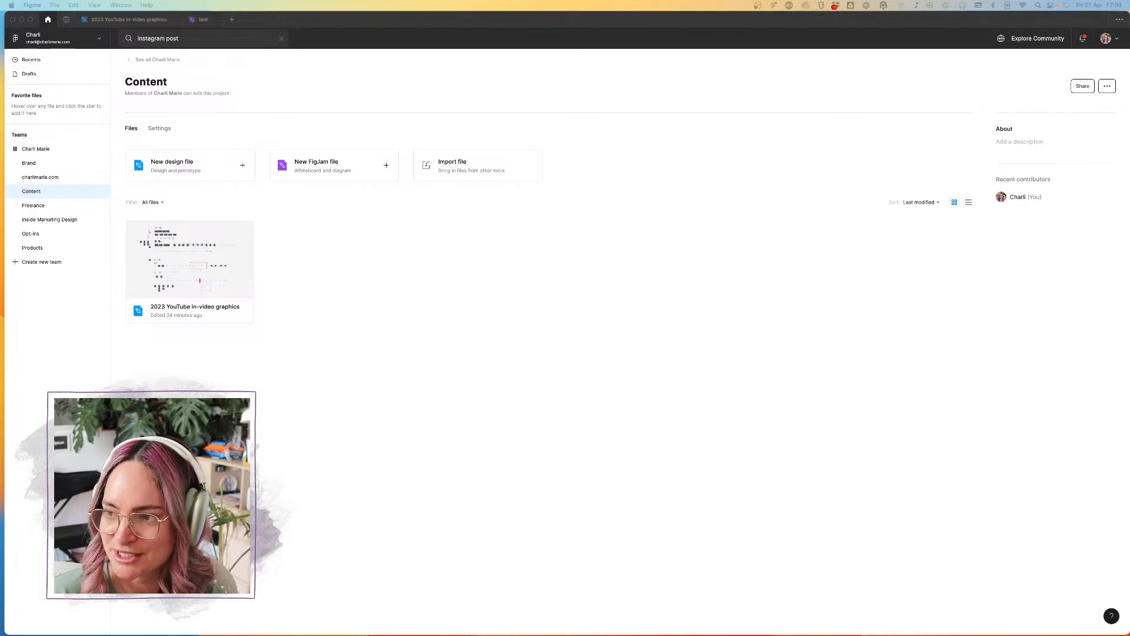
Step: Create a new design file in the Content project and name it "Instagram"
click(690, 336)
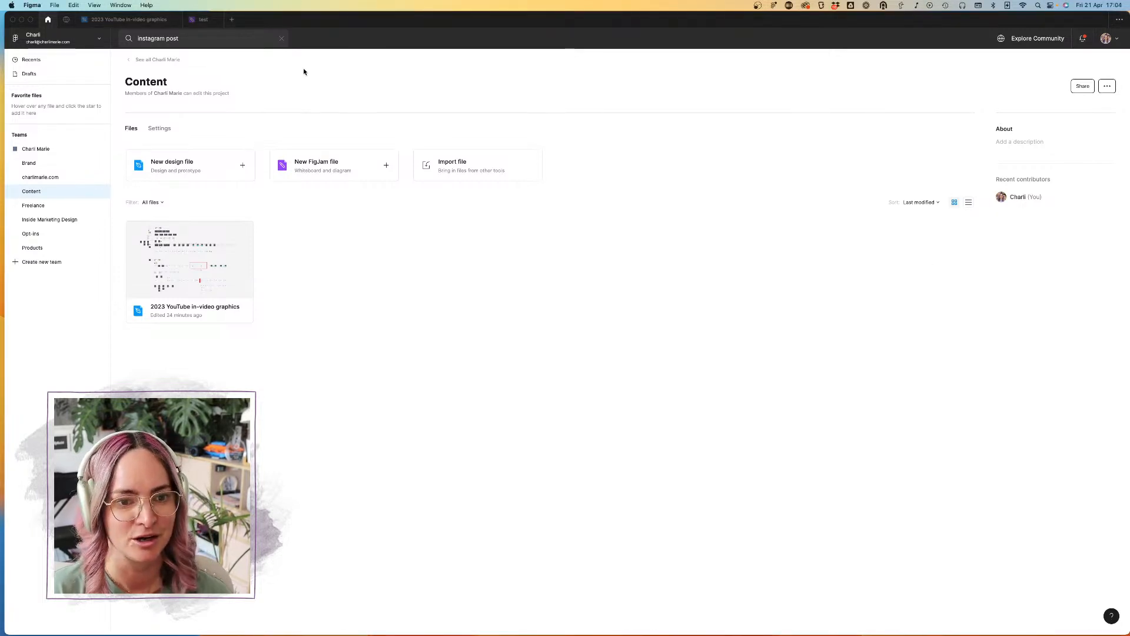
click(194, 170)
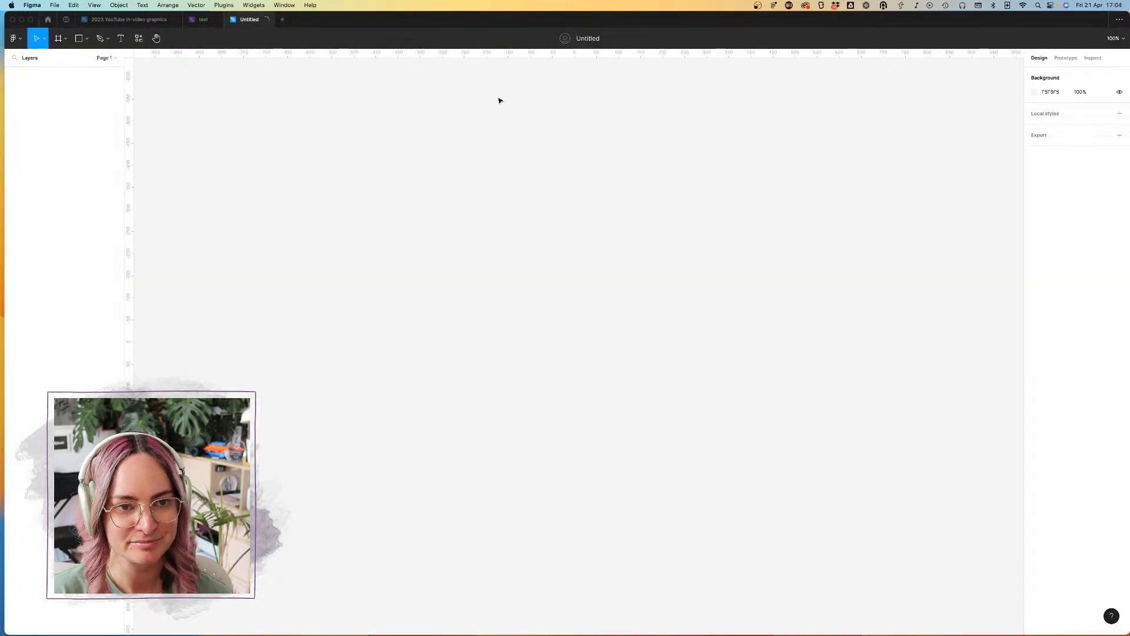
click(583, 39)
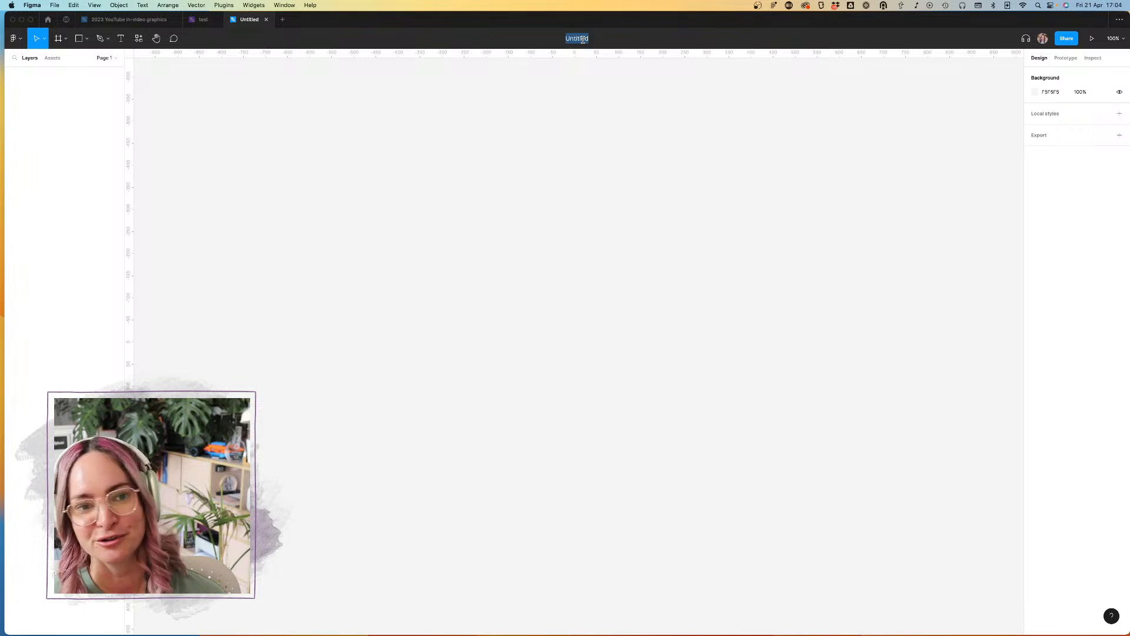
key(BackSpace)
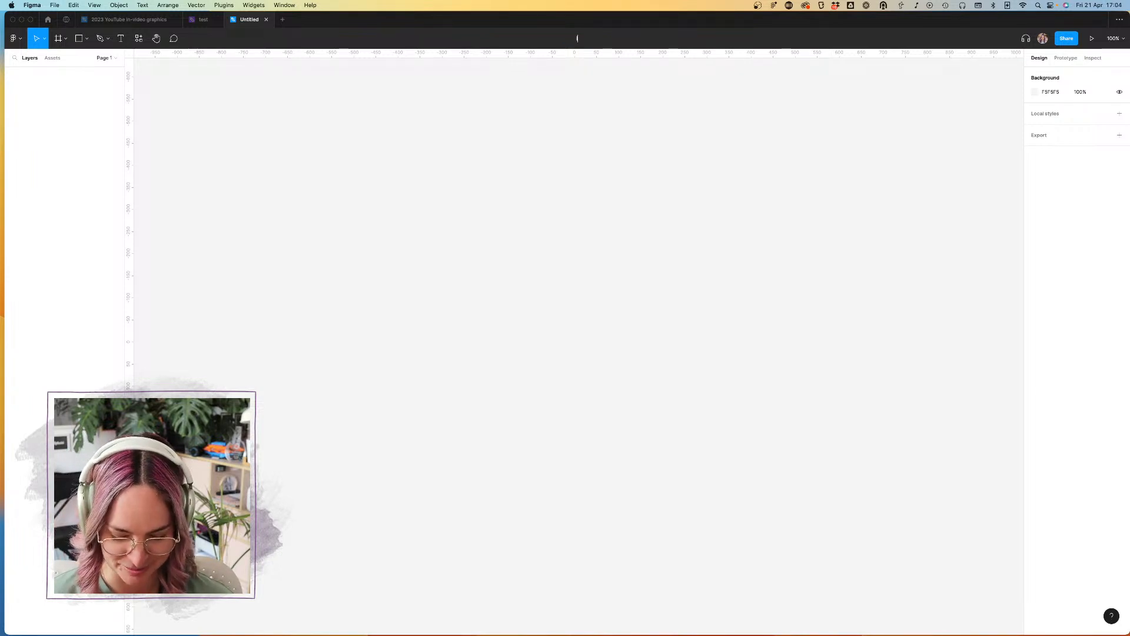
text(Instagram)
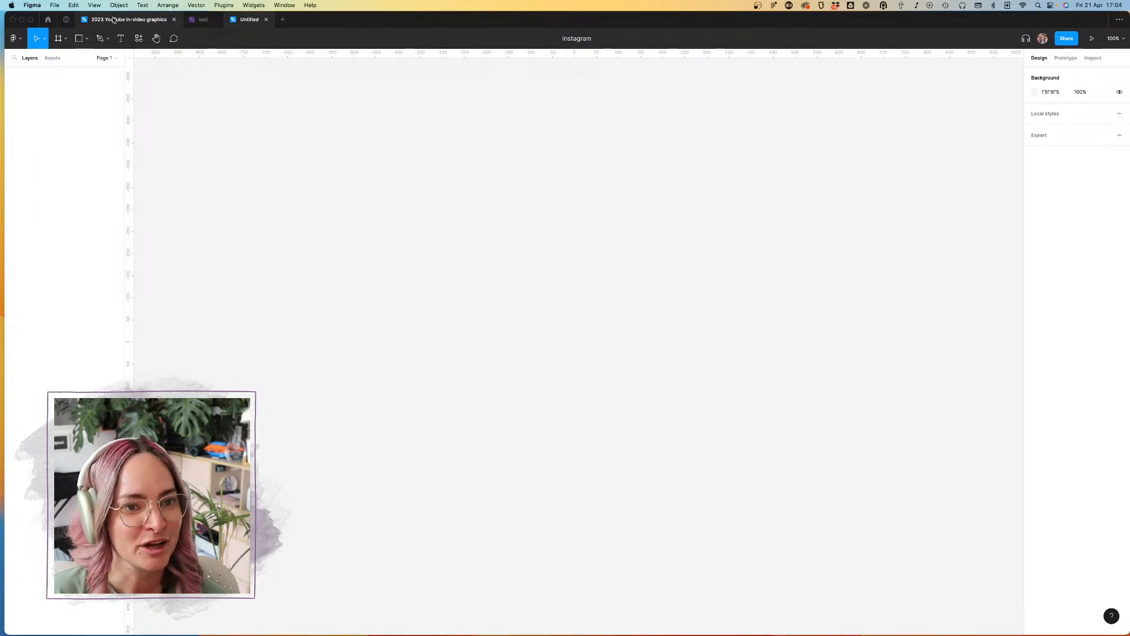
Step: Open the Easy Instagram Carousels community template as a Figma file, using the account with editor access
click(66, 20)
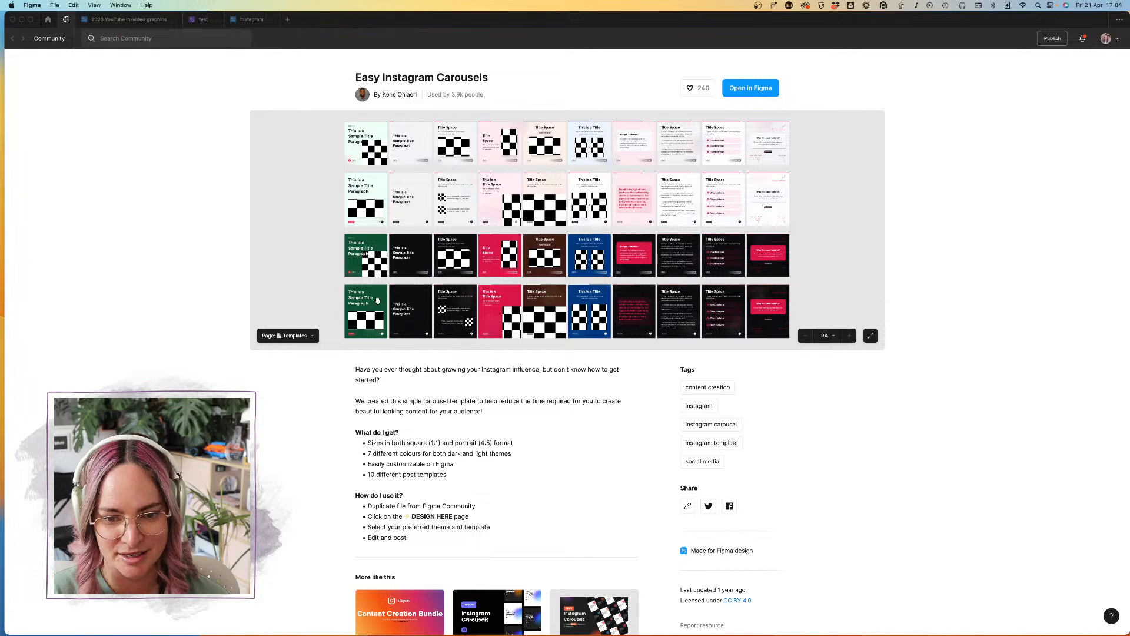
mouse_move(339, 286)
mouse_down()
mouse_move(324, 246)
mouse_move(335, 285)
mouse_up()
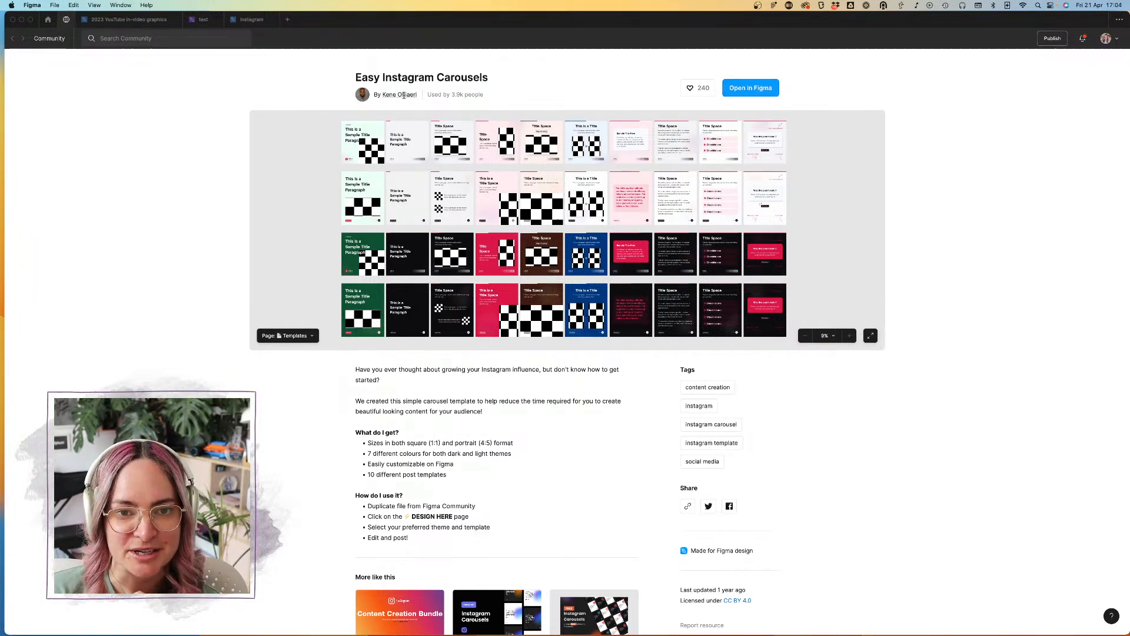
click(754, 86)
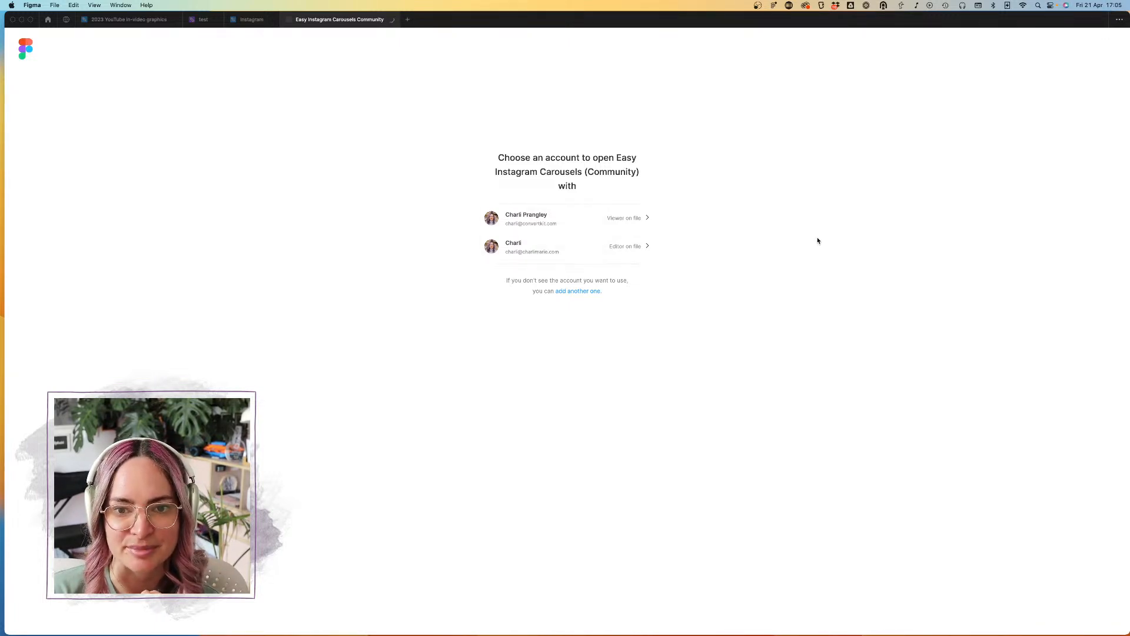
click(613, 243)
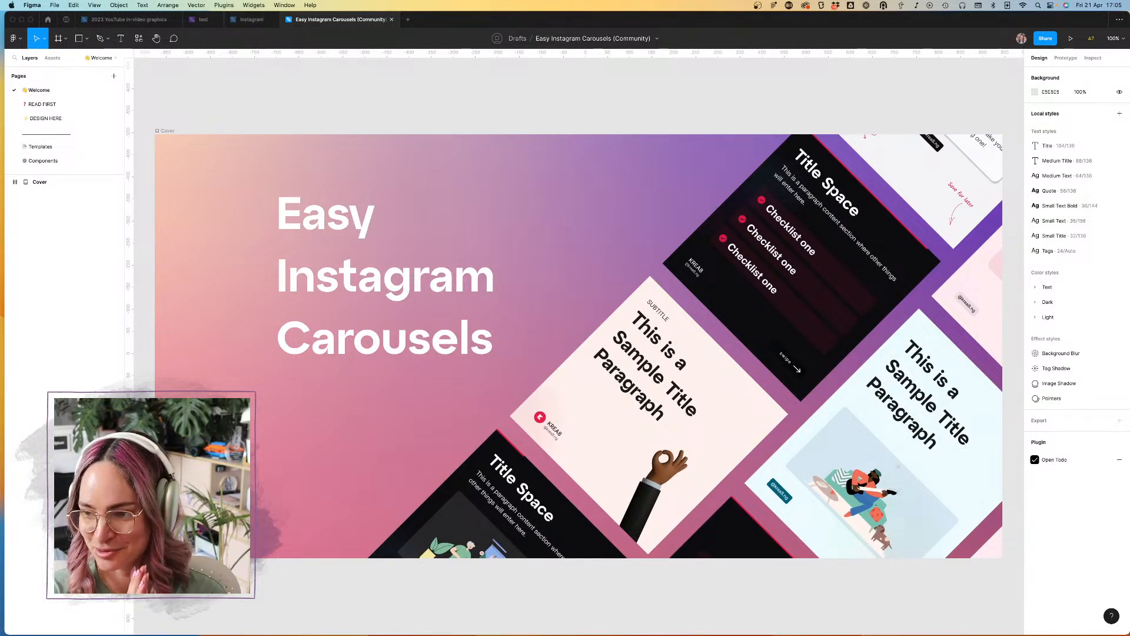
Step: Go to the Templates page of the carousel file and select the green dark-theme portrait title slide
scroll(734, 101, down, 5)
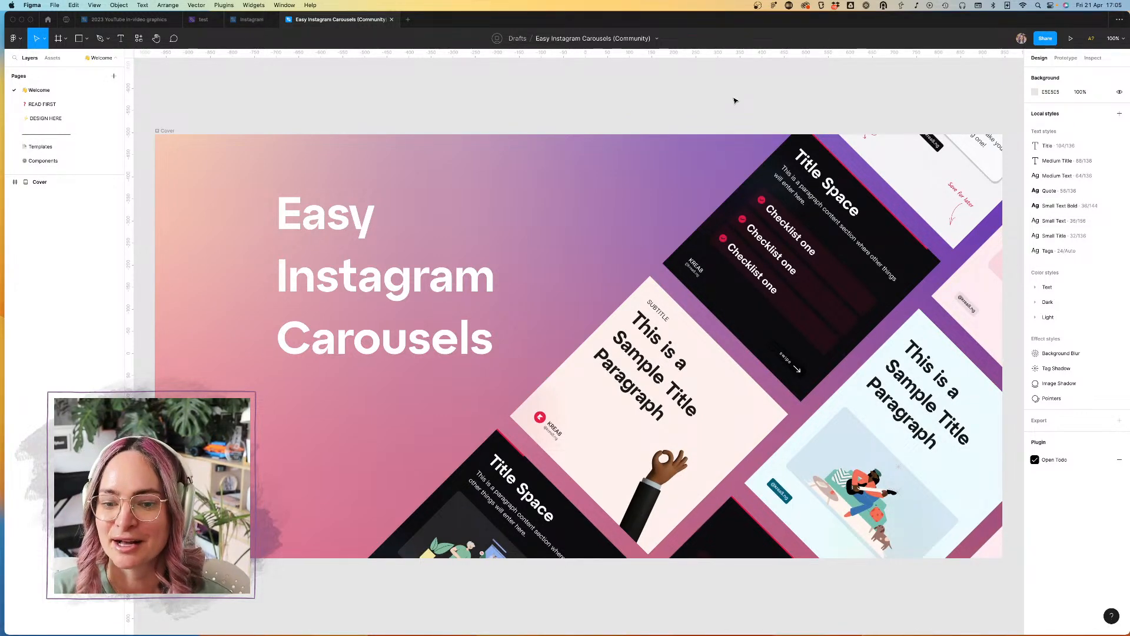
scroll(735, 101, right, 1)
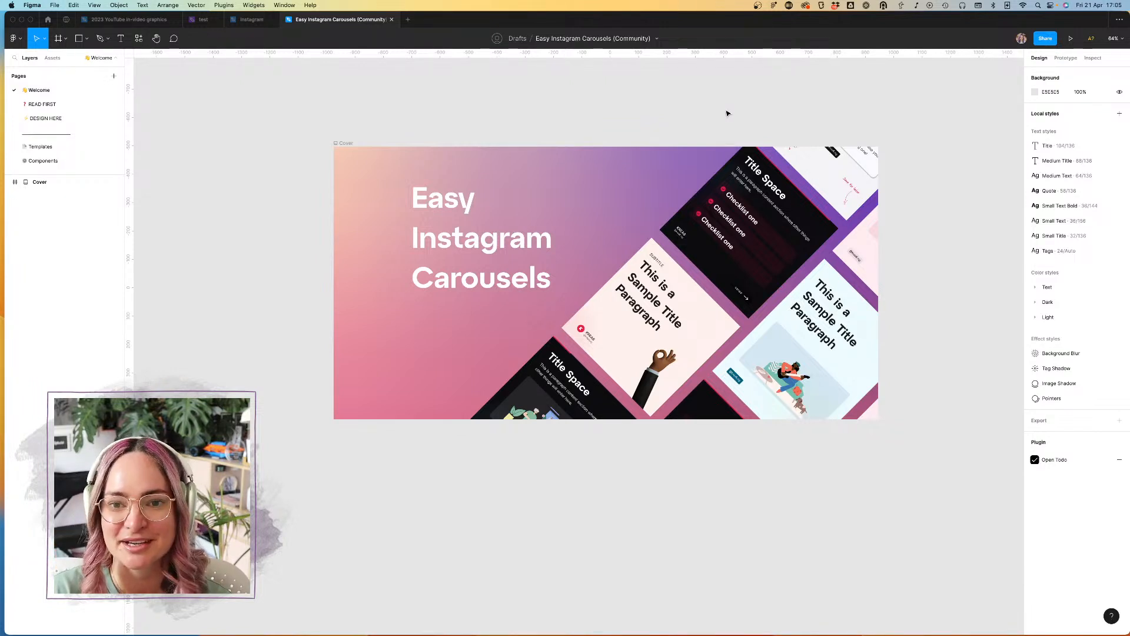
scroll(727, 114, down, 3)
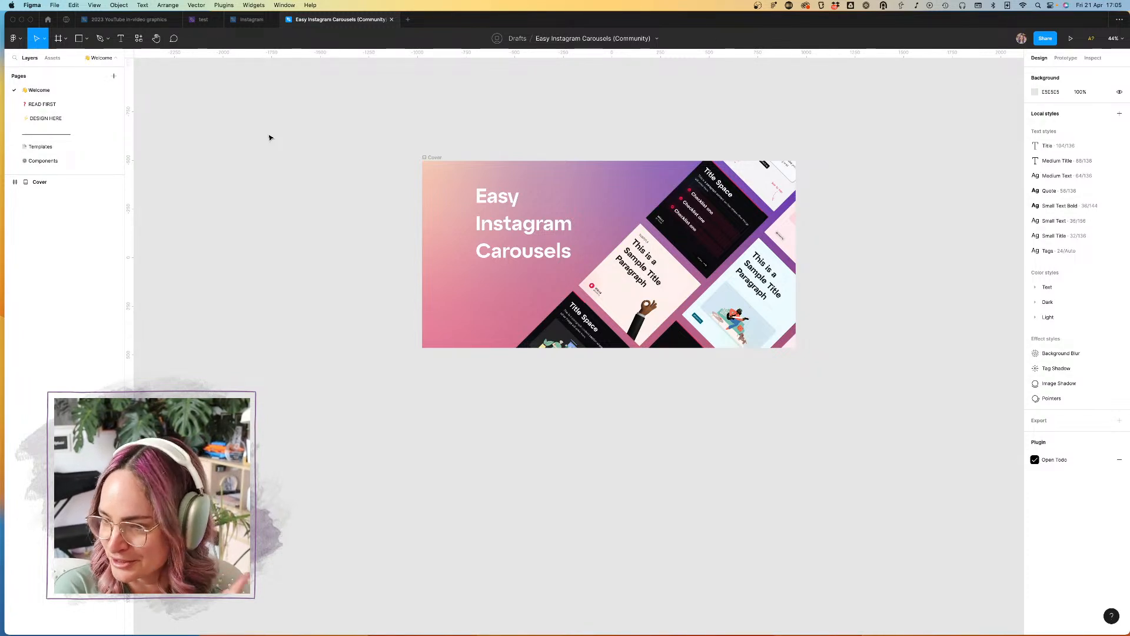
click(44, 147)
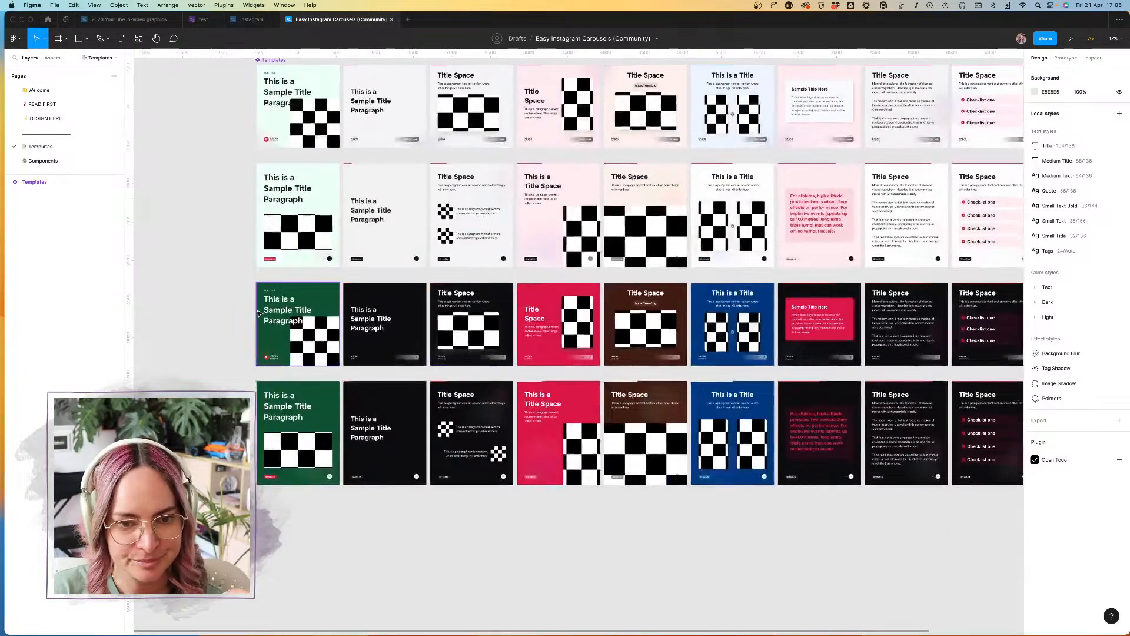
scroll(258, 310, up, 5)
scroll(257, 309, down, 6)
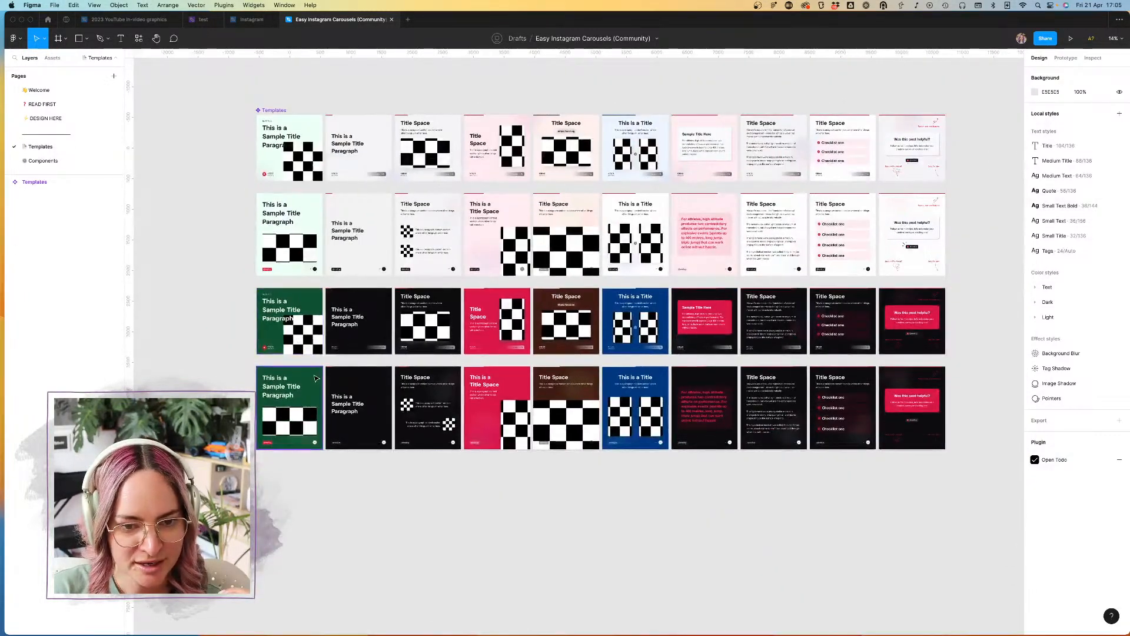
click(318, 380)
Step: Examine the square and portrait slide layouts in the light and dark themes, including their handle tags and arrows
scroll(369, 385, up, 5)
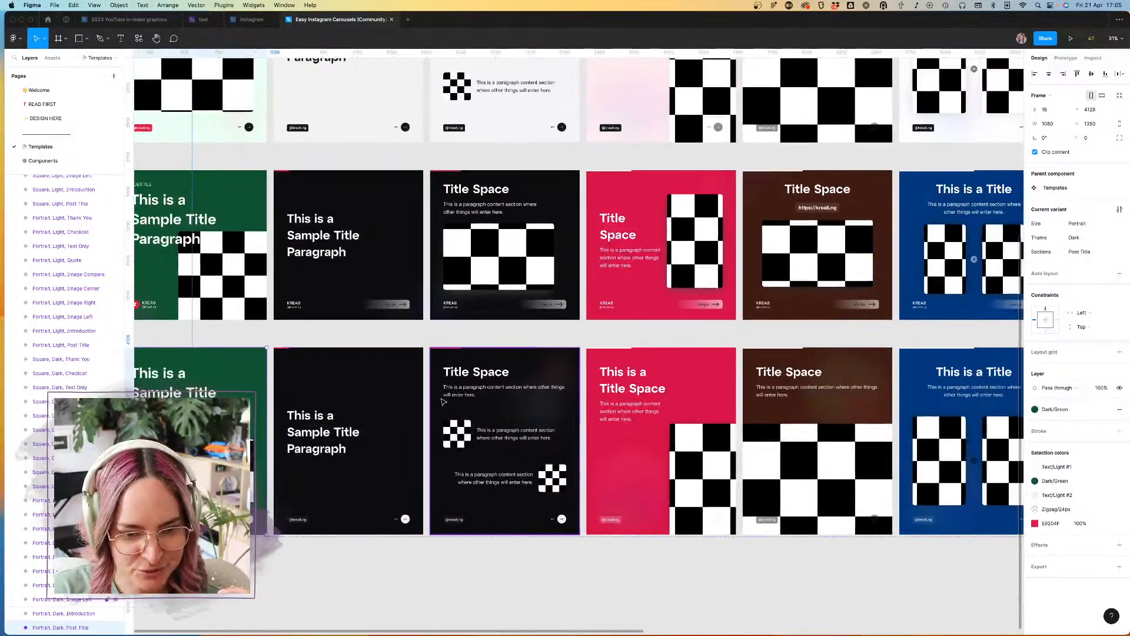
scroll(420, 395, right, 4)
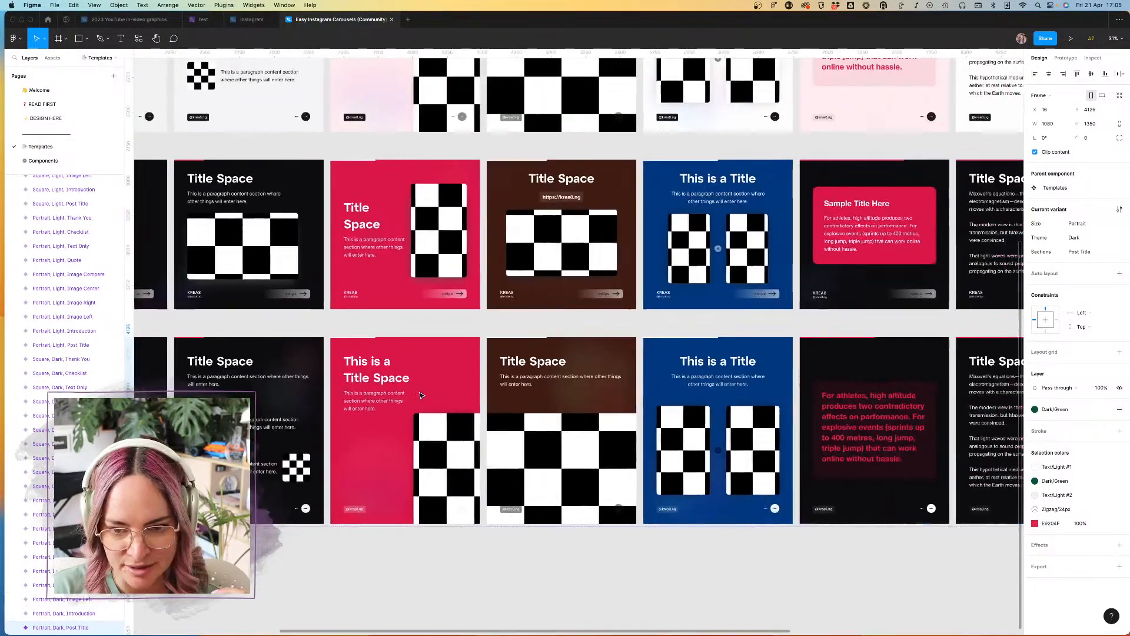
scroll(500, 394, left, 10)
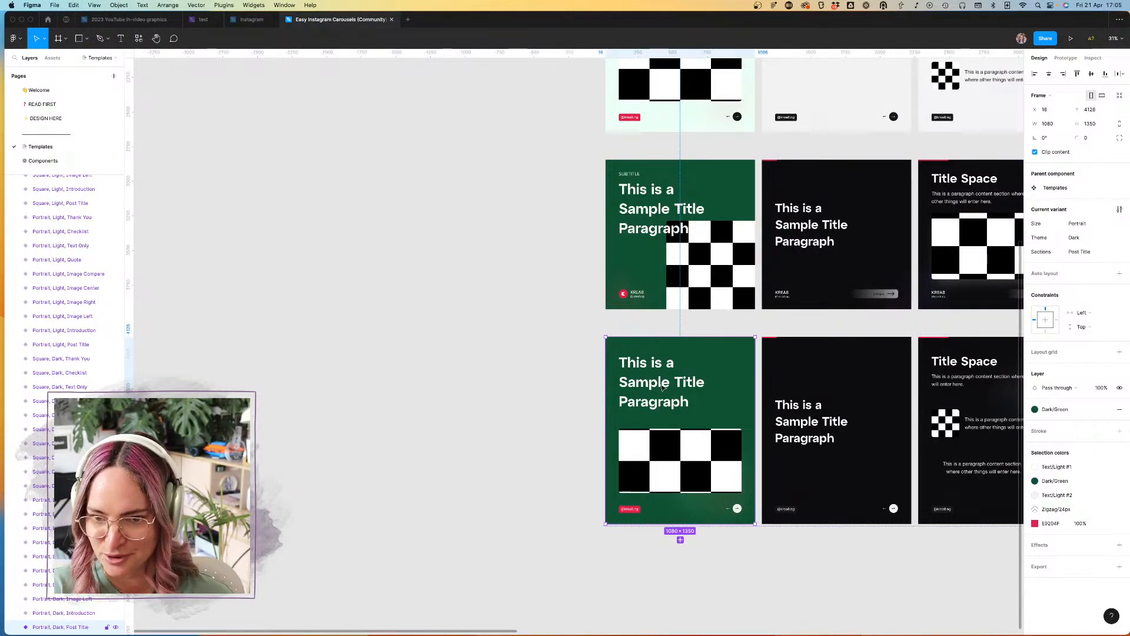
scroll(665, 387, right, 5)
scroll(663, 387, down, 3)
scroll(662, 388, right, 2)
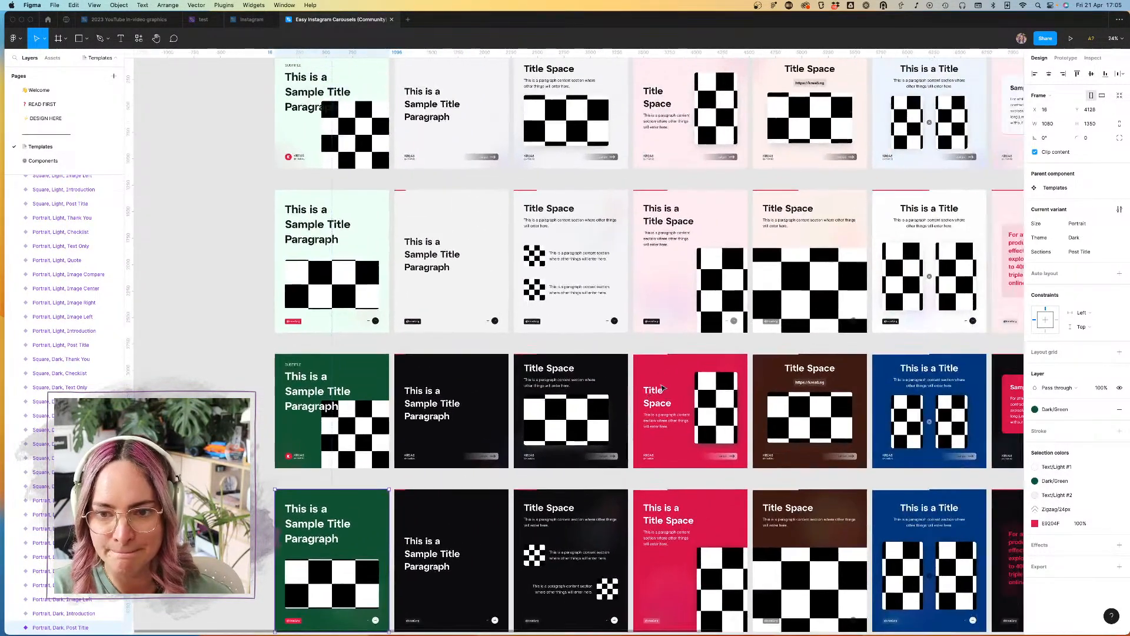
scroll(658, 324, up, 3)
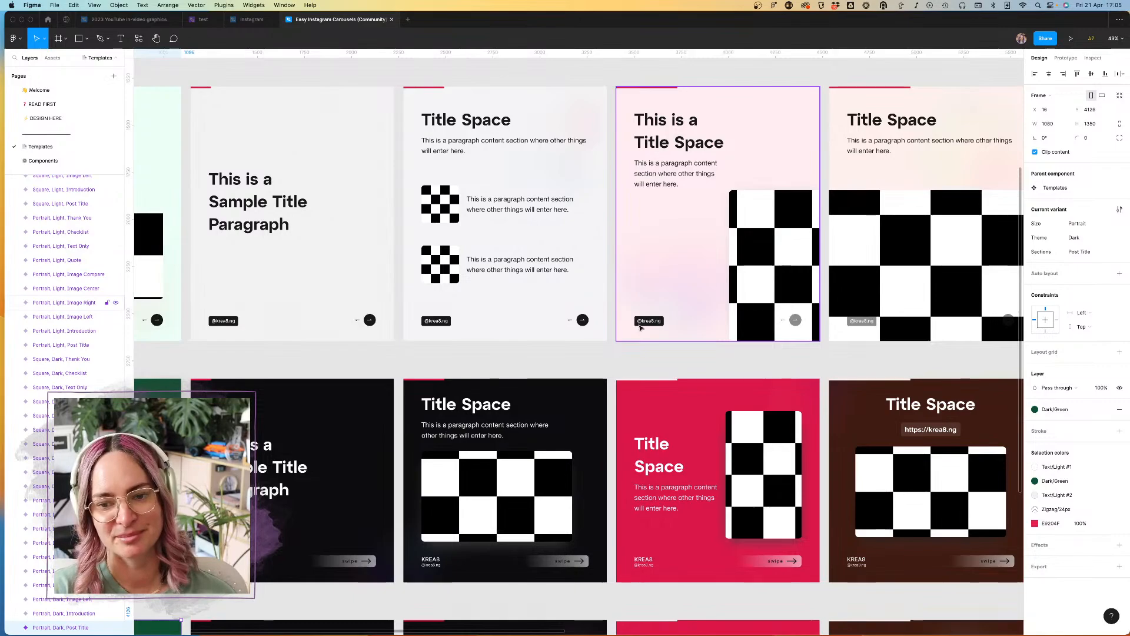
scroll(668, 334, down, 3)
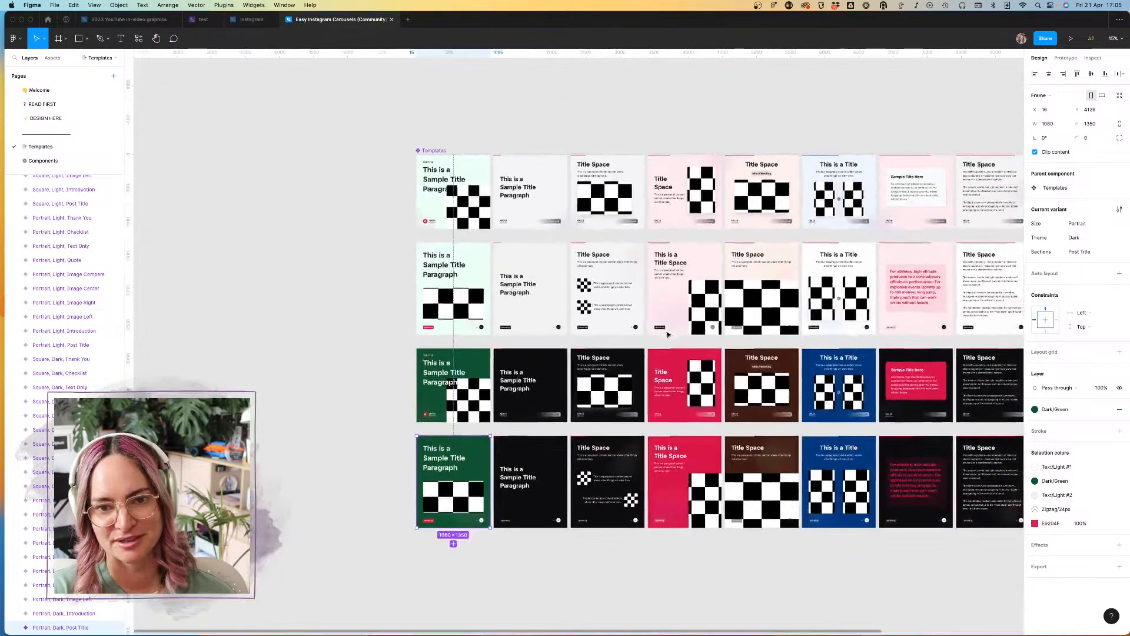
scroll(667, 334, up, 5)
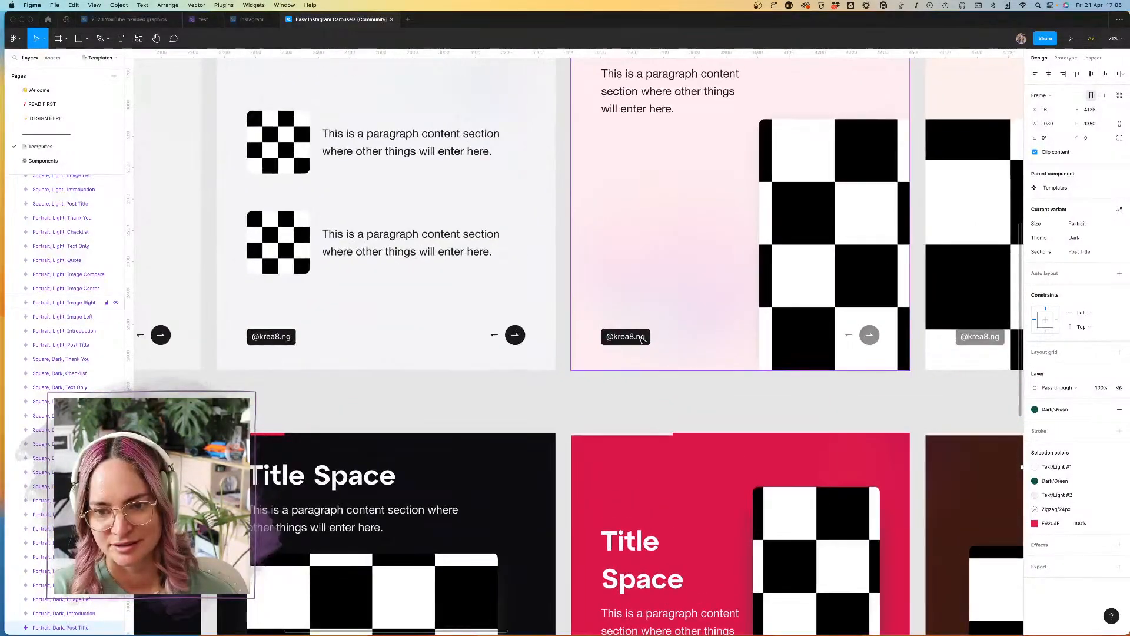
scroll(642, 340, down, 5)
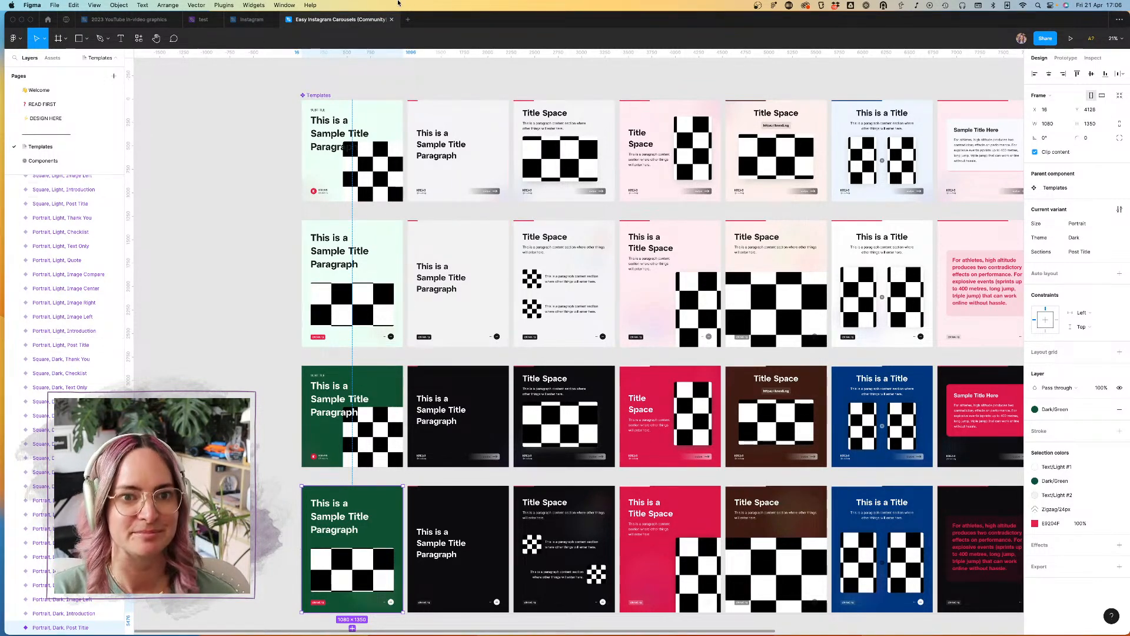
Step: Paste a copy of the green portrait title slide into the Instagram file
click(253, 23)
key(super+v)
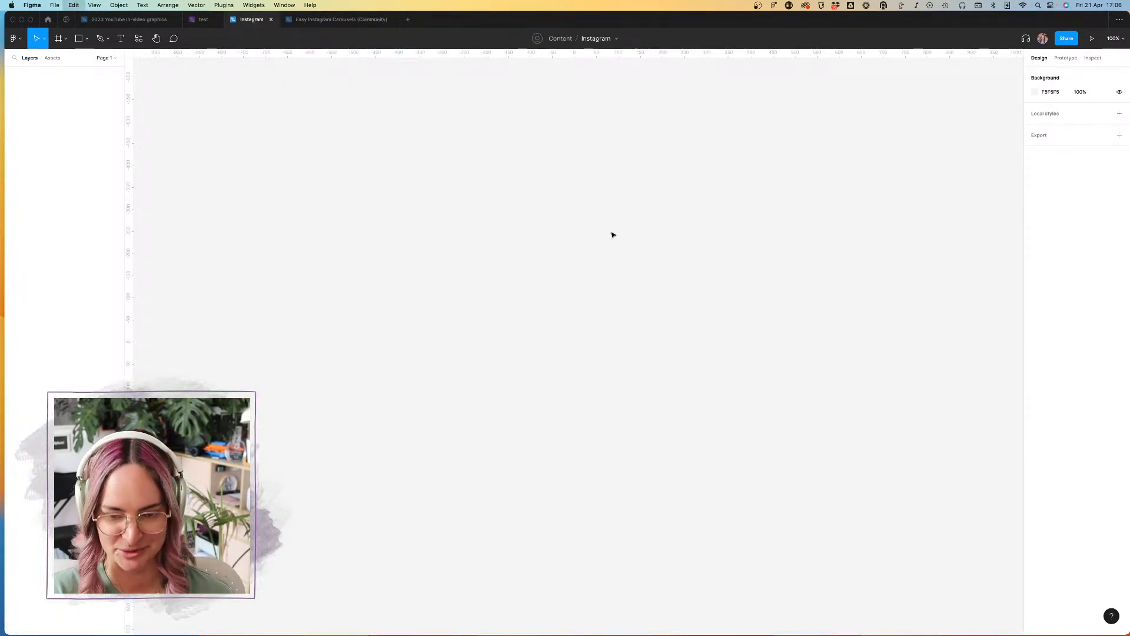
scroll(495, 177, down, 5)
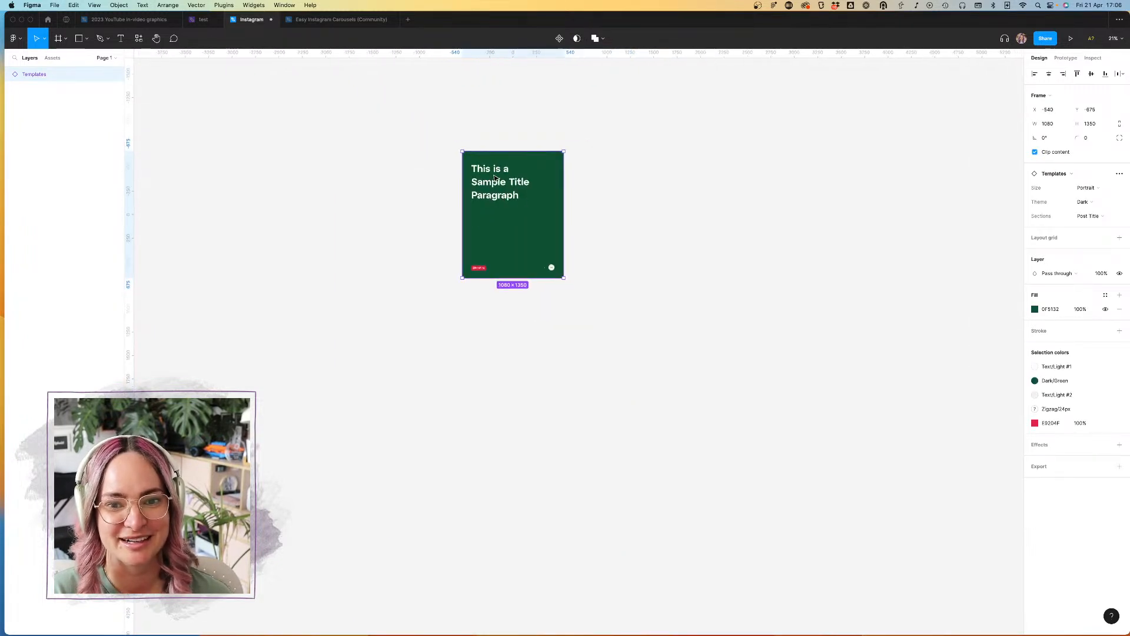
Step: Add a bulleted text layer reading "Newsletter CTA" on the empty canvas beside the green slide
scroll(495, 177, up, 4)
scroll(495, 176, left, 5)
click(122, 39)
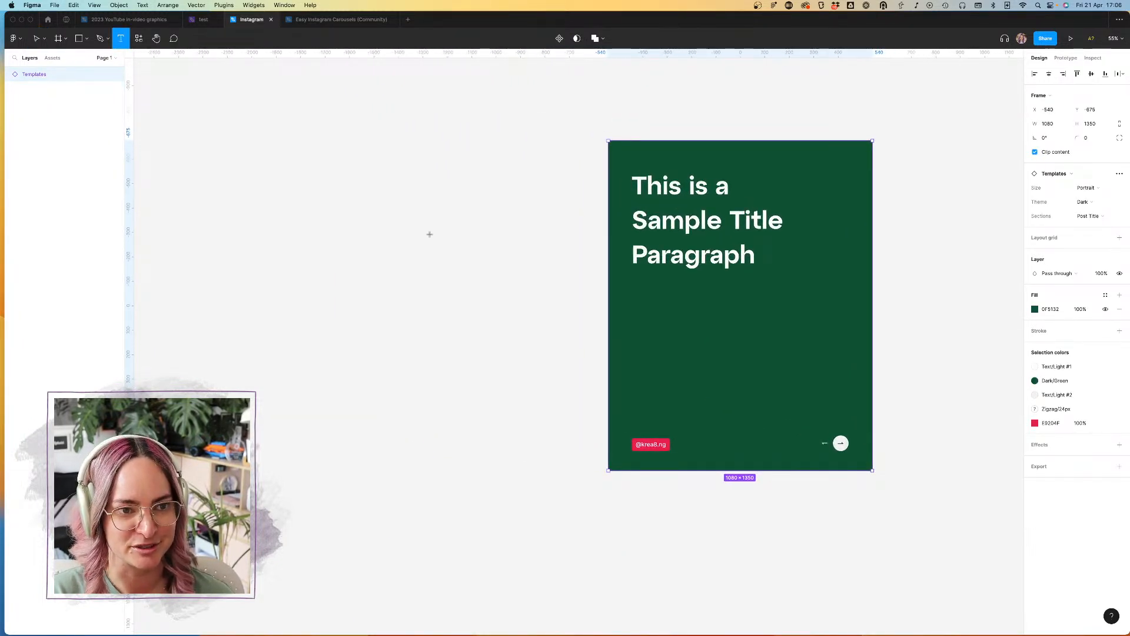
click(395, 209)
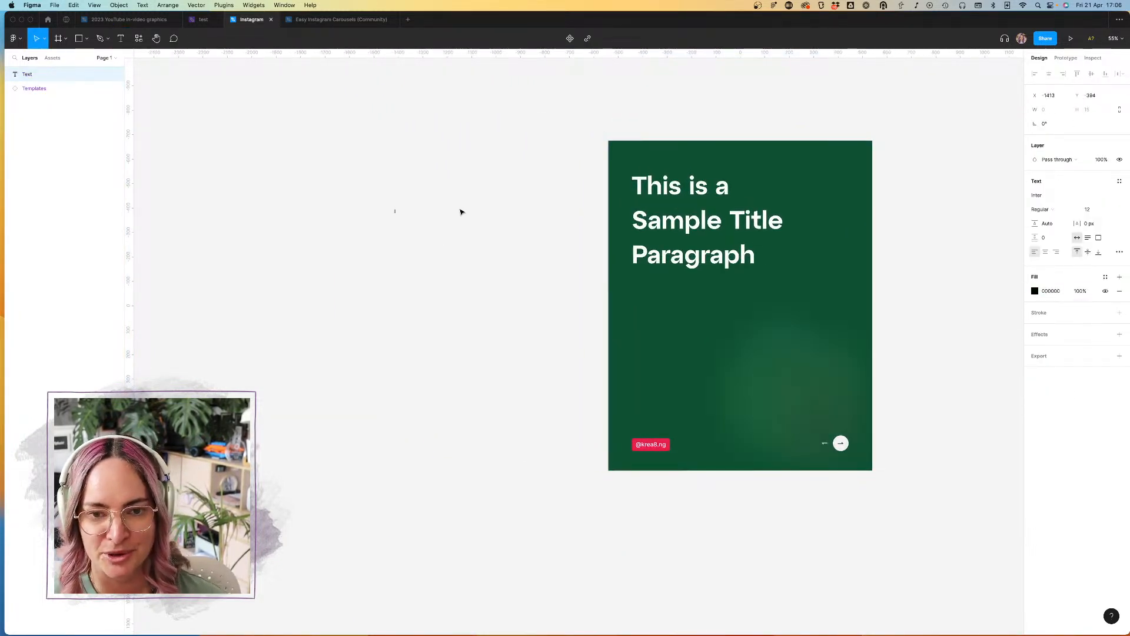
scroll(396, 201, up, 5)
scroll(396, 201, up, 1)
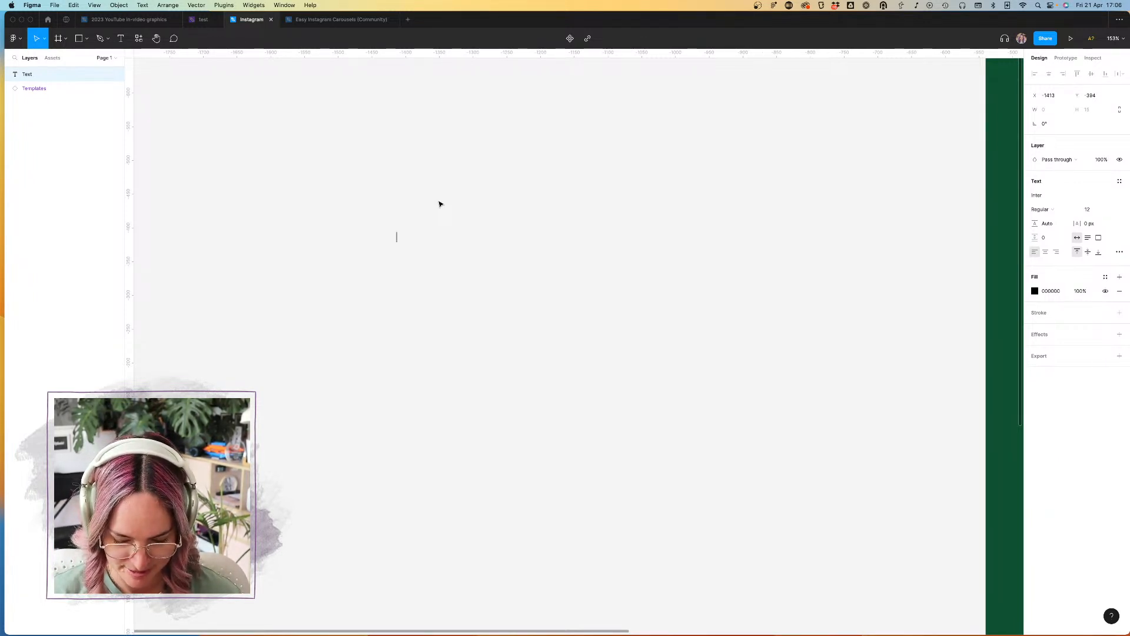
text(- Newsletter CTA)
key(Return)
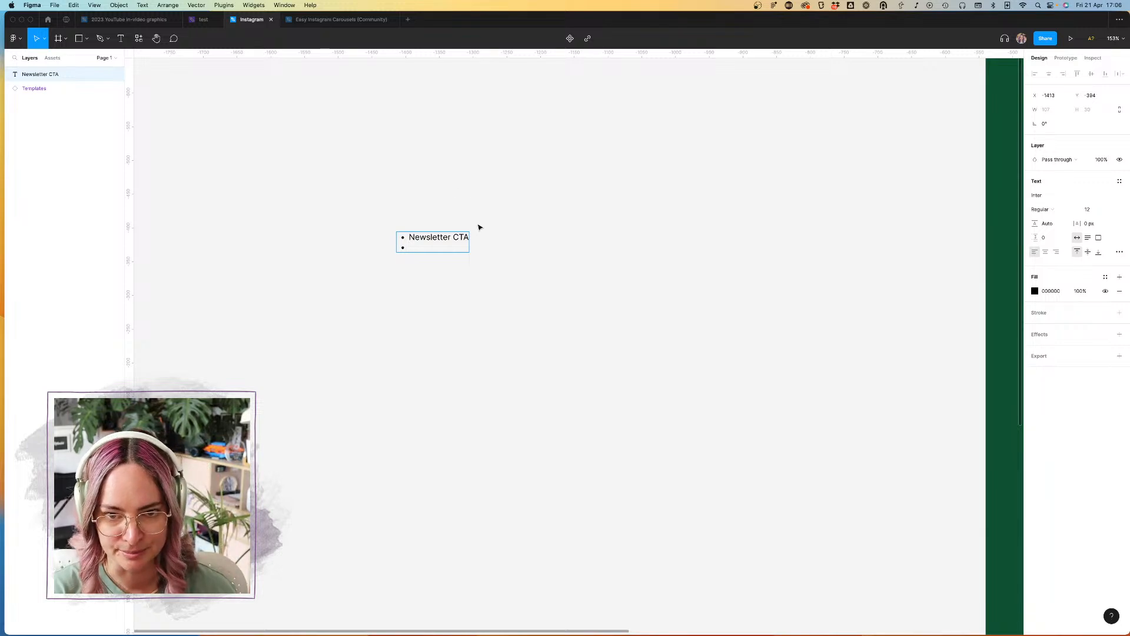
key(Tab)
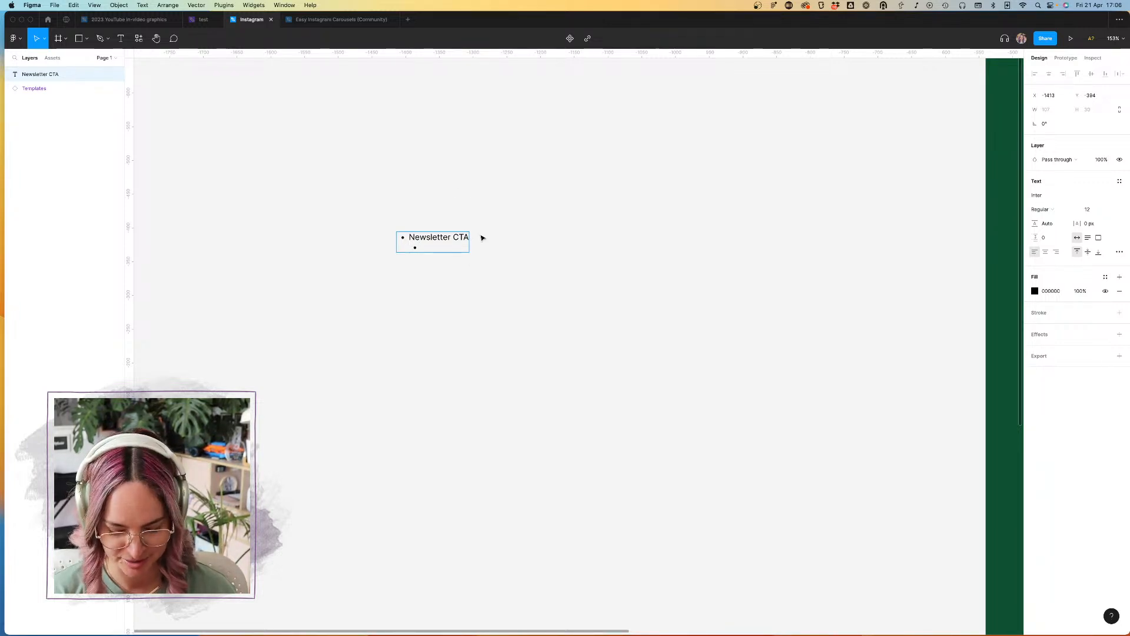
text(Posts & stories)
key(BackSpace)
key(BackSpace)
key(BackSpace)
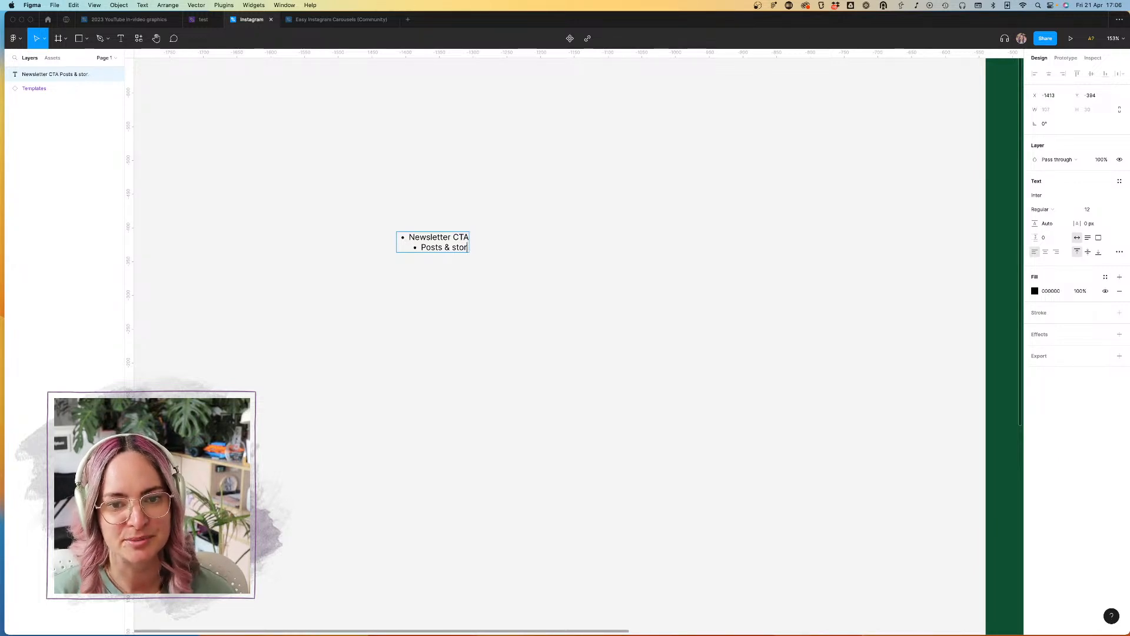
key(BackSpace)
key(BackSpace)
key(BackSpace)
key(BackSpace)
key(BackSpace)
key(BackSpace)
key(BackSpace)
key(BackSpace)
key(BackSpace)
key(BackSpace)
key(BackSpace)
key(BackSpace)
key(BackSpace)
Step: Duplicate the "Newsletter CTA" bullet horizontally to start a second list on the same line
key(Escape)
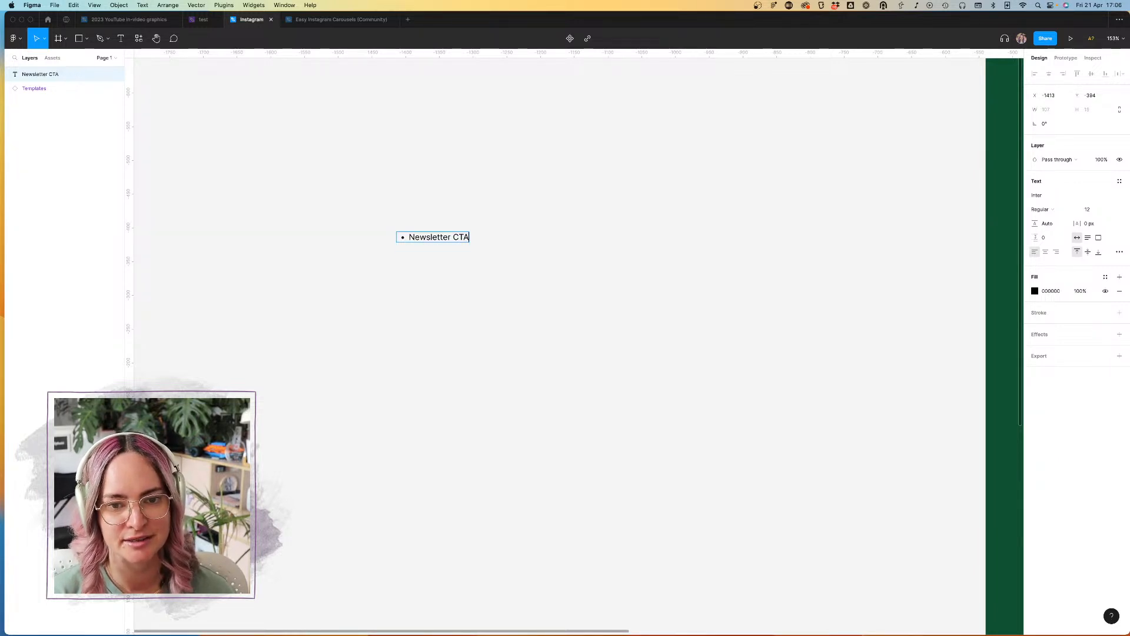
drag(432, 239, 663, 242)
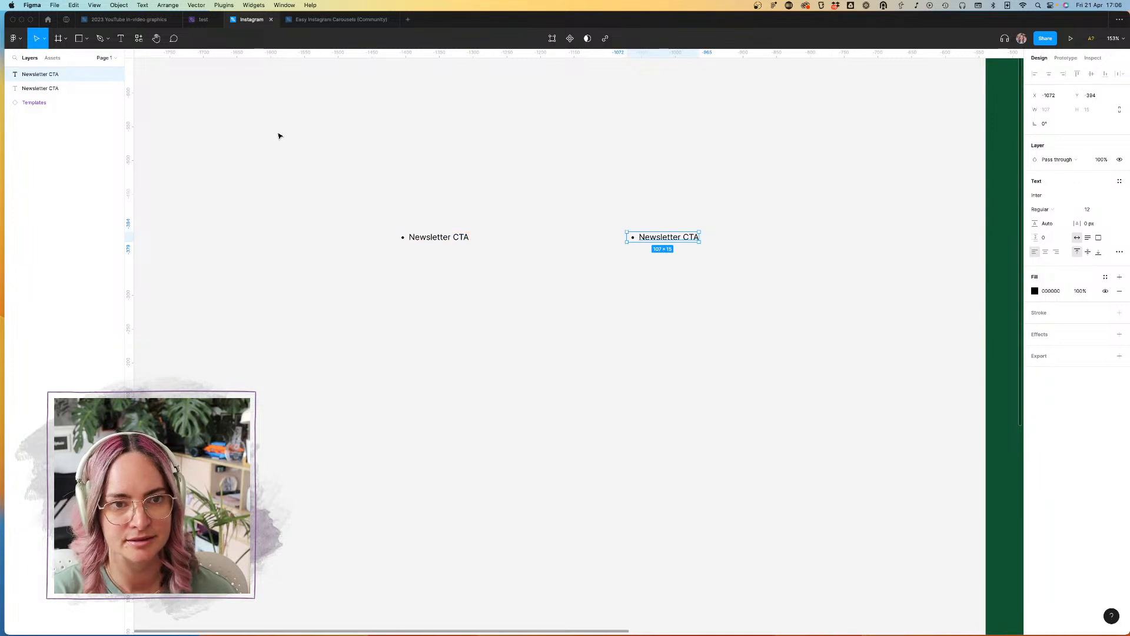
key(Return)
Step: Add the heading "POSTS" above the original "Newsletter CTA" bullet
click(406, 210)
text(POSTS)
key(Escape)
Step: Duplicate the POSTS heading above the second "Newsletter CTA" bullet and change its text to "STORIES"
drag(422, 217, 650, 217)
key(Return)
text(STORIES)
key(Escape)
scroll(623, 245, up, 5)
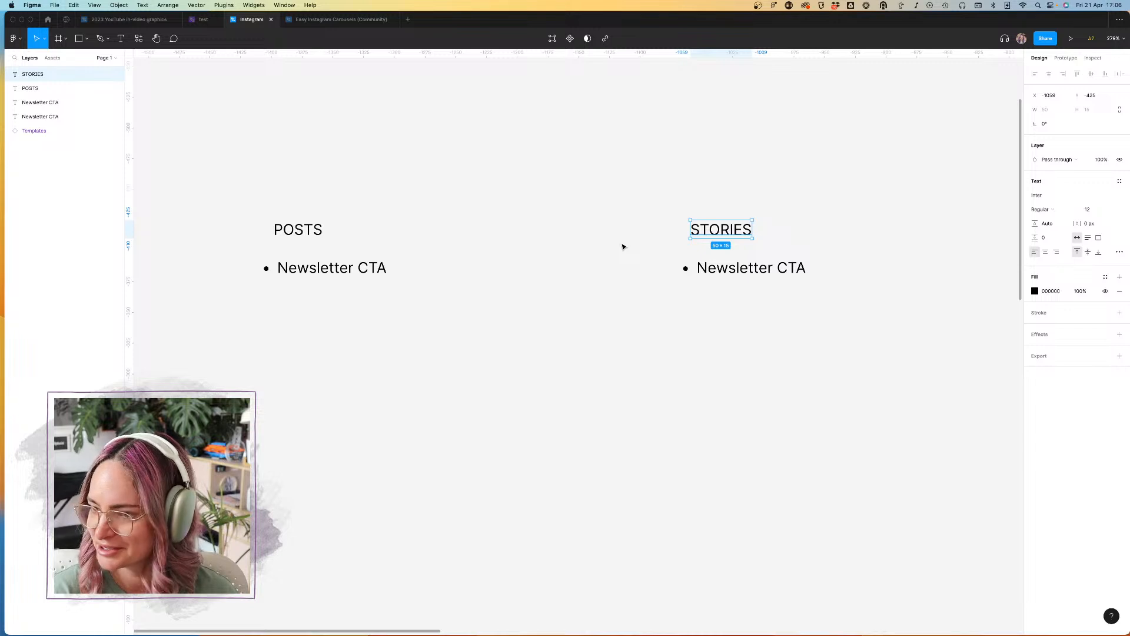
click(445, 198)
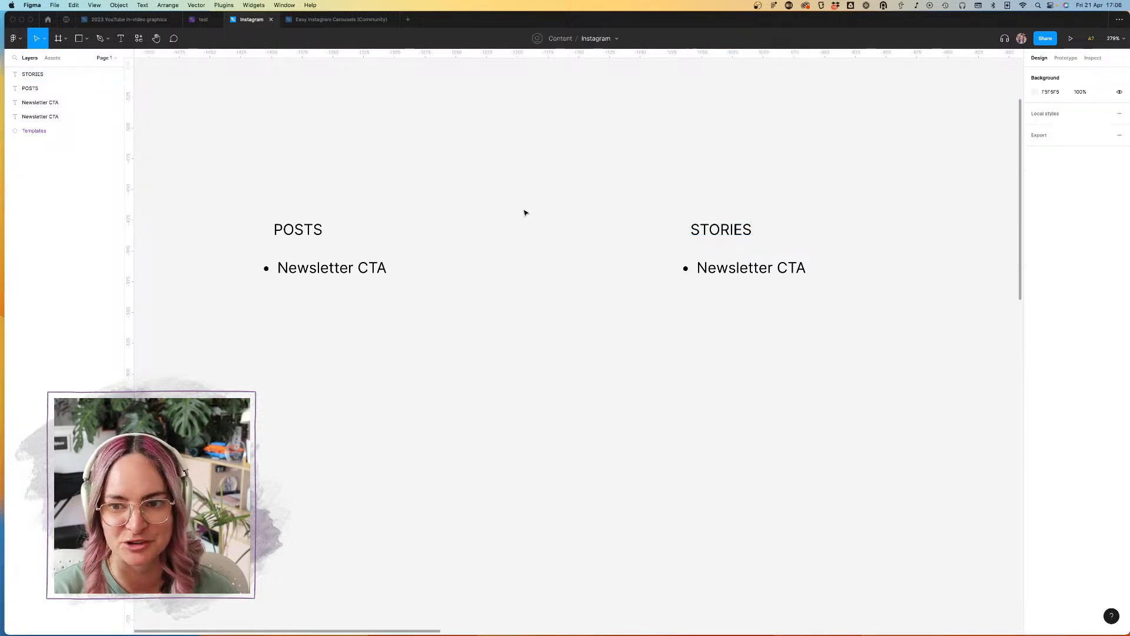
Step: Add a second bullet reading "New video CTA" to the list under STORIES
click(358, 270)
double_click(383, 268)
click(383, 268)
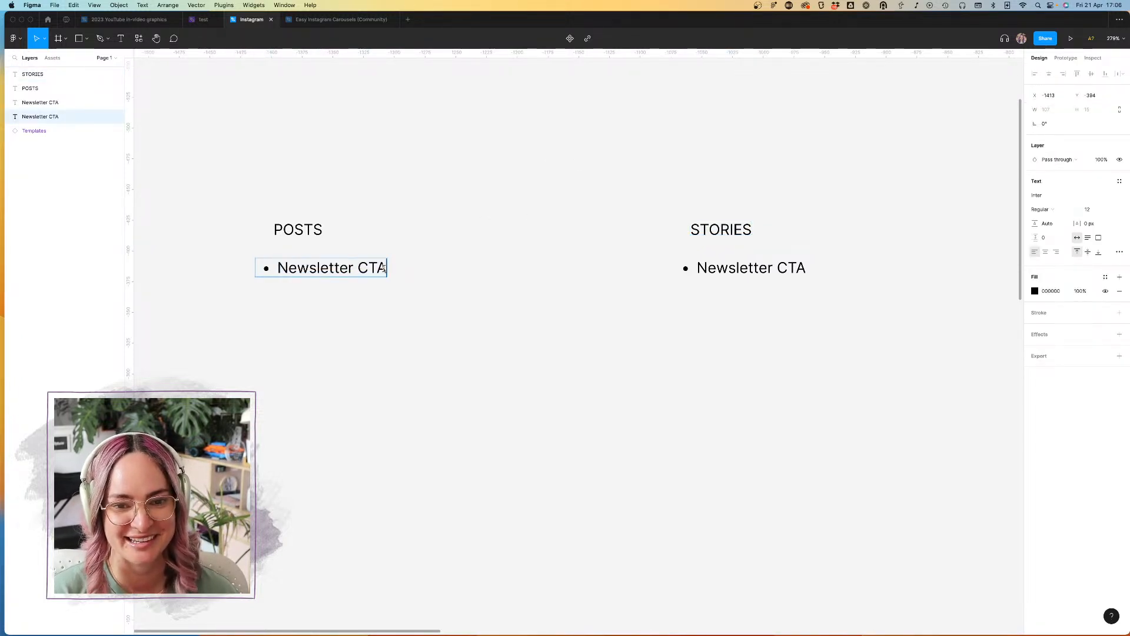
double_click(802, 268)
key(Return)
text(New video CTA)
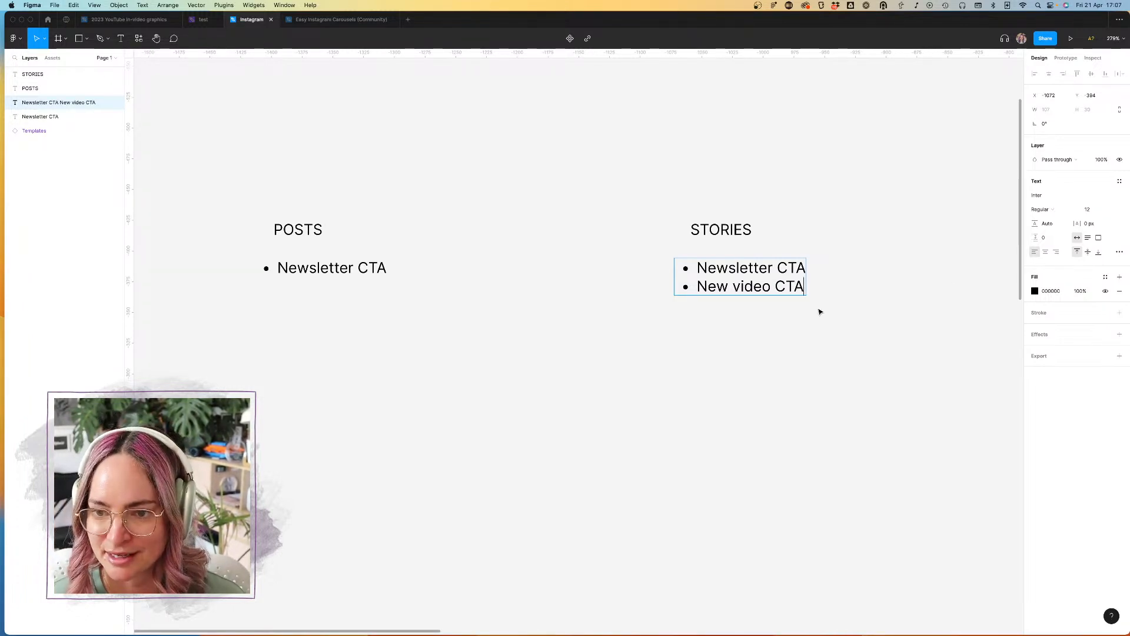
Step: Reword the second bullet under STORIES to "New video release"
key(BackSpace)
key(BackSpace)
key(BackSpace)
key(BackSpace)
text(realease)
key(BackSpace)
key(BackSpace)
key(BackSpace)
key(BackSpace)
key(BackSpace)
key(BackSpace)
text(lease)
Step: Add a third bullet reading "New IMD podcast episode" to the STORIES list
key(Return)
text(New pod)
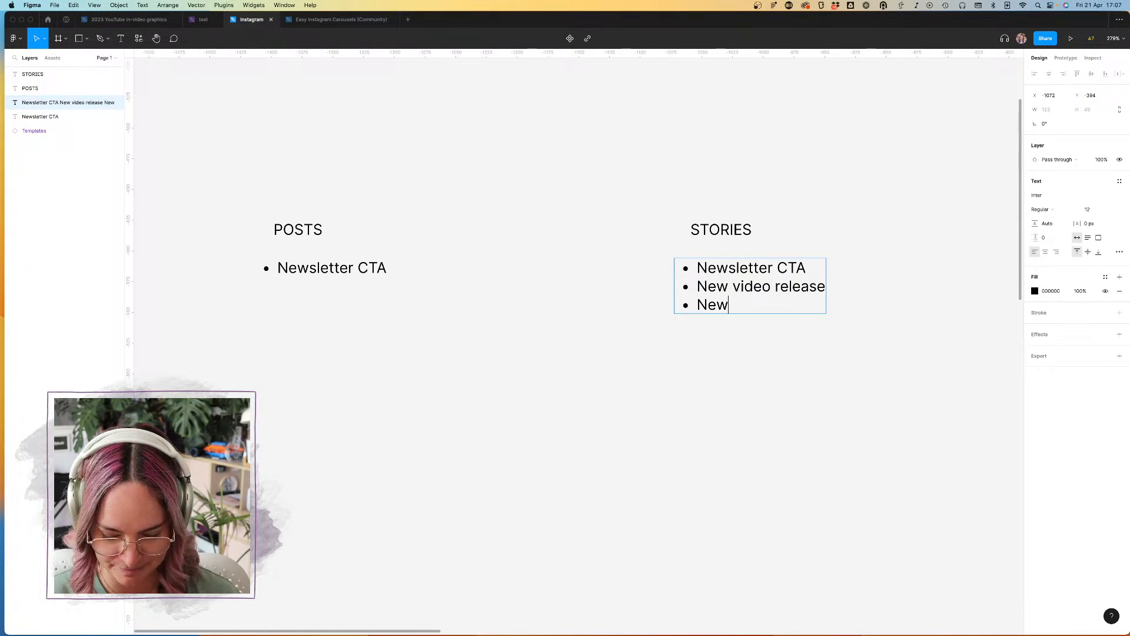
text(IM)
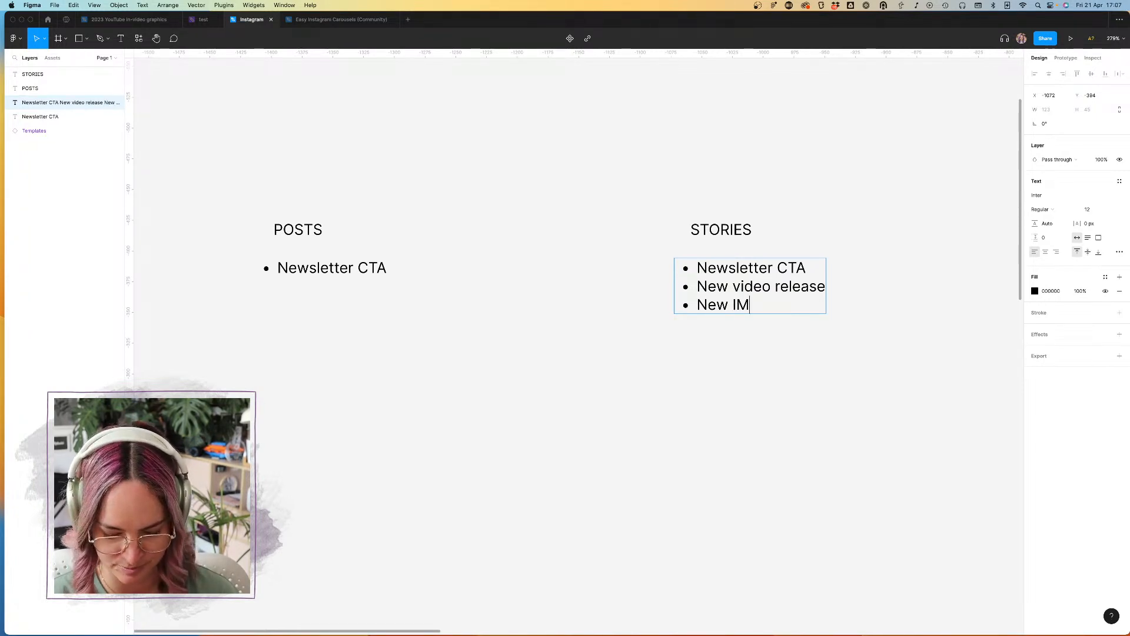
text(D podcast episode)
Step: Add a fourth bullet reading "New Design Life podcast episode" to the STORIES list and finish editing the text
key(Return)
text(New De)
text(sign Lif)
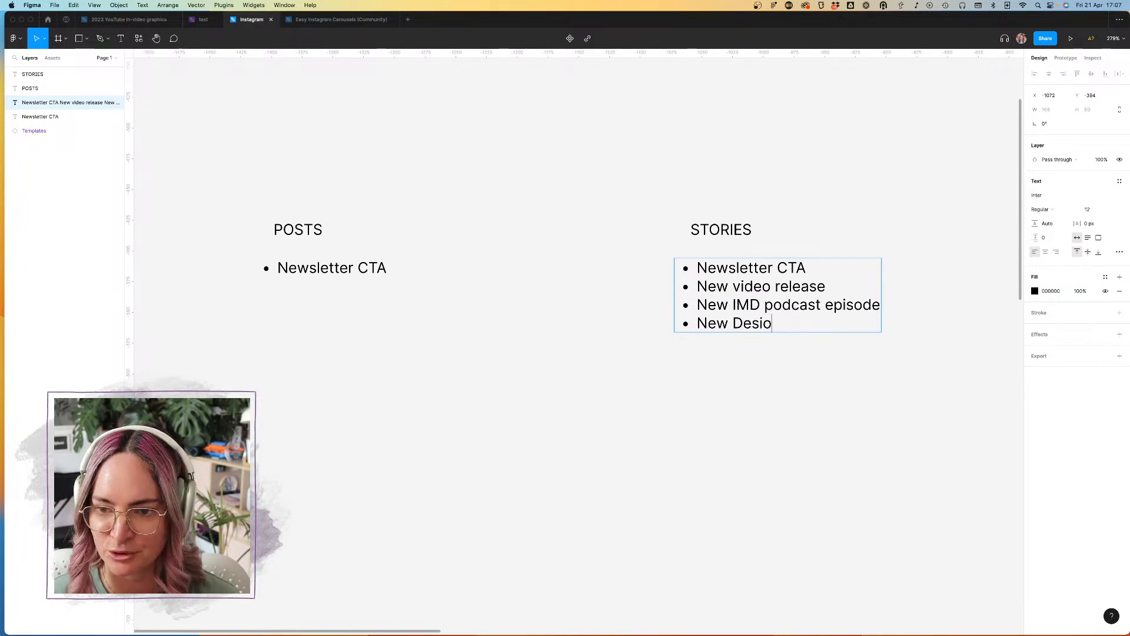
text(e )
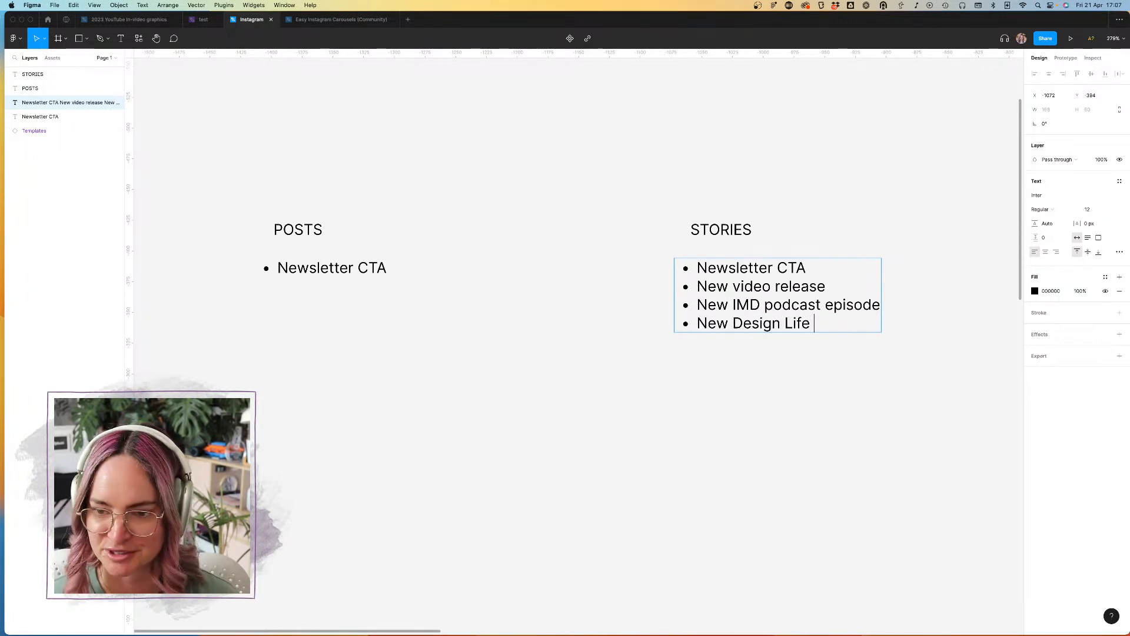
text(podcast episode)
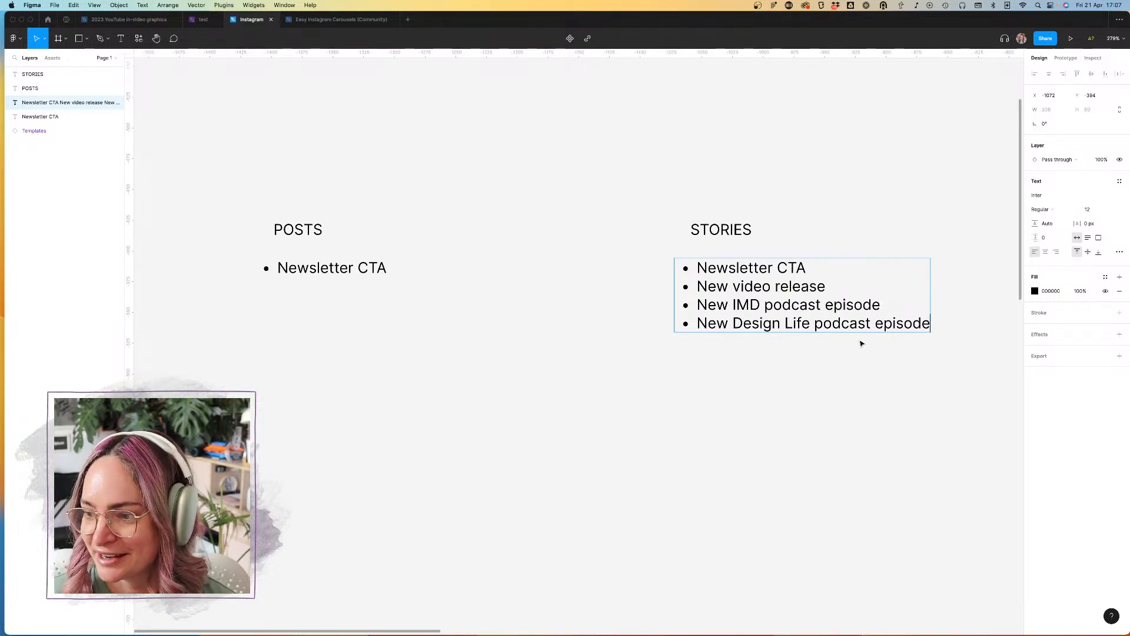
key(Escape)
scroll(848, 315, up, 2)
scroll(848, 315, down, 3)
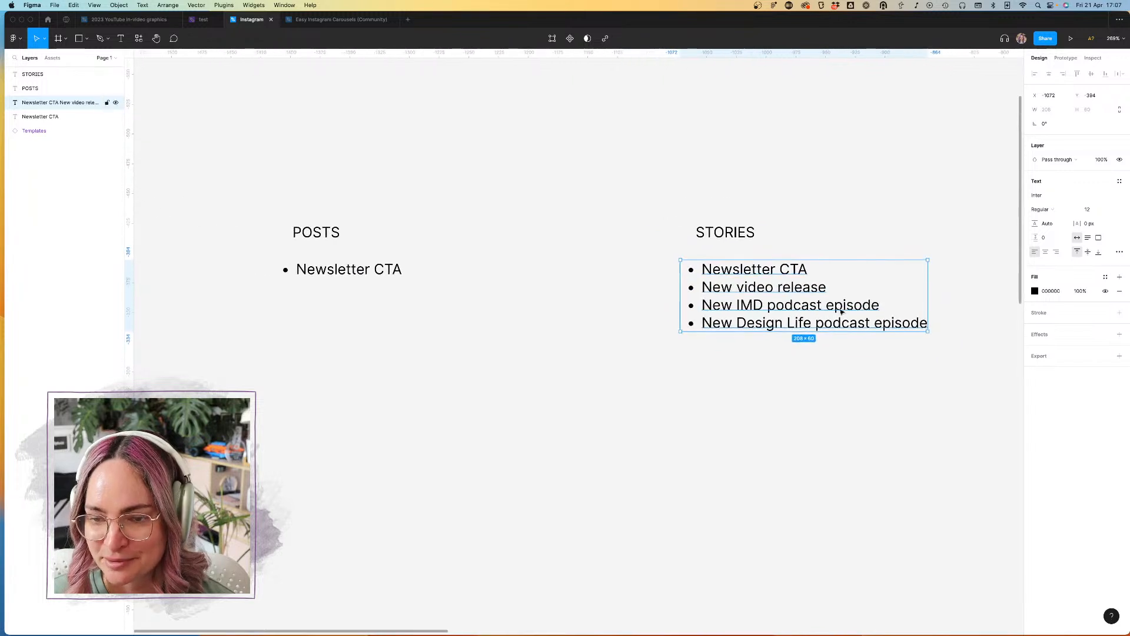
double_click(882, 325)
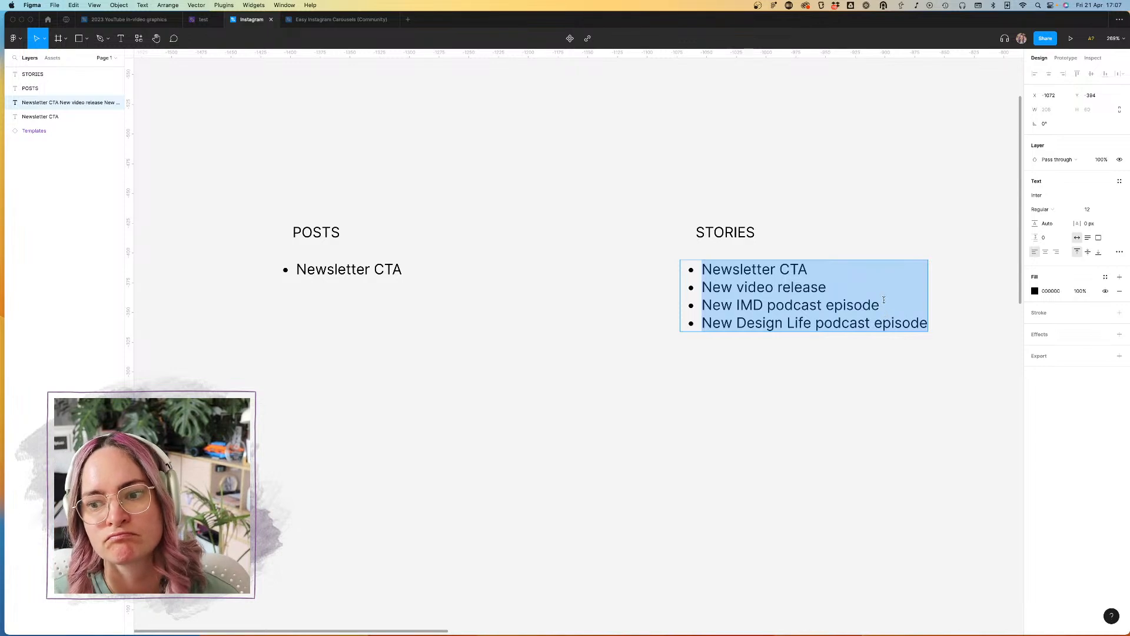
click(883, 303)
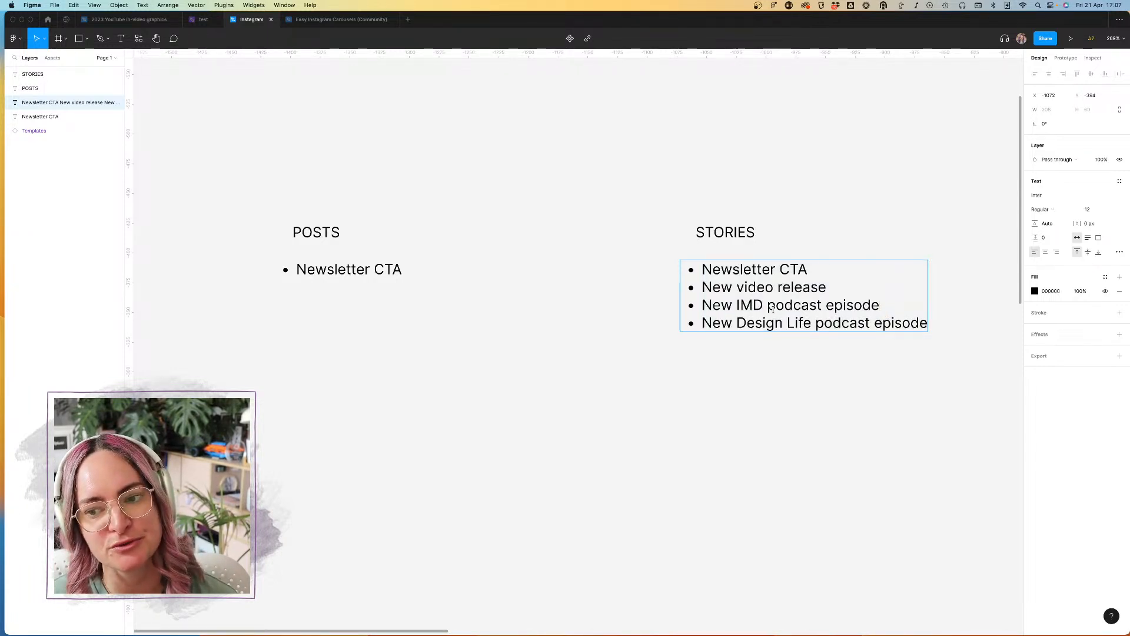
scroll(465, 299, left, 2)
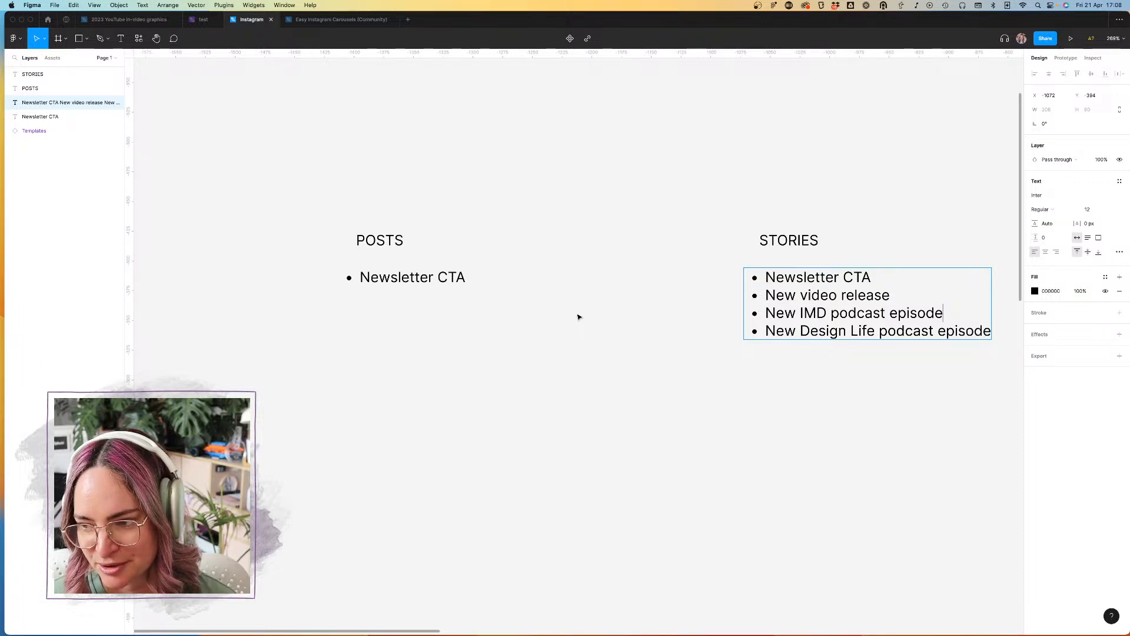
key(Escape)
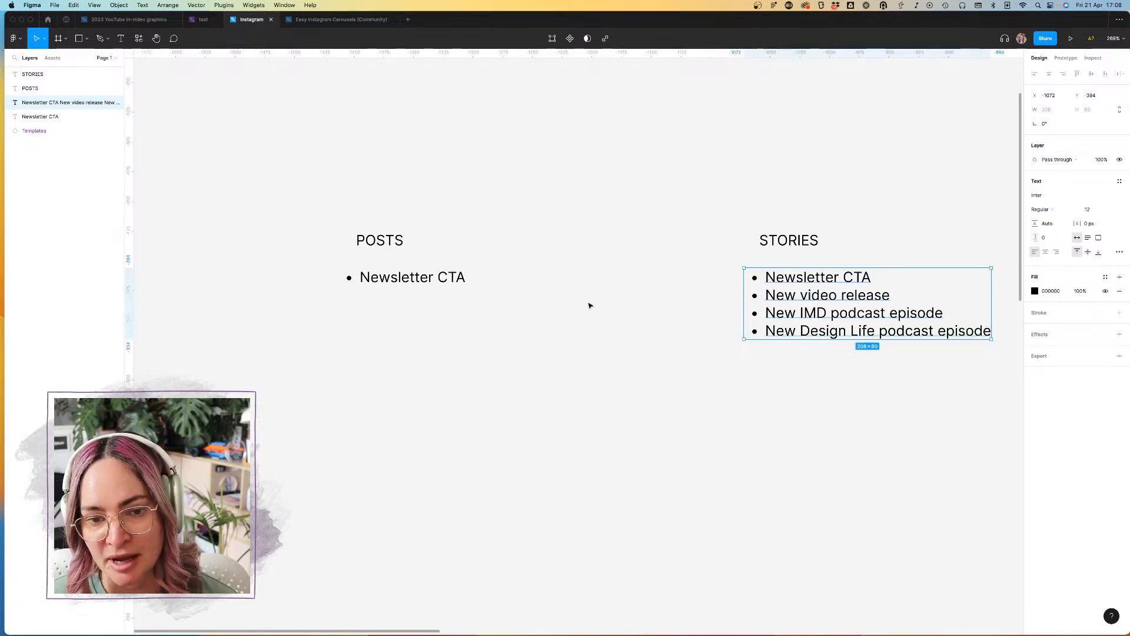
key(Escape)
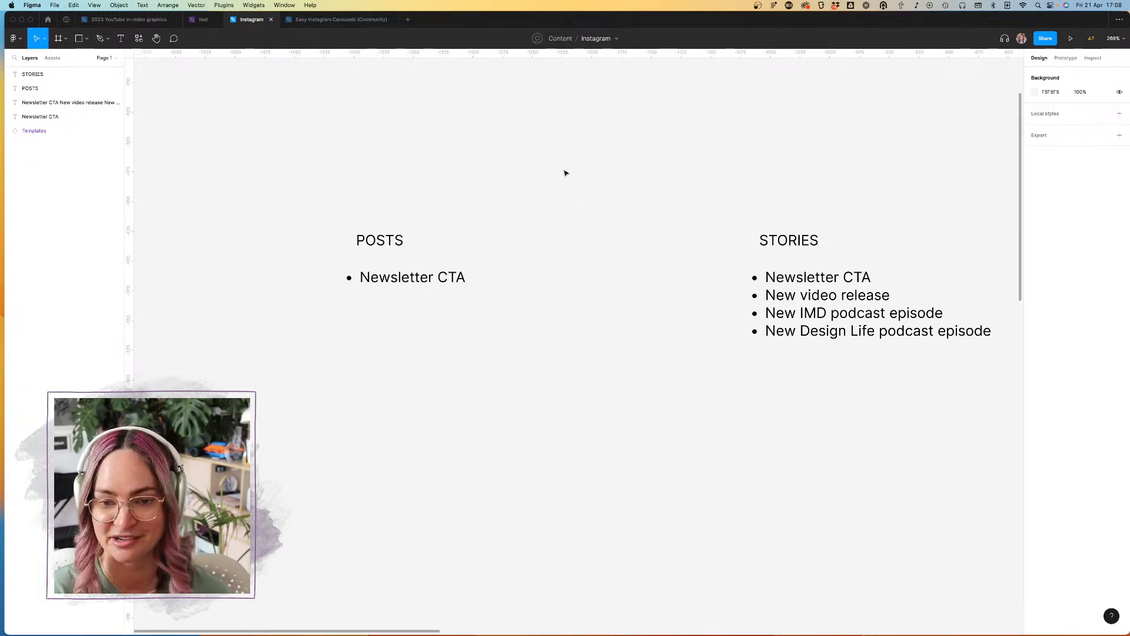
Step: Extend the bullet under POSTS to read "Newsletter CTA for end of carousel"
click(459, 277)
double_click(459, 277)
click(458, 276)
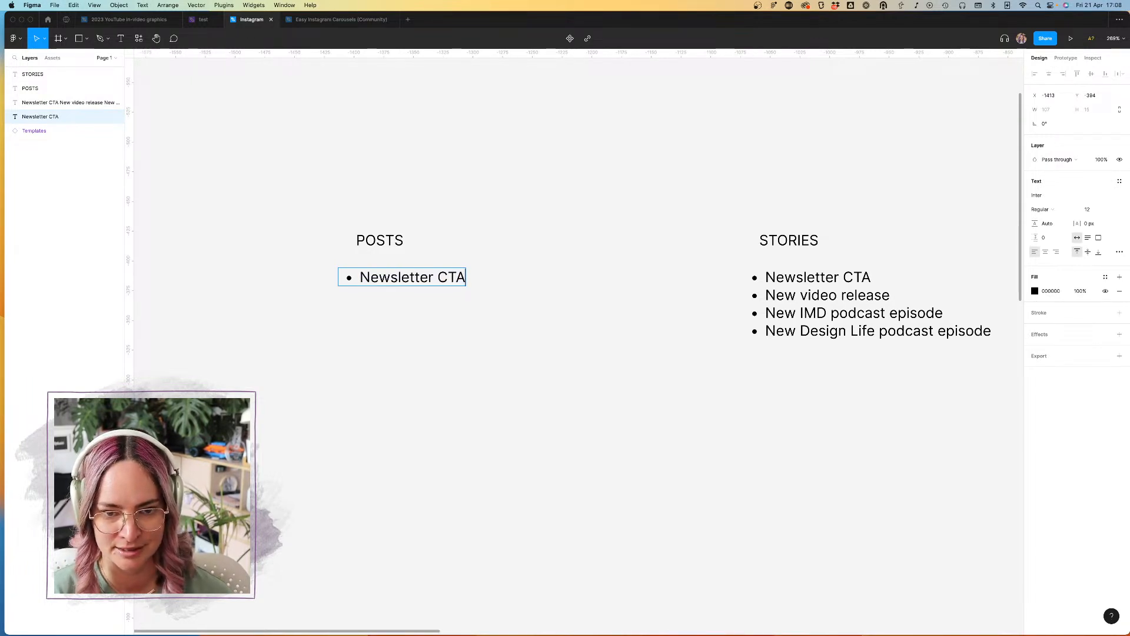
key(Return)
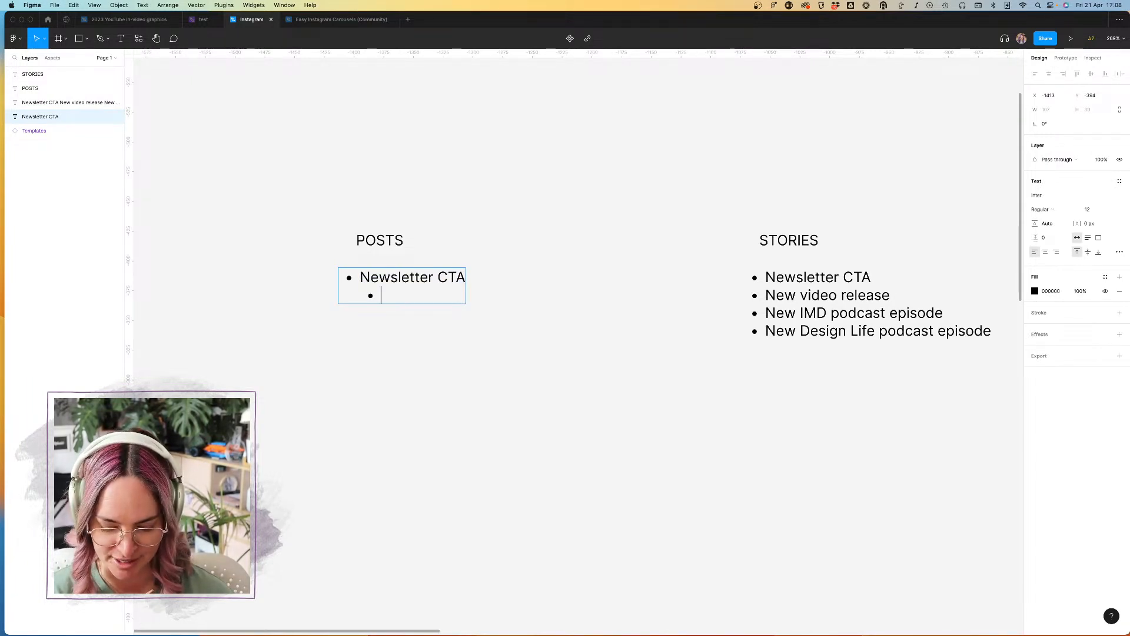
text(s)
key(BackSpace)
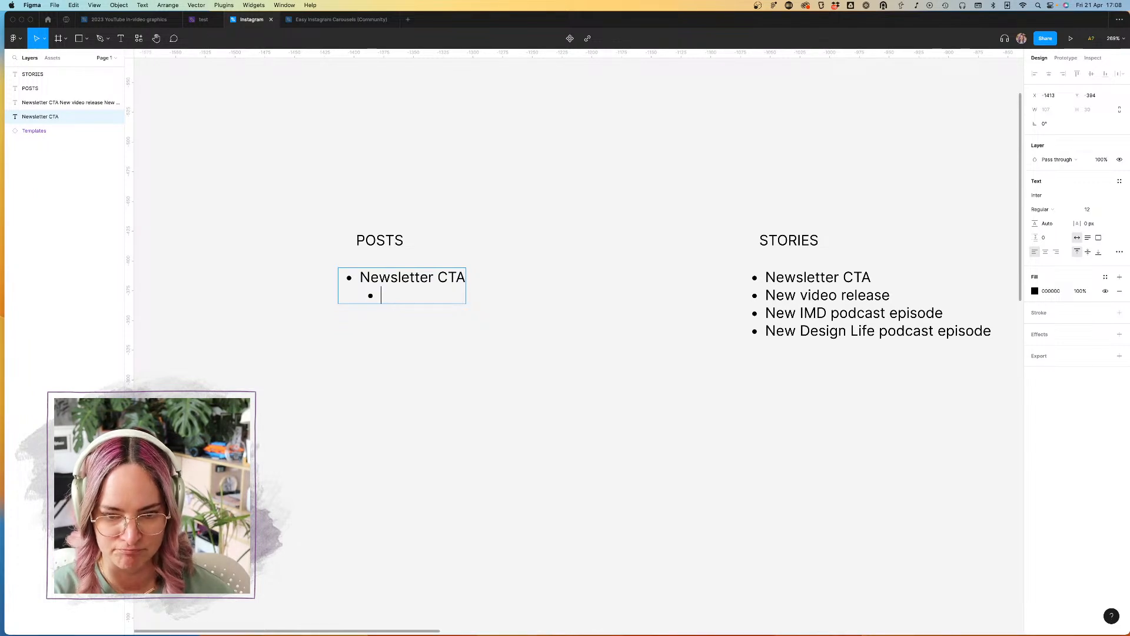
key(BackSpace)
text(for end of carousel)
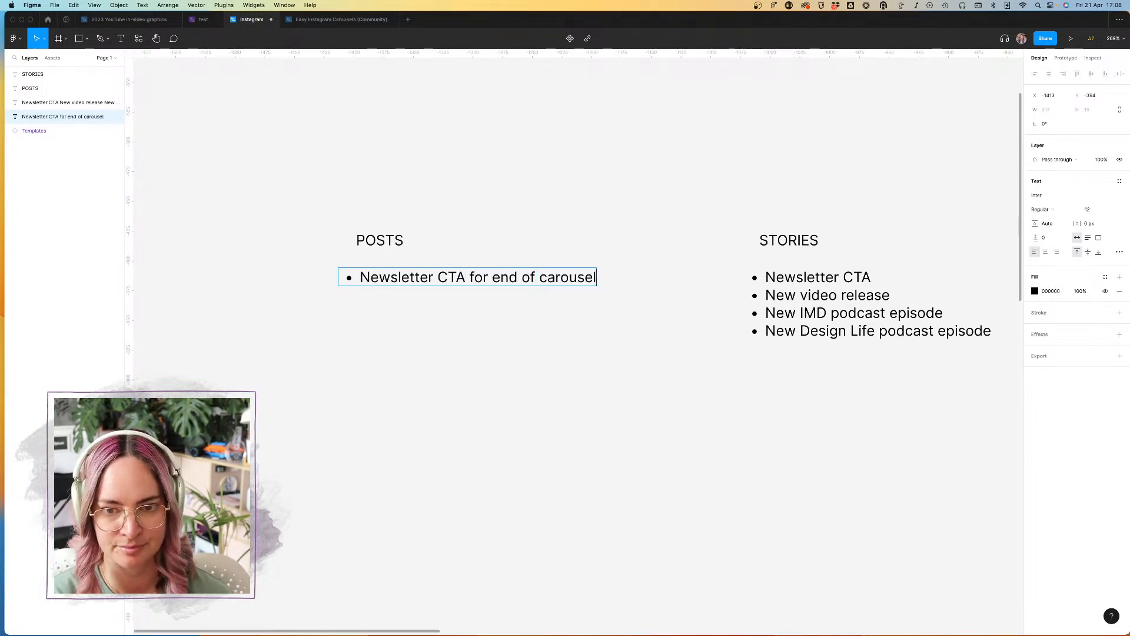
Step: Add a bullet reading "Video CTA for end of carousel" to the POSTS list
key(Return)
text(Video CTA for )
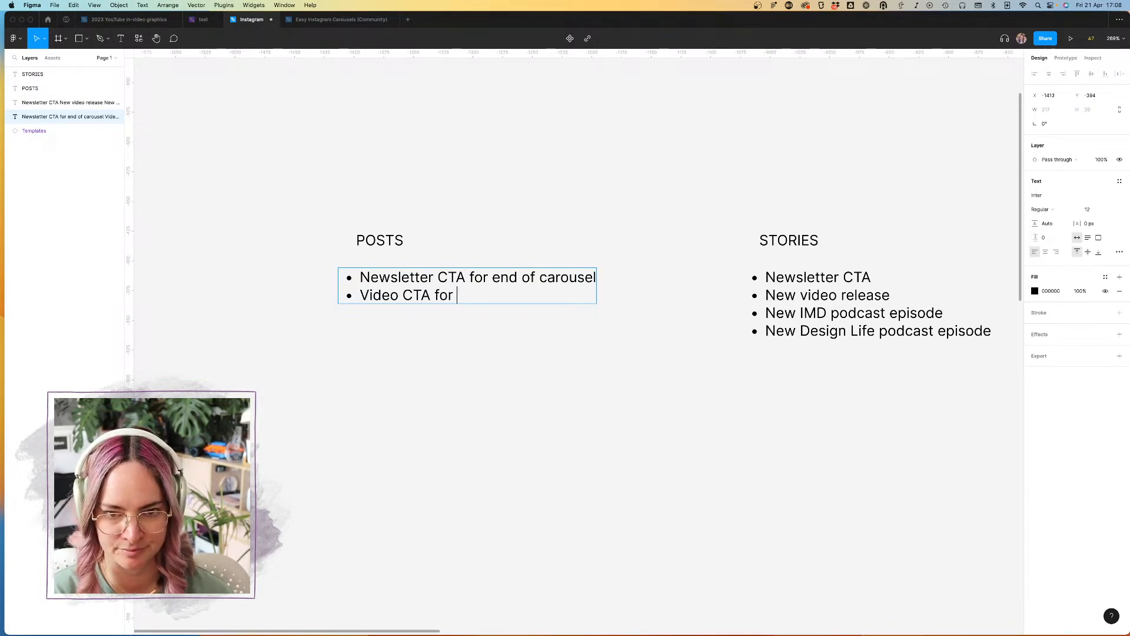
text(end of carousl)
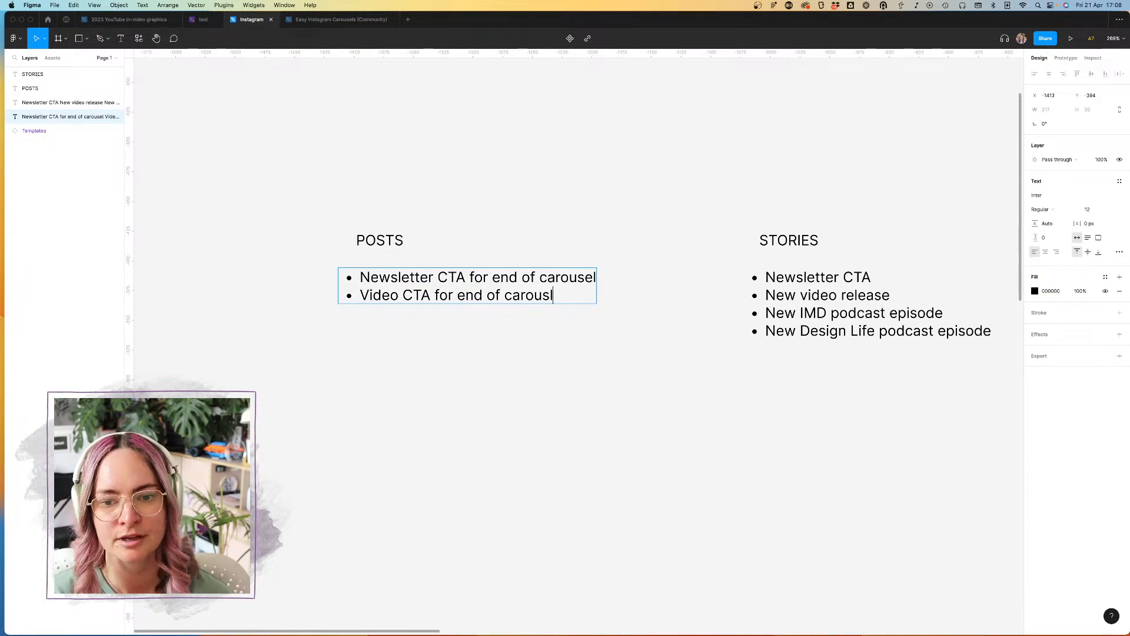
key(BackSpace)
text(el)
Step: Add a third bullet reading "Carousel title page" to the POSTS list
key(Return)
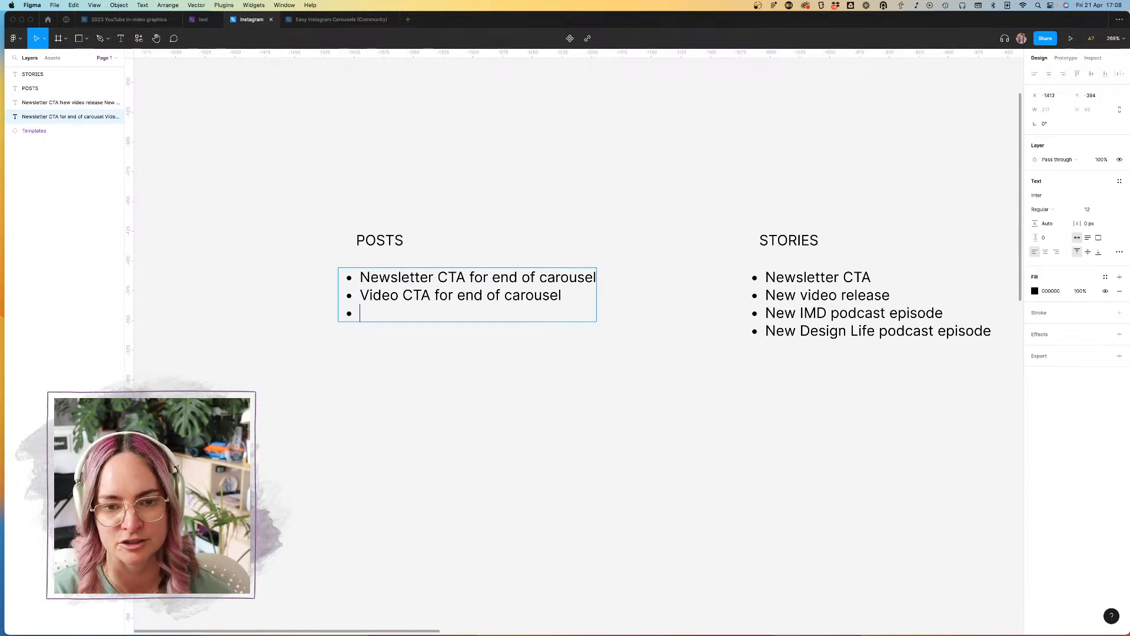
scroll(478, 287, left, 2)
scroll(477, 287, up, 1)
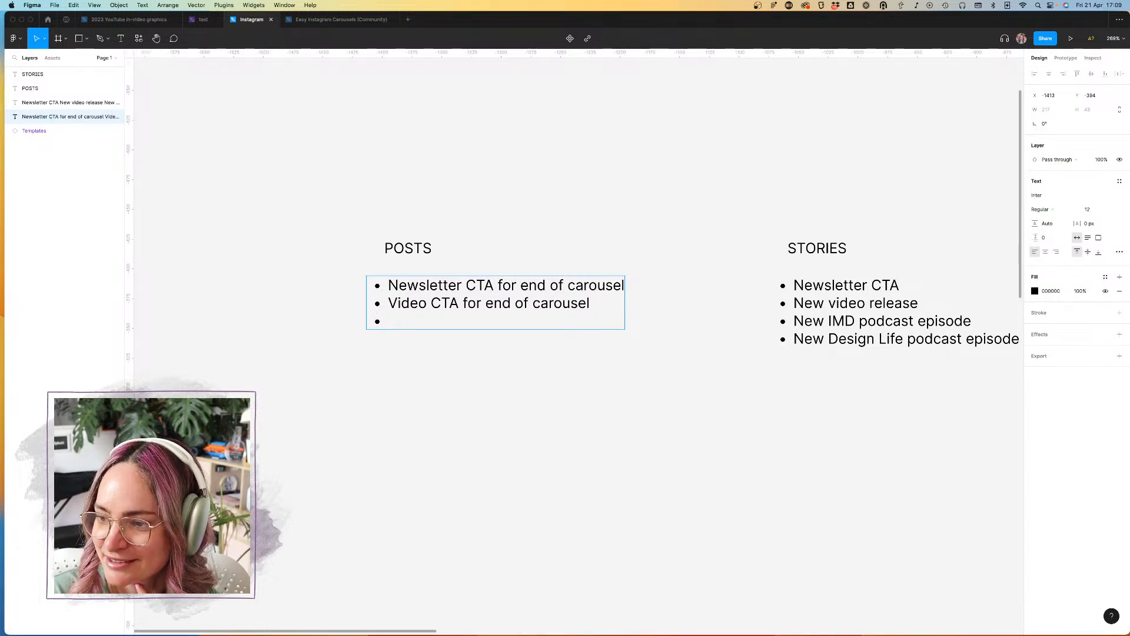
key(Escape)
key(Escape)
click(421, 305)
key(Return)
click(459, 297)
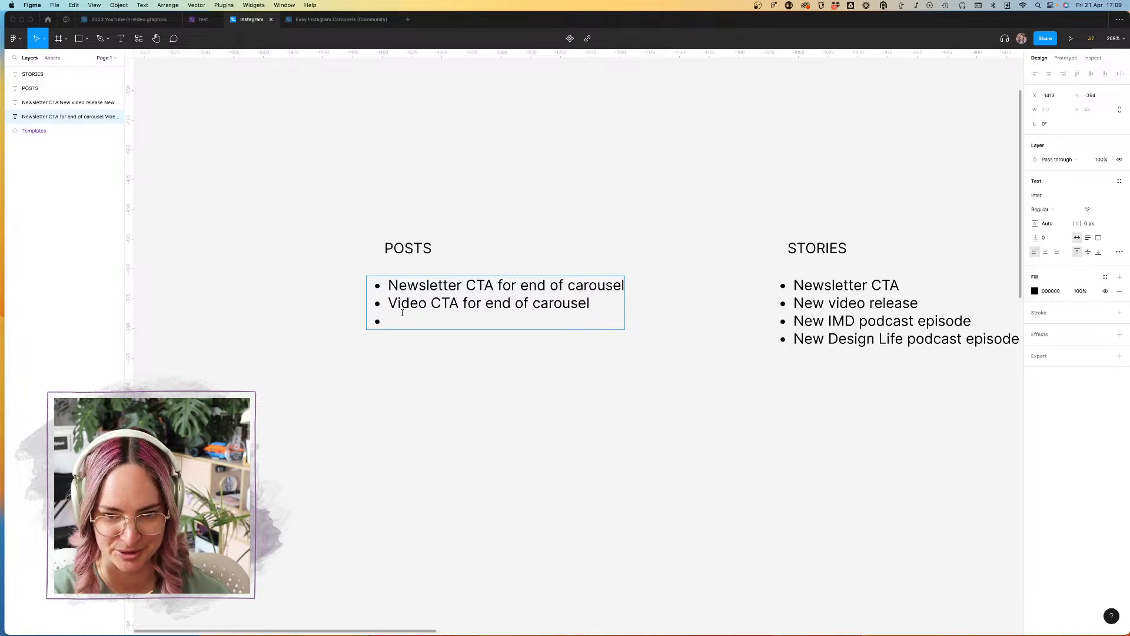
text(Cas)
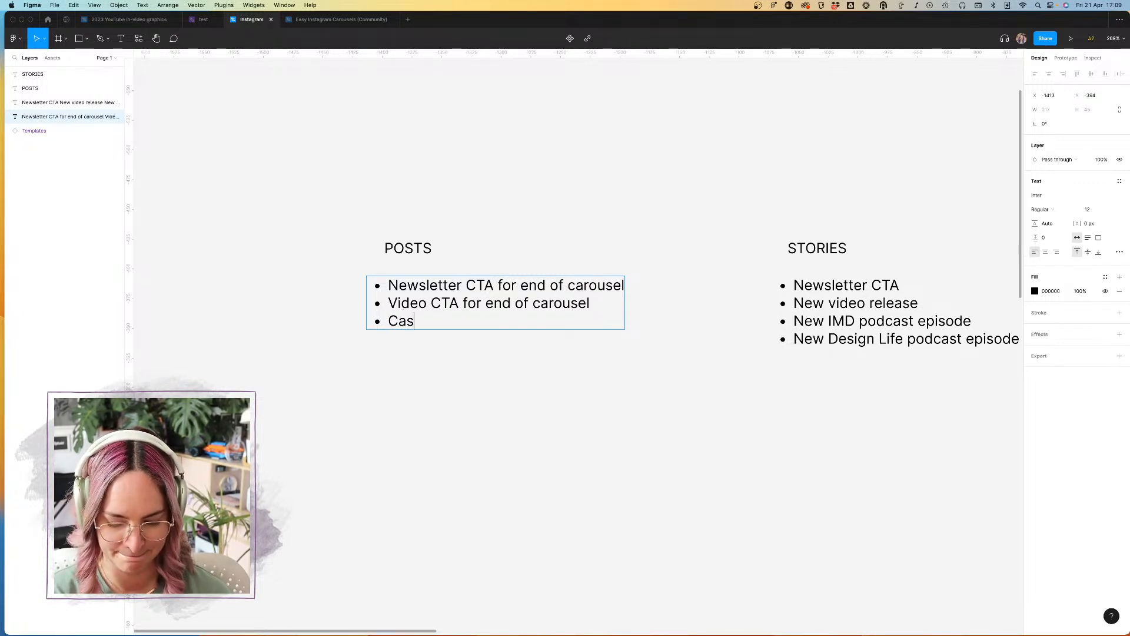
key(BackSpace)
text(rousel title page)
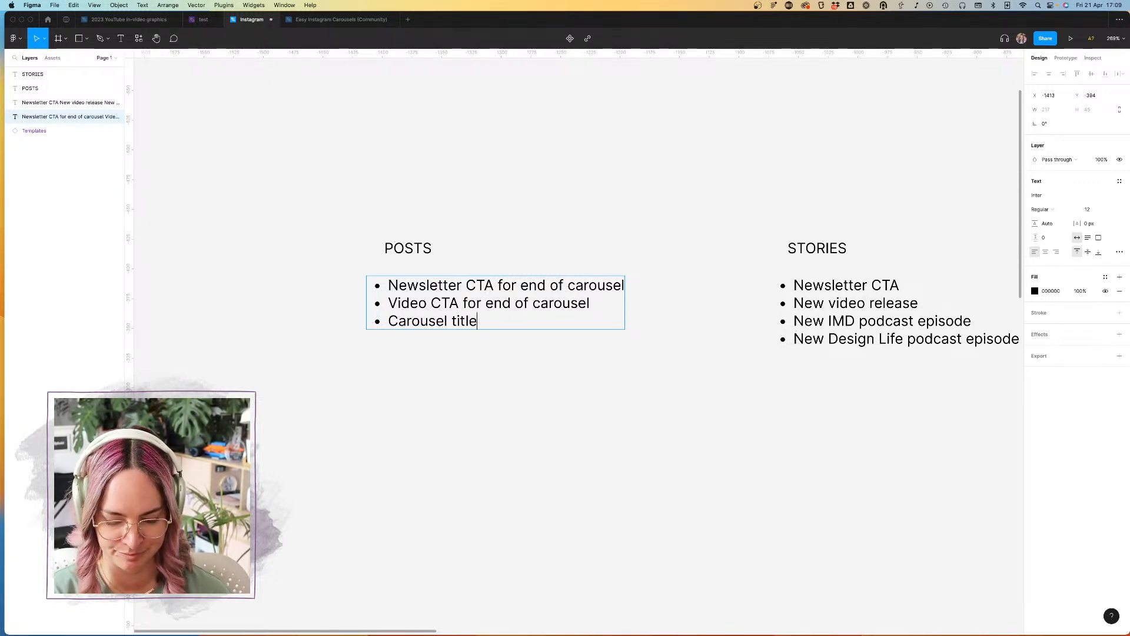
Step: Add the indented sub-bullets "just title" and "title + image" under "Carousel title page"
key(Return)
key(Tab)
text(just title)
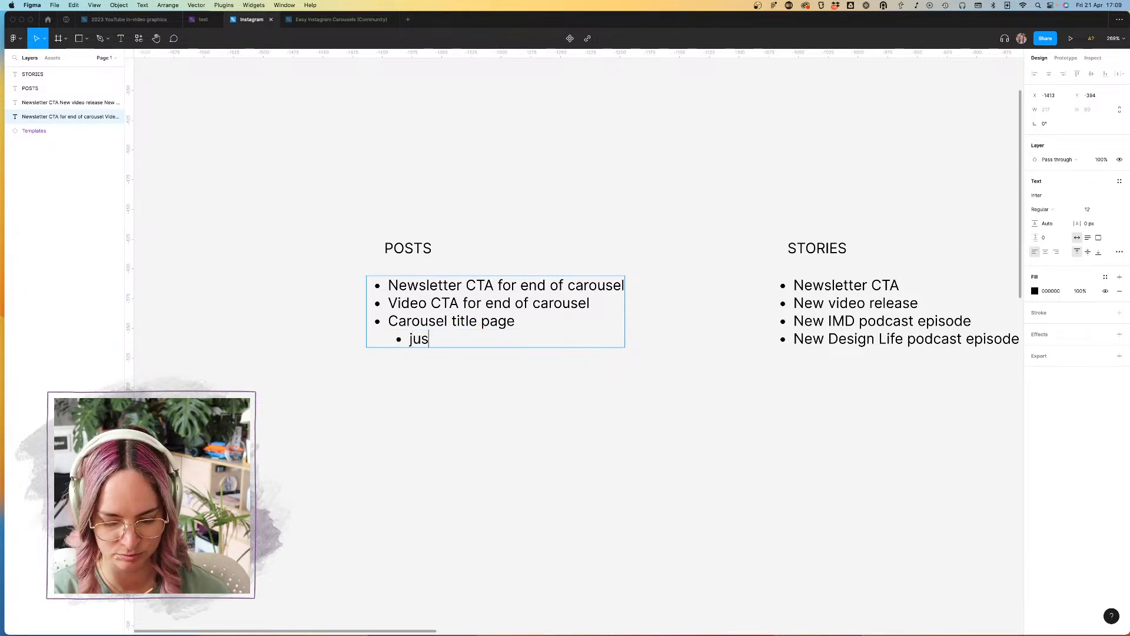
key(Return)
text(title + image)
Step: Add a third sub-bullet reading "Title + subheading" under "Carousel title page"
key(Return)
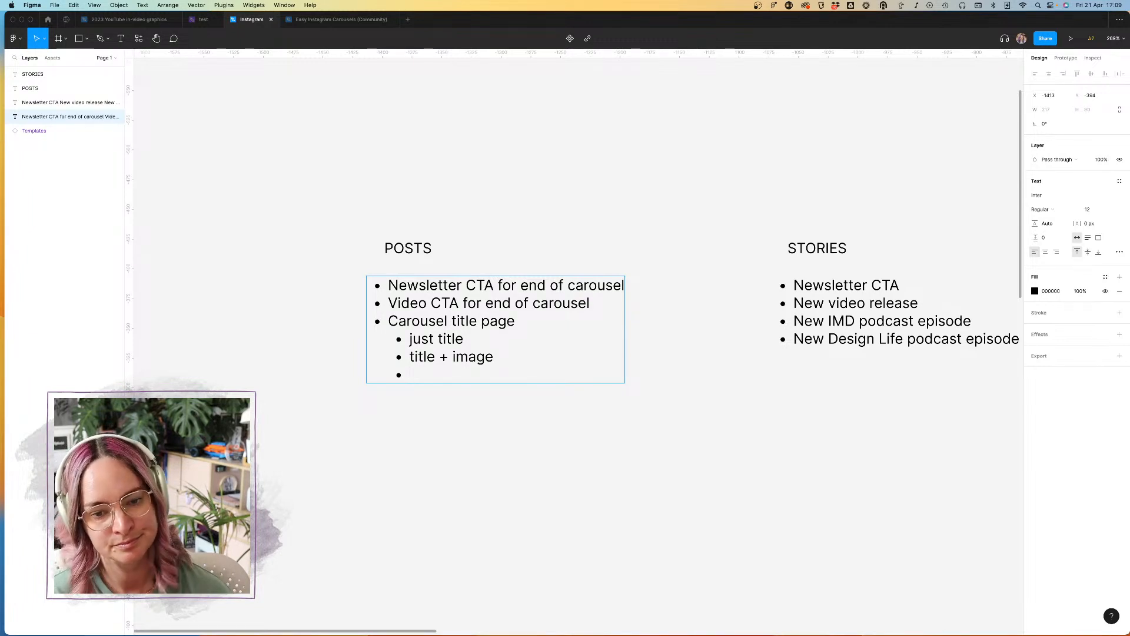
text(Tot)
key(BackSpace)
key(BackSpace)
text(itle )
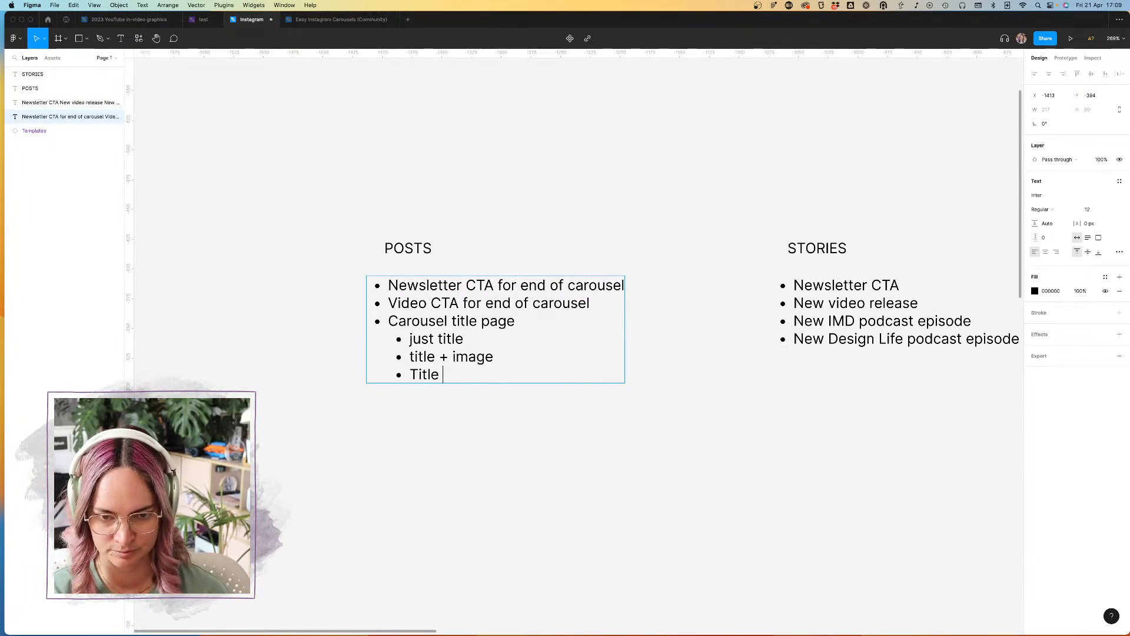
text(+ subheading)
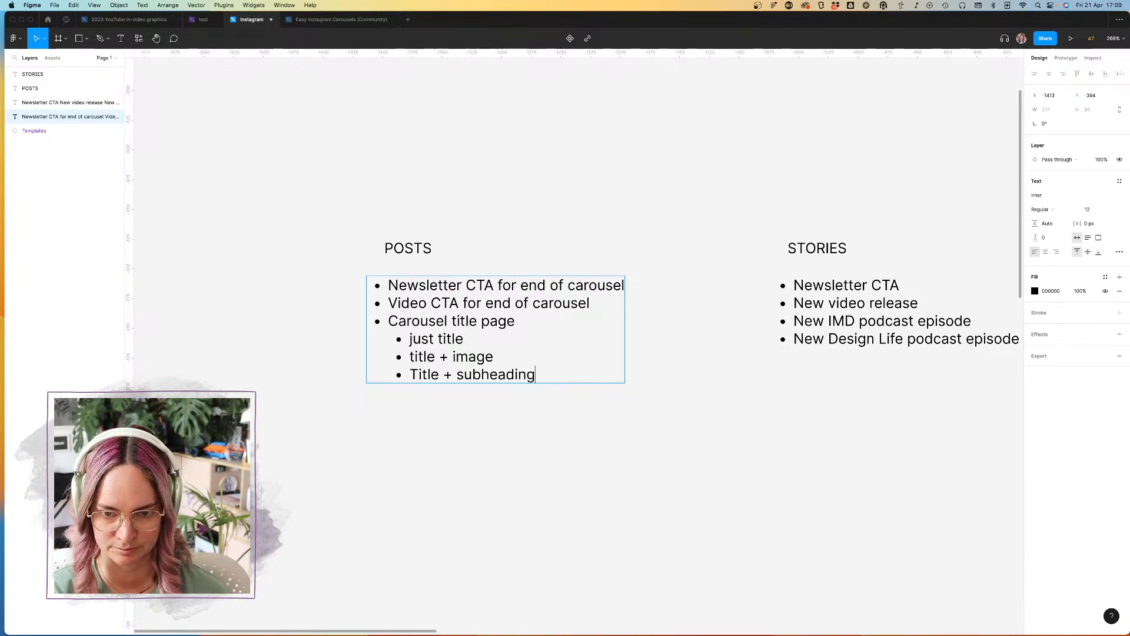
Step: Add a top-level bullet reading "Point + image - inner carousel" at the end of the POSTS list and finish editing
key(Return)
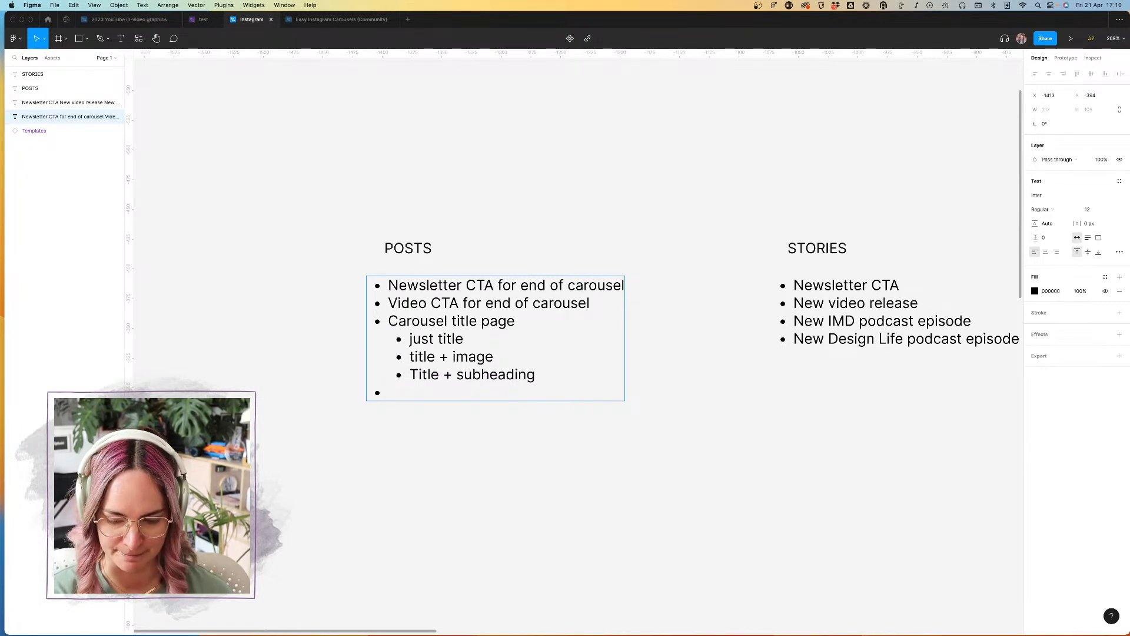
text(Poin)
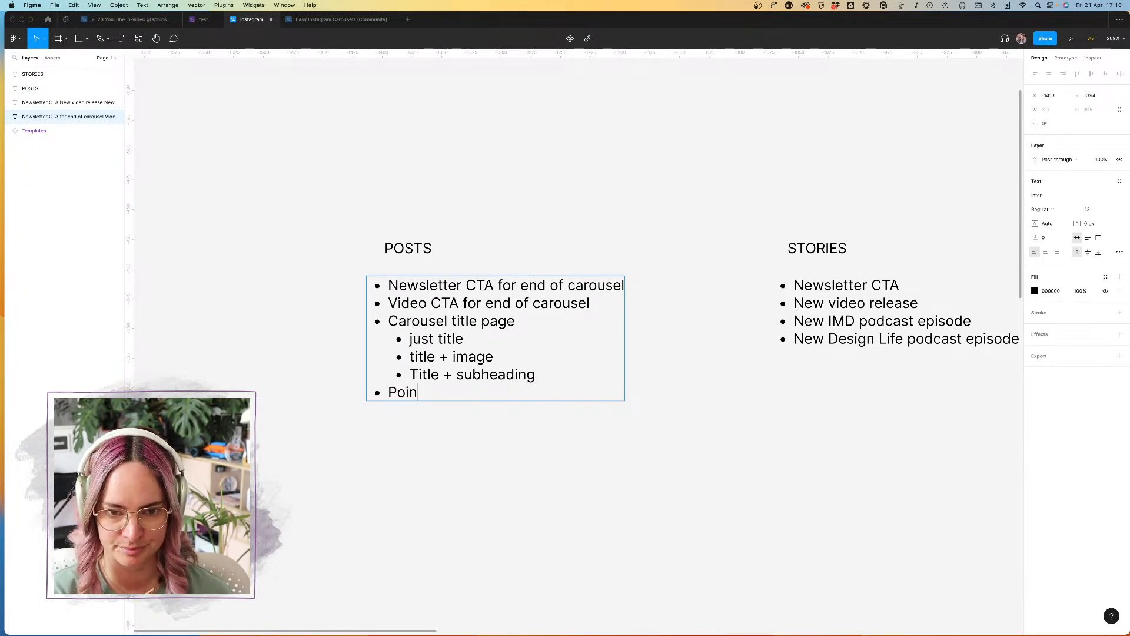
text(t + imag)
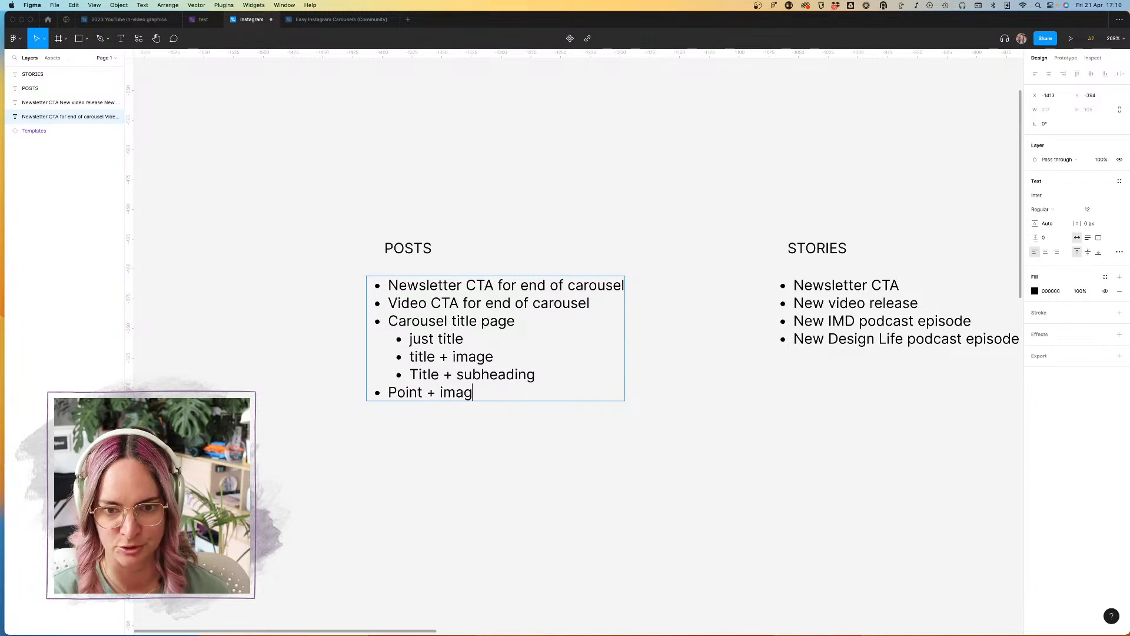
text(e - inn)
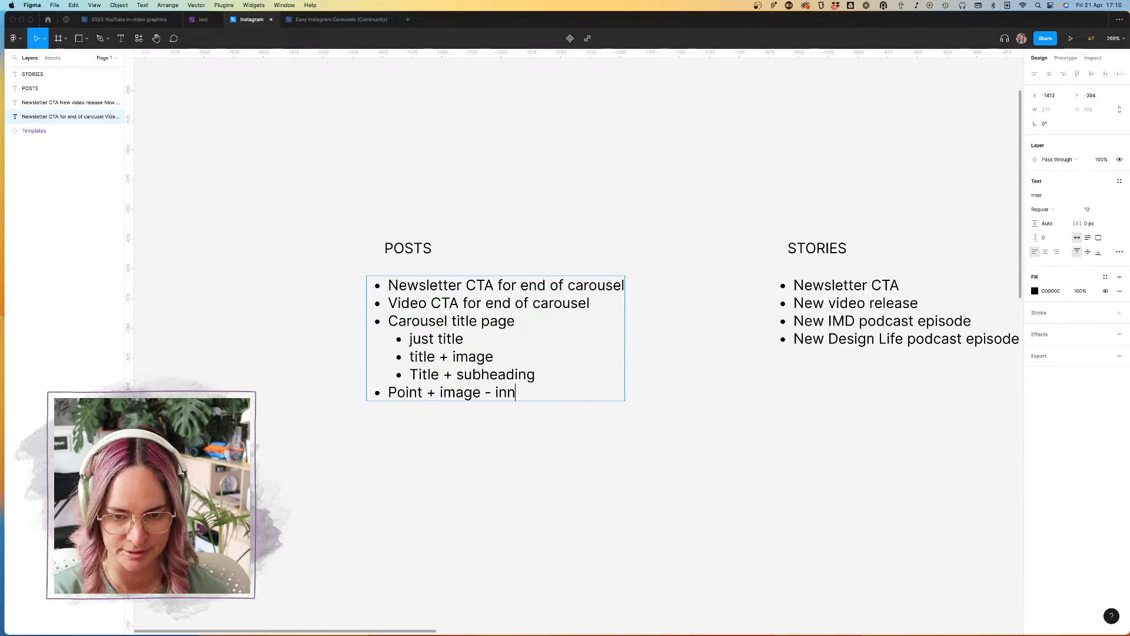
text(er carousel)
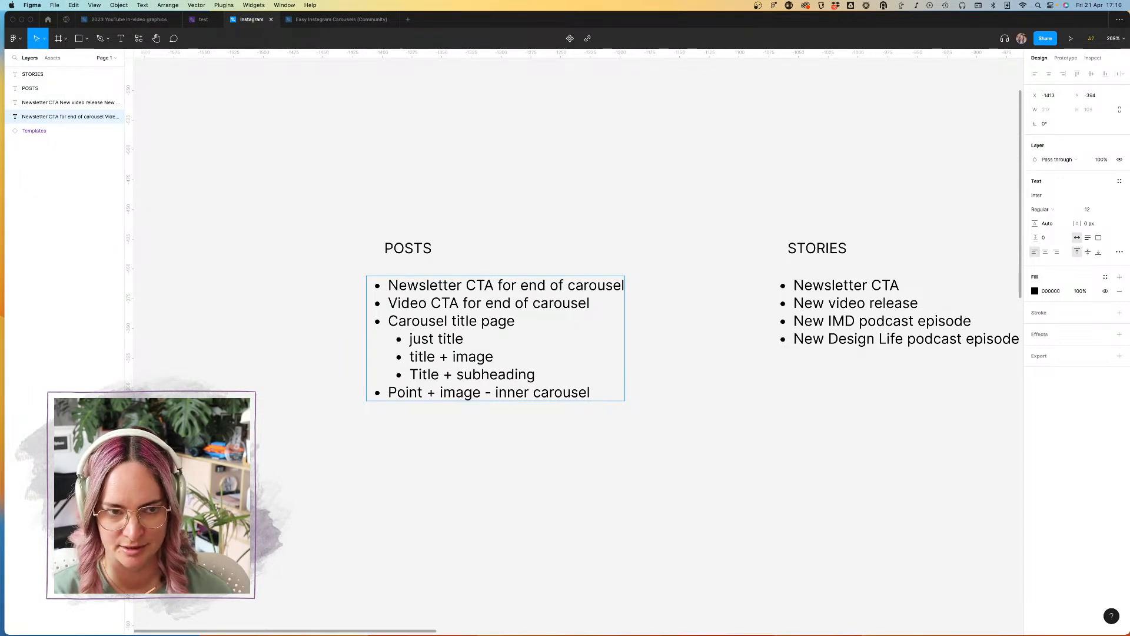
key(Escape)
key(Escape)
Step: Examine the green sample slide of the carousel template next to the two lists
scroll(795, 443, down, 2)
scroll(795, 443, down, 4)
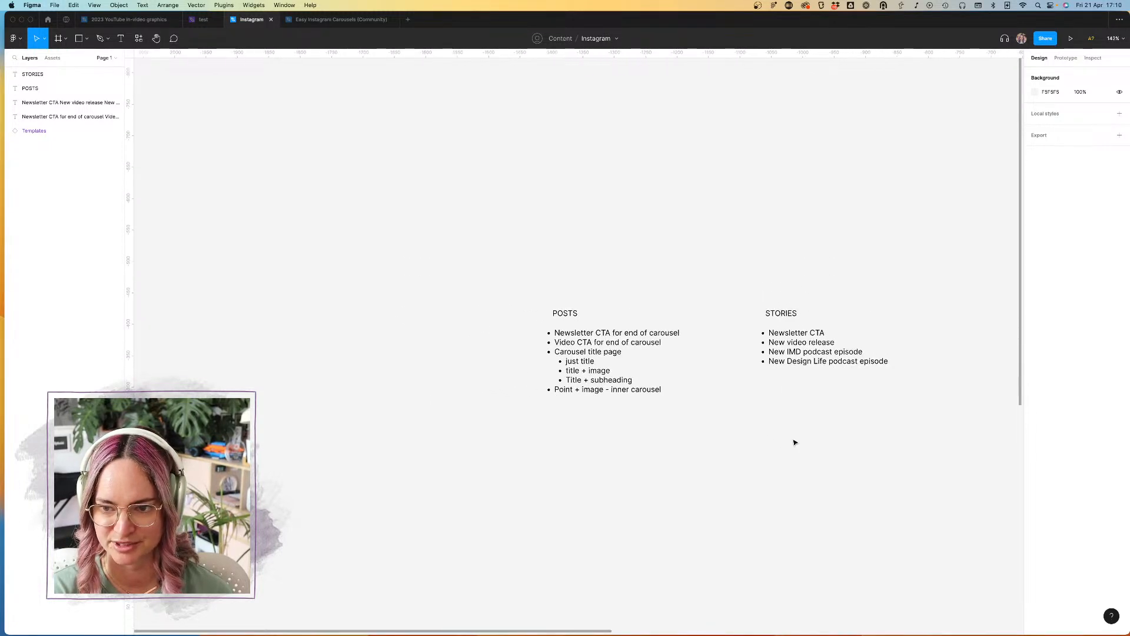
scroll(795, 443, right, 7)
scroll(795, 443, down, 7)
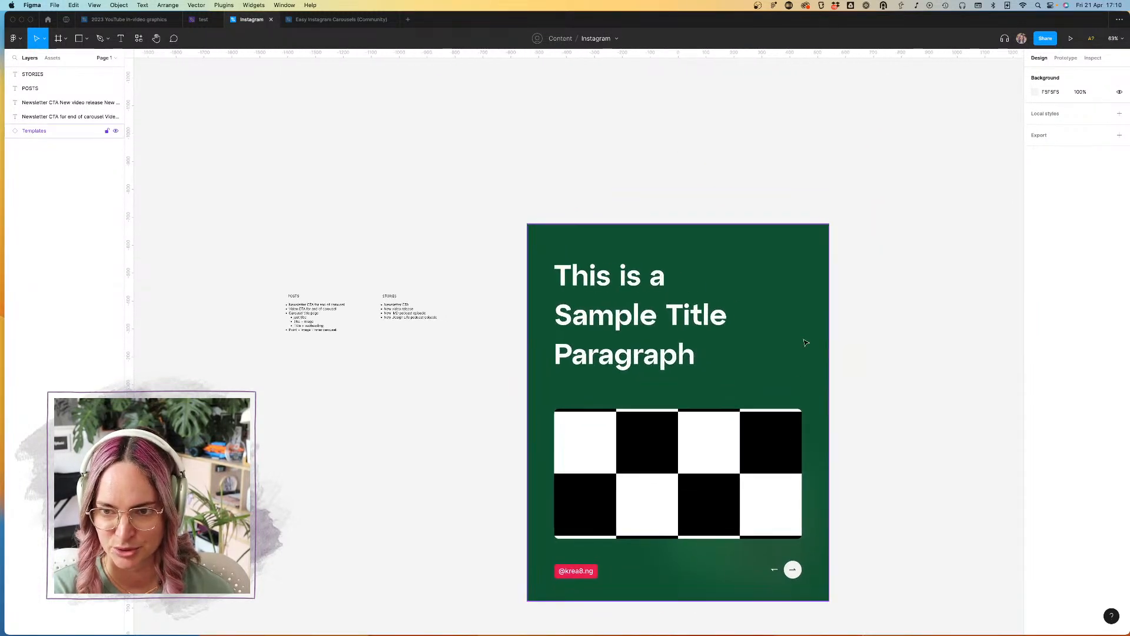
click(806, 342)
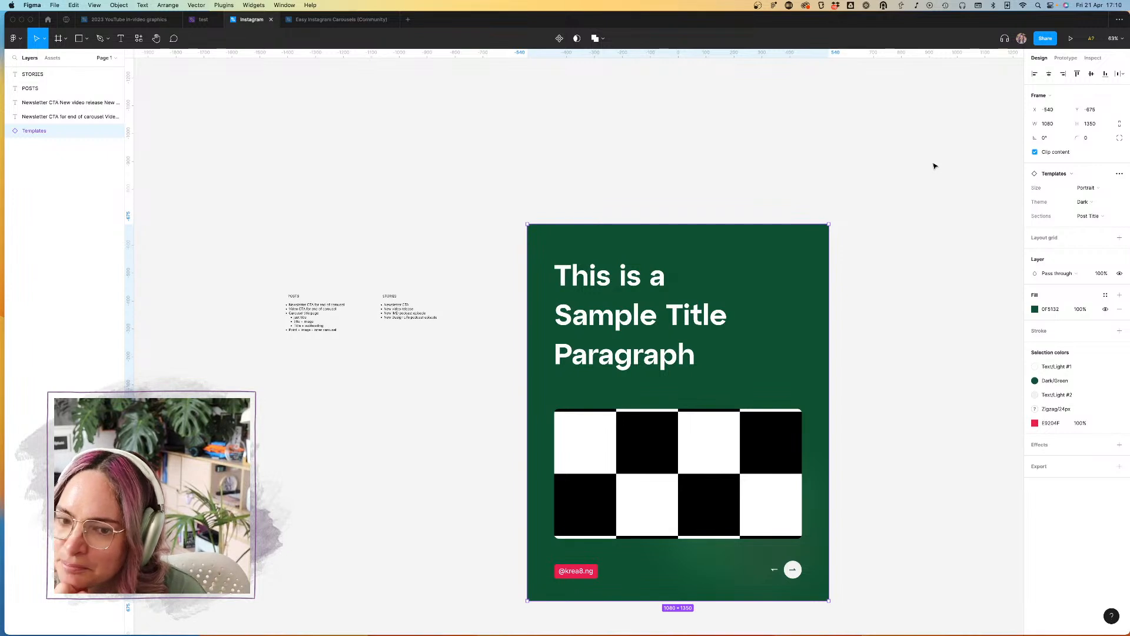
click(910, 172)
click(744, 240)
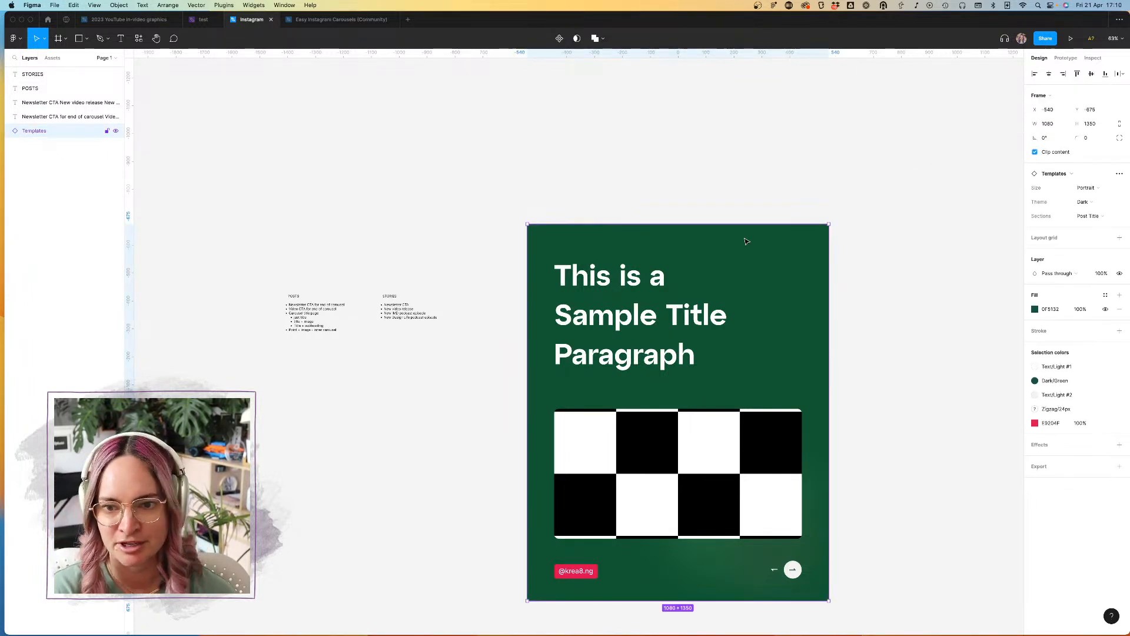
right_click(747, 242)
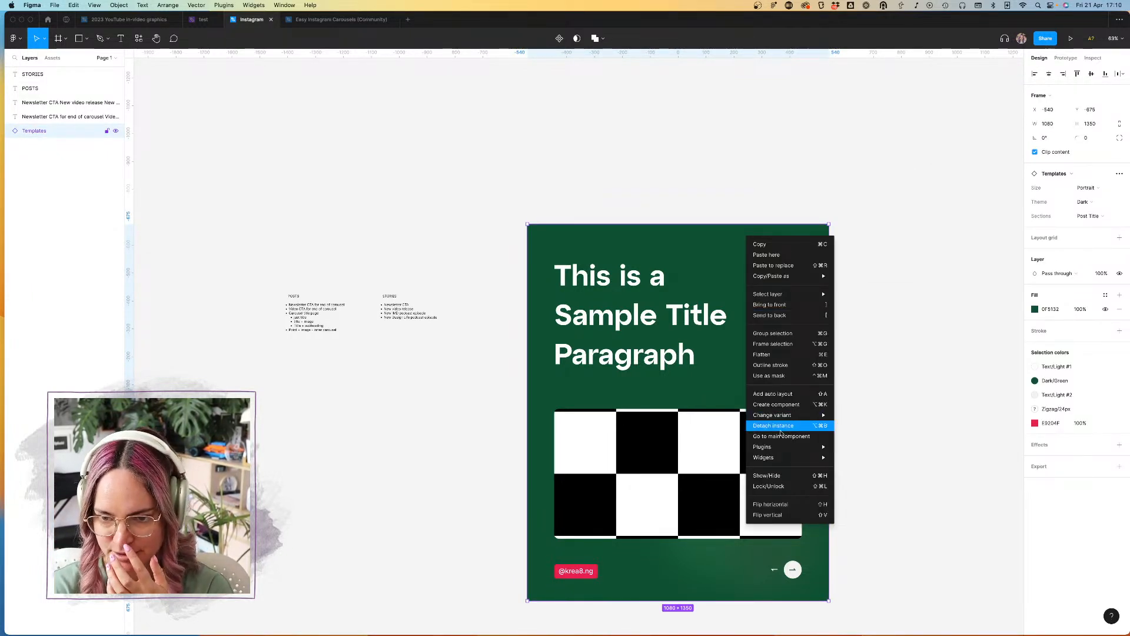
click(888, 371)
click(1067, 175)
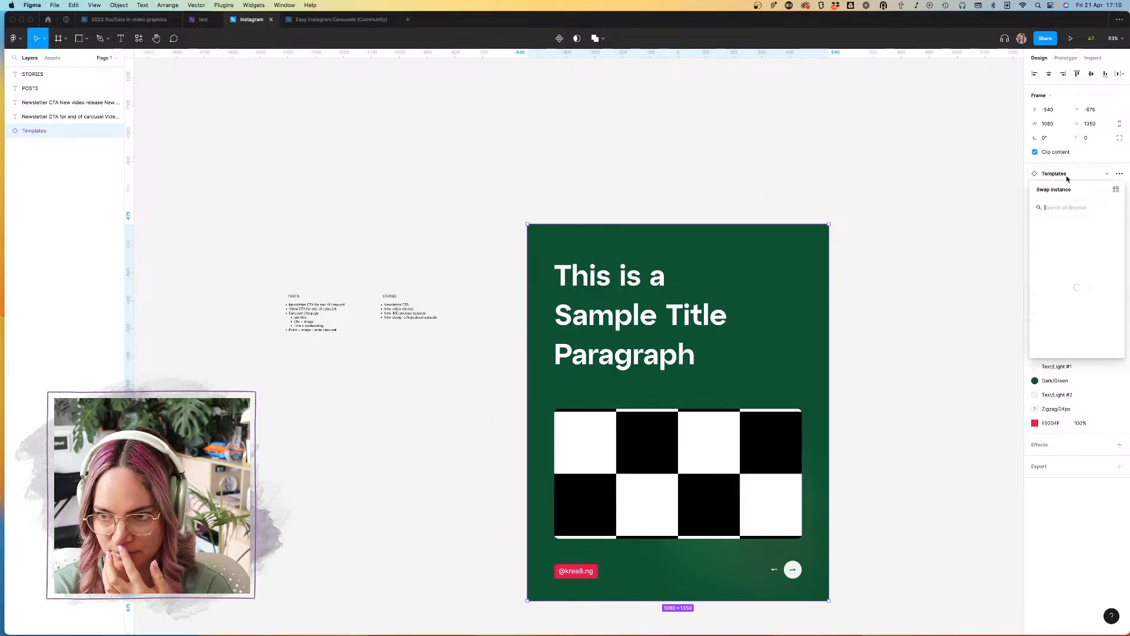
click(901, 232)
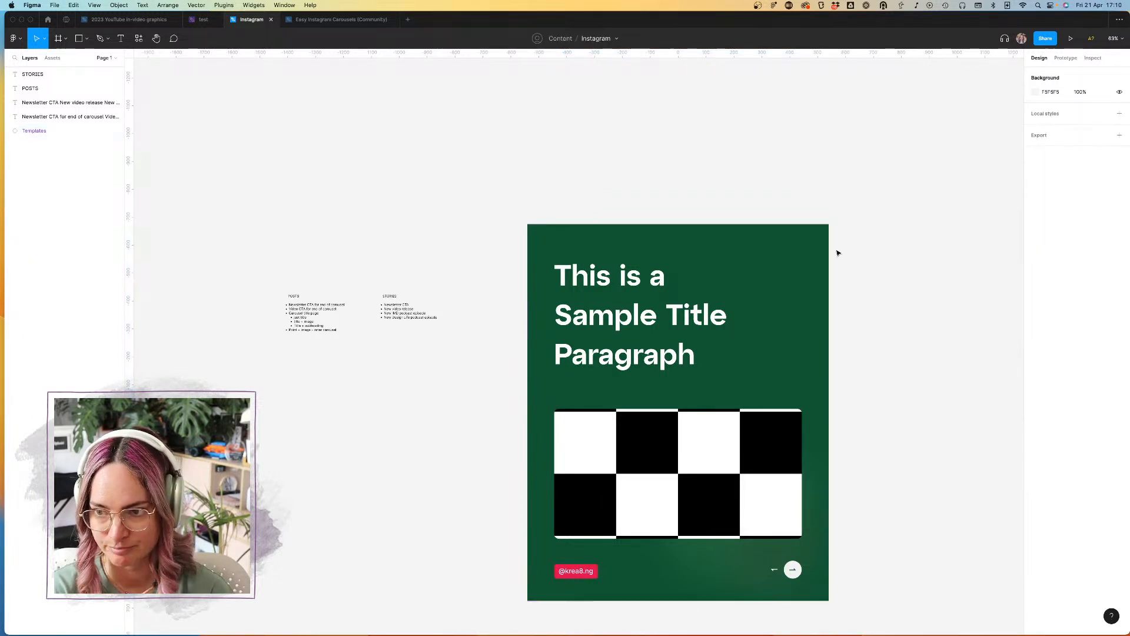
Step: Switch the sample carousel slide to the Light theme, keeping the Portrait size
click(1105, 202)
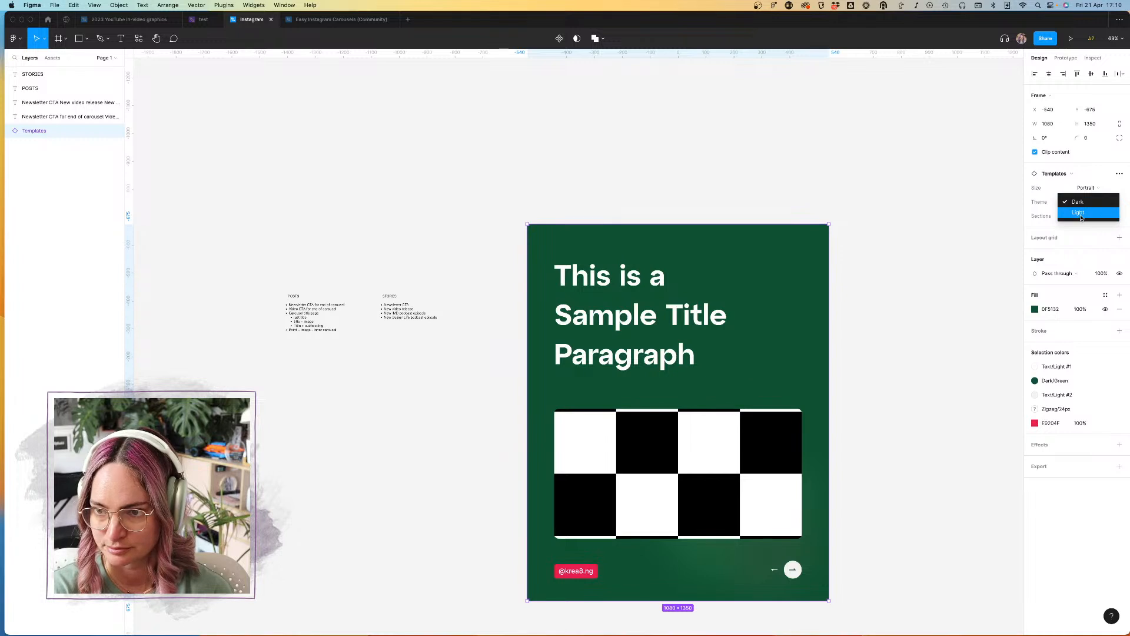
click(1082, 213)
click(1095, 189)
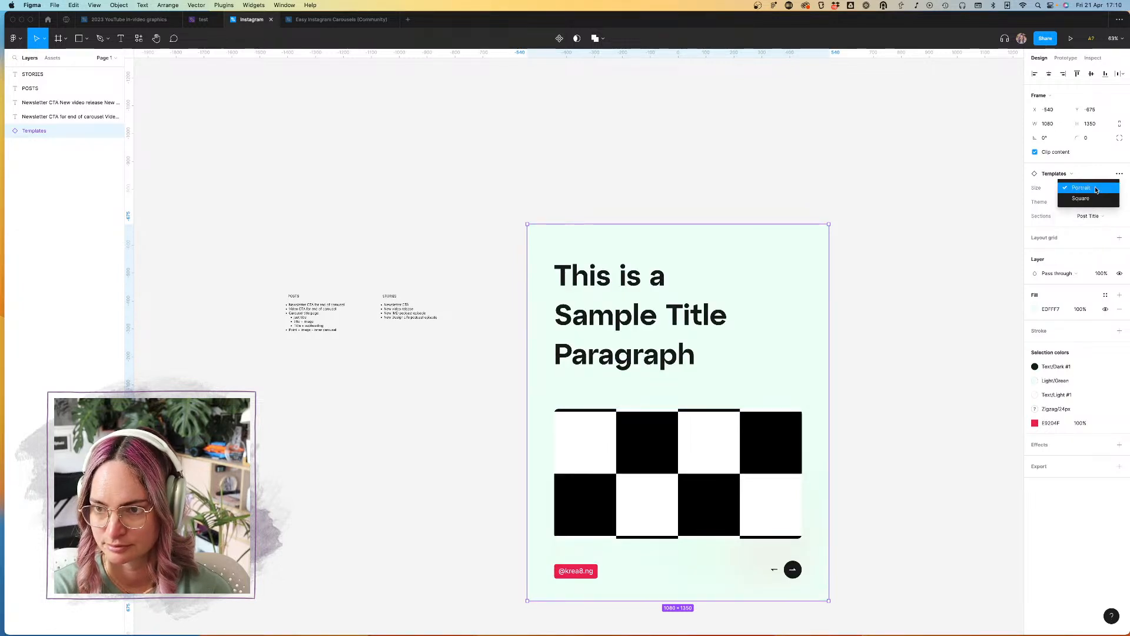
click(1097, 174)
Step: Try the Introduction and Image Right sections on the carousel slide, and set its section to Image Left
click(1096, 216)
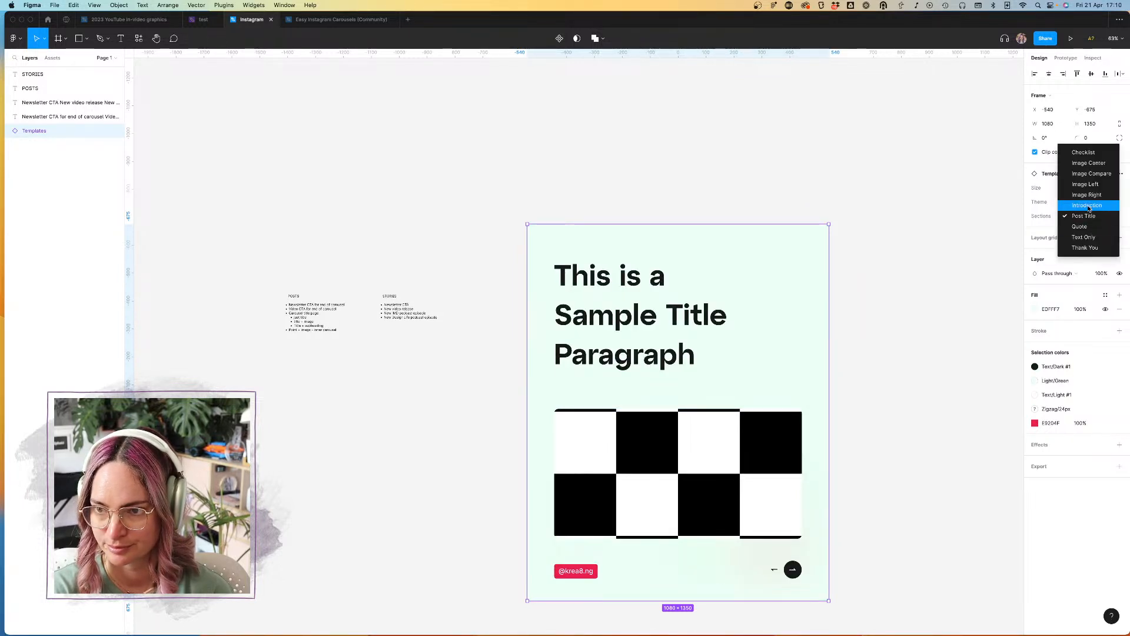
click(1097, 224)
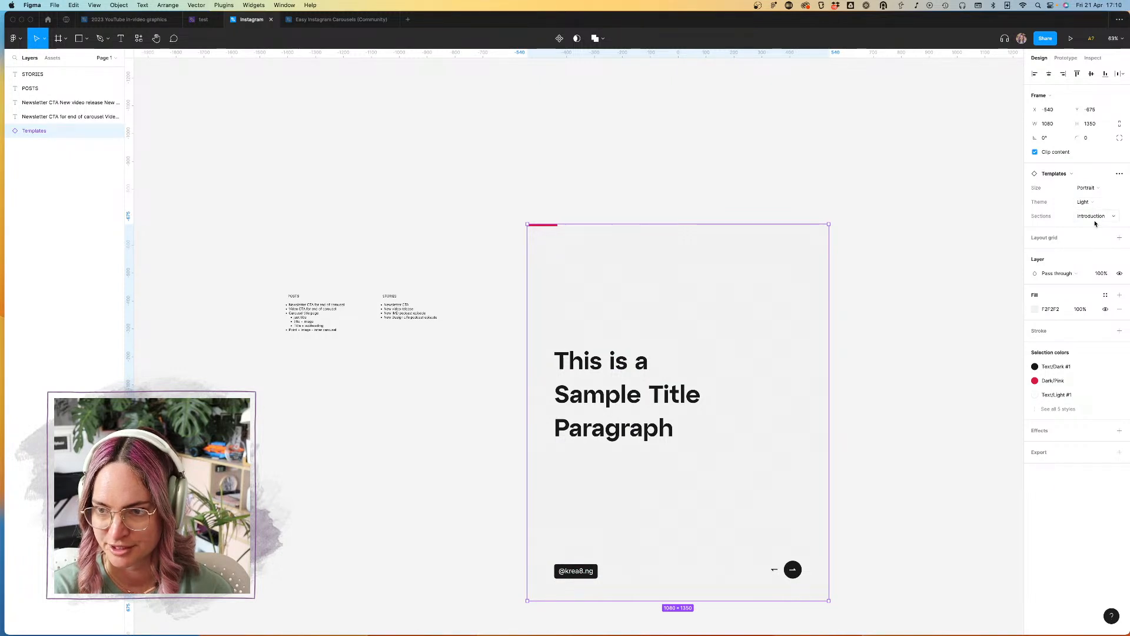
click(1097, 217)
click(1092, 204)
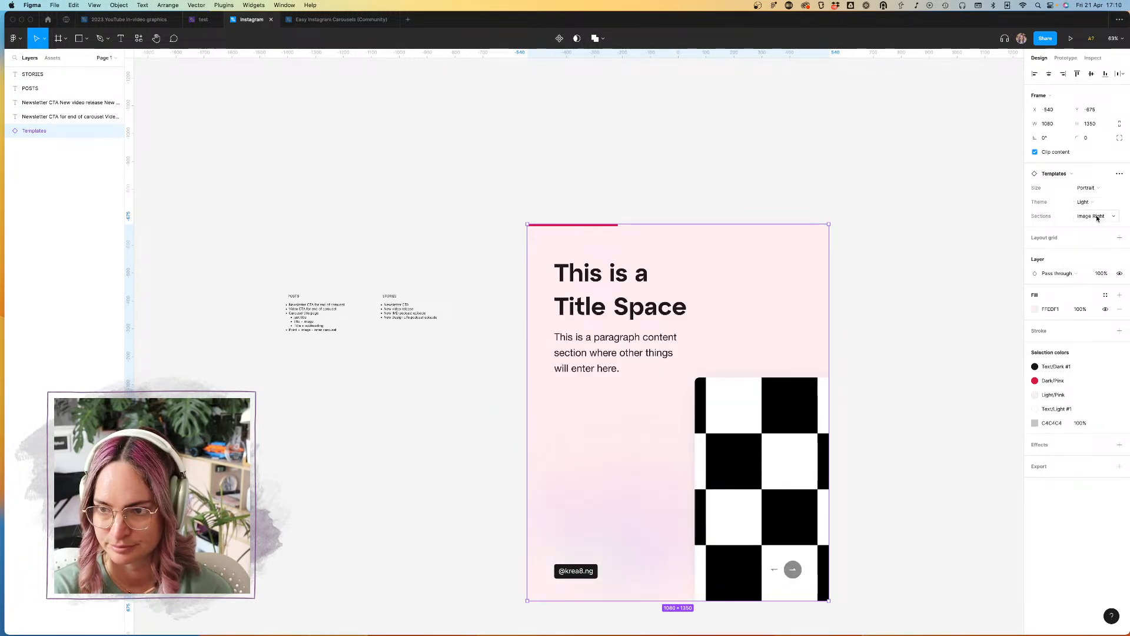
click(1097, 217)
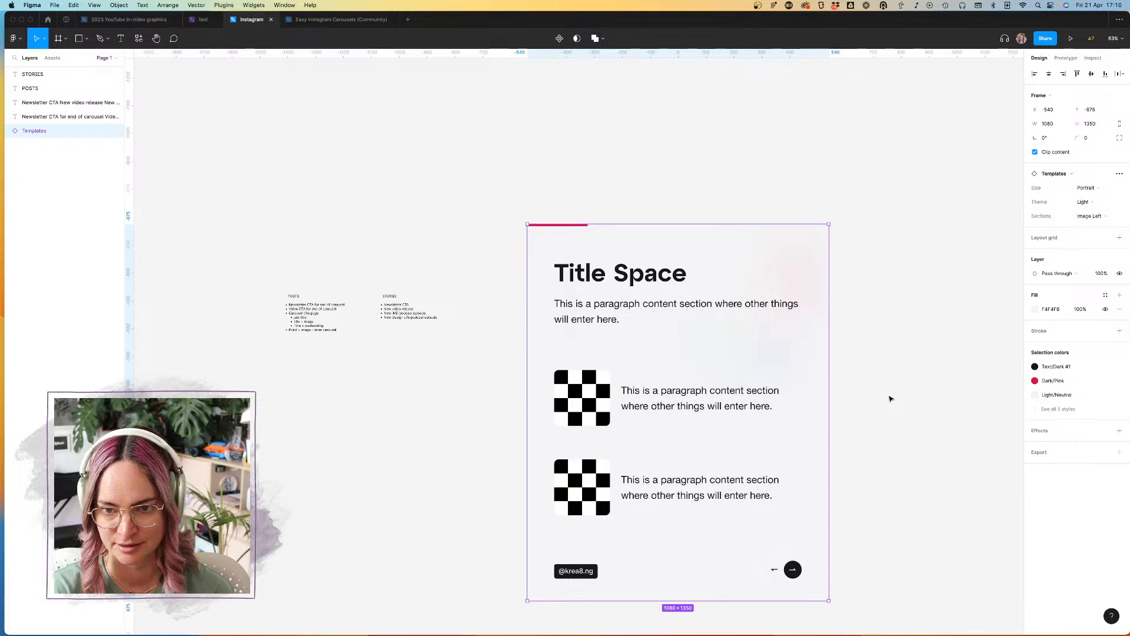
Step: Copy the whole Templates component set from the Easy Instagram Carousels (Community) file and return to the Instagram file
click(339, 20)
scroll(482, 121, down, 3)
click(435, 107)
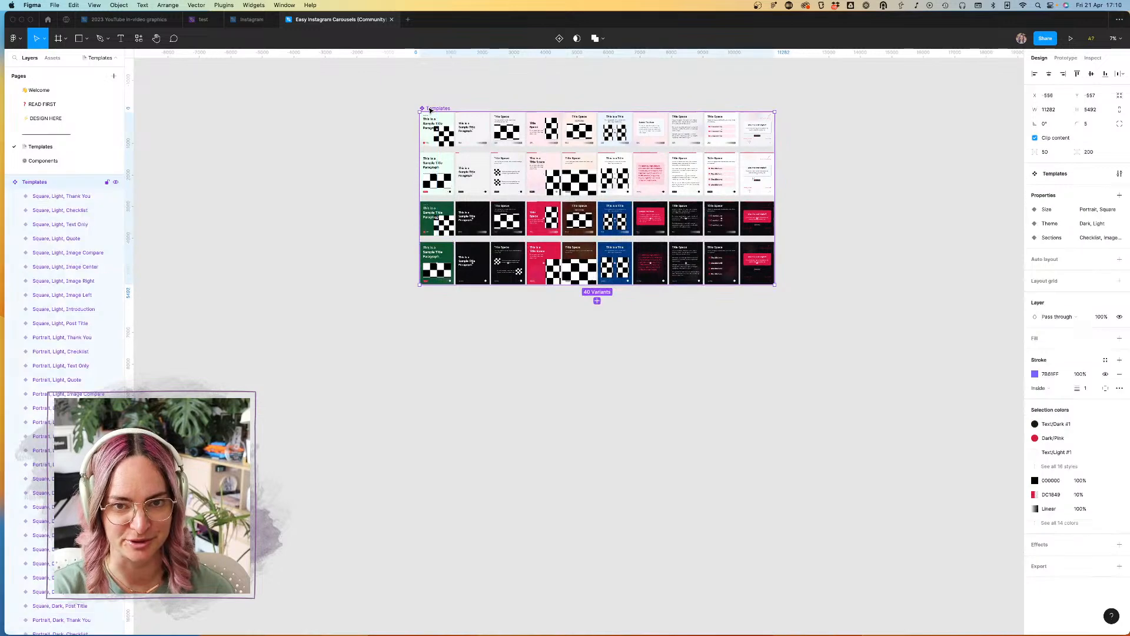
click(247, 20)
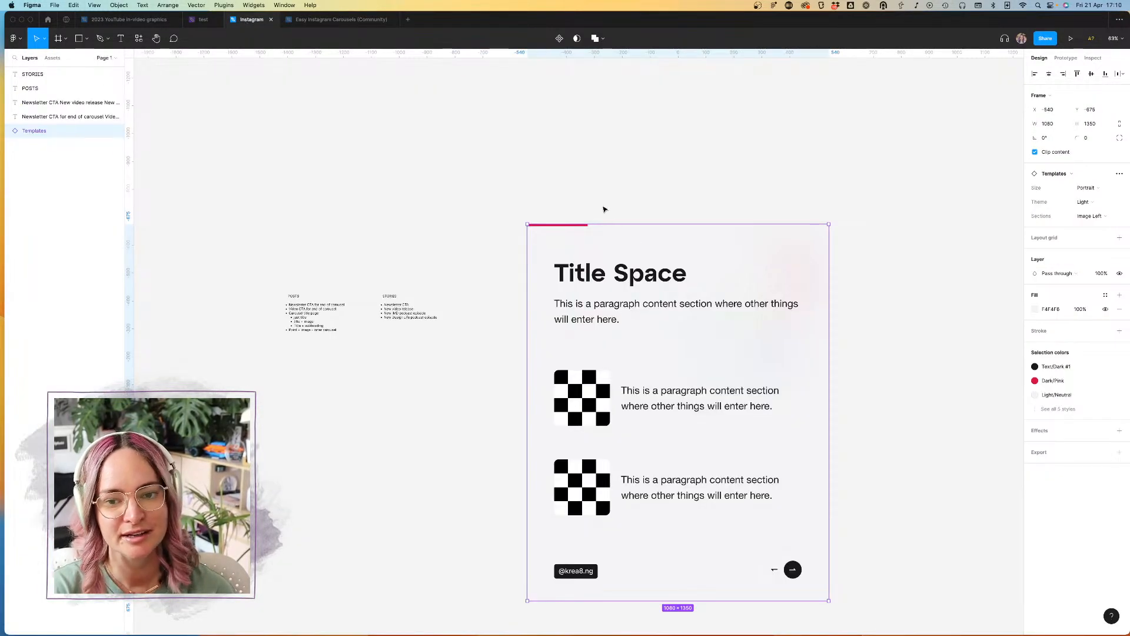
Step: Detach the Title Space slide instance from its main component
scroll(688, 289, down, 5)
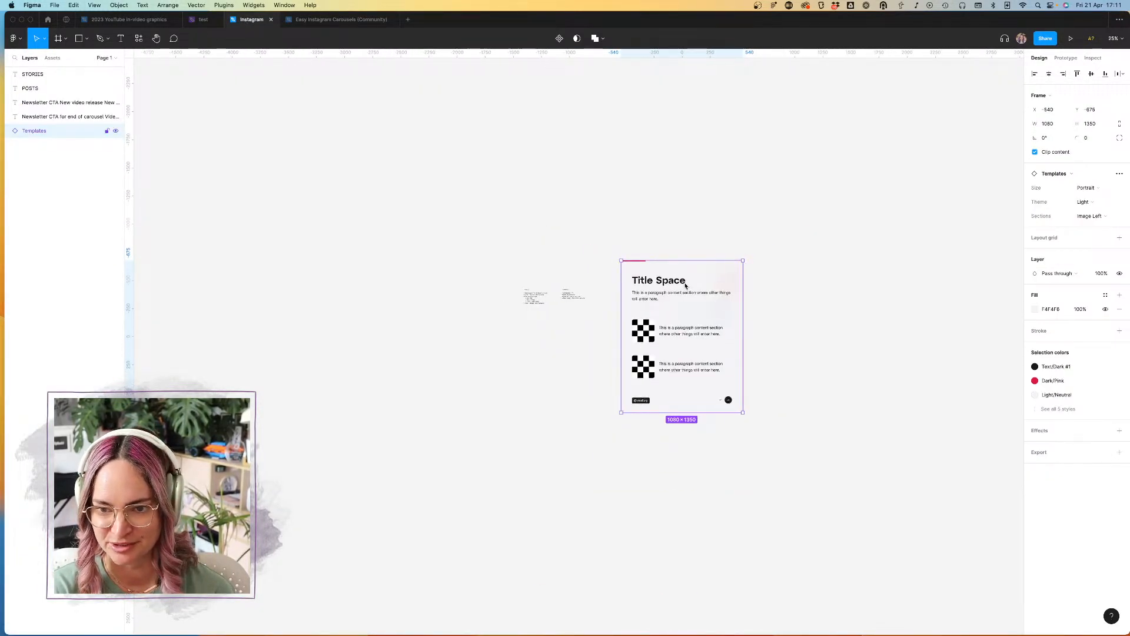
right_click(688, 287)
click(730, 470)
click(821, 444)
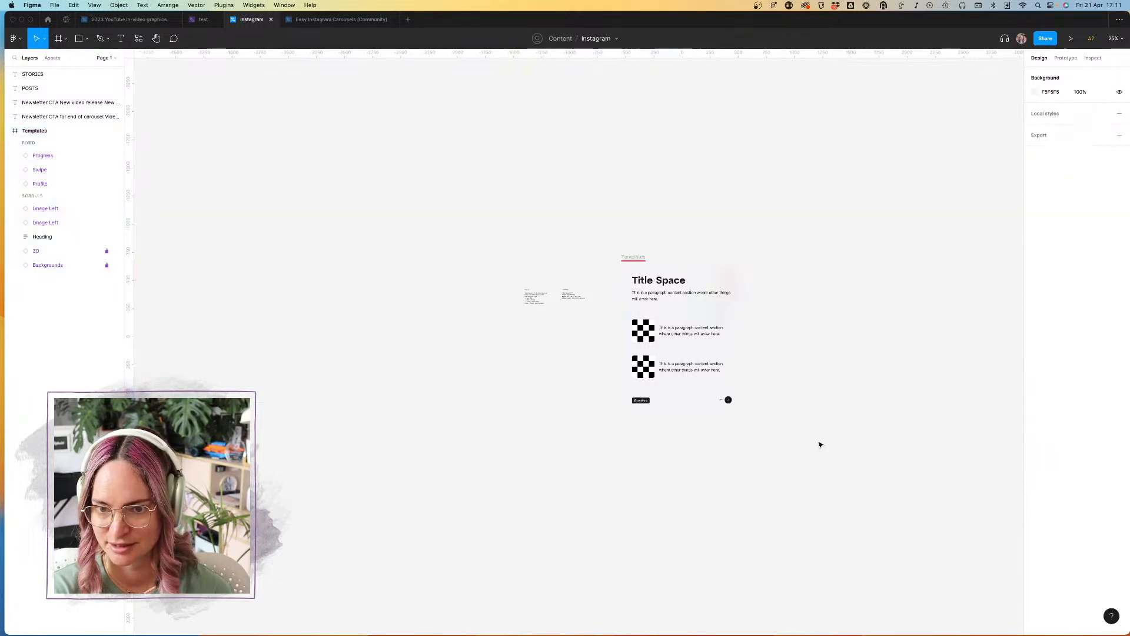
Step: Paste the Templates component set into the page and move it clear above the detached slide and lists
scroll(821, 444, up, 8)
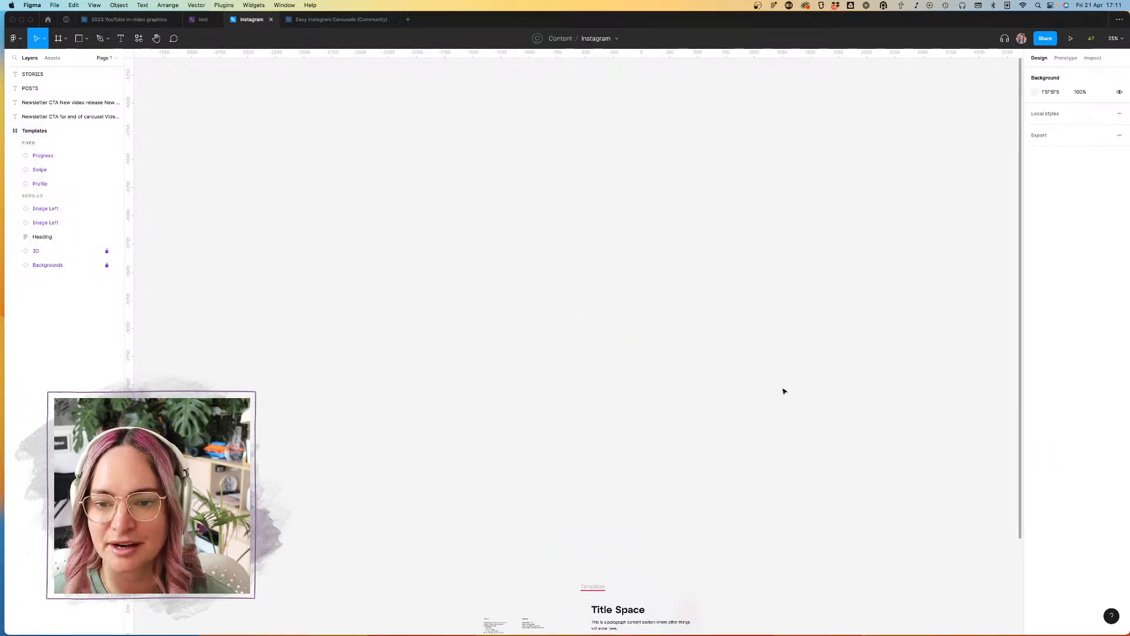
key(super+v)
scroll(729, 349, down, 5)
scroll(701, 362, down, 4)
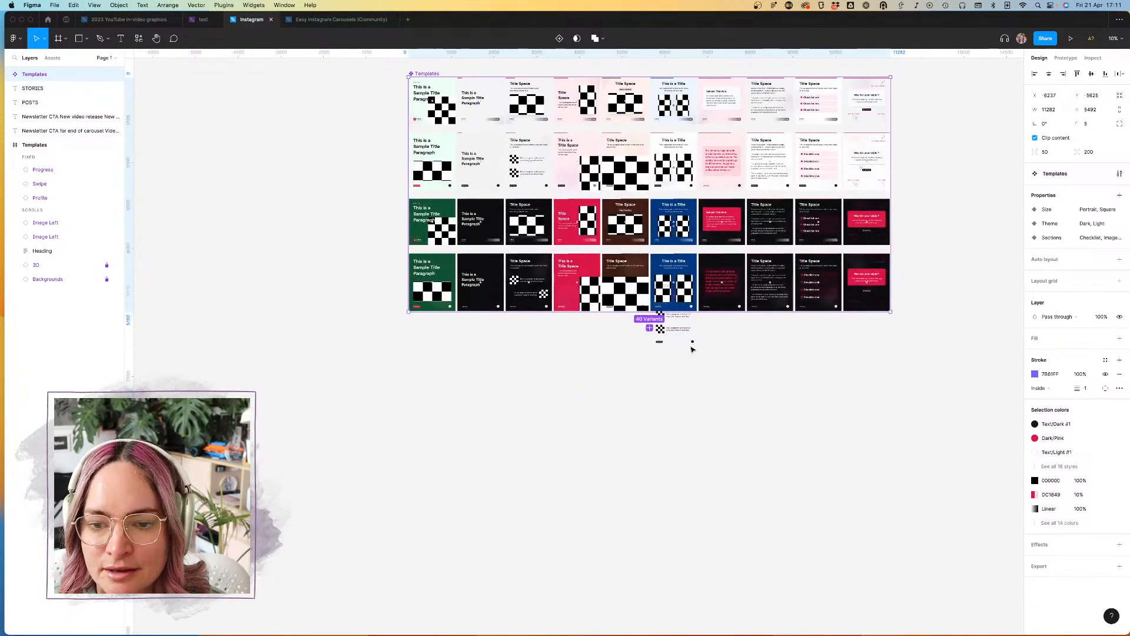
scroll(688, 344, up, 5)
click(689, 338)
scroll(695, 278, down, 5)
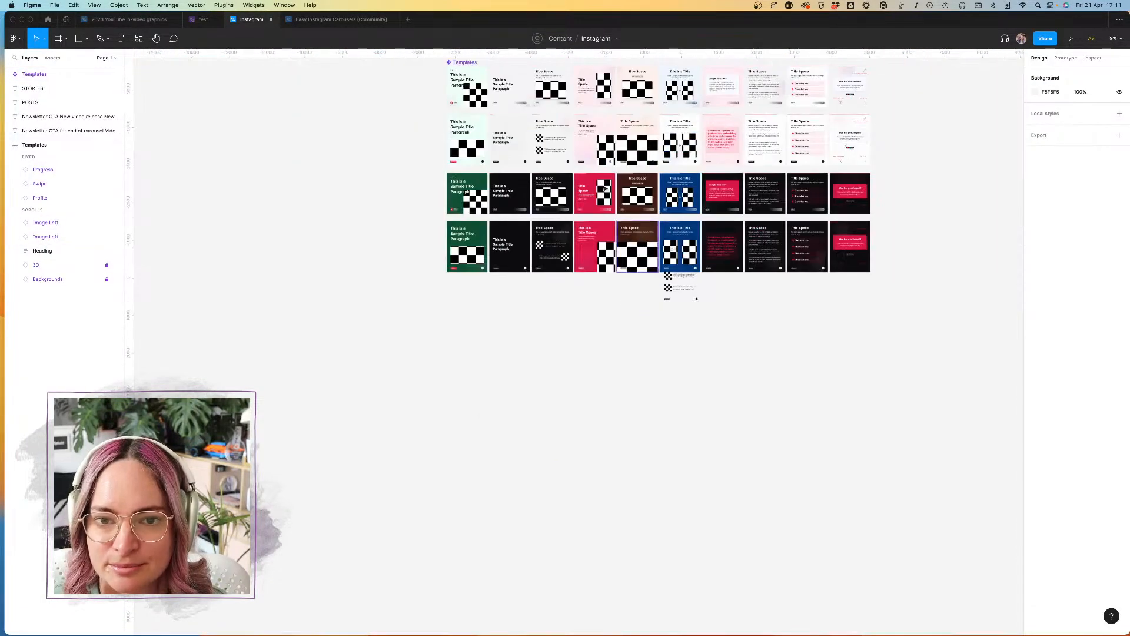
scroll(665, 248, up, 3)
drag(476, 149, 475, 91)
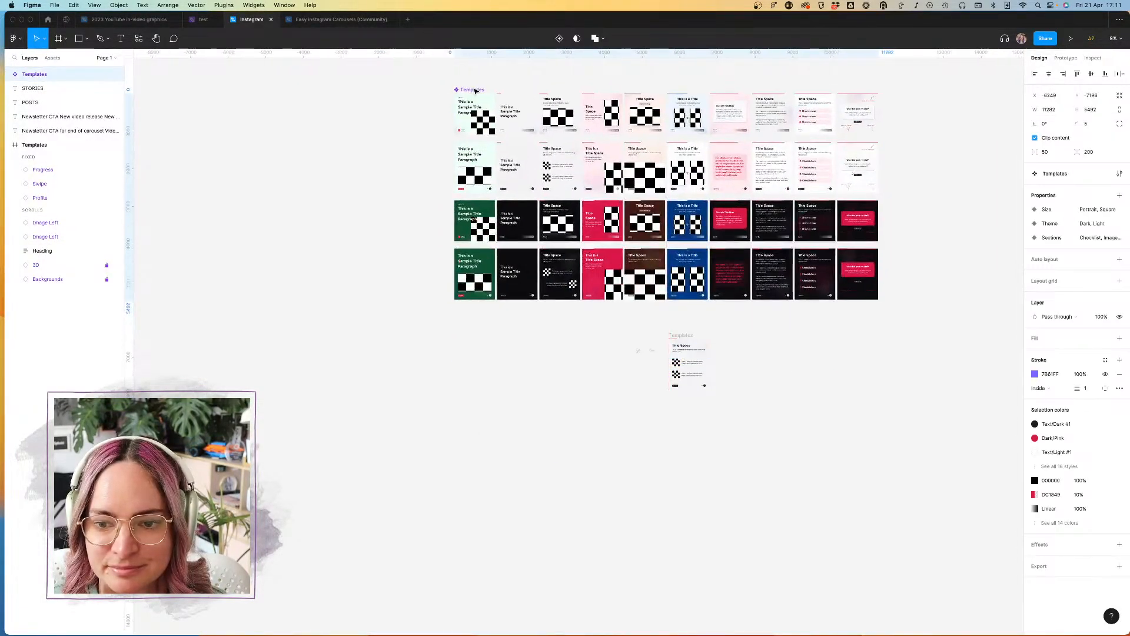
Step: Examine the slide layouts in the pasted template set, including their swipe indicators, and compare them with the detached slide
click(680, 336)
scroll(681, 336, up, 5)
scroll(682, 336, down, 5)
scroll(681, 337, up, 1)
scroll(682, 337, right, 1)
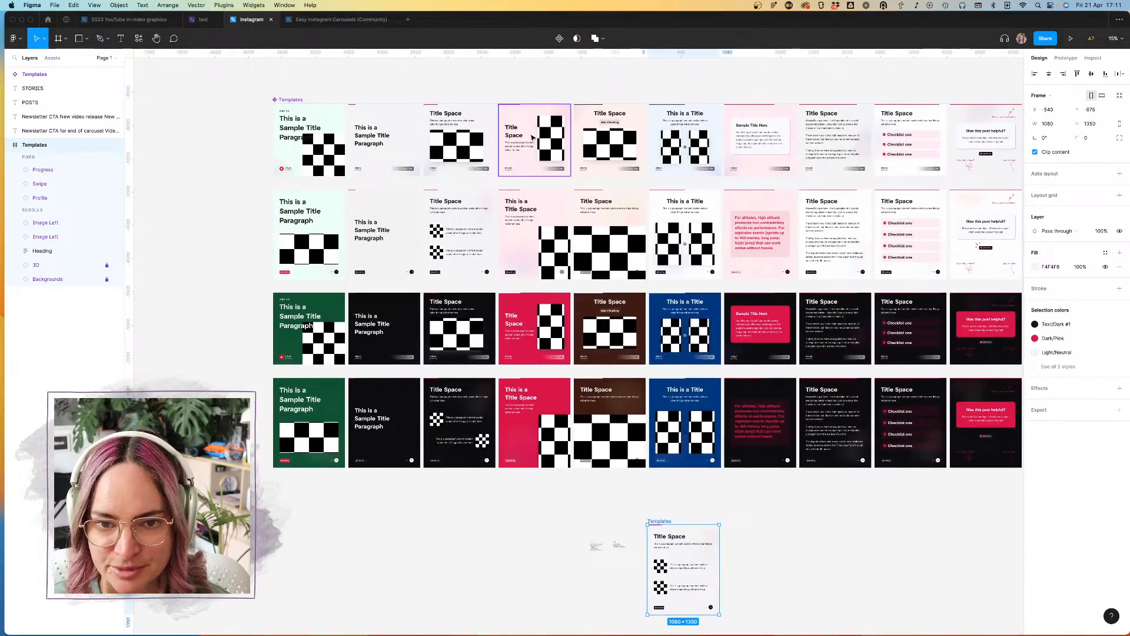
scroll(533, 123, up, 8)
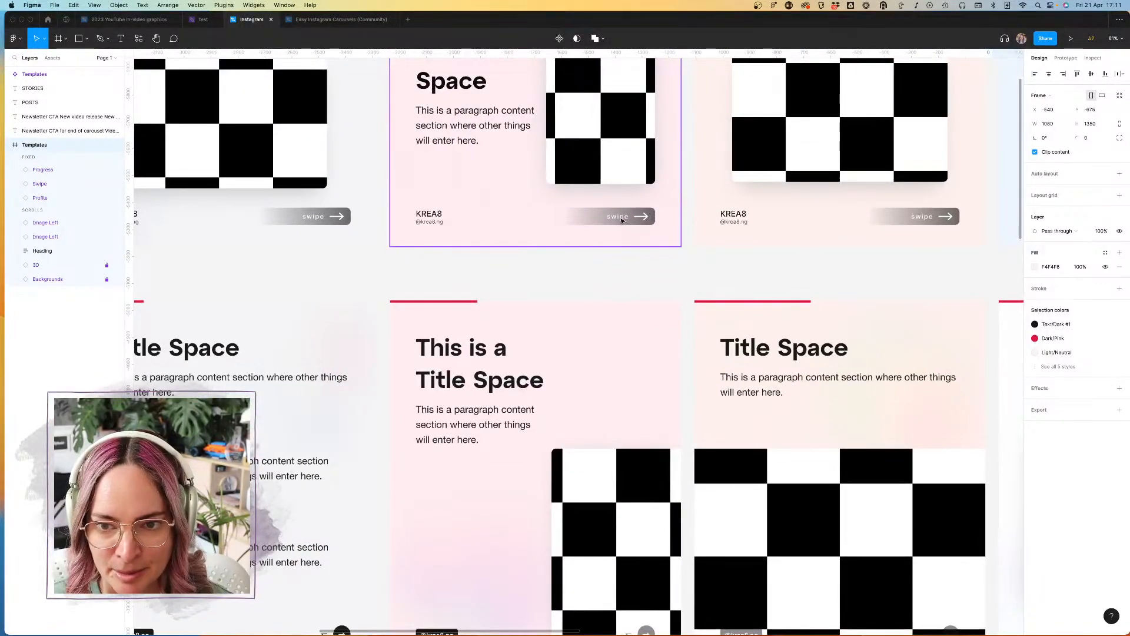
scroll(646, 283, down, 14)
scroll(646, 284, up, 1)
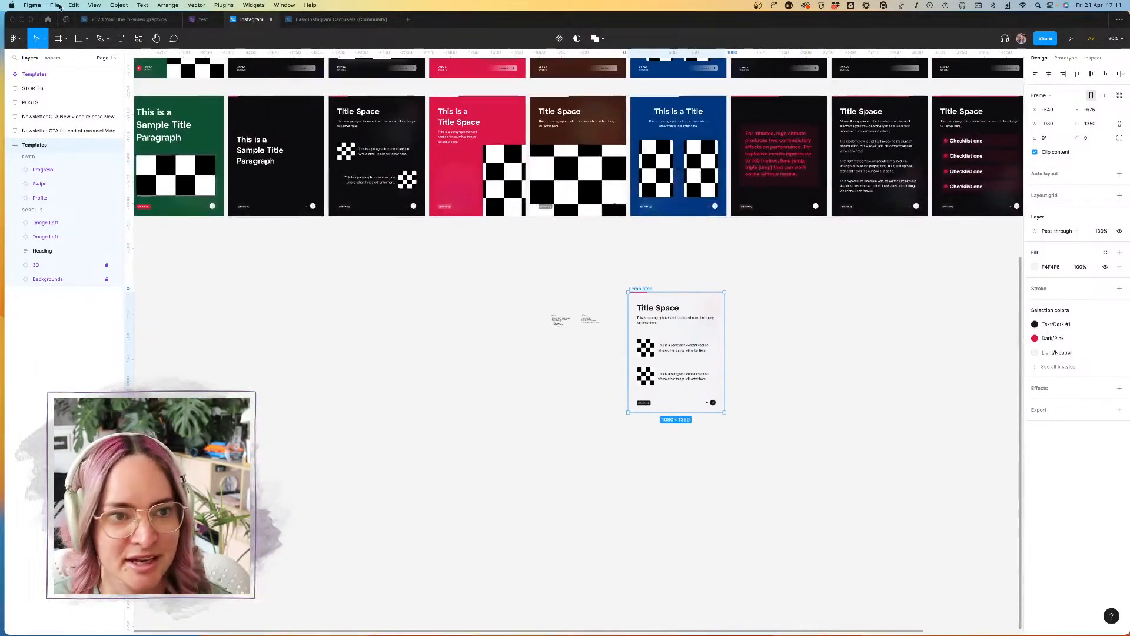
Step: Enable the Scribbles library from Drafts for this file
click(52, 58)
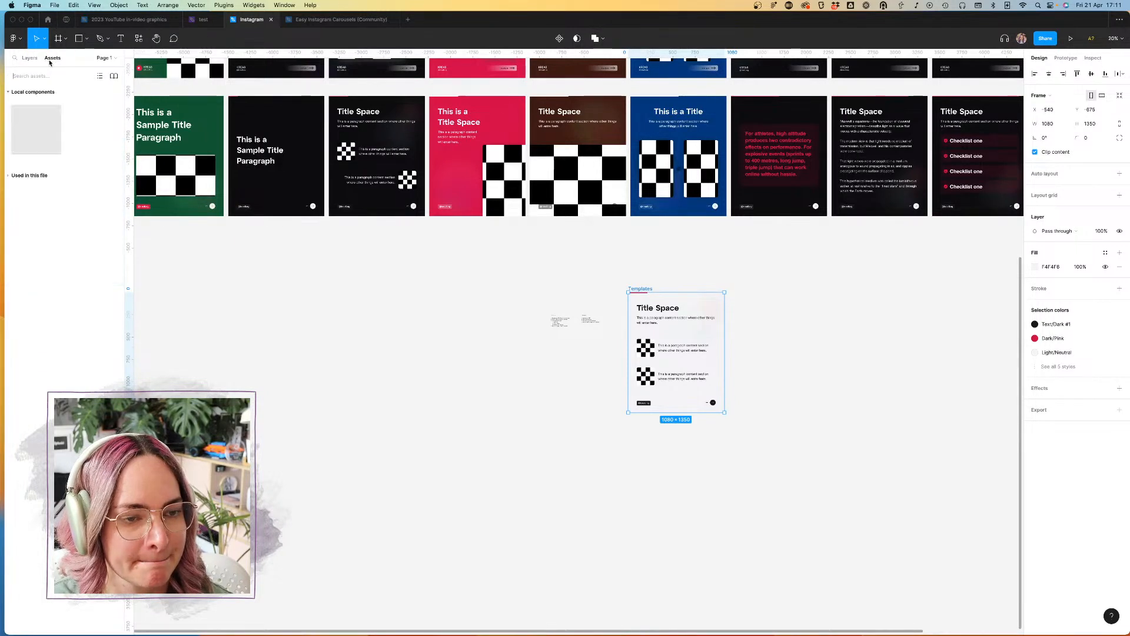
click(113, 76)
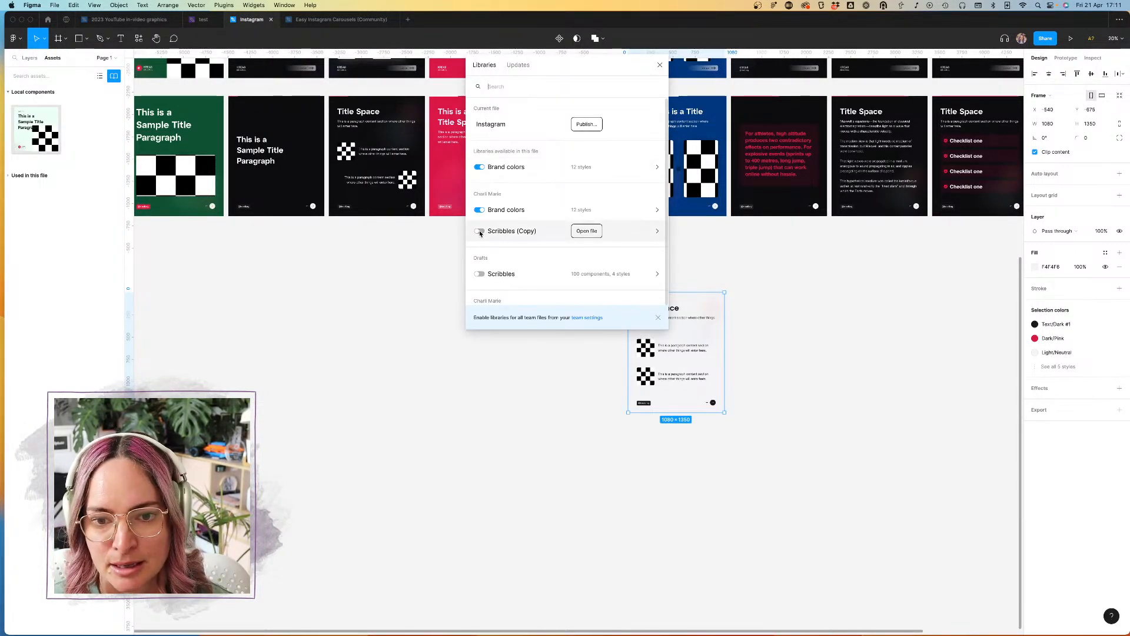
click(480, 274)
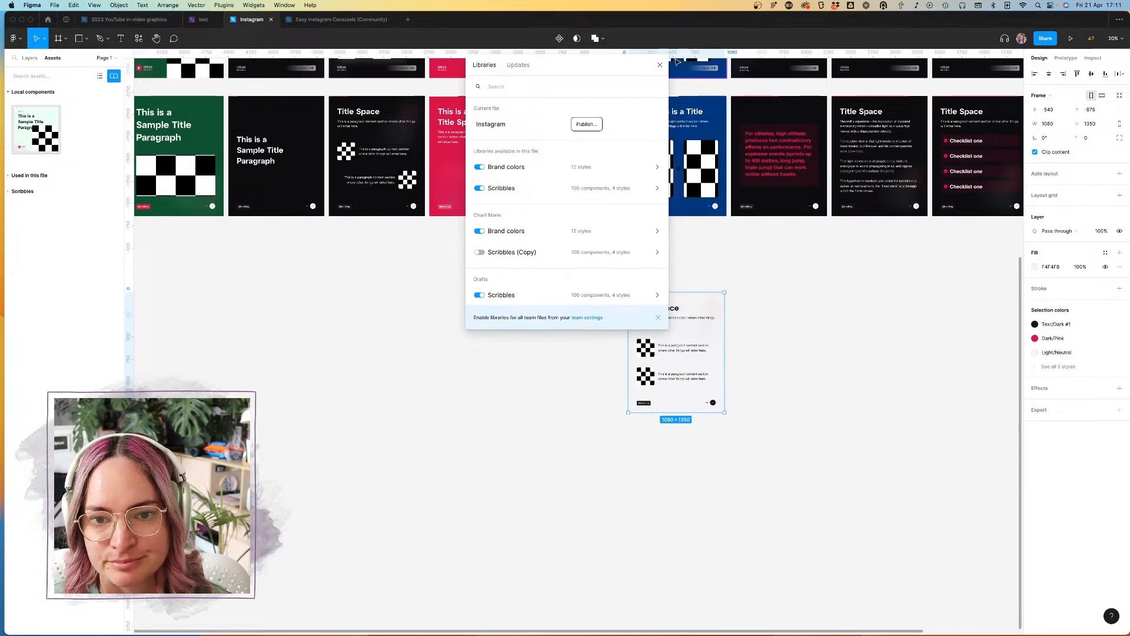
click(660, 66)
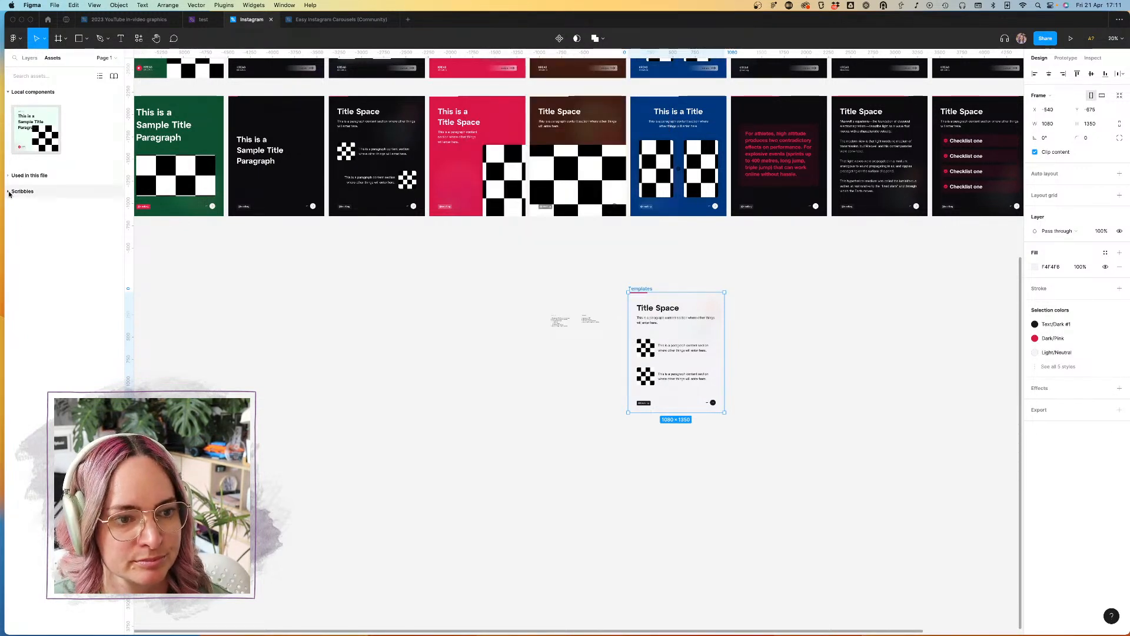
Step: Insert the Scribbles component Arrow - medium below the detached slide and set its direction to Right
click(26, 191)
scroll(59, 361, down, 10)
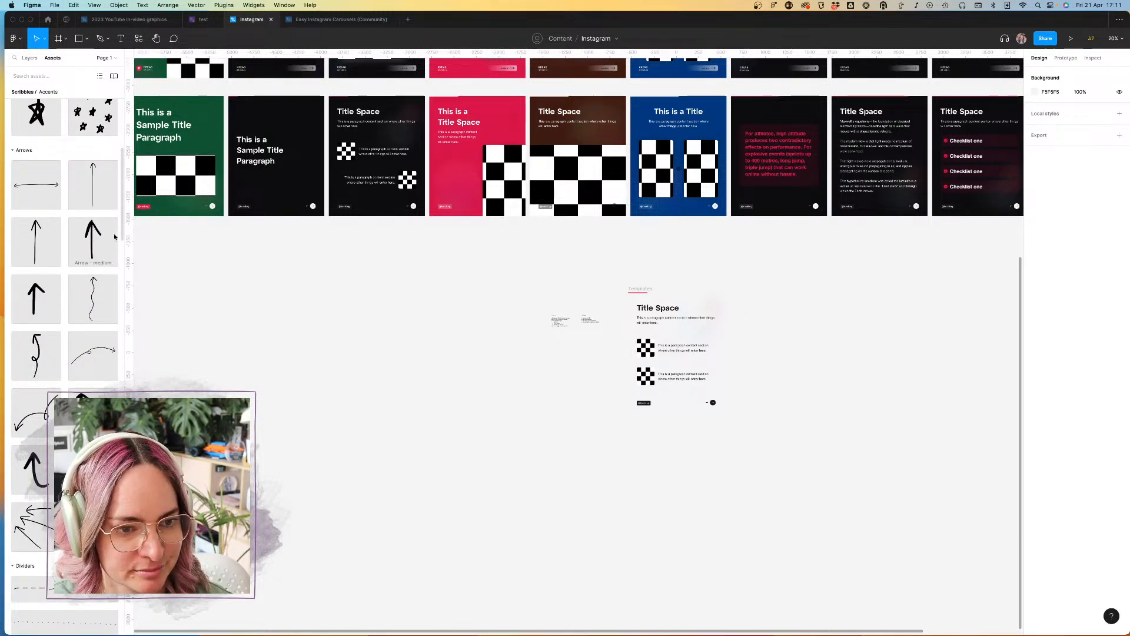
drag(92, 224, 676, 467)
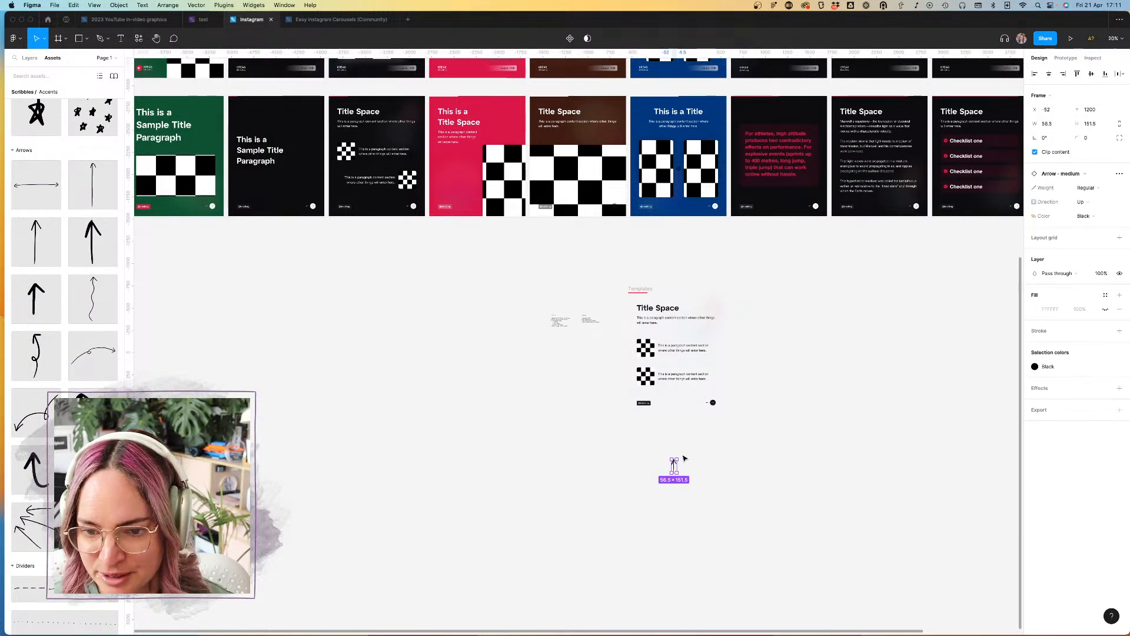
click(1099, 202)
click(1079, 191)
click(746, 454)
Step: Replace the Swipe arrows in the slide's lower right corner with the hand-drawn arrow
scroll(740, 456, up, 2)
scroll(719, 417, up, 4)
click(700, 379)
key(Delete)
mouse_move(618, 547)
mouse_down()
mouse_move(692, 368)
mouse_move(708, 384)
mouse_up()
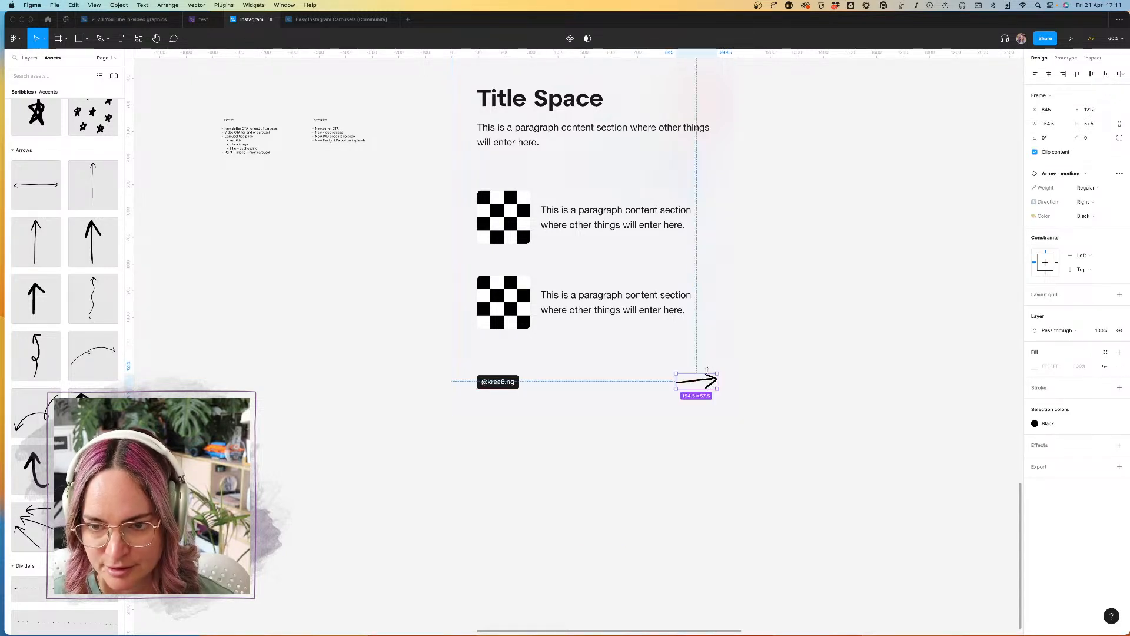
Step: Delete the pink Progress bar from the top edge of the detached slide
scroll(701, 328, up, 5)
click(485, 150)
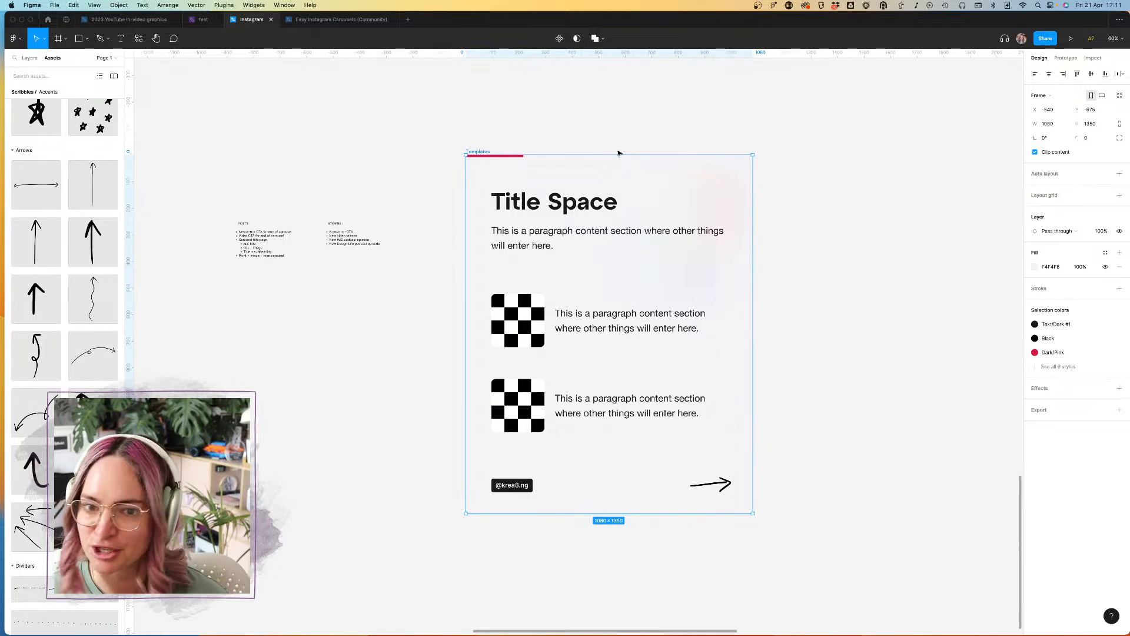
click(29, 58)
click(45, 159)
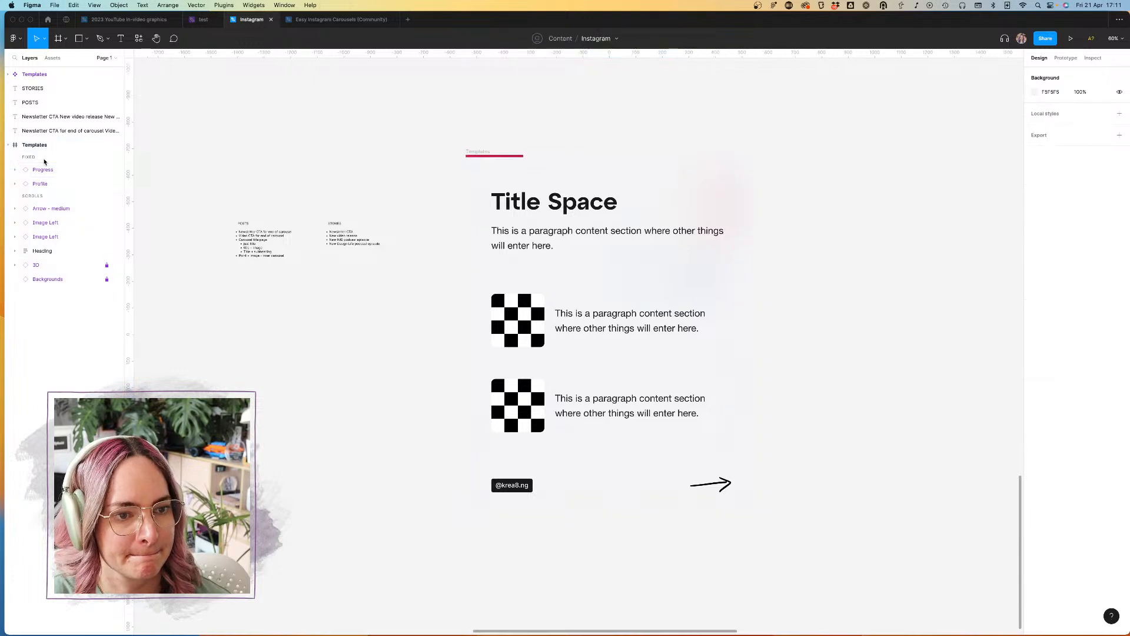
click(47, 170)
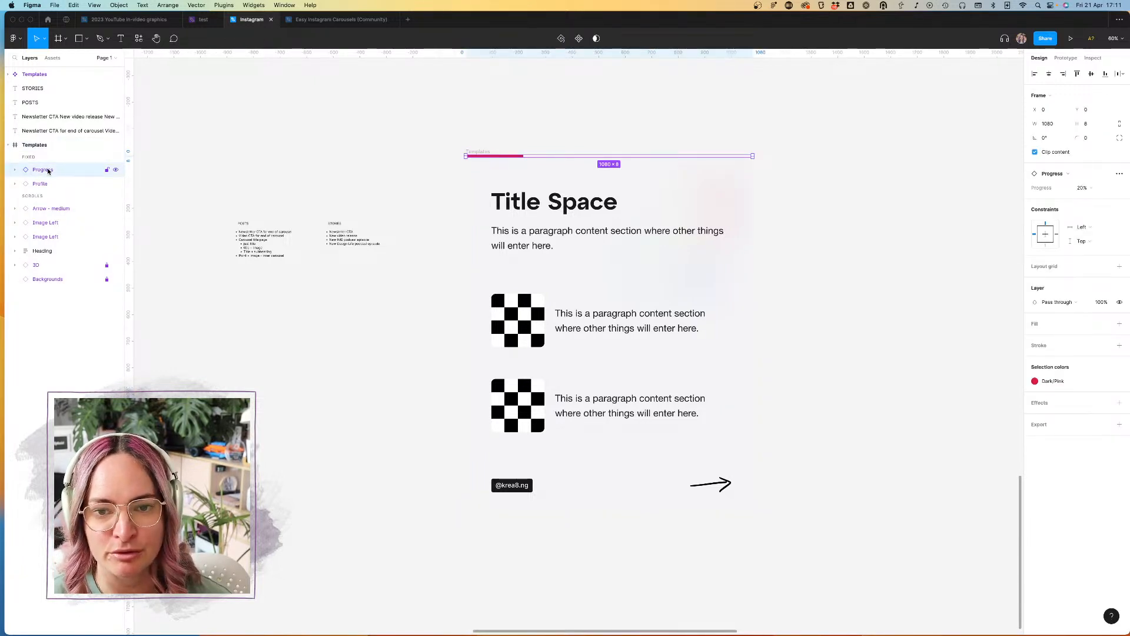
key(Delete)
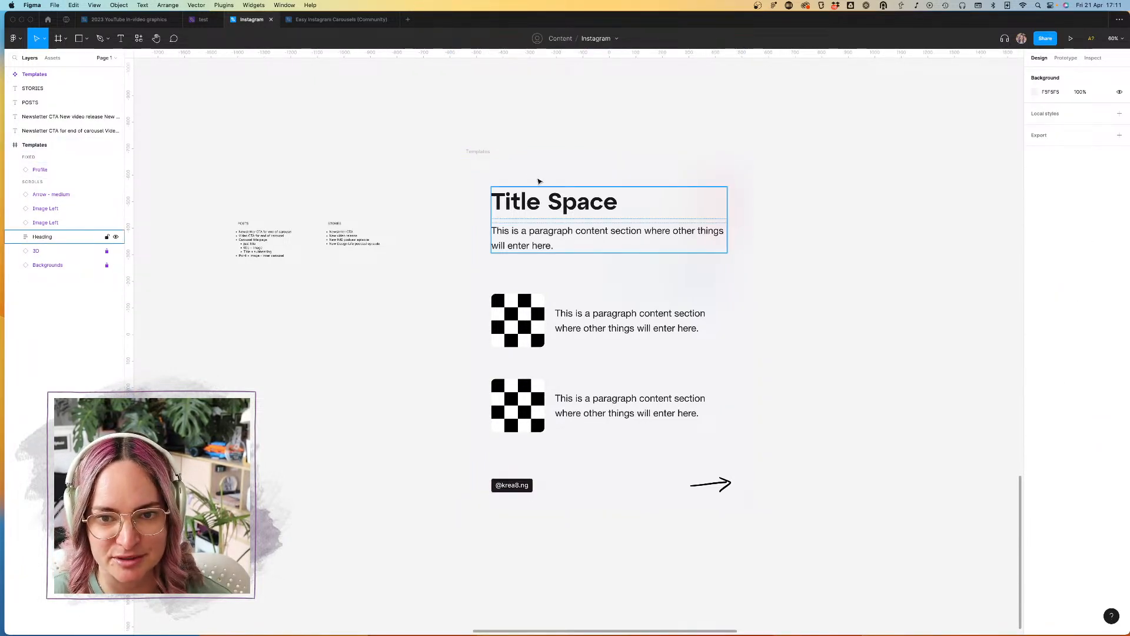
Step: Replace the placeholder handle in the profile tag at the slide's lower left with the creator's own Instagram handle
click(512, 485)
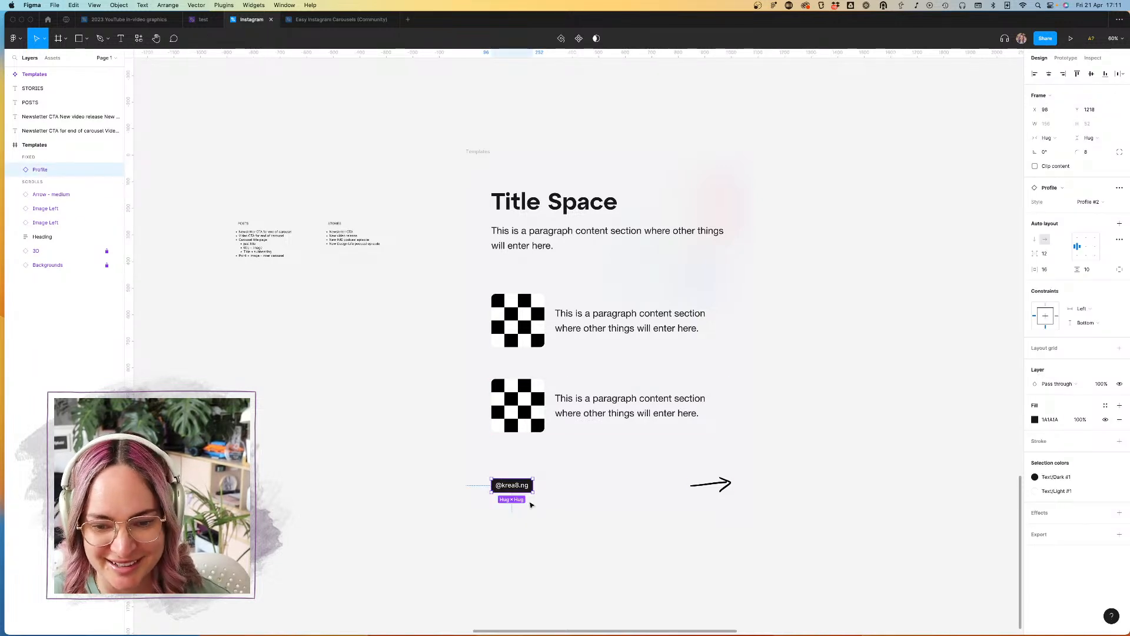
double_click(514, 486)
double_click(514, 486)
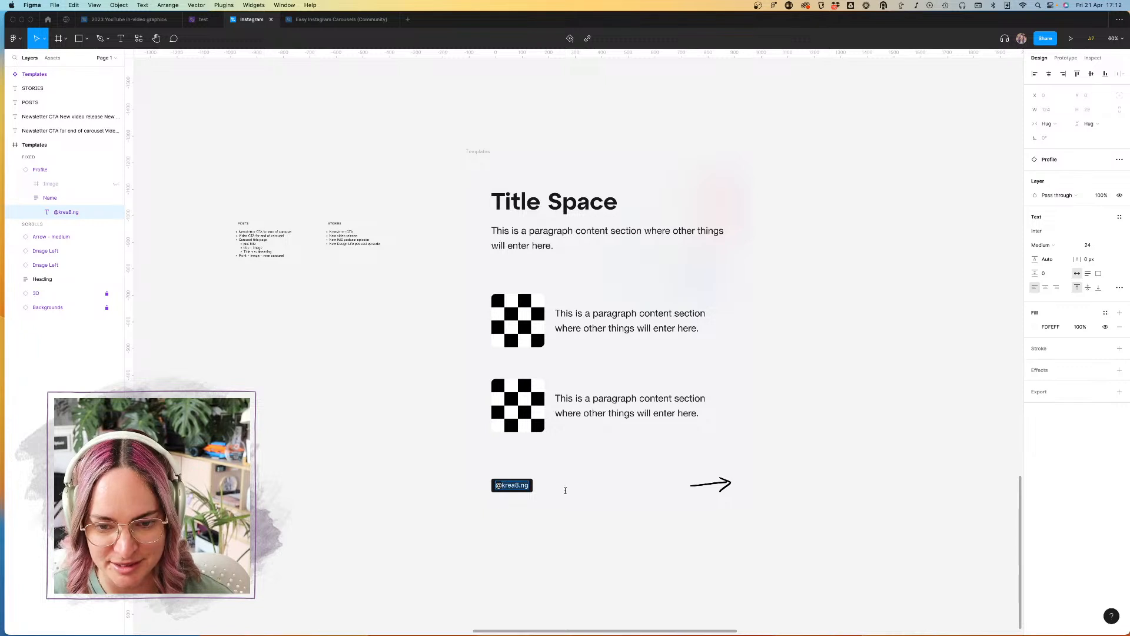
text(@charliprangley)
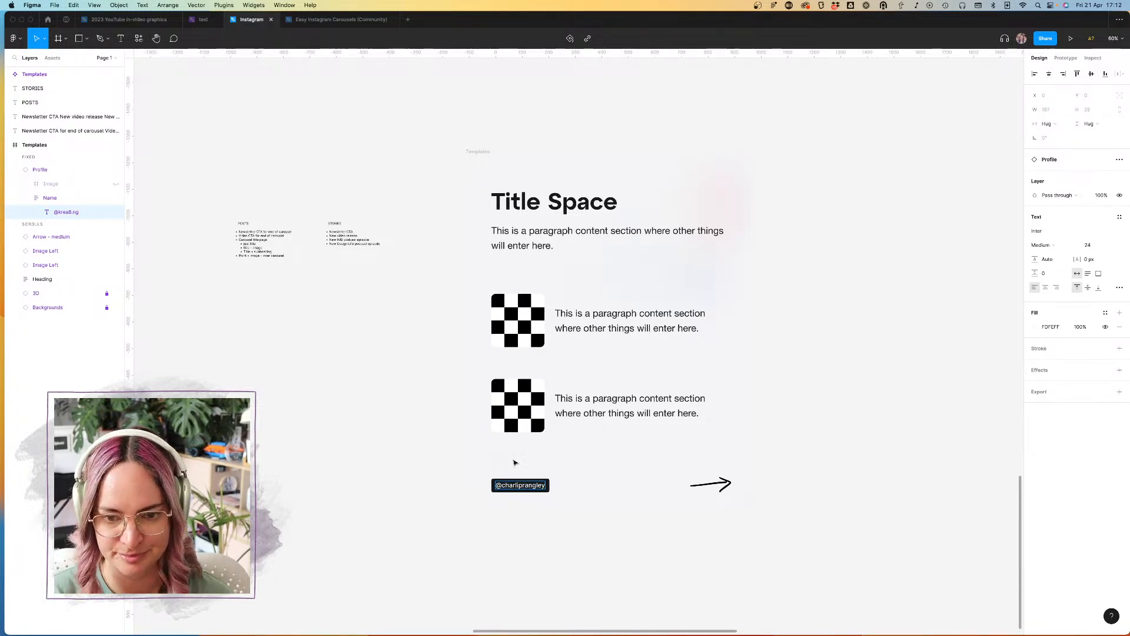
click(432, 454)
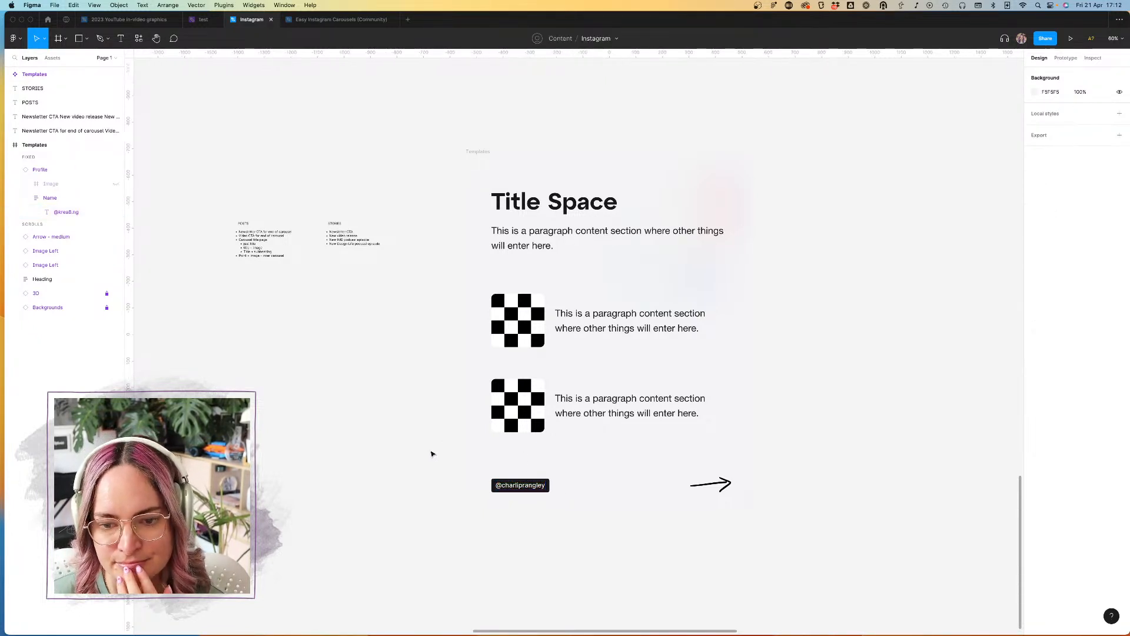
click(479, 152)
scroll(898, 213, down, 3)
scroll(897, 213, up, 5)
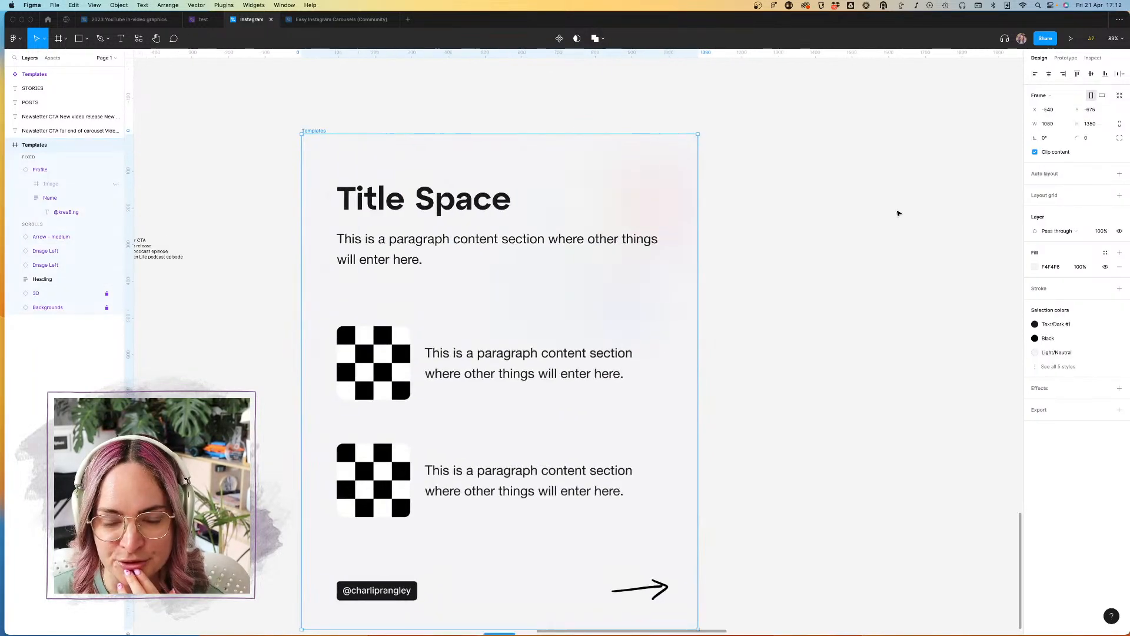
scroll(898, 213, left, 5)
scroll(532, 245, down, 5)
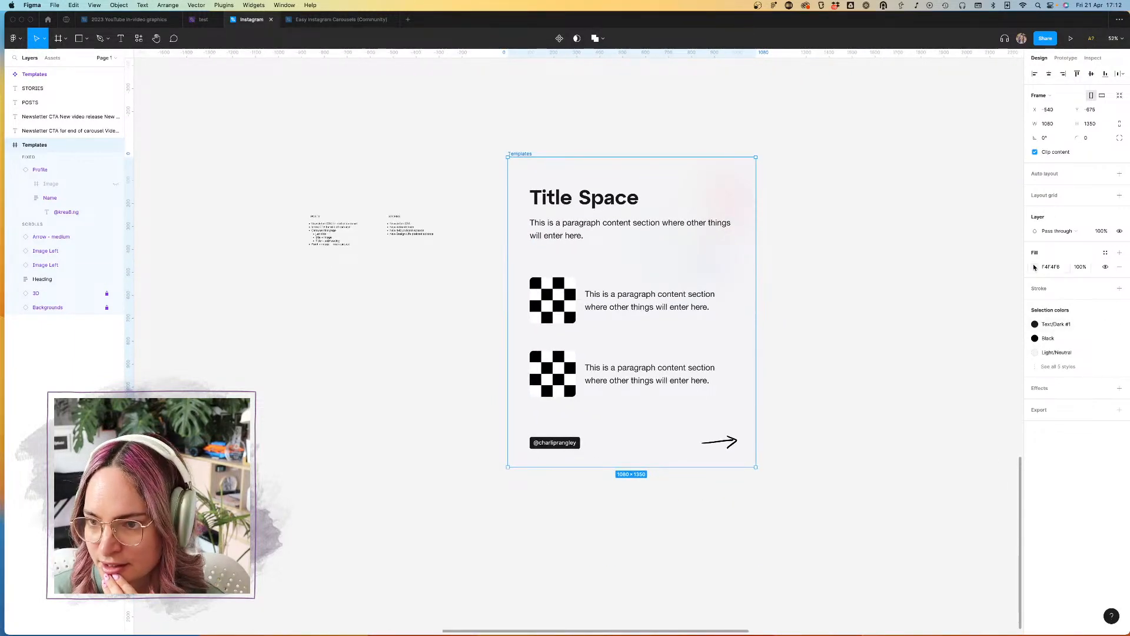
click(655, 99)
Step: Duplicate the STORIES bullet list into the empty space below the two template lists
click(405, 229)
drag(405, 229, 360, 286)
click(420, 272)
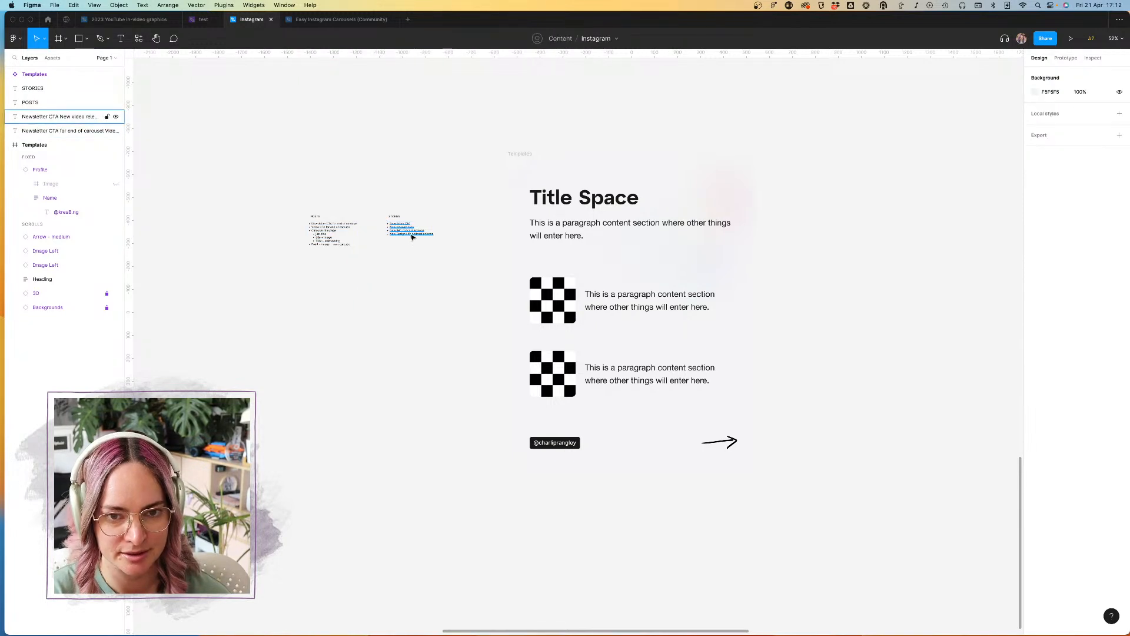
click(411, 234)
alt+drag(407, 232, 372, 279)
Step: Replace the copied list's text with two bullets, "Purple background" and "gray background"
key(Return)
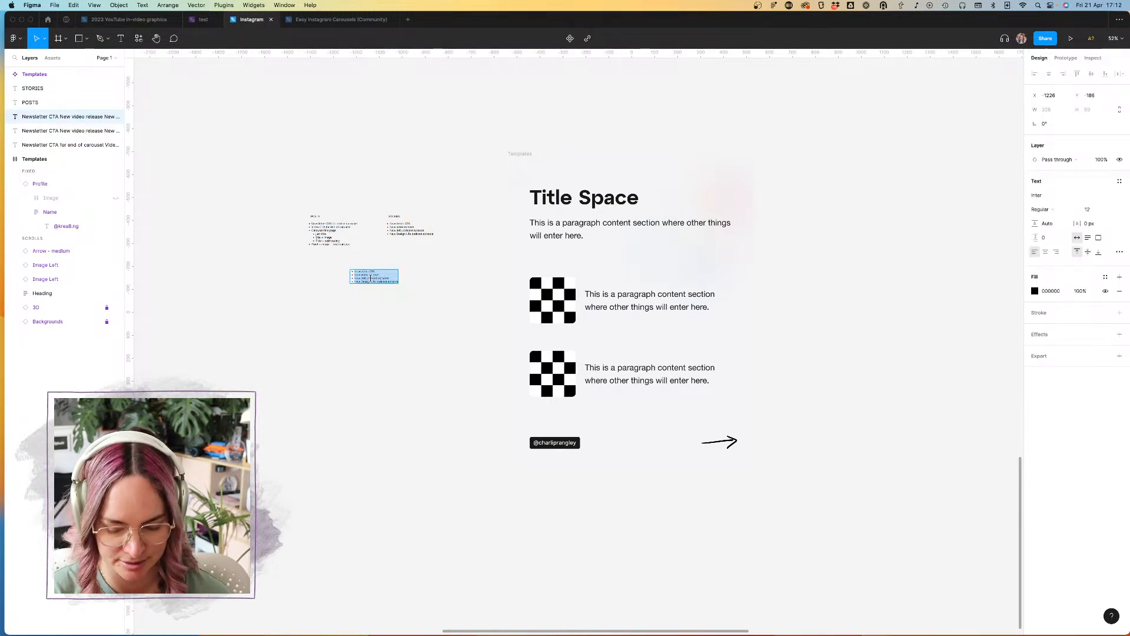
text(Purple backgr)
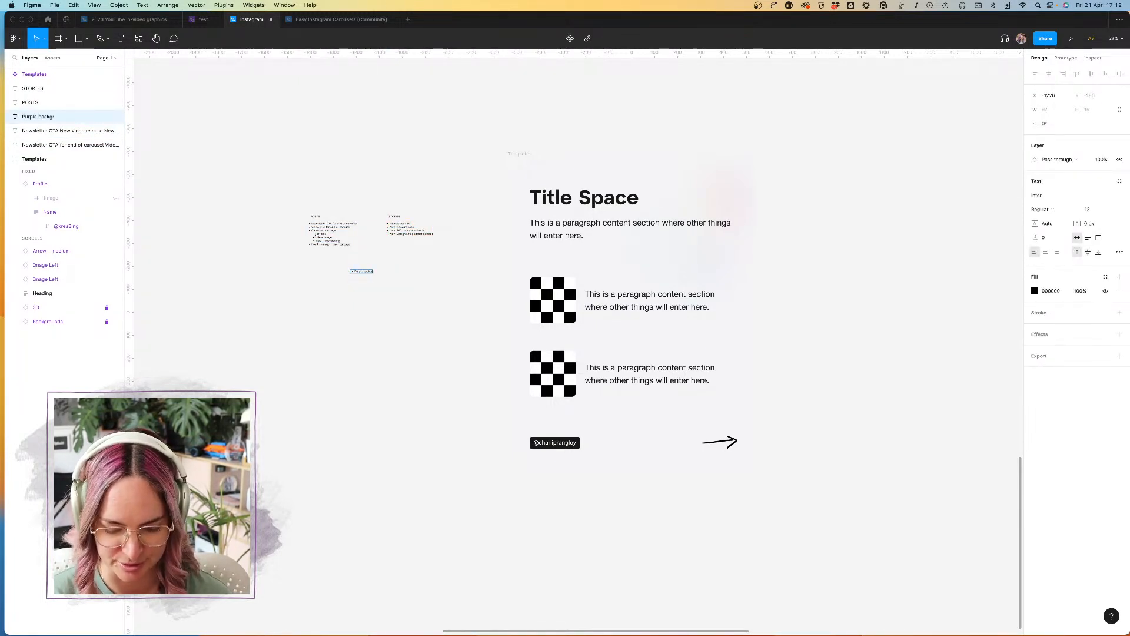
text(ound)
key(Return)
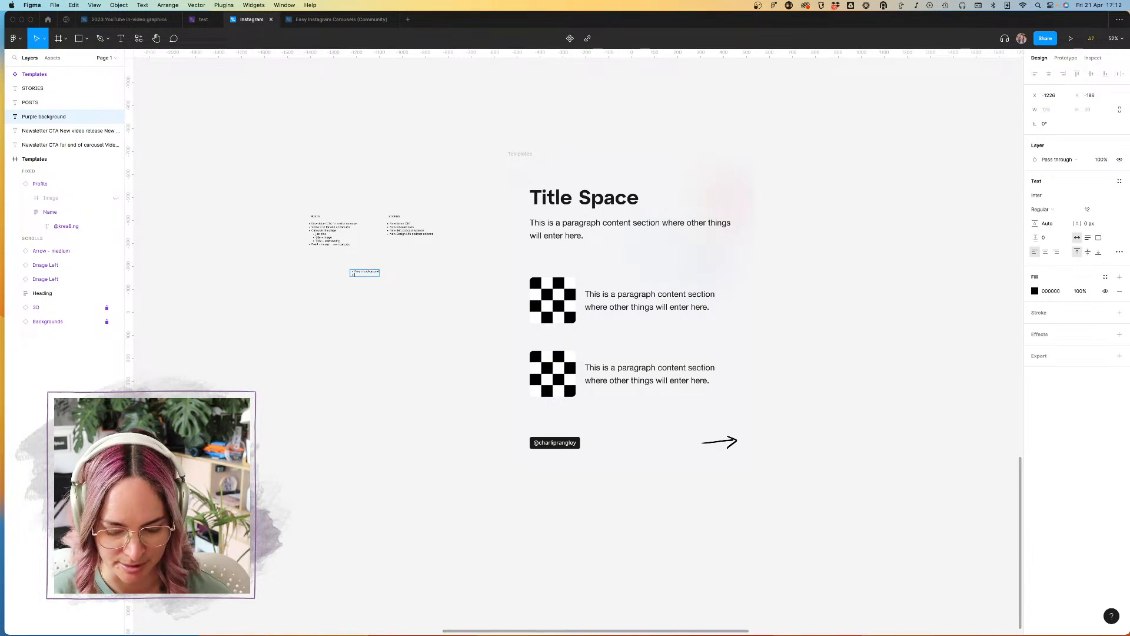
text(gray ba)
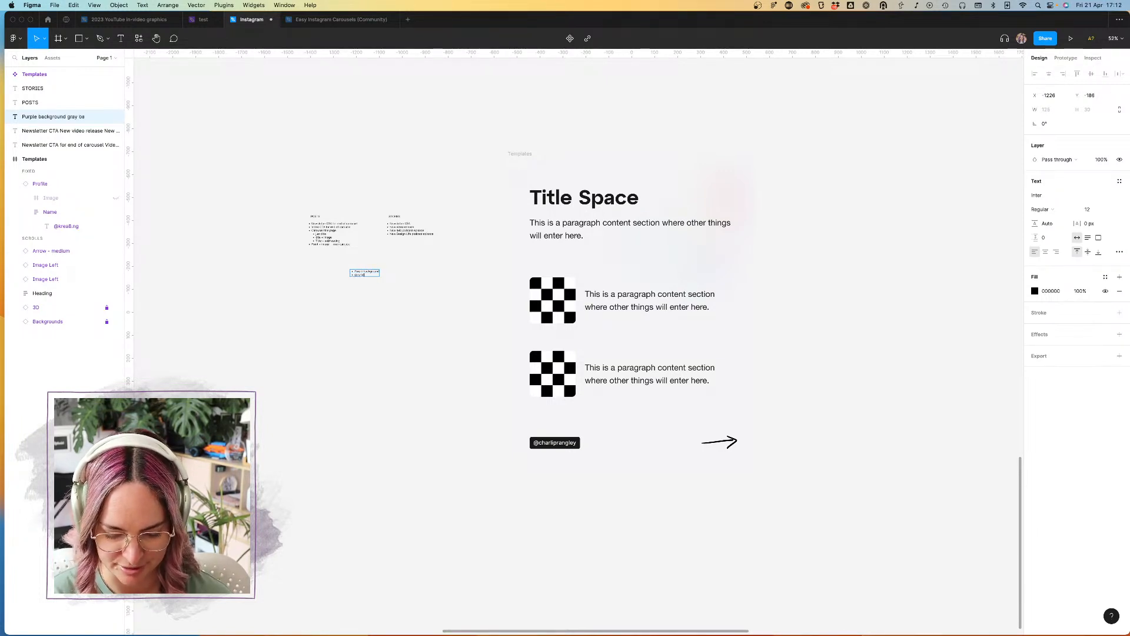
text(ckground)
key(Return)
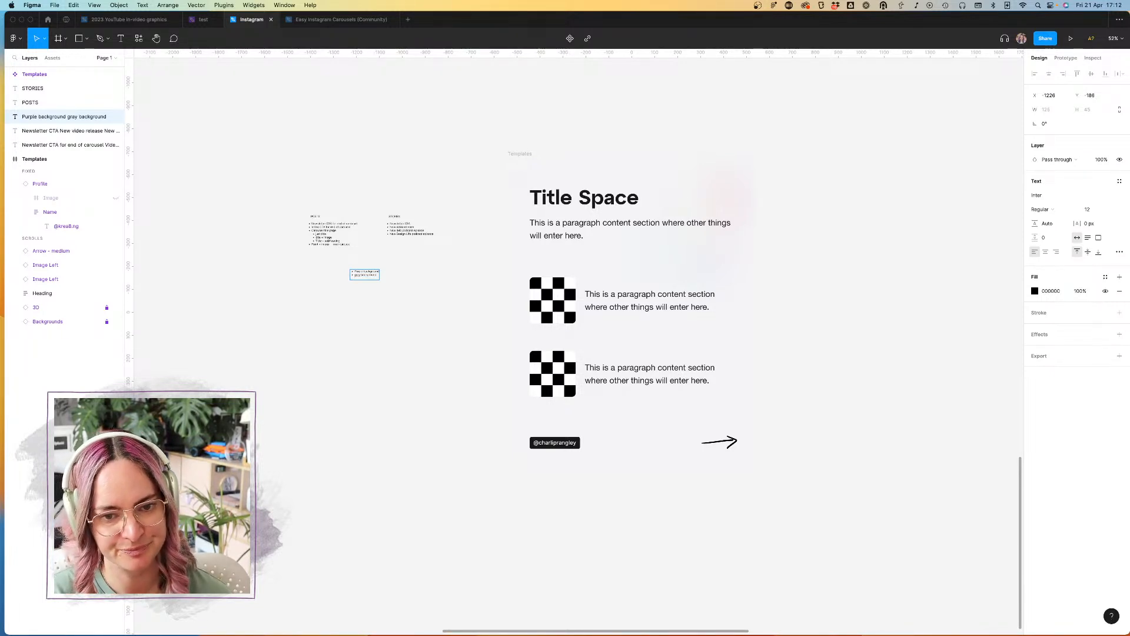
key(Escape)
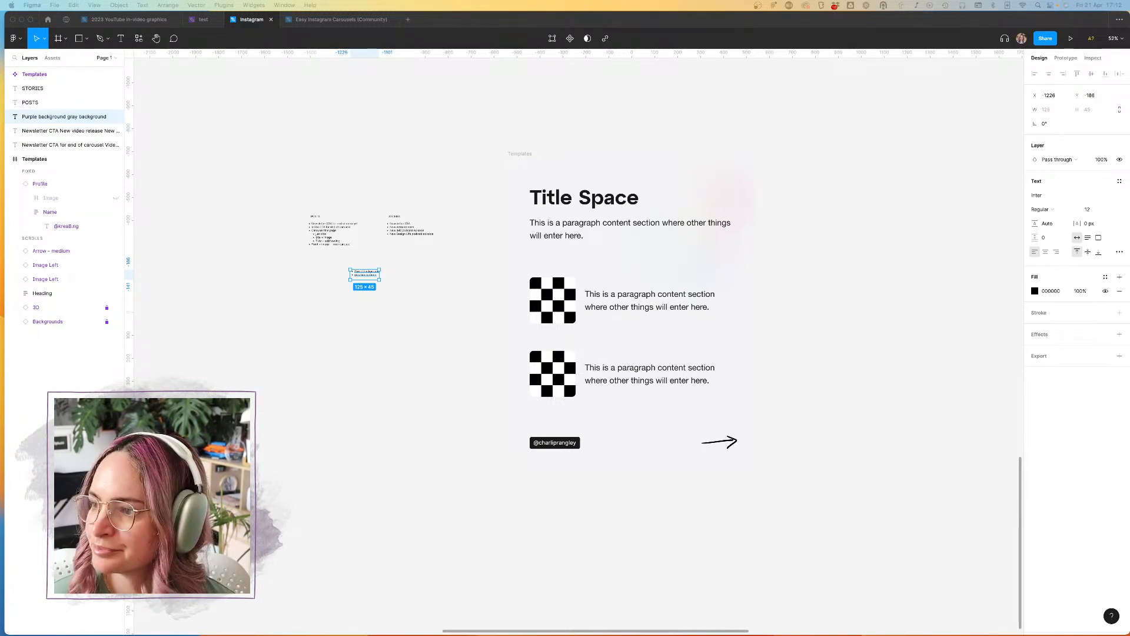
Step: Bring the Safari window with the creator's own website over the canvas and enlarge it
drag(1129, 306, 613, 118)
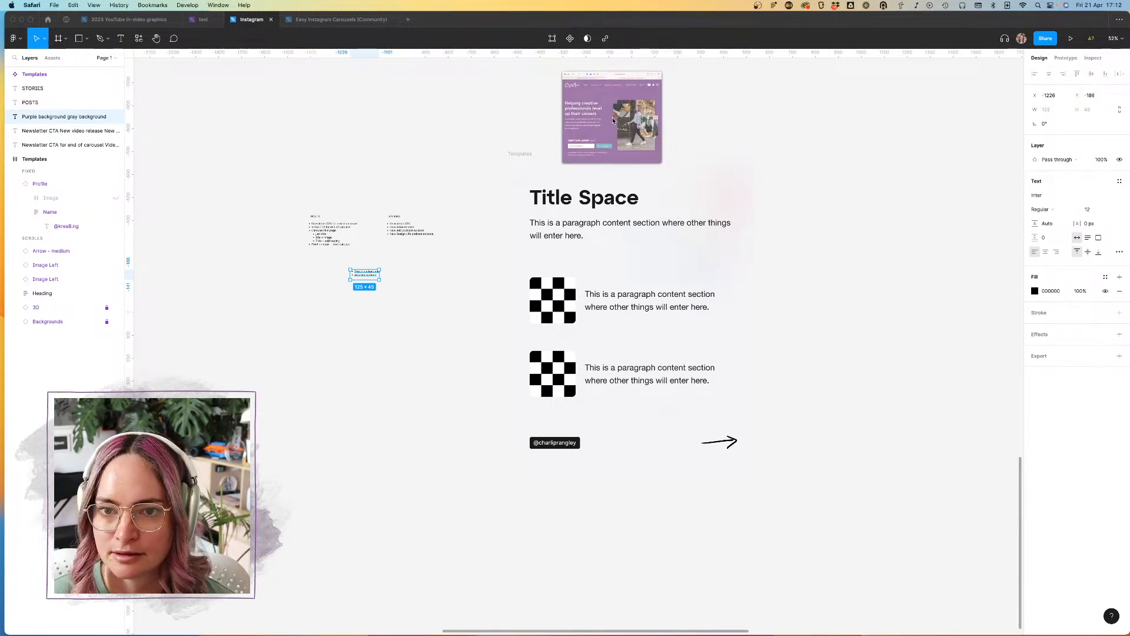
drag(756, 81, 614, 81)
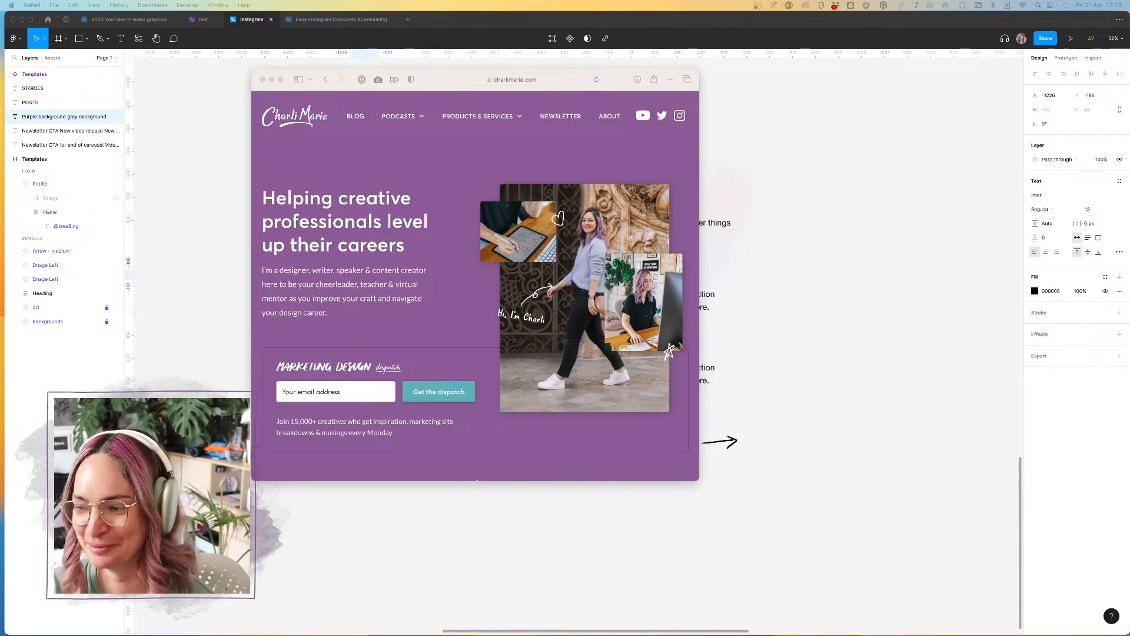
click(635, 78)
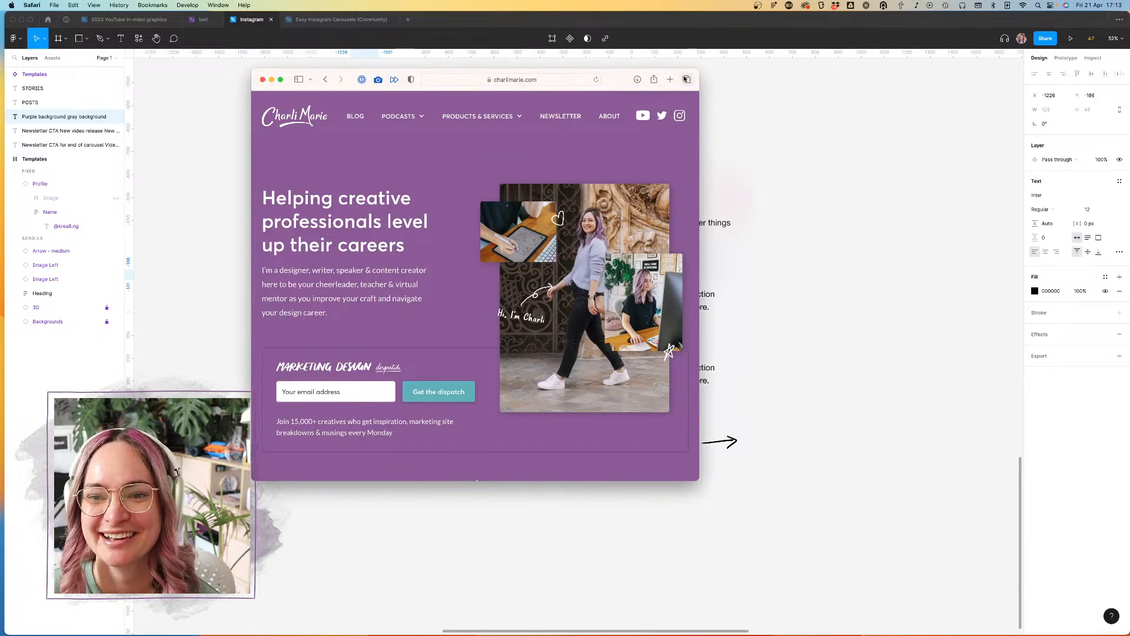
drag(706, 75, 838, 89)
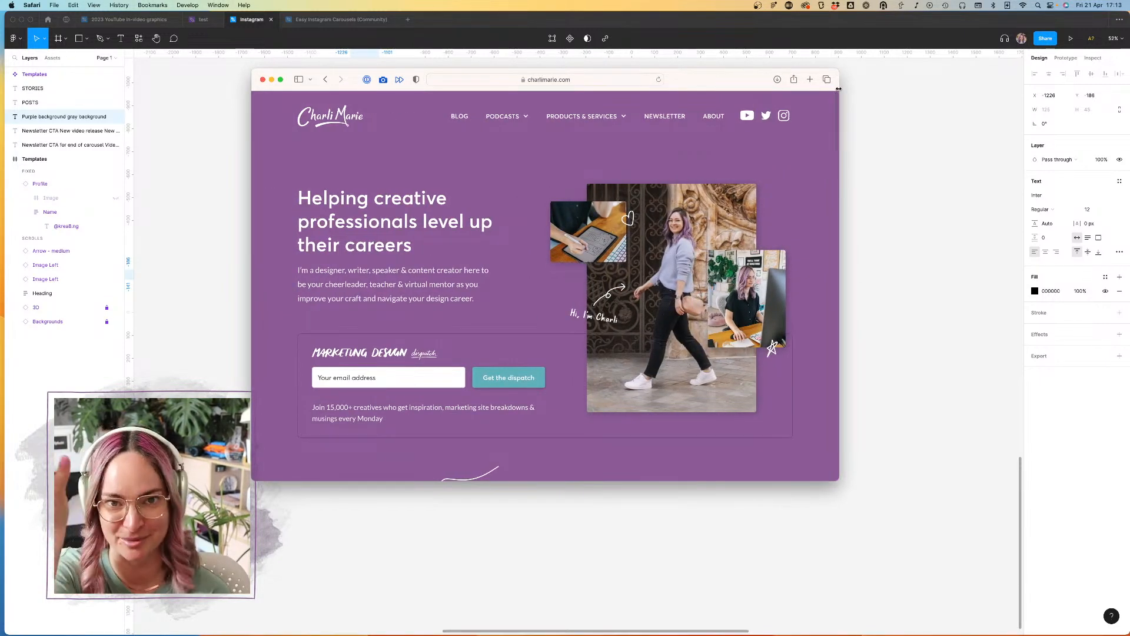
drag(839, 480, 897, 527)
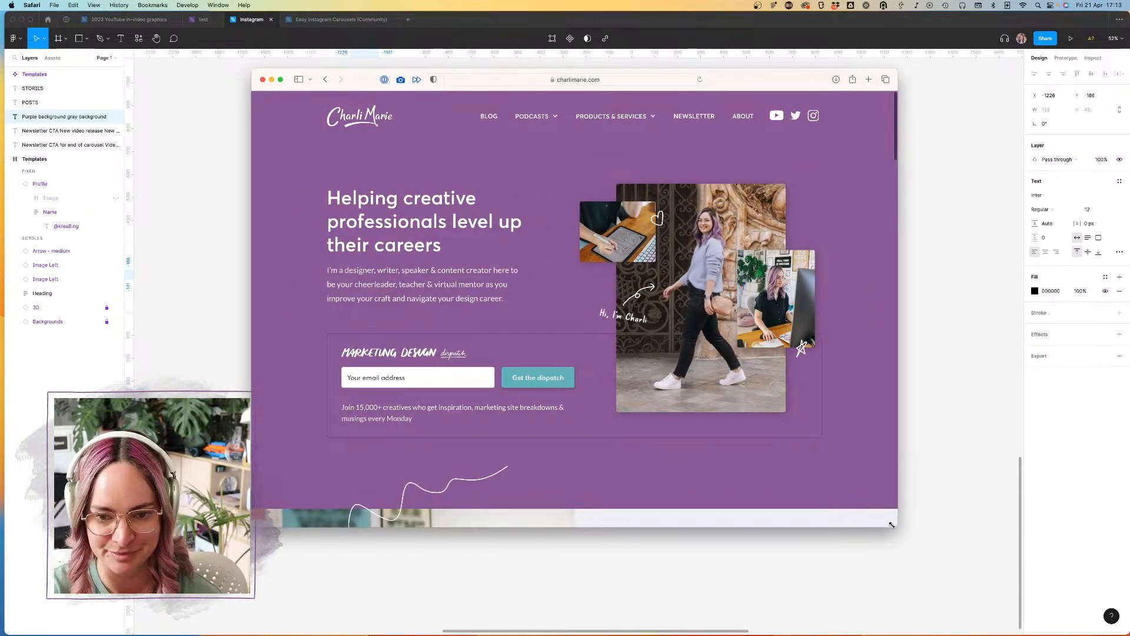
Step: Examine the website's home and blog pages for how backgrounds and accent colors are used
scroll(596, 432, down, 7)
scroll(595, 433, down, 15)
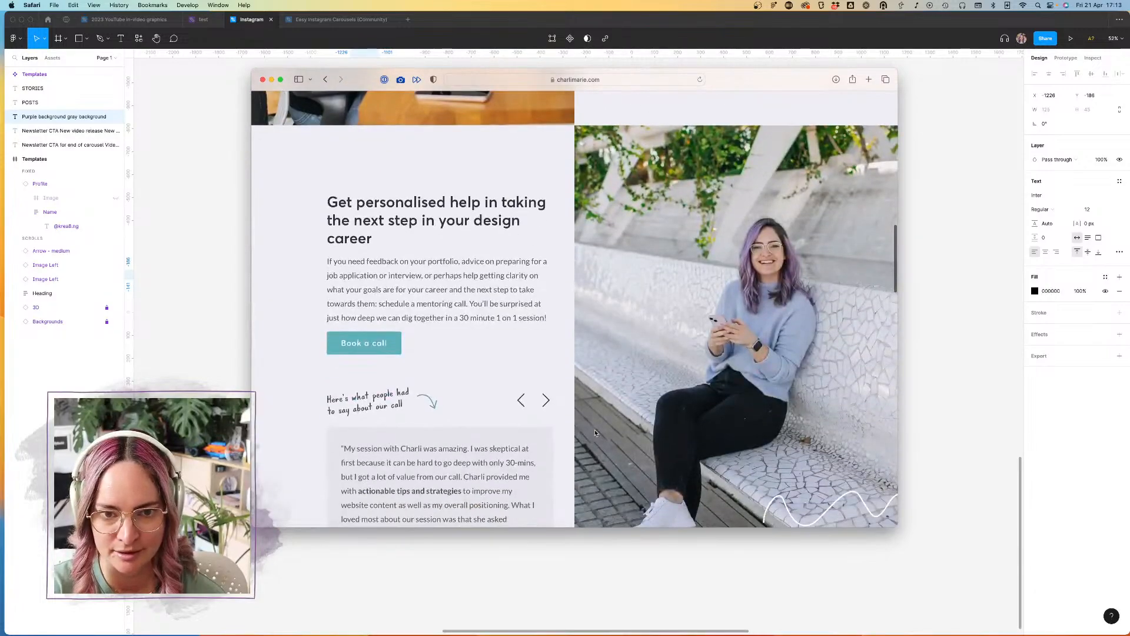
scroll(595, 433, down, 12)
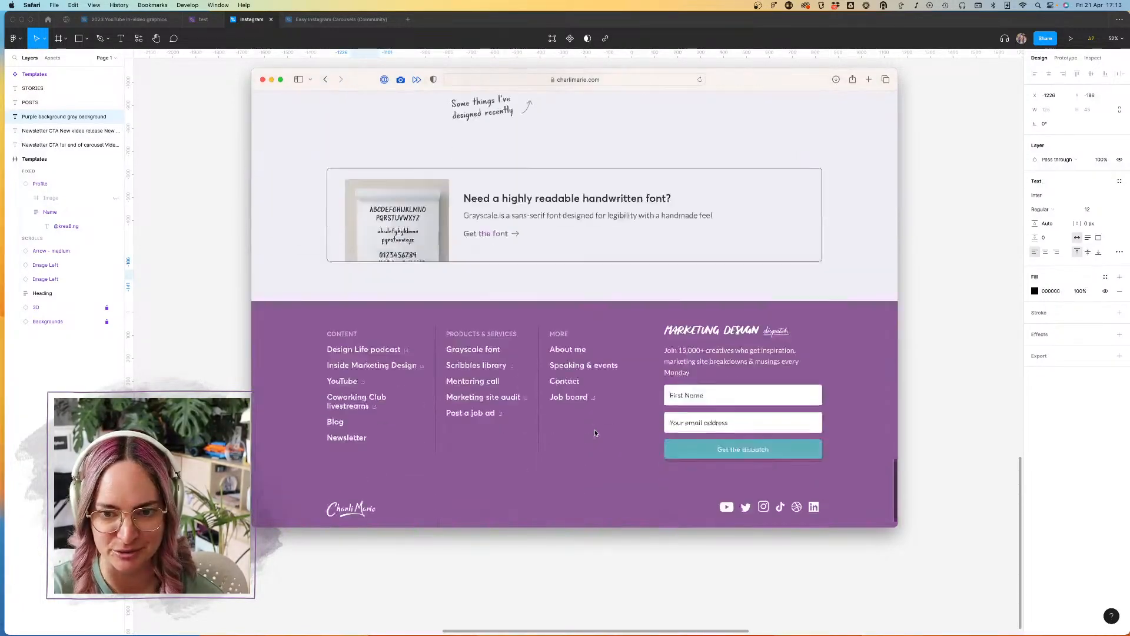
scroll(596, 433, up, 15)
scroll(595, 433, up, 20)
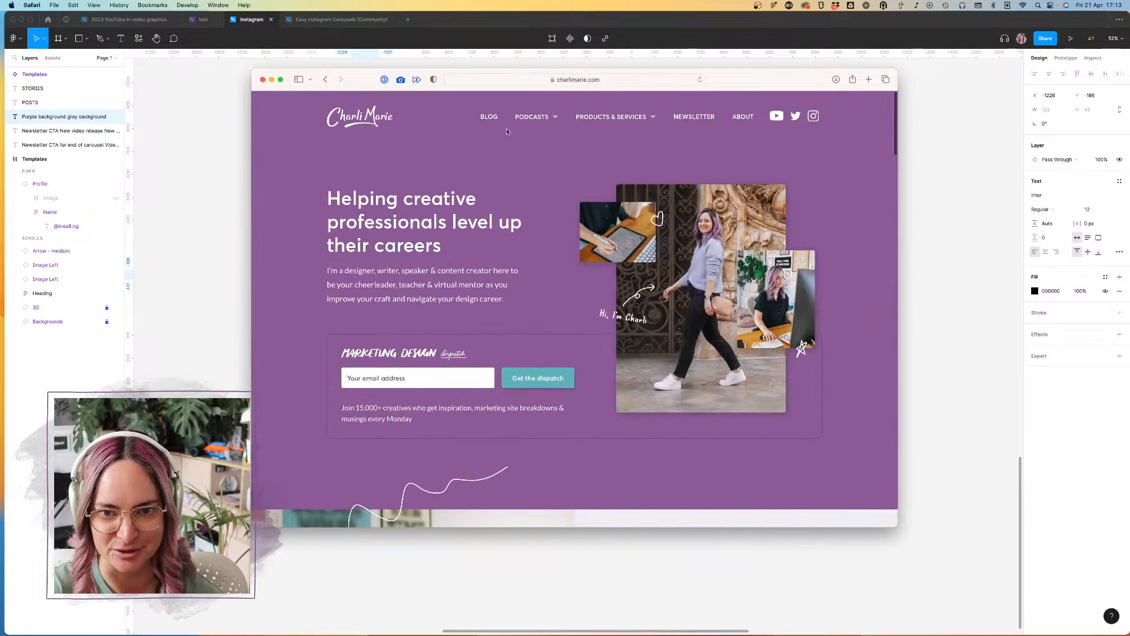
click(487, 117)
scroll(309, 303, down, 6)
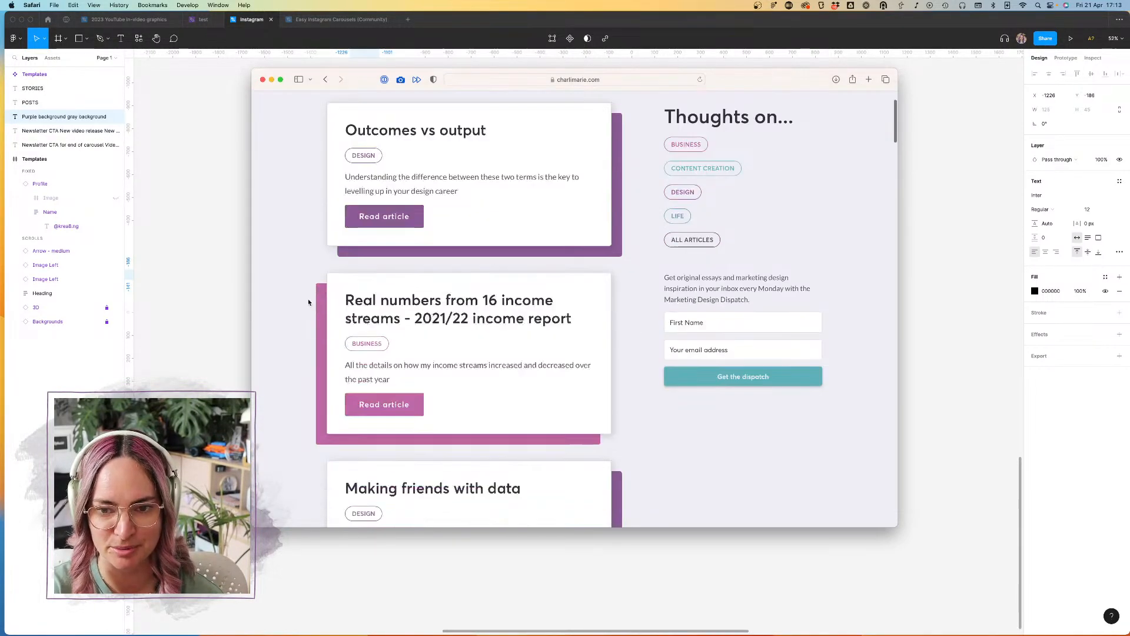
Step: Switch back to Figma and add the nested bullet "with all color accents" under "gray background" in the notes list
click(166, 320)
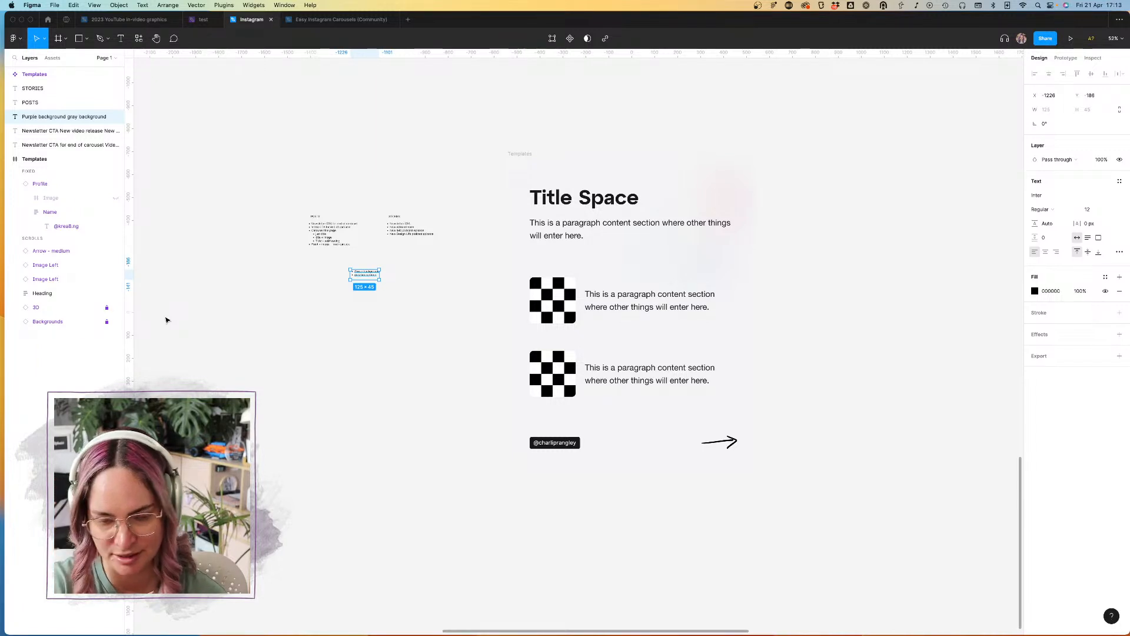
scroll(357, 265, up, 5)
double_click(366, 265)
click(366, 264)
key(Return)
text(with)
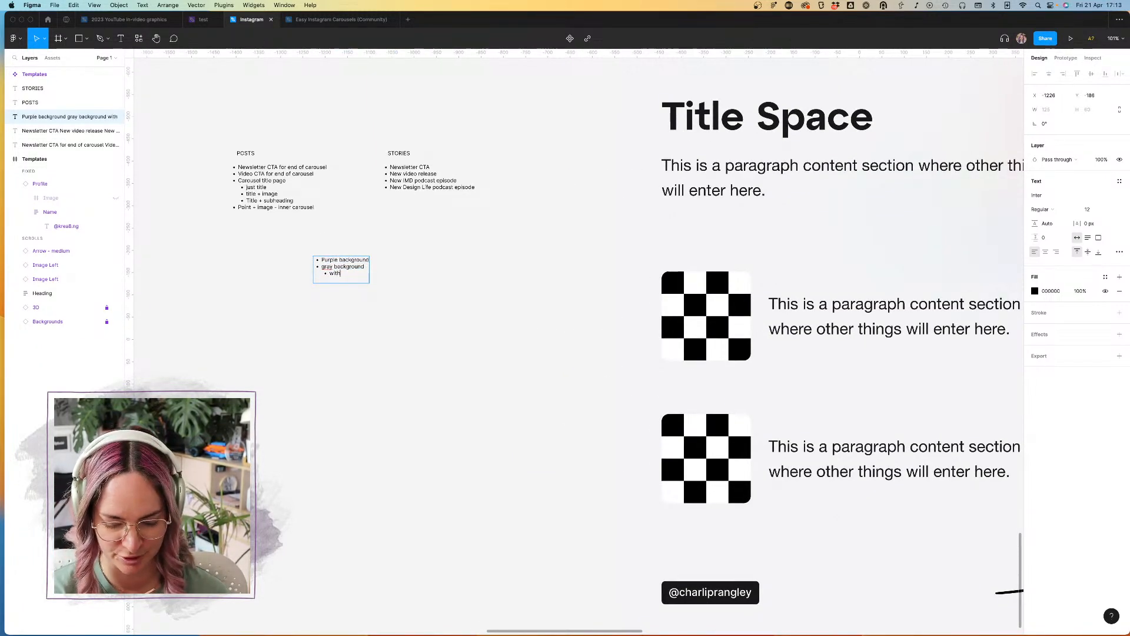
text( all color accents)
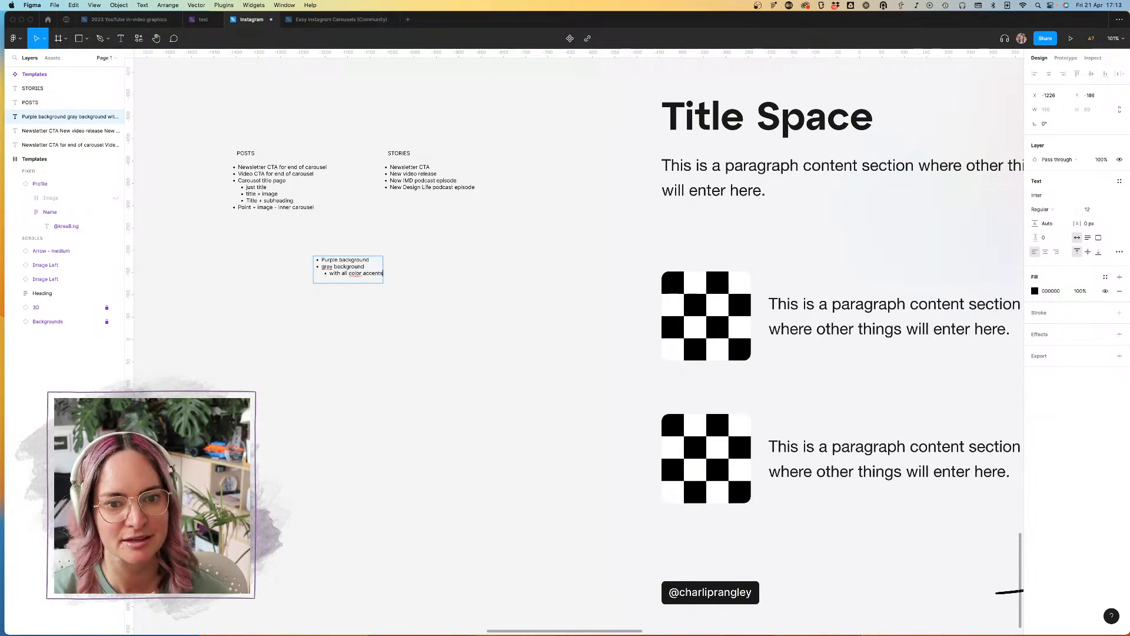
click(482, 287)
Step: Apply the light gray style from Brand colors as the slide frame's fill
scroll(482, 287, down, 5)
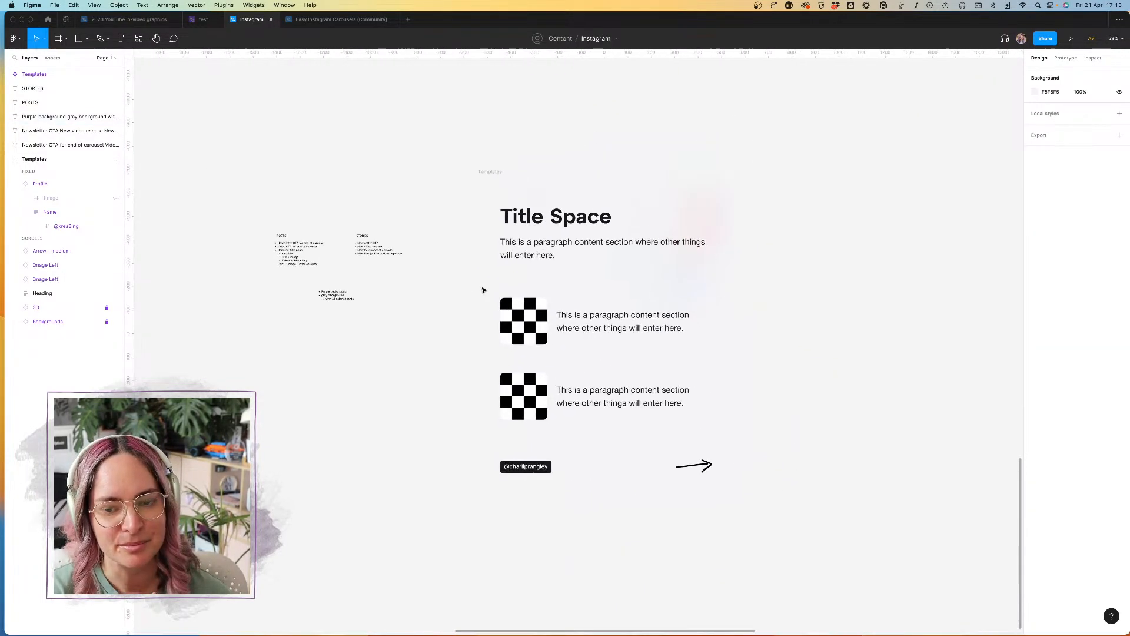
click(491, 171)
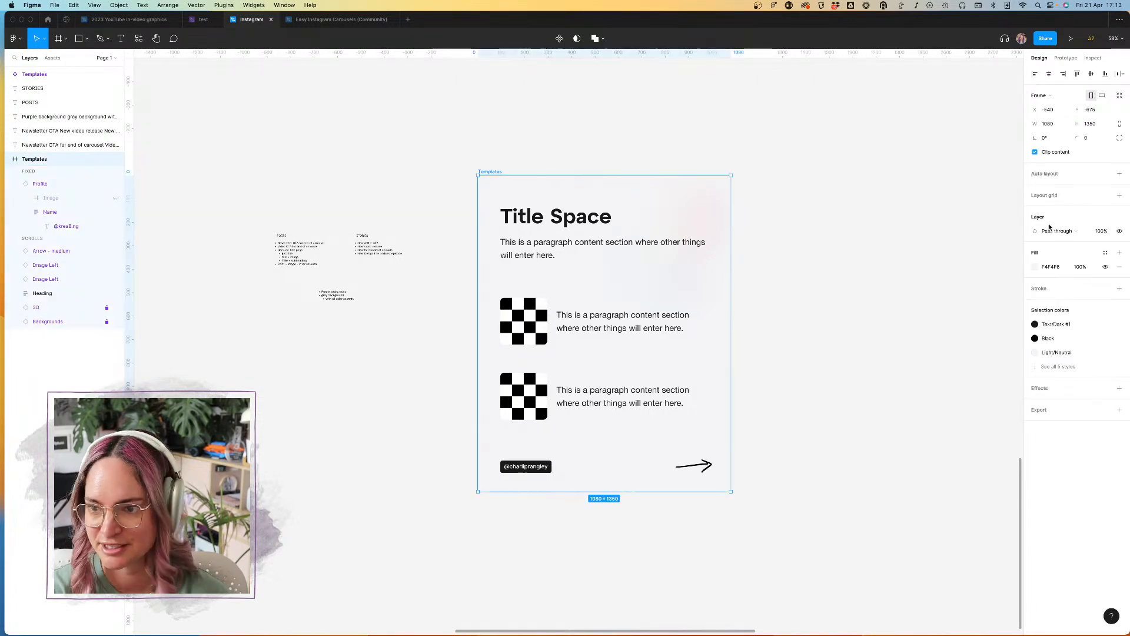
click(1106, 253)
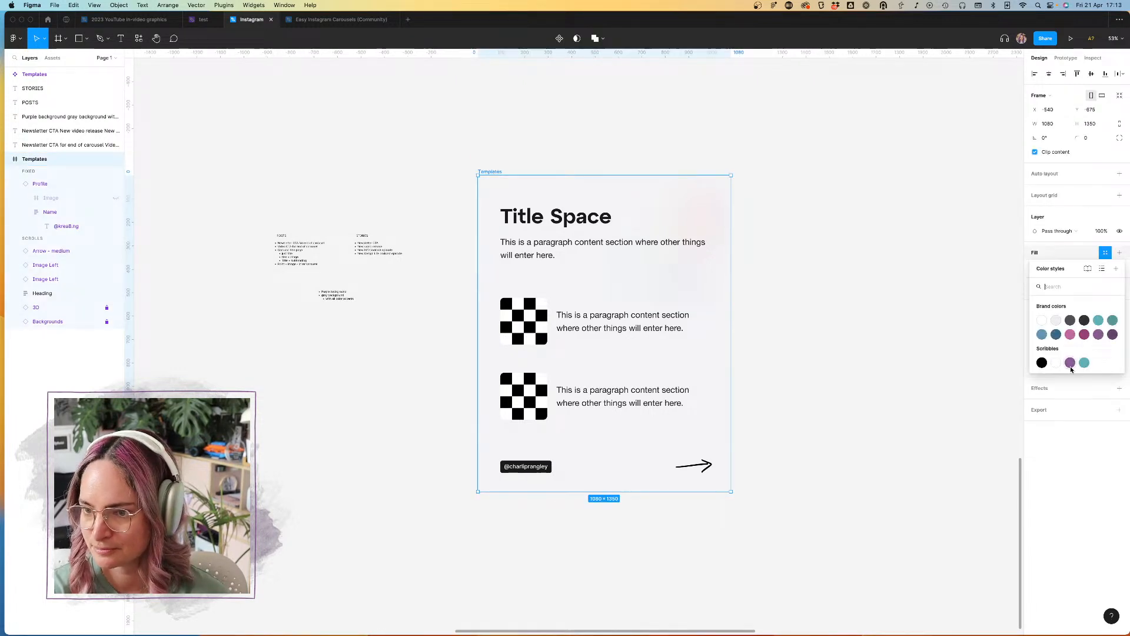
click(1058, 323)
click(893, 301)
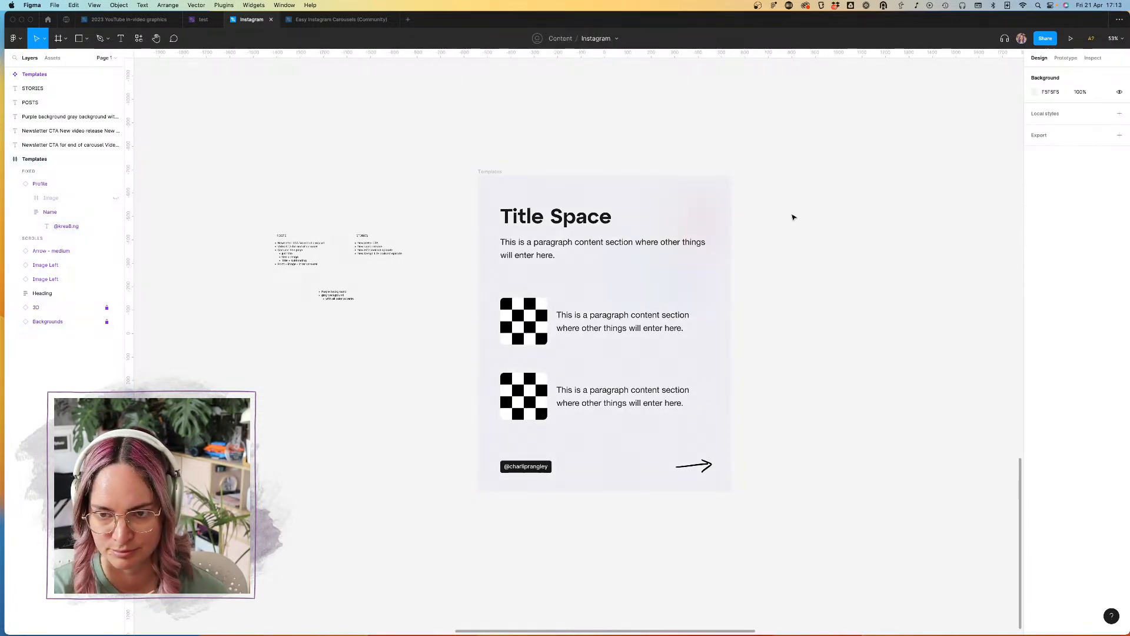
Step: Replace the profile tag's black fill with the Dark purple style from Brand colors
click(705, 465)
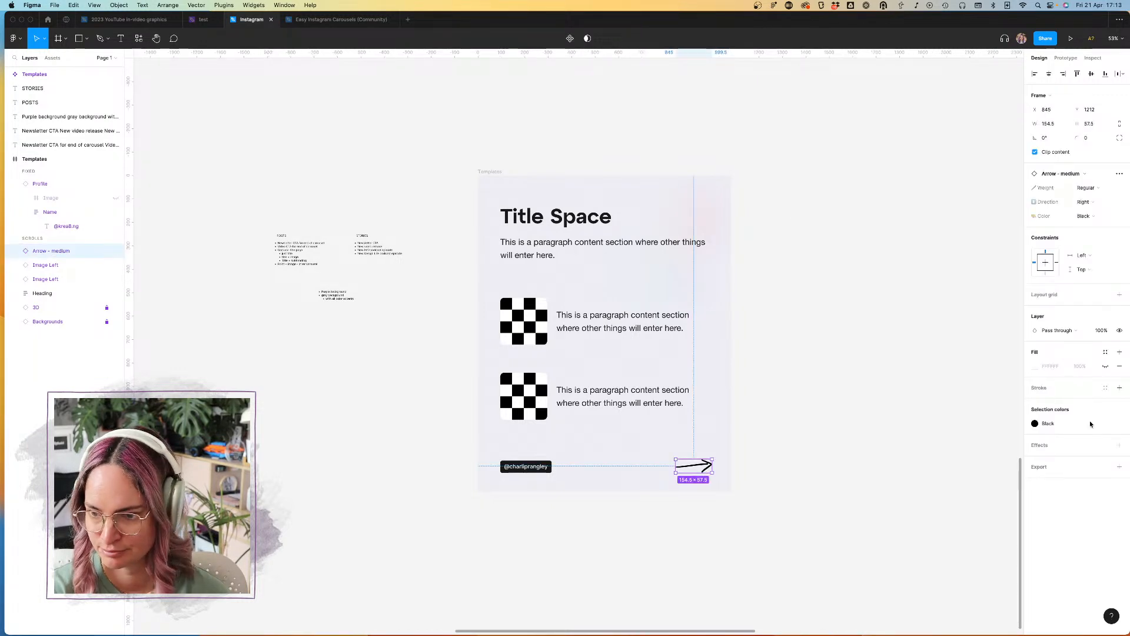
click(542, 468)
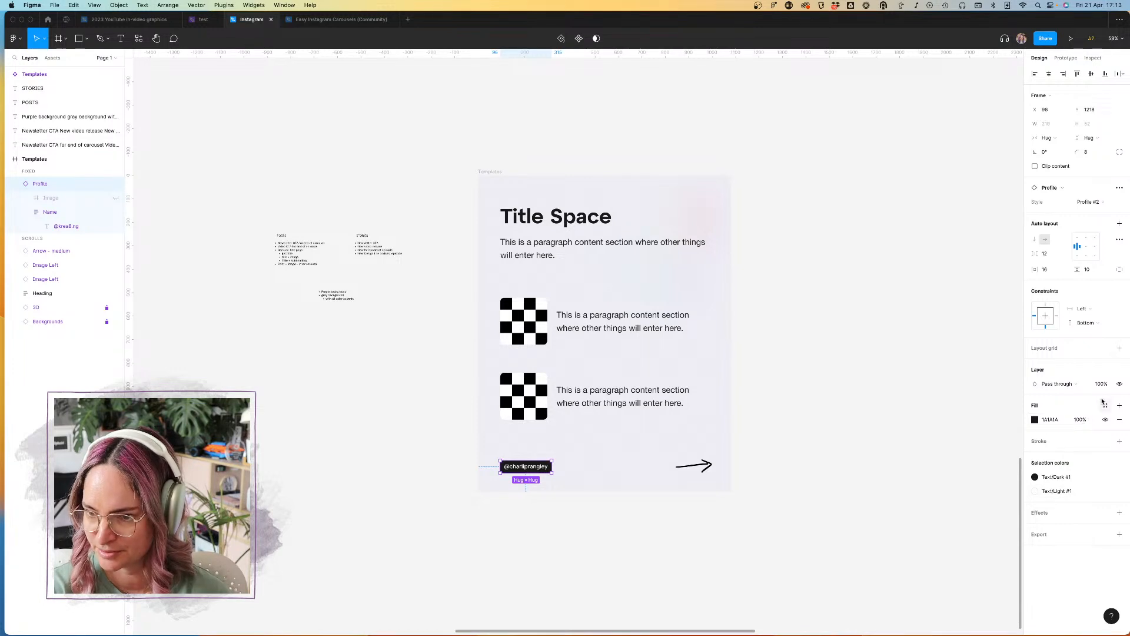
click(1119, 418)
click(1119, 405)
click(1105, 405)
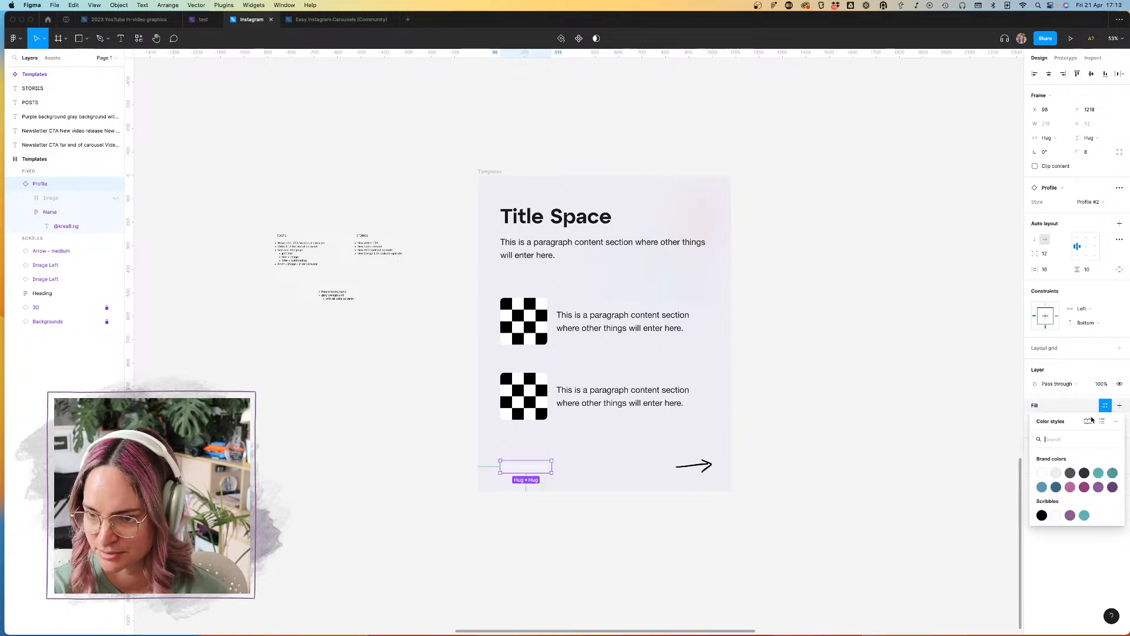
click(1112, 489)
click(883, 472)
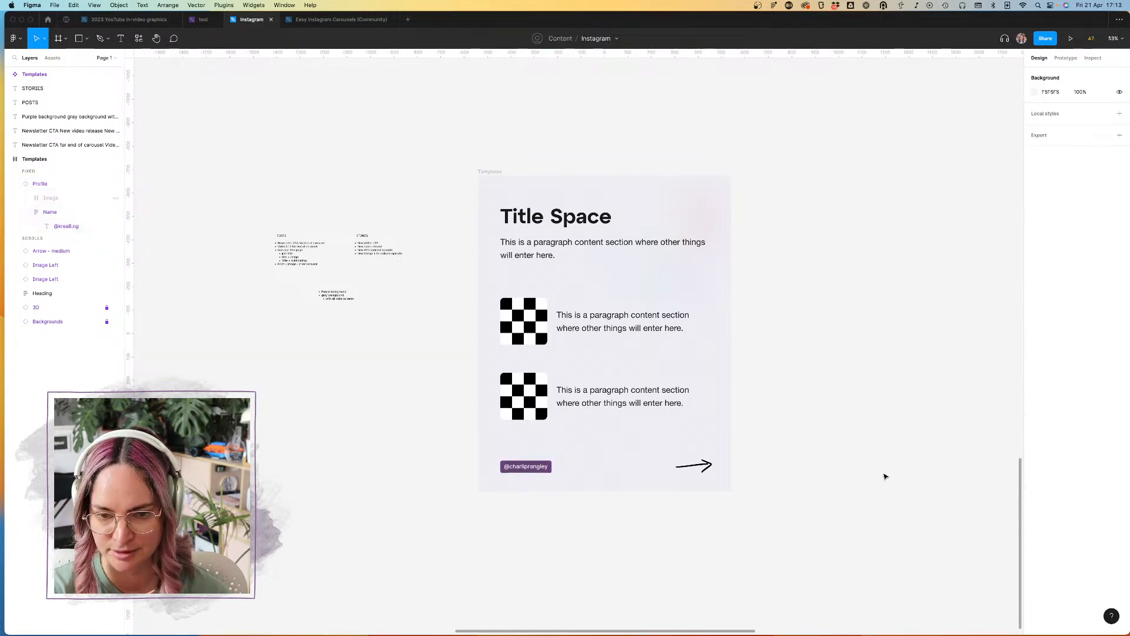
Step: Change the profile tag's fill to the lighter purple style from Brand colors
click(531, 472)
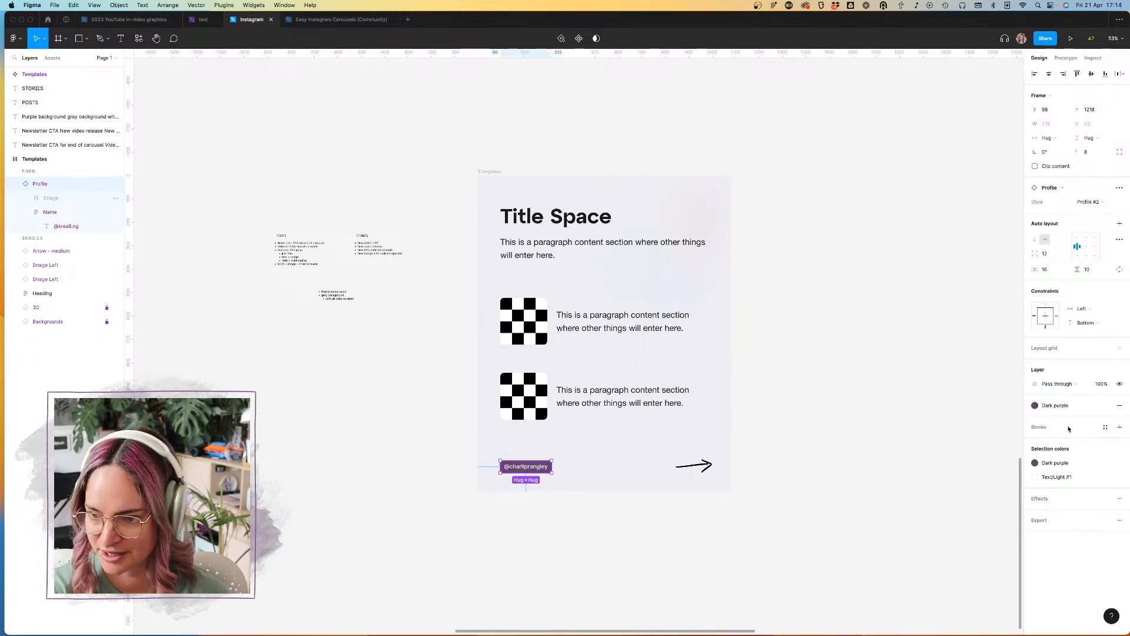
click(1063, 405)
click(1099, 489)
click(833, 452)
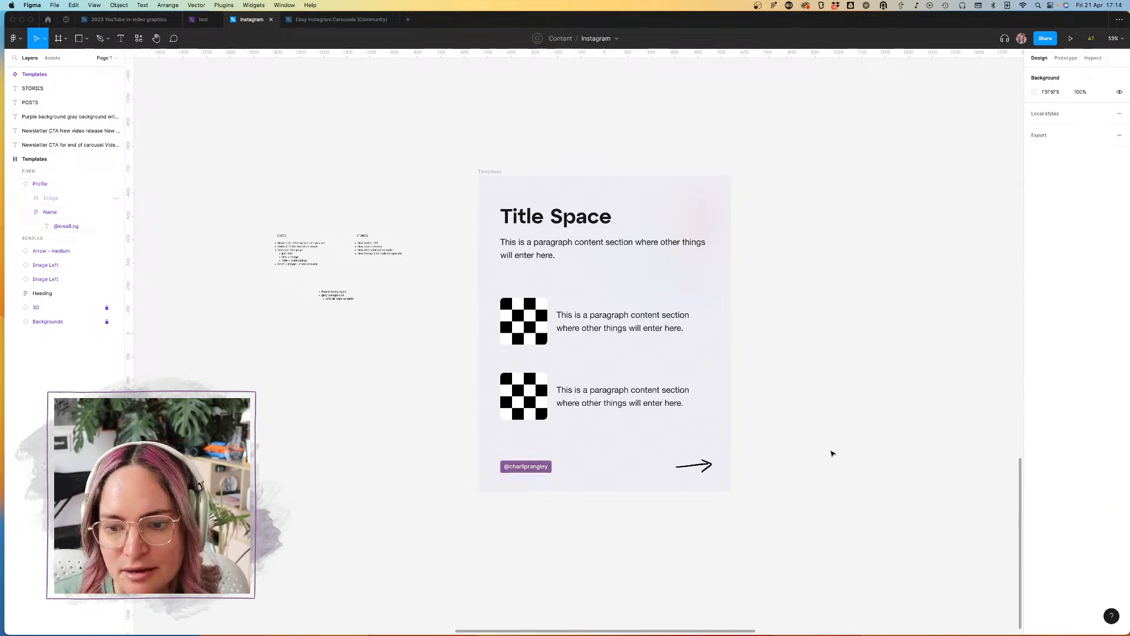
Step: Set the color property of the slide's arrow component to Primary
click(708, 466)
click(1068, 423)
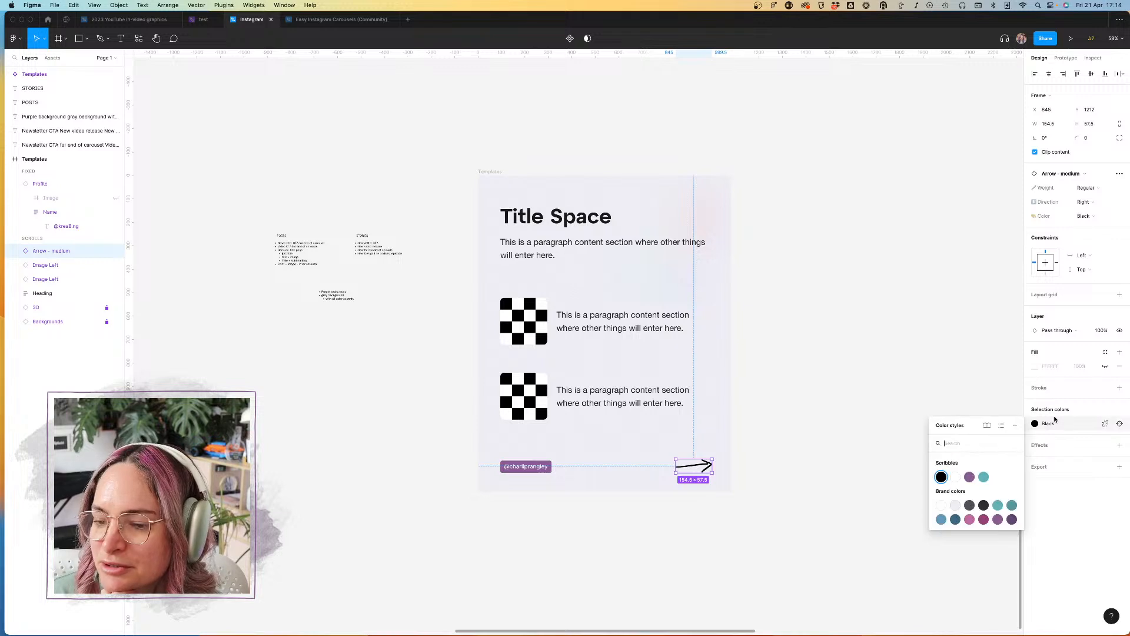
click(773, 421)
click(686, 472)
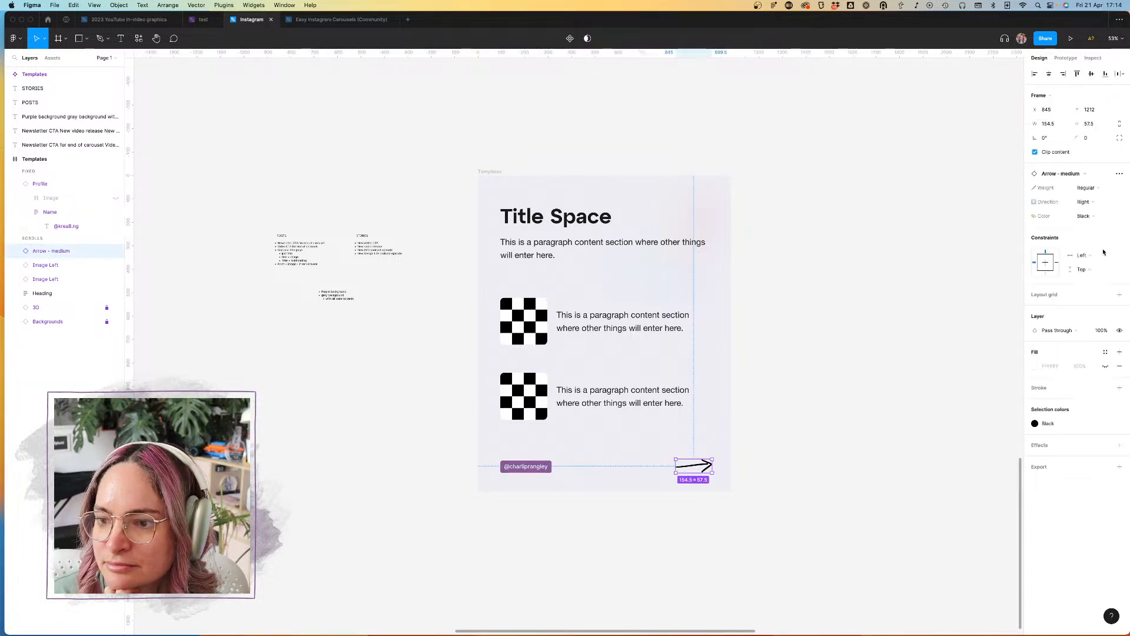
click(1083, 217)
click(1083, 237)
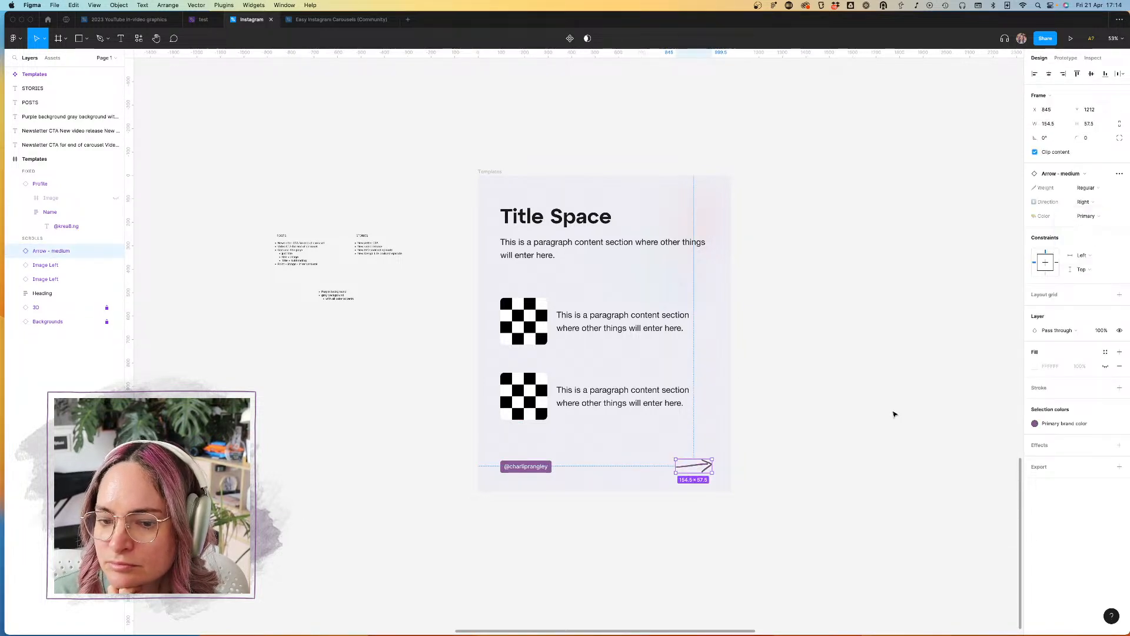
click(894, 413)
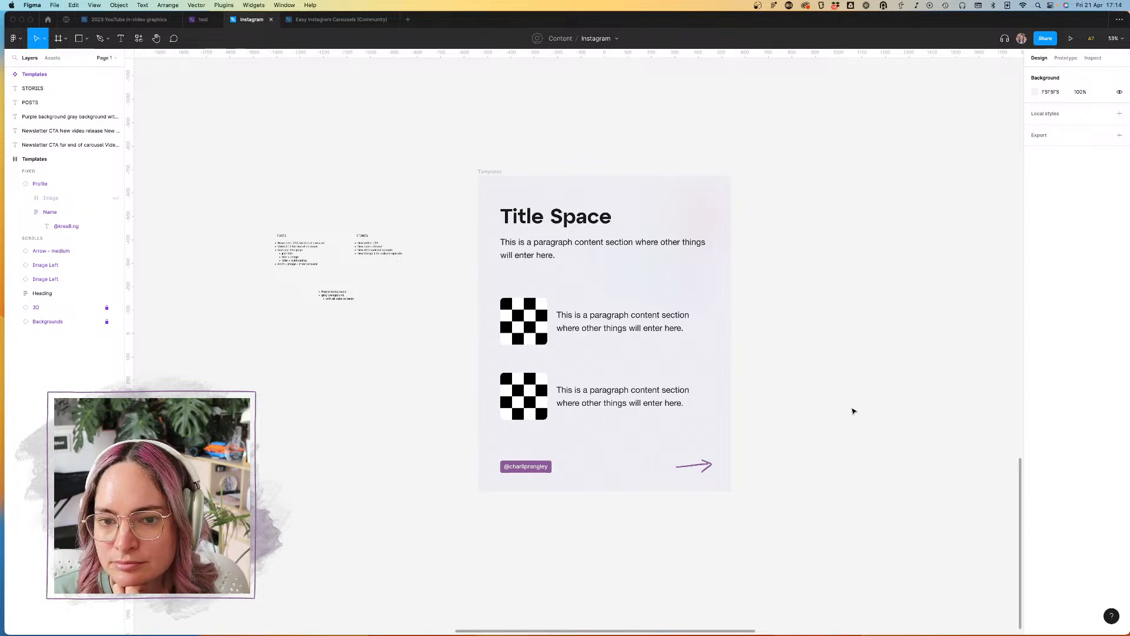
Step: Change the slide's "Title Space" text to the Averta font in Semibold weight
double_click(557, 218)
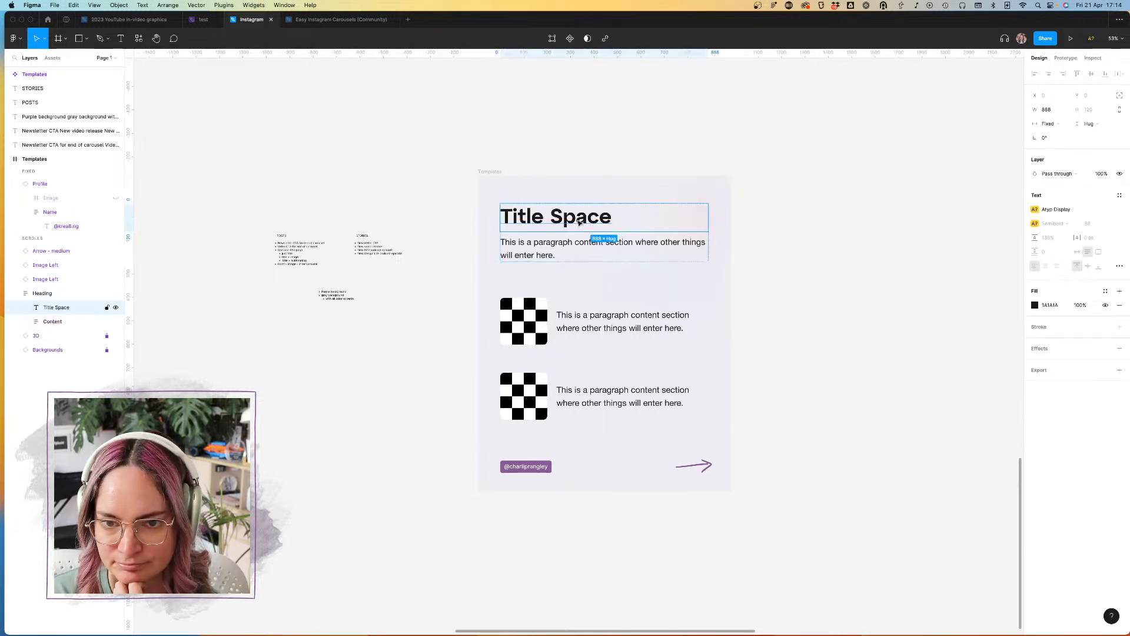
click(1086, 212)
text(Averta)
key(Return)
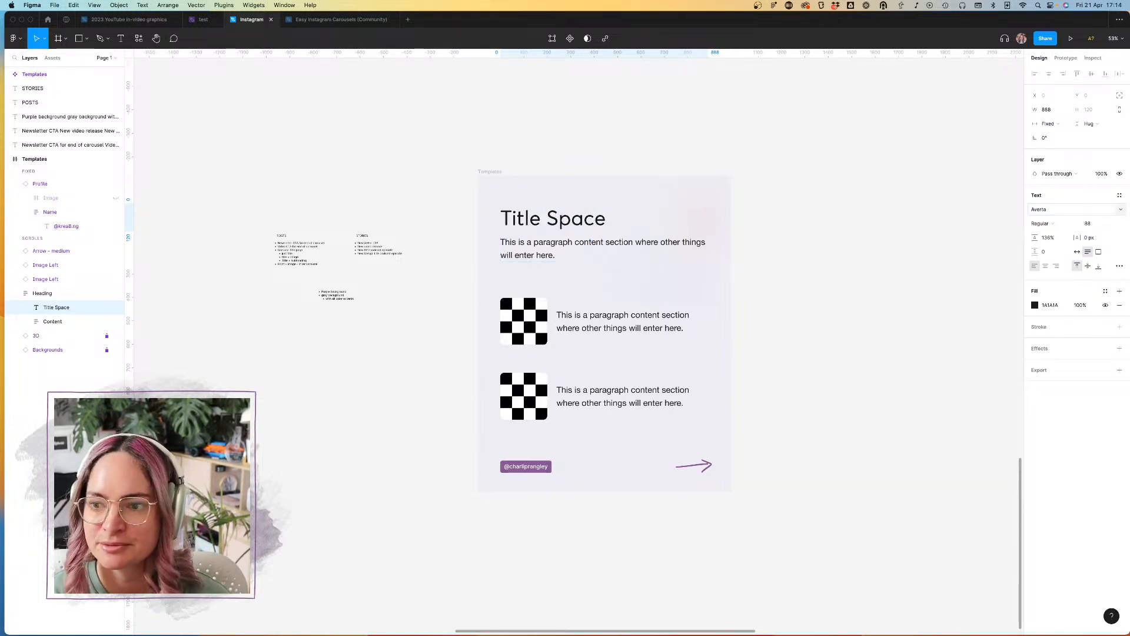
click(1045, 224)
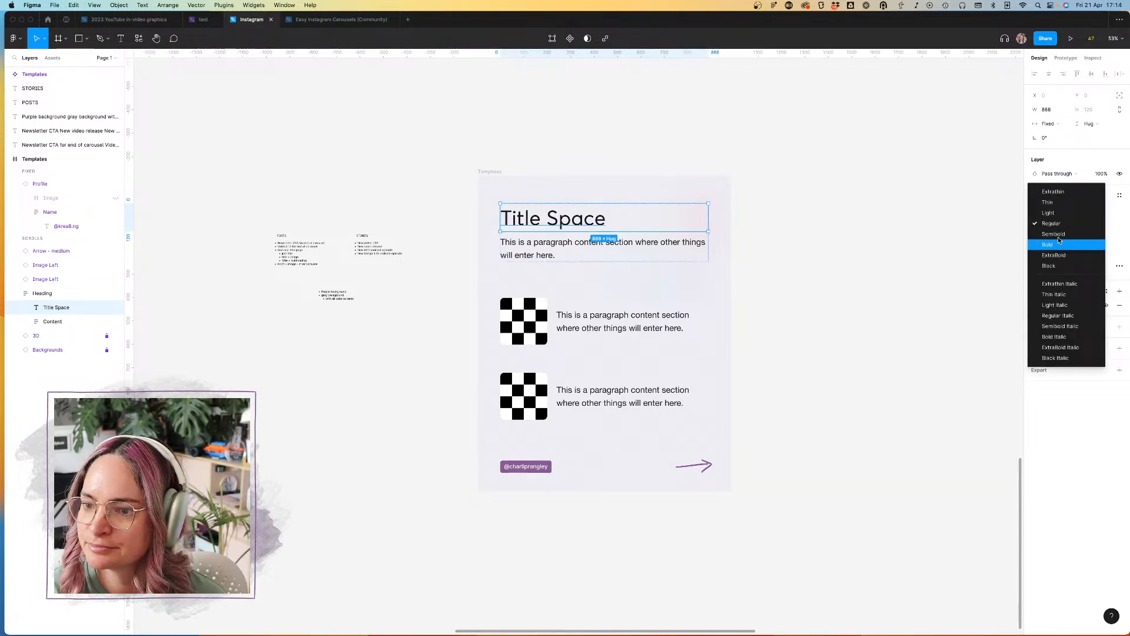
click(1057, 235)
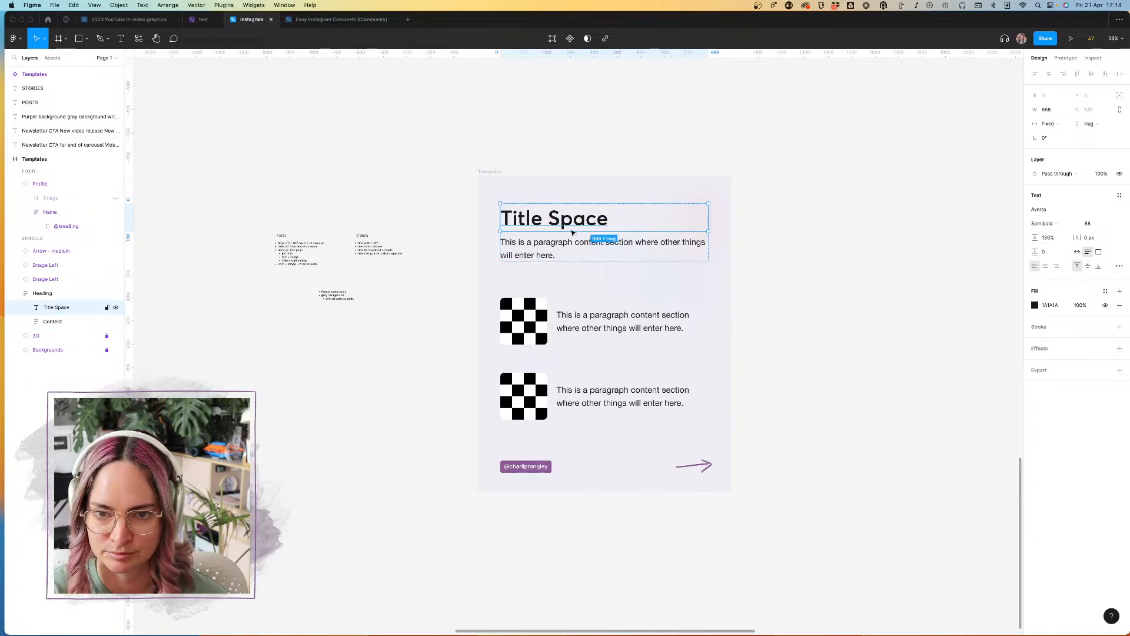
Step: Switch to Safari, inspect the newsletter sign-up paragraph on the blog page for its font, and return to Figma
click(559, 247)
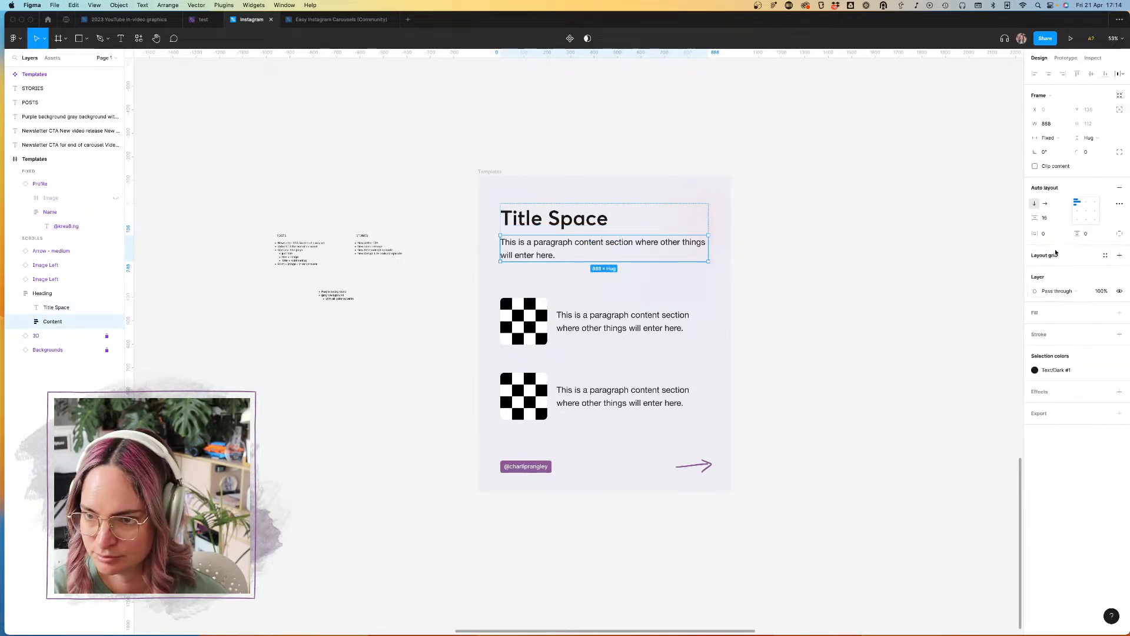
click(200, 614)
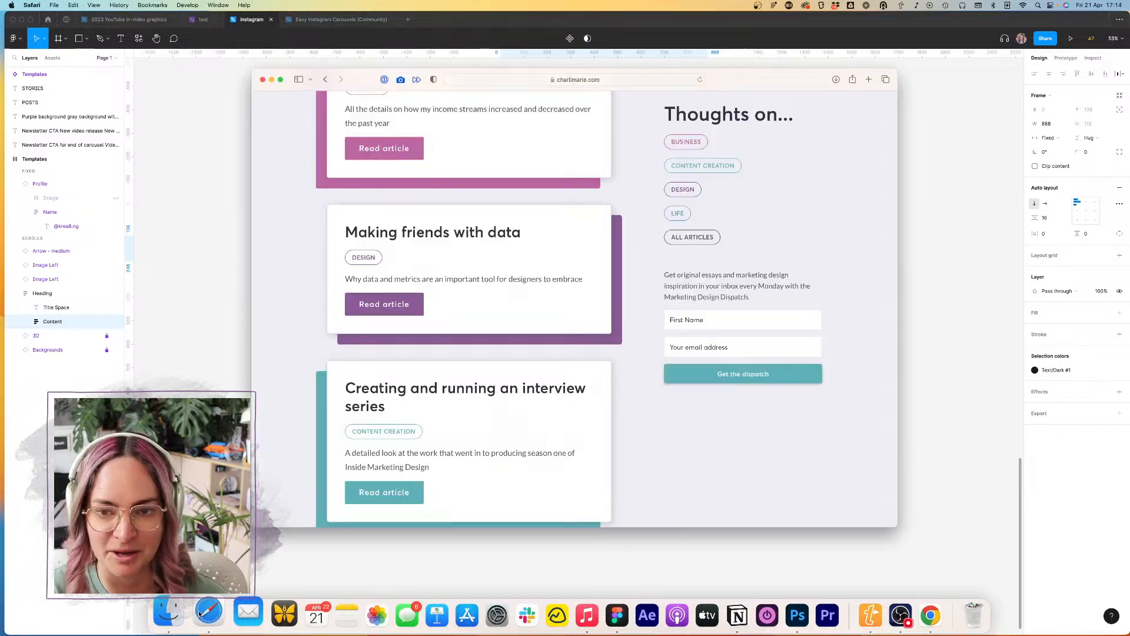
right_click(695, 287)
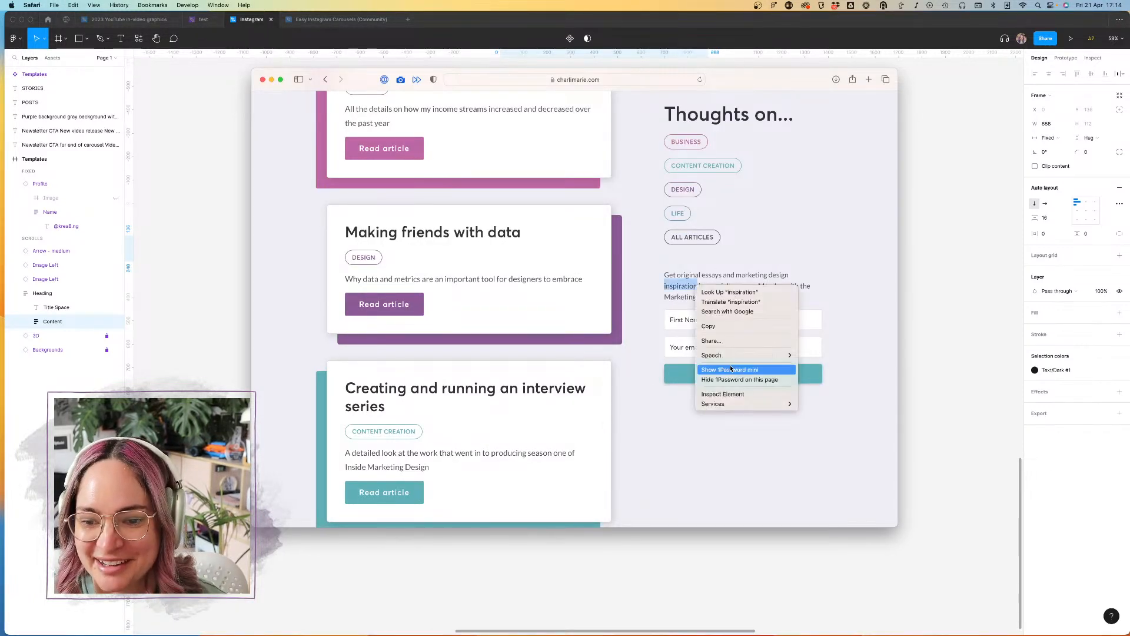
click(725, 386)
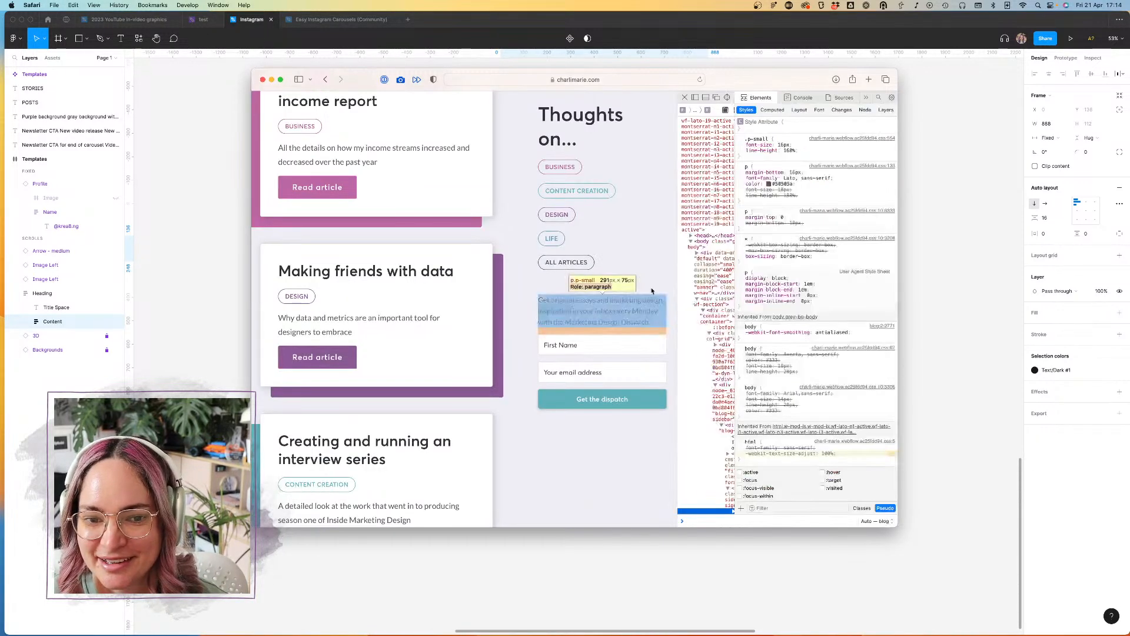
drag(897, 266, 1011, 264)
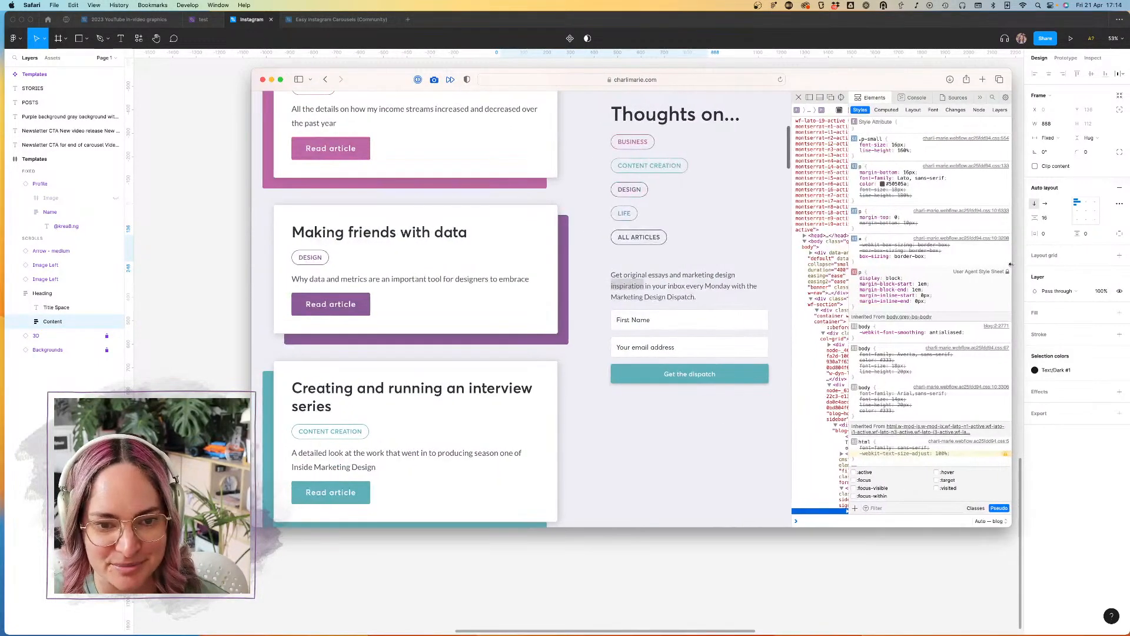
click(639, 591)
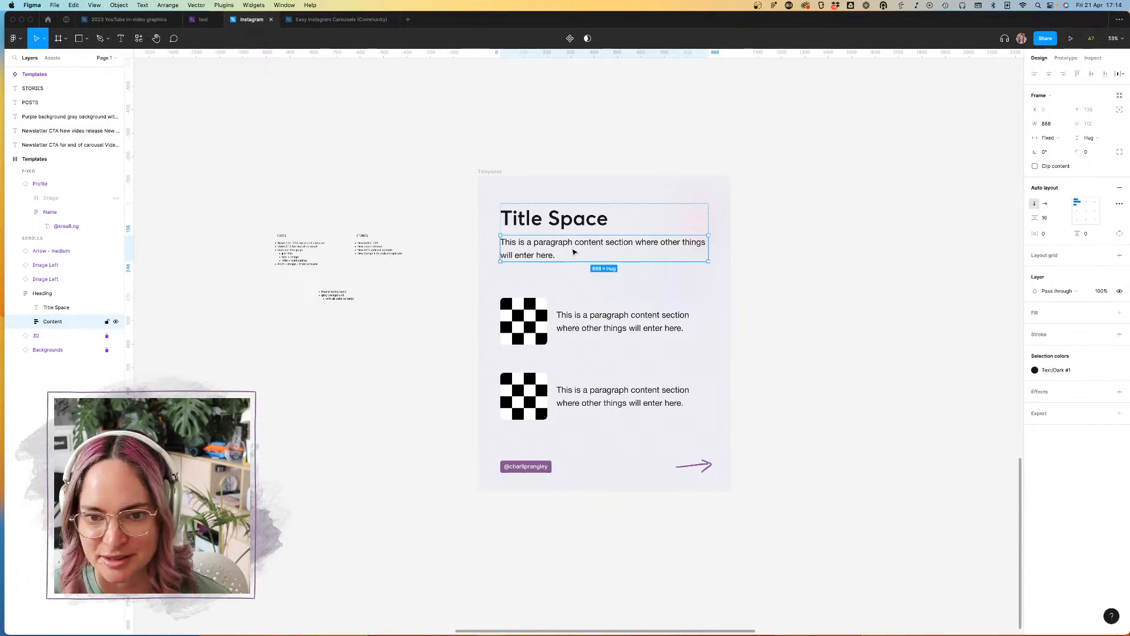
Step: Change the font of the paragraph under the slide title to Lato
double_click(598, 245)
click(1063, 211)
text(Lato)
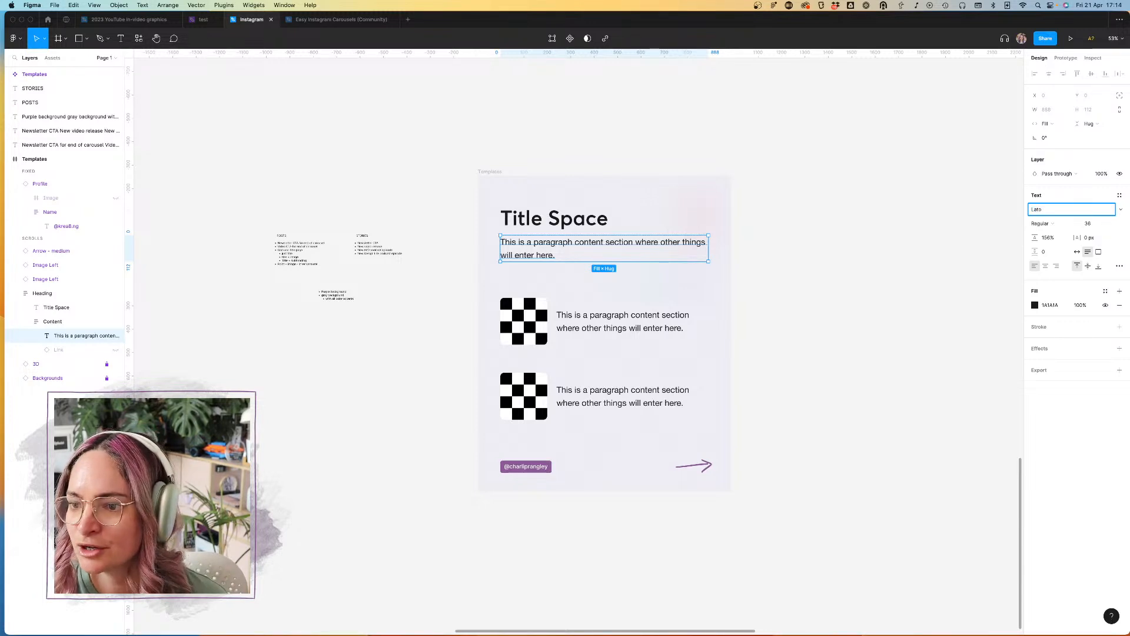
key(Return)
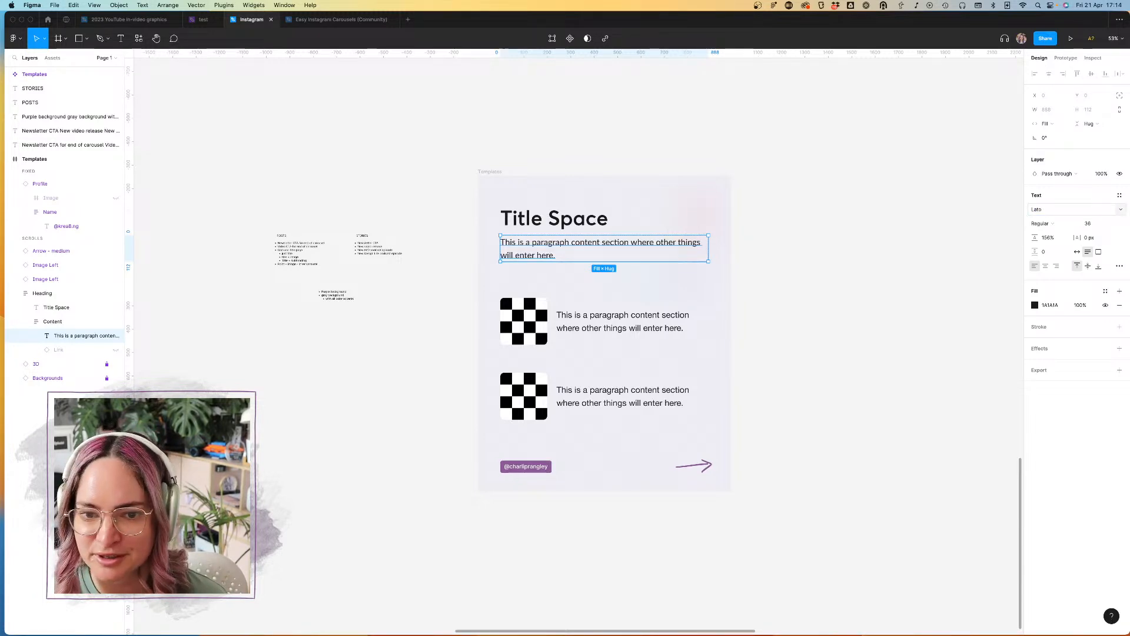
click(927, 249)
Step: Apply the Dark gray brand color style to the slide title and Medium gray to the paragraph under it
double_click(569, 228)
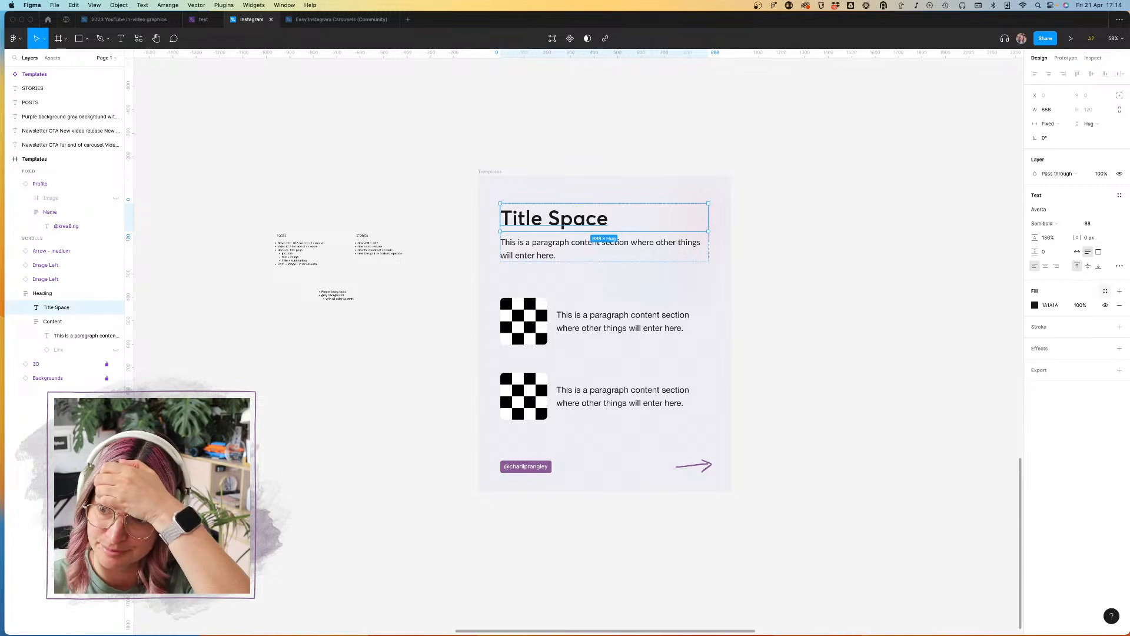
click(1105, 291)
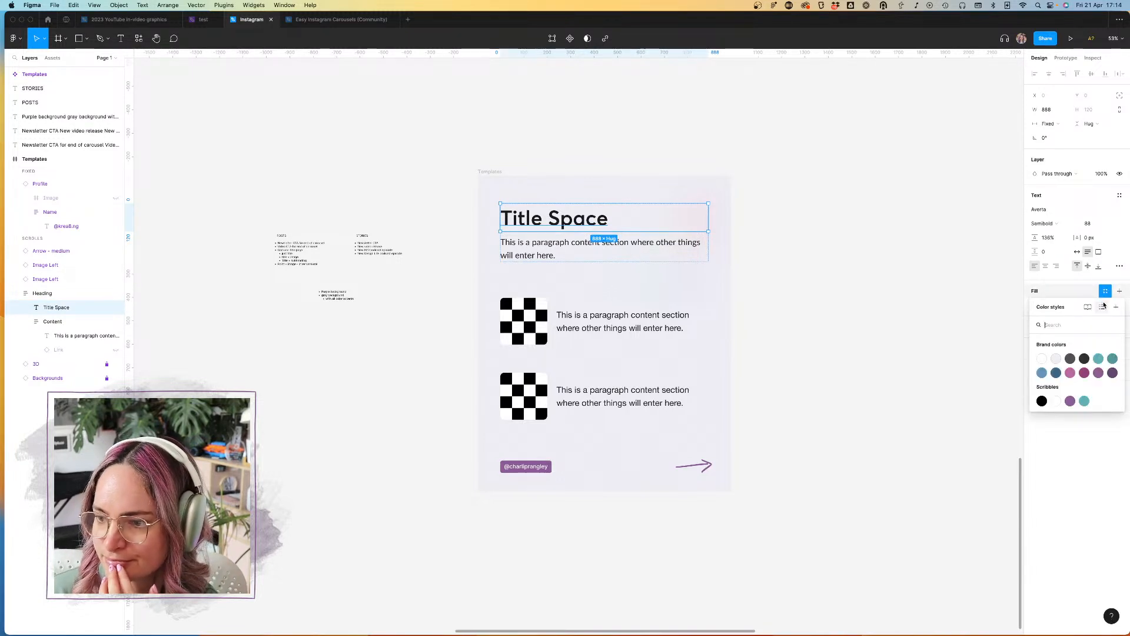
click(1085, 360)
click(668, 247)
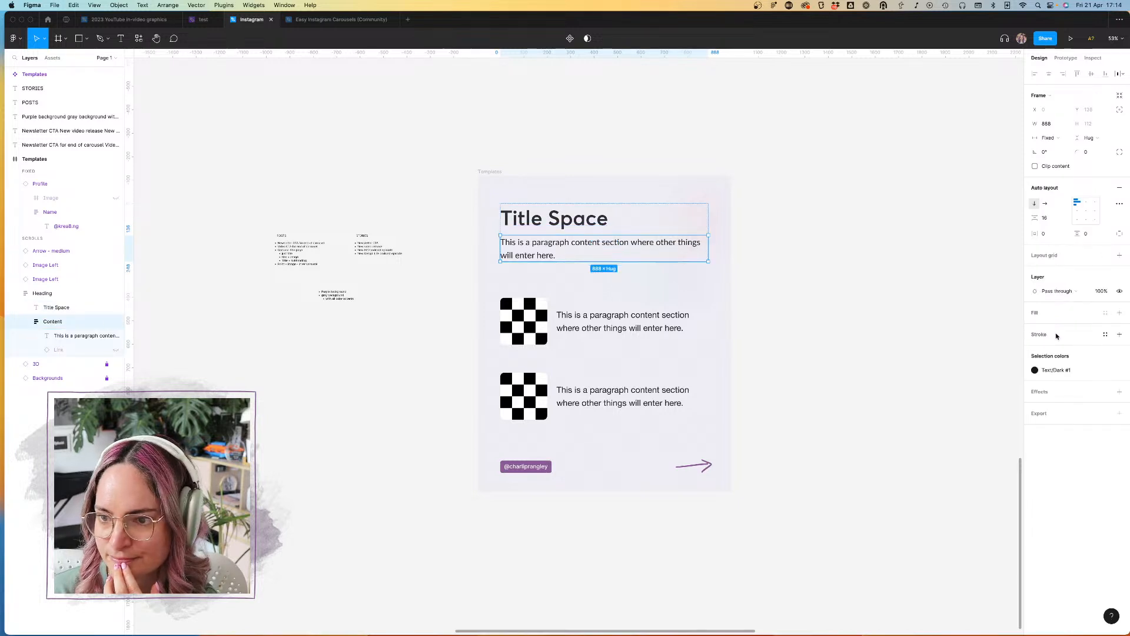
click(1105, 370)
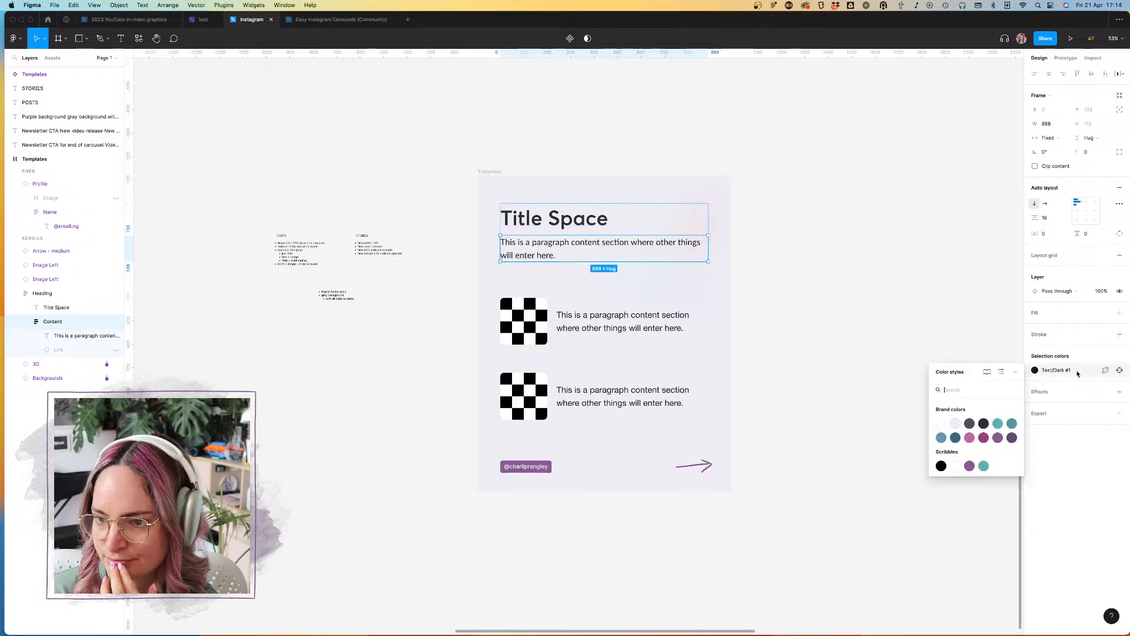
click(975, 430)
click(803, 268)
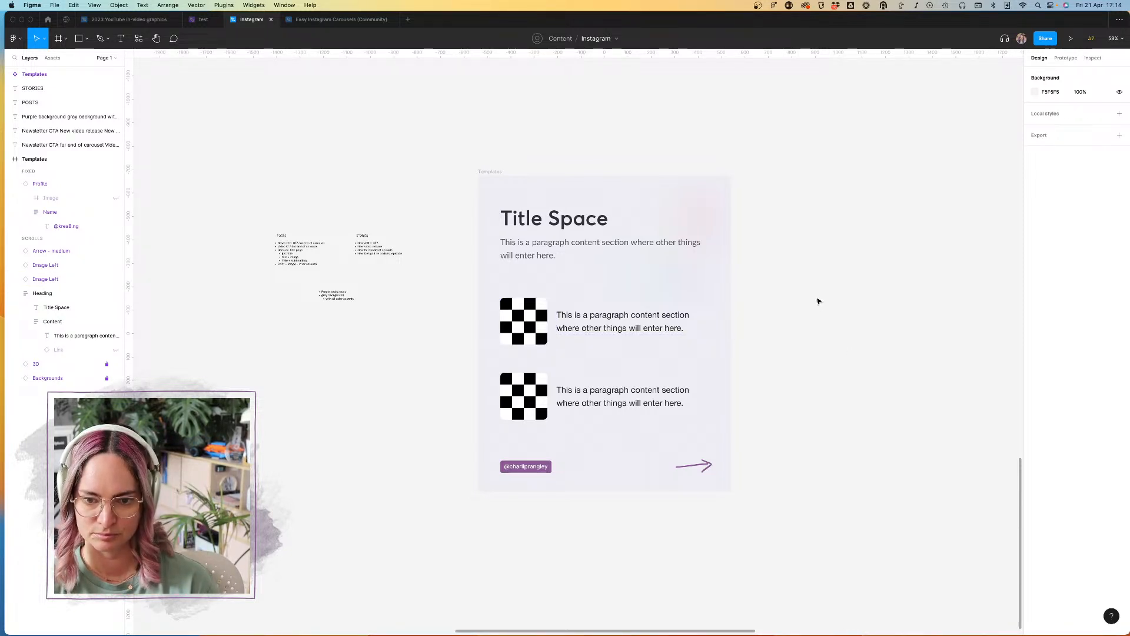
Step: Duplicate the slide frame and place the copy beside the original at the same height
click(490, 171)
drag(491, 187, 834, 187)
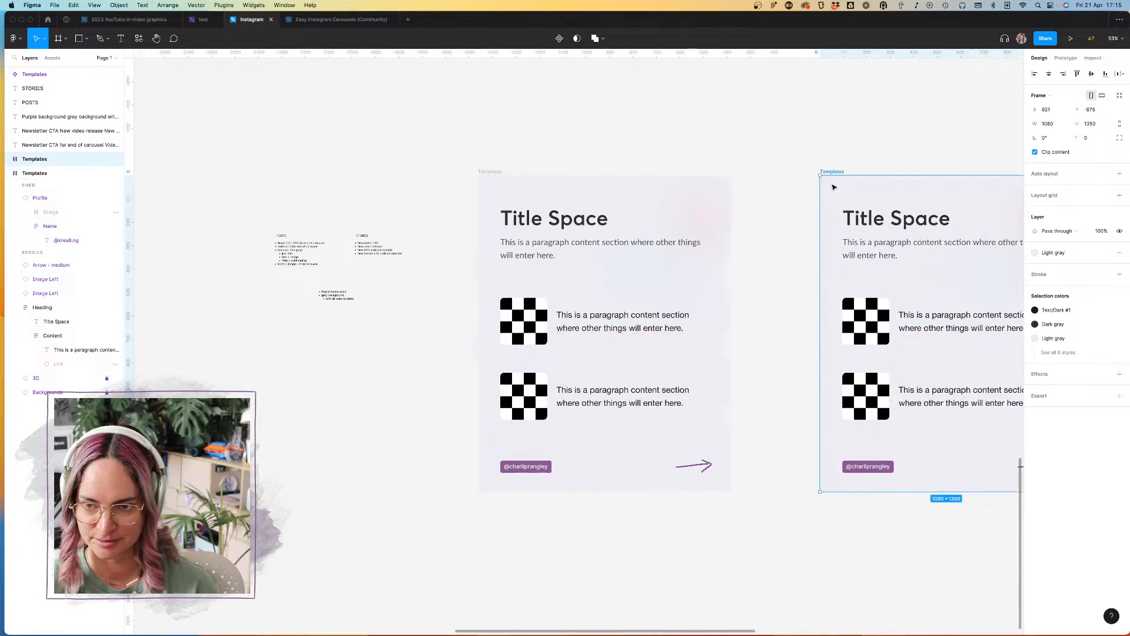
scroll(833, 187, right, 5)
click(833, 184)
Step: Delete both checkerboard image-and-text rows from the duplicated slide
click(621, 346)
key(Delete)
click(629, 414)
key(Delete)
Step: Replace the duplicated slide's title with "Title of the carousel post"
double_click(609, 261)
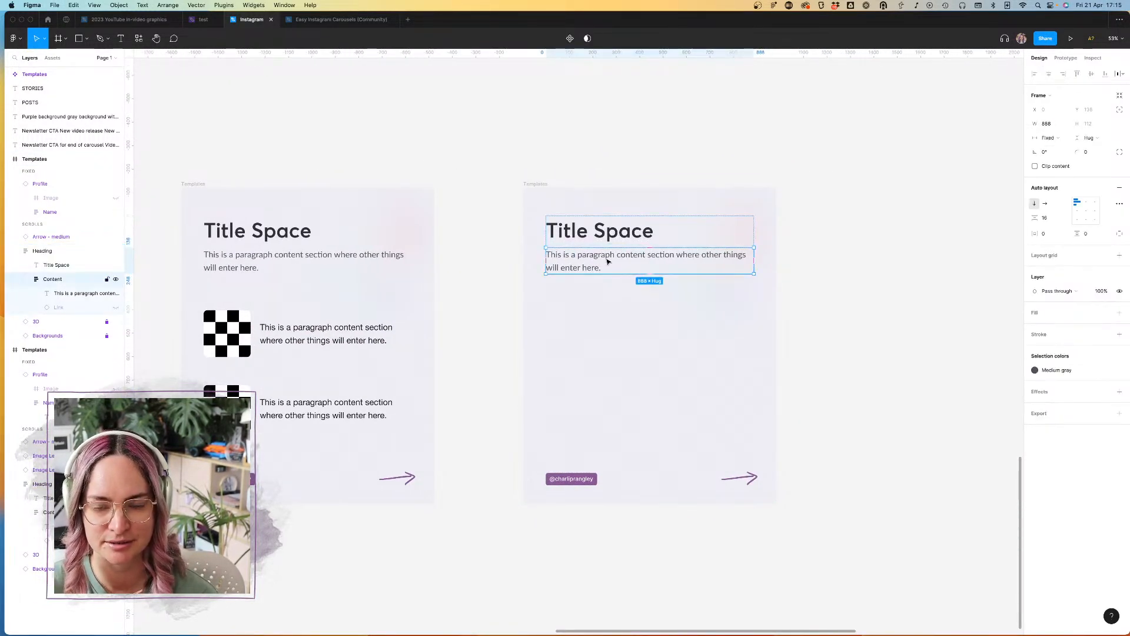
double_click(625, 226)
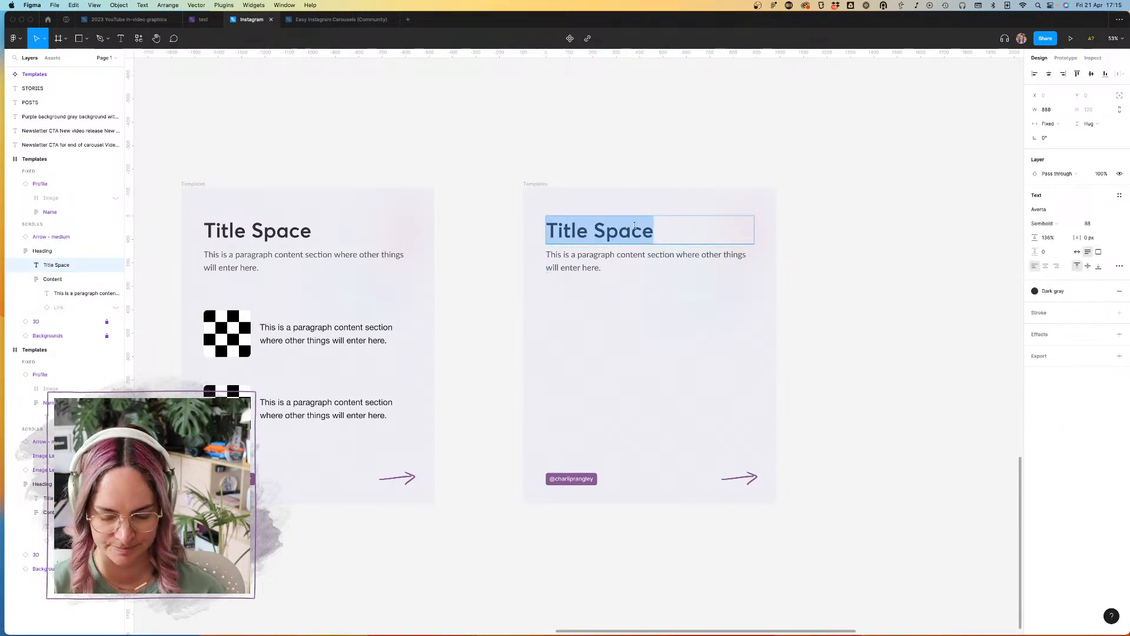
text(Title of the )
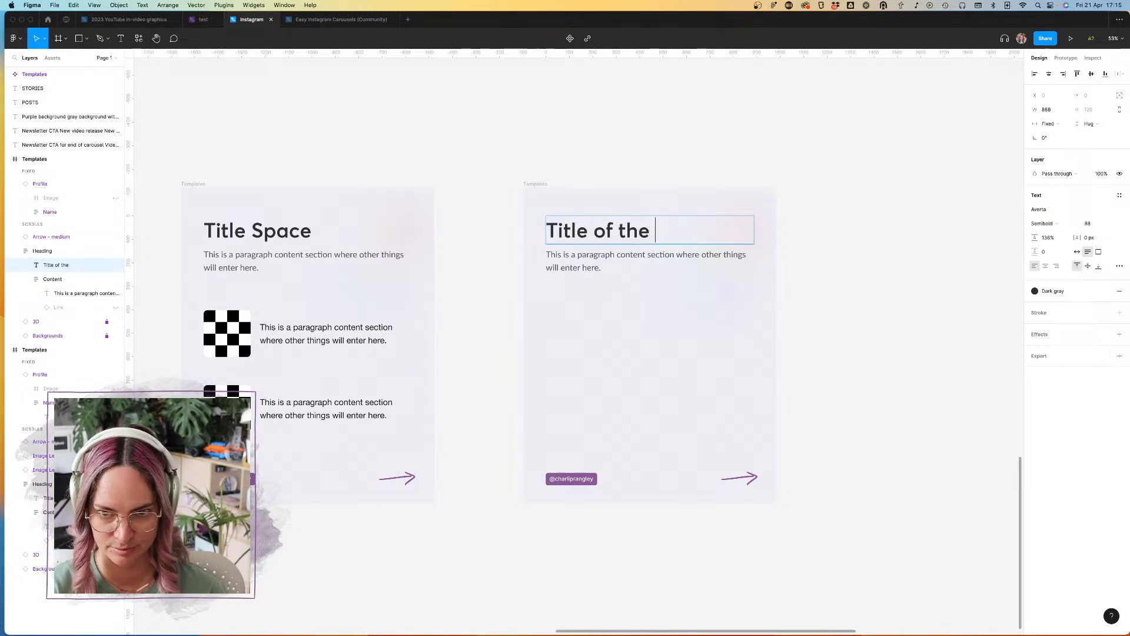
text(carousel post)
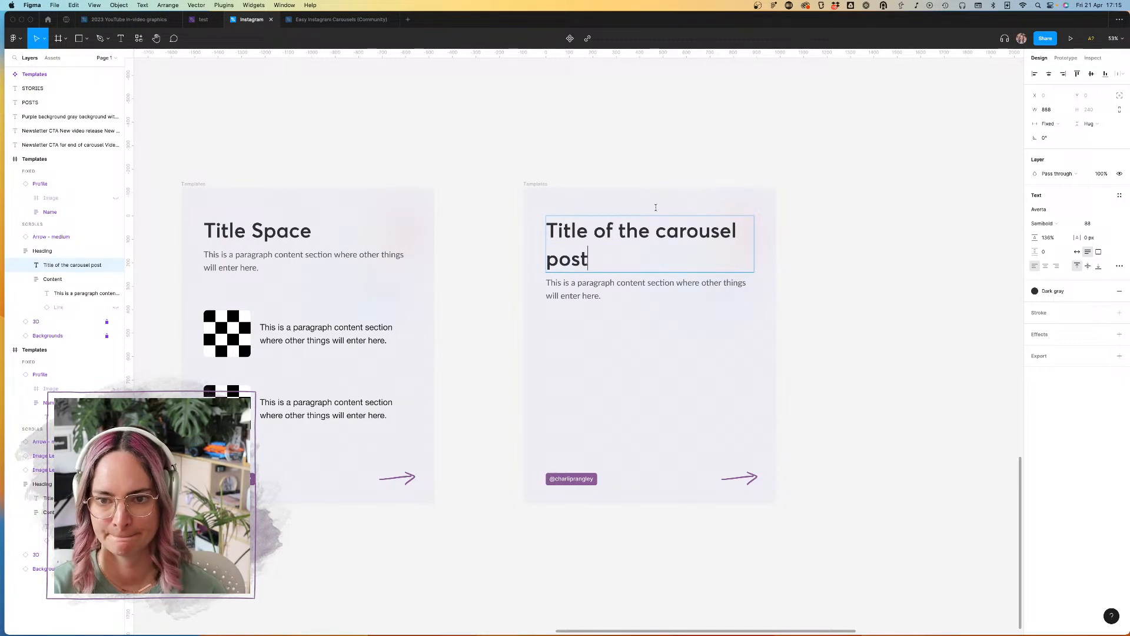
key(Escape)
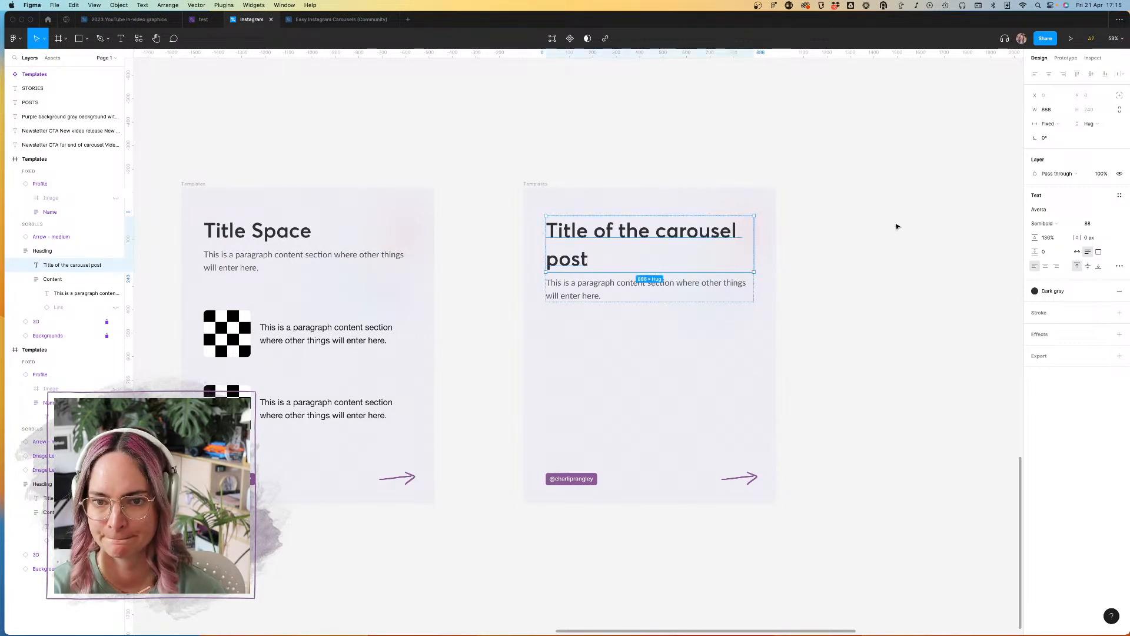
Step: Increase the carousel post title's font size to 138
click(1094, 224)
key(shift+Up)
key(shift+Up)
key(shift+Up)
key(shift+Up)
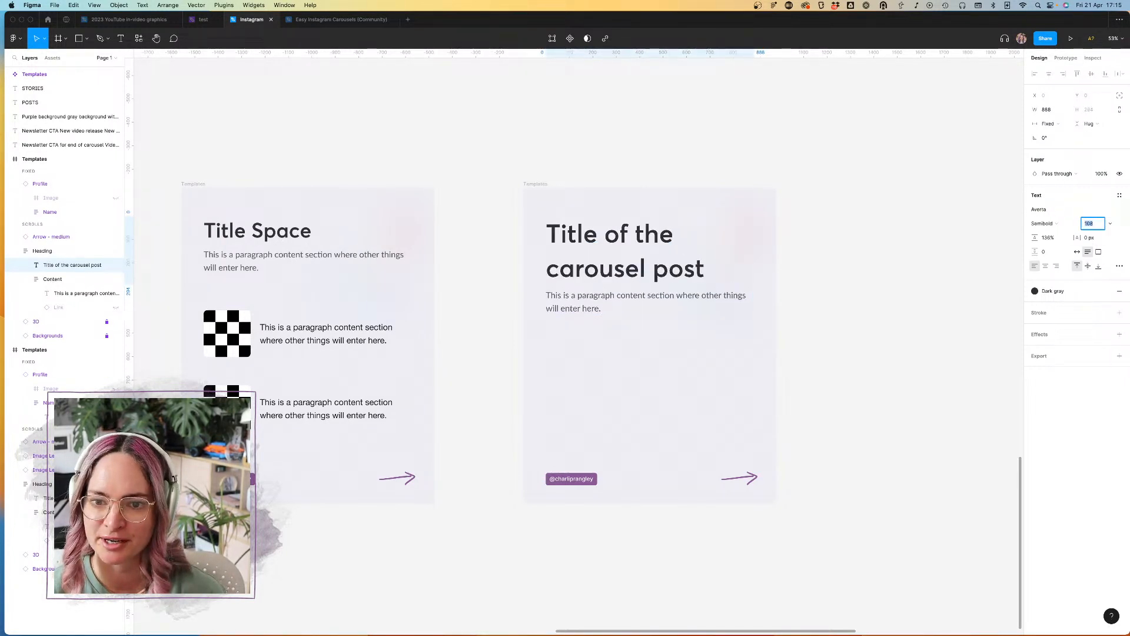
key(shift+Up)
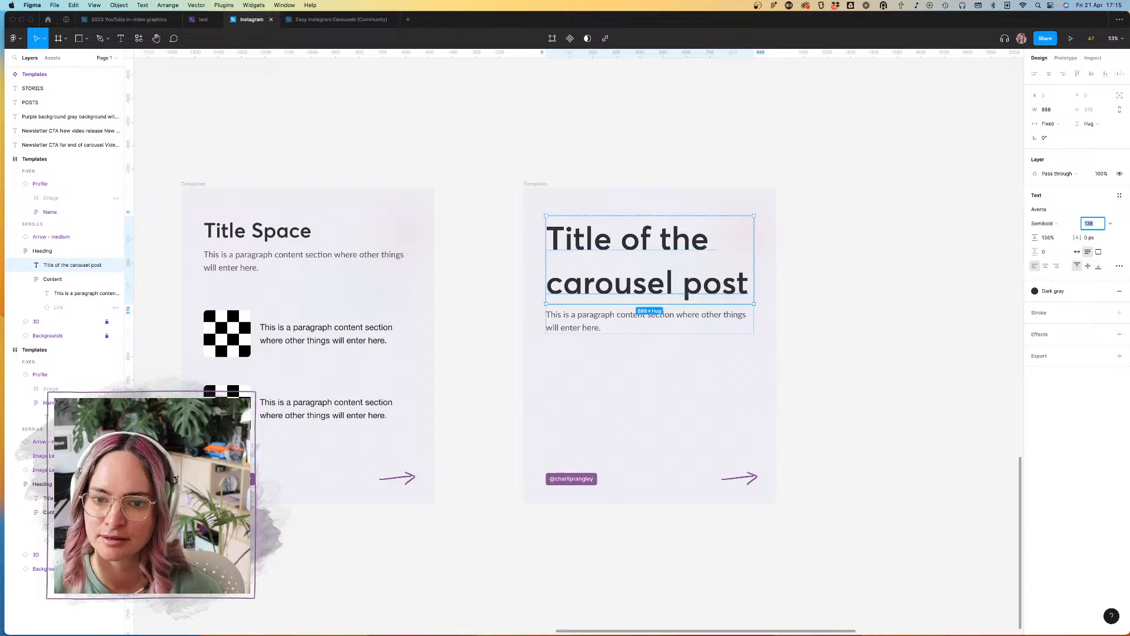
click(543, 185)
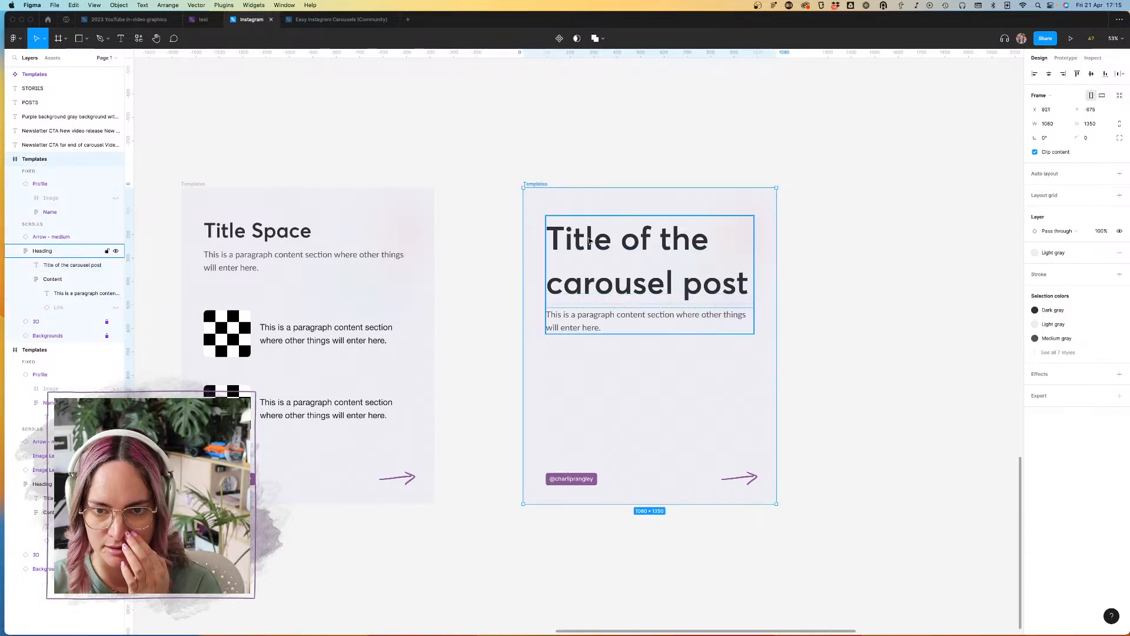
click(637, 242)
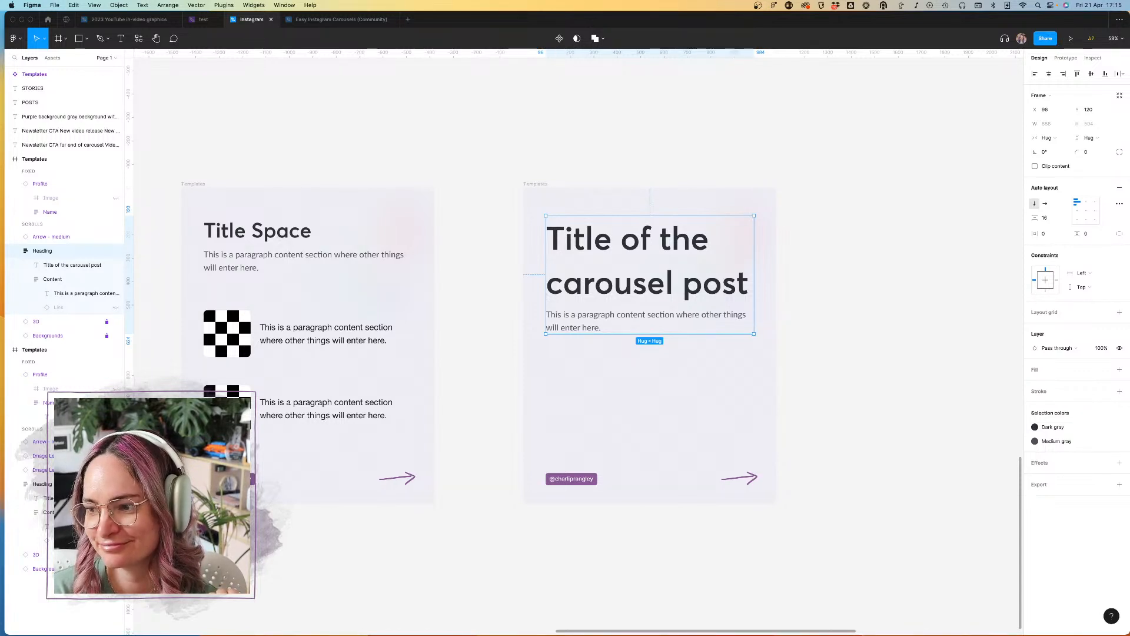
click(798, 377)
double_click(622, 273)
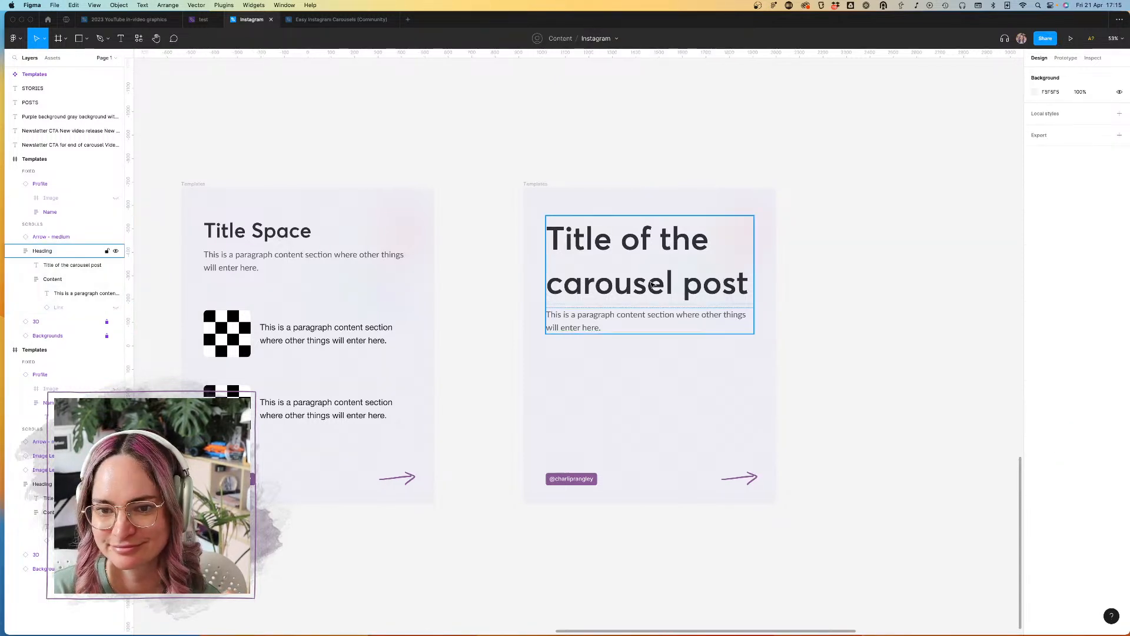
click(888, 245)
Step: Try a line height of 115% on the carousel post title
click(659, 245)
double_click(659, 245)
click(1053, 238)
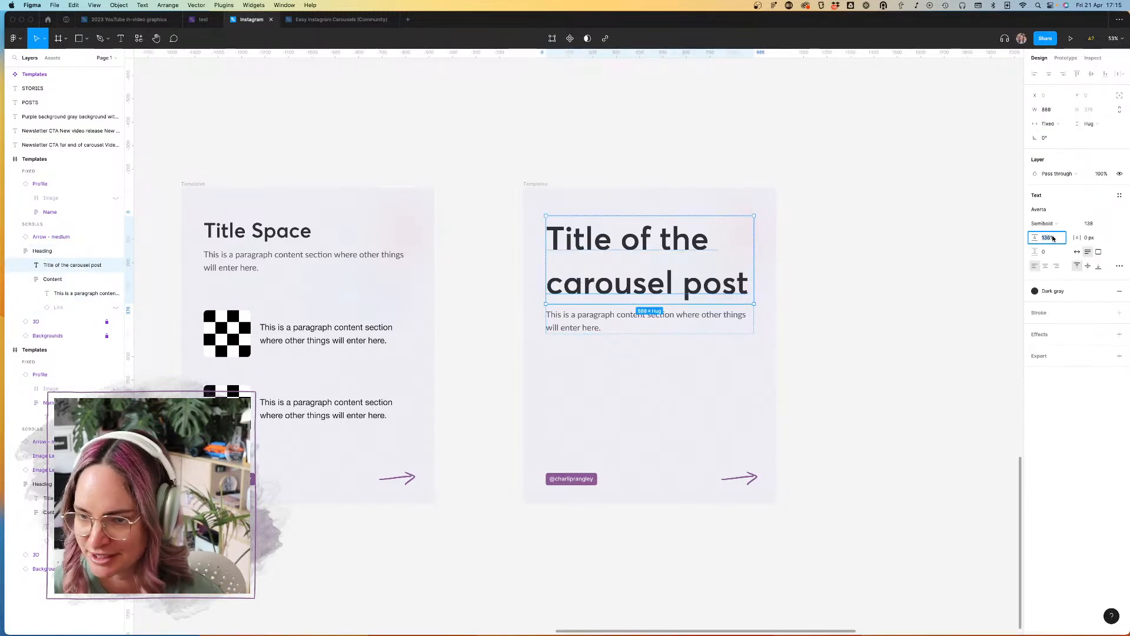
text(15)
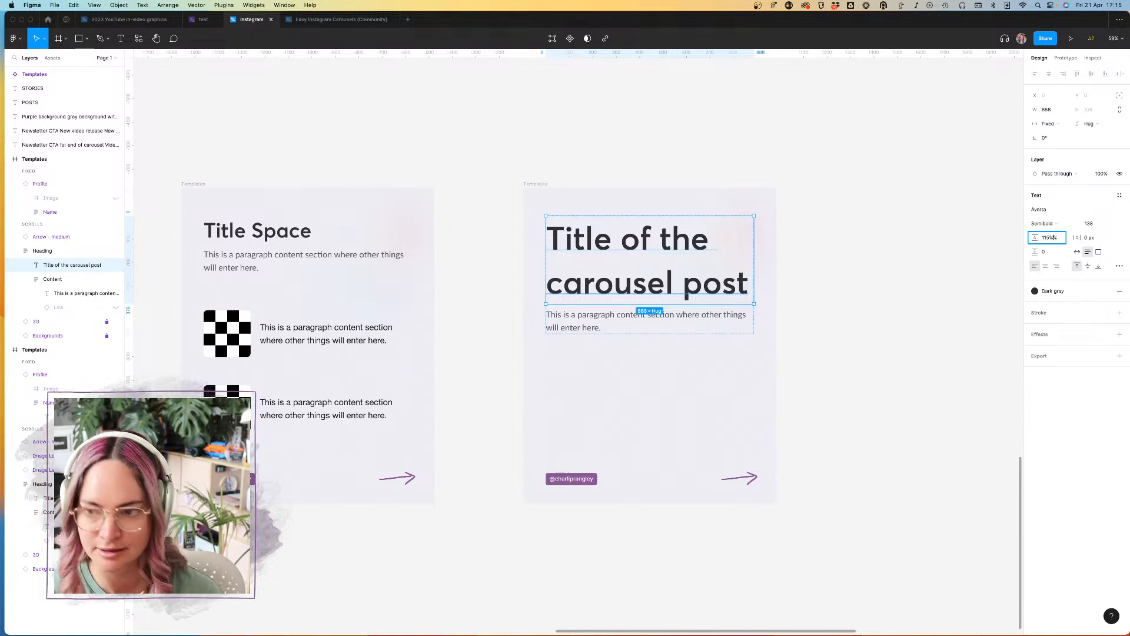
text(15)
key(Return)
Step: Set the carousel post title's line height to 100%
click(1045, 237)
text(100)
key(Return)
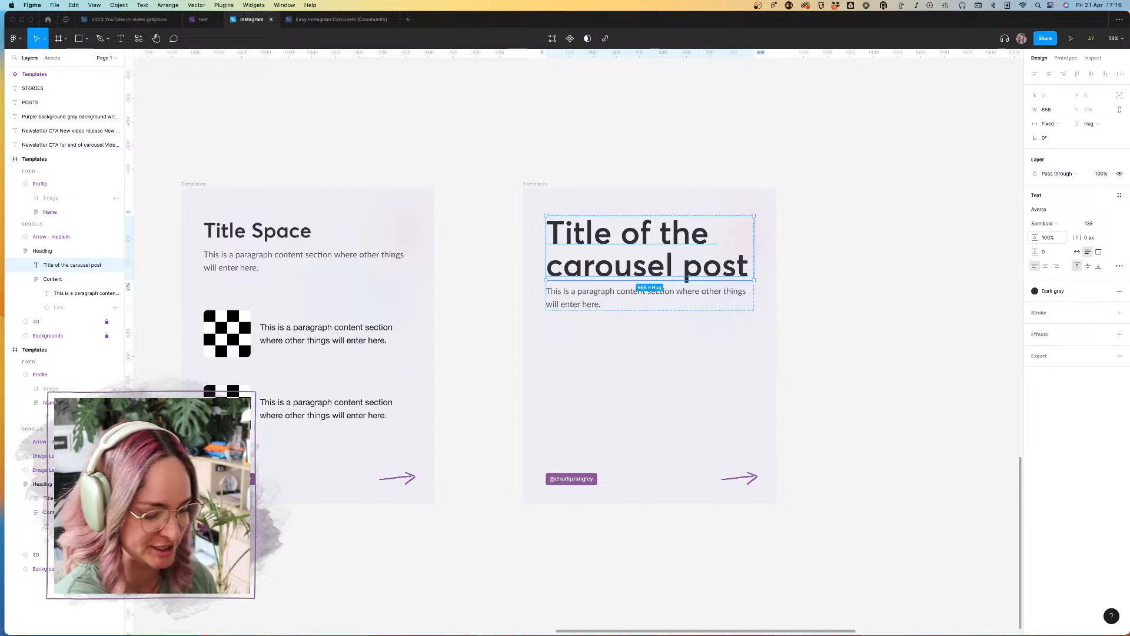
Step: Try an auto layout spacing of 32 between the title and paragraph in the title slide's heading block
click(854, 245)
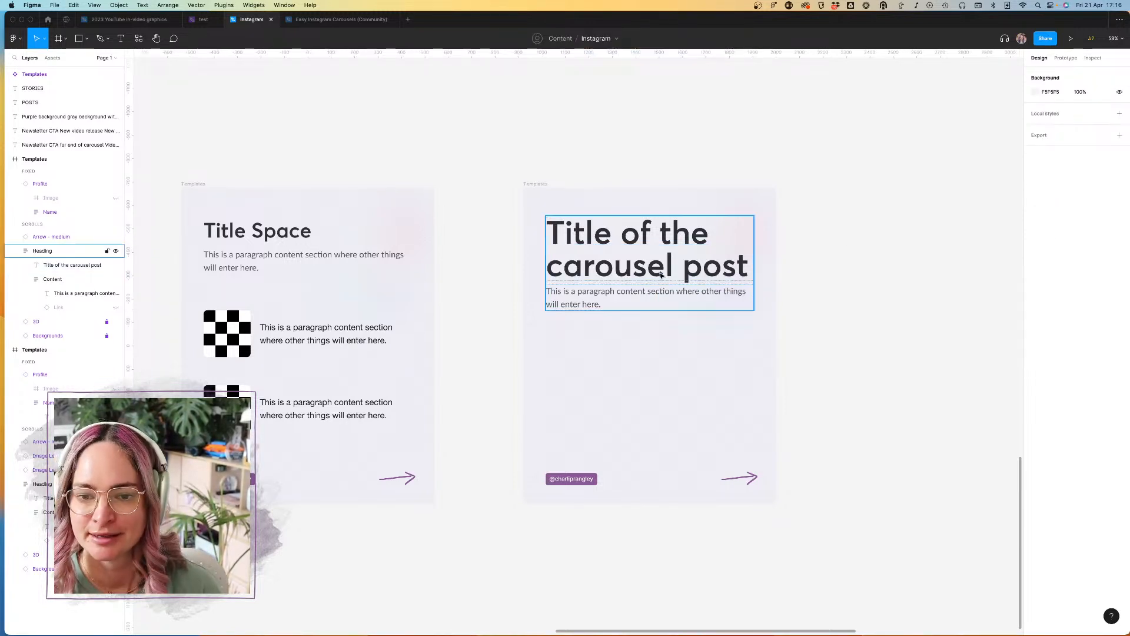
click(638, 292)
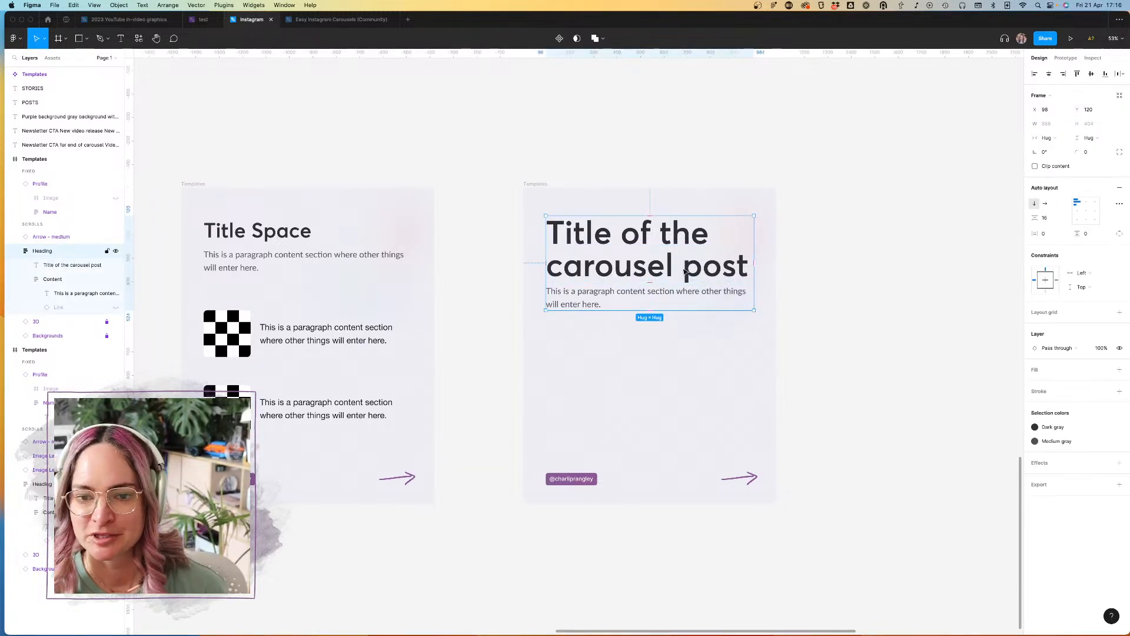
click(1053, 217)
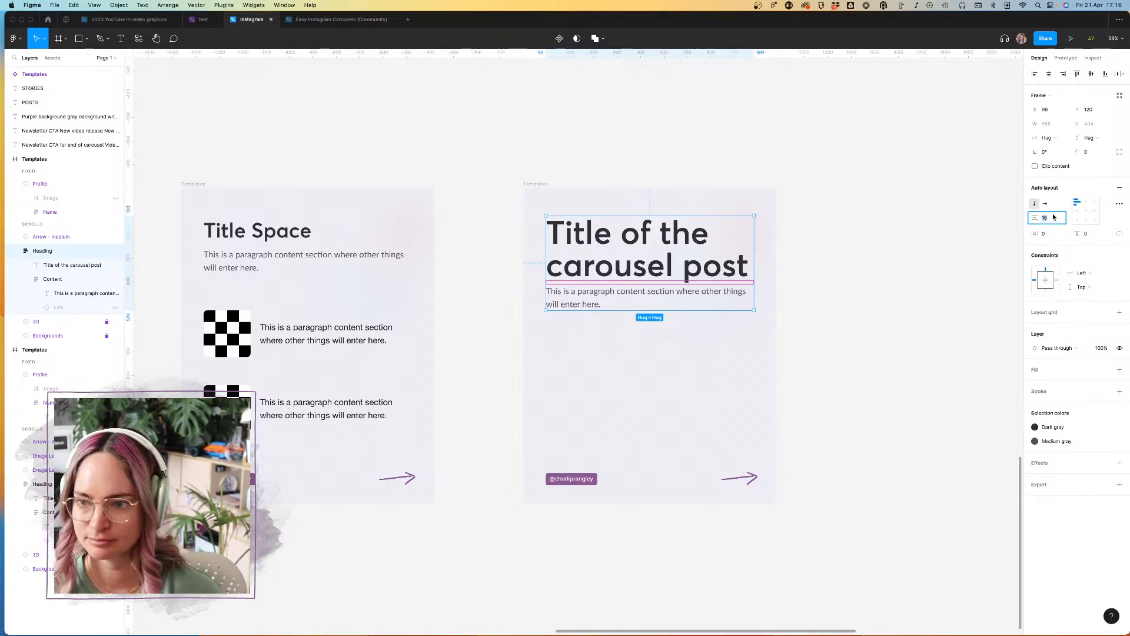
key(Return)
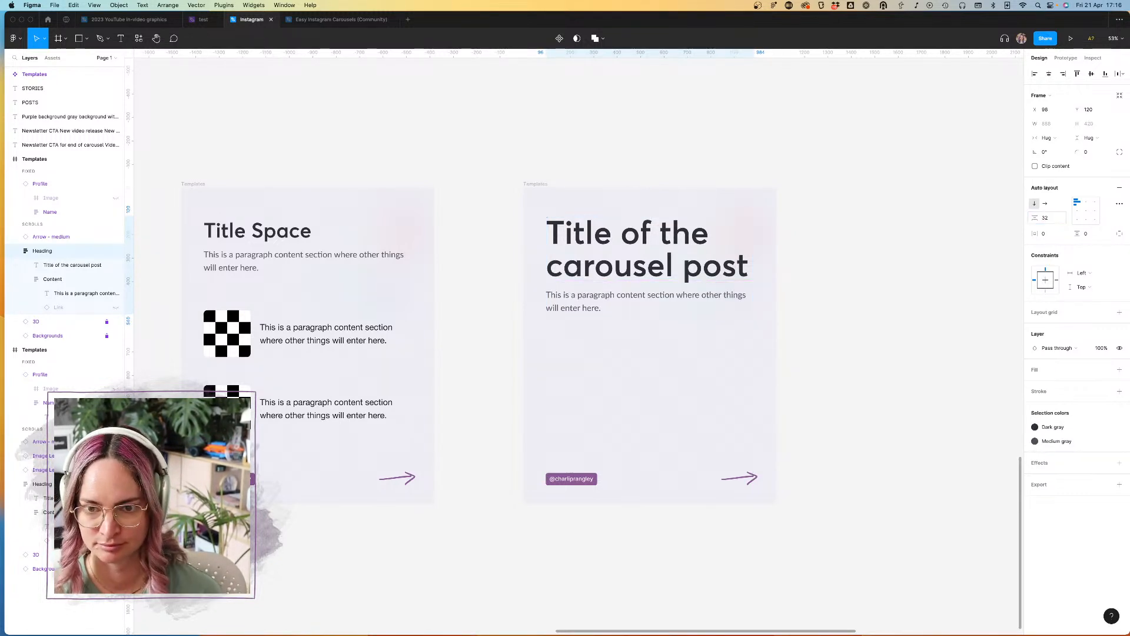
Step: Set the auto layout spacing between the heading block's title and paragraph to 40
click(1045, 220)
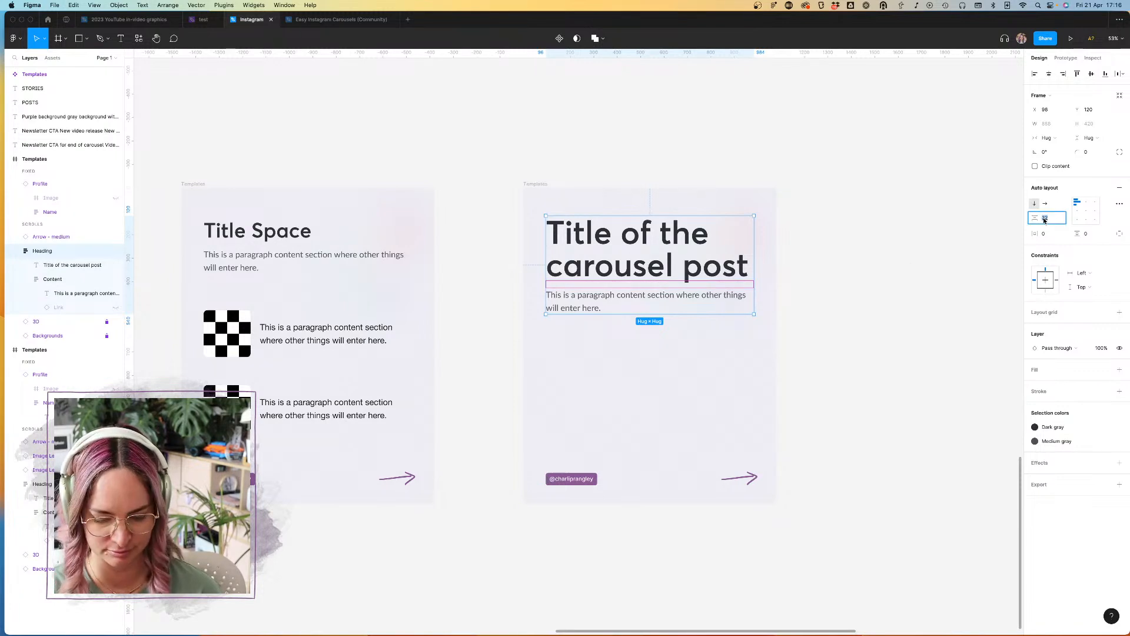
text(40)
key(Return)
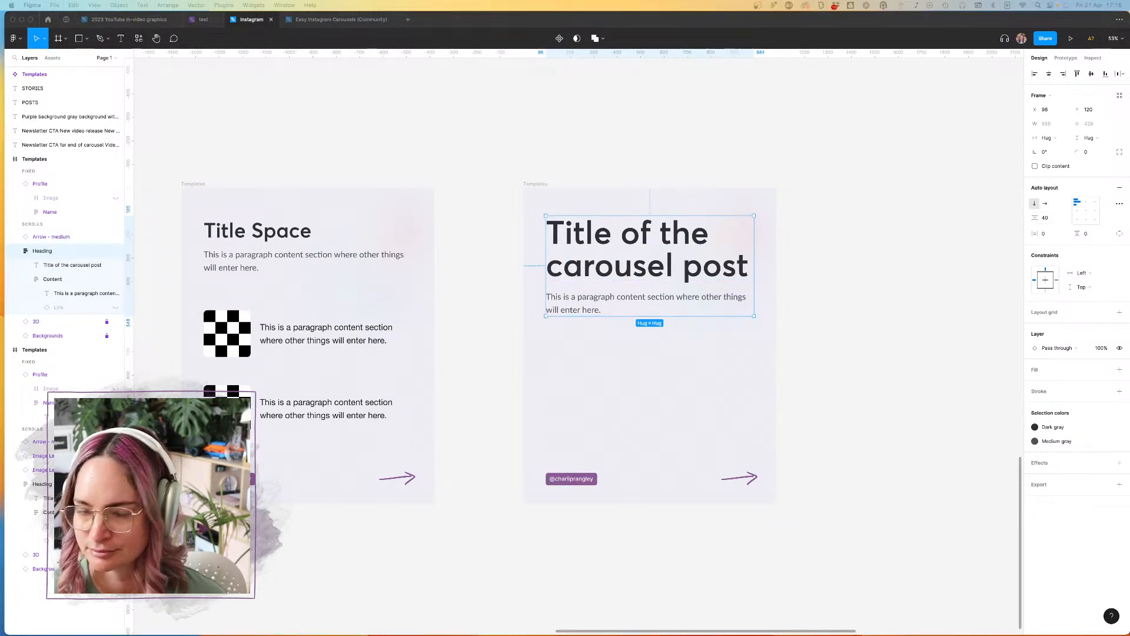
Step: Move the heading block down toward the middle of the title slide, to about Y 391
click(789, 255)
click(635, 272)
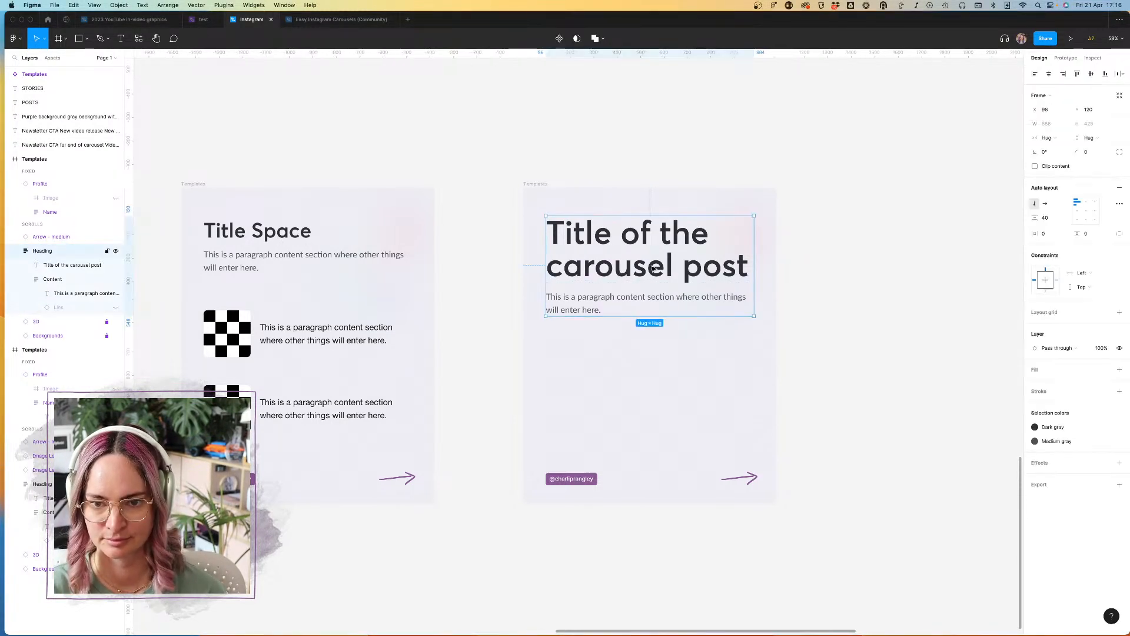
drag(635, 272, 636, 333)
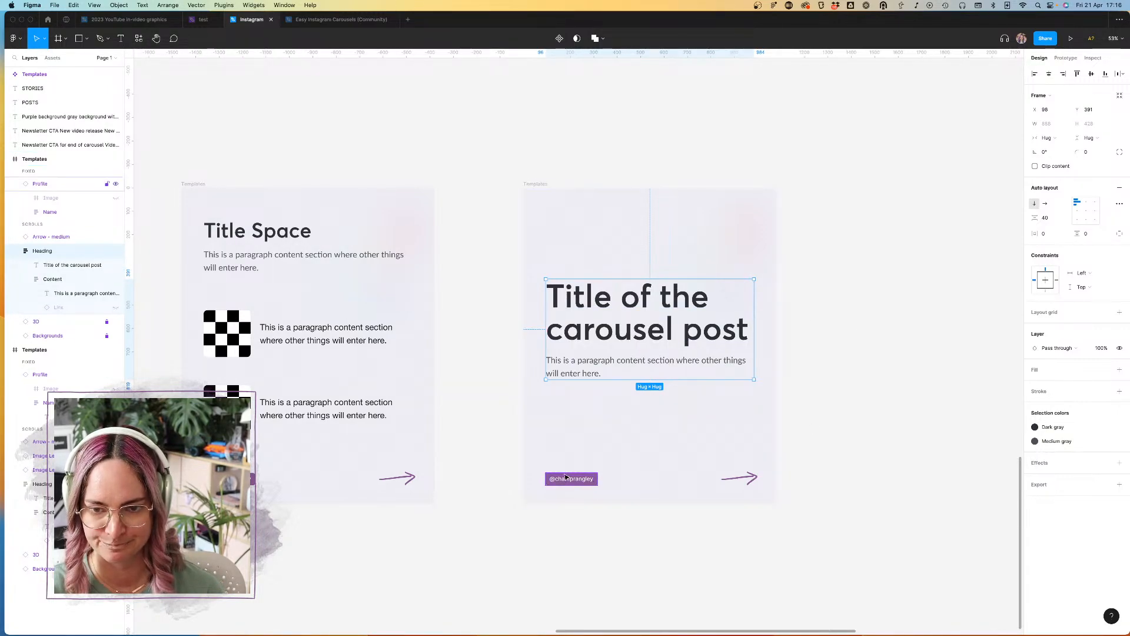
Step: Examine the sample template rows for title slide layouts and compare them with the new title slide
scroll(656, 475, down, 5)
scroll(566, 477, up, 5)
scroll(565, 477, left, 5)
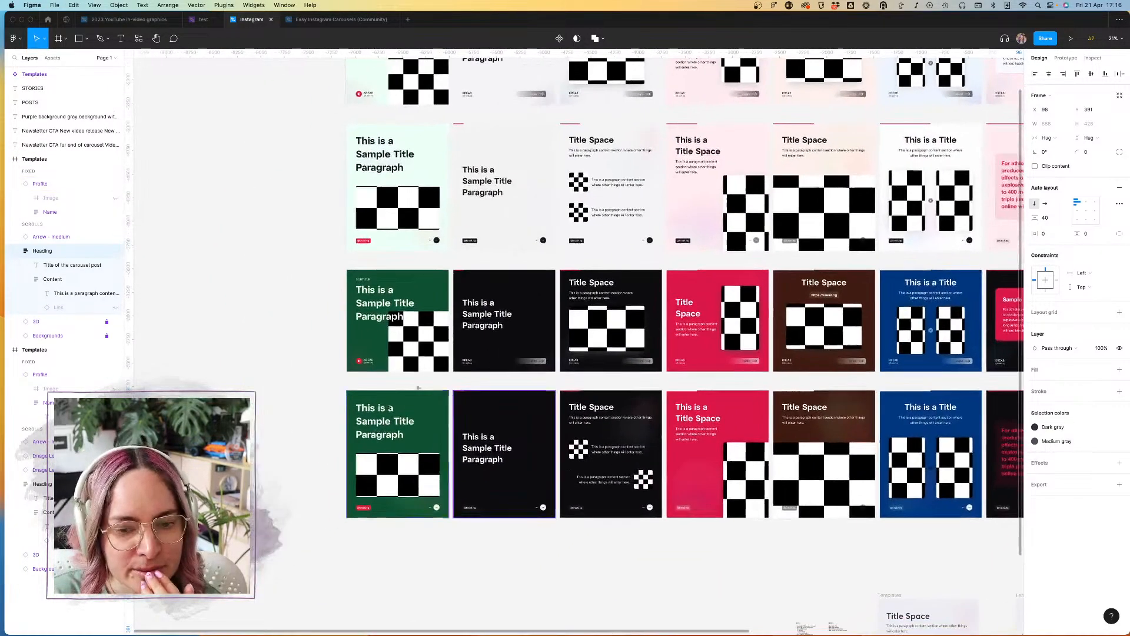
scroll(468, 434, down, 5)
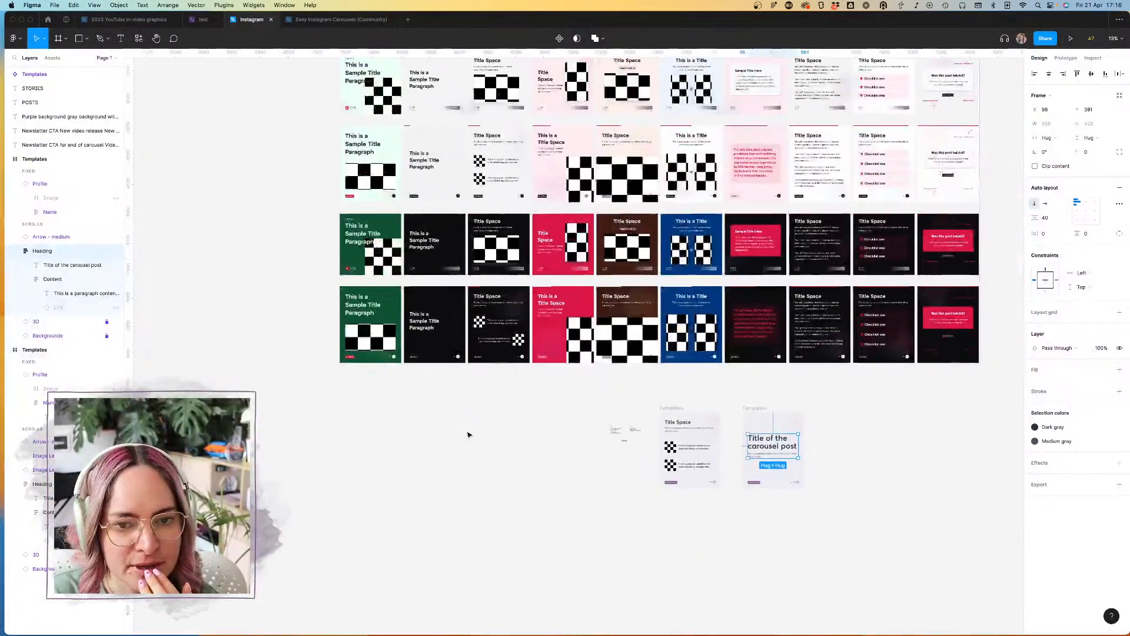
scroll(468, 435, down, 2)
scroll(468, 435, right, 3)
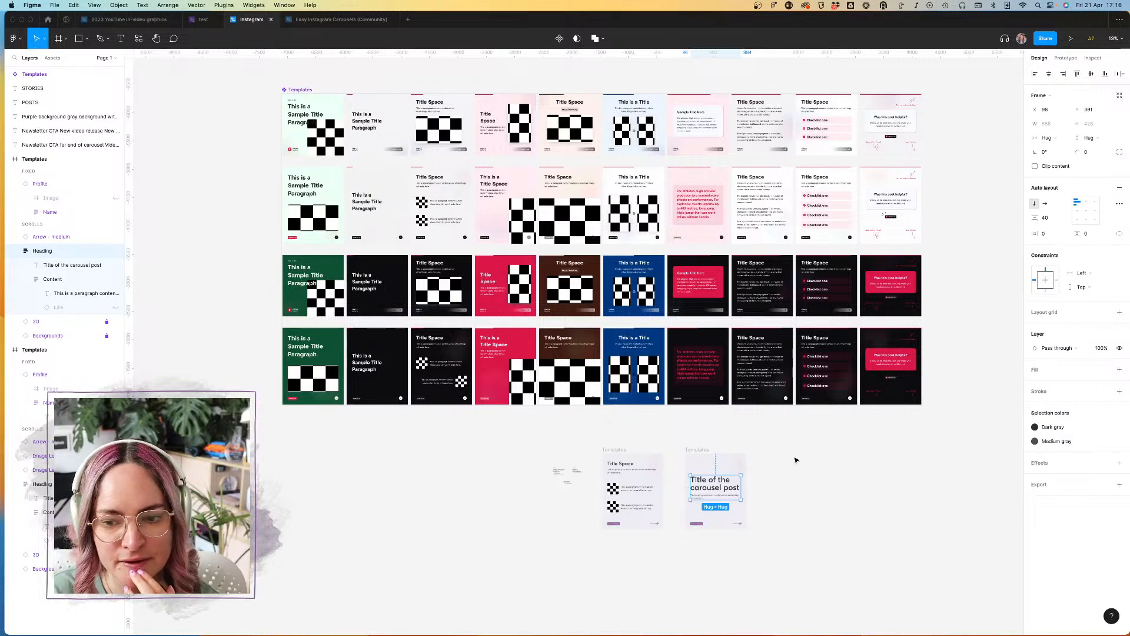
scroll(796, 459, up, 5)
scroll(796, 460, down, 4)
scroll(796, 460, left, 2)
scroll(796, 460, up, 1)
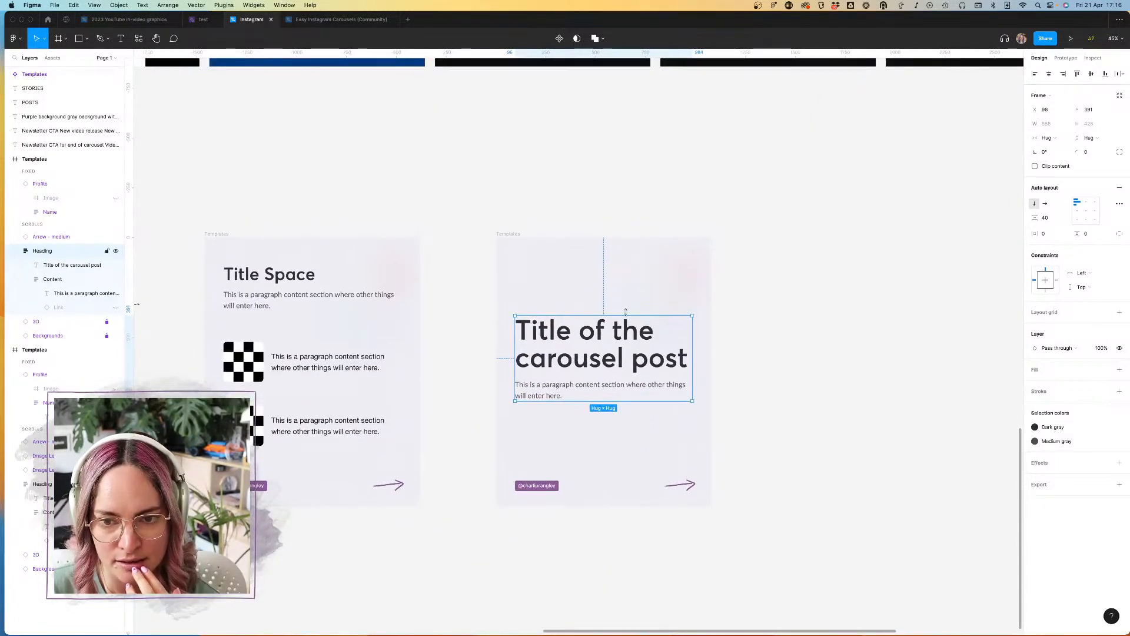
Step: Stretch the heading block's upper edge toward the top of the title slide, making the block about 726 high
double_click(609, 337)
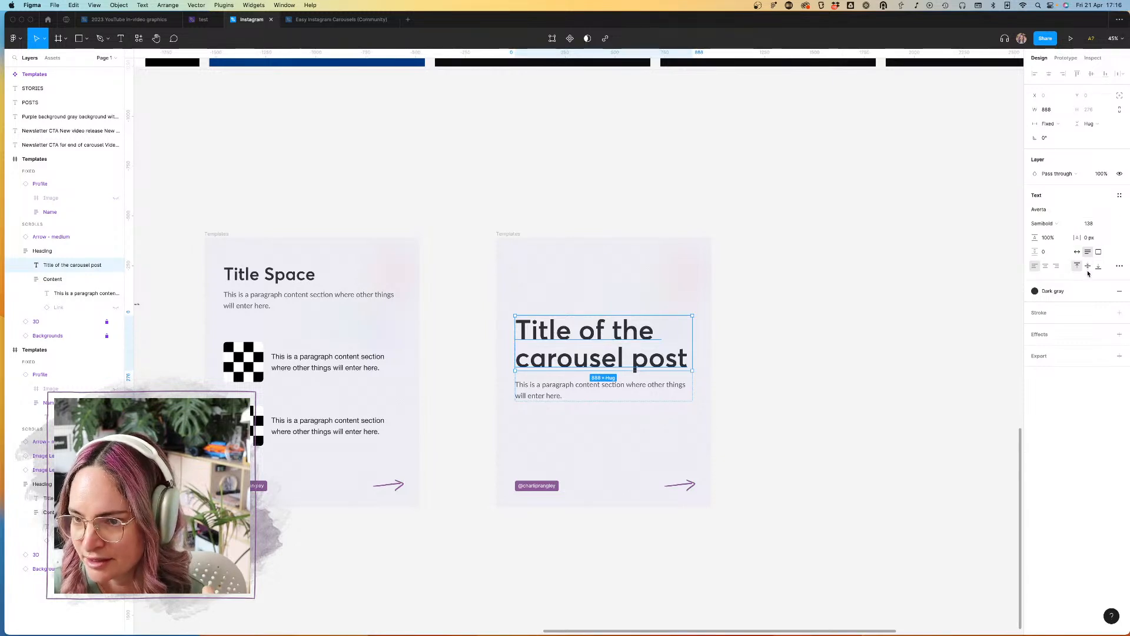
click(612, 387)
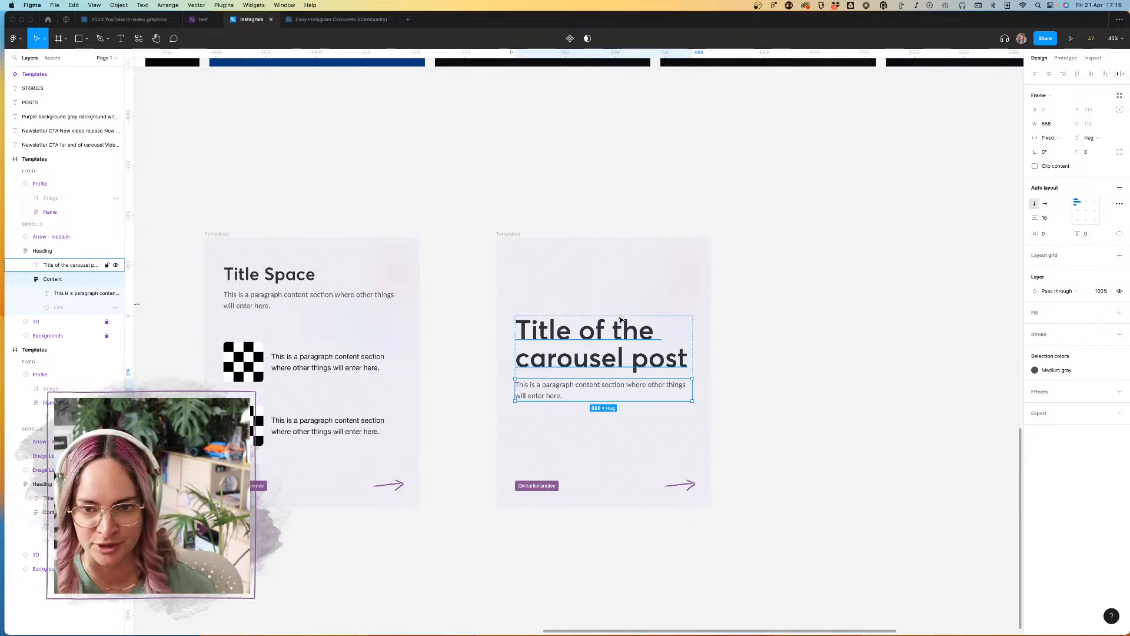
click(770, 328)
click(613, 331)
drag(613, 316, 614, 254)
Step: Add a horizontal guide near the title slide's upper edge and move the heading block below it to about Y 195
click(504, 234)
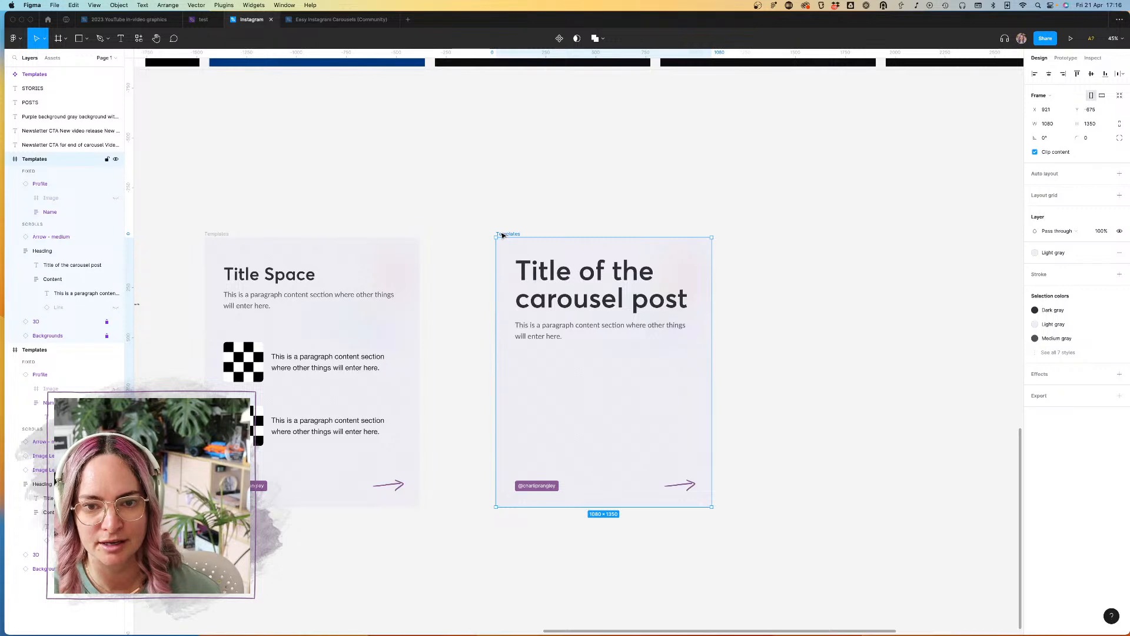
mouse_move(274, 53)
mouse_down()
mouse_move(297, 267)
mouse_move(558, 258)
mouse_up()
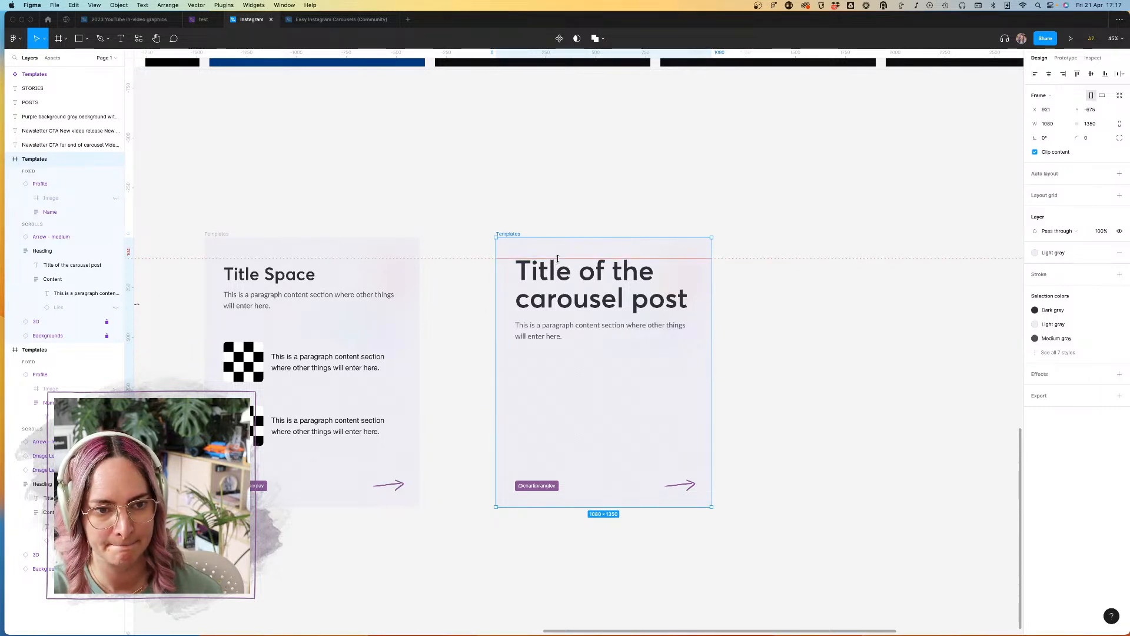
drag(579, 301, 602, 321)
key(super+z)
click(601, 301)
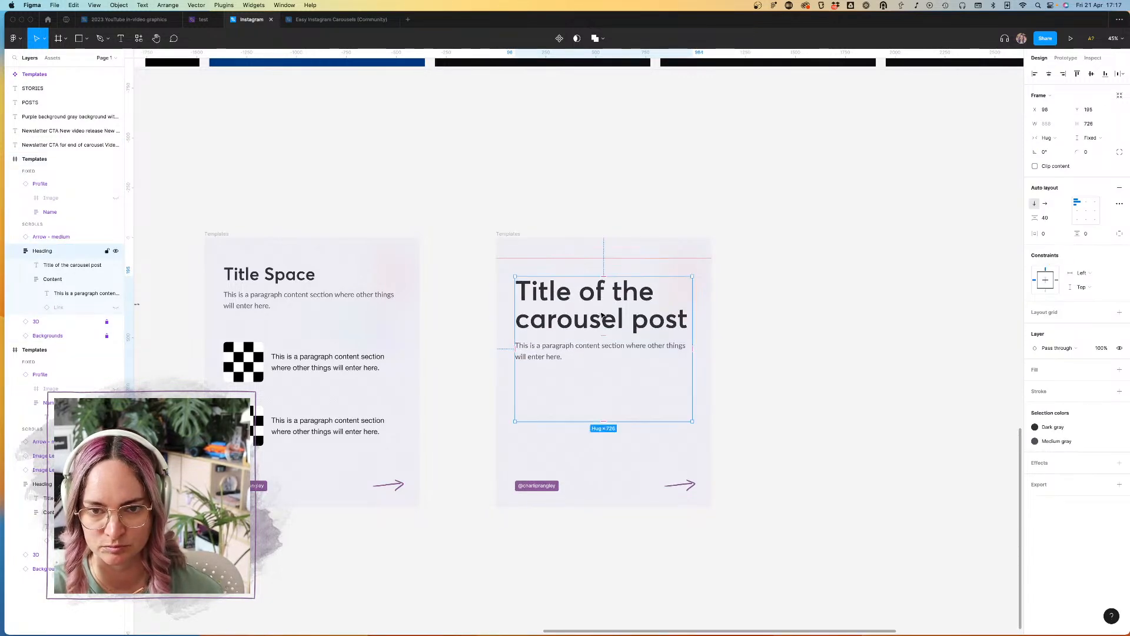
Step: Change the pattern variant of the title slide's Backgrounds layer to Dots
scroll(601, 301, up, 3)
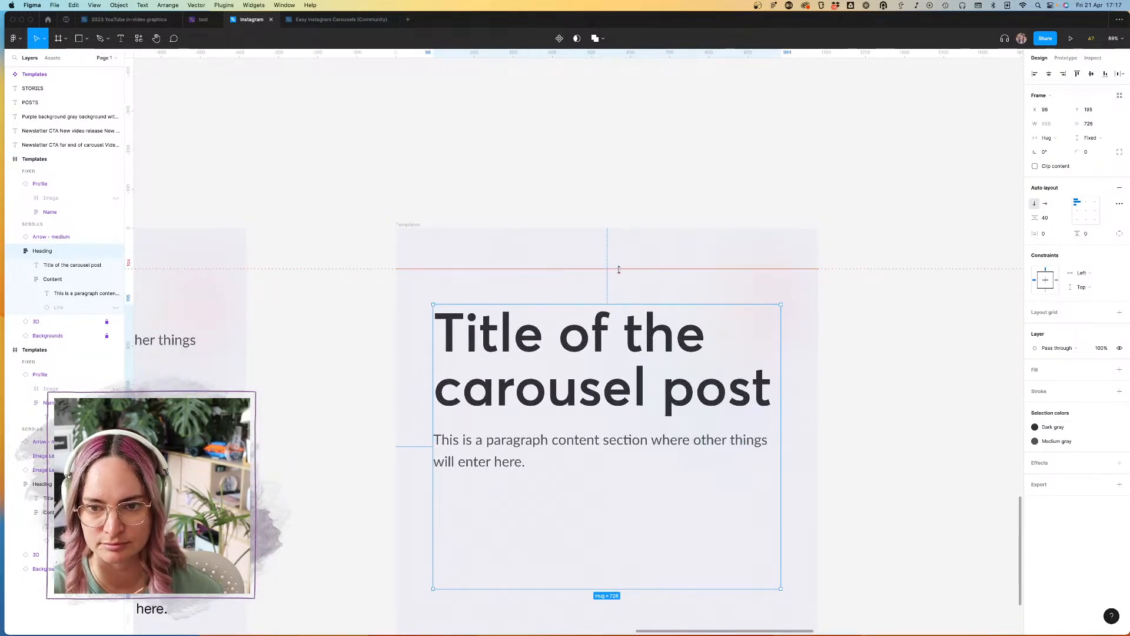
scroll(543, 250, up, 5)
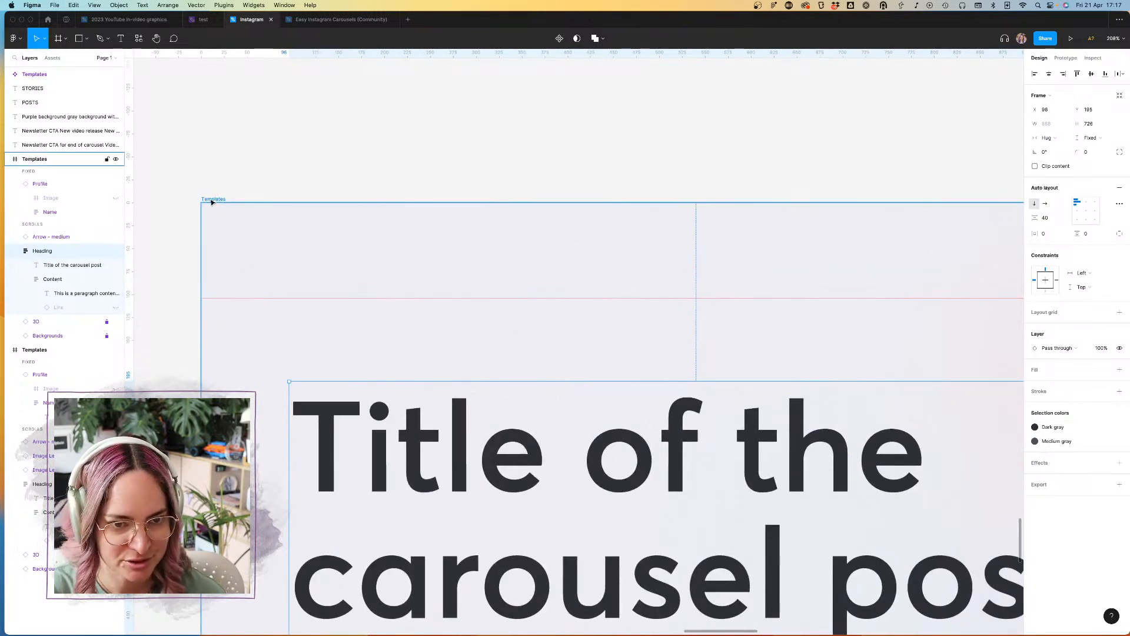
scroll(394, 230, down, 5)
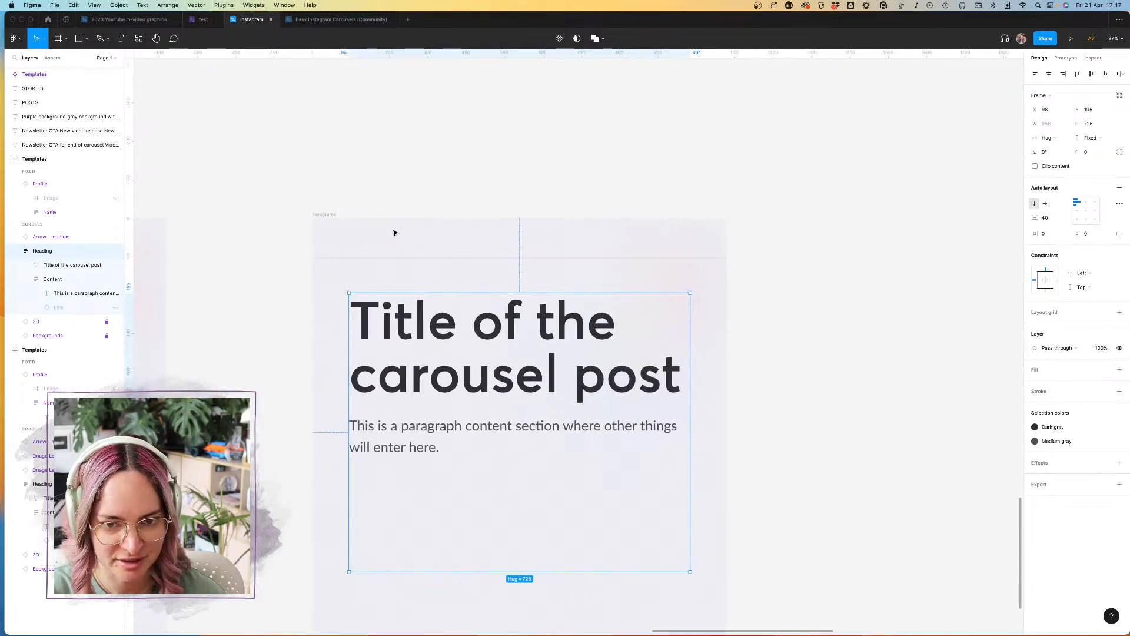
scroll(394, 233, up, 7)
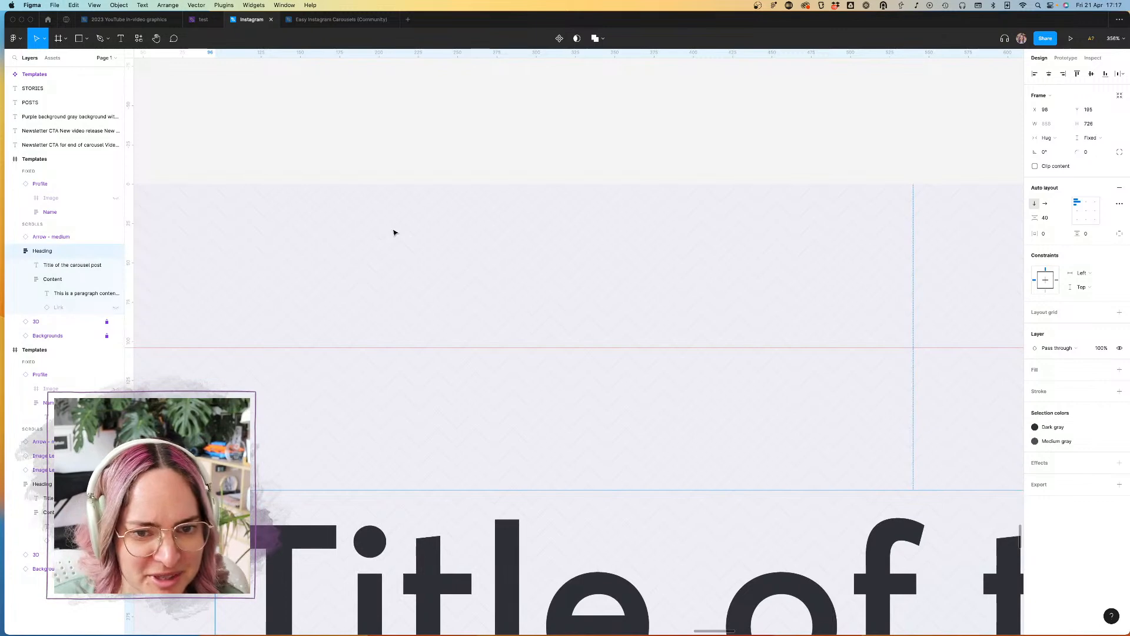
scroll(394, 233, down, 6)
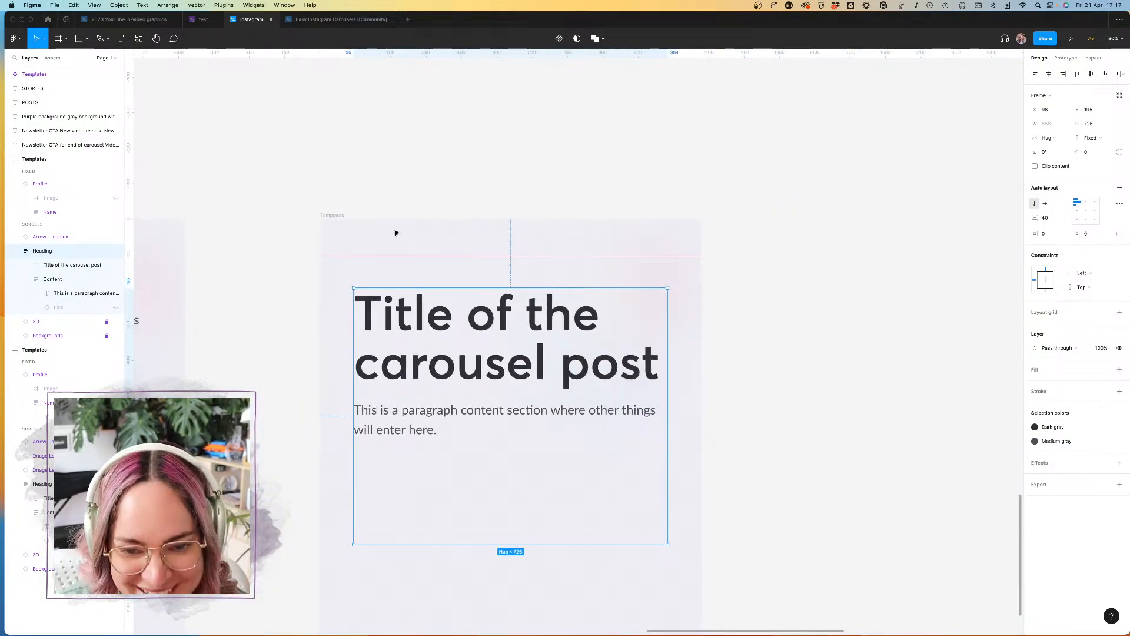
scroll(395, 233, down, 3)
click(397, 217)
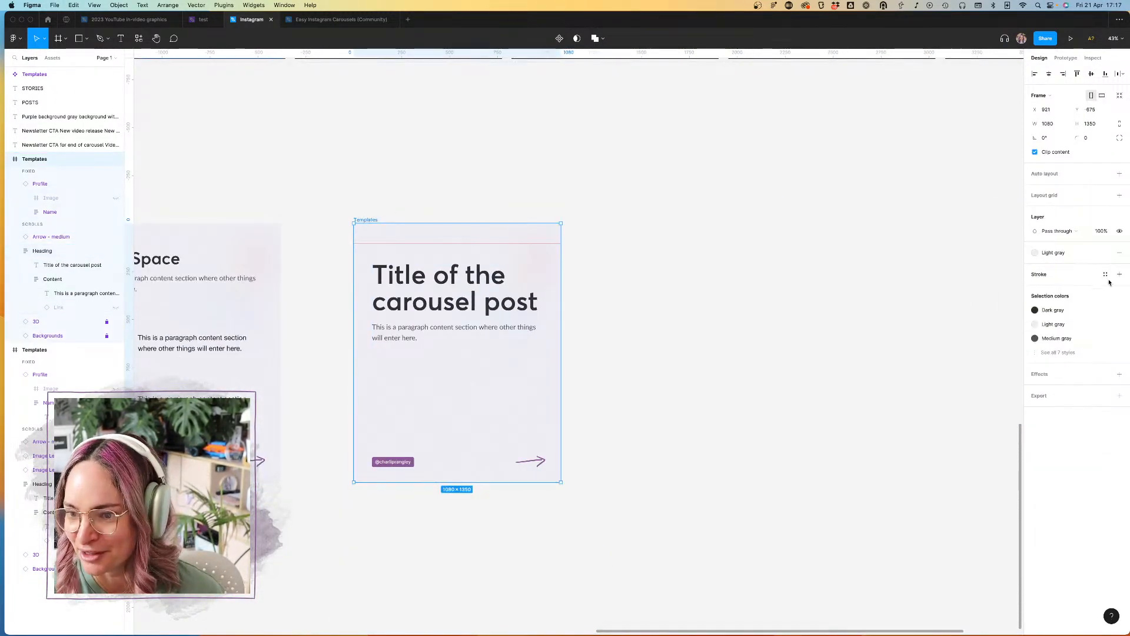
click(77, 336)
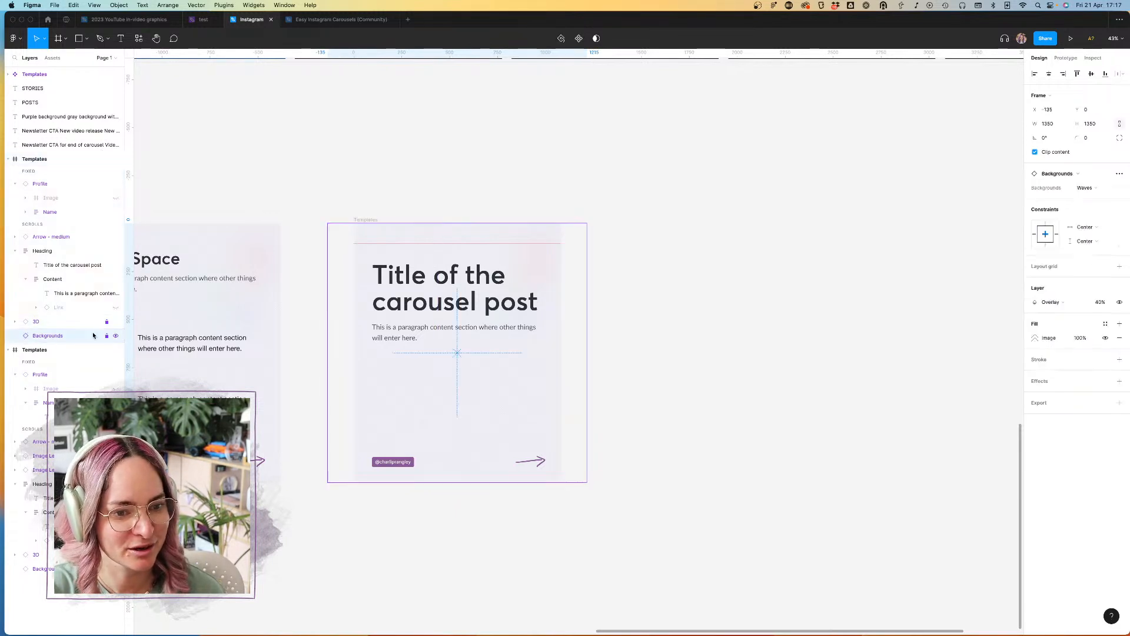
click(1114, 189)
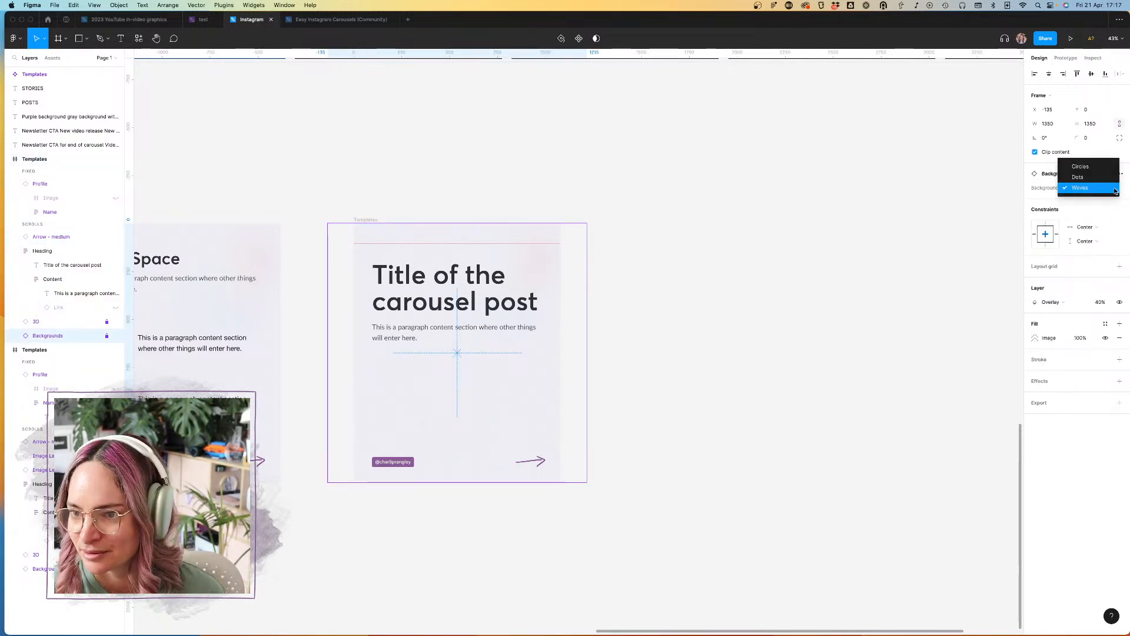
click(1089, 178)
Step: Try the Circles variant on the title slide's Backgrounds layer and return it to Dots
scroll(482, 285, up, 5)
scroll(482, 285, left, 3)
click(1103, 186)
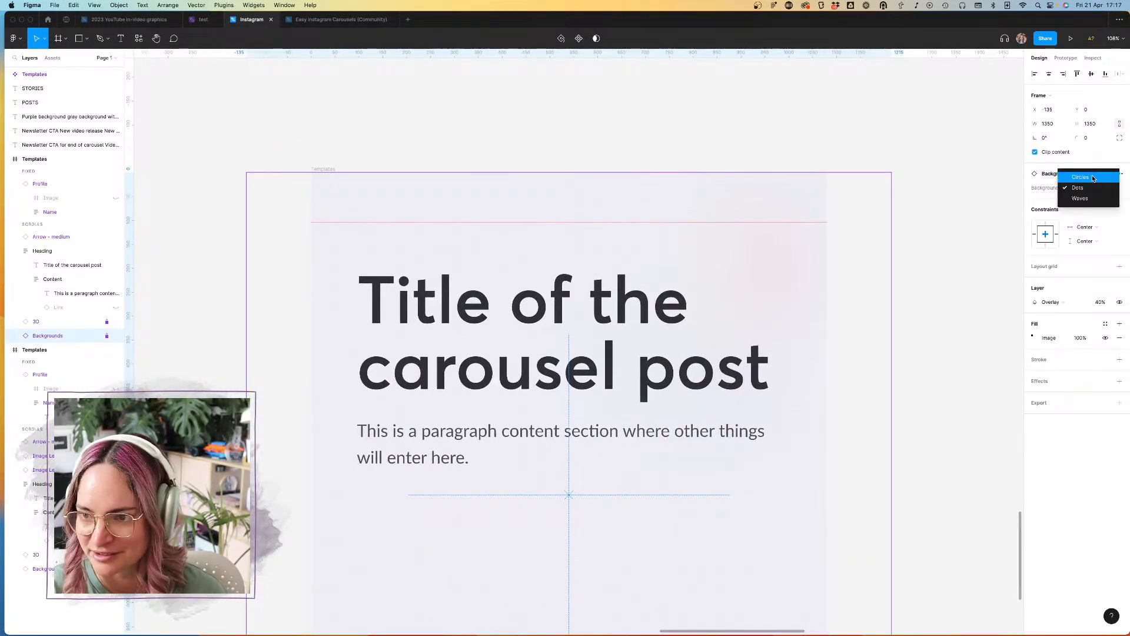
click(1086, 175)
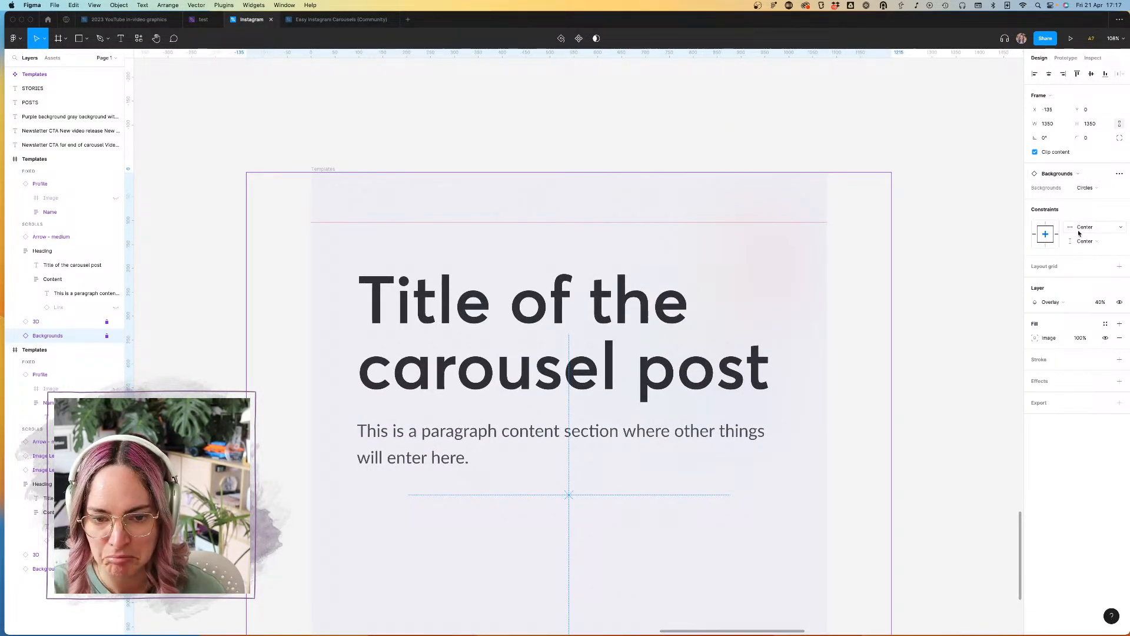
click(1096, 188)
click(1093, 203)
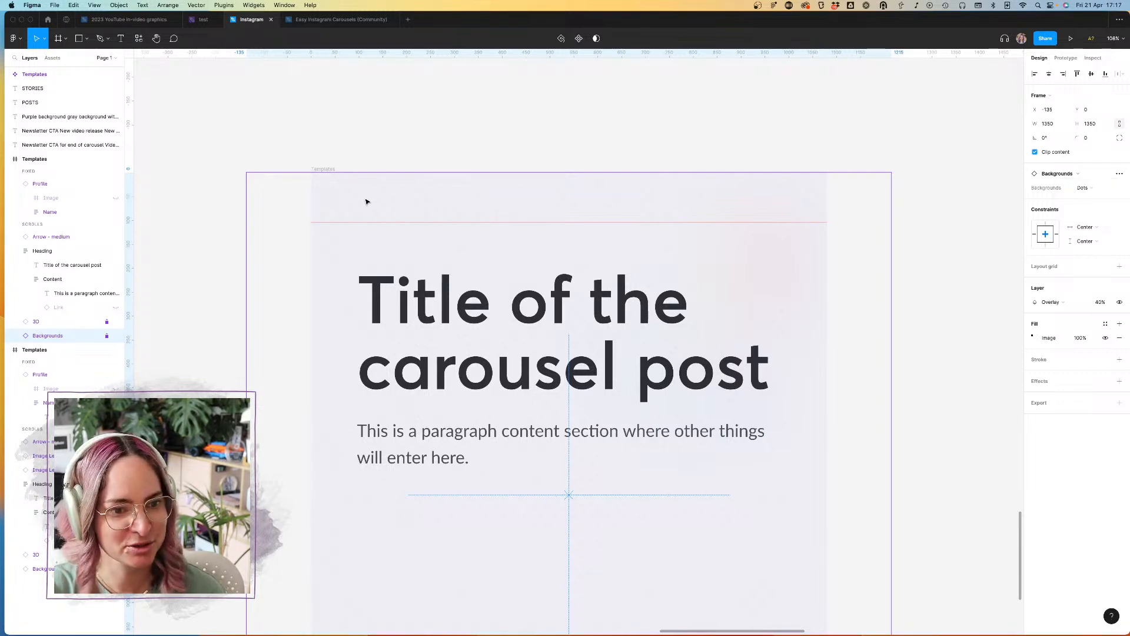
Step: Try the Bright #02, Bright #03 and Neon #02 textures on the title slide's 3D layer
scroll(441, 219, down, 5)
scroll(440, 219, up, 3)
scroll(441, 219, down, 3)
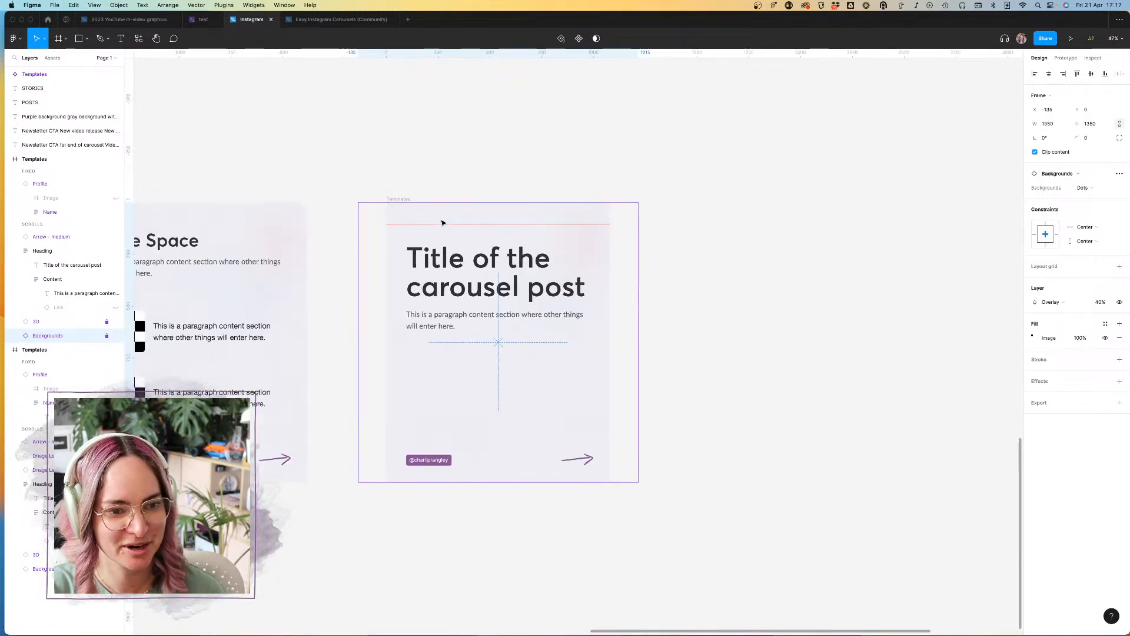
click(121, 321)
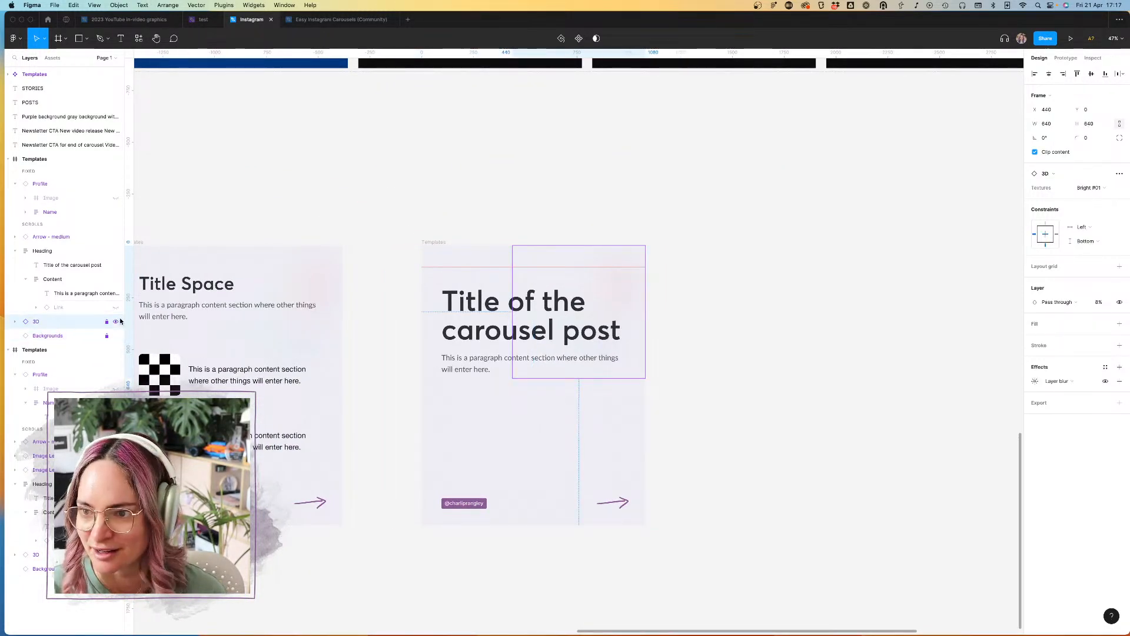
click(1095, 188)
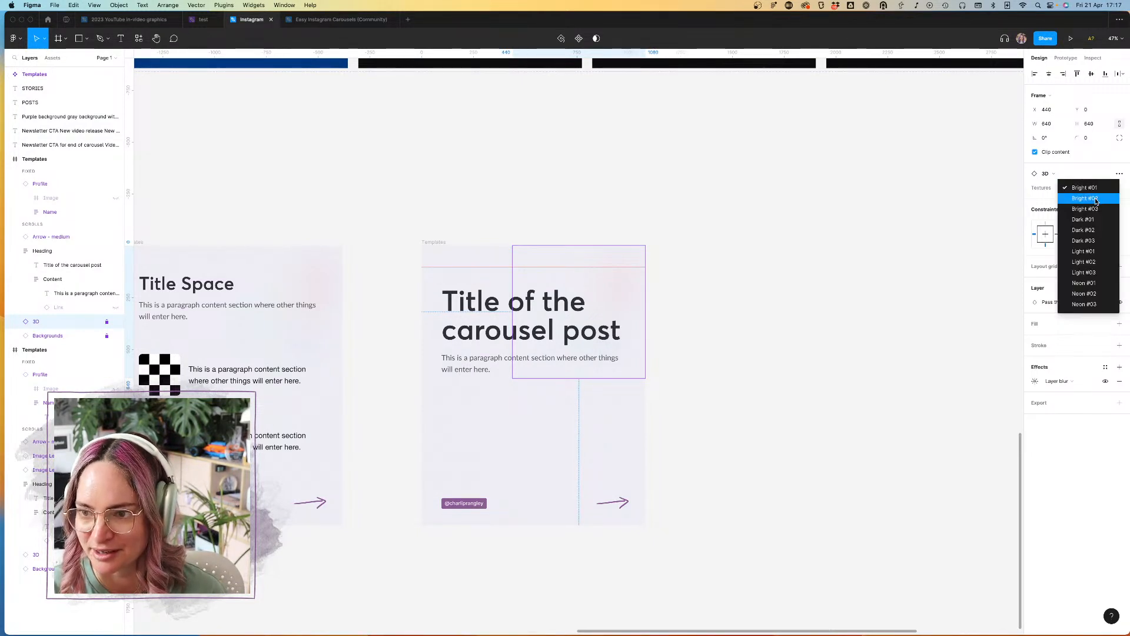
click(1096, 200)
click(1098, 188)
click(1102, 201)
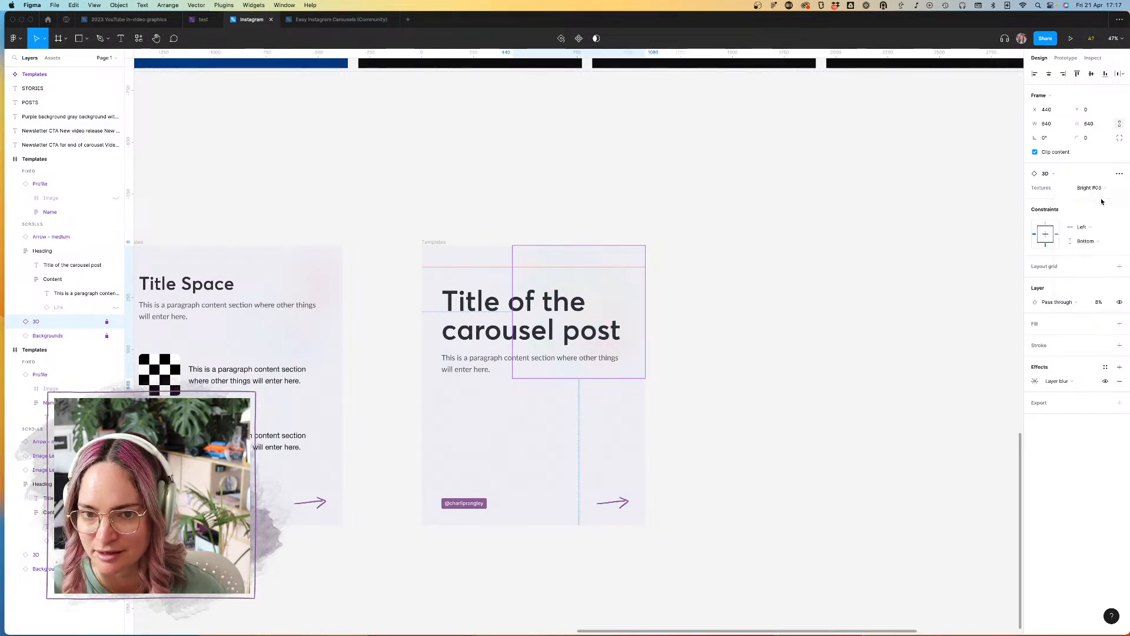
click(1092, 188)
click(1088, 274)
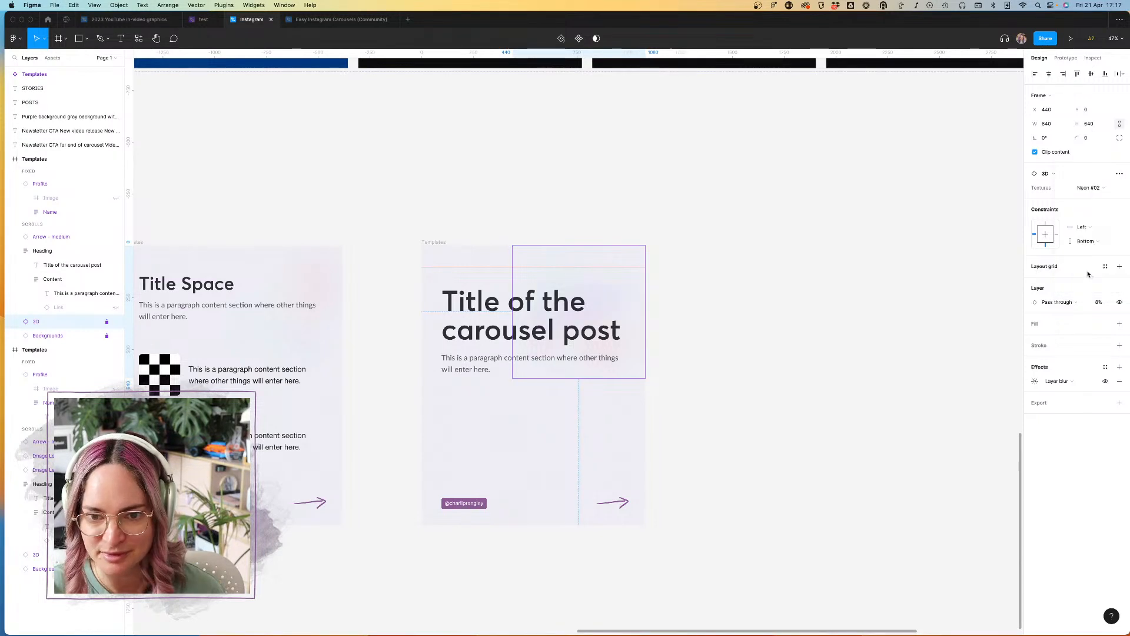
Step: Unlock the 3D layer of the title slide and delete it
click(107, 322)
right_click(83, 322)
click(71, 322)
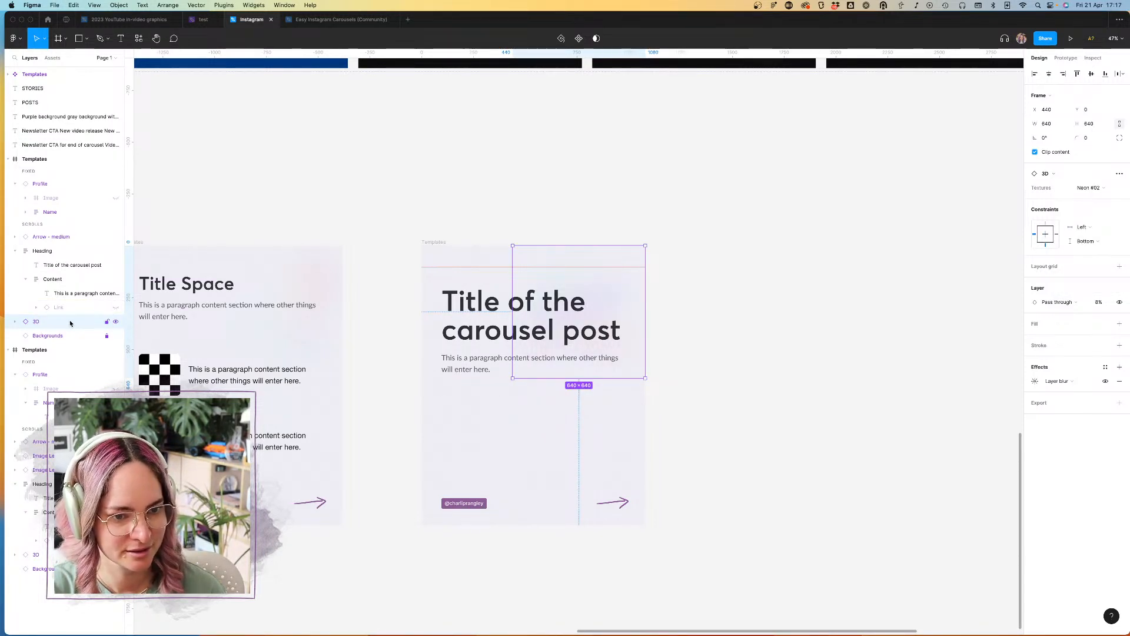
key(Delete)
scroll(614, 165, left, 3)
scroll(674, 214, up, 5)
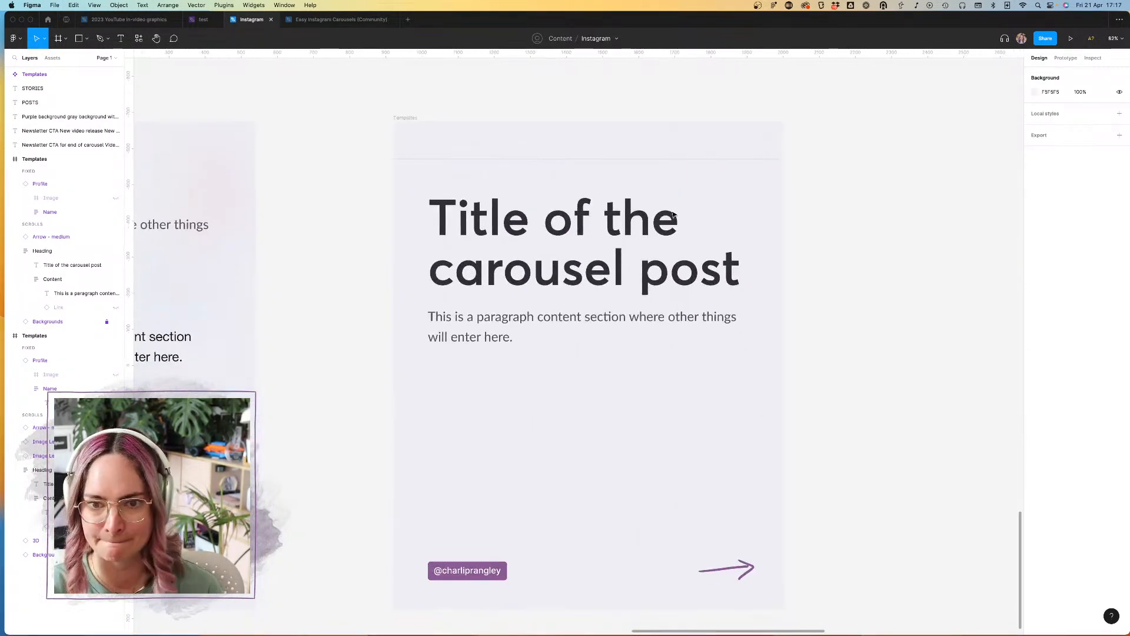
Step: Reposition the horizontal guide near the title slide's top edge, about 100 px below it
scroll(445, 123, down, 3)
scroll(446, 123, down, 2)
click(545, 212)
drag(567, 171, 567, 146)
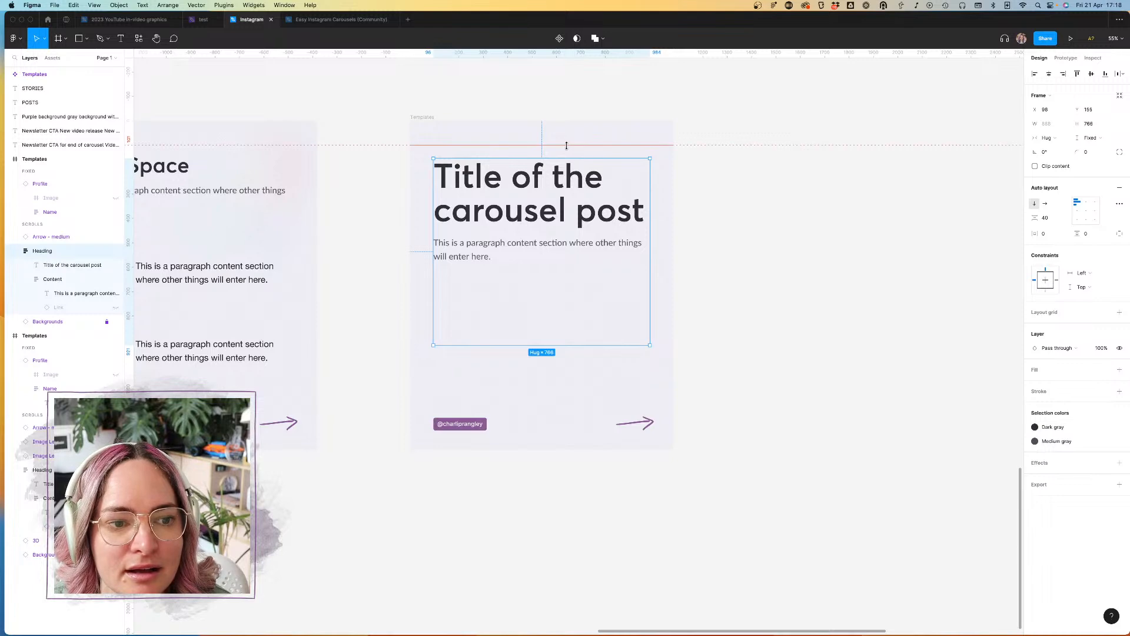
scroll(517, 141, up, 5)
scroll(518, 141, up, 5)
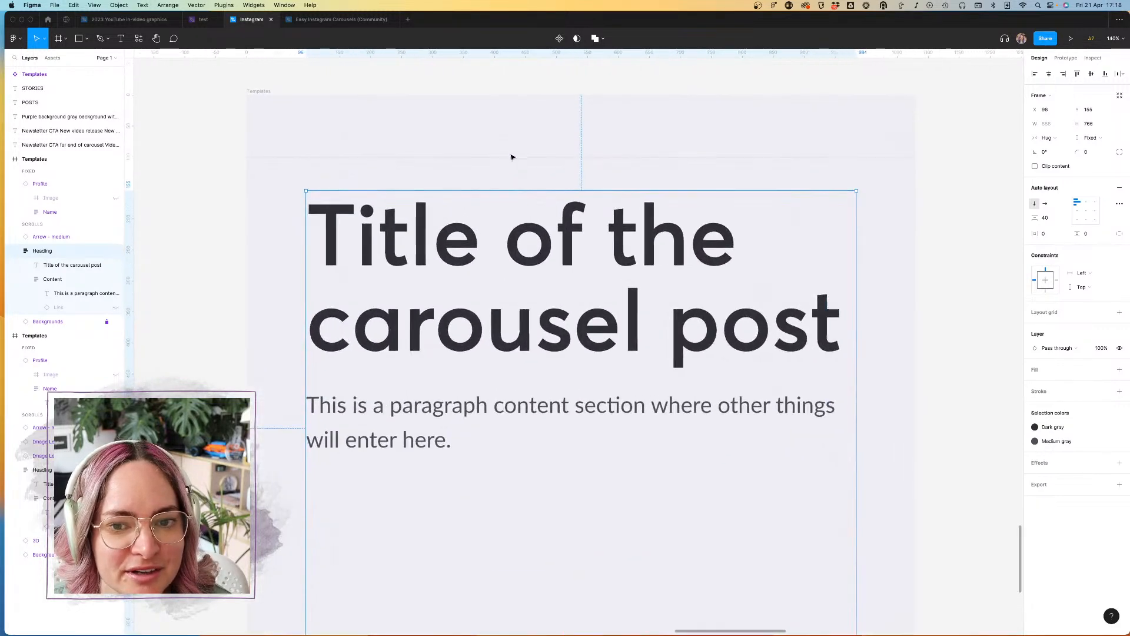
drag(509, 153, 563, 156)
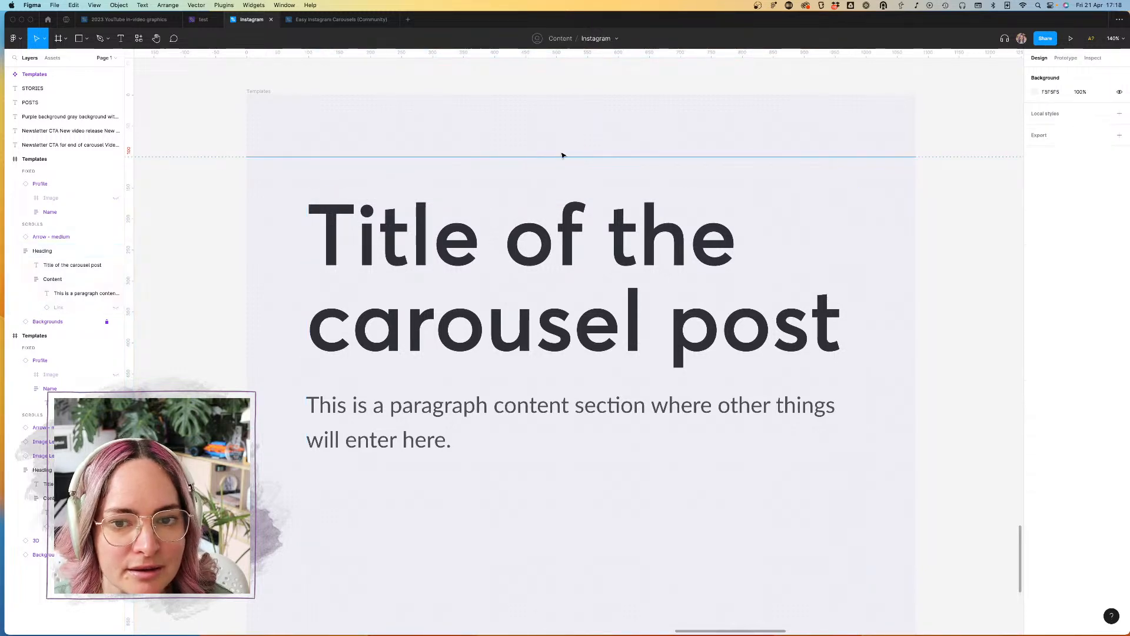
Step: Add a second horizontal guide about 80 px above the title slide's bottom edge
scroll(563, 157, down, 8)
drag(544, 54, 532, 491)
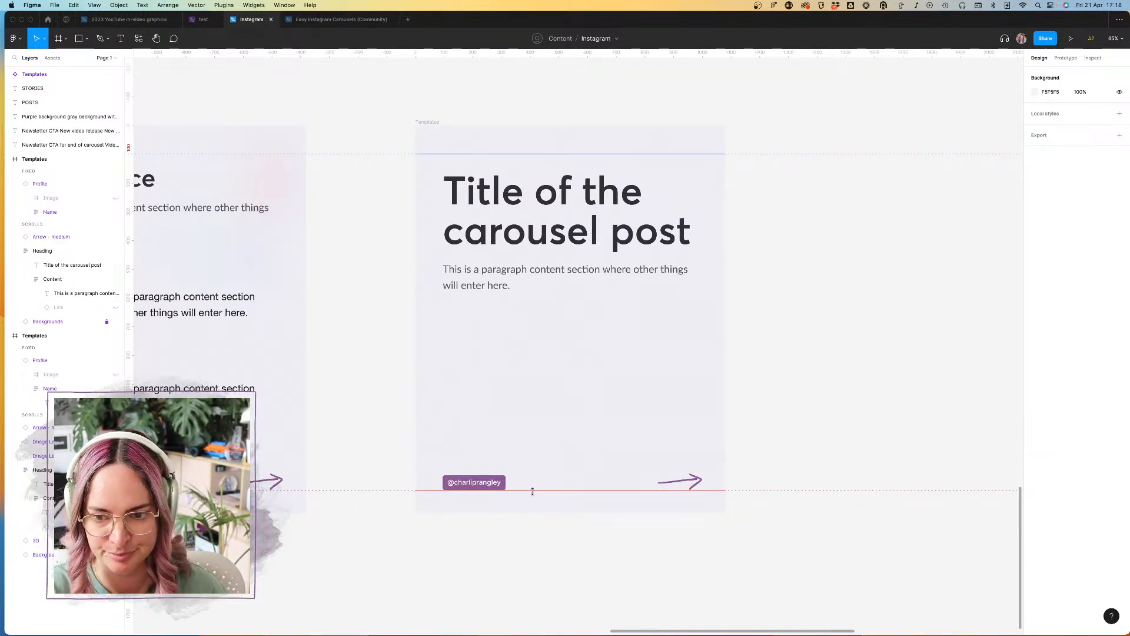
drag(532, 491, 532, 491)
Step: Draw a 103 × 80 px spacer rectangle fitting exactly between the lower guide and the title slide's bottom edge
click(82, 39)
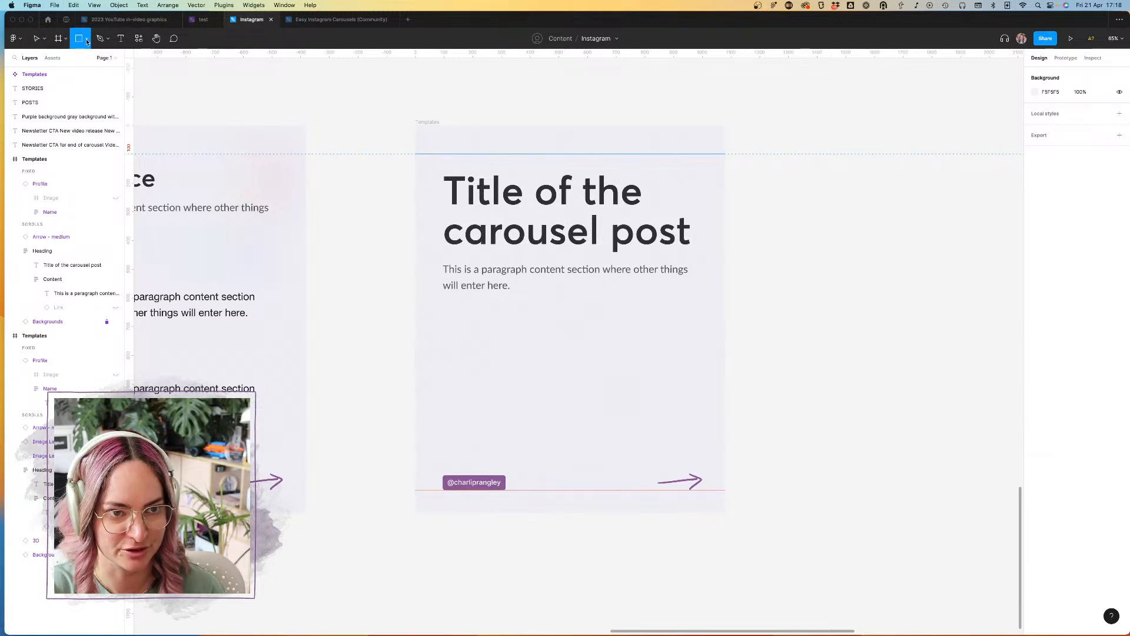
drag(519, 488, 549, 513)
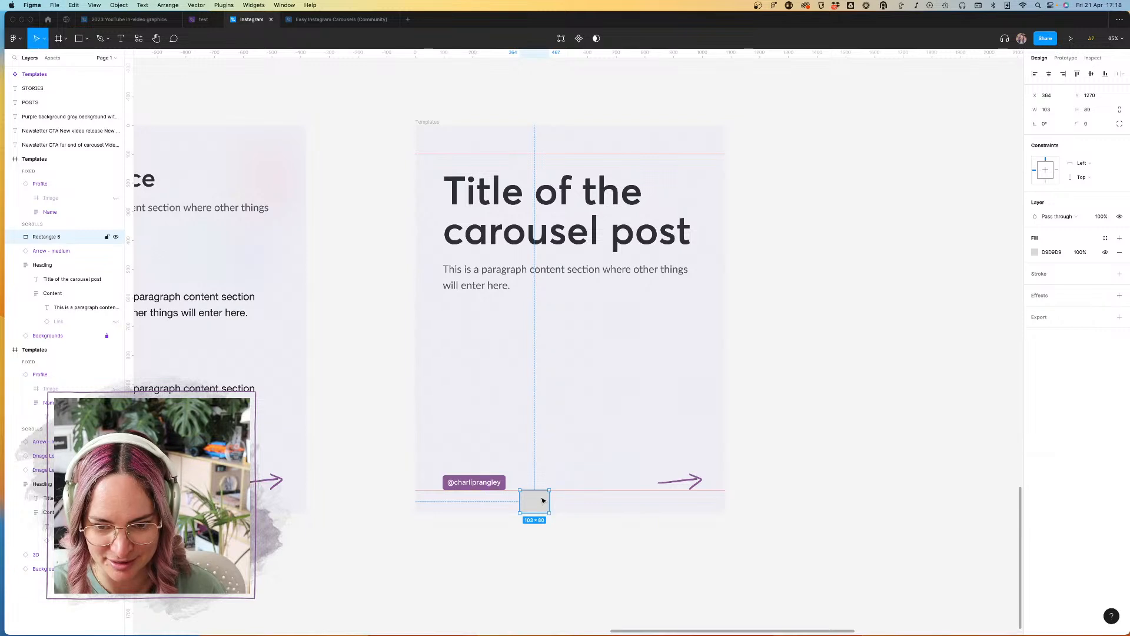
scroll(543, 500, up, 5)
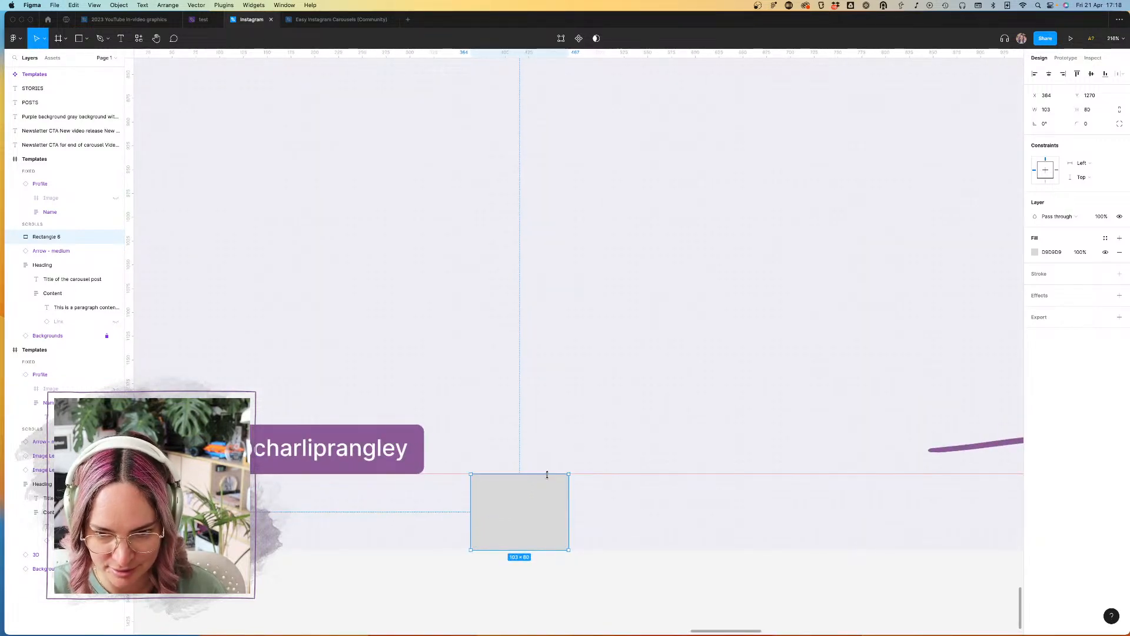
drag(552, 549, 548, 549)
scroll(548, 549, up, 5)
drag(574, 532, 575, 535)
click(592, 570)
scroll(592, 570, down, 5)
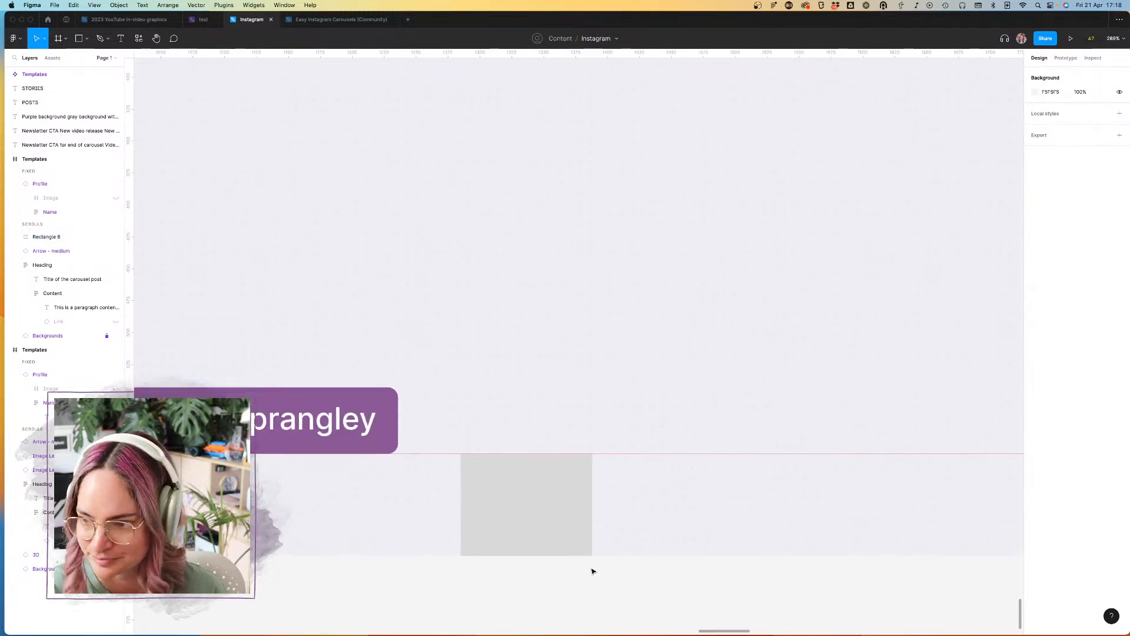
click(580, 524)
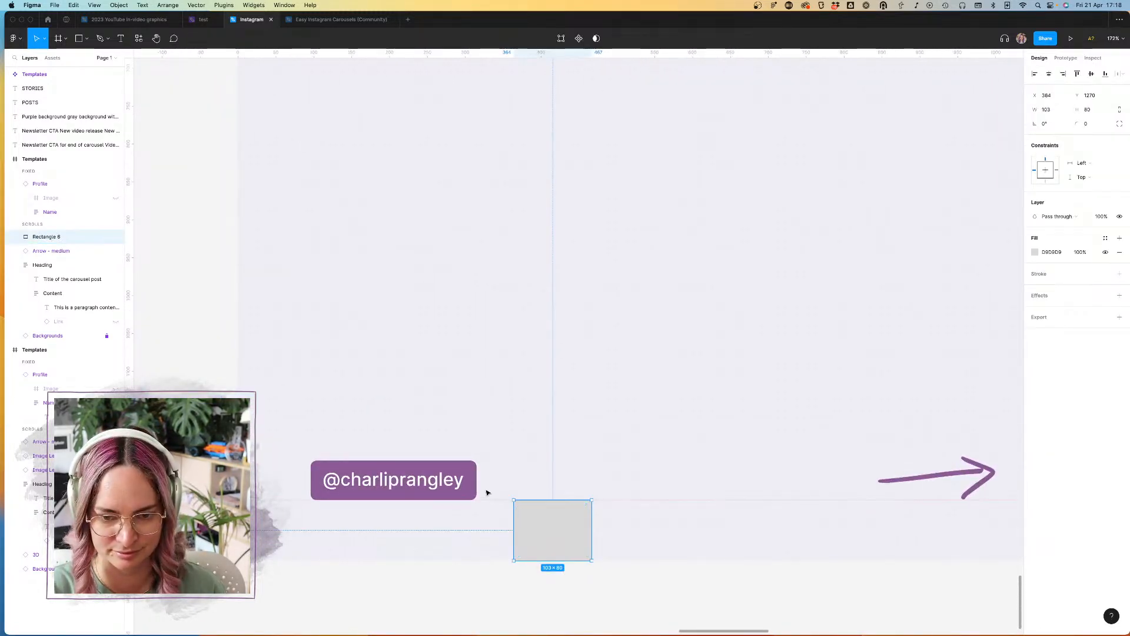
Step: Move the spacer rectangle to the title slide's top edge and align the upper guide with its lower side at 80 px
key(alt)
drag(562, 501, 623, 157)
scroll(561, 502, down, 5)
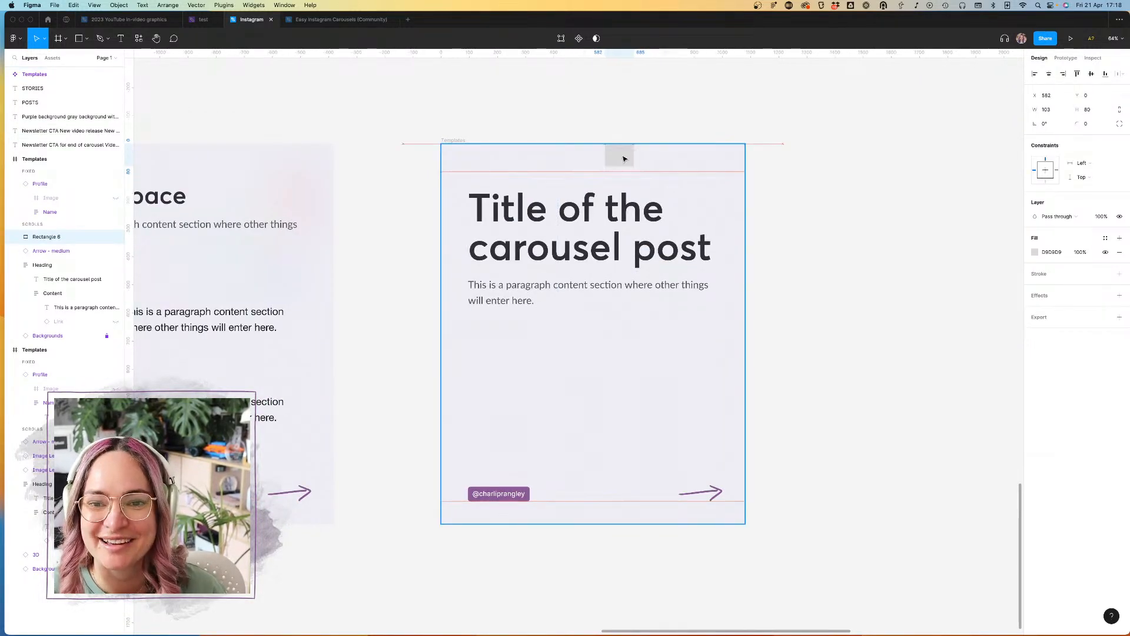
scroll(623, 157, up, 5)
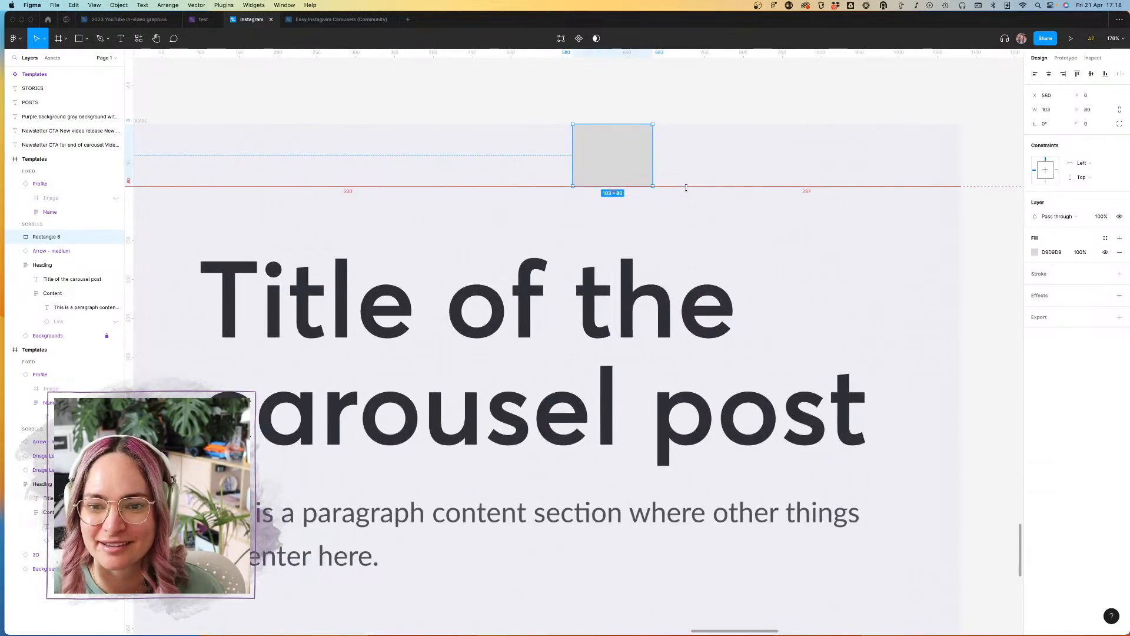
scroll(669, 149, down, 5)
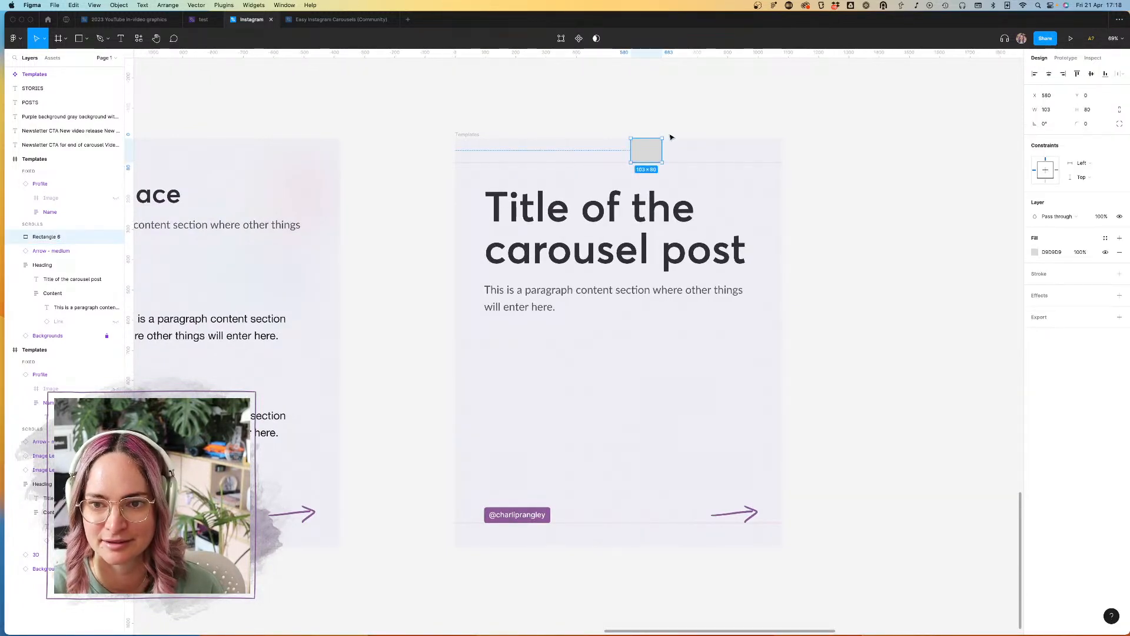
Step: Rotate the spacer 90°, use it to place vertical guides 80 px inside both side edges of the title slide, and delete it
drag(669, 138, 618, 111)
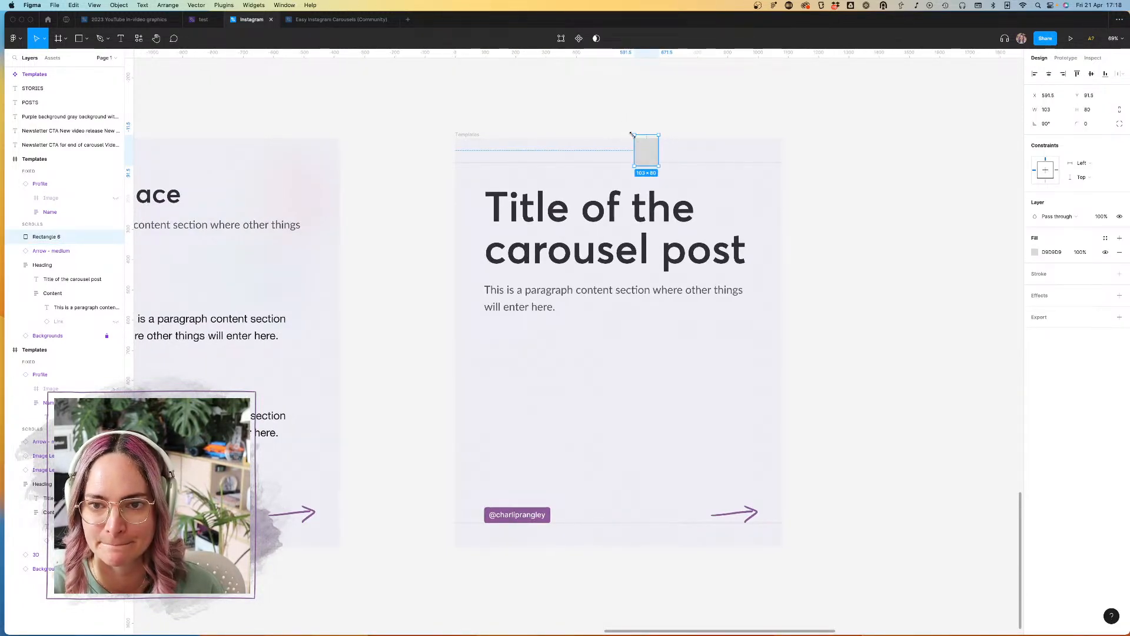
drag(647, 149, 468, 208)
drag(141, 254, 777, 214)
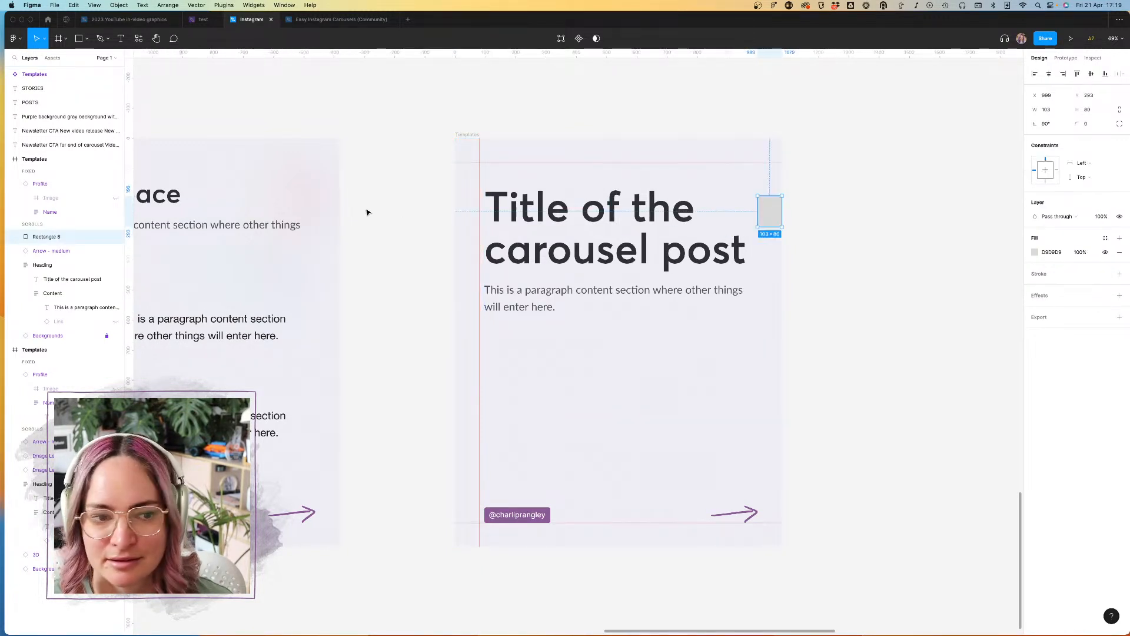
drag(129, 255, 758, 248)
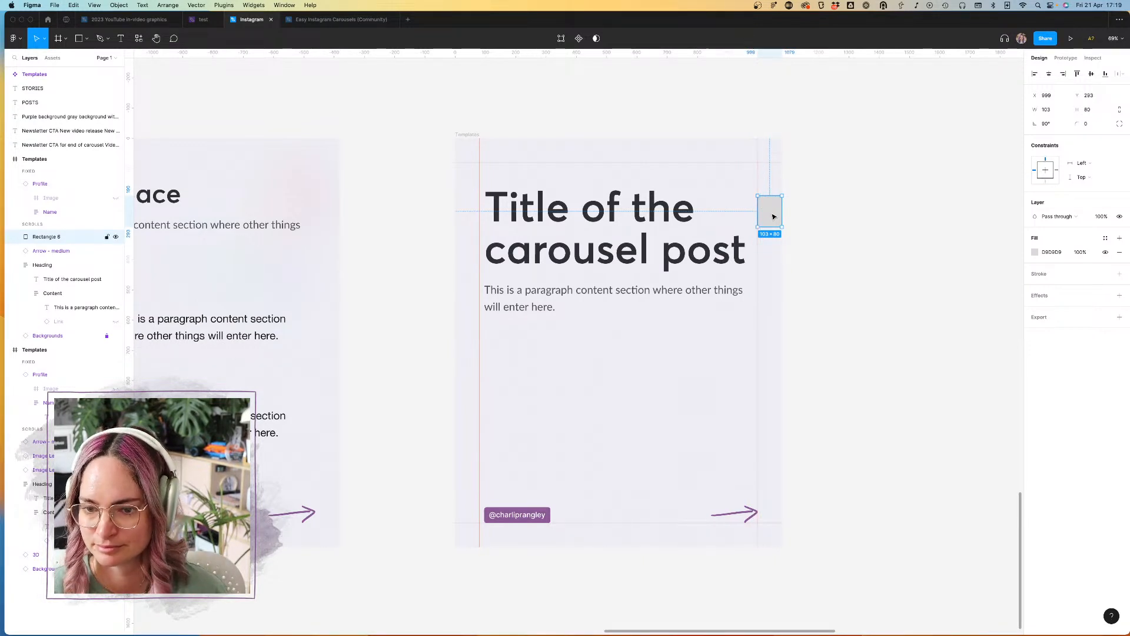
key(Delete)
Step: Align the profile handle tag of the title slide with the left vertical guide
click(753, 509)
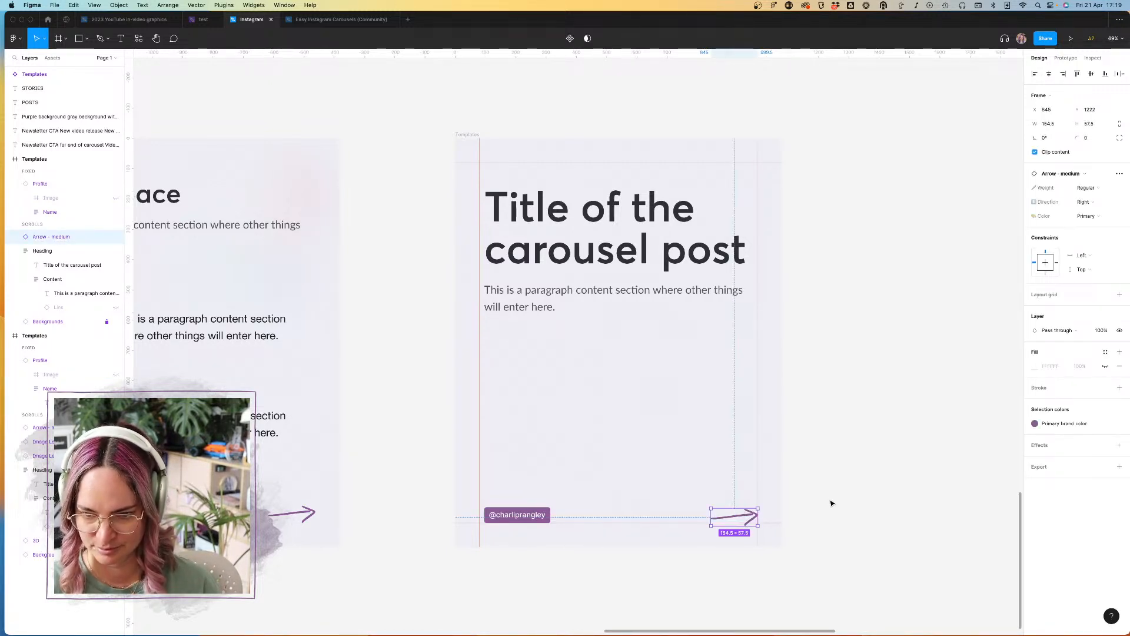
click(826, 497)
click(512, 520)
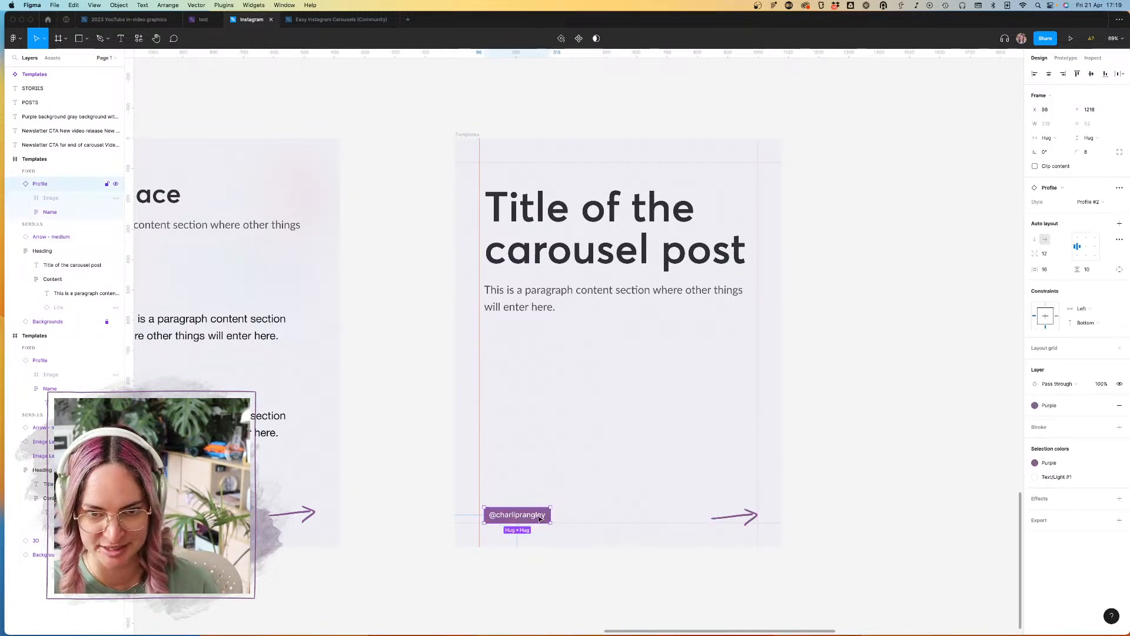
drag(540, 519, 537, 521)
click(861, 449)
Step: Resize the title slide's Heading frame to 919 × 1064 at X 80, Y 80 within the guides and centre its content
click(707, 298)
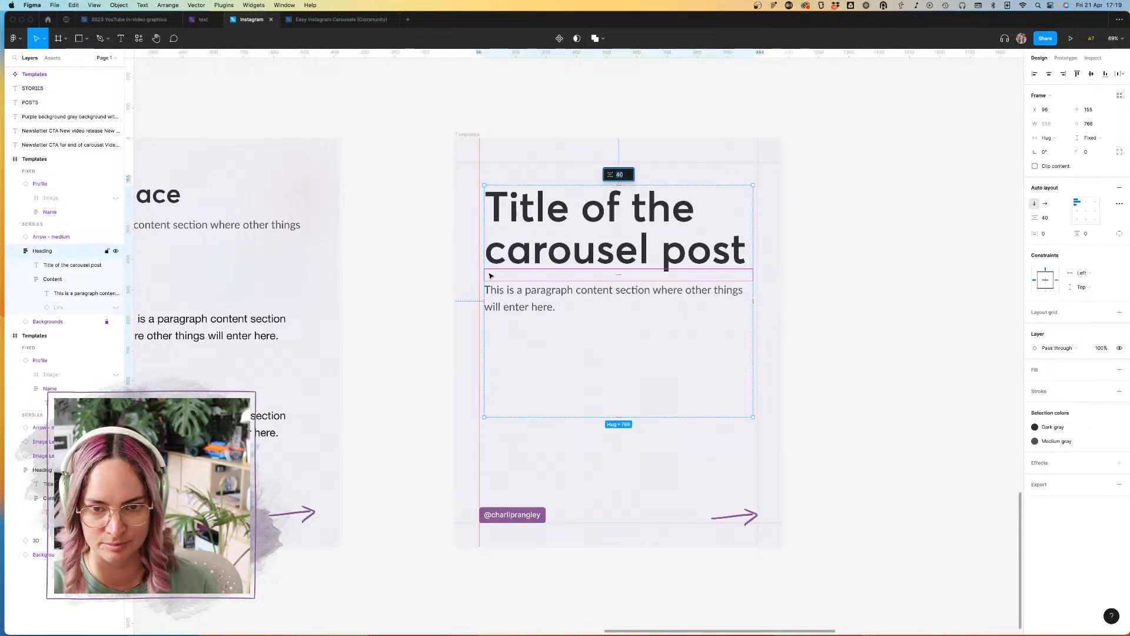
click(579, 143)
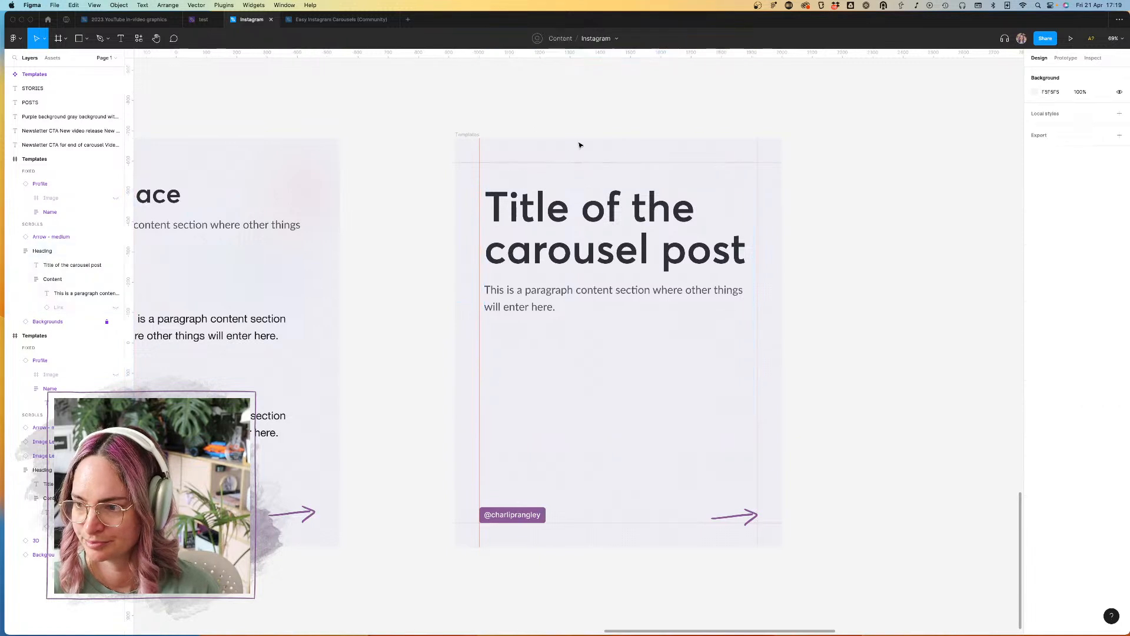
click(546, 245)
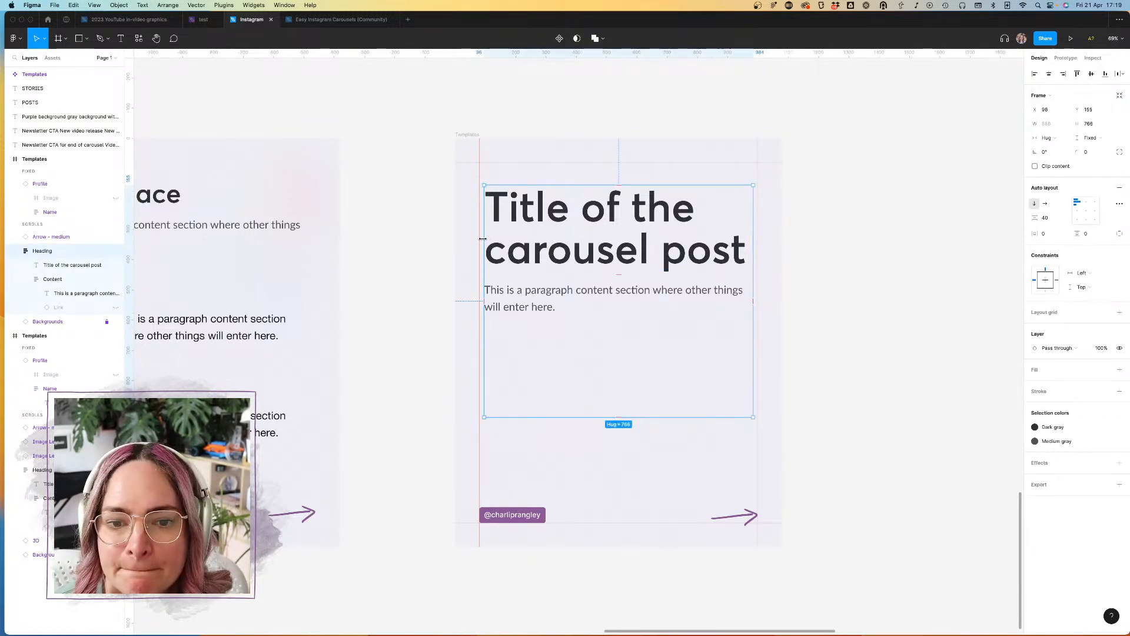
drag(482, 239, 479, 239)
drag(753, 254, 761, 259)
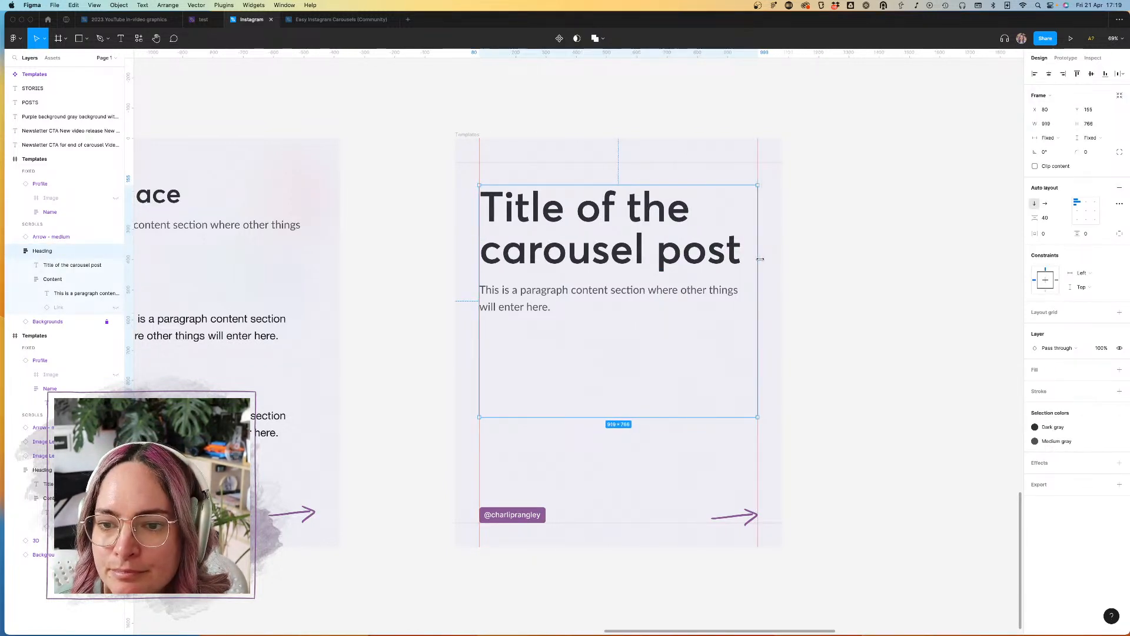
drag(713, 185, 718, 163)
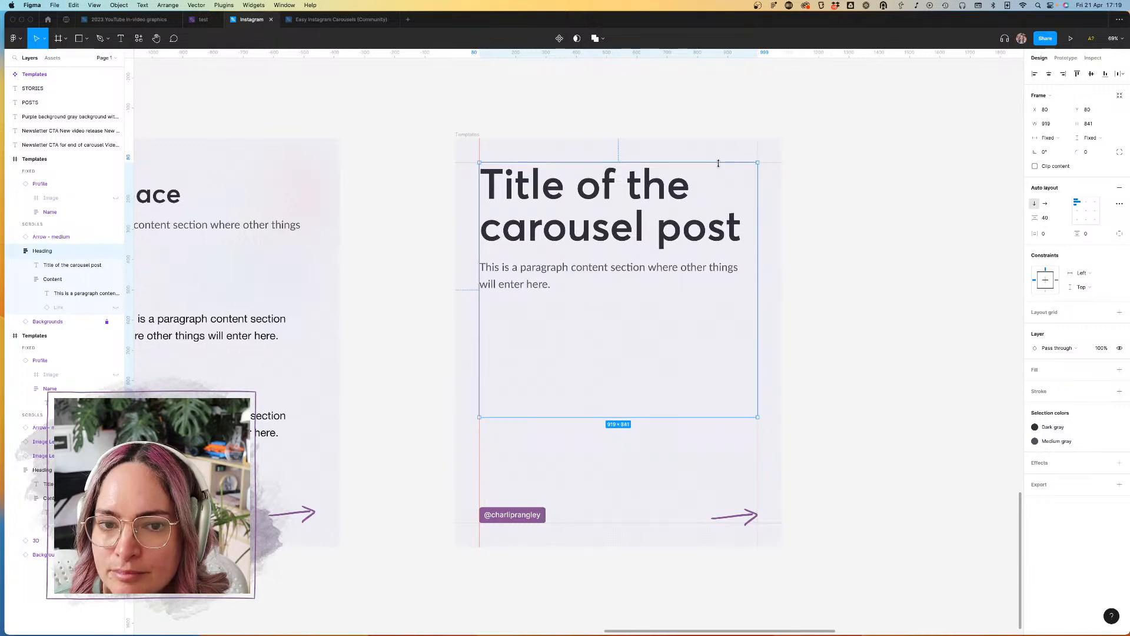
drag(661, 418, 657, 484)
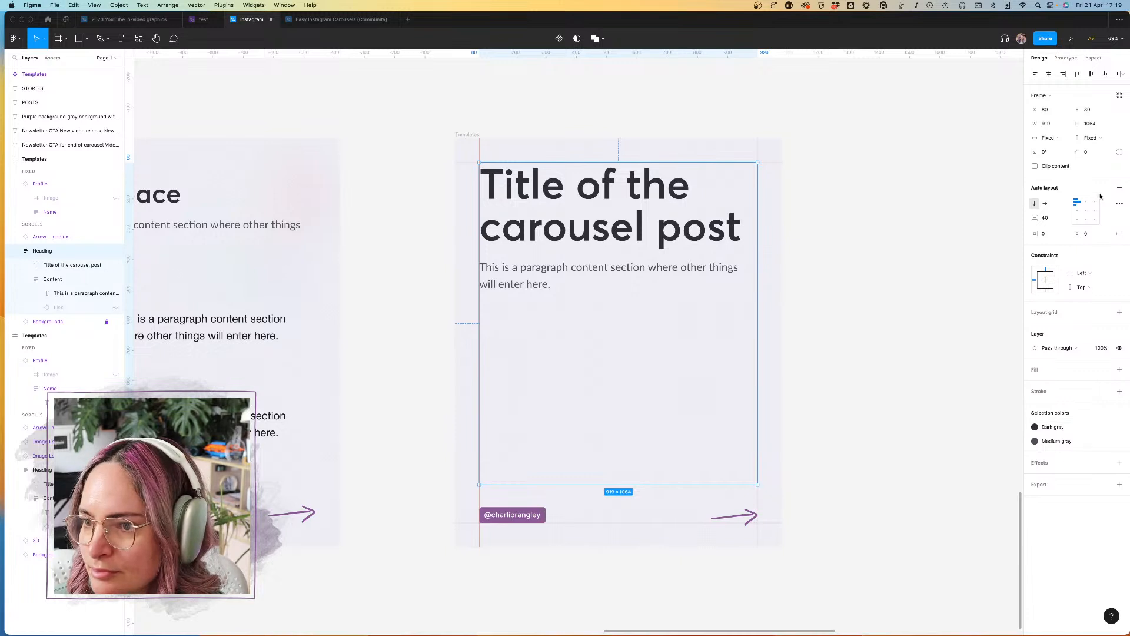
click(1086, 212)
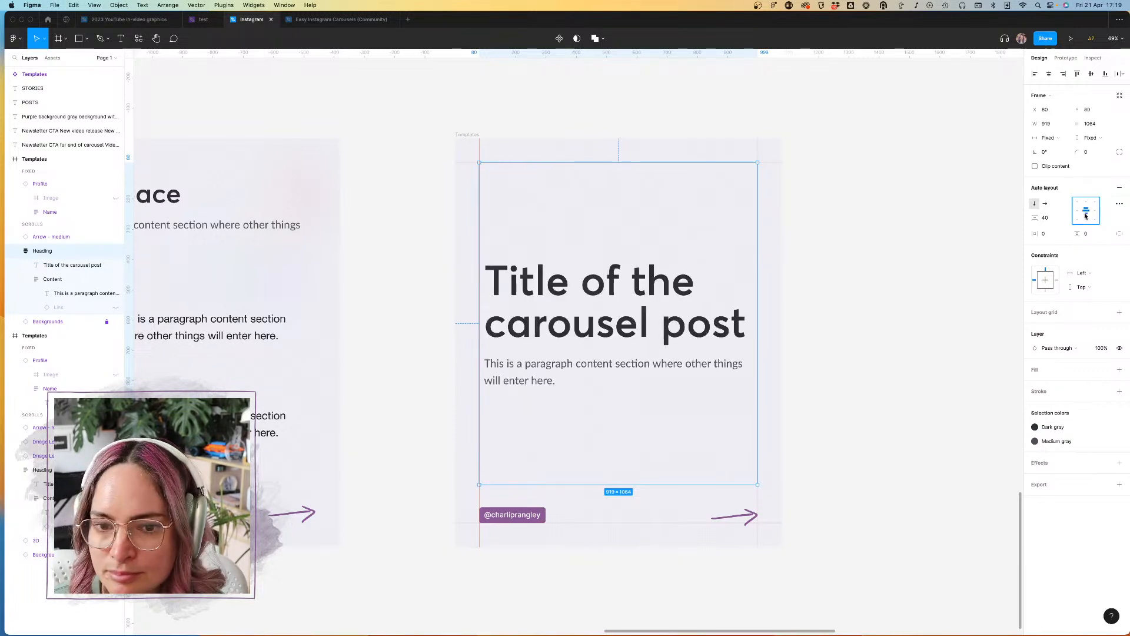
double_click(647, 305)
double_click(645, 302)
click(743, 321)
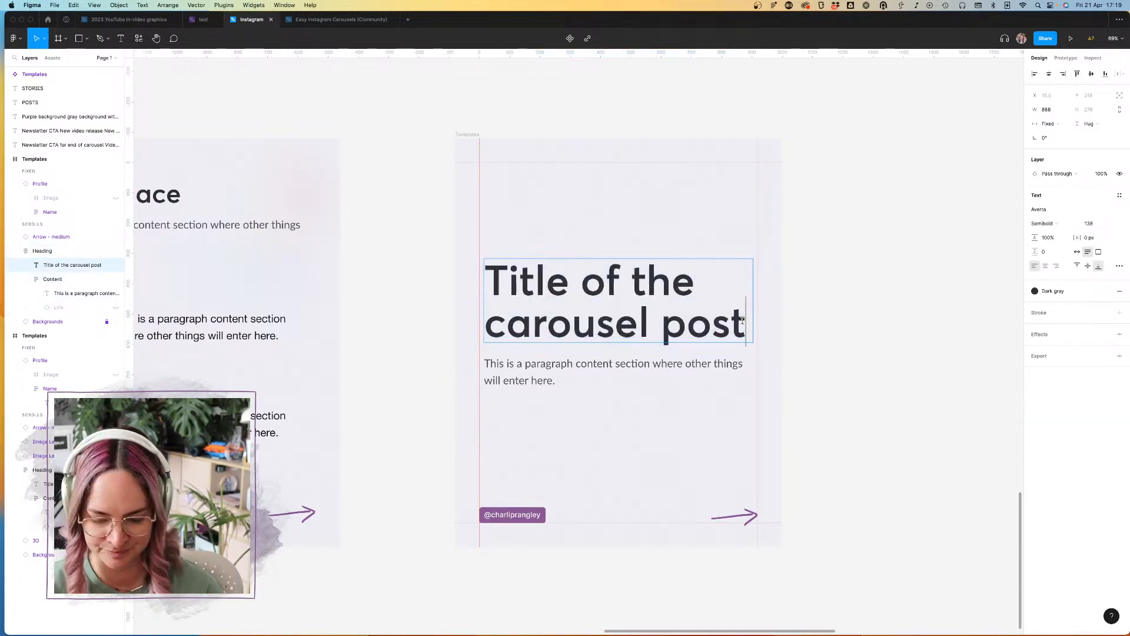
key(Return)
text(THAT)
key(BackSpace)
key(BackSpace)
key(BackSpace)
key(BackSpace)
key(BackSpace)
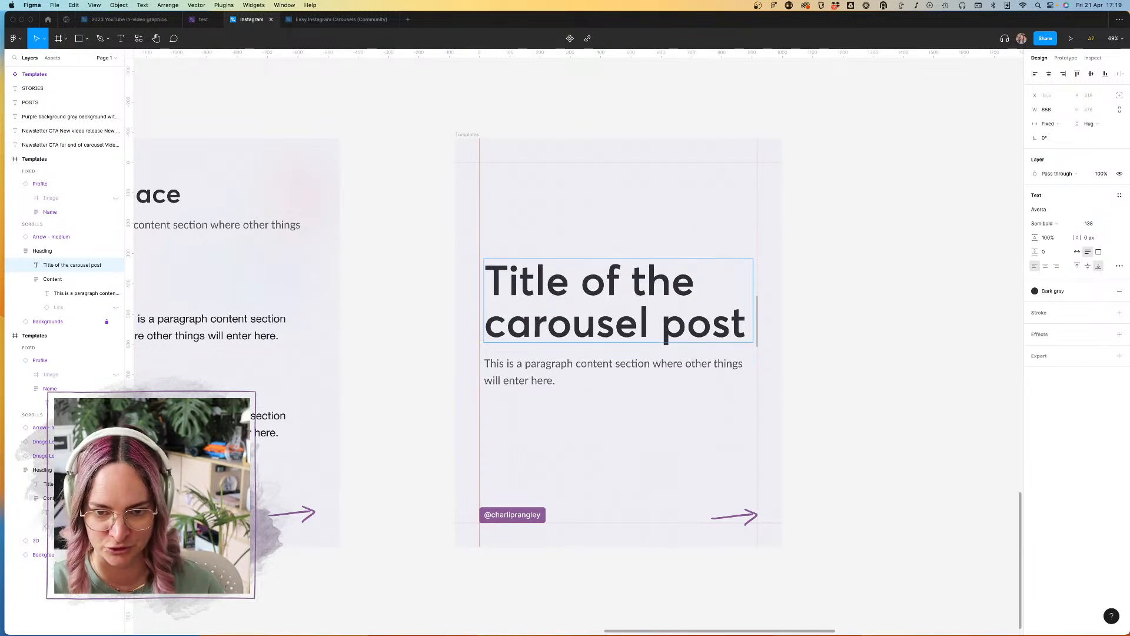
key(Escape)
click(936, 320)
Step: Replace the paragraph under the title with "A sub-heading that gives a little bit more context"
click(535, 362)
double_click(535, 365)
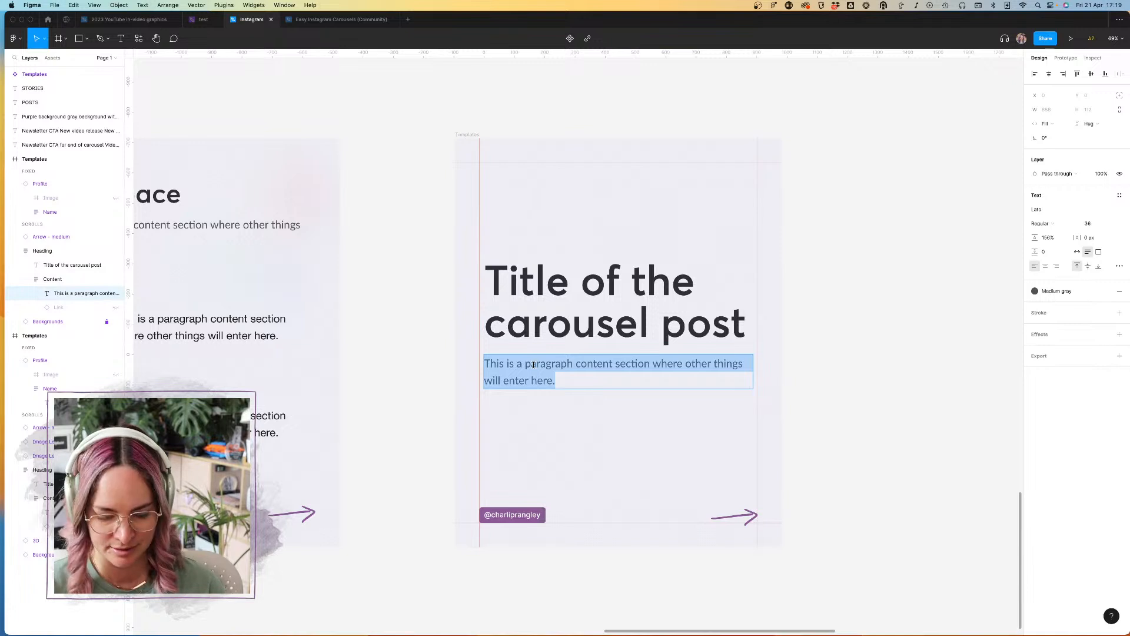
text(A)
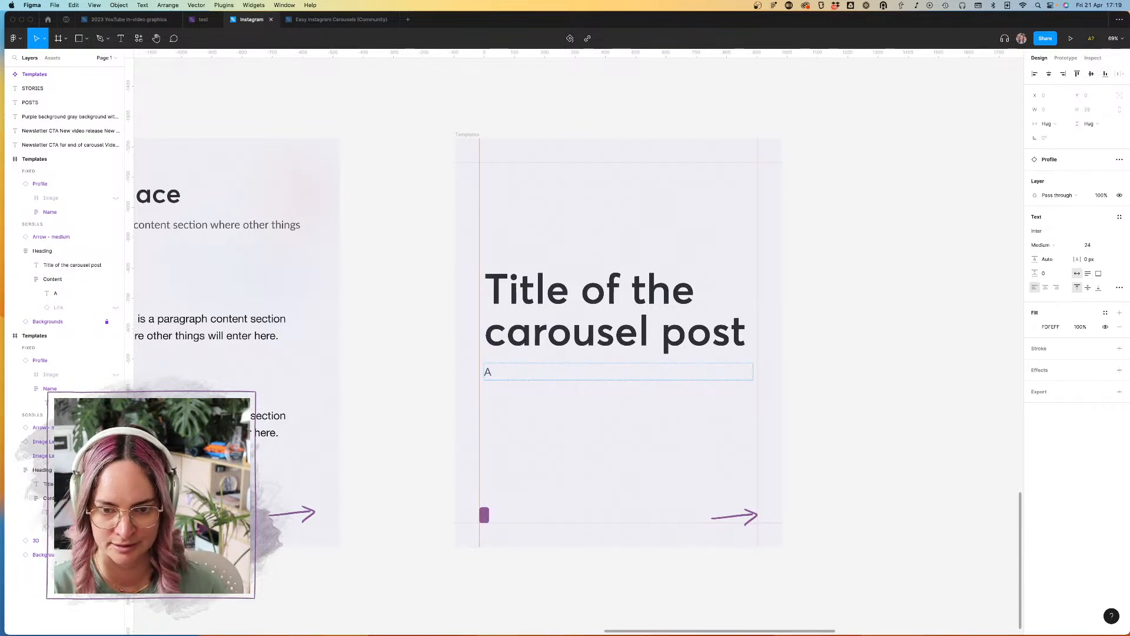
click(513, 374)
double_click(490, 371)
text(A SUB)
key(BackSpace)
key(BackSpace)
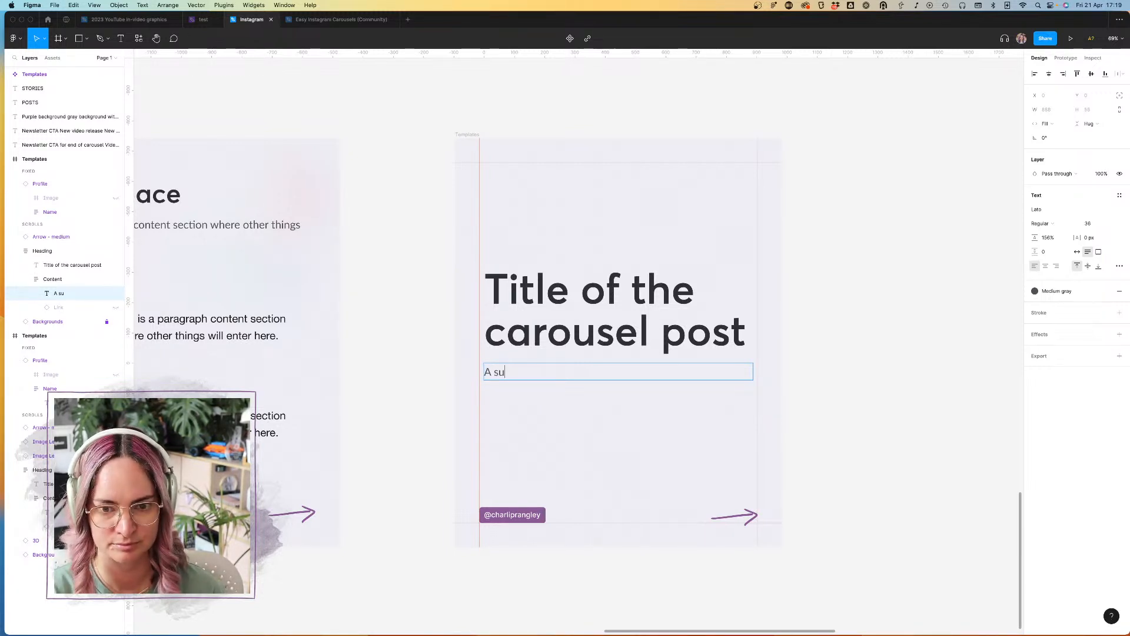
text(ub-heading that )
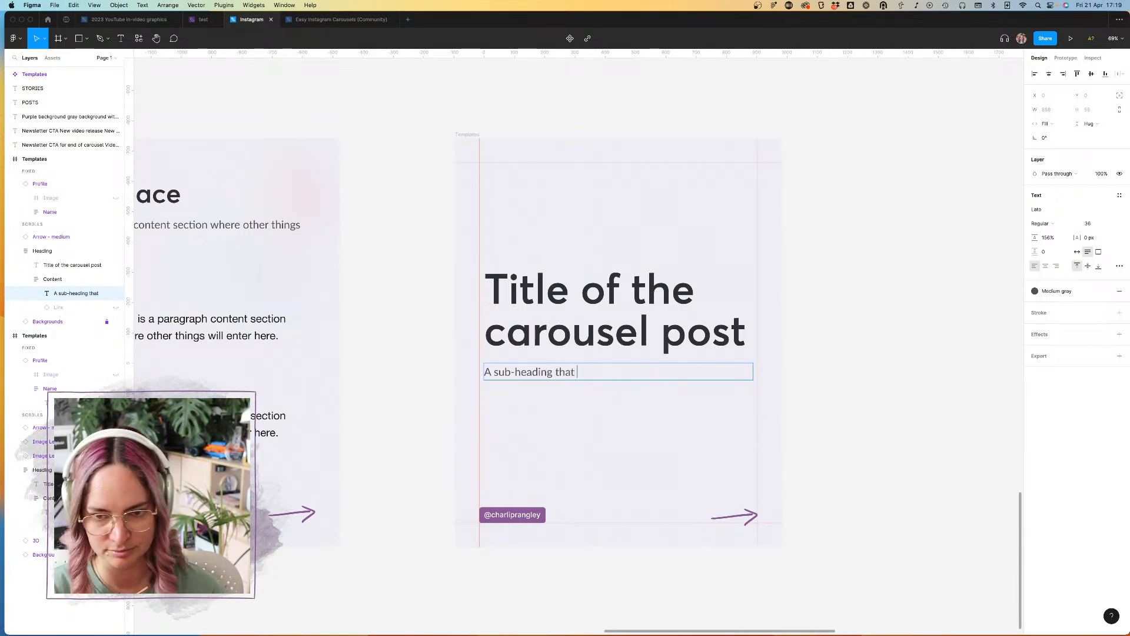
text(gives )
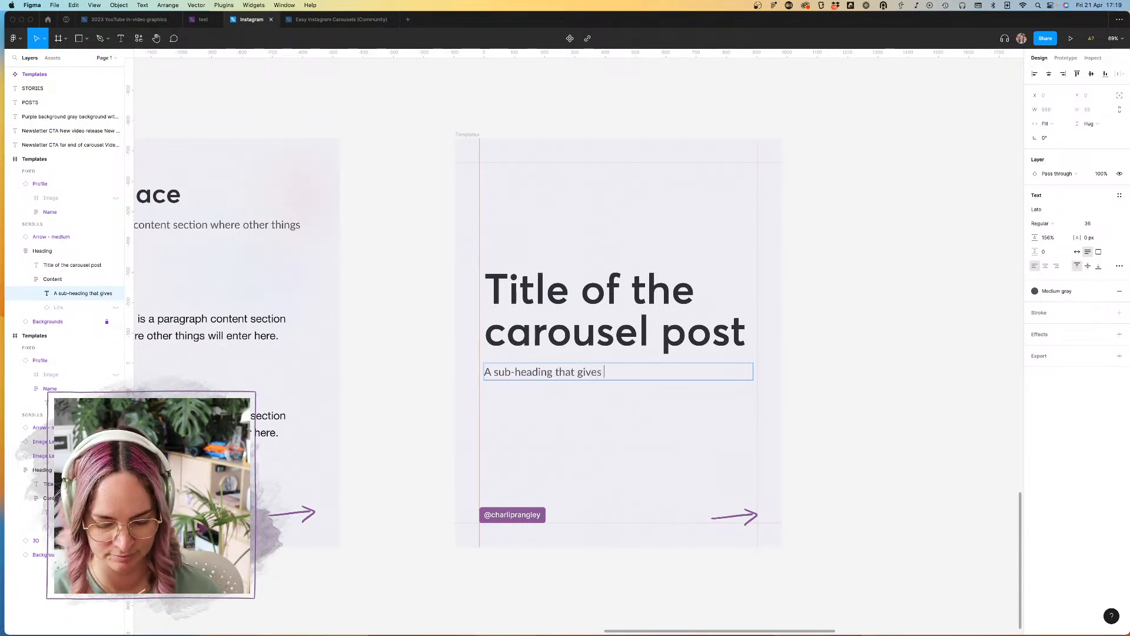
text(a little bit more context)
key(Escape)
key(Escape)
key(Escape)
Step: Set the vertical spacing between the items in the title slide's Heading frame to 48
click(622, 285)
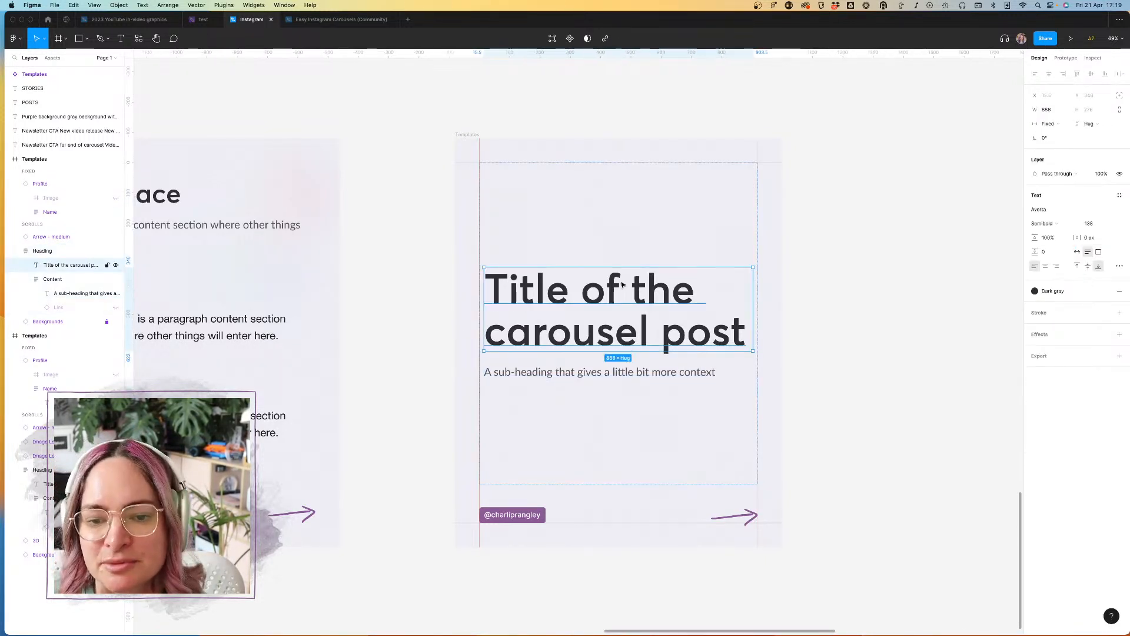
click(37, 251)
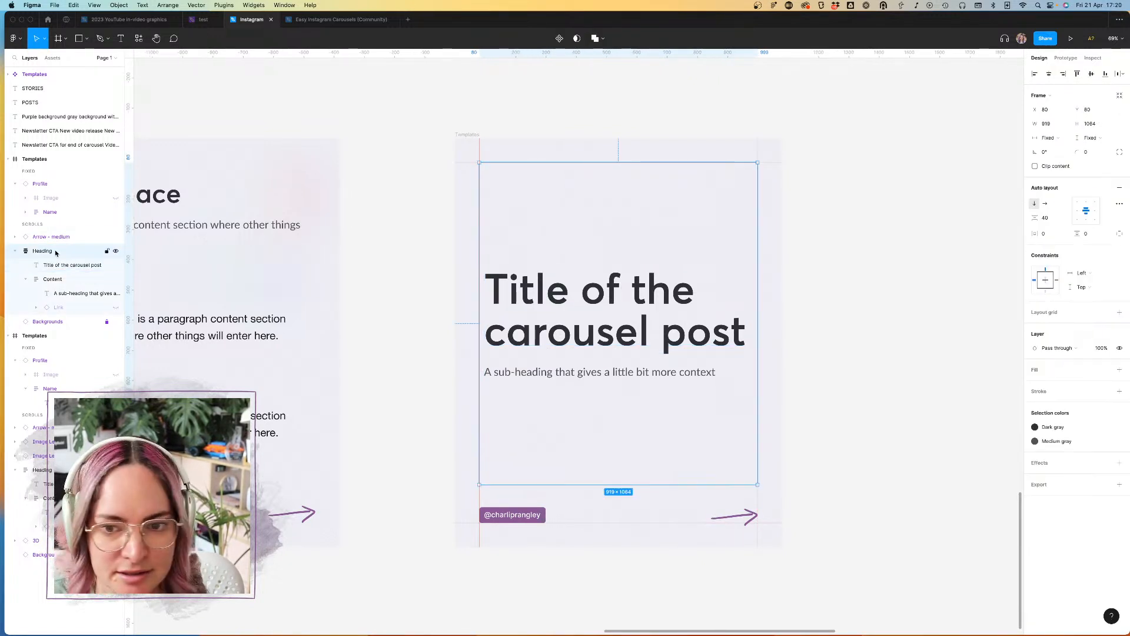
double_click(37, 252)
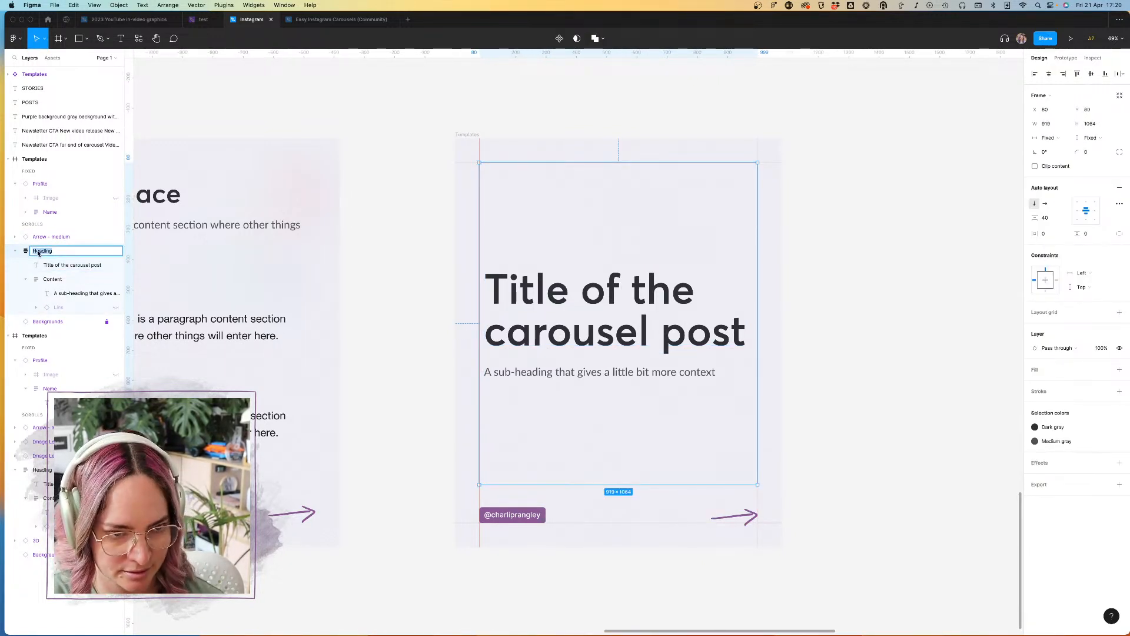
key(Return)
click(1052, 218)
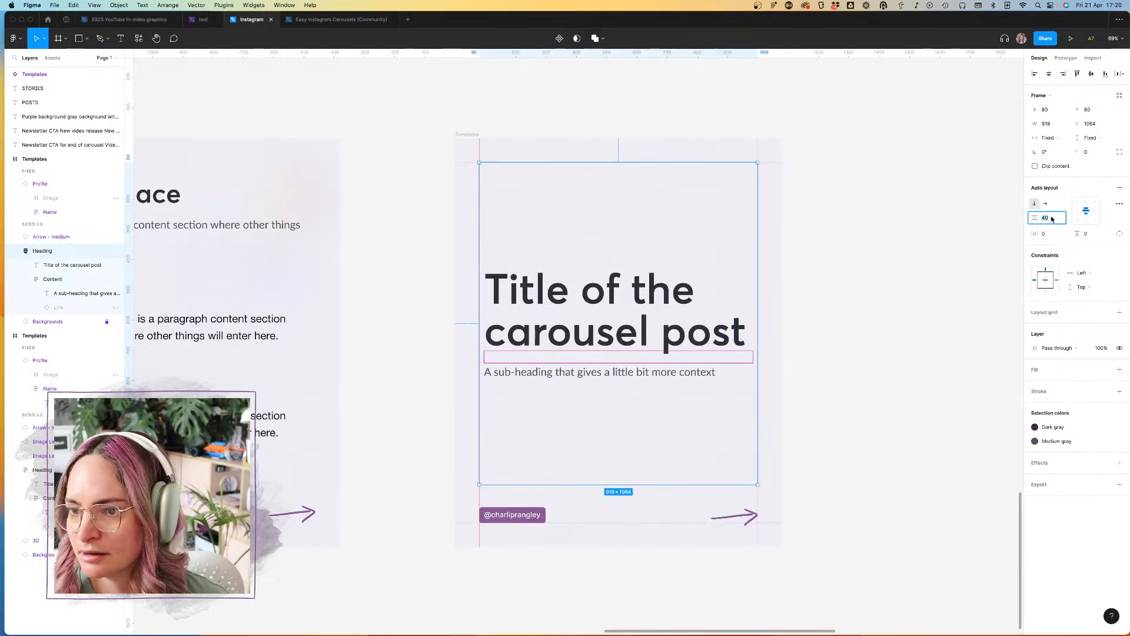
key(Return)
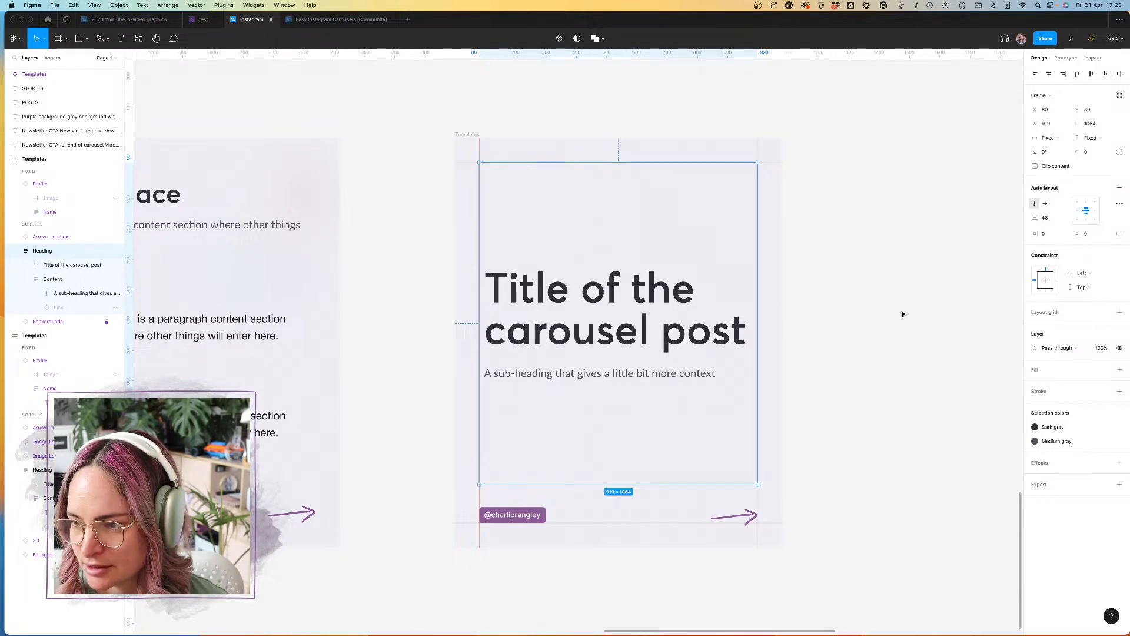
Step: Draw a 1080 × 1080 square across the full width of the title slide and centre it vertically
click(894, 317)
key(r)
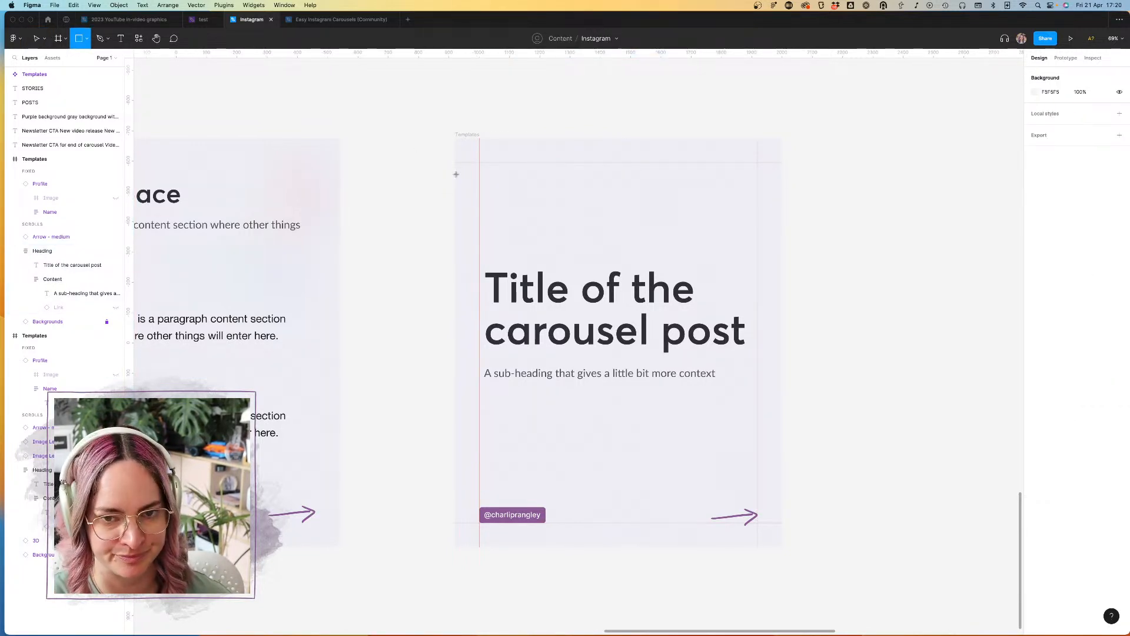
drag(455, 174, 784, 471)
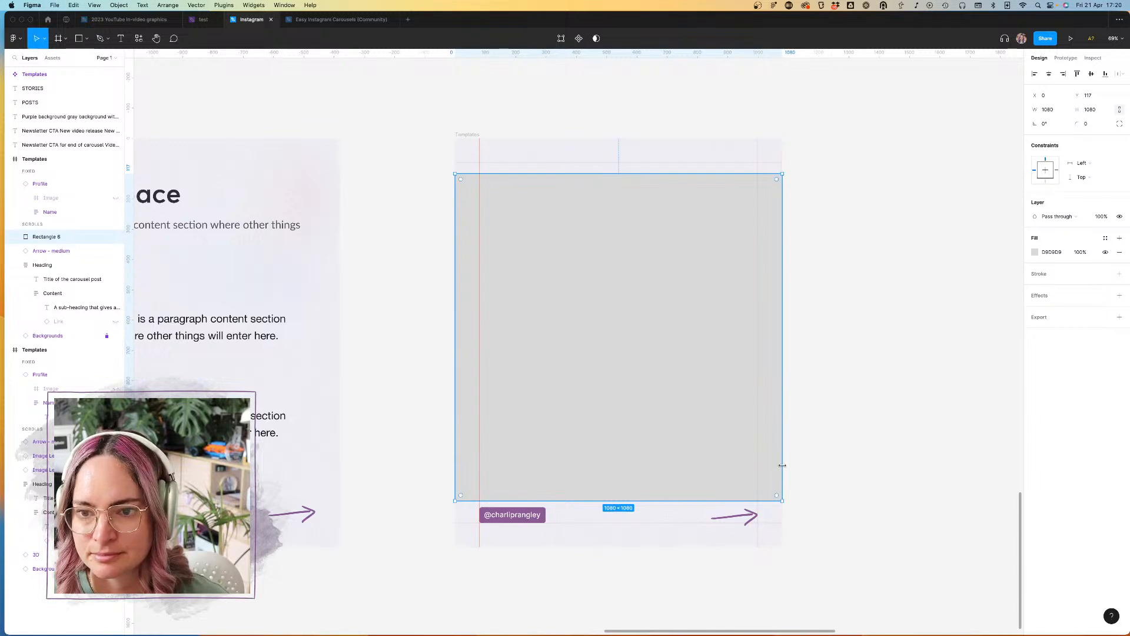
click(1093, 74)
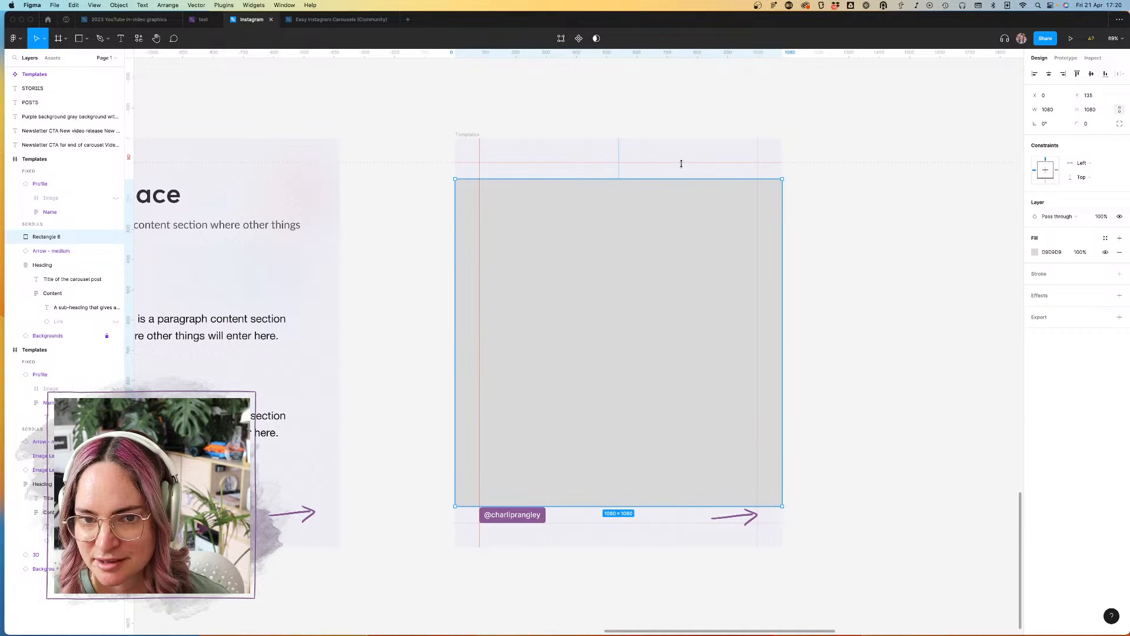
Step: Move the title slide's two horizontal guides to the upper and lower edges of the square and delete the square
drag(681, 164, 681, 180)
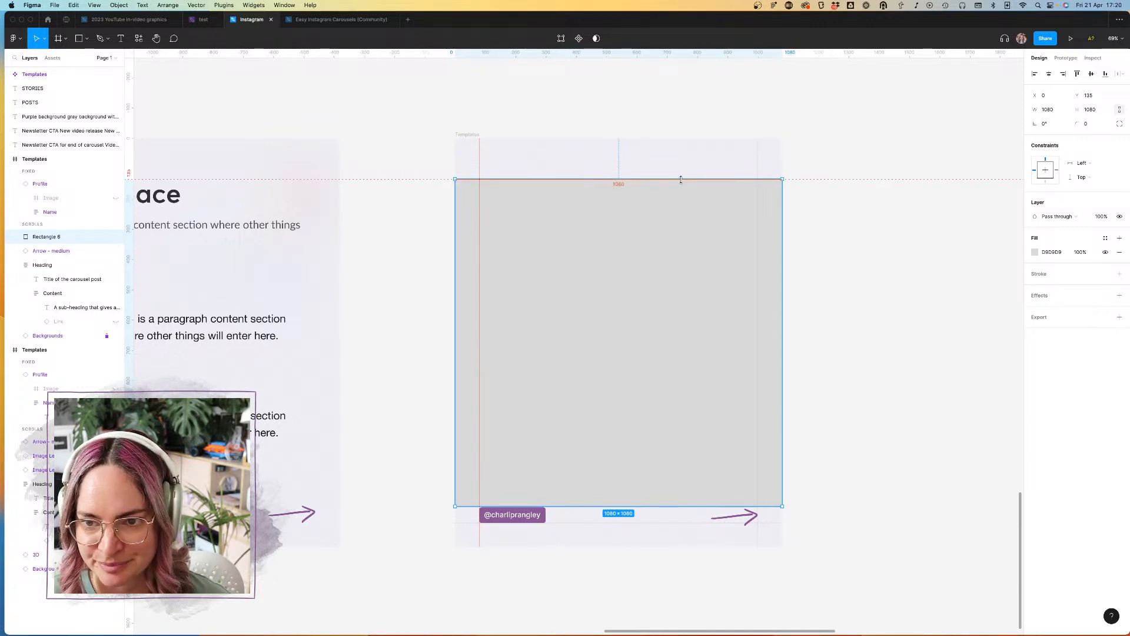
drag(676, 523, 679, 506)
click(877, 574)
click(729, 391)
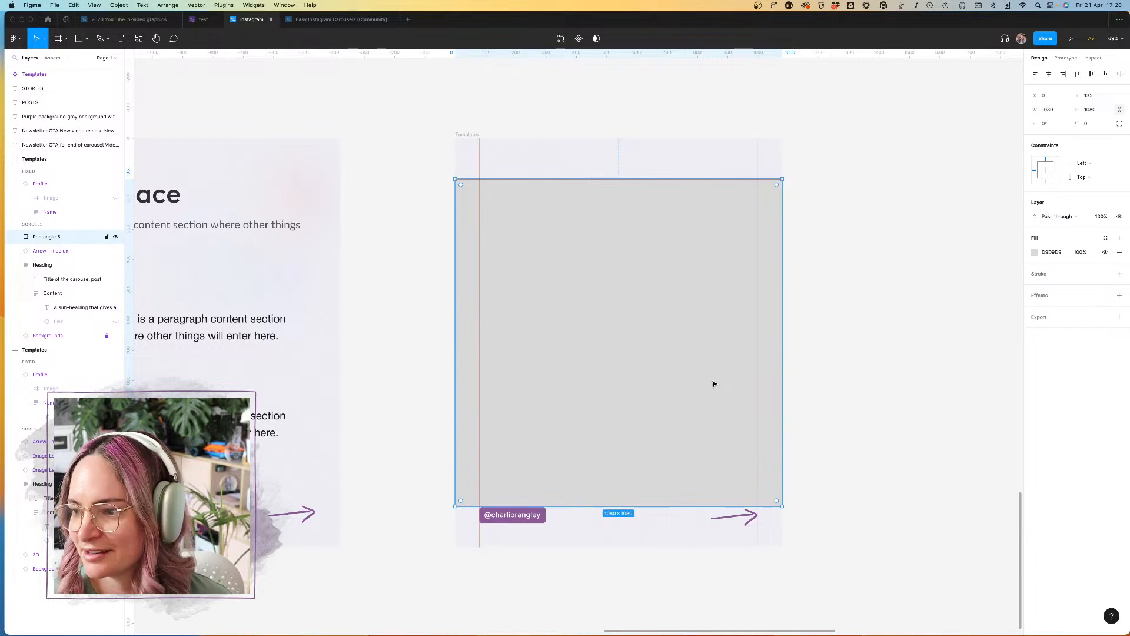
key(Delete)
Step: Lower the upper edge of the Heading frame to the upper guide, making it 919 × 1009 at Y 135
click(620, 181)
drag(626, 160, 626, 178)
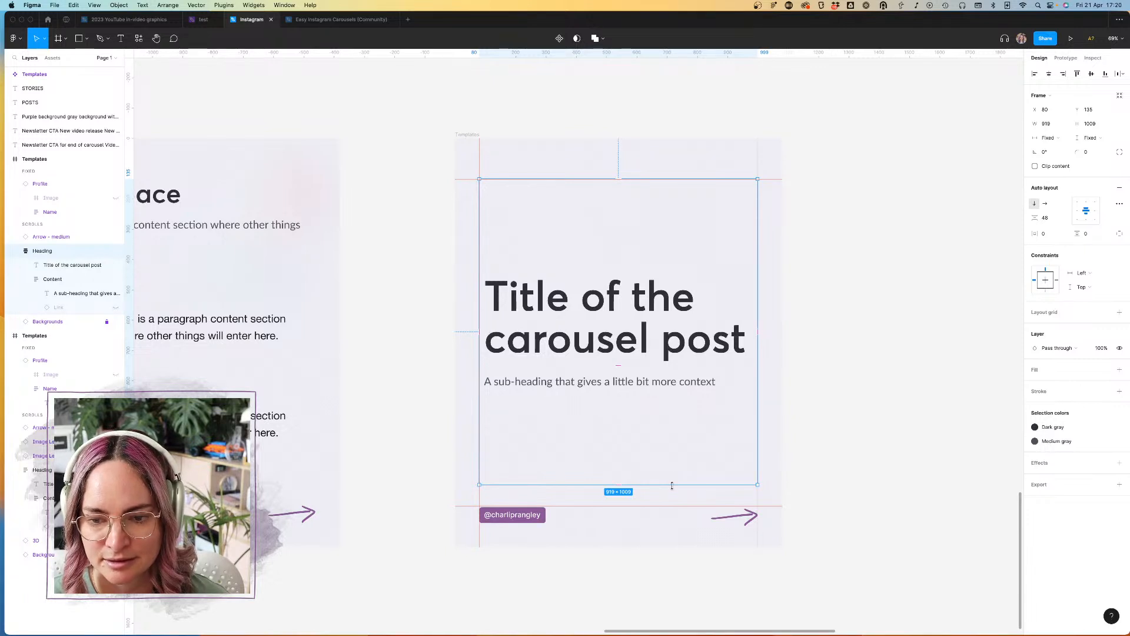
click(910, 460)
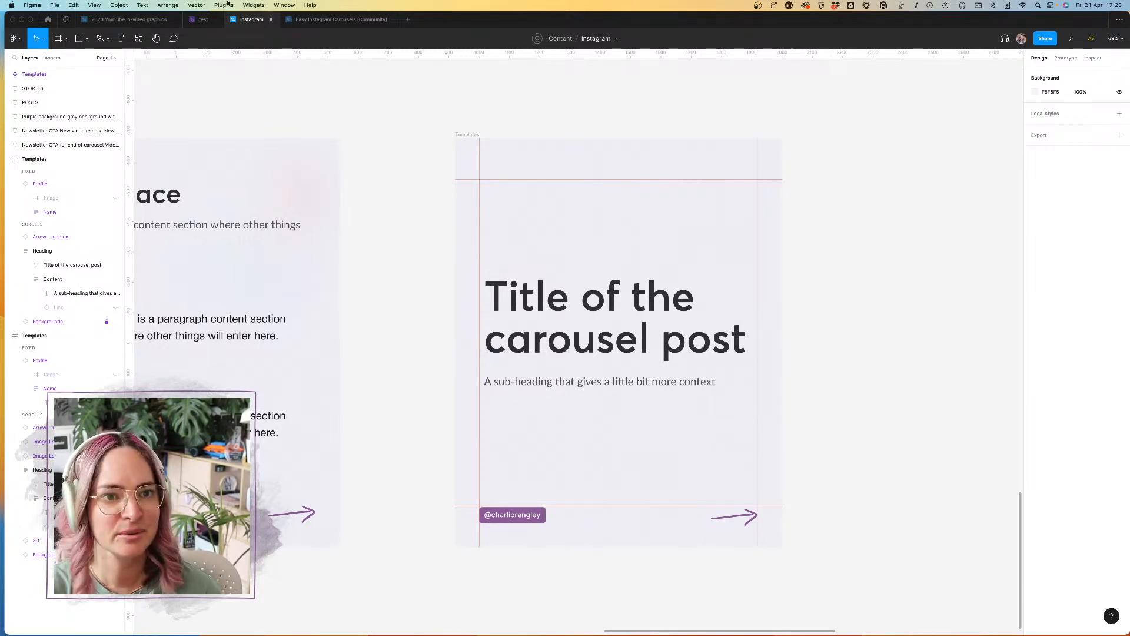
Step: Open the view display options
click(134, 6)
mouse_move(94, 5)
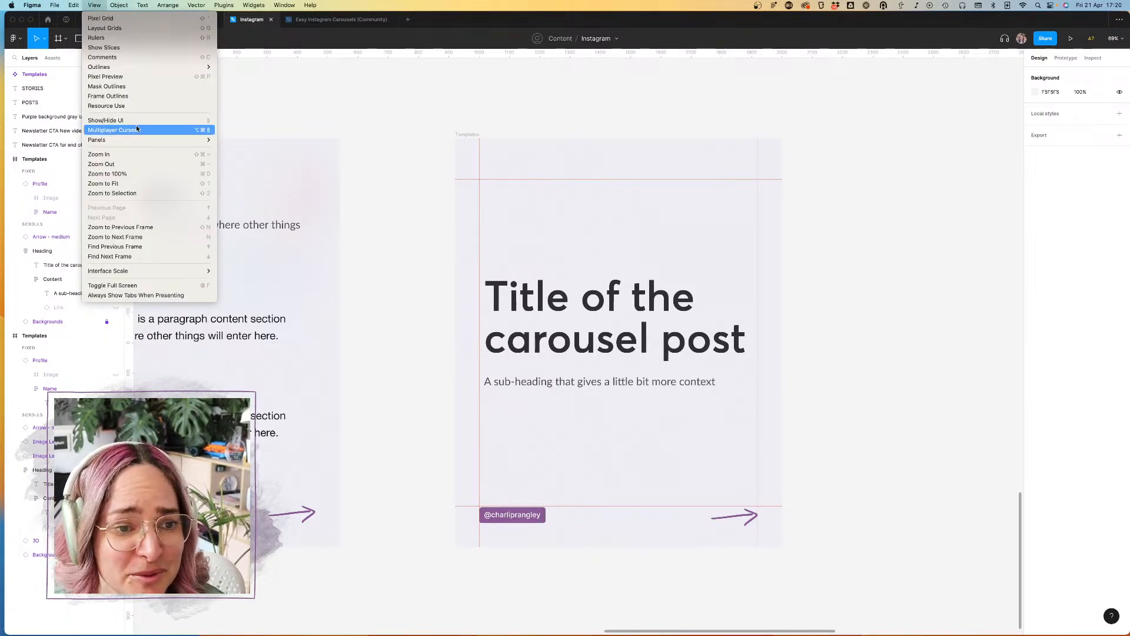
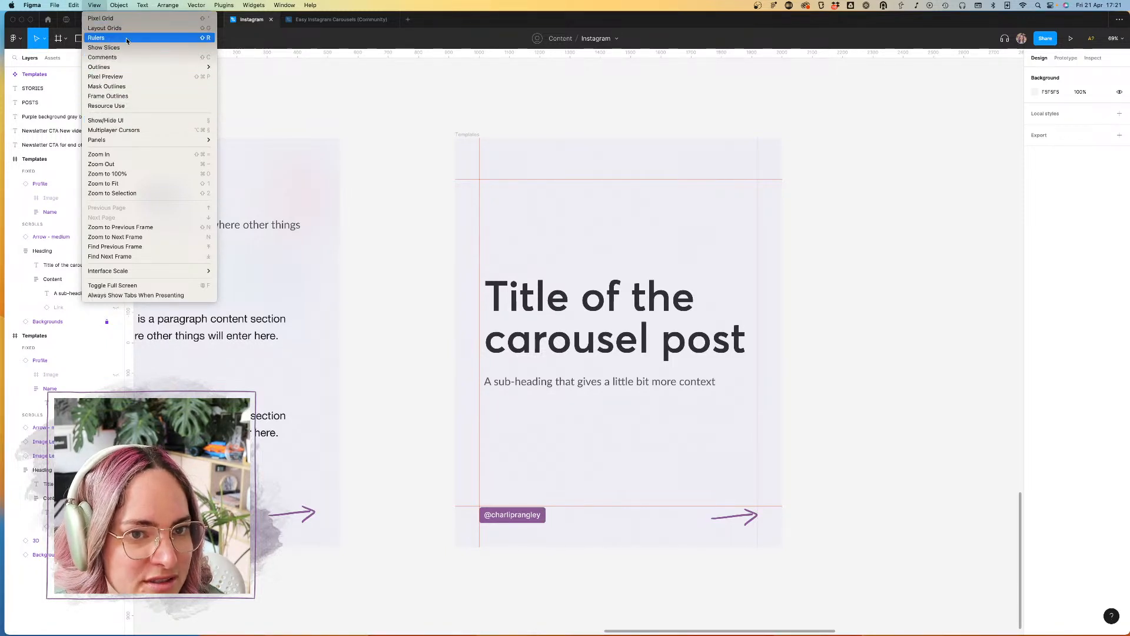
Step: Toggle the layout grids, and switch the rulers and guides off and on to preview the title slide
click(418, 116)
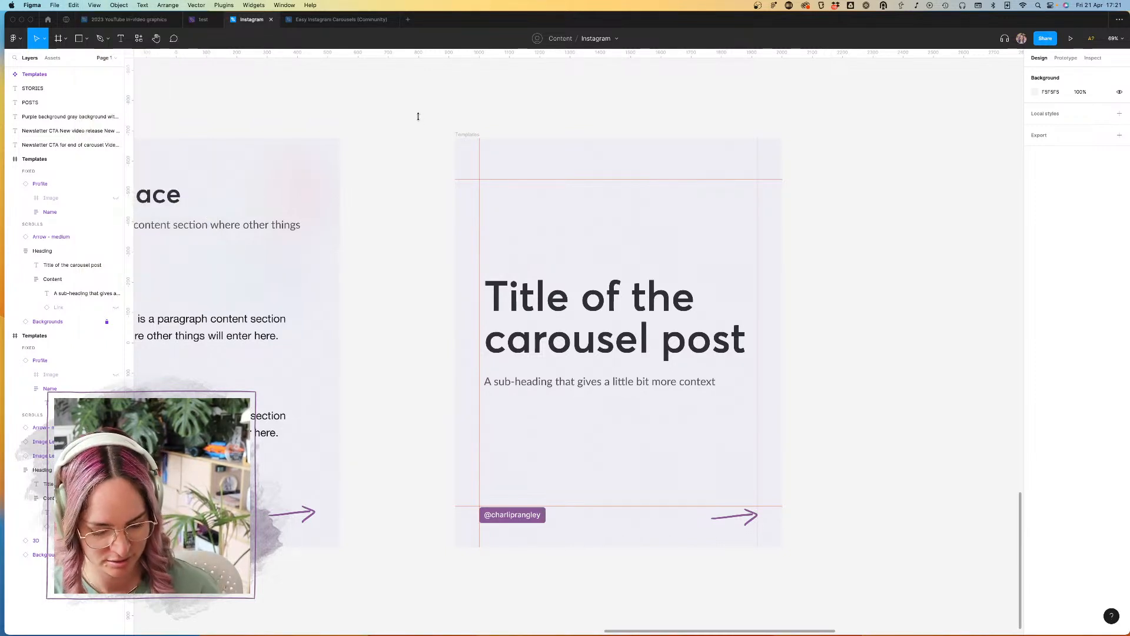
key(ctrl+g)
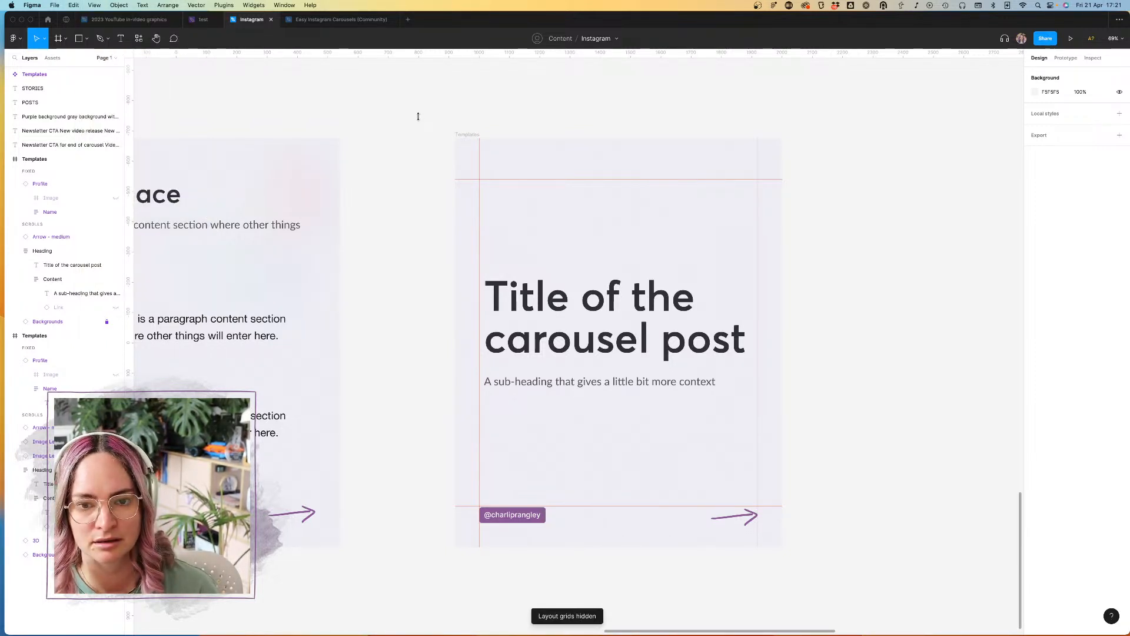
key(shift+r)
key(shift+r)
key(shift+r)
key(shift+r)
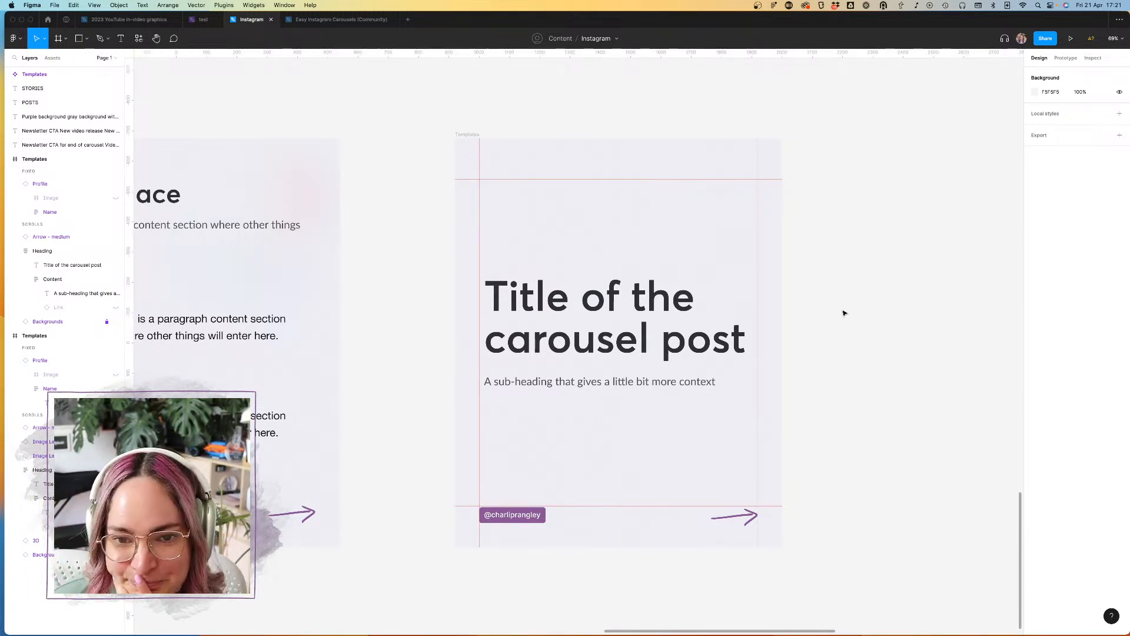
scroll(843, 310, right, 1)
scroll(842, 311, down, 5)
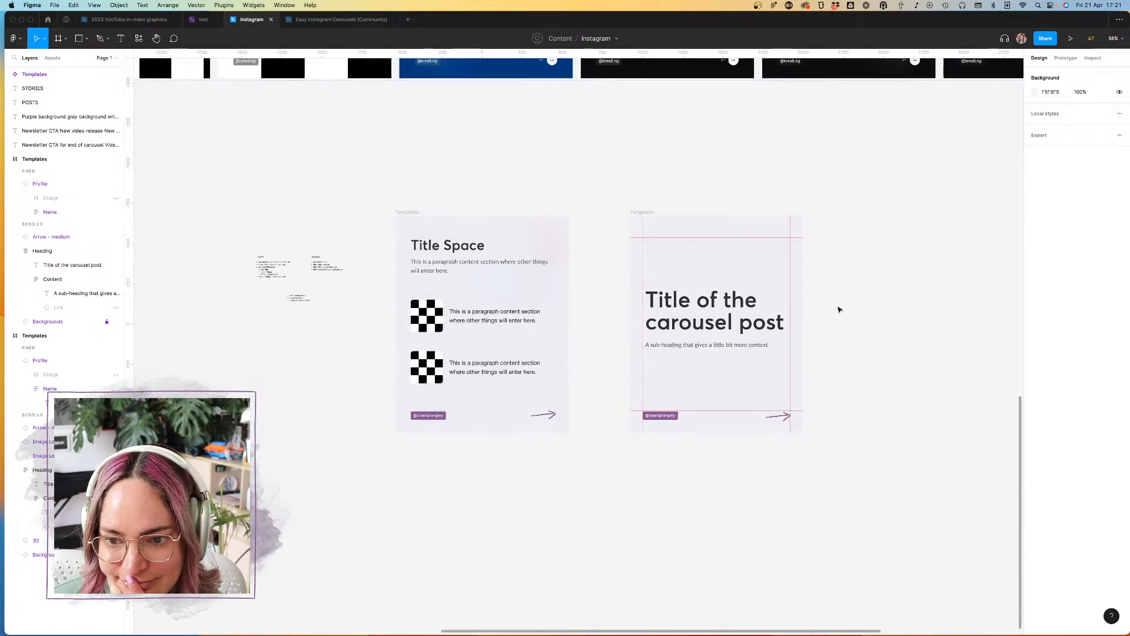
scroll(840, 309, right, 1)
click(550, 226)
click(620, 209)
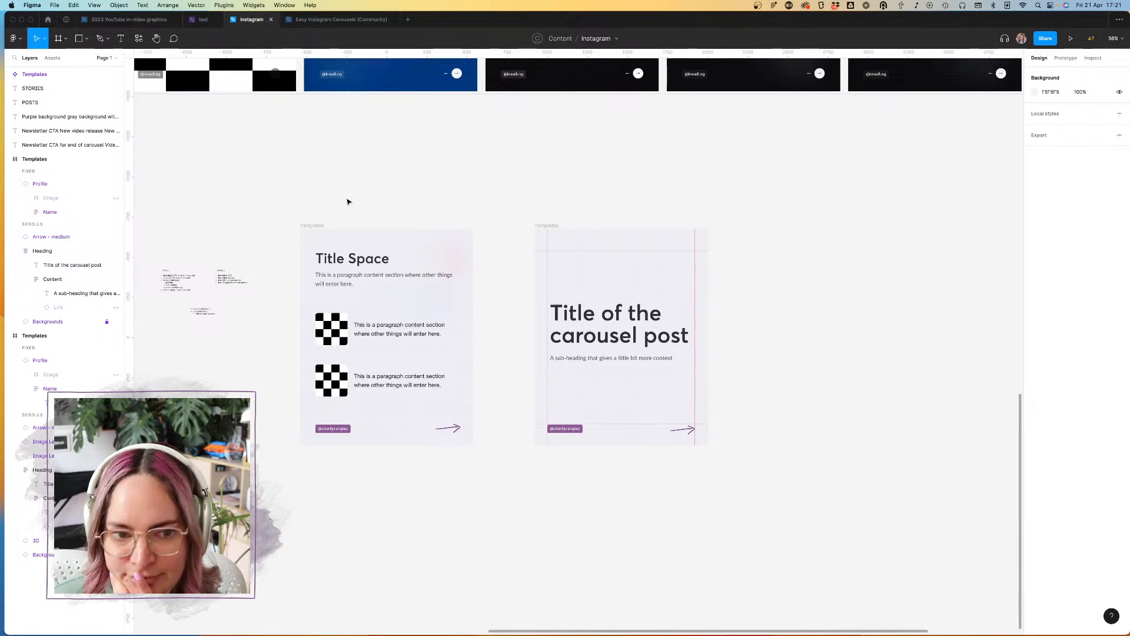
Step: Add the Heart cluster scribble from the Accents assets to the title slide and position it above the title near the left guide
click(52, 57)
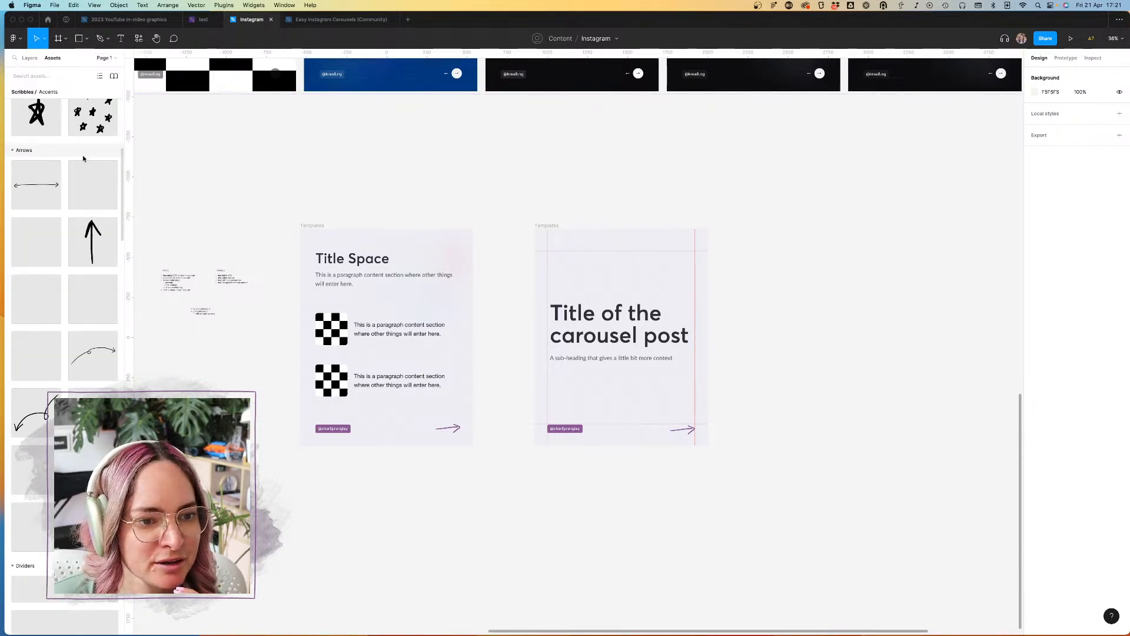
scroll(60, 296, up, 3)
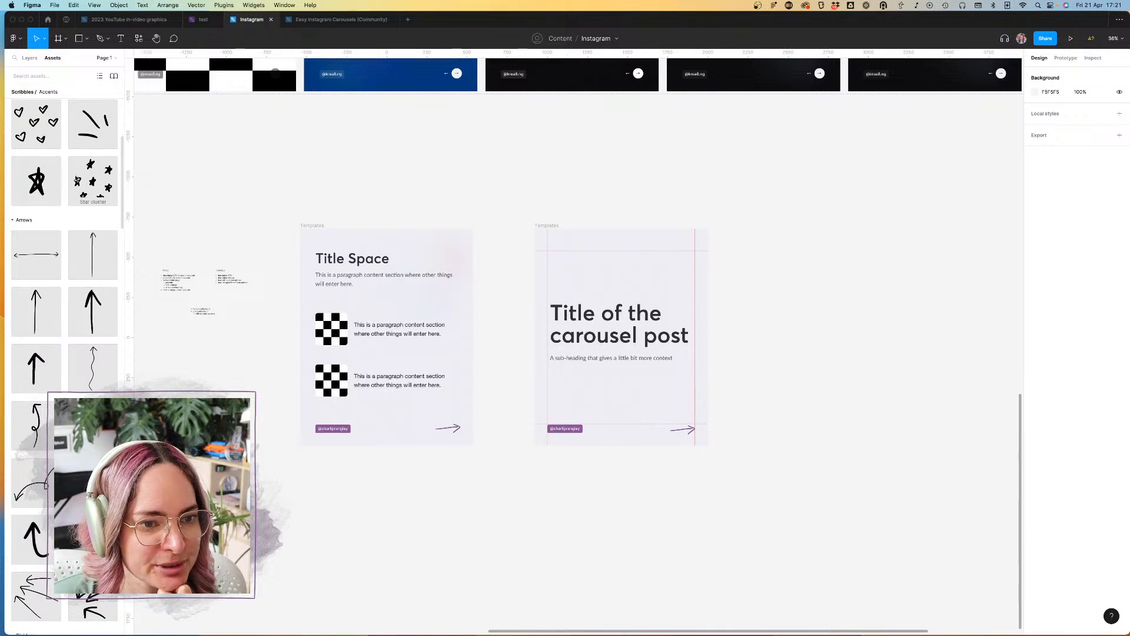
mouse_move(50, 132)
mouse_down()
mouse_move(641, 280)
mouse_move(590, 261)
mouse_up()
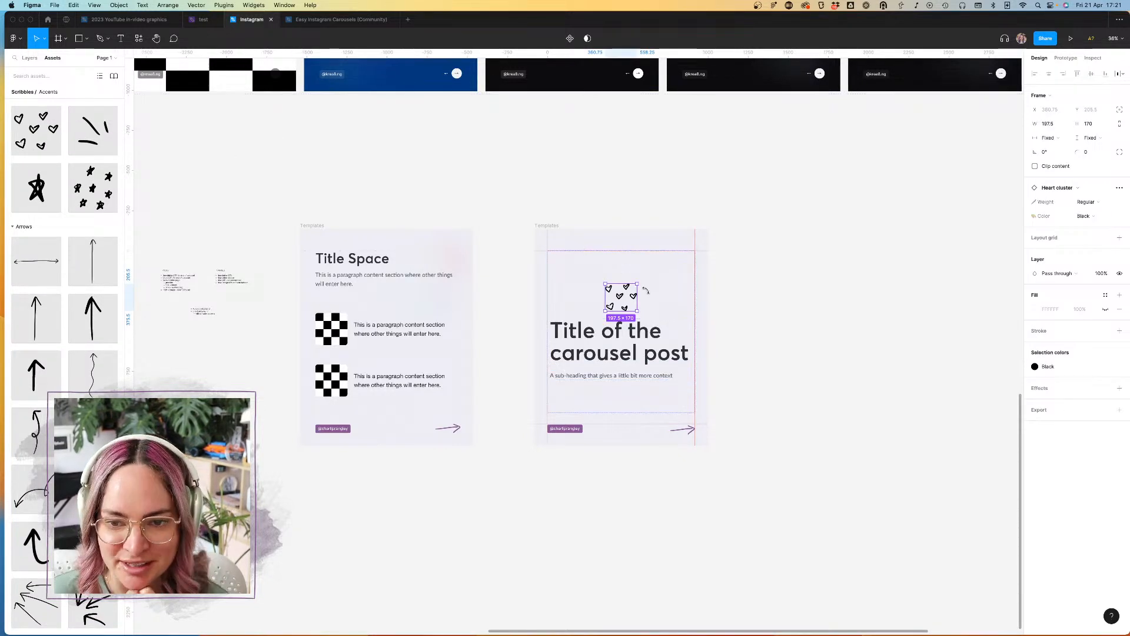
drag(745, 274, 579, 225)
key(shift+Down)
key(shift+Down)
key(shift+Down)
key(shift+Down)
key(shift+Down)
key(shift+Down)
key(shift+Down)
key(shift+Down)
key(shift+Down)
key(shift+Down)
key(shift+Down)
key(shift+Down)
key(shift+Down)
key(shift+Down)
key(shift+Down)
key(shift+Down)
key(shift+Down)
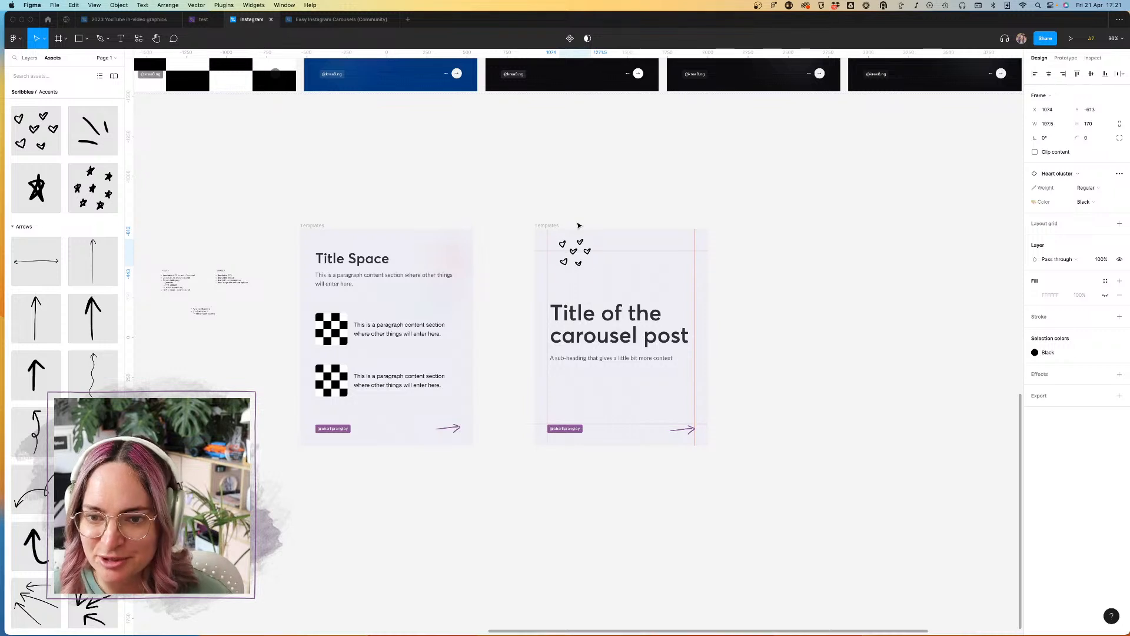
Step: Set the heart cluster's Color property to Primary
click(1068, 352)
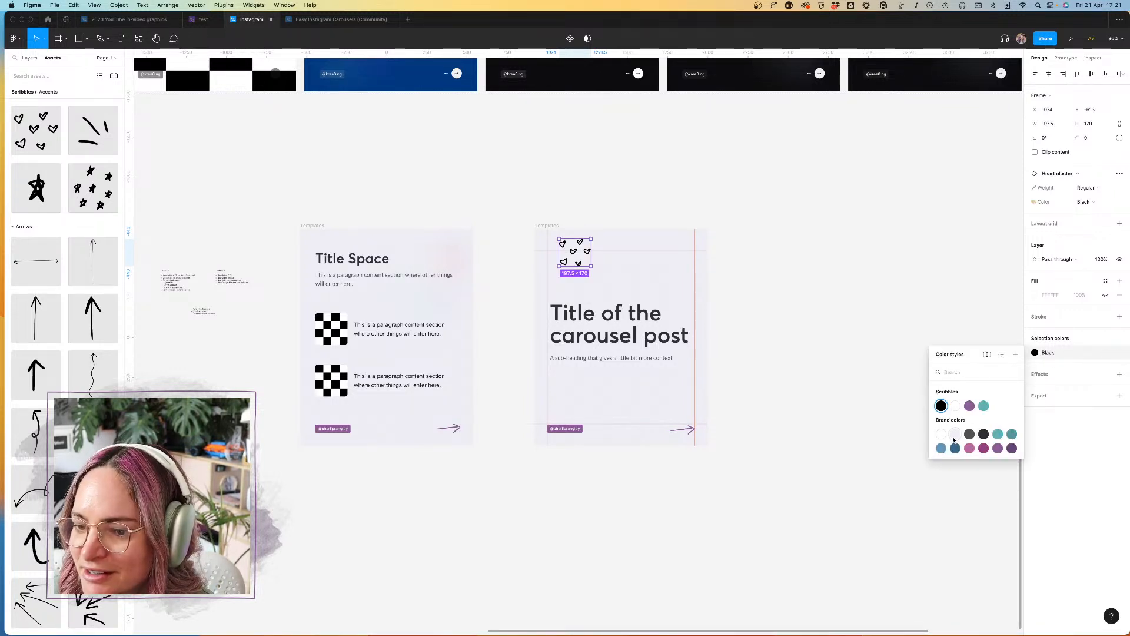
click(998, 449)
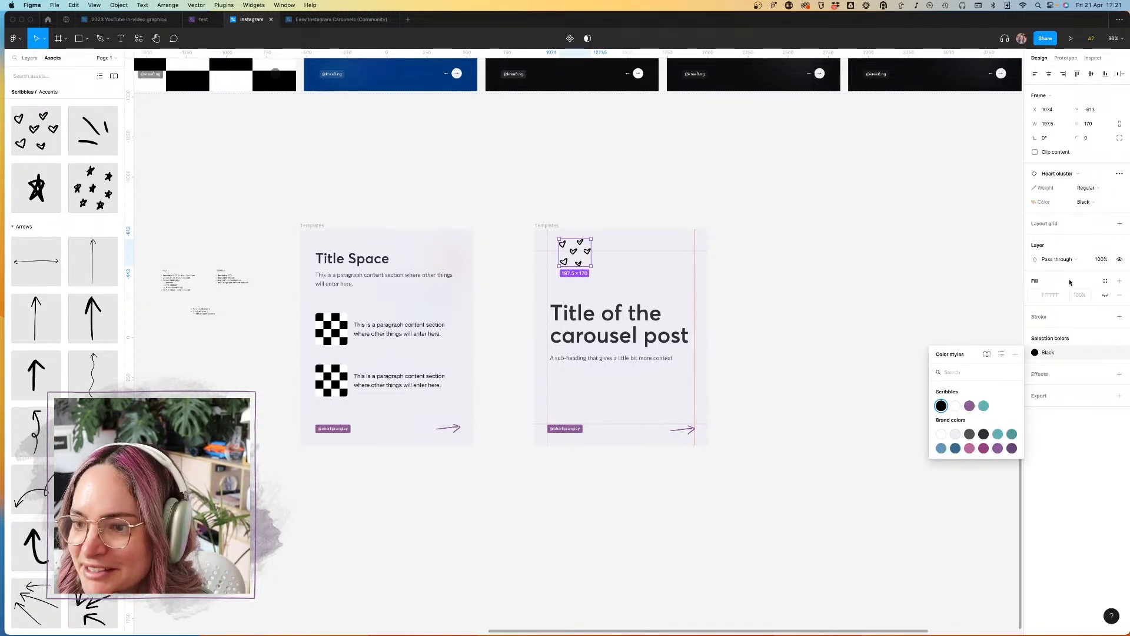
click(1086, 202)
click(1082, 219)
click(772, 235)
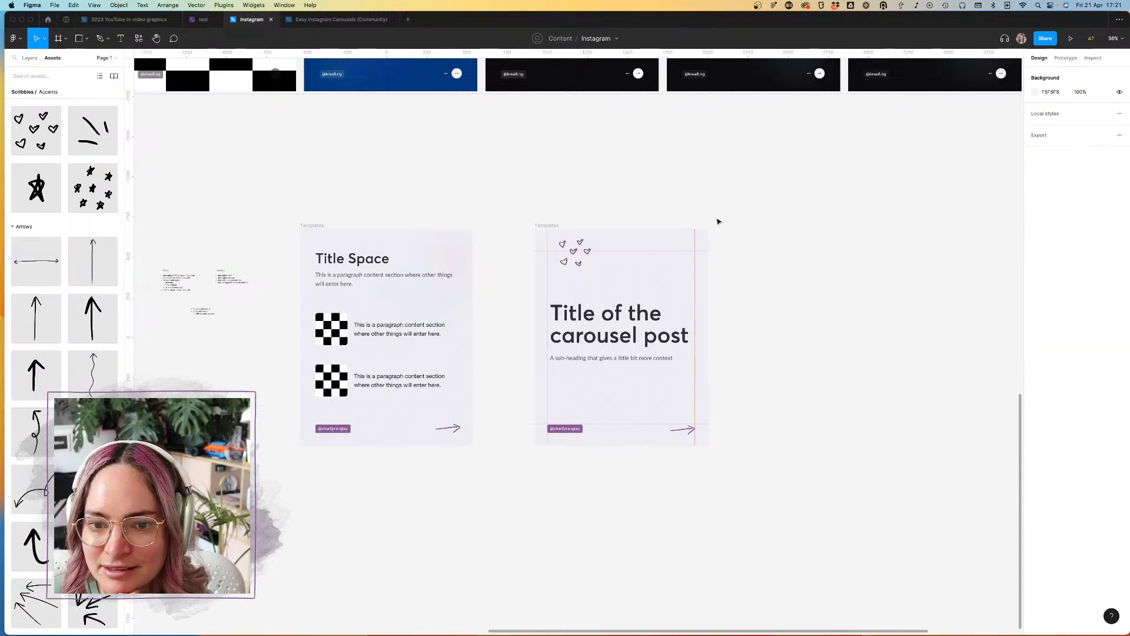
Step: Preview the title slide with the rulers and guides hidden, and show them again
scroll(707, 217, up, 5)
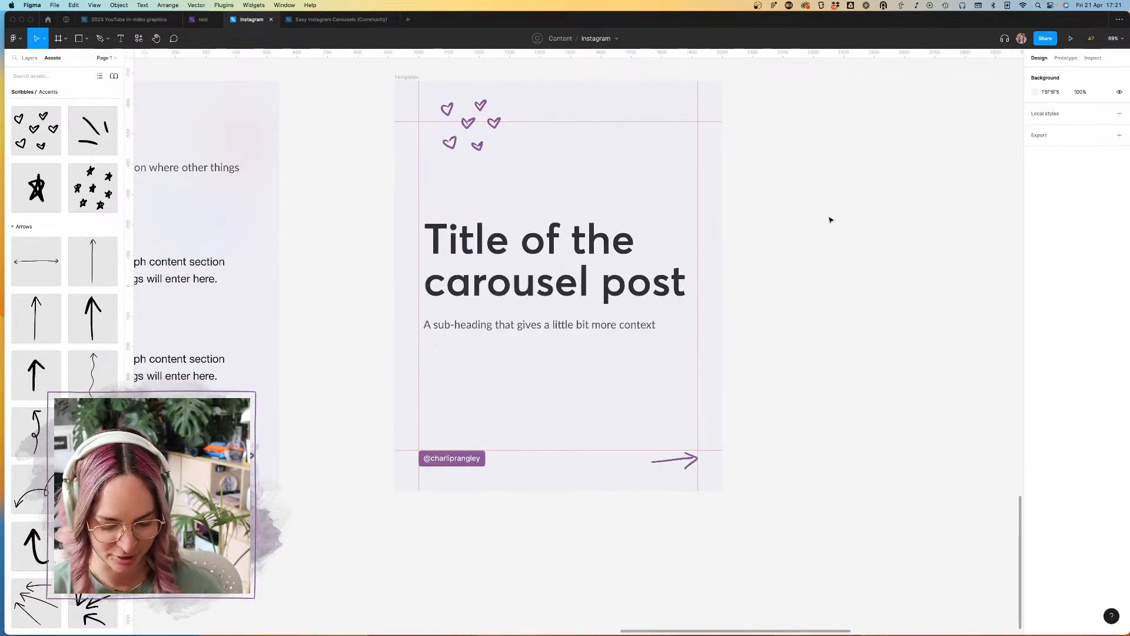
key(shift+r)
scroll(827, 217, up, 2)
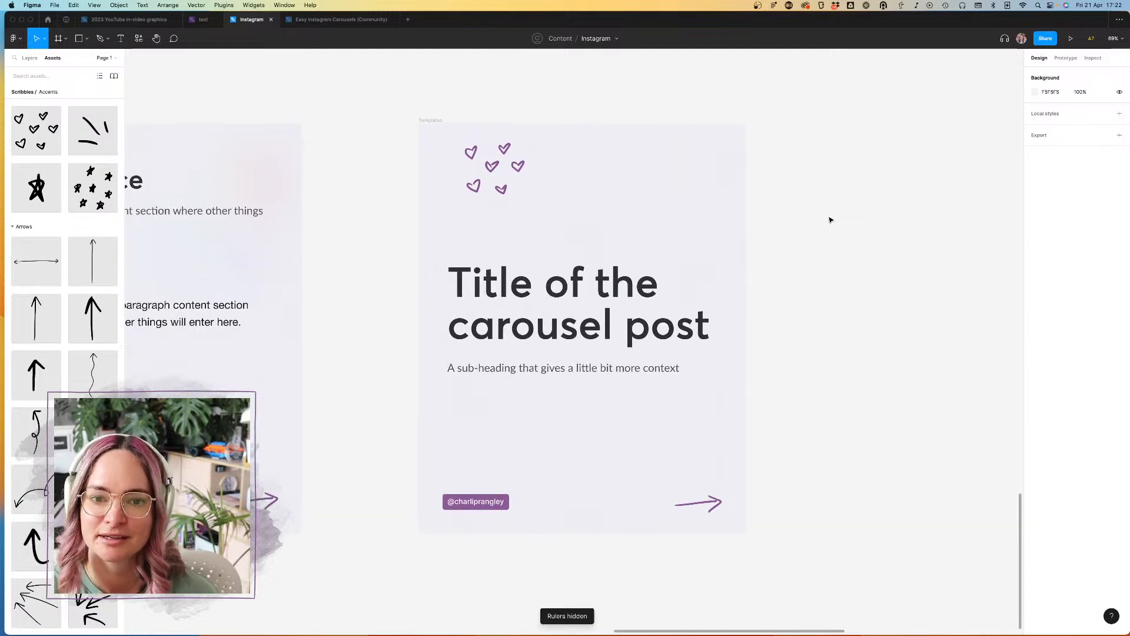
key(ctrl+g)
key(shift+r)
Step: Delete the heart cluster from the title slide
click(494, 146)
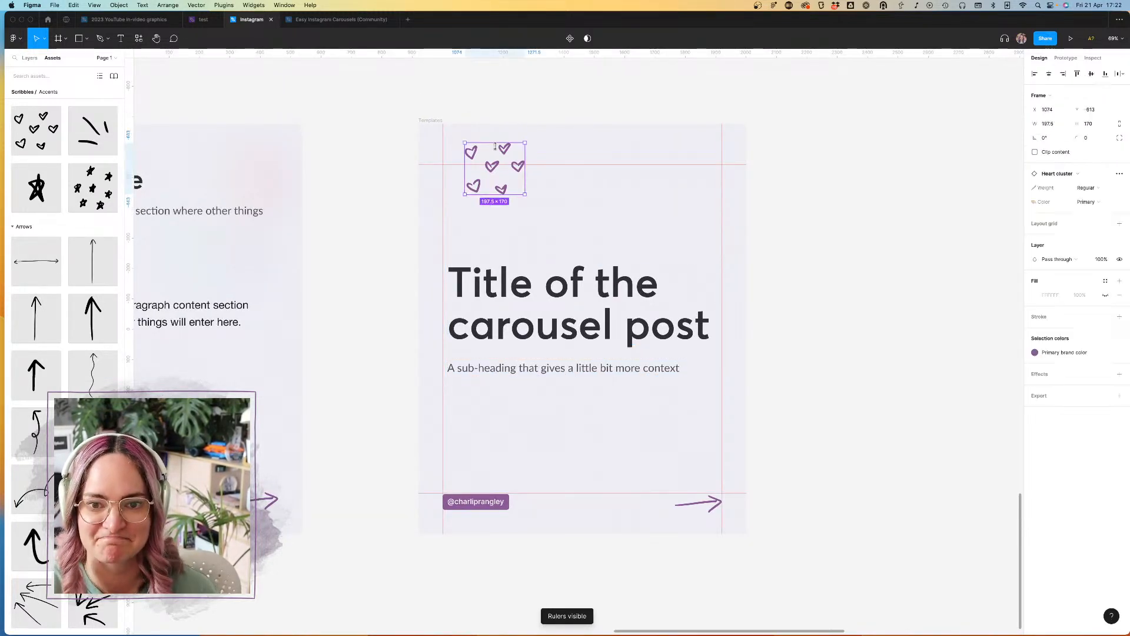
key(Delete)
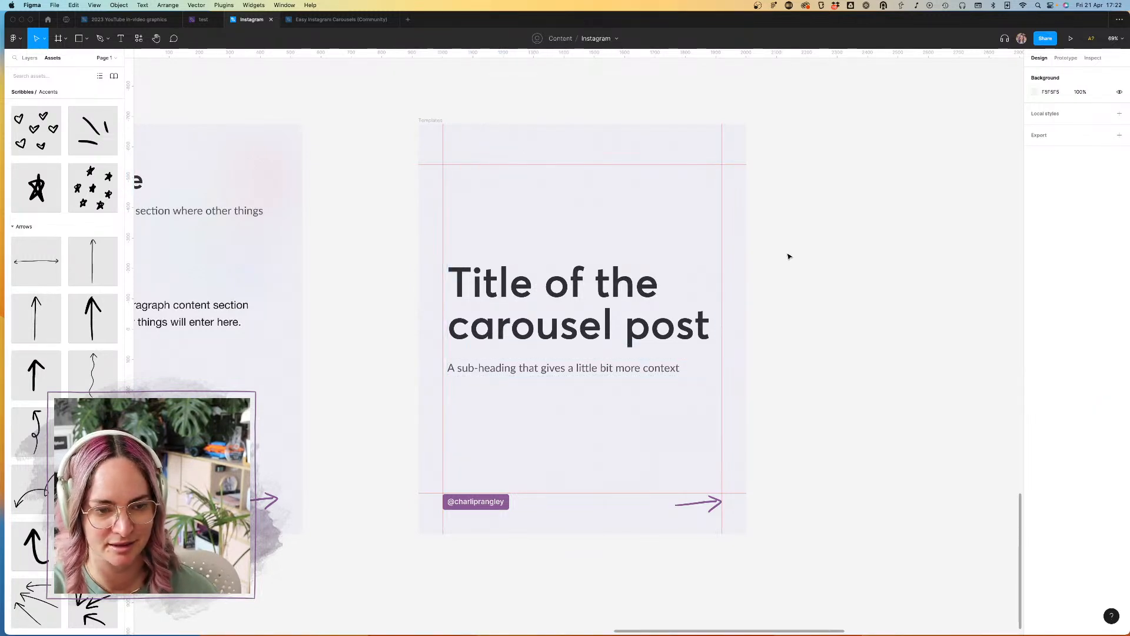
Step: Widen the title text box to 918 so that its left edge meets the left margin guide
scroll(790, 256, down, 3)
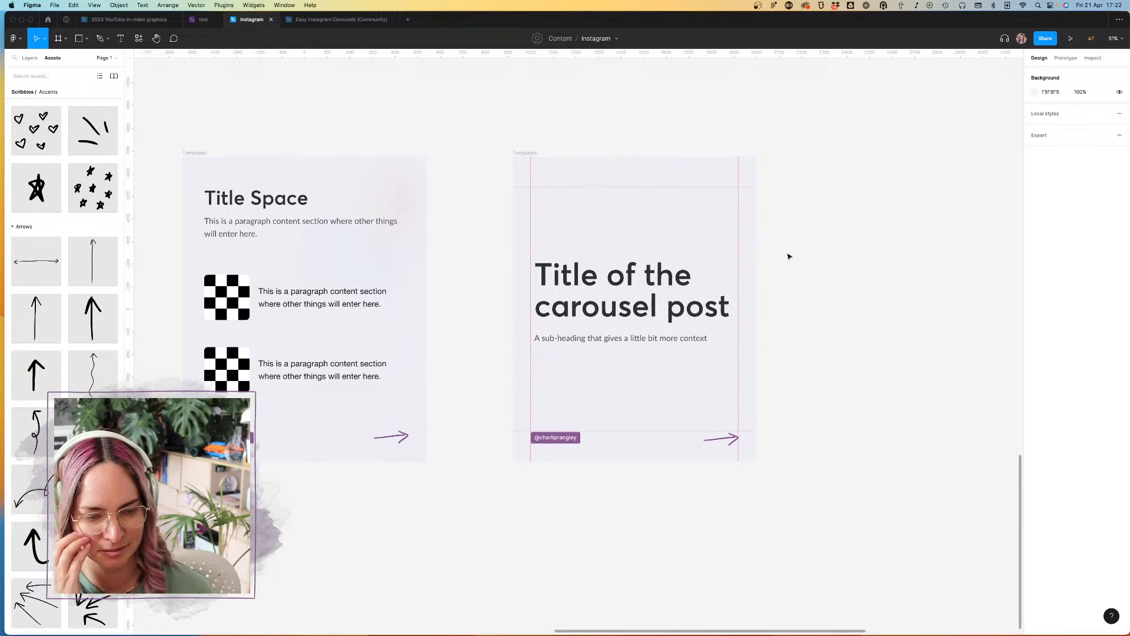
click(633, 297)
click(647, 300)
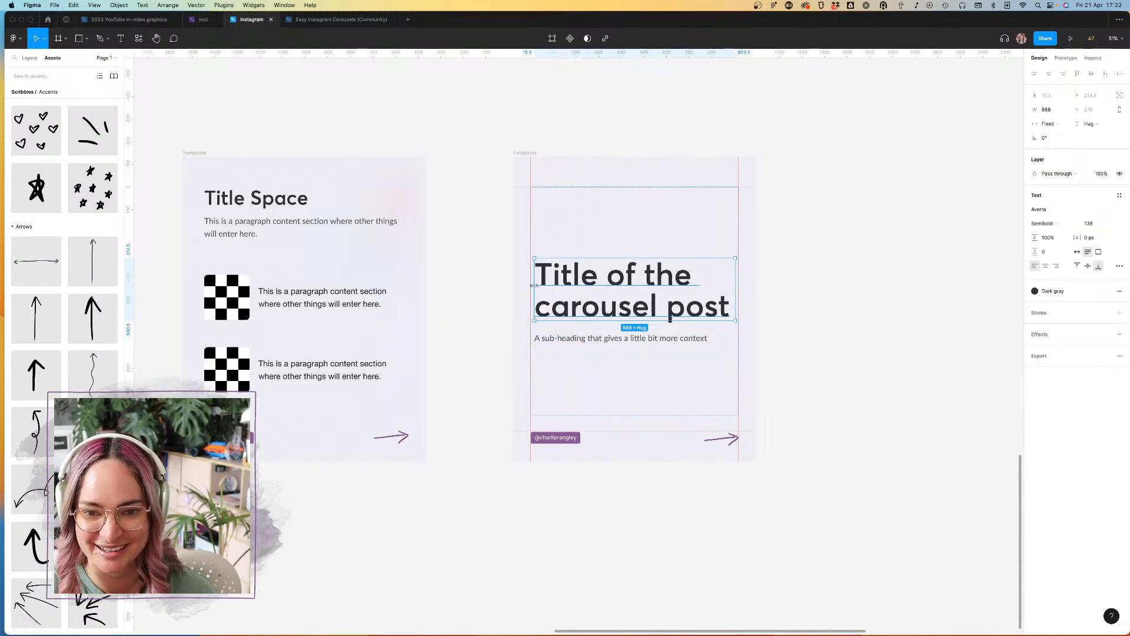
drag(532, 286, 535, 300)
scroll(527, 288, up, 5)
scroll(536, 297, up, 1)
scroll(537, 297, up, 8)
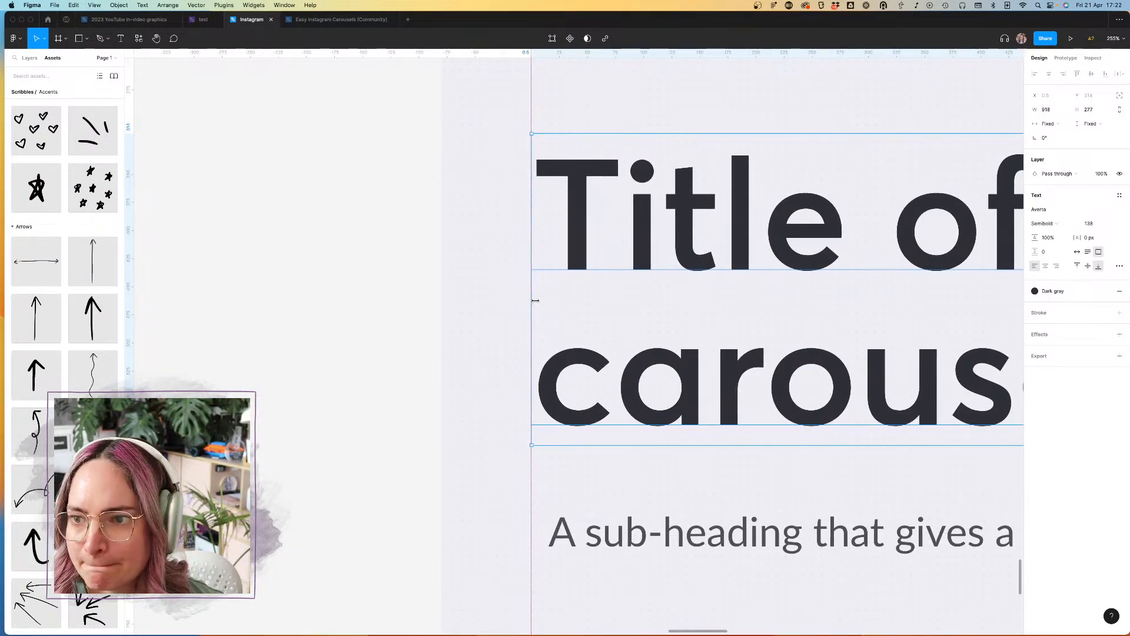
Step: Widen the sub-heading frame to 918 so that its left edge meets the left margin guide
scroll(701, 323, down, 5)
click(606, 345)
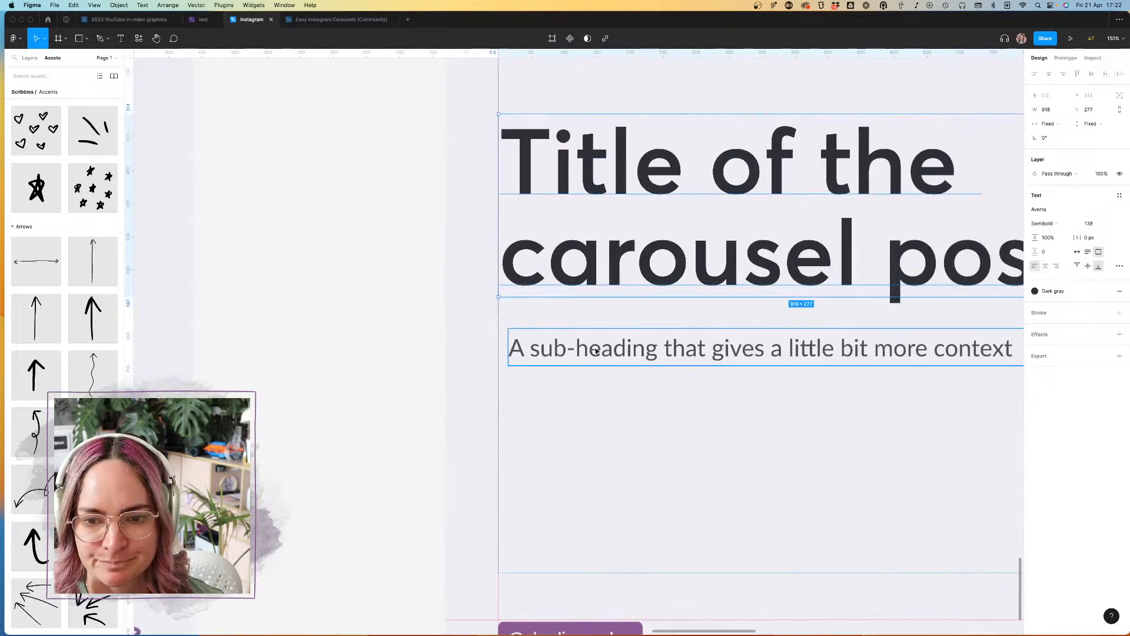
drag(507, 352, 489, 352)
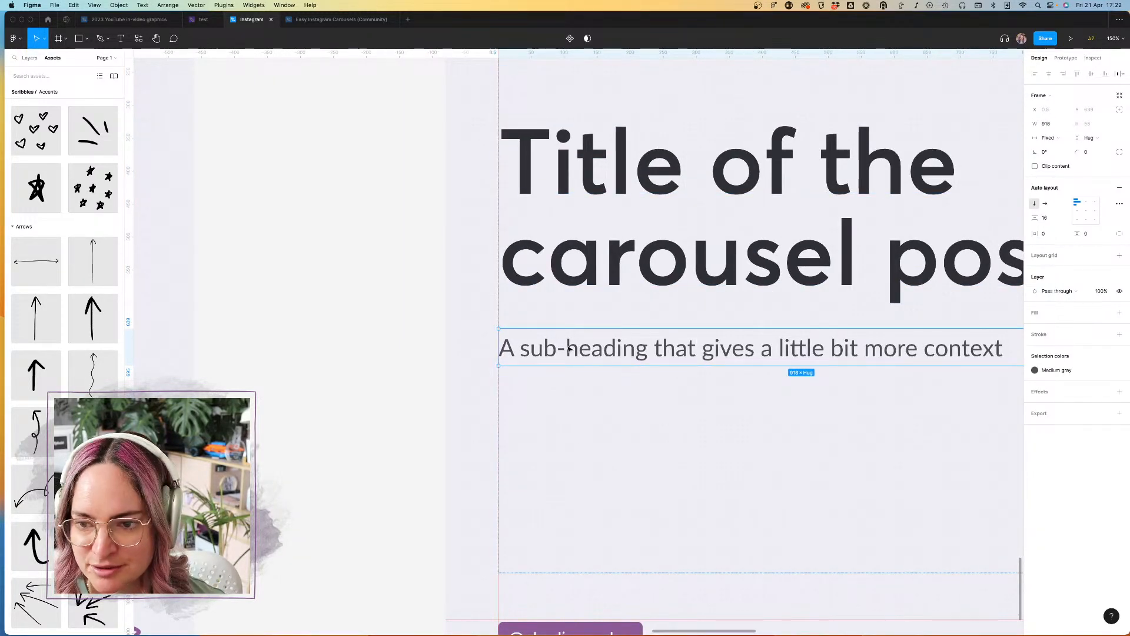
Step: Set the horizontal resizing of both the title text and the sub-heading frame to Fill container
scroll(732, 343, down, 5)
click(906, 342)
click(769, 287)
double_click(769, 288)
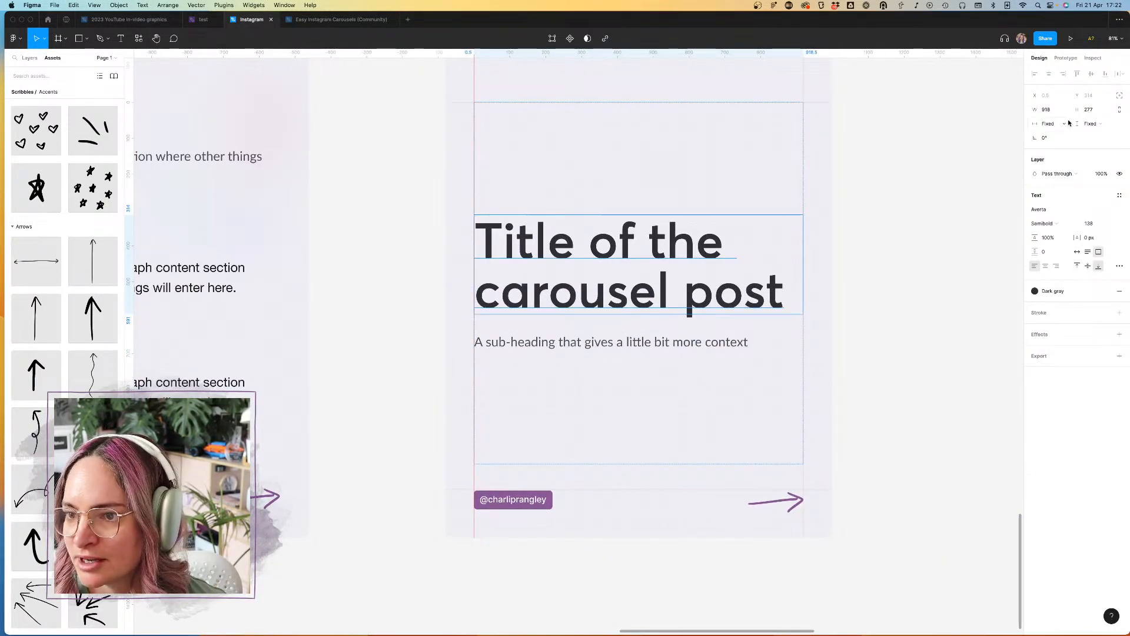
click(1048, 123)
click(1054, 148)
click(683, 344)
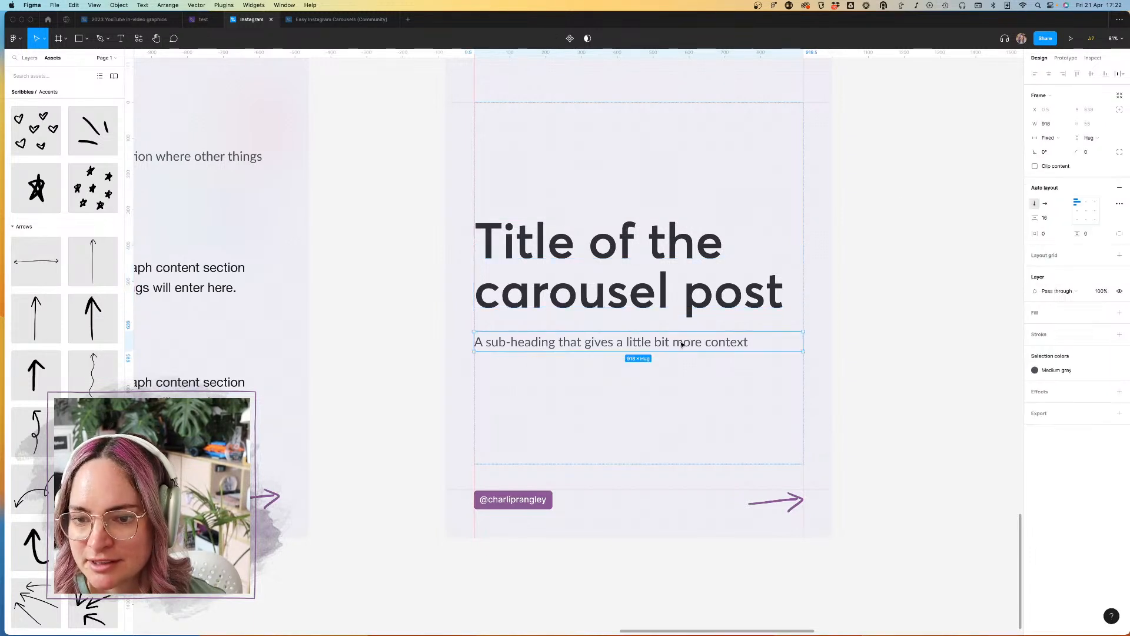
click(1050, 138)
click(1055, 166)
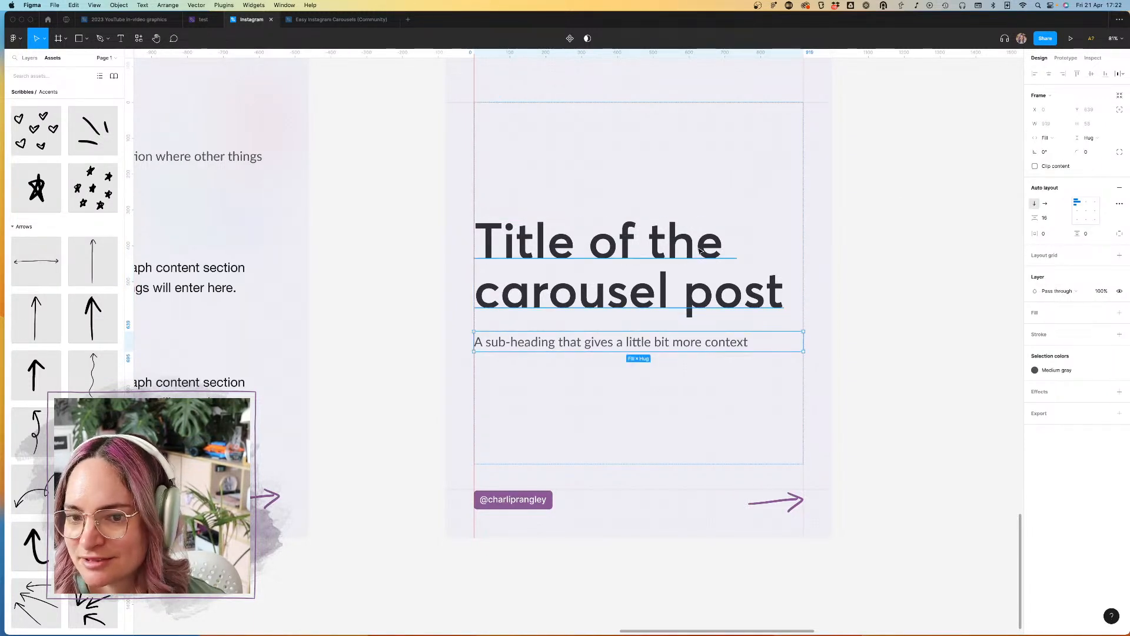
Step: Set the title text's vertical resizing to Hug contents
click(689, 257)
click(1092, 123)
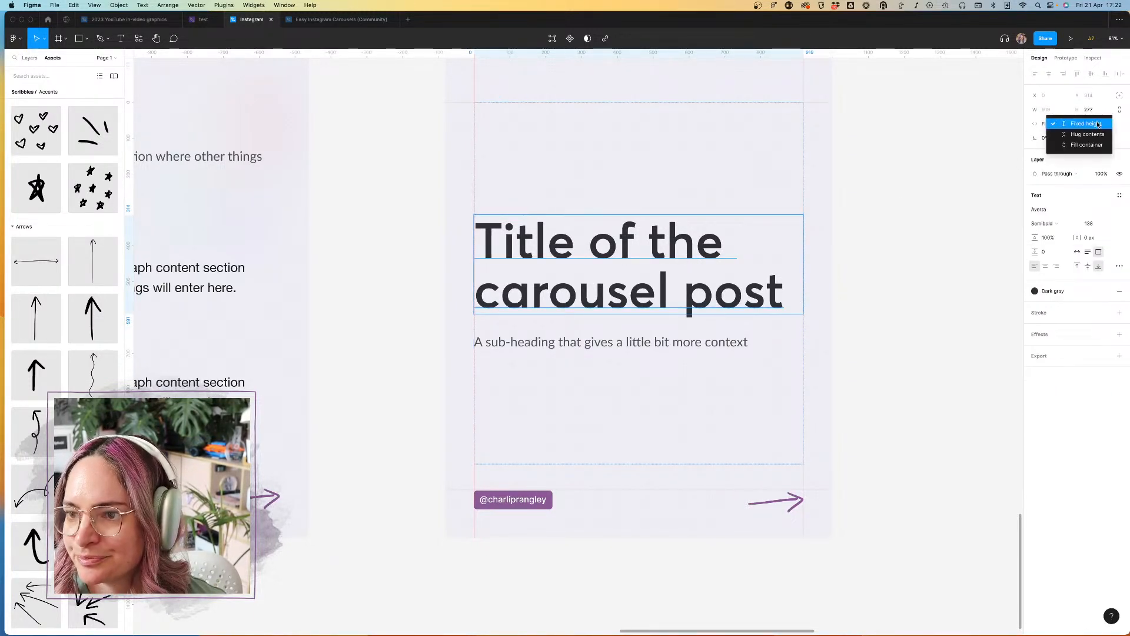
click(1091, 145)
click(713, 343)
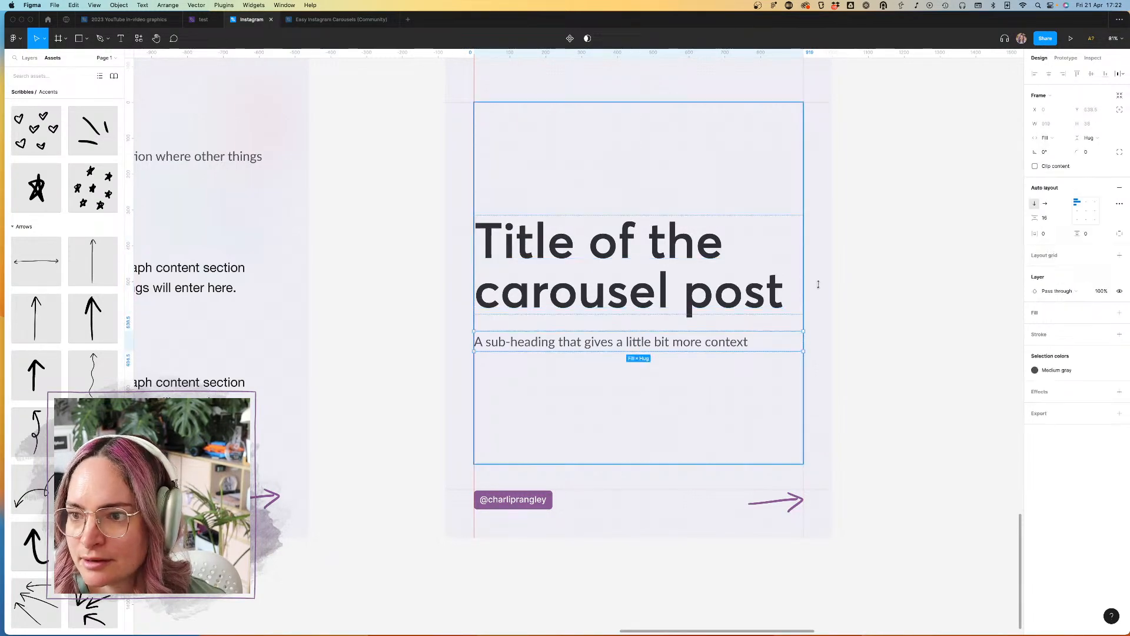
click(883, 265)
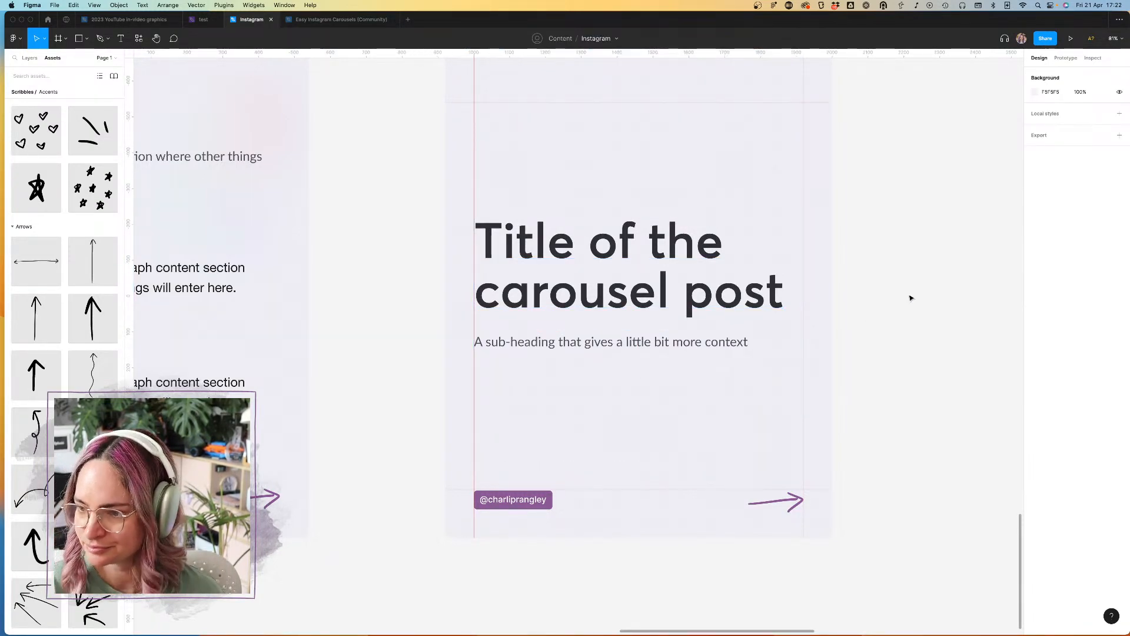
Step: Compare the title slide with the rows of sample templates on the canvas
scroll(911, 232, down, 5)
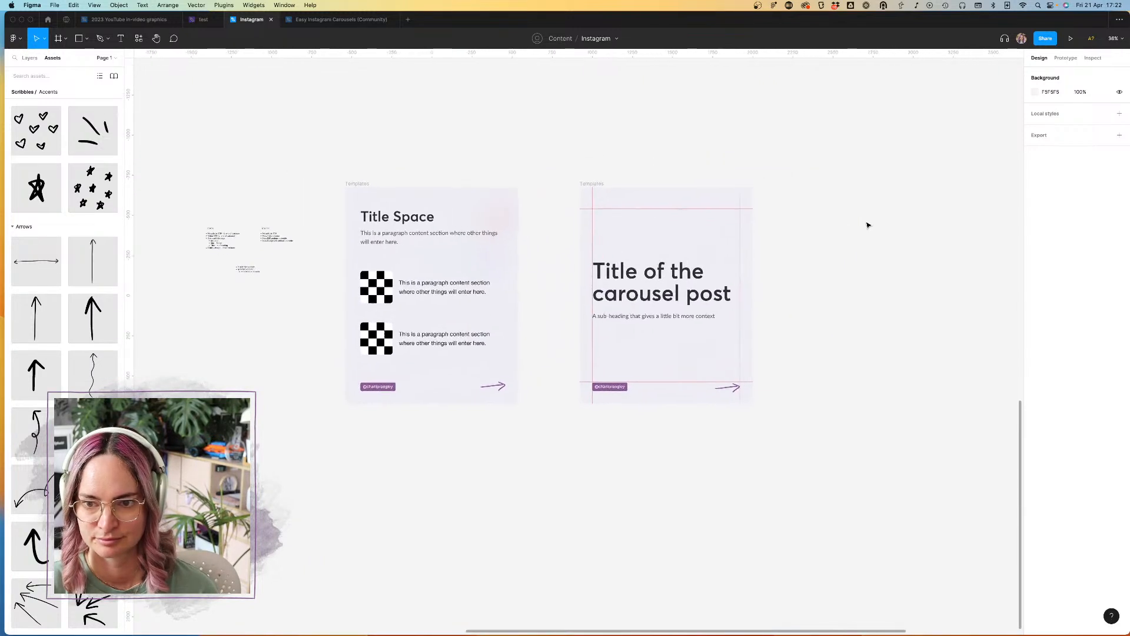
click(607, 188)
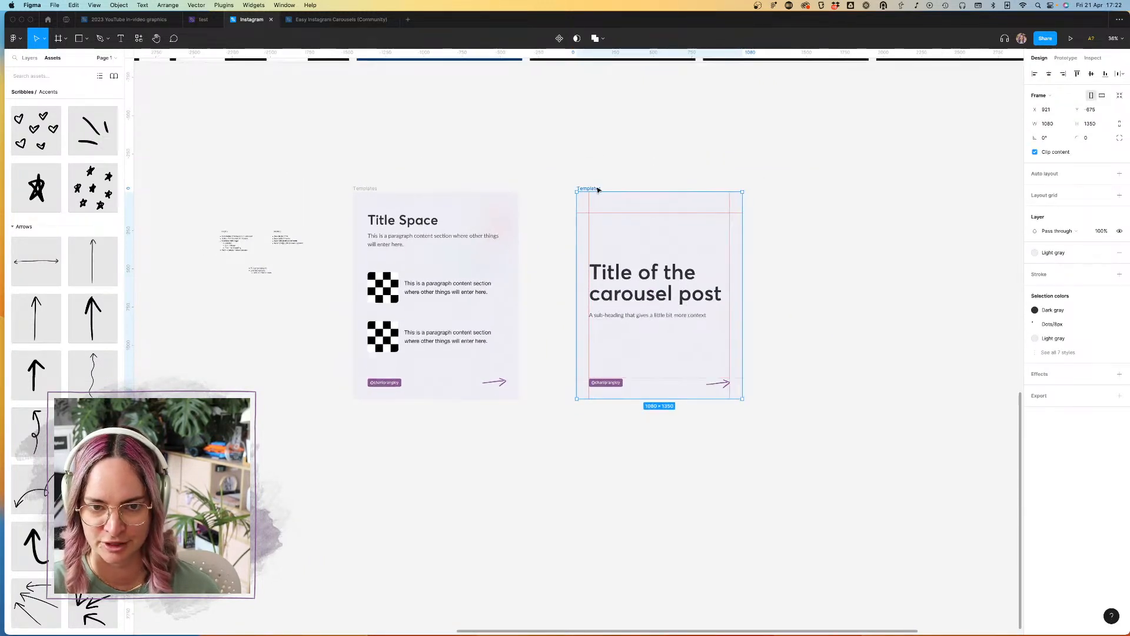
scroll(598, 190, down, 5)
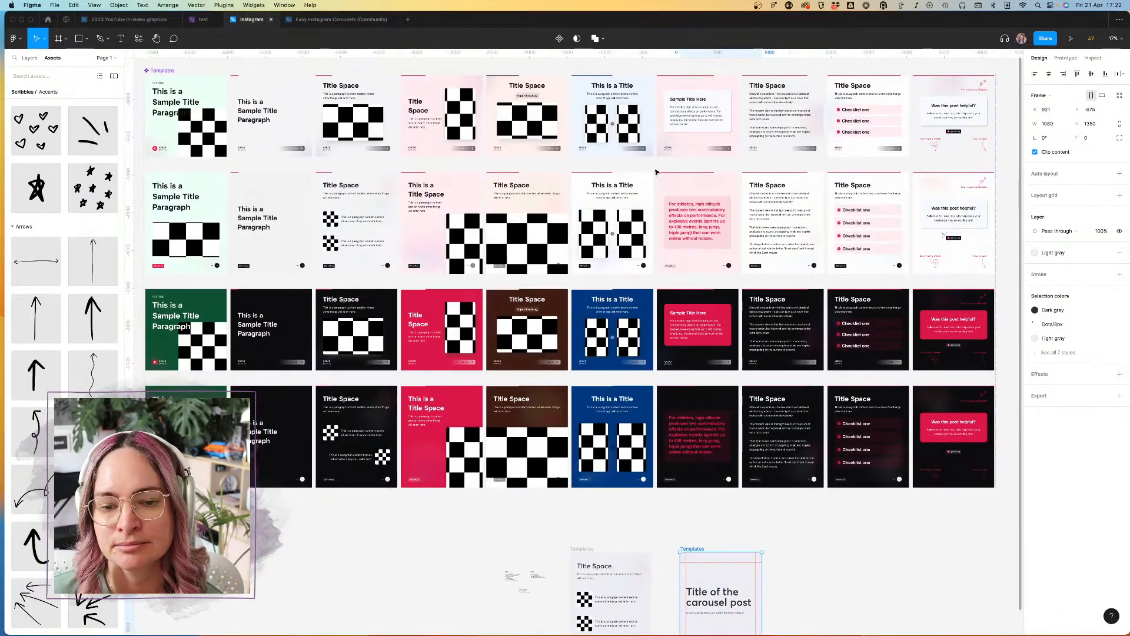
scroll(848, 401, down, 5)
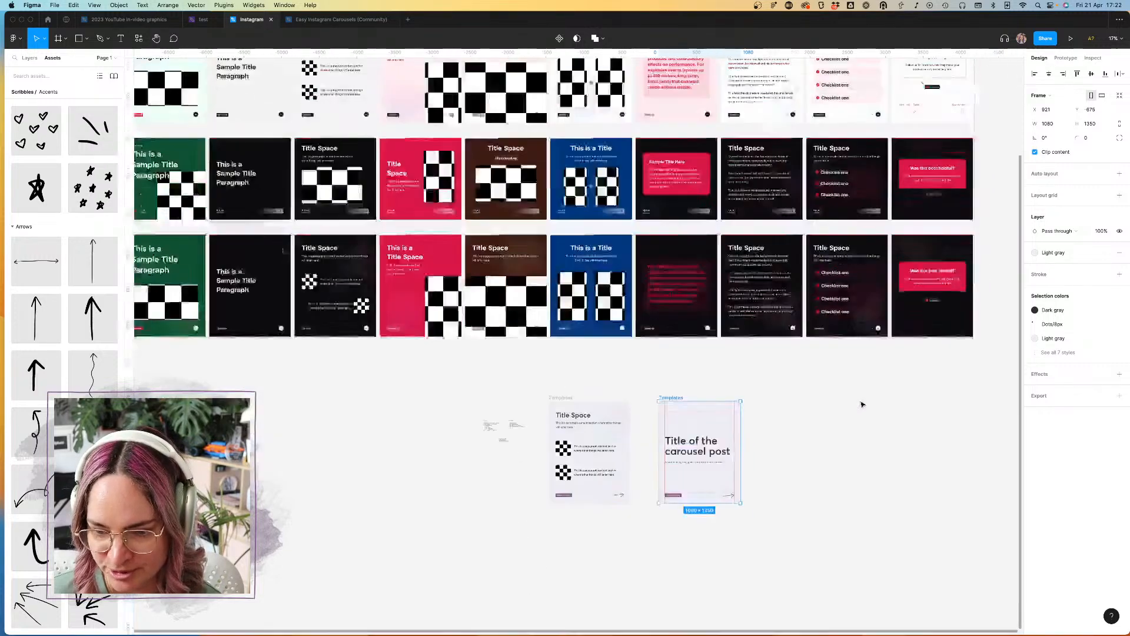
click(831, 396)
scroll(674, 285, up, 5)
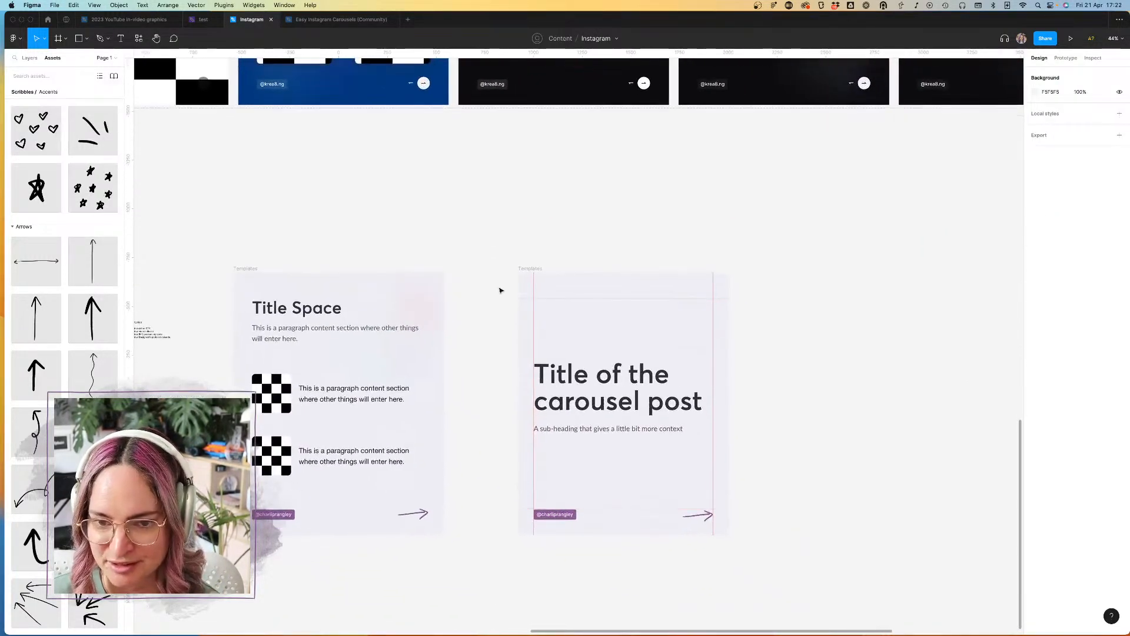
click(550, 268)
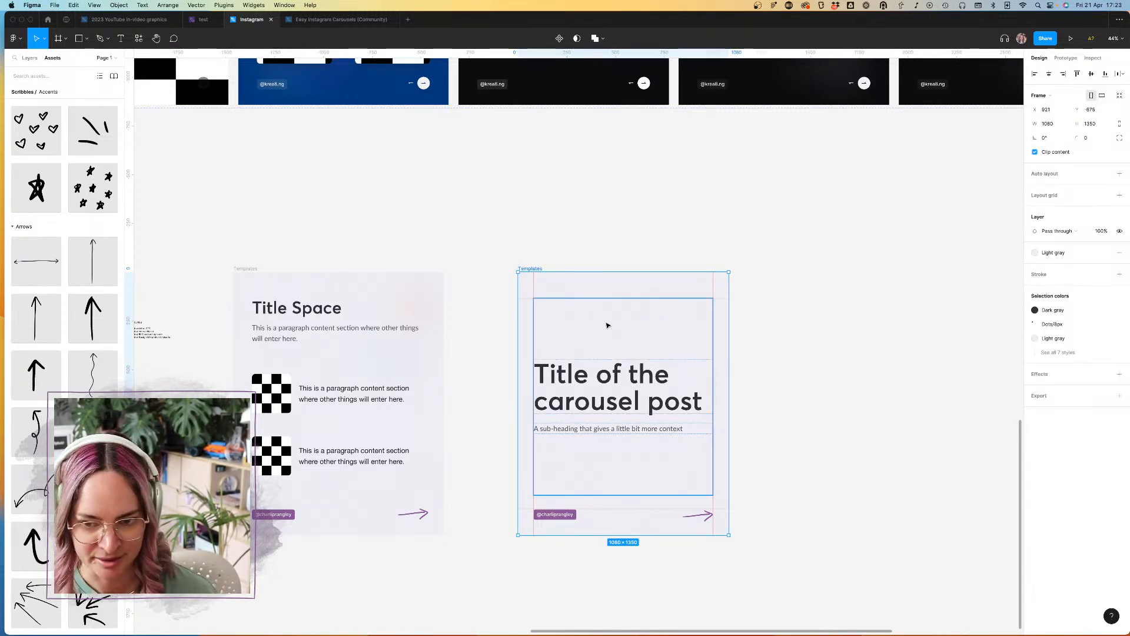
click(627, 210)
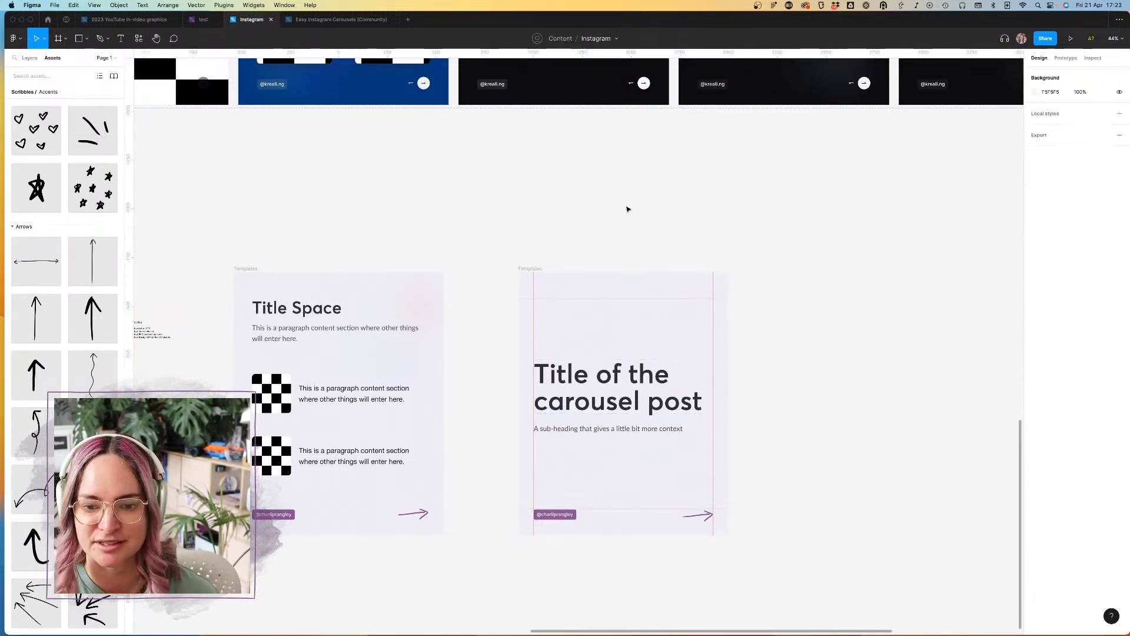
click(537, 270)
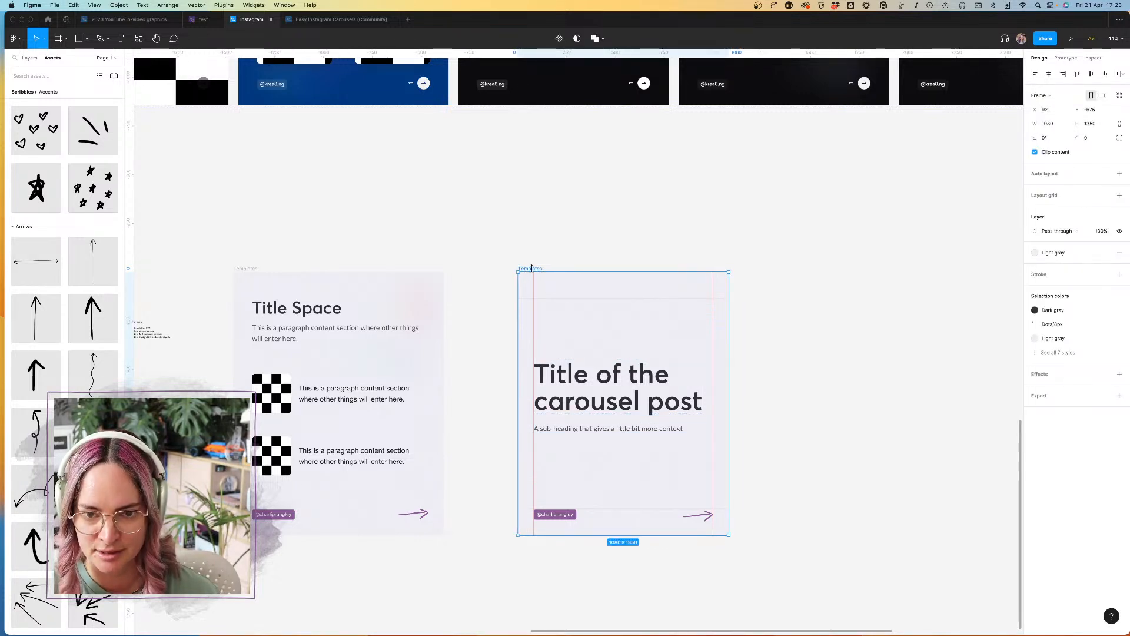
click(30, 58)
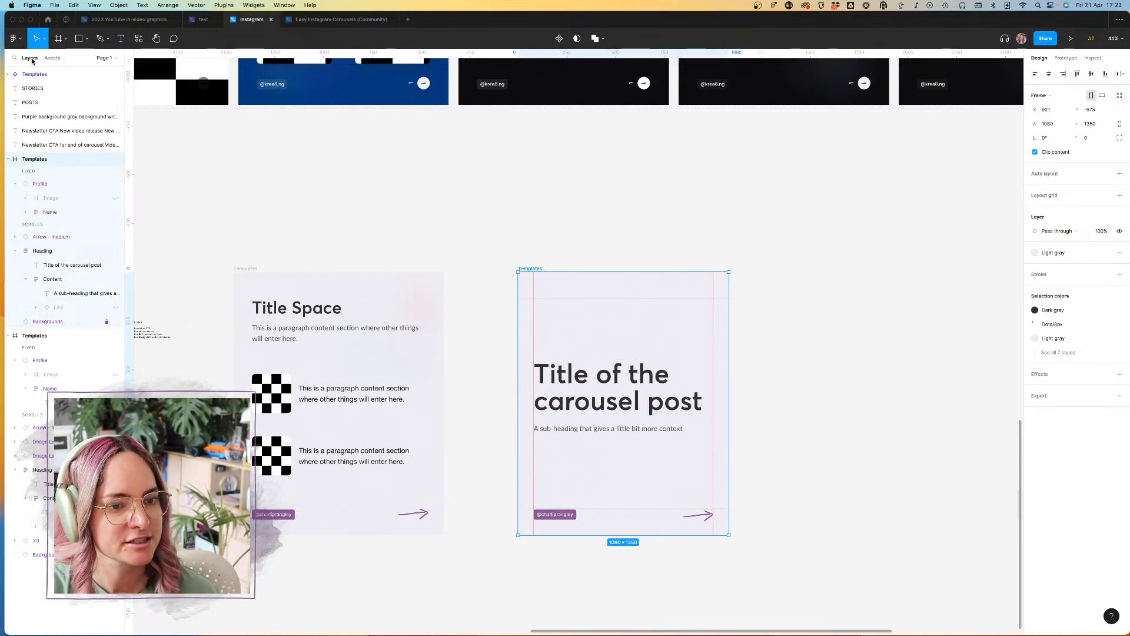
double_click(36, 161)
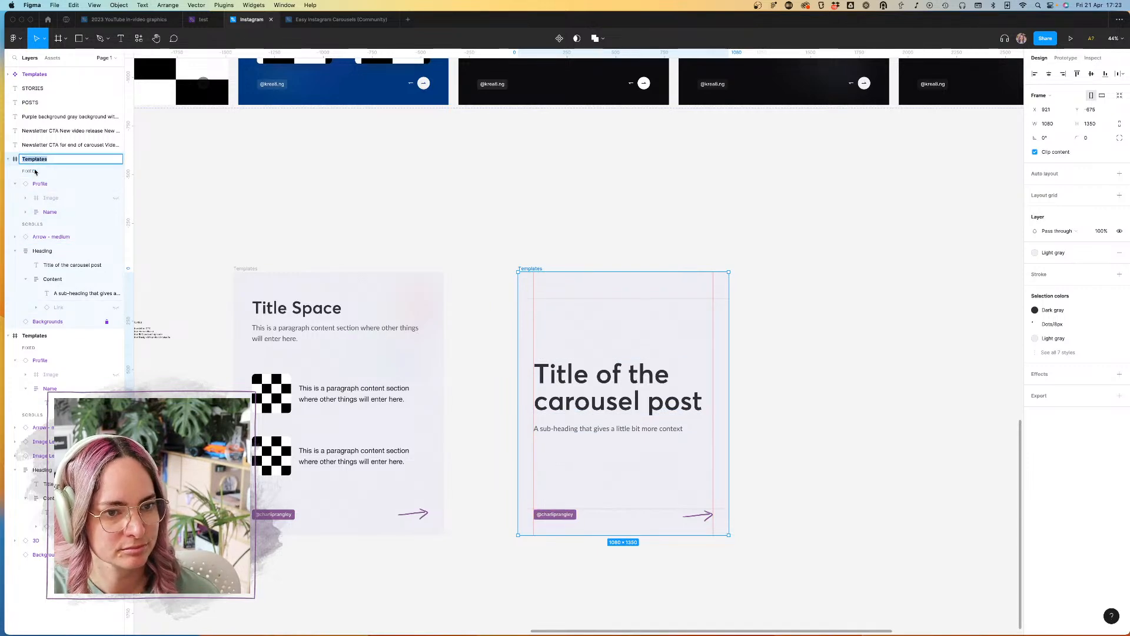
click(63, 172)
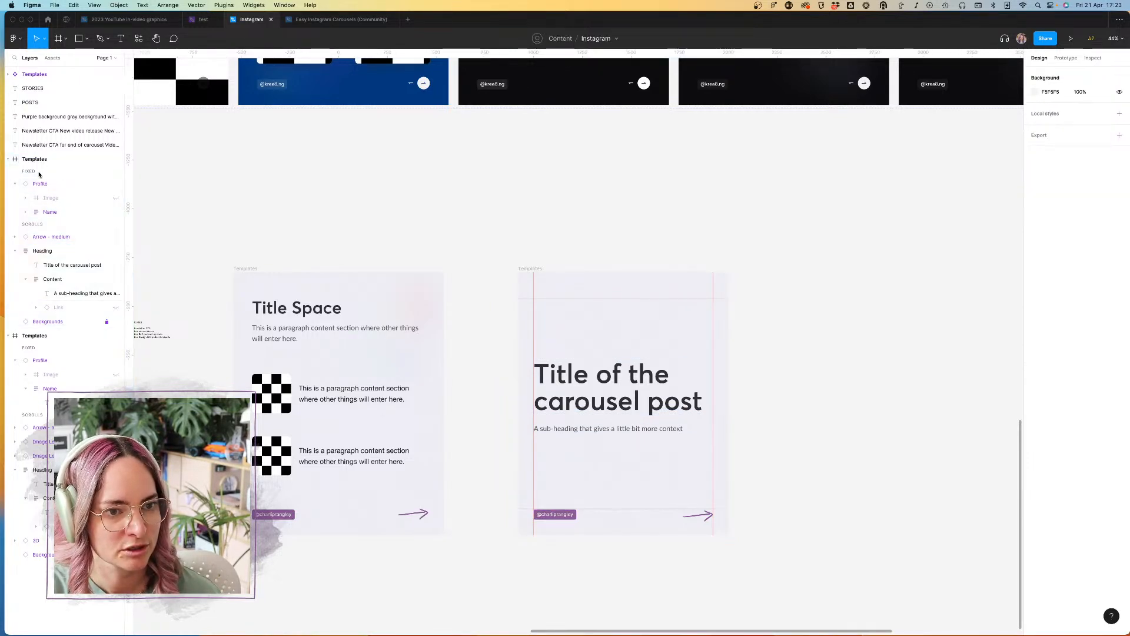
Step: Set the scroll position of the title slide's Profile layer to Scroll with parent
scroll(546, 321, down, 5)
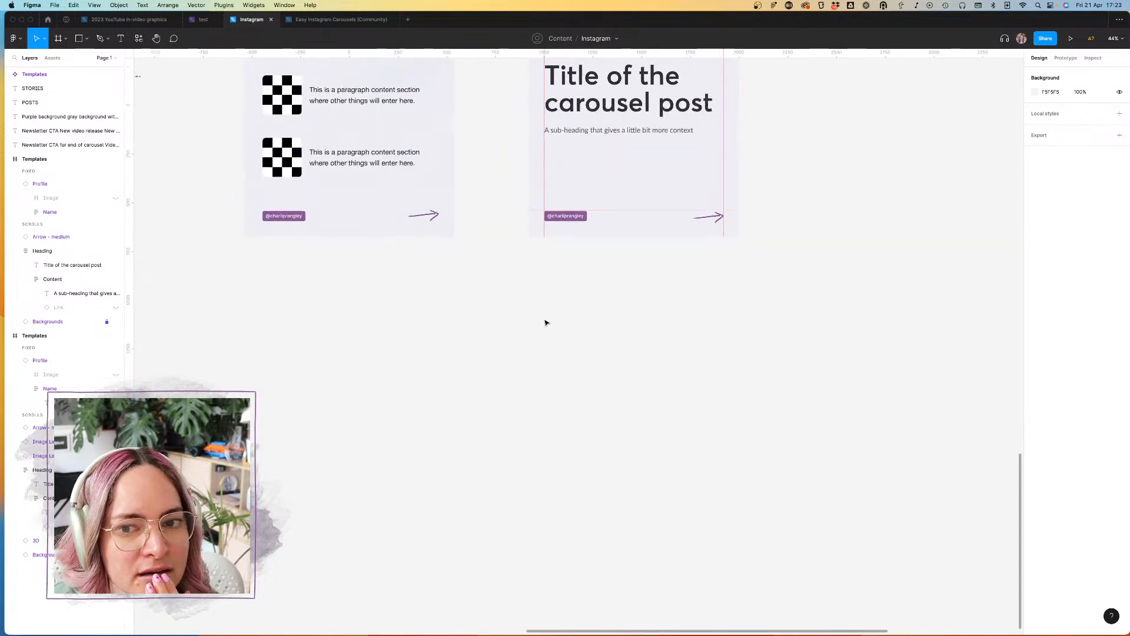
scroll(546, 321, up, 3)
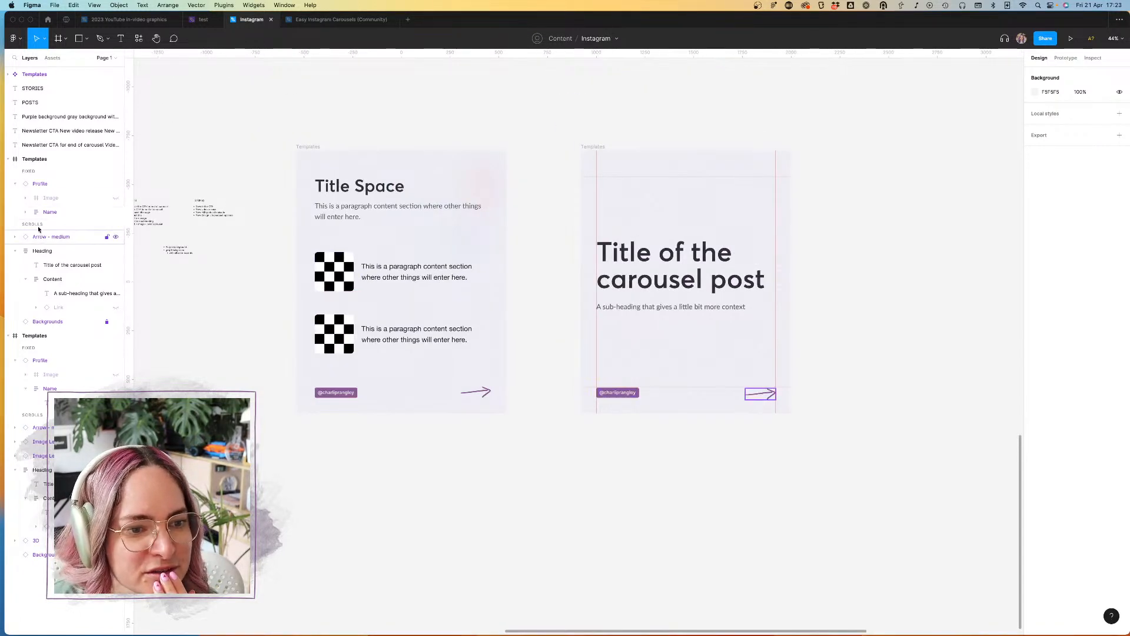
click(15, 185)
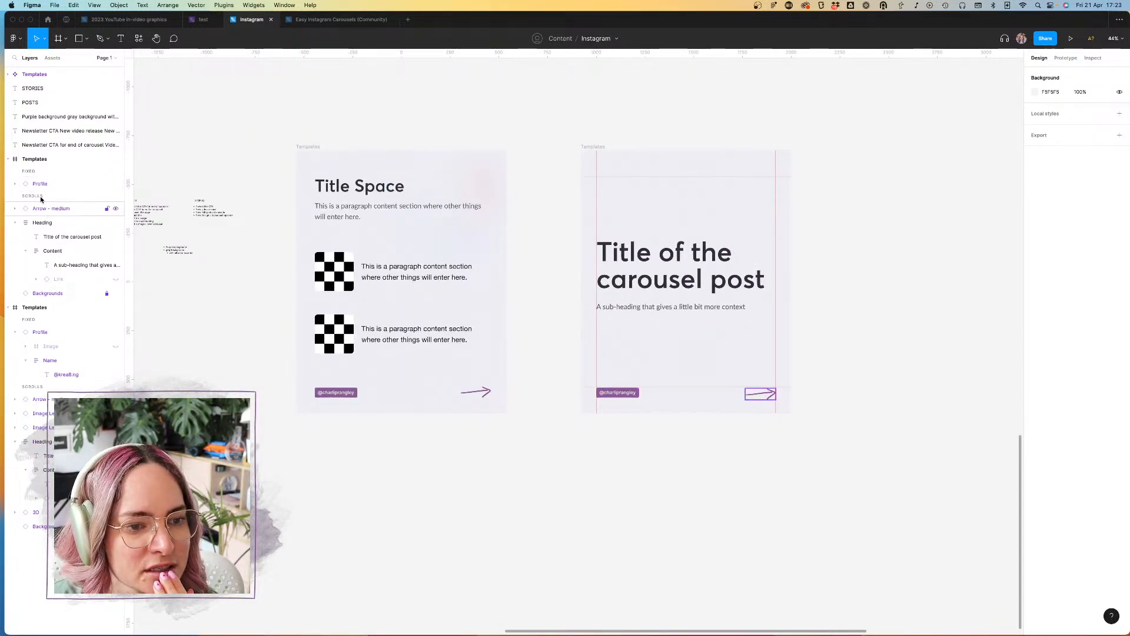
click(1065, 58)
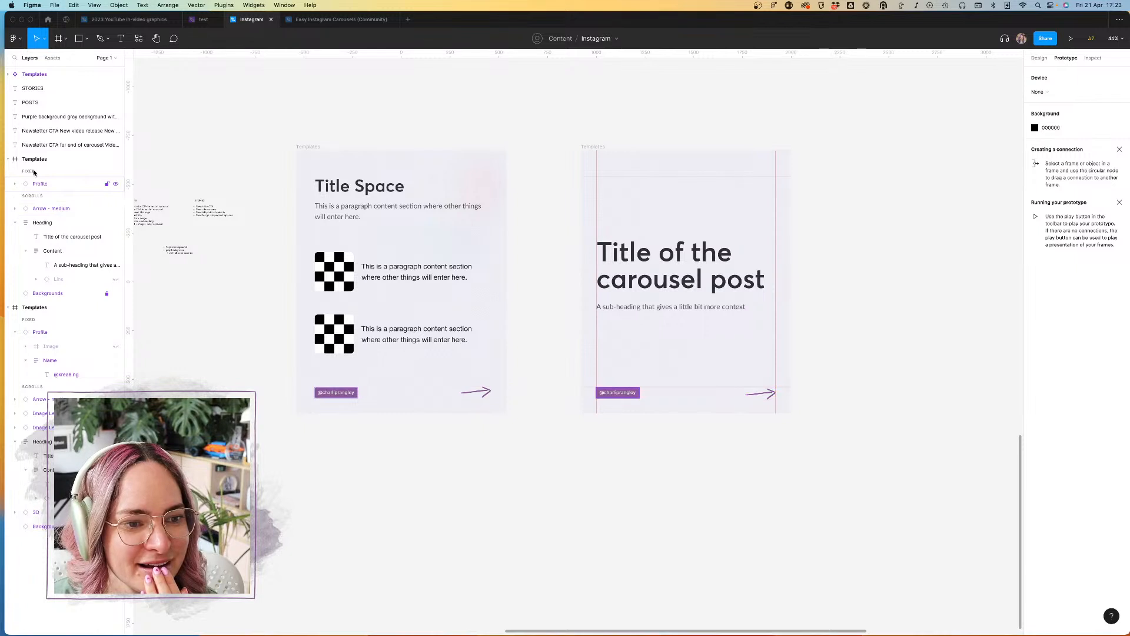
click(43, 185)
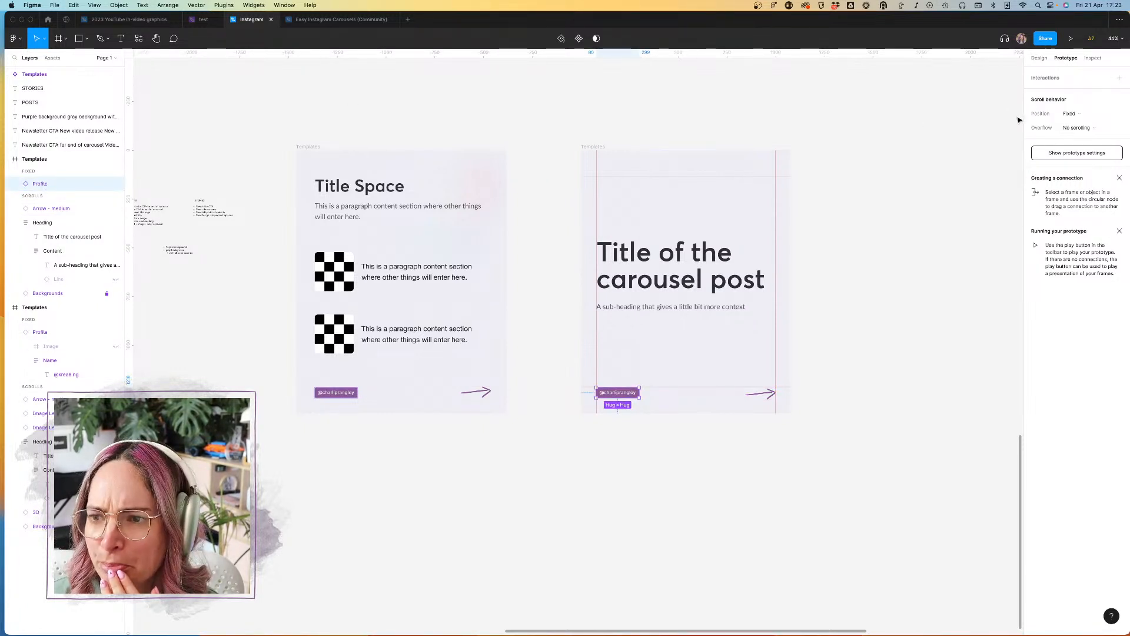
click(1088, 114)
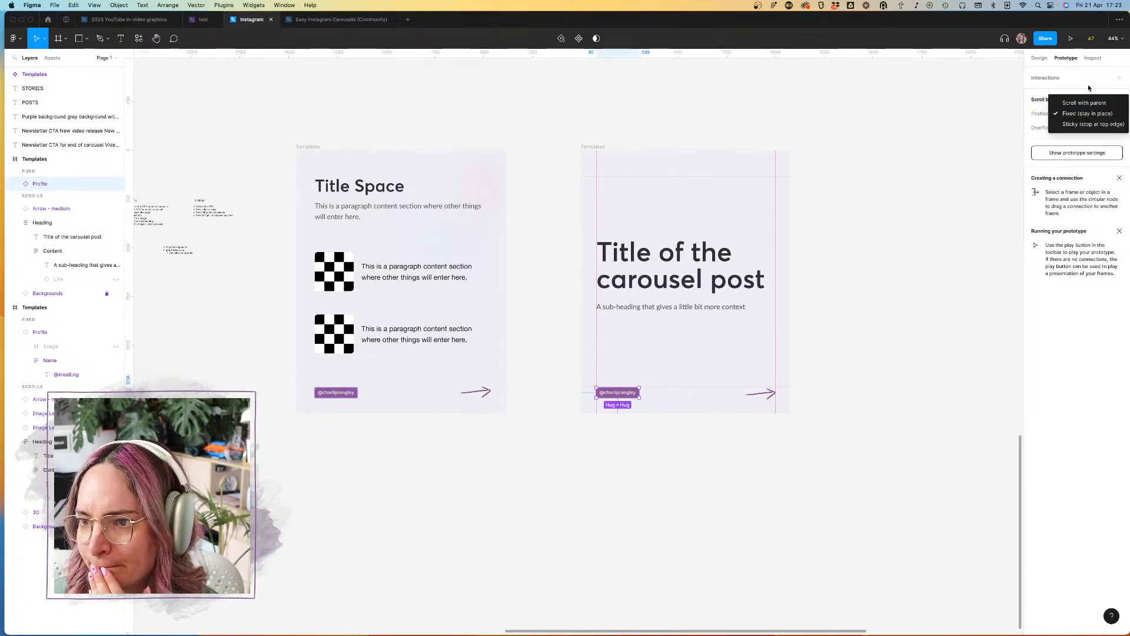
click(1085, 102)
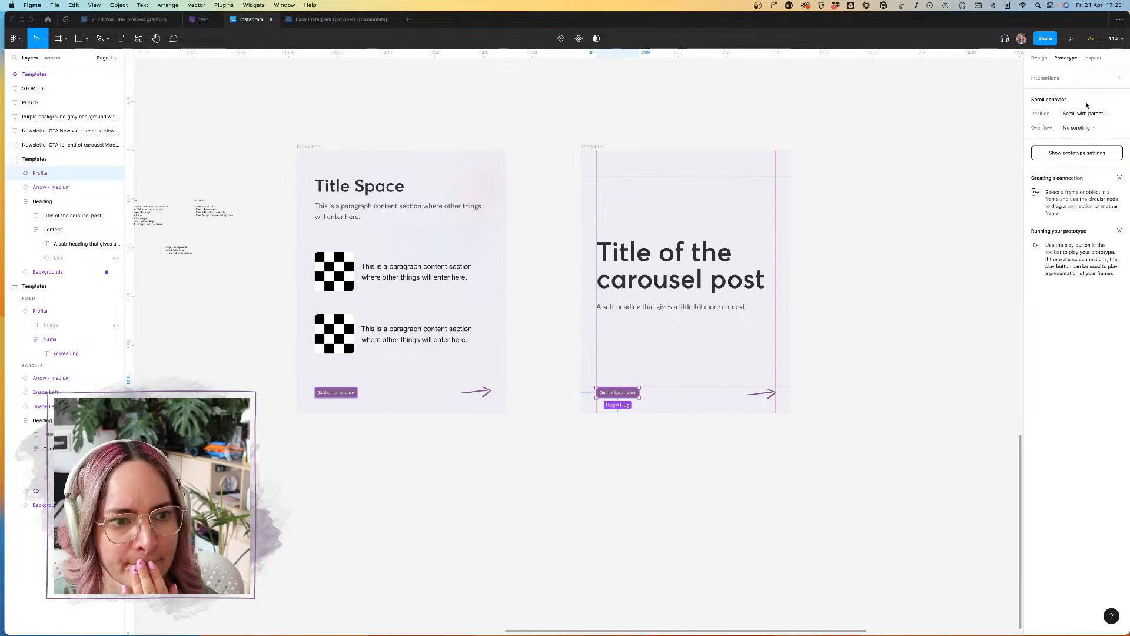
Step: Examine the title slide's frame and background layer and compare its layout with the neighbouring content slide
click(53, 159)
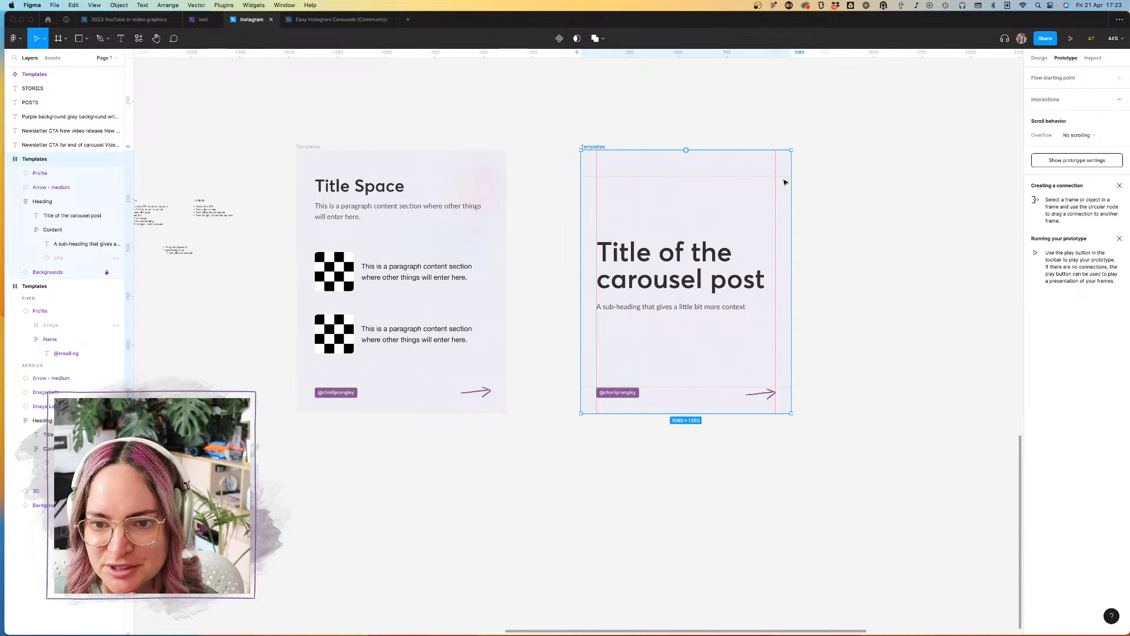
click(706, 132)
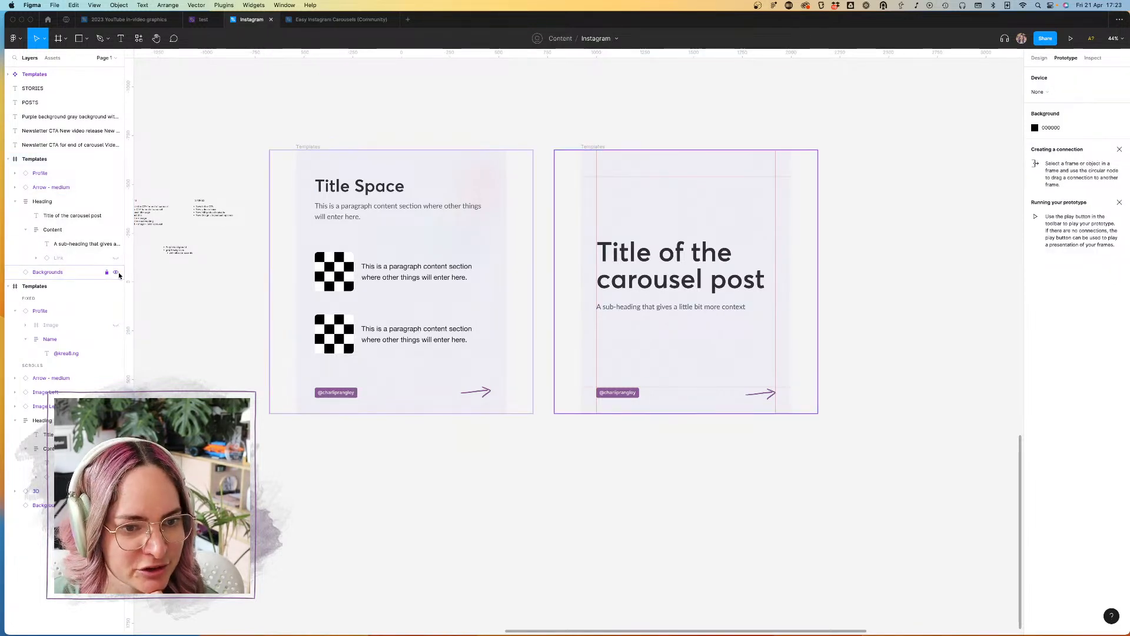
scroll(771, 206, up, 5)
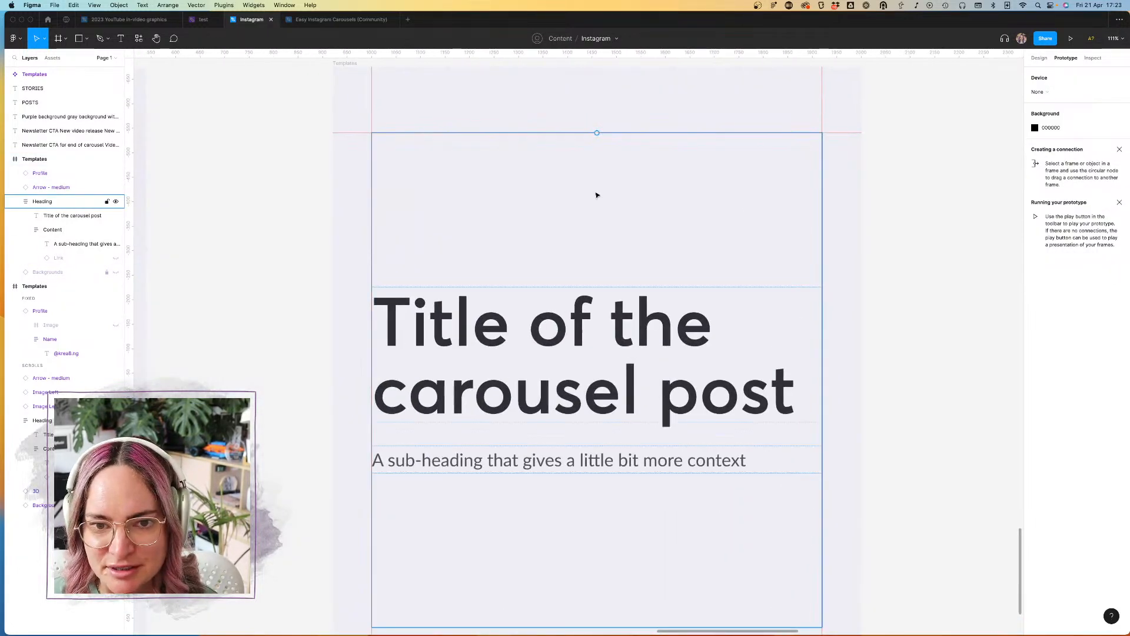
scroll(612, 195, left, 5)
scroll(585, 194, down, 1)
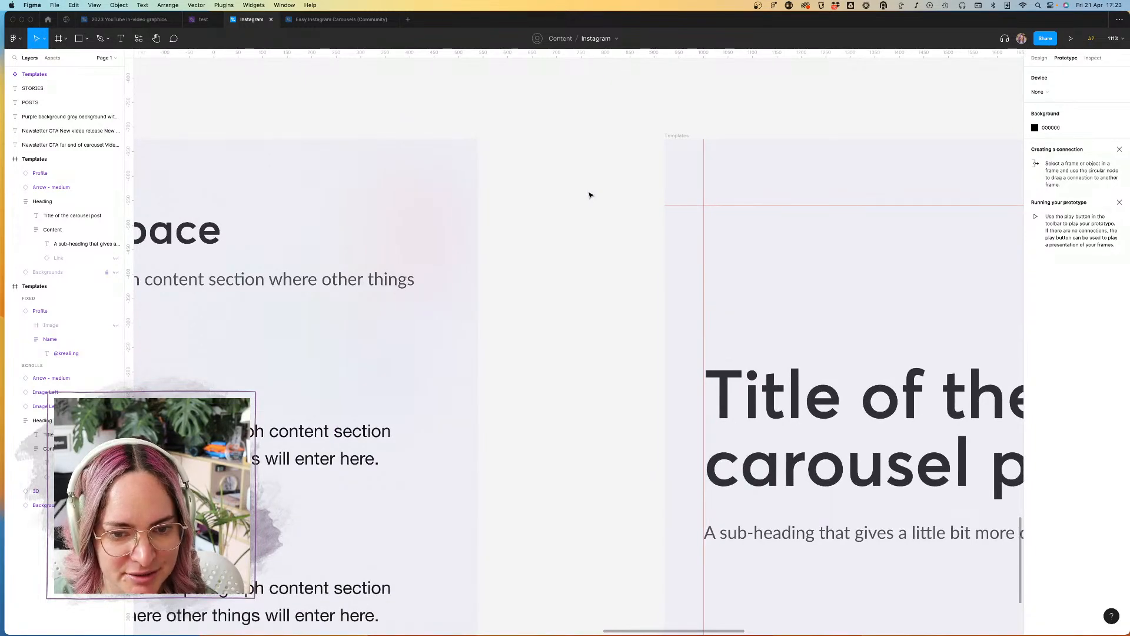
scroll(589, 194, down, 3)
scroll(590, 192, right, 2)
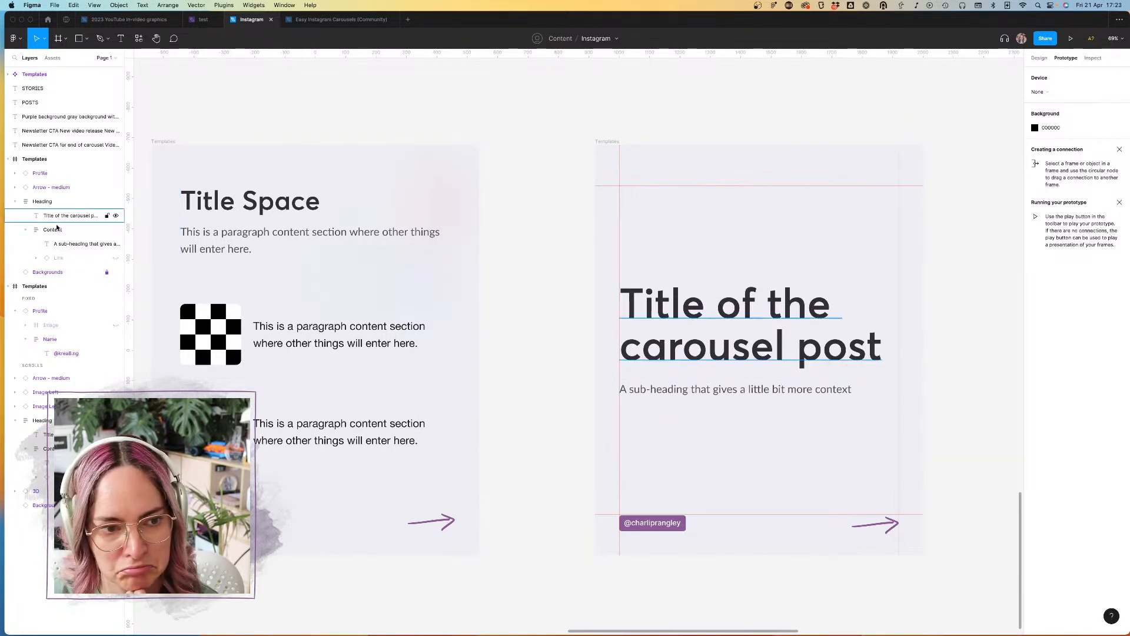
click(58, 270)
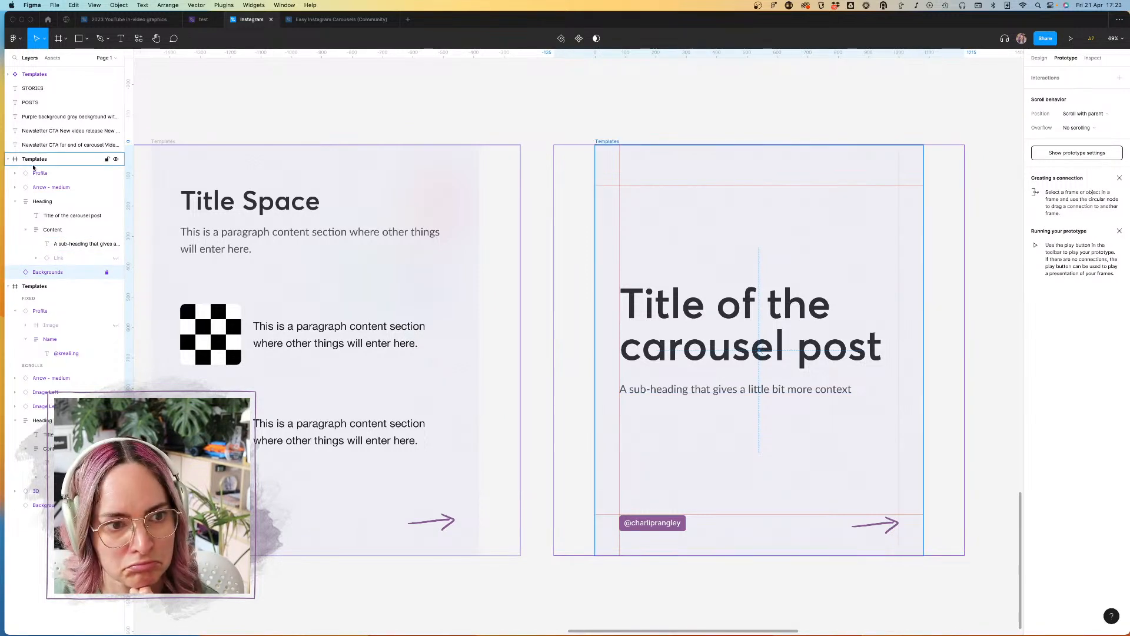
click(58, 161)
click(1045, 58)
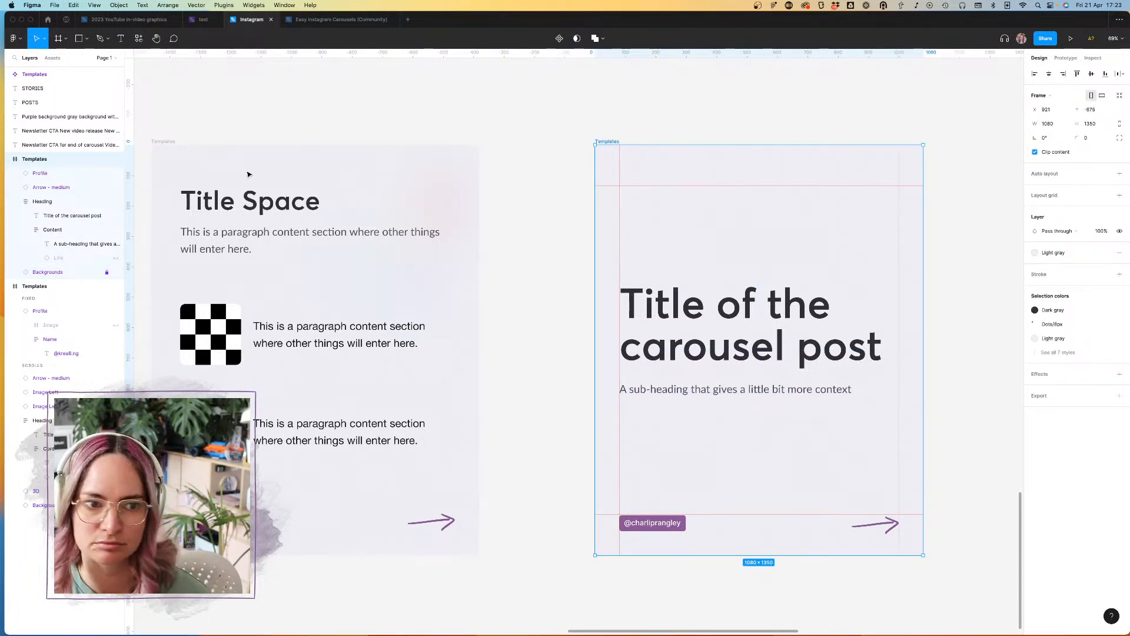
Step: Try the Profile #1 style on the title slide's profile tag and switch it back to Profile #2
click(45, 177)
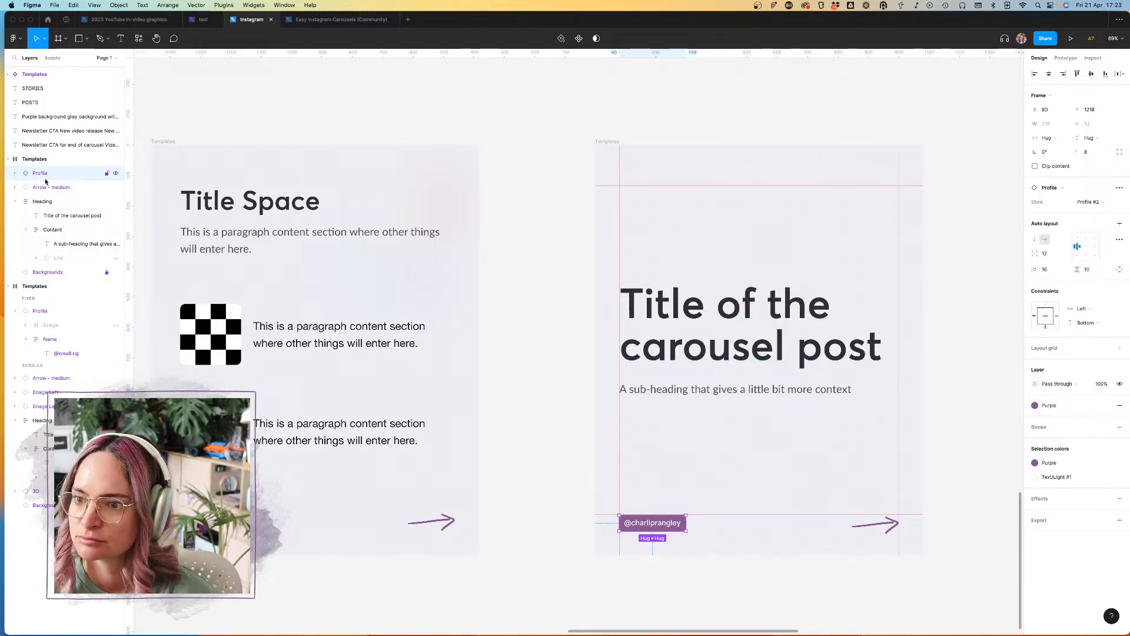
click(1103, 204)
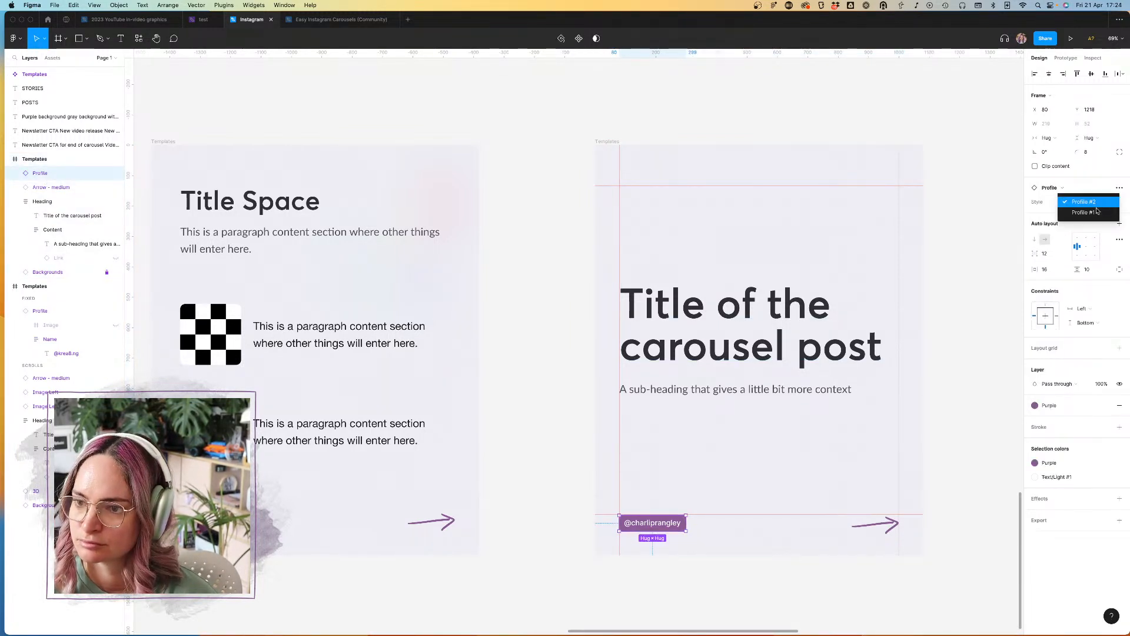
click(1094, 216)
click(1100, 200)
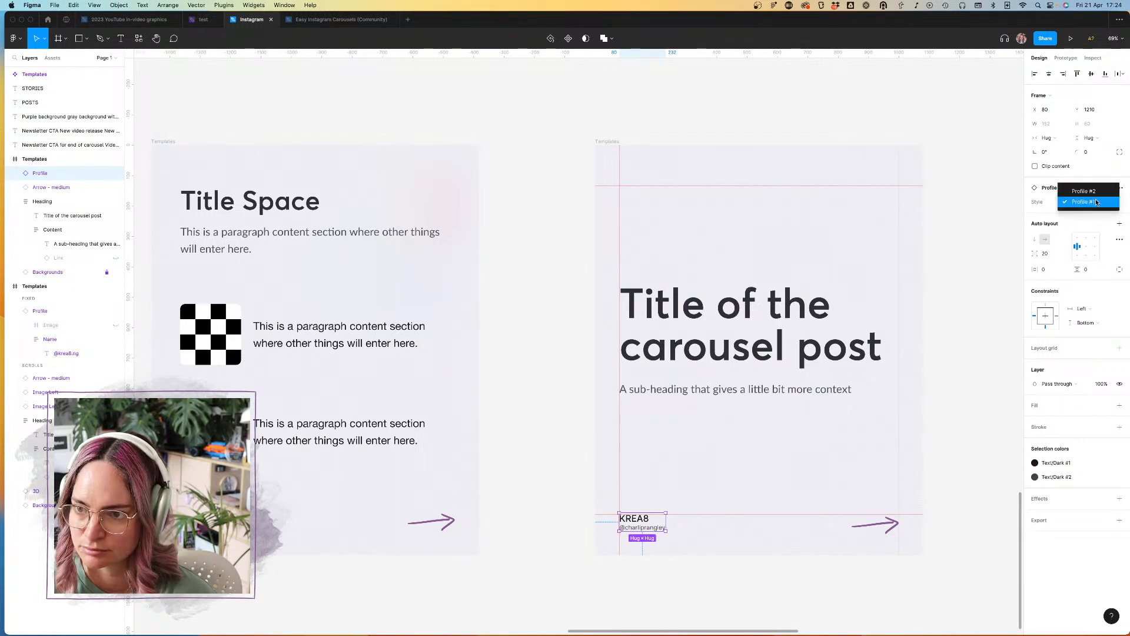
click(1090, 194)
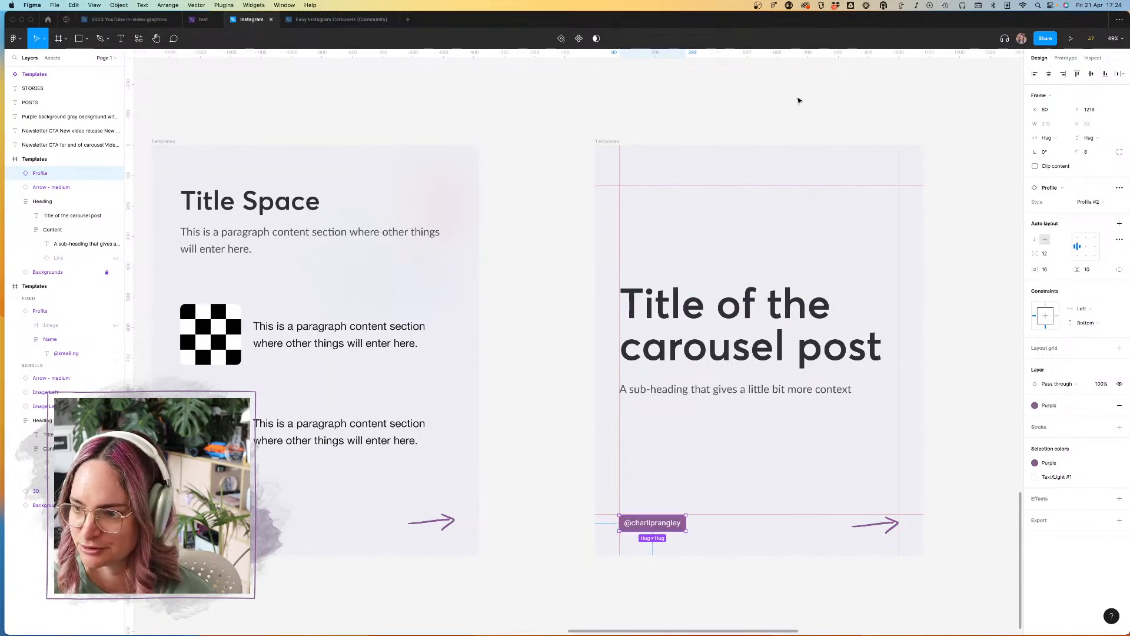
click(762, 119)
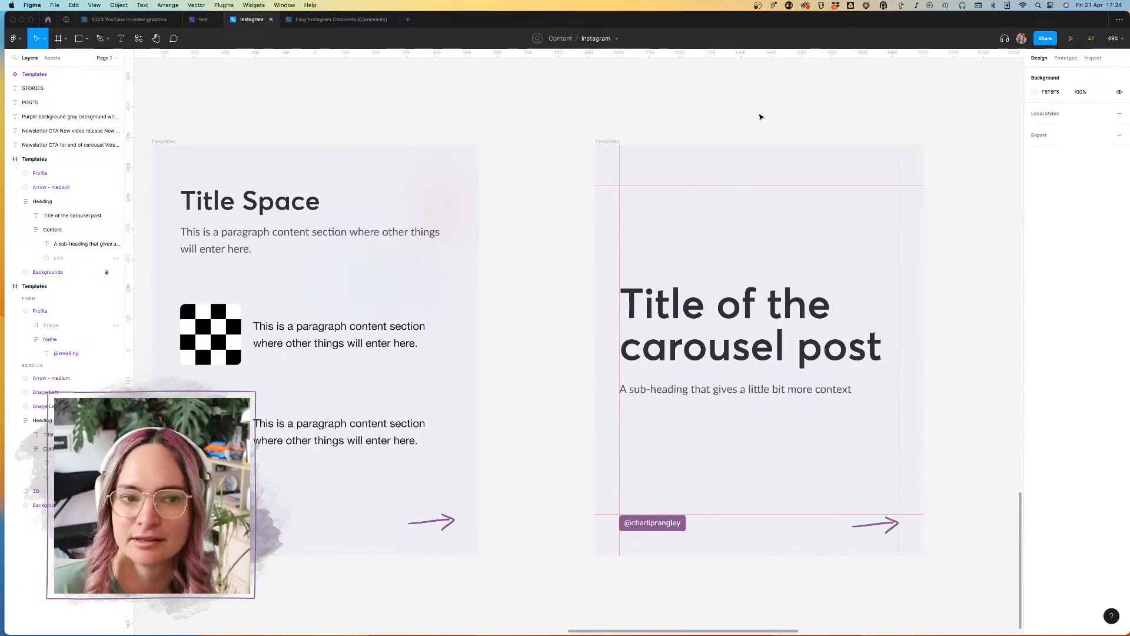
click(57, 190)
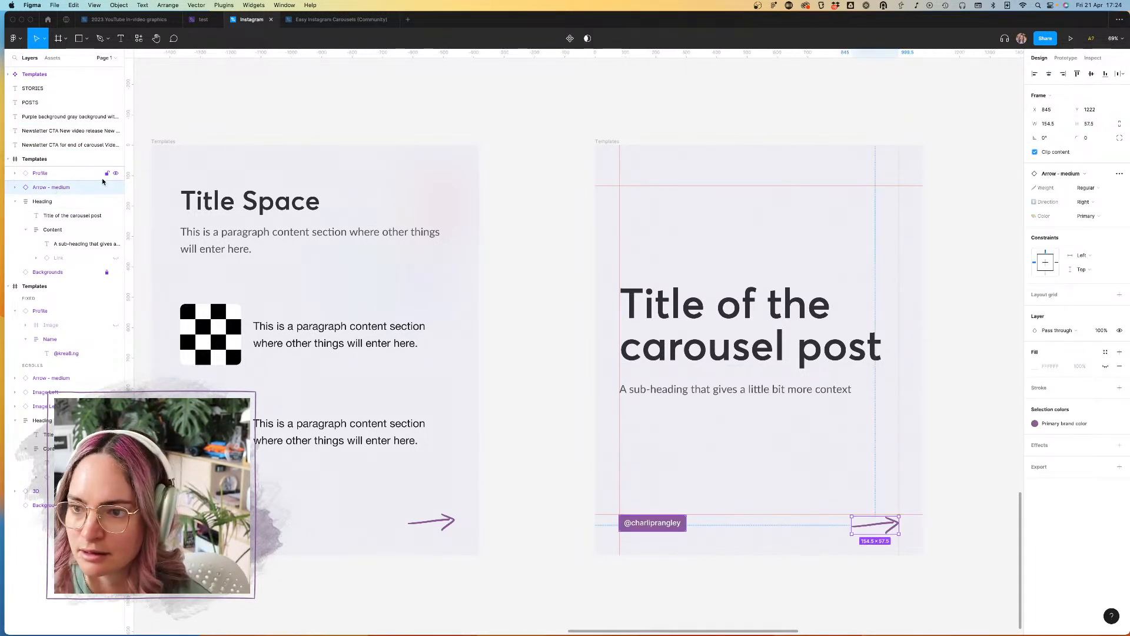
click(542, 96)
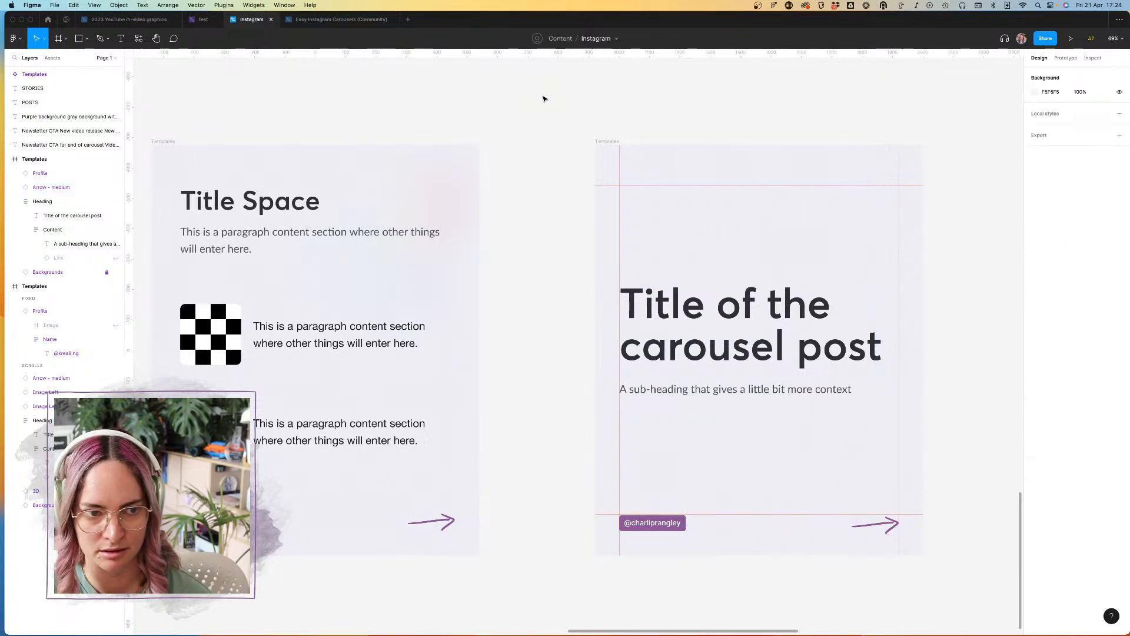
Step: Turn the title slide frame into a component and name it "Carousel cover"
click(34, 161)
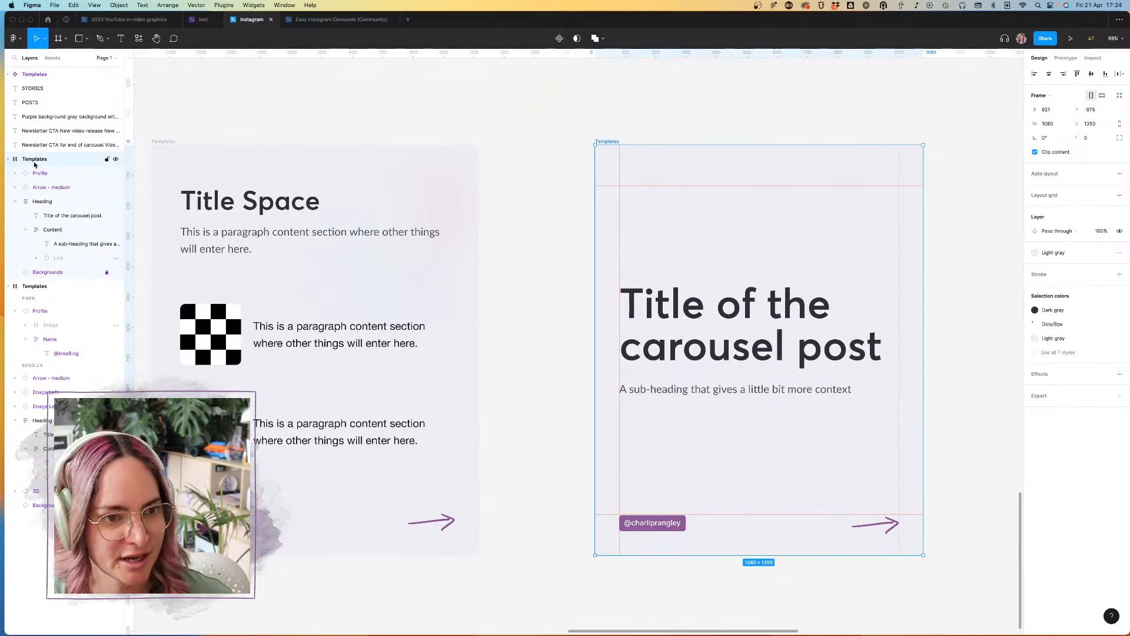
key(super+alt+k)
double_click(42, 161)
text(Carous)
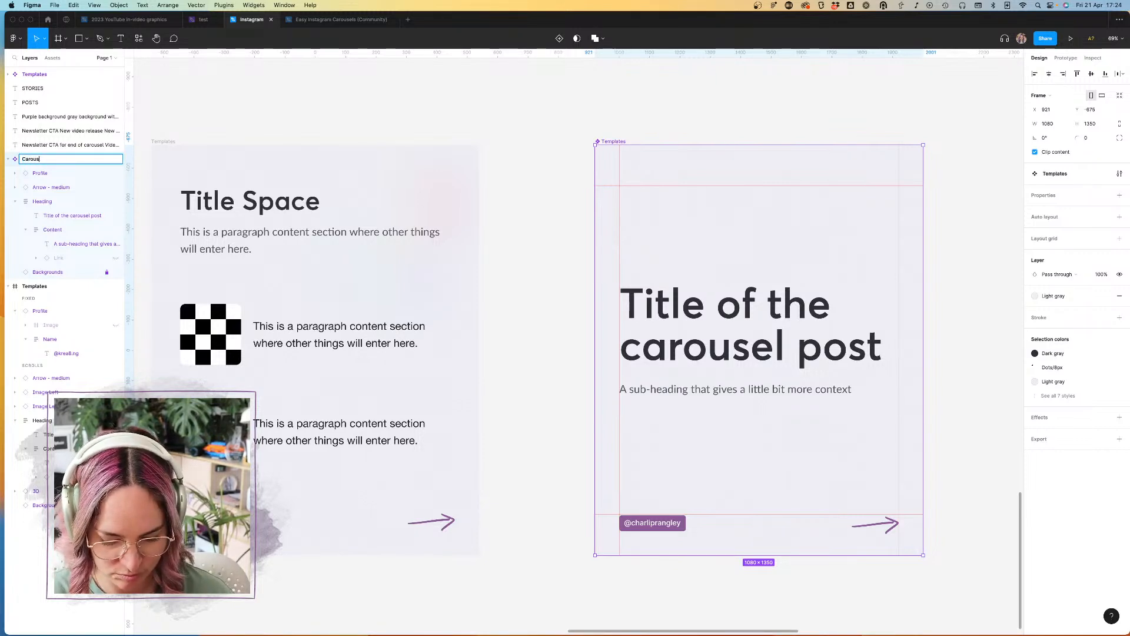
key(Return)
click(747, 95)
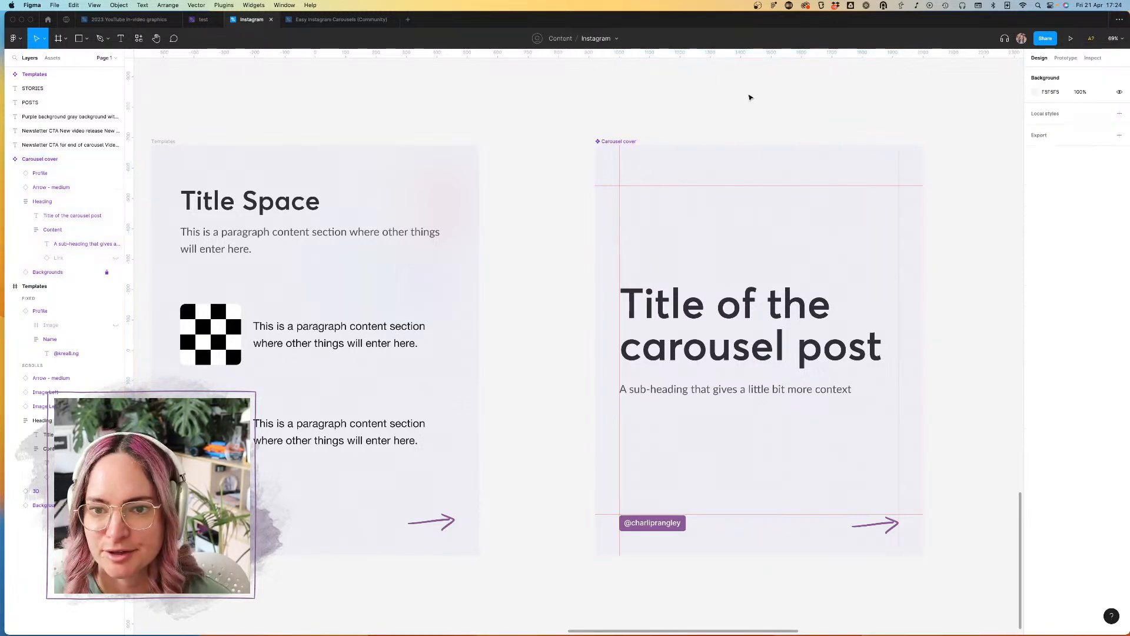
Step: Add a variant property to the Carousel cover component
scroll(747, 96, down, 5)
click(682, 197)
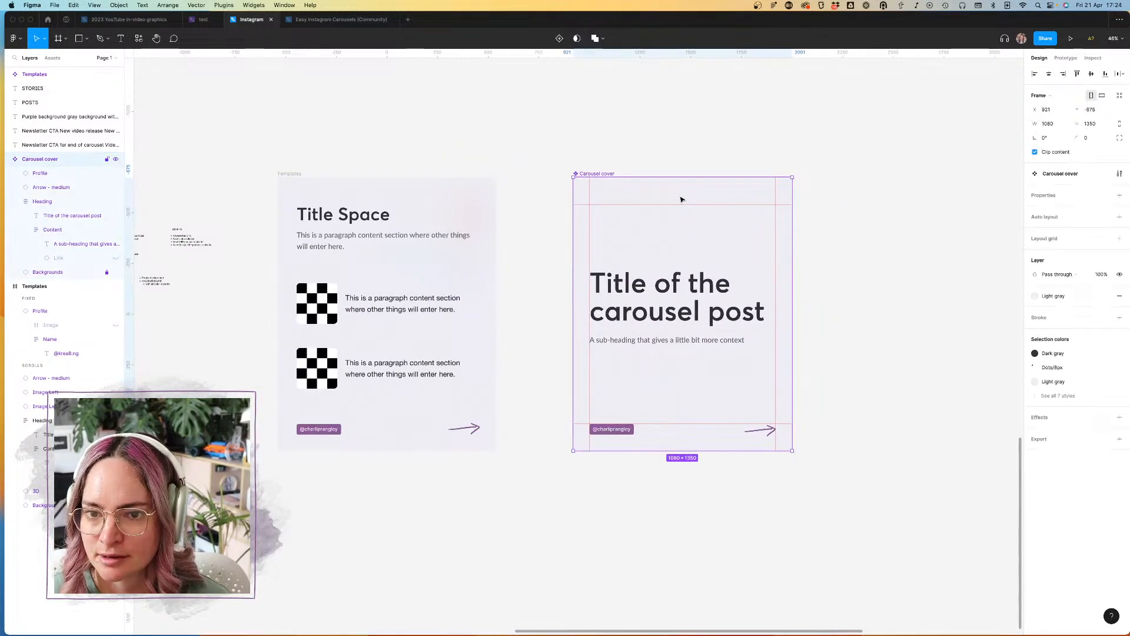
click(1118, 197)
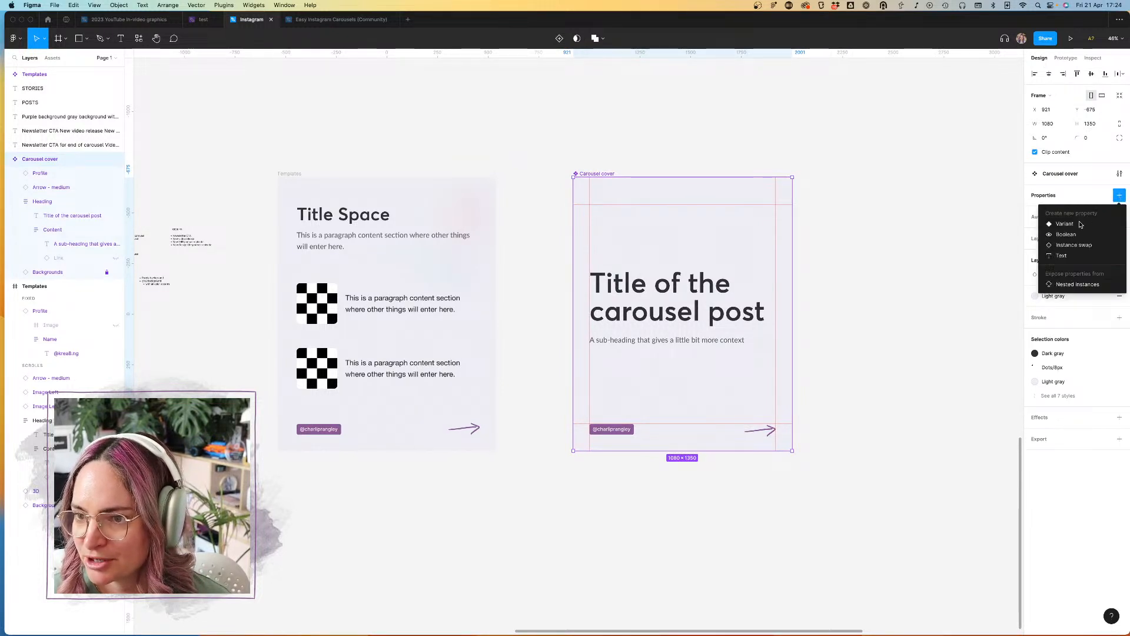
click(1065, 224)
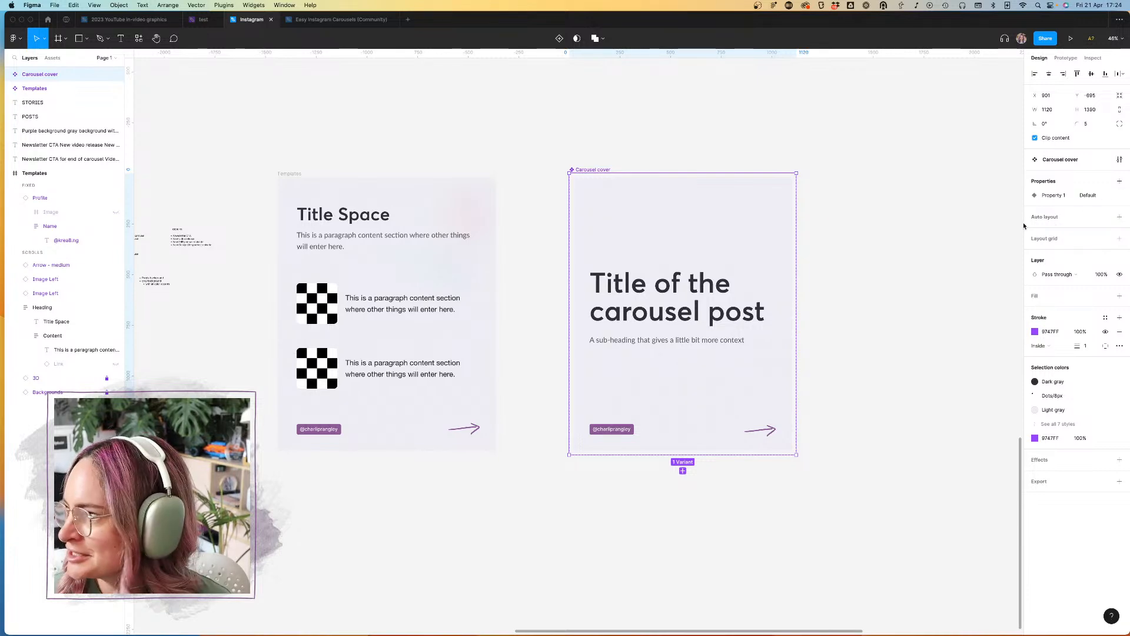
Step: Rename the Carousel cover component's variant property to "Background"
scroll(817, 257, left, 5)
scroll(666, 291, right, 5)
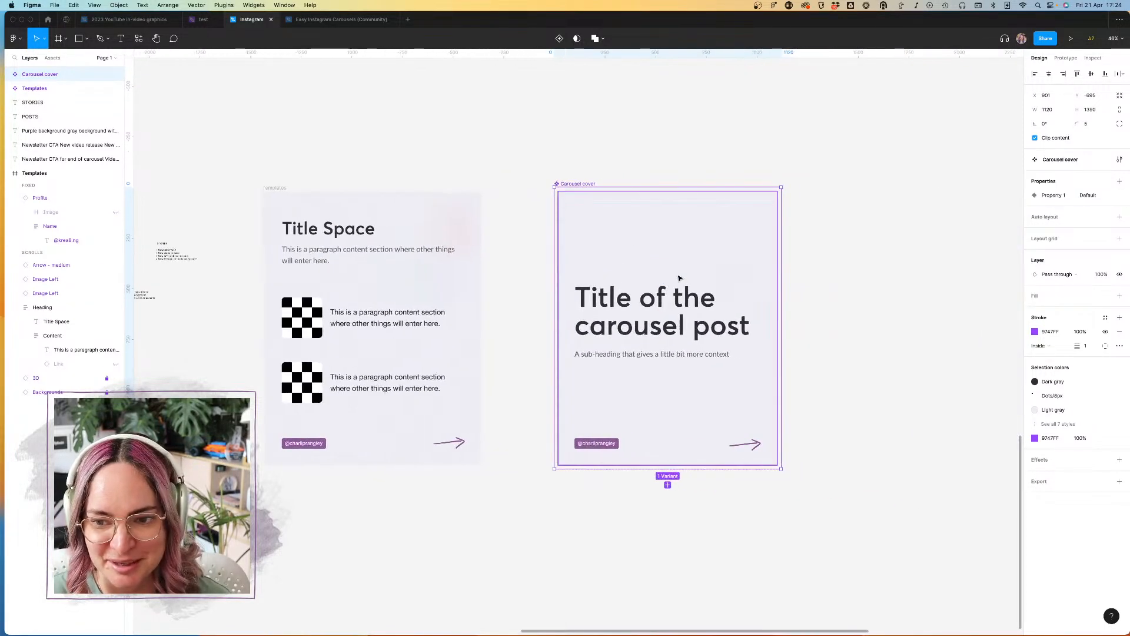
double_click(1063, 198)
text(B)
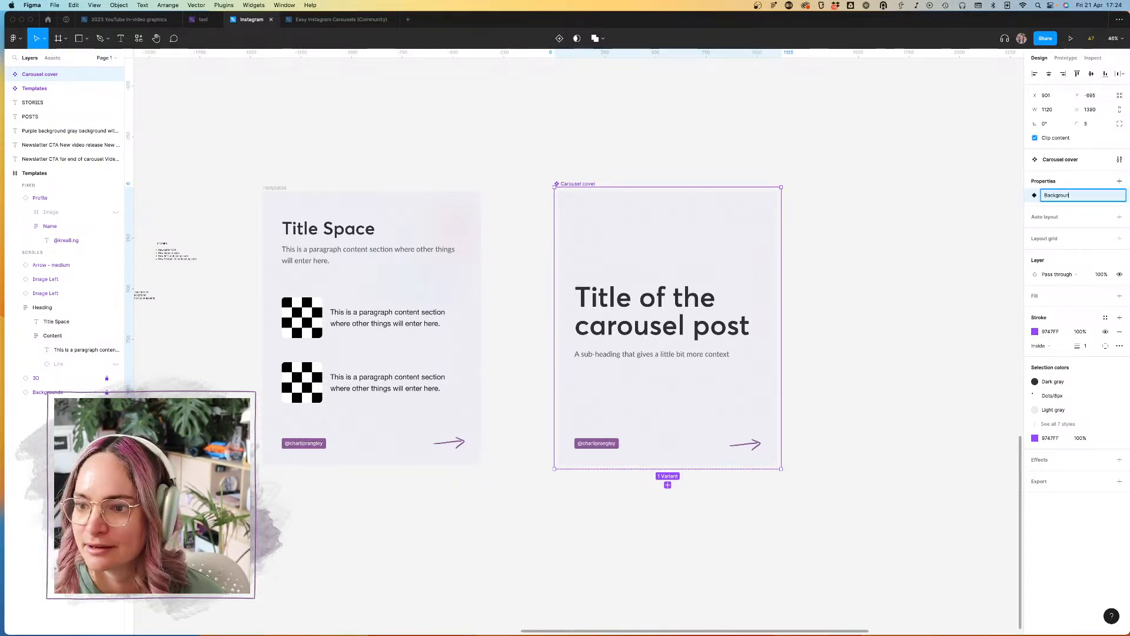
text(ackground)
key(Return)
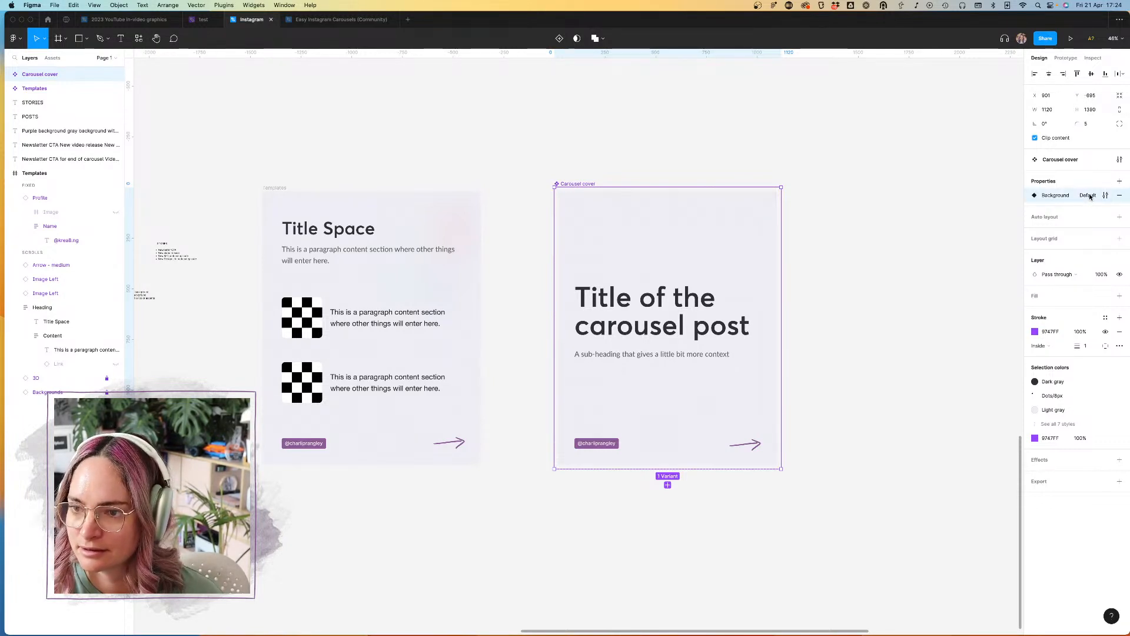
Step: Rename the Carousel cover's variant property to "Colorway"
double_click(1090, 197)
text(Colorway)
key(Return)
Step: Change the variant property's name to "Gray + purple" in its edit settings
click(1105, 195)
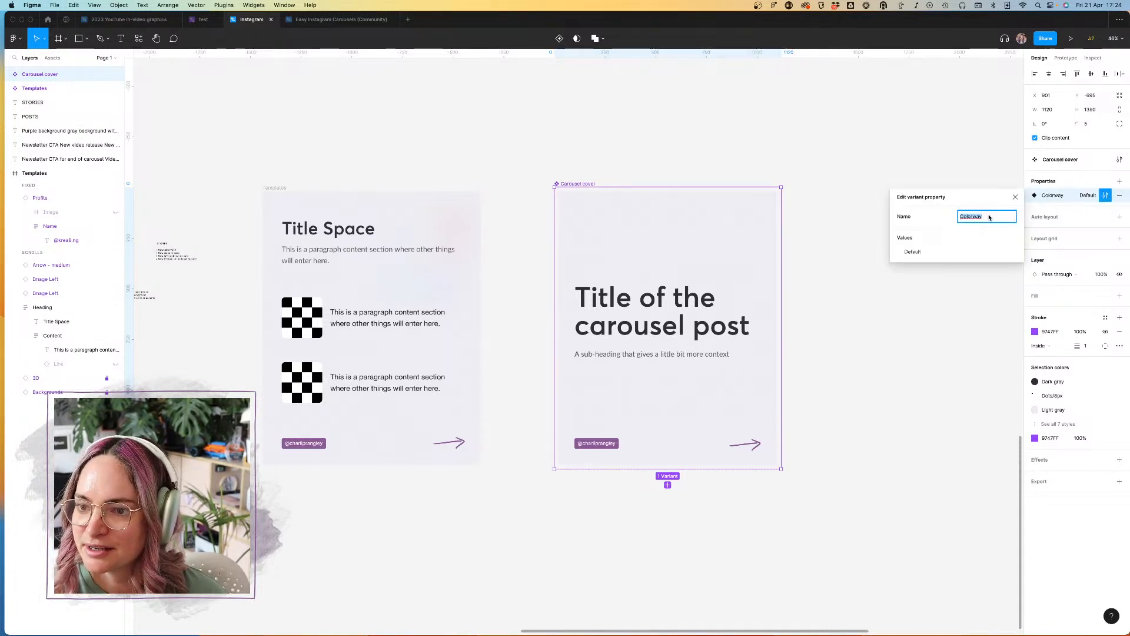
text(C)
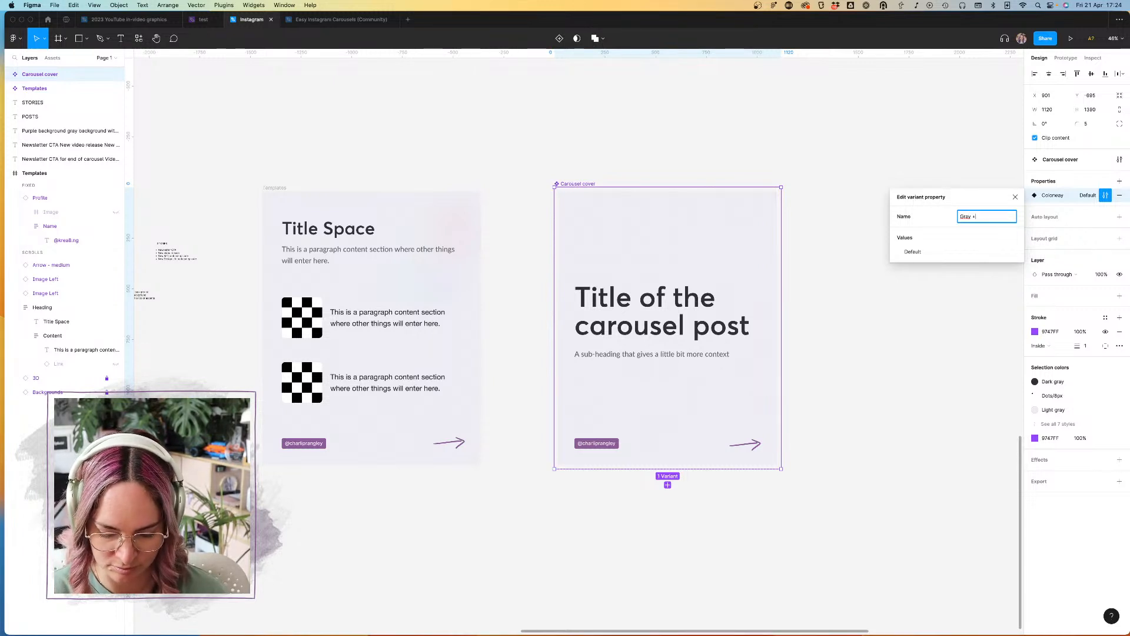
key(Return)
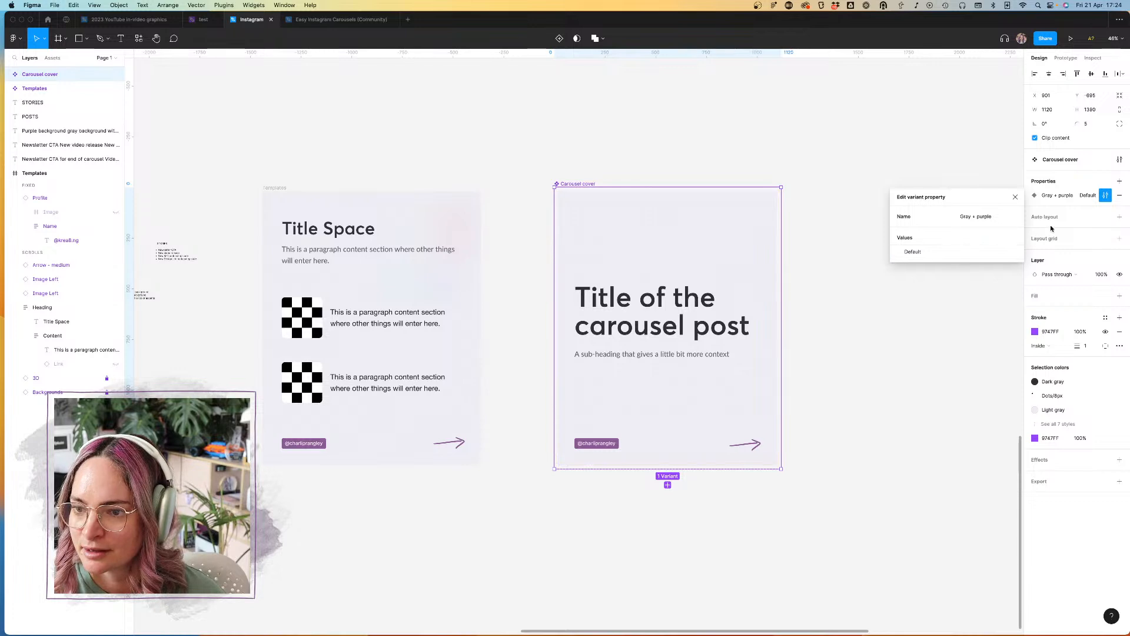
click(1105, 194)
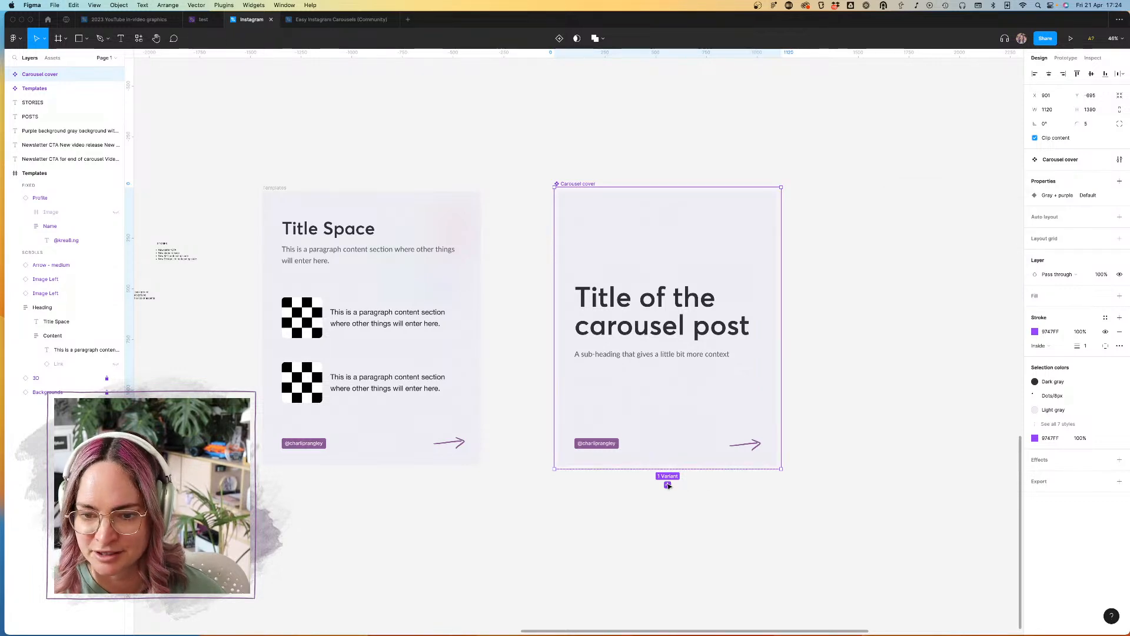
Step: Add a second variant to the Carousel cover component and name it "Gray + Teal"
click(667, 485)
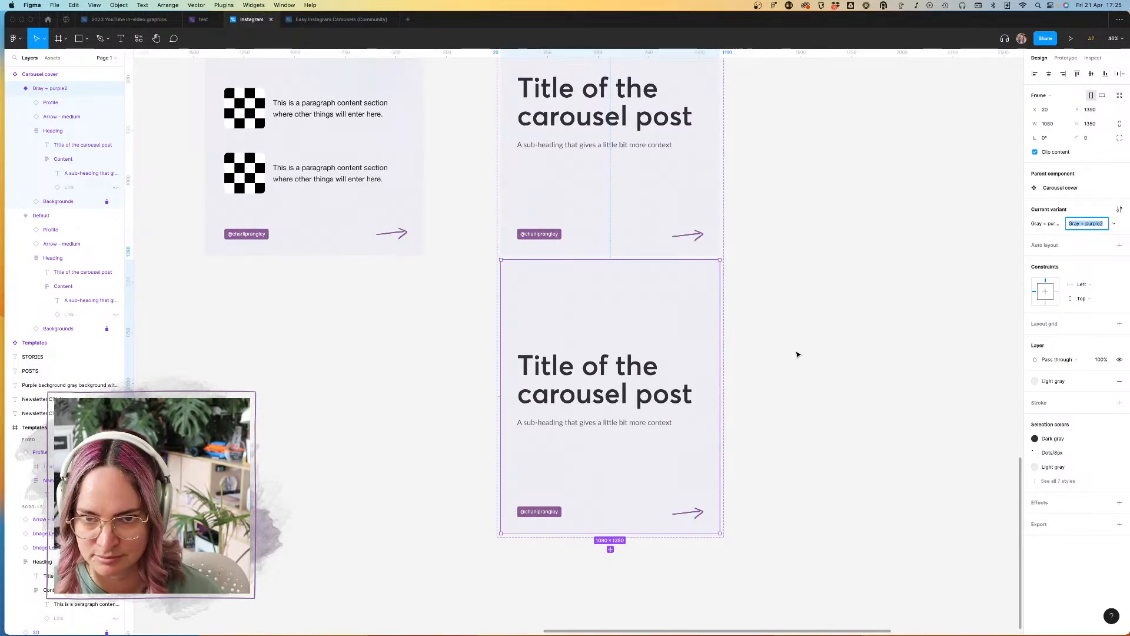
click(1096, 227)
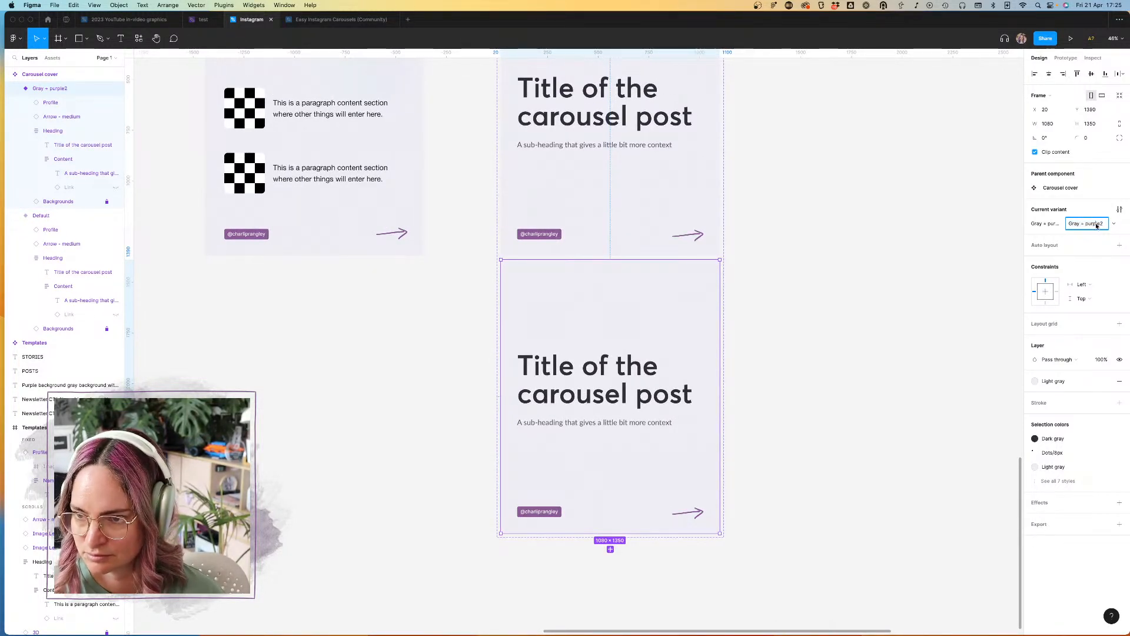
mouse_move(1103, 227)
mouse_down()
mouse_move(1070, 228)
mouse_move(1087, 228)
mouse_up()
key(BackSpace)
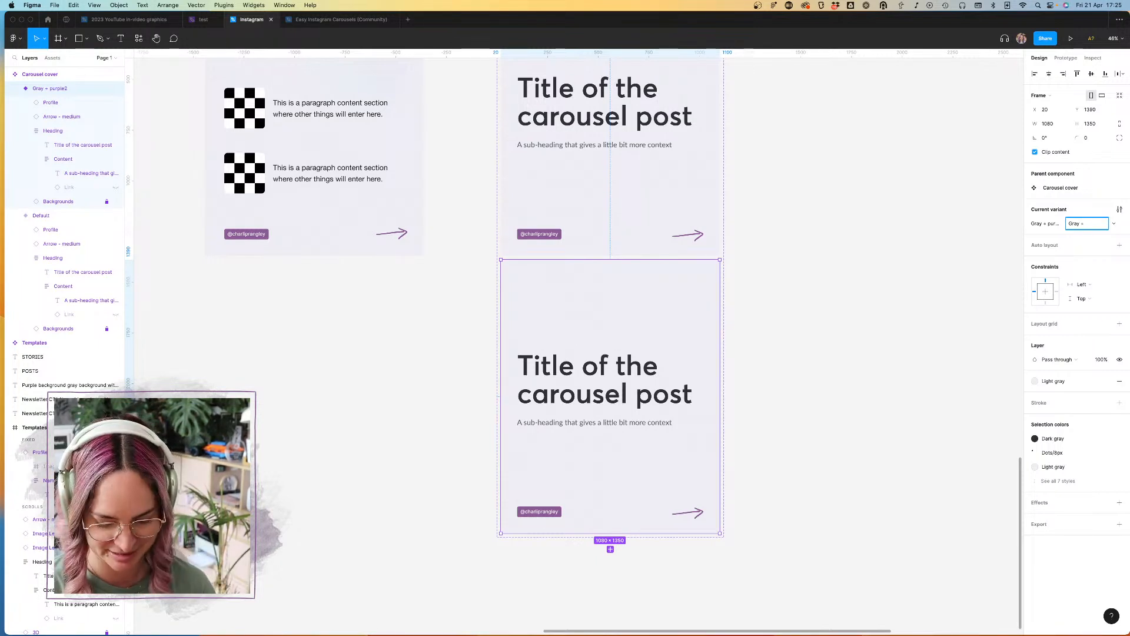
key(Return)
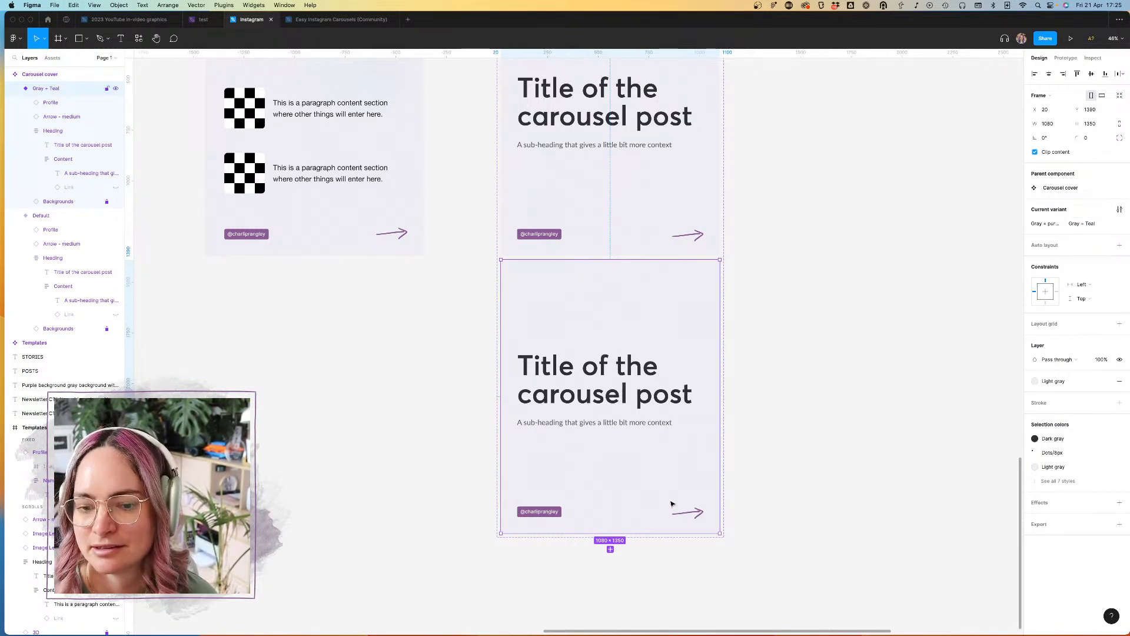
Step: Set the arrow's color to Secondary in the Gray + Teal variant
click(692, 511)
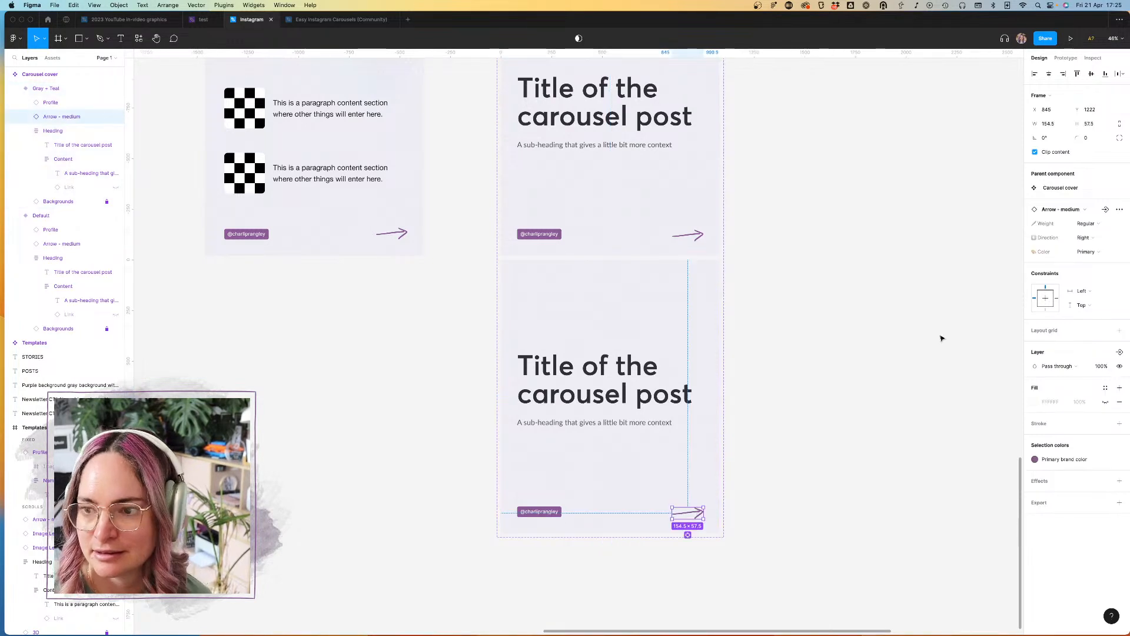
click(1098, 252)
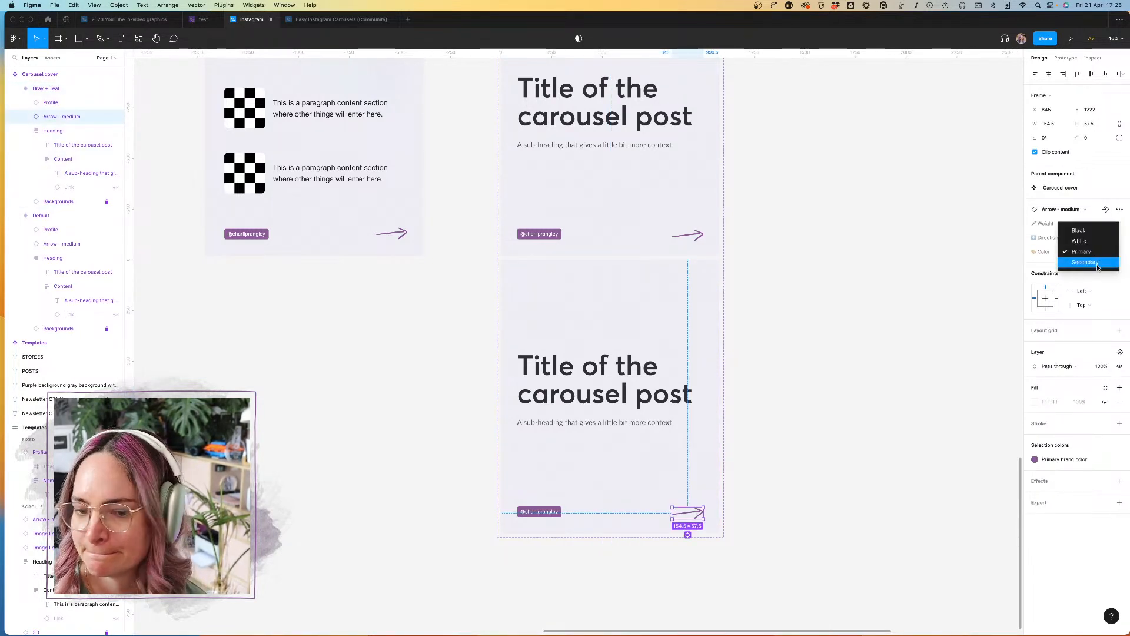
click(1089, 265)
key(Escape)
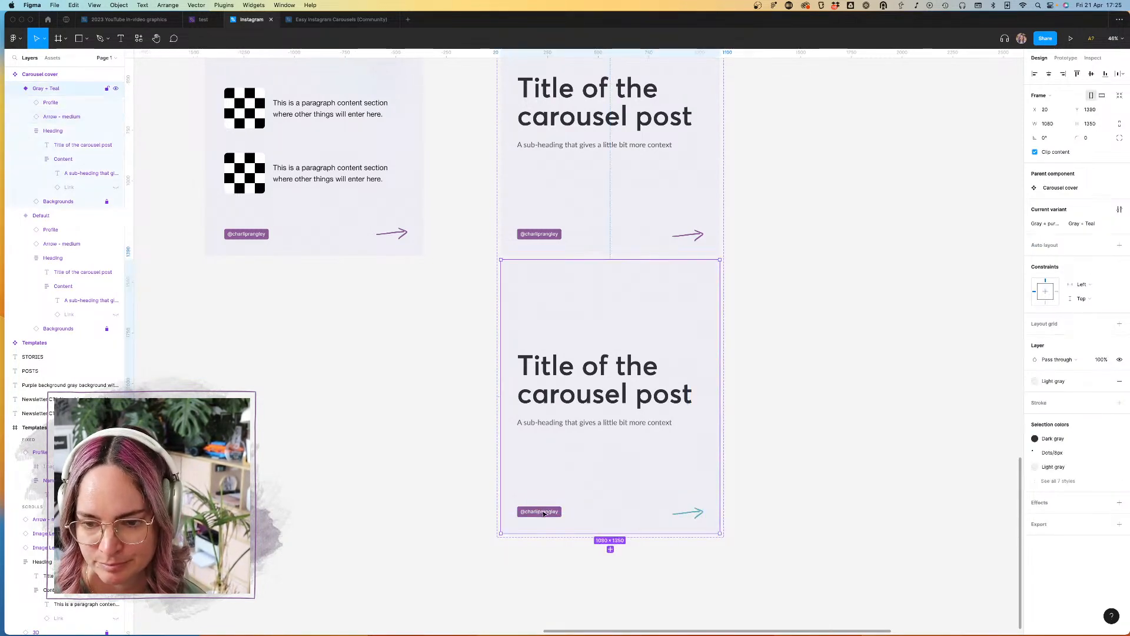
Step: Change the profile tag's fill to the teal brand color style in the Gray + Teal variant
click(550, 512)
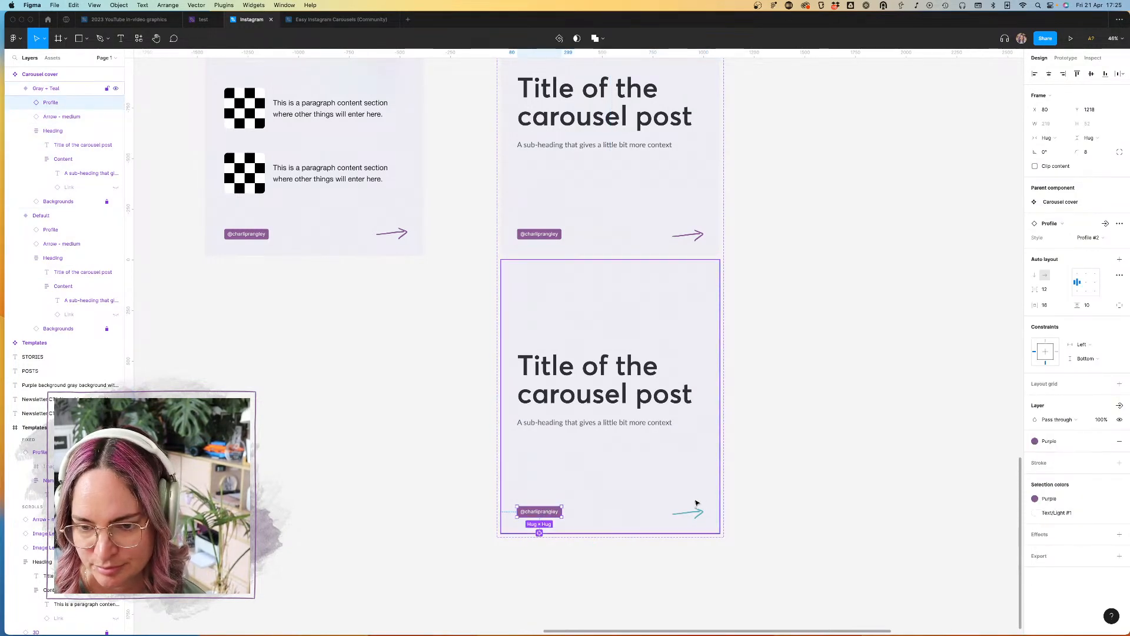
scroll(696, 503, up, 5)
scroll(974, 338, down, 3)
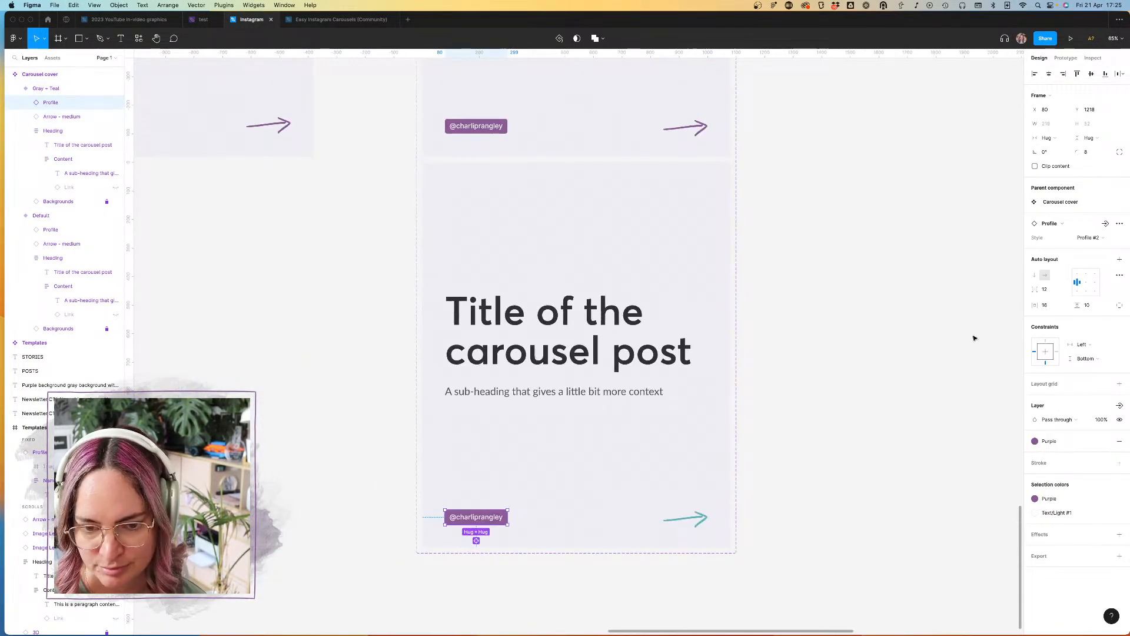
click(1102, 236)
click(1096, 204)
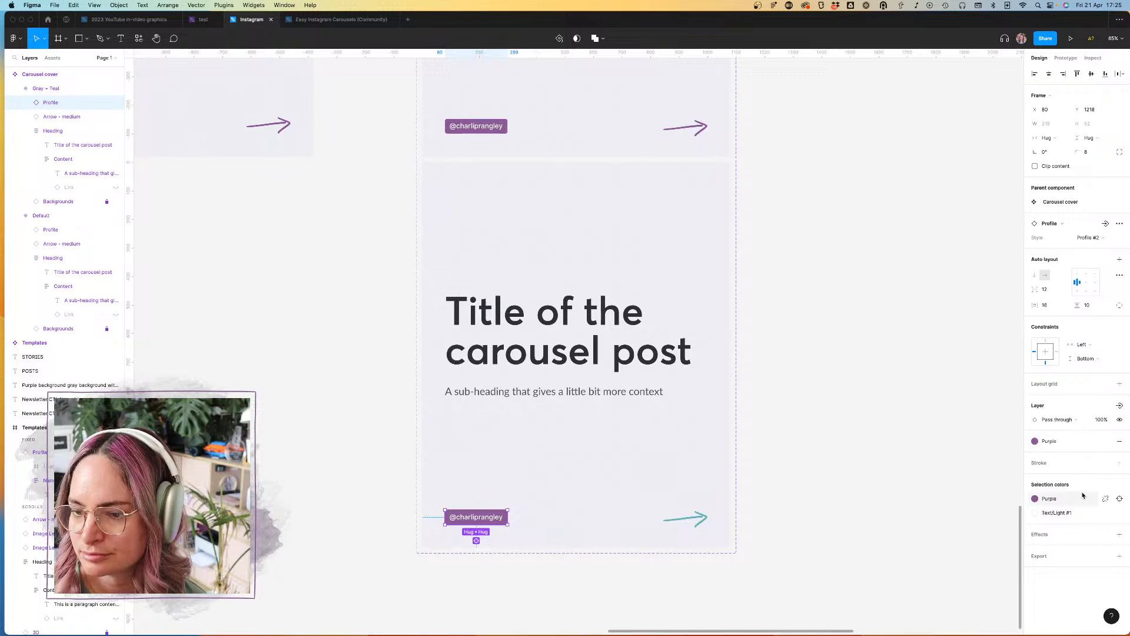
click(1066, 439)
click(1104, 513)
click(883, 482)
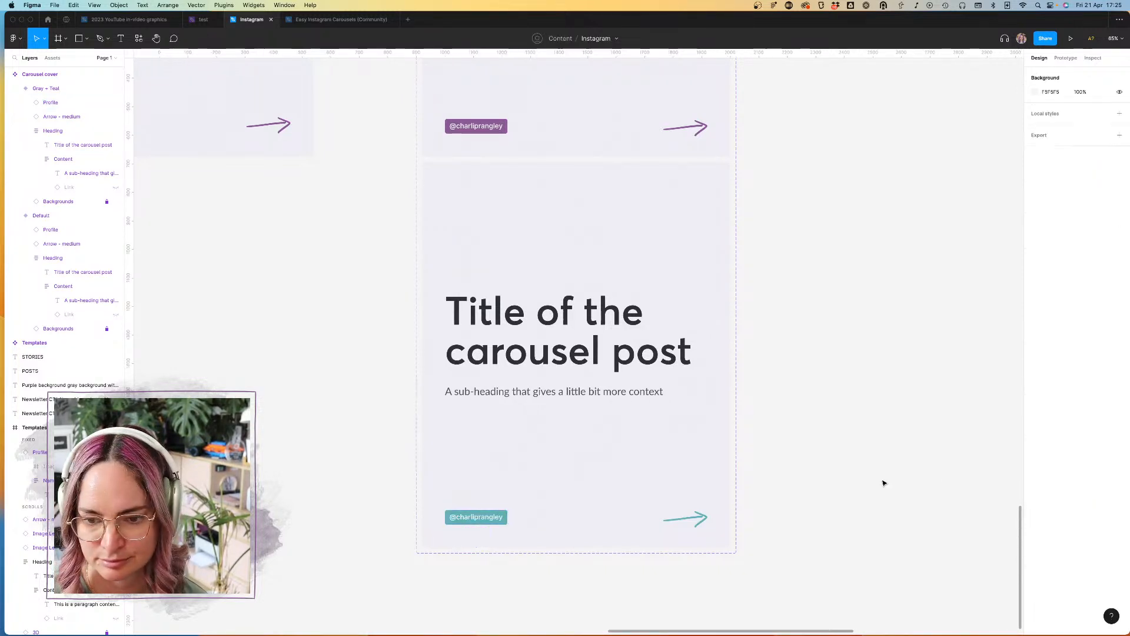
Step: Add a third variant to the Carousel cover component and name it "Gray + pink"
scroll(883, 483, down, 5)
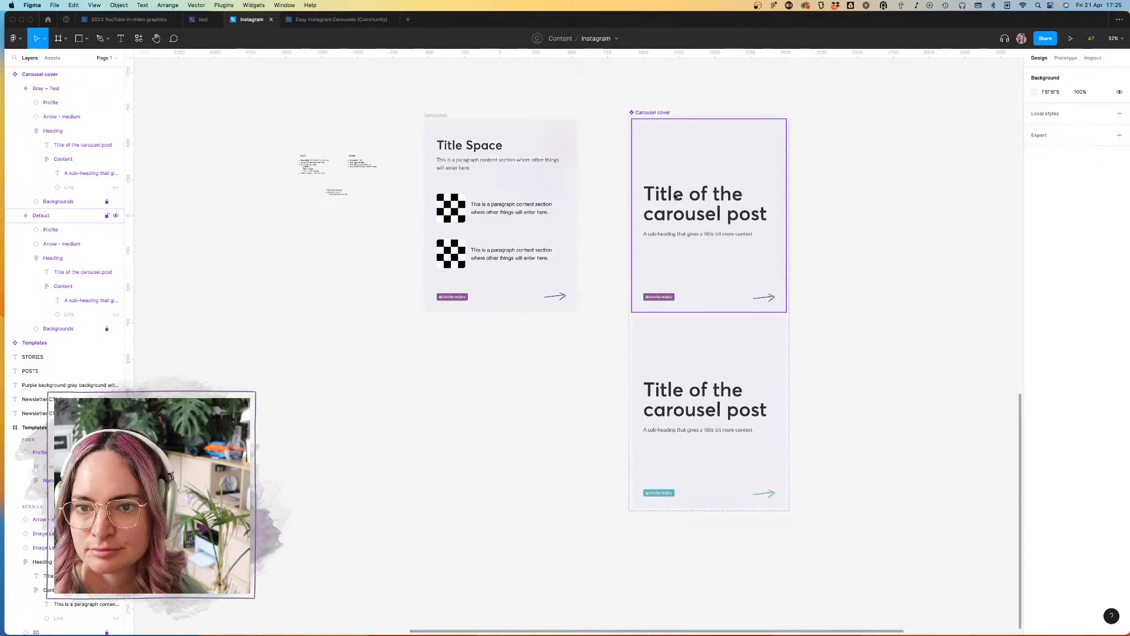
click(660, 112)
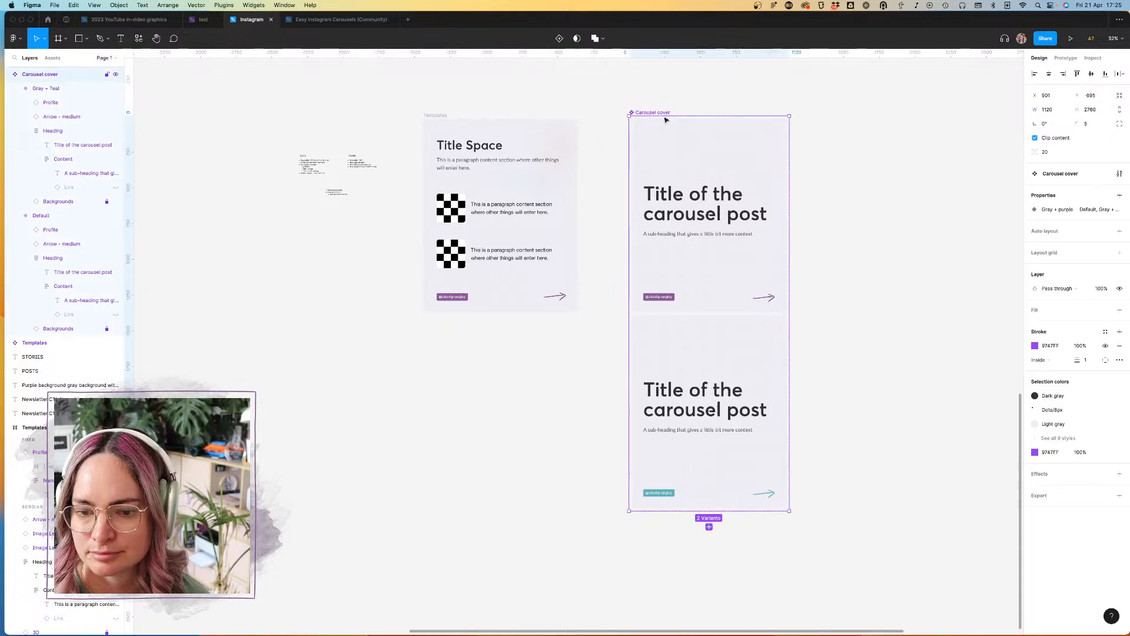
click(709, 527)
scroll(787, 518, down, 5)
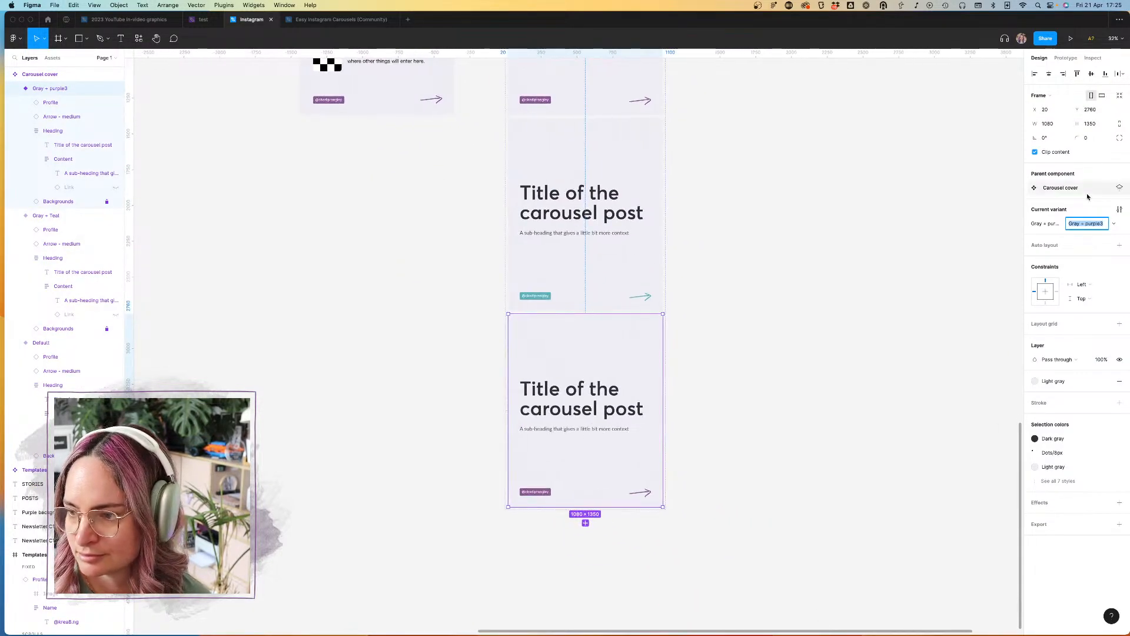
click(1096, 224)
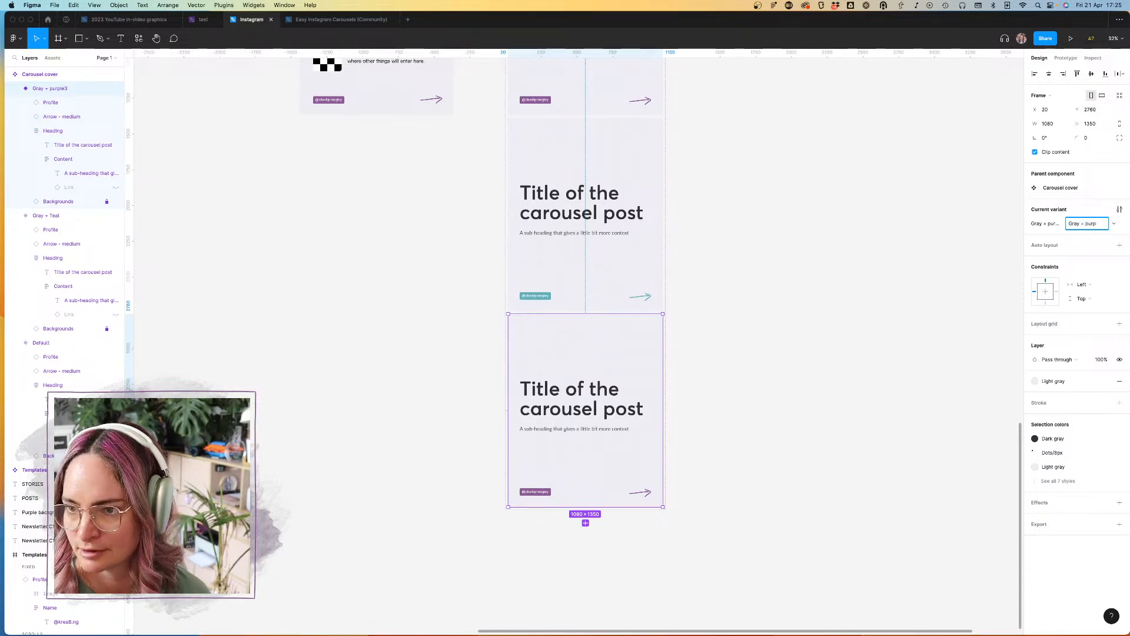
key(Return)
Step: Correct the variant property's name from the Gray + pink variant so it reads "Colorway"
double_click(1044, 224)
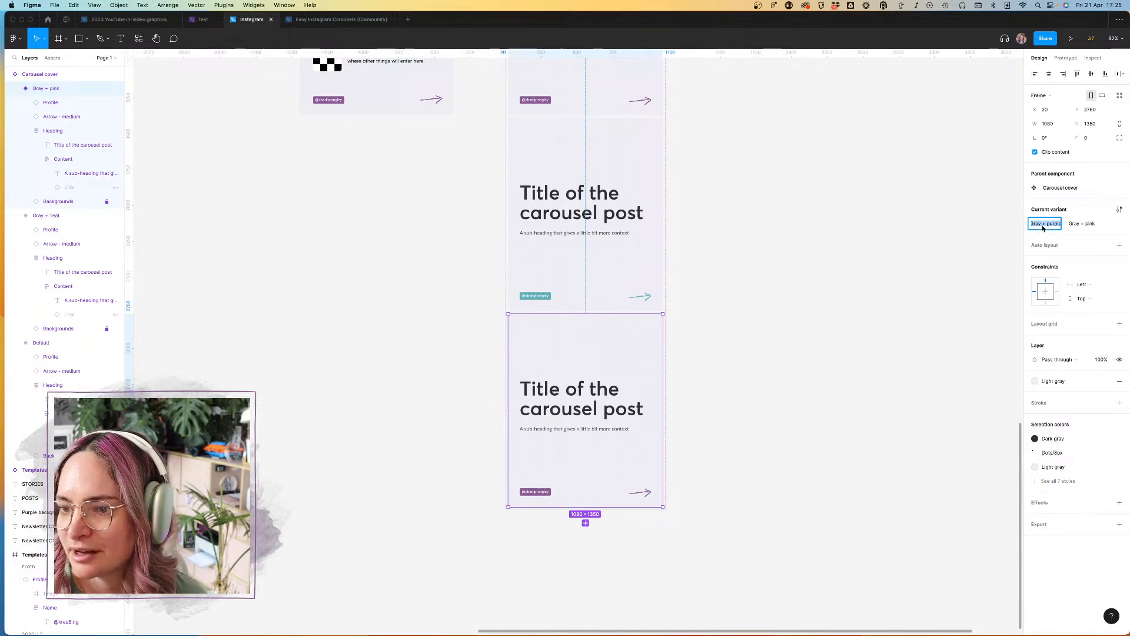
text(Colo)
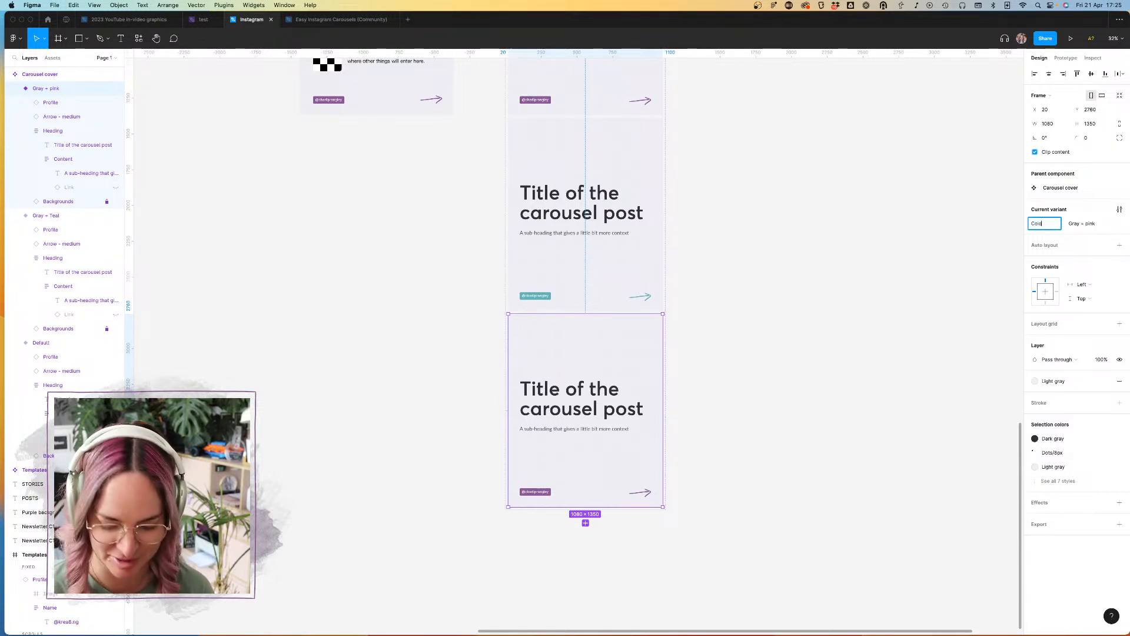
key(Return)
click(588, 261)
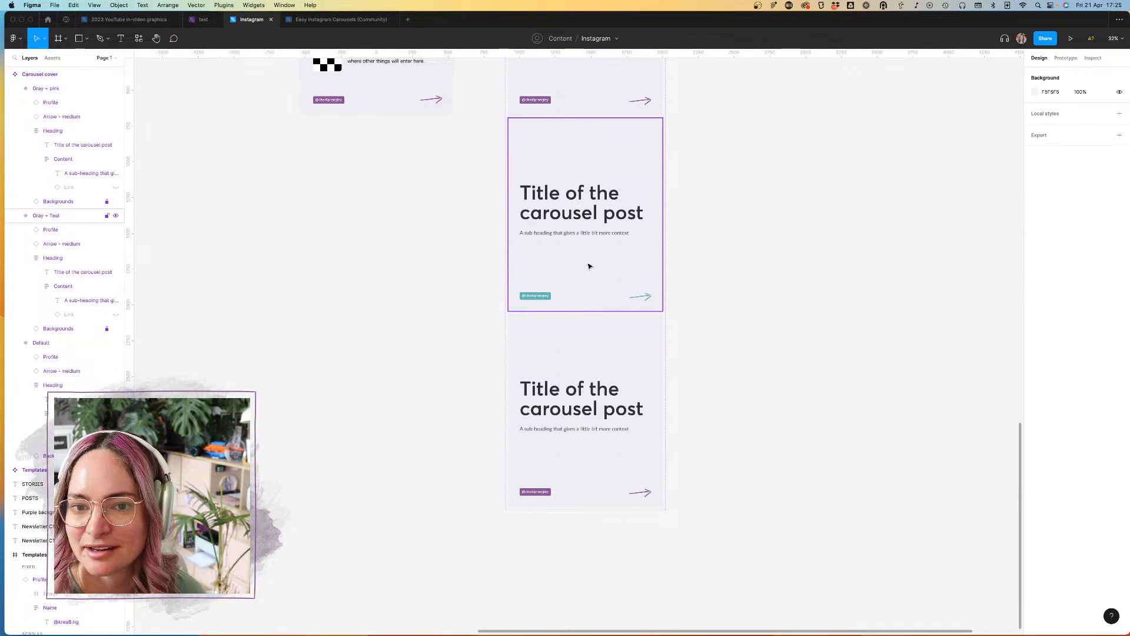
Step: Rename the Default value of the Colorway property to "Gray + Purple"
scroll(587, 262, up, 5)
click(536, 155)
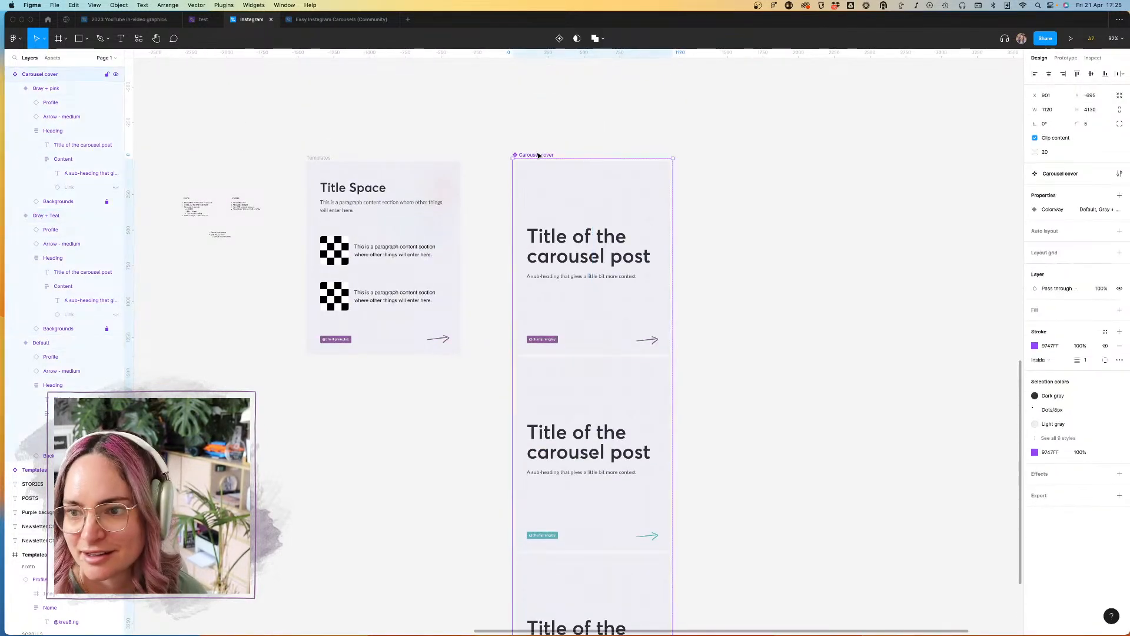
click(1105, 210)
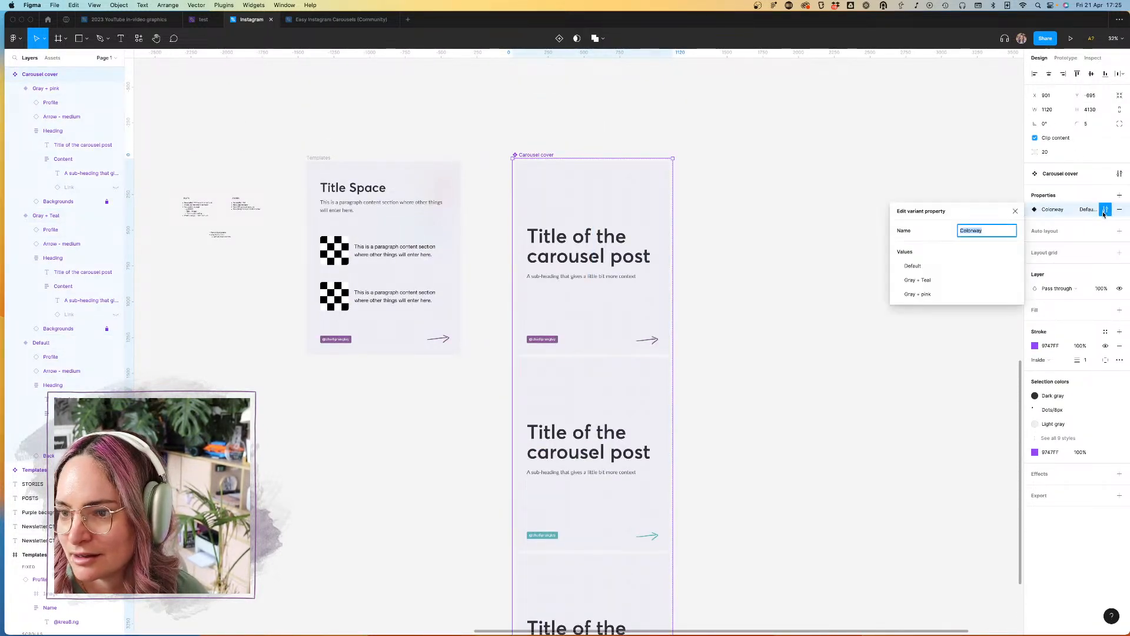
double_click(919, 266)
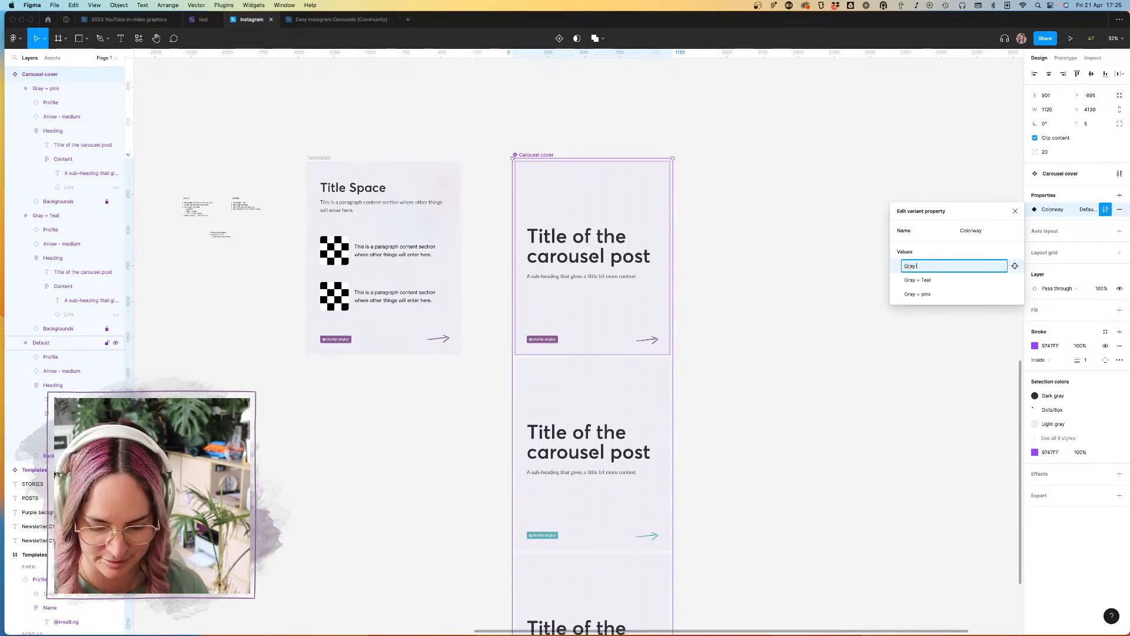
text(Gray + Purple)
key(Return)
click(791, 274)
Step: Replace the Primary brand color and Purple styles in the Gray + pink variant with the Pink brand color for its arrow and profile tag
scroll(792, 273, down, 5)
click(656, 419)
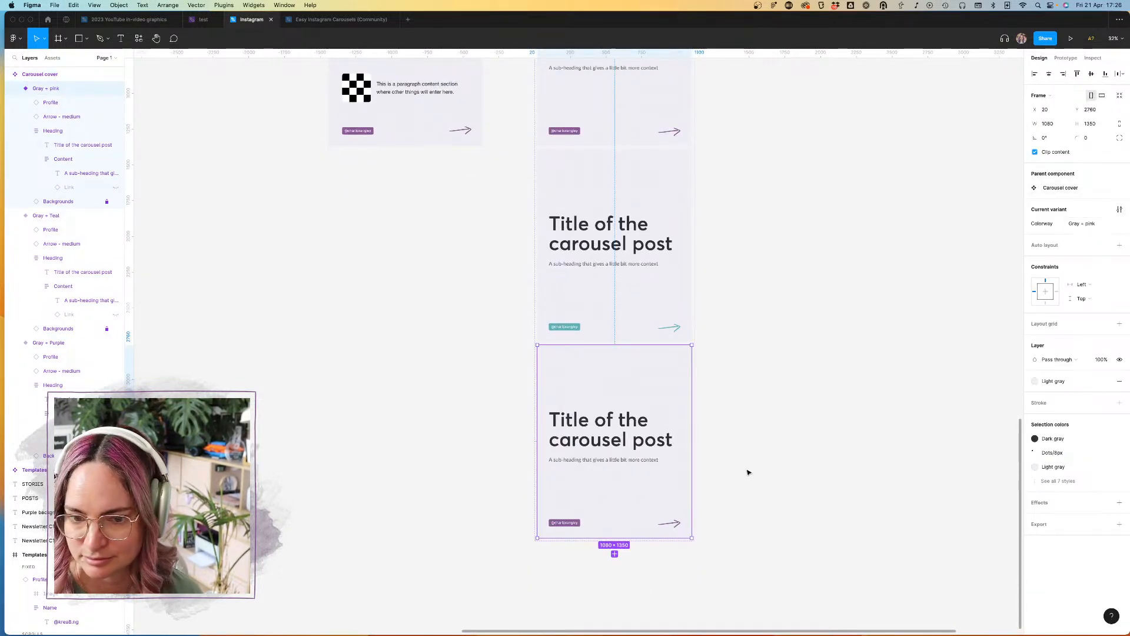
click(1058, 481)
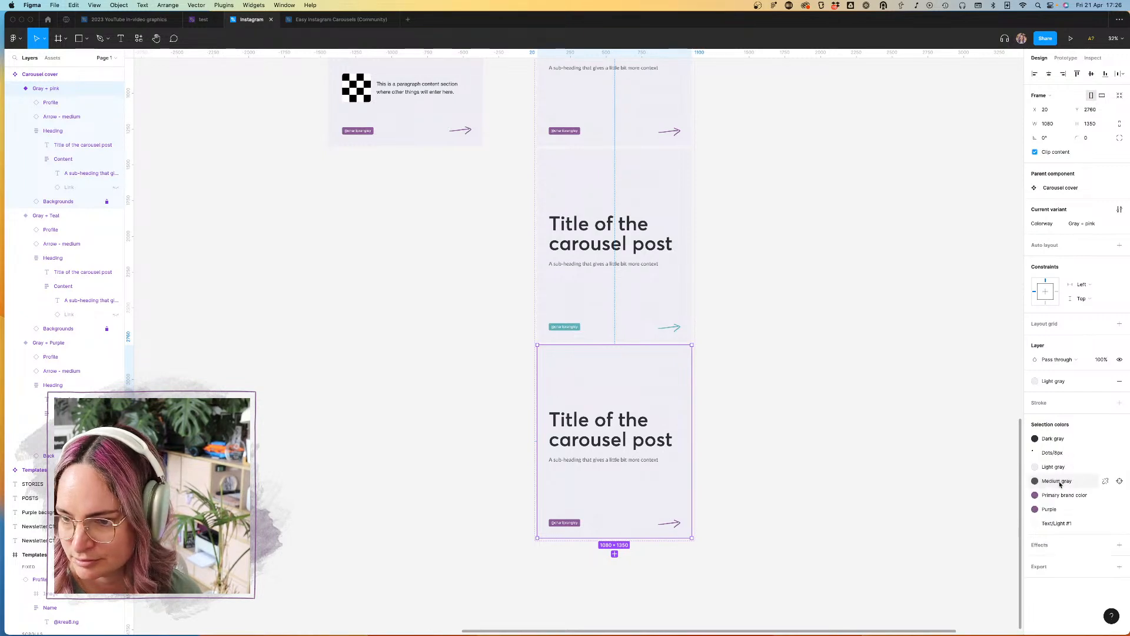
click(1066, 495)
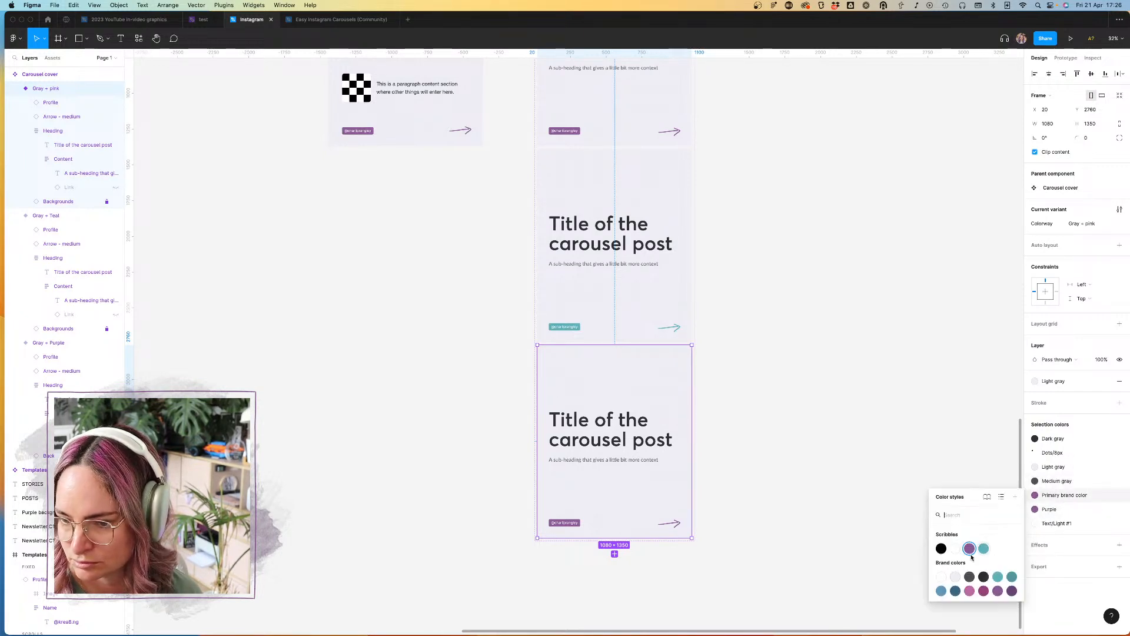
click(971, 593)
click(1053, 510)
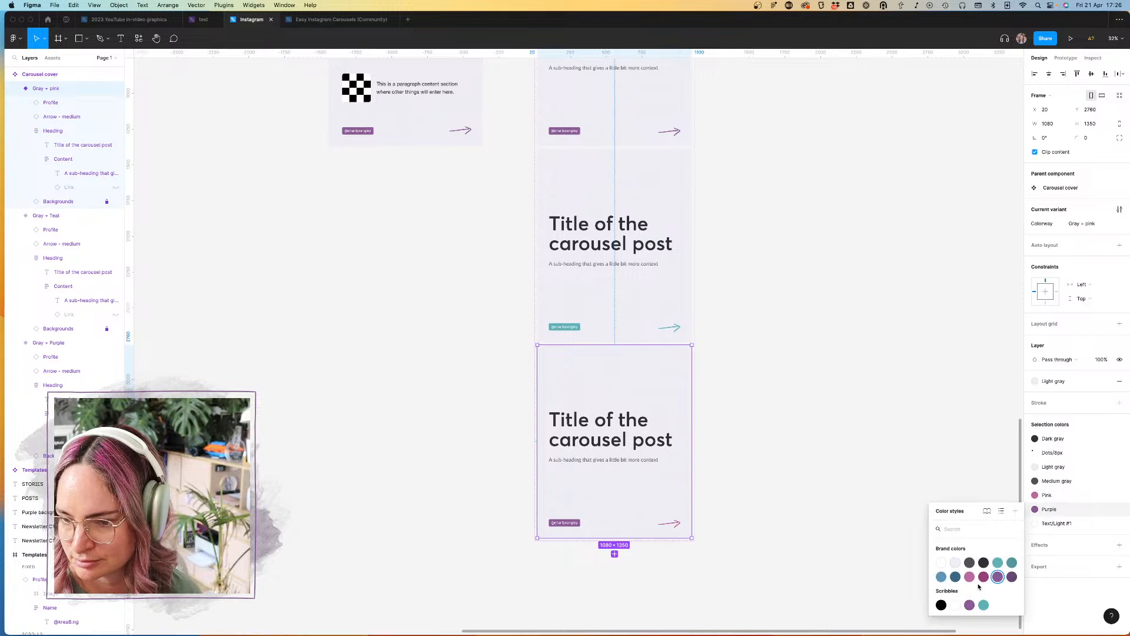
click(972, 579)
click(827, 488)
scroll(824, 483, down, 3)
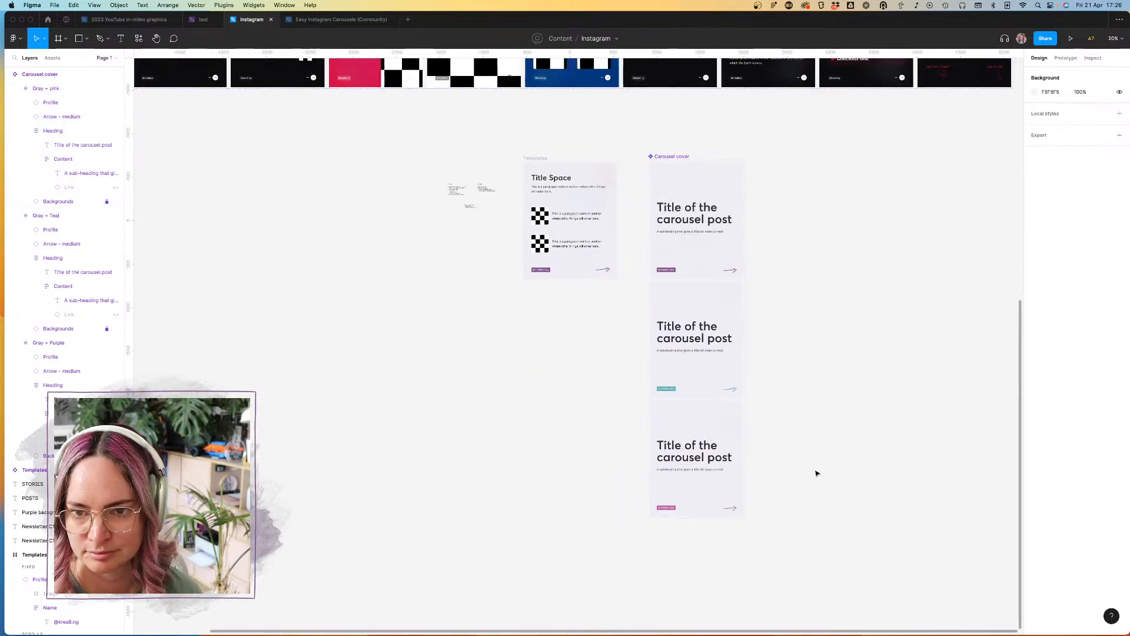
Step: Add a fourth variant to the Carousel cover component and name its Colorway value "Purple"
click(670, 157)
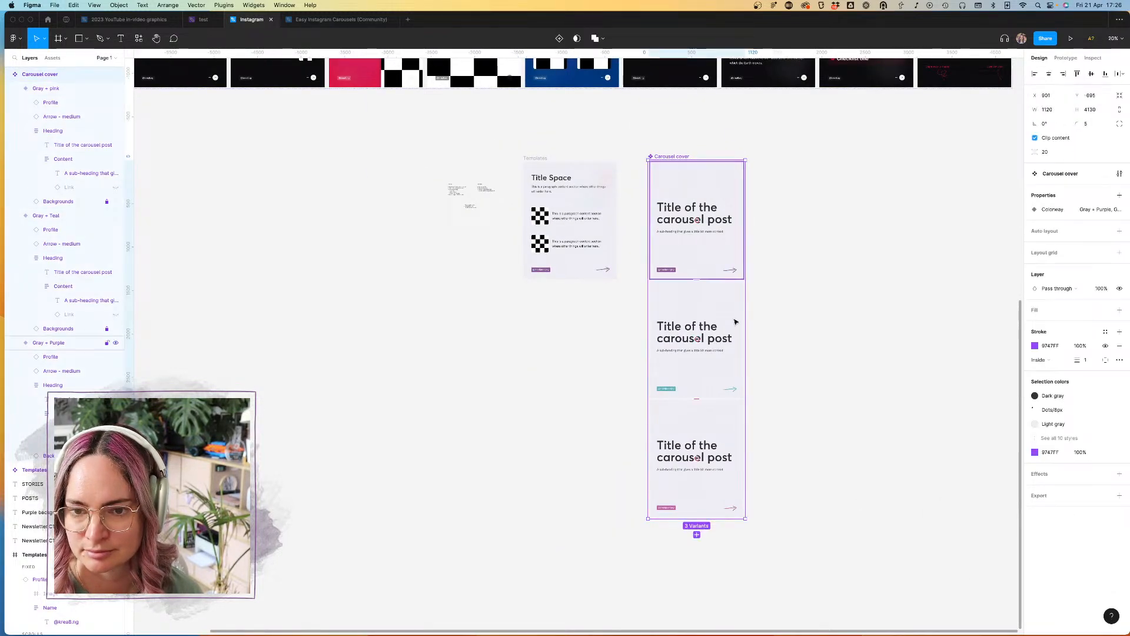
click(699, 538)
scroll(739, 531, down, 3)
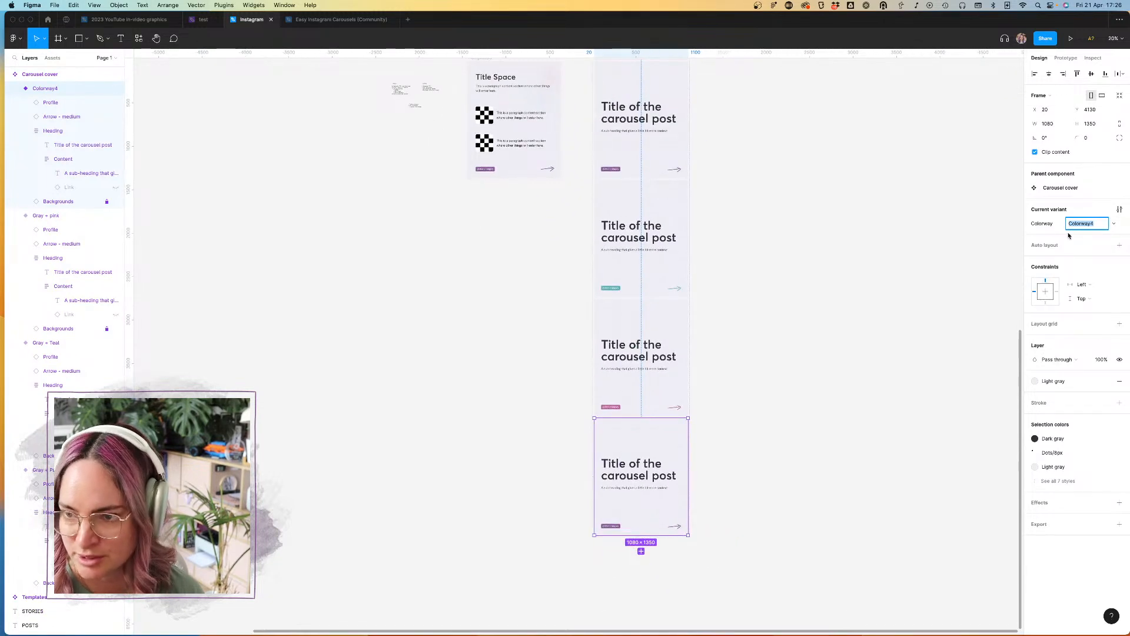
text(Purple)
key(Return)
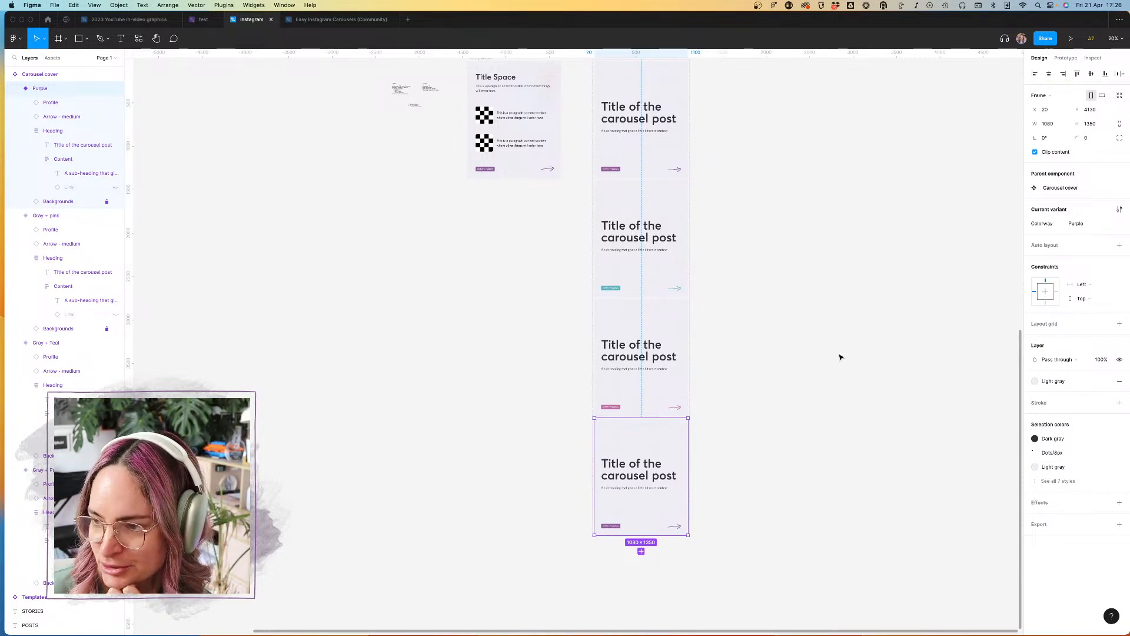
Step: Replace the Light gray background fill of the Purple variant with the Purple brand color style
click(763, 421)
click(656, 430)
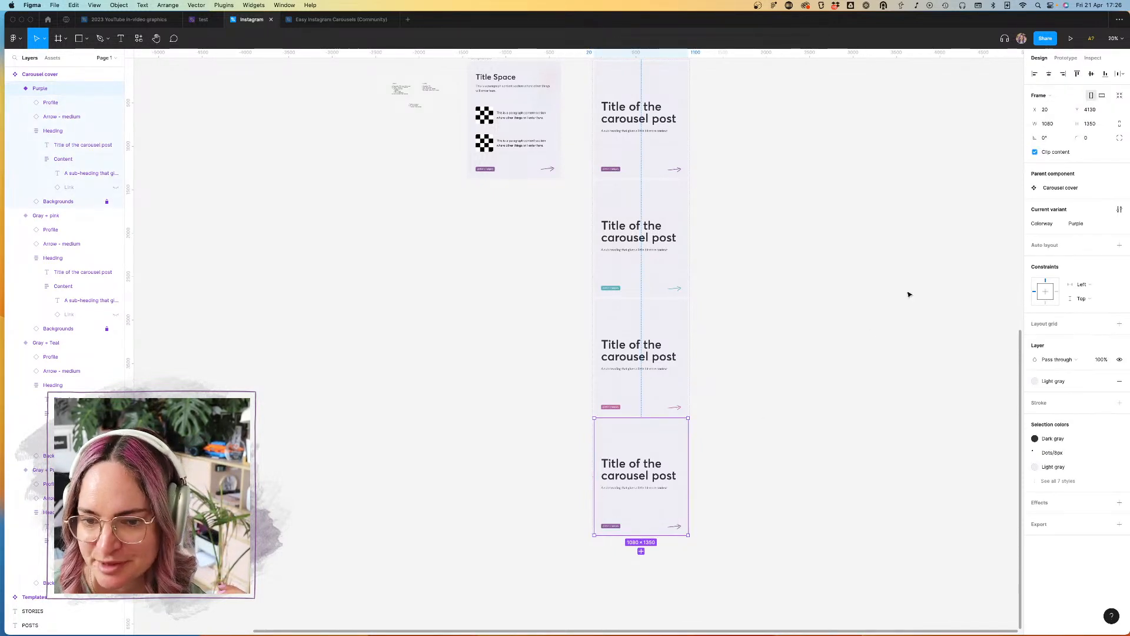
click(1071, 385)
click(1096, 468)
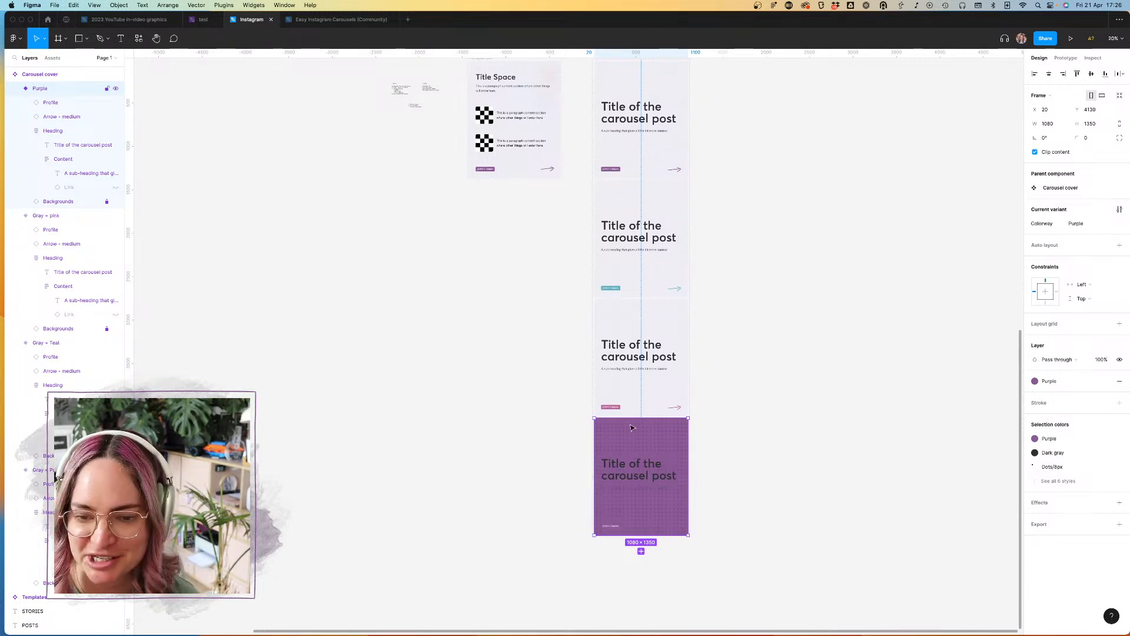
Step: Try the Waves pattern on the Purple variant's Backgrounds instance and delete that instance from the variant
scroll(630, 428, up, 5)
click(797, 351)
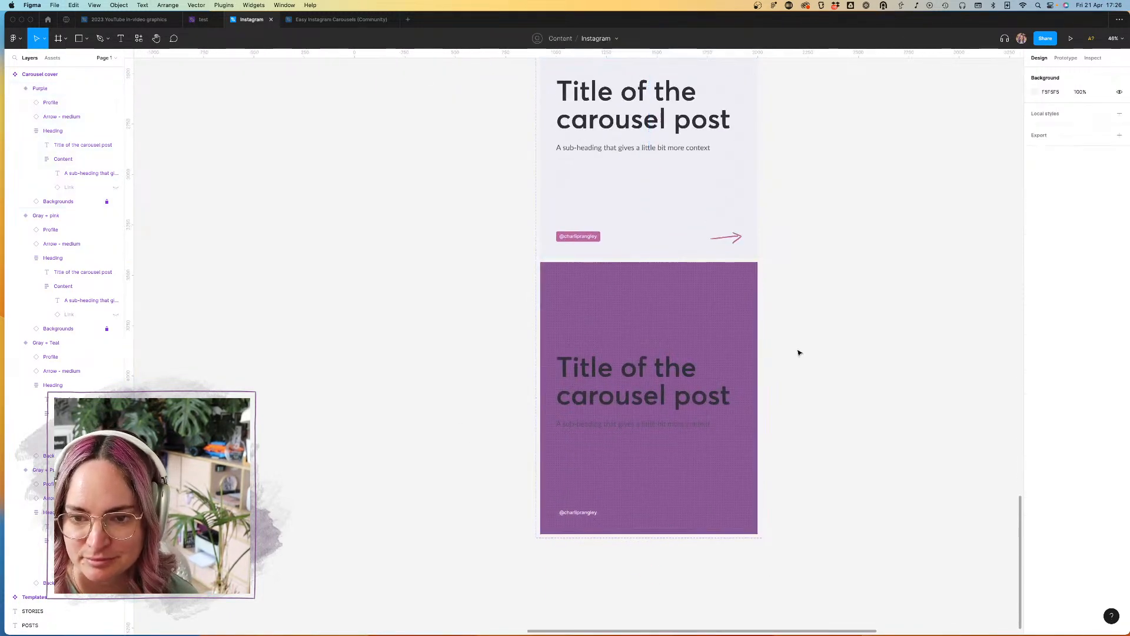
scroll(724, 336, up, 5)
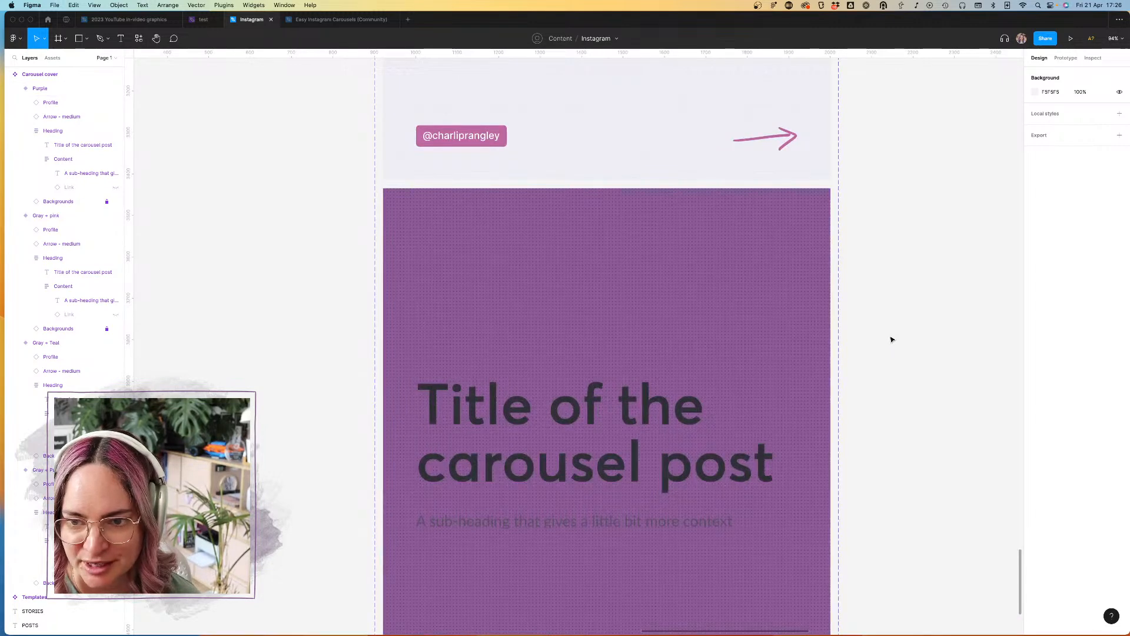
click(701, 334)
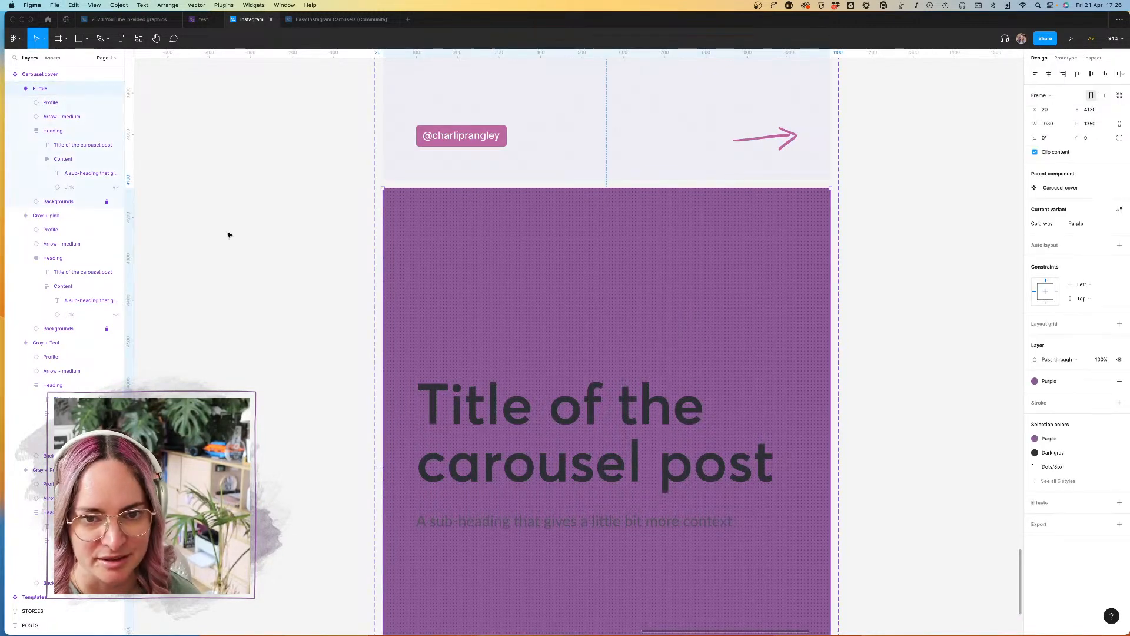
click(58, 201)
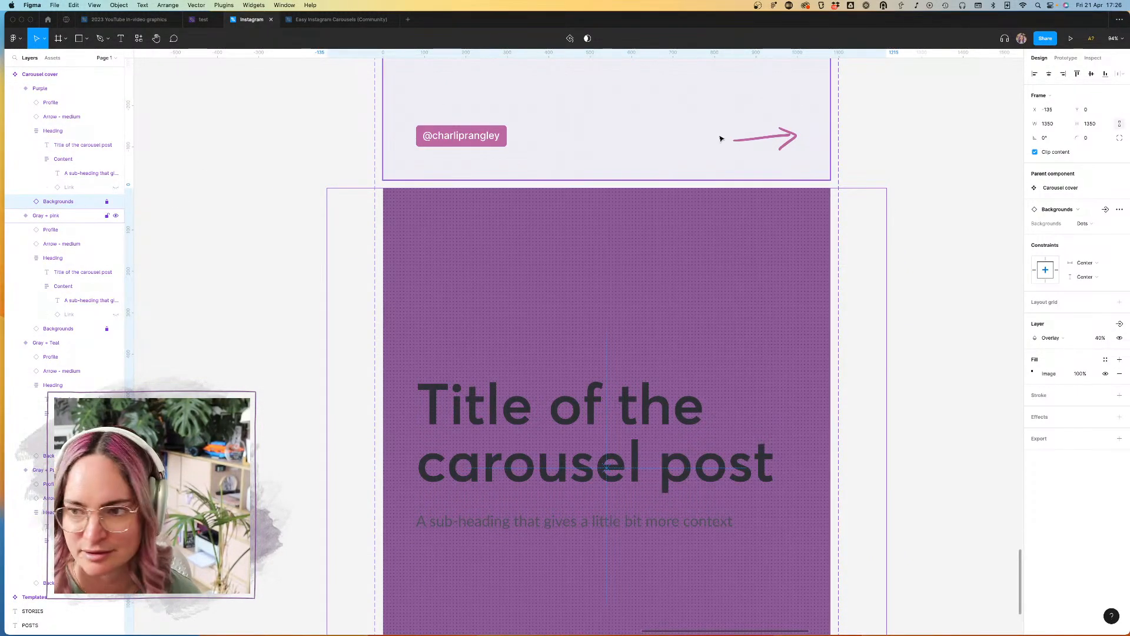
click(1102, 220)
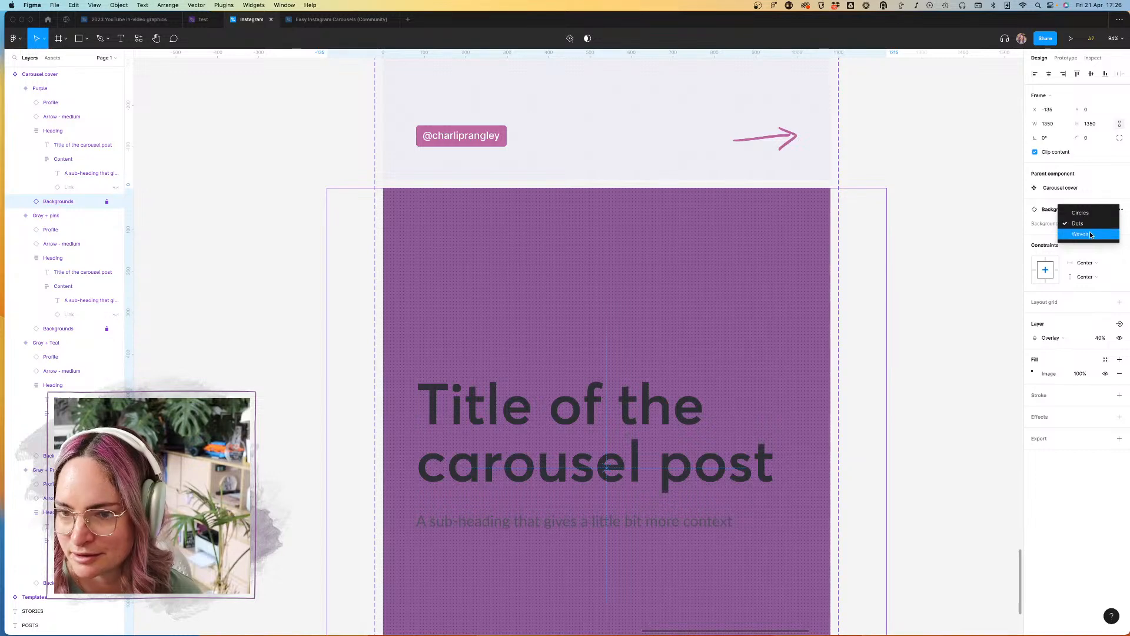
click(1090, 231)
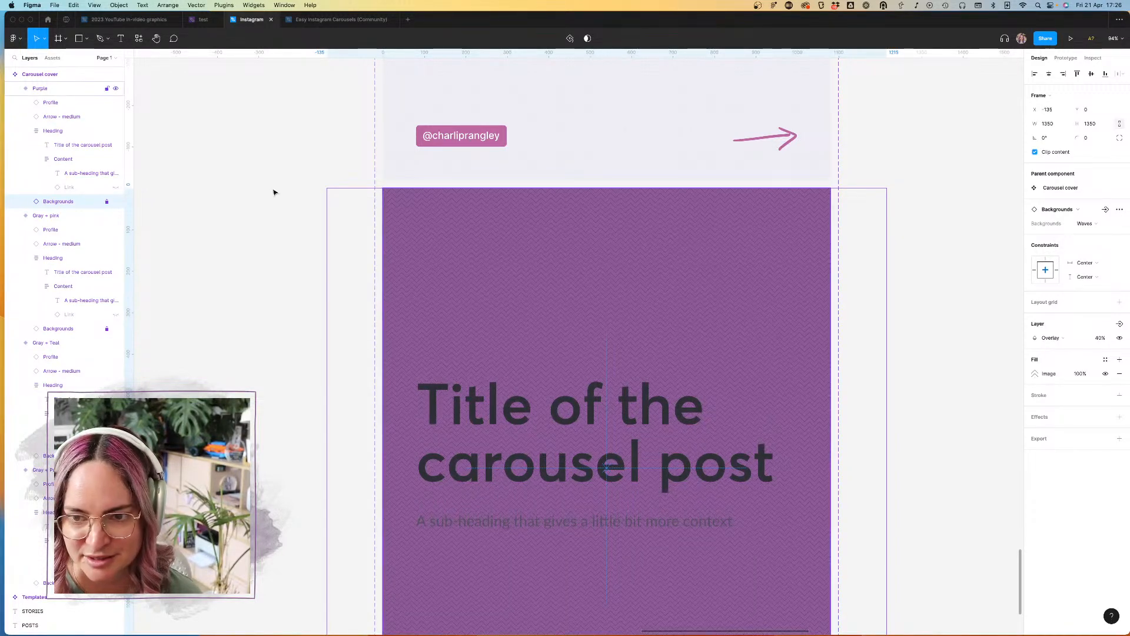
key(Delete)
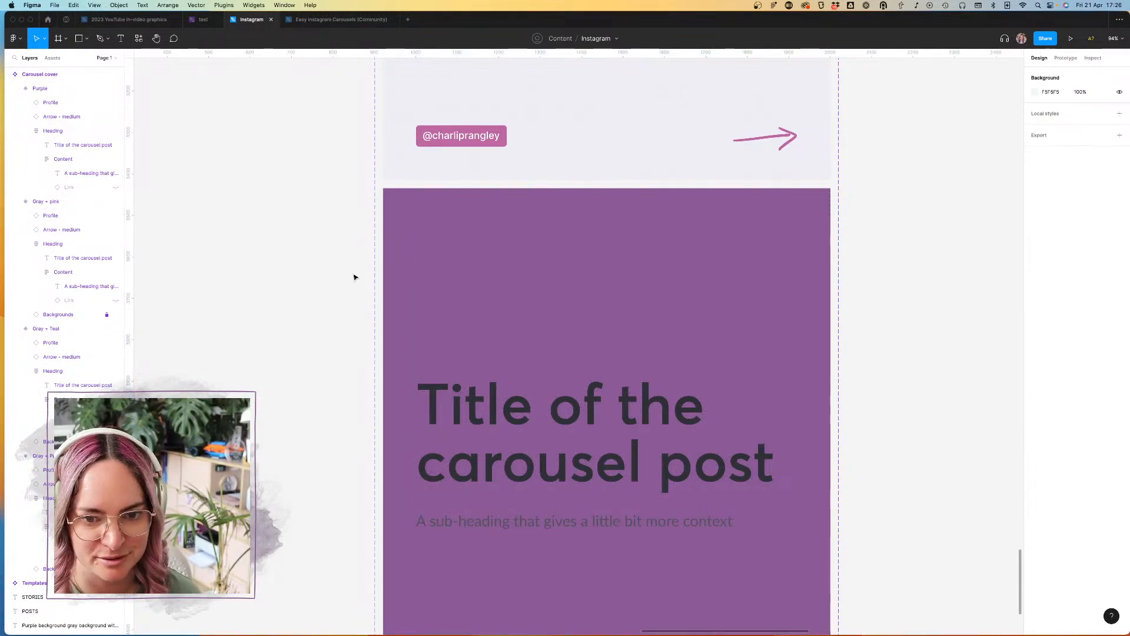
Step: Replace the Dark gray and Medium gray styles of the Purple variant's title and sub-heading with White
scroll(275, 278, down, 5)
scroll(275, 277, up, 2)
scroll(275, 277, left, 2)
scroll(275, 277, down, 2)
scroll(531, 366, up, 4)
click(531, 367)
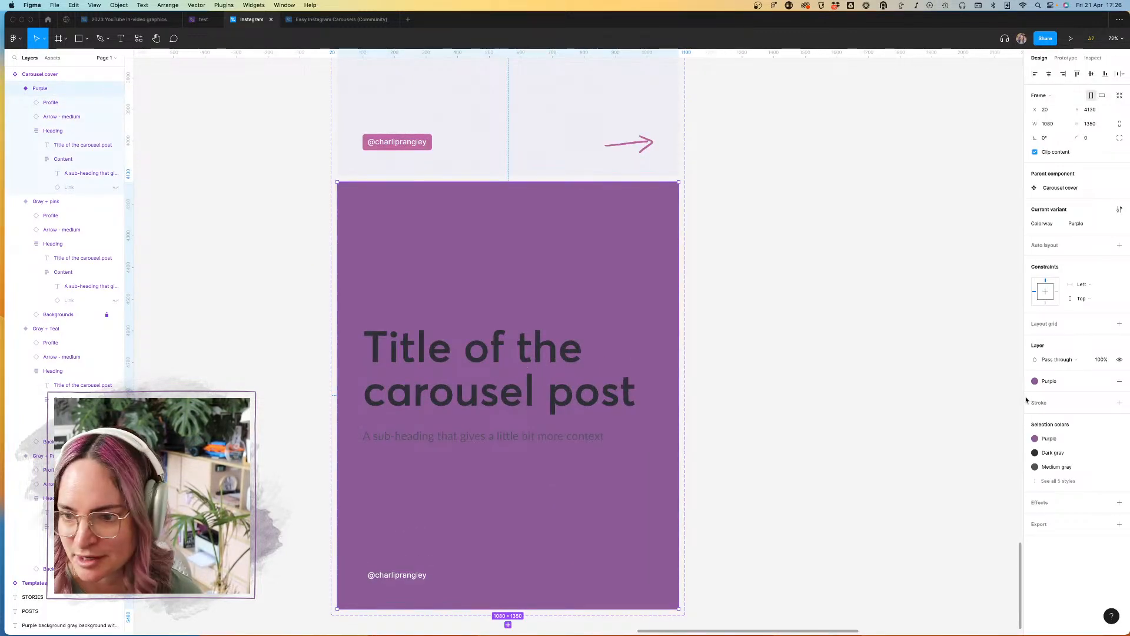
click(1120, 453)
click(942, 506)
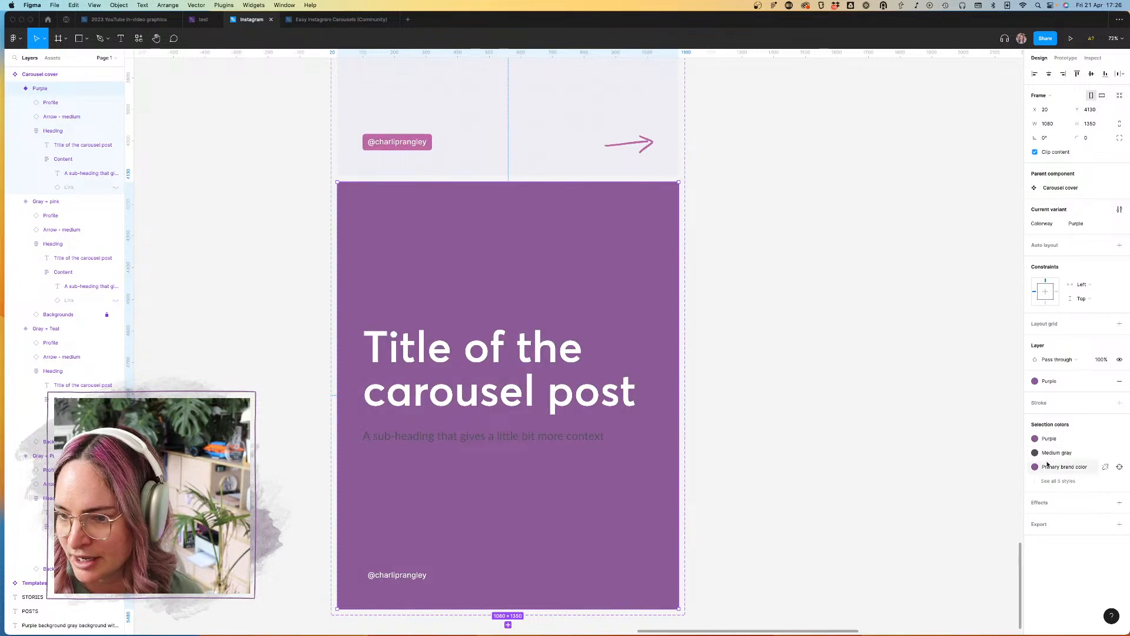
click(1119, 453)
click(939, 511)
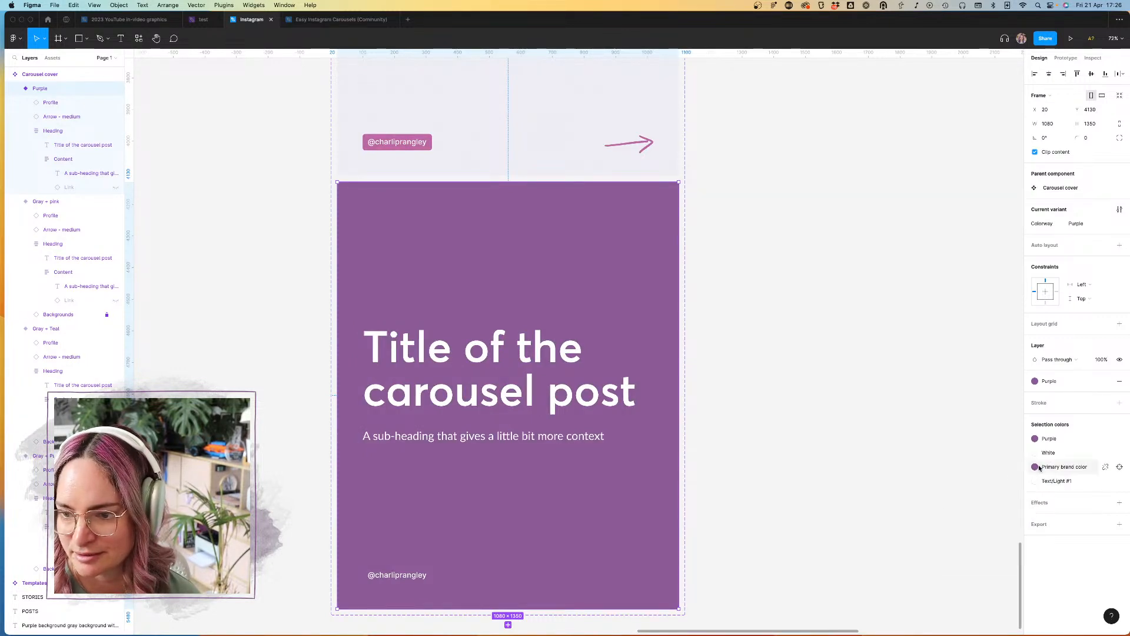
Step: Set the Color property of the arrow instance in the Purple variant to White
click(1064, 467)
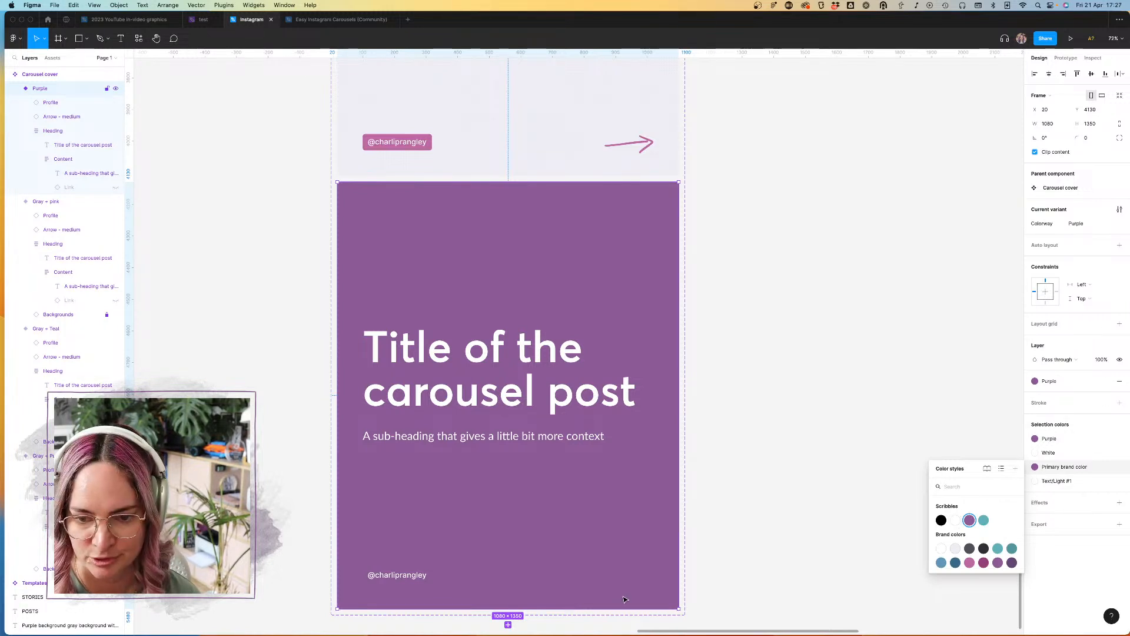
click(631, 578)
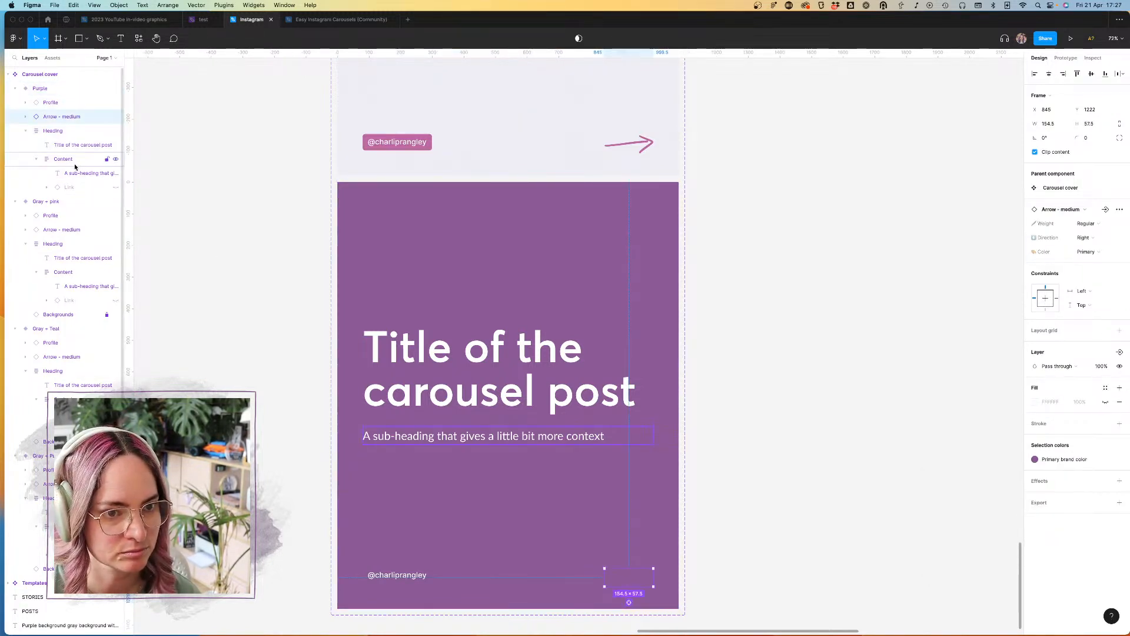
click(1086, 252)
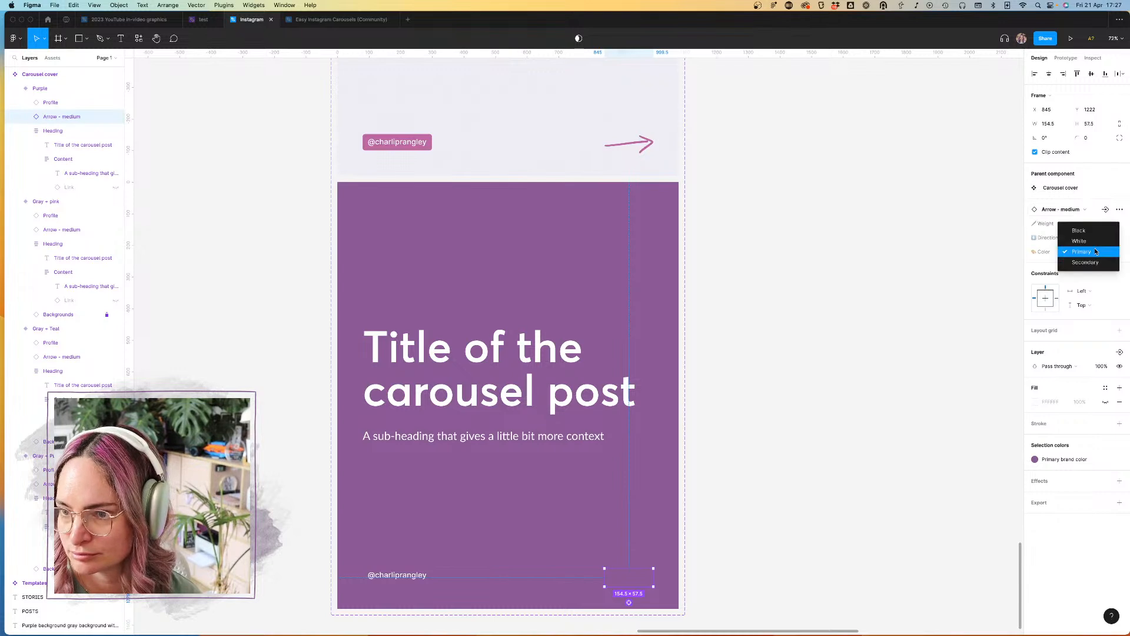
click(1080, 241)
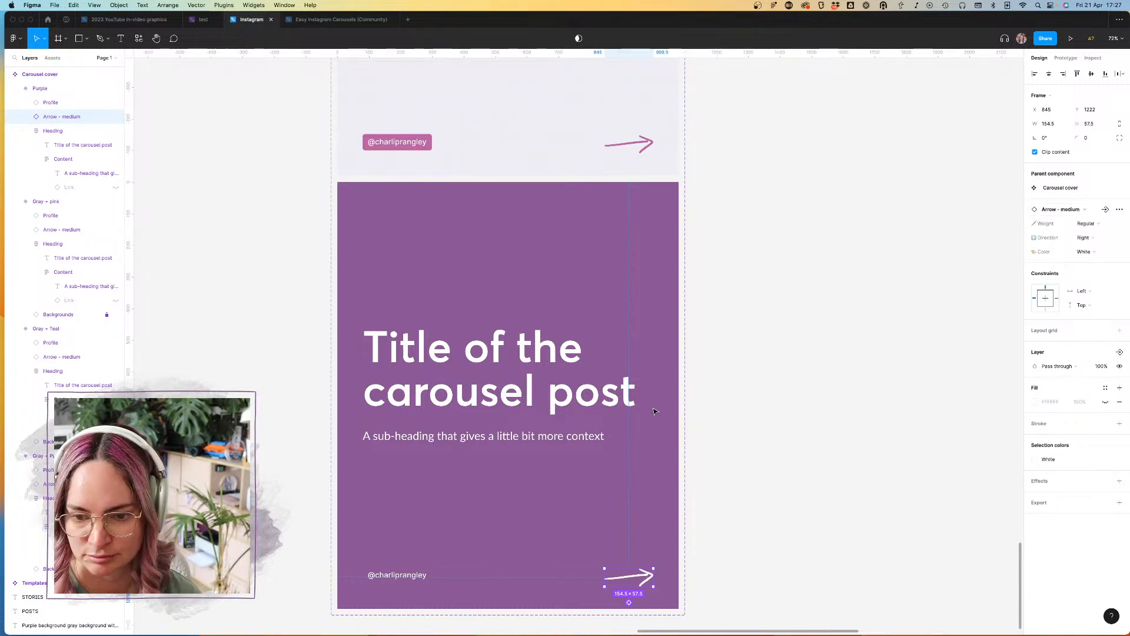
Step: Set the Purple variant's profile tag fill to White and its text color to Purple
click(409, 579)
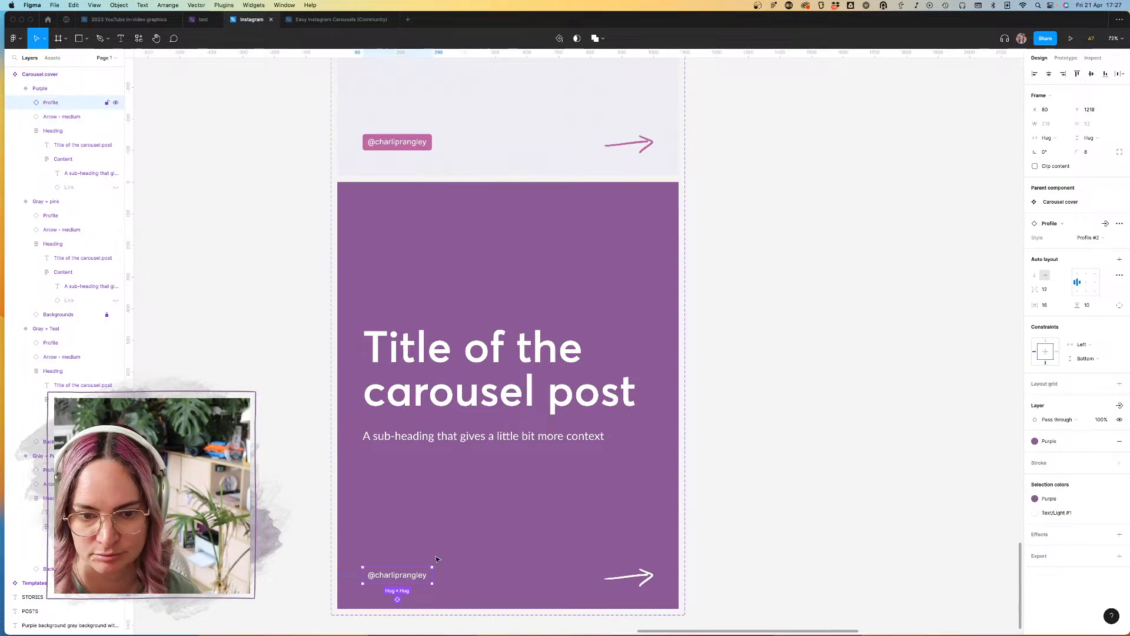
click(1064, 441)
click(1056, 551)
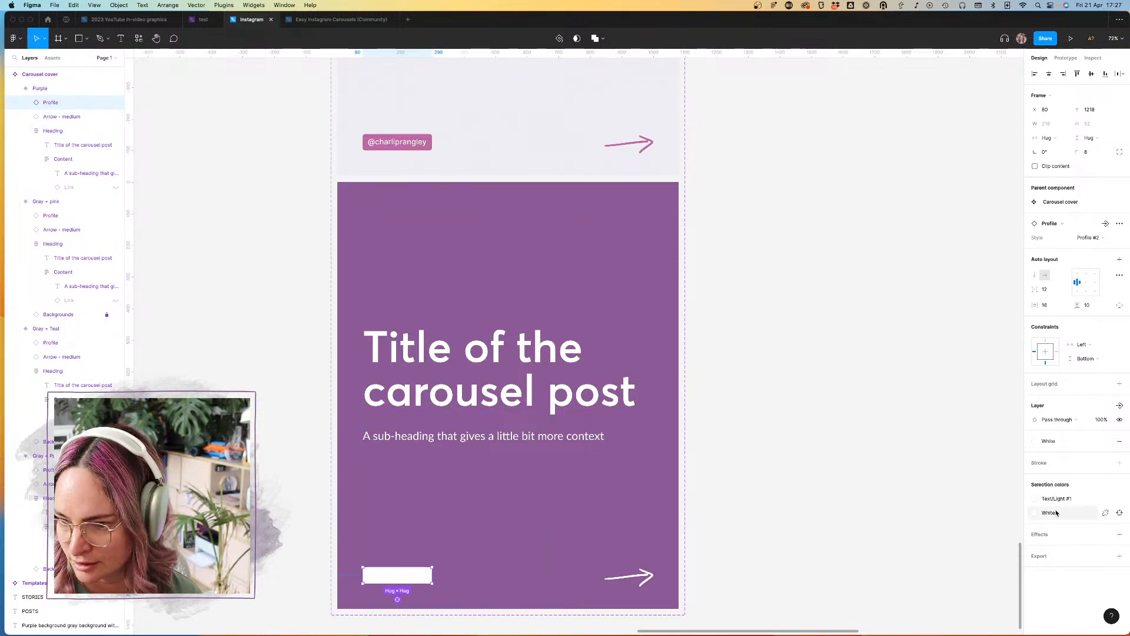
click(1086, 500)
click(999, 569)
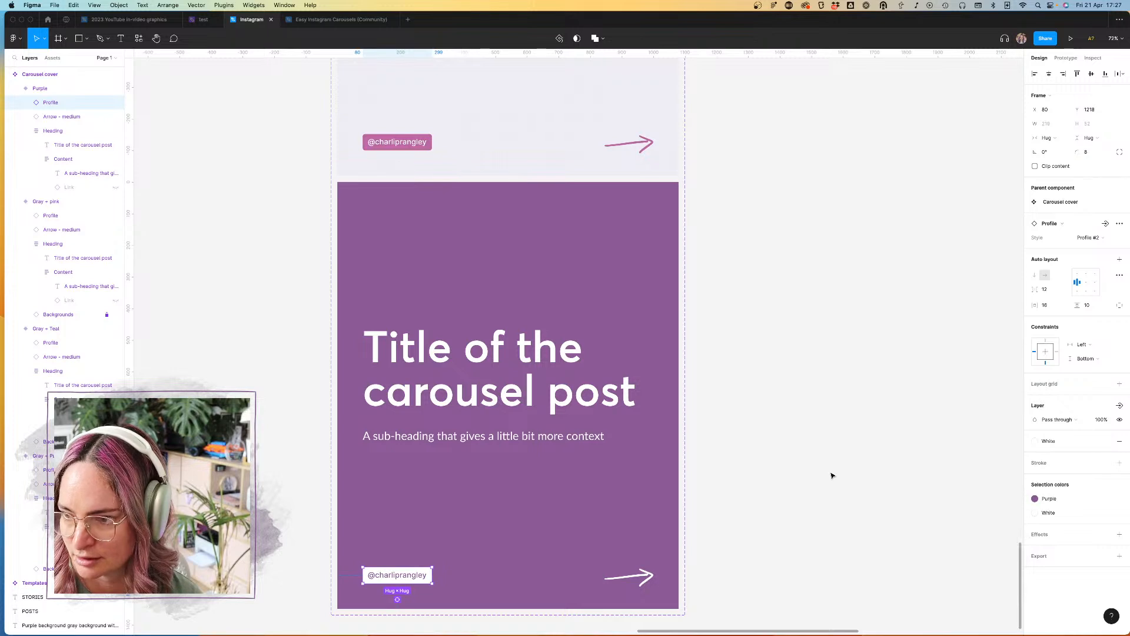
click(832, 475)
scroll(865, 454, left, 3)
scroll(866, 453, down, 2)
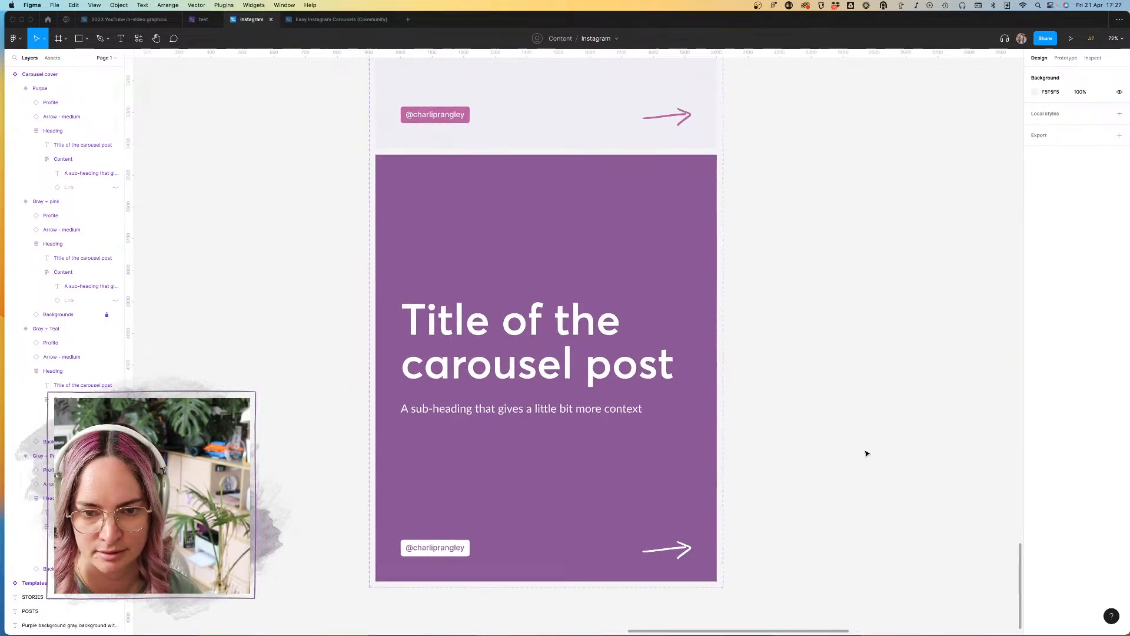
Step: Try the Dark purple style on the profile tag's text and return the text to Purple
click(459, 540)
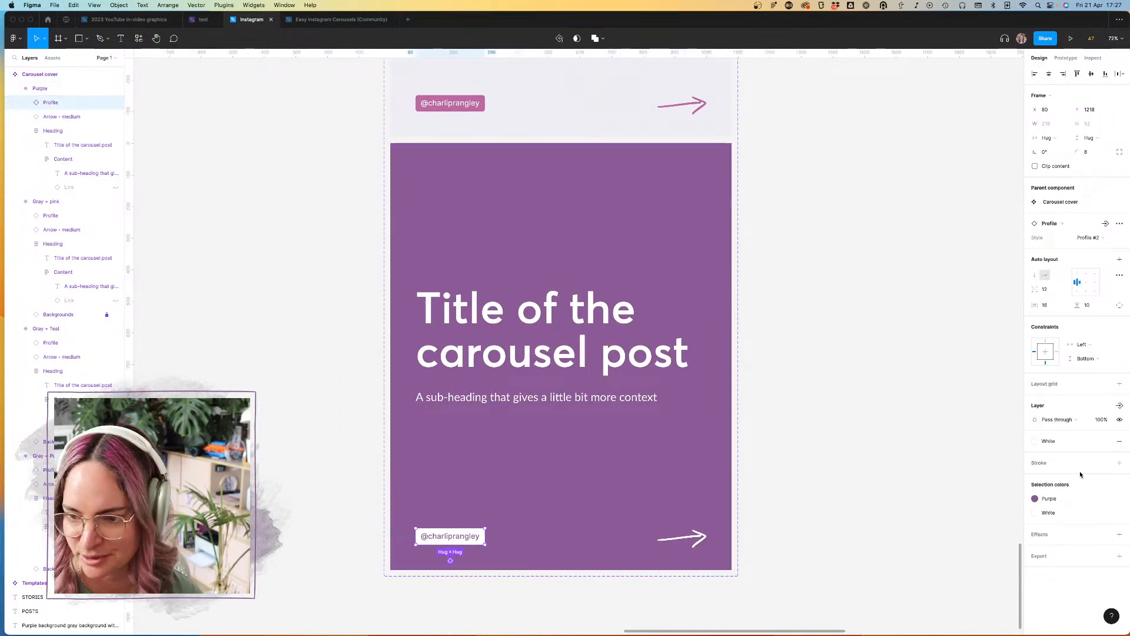
click(1077, 502)
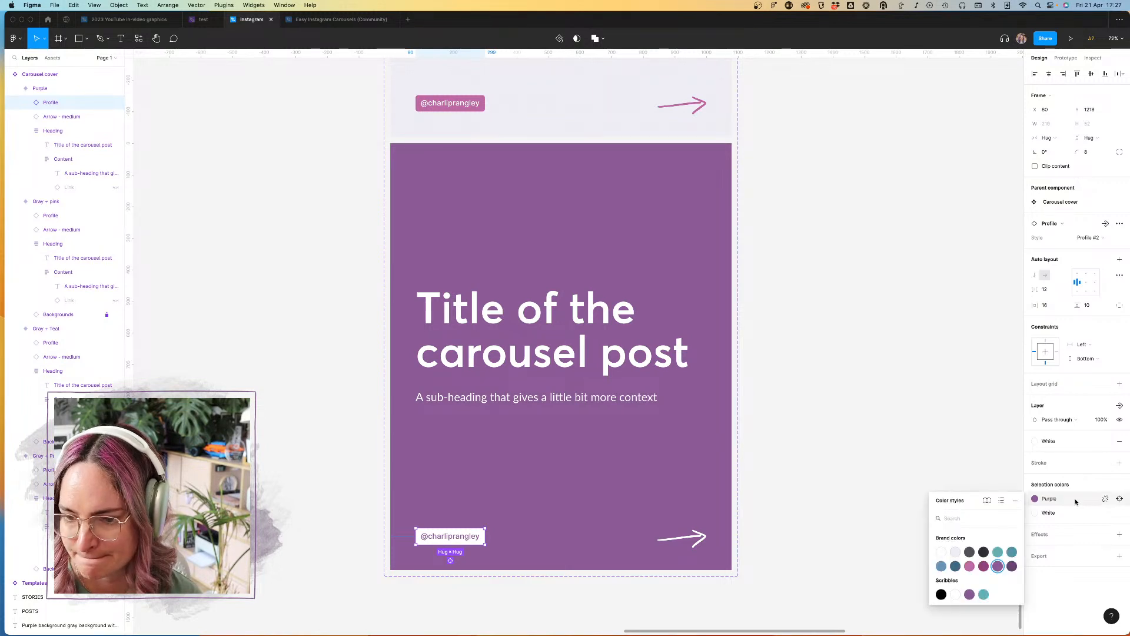
click(1012, 565)
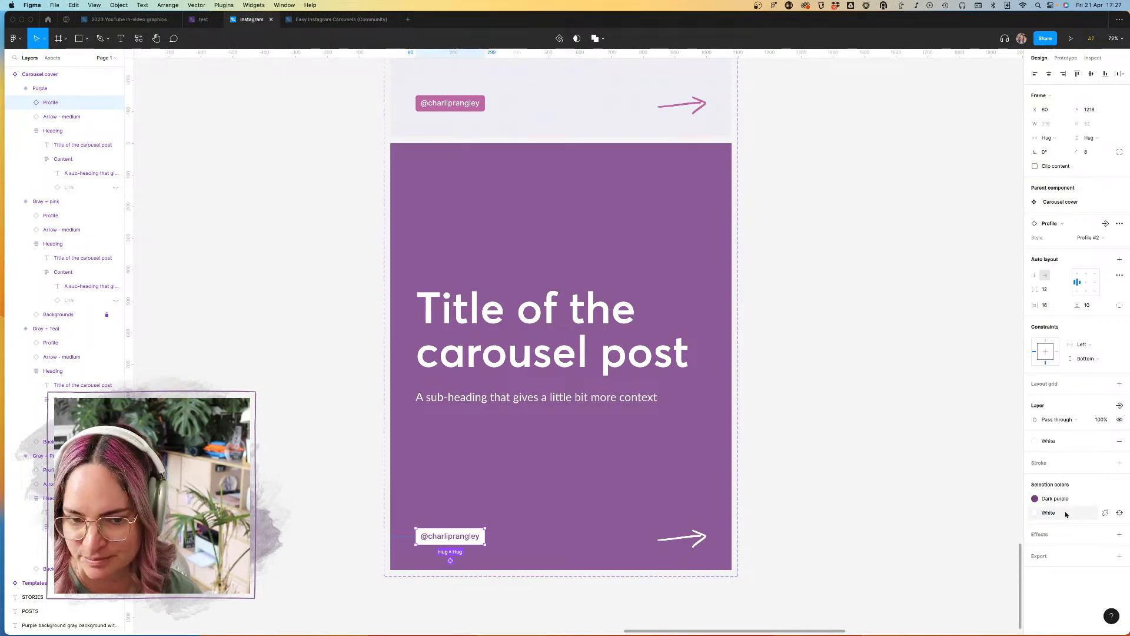
click(1060, 500)
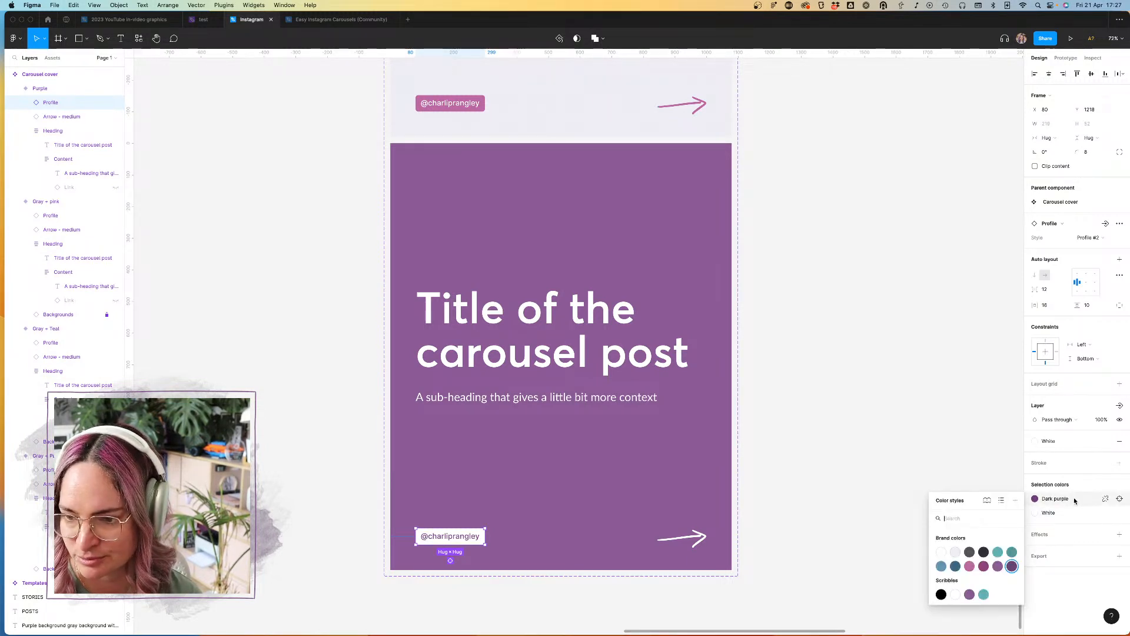
click(998, 565)
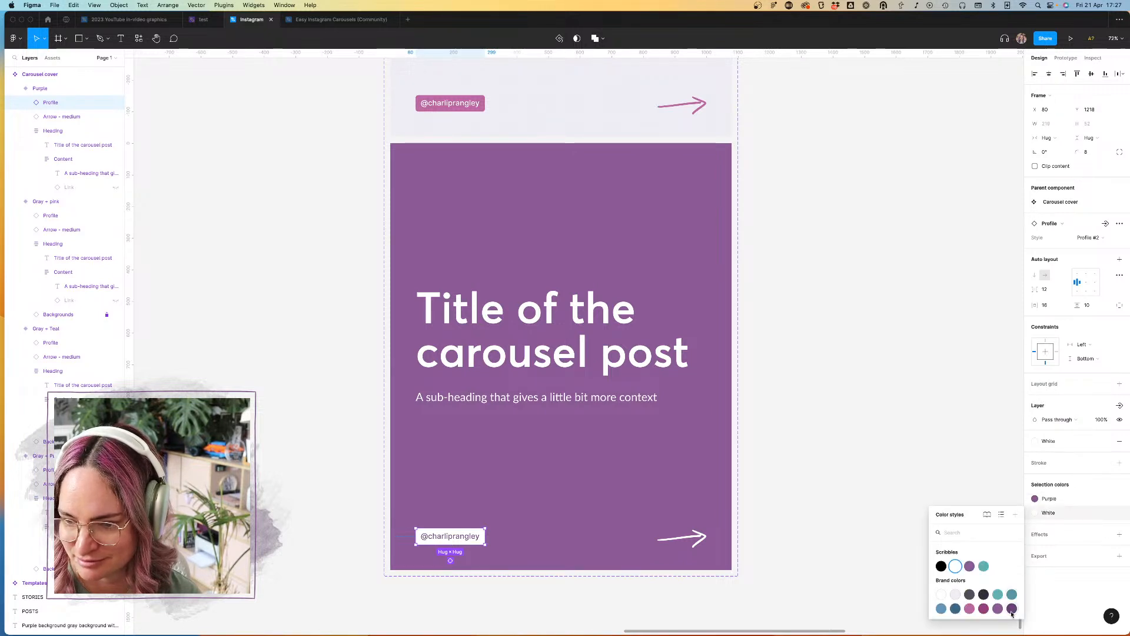
Step: Change the profile tag's fill to Dark purple and its text color to White in the Purple variant
click(1012, 608)
click(1063, 515)
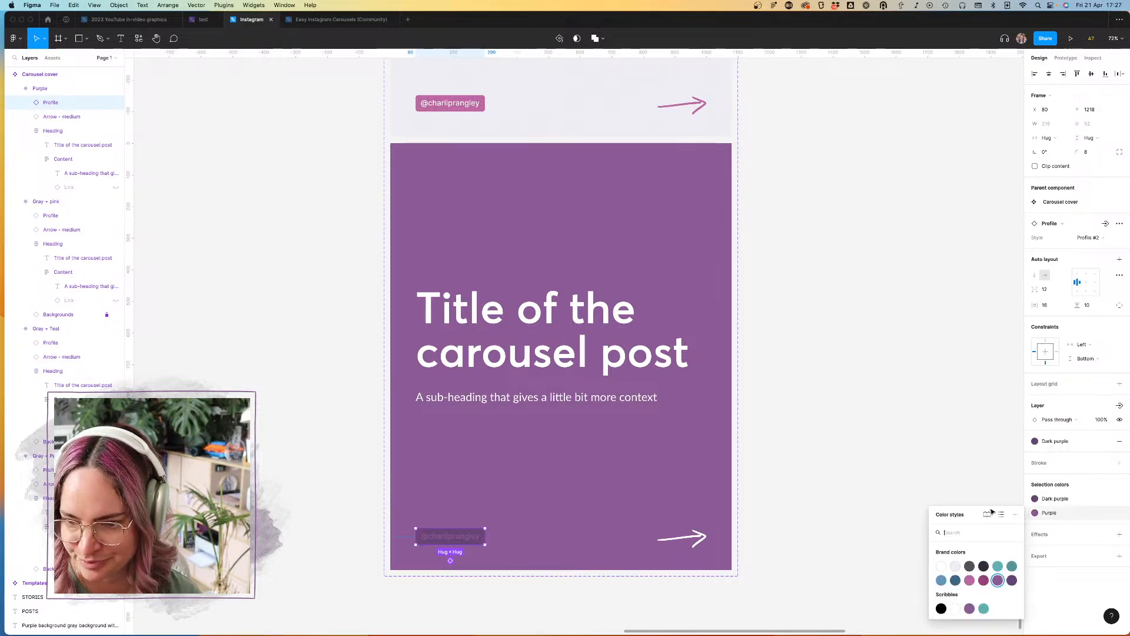
click(945, 569)
click(881, 433)
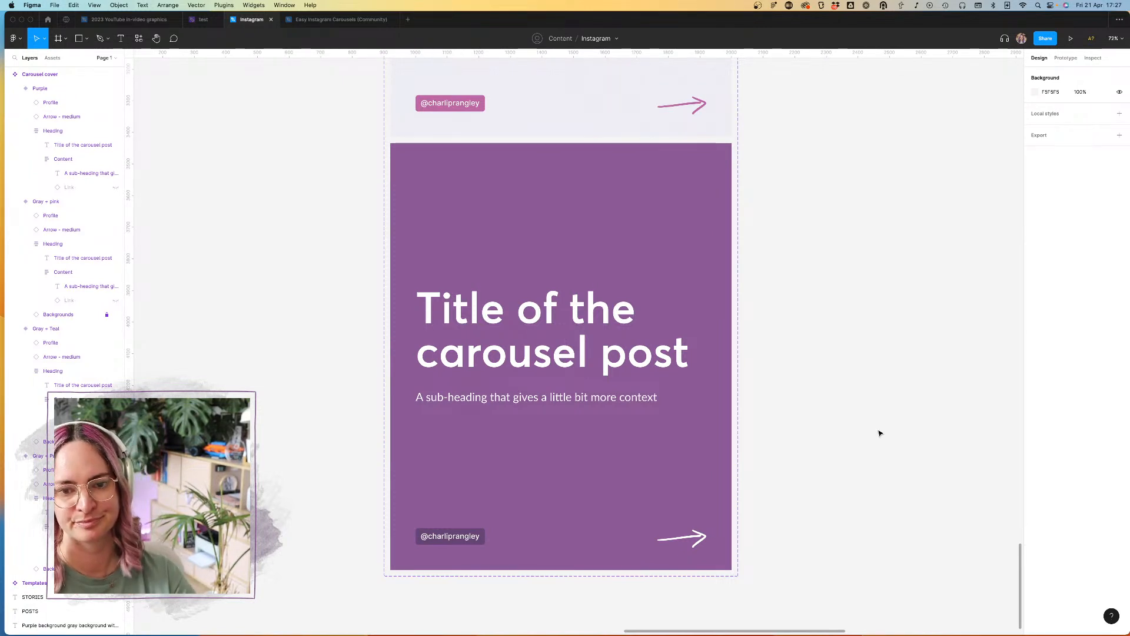
Step: Add a variant property named Layout with the value "Heading + text" to the Carousel cover component set
scroll(732, 361, down, 10)
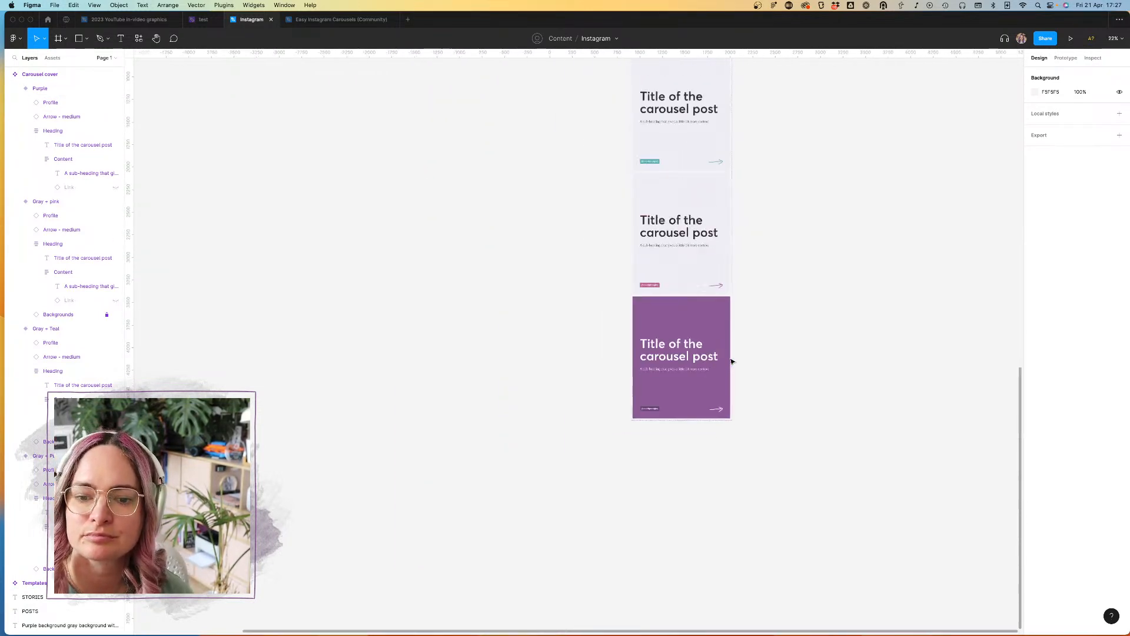
click(633, 193)
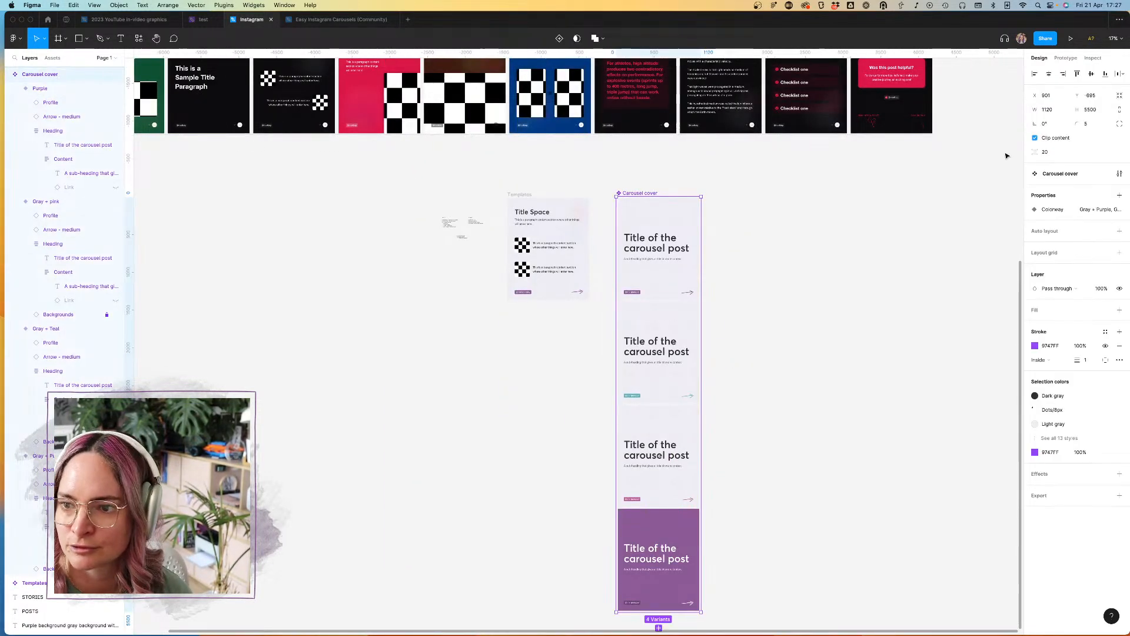
click(1119, 197)
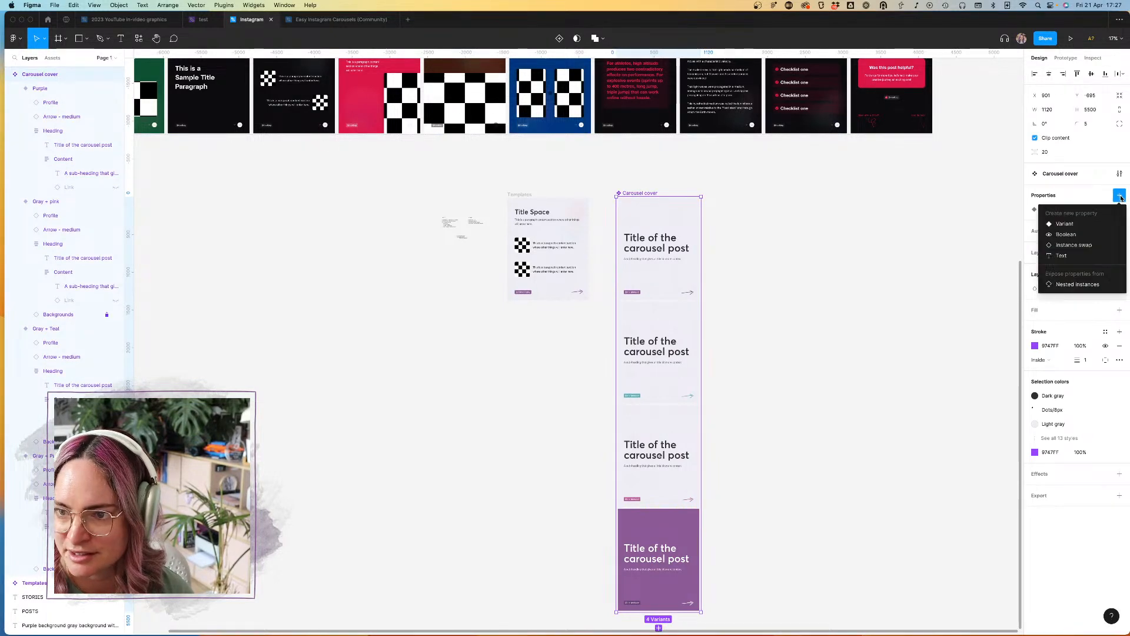
click(1062, 227)
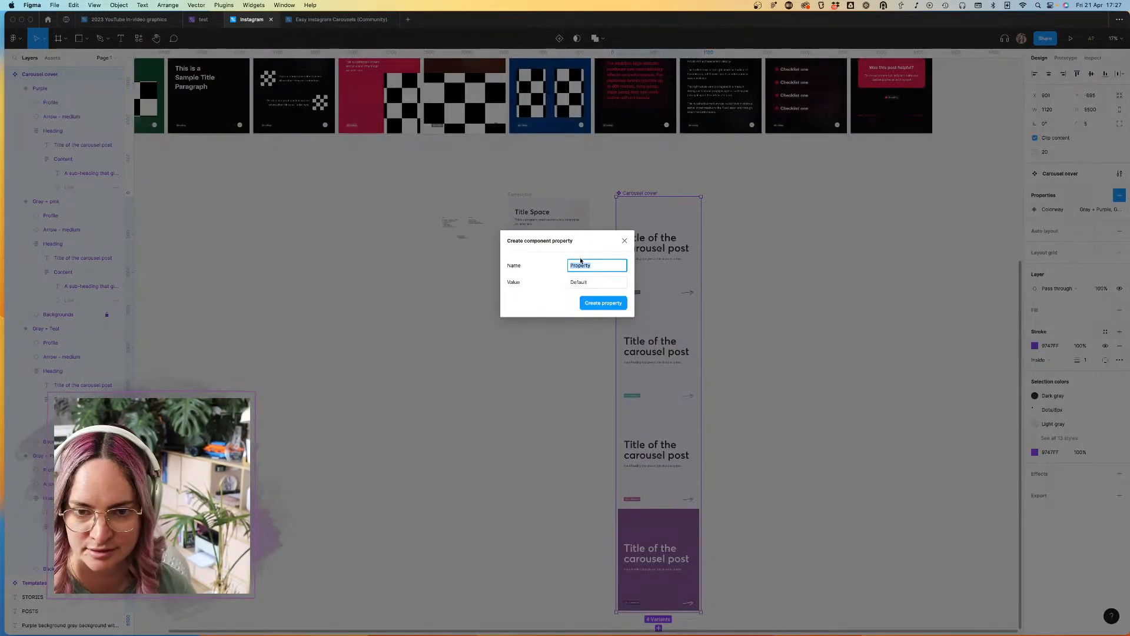
text(Layout)
click(580, 283)
text(Text)
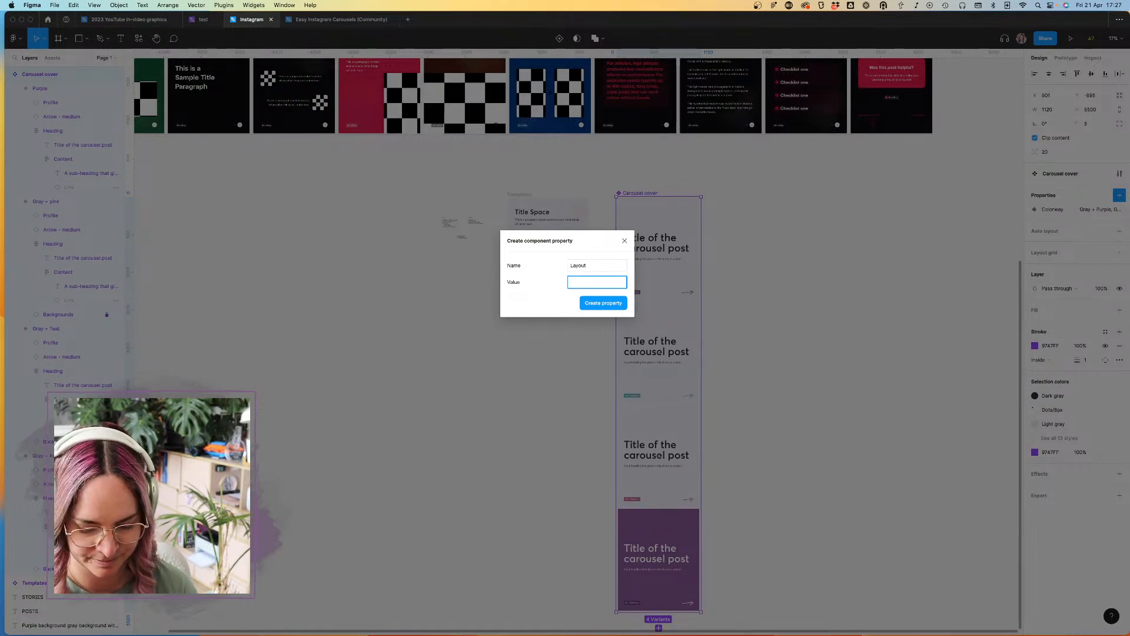
text(Heading + text)
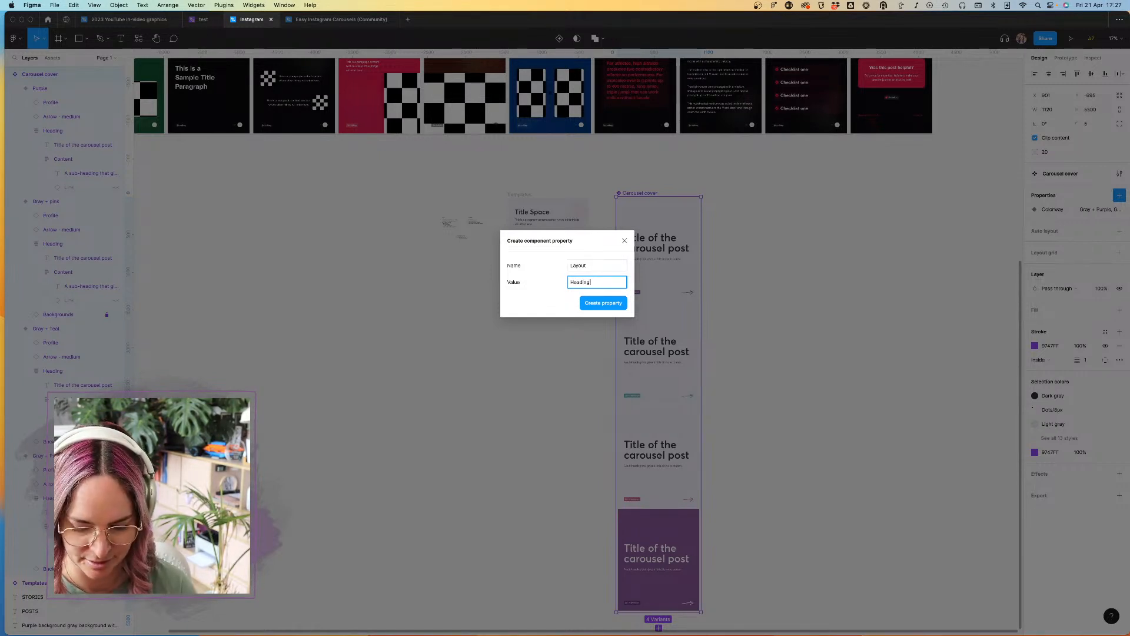
click(606, 305)
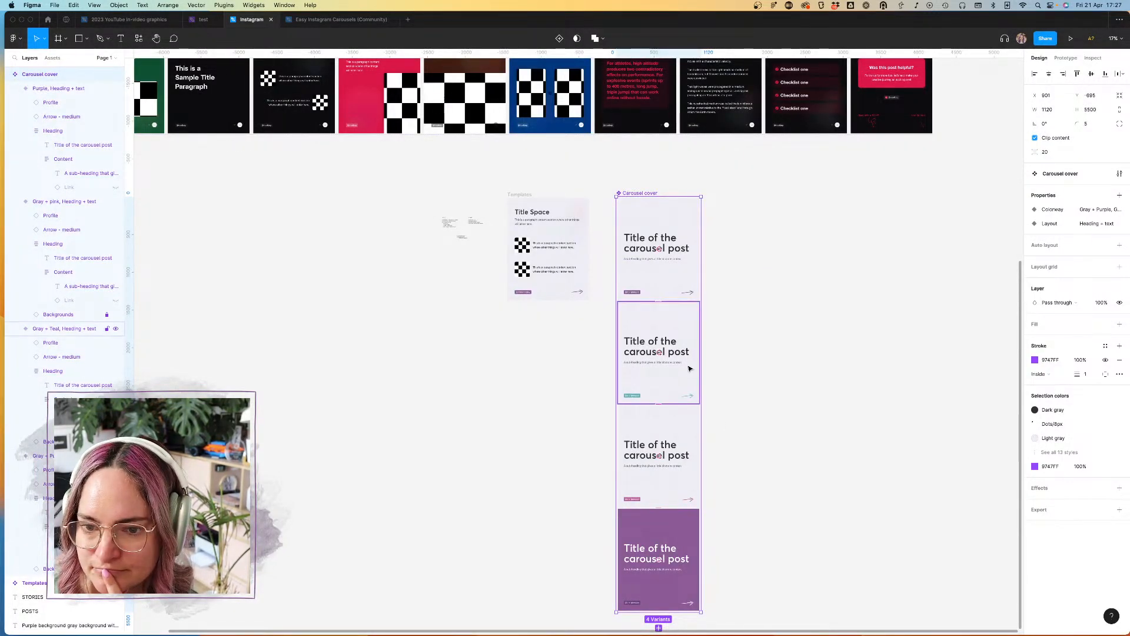
Step: Widen the Carousel cover component set to about 4984 px to make room for more variant columns
drag(701, 372, 993, 382)
scroll(981, 379, right, 3)
scroll(981, 378, down, 2)
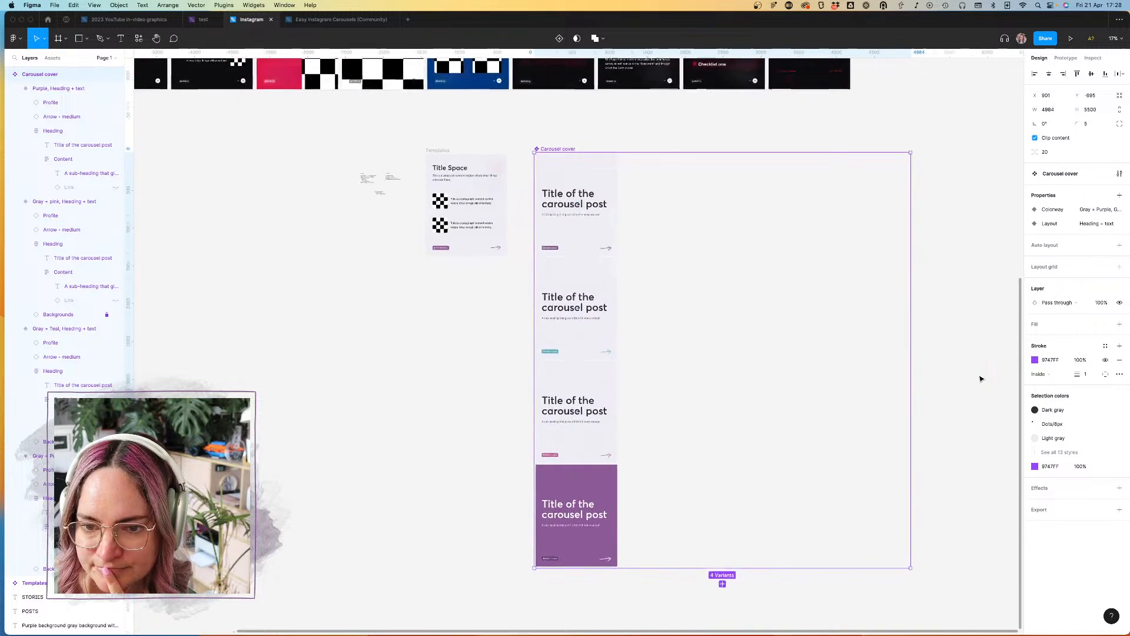
Step: Duplicate the four Colorway variants into a second column beside the originals inside the Carousel cover set
click(559, 506)
shift+click(565, 418)
shift+click(525, 315)
shift+click(545, 212)
drag(524, 222, 610, 224)
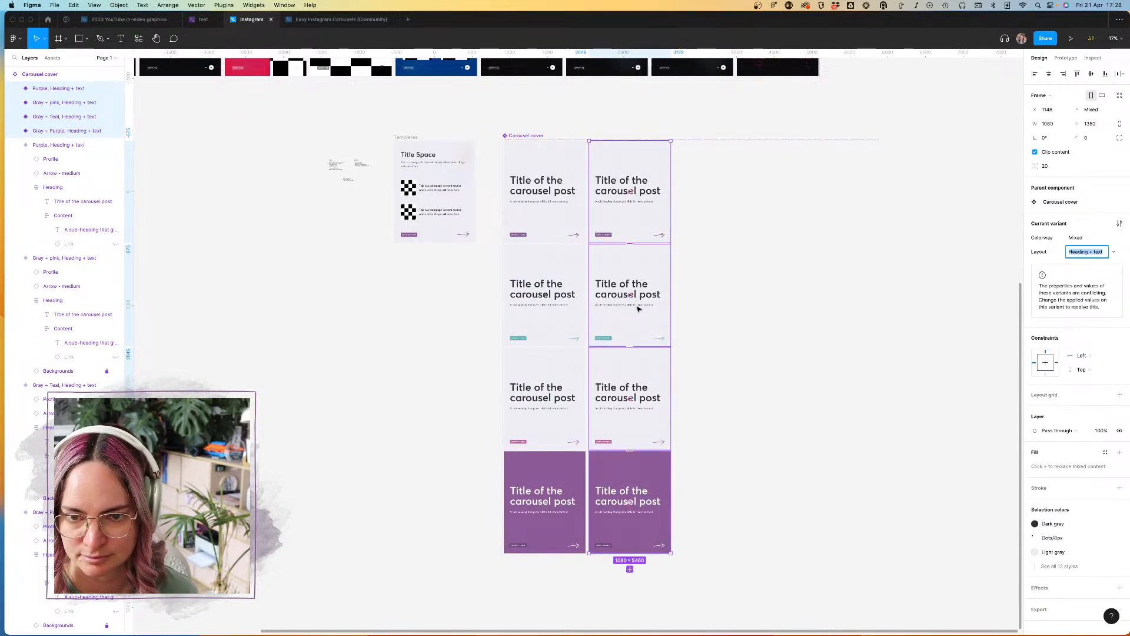
Step: Delete the Content frame with the sub-heading from each of the four duplicated variants in the second column
double_click(638, 308)
double_click(644, 305)
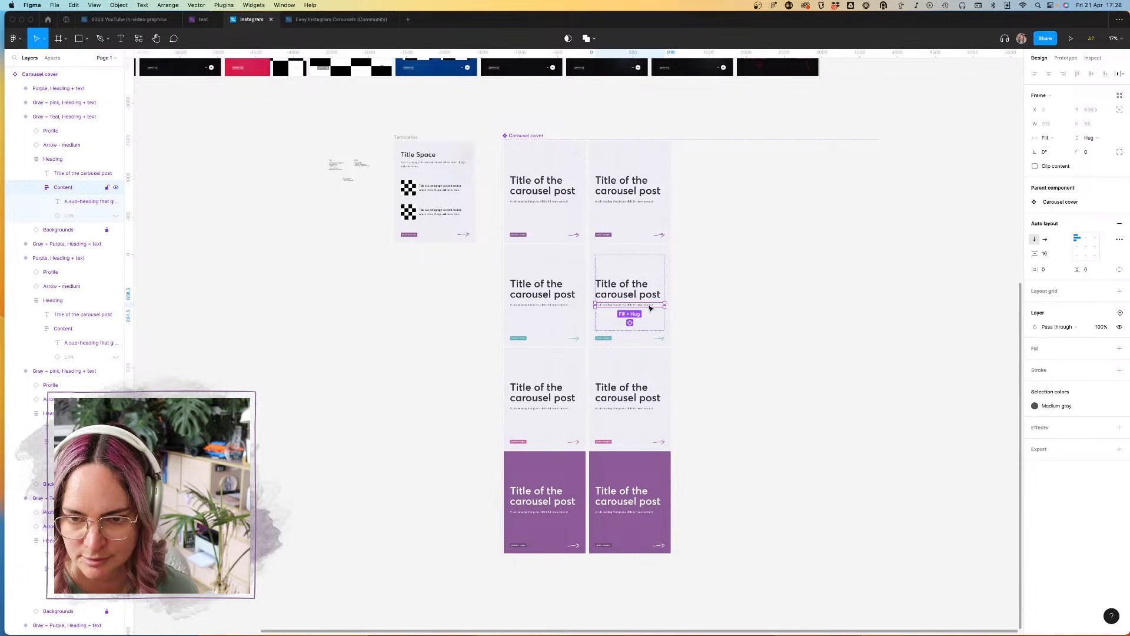
key(Delete)
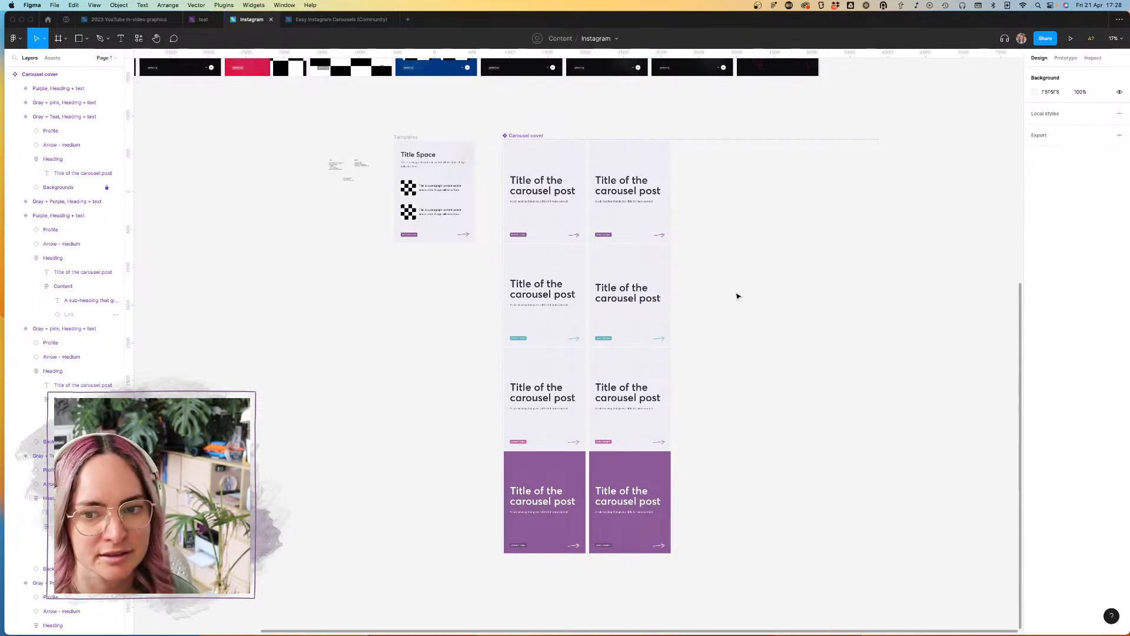
double_click(639, 413)
double_click(636, 410)
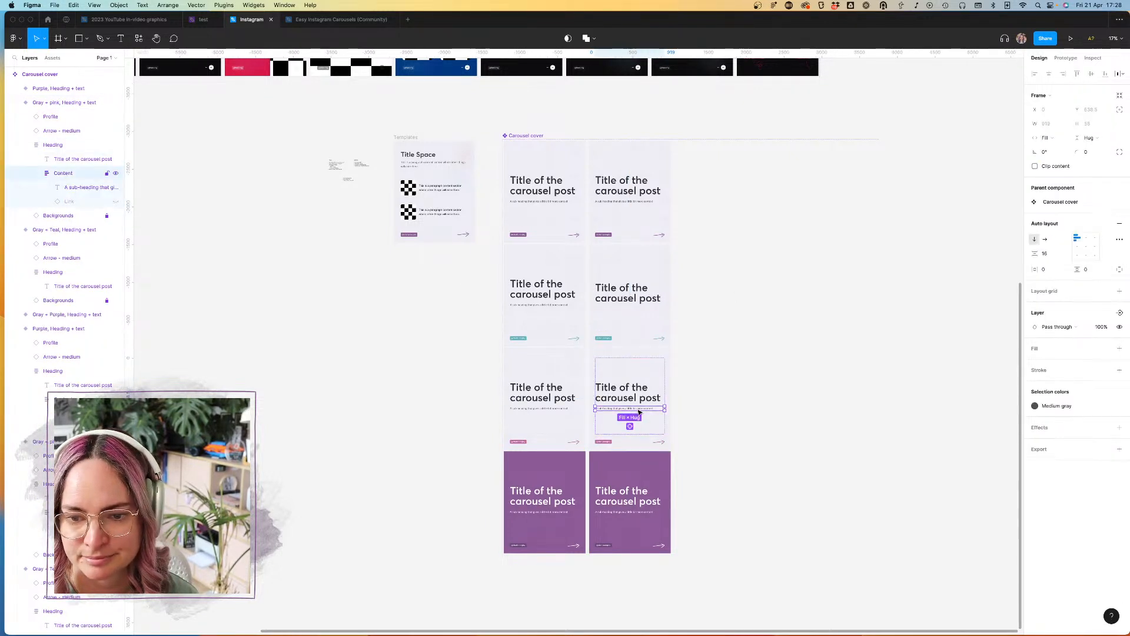
key(Delete)
double_click(636, 514)
double_click(636, 512)
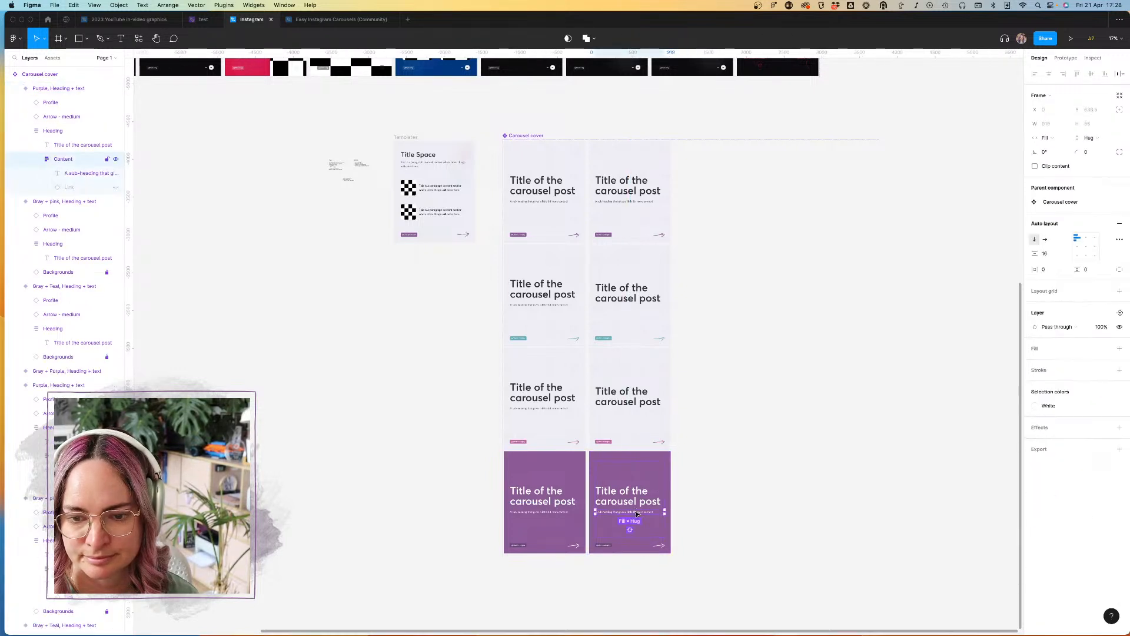
key(Delete)
double_click(638, 203)
double_click(639, 202)
key(Delete)
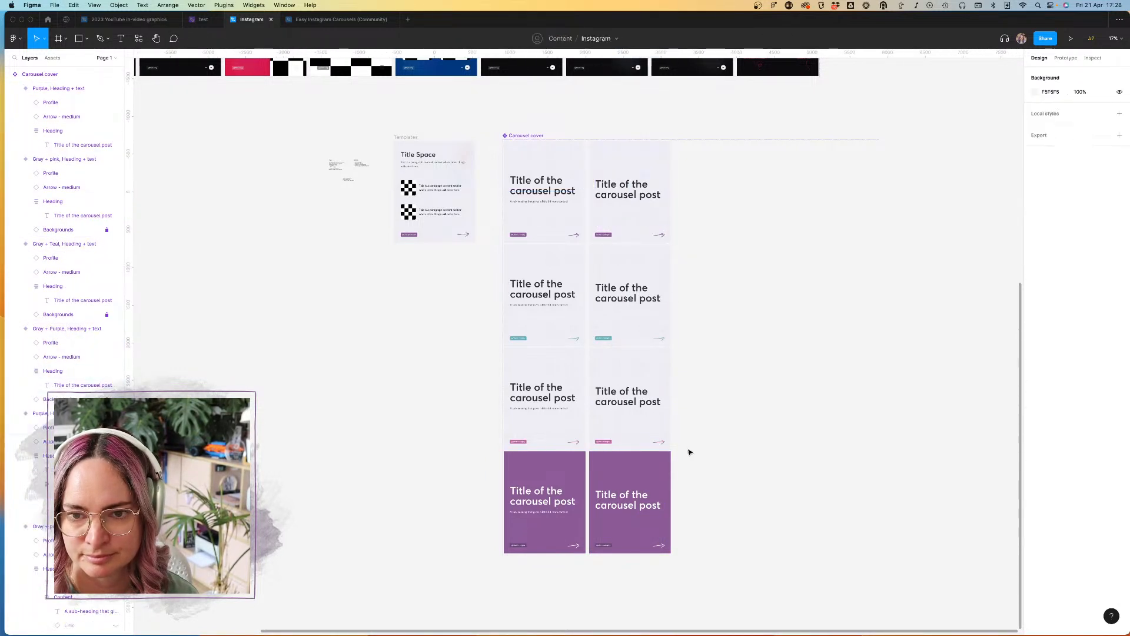
Step: Set the Layout property of the four second-column variants to Heading
drag(710, 501, 626, 209)
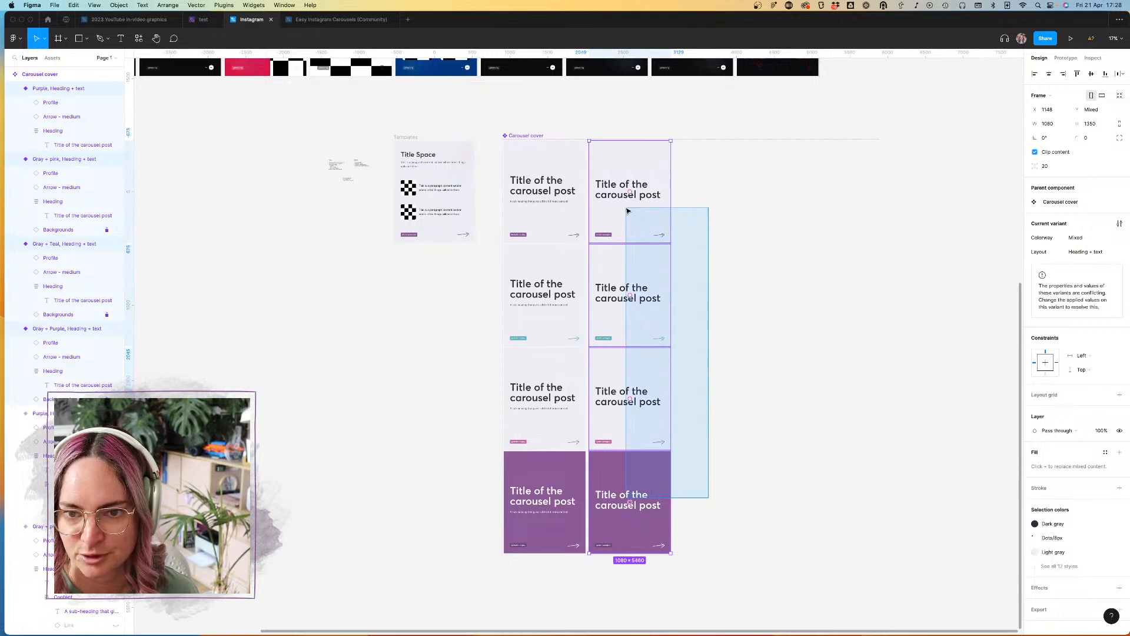
click(1091, 253)
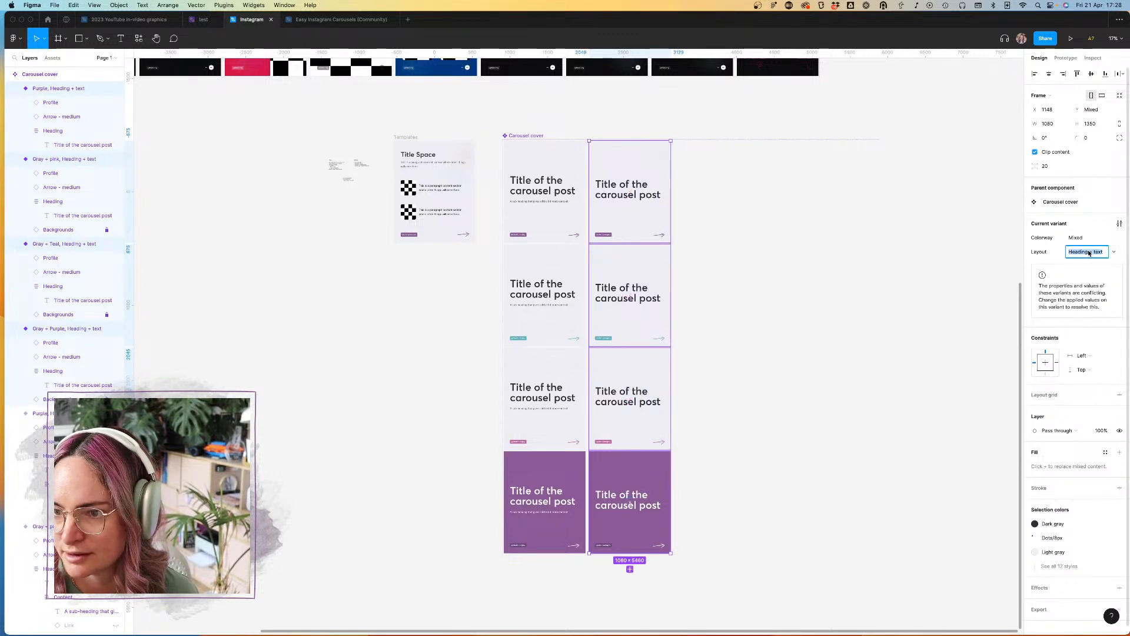
text(Heading)
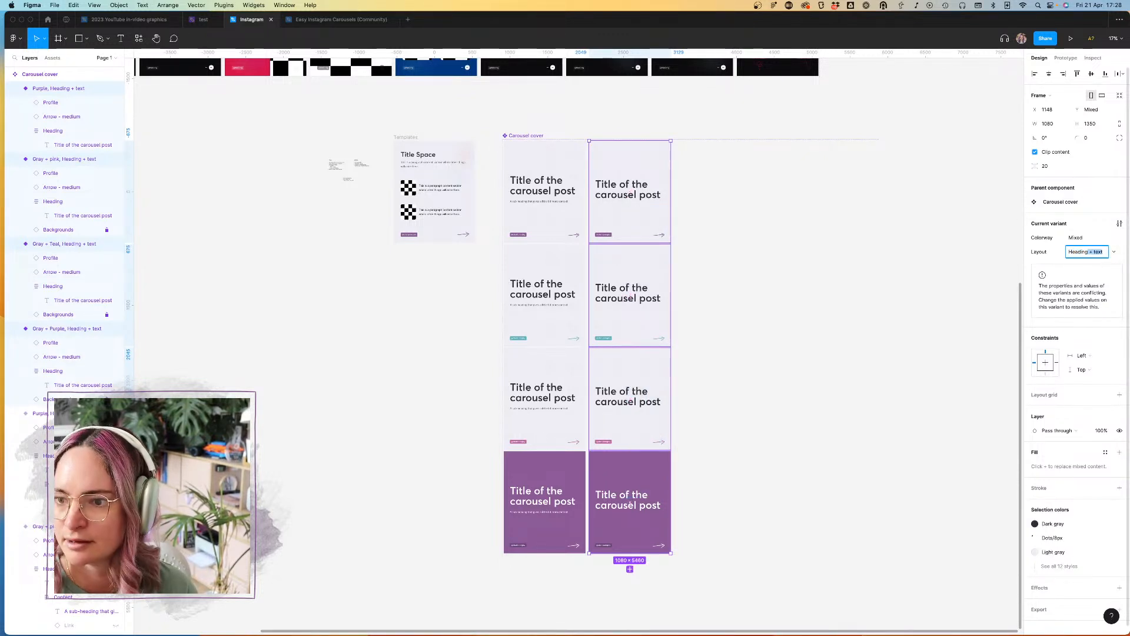
key(BackSpace)
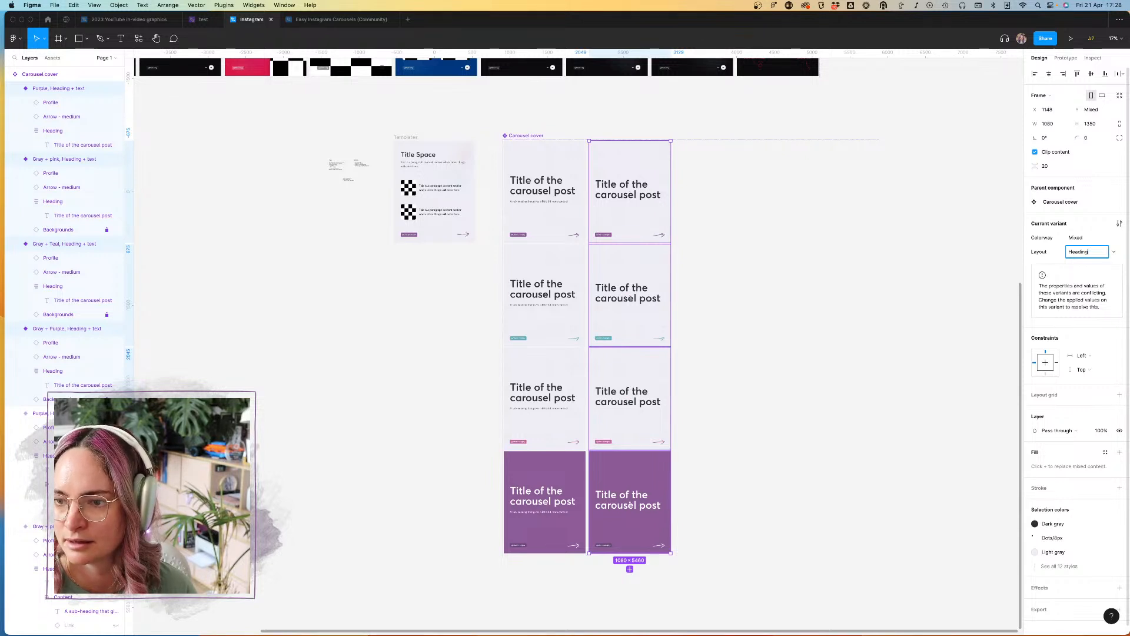
key(Return)
click(925, 259)
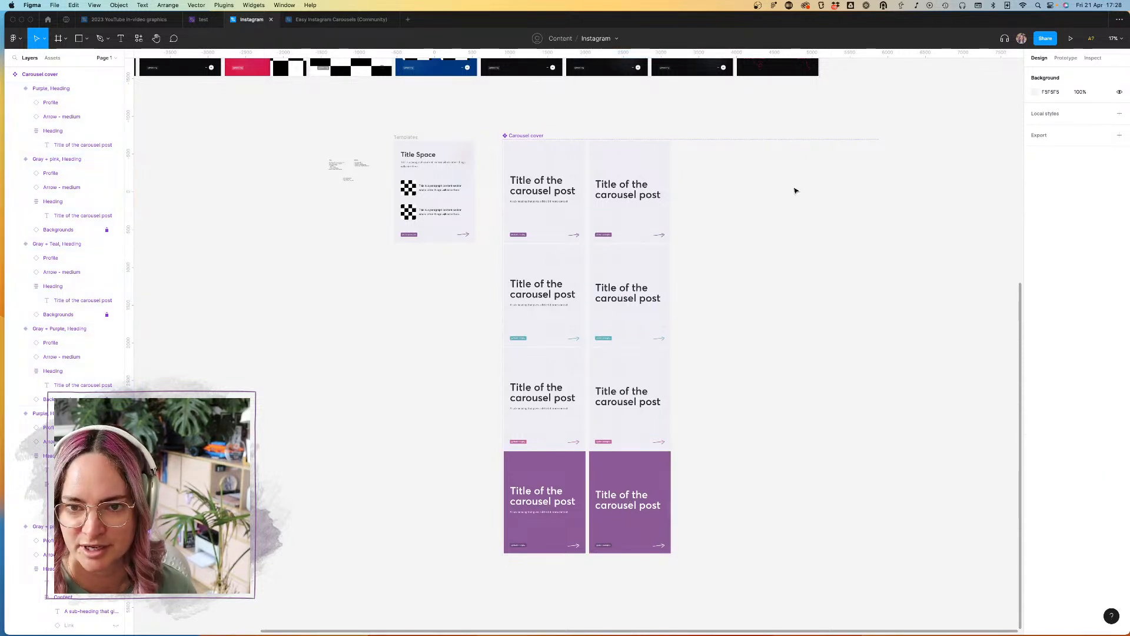
Step: Reorder the values of the Carousel cover's Layout property so Heading comes before "Heading + text"
click(535, 136)
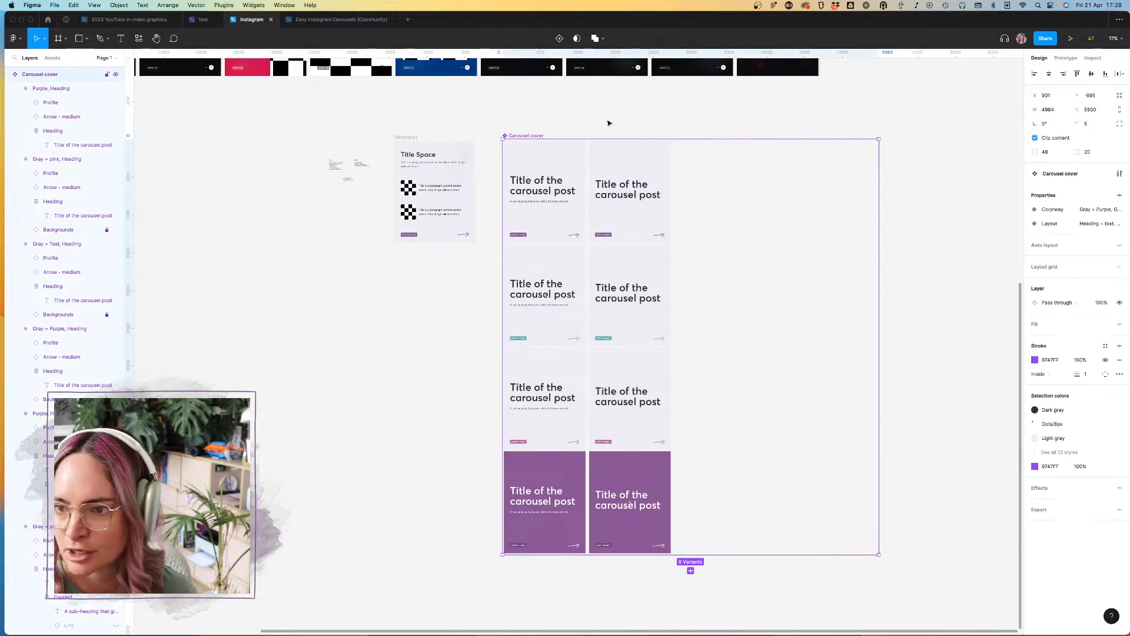
click(1105, 224)
double_click(910, 295)
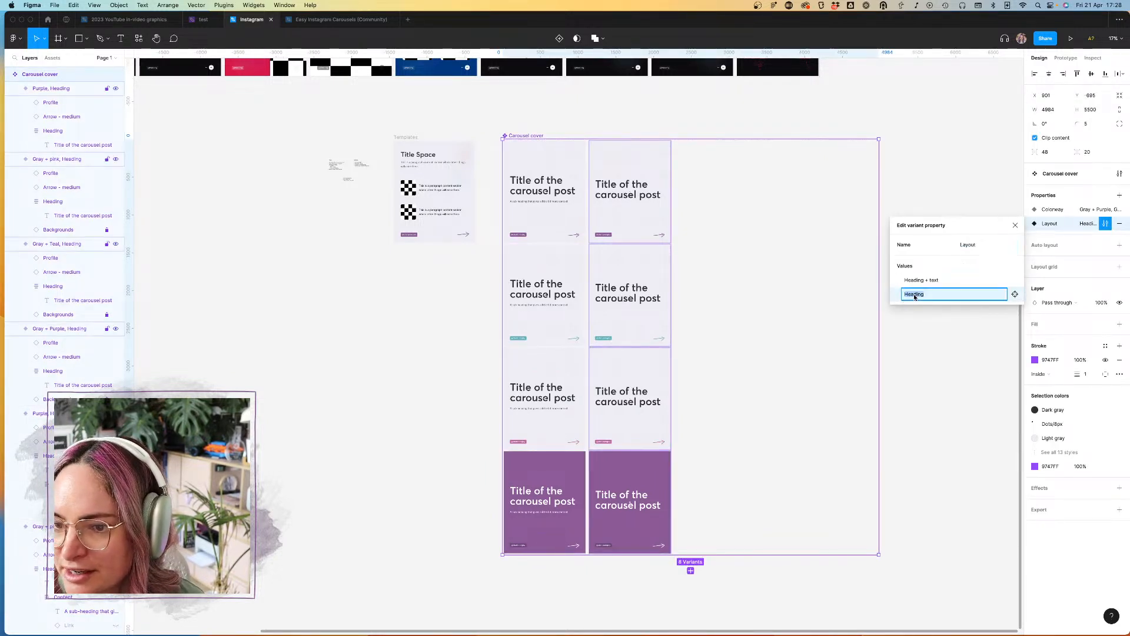
drag(897, 294, 898, 274)
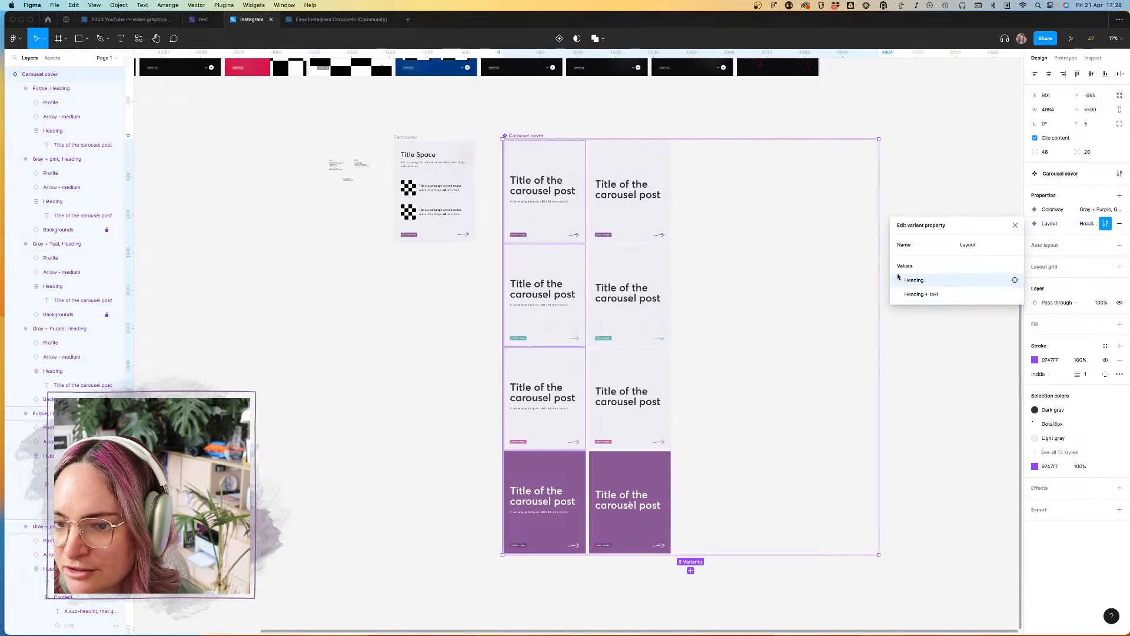
click(956, 170)
Step: Place an instance of the local Carousel cover component on the empty canvas below the Templates frame
click(52, 58)
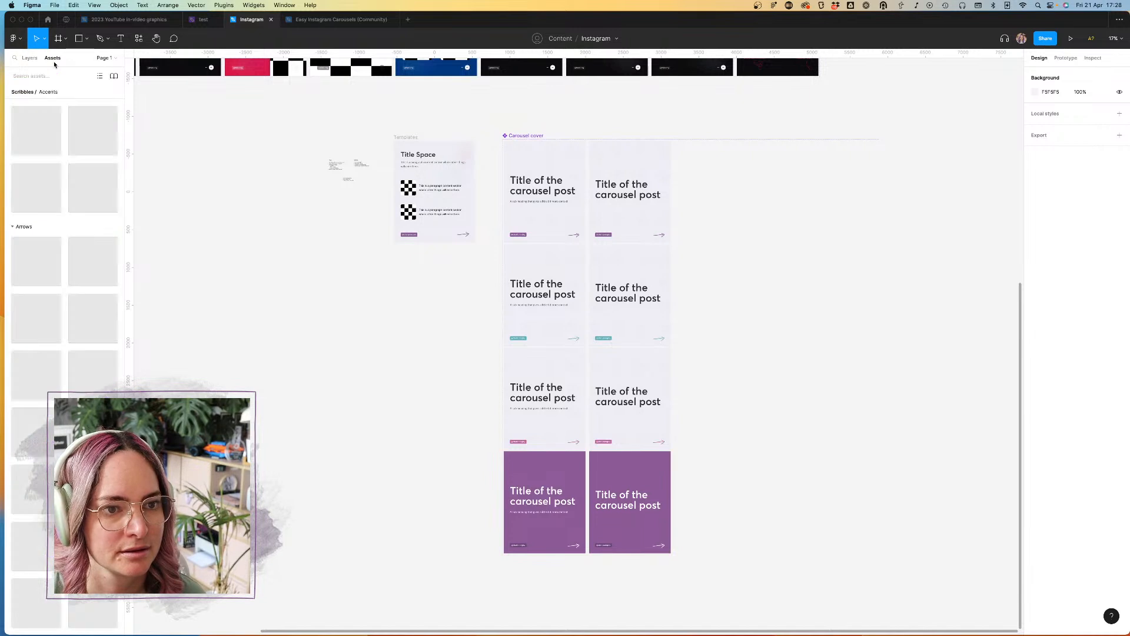
scroll(54, 175, up, 5)
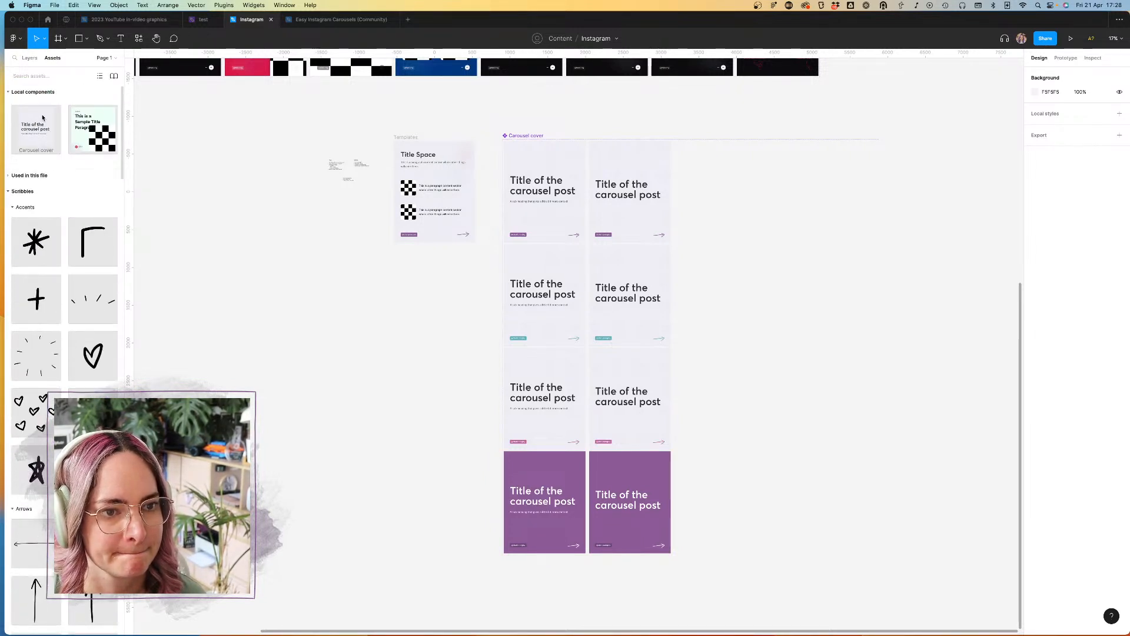
drag(40, 126, 326, 350)
click(385, 317)
click(364, 319)
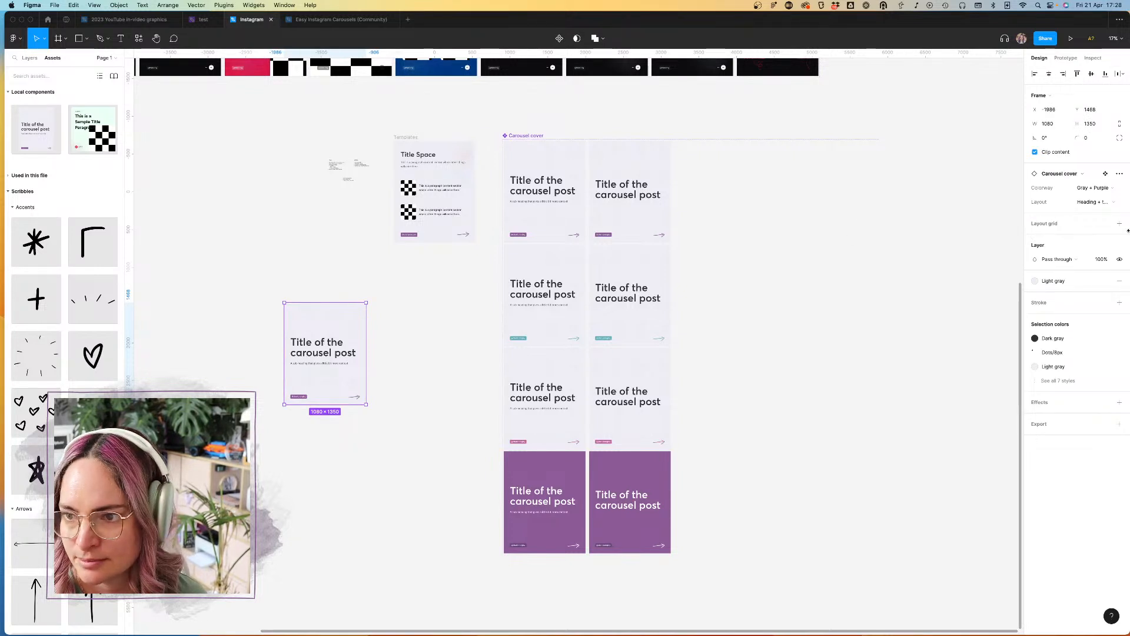
Step: Examine the placed instance's options and the choices offered by its Layout and Colorway properties
click(1120, 174)
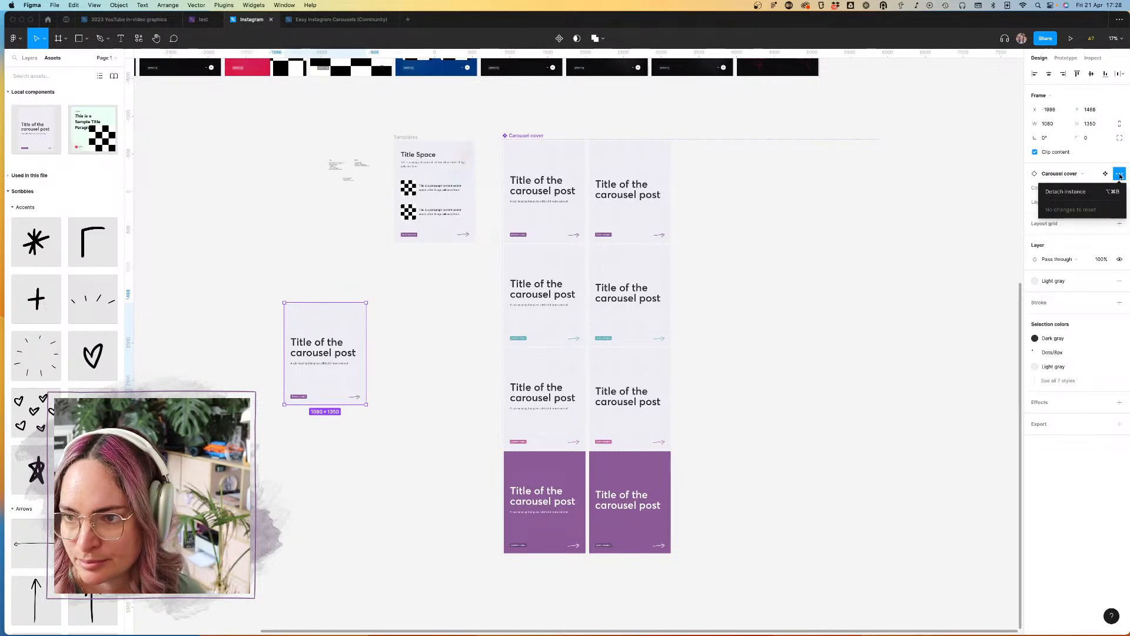
click(1061, 177)
click(1075, 163)
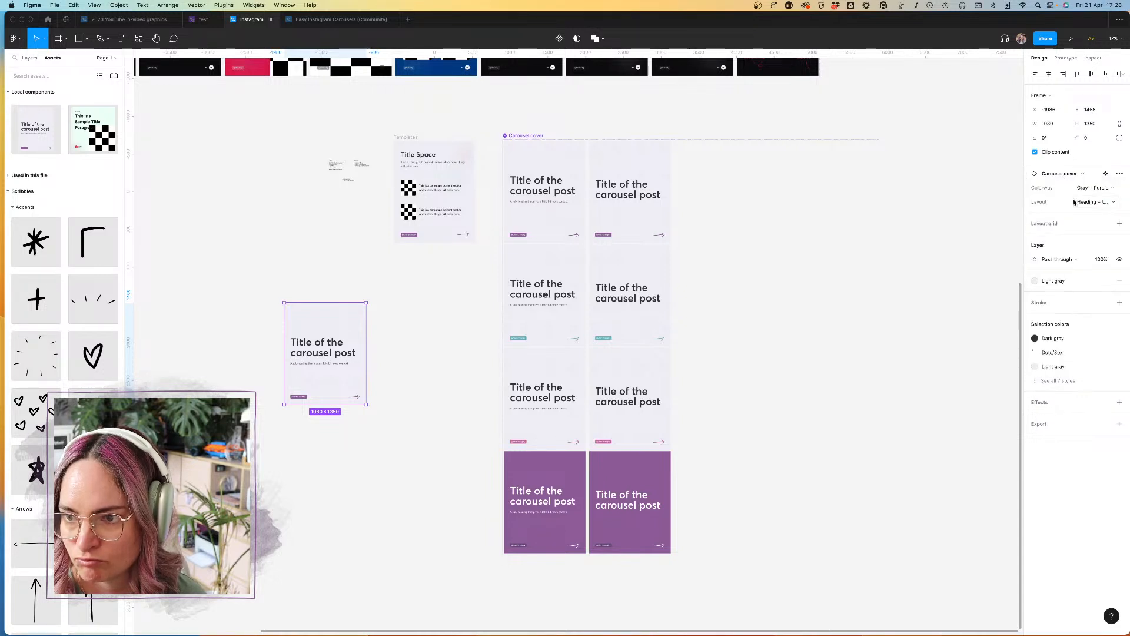
click(1091, 205)
click(1049, 187)
click(1091, 188)
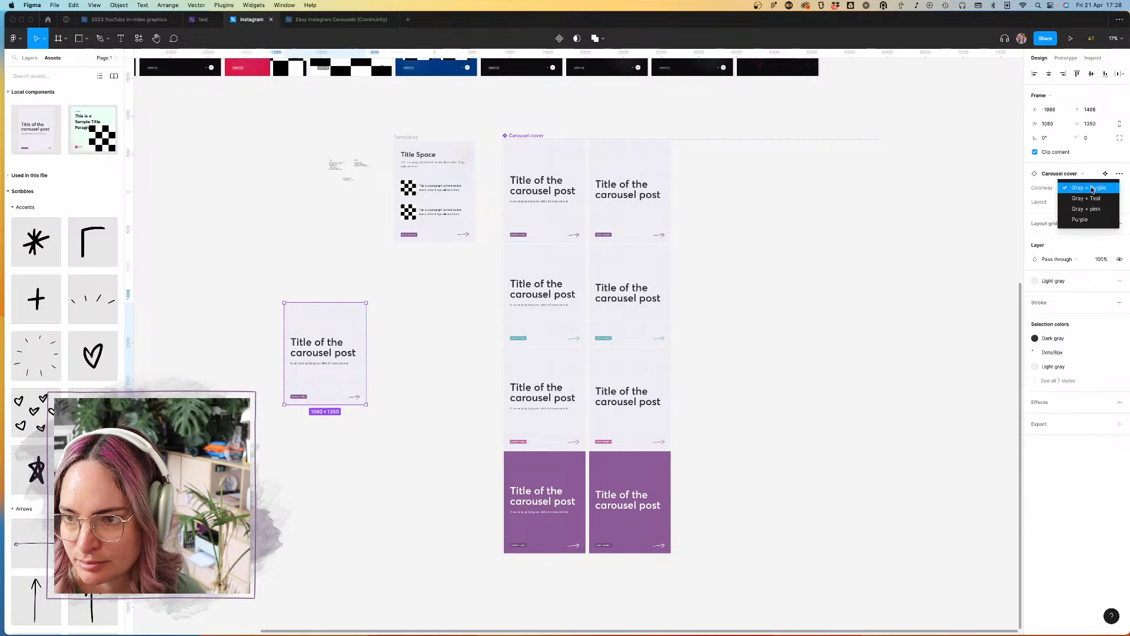
click(1048, 188)
Step: Swap the two variant columns in the Carousel cover set so the Heading variants come before the "Heading + text" ones
click(561, 151)
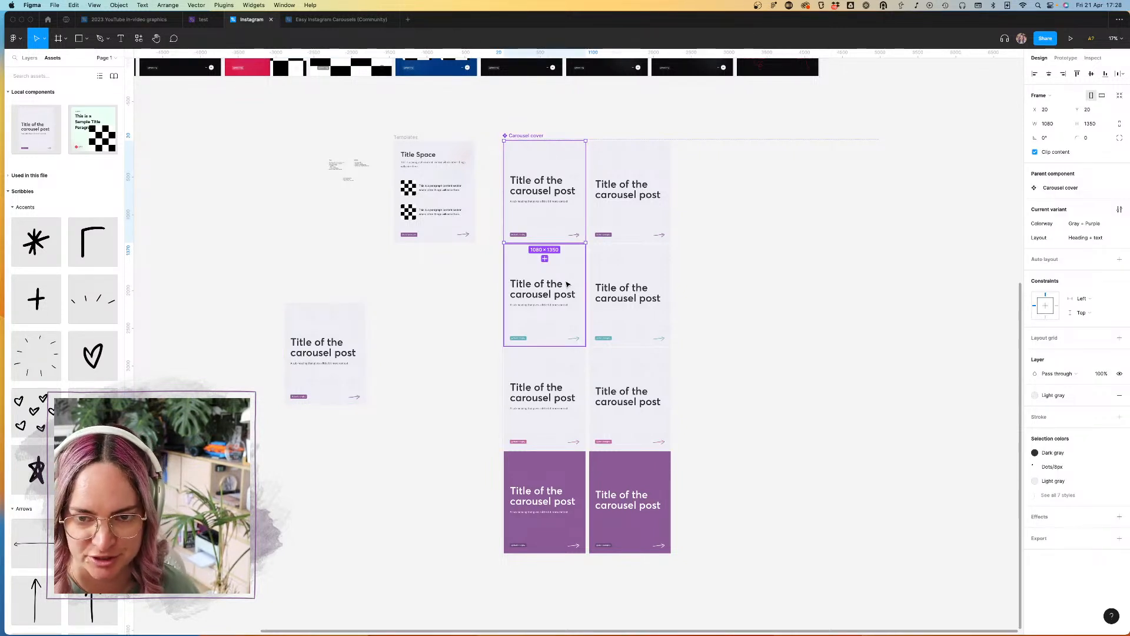
shift+click(567, 289)
shift+click(564, 389)
shift+click(554, 478)
drag(519, 426, 690, 416)
click(565, 221)
drag(795, 486, 556, 139)
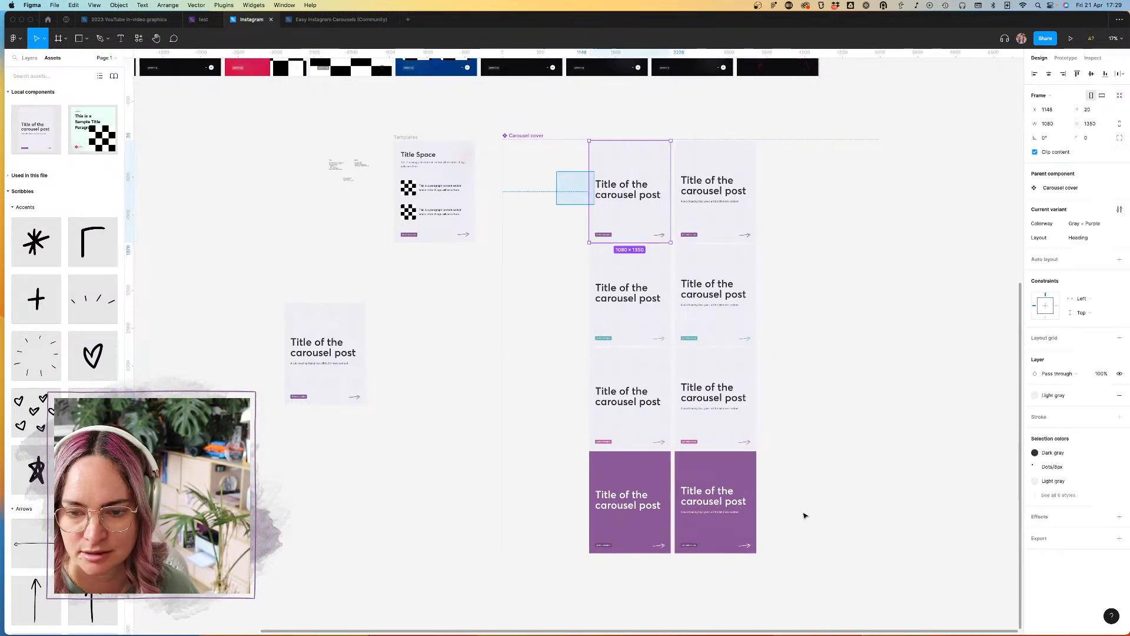
drag(709, 346, 625, 343)
Step: Check which Layout the instance and the Gray + Purple variants use and the order of the Layout property's values
click(226, 185)
click(325, 353)
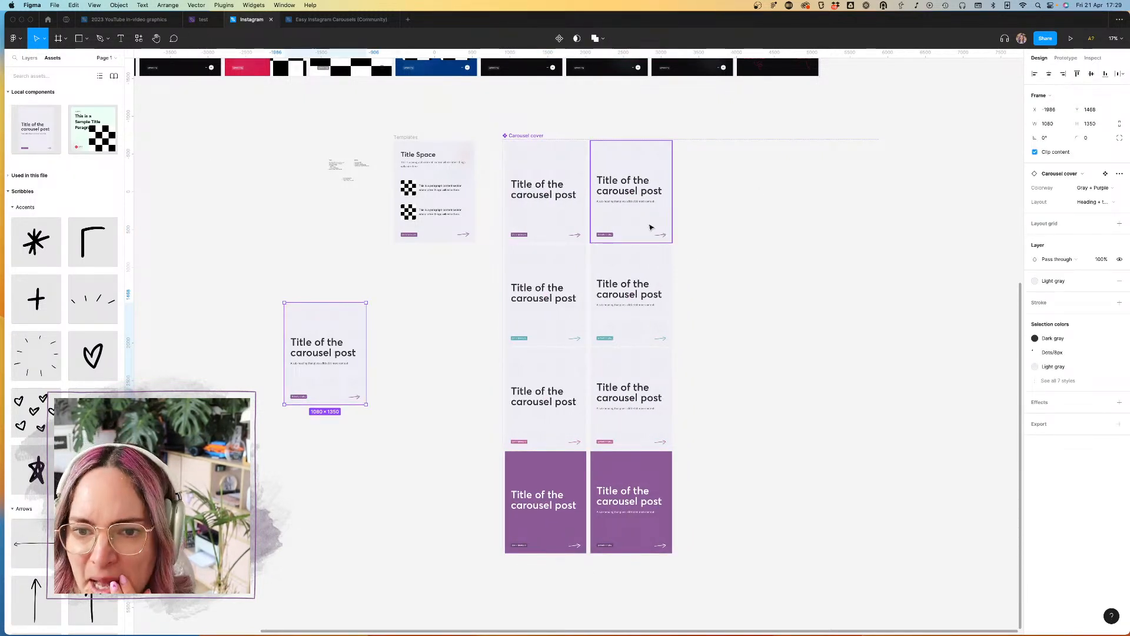
click(650, 227)
click(551, 156)
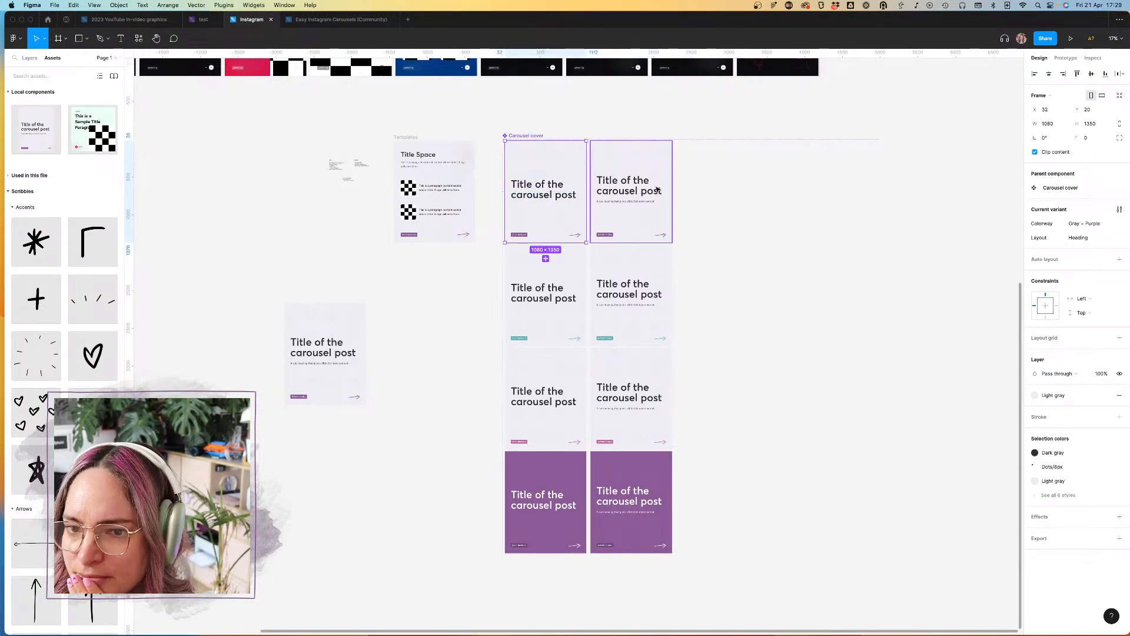
click(530, 136)
click(575, 108)
click(526, 136)
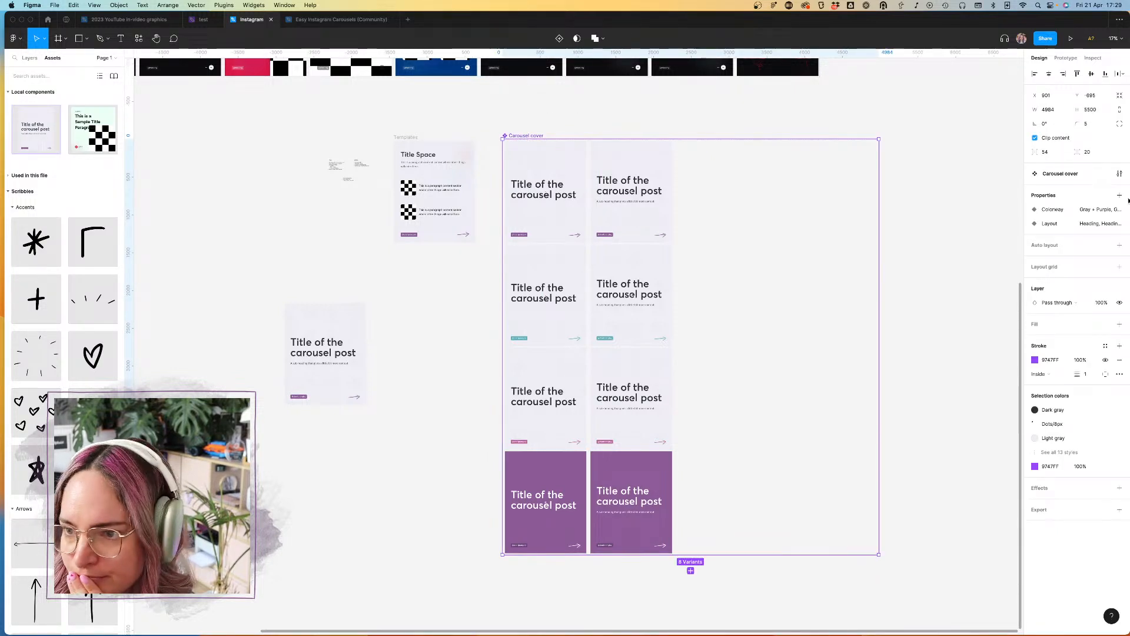
click(1106, 223)
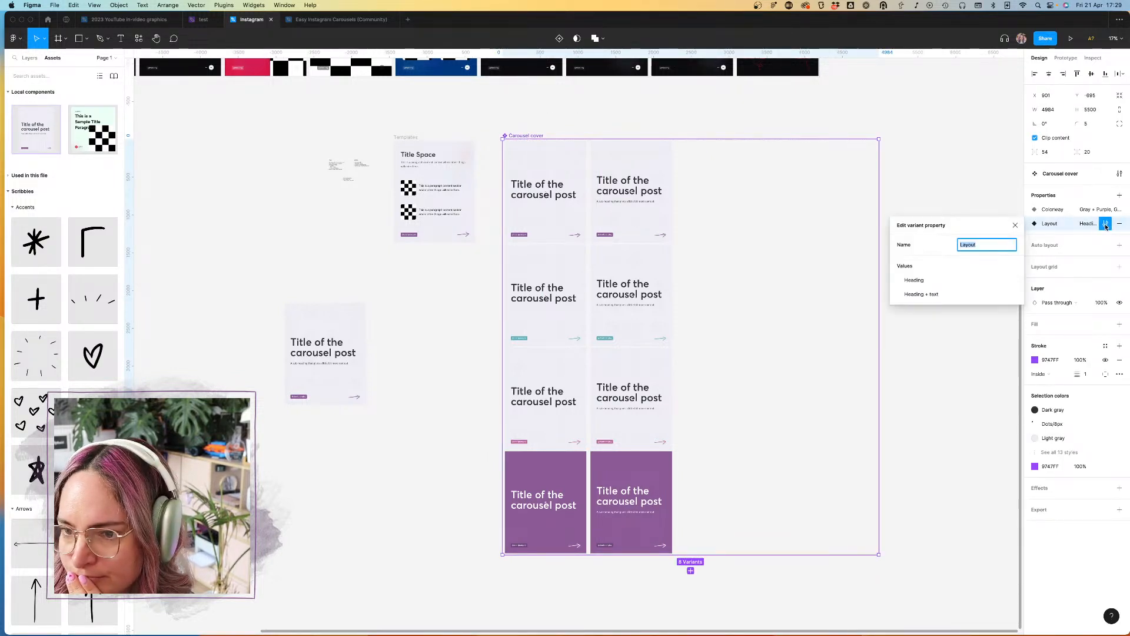
click(1089, 193)
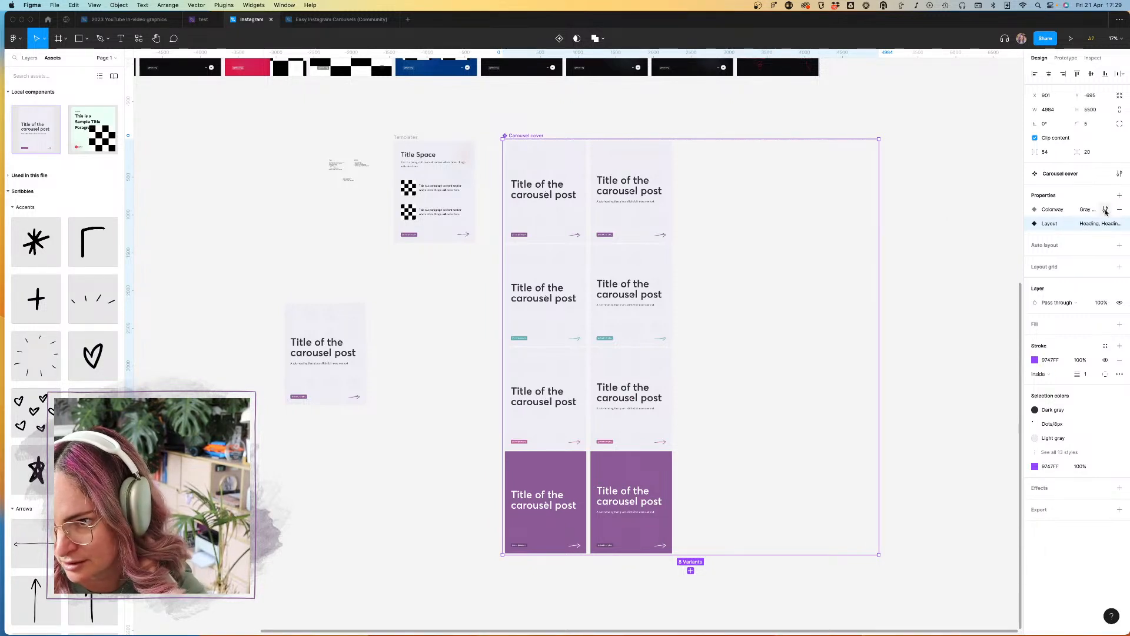
click(965, 215)
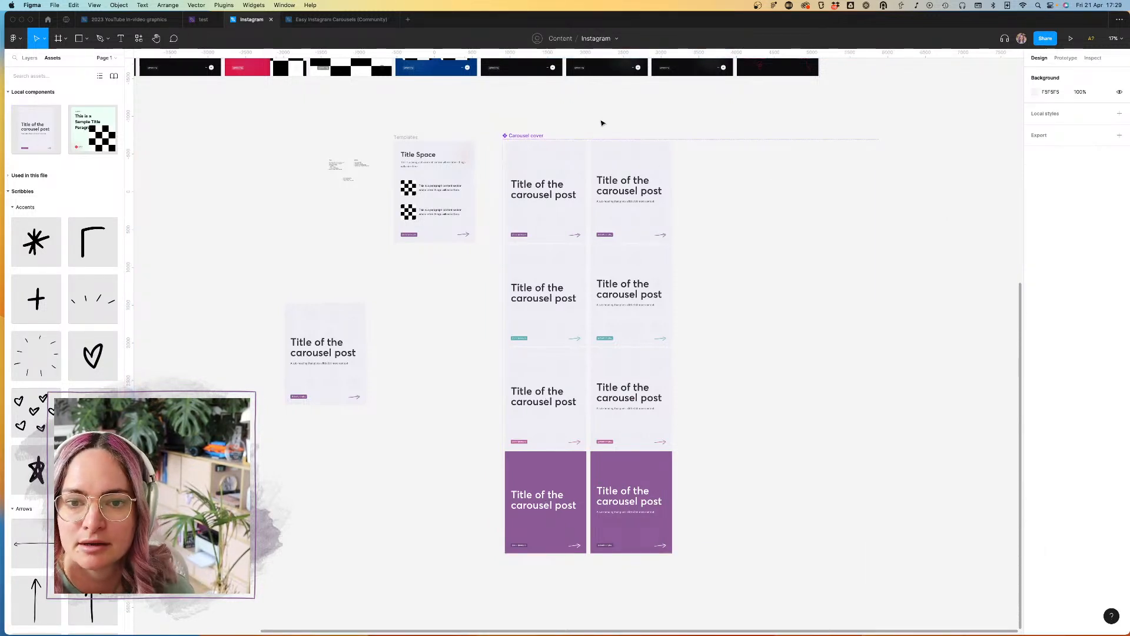
click(529, 137)
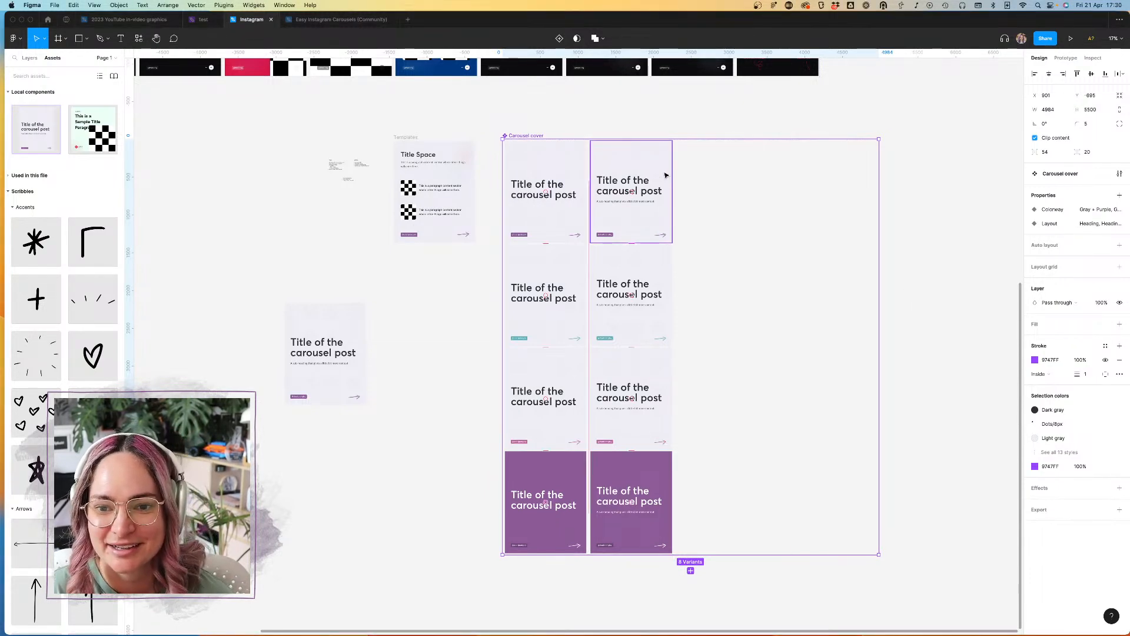
scroll(656, 159, up, 5)
scroll(738, 186, down, 2)
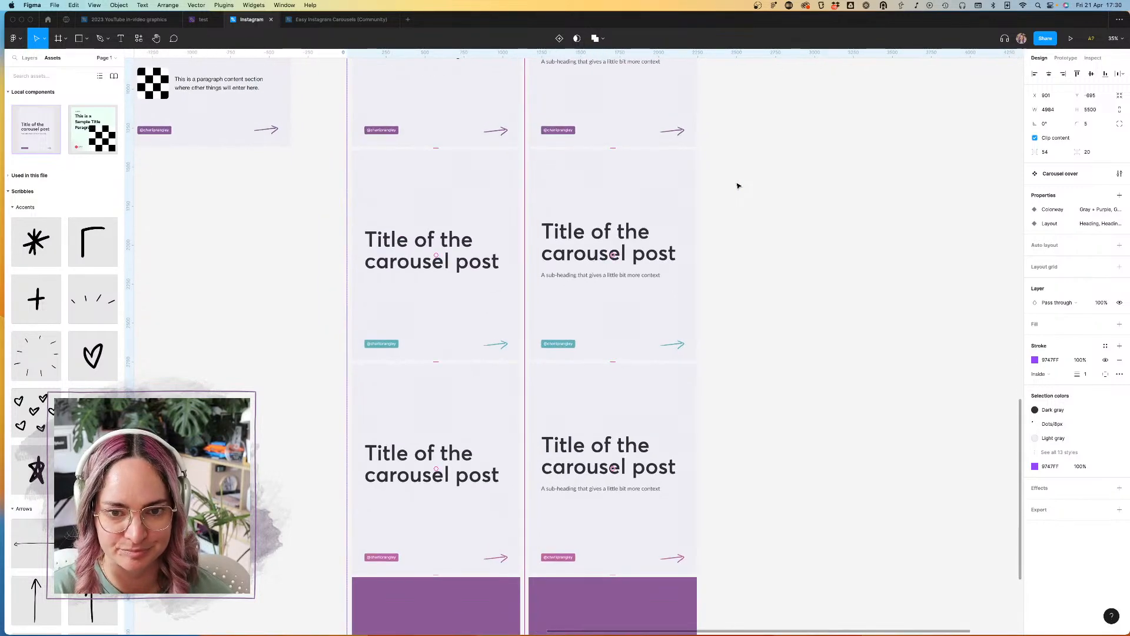
scroll(573, 291, down, 3)
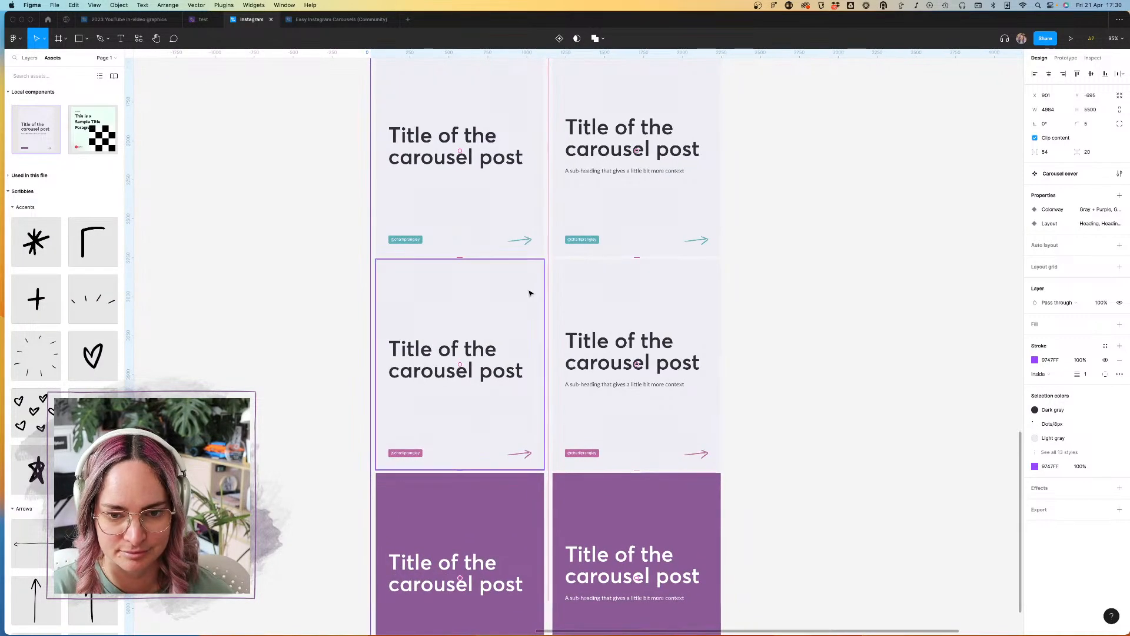
scroll(530, 288, down, 5)
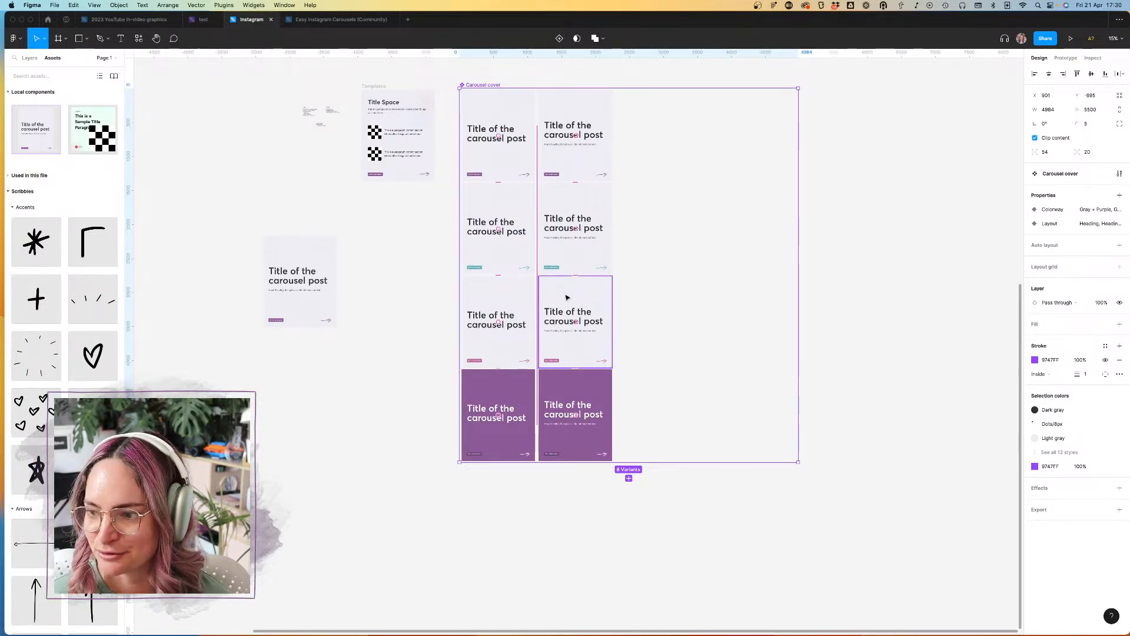
Step: Duplicate the four Heading variants into a third column and set the copies' Layout to "Heading + image"
click(511, 160)
shift+click(516, 214)
shift+click(516, 302)
shift+click(519, 393)
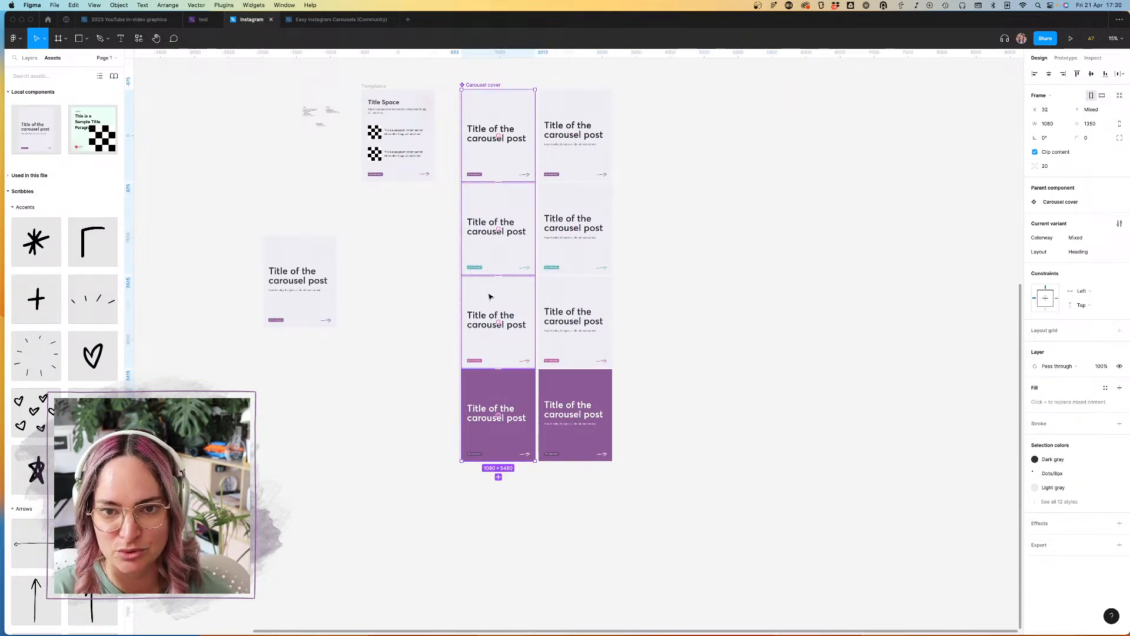
alt+drag(485, 296, 641, 289)
click(1094, 252)
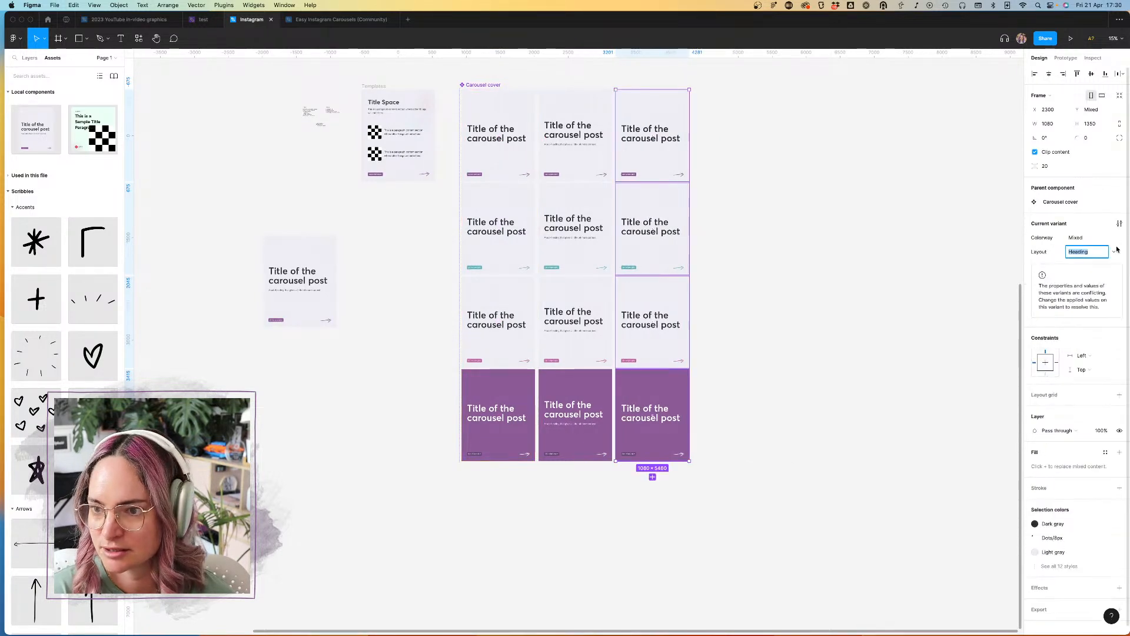
click(1093, 252)
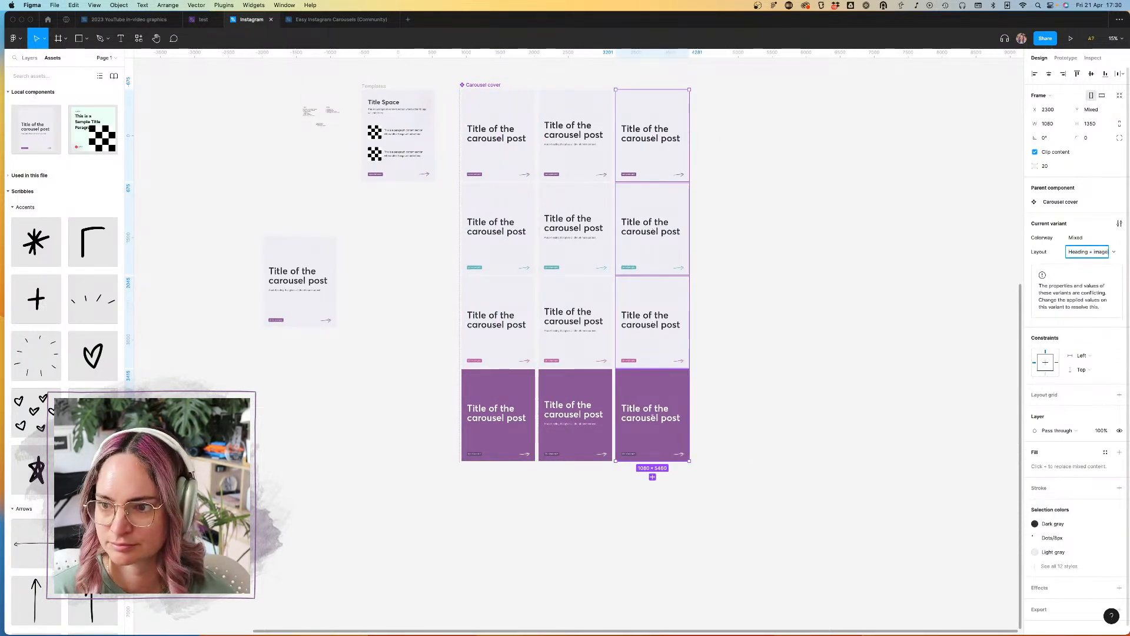
key(Return)
click(880, 205)
Step: Draw a rectangle about 1077 × 343 spanning the first "Heading + image" variant just below its title
scroll(698, 164, up, 2)
scroll(698, 164, up, 5)
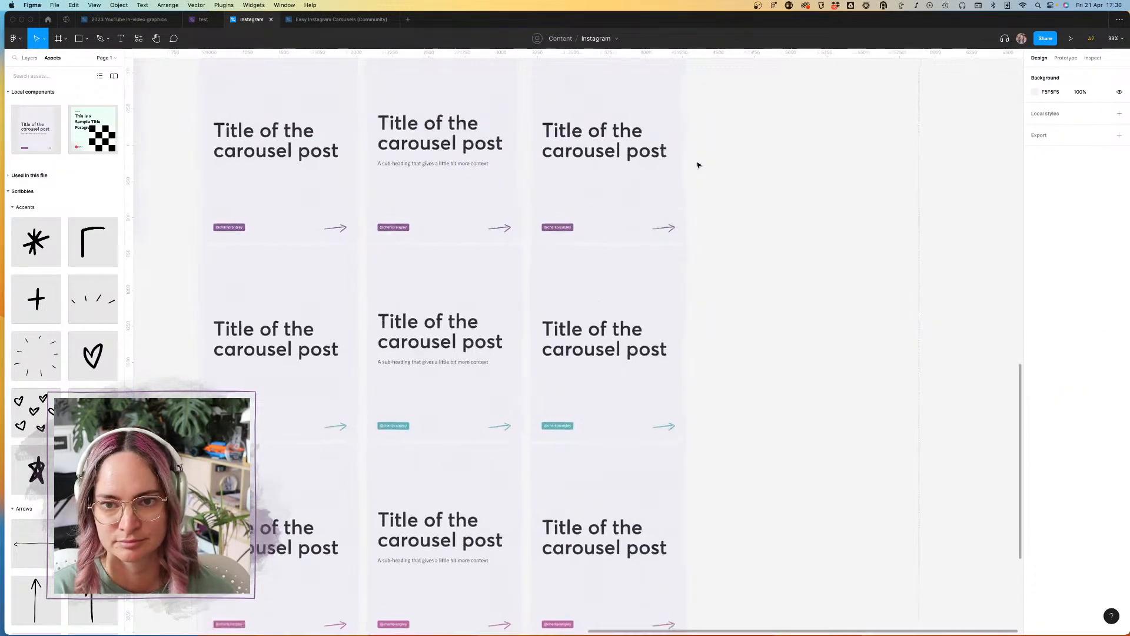
click(79, 40)
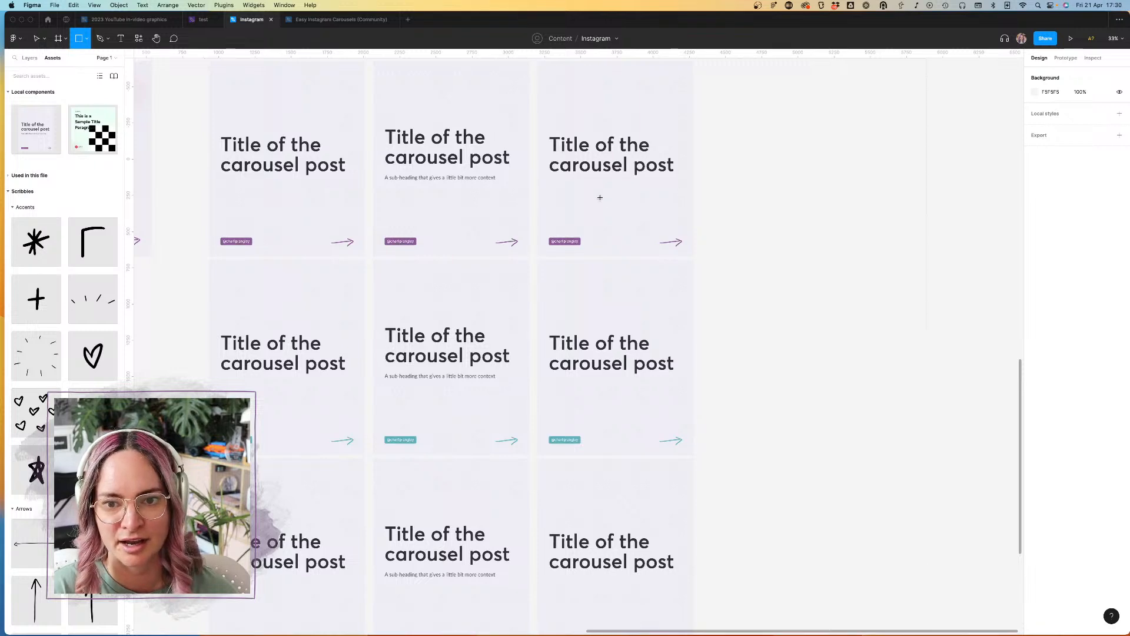
scroll(600, 198, up, 4)
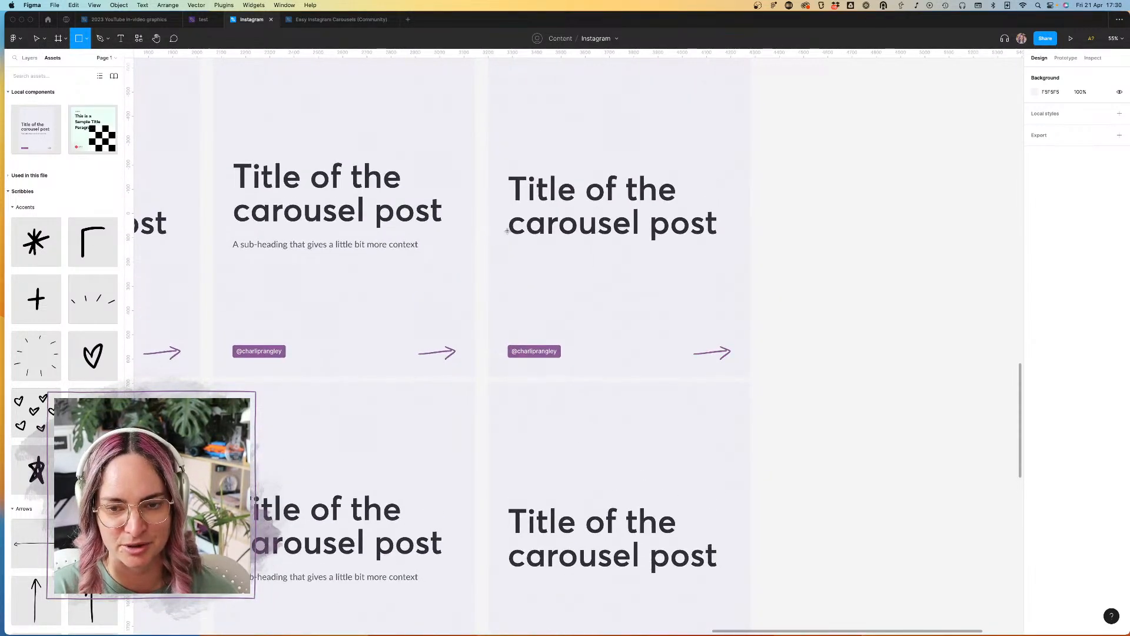
drag(490, 241, 750, 324)
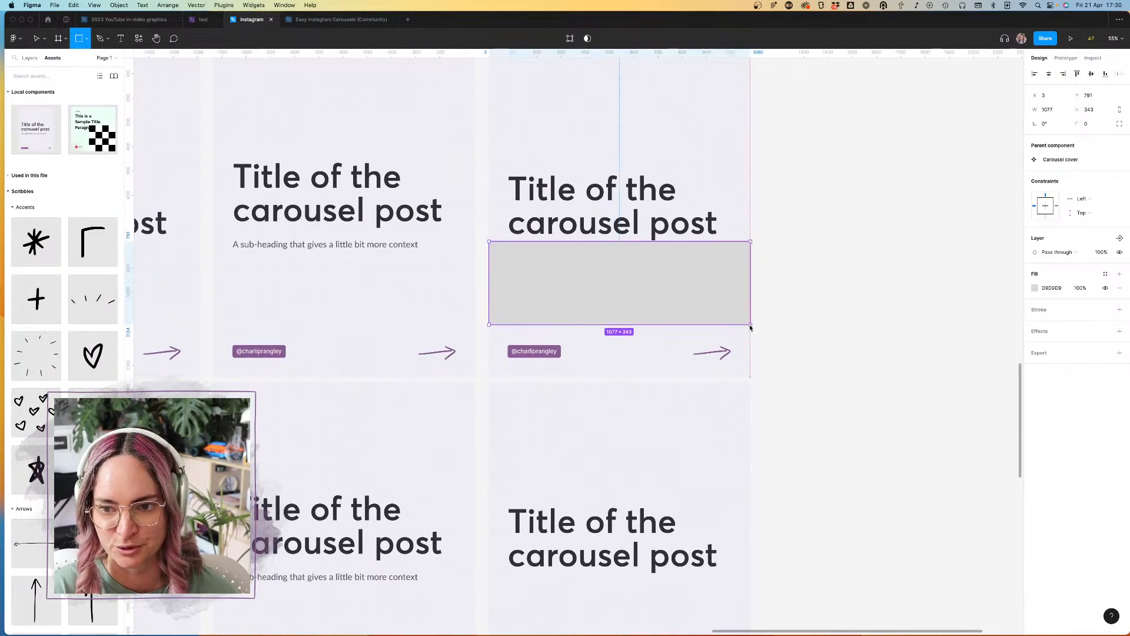
Step: Move the rectangle into the Heading auto layout frame below the title text and stretch its height to about 684
click(30, 58)
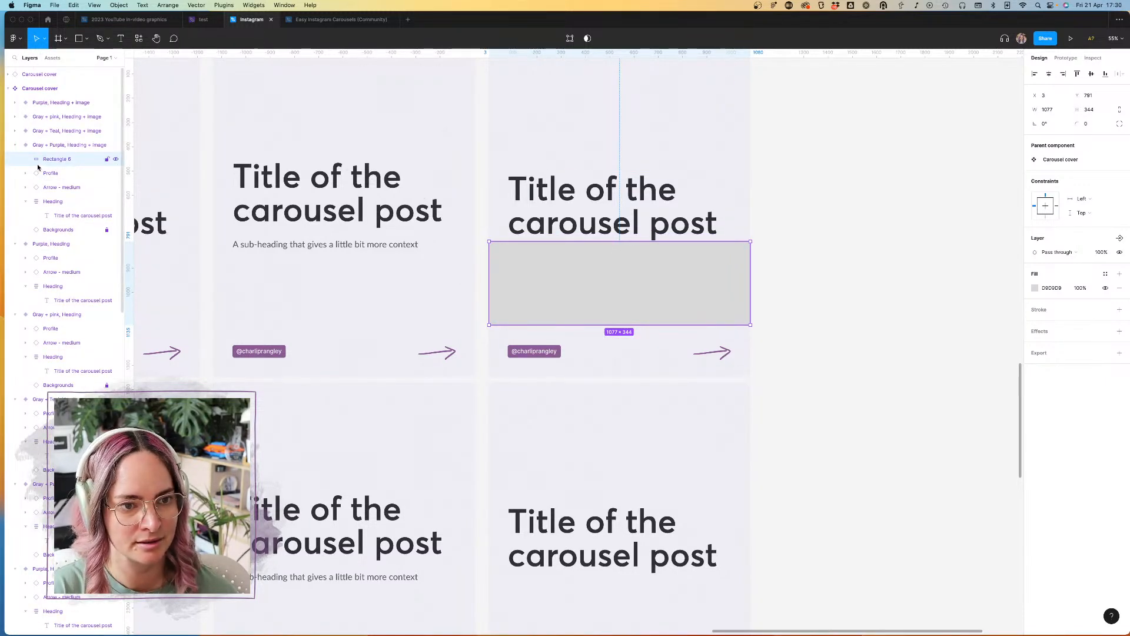
drag(61, 165, 62, 219)
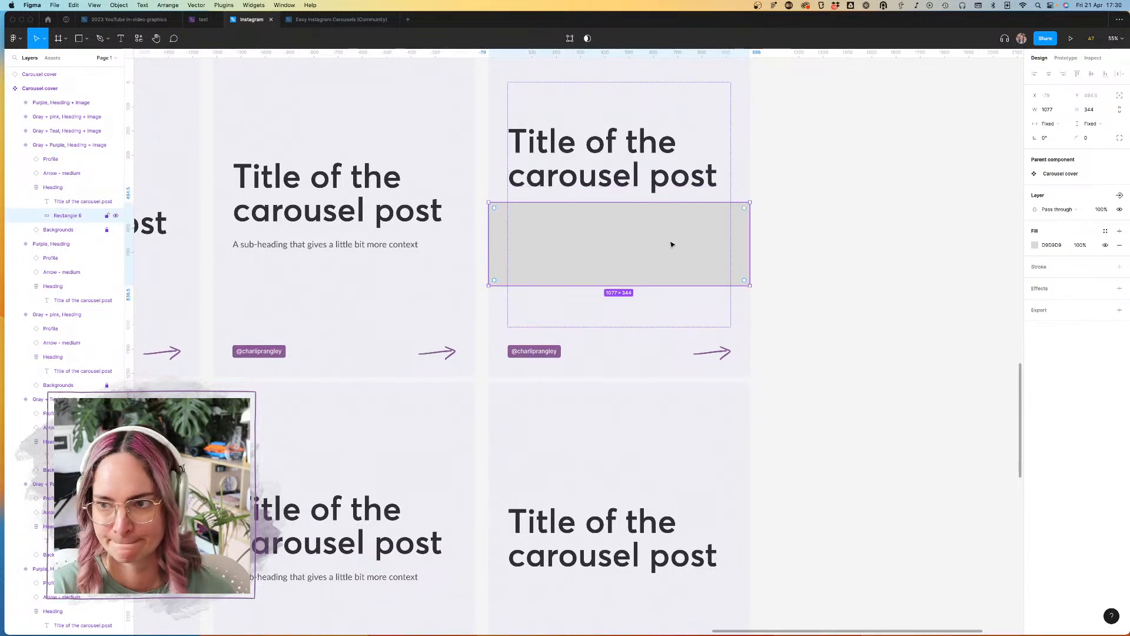
drag(628, 285, 633, 368)
scroll(679, 295, up, 3)
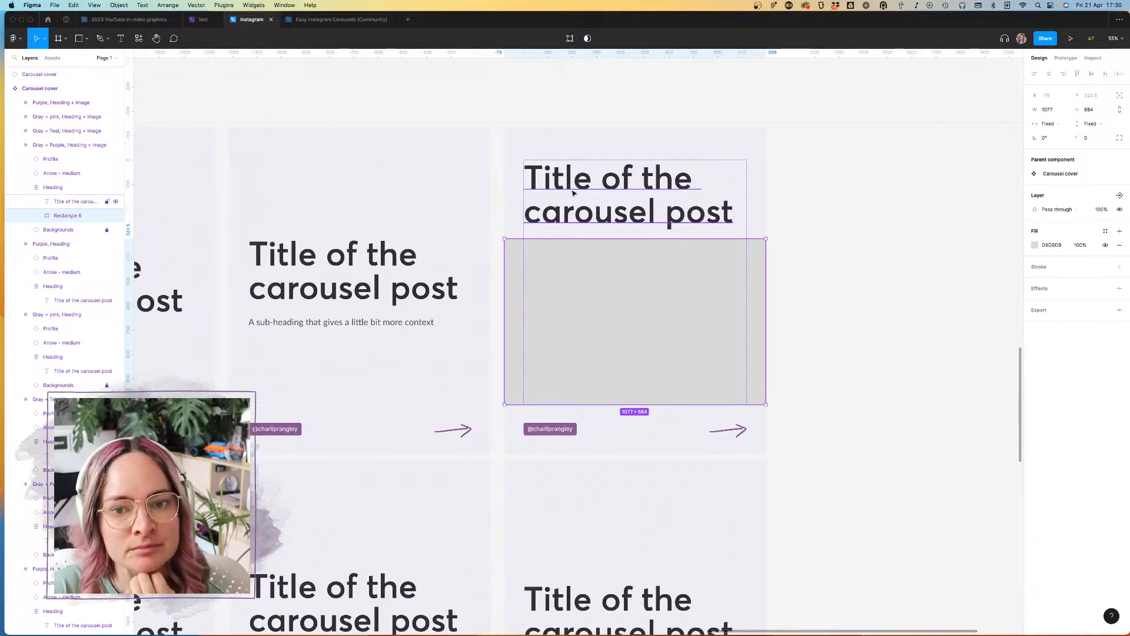
Step: Set the spacing between the title and the rectangle in the Heading auto layout frame to 56
click(894, 215)
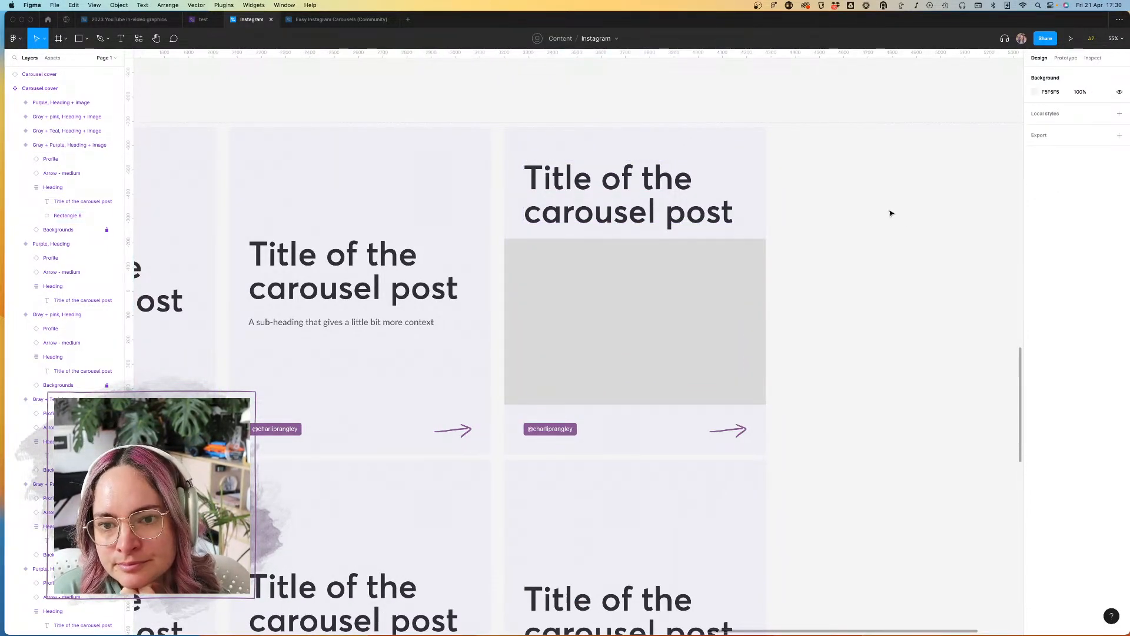
click(653, 297)
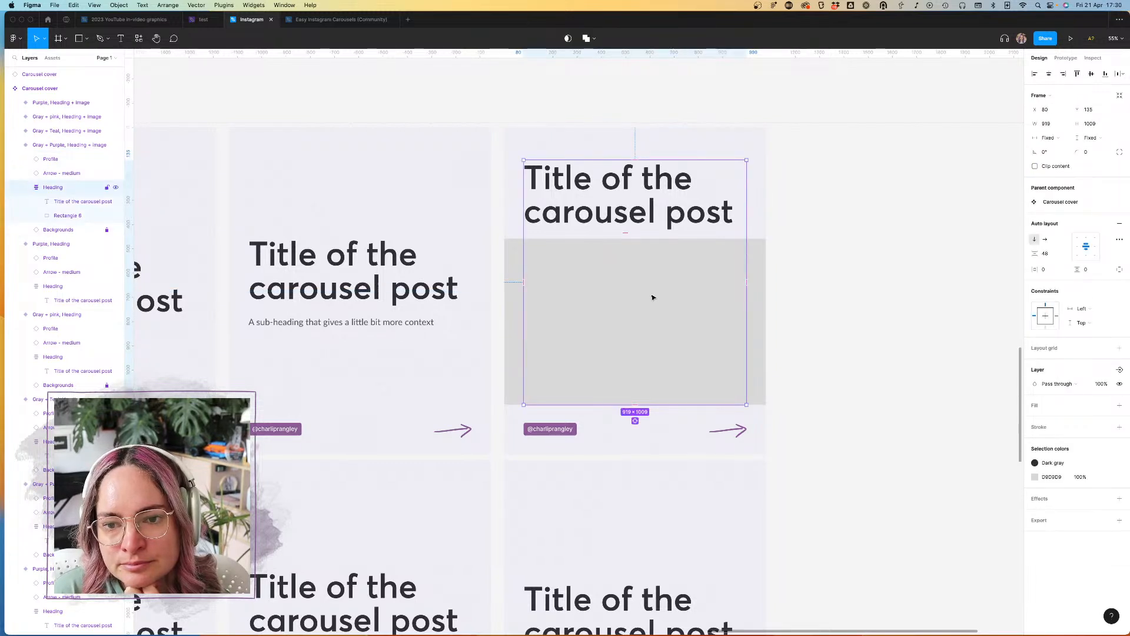
click(1049, 258)
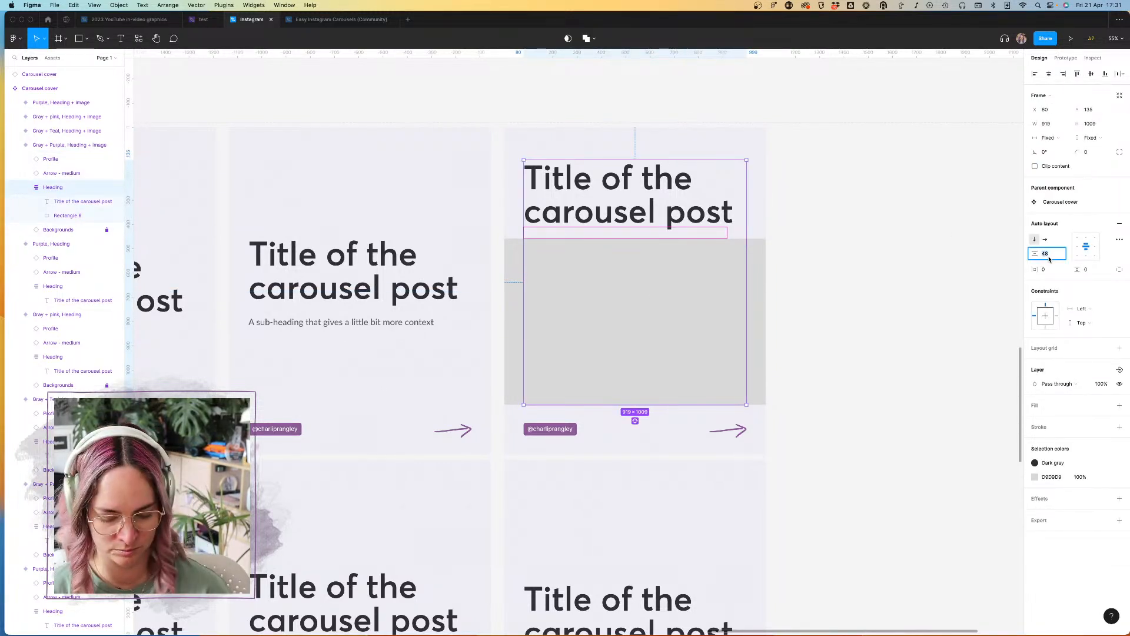
text(56)
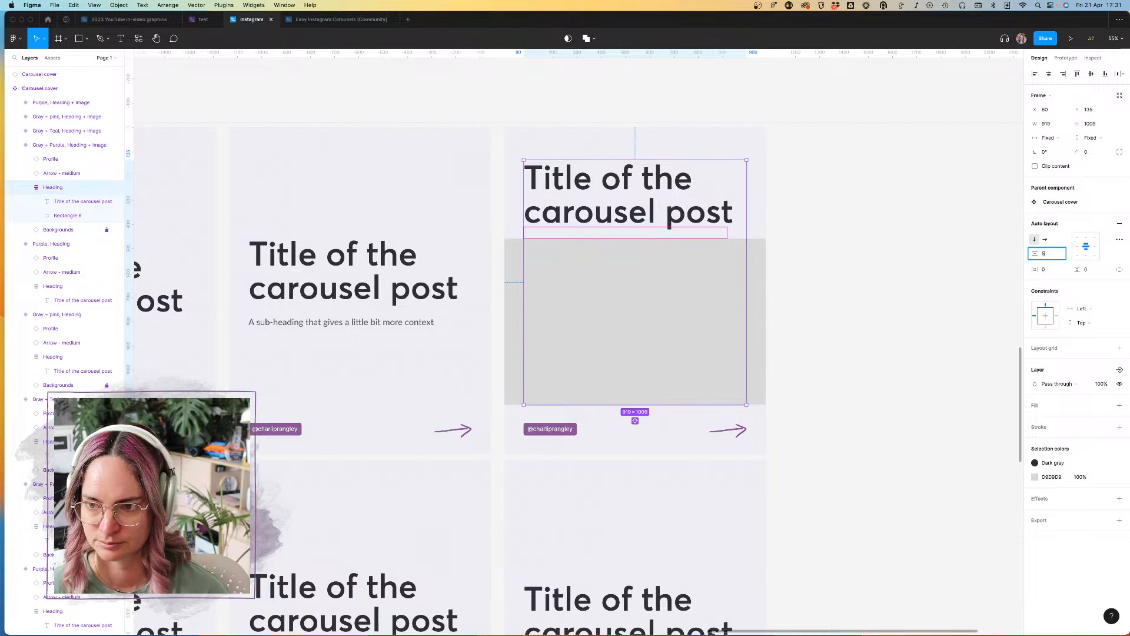
key(Return)
click(921, 288)
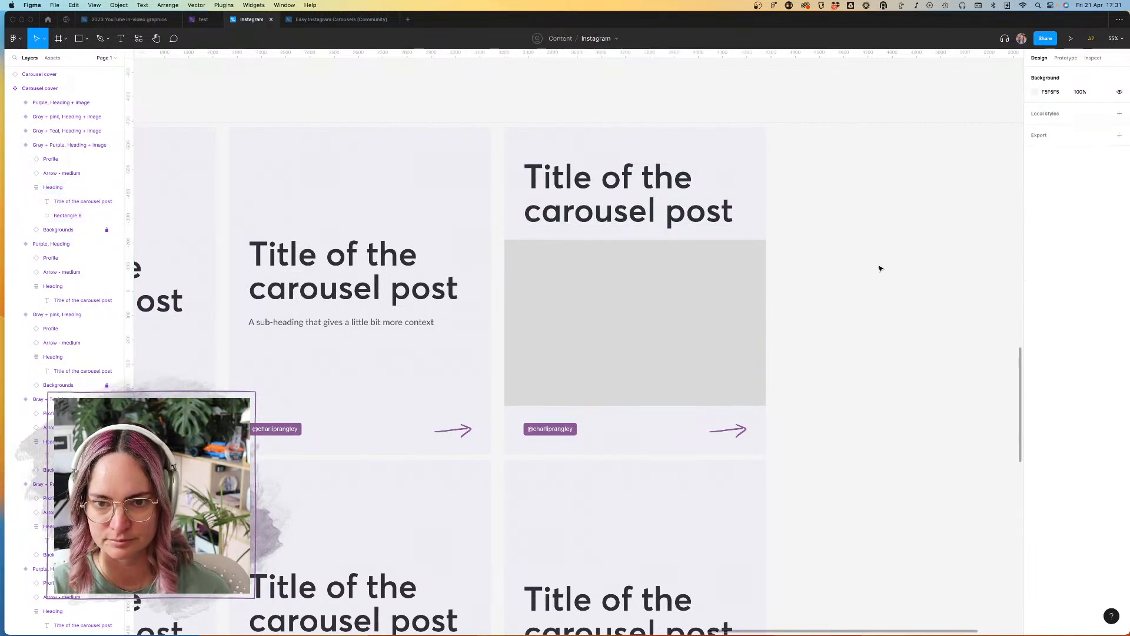
click(595, 145)
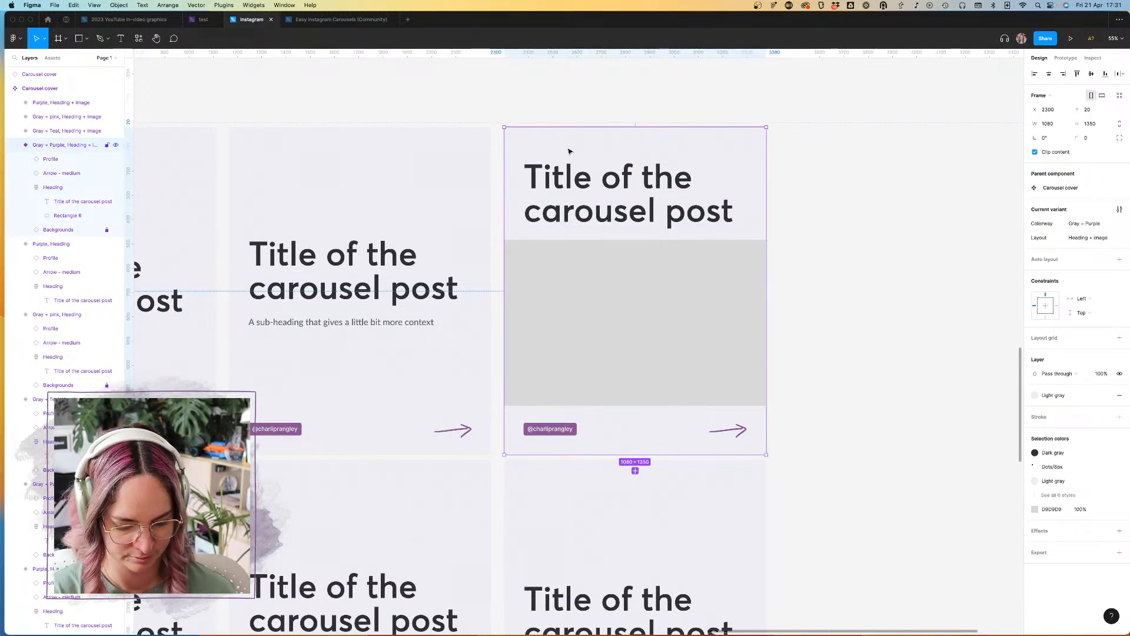
key(shift+r)
key(shift+r)
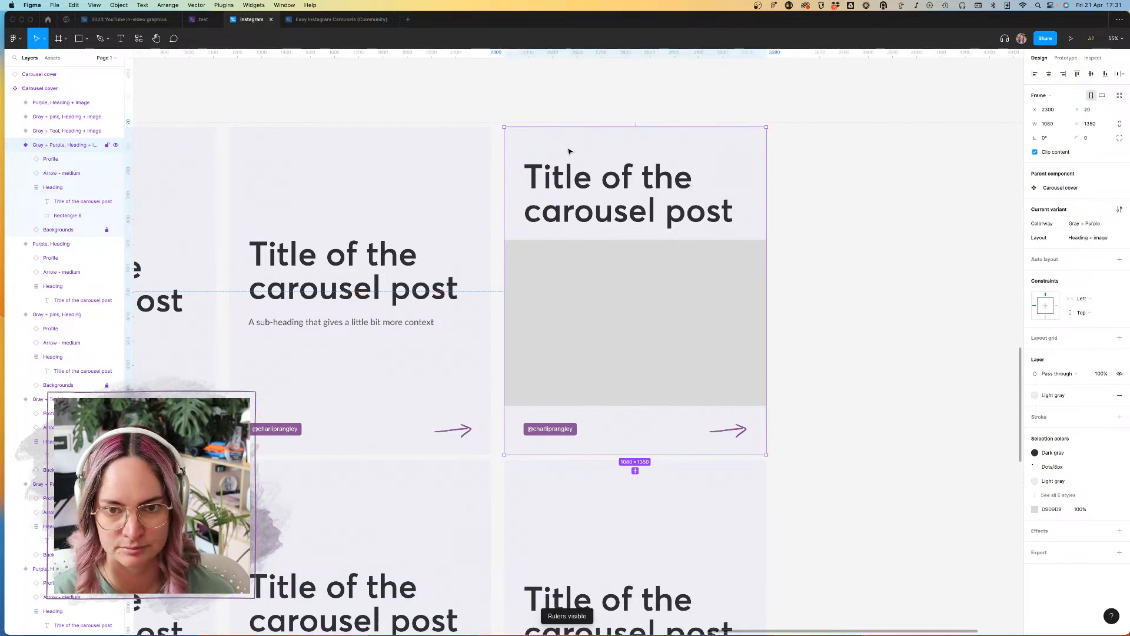
scroll(555, 139, down, 5)
scroll(559, 142, left, 2)
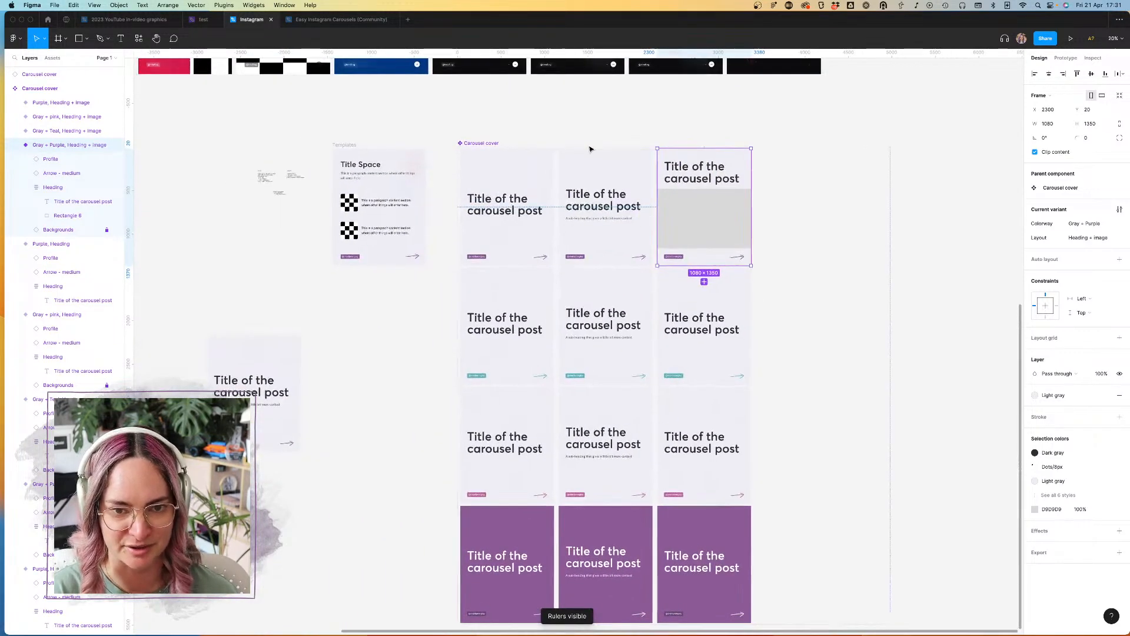
scroll(692, 178, up, 8)
scroll(693, 178, down, 5)
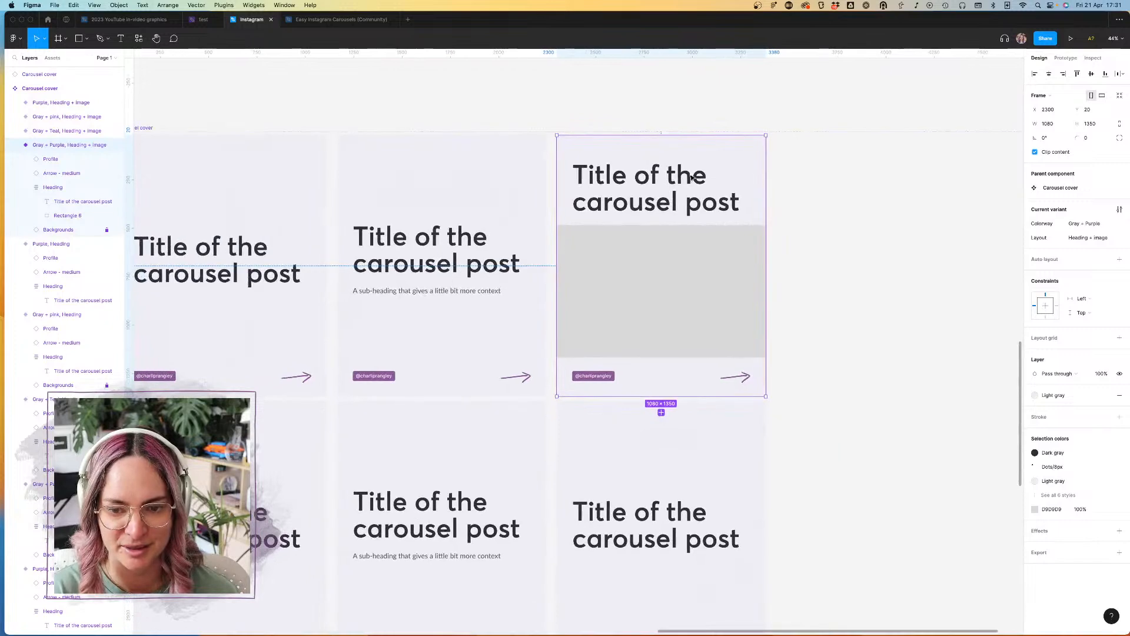
Step: Draw a temporary square about 1081 × 1081 in the Gray + Purple "Heading + image" variant, center it vertically over the content, and delete it
scroll(648, 188, up, 3)
click(79, 38)
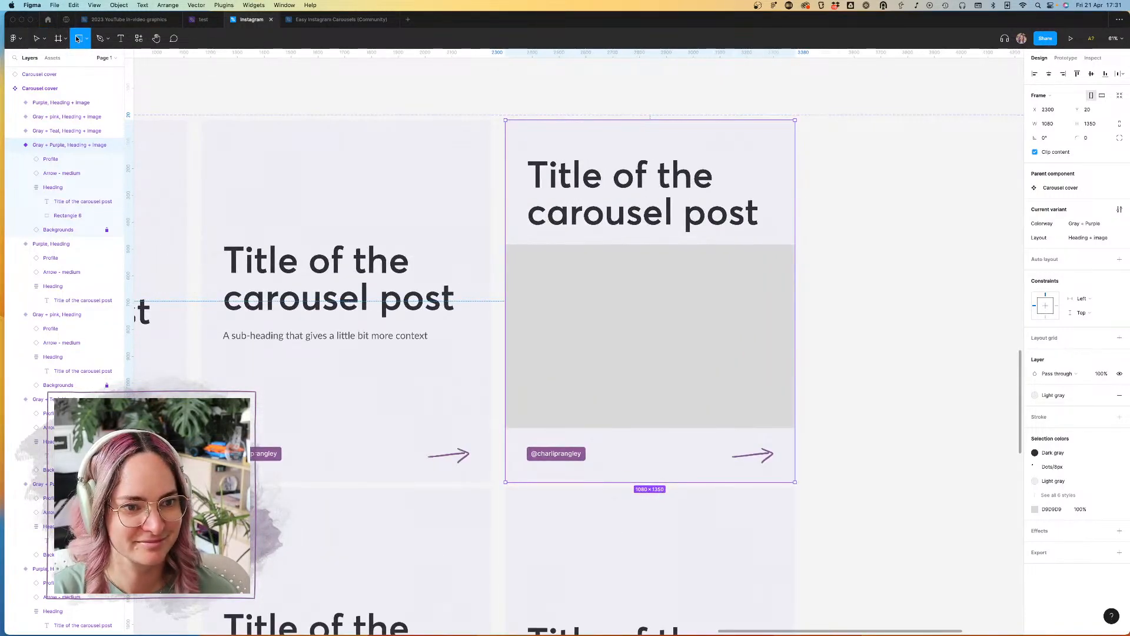
drag(504, 137, 745, 429)
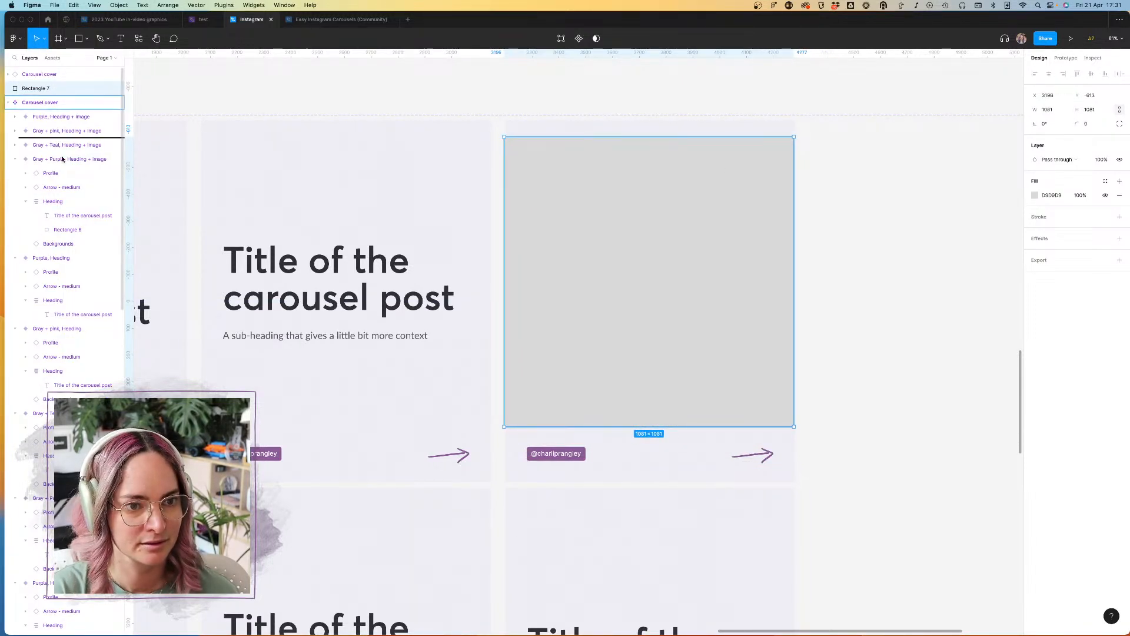
drag(64, 171, 65, 169)
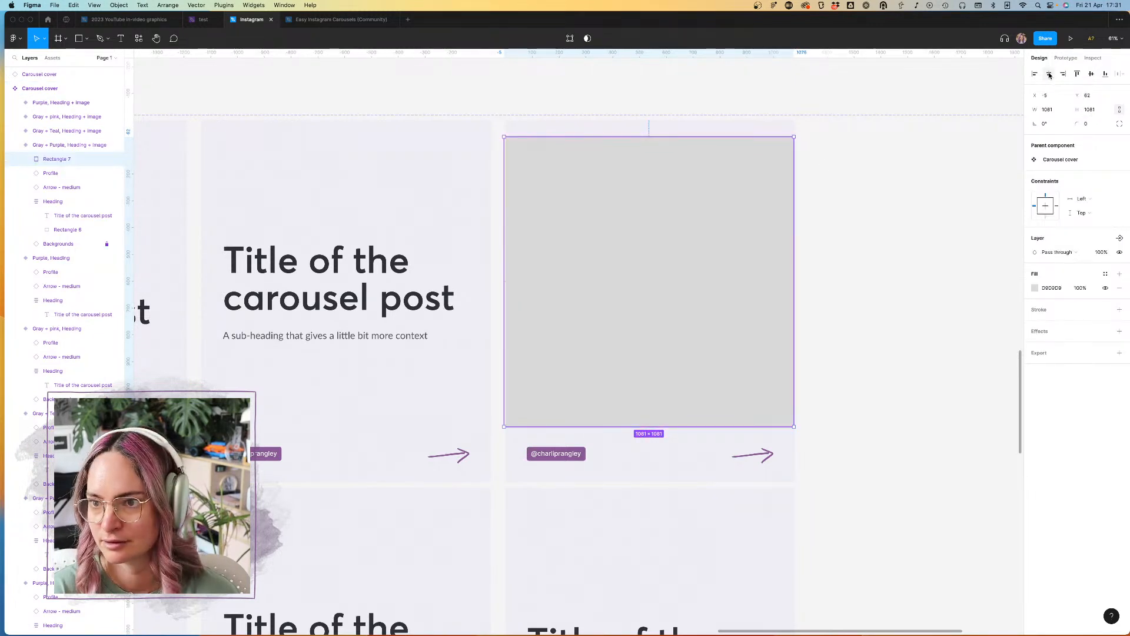
click(1091, 74)
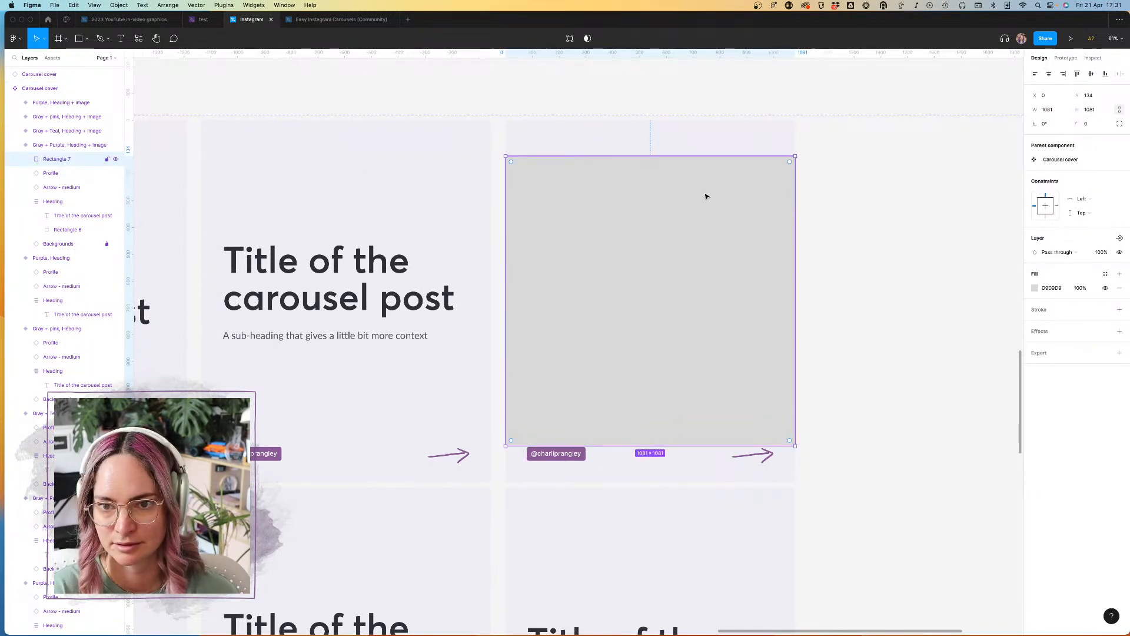
mouse_move(568, 210)
mouse_down()
mouse_move(724, 214)
mouse_move(568, 212)
mouse_up()
key(BackSpace)
Step: Set the gray rectangle's vertical resizing to Fill within the Heading frame
click(628, 191)
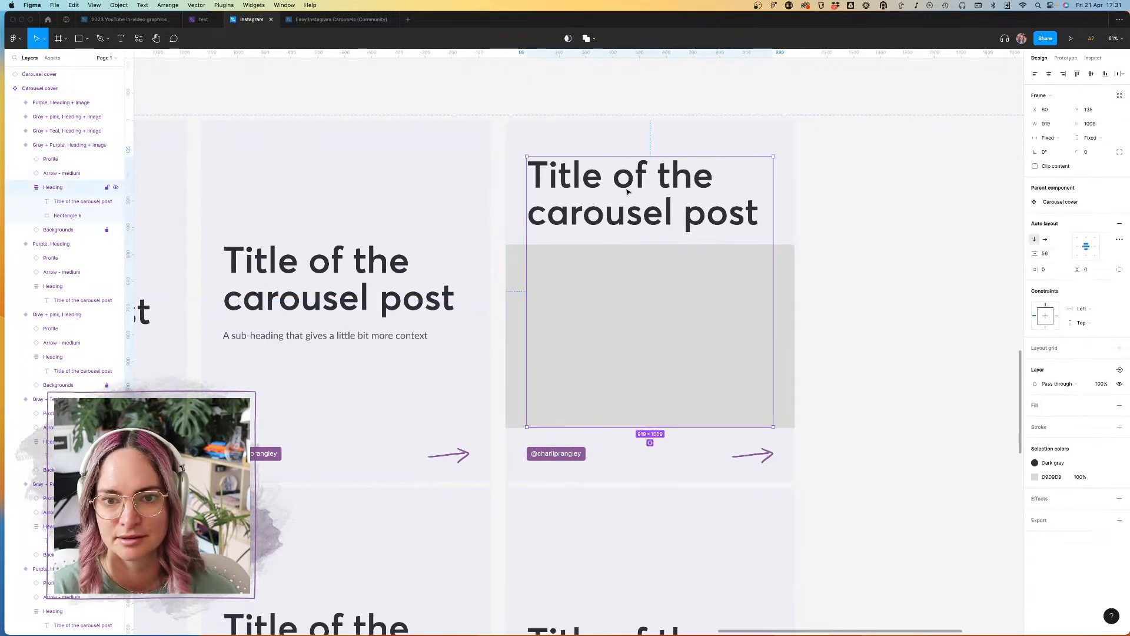
click(868, 232)
double_click(681, 305)
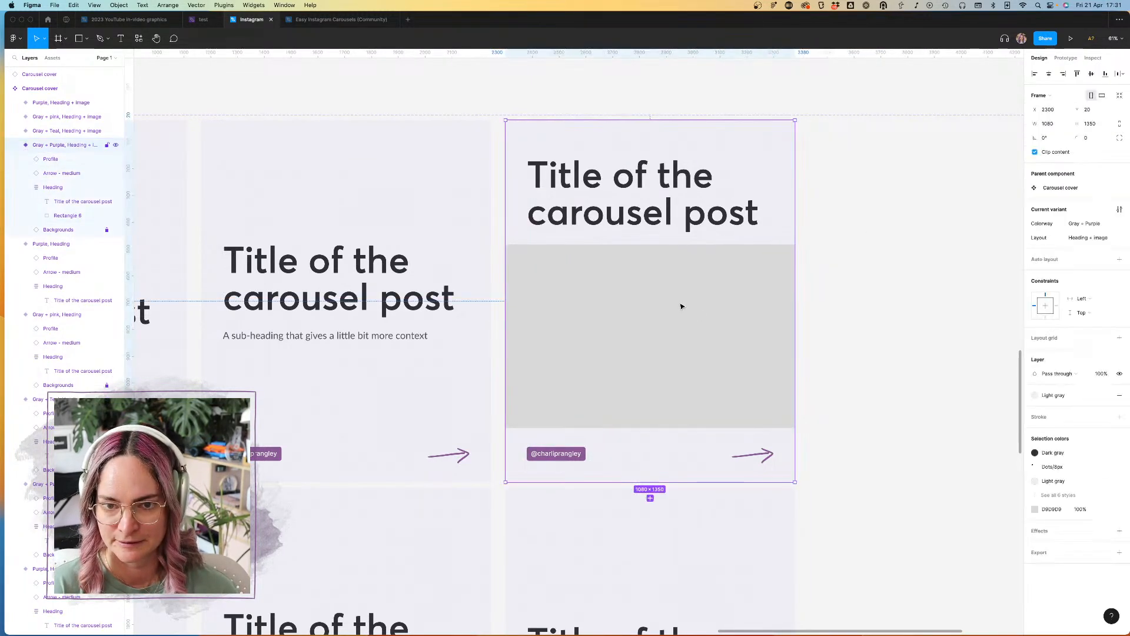
click(789, 289)
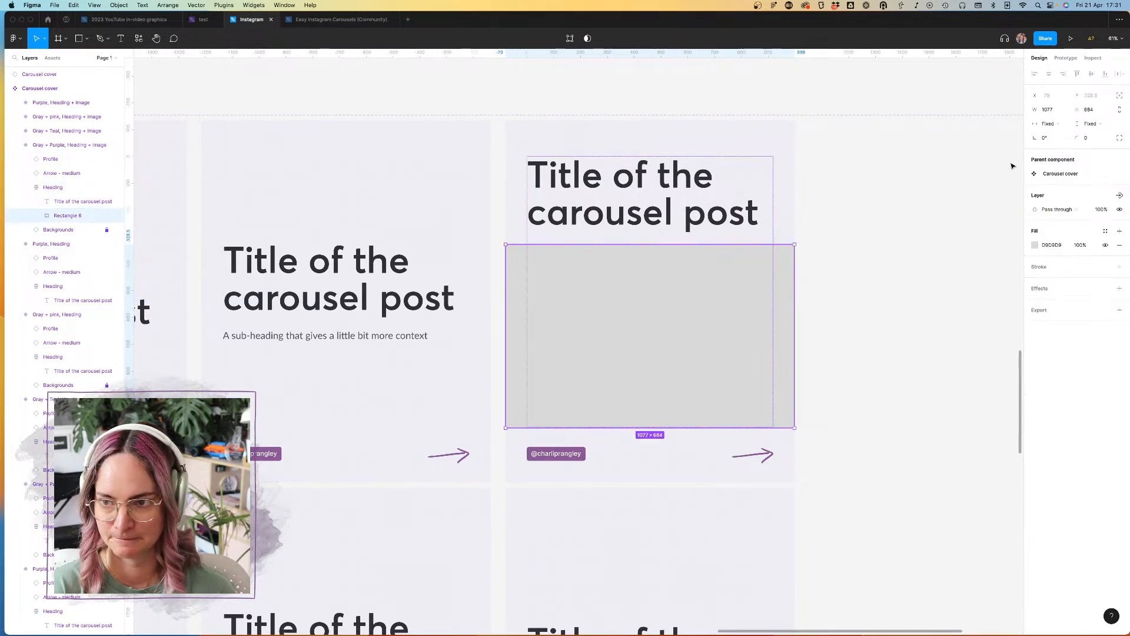
click(1107, 125)
click(1089, 136)
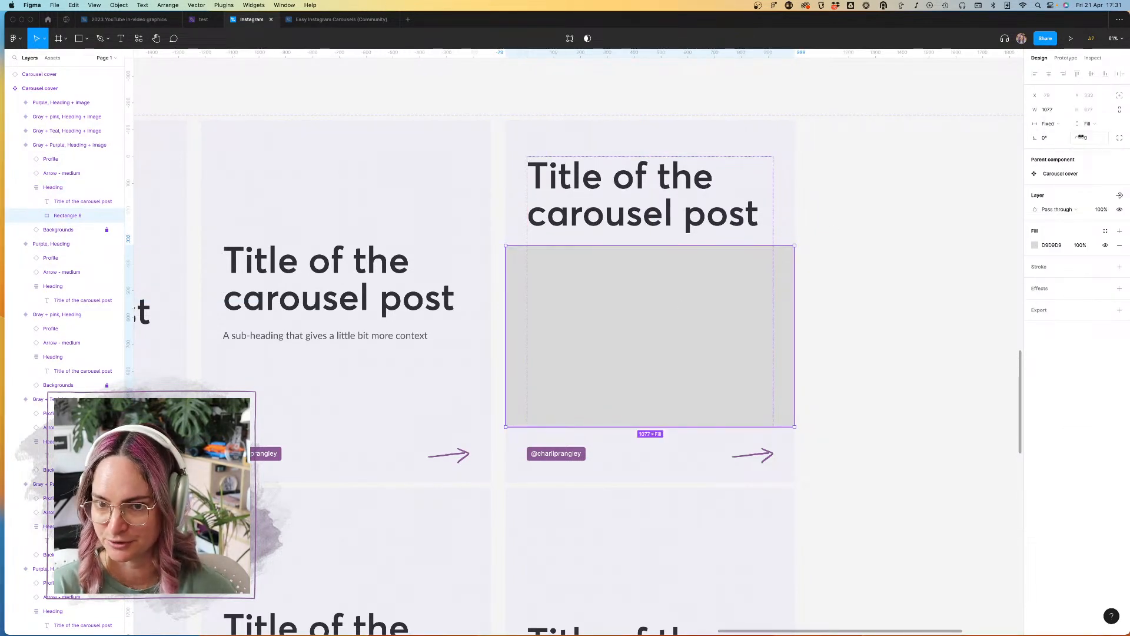
click(884, 227)
Step: Adjust the gray rectangle's two side edges so they line up with the edges of the Gray + Purple variant
scroll(752, 242, up, 5)
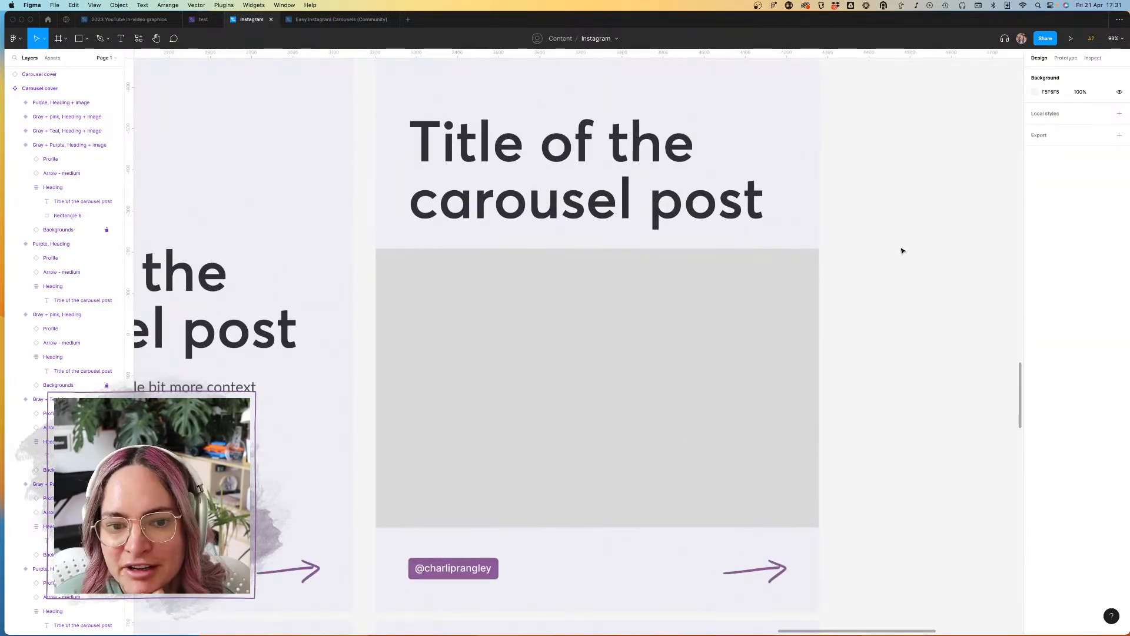
click(767, 319)
click(768, 319)
scroll(767, 318, up, 5)
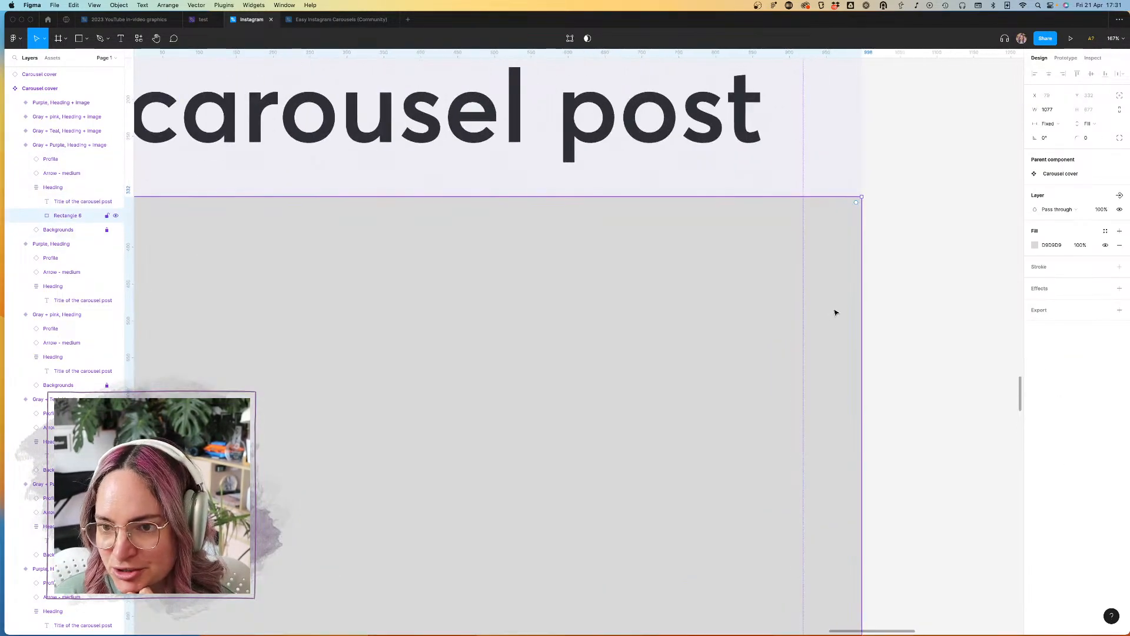
drag(861, 308, 864, 309)
scroll(864, 310, down, 5)
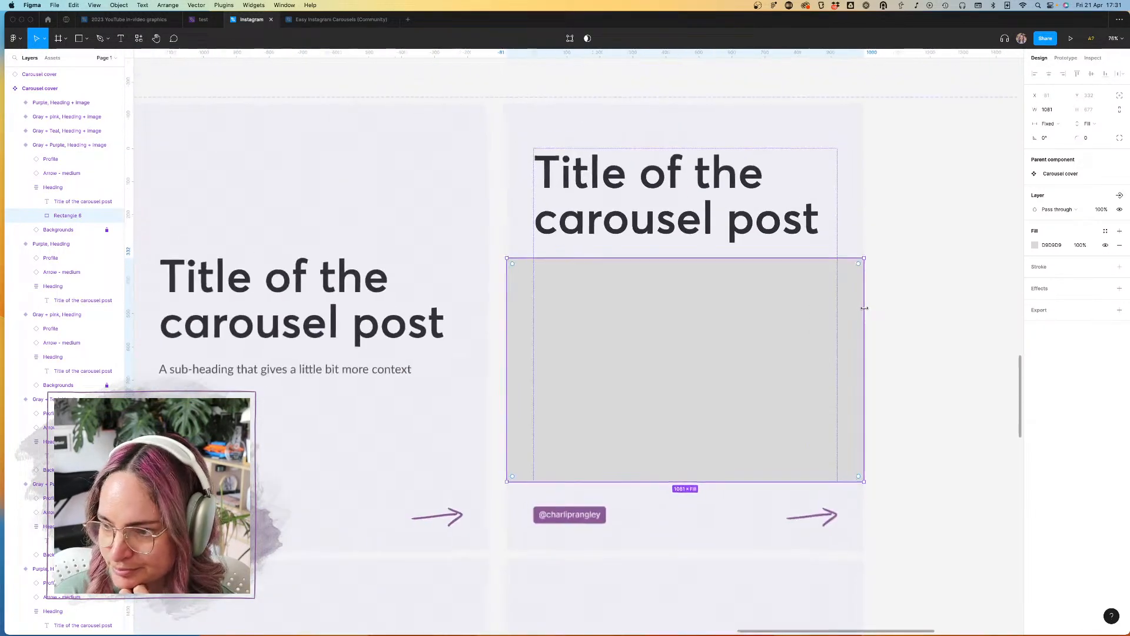
scroll(503, 283, up, 7)
drag(522, 268, 526, 268)
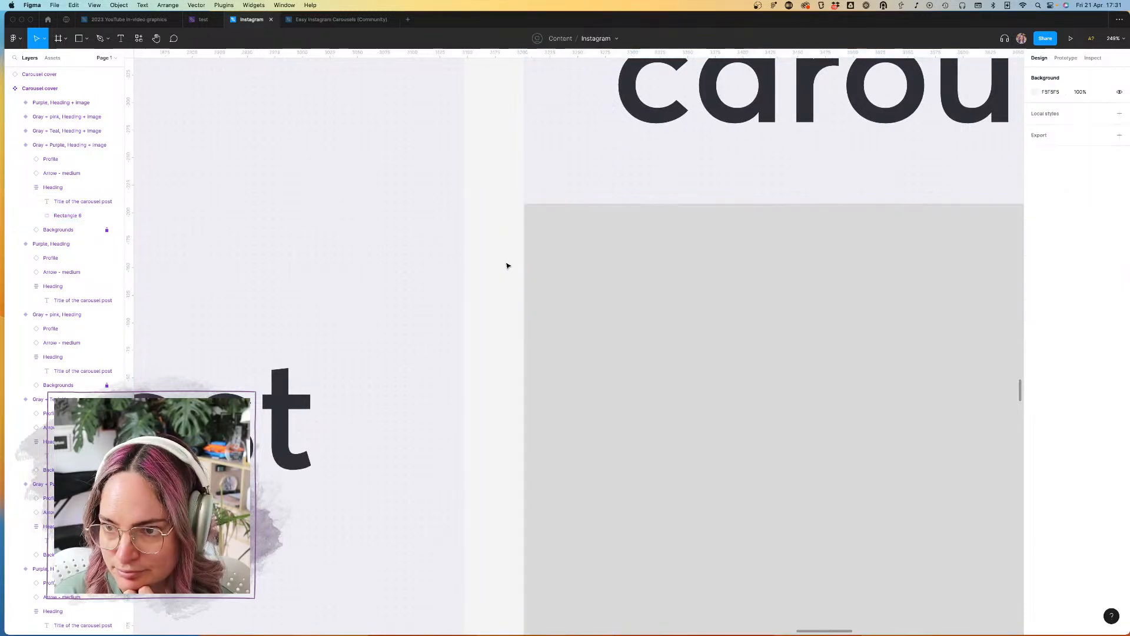
Step: Set the width of the gray rectangle in the Gray + Purple "Heading + image" variant to 1080
scroll(507, 262, down, 10)
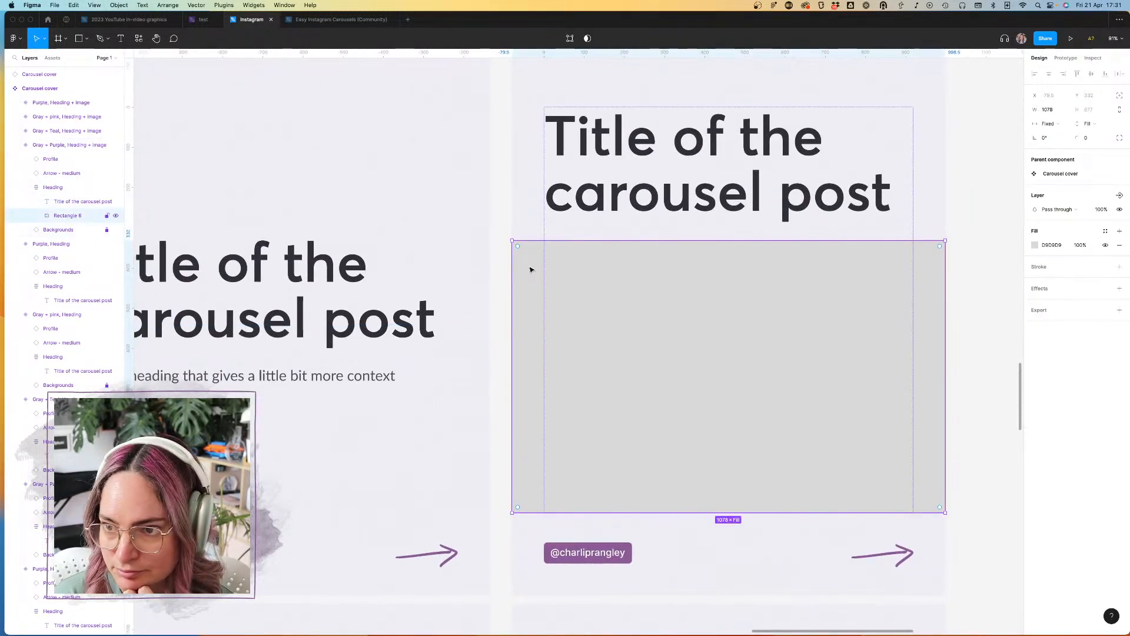
click(1056, 110)
text(1080)
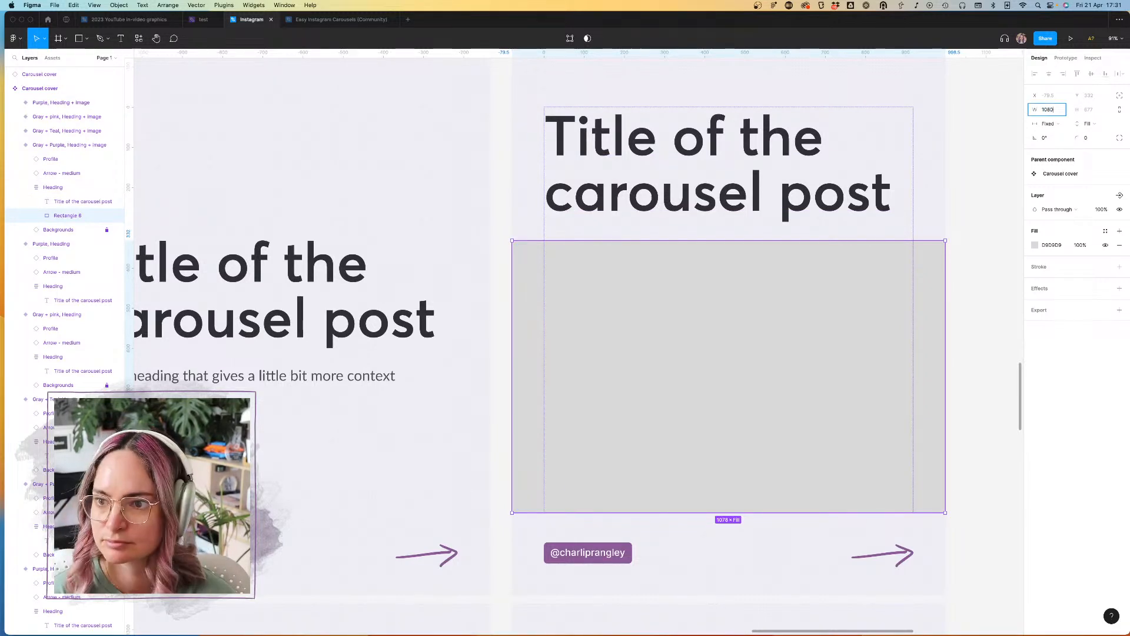
key(Return)
click(988, 248)
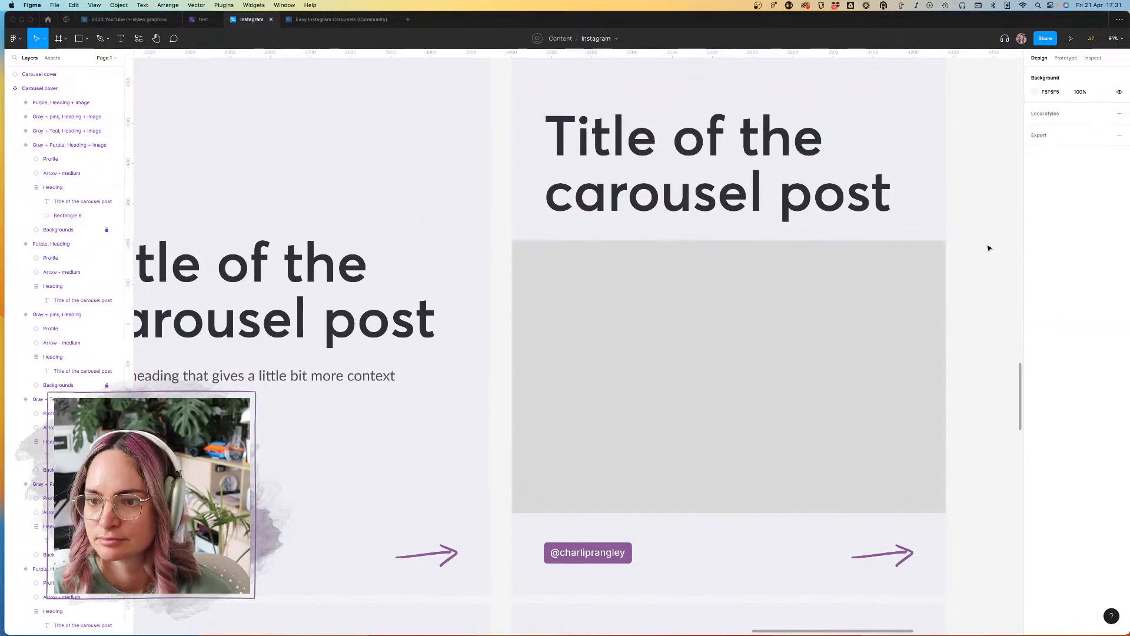
scroll(989, 247, down, 6)
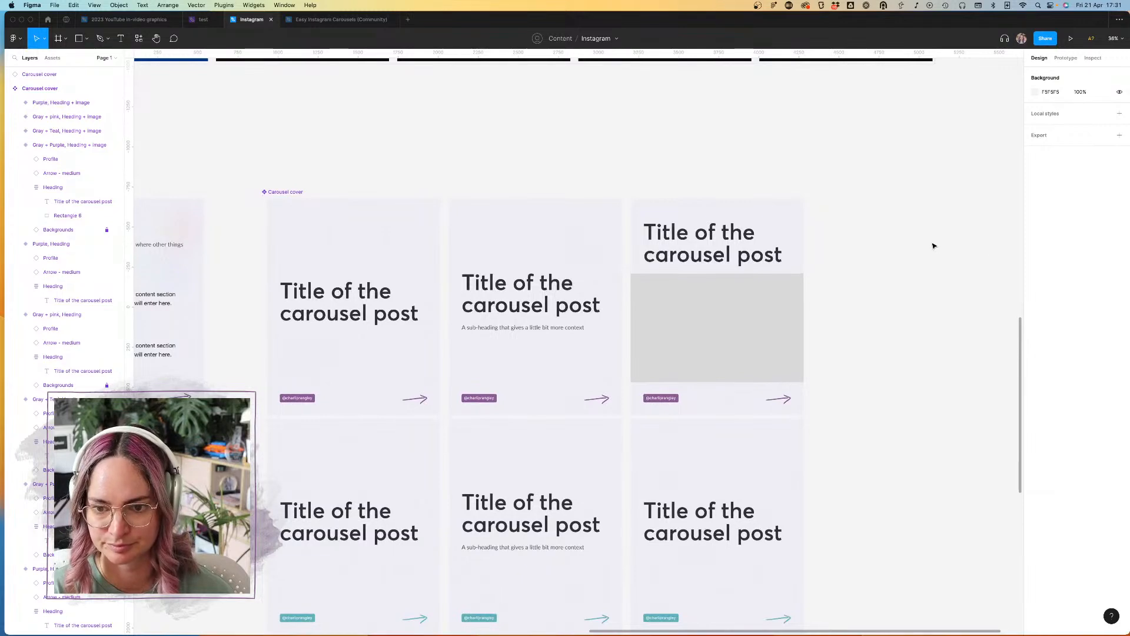
Step: Set the spacing between the title and the rectangle in the Gray + Purple variant's Heading auto layout frame to 64
scroll(933, 245, right, 3)
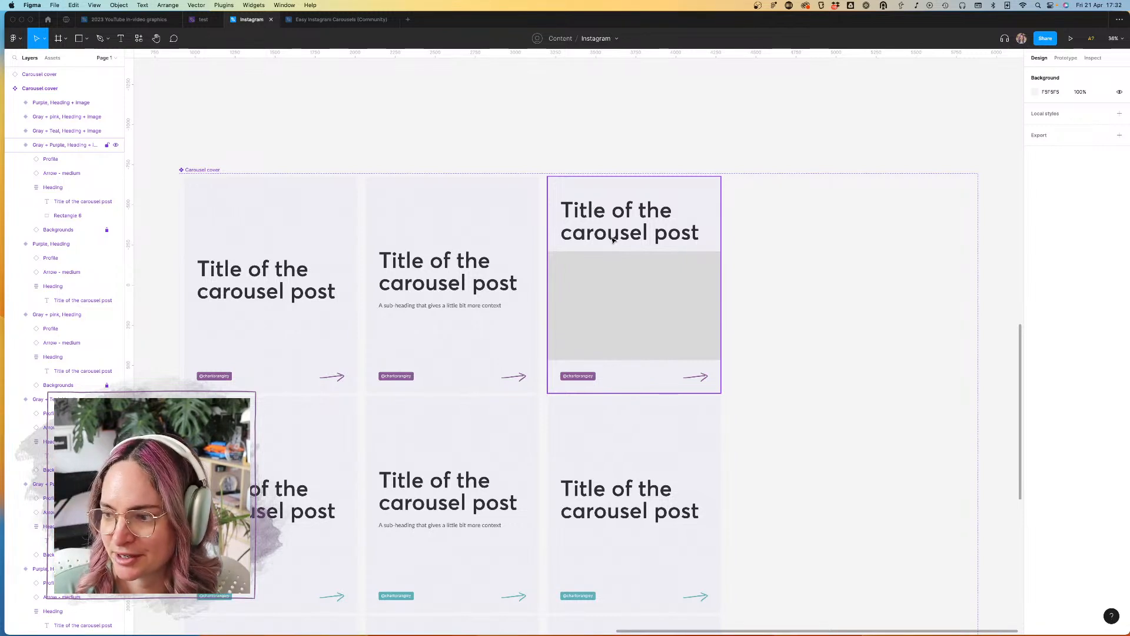
click(630, 236)
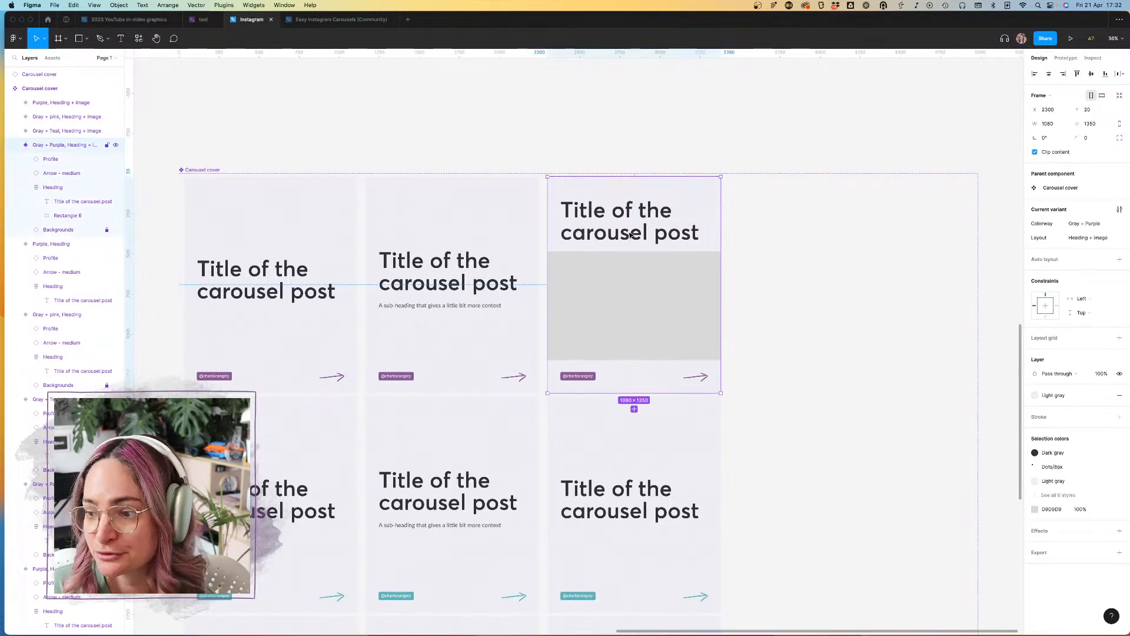
click(630, 236)
click(1058, 254)
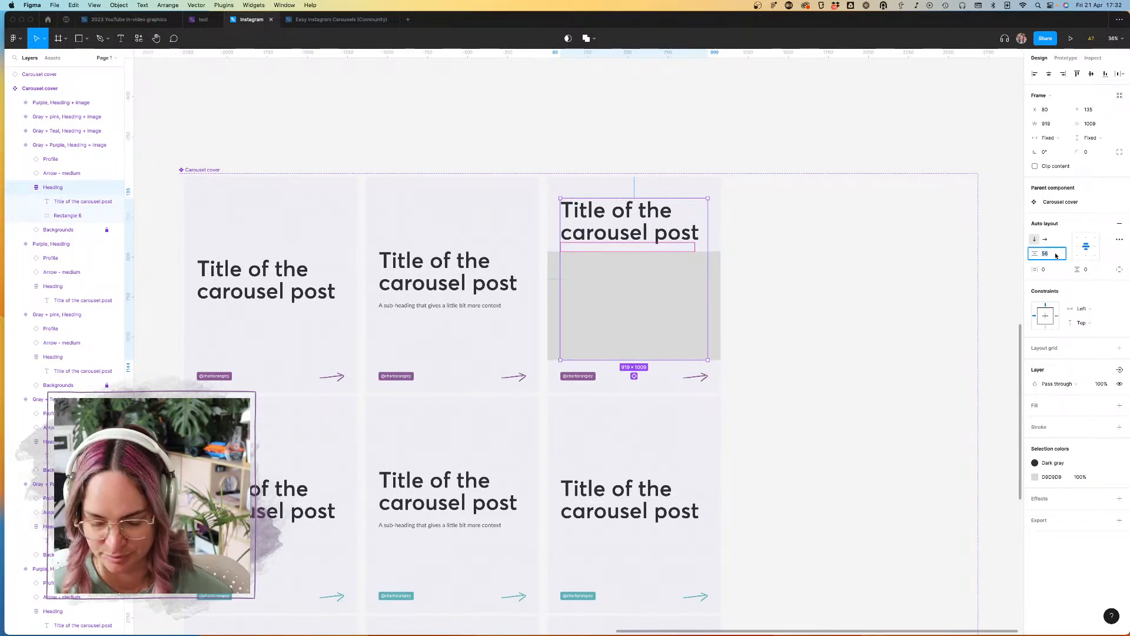
key(Return)
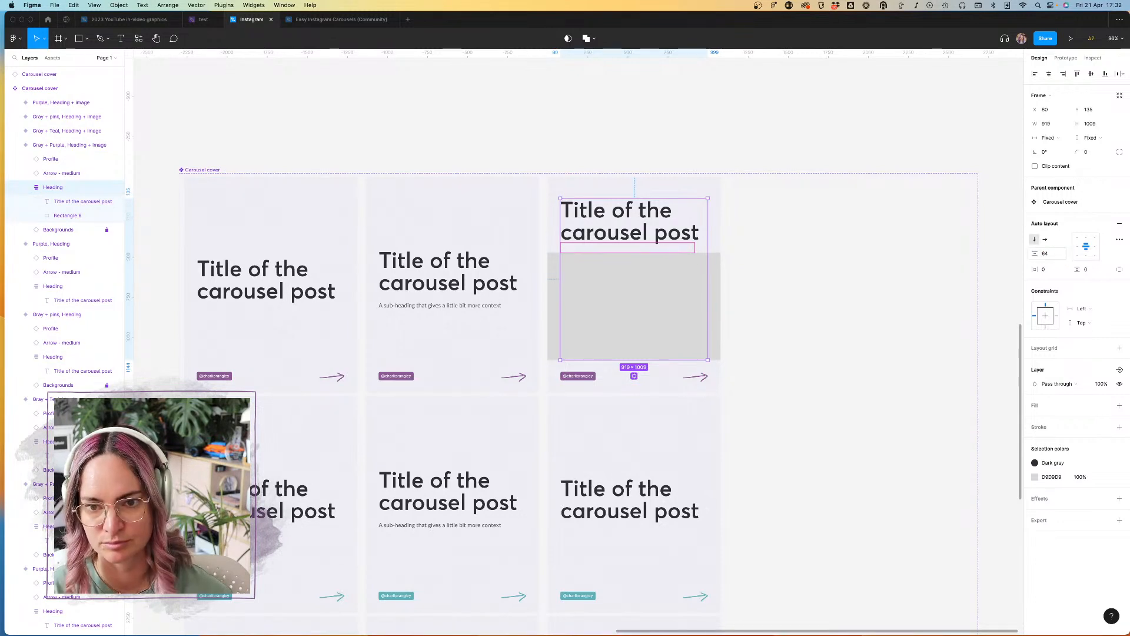
click(878, 311)
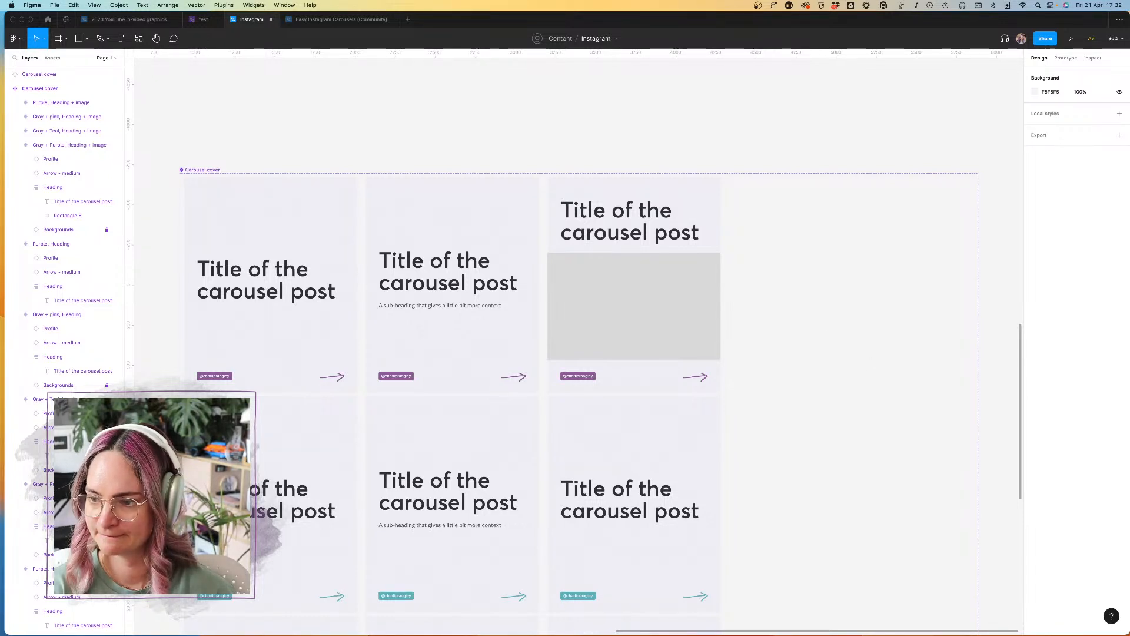
Step: Add a second fill to the gray rectangle in the Gray + Purple variant and change its type from Solid to Image
scroll(894, 395, down, 5)
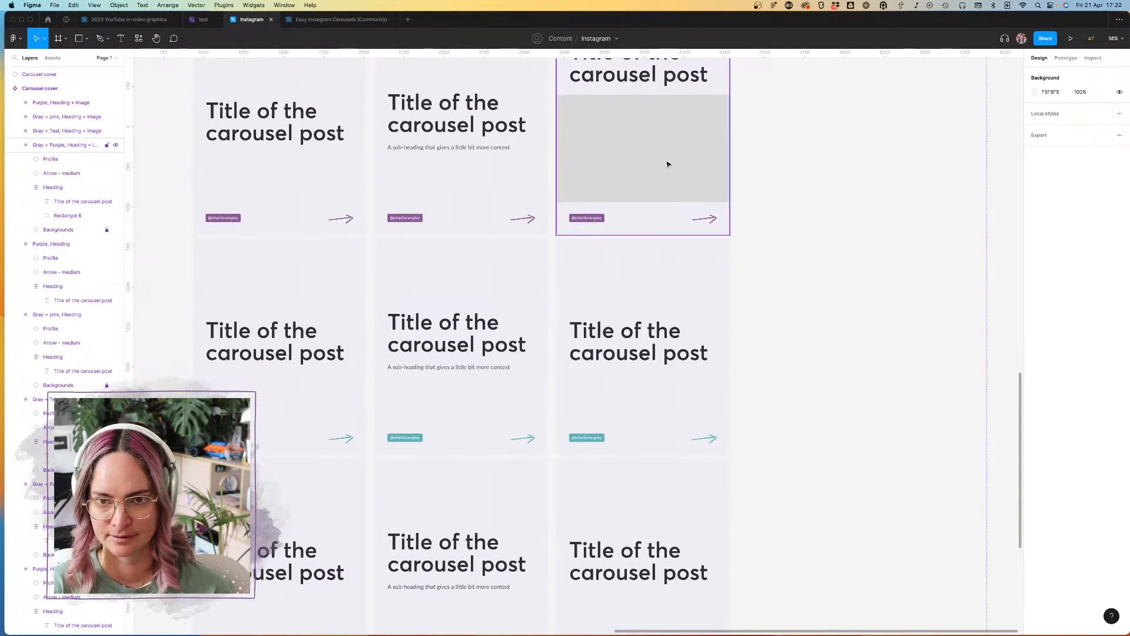
double_click(690, 157)
click(729, 158)
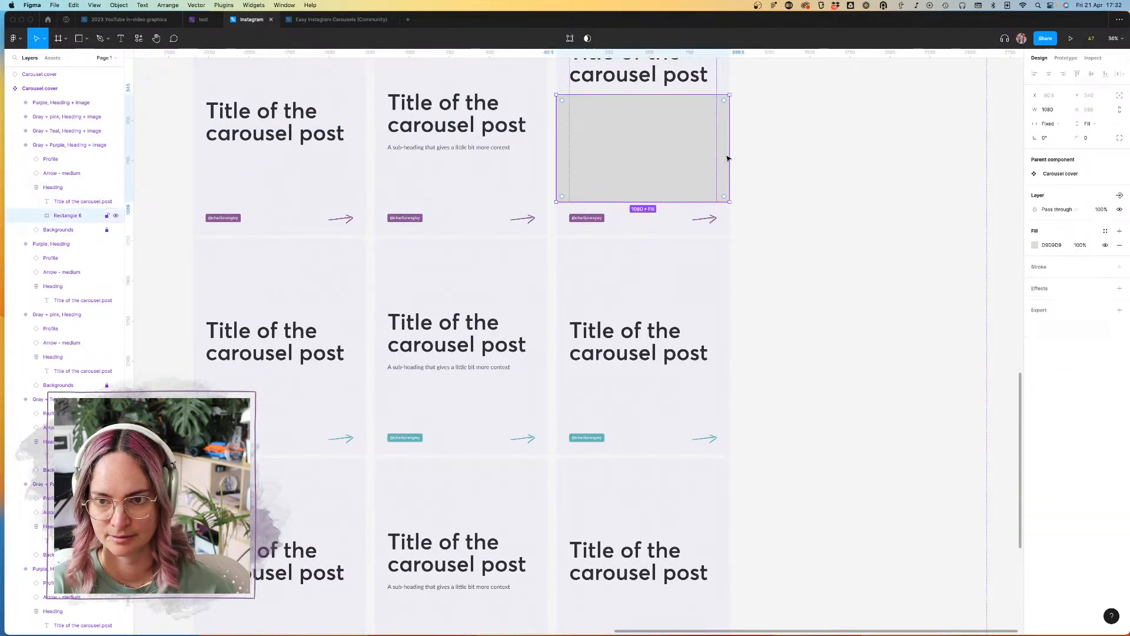
click(1105, 232)
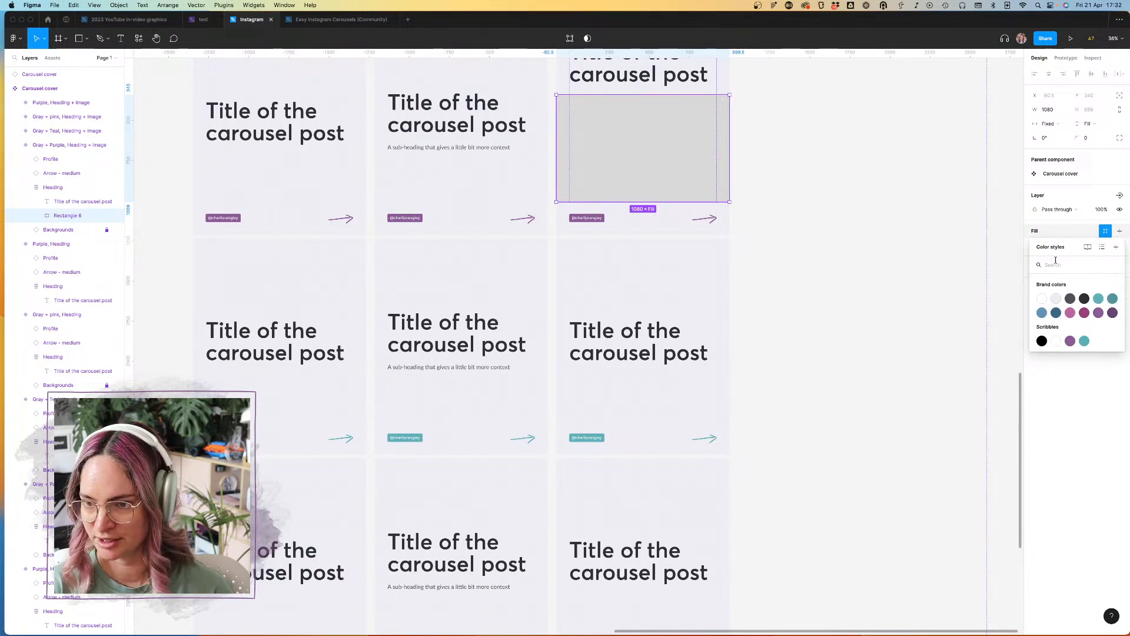
click(1070, 229)
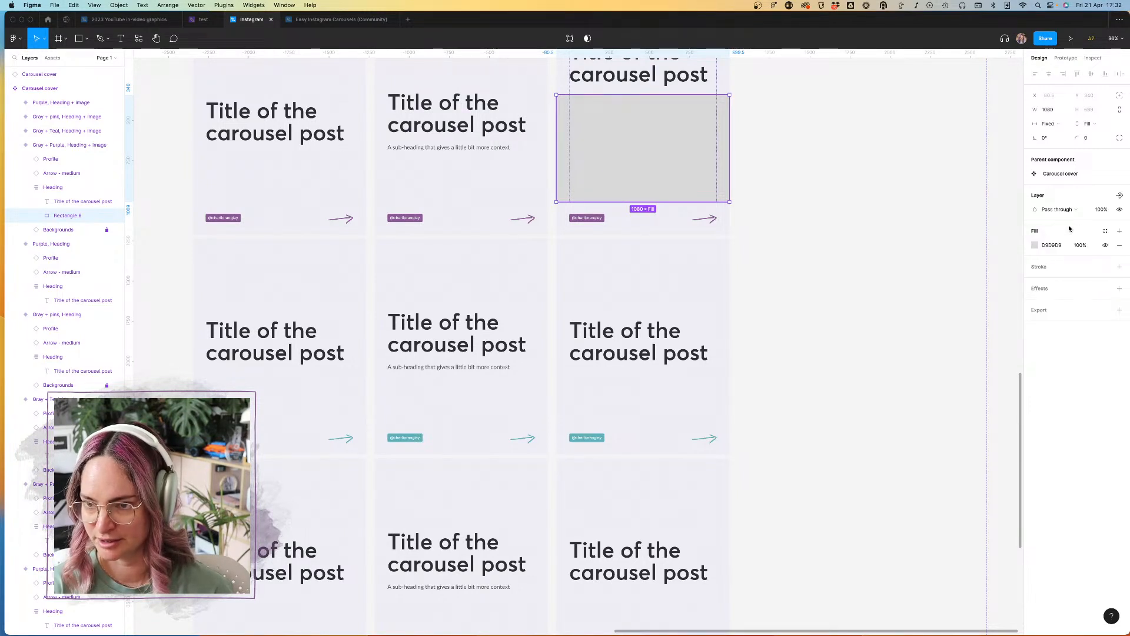
click(1120, 231)
click(1037, 245)
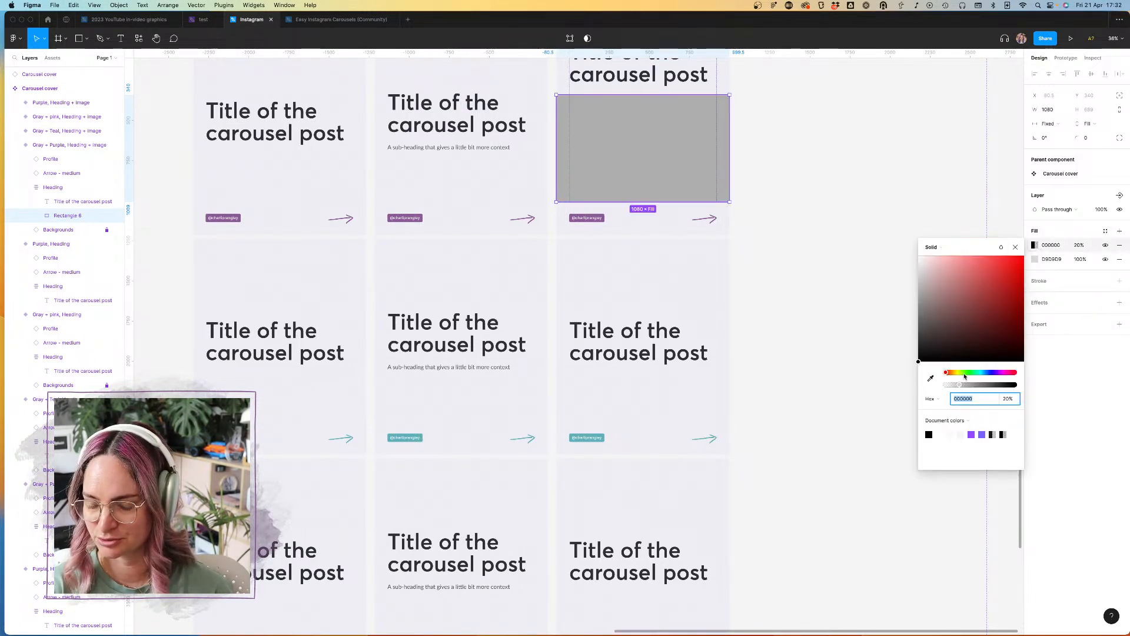
click(952, 422)
click(953, 422)
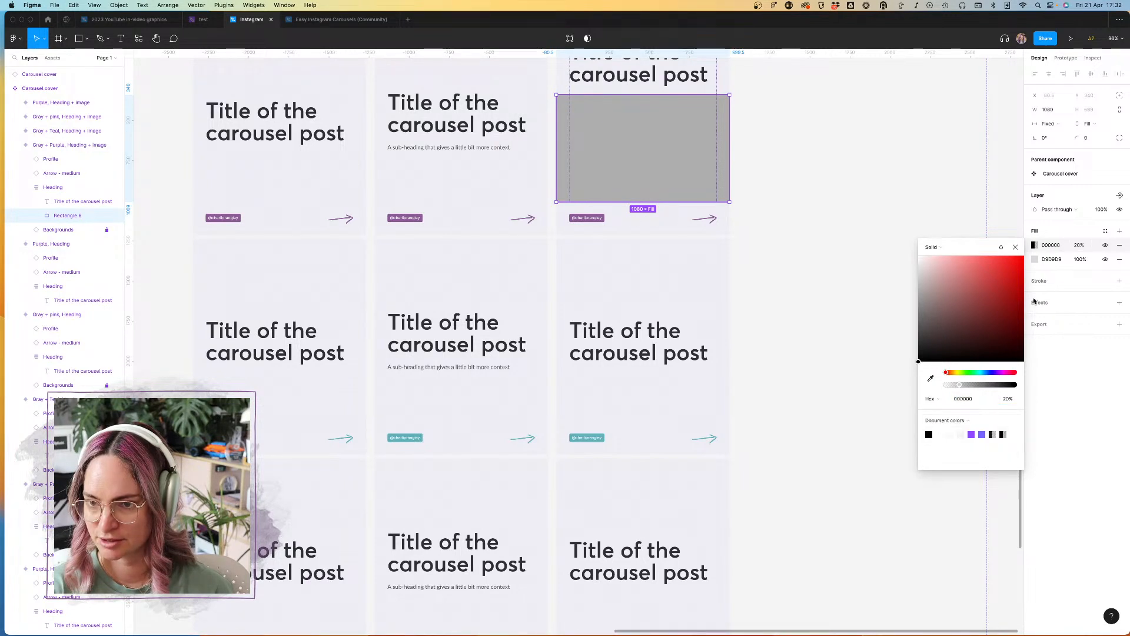
click(959, 247)
click(948, 303)
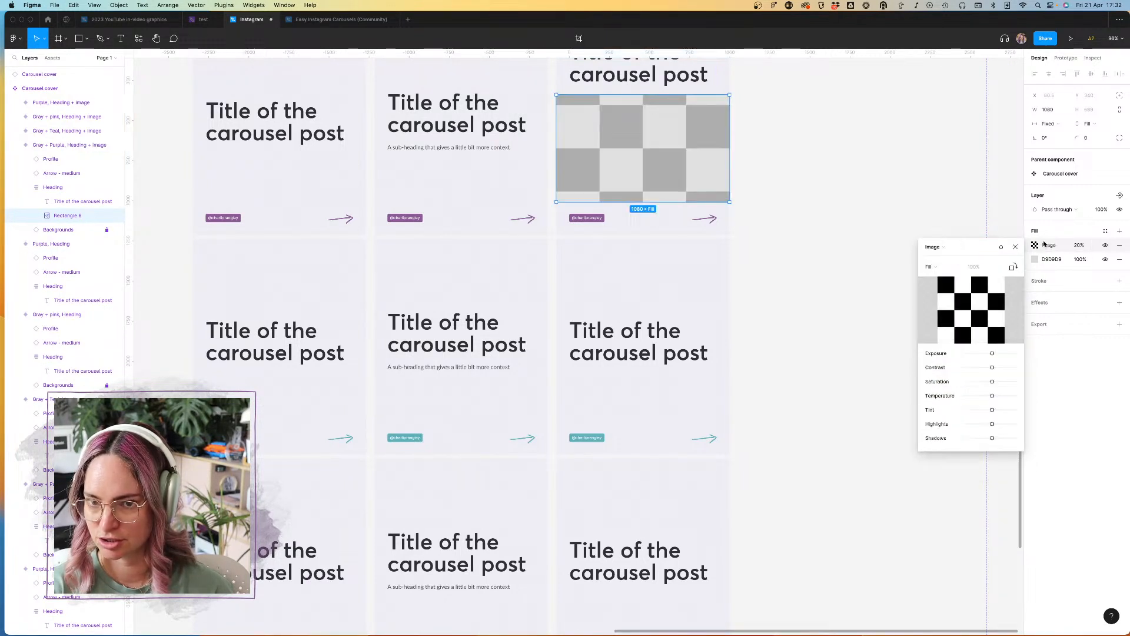
Step: Set the rectangle's image fill to 100% opacity and remove the solid D9D9D9 fill
click(1079, 245)
text(100)
key(Return)
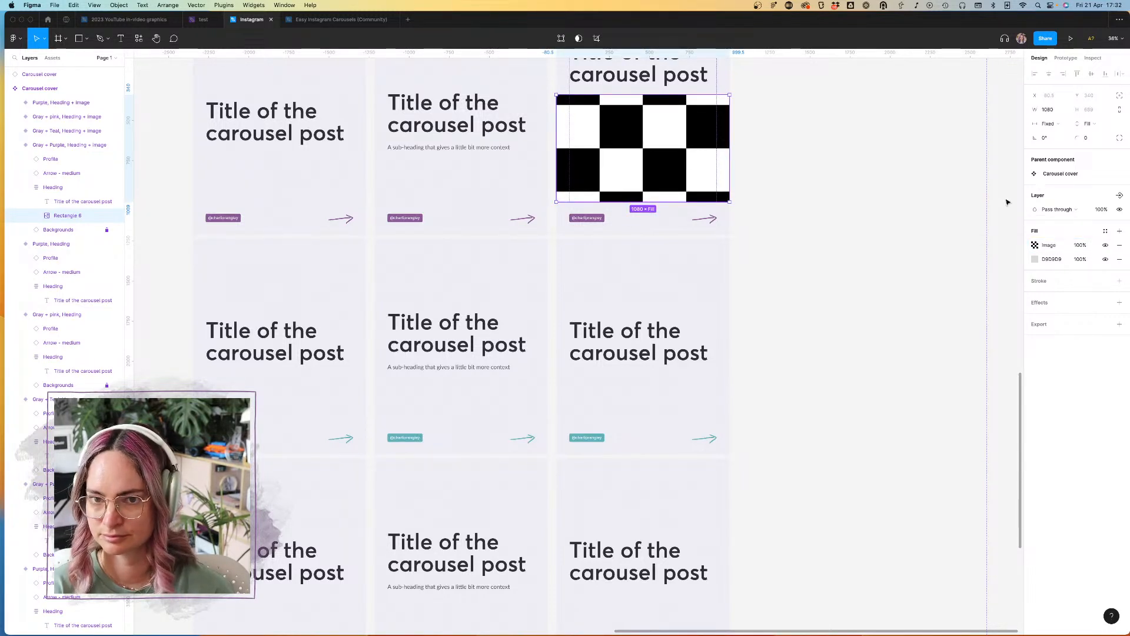
click(1120, 259)
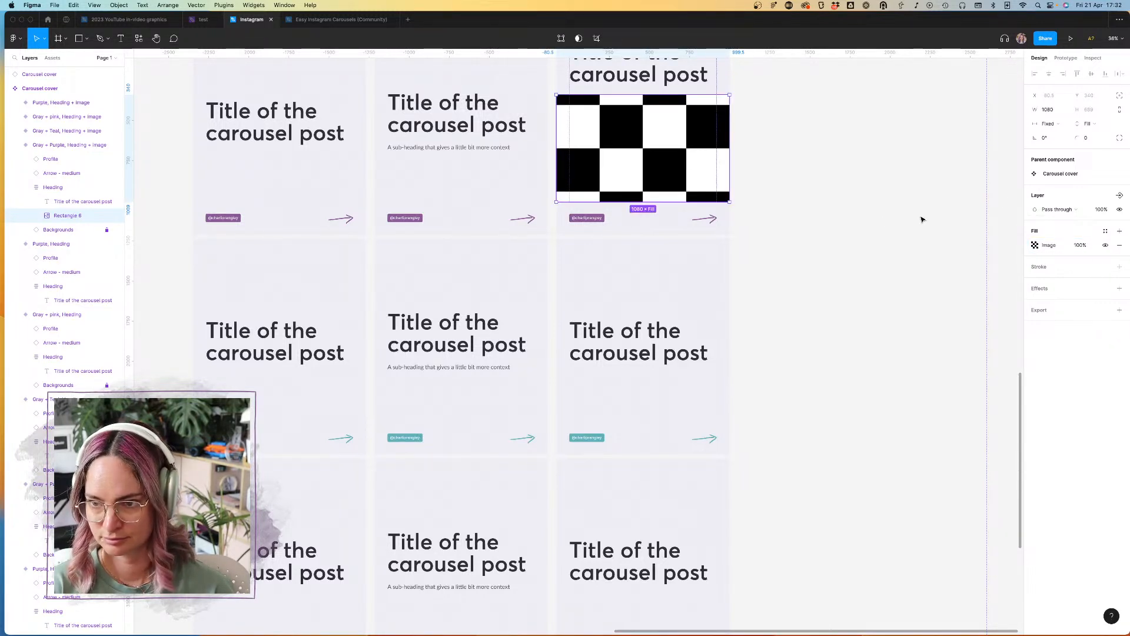
Step: Start choosing an image for the rectangle's fill and browse the Dropbox Photos folder to the 2021 photo shoot subfolder
click(1035, 245)
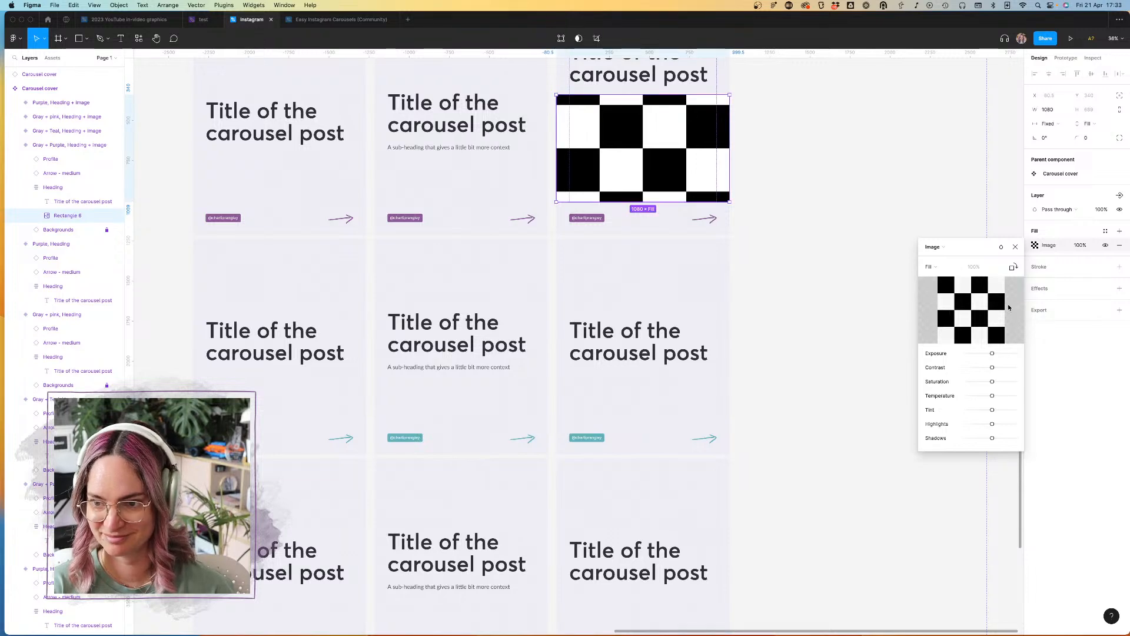
click(972, 310)
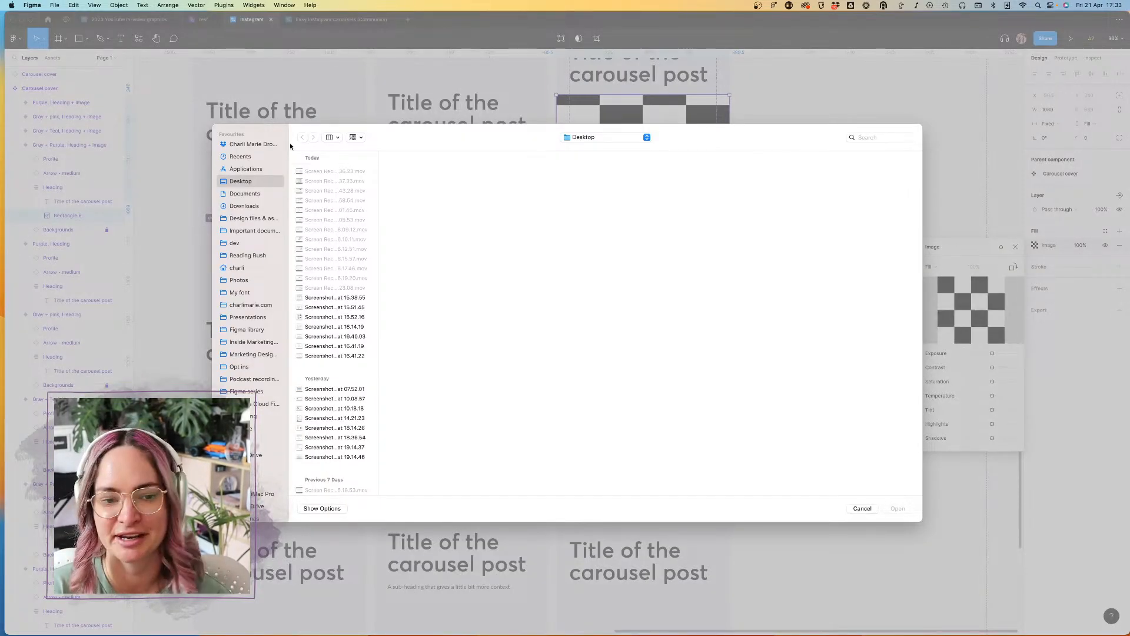
click(242, 268)
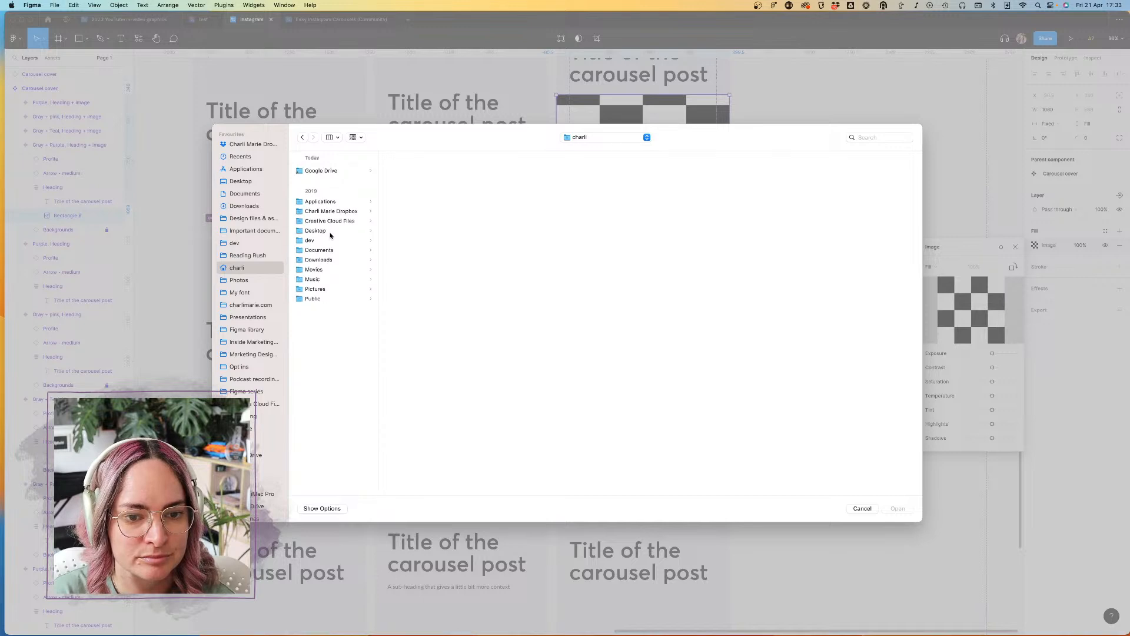
click(322, 290)
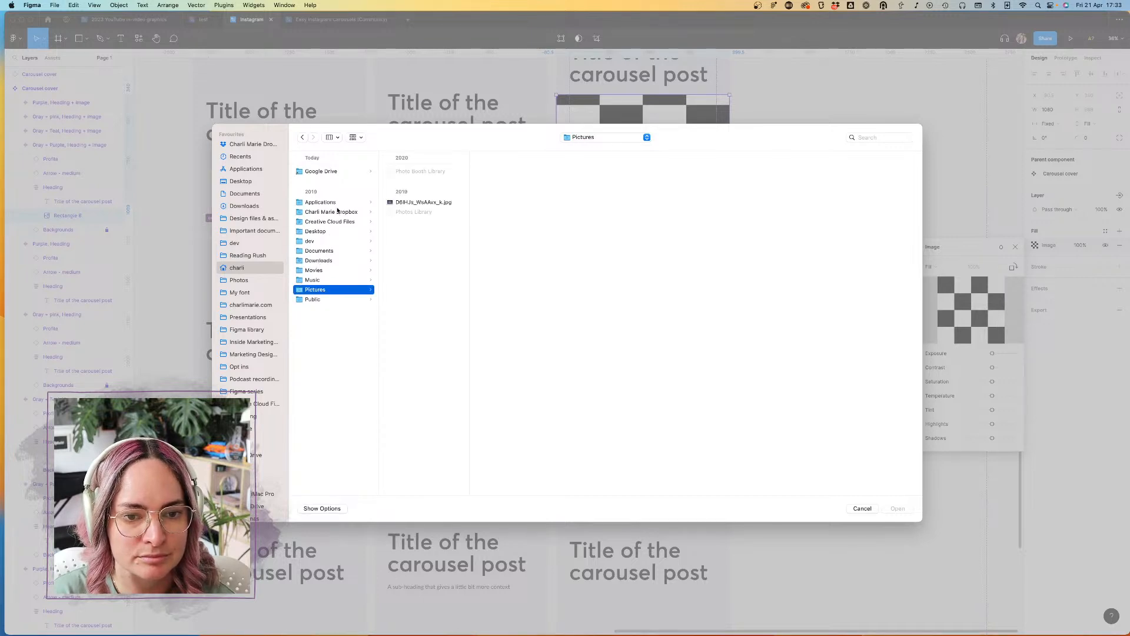
click(255, 144)
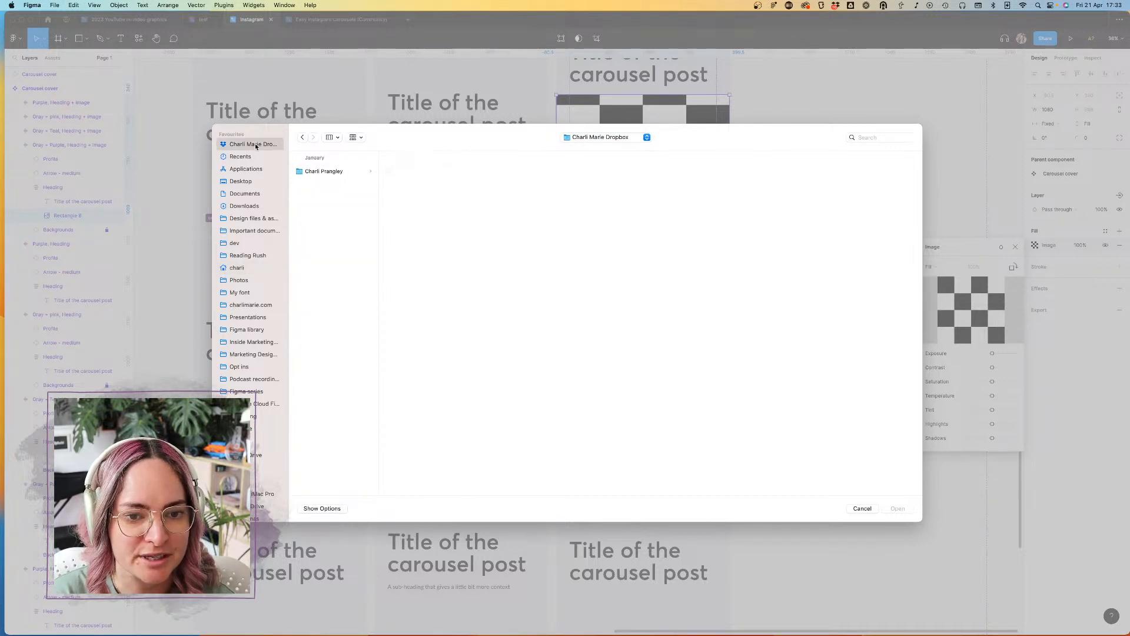
click(336, 171)
click(421, 435)
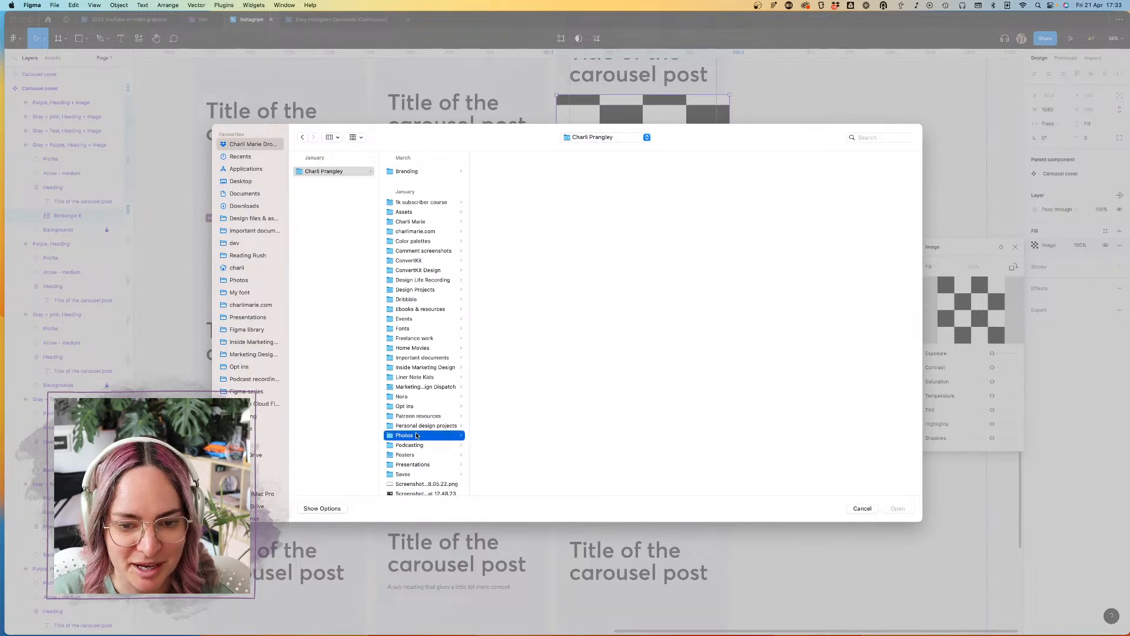
click(516, 293)
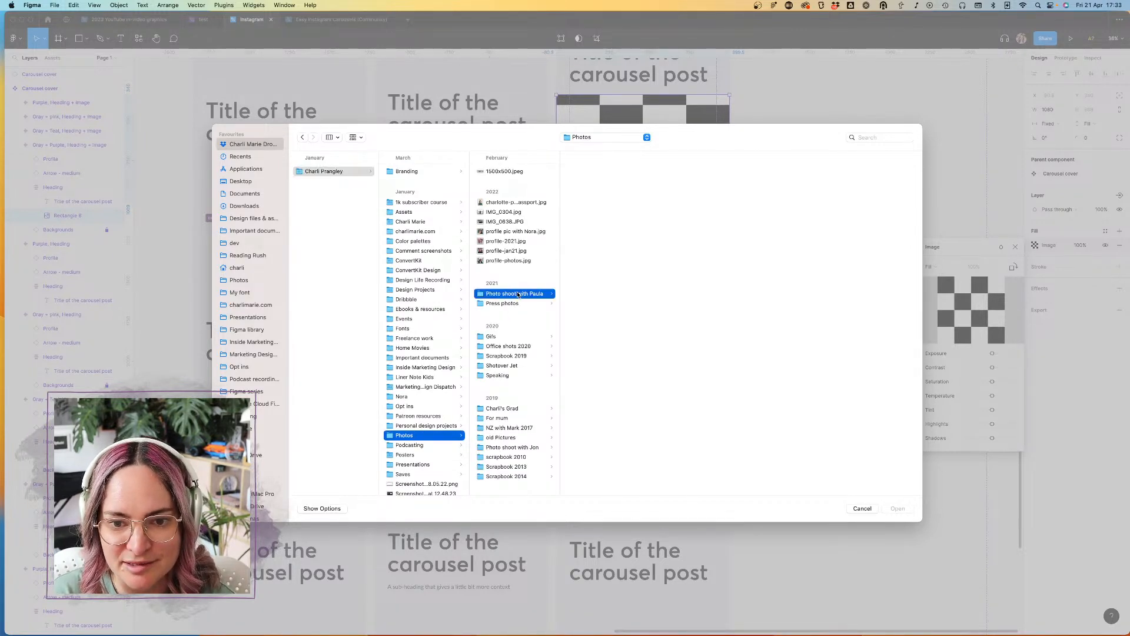
Step: Preview several photos from the shoot and load the first JPG in the folder as the rectangle's image fill
click(605, 239)
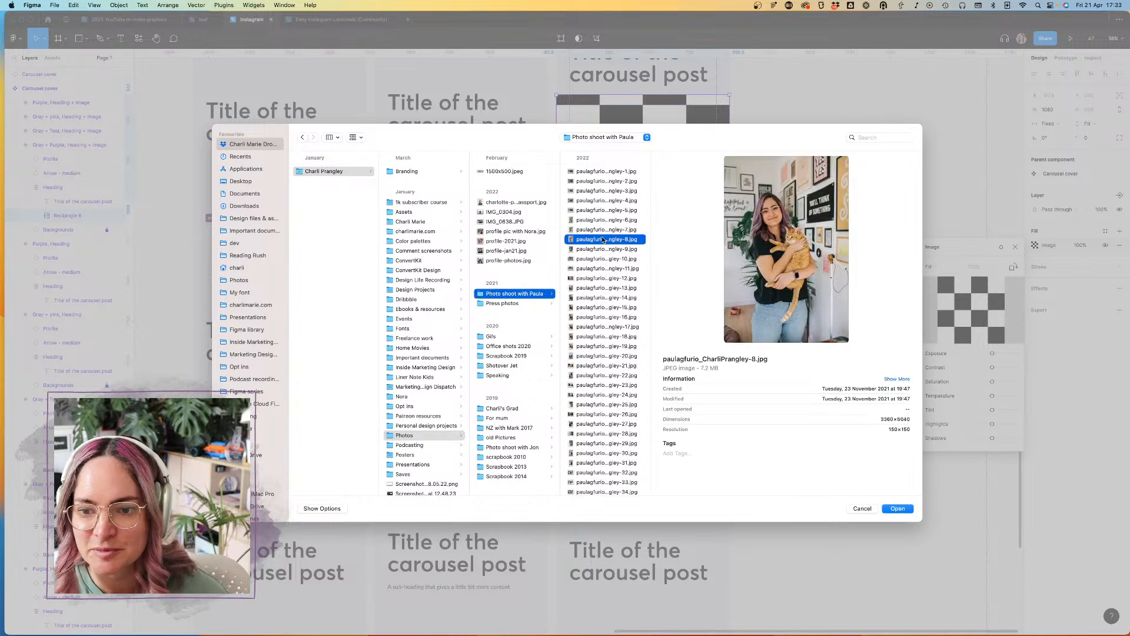
click(604, 229)
click(596, 210)
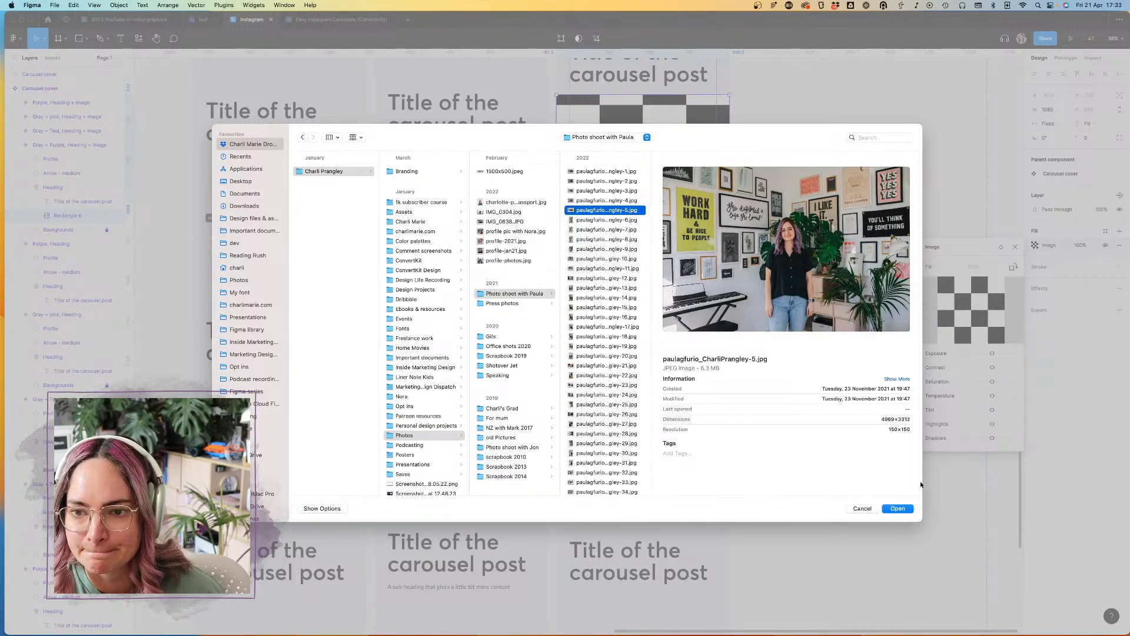
click(613, 172)
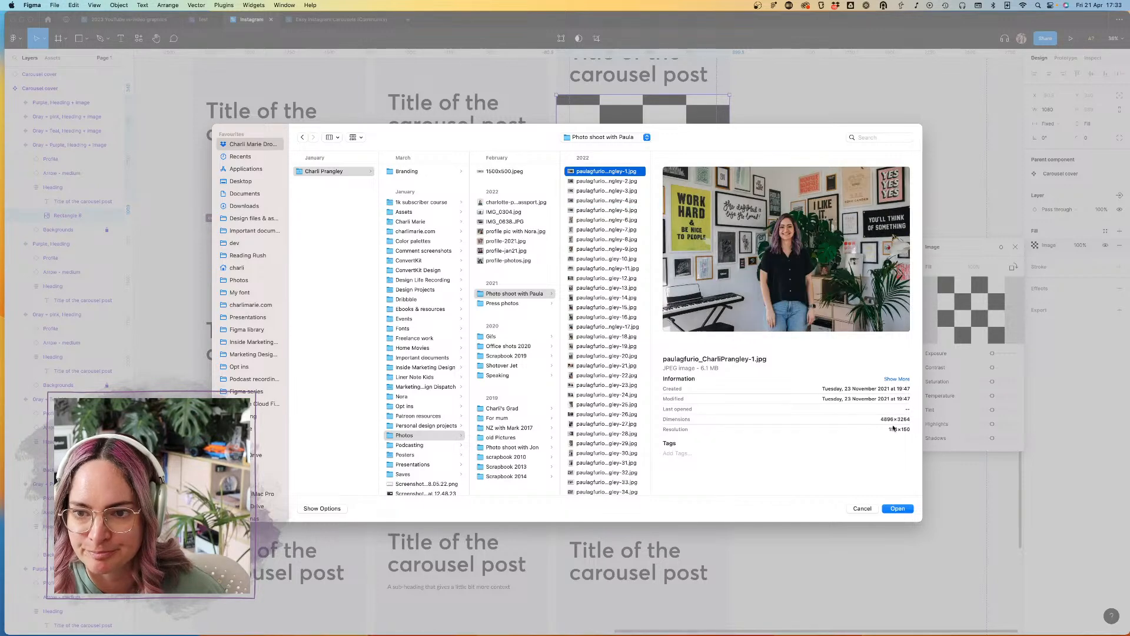
click(897, 509)
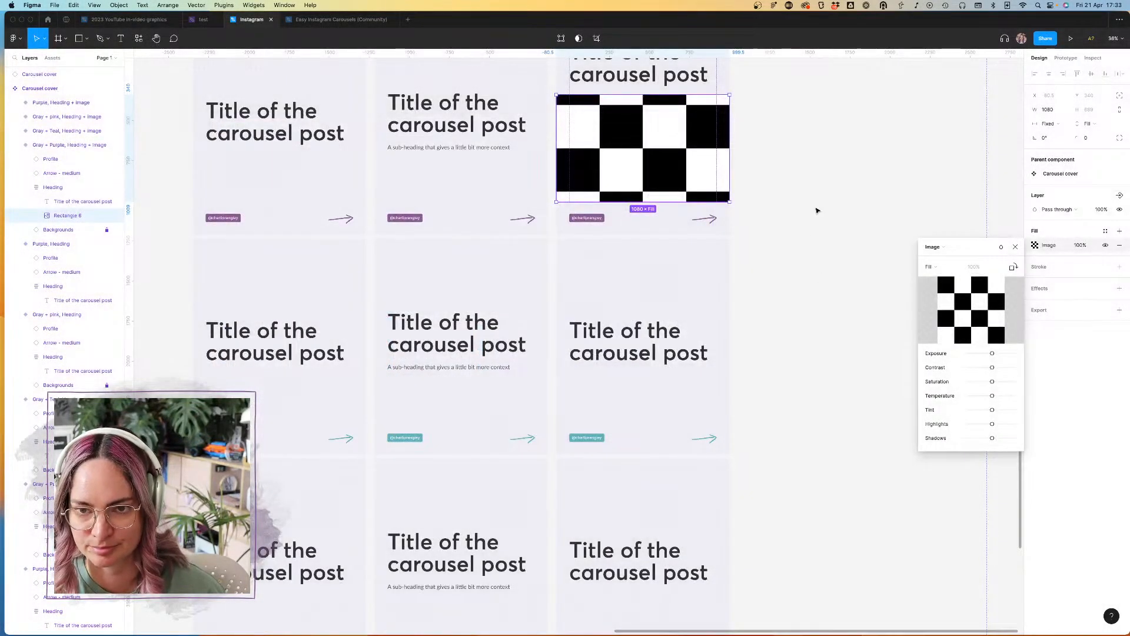
click(823, 205)
scroll(815, 194, up, 3)
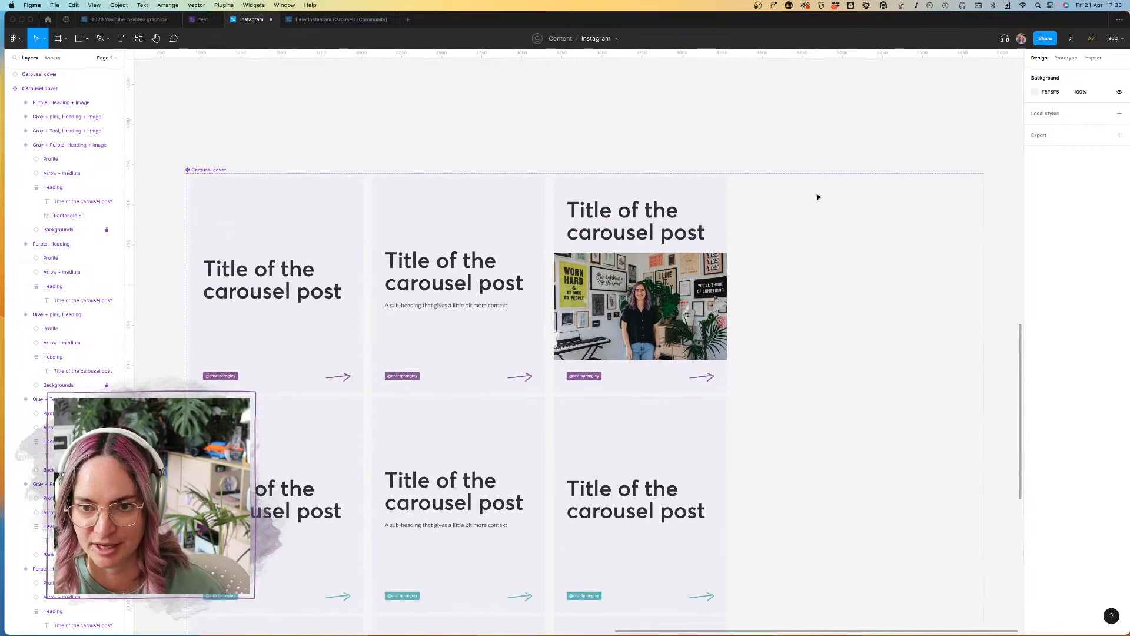
Step: Rename the Gray + Purple image variant's Layout value to "Heading + image full width"
double_click(681, 194)
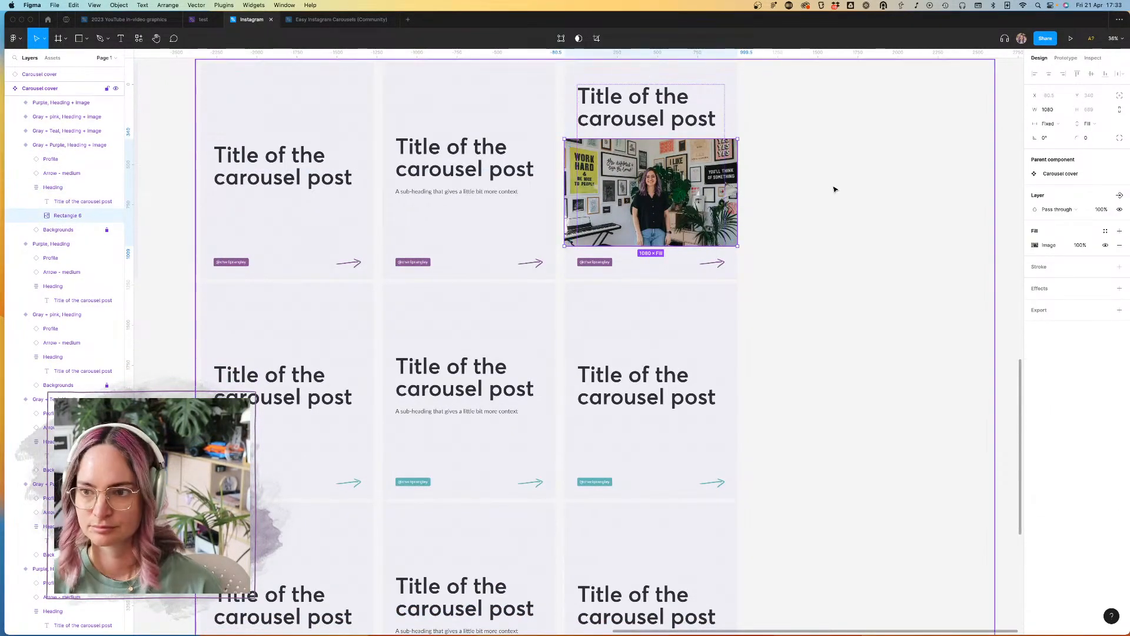
click(70, 145)
click(1092, 239)
key(Right)
text(full width)
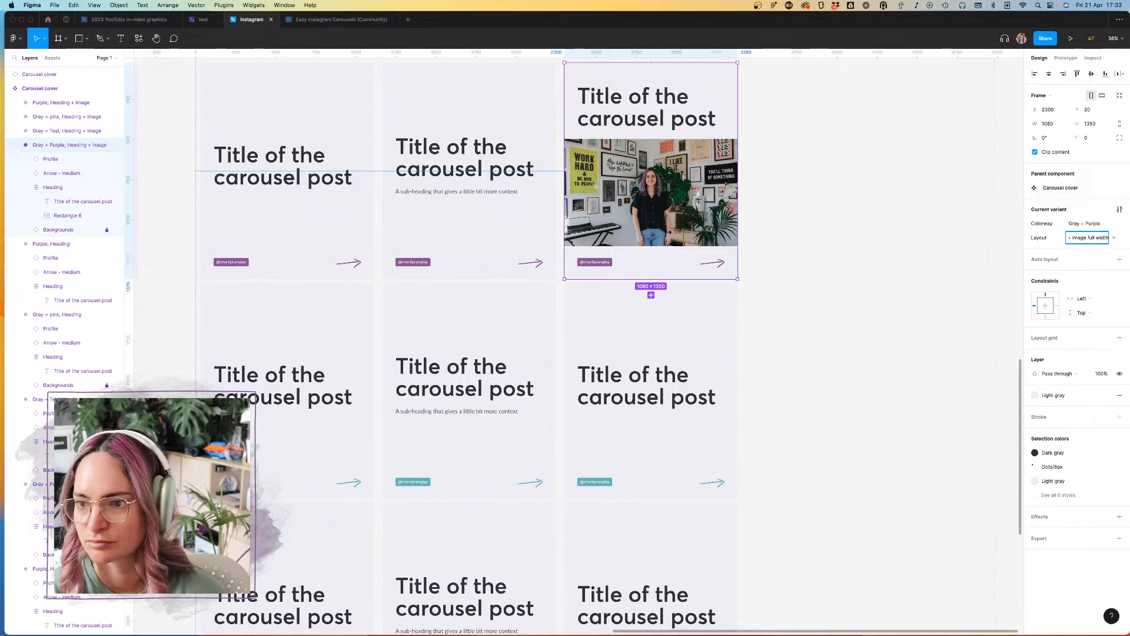
key(Return)
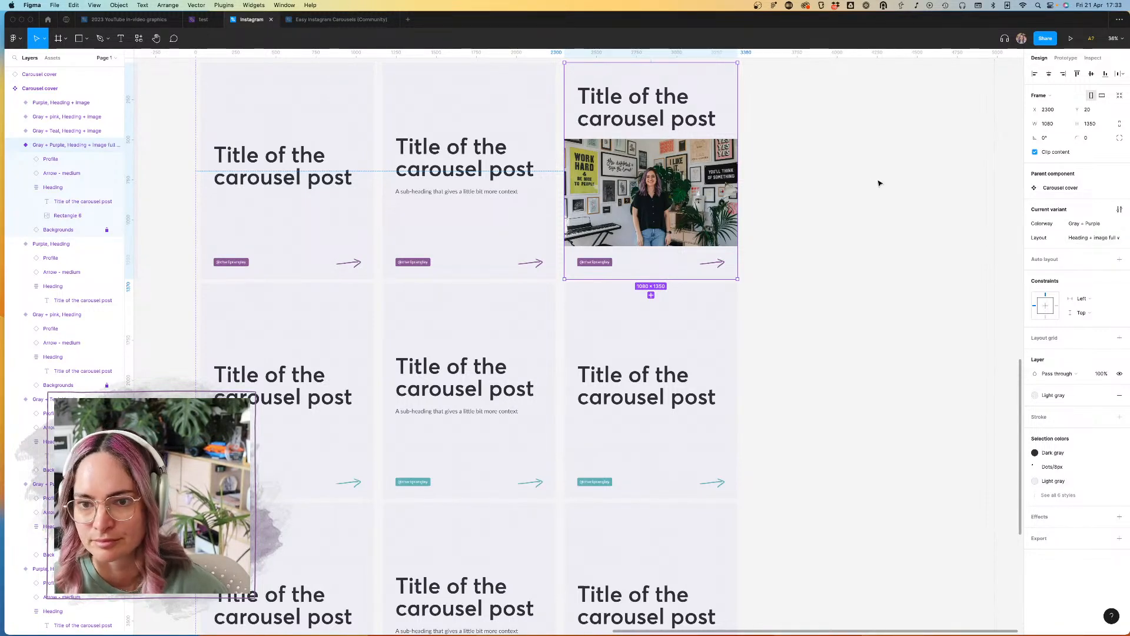
key(Escape)
Step: Replace the Heading frame in the Gray + Teal "Heading + image" variant with a copy of the Gray + Purple variant's title-and-photo Heading frame
double_click(705, 187)
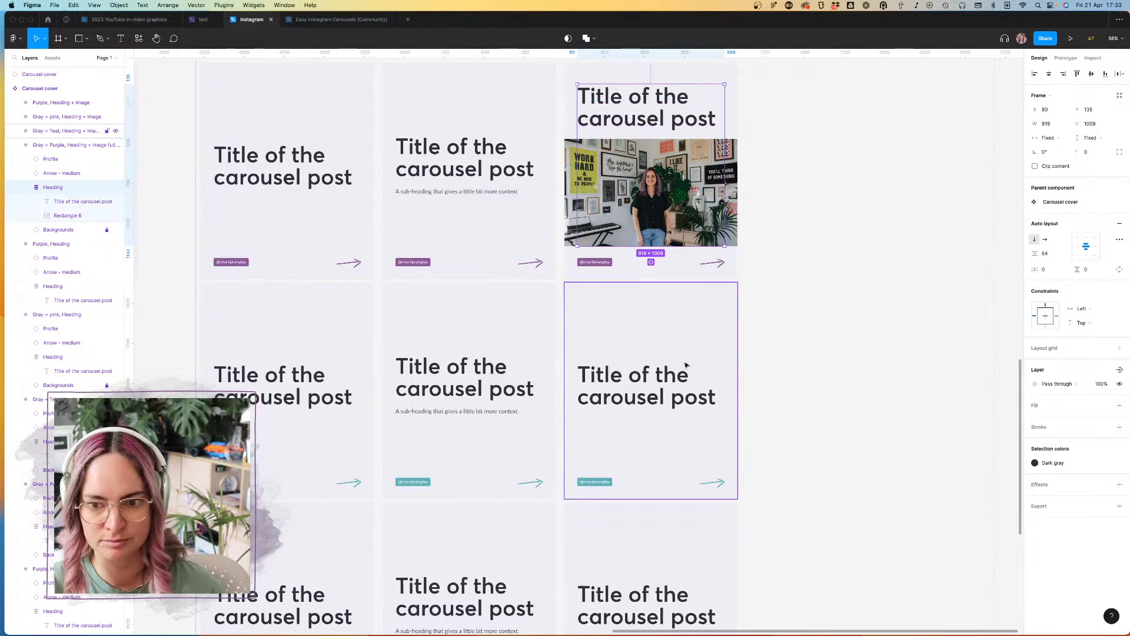
double_click(669, 377)
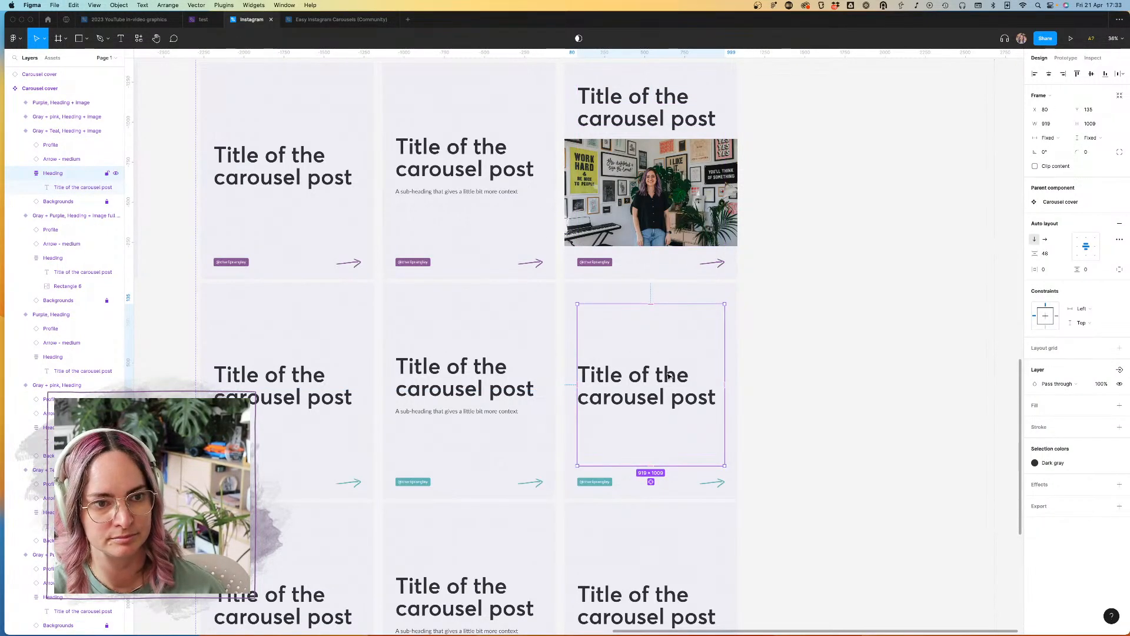
key(BackSpace)
key(super+v)
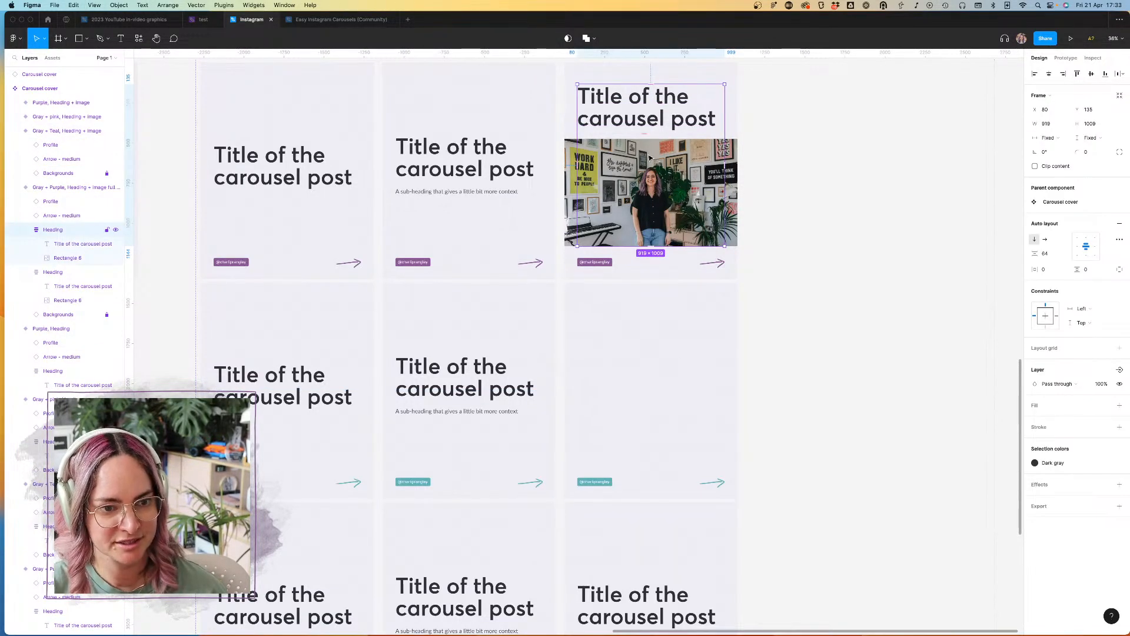
drag(640, 166, 655, 367)
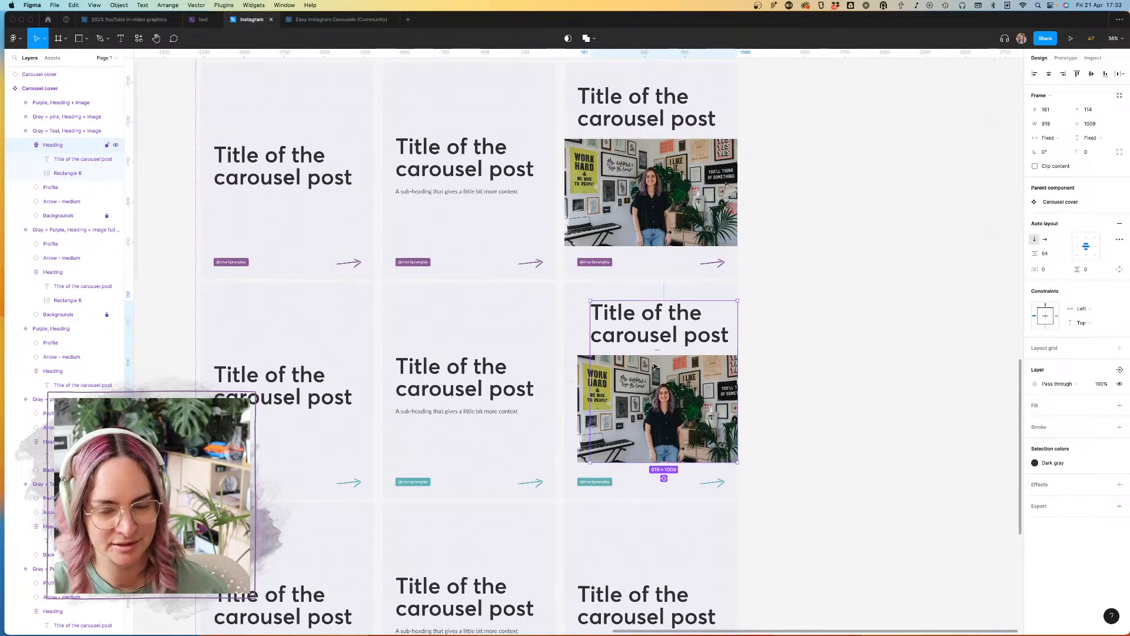
Step: Center the copied Heading frame horizontally in the Gray + Teal variant, then try centering it vertically and undo that vertical alignment
click(1049, 73)
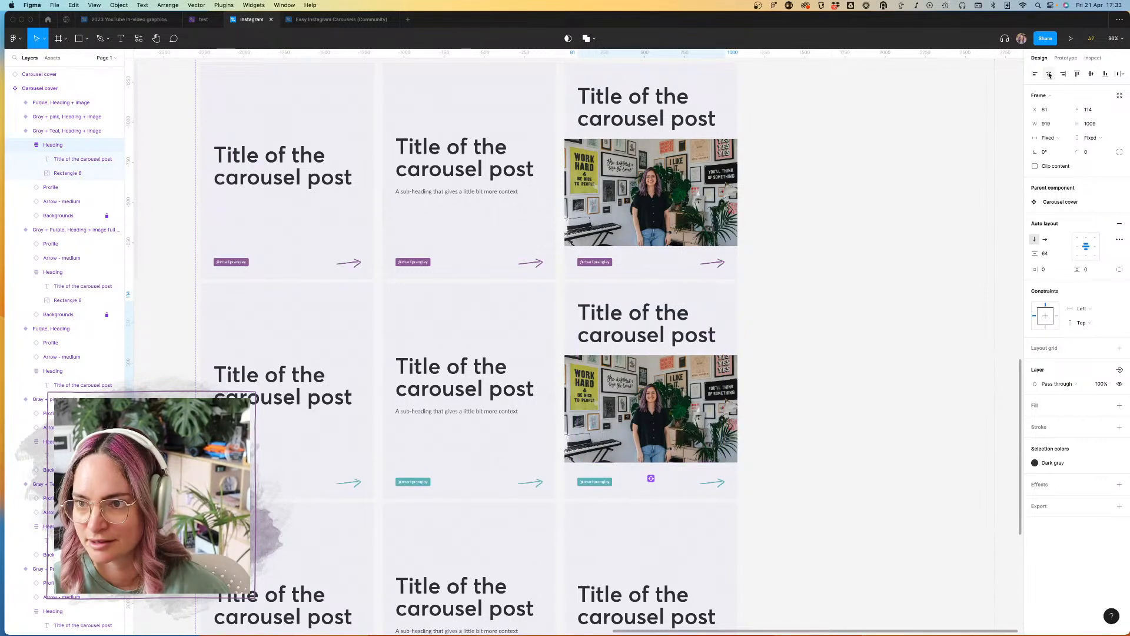
click(1091, 74)
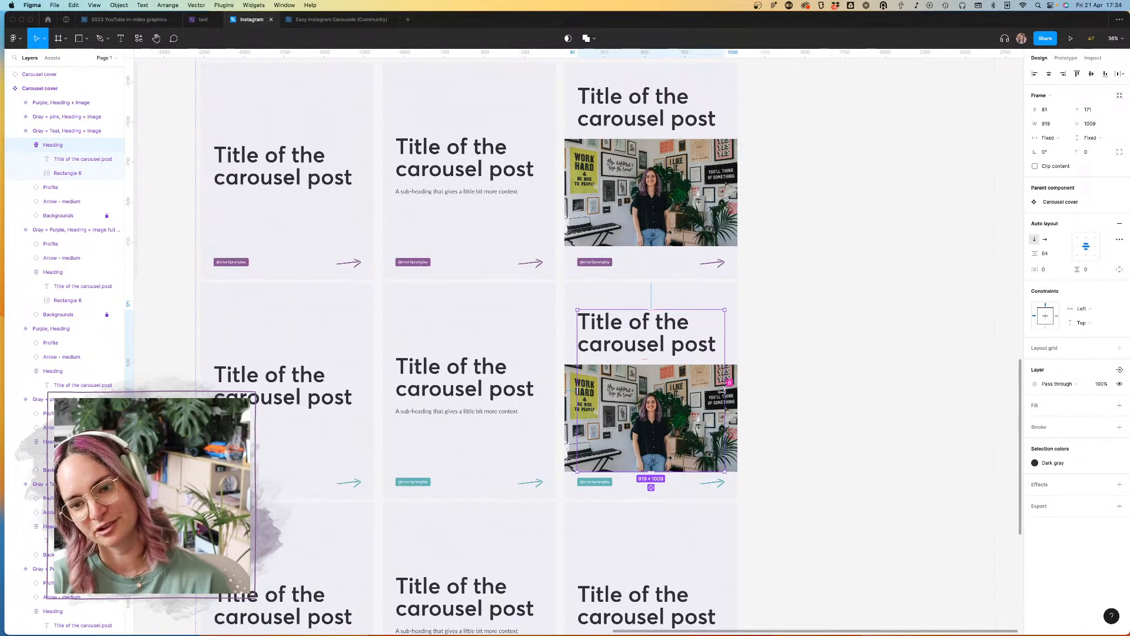
key(super+z)
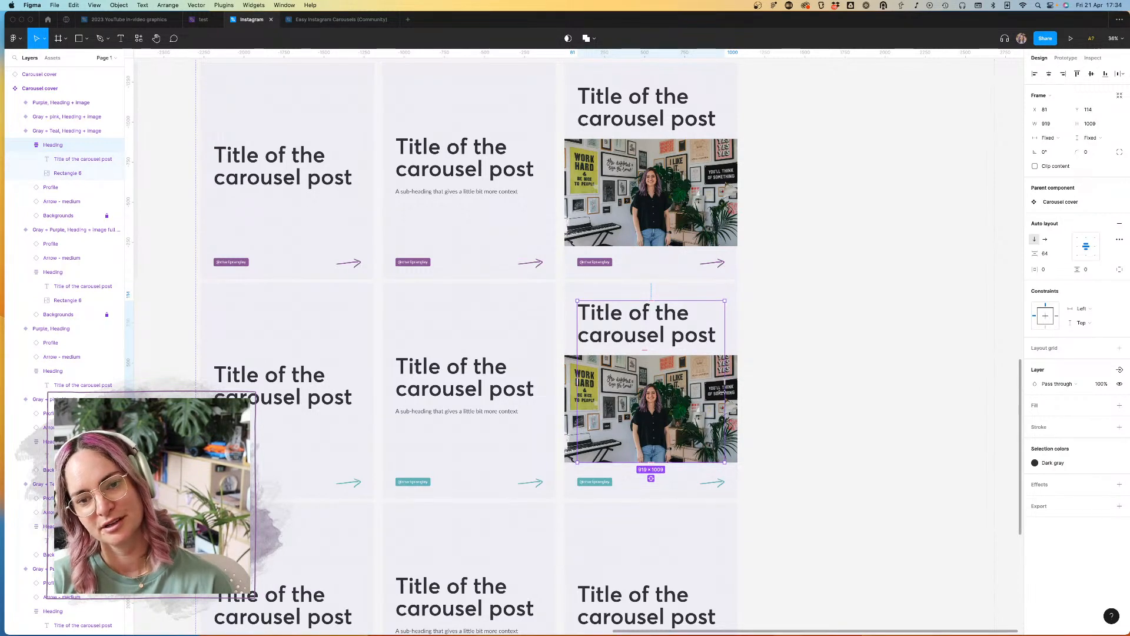
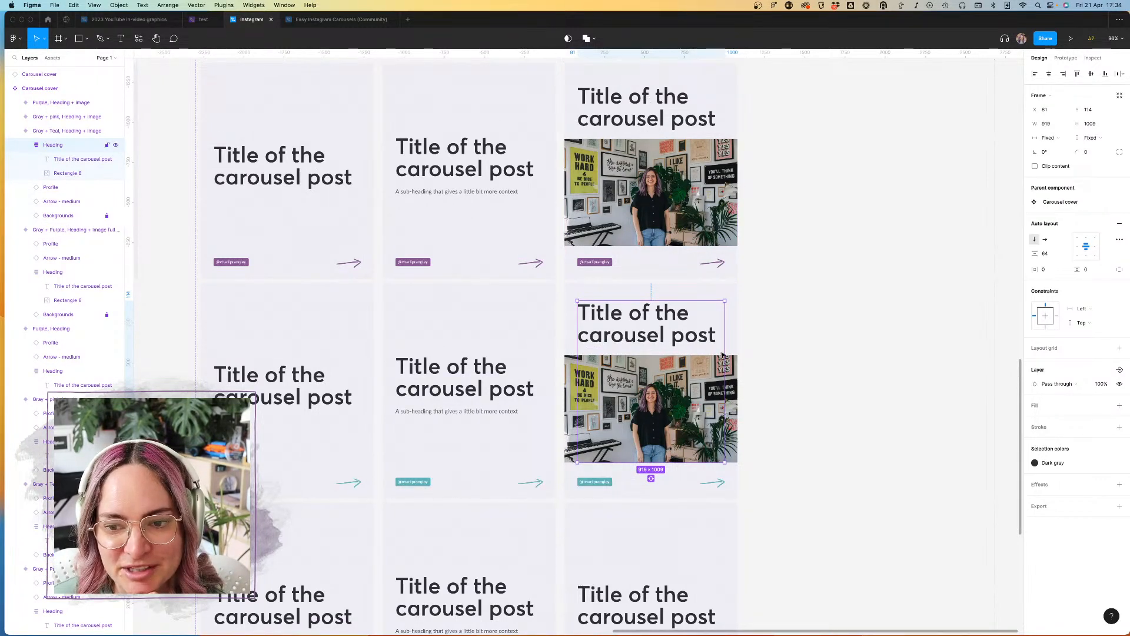
Step: Delete the "Heading + image" variants of the Gray + Teal, Gray + pink and Purple colorways from the Carousel cover set
click(705, 313)
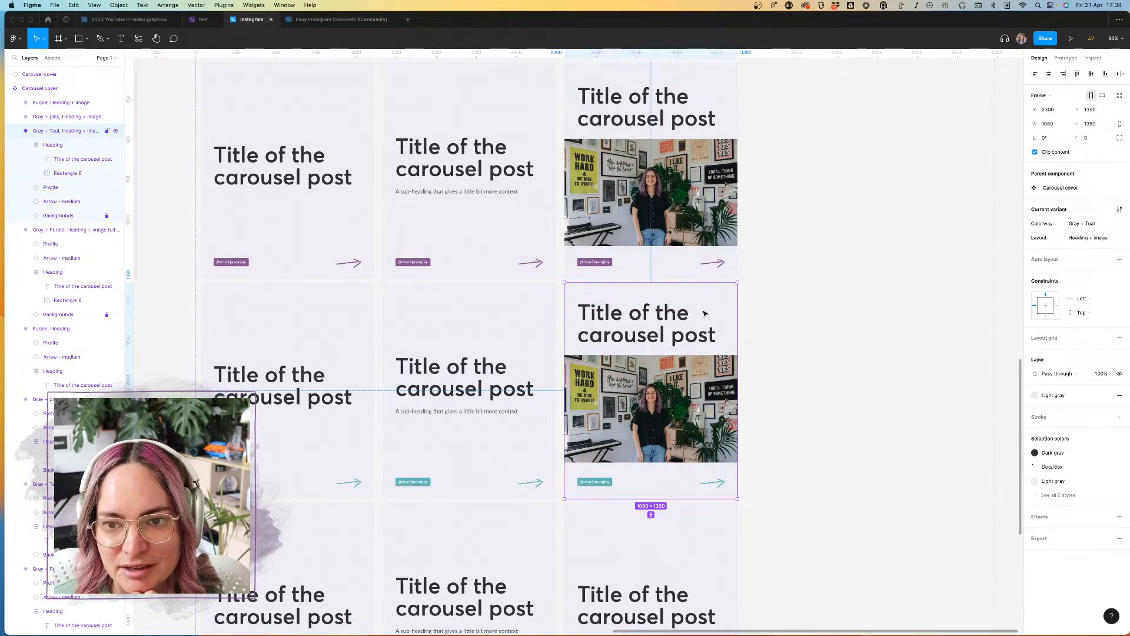
key(Delete)
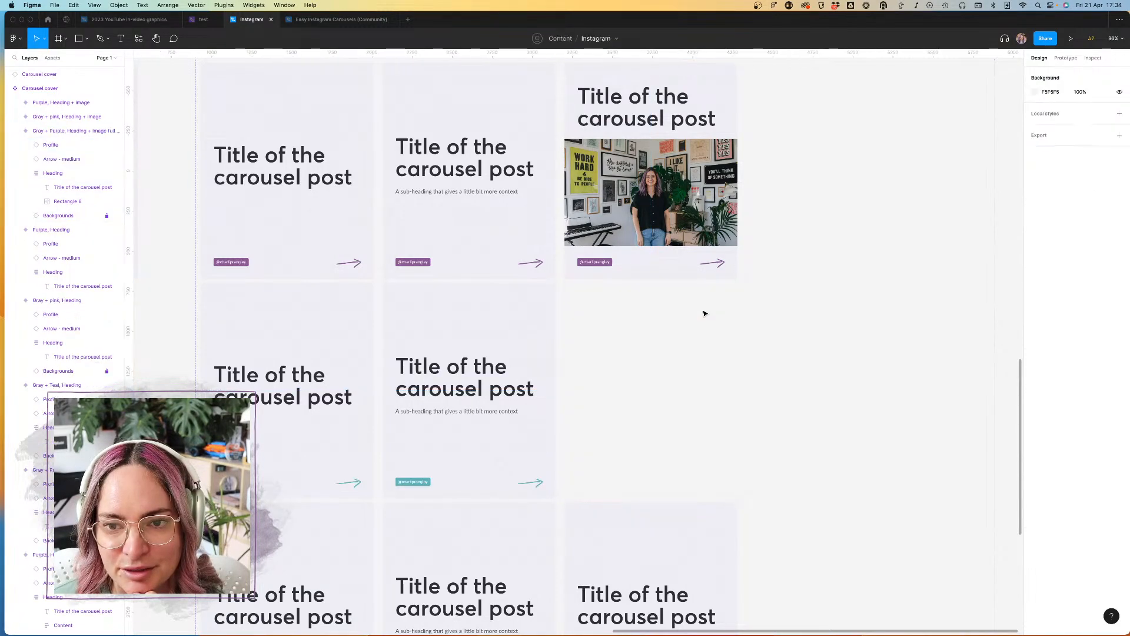
scroll(705, 313, down, 3)
scroll(677, 324, down, 2)
click(651, 338)
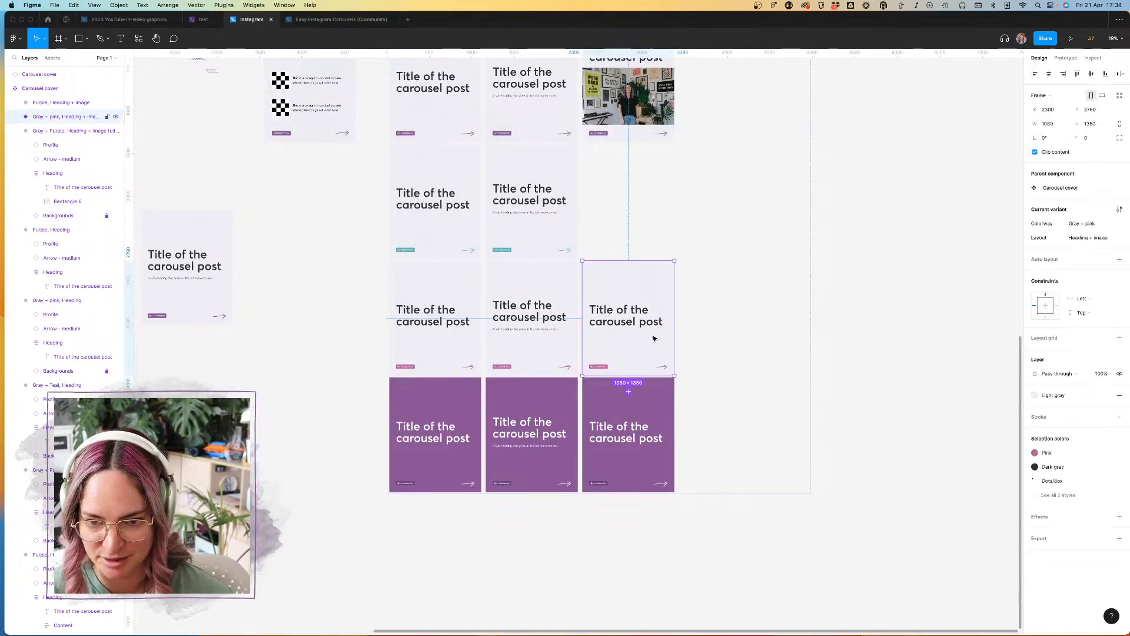
key(Delete)
click(647, 392)
key(Delete)
Step: Duplicate the Gray + Purple full-width image variant into the empty Gray + Teal row beneath it
scroll(648, 294, up, 3)
click(653, 196)
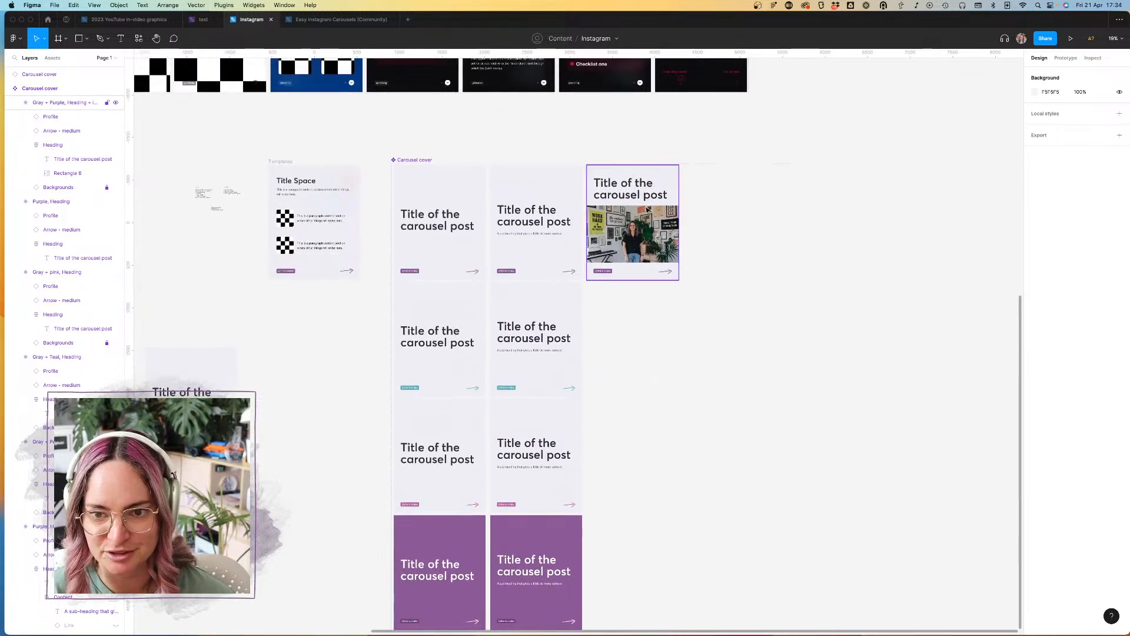
scroll(653, 195, up, 3)
click(633, 339)
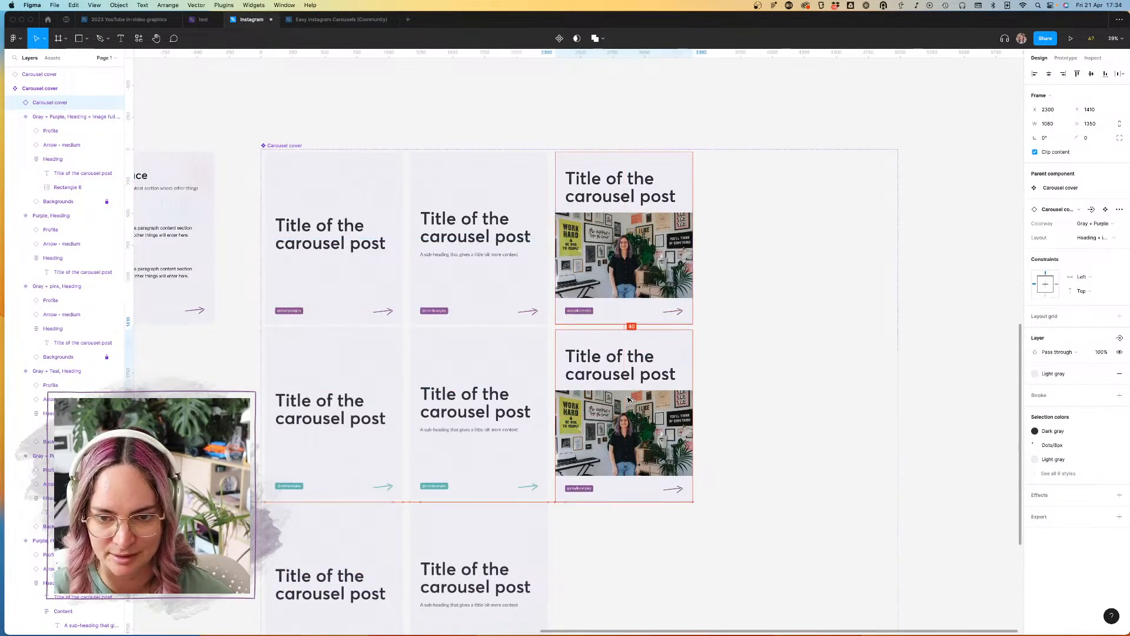
Step: Rename the Heading frame in the Gray + Purple image variant to "Heading + full-width image"
click(644, 223)
click(644, 219)
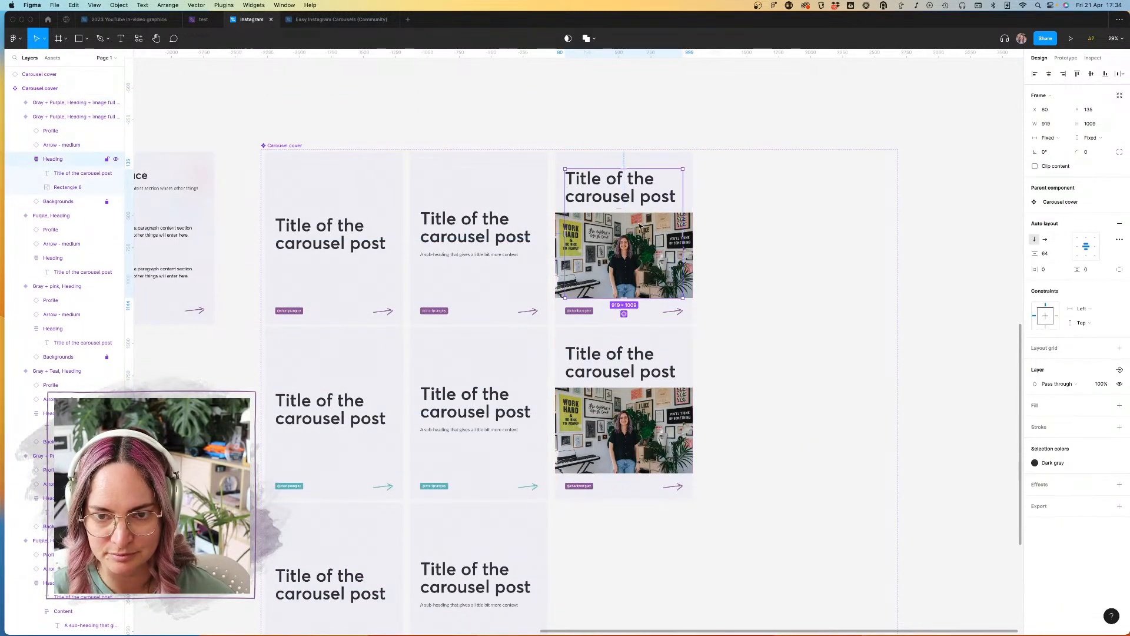
double_click(56, 163)
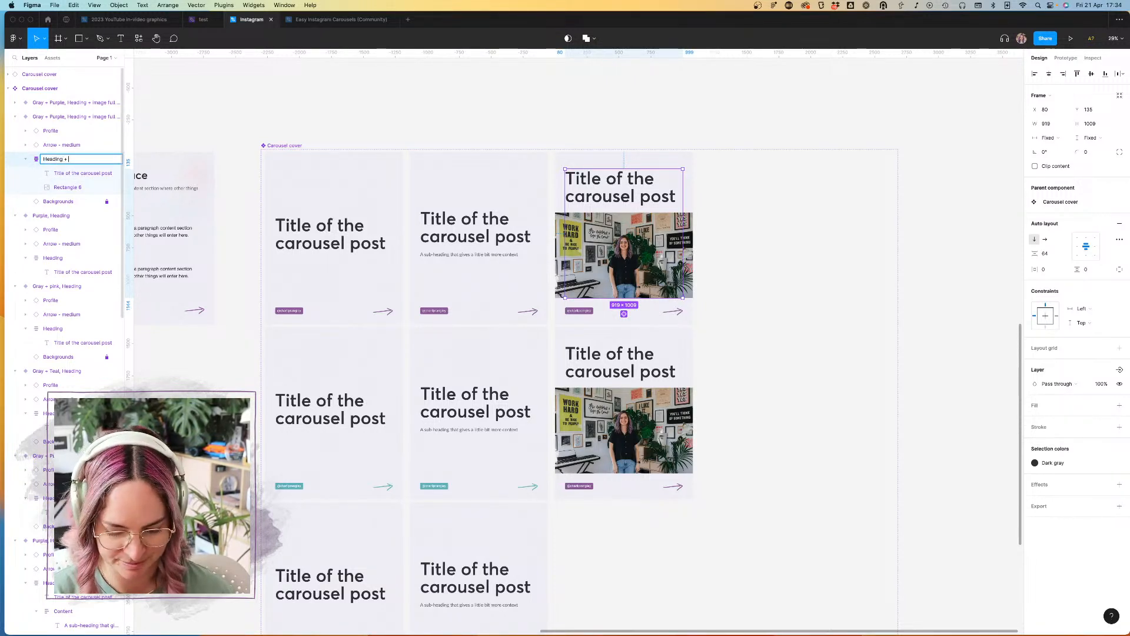
text(Heading + full-width )
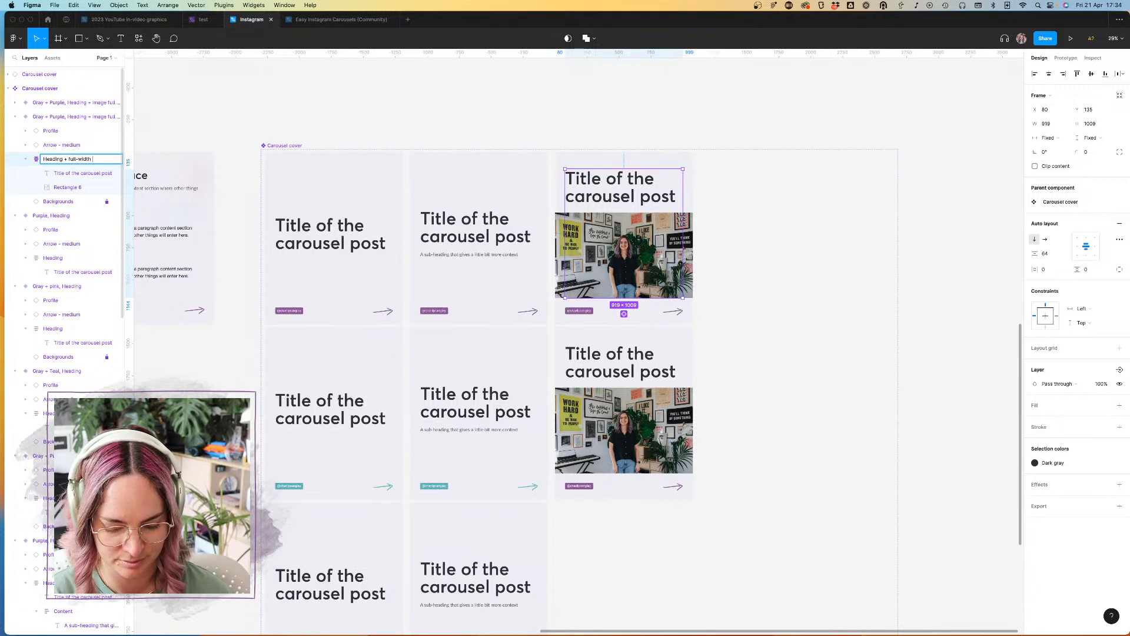
text(Image)
key(Return)
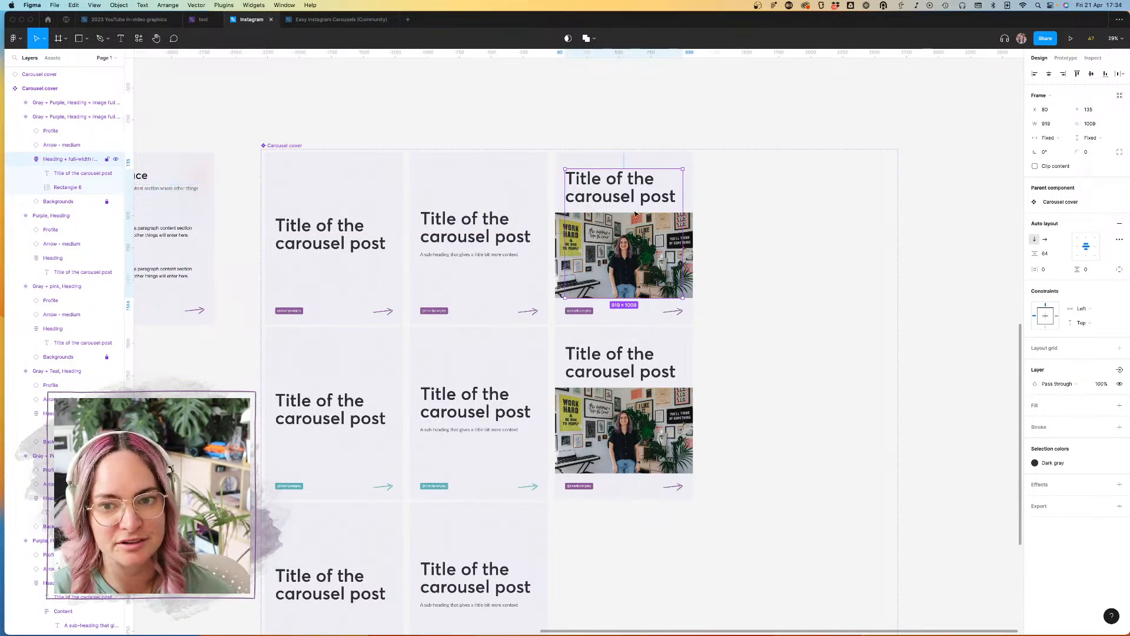
Step: Try making a component from a copy of the "Heading + full-width image" frame outside the Carousel cover set, then delete it
scroll(644, 217, down, 5)
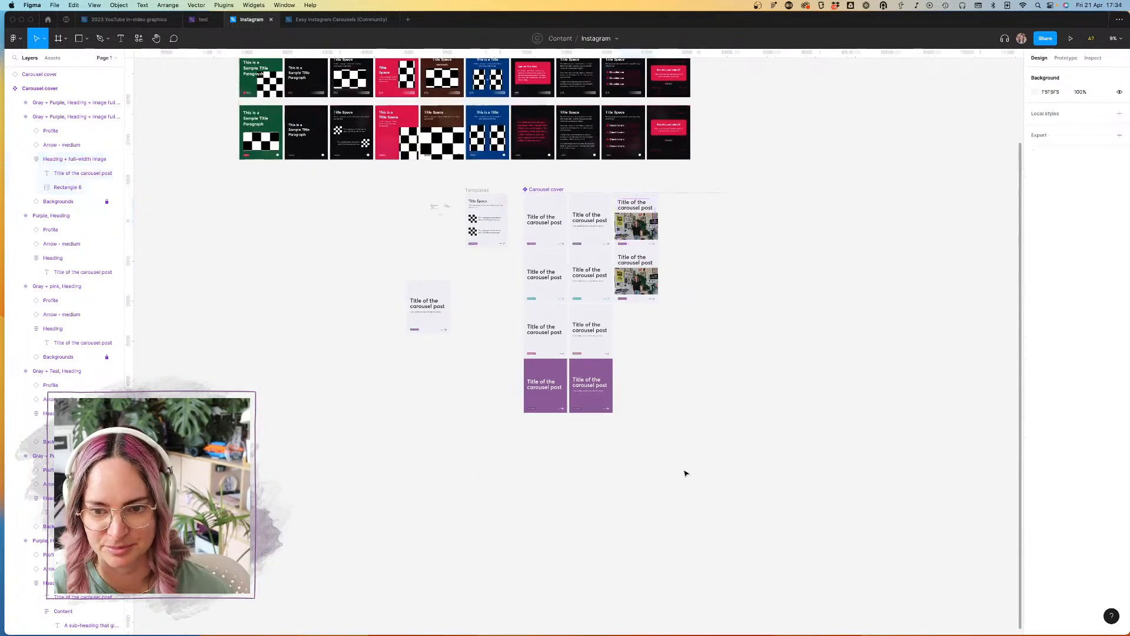
drag(640, 226, 414, 388)
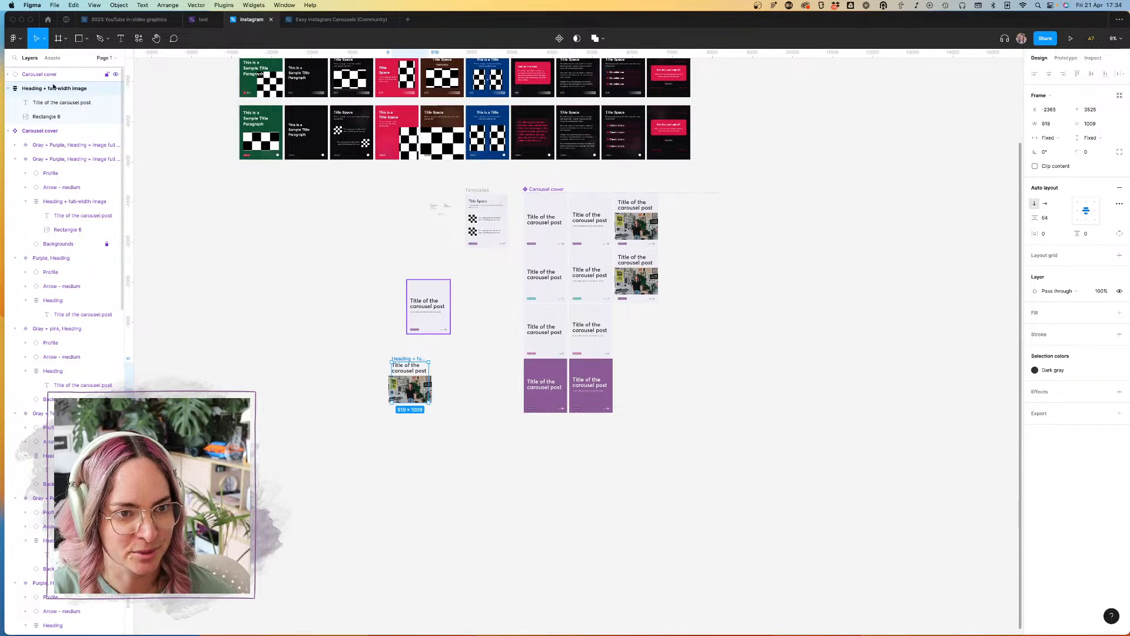
key(alt+super+k)
click(440, 327)
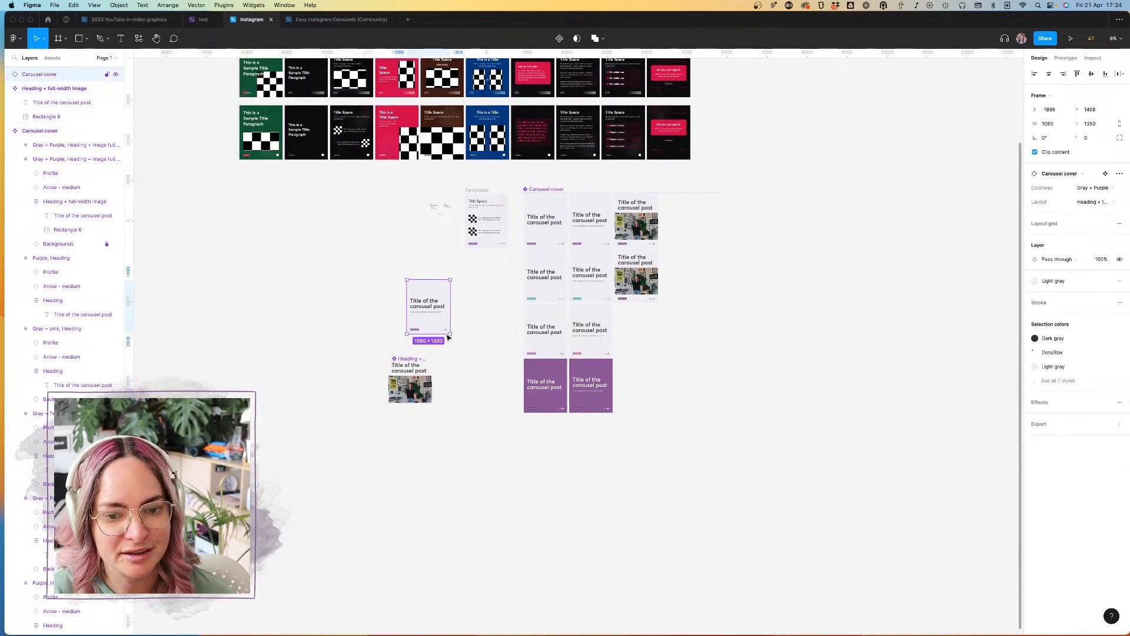
click(407, 359)
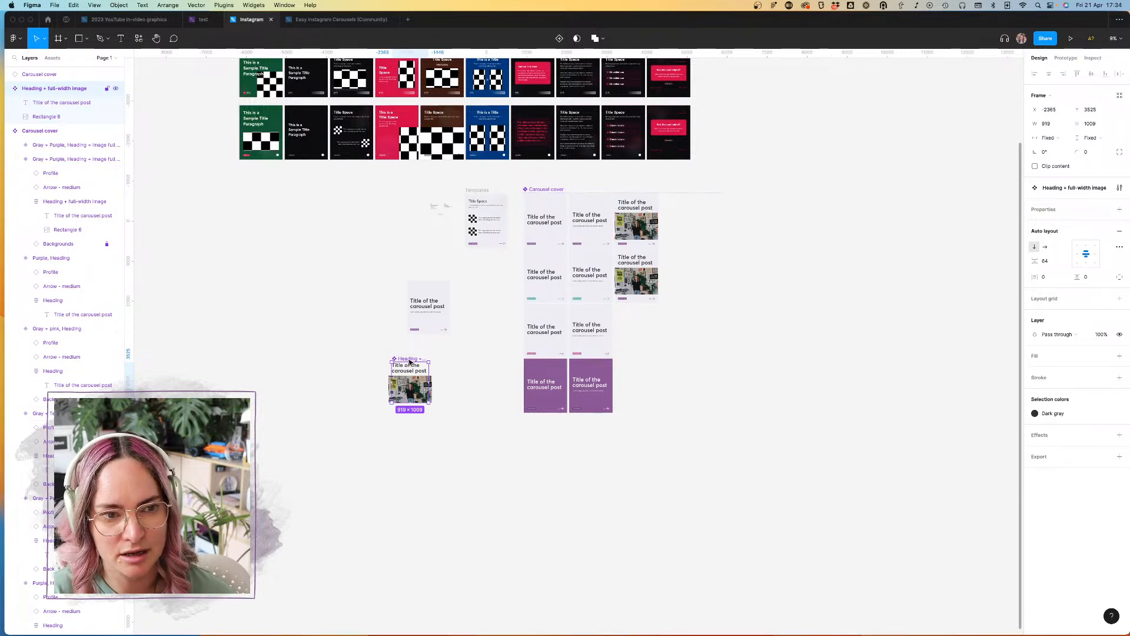
key(Delete)
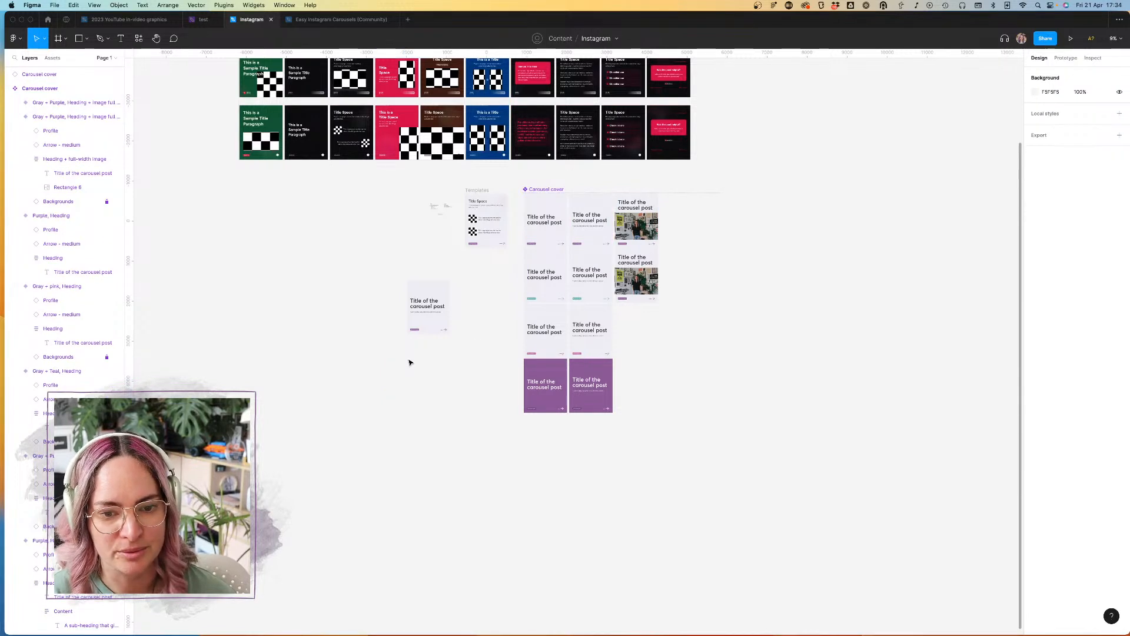
Step: Delete the duplicated Gray + Purple image variant from the Gray + Teal row
click(641, 210)
scroll(641, 210, up, 5)
click(664, 341)
key(Delete)
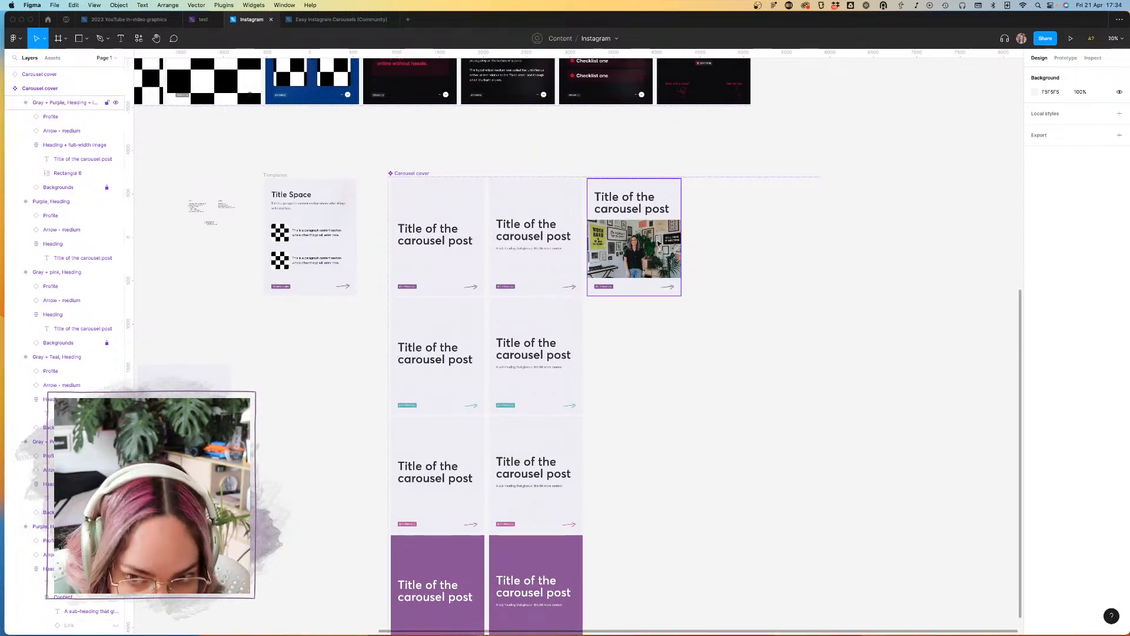
Step: Insert a Carousel cover instance from the local components and place it in the empty space beside the image column
click(52, 58)
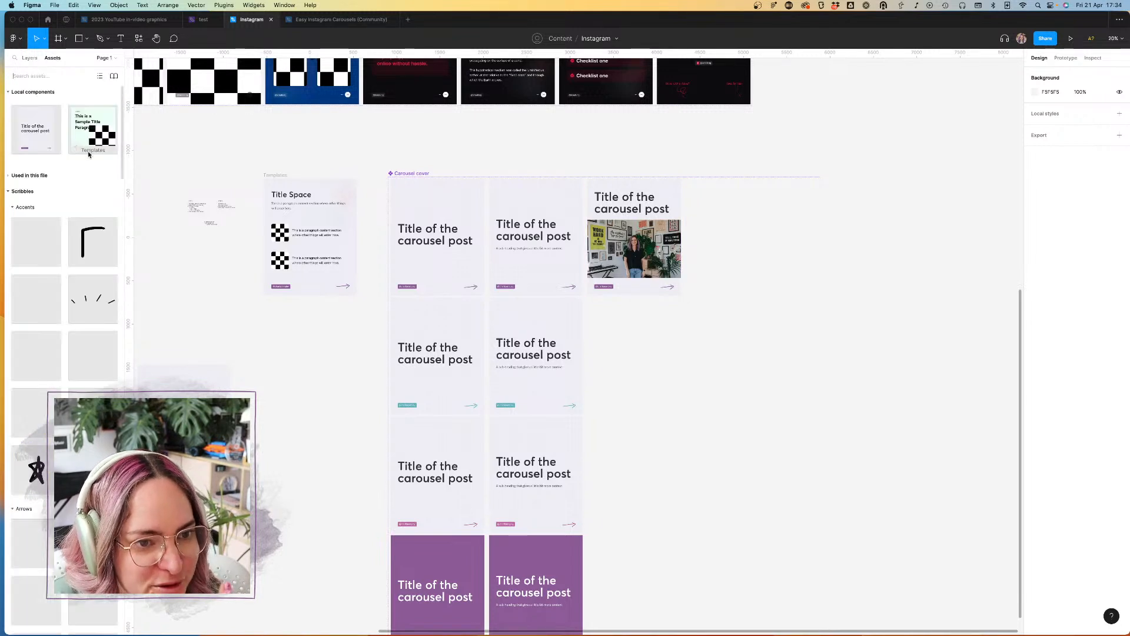
drag(36, 125, 648, 346)
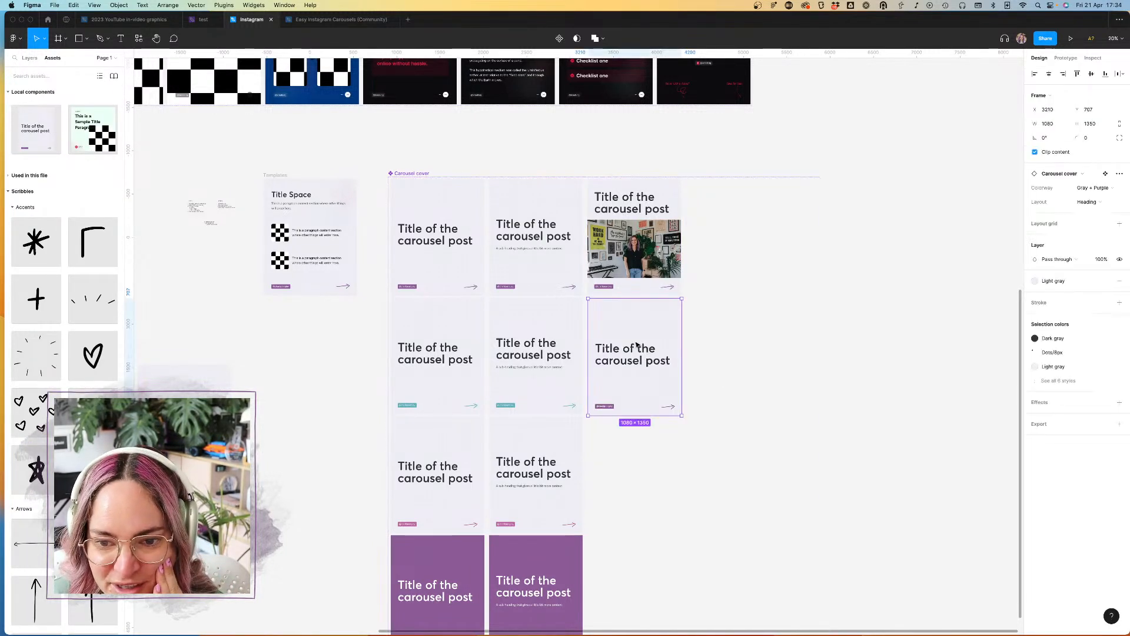
click(29, 59)
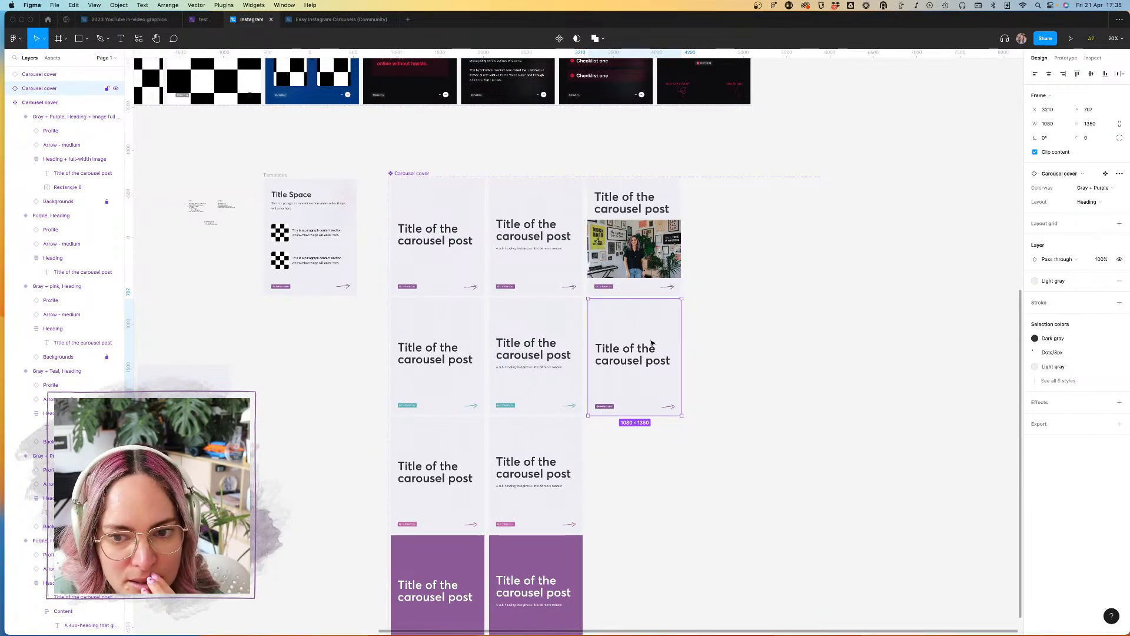
drag(637, 331, 744, 367)
Step: Add a copy of the Gray + Purple full-width image variant directly below it, in line with the Gray + Teal covers
click(639, 267)
click(634, 313)
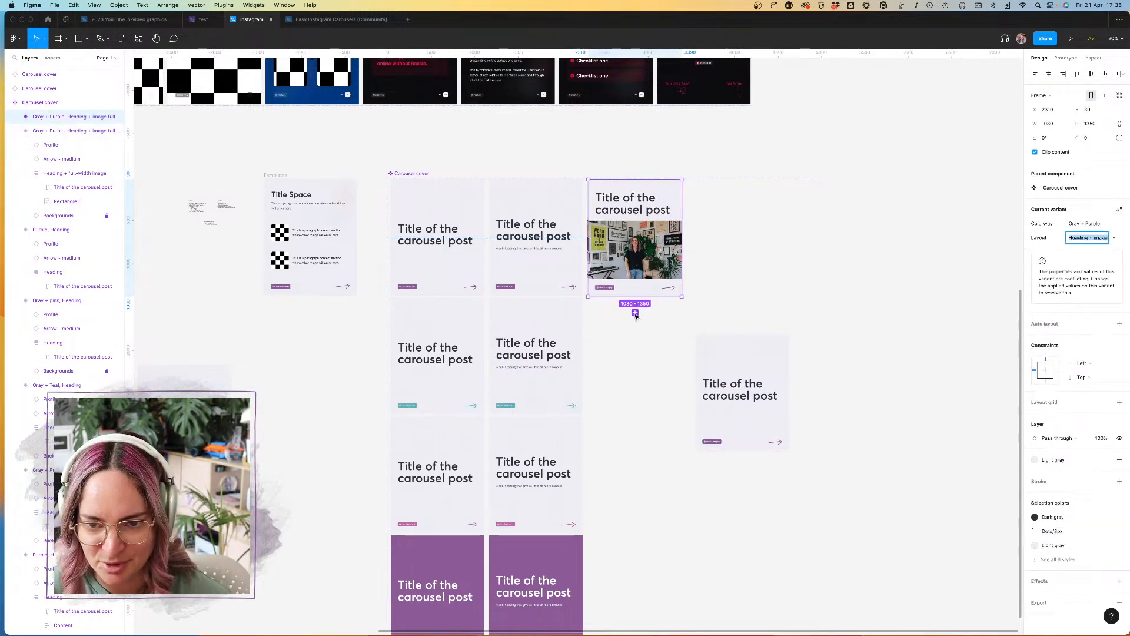
drag(651, 246, 649, 367)
Step: Nest the loose Carousel cover instance in the new variant, center it horizontally, and set its Layout to "Heading + image full width"
scroll(649, 367, up, 5)
click(742, 396)
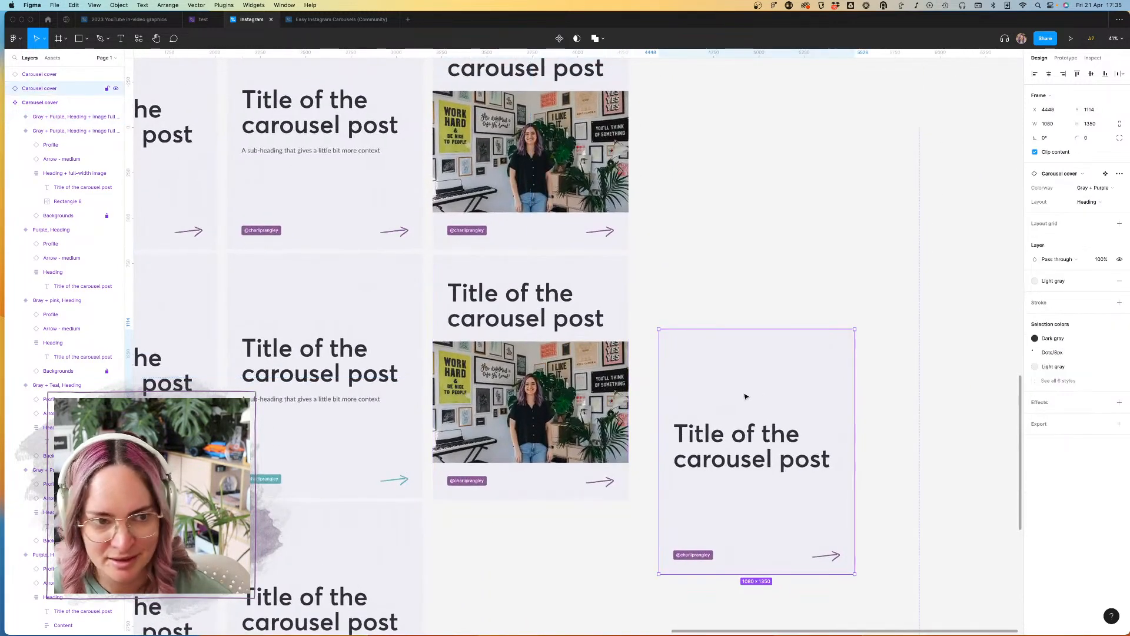
drag(729, 420, 536, 344)
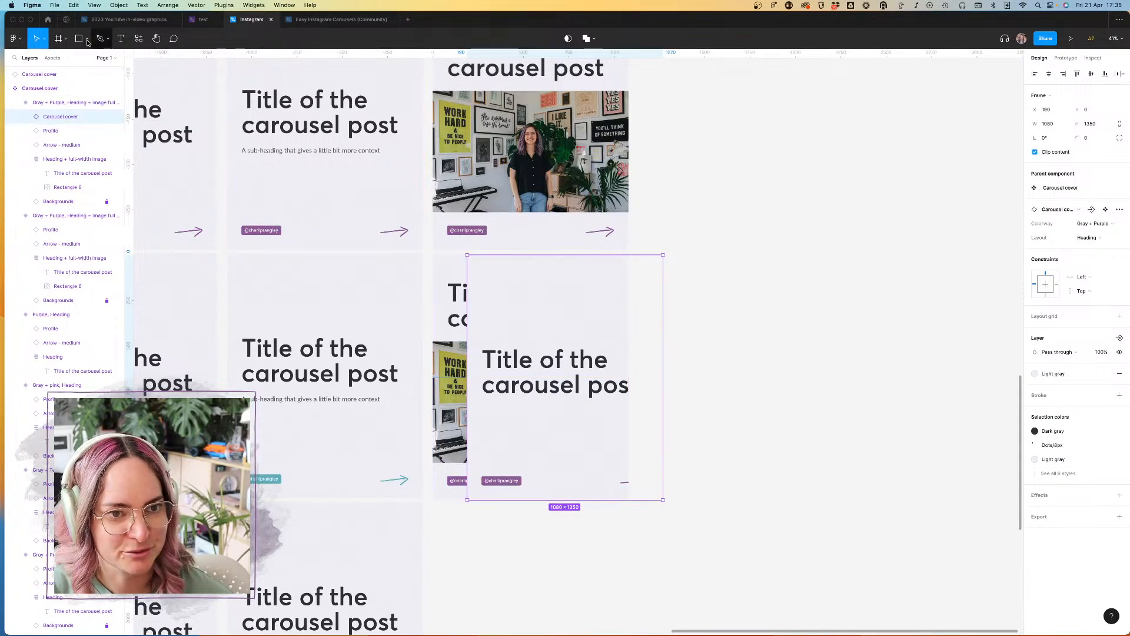
click(1049, 74)
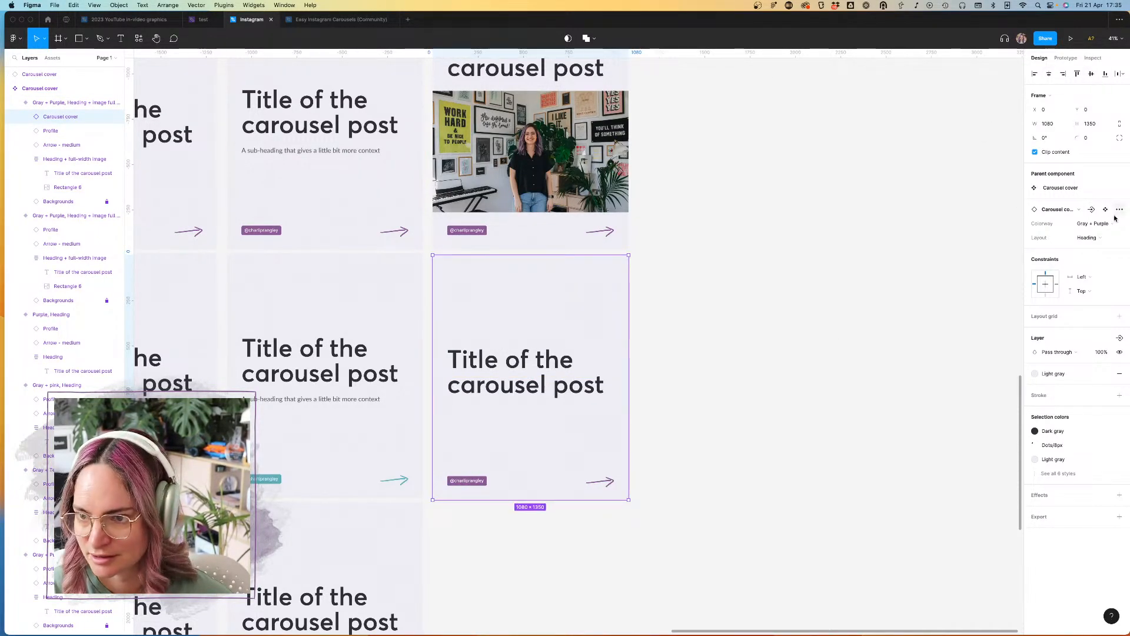
click(1088, 238)
click(1094, 259)
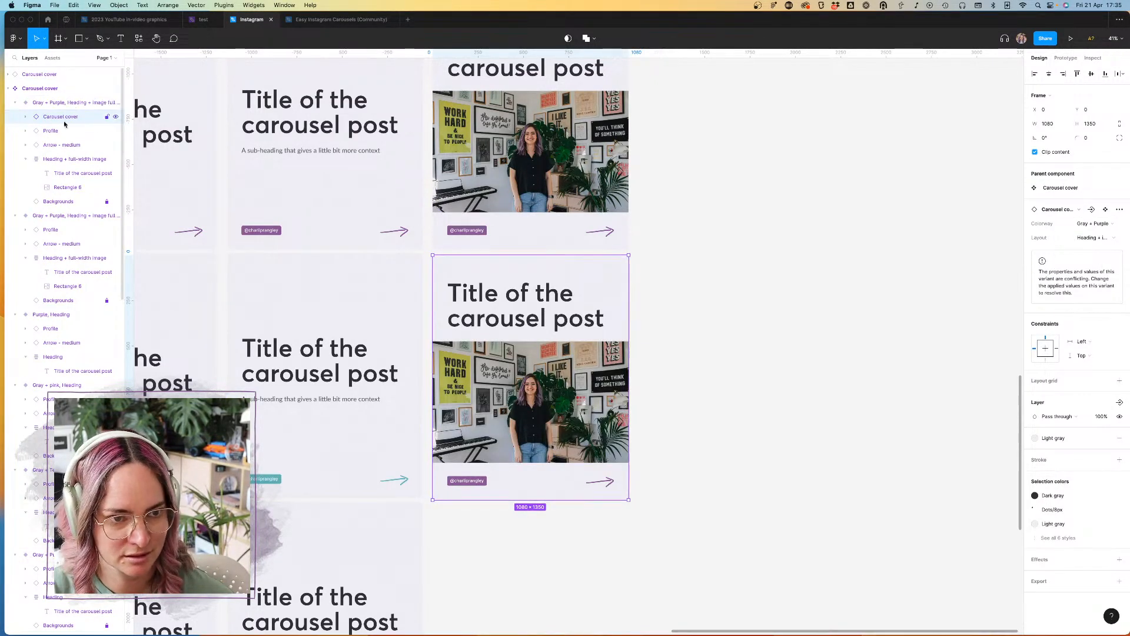
Step: Delete the new variant's own Profile, arrow, heading and Backgrounds layers, keeping only the nested Carousel cover instance
click(25, 118)
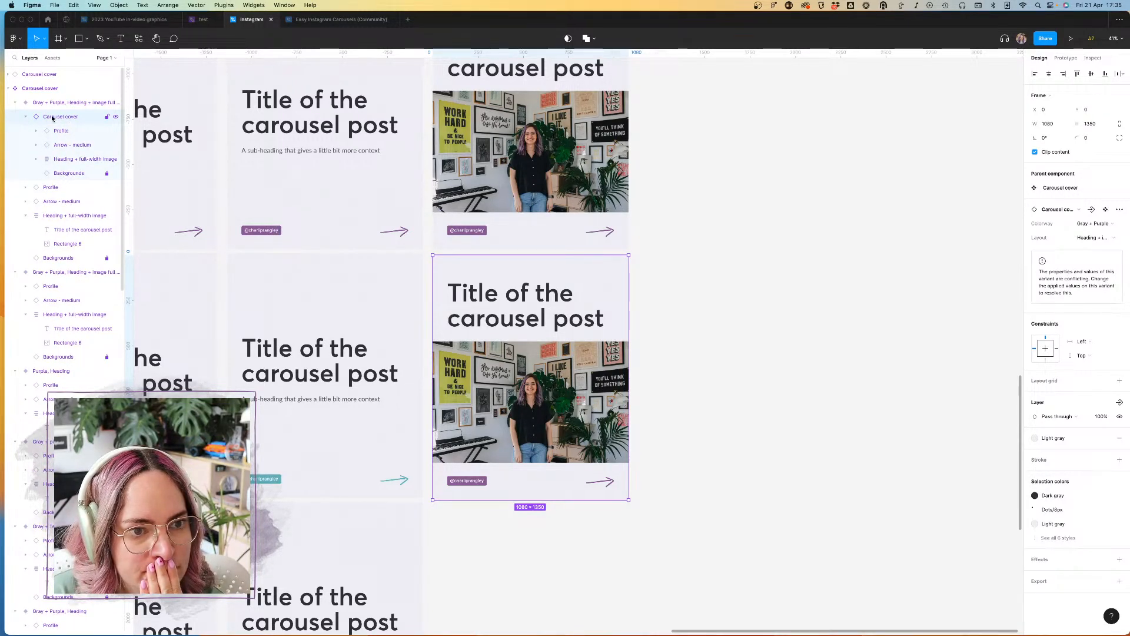
click(71, 188)
key(Delete)
click(67, 189)
key(Delete)
click(65, 190)
key(Delete)
click(65, 189)
key(Delete)
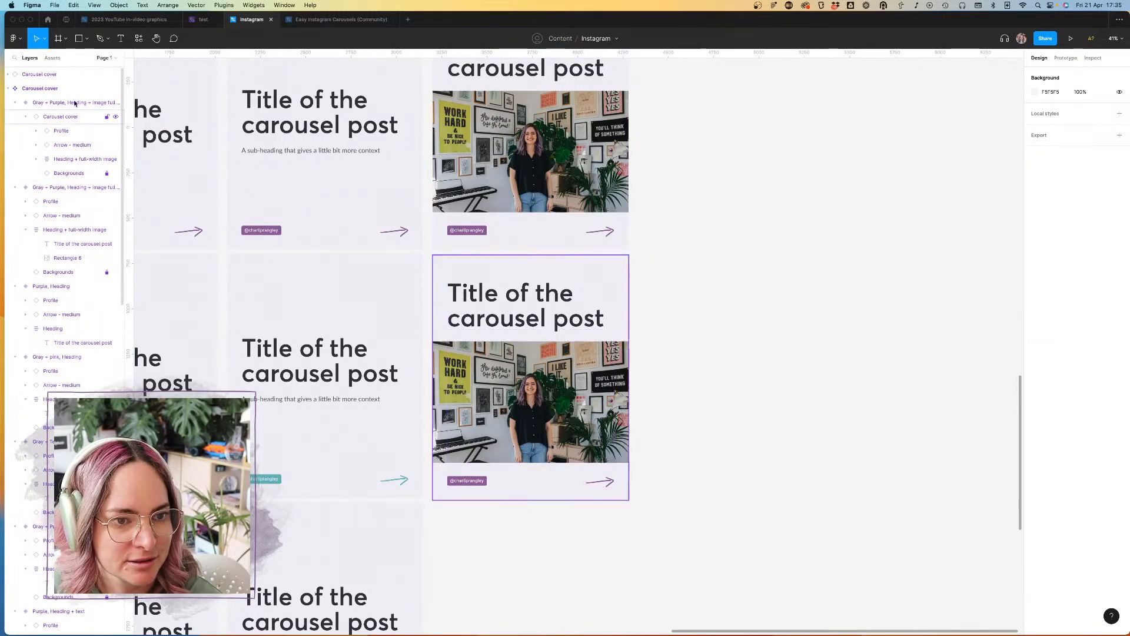
Step: Try switching the nested instance's Colorway to Gray + Teal, then undo the change
click(70, 118)
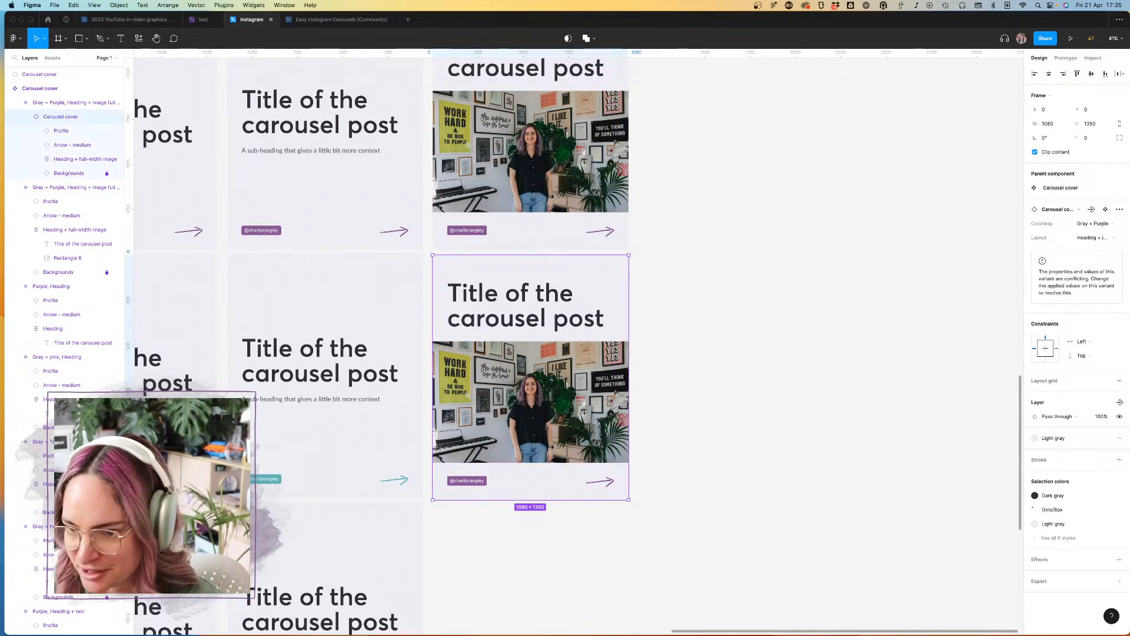
click(1059, 538)
click(1077, 540)
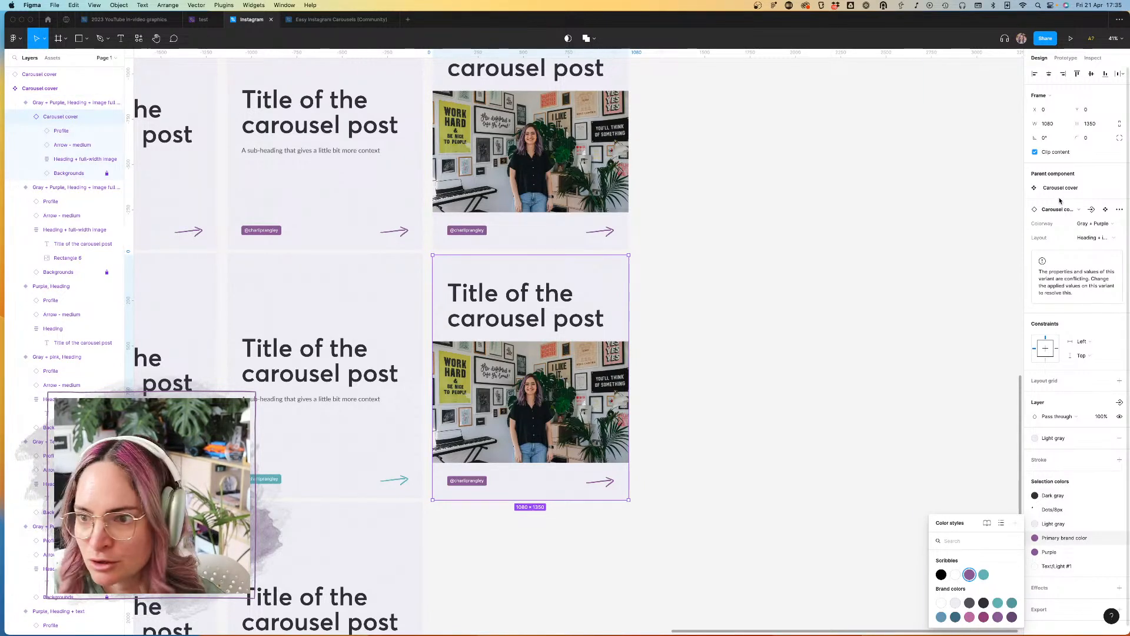
click(1095, 223)
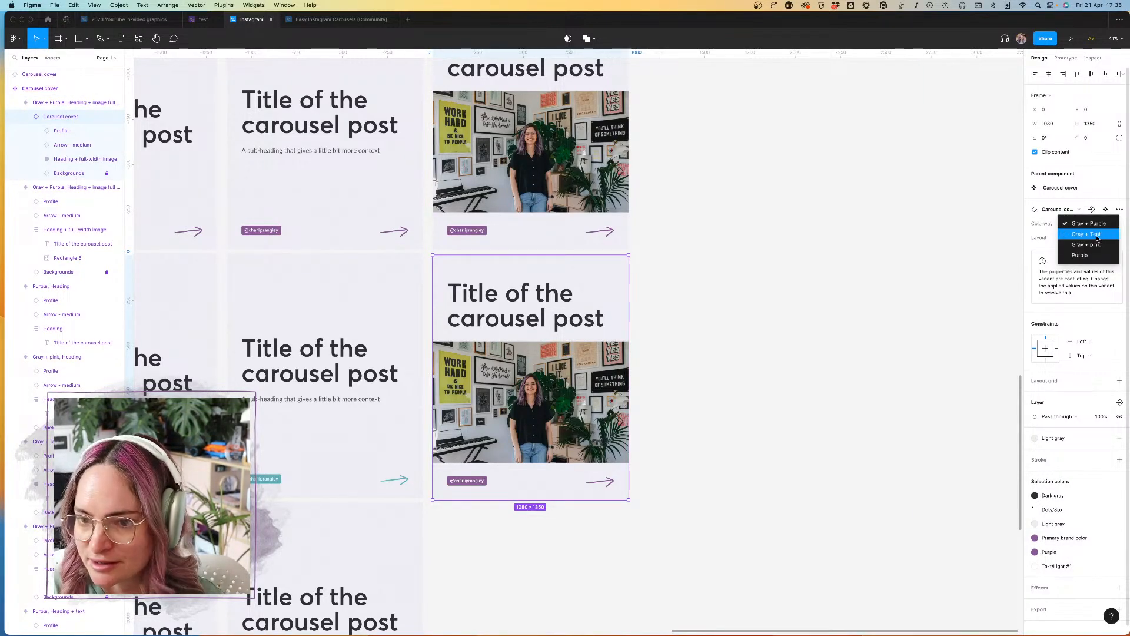
click(1098, 234)
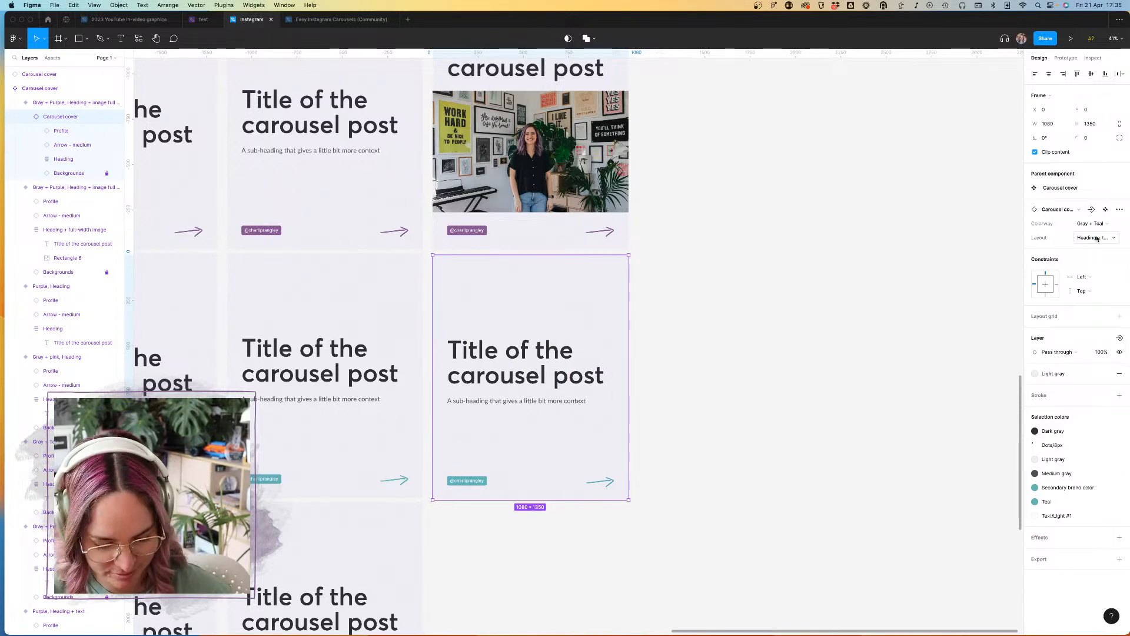
key(super+z)
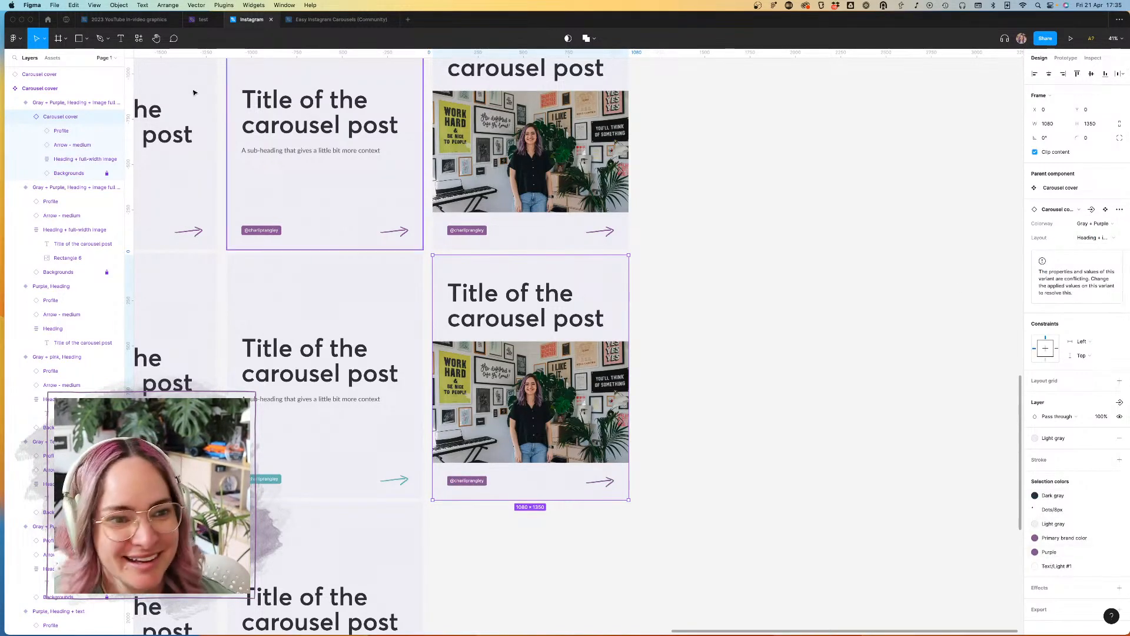
Step: Set the Color of the nested instance's "Arrow – medium" to Secondary
click(73, 145)
click(1094, 237)
click(1098, 248)
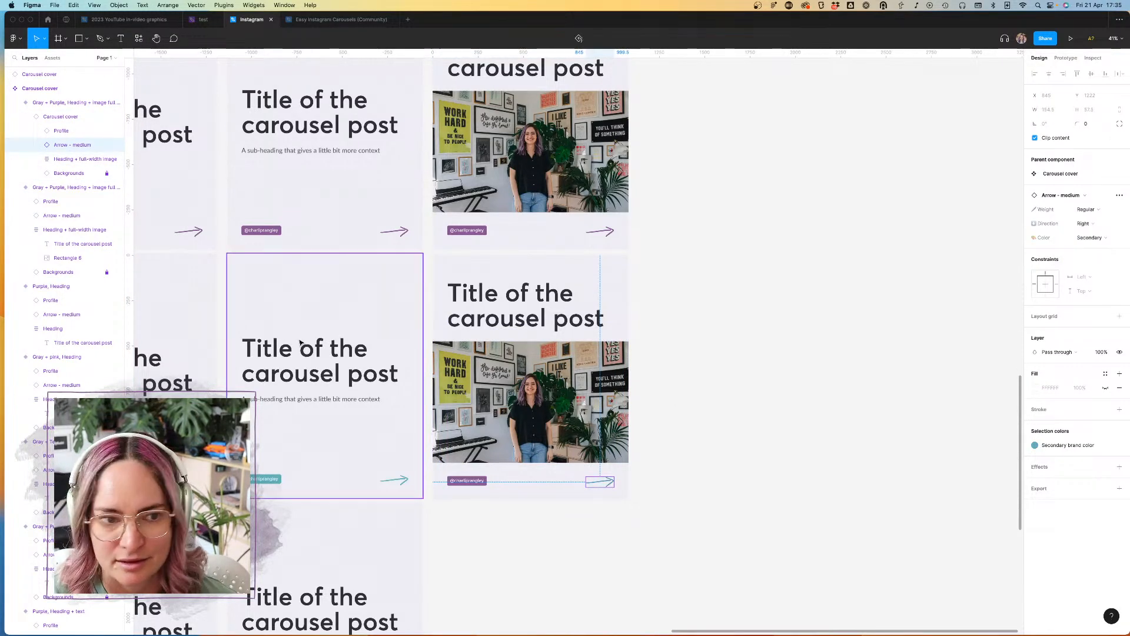
Step: Replace the Purple color style in the nested Carousel cover instance with Teal
click(65, 117)
click(1067, 538)
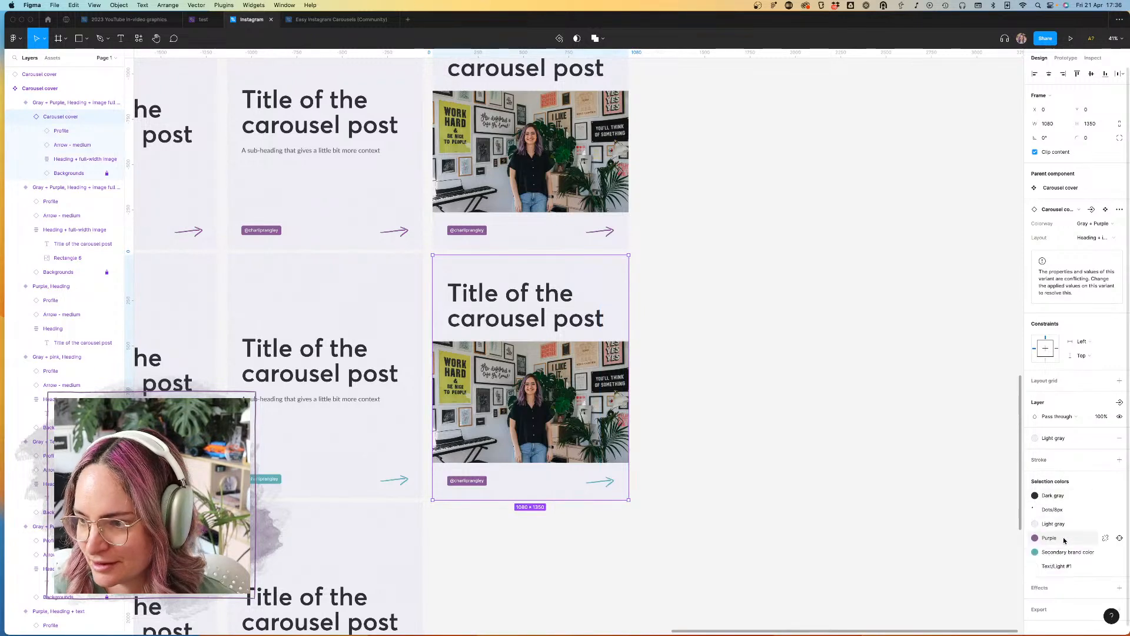
scroll(1078, 530, down, 1)
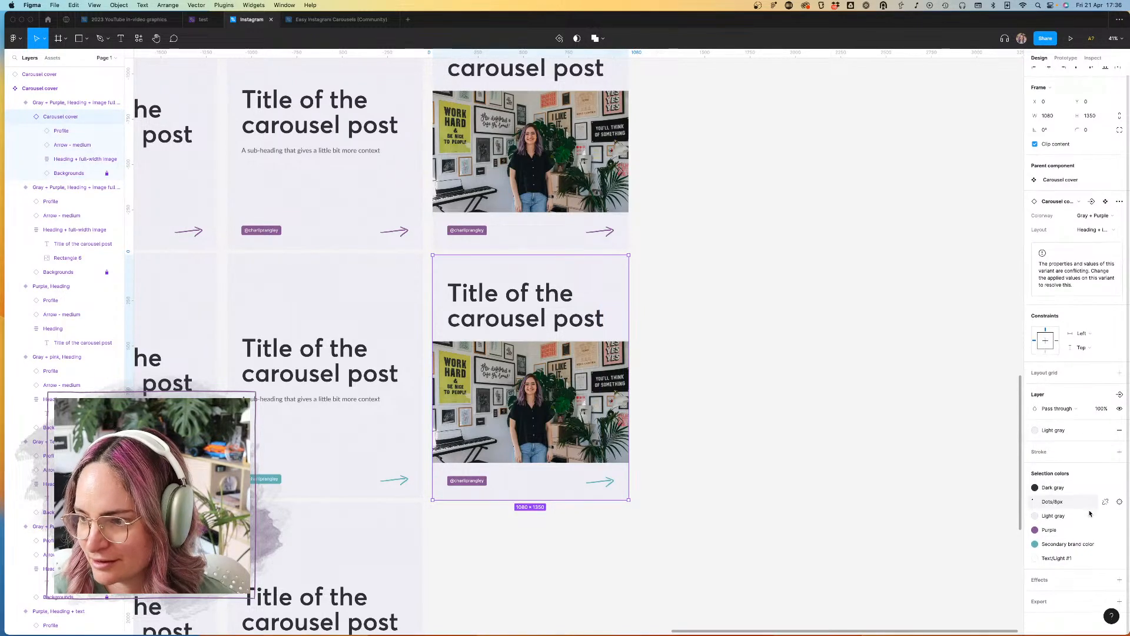
click(1066, 531)
click(999, 576)
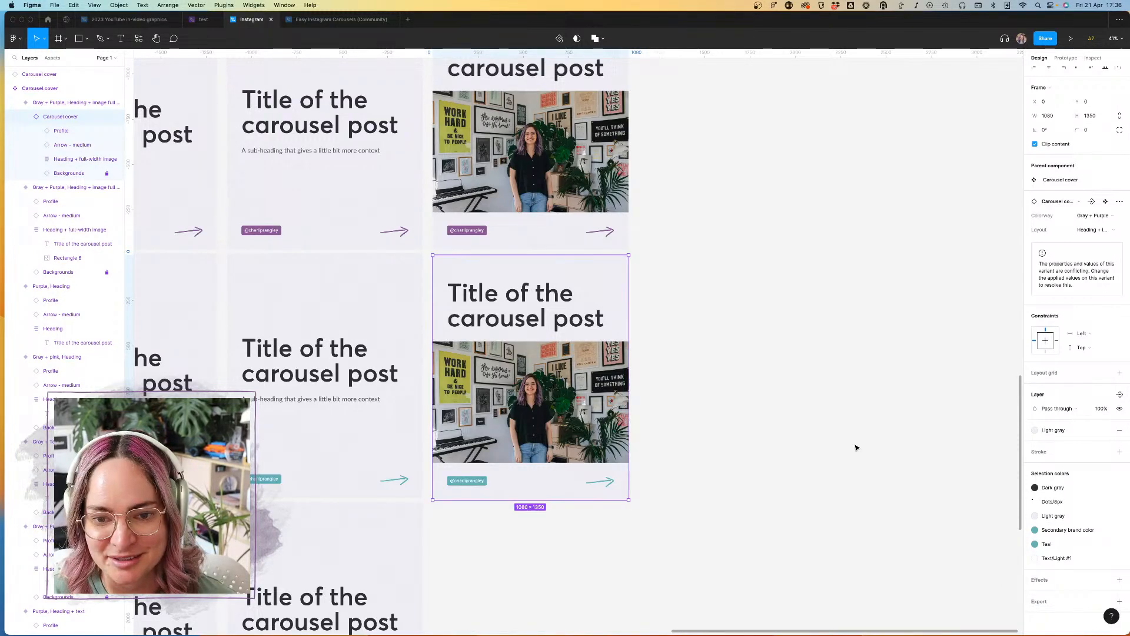
Step: Try editing the title text in the Gray + Purple image variant, then restore its wording to "Title of the carousel post"
click(743, 385)
scroll(570, 143, up, 3)
double_click(586, 183)
double_click(586, 184)
click(587, 183)
drag(628, 177, 564, 172)
key(BackSpace)
key(Escape)
key(Return)
key(Right)
text(post)
key(Escape)
click(752, 207)
Step: Set the Colorway of the teal-accented image variant in the Carousel cover set to Gray + Teal
scroll(751, 206, down, 3)
click(638, 344)
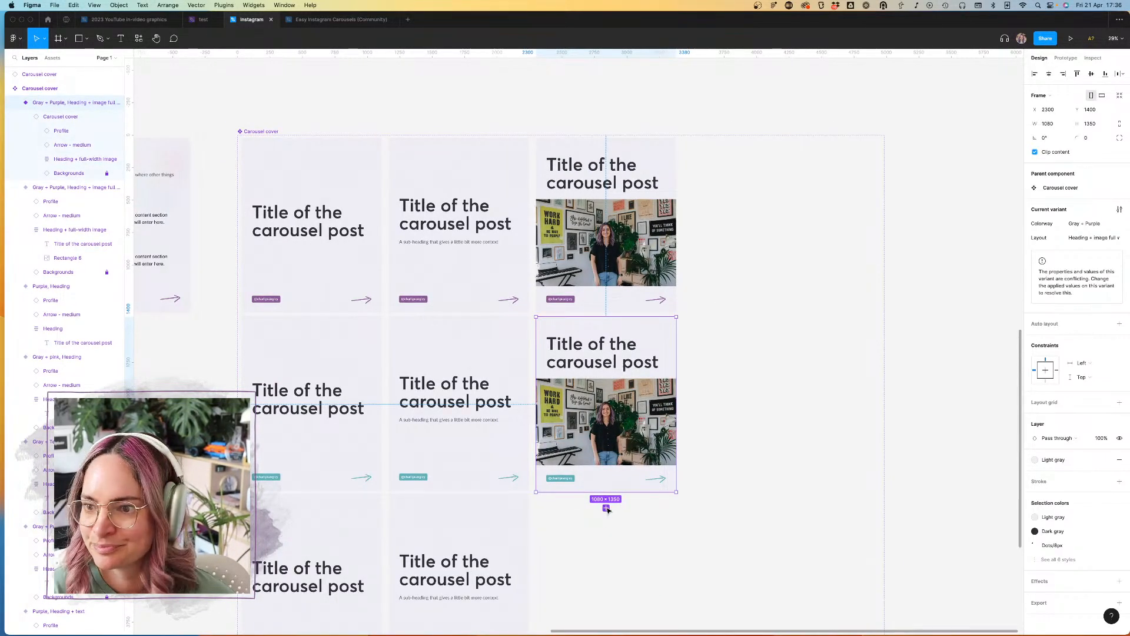
click(1110, 224)
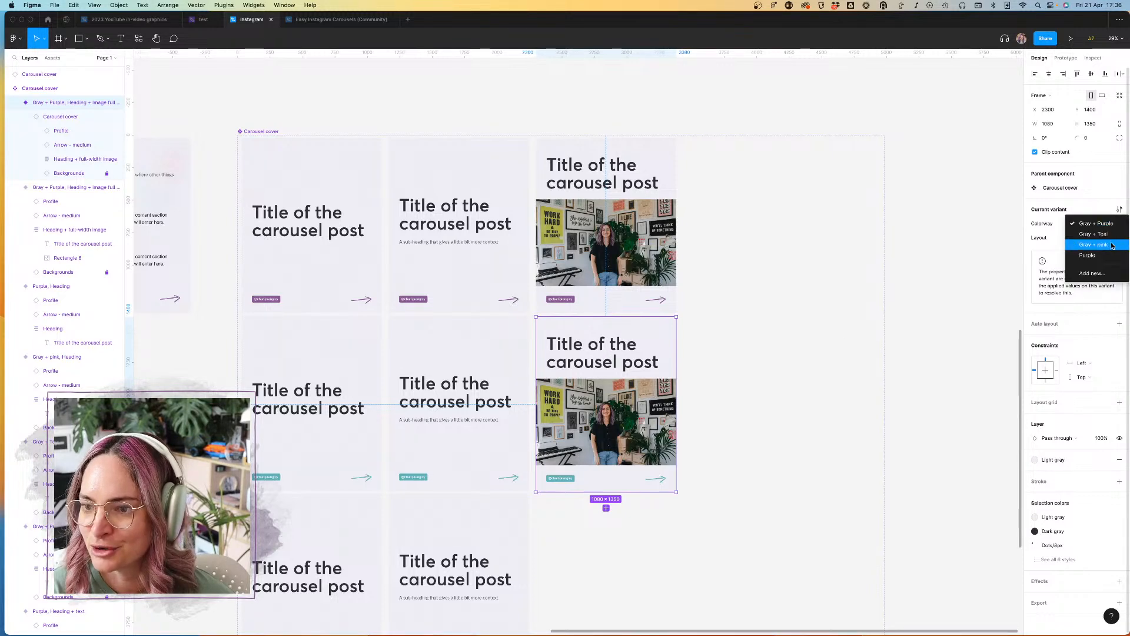
click(1089, 236)
Step: Duplicate the Gray + Teal image variant into the third row and set the copy's Colorway to Gray + pink
drag(648, 336, 644, 513)
scroll(644, 513, down, 5)
scroll(644, 513, right, 2)
click(1114, 224)
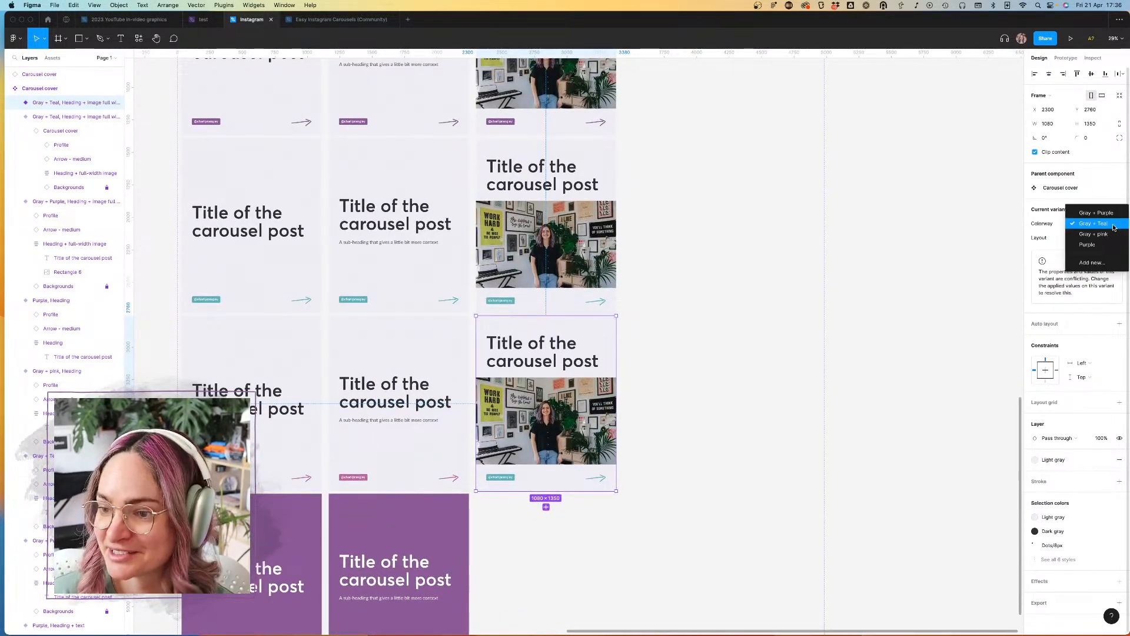
click(1090, 236)
Step: Replace the Secondary brand color and Teal styles in the Gray + pink image variant with Pink
click(1059, 495)
click(1078, 501)
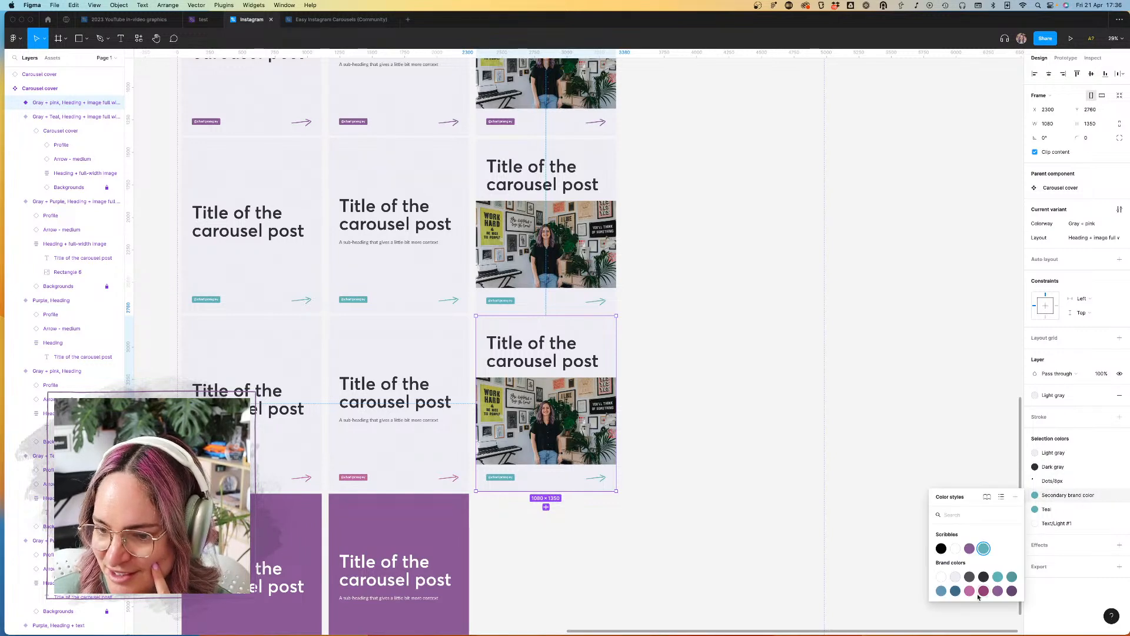
click(970, 562)
click(1066, 517)
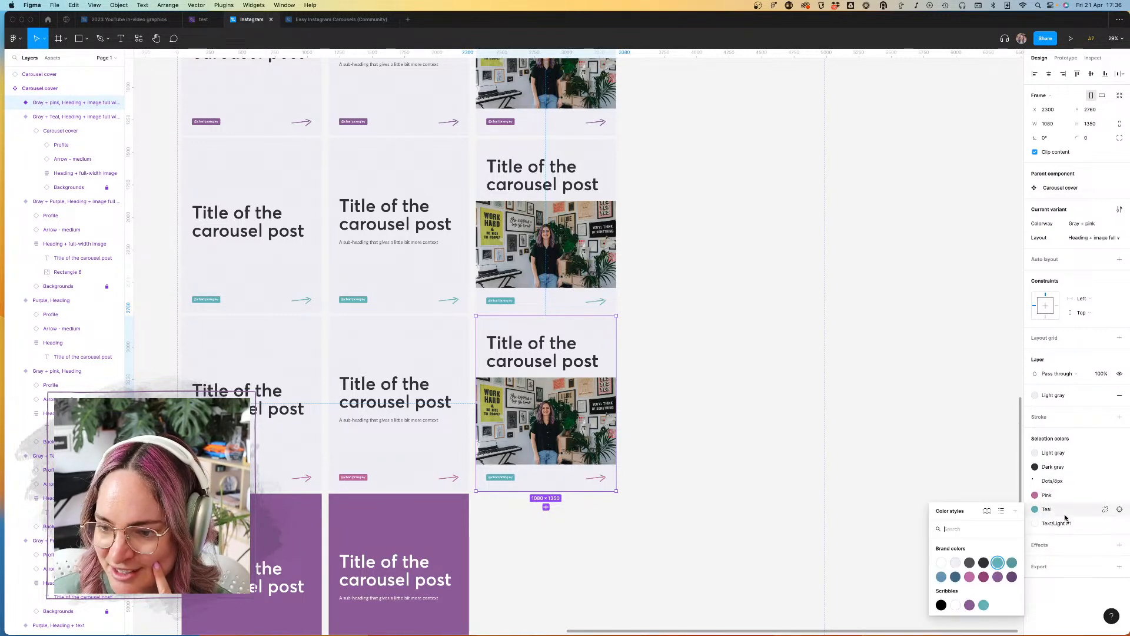
click(970, 578)
click(736, 434)
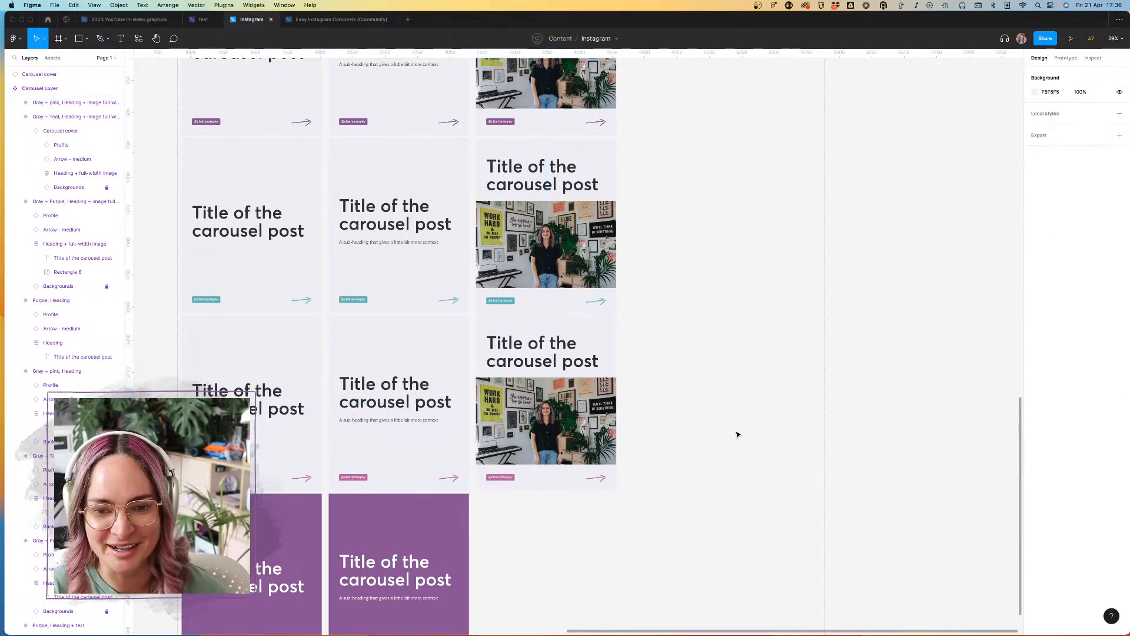
Step: Duplicate the Gray + pink image variant into the purple row and set the copy's Colorway to Purple
click(583, 336)
drag(589, 338, 586, 516)
ctrl+scroll(585, 516, up, 5)
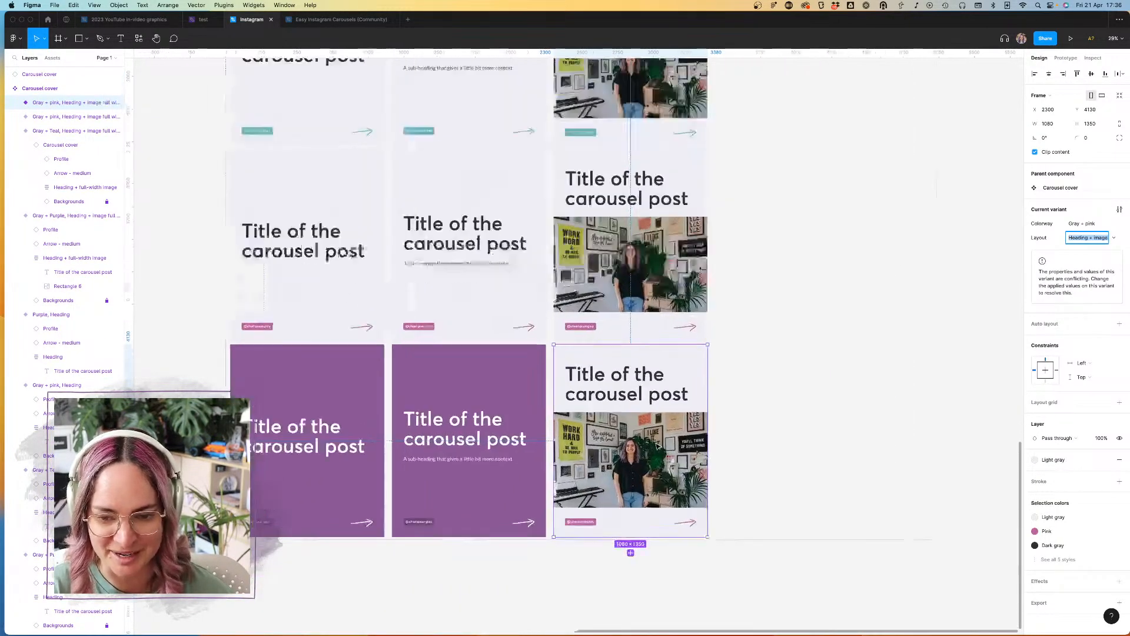
scroll(832, 337, down, 2)
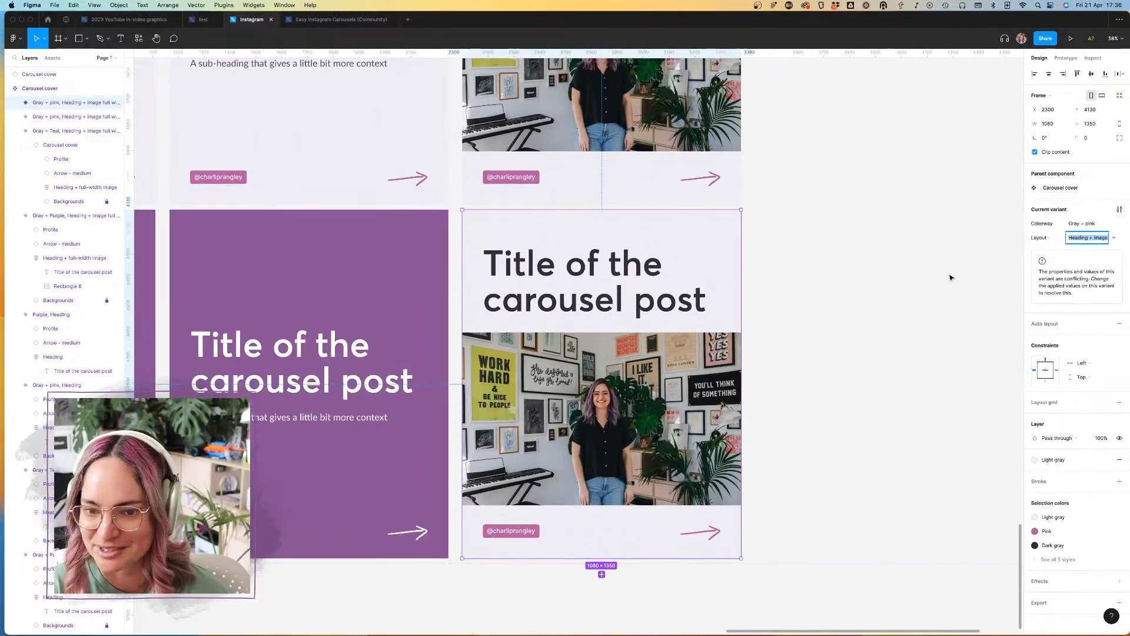
click(1115, 224)
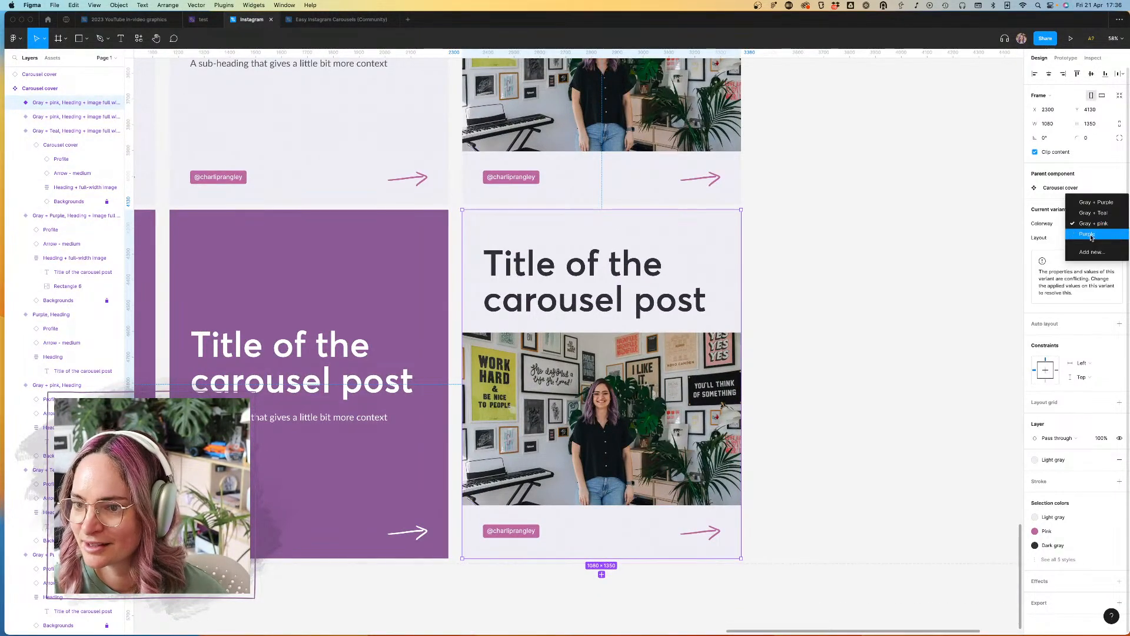
click(1094, 237)
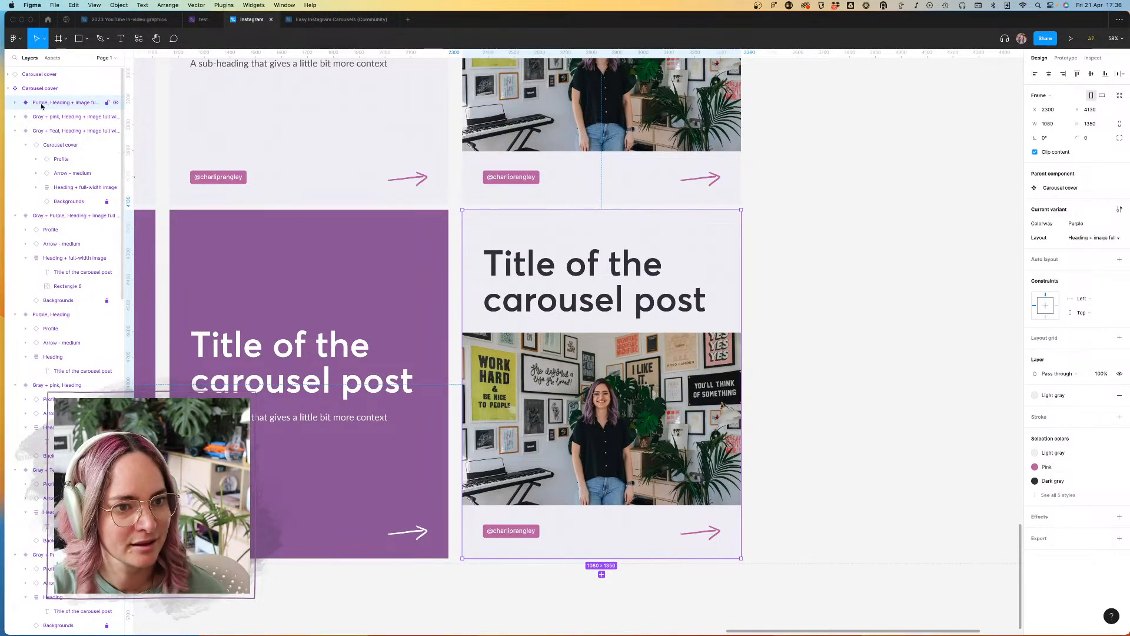
Step: Set the Color of the nested "Arrow – medium" in the Purple image variant to White
click(15, 103)
key(Escape)
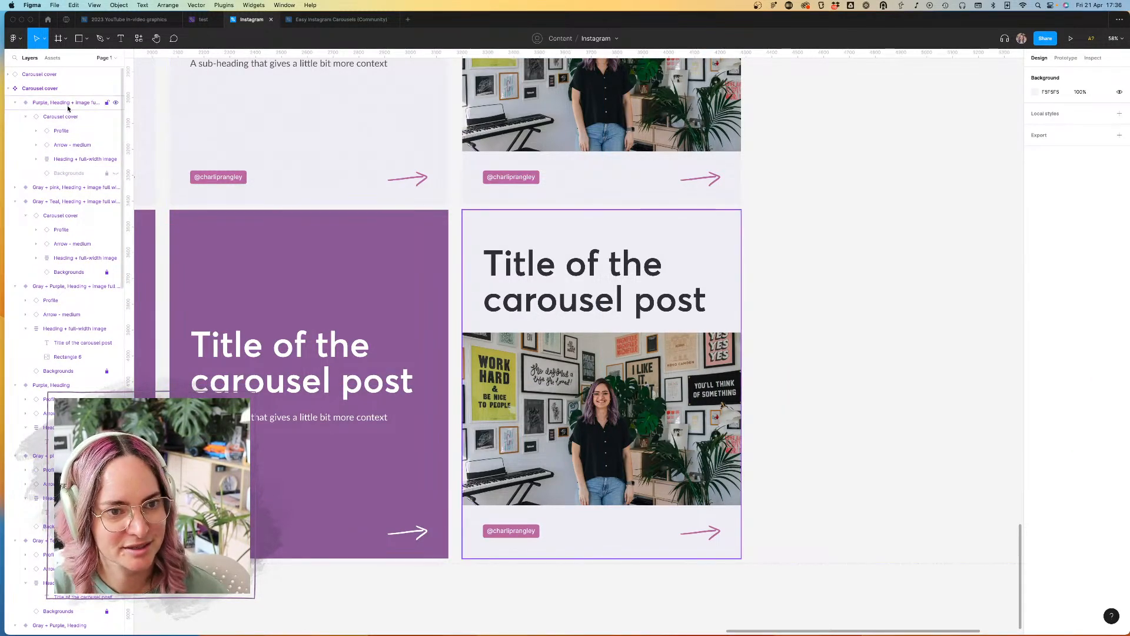
click(711, 250)
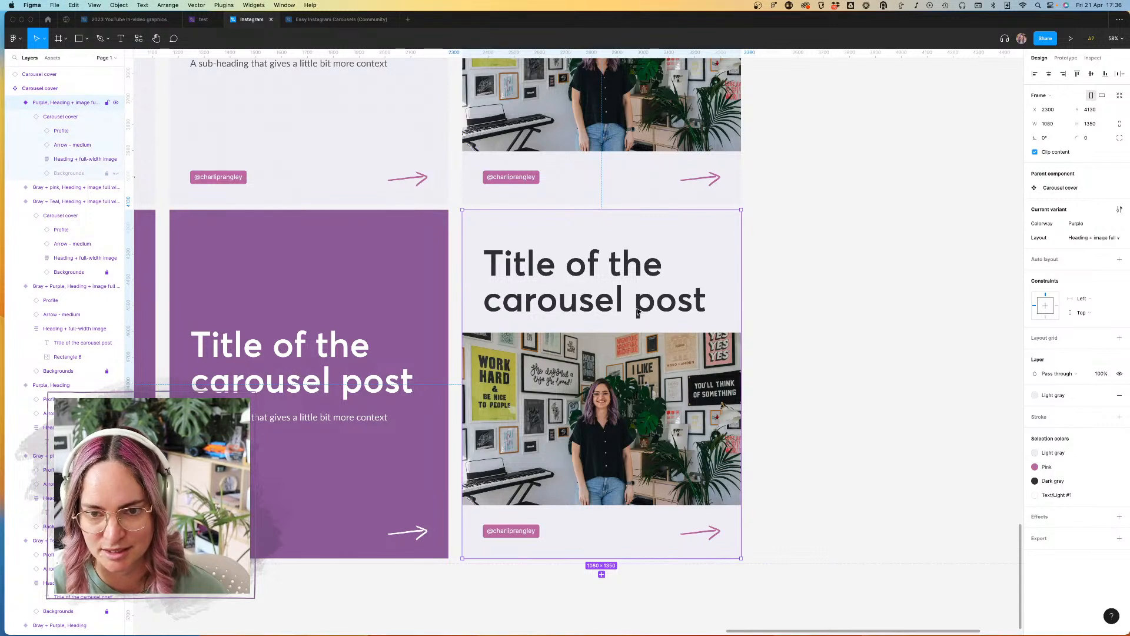
double_click(715, 537)
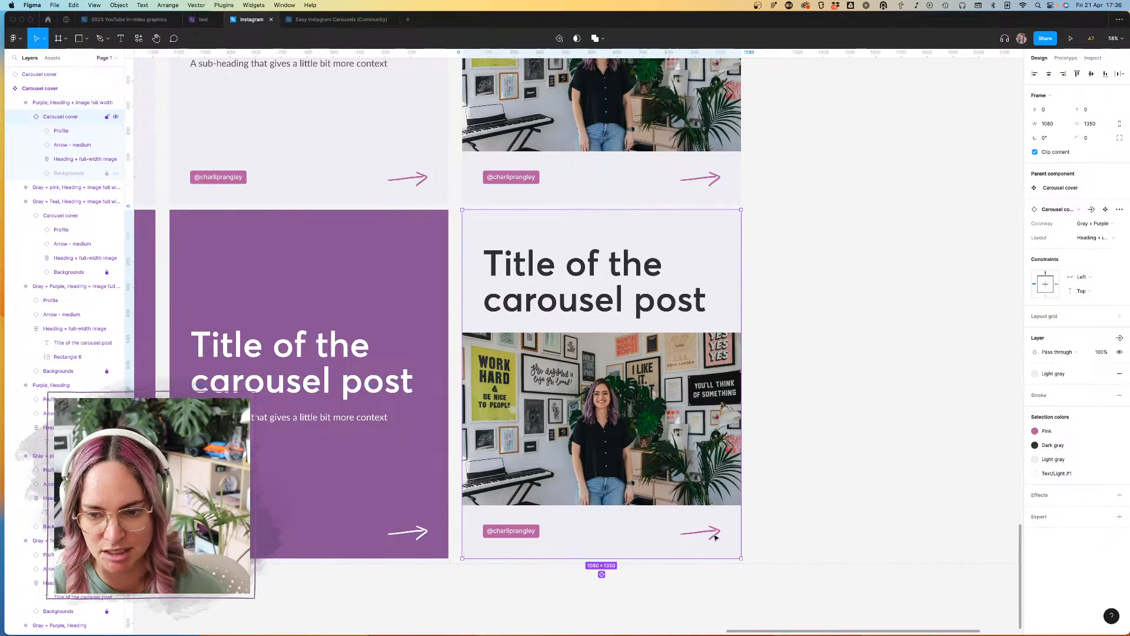
double_click(714, 533)
click(1035, 445)
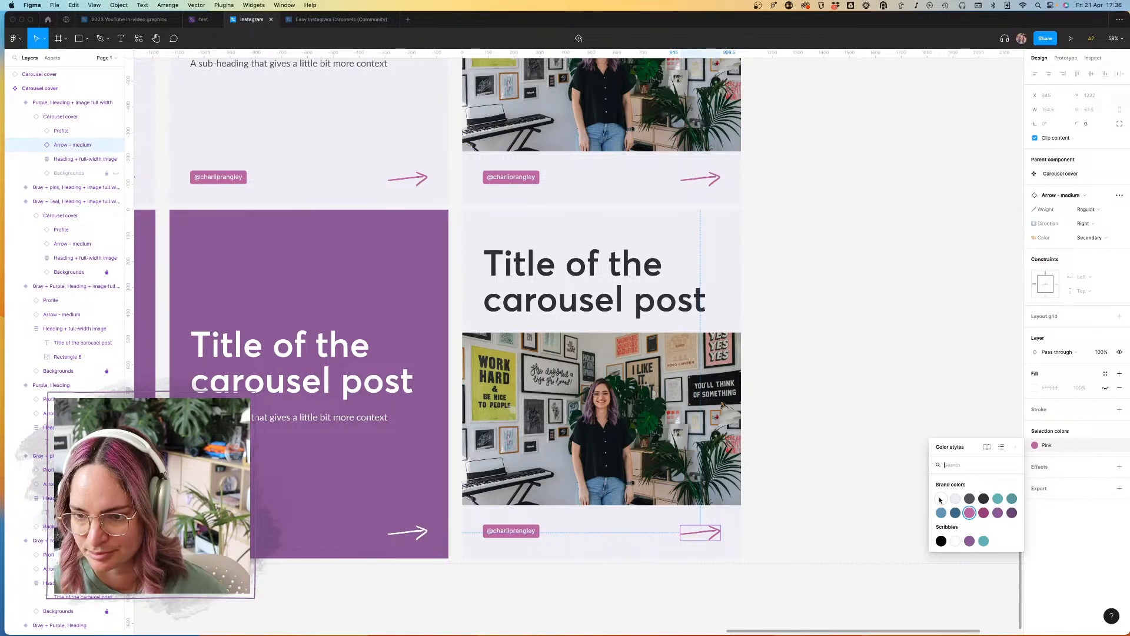
click(1101, 236)
click(1088, 217)
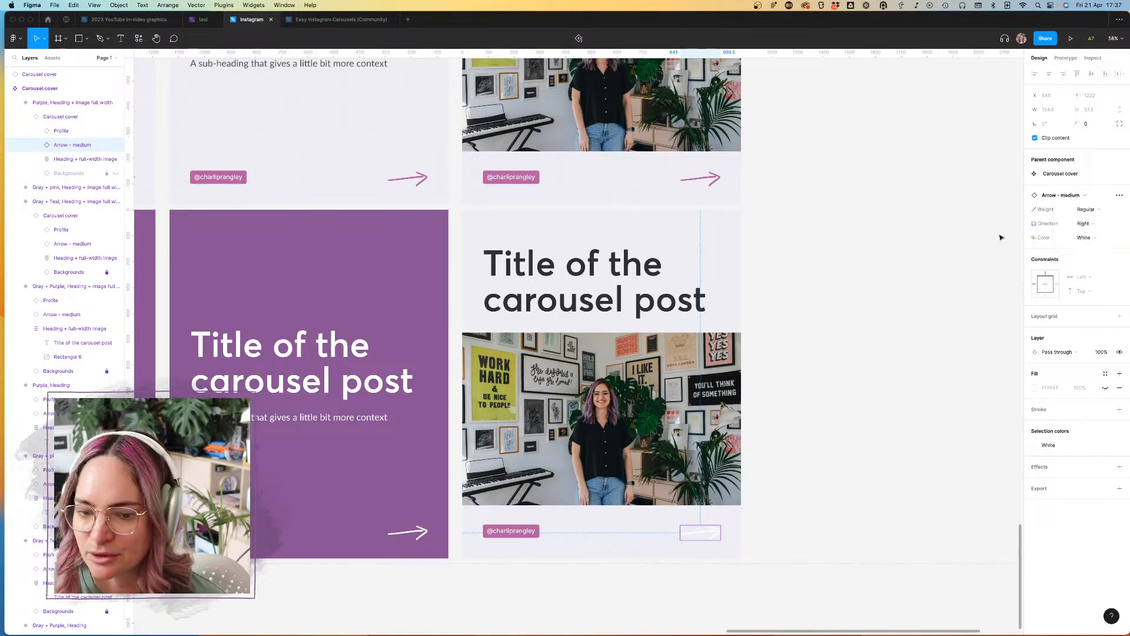
Step: Recolor the Profile tag in the Purple image variant with a Dark purple fill and White text
click(510, 533)
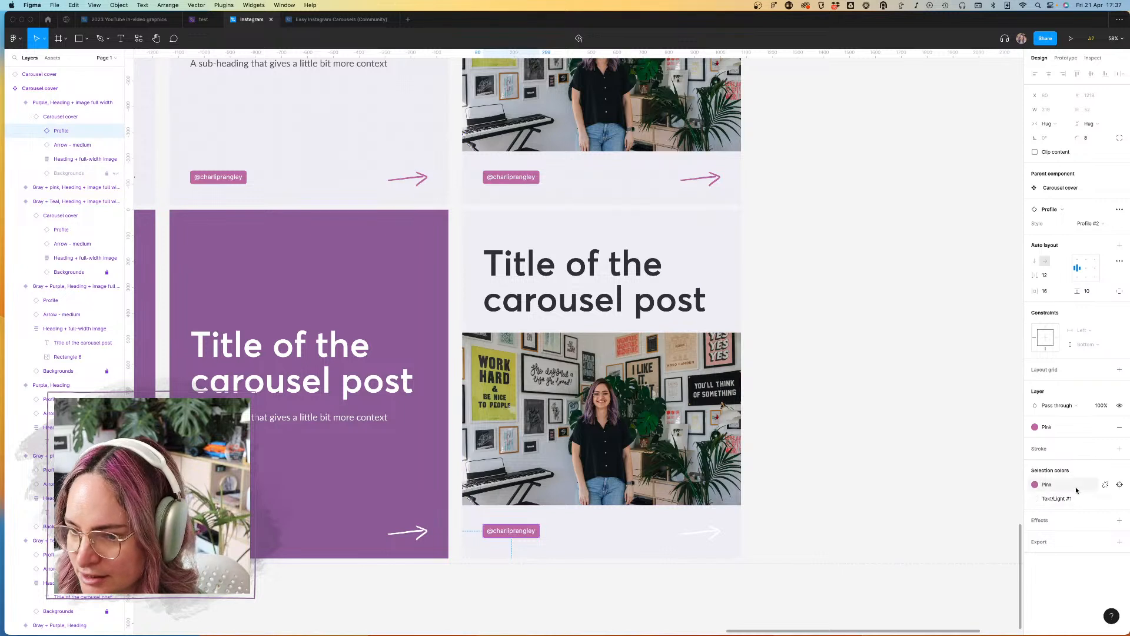
click(1035, 485)
click(1012, 552)
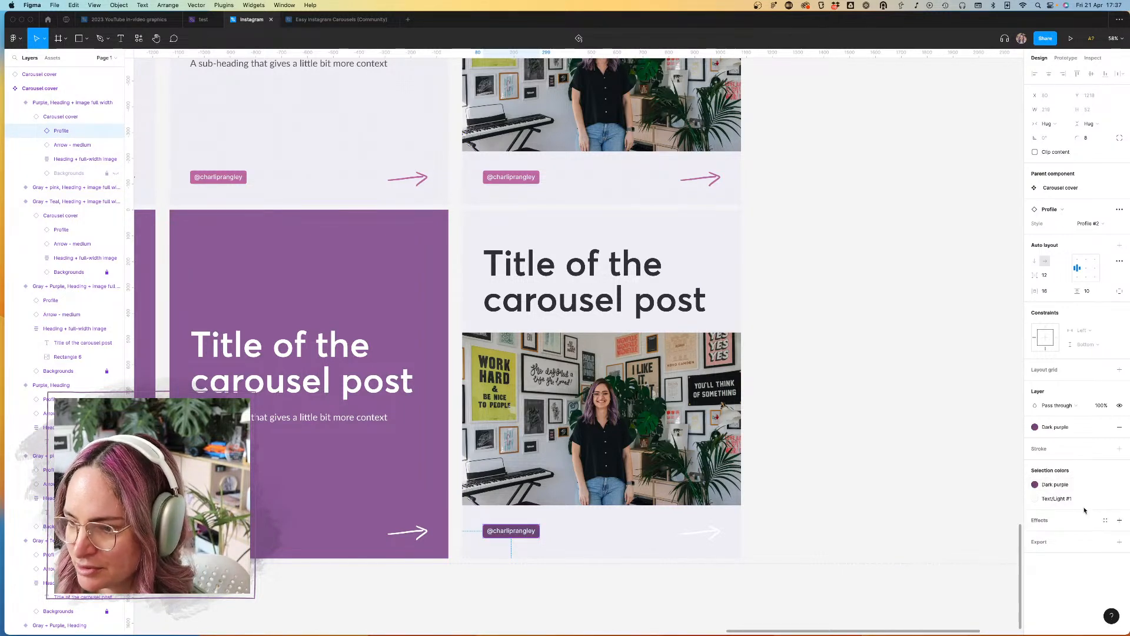
click(1069, 498)
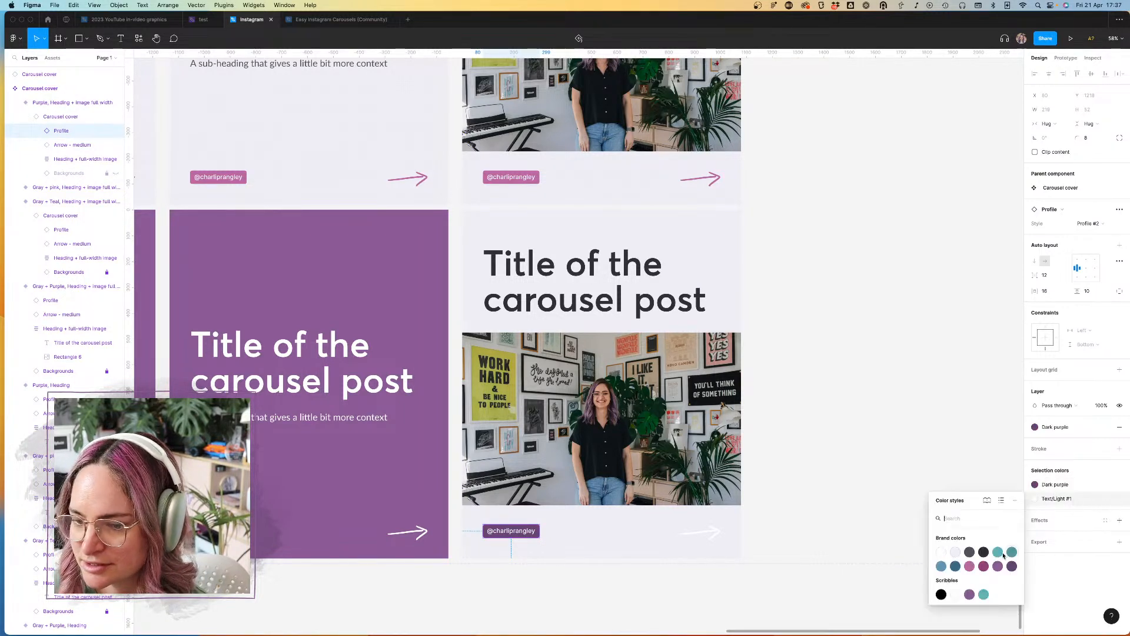
click(944, 553)
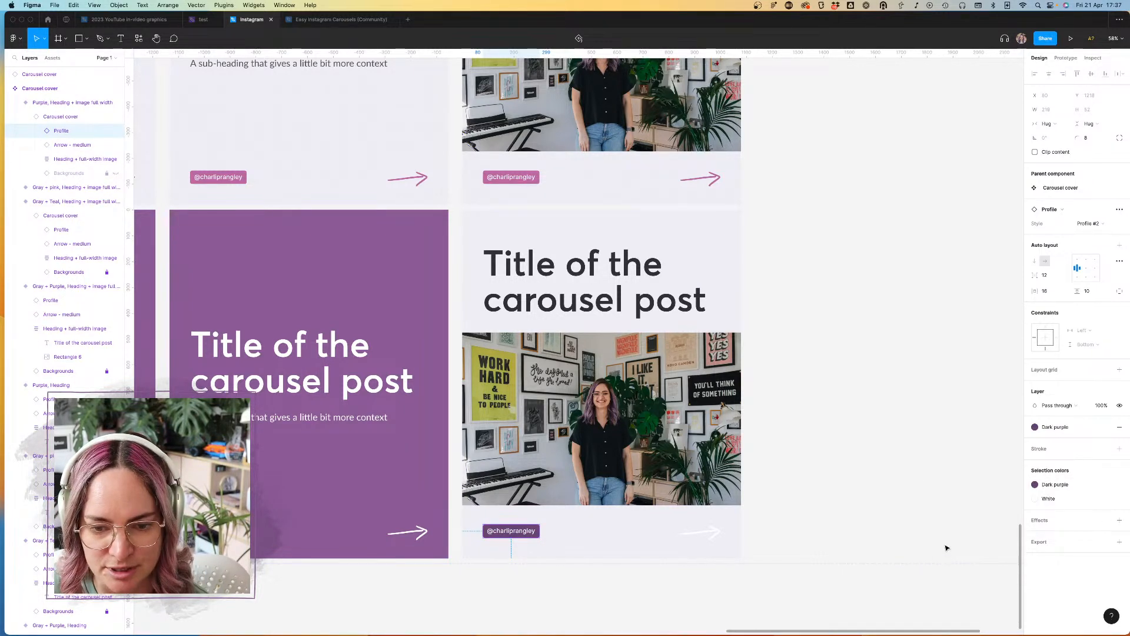
Step: Replace the Light gray background style of the Purple image variant with Purple
click(631, 227)
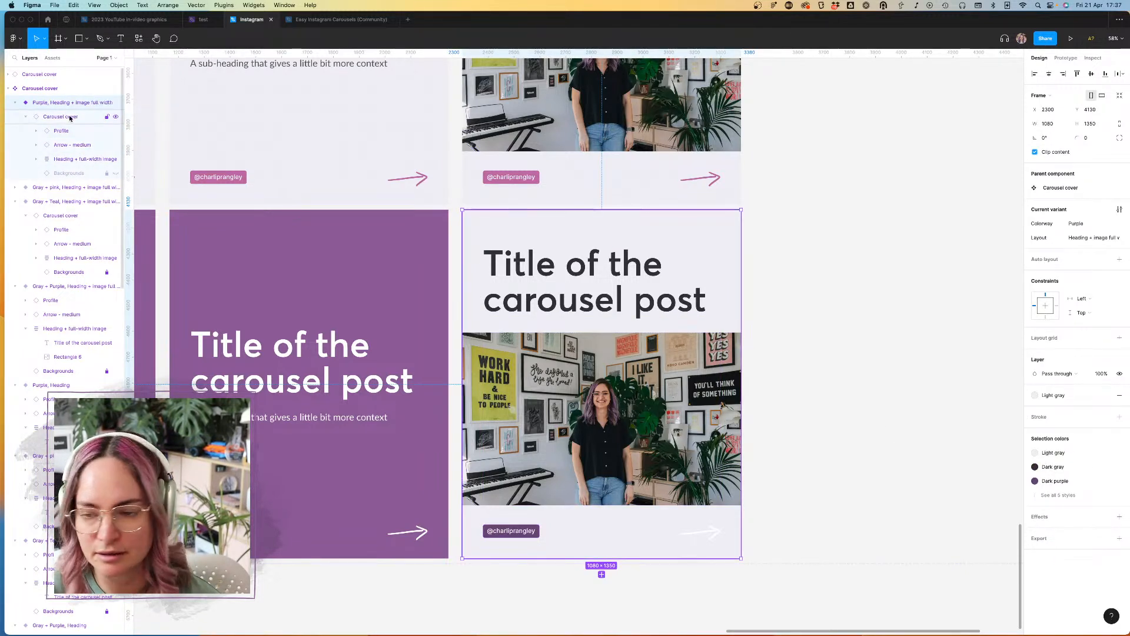
click(1053, 453)
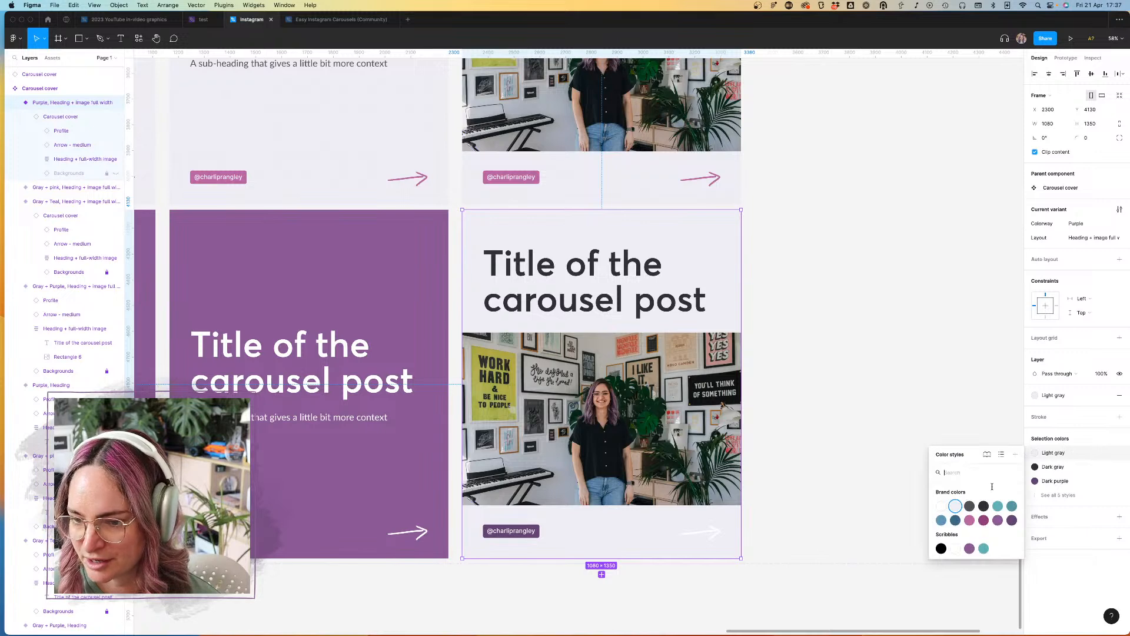
click(999, 520)
Step: Change the title text color in the Purple image variant to the White style
double_click(638, 300)
double_click(649, 304)
double_click(650, 305)
double_click(658, 305)
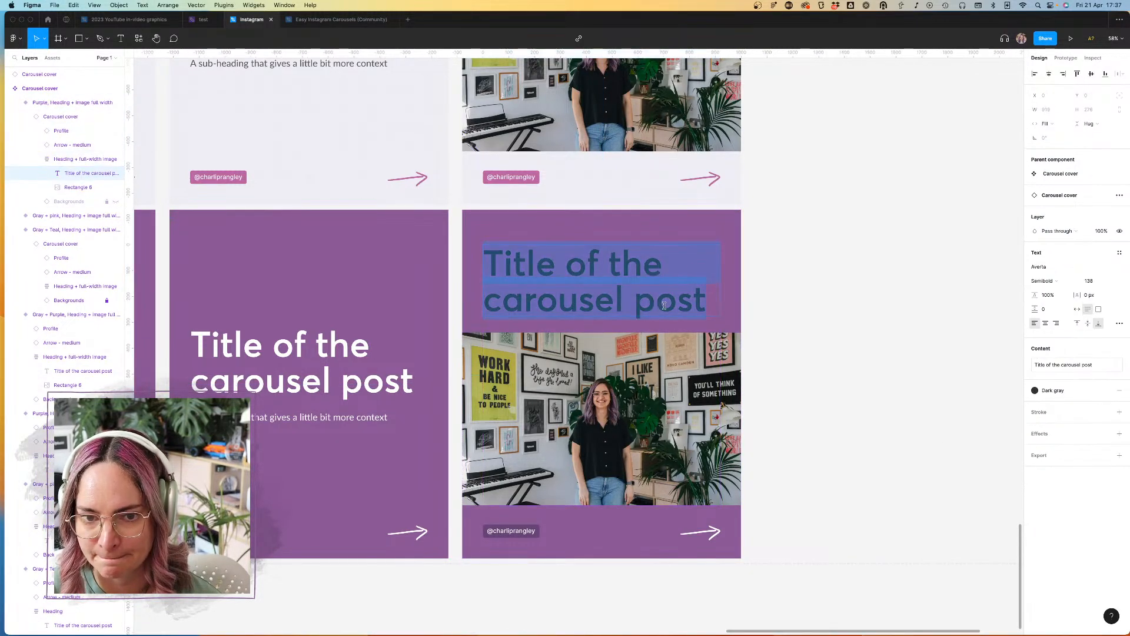
double_click(662, 306)
key(Escape)
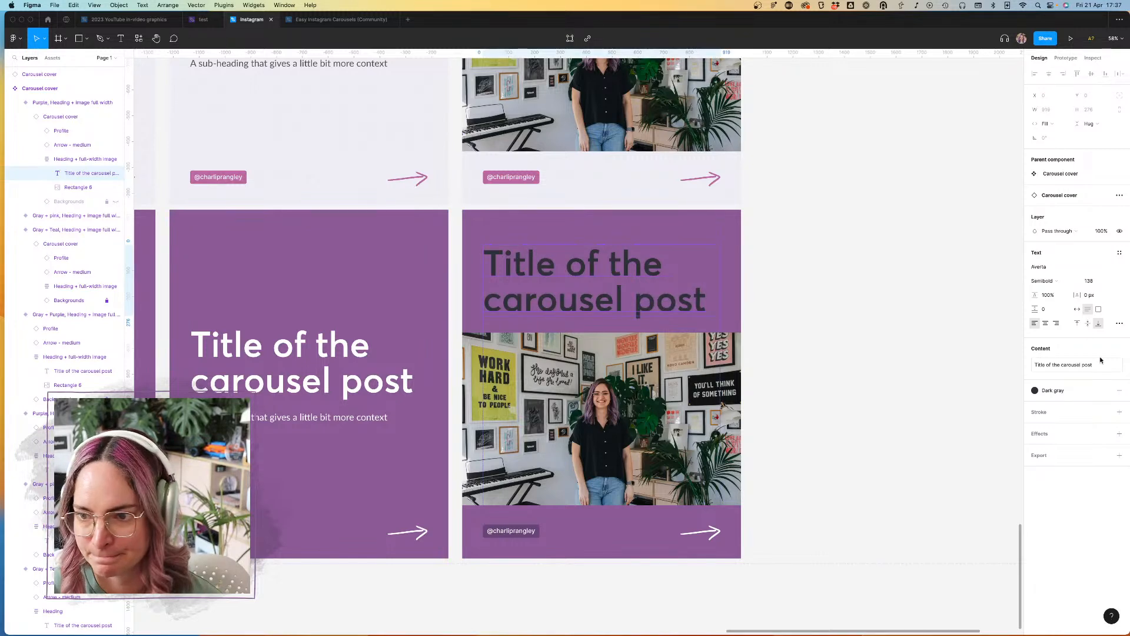
click(1072, 391)
click(1042, 459)
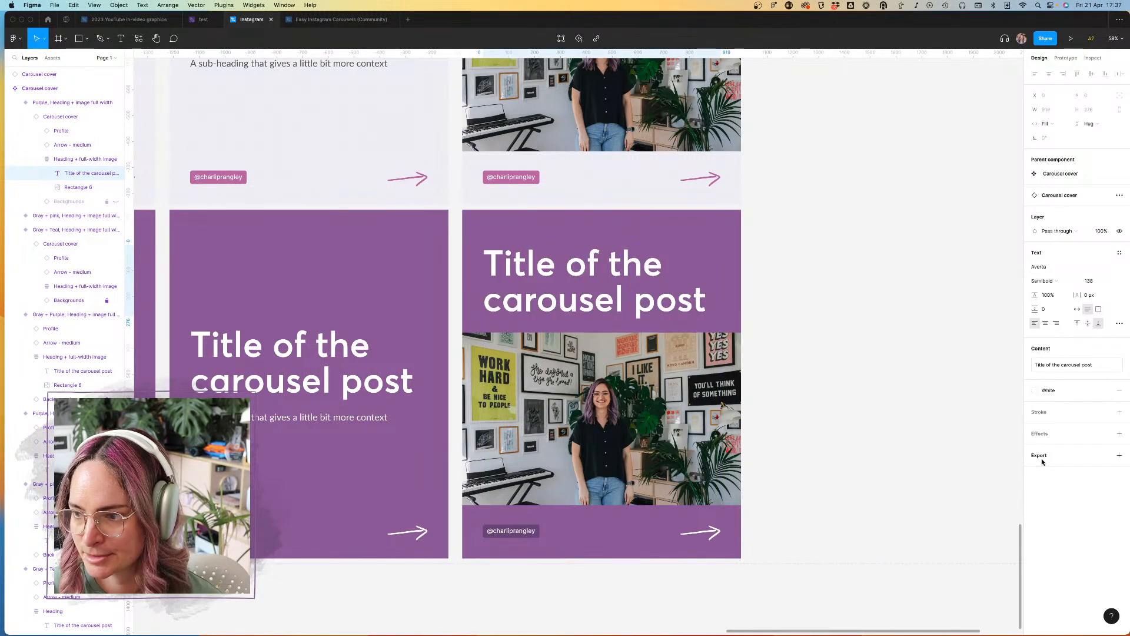
click(905, 367)
Step: Duplicate the Gray + Purple image variant into a fourth column and give the copy a new heading-and-image Layout value
scroll(905, 367, down, 10)
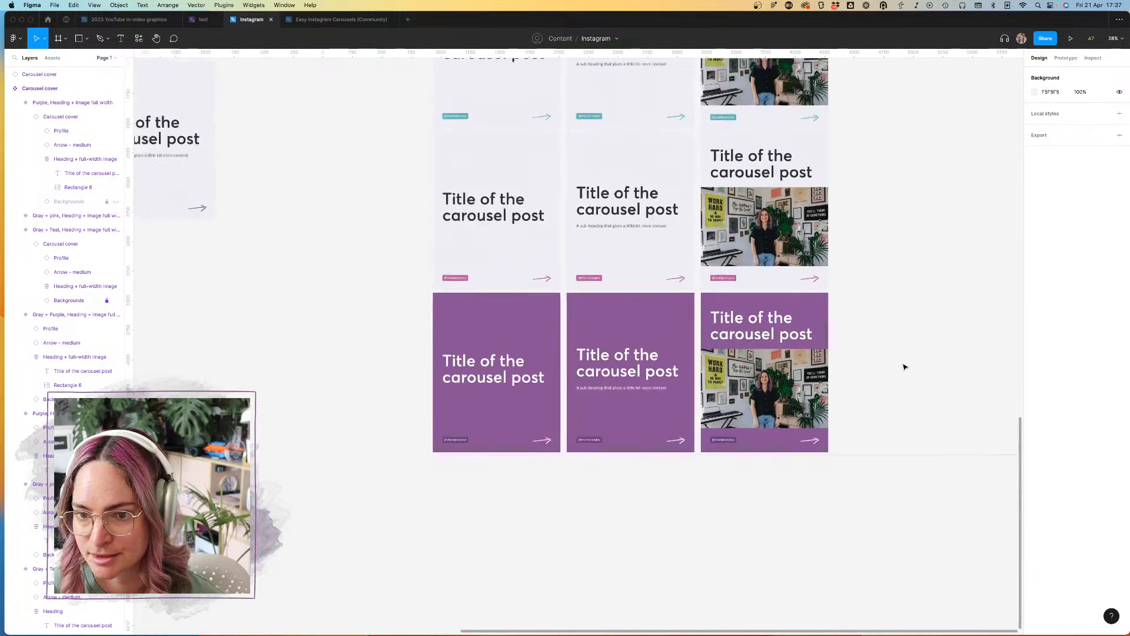
scroll(833, 310, up, 5)
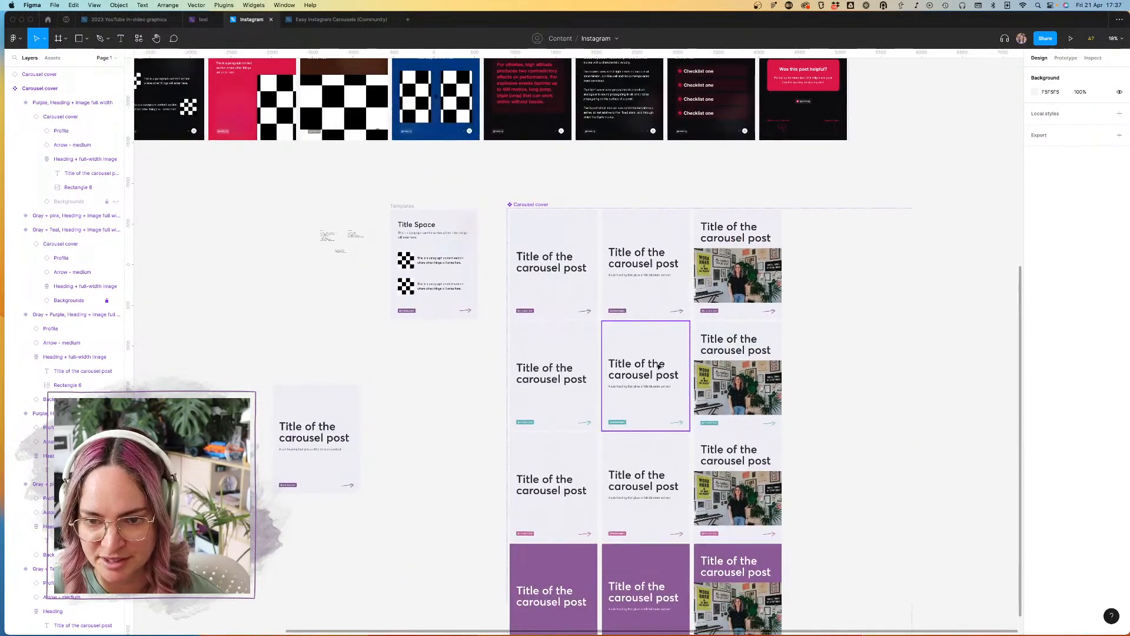
scroll(641, 406, down, 5)
scroll(642, 408, up, 3)
scroll(642, 408, right, 3)
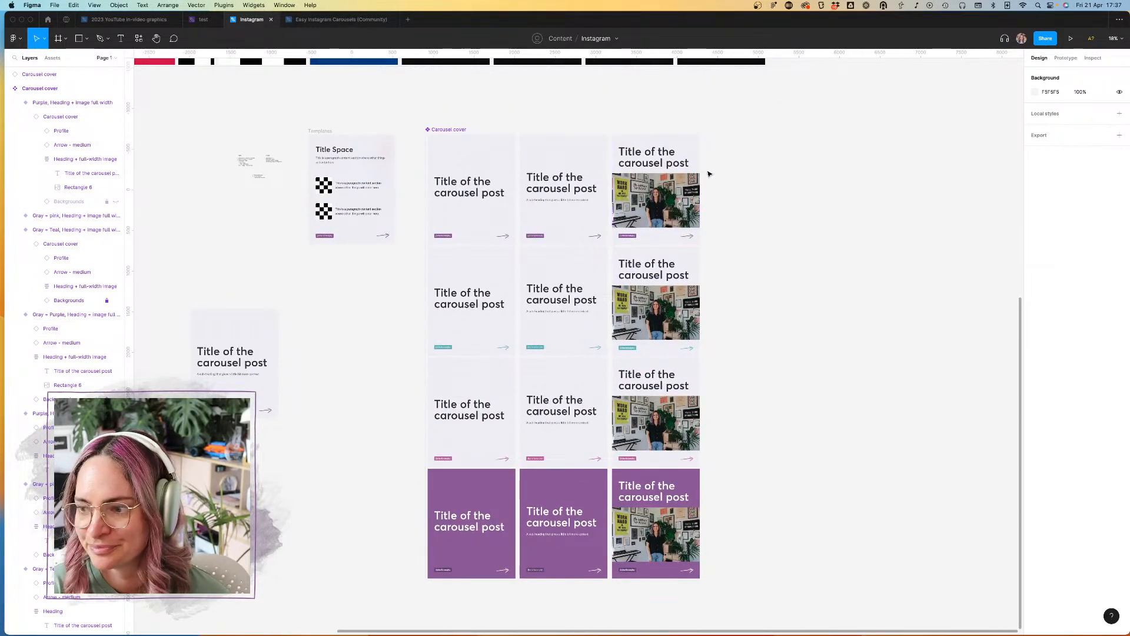
scroll(709, 171, down, 5)
click(695, 176)
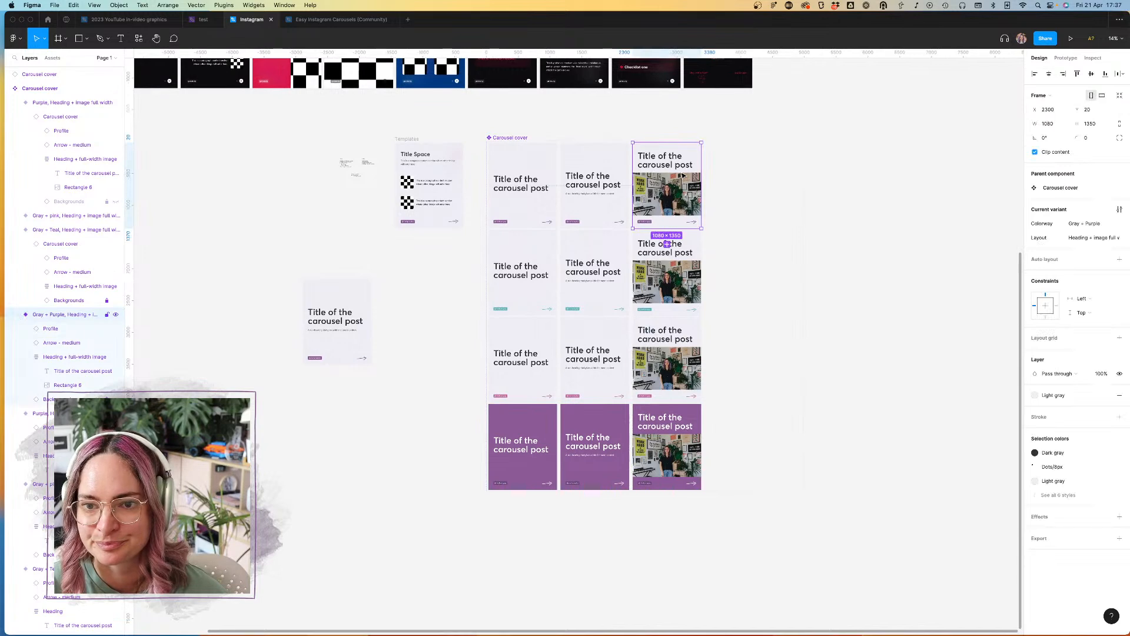
scroll(670, 171, up, 5)
scroll(670, 171, right, 1)
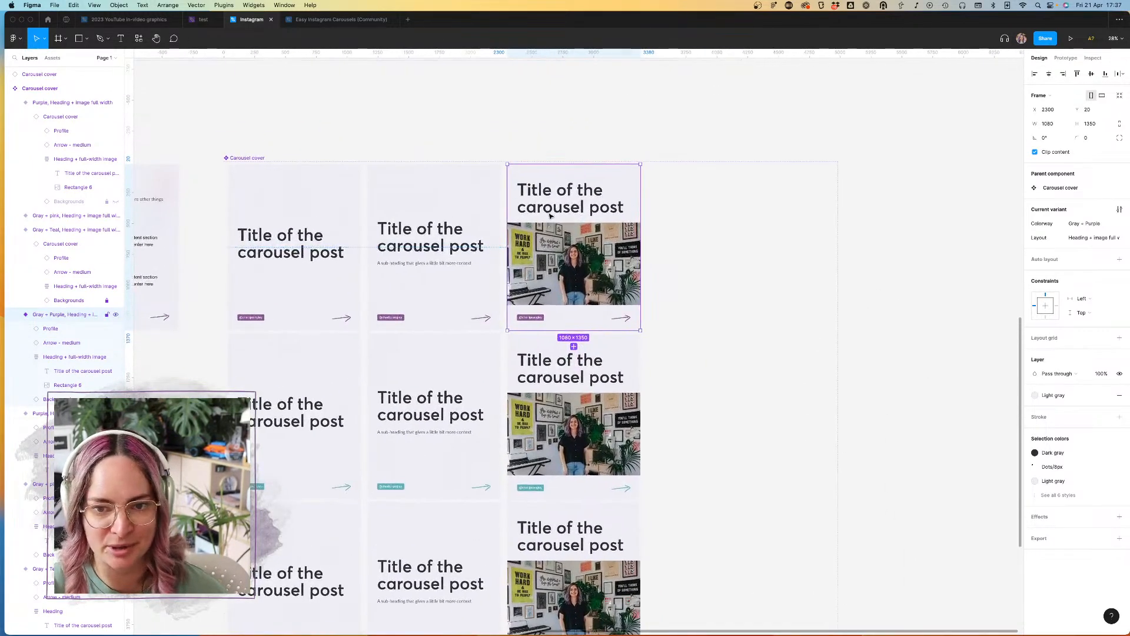
drag(539, 230, 677, 238)
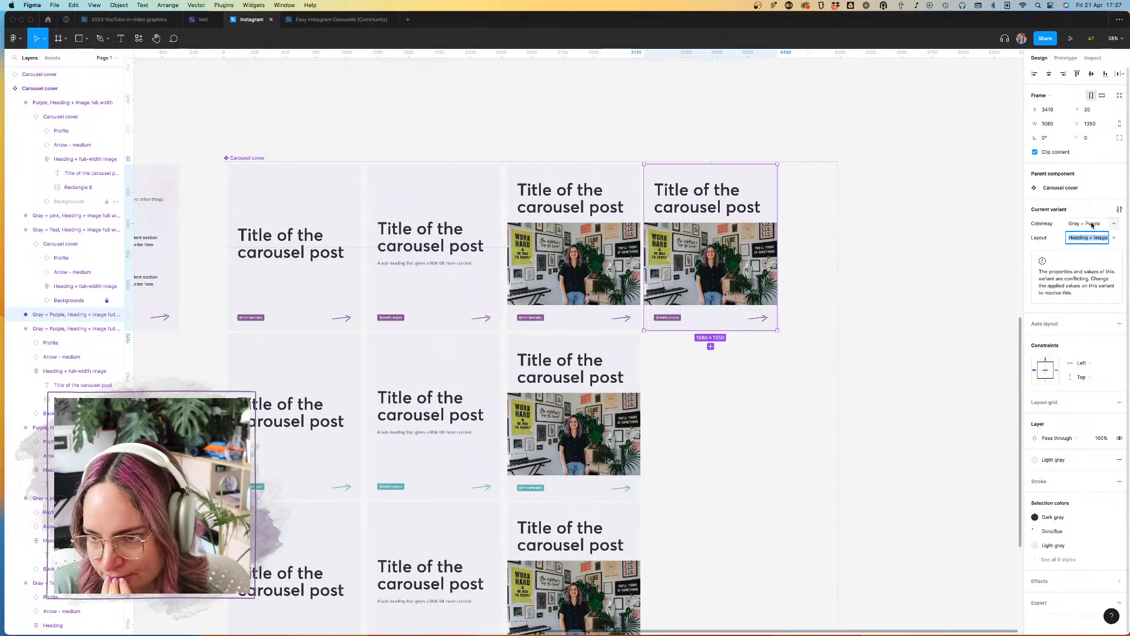
text(H)
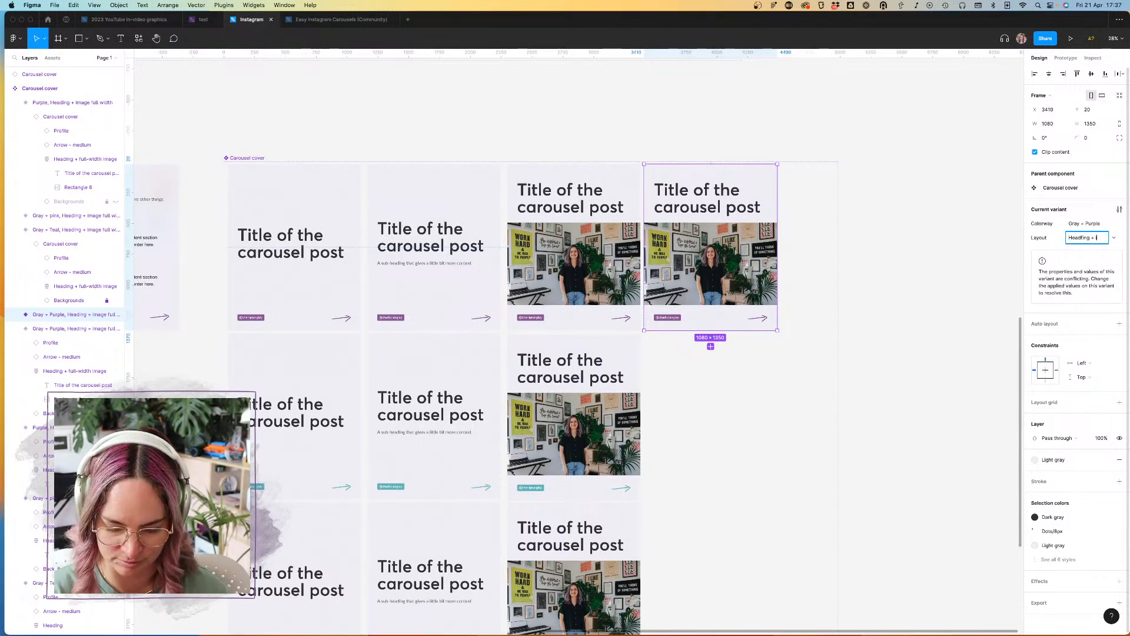
key(Return)
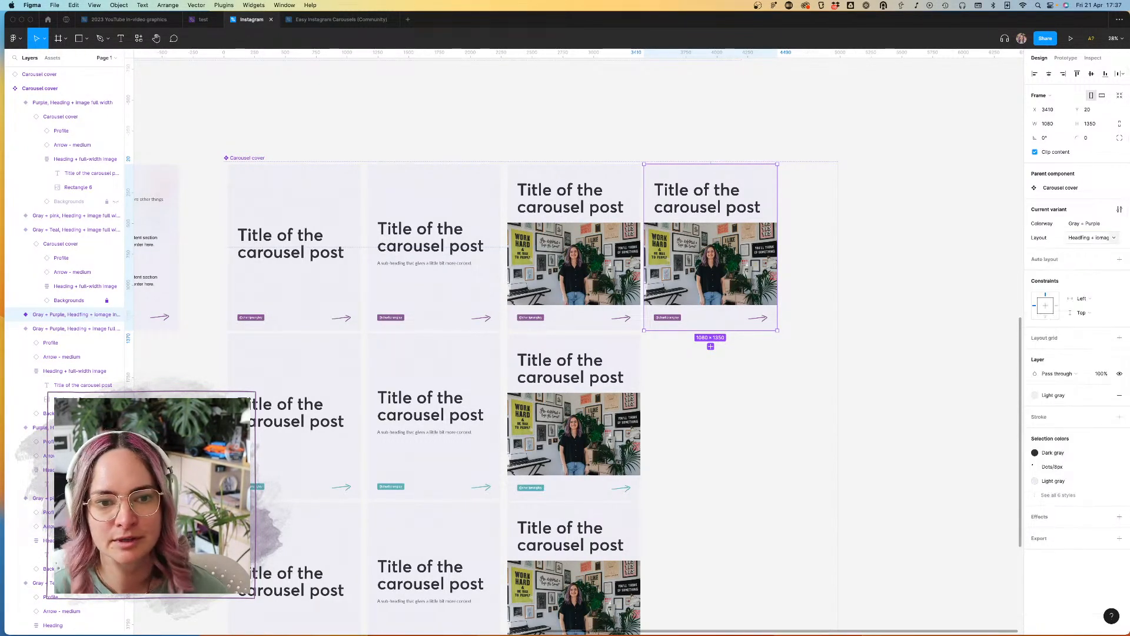
Step: Set the image in the fourth-column Gray + Purple variant to fill its container's width, with a corner radius of 8
double_click(740, 254)
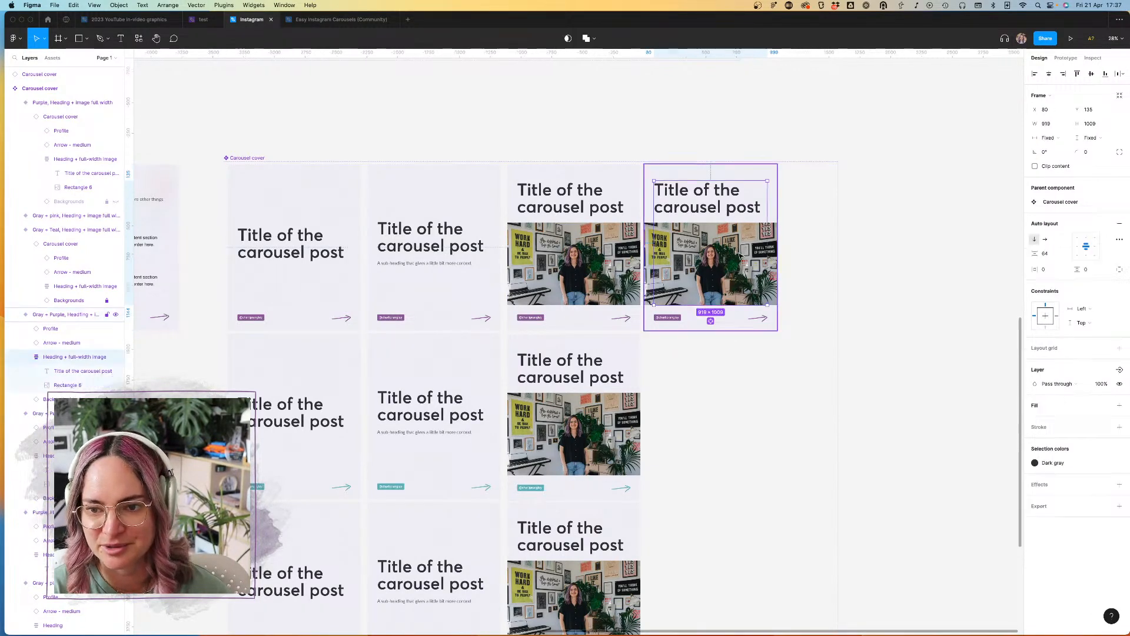
click(73, 383)
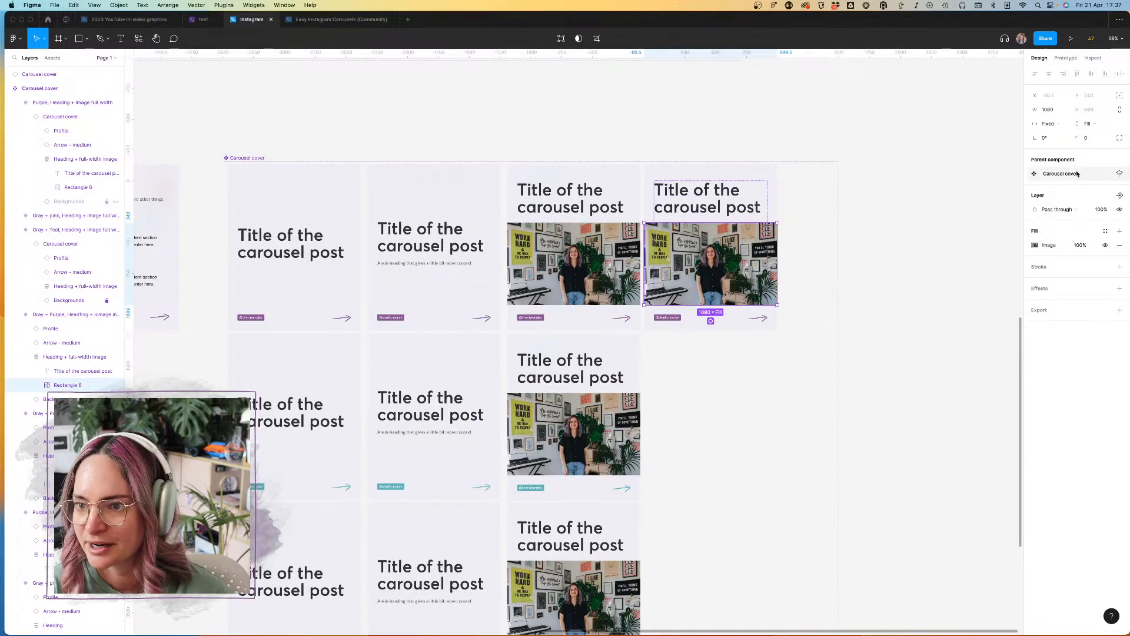
click(1051, 123)
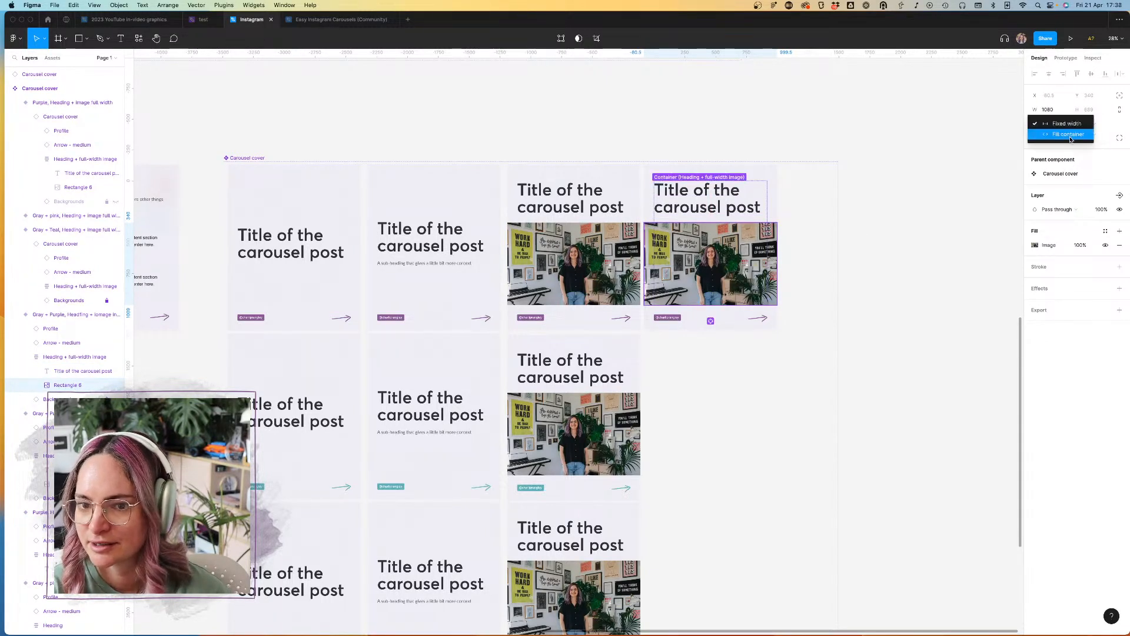
click(1070, 135)
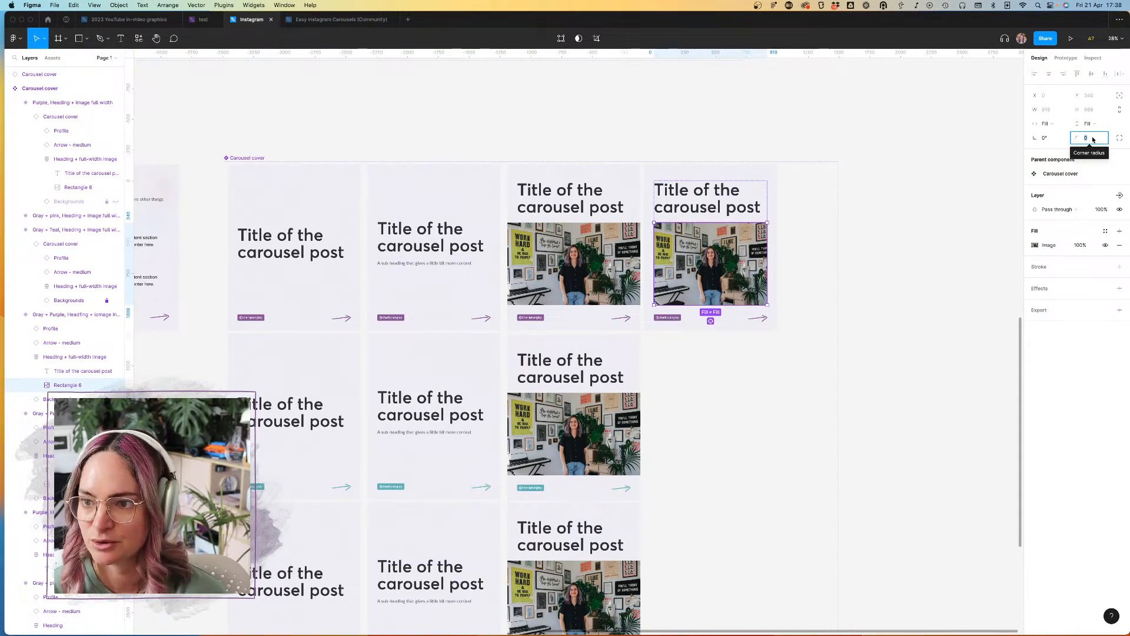
text(8)
Step: Switch to Safari, examine the image styling on the brand website's blog and homepage, and return to Figma
mouse_move(302, 632)
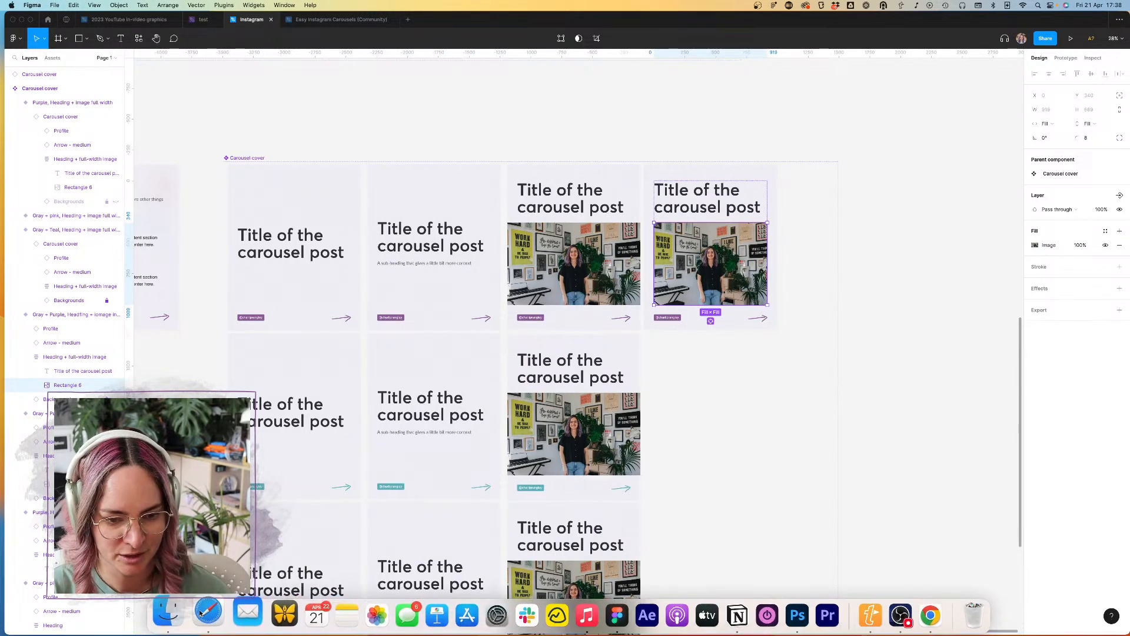
click(230, 615)
scroll(588, 287, up, 6)
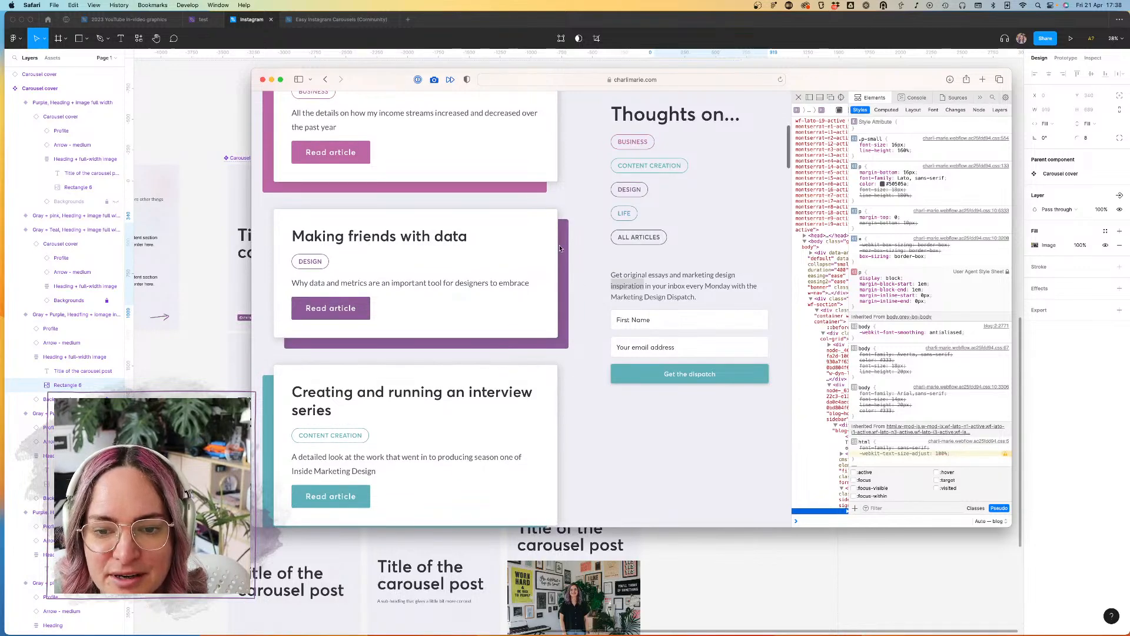
click(306, 130)
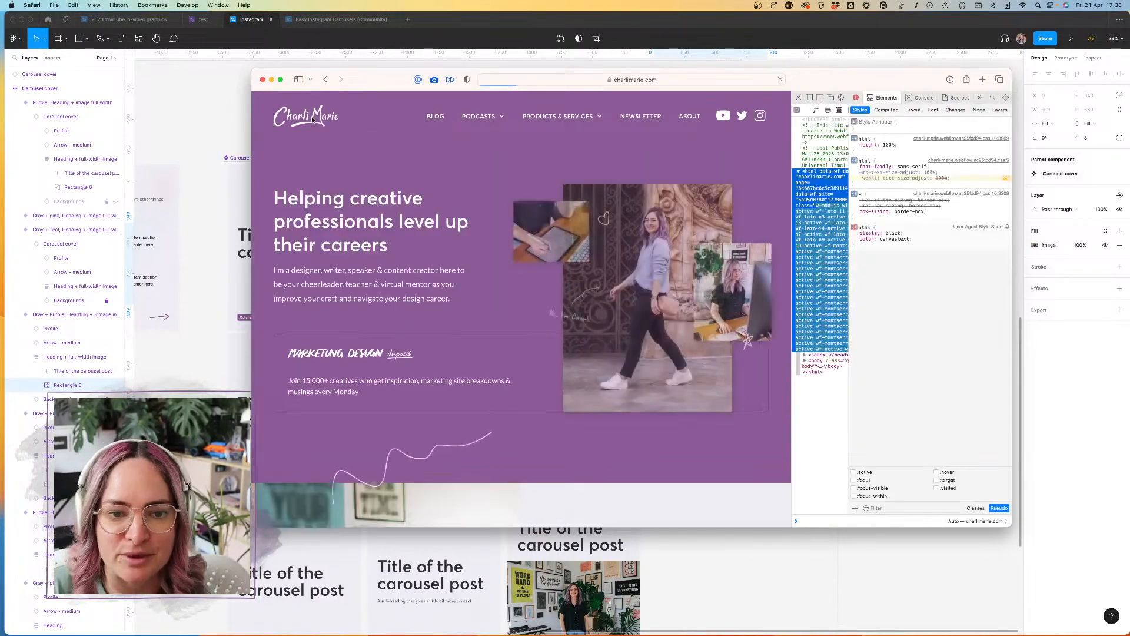
scroll(492, 236, up, 2)
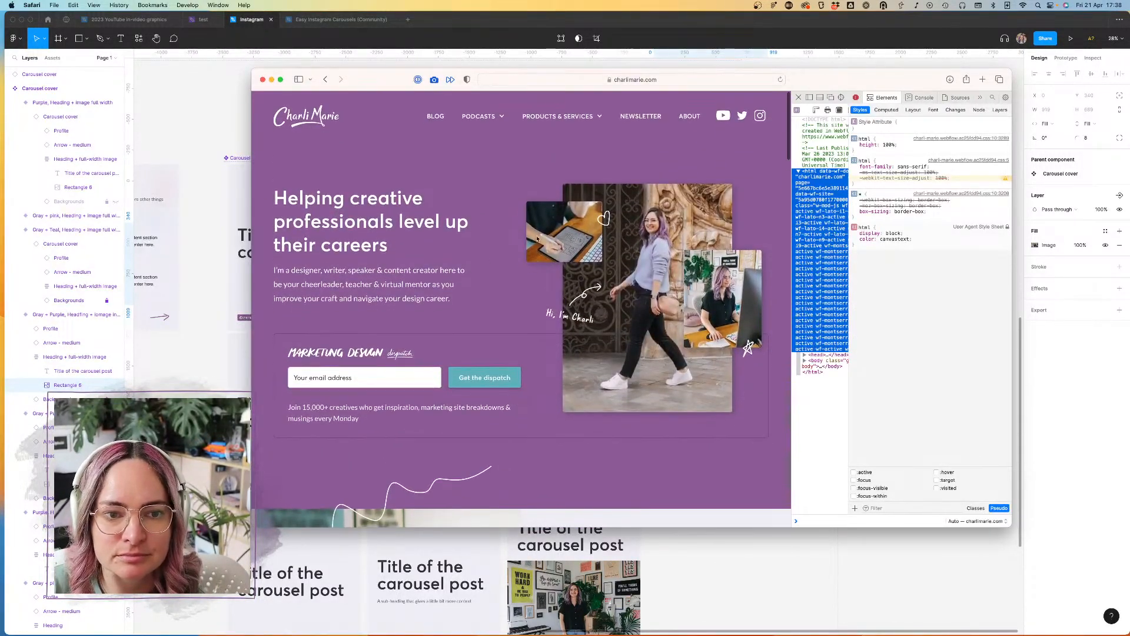
click(213, 105)
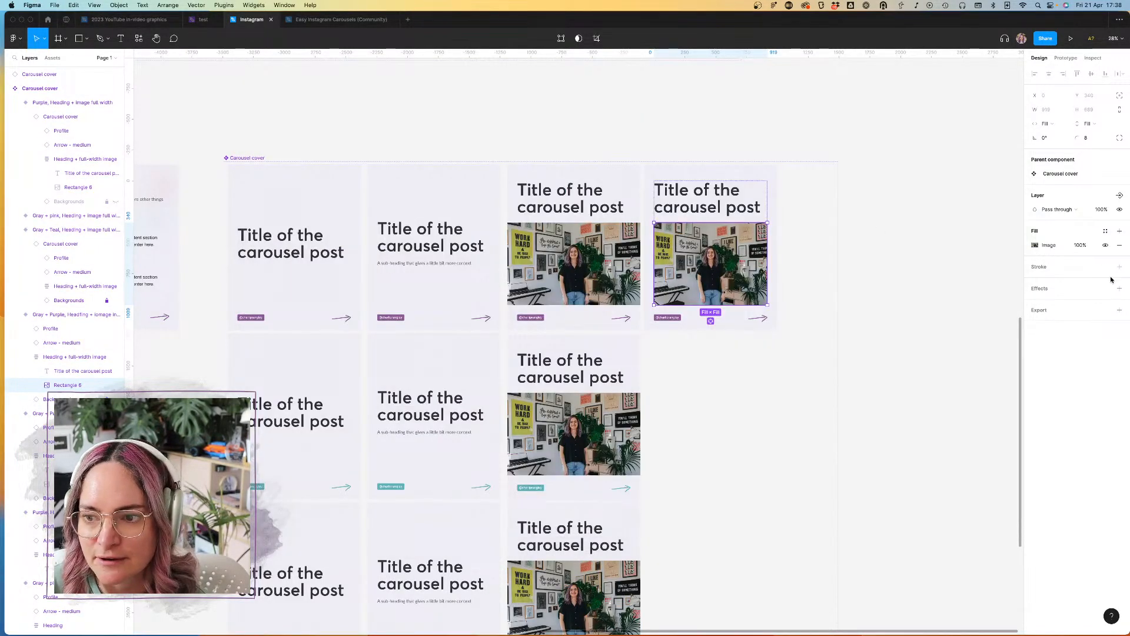
Step: Try a drop shadow on the inset image of the Gray + Purple variant and remove it
click(893, 305)
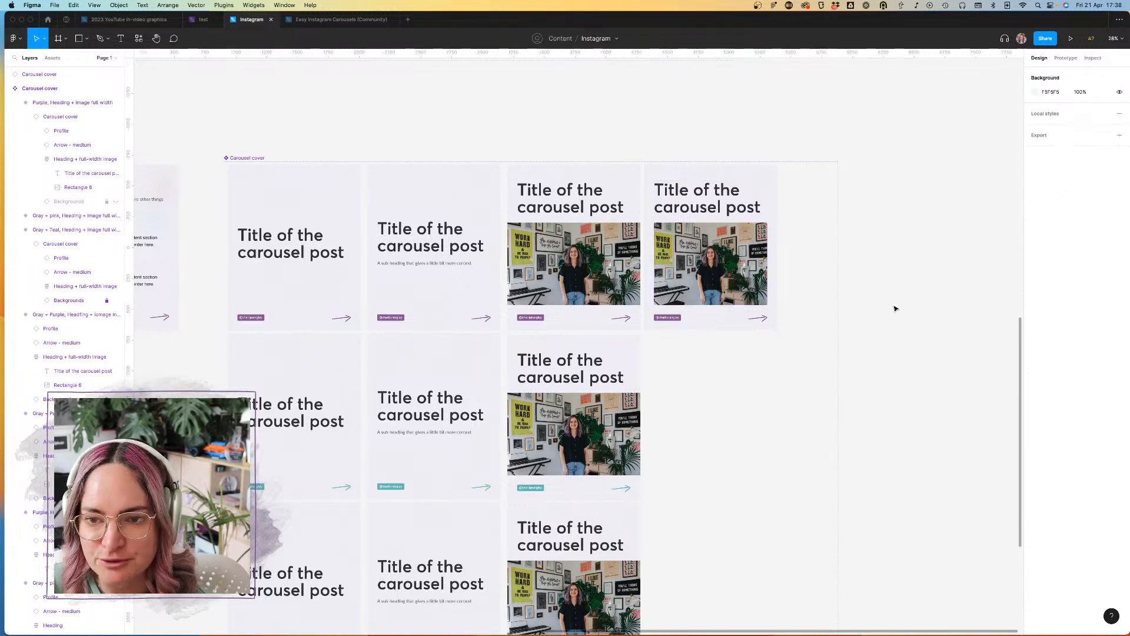
scroll(713, 238, up, 4)
scroll(704, 239, up, 5)
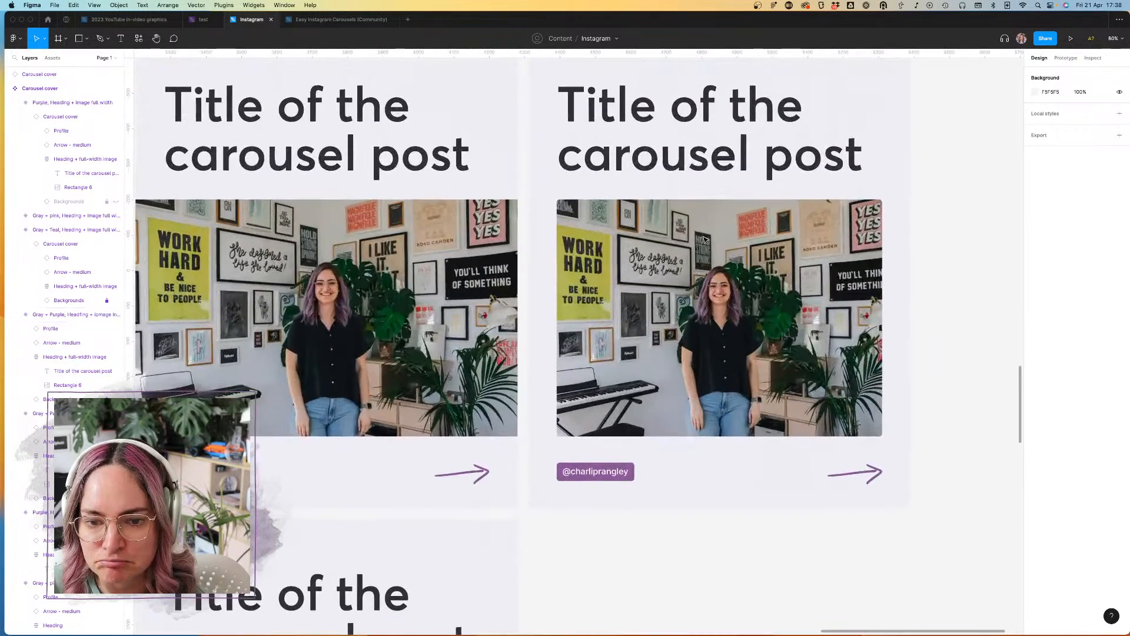
click(530, 274)
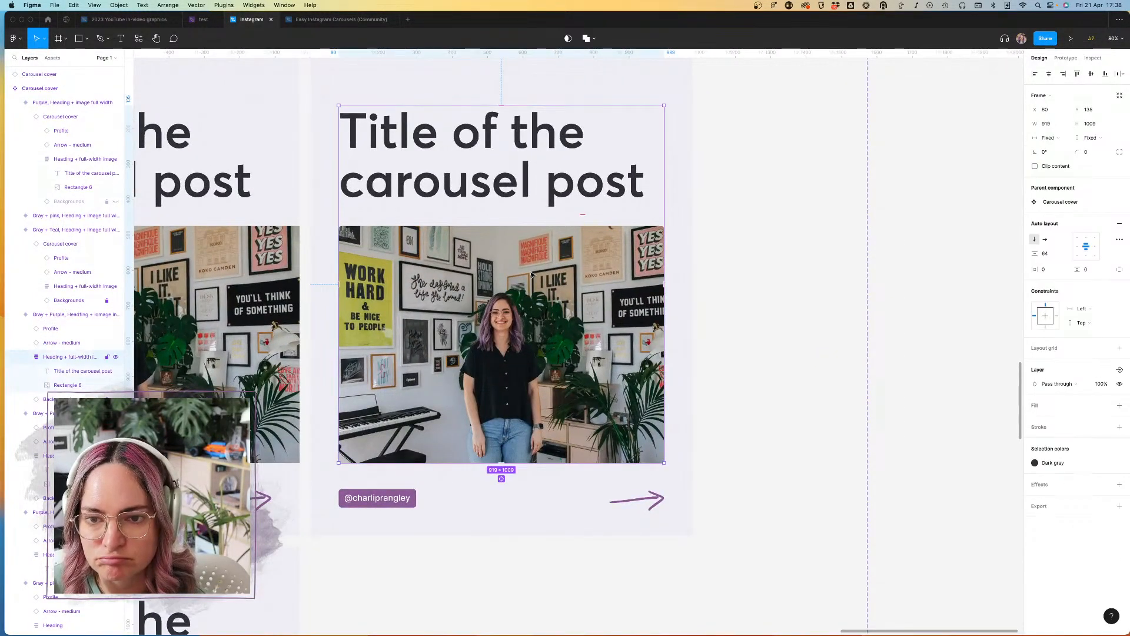
click(532, 274)
click(1106, 289)
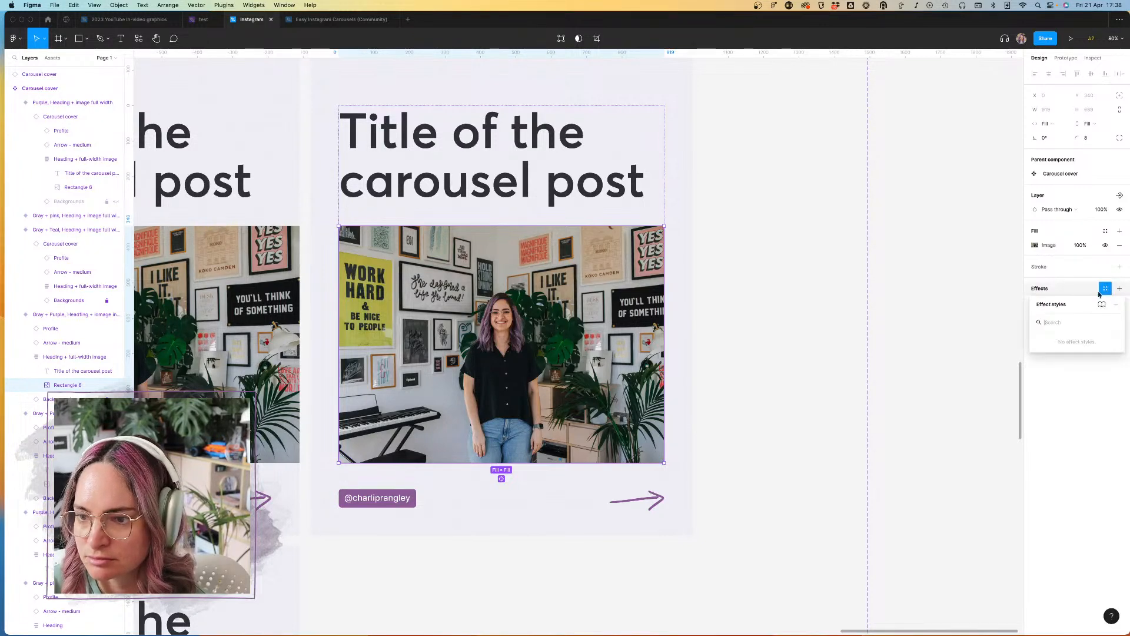
click(1099, 278)
click(1119, 288)
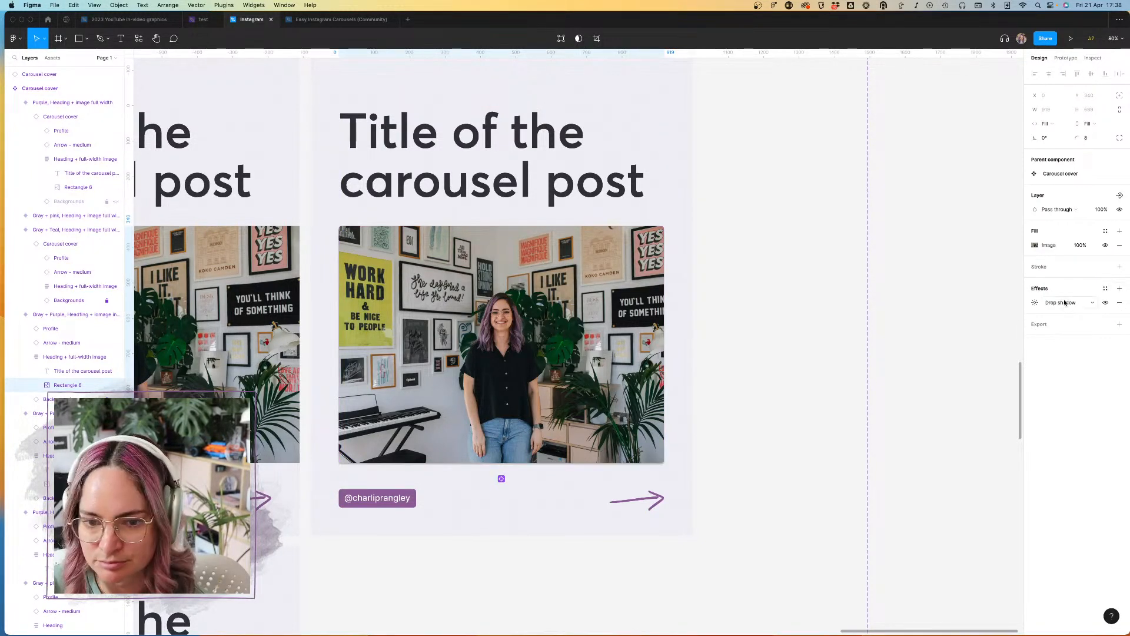
click(1119, 304)
click(988, 293)
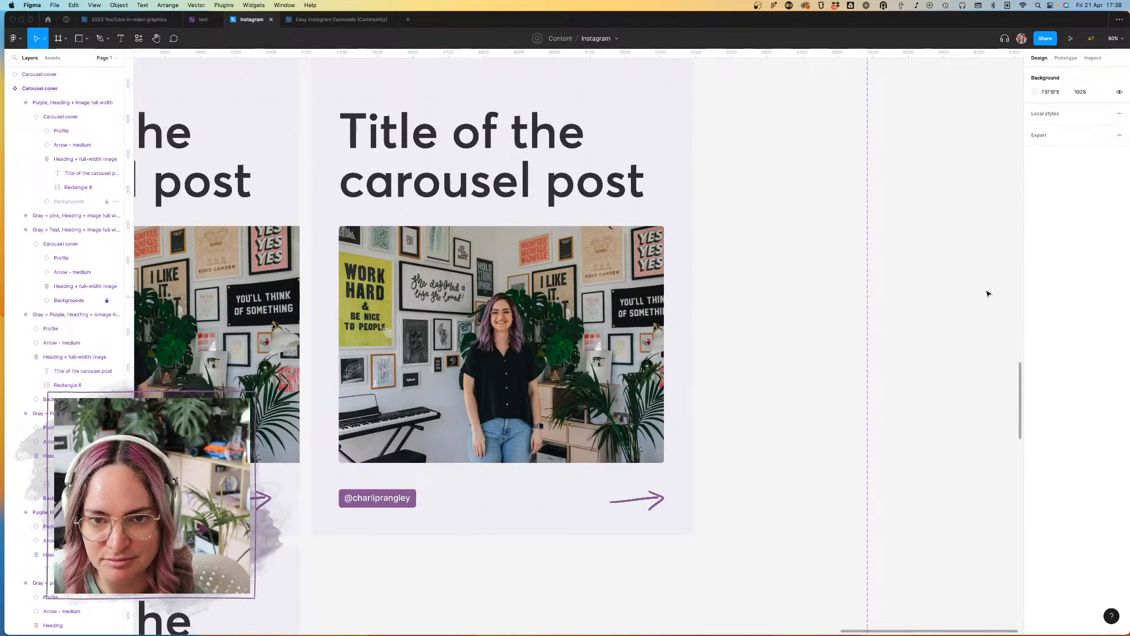
Step: Duplicate the Gray + Purple inset-image variant into the row below and set the copy's Colorway to Gray + Teal
scroll(988, 293, down, 3)
scroll(988, 293, down, 3)
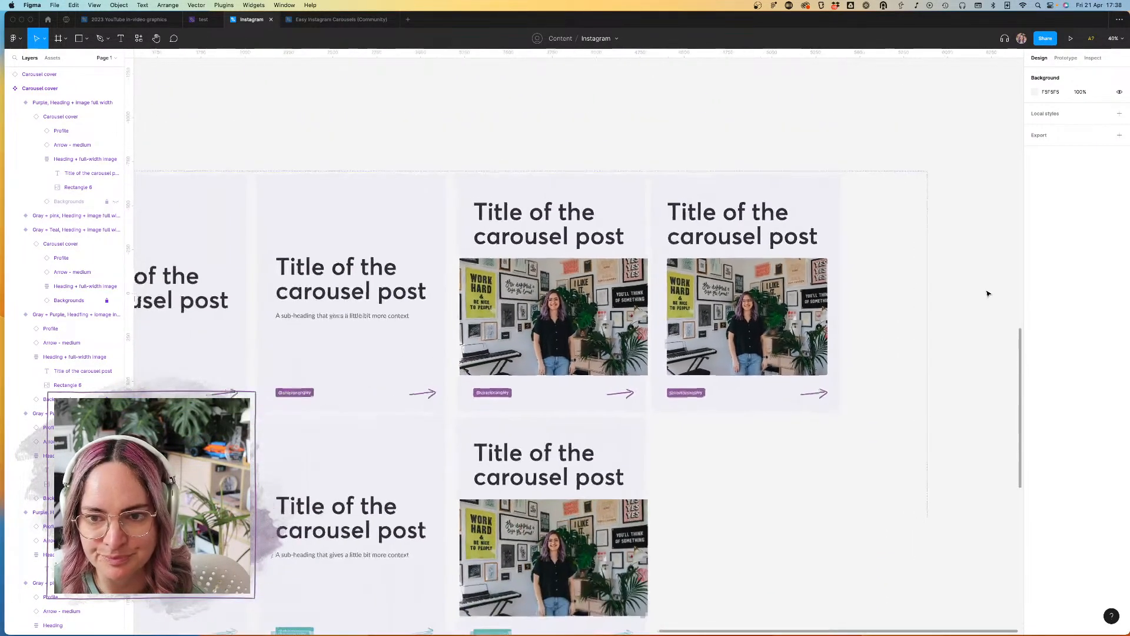
click(790, 199)
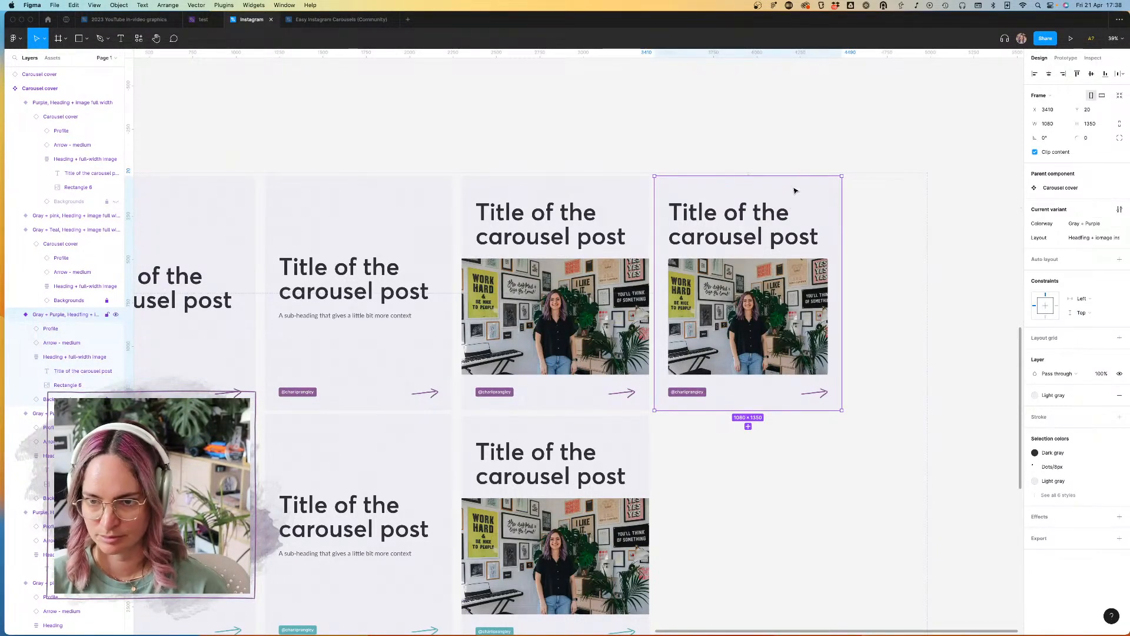
click(748, 428)
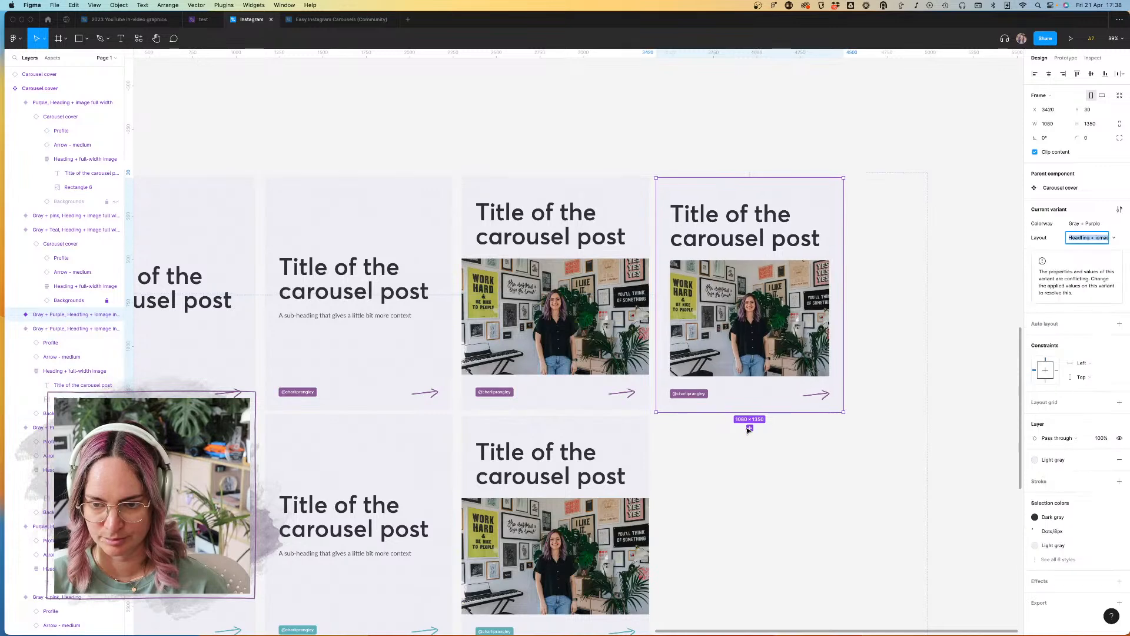
drag(783, 257, 785, 496)
click(1117, 226)
click(1098, 236)
Step: Place an instance of the local Carousel cover component inside the Gray + Teal inset-image variant, above its other layers
scroll(690, 434, down, 3)
scroll(690, 435, right, 2)
click(53, 58)
drag(36, 129, 683, 385)
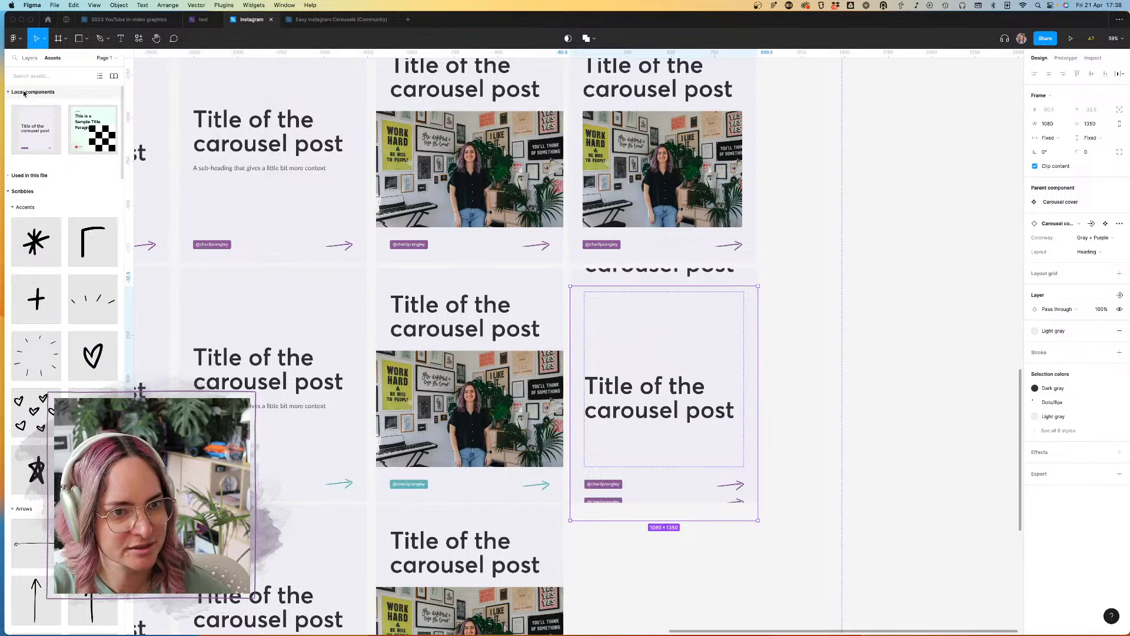
click(30, 58)
drag(71, 385, 59, 323)
Step: Delete the original Profile, arrow, heading-and-image and background layers from the Gray + Teal inset-image variant, keeping only the nested Carousel cover
click(59, 347)
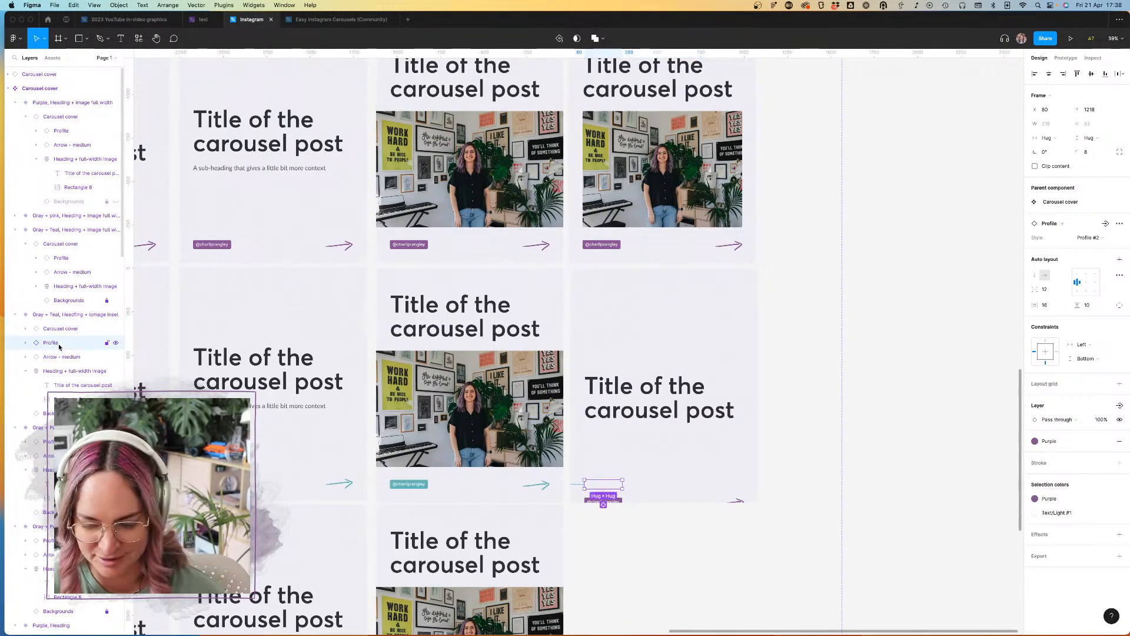
key(Delete)
click(63, 345)
key(Delete)
click(63, 344)
key(Delete)
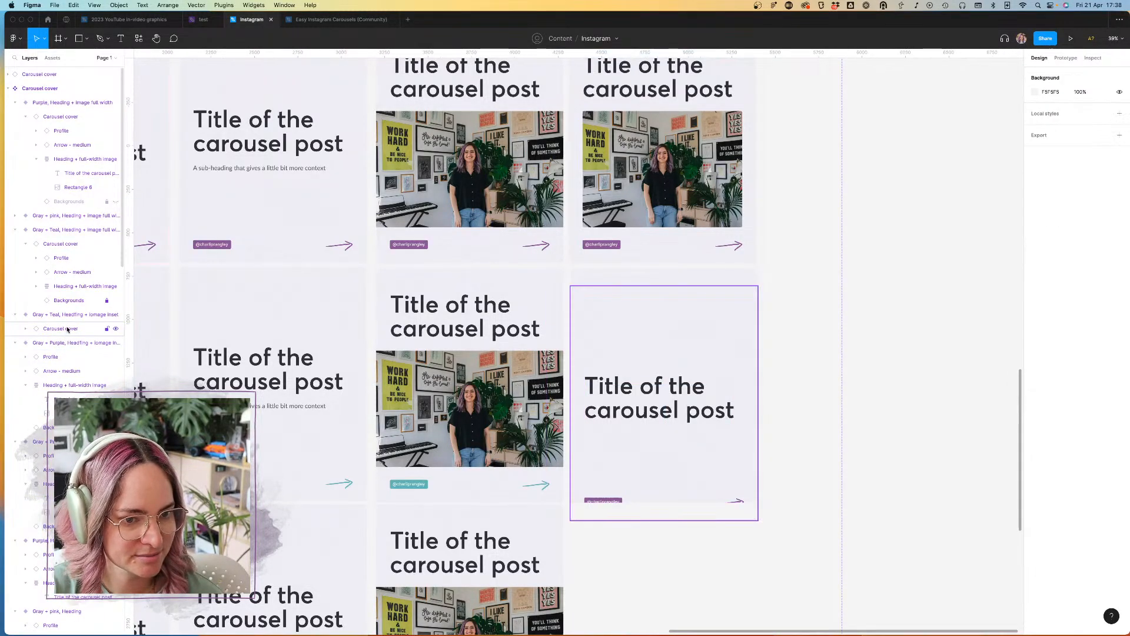
Step: Center the nested Carousel cover horizontally and vertically in the Gray + Teal variant and switch its Layout to the heading with inset image
click(67, 328)
click(1048, 74)
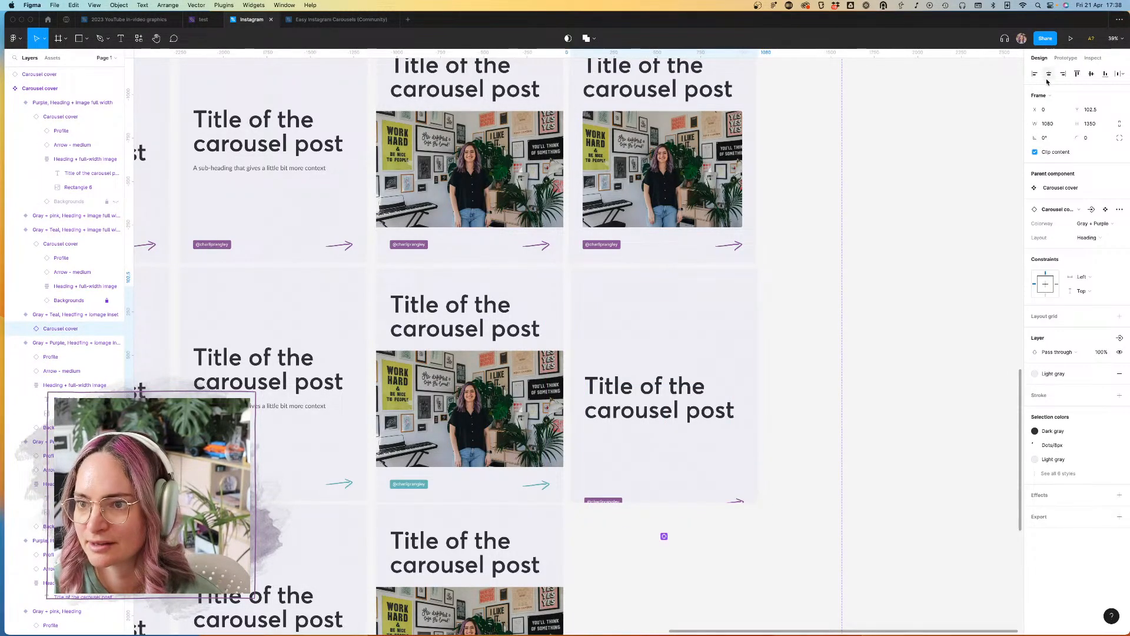
click(1093, 74)
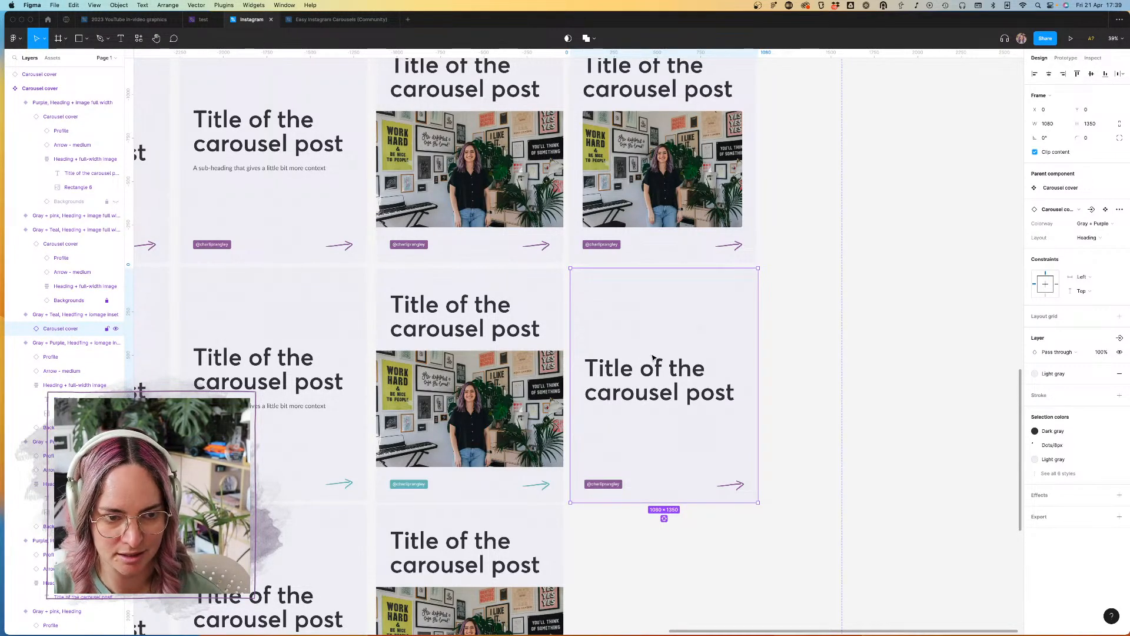
click(1094, 238)
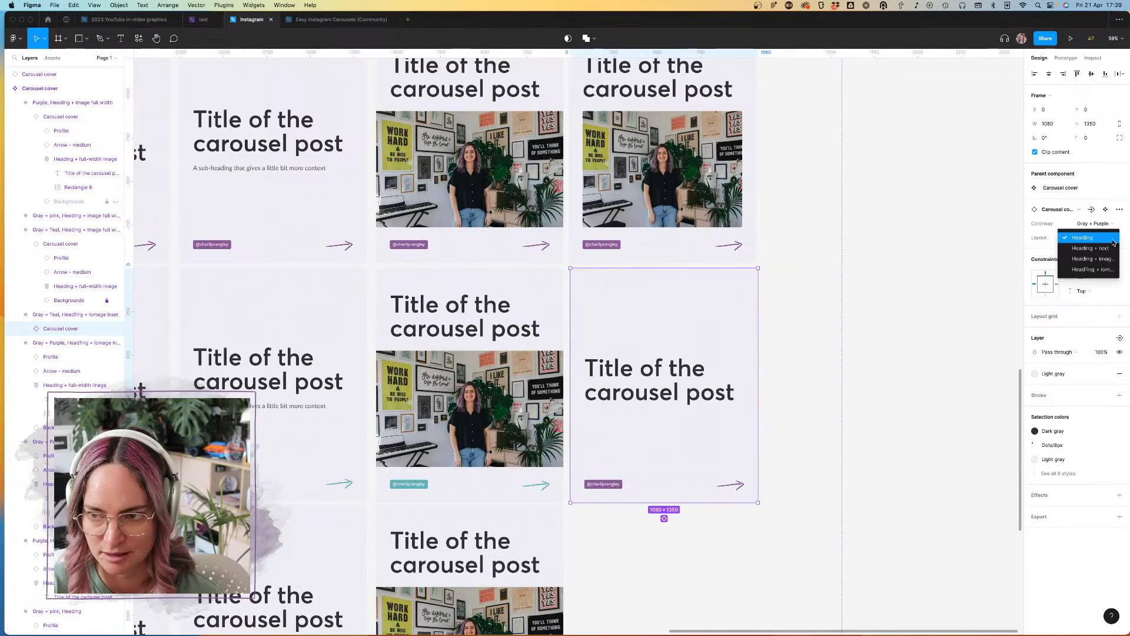
click(1105, 275)
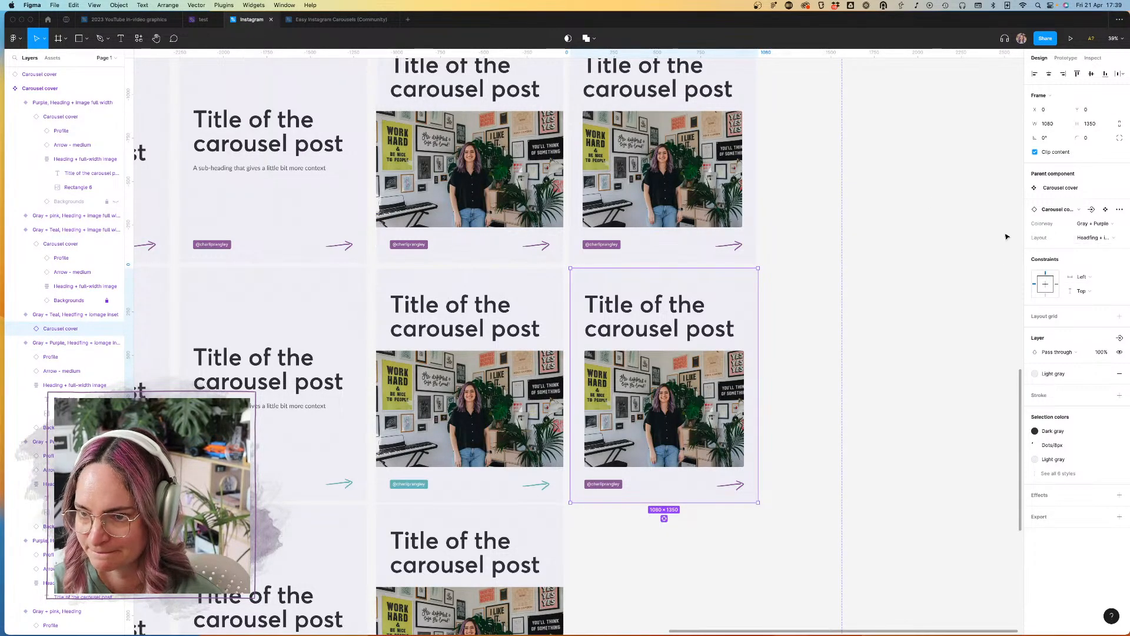
Step: Correct the spelling of "image" in the inset value of the Carousel cover component set's Layout property
click(966, 248)
scroll(434, 157, down, 5)
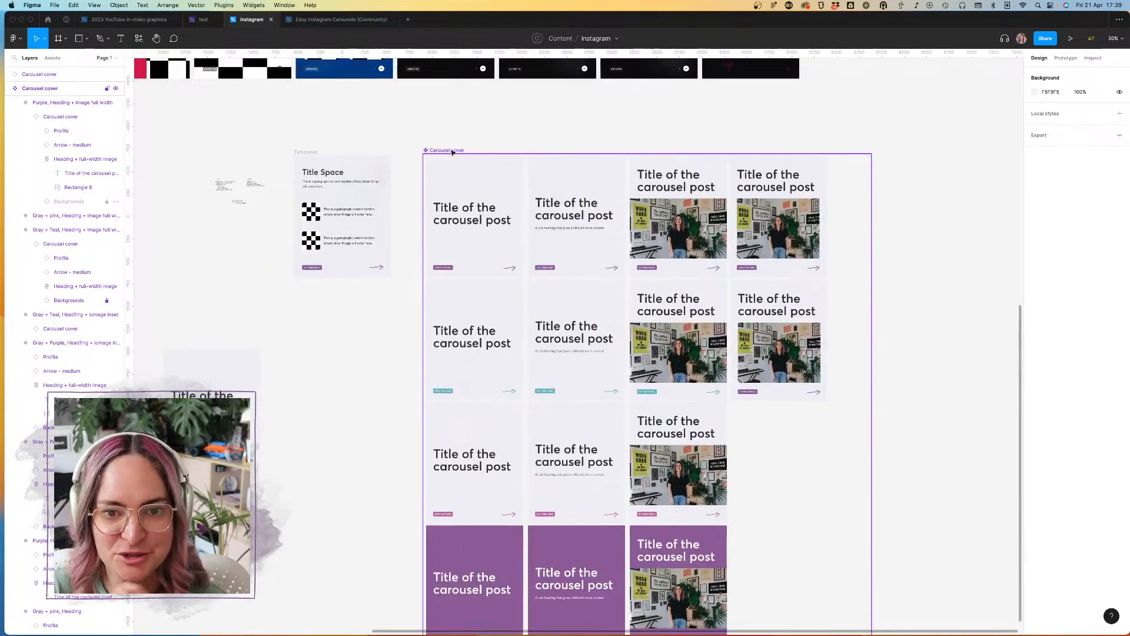
click(452, 151)
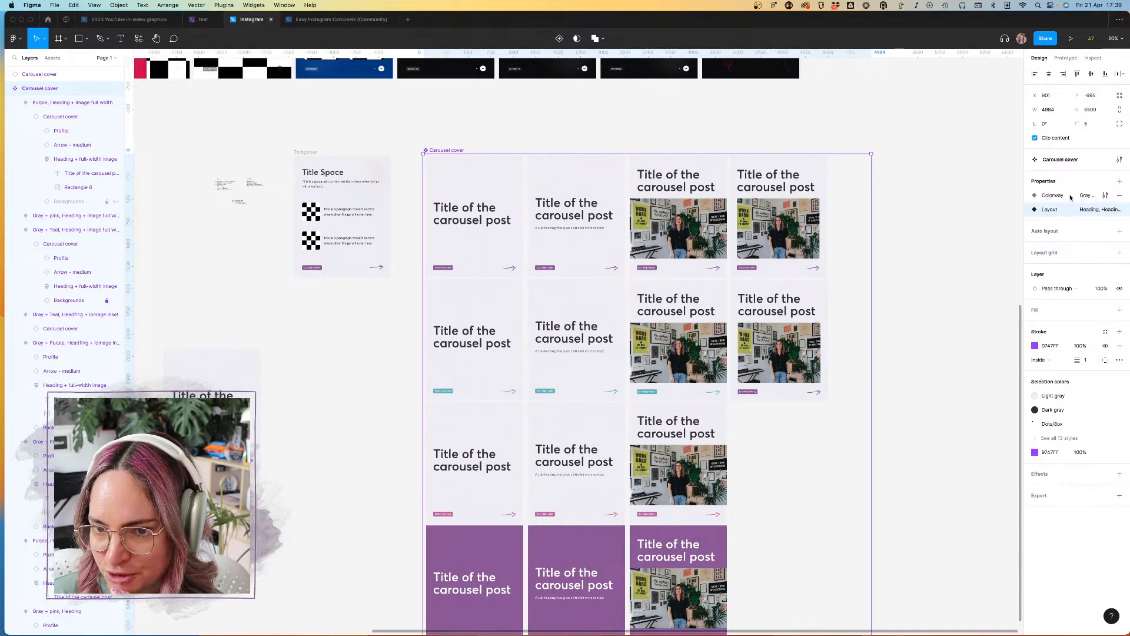
click(1106, 210)
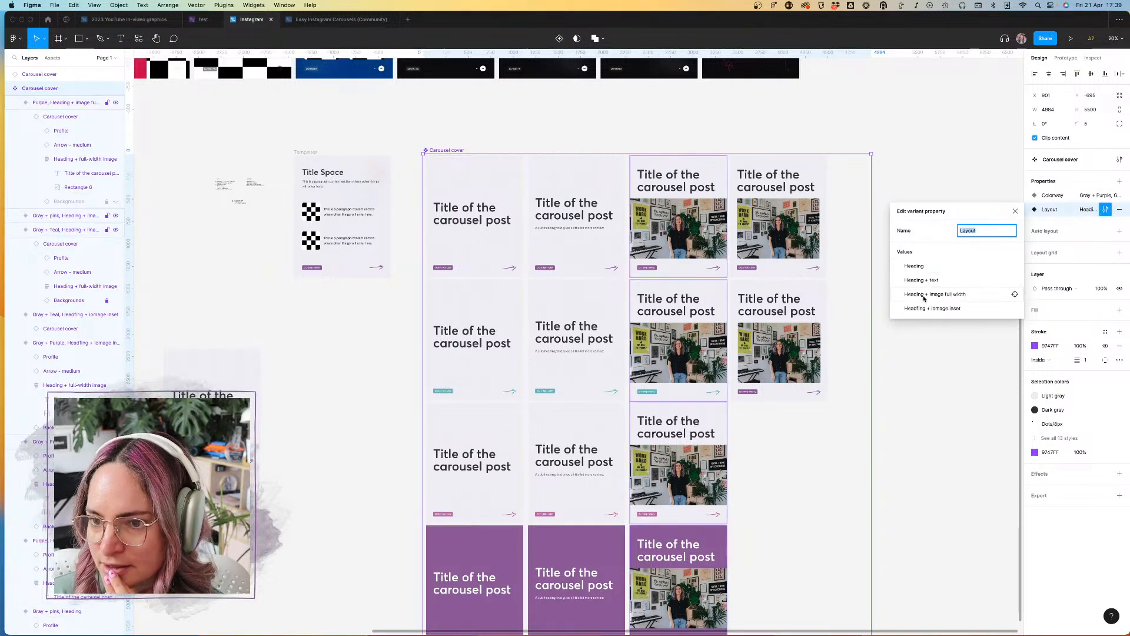
click(940, 310)
click(940, 310)
click(938, 309)
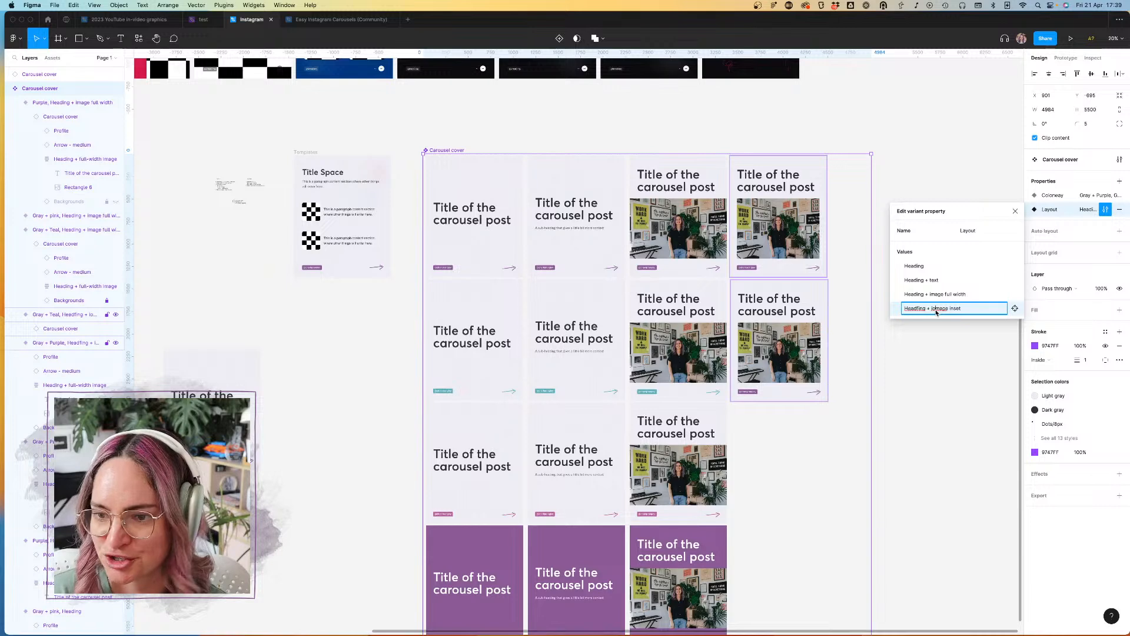
click(959, 362)
Step: Set the arrow color in the Gray + Teal inset-image variant to Secondary
click(810, 299)
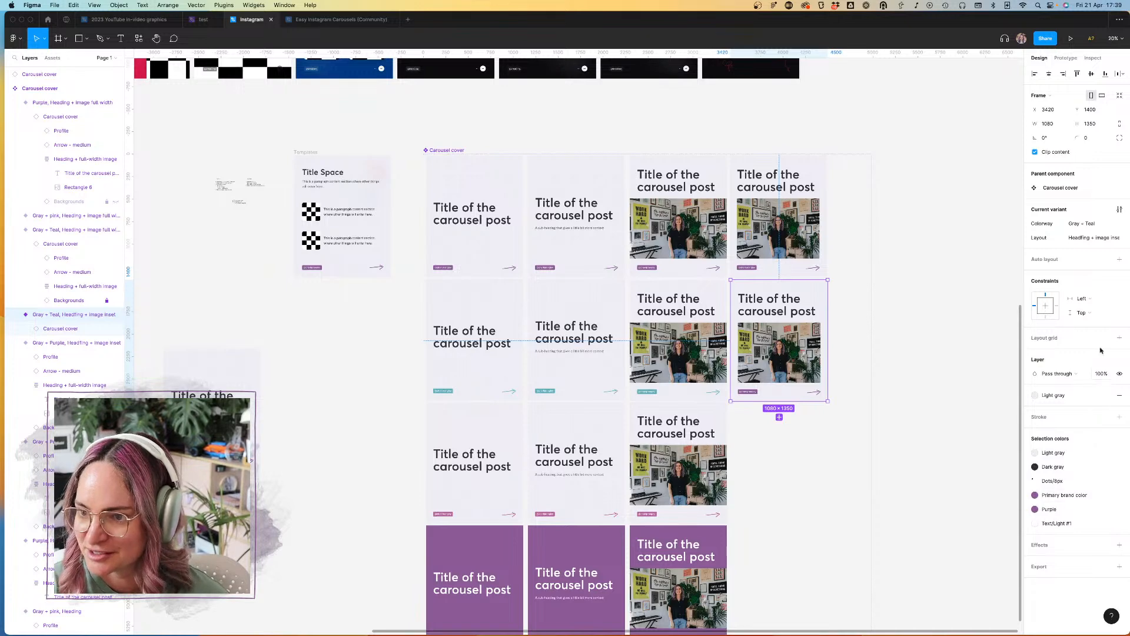
click(25, 329)
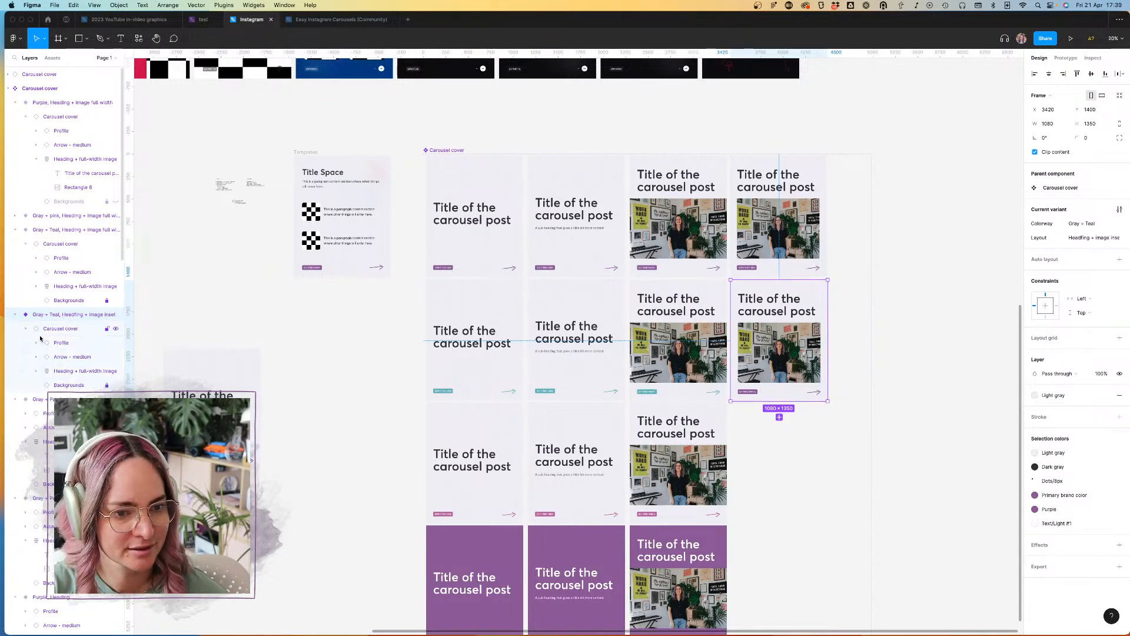
click(70, 357)
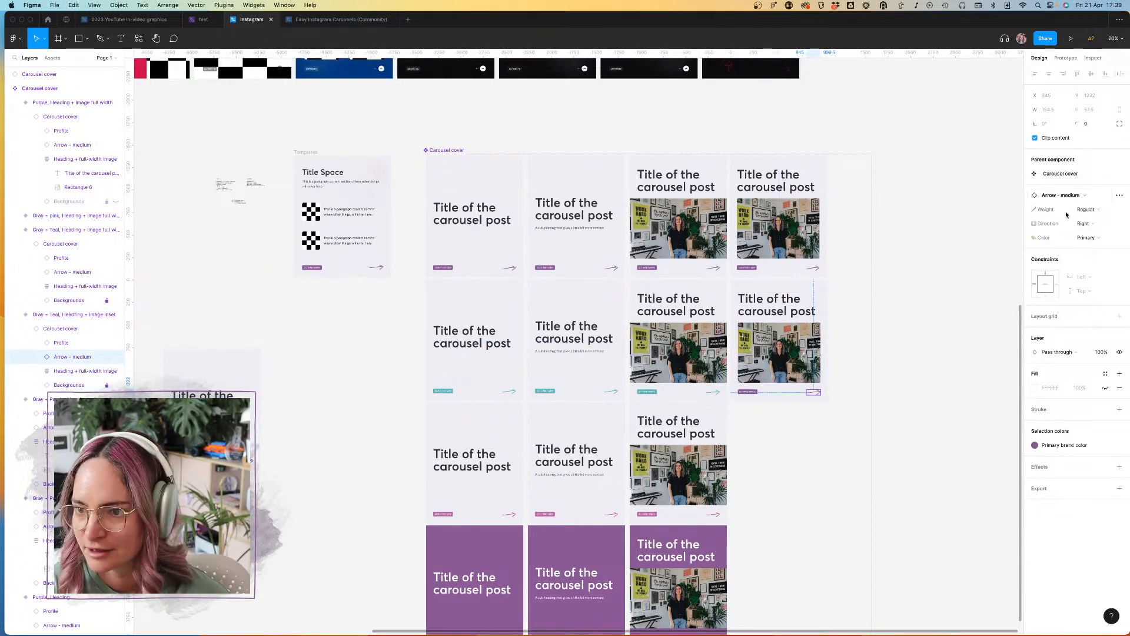
click(1090, 238)
click(1085, 248)
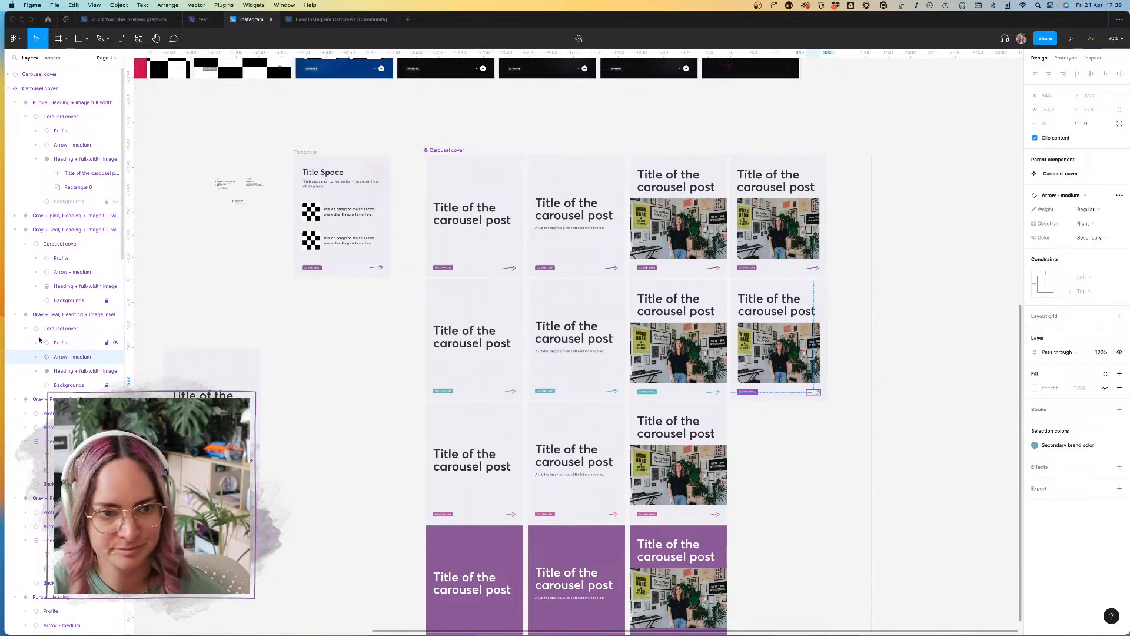
Step: Change the Profile tag's fill in the Gray + Teal inset-image variant from the Purple style to Teal
click(748, 392)
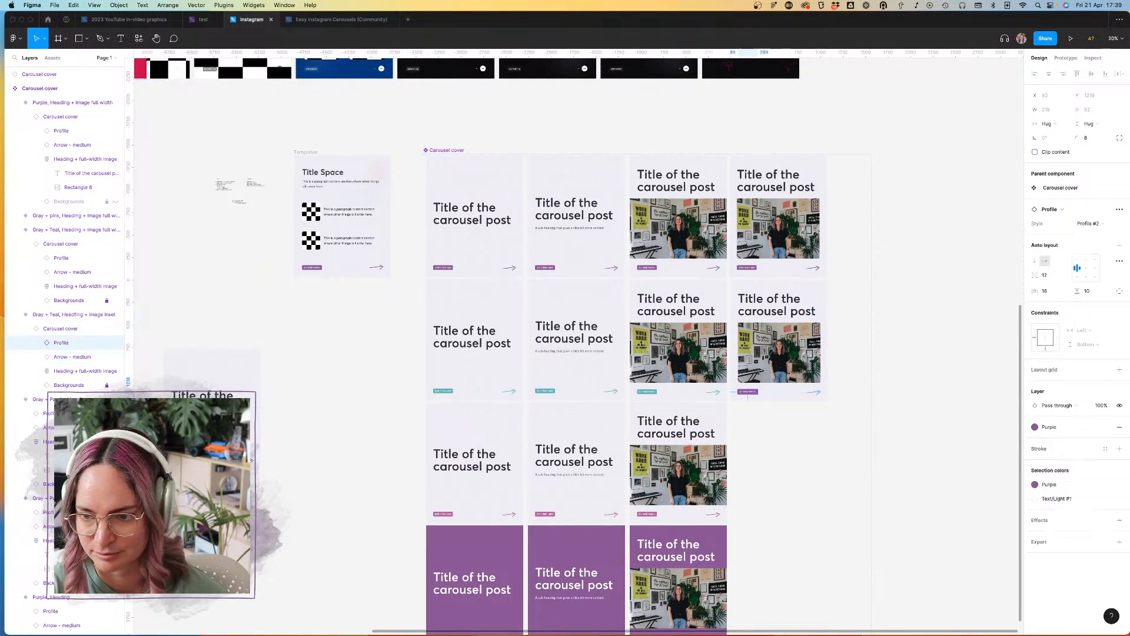
click(1059, 484)
click(1011, 537)
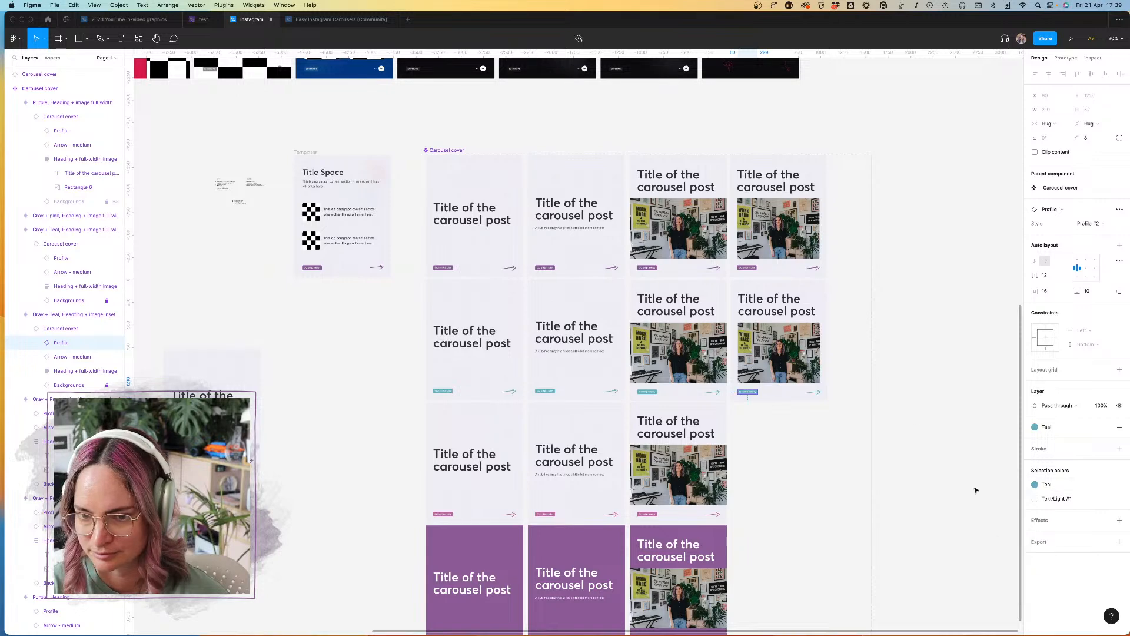
Step: Duplicate the Gray + Teal inset-image variant into the Gray + pink row and set the copy's Colorway to Gray + pink
click(814, 288)
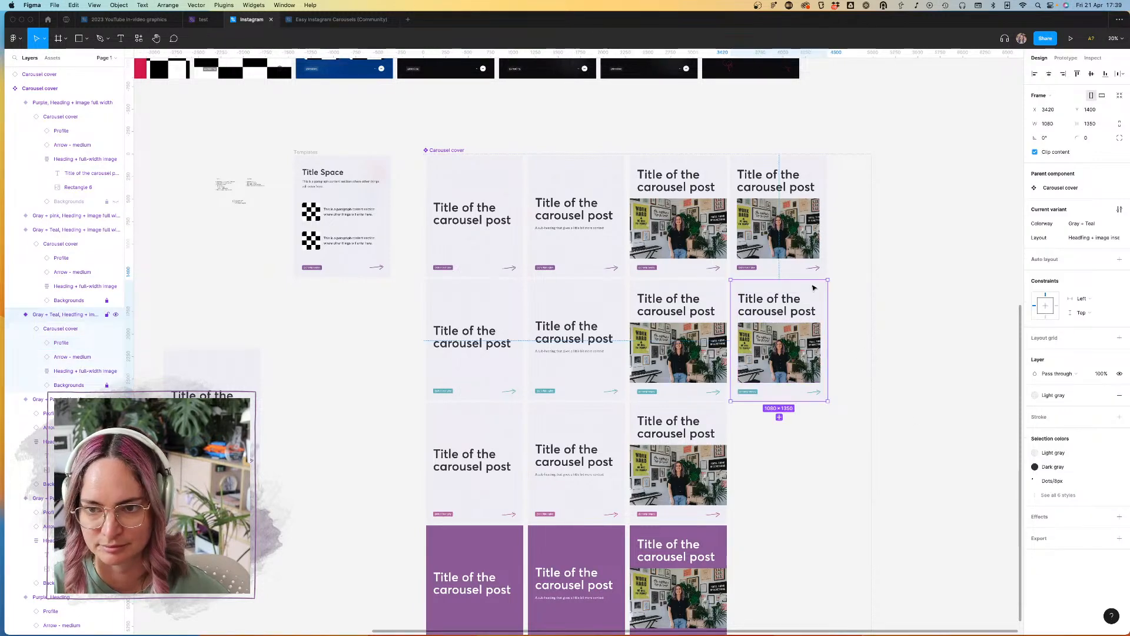
click(779, 417)
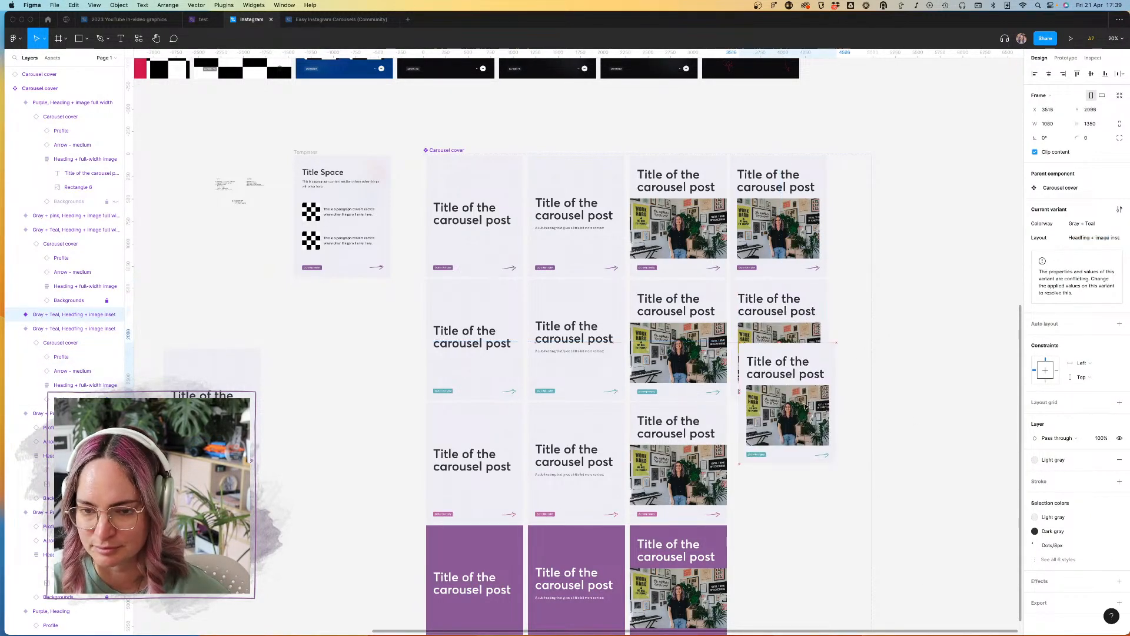
drag(792, 439, 794, 439)
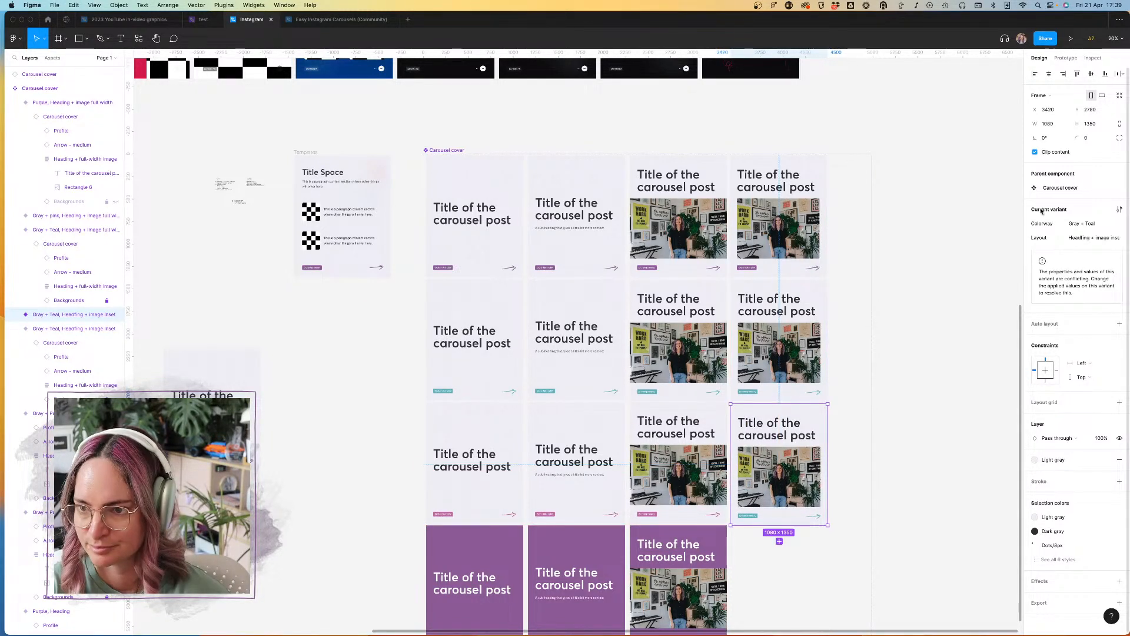
click(1115, 226)
click(1104, 238)
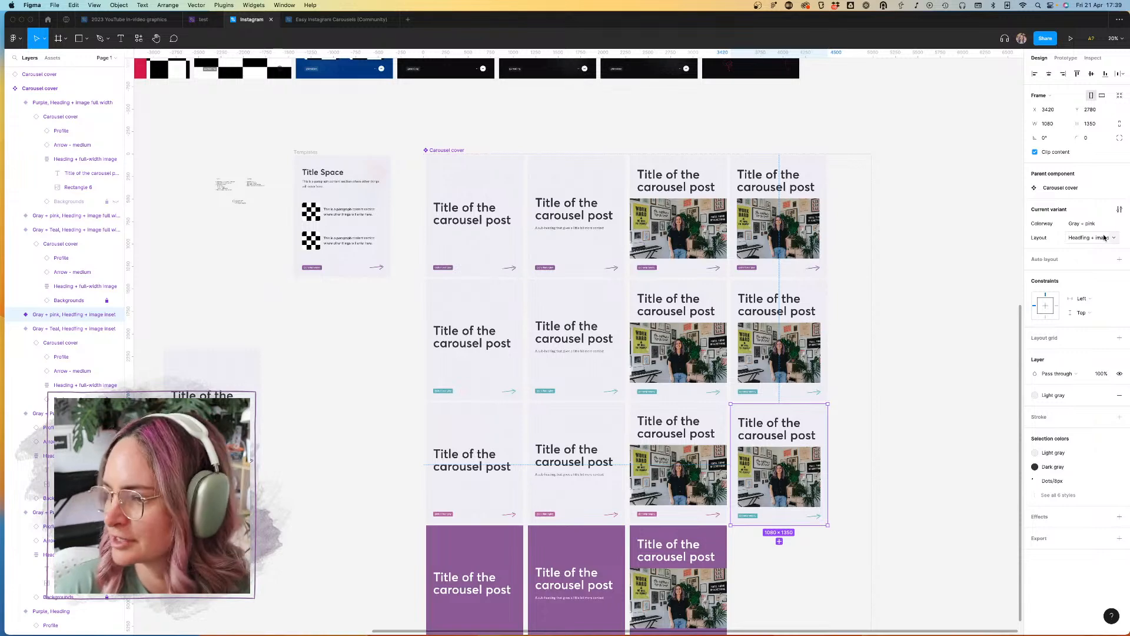
Step: Swap the Secondary brand color and Teal styles in the Gray + pink inset-image variant for Pink
scroll(790, 444, up, 3)
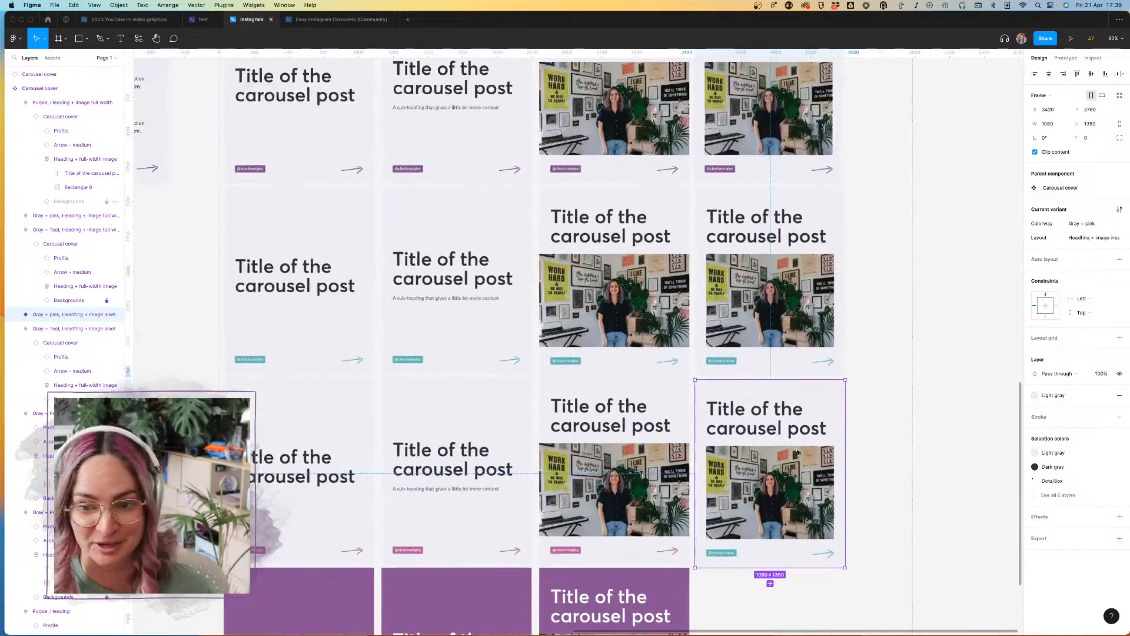
scroll(798, 451, right, 5)
scroll(798, 452, down, 3)
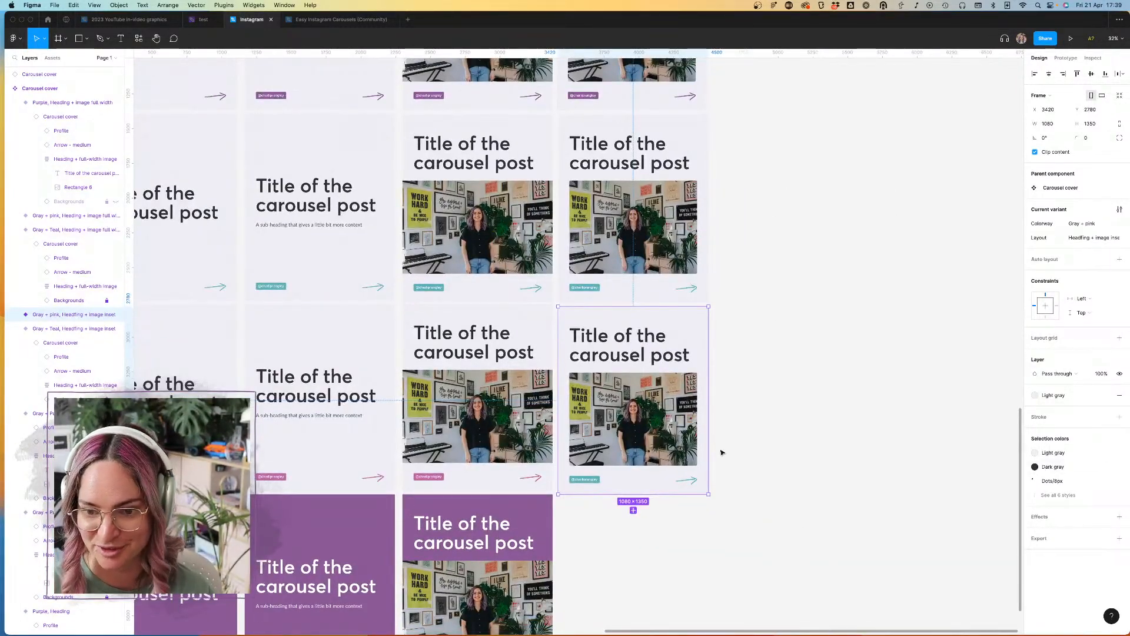
click(1064, 499)
click(1070, 498)
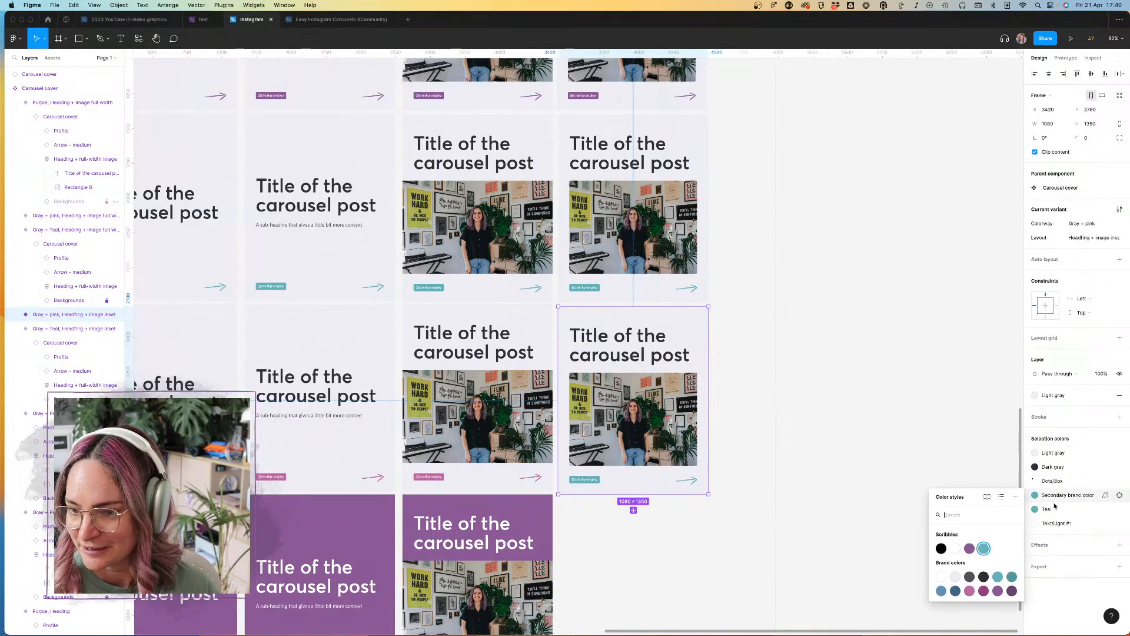
click(971, 595)
click(1035, 509)
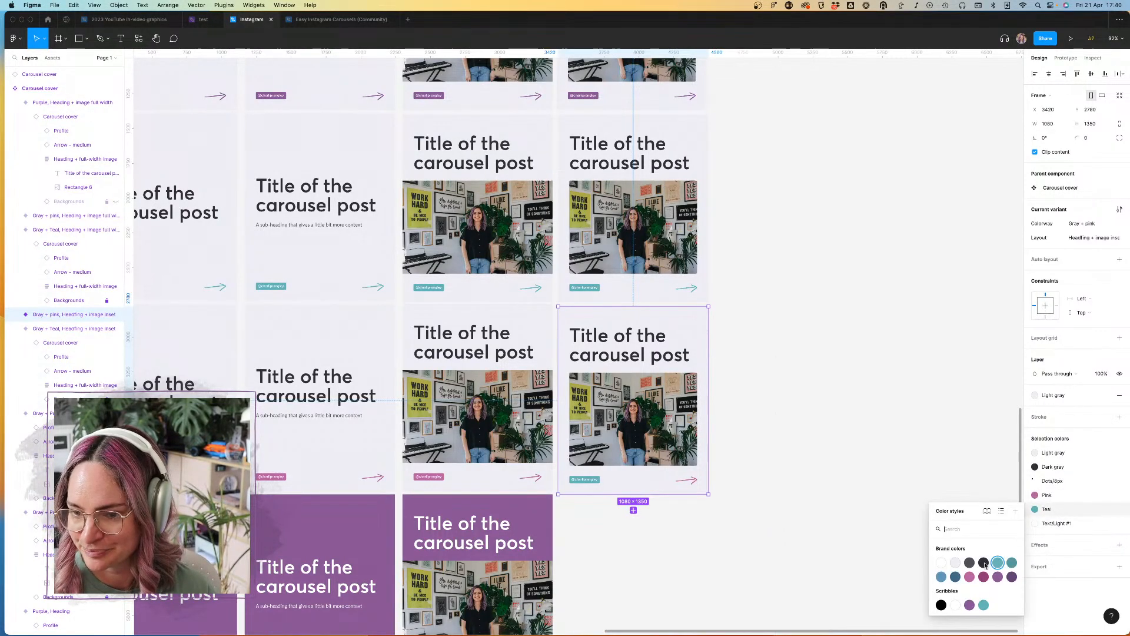
click(970, 603)
Step: Duplicate the Gray + pink inset-image variant into the purple row and set the copy's Colorway to Purple
scroll(663, 331, down, 2)
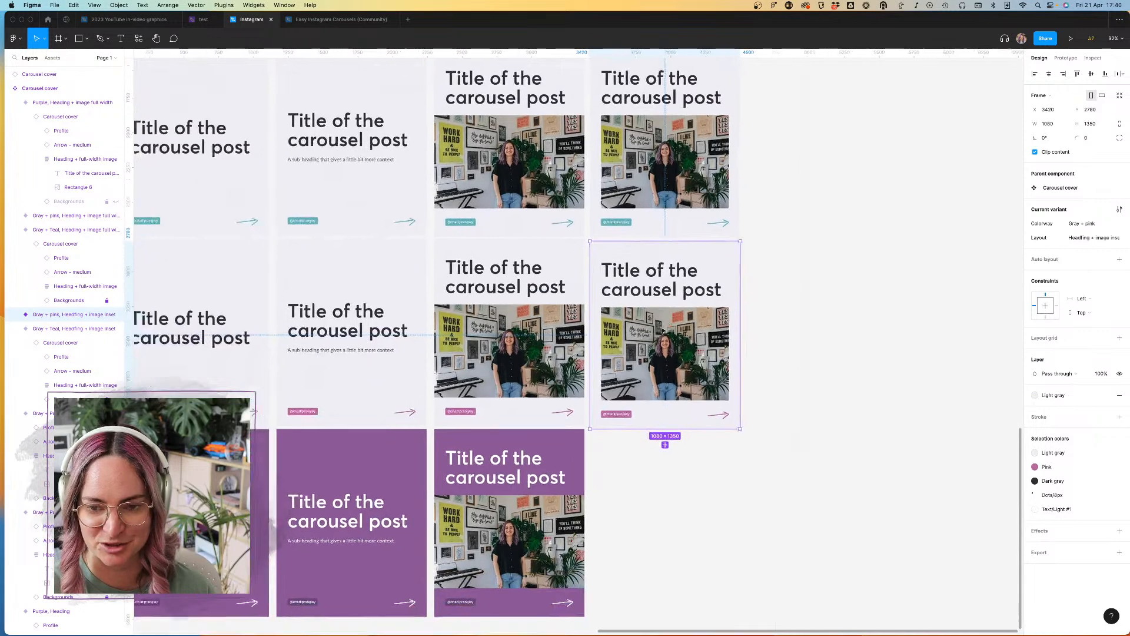
drag(709, 239, 708, 426)
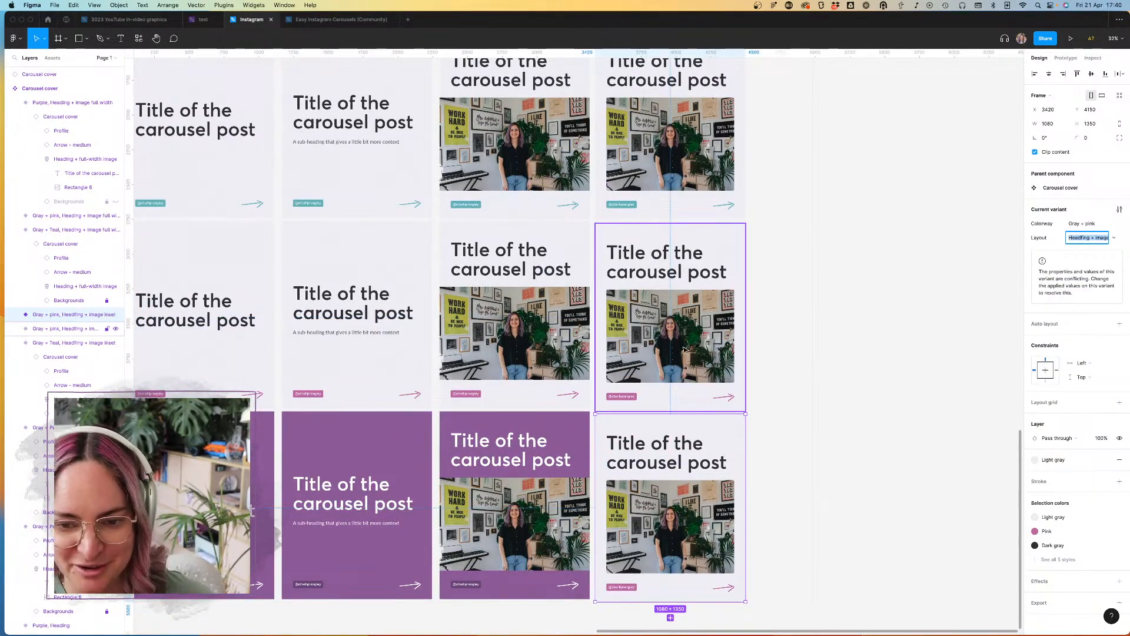
click(1114, 224)
click(1107, 235)
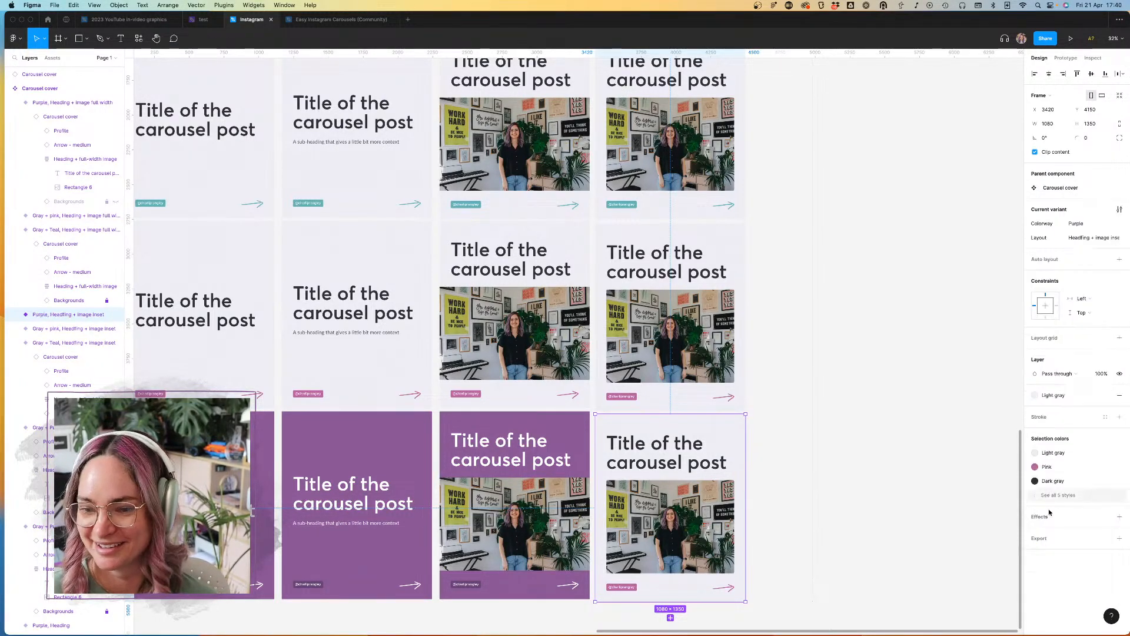
Step: Recolor the Purple inset-image variant, changing Light gray to Purple, Dark gray to white, and Pink to Dark purple
click(1068, 452)
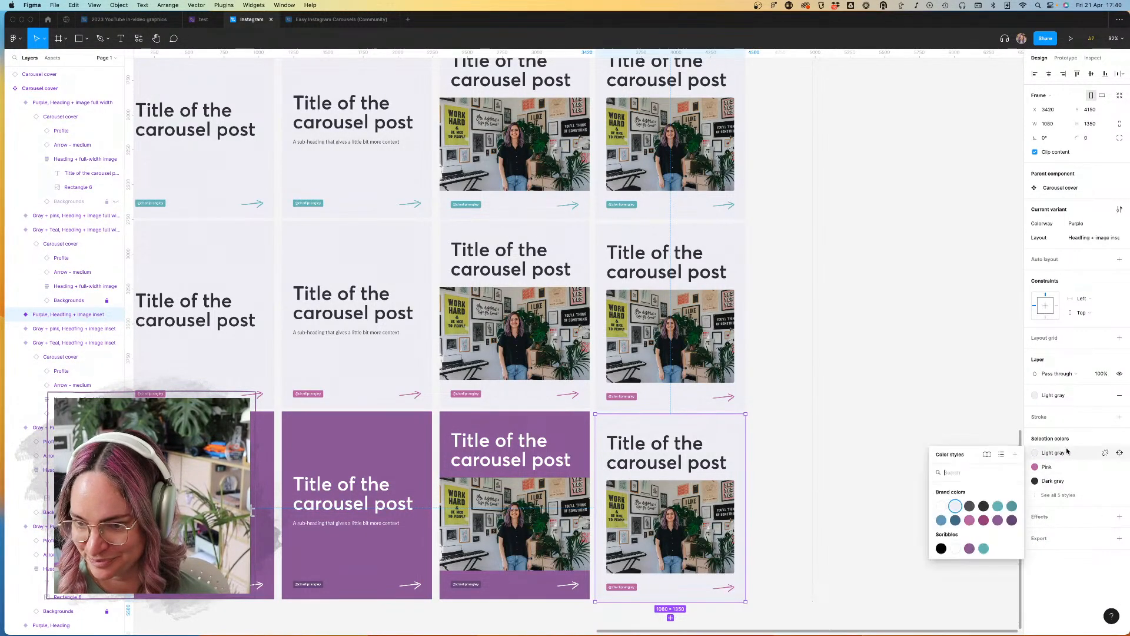
click(998, 520)
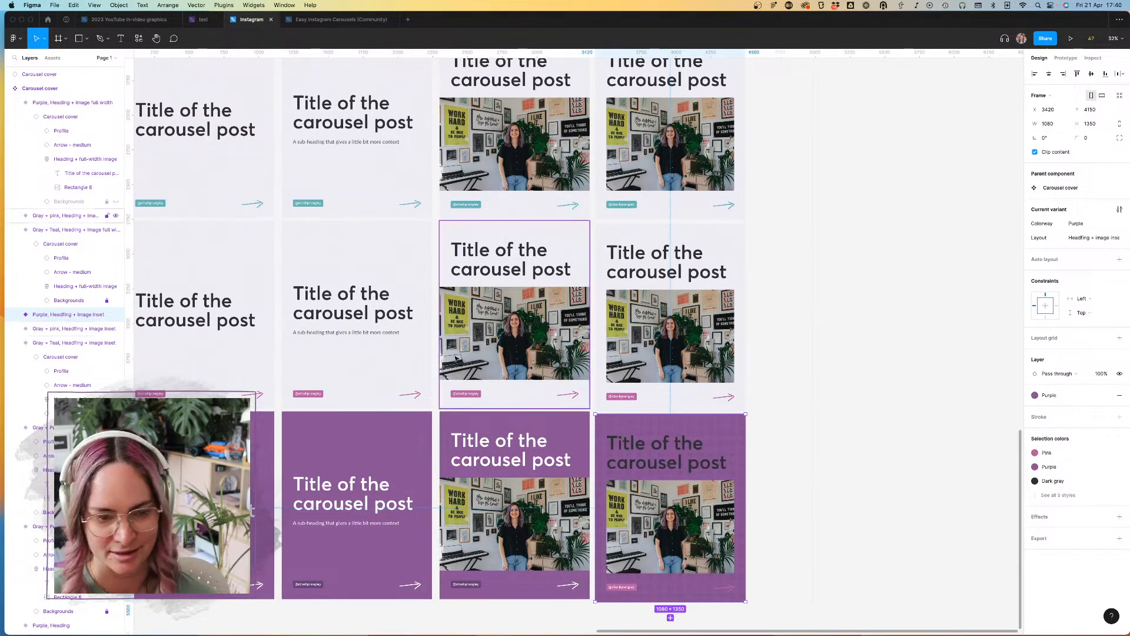
click(1051, 481)
click(941, 537)
click(1051, 453)
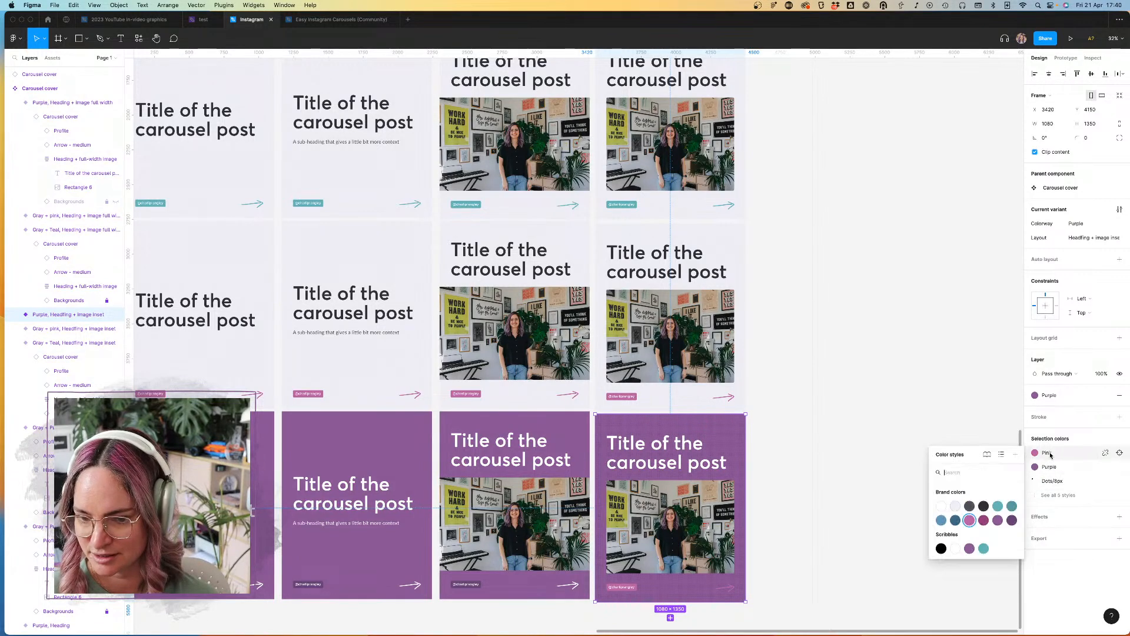
click(1012, 520)
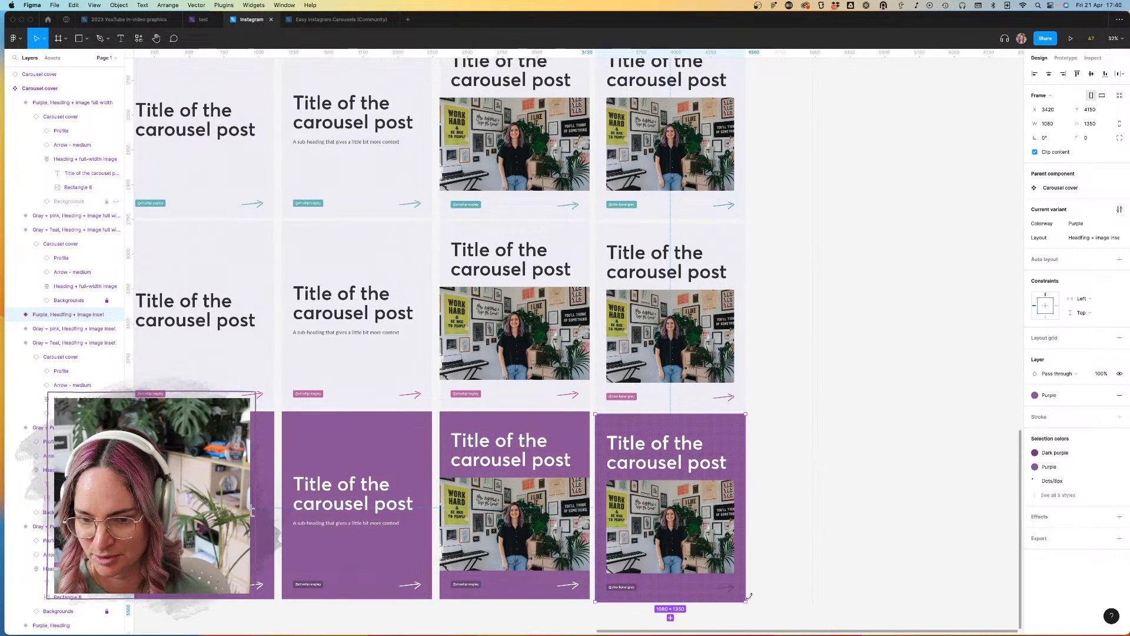
Step: Set the arrow color in the Purple inset-image variant to White
double_click(730, 591)
double_click(730, 591)
double_click(730, 591)
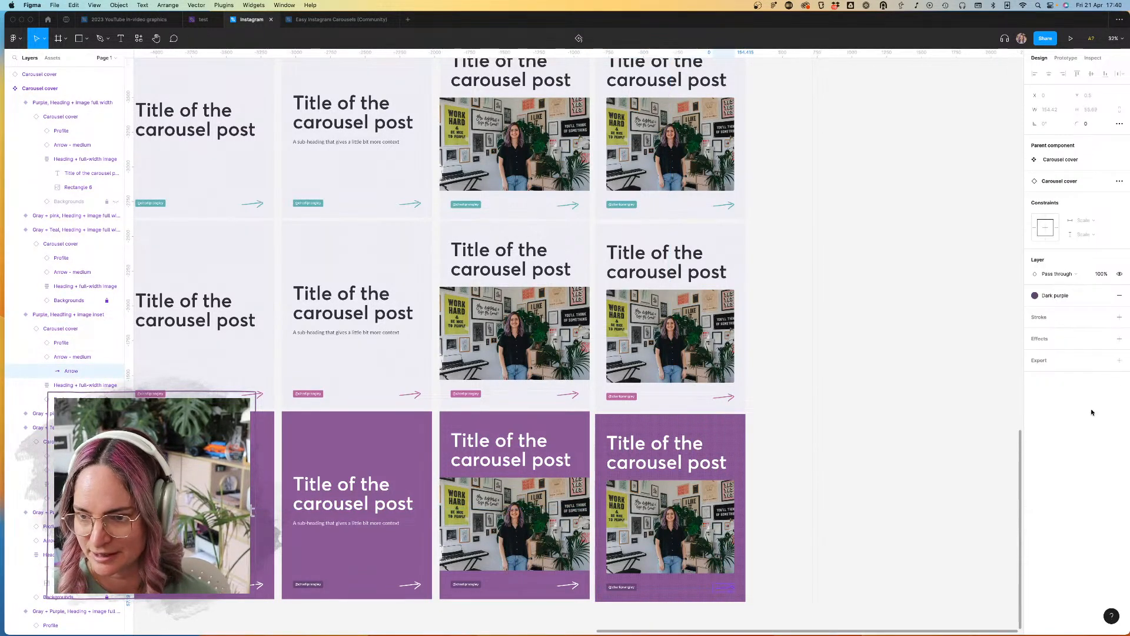
click(67, 356)
click(1096, 237)
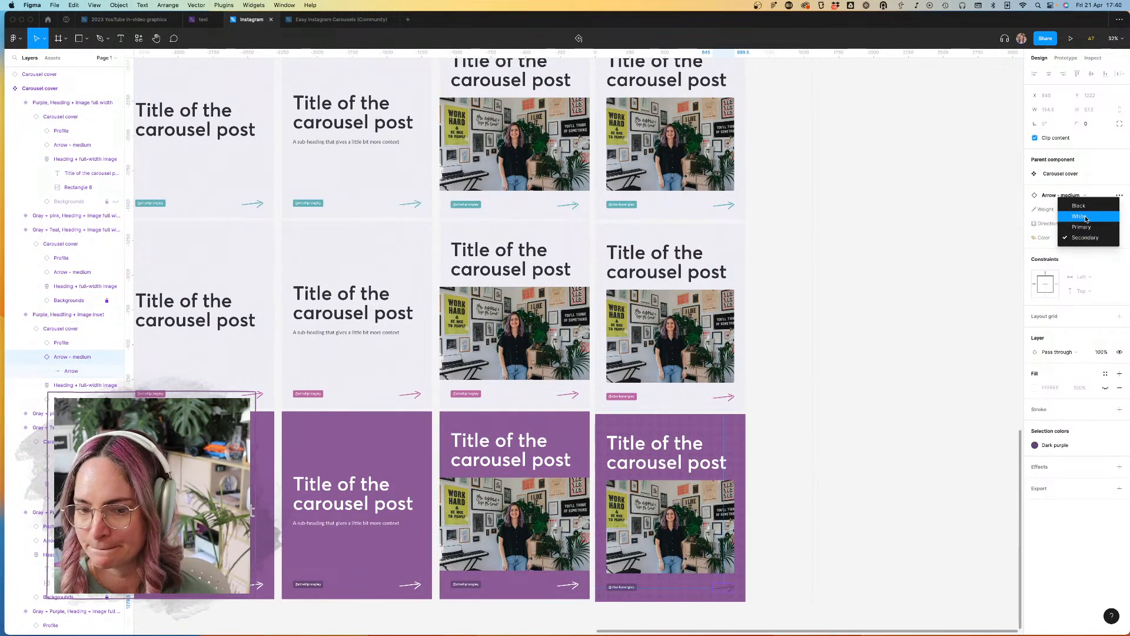
click(1089, 225)
click(898, 452)
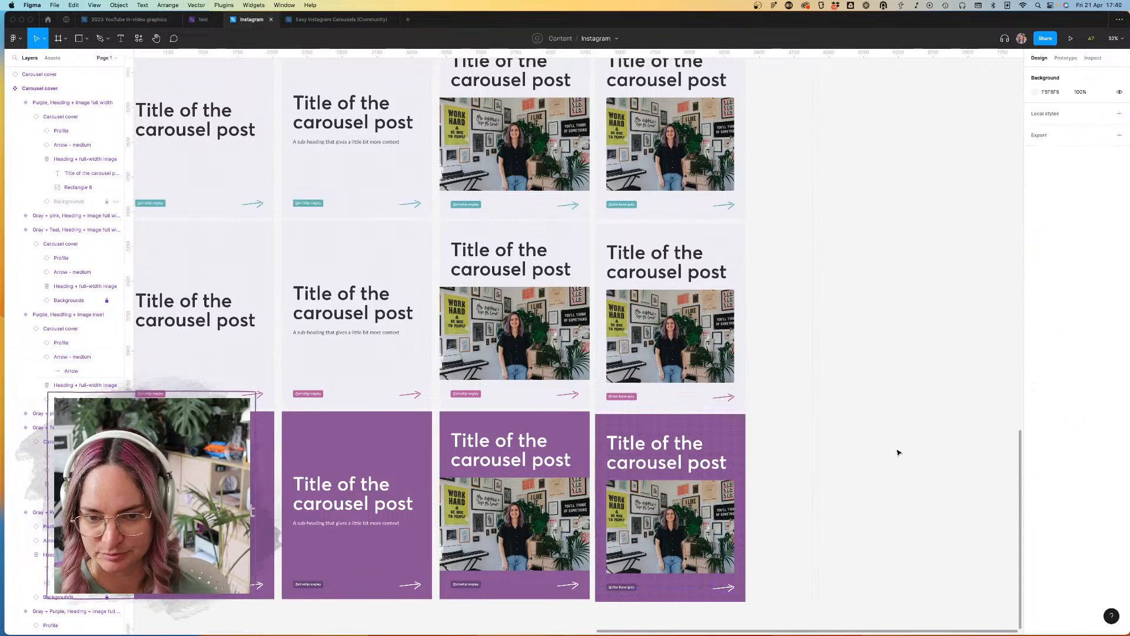
Step: Place a new instance of the local Carousel cover component in the empty canvas area below the existing standalone cover
scroll(898, 453, down, 6)
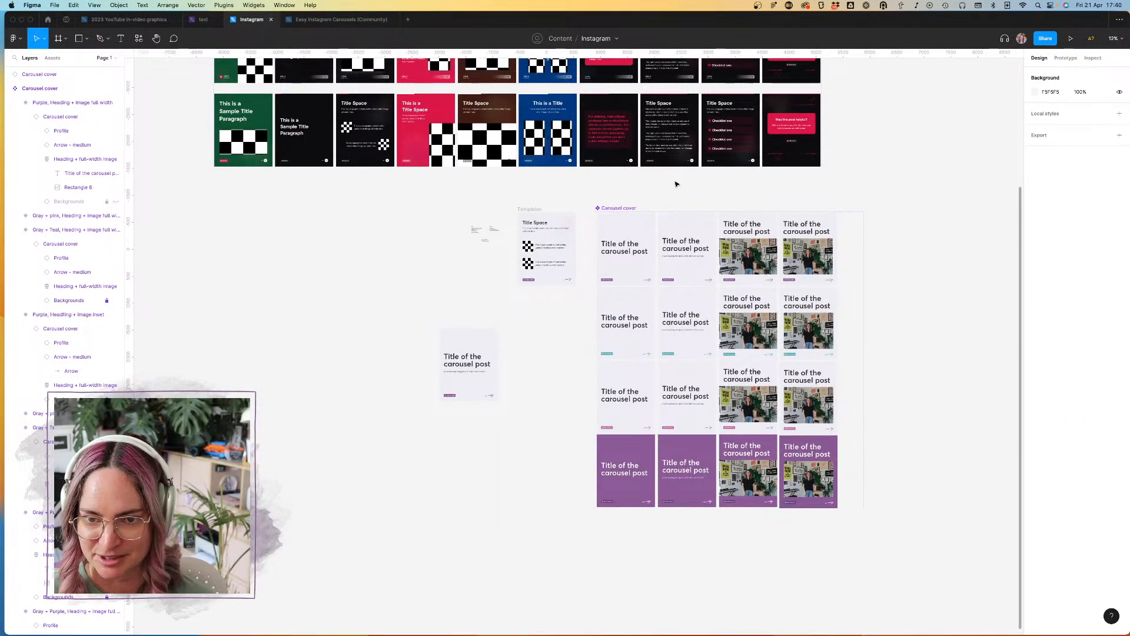
scroll(676, 184, down, 3)
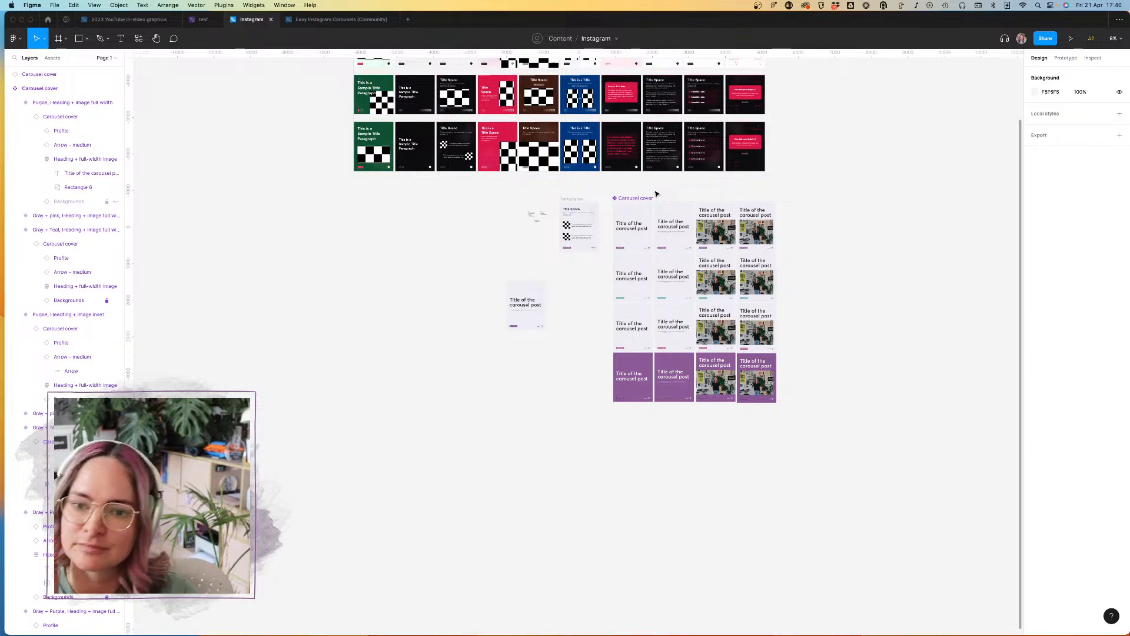
scroll(774, 204, up, 5)
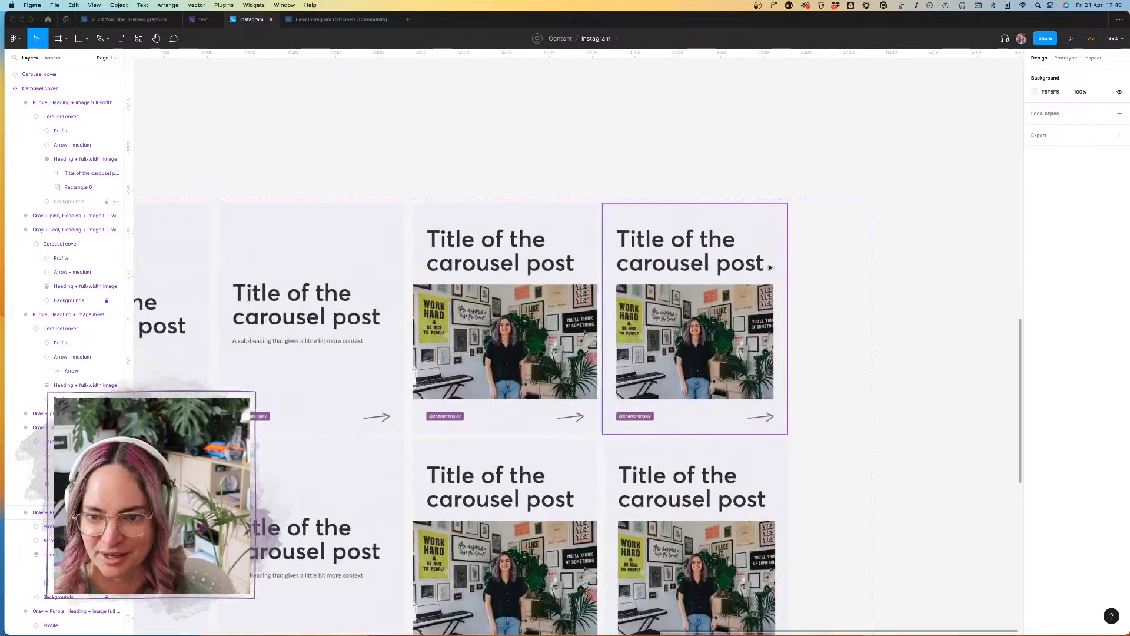
scroll(740, 196, down, 4)
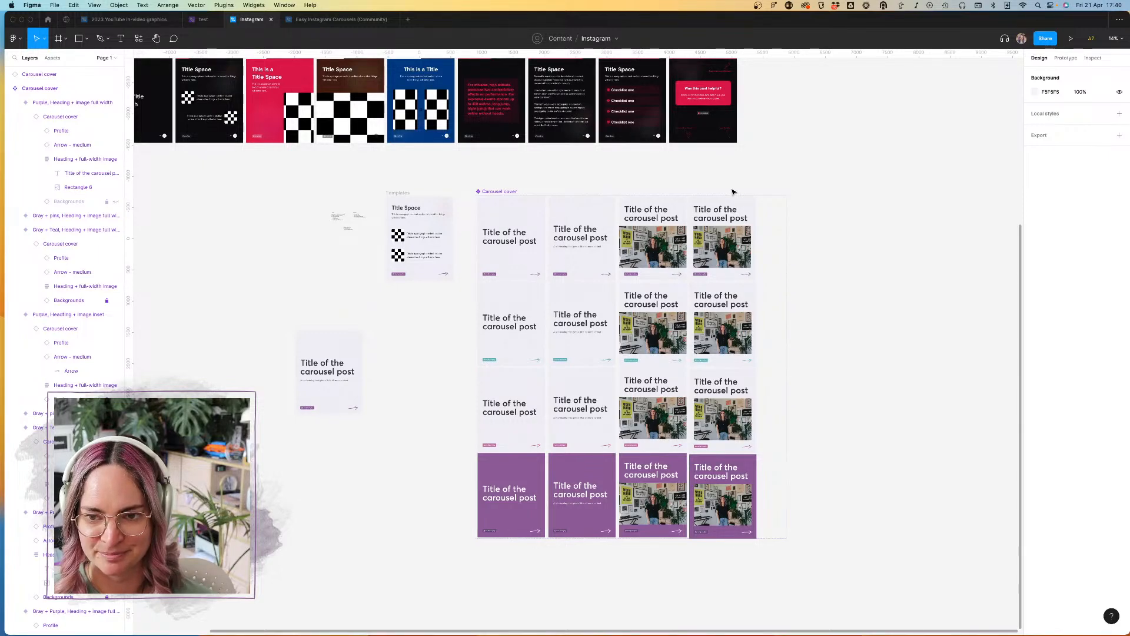
click(52, 57)
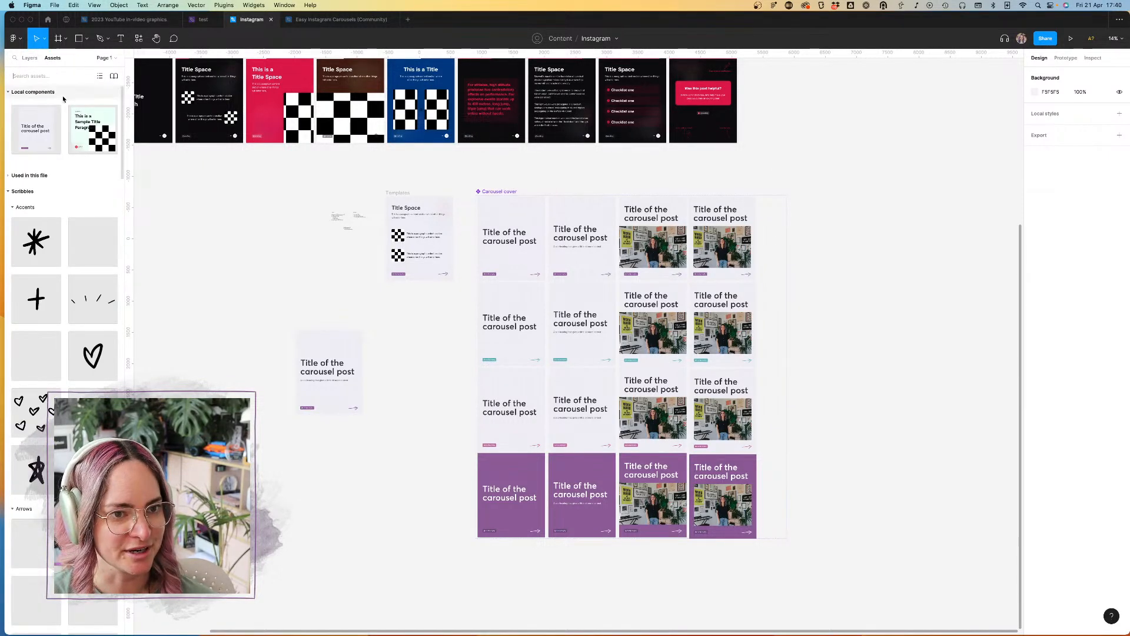
drag(36, 129, 328, 563)
scroll(331, 566, down, 5)
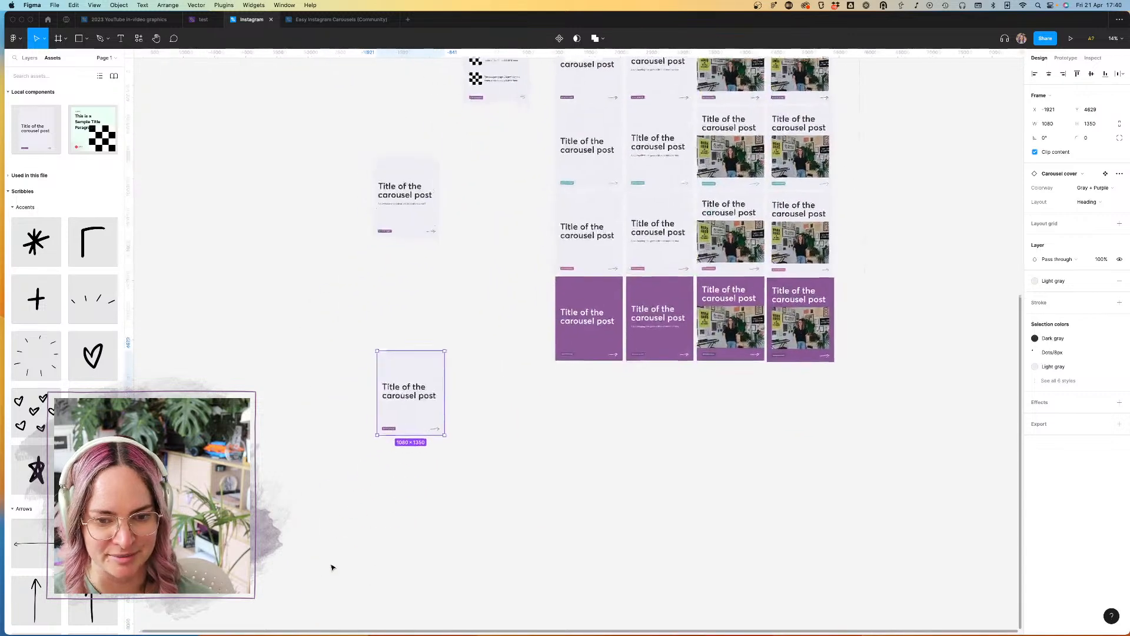
scroll(451, 384, up, 5)
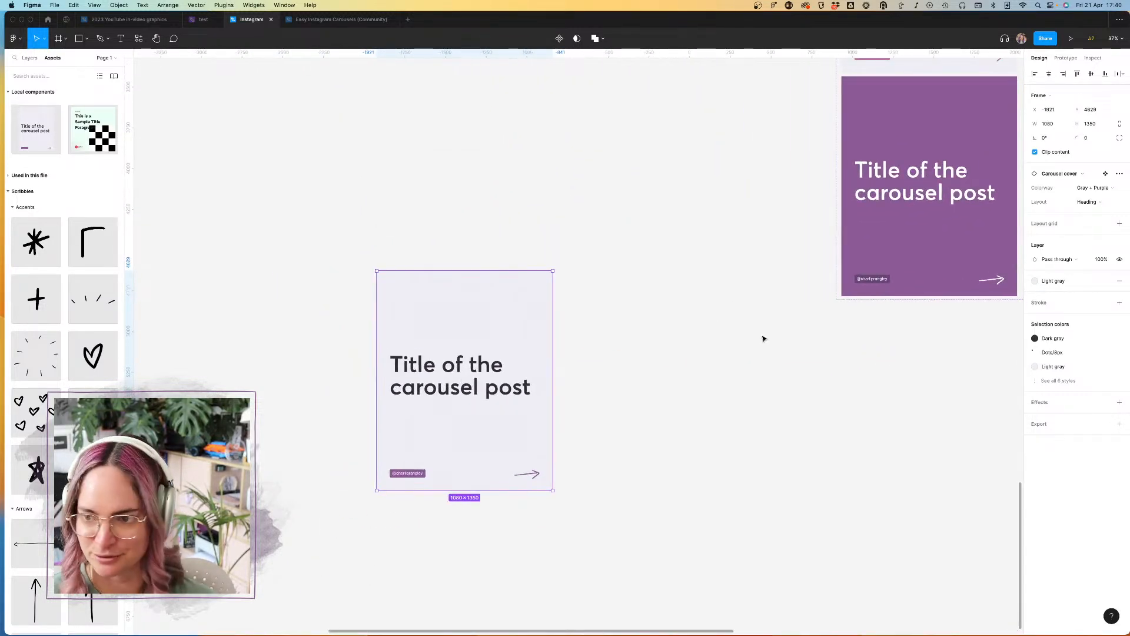
Step: Switch the new Carousel cover instance's Layout to the heading with inset image and detach the instance
click(1093, 202)
click(1086, 228)
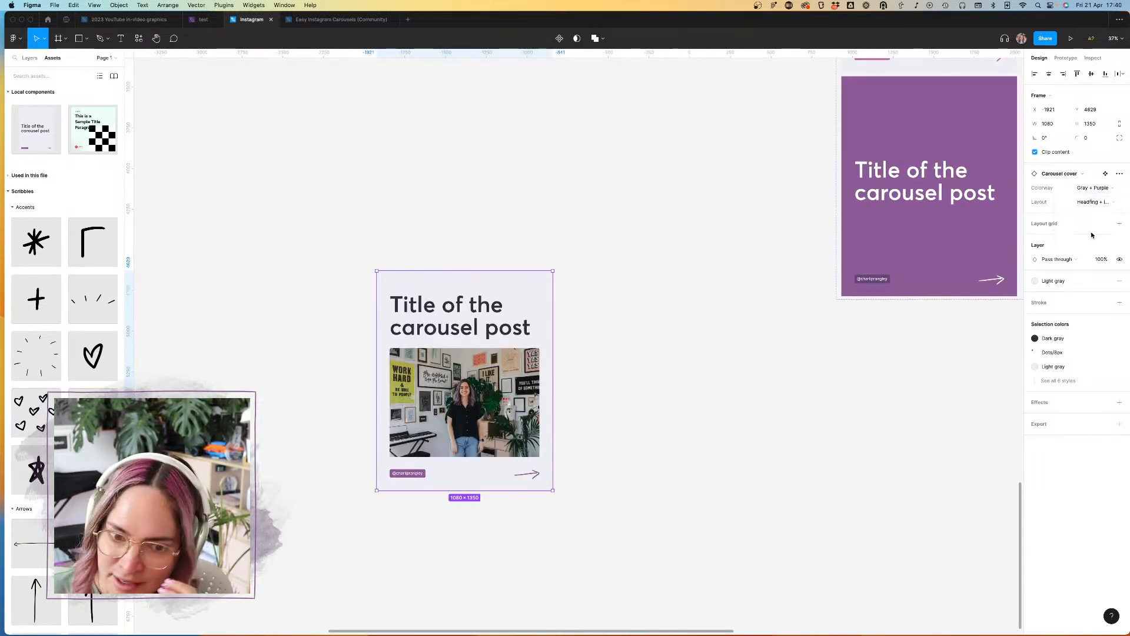
right_click(487, 280)
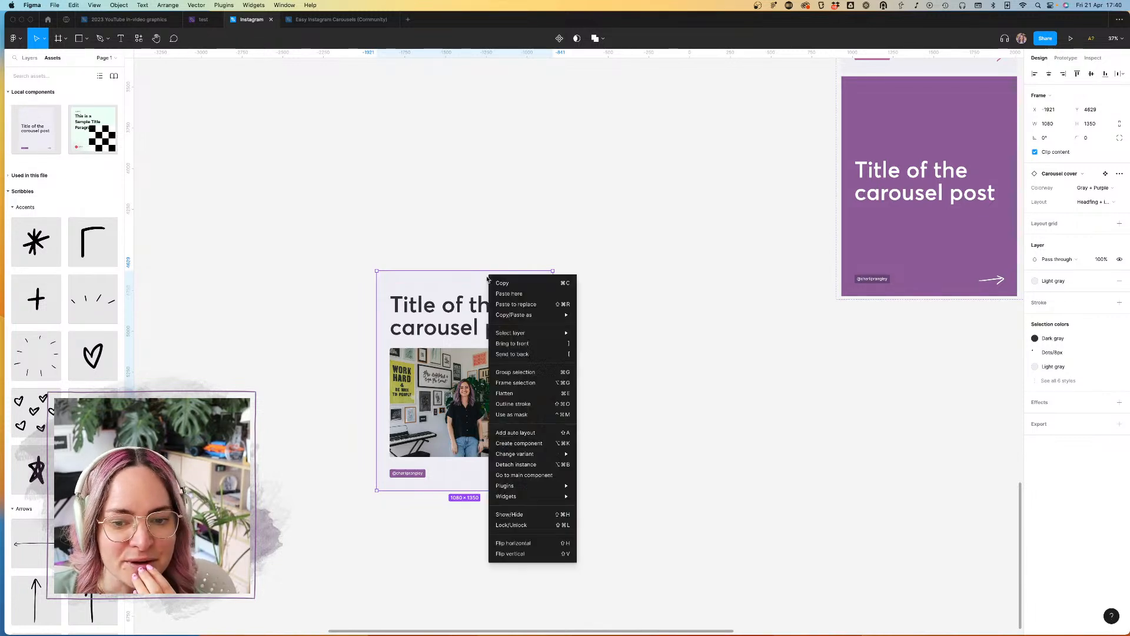
click(518, 464)
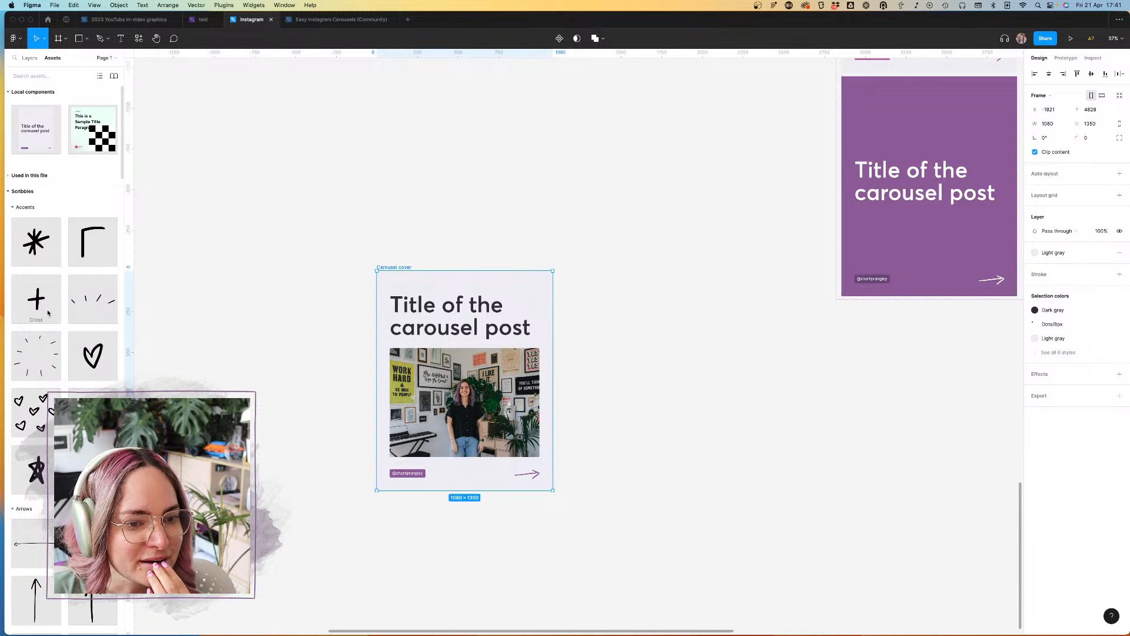
Step: Add the Emphasis - circle scribble to the detached cover and position it around the start of the title at X 15, Y 25
drag(36, 357, 503, 355)
drag(420, 342, 421, 344)
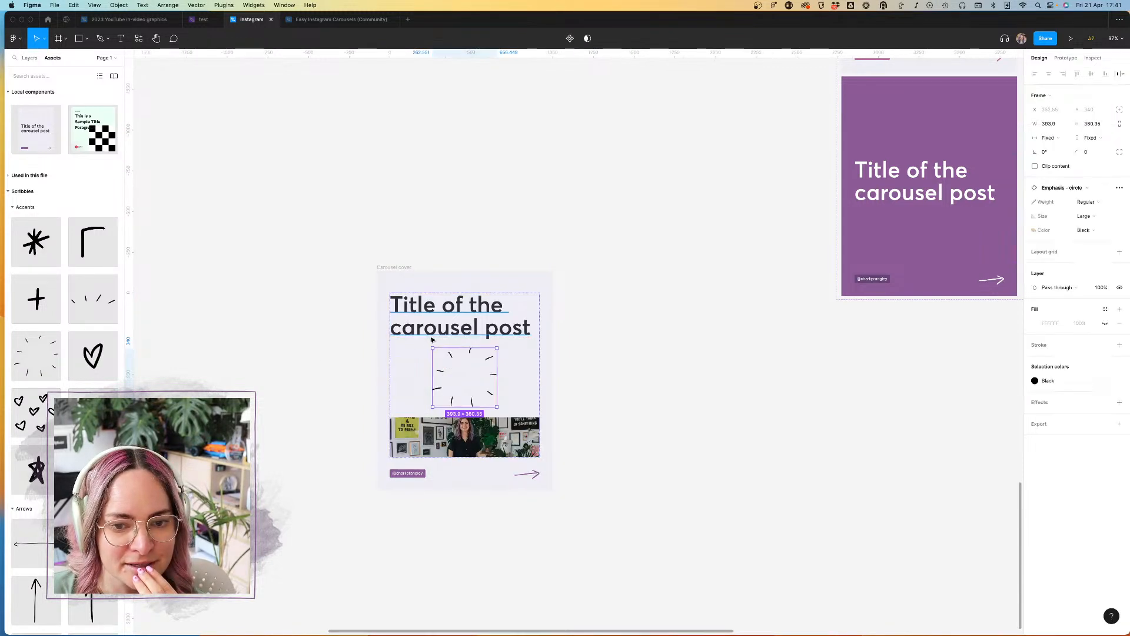
mouse_move(488, 361)
mouse_down()
mouse_move(429, 262)
mouse_move(436, 280)
mouse_up()
key(shift+Down)
key(shift+Down)
key(shift+Down)
key(shift+Down)
key(shift+Down)
key(shift+Down)
key(shift+Down)
key(shift+Down)
key(shift+Down)
key(shift+Down)
key(shift+Down)
key(shift+Down)
key(shift+Down)
key(shift+Down)
key(shift+Down)
key(shift+Down)
key(shift+Down)
key(shift+Down)
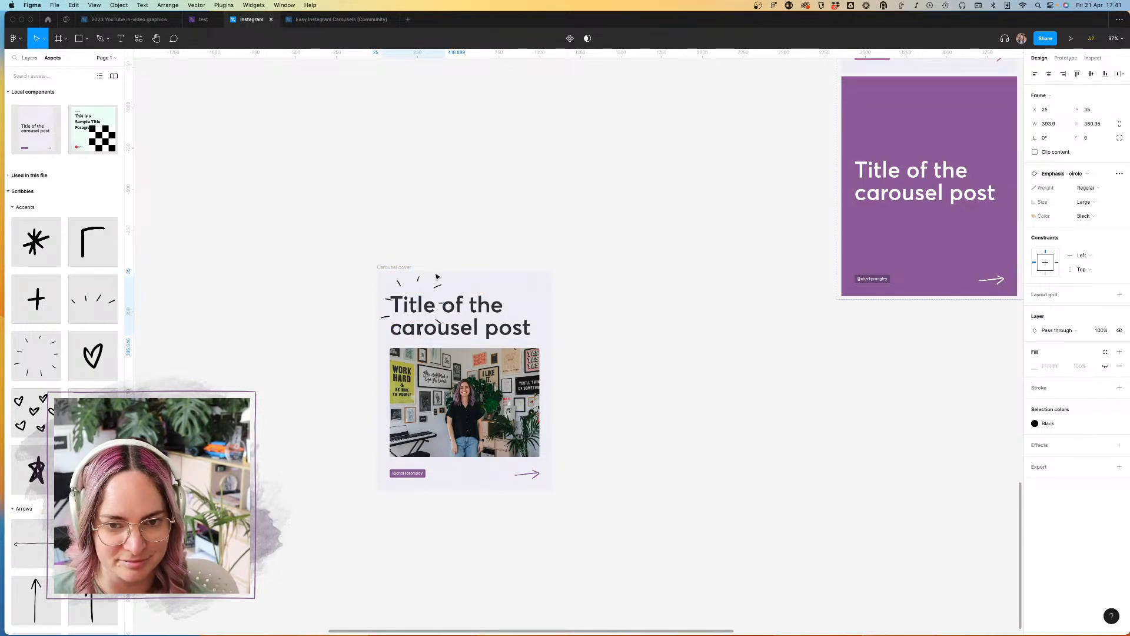
key(shift+Up)
key(shift+Up)
key(shift+Up)
key(shift+Up)
key(shift+Up)
key(shift+Up)
key(shift+Up)
key(shift+Up)
key(shift+Up)
key(shift+Up)
key(shift+Up)
key(shift+Up)
key(shift+Left)
key(shift+Left)
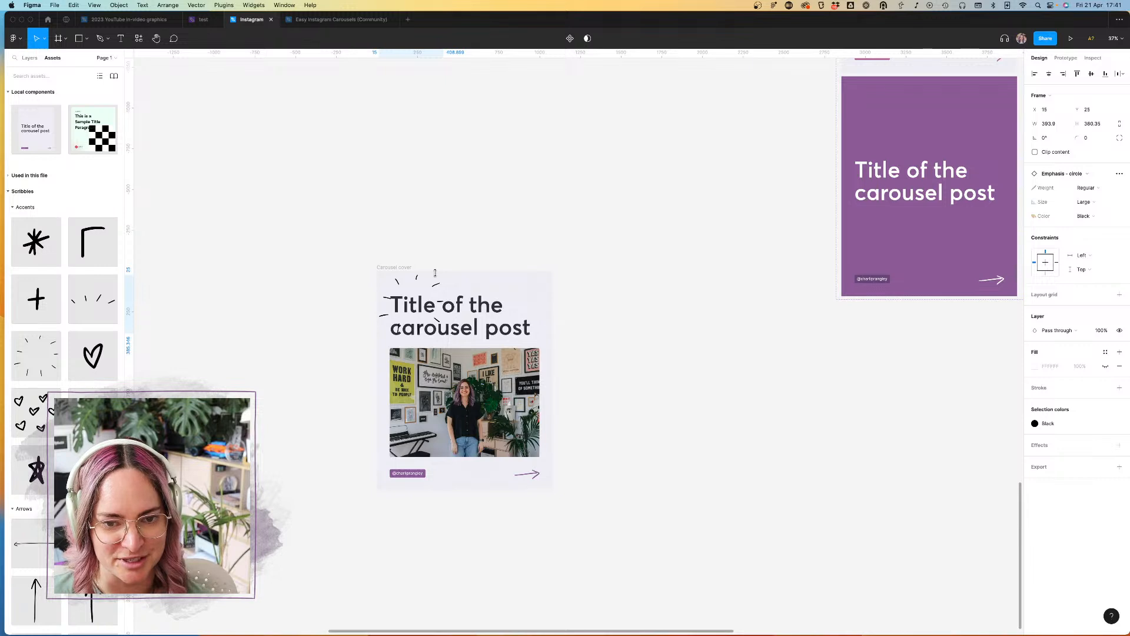
click(557, 265)
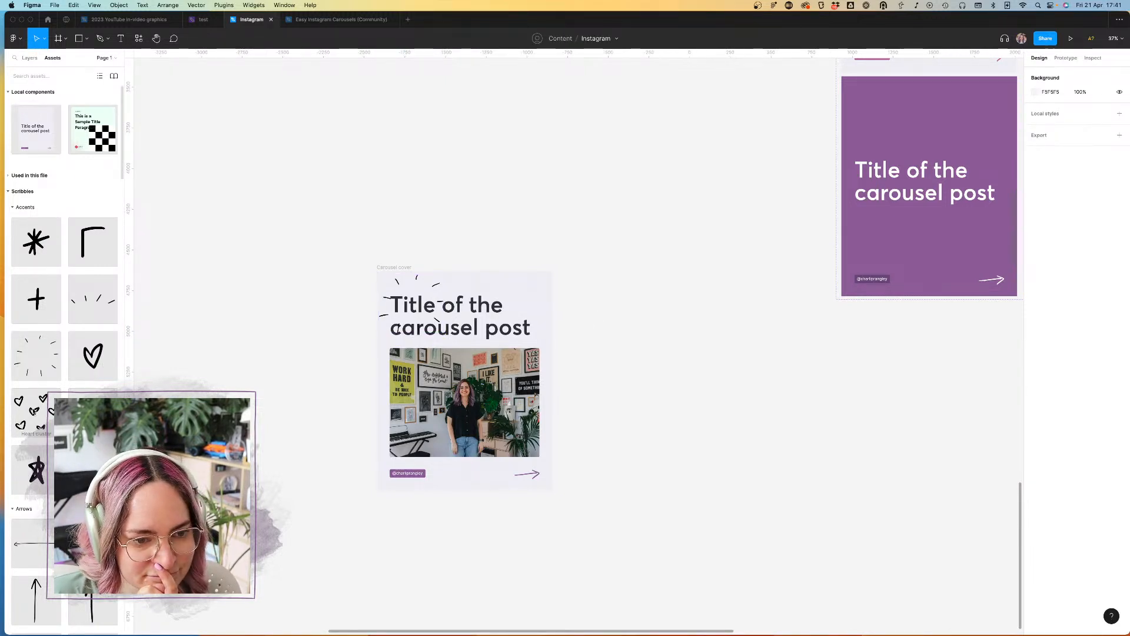
Step: Add the Heart cluster scribble over the image's upper-right corner on the detached cover and set its color to Primary
click(424, 389)
click(29, 58)
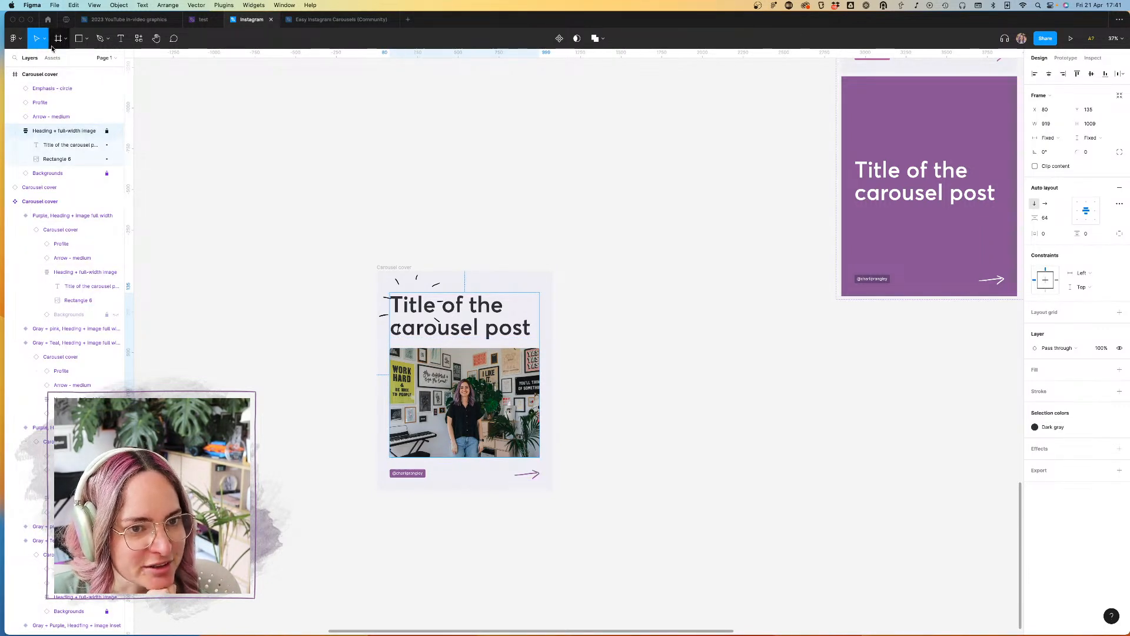
click(53, 58)
drag(40, 426, 533, 352)
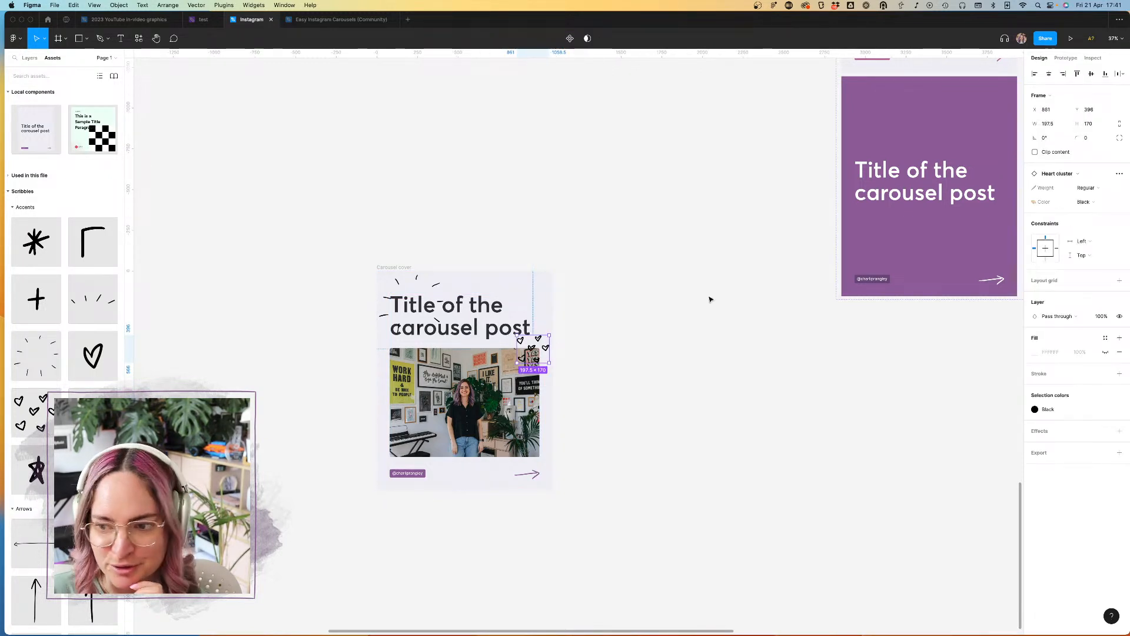
click(1086, 202)
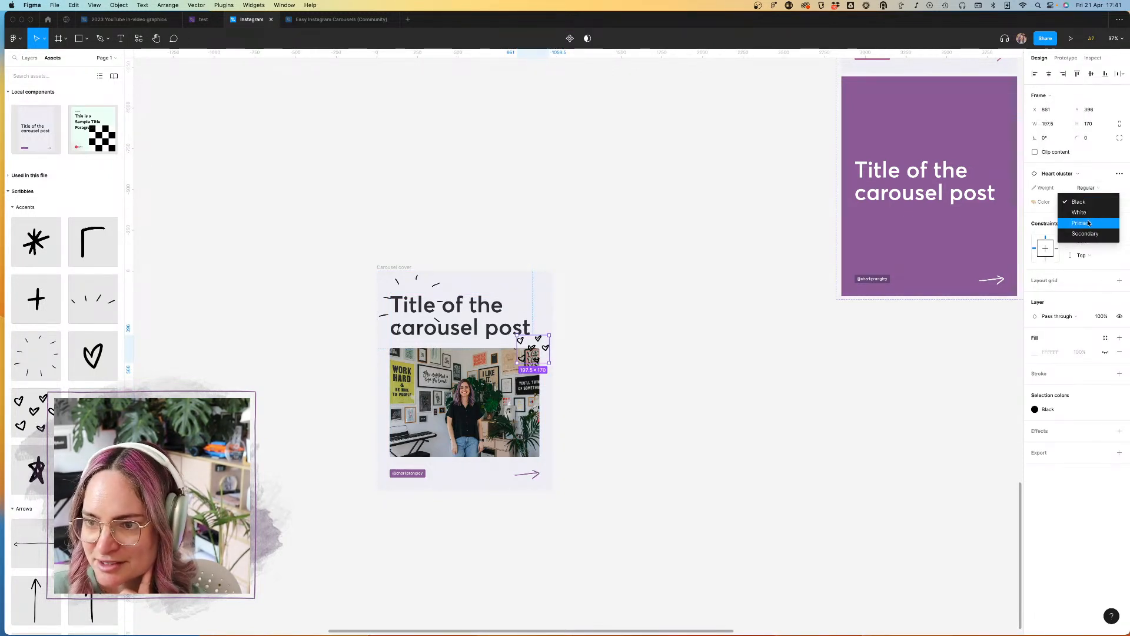
click(1081, 222)
Step: Move the heart cluster to the lower part of the image's left edge on the detached cover
click(613, 379)
drag(533, 353, 401, 420)
click(606, 396)
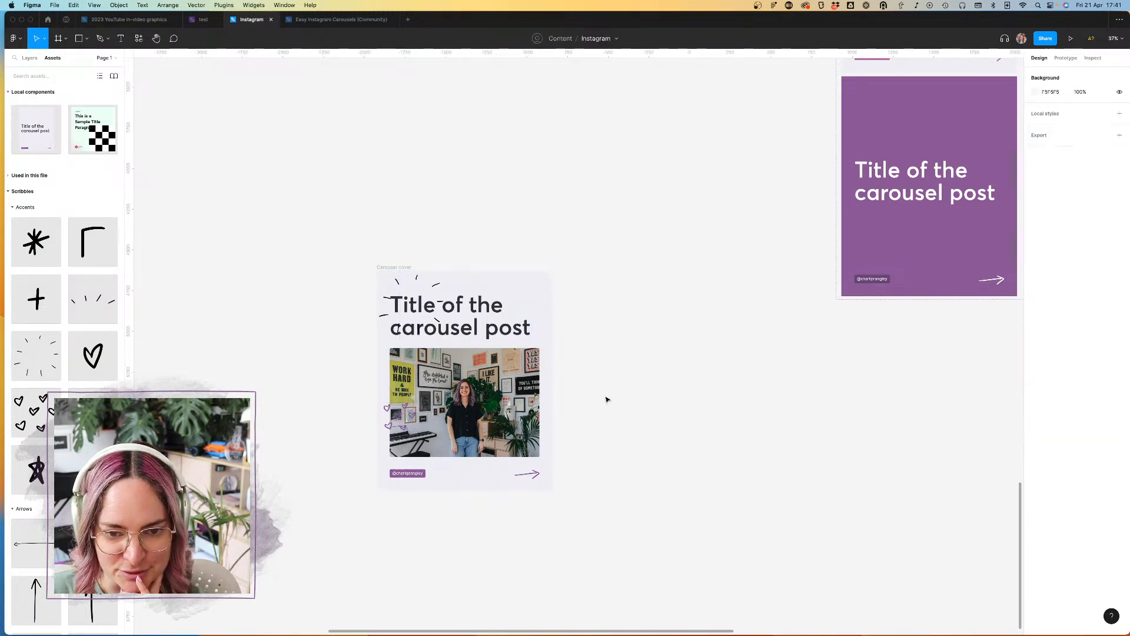
scroll(64, 353, down, 5)
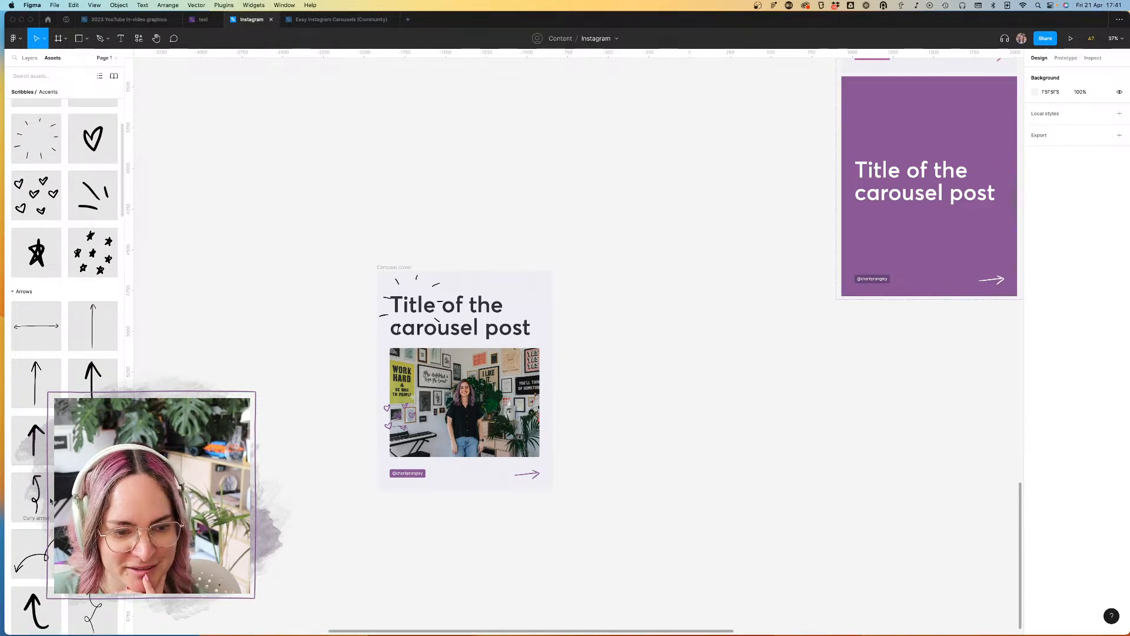
scroll(36, 471, down, 5)
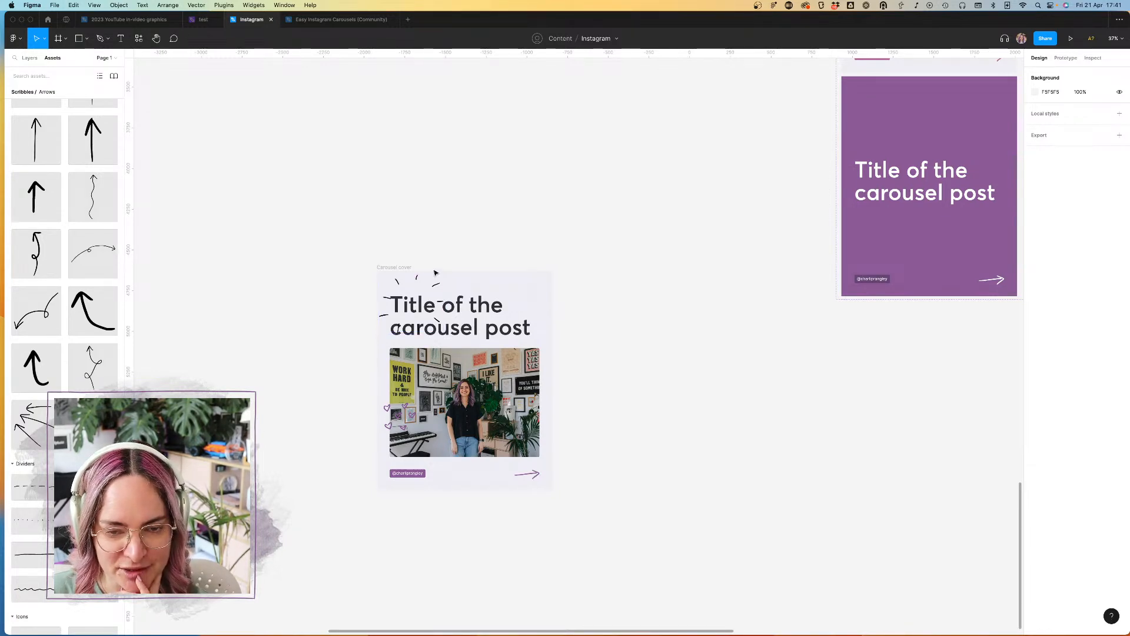
scroll(528, 246, down, 5)
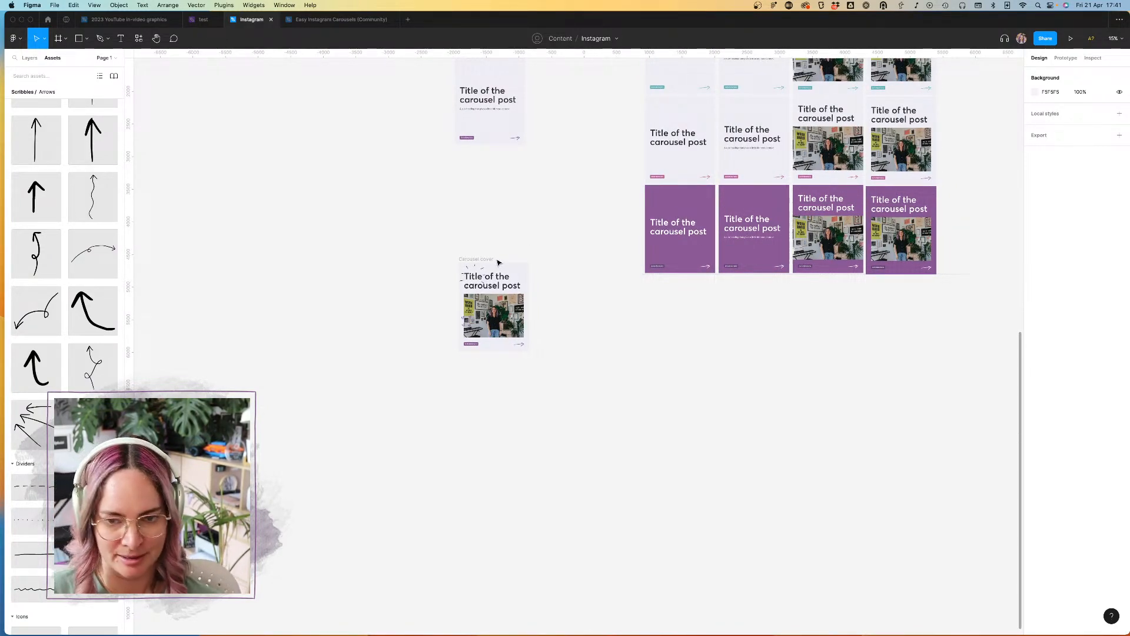
Step: Paste a copy of the Gray + Purple Heading variant as an instance below the first column of the Carousel cover component set
scroll(541, 257, up, 8)
scroll(541, 257, right, 8)
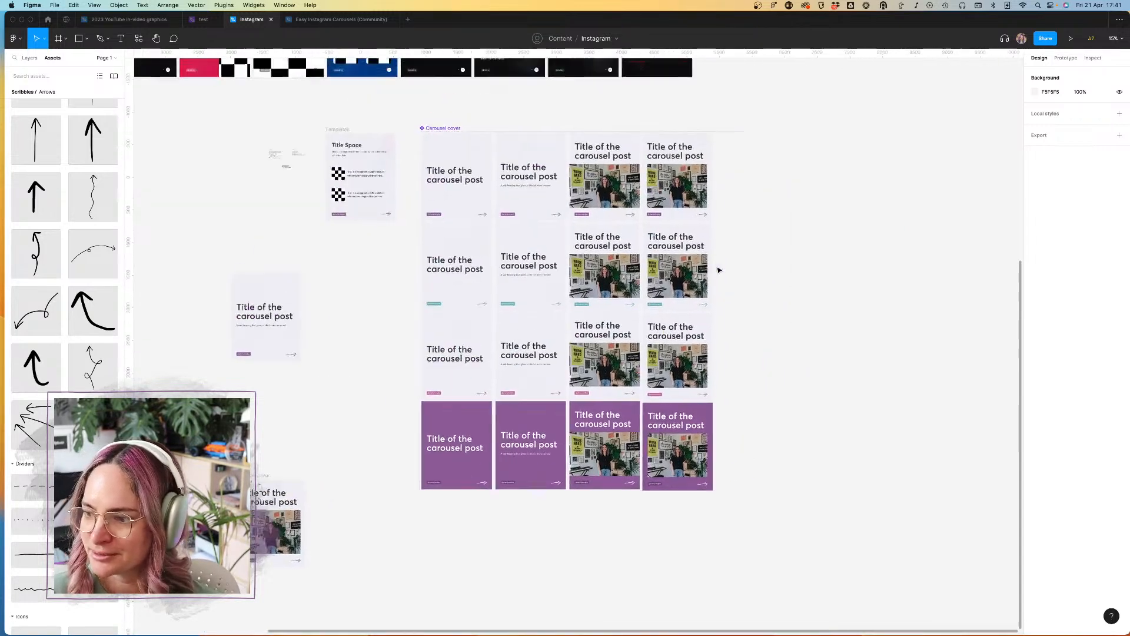
scroll(795, 226, down, 4)
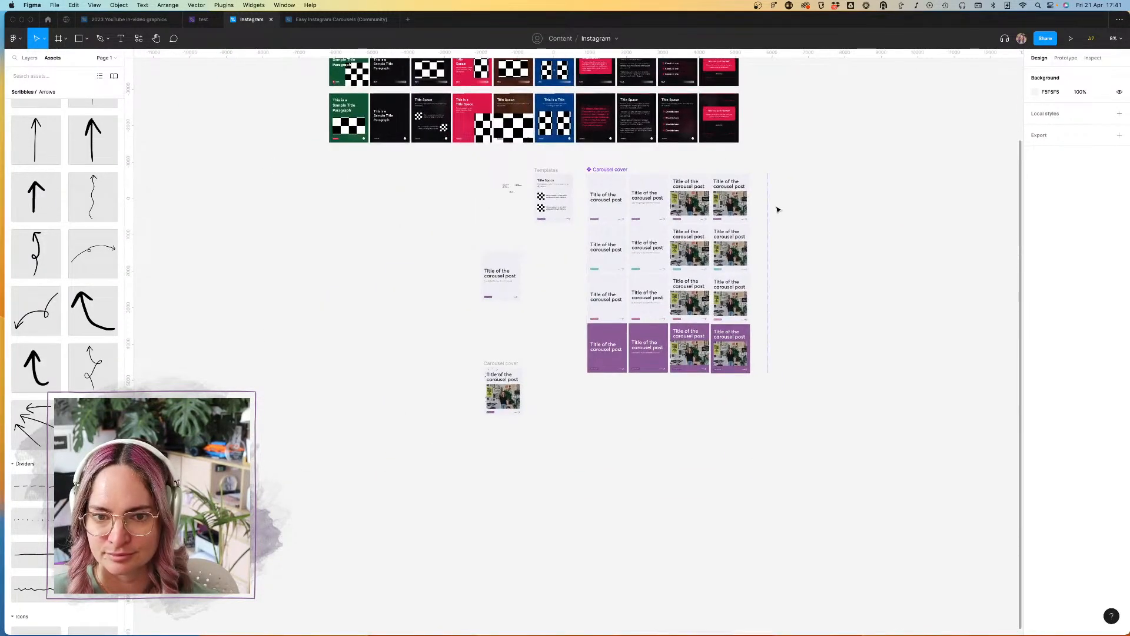
scroll(771, 209, up, 3)
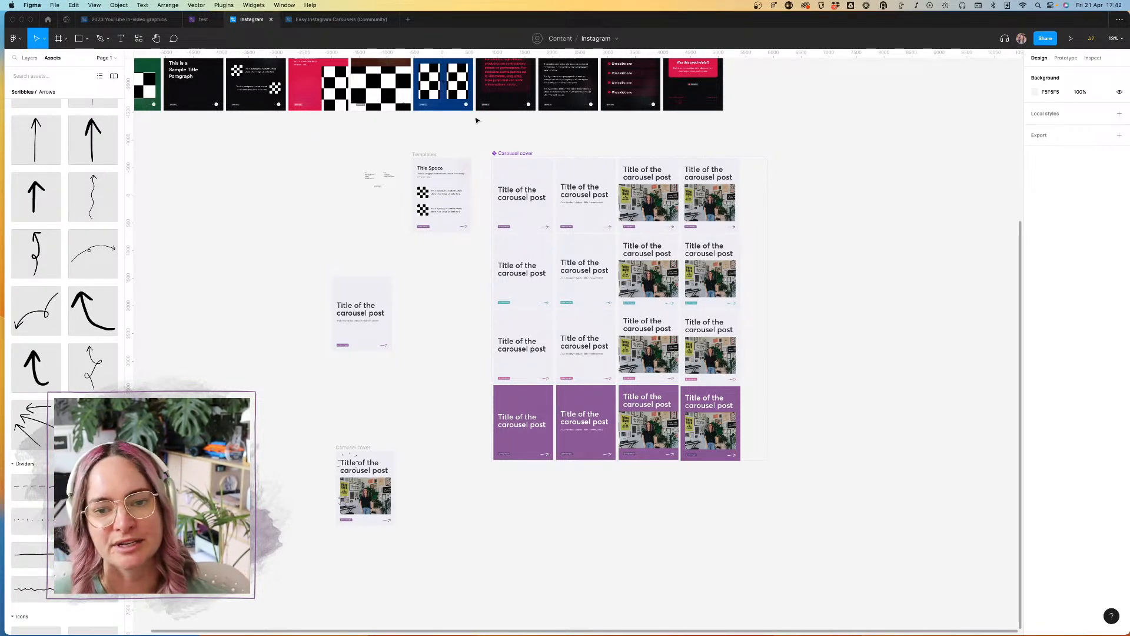
click(522, 174)
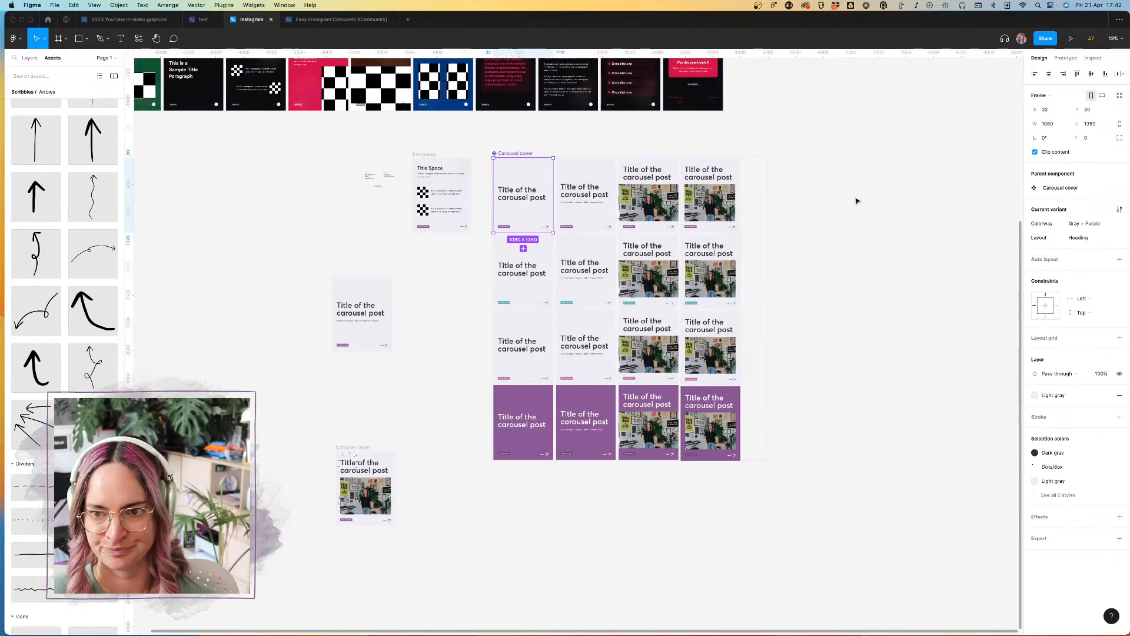
click(856, 200)
scroll(856, 201, down, 5)
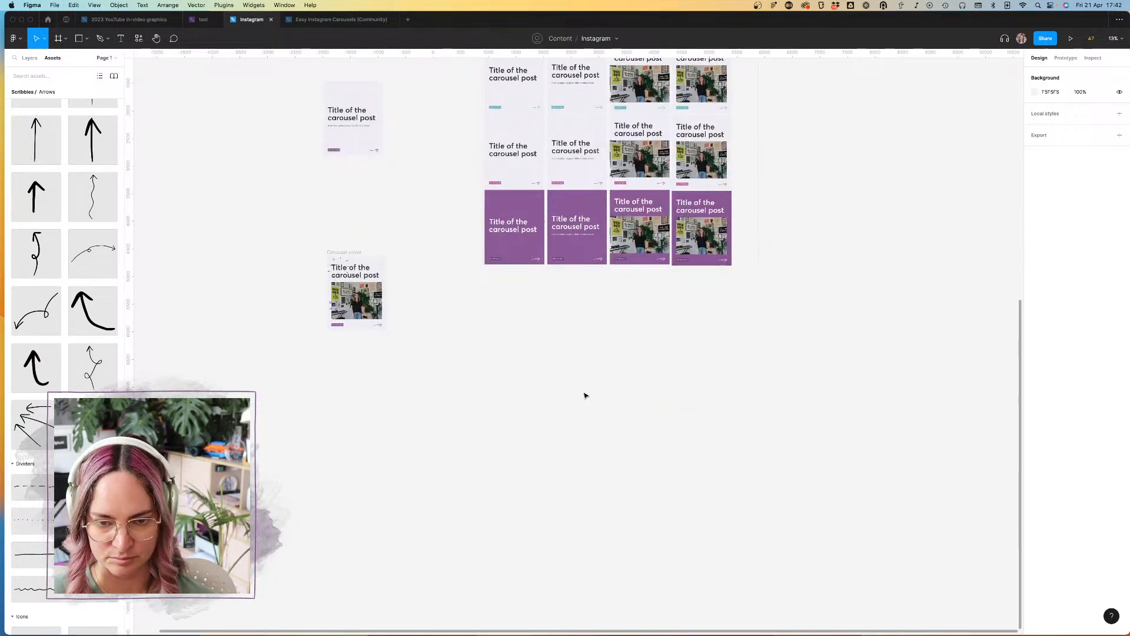
key(super+v)
drag(570, 317, 543, 307)
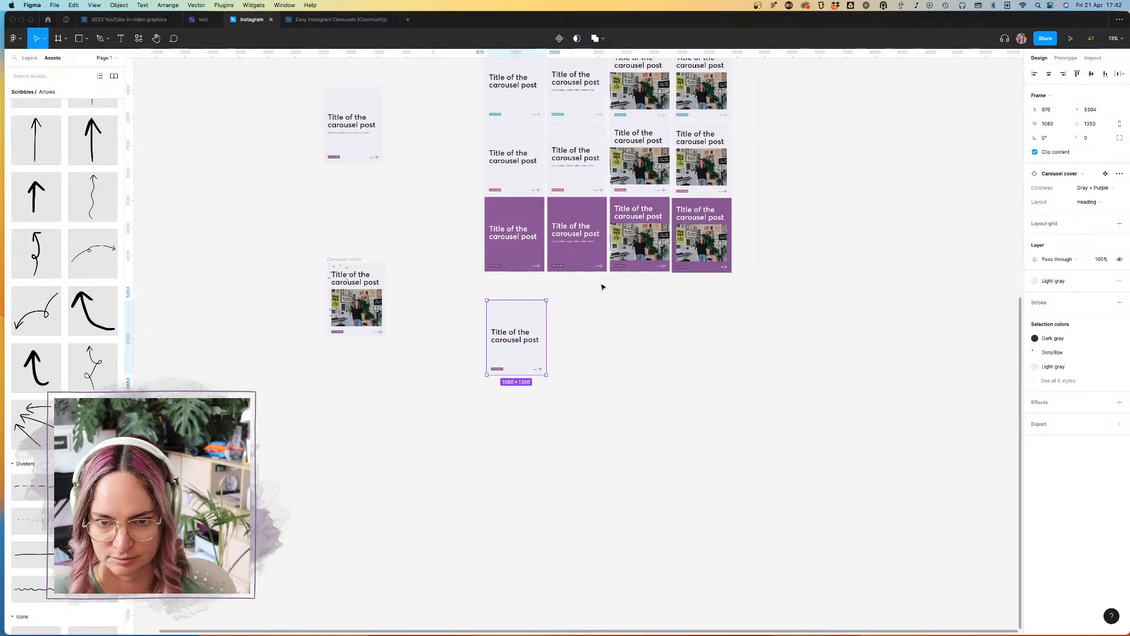
Step: Detach the new Carousel cover instance below the component set
scroll(527, 298, up, 8)
right_click(547, 304)
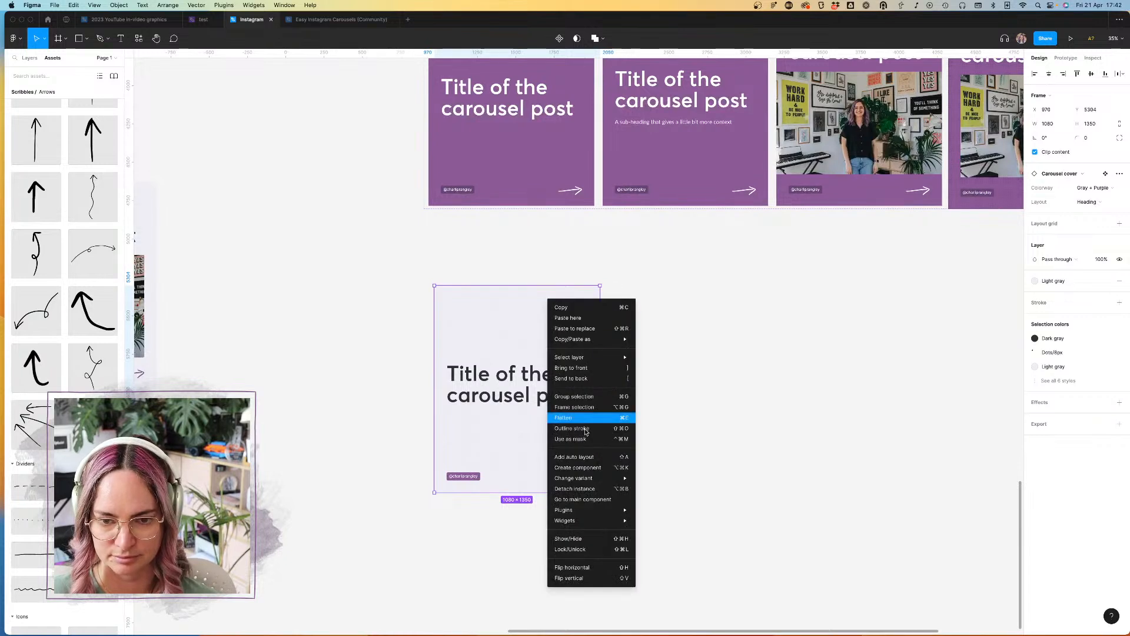
click(580, 488)
key(Escape)
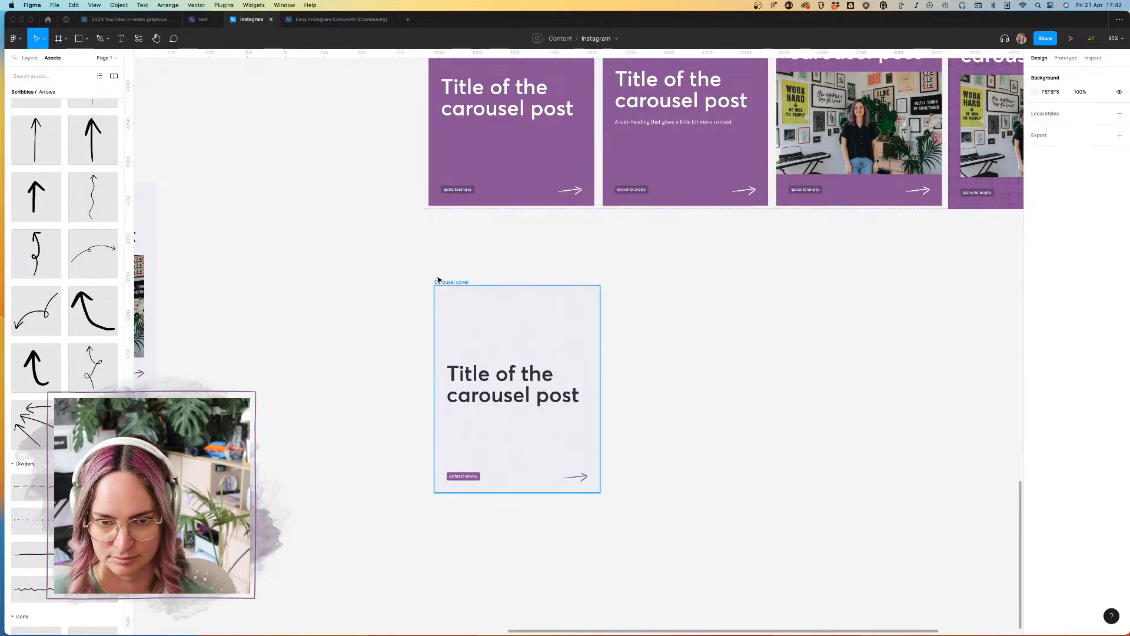
Step: Rename the newly detached frame to Carousel inner
click(451, 286)
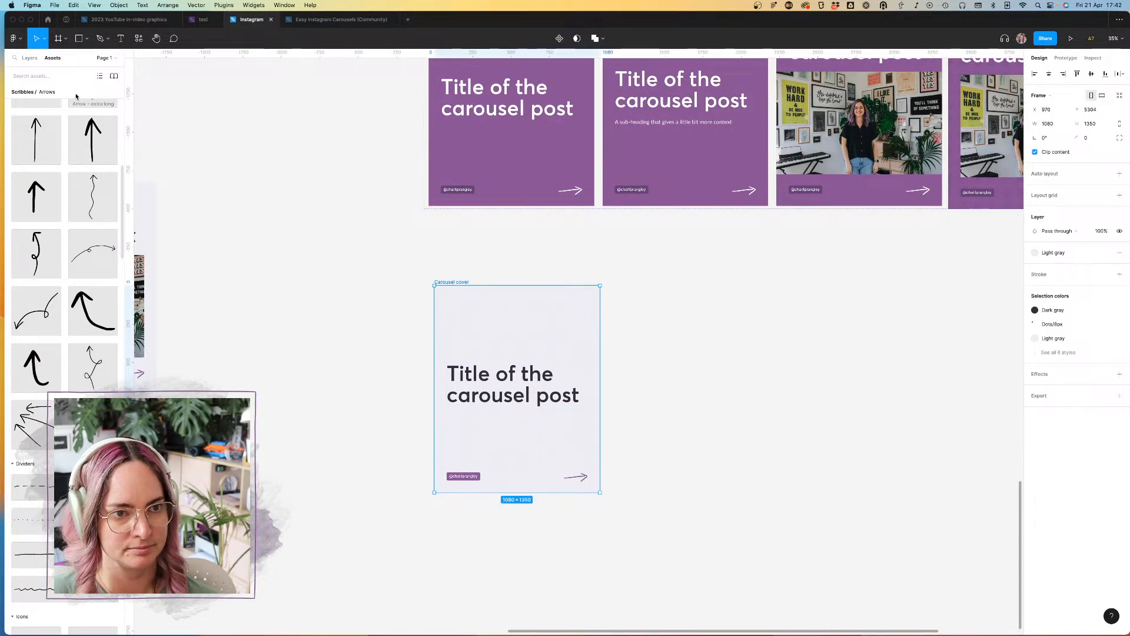
click(29, 57)
double_click(49, 75)
key(Right)
key(BackSpace)
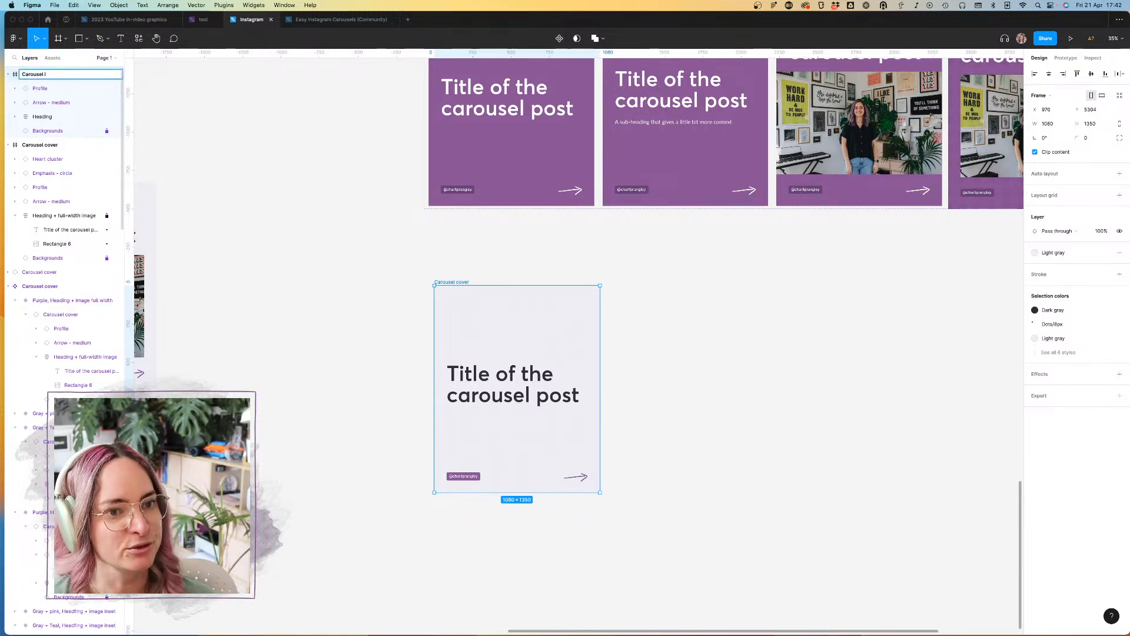
key(Return)
click(577, 244)
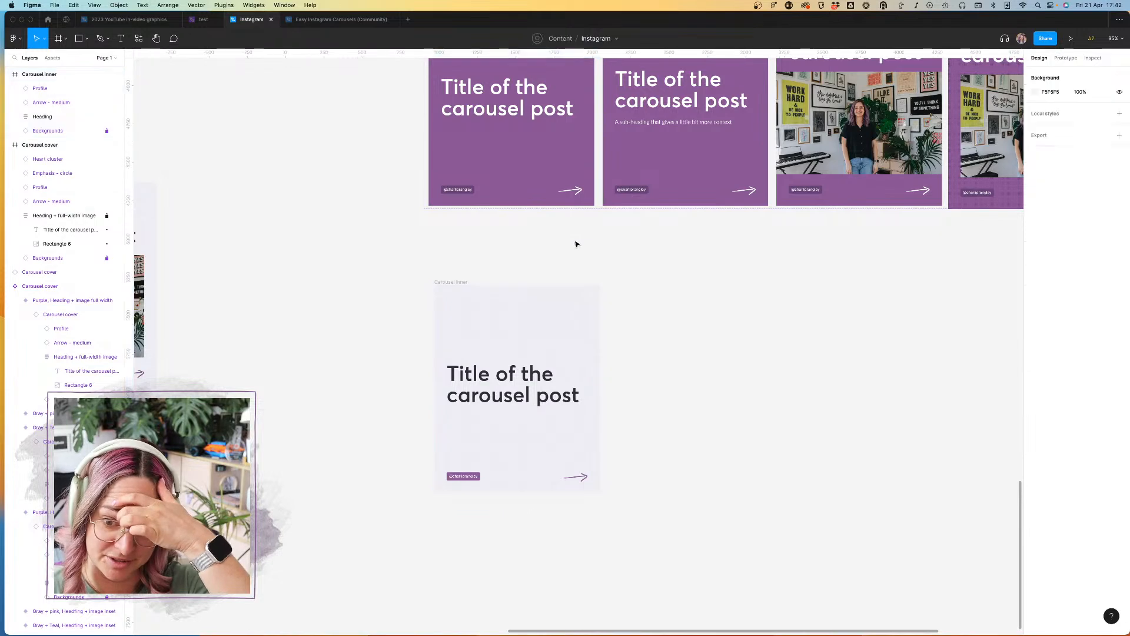
click(531, 390)
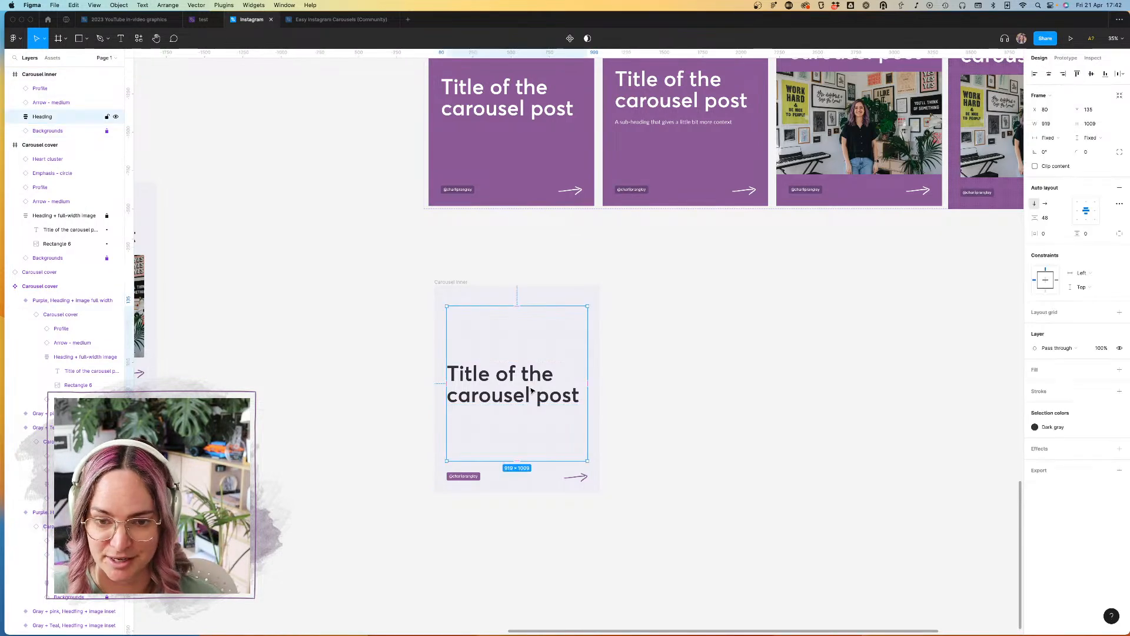
click(686, 122)
click(688, 123)
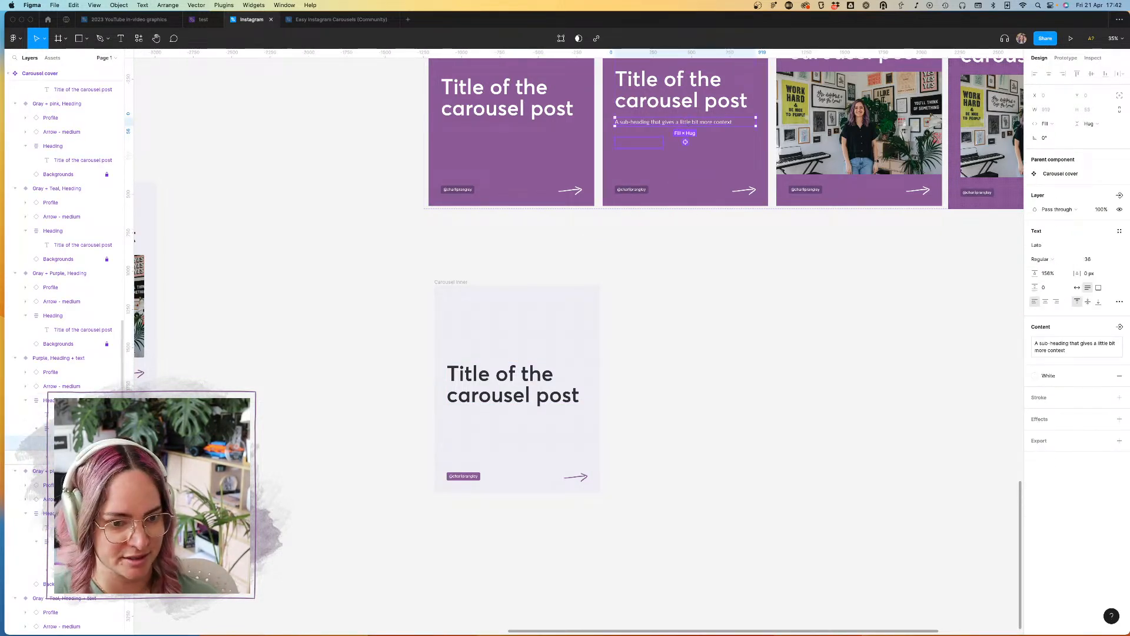
key(Escape)
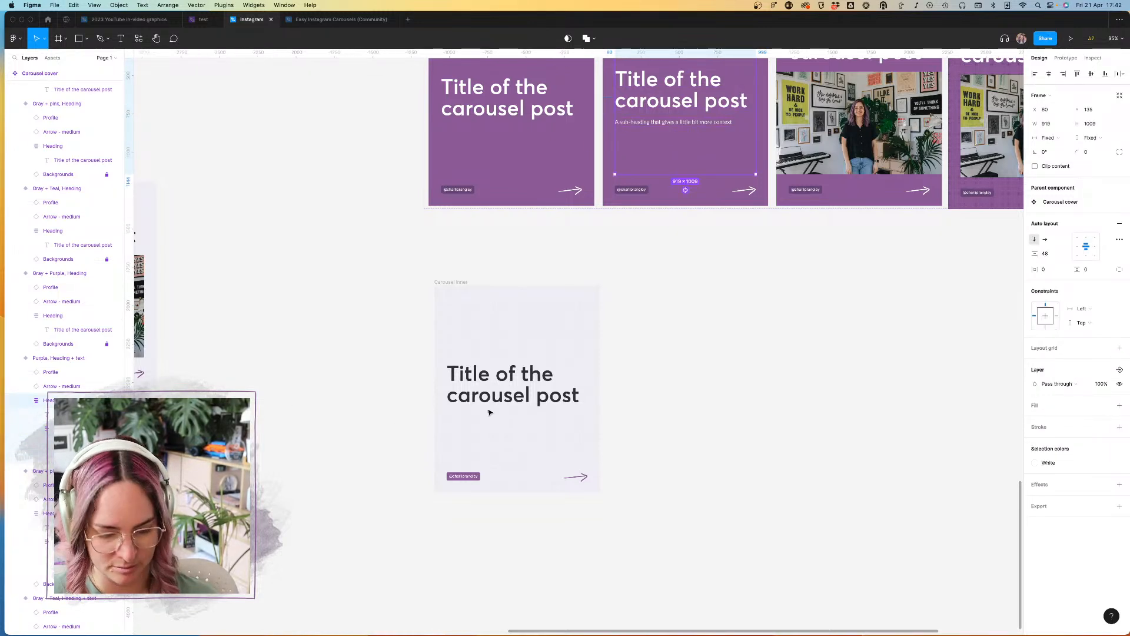
click(506, 395)
key(ctrl+v)
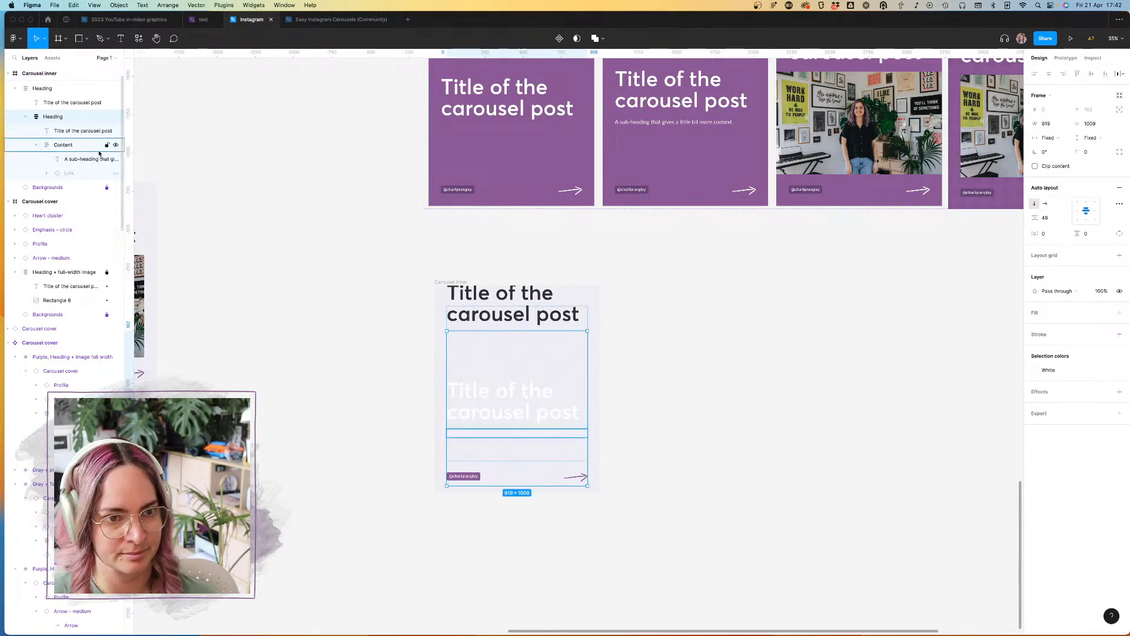
click(57, 103)
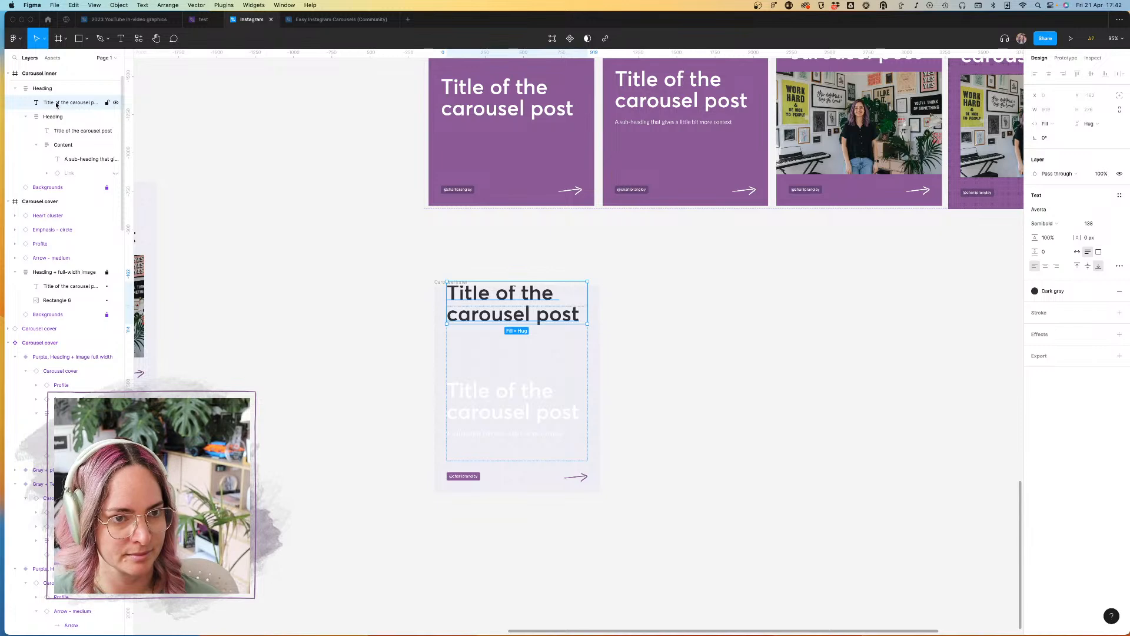
click(57, 118)
key(Delete)
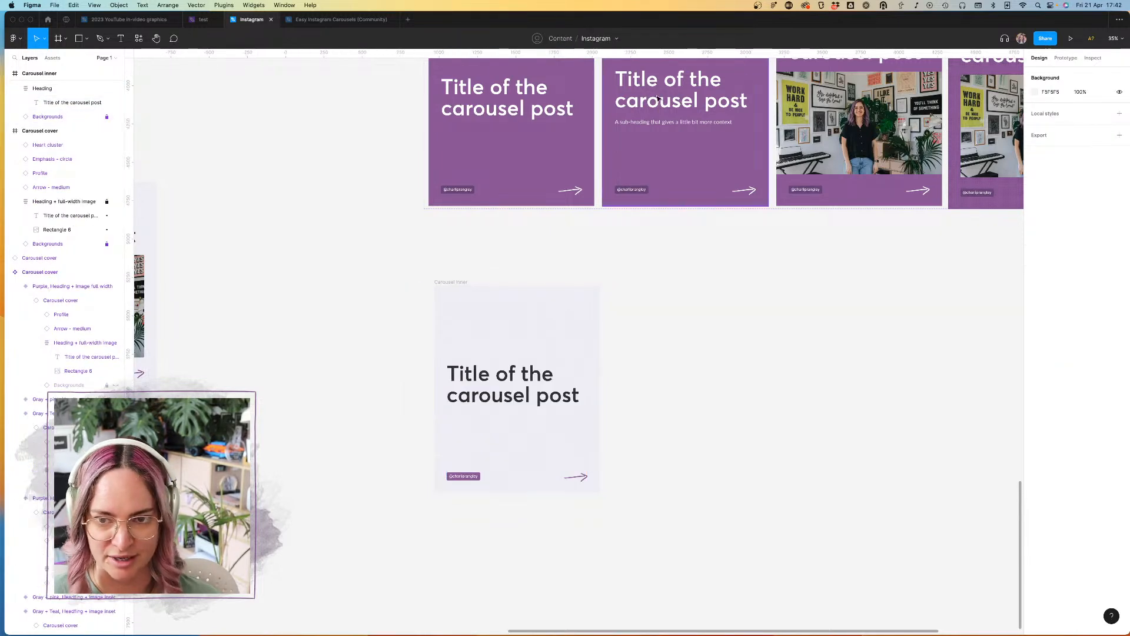
Step: Replace the Carousel inner frame's heading with the title and sub-heading block from the Gray + pink Heading + text variant, positioned at Y 124
scroll(671, 112, down, 10)
click(682, 235)
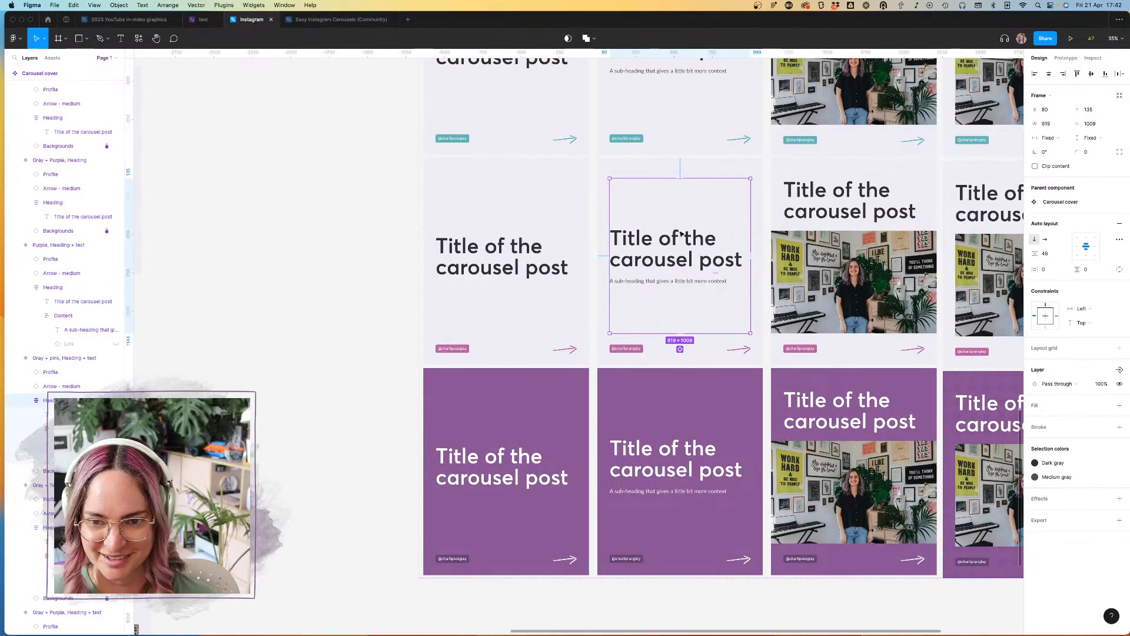
scroll(613, 308, down, 6)
click(521, 363)
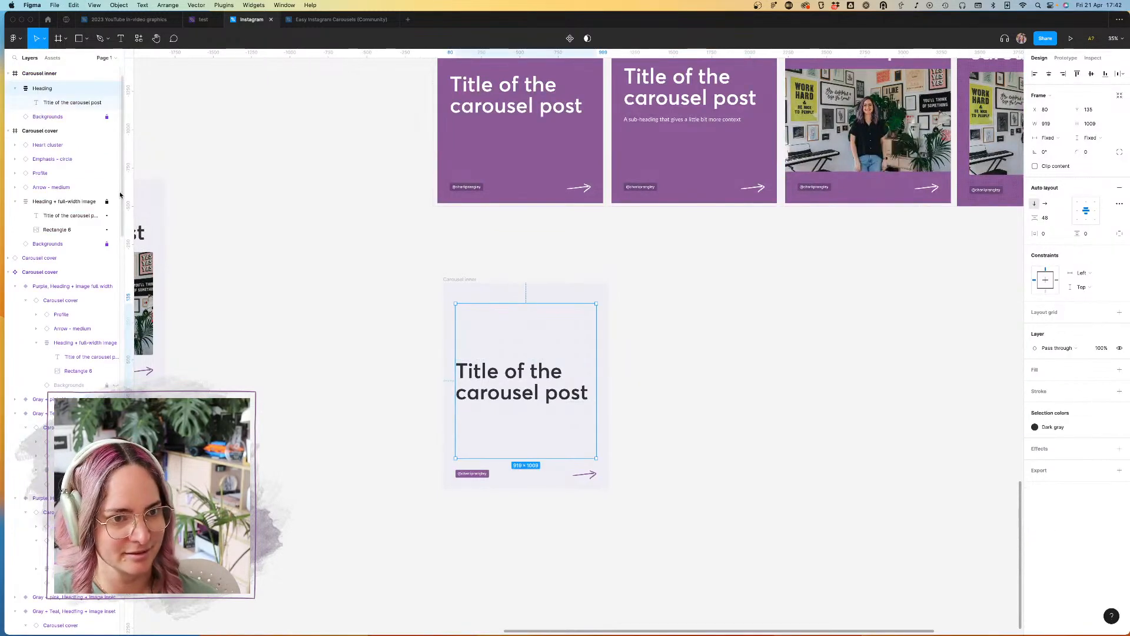
key(ctrl+v)
drag(55, 122, 43, 79)
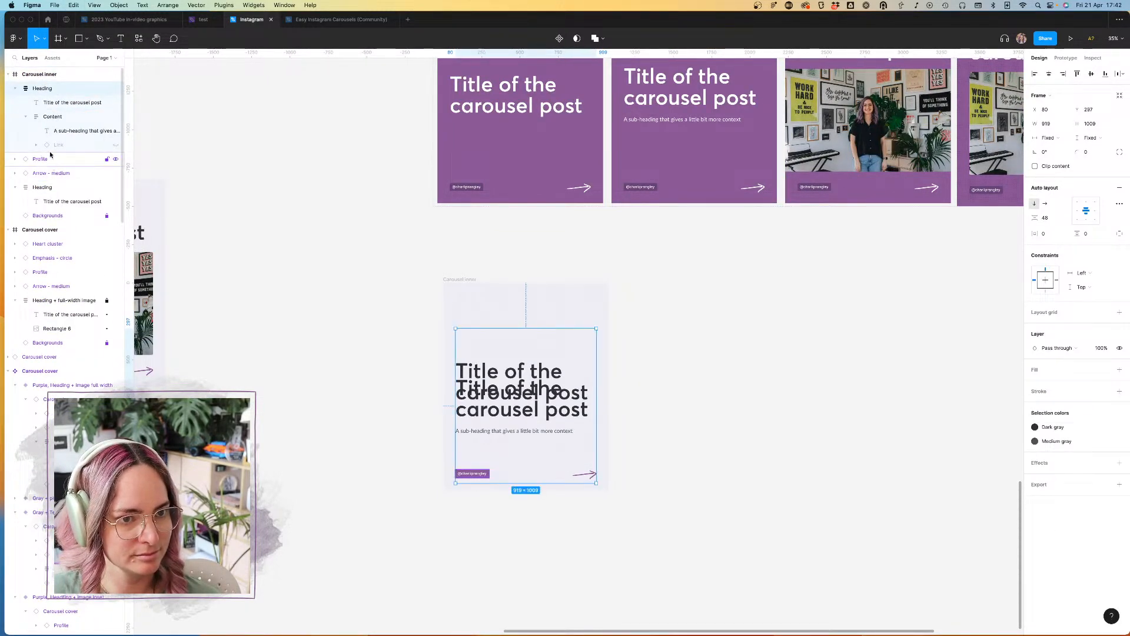
click(42, 187)
key(Delete)
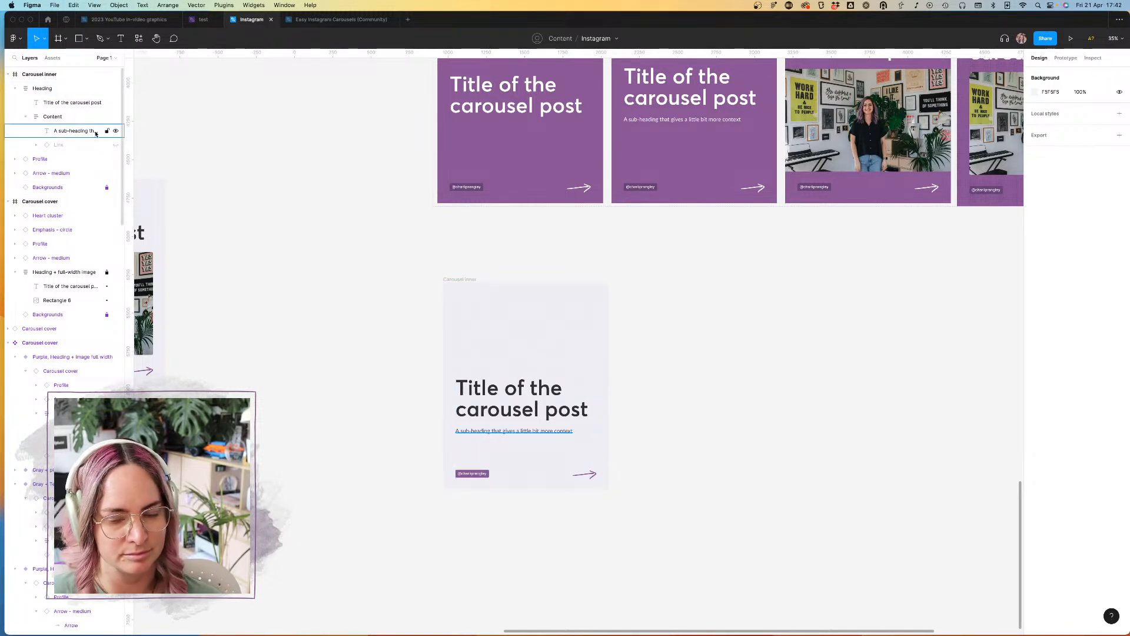
click(47, 76)
click(47, 87)
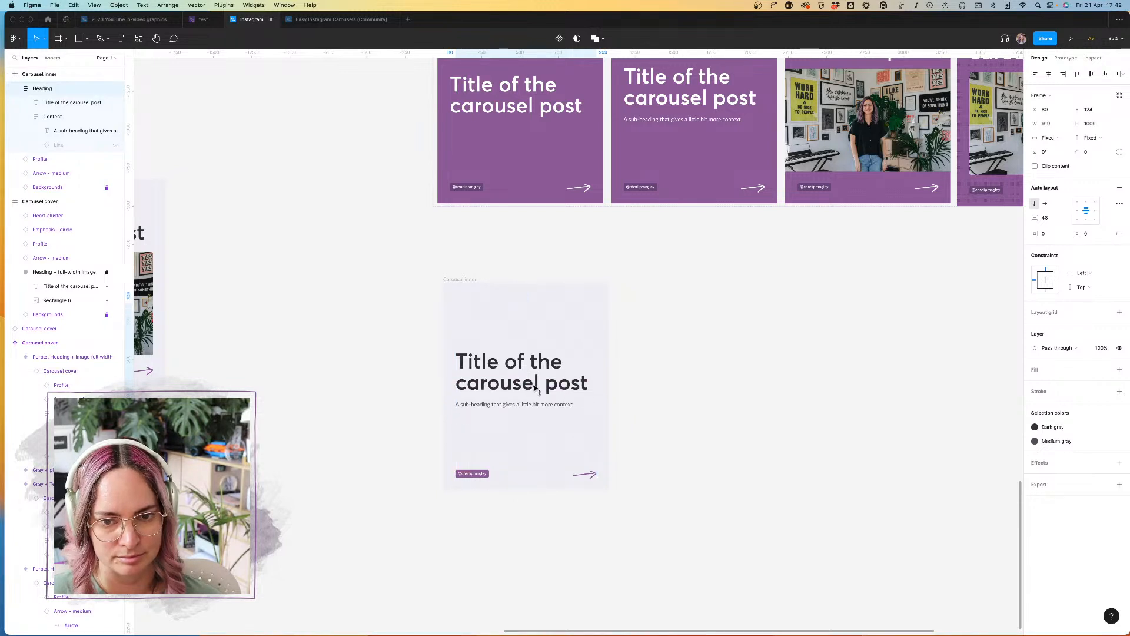
click(465, 279)
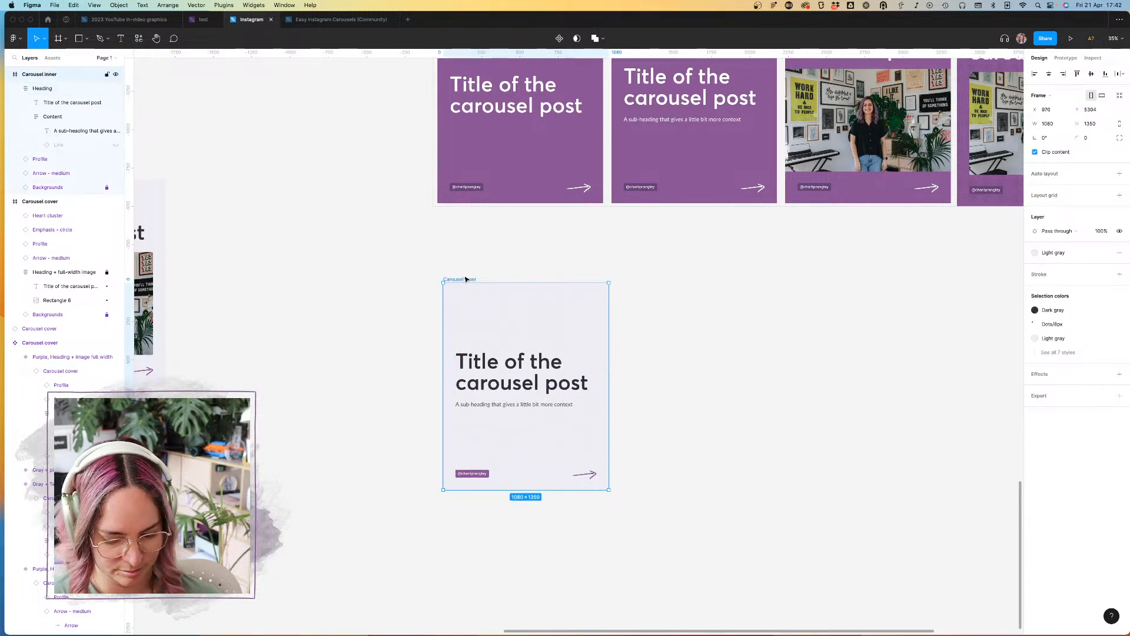
key(shift+r)
key(shift+r)
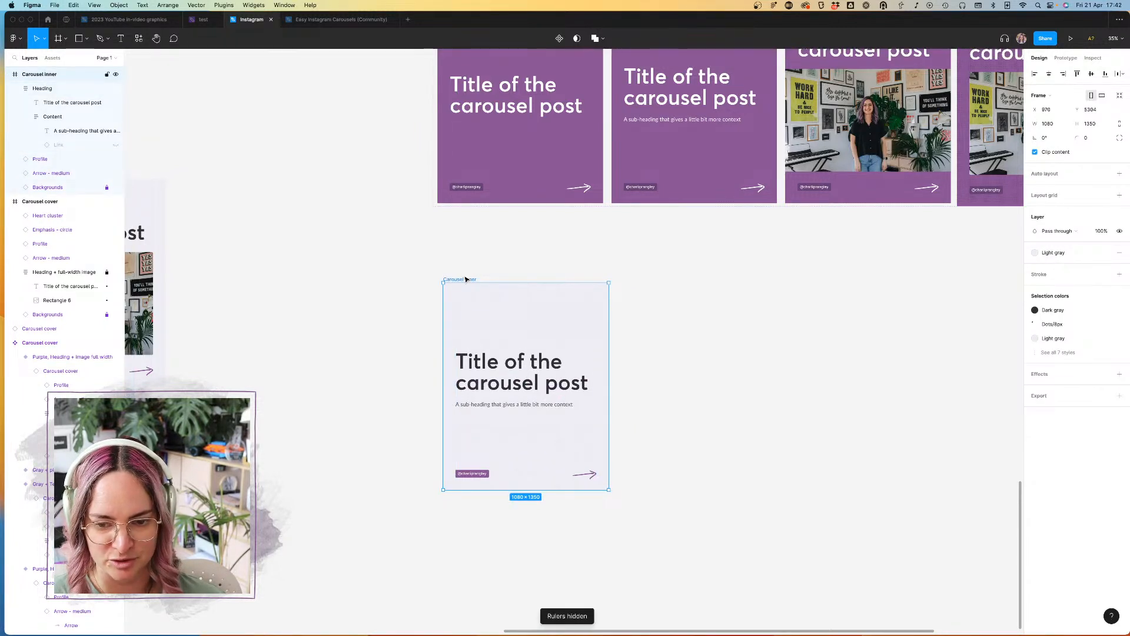
key(shift+2)
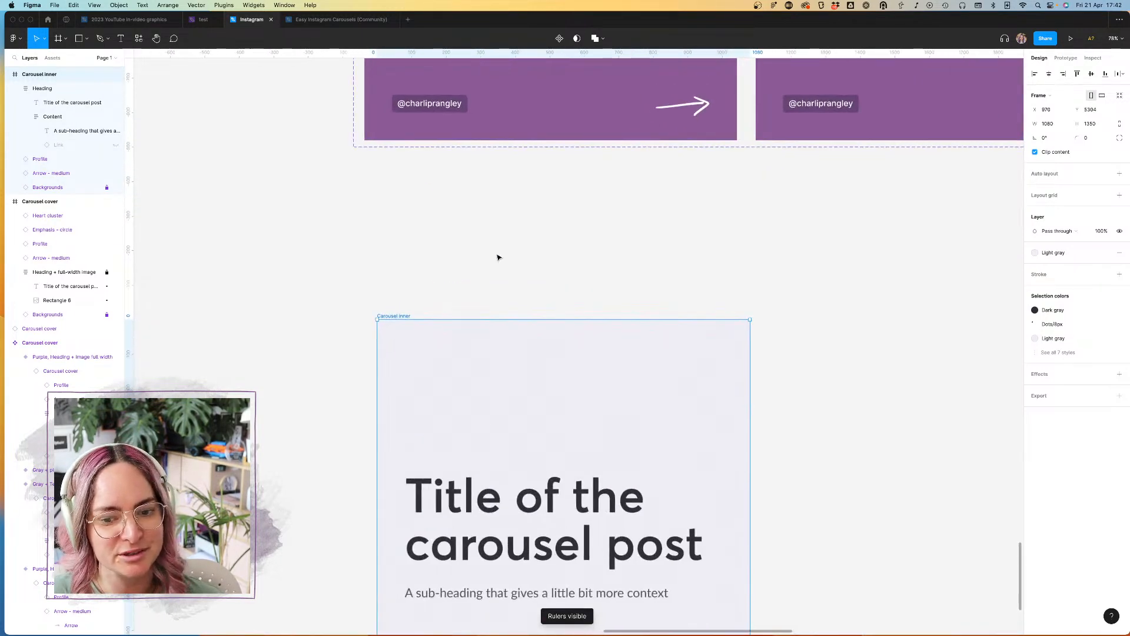
Step: Undo the heading replacement in the Carousel inner frame back to the original title-only heading
click(515, 303)
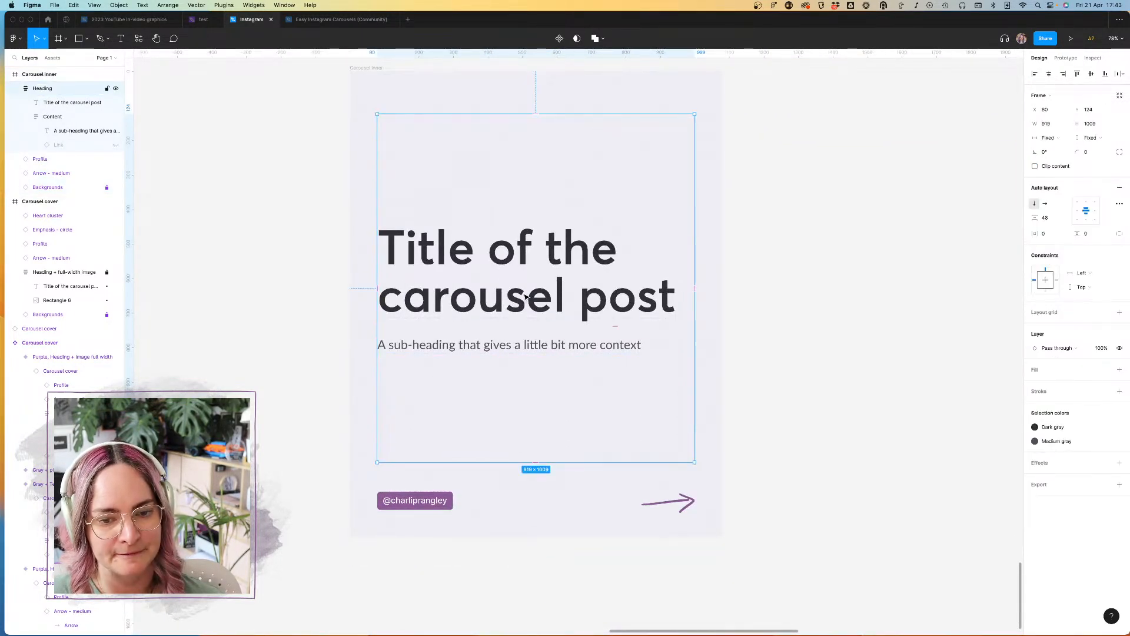
scroll(526, 297, down, 5)
key(super+z)
key(super+z)
key(super+z)
key(super+z)
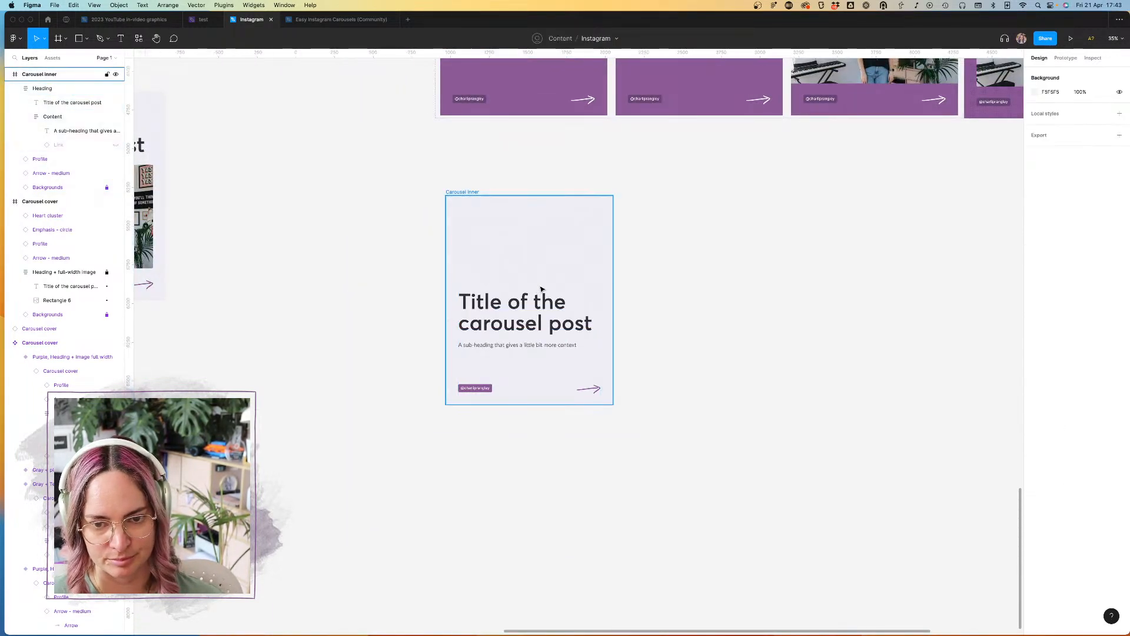
key(super+z)
key(super+z)
key(super+z)
key(super+z)
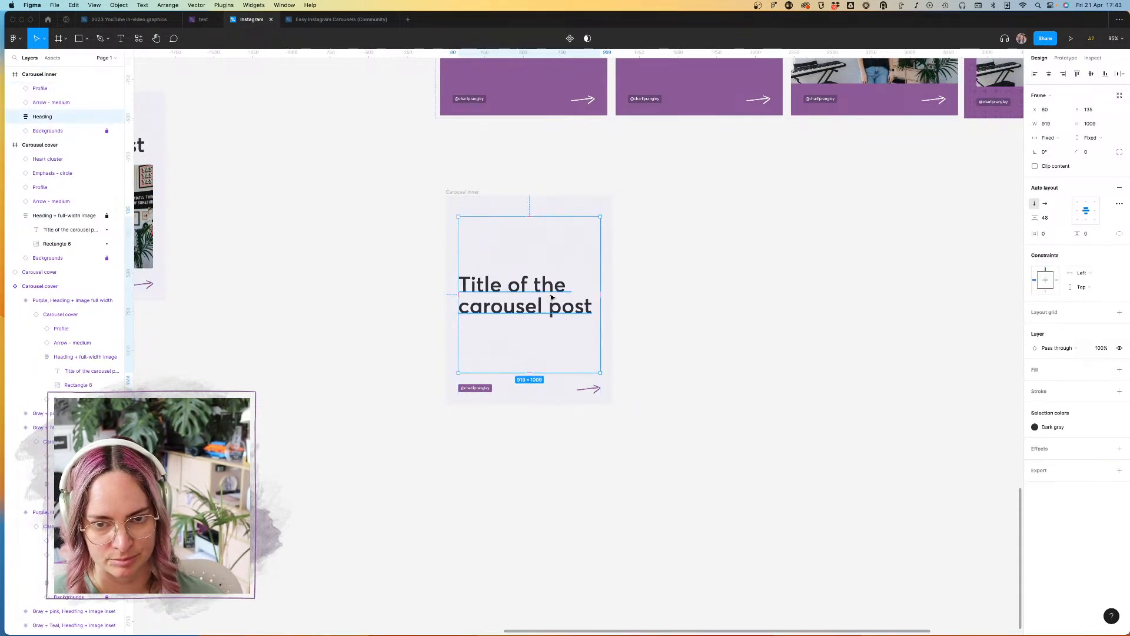
Step: Replace the Carousel inner frame's title-only heading with the title and sub-heading block, positioned at Y 135
click(672, 242)
click(555, 230)
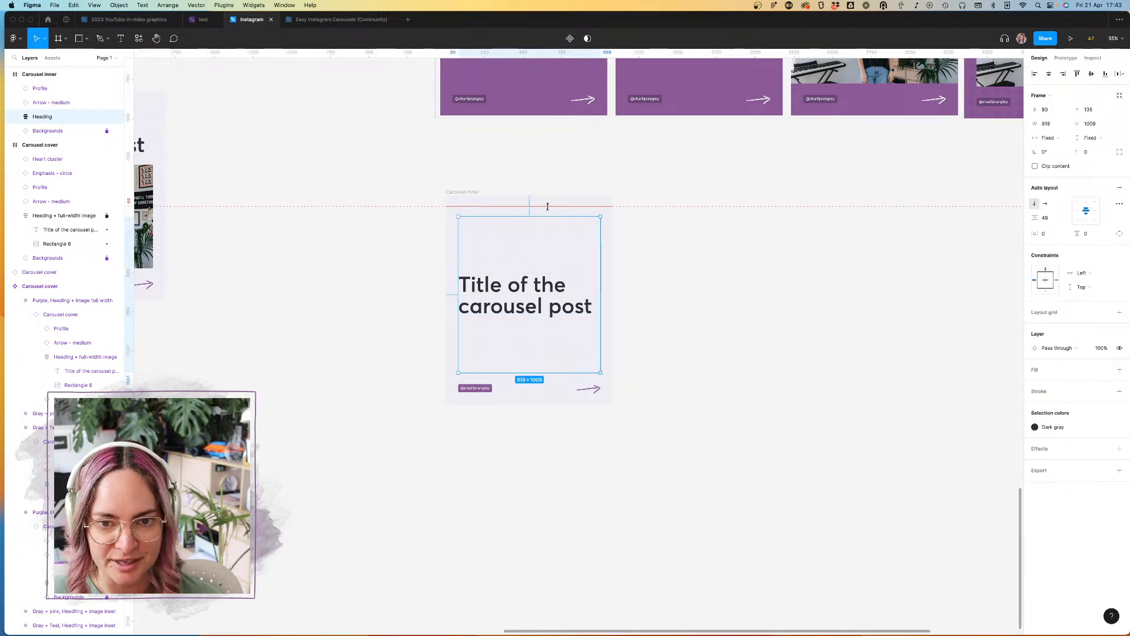
click(719, 269)
click(516, 296)
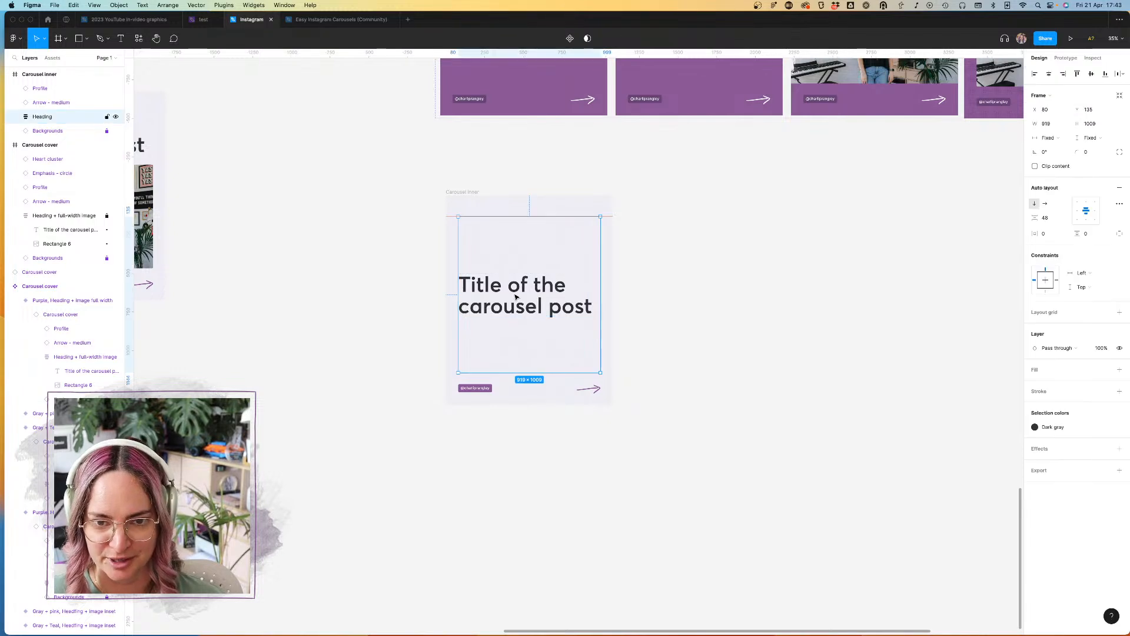
key(Delete)
key(super+z)
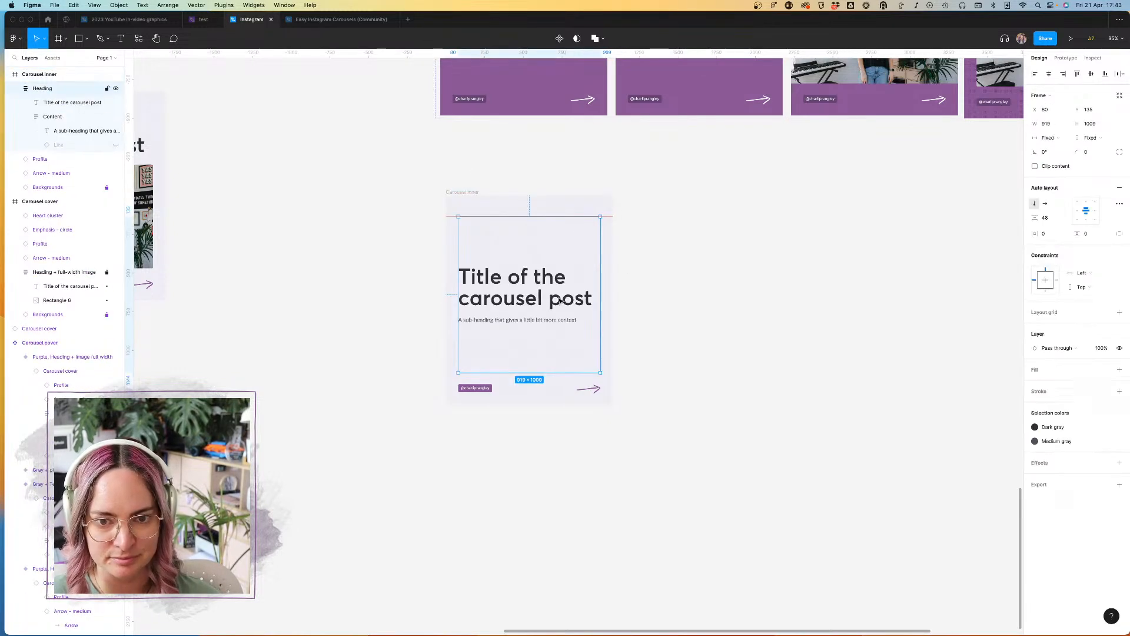
Step: Reduce the font size of the title in the Carousel inner frame to 108
scroll(618, 263, up, 5)
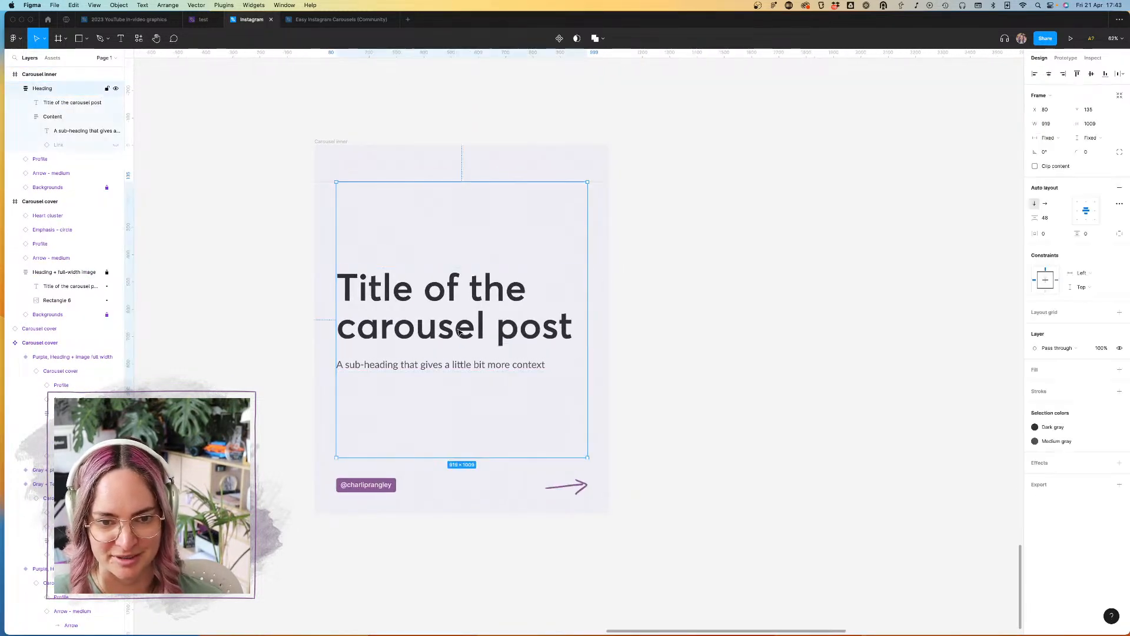
click(437, 320)
click(1099, 225)
key(shift+Down)
key(shift+Down)
key(shift+Down)
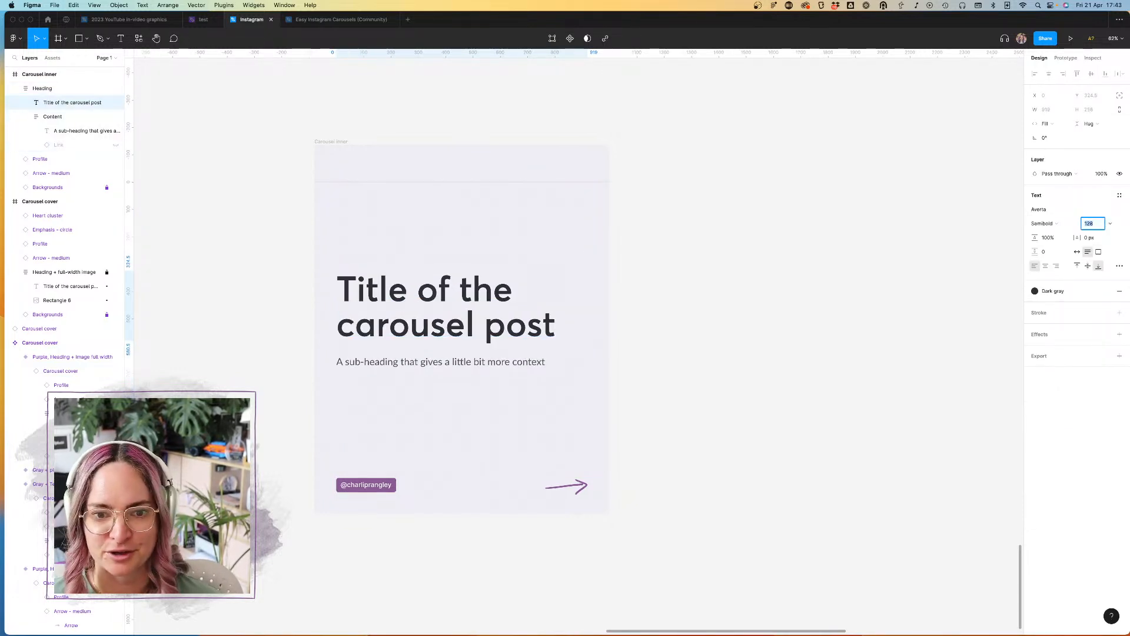
key(shift+Up)
key(shift+Down)
key(shift+Down)
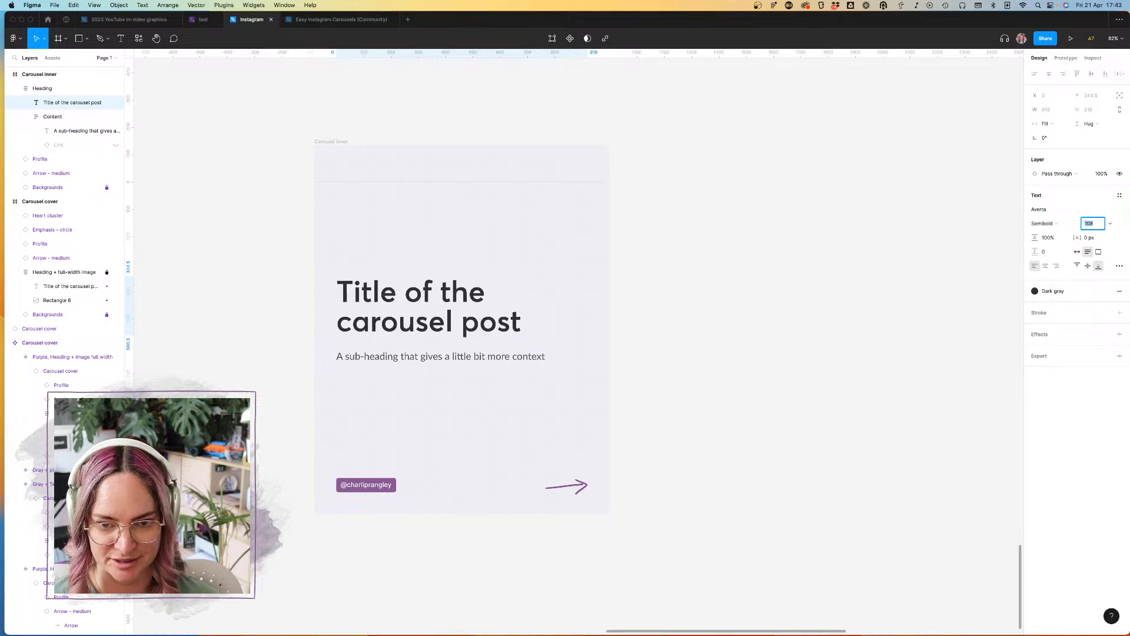
key(shift+Up)
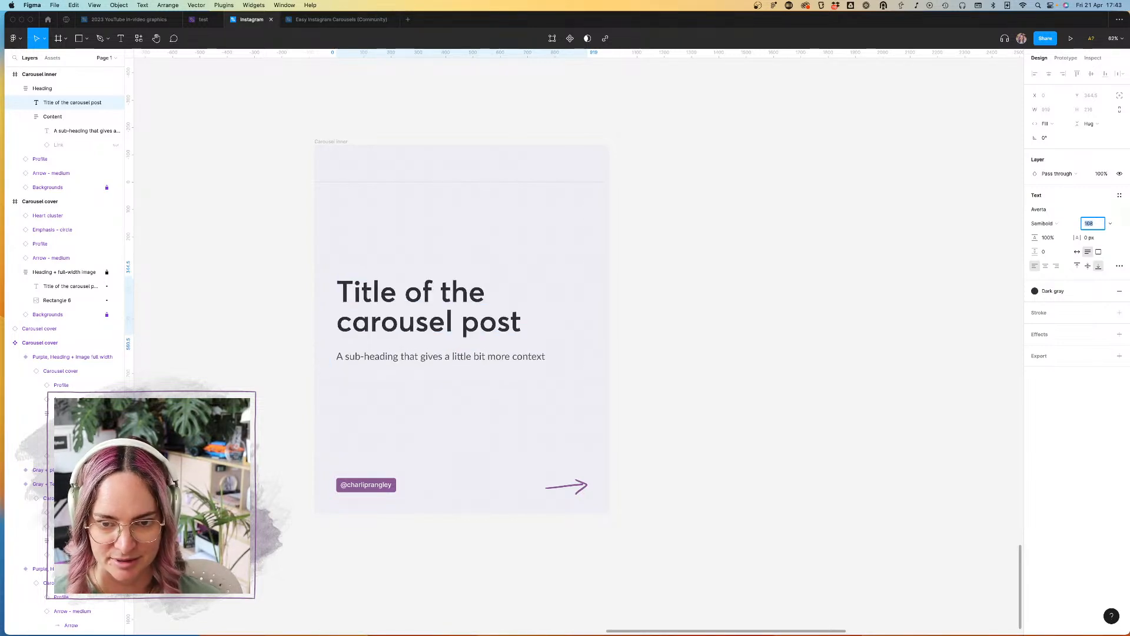
click(797, 298)
Step: Move the Carousel inner frame beside the Gray + pink row of the Carousel cover component set, at about X -327, Y 2083
scroll(797, 297, down, 10)
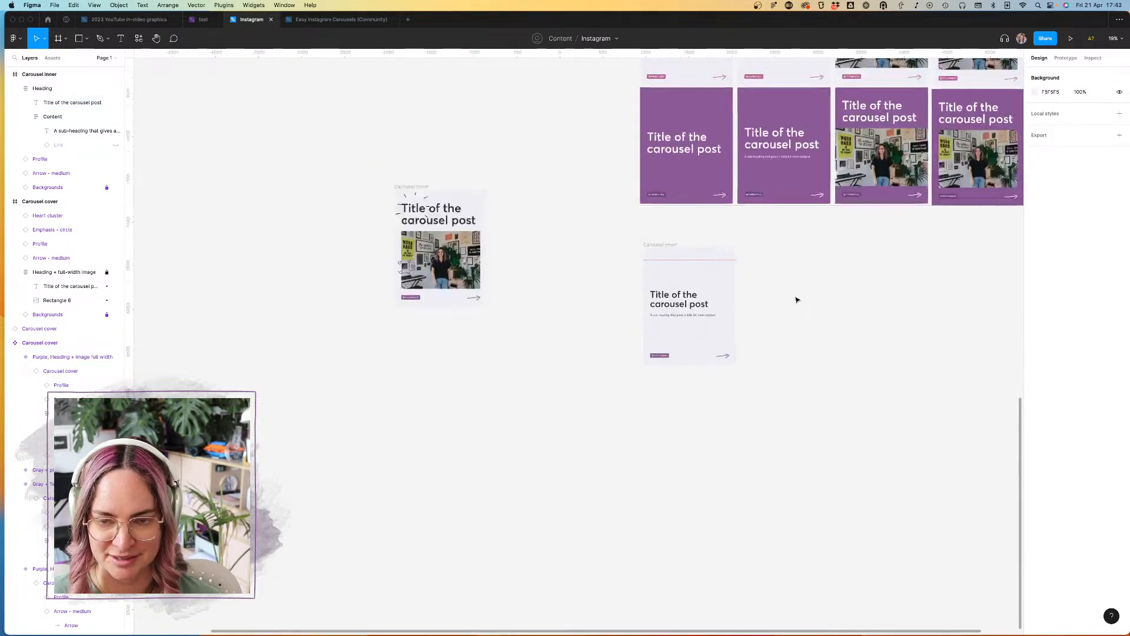
click(515, 372)
drag(518, 372, 406, 93)
scroll(443, 204, up, 5)
scroll(442, 204, up, 3)
scroll(443, 205, right, 1)
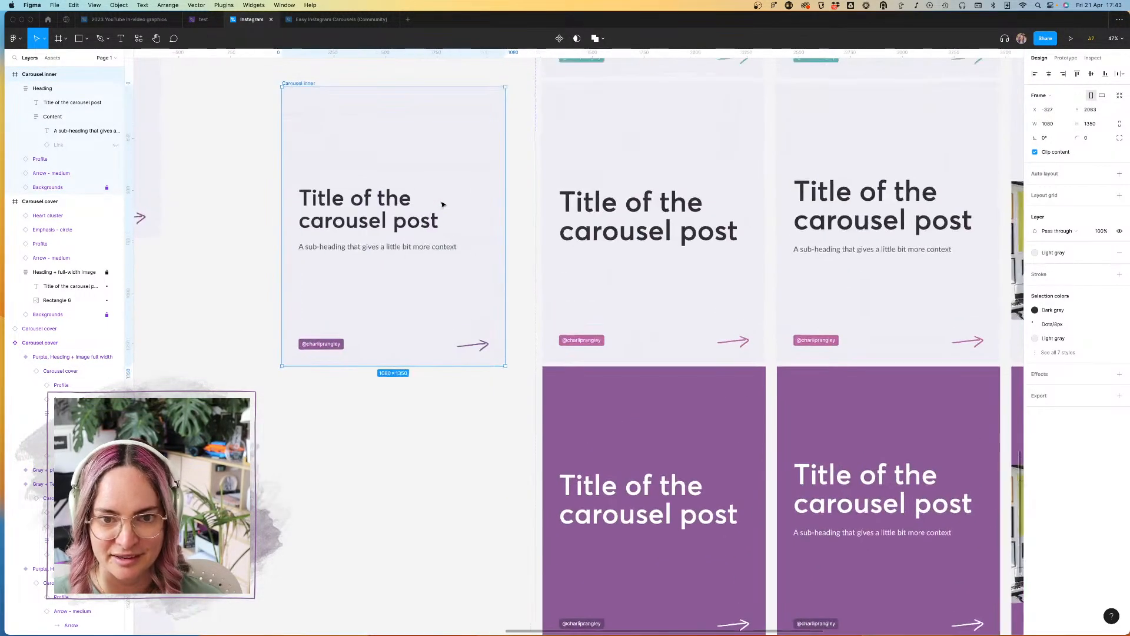
click(258, 222)
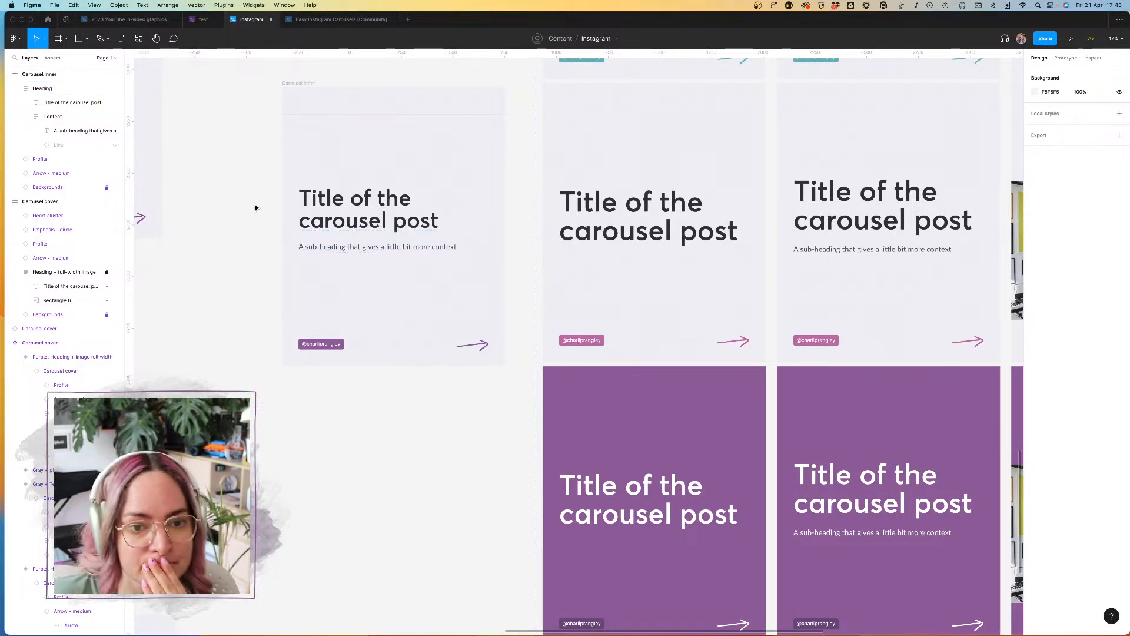
Step: Add the text "Tip #1" above the title inside the Carousel inner frame's Heading auto layout
click(370, 201)
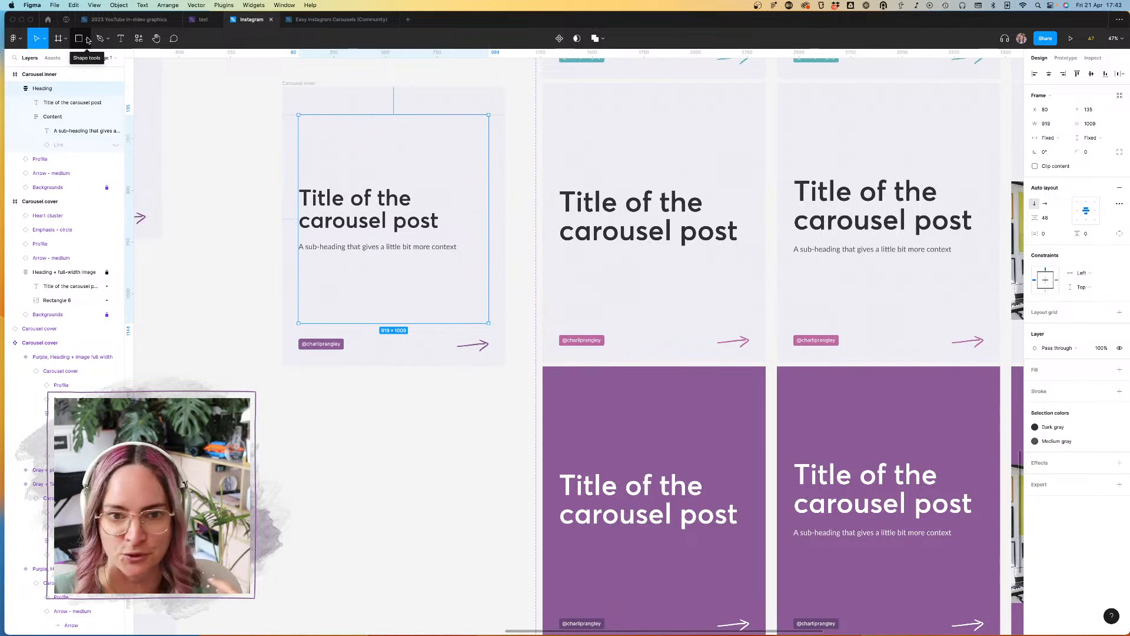
click(120, 38)
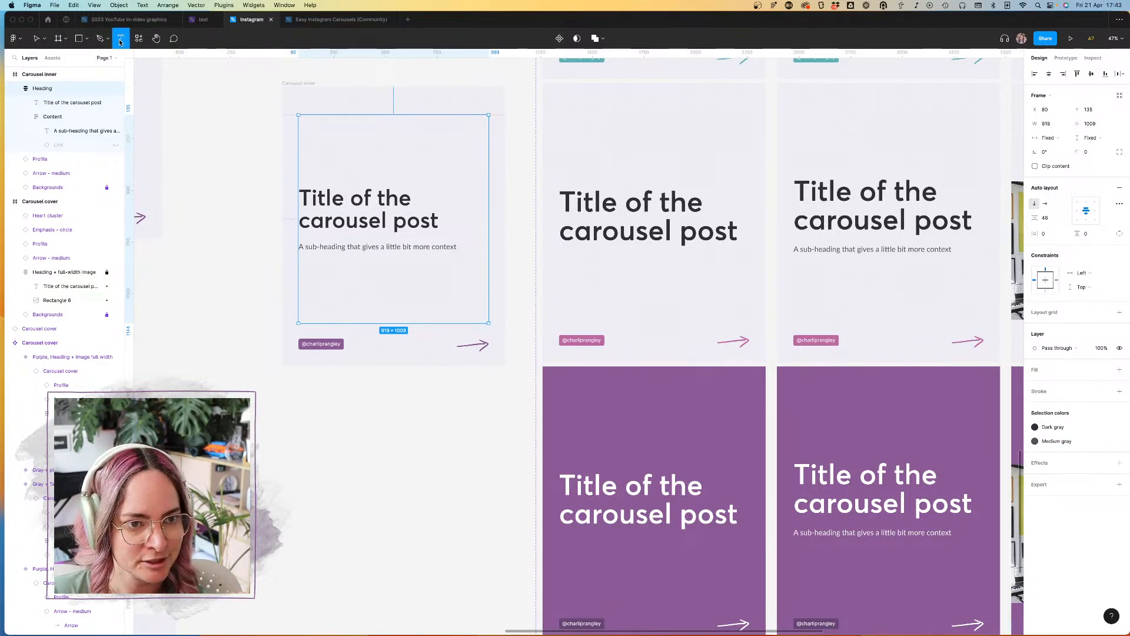
click(346, 189)
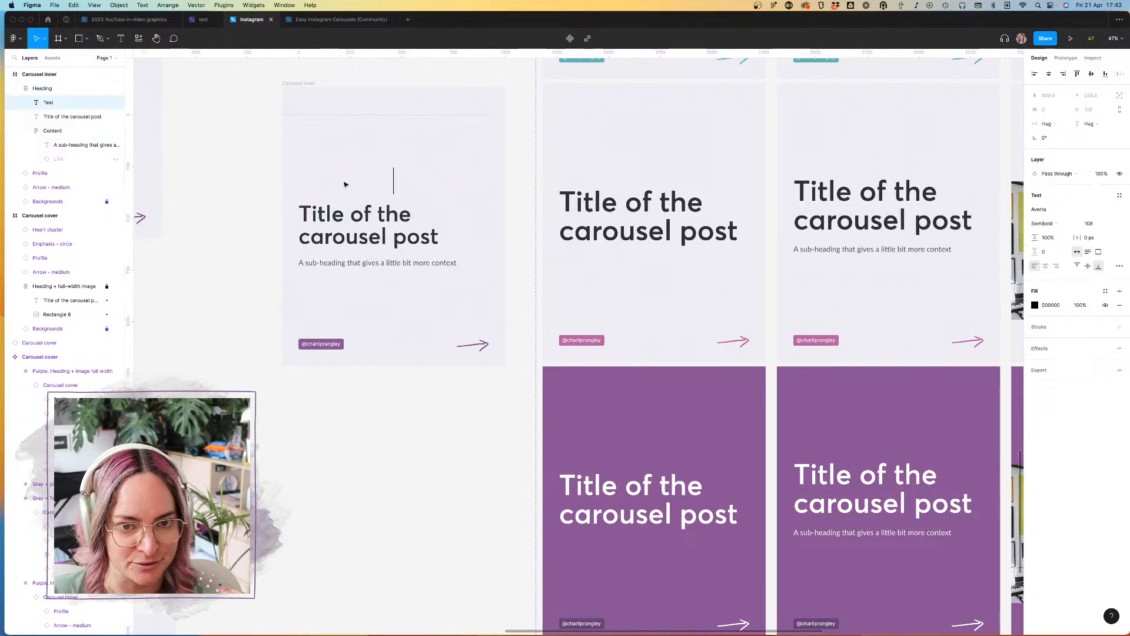
text(Tip)
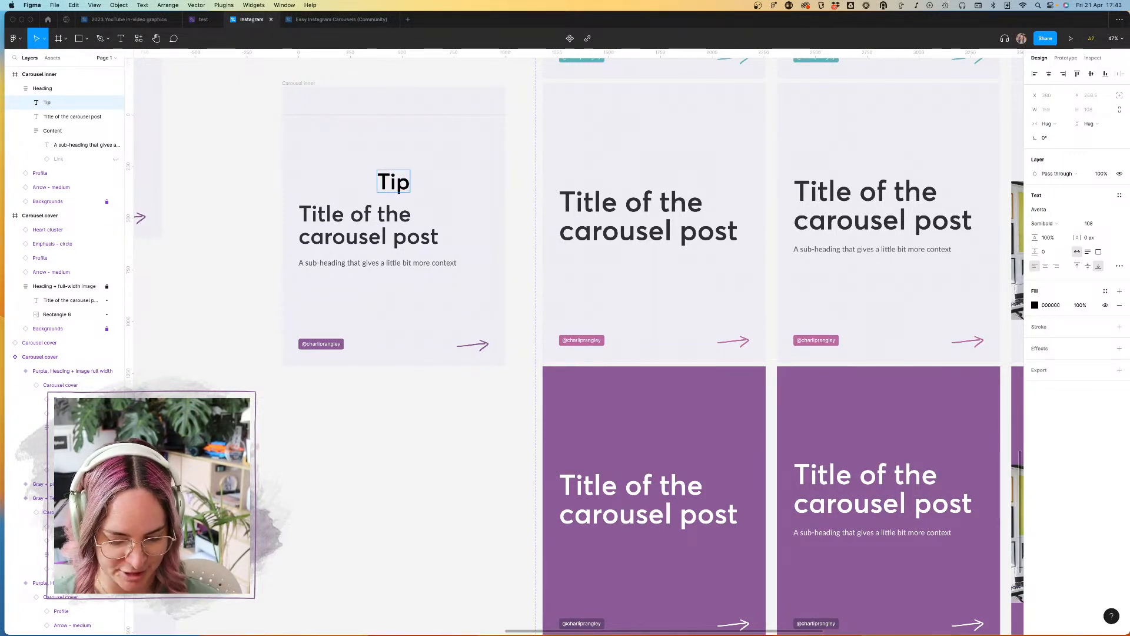
text( $)
key(BackSpace)
text(#1)
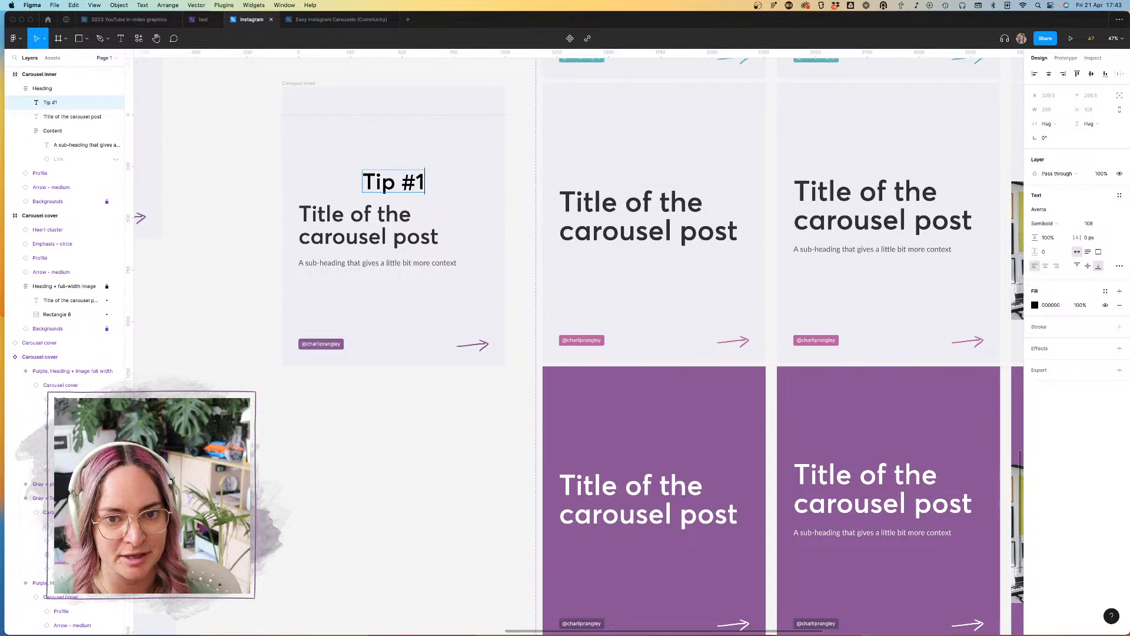
key(Escape)
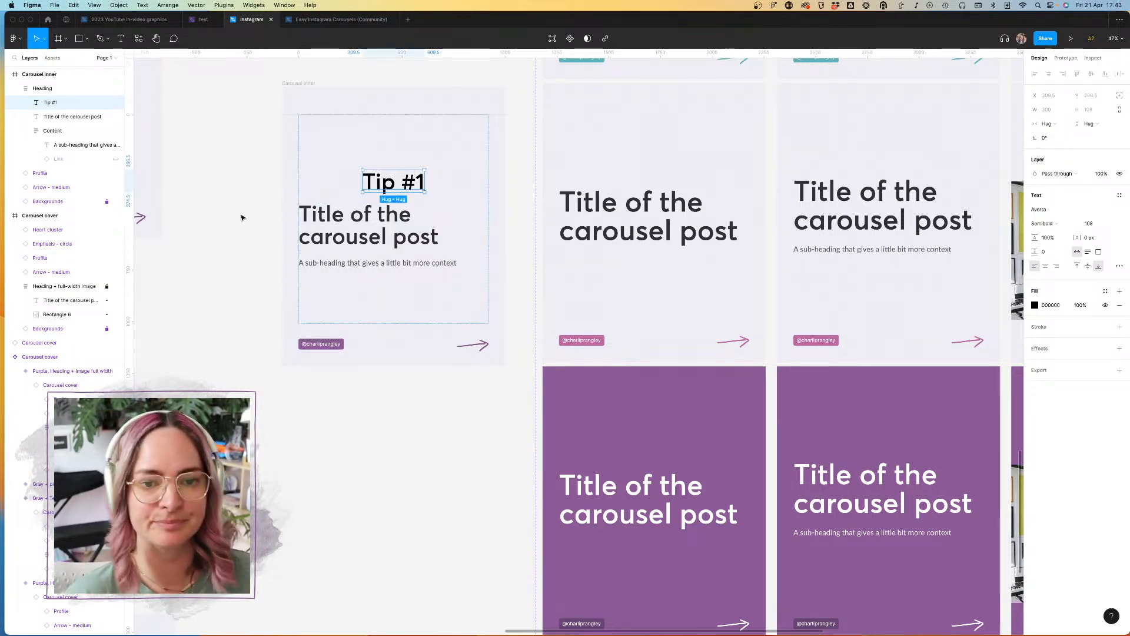
Step: Apply the White colour style to the Tip #1 text and set its font size to 68
click(1105, 291)
click(1043, 361)
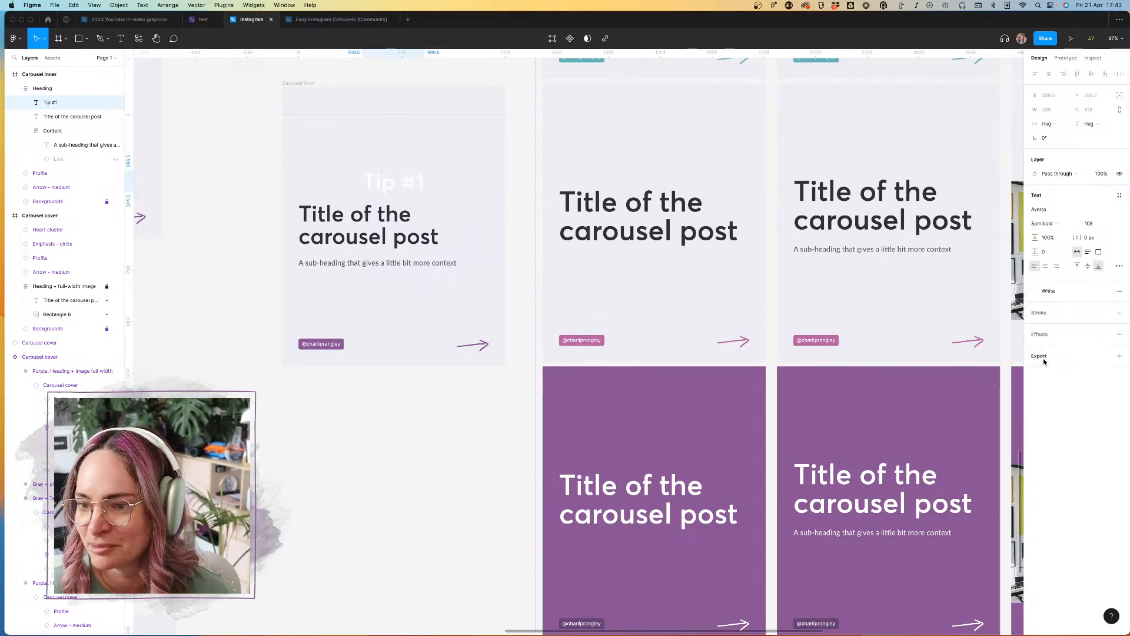
click(1089, 224)
text(68)
key(Return)
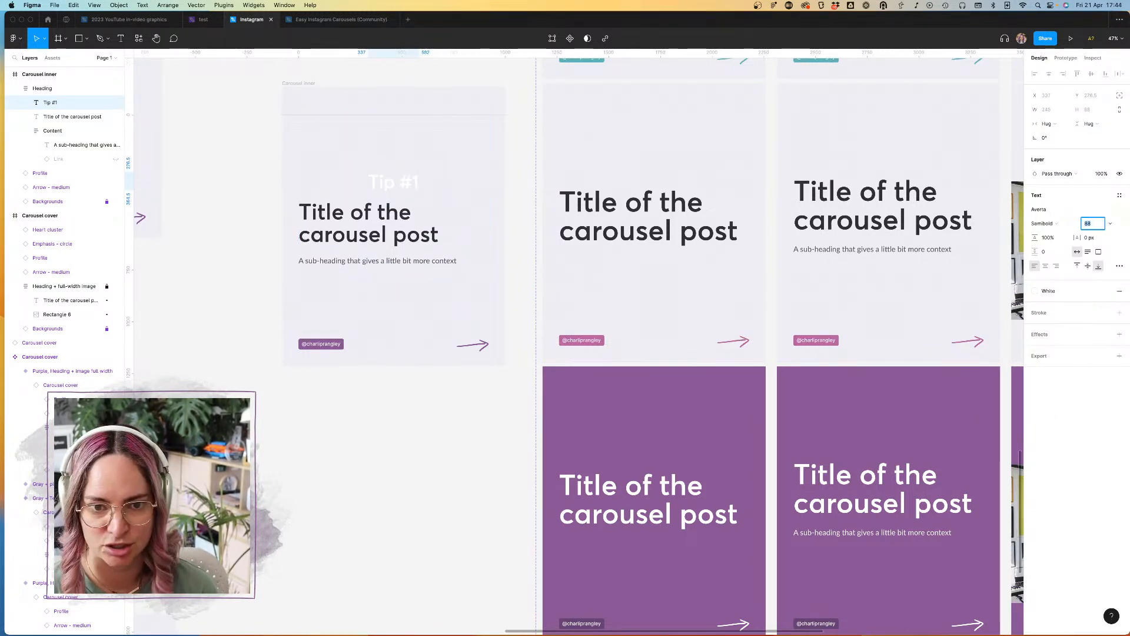
Step: Switch the Tip #1 text to uppercase and set its font size to 60
click(1120, 265)
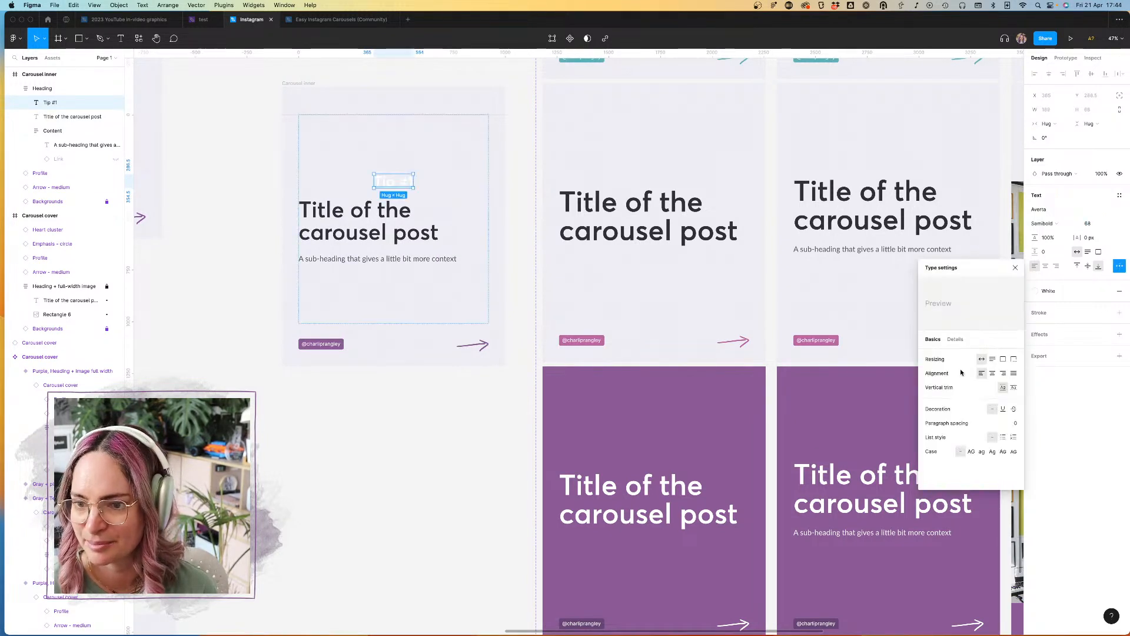
click(972, 452)
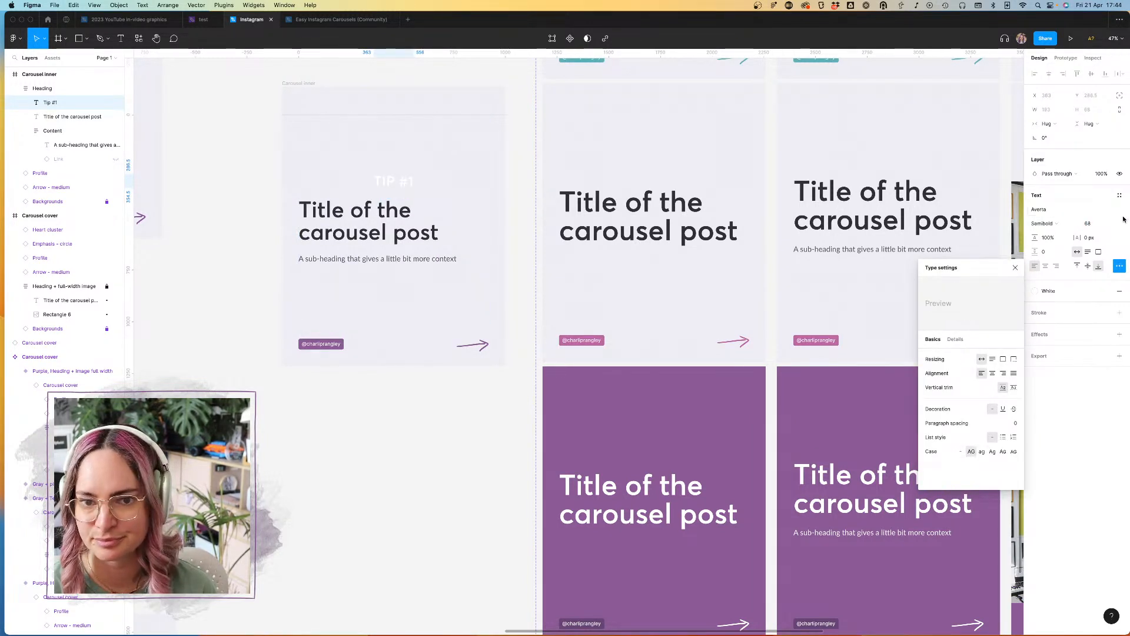
click(1095, 224)
text(60)
key(Return)
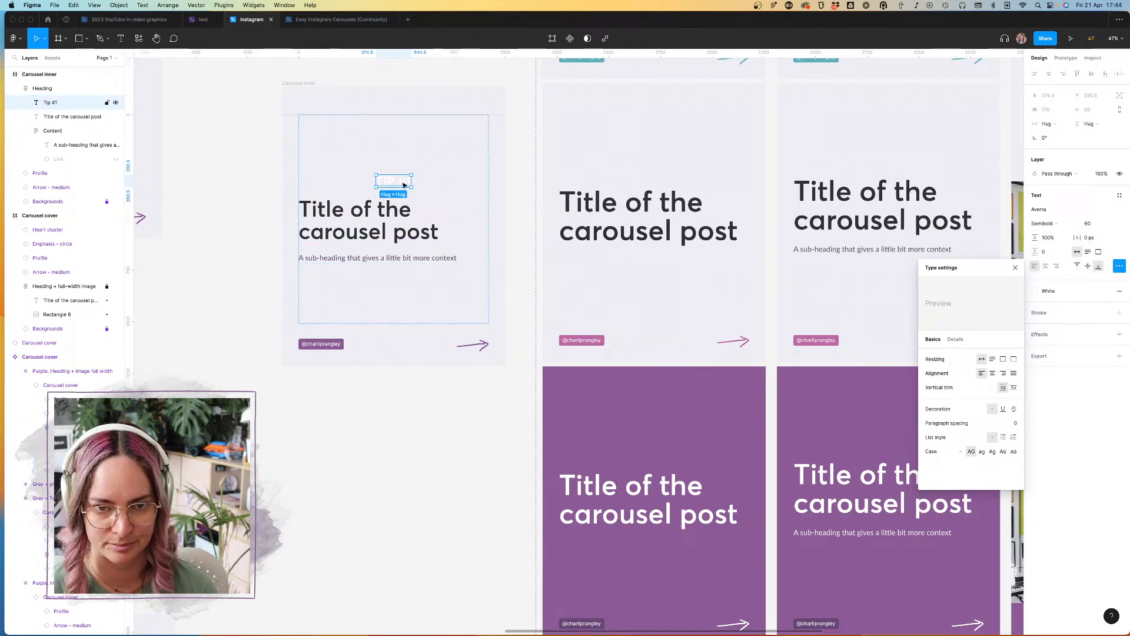
Step: Wrap the Tip #1 text in its own auto layout frame and name that frame Label
key(super+g)
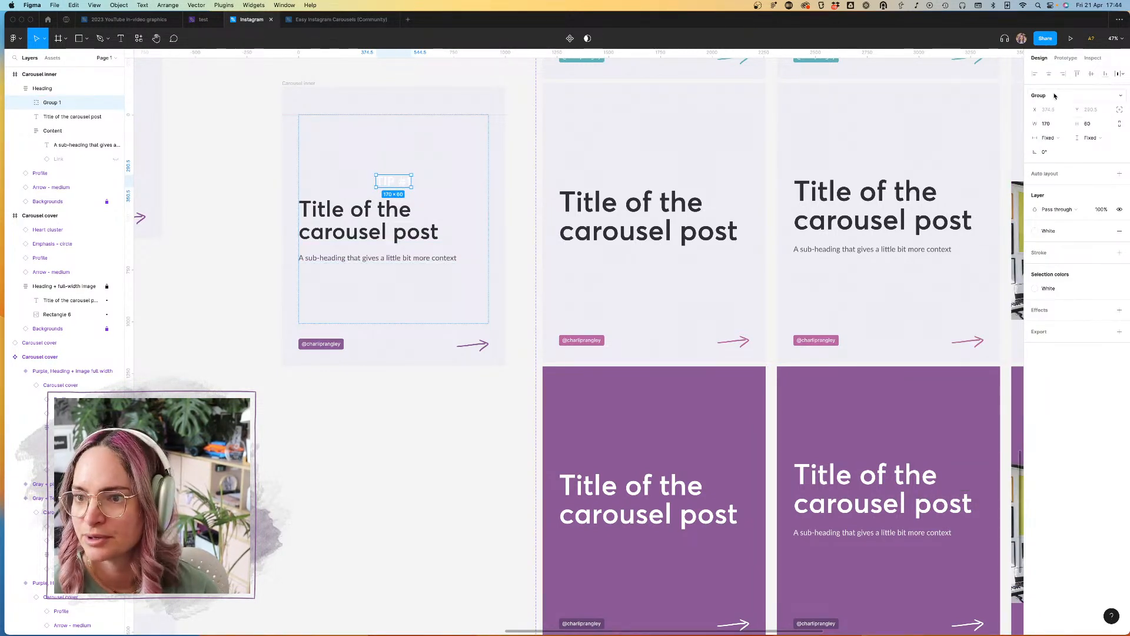
click(1119, 173)
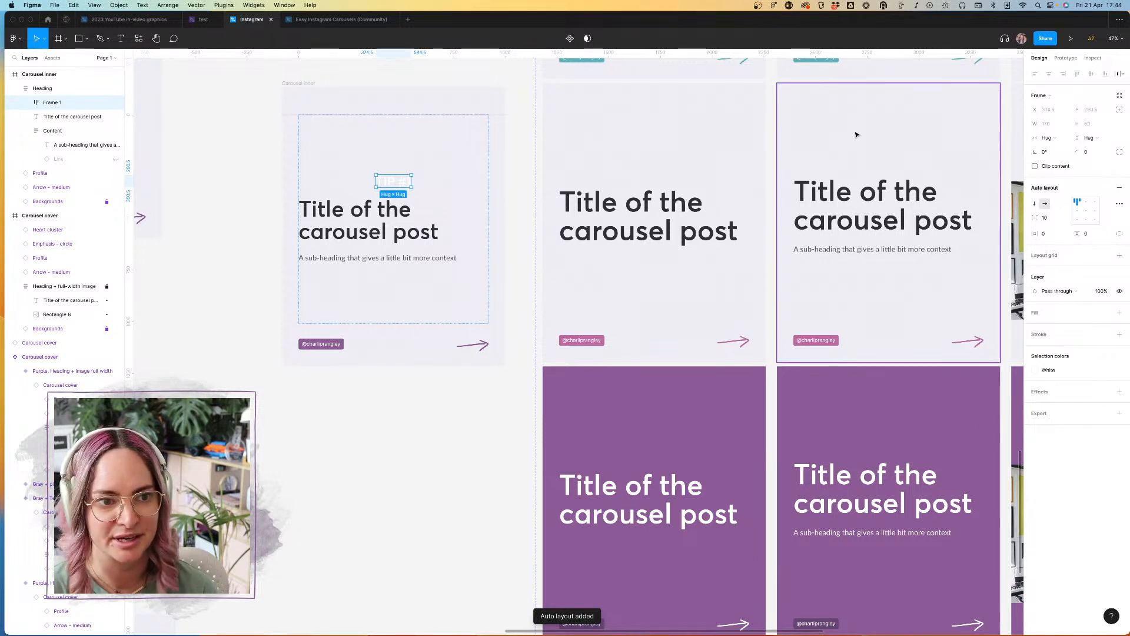
double_click(52, 102)
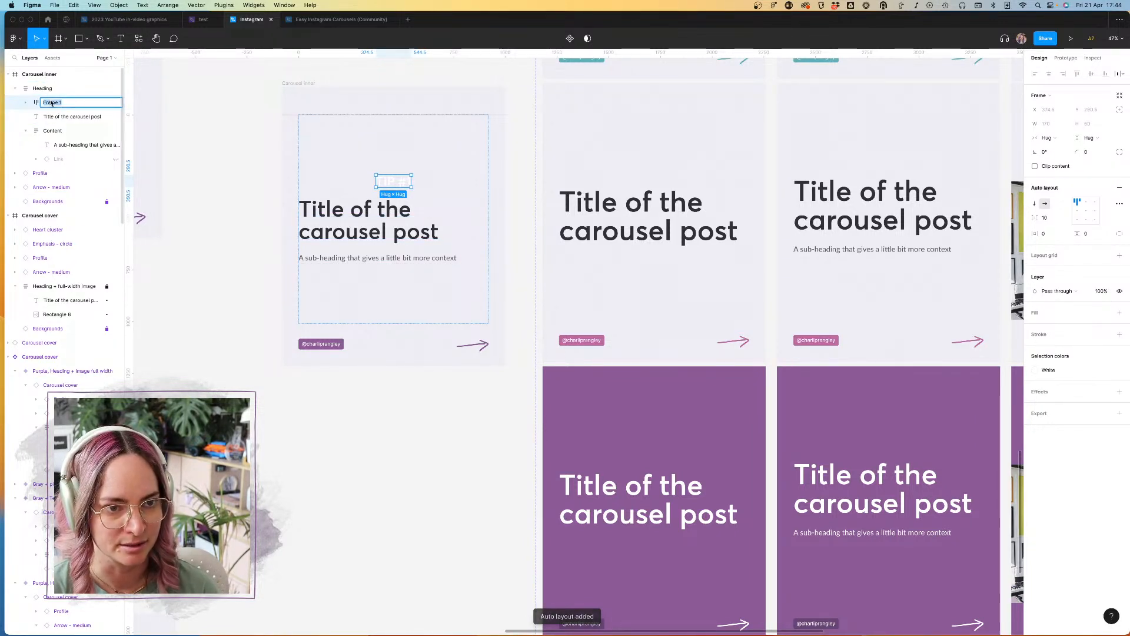
text(Label)
key(Return)
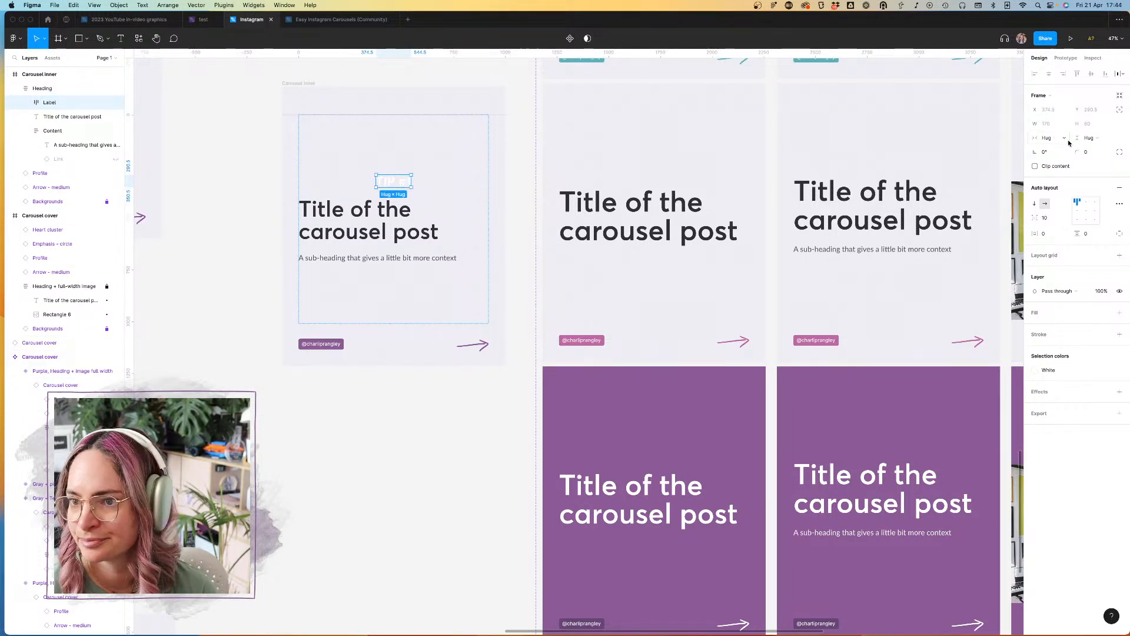
Step: Fill the Label frame with the Purple colour style
click(1119, 313)
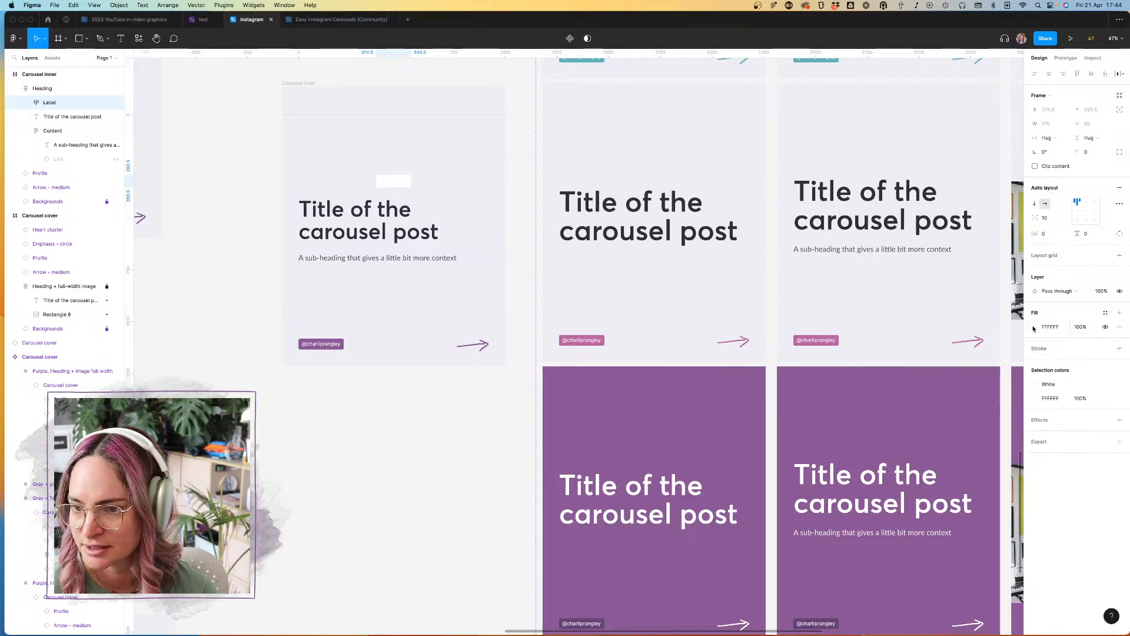
click(1106, 313)
click(1102, 398)
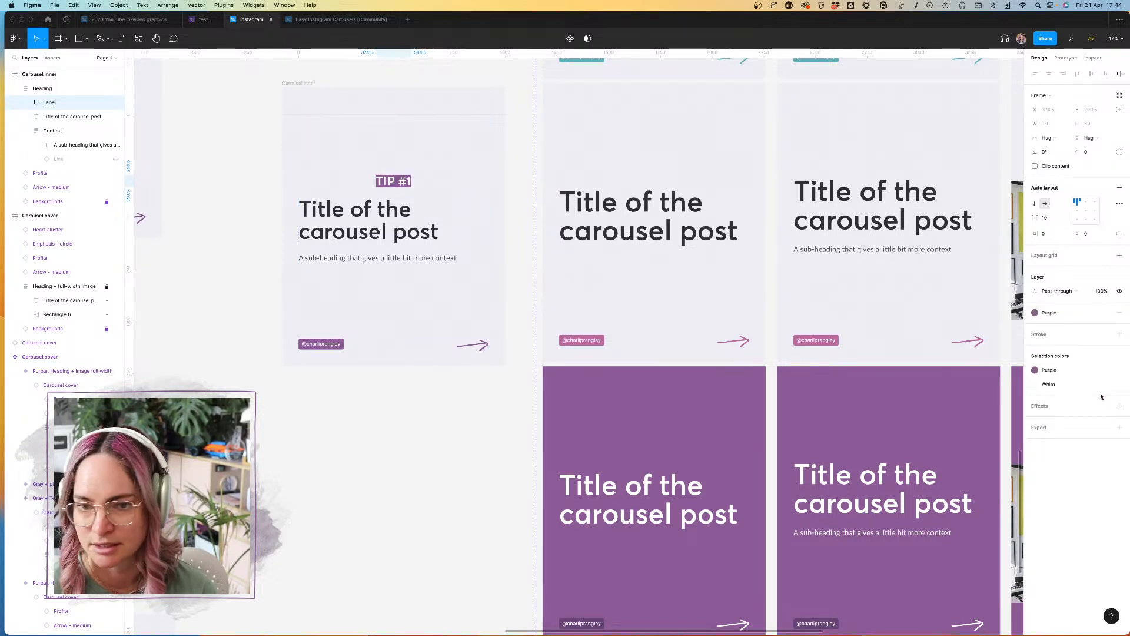
Step: Set the Label frame's horizontal padding to 16 and its vertical padding to 8
click(1047, 234)
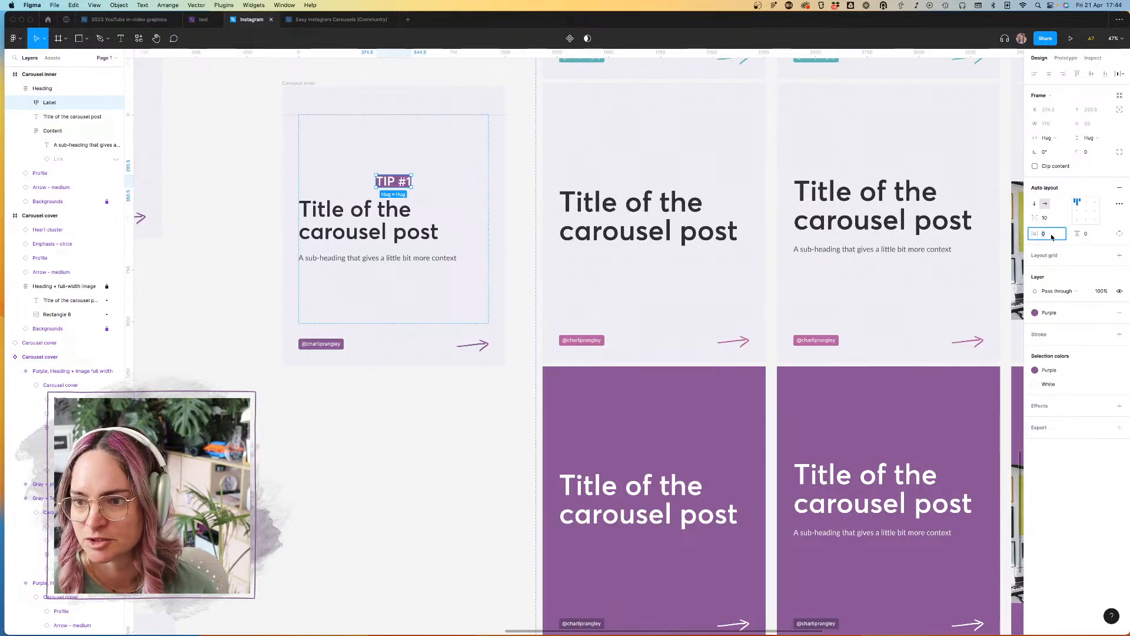
text(8)
key(Return)
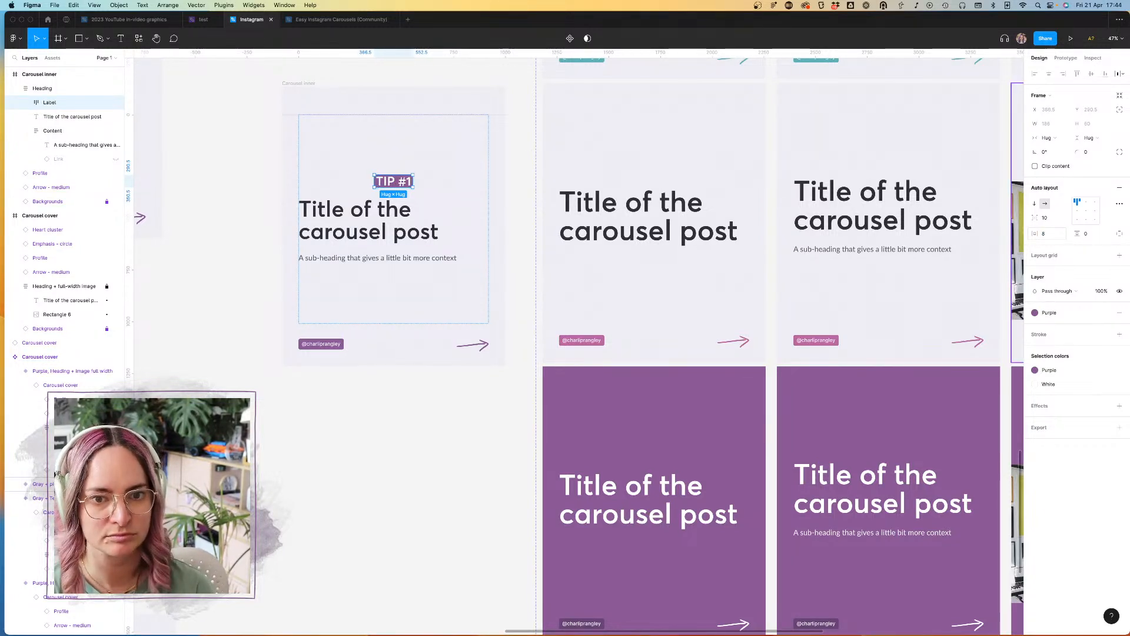
click(1052, 236)
text(16)
key(Return)
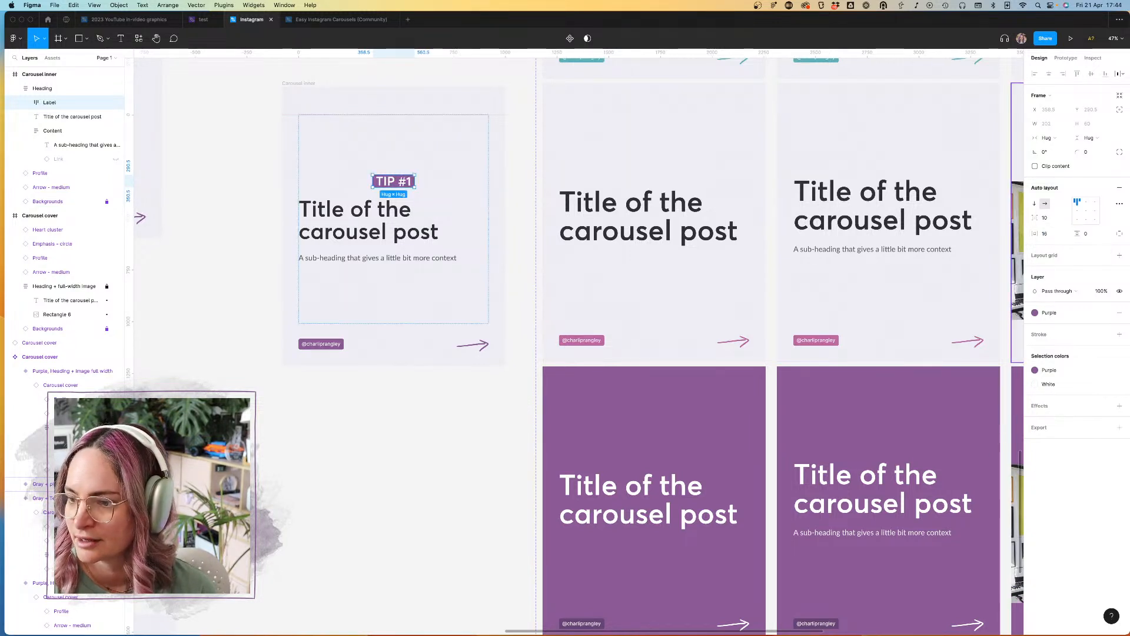
click(1089, 234)
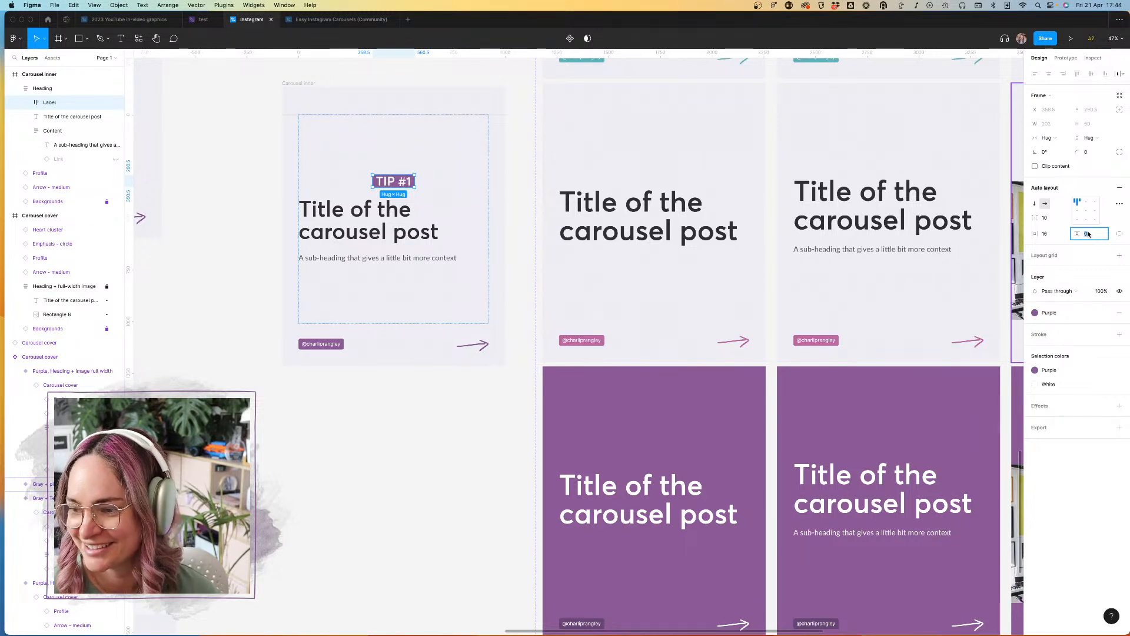
text(6)
key(Return)
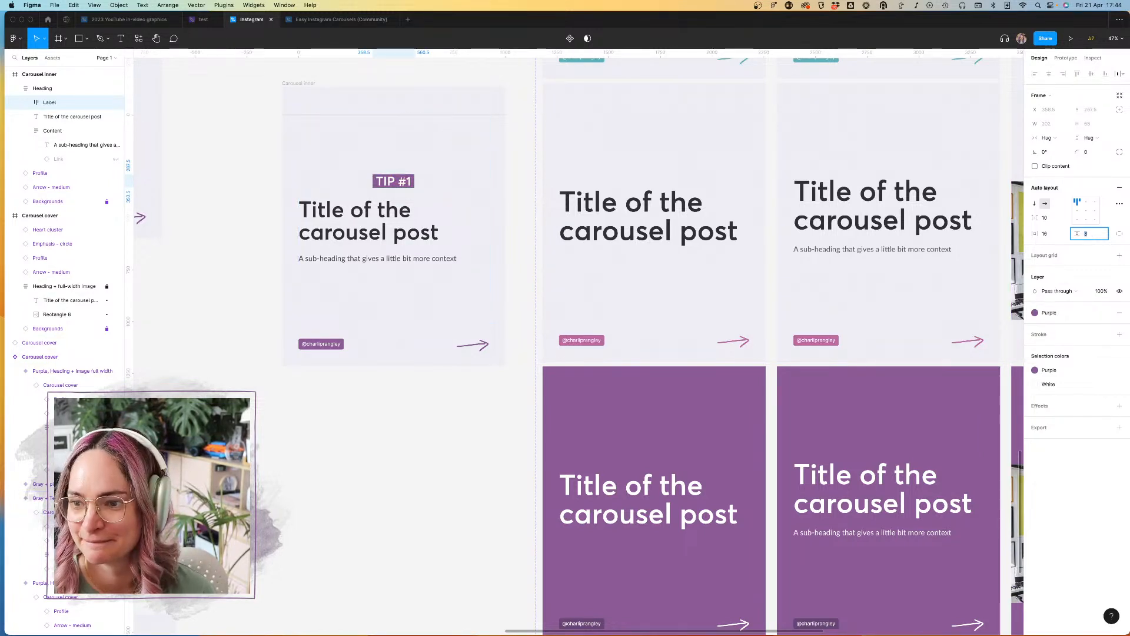
key(Up)
key(Up)
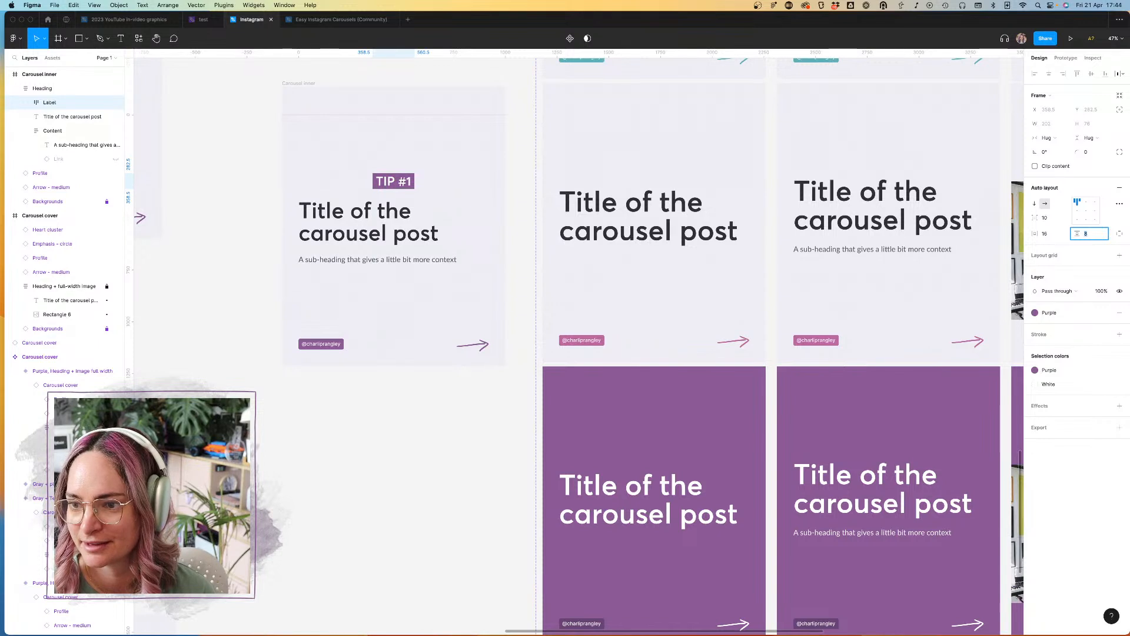
key(super+Tab)
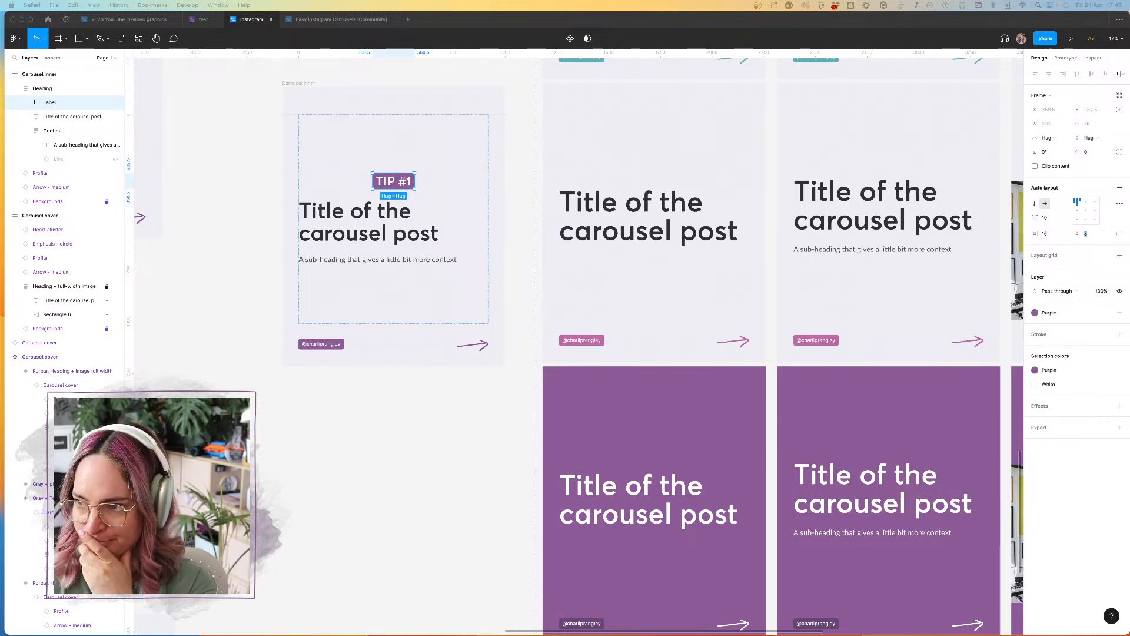
click(515, 290)
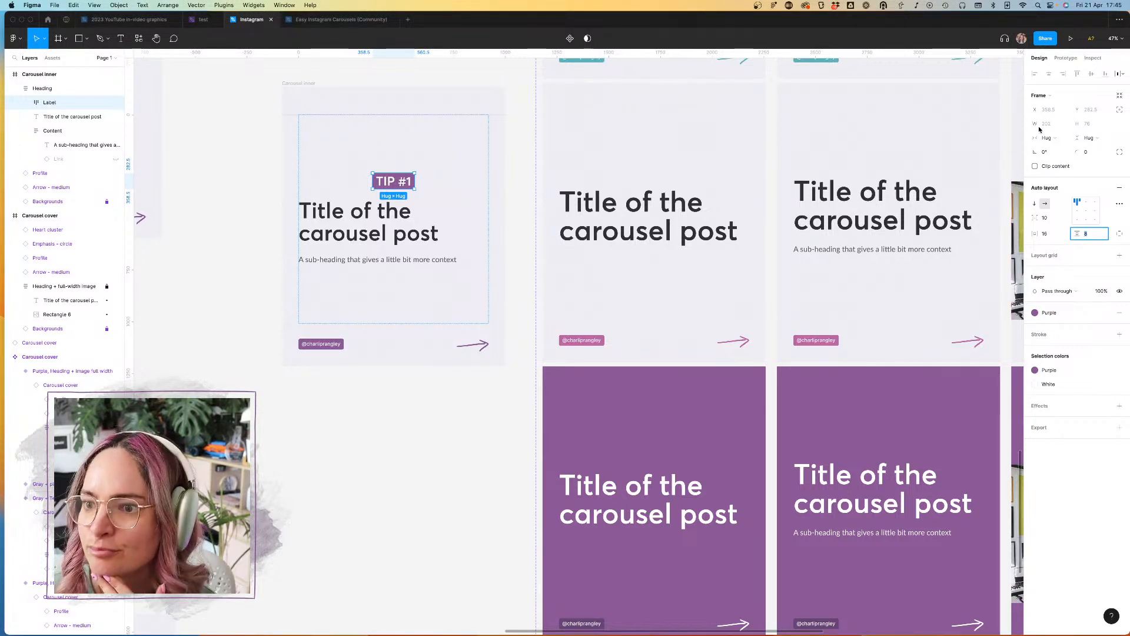
Step: Align the contents of the Heading auto layout frame to the left and vertically centred
click(50, 103)
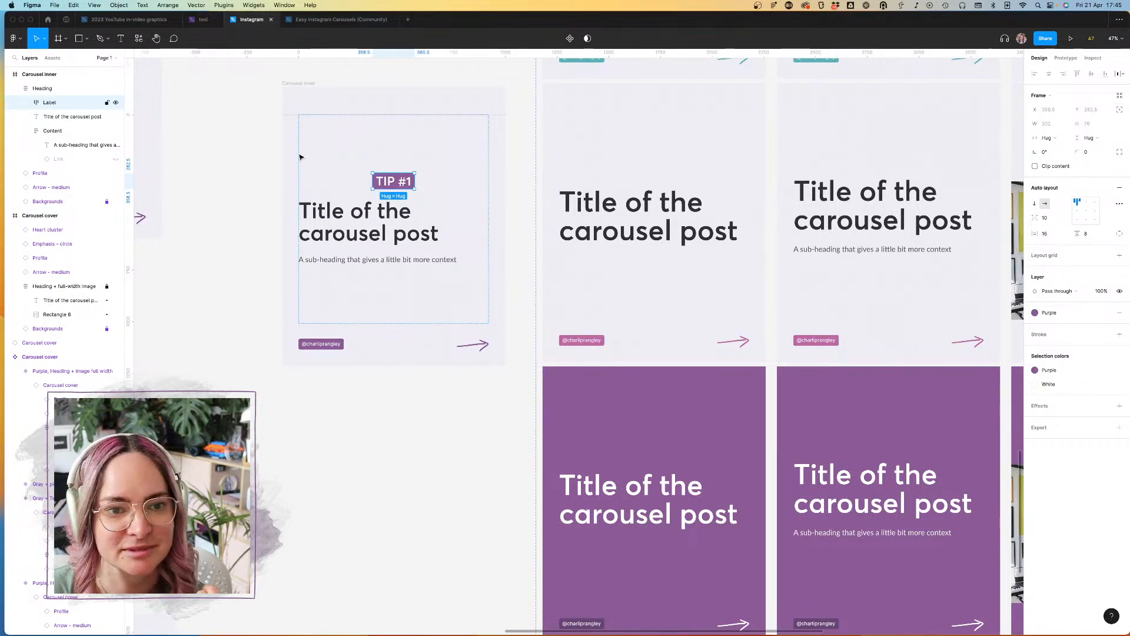
click(42, 88)
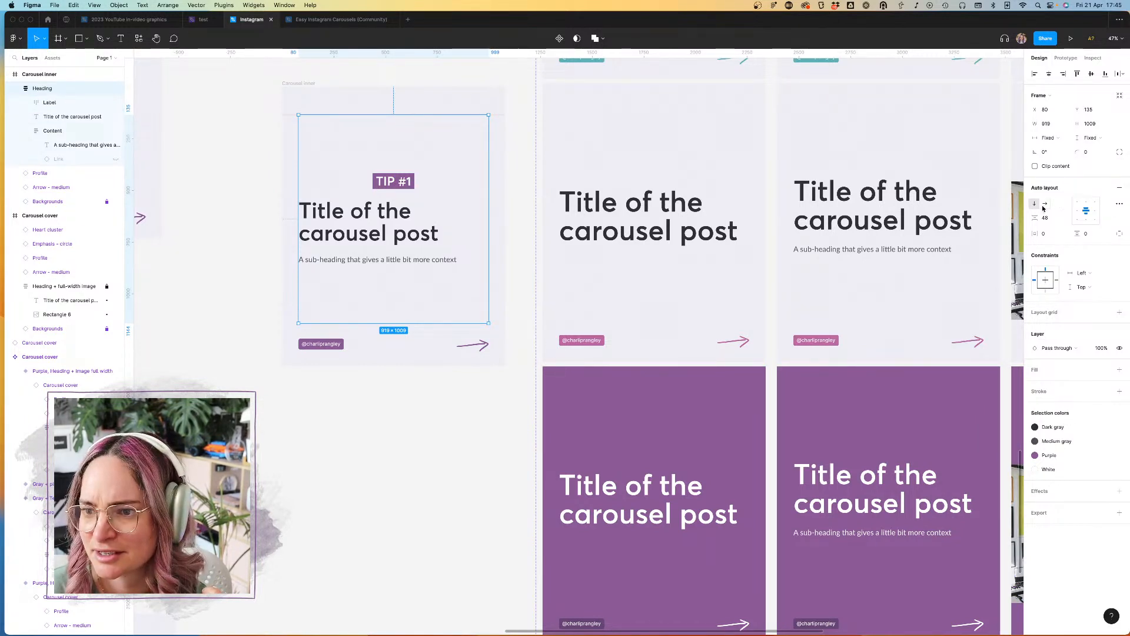
click(1078, 211)
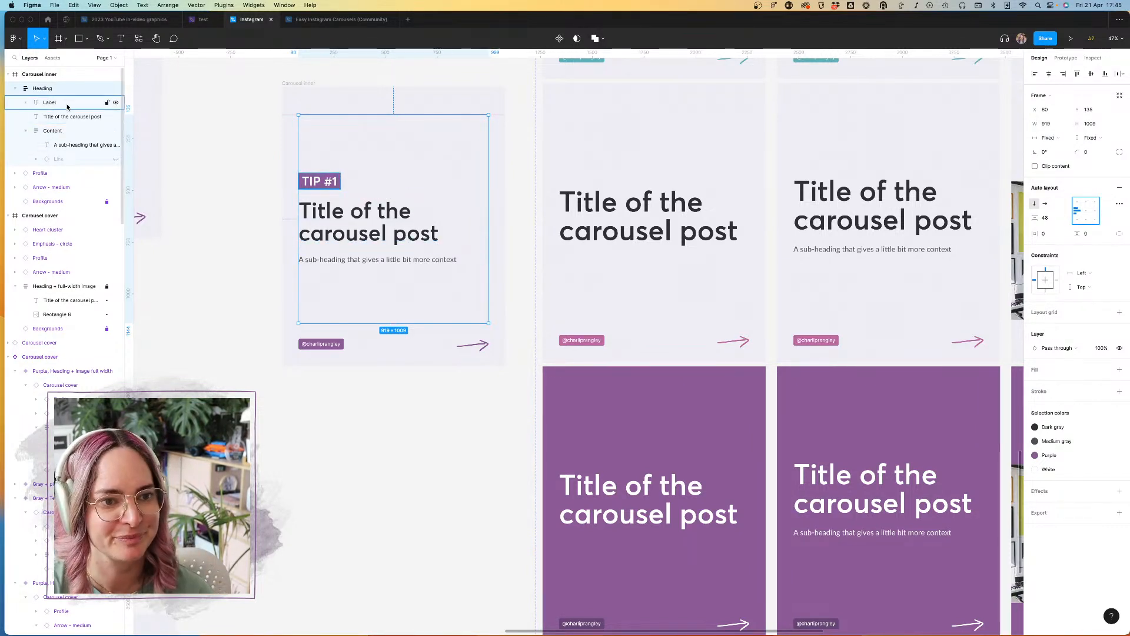
Step: Round the corners of the Label frame with a radius of 8
click(87, 104)
click(1090, 154)
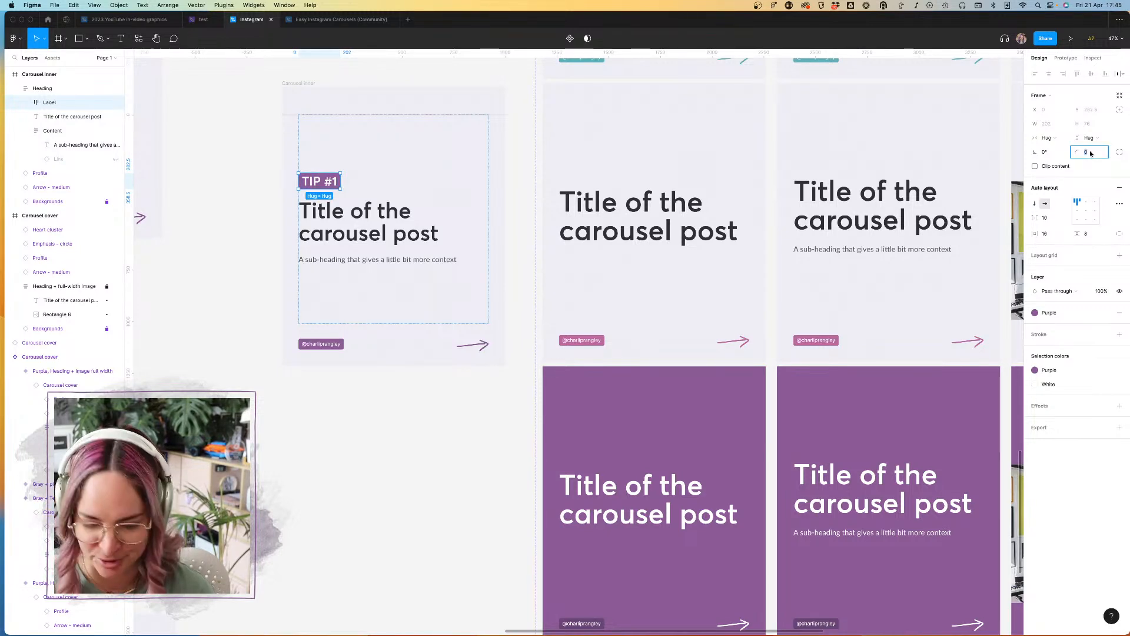
text(8)
key(Return)
click(263, 232)
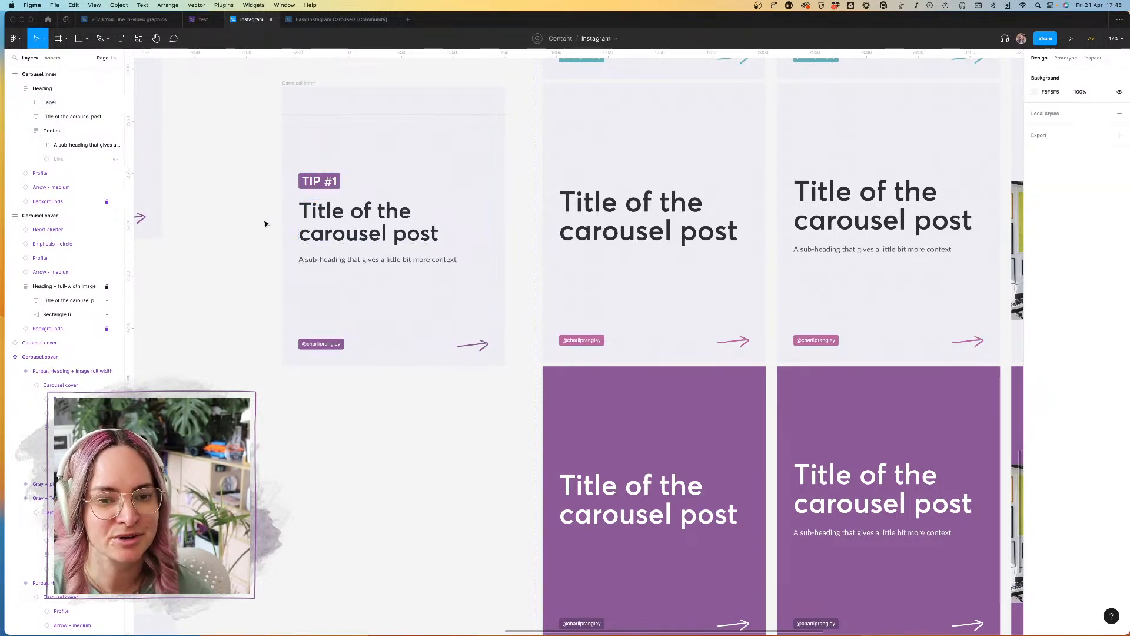
Step: Replace the title text on the Carousel inner slide with "The point goes in this space here"
scroll(214, 204, up, 5)
double_click(477, 206)
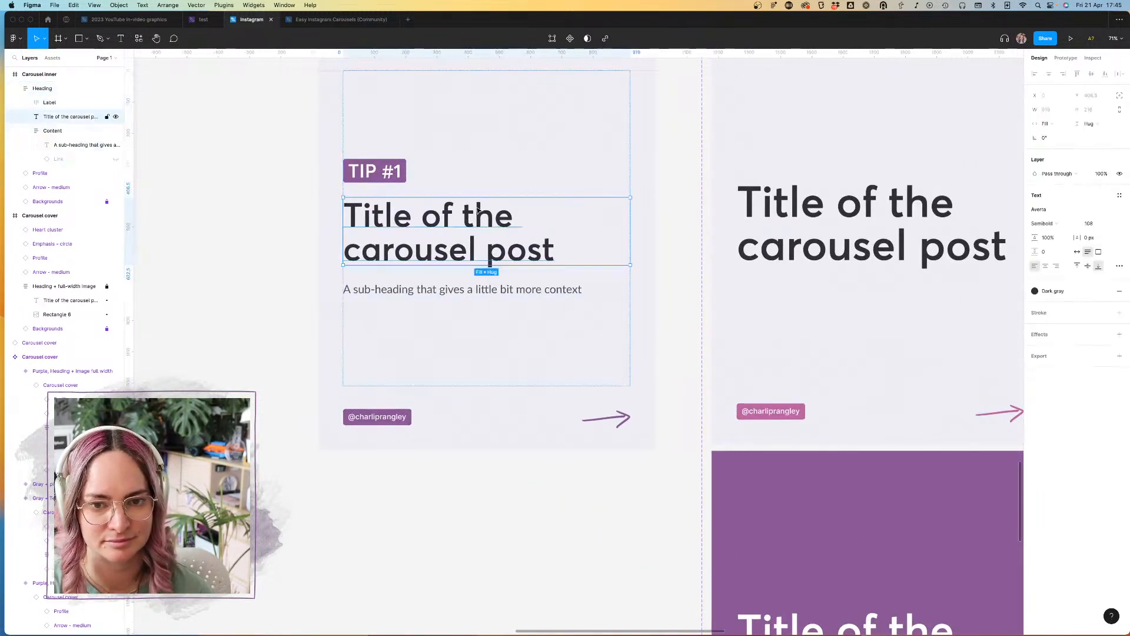
double_click(477, 206)
text(Headin)
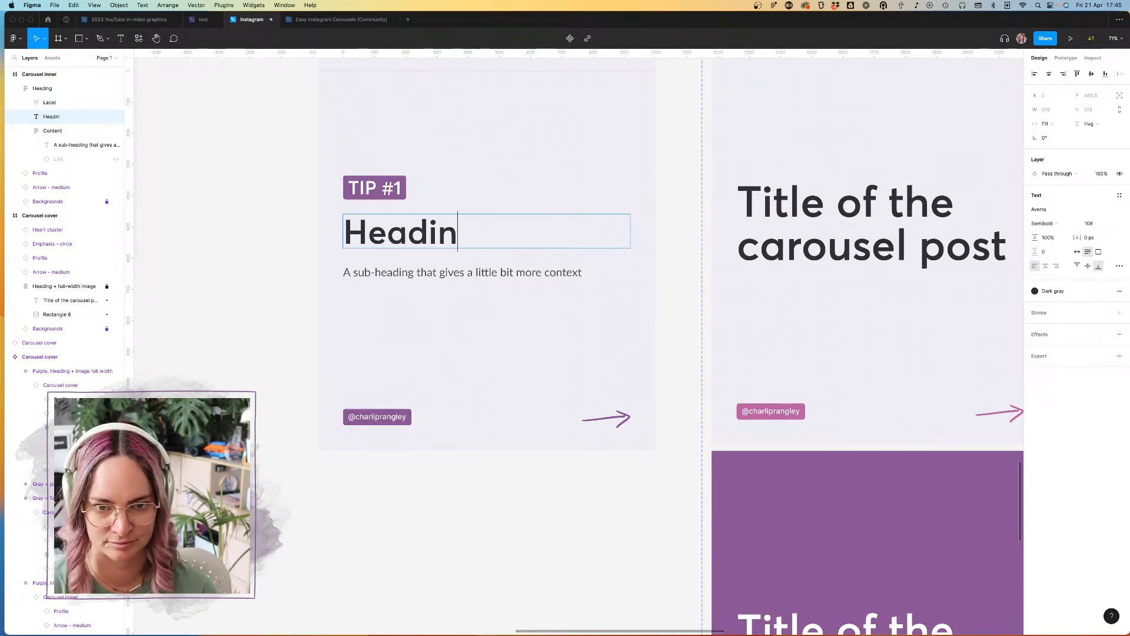
key(BackSpace)
key(BackSpace)
key(BackSpace)
key(BackSpace)
key(BackSpace)
key(BackSpace)
text(T)
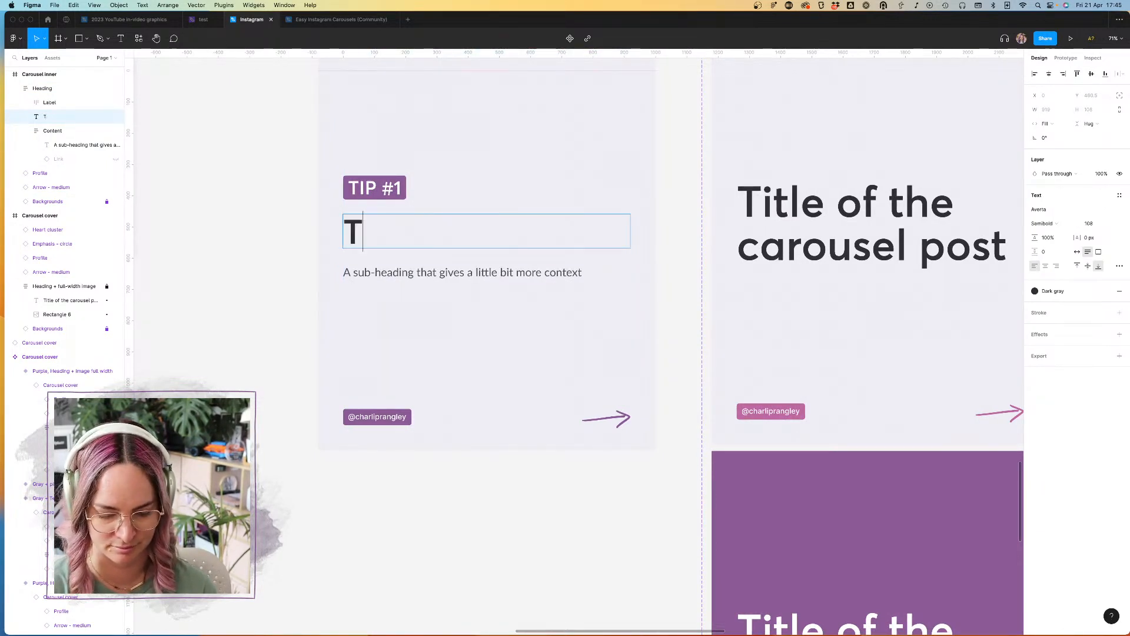
text(he point goes in here)
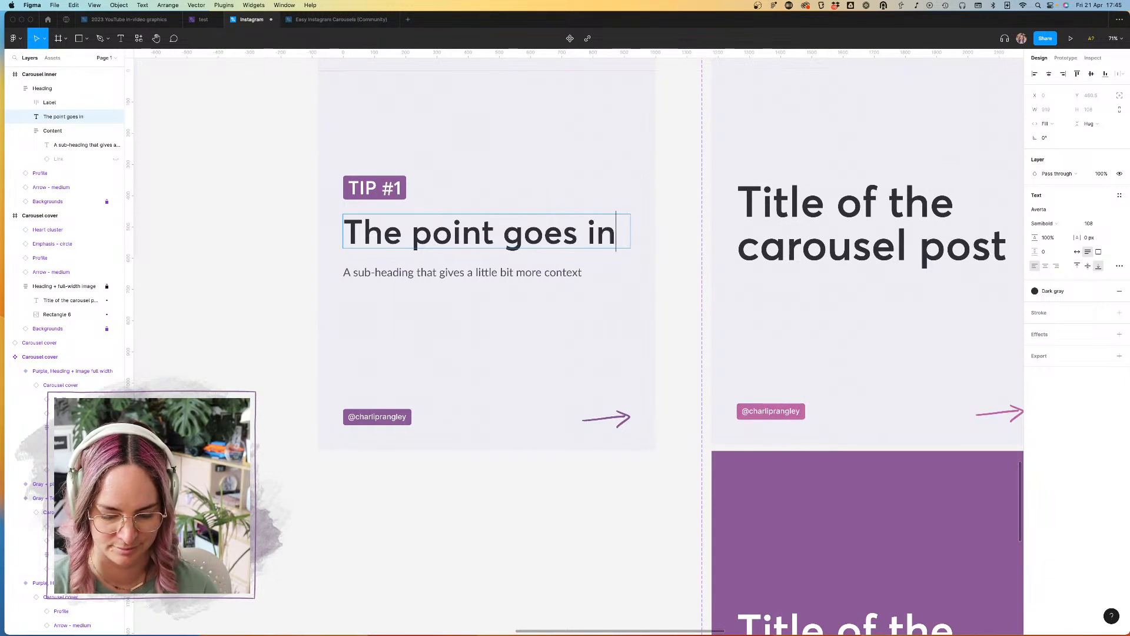
key(BackSpace)
key(BackSpace)
key(BackSpace)
key(BackSpace)
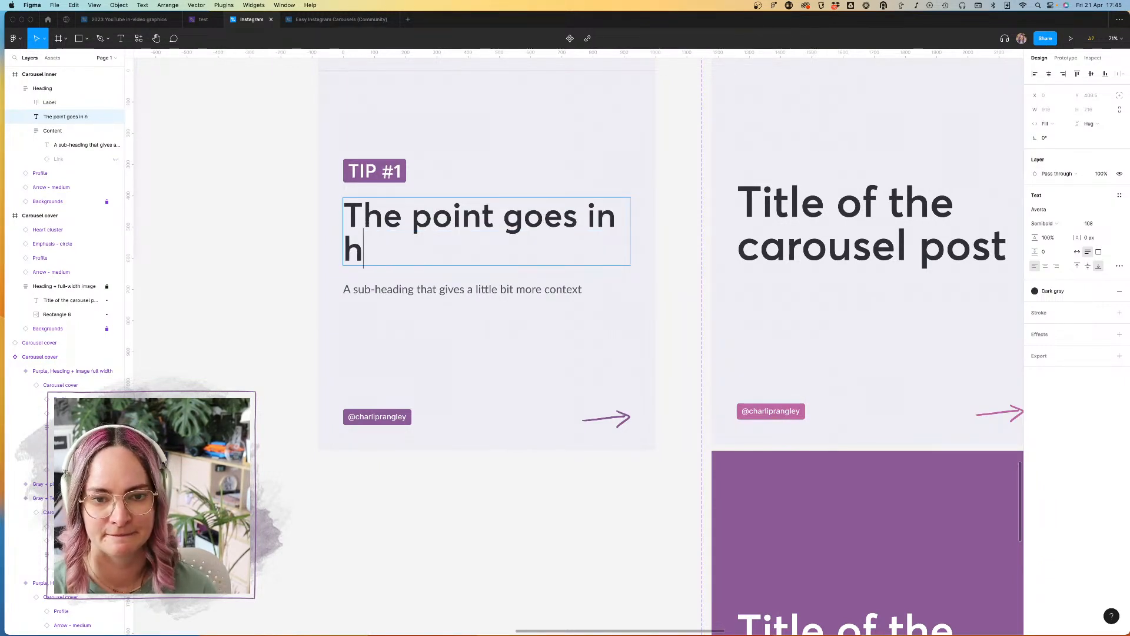
text(this space here)
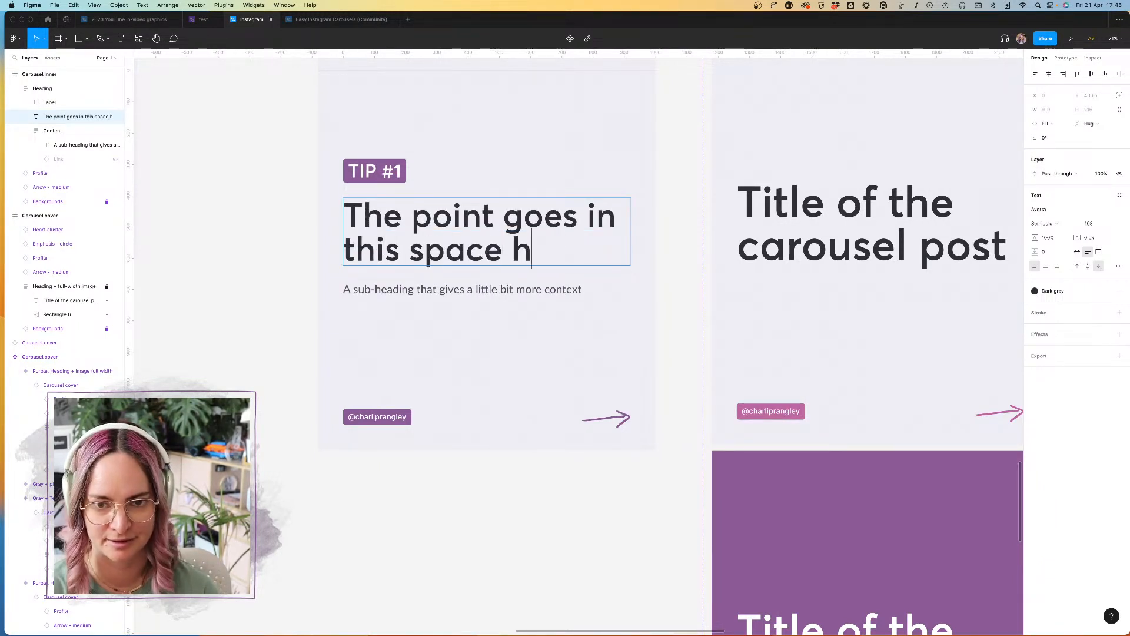
key(Escape)
click(236, 215)
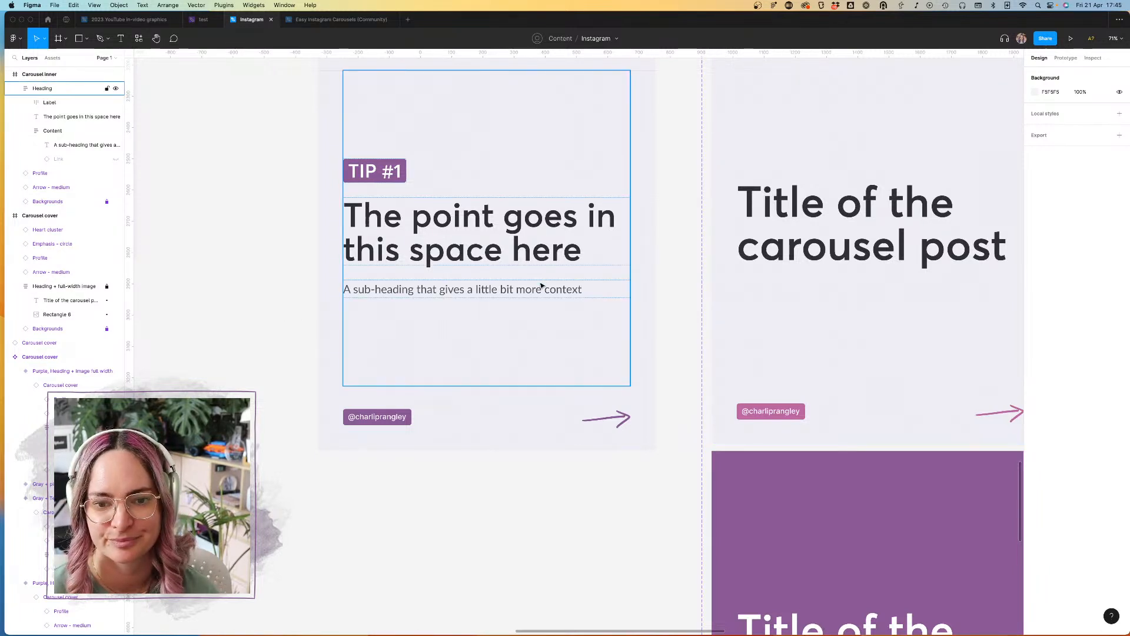
Step: Review the label, title and sub-heading of the Carousel inner slide, and compare the slide with the cover variants
click(509, 291)
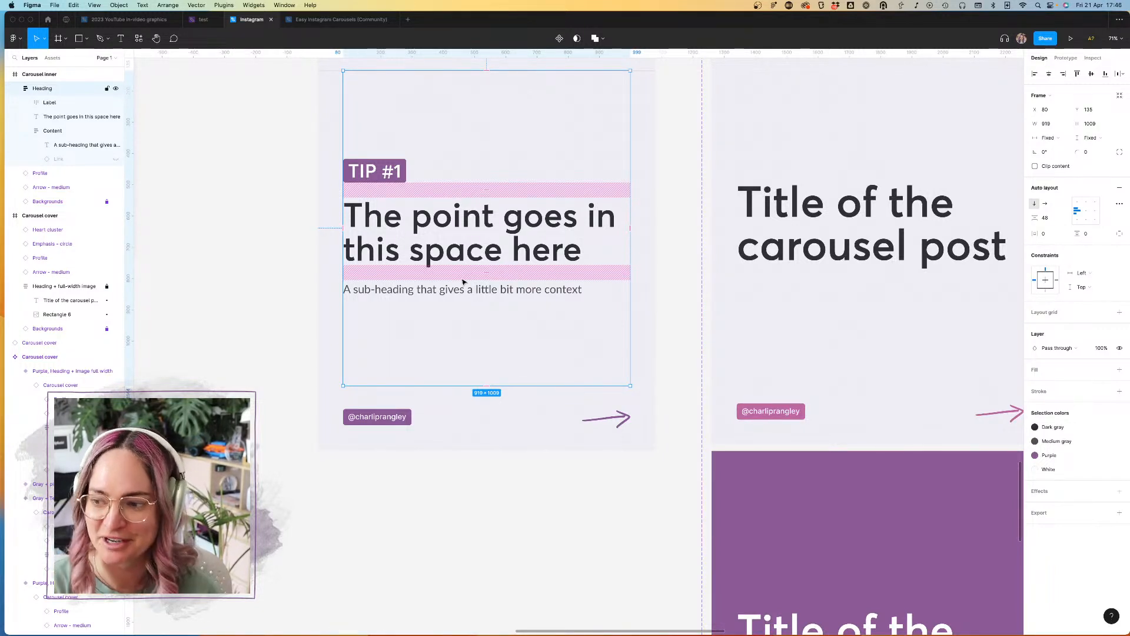
click(242, 252)
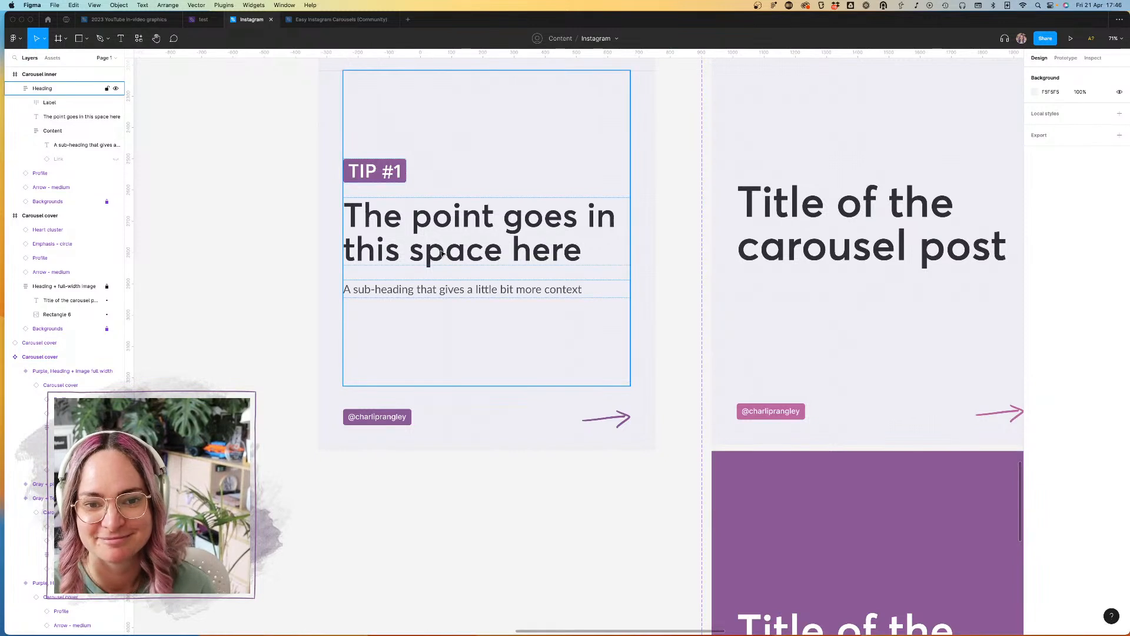
click(386, 174)
click(386, 174)
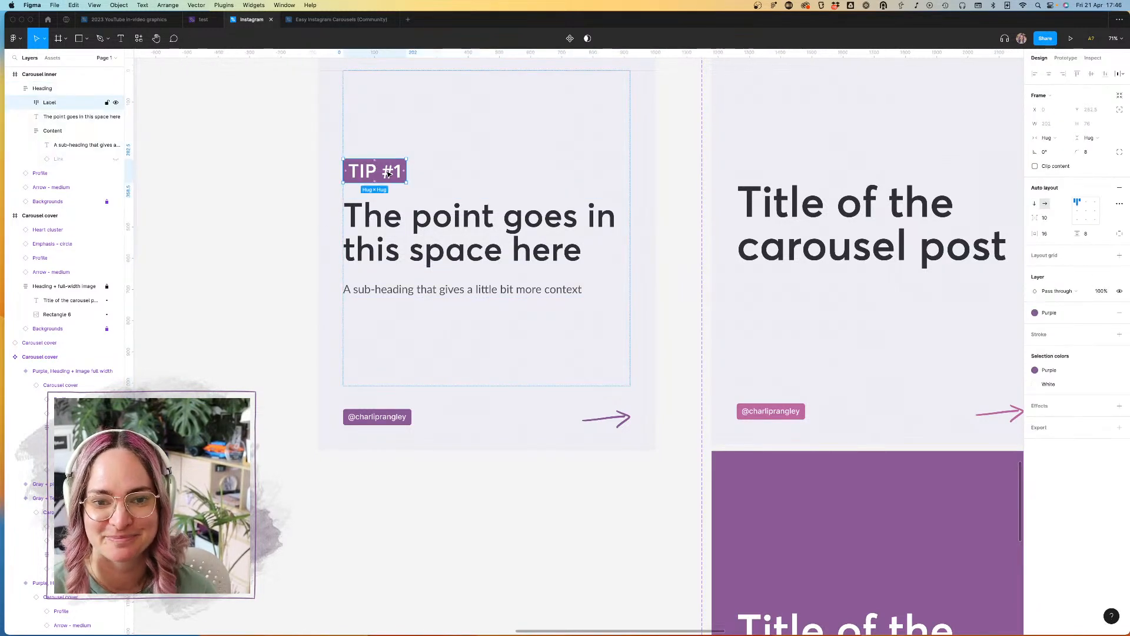
click(285, 184)
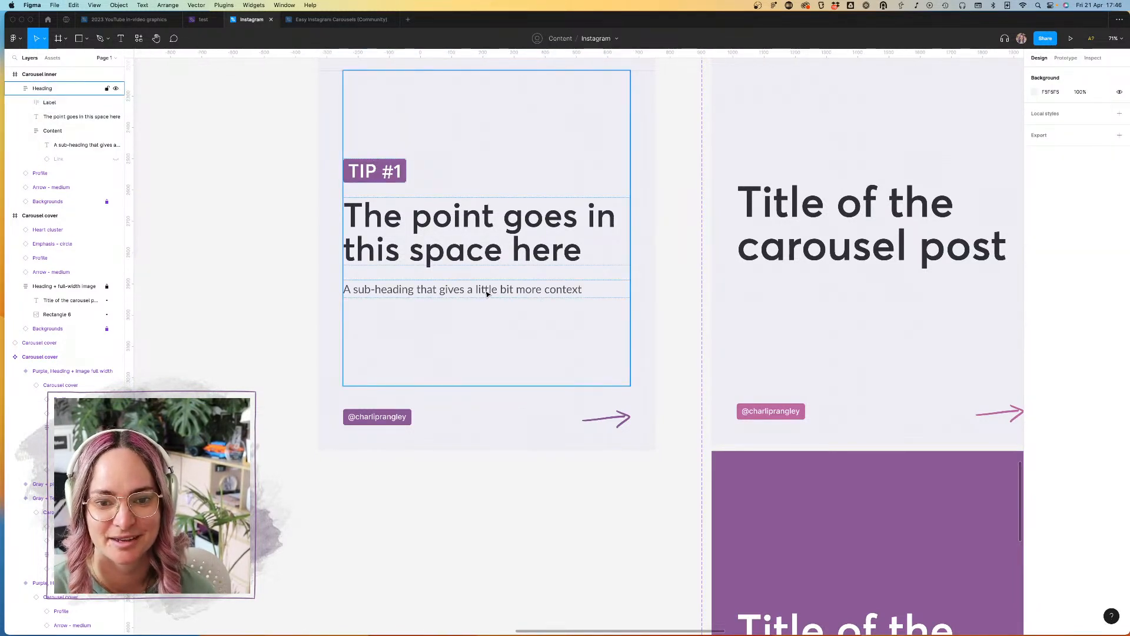
scroll(261, 292, down, 5)
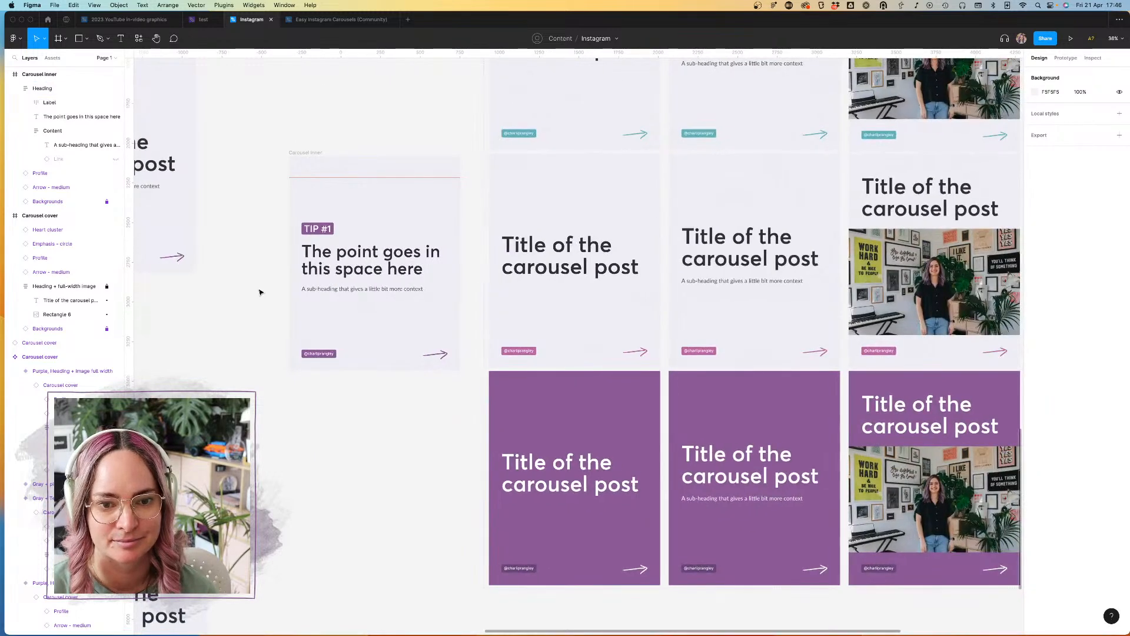
click(321, 154)
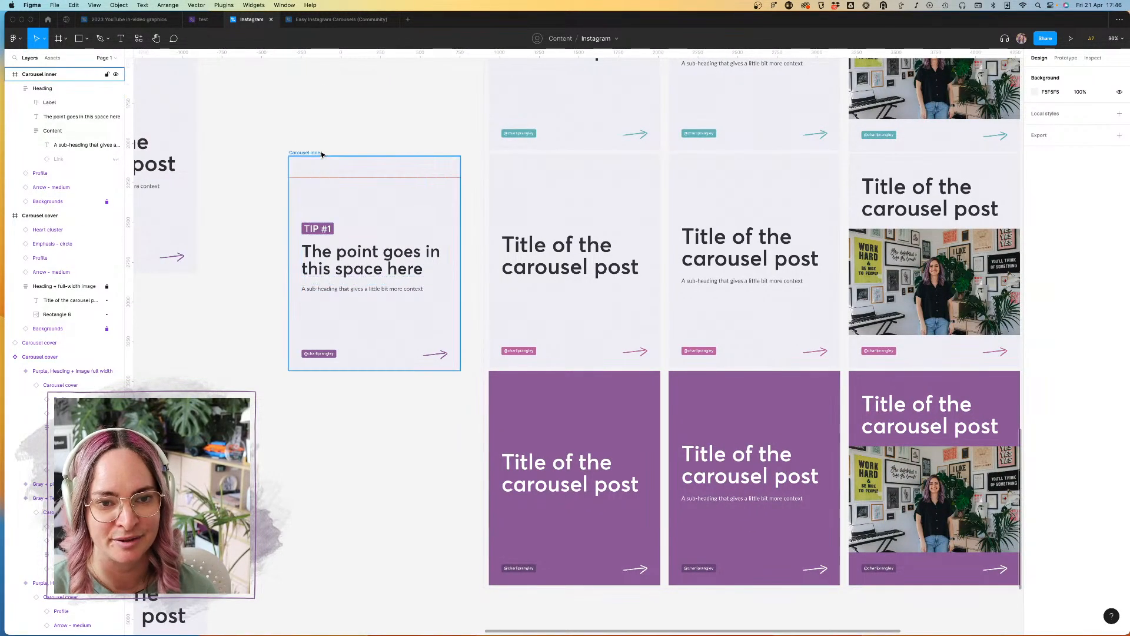
click(320, 154)
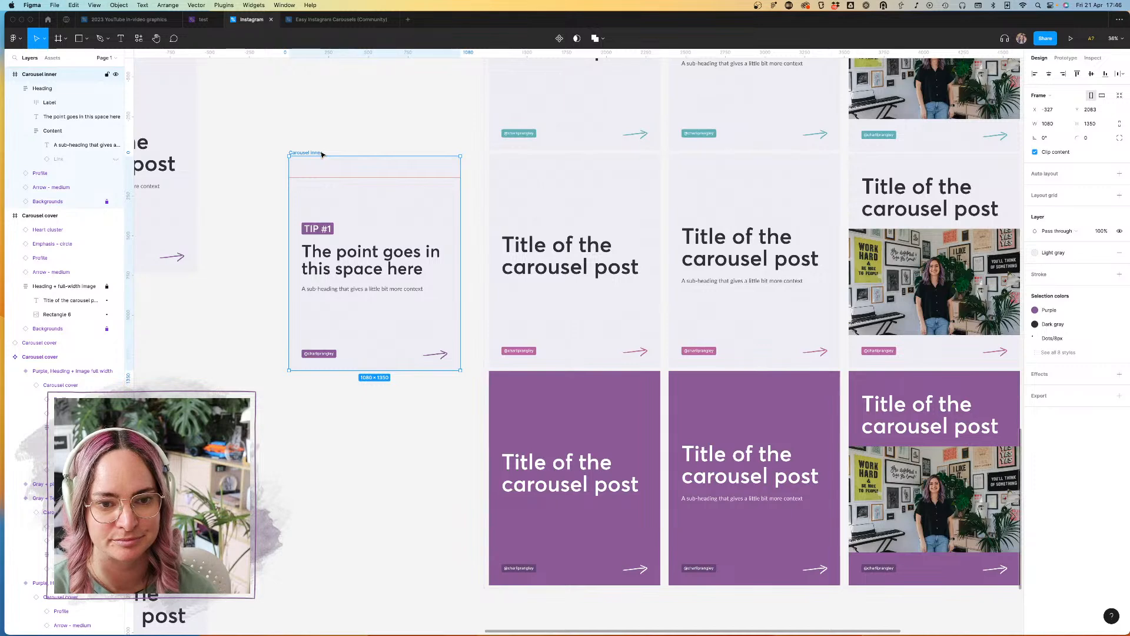
scroll(322, 154, down, 5)
scroll(338, 153, left, 3)
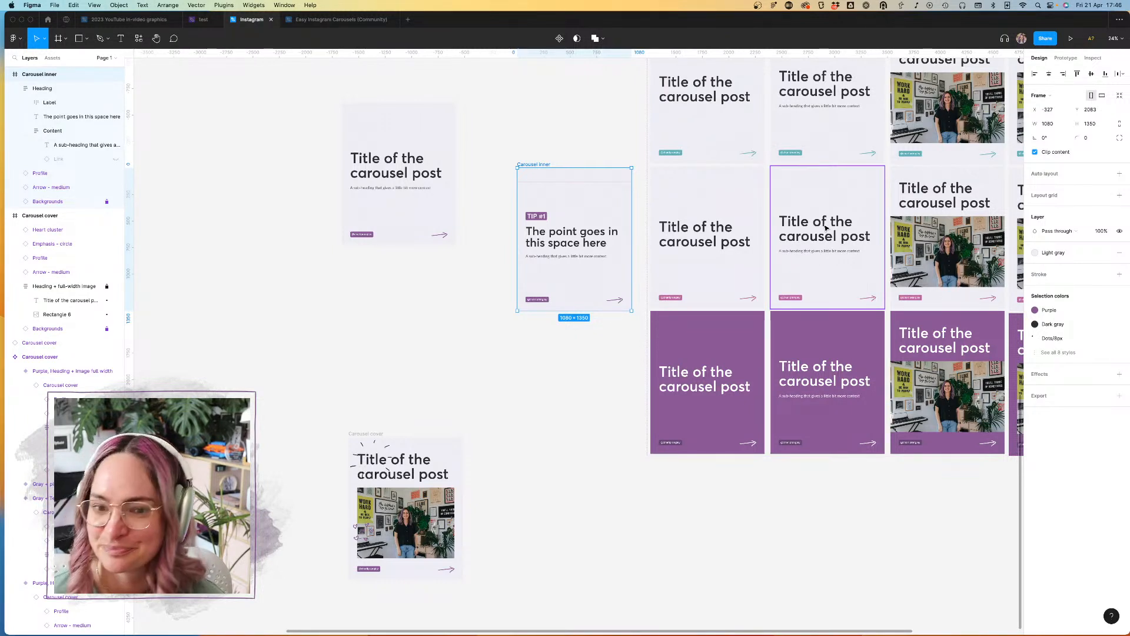
click(583, 129)
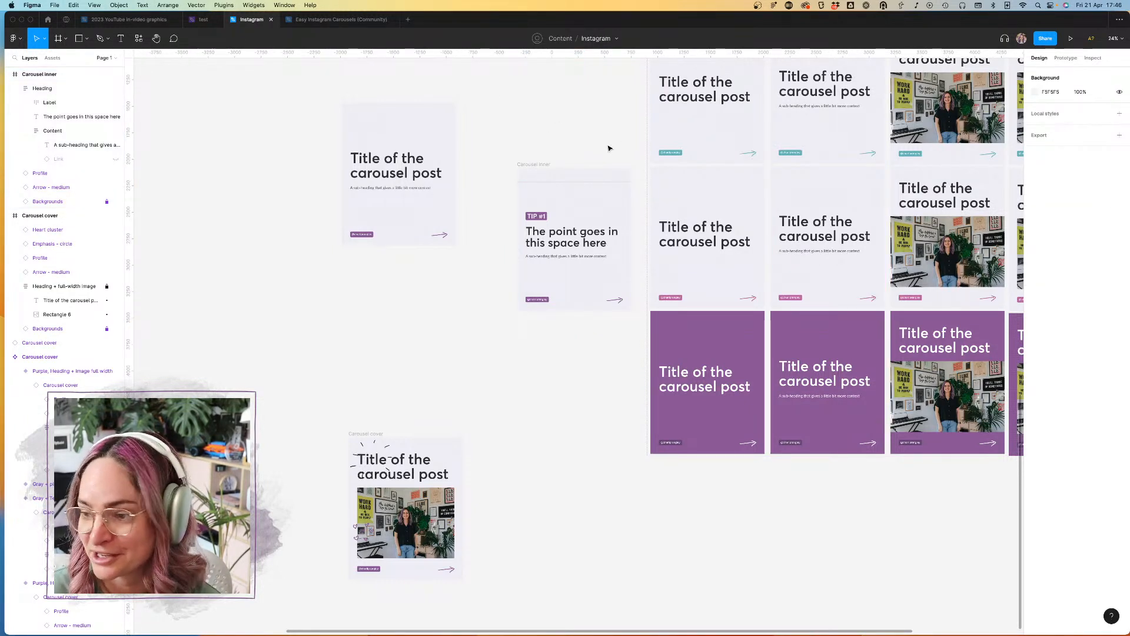
Step: Move the standalone Carousel cover frame with the photo further left on the canvas, away from the cover variants
click(541, 166)
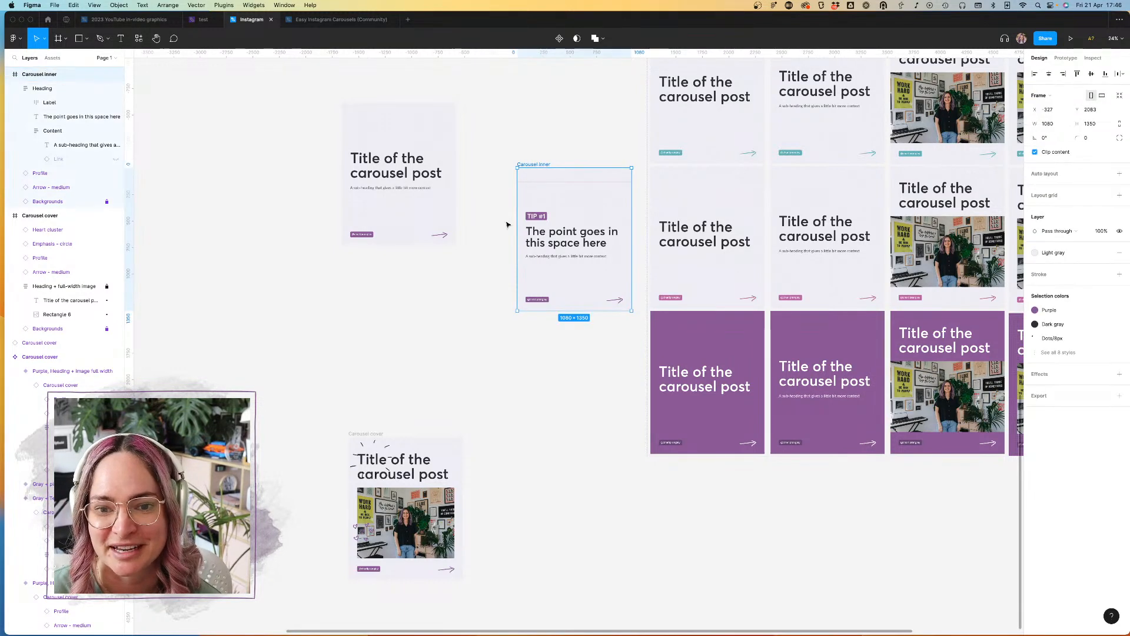
click(370, 436)
drag(377, 437, 278, 417)
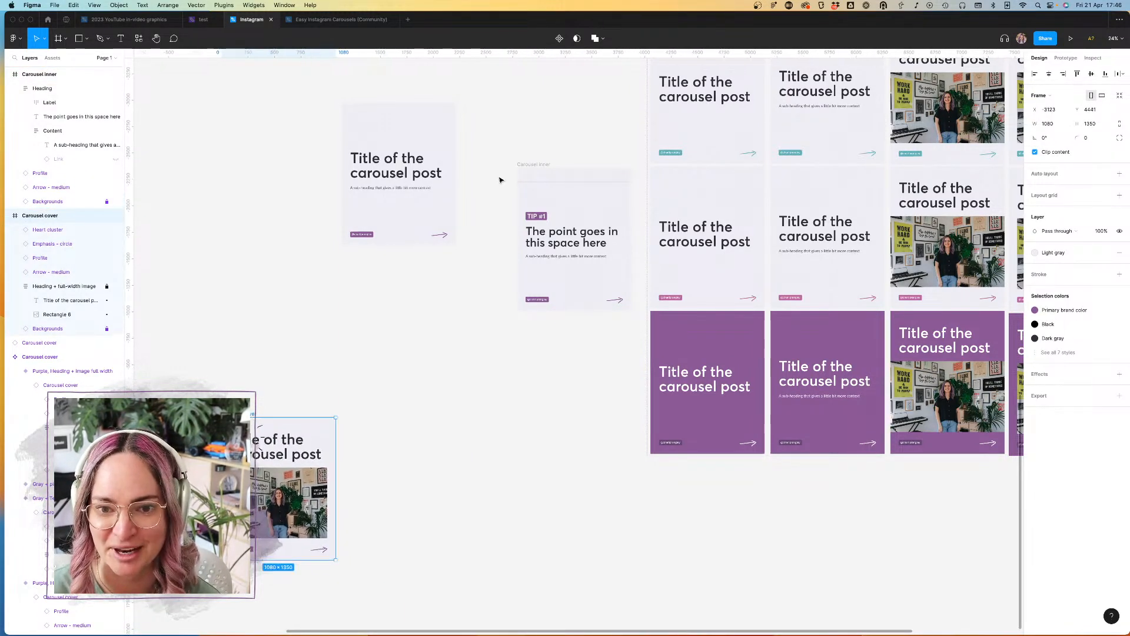
Step: Move the Carousel inner frame down to the empty canvas area below the purple cover variants, at about Y 5509
click(540, 164)
drag(539, 164, 547, 497)
scroll(546, 497, down, 5)
scroll(546, 496, right, 1)
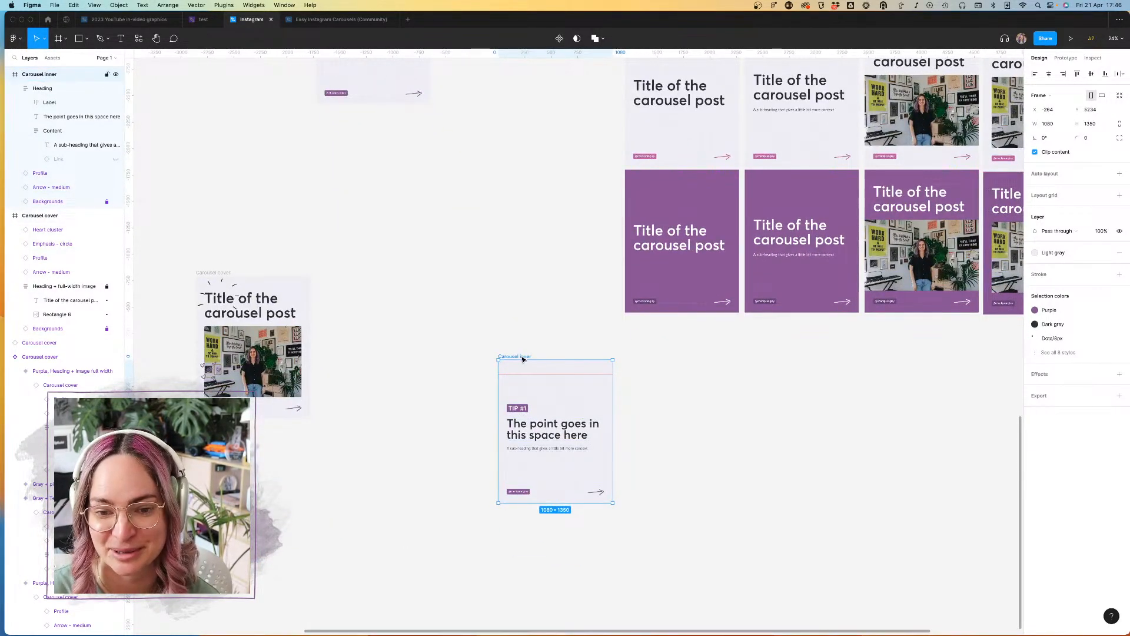
drag(522, 360, 532, 389)
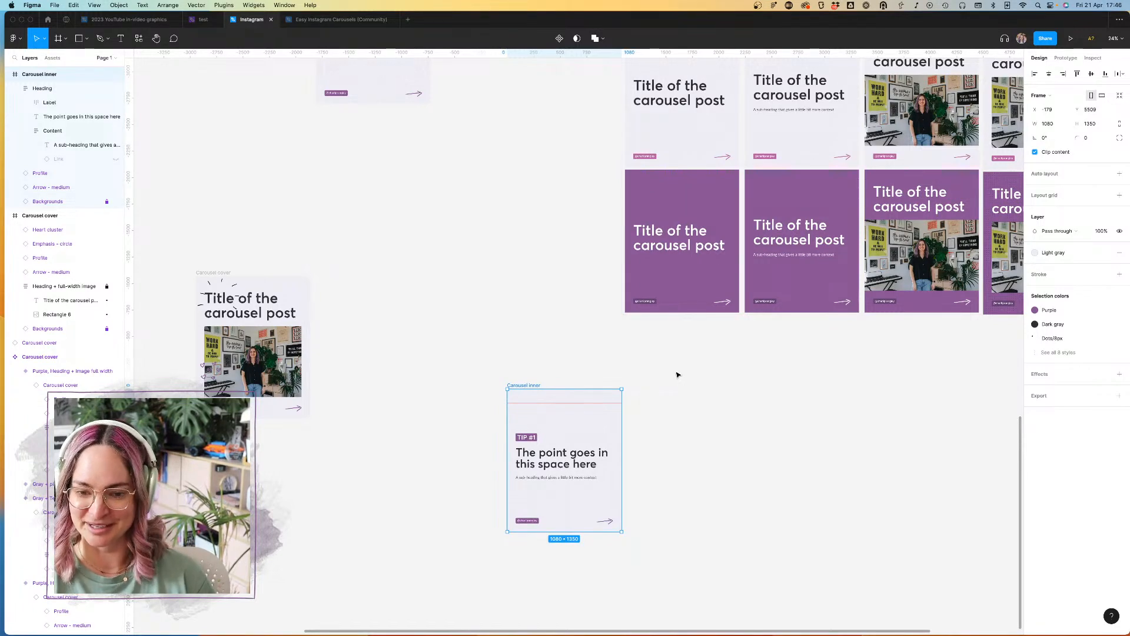
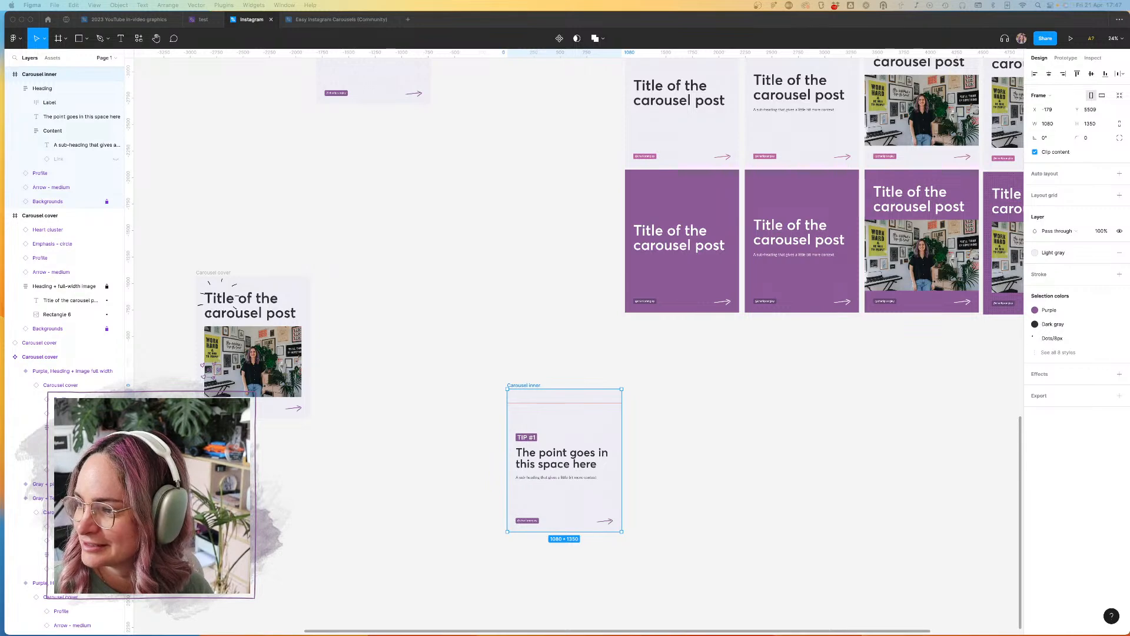
Step: Set the line height of the title on the Carousel inner slide to 110%
click(849, 424)
click(786, 411)
scroll(565, 393, up, 3)
scroll(566, 393, down, 2)
scroll(565, 394, down, 1)
click(564, 393)
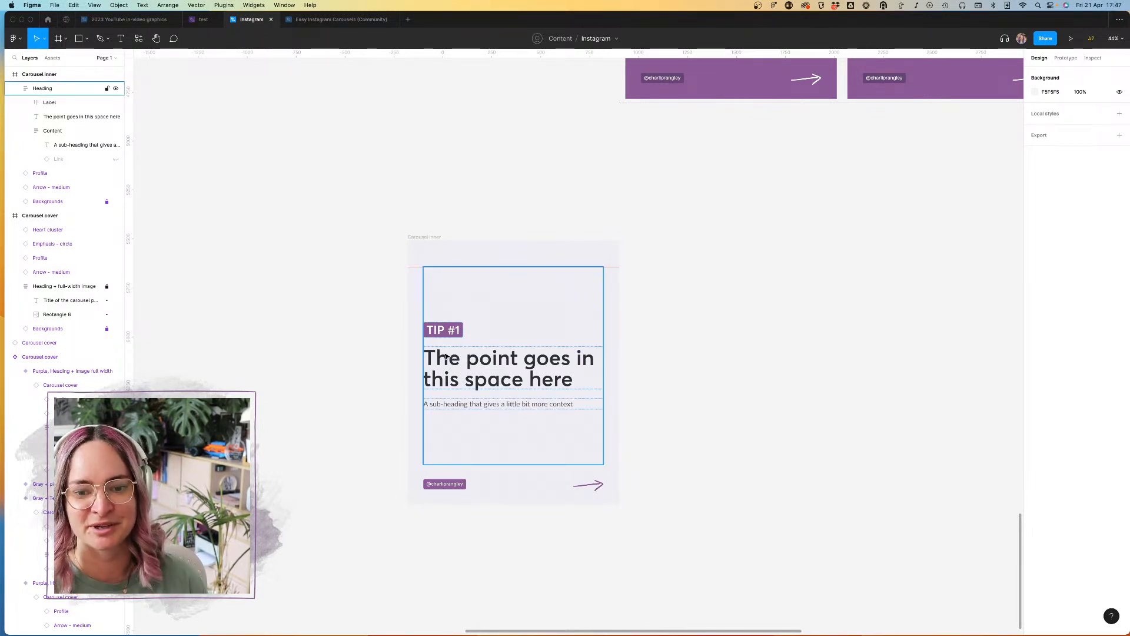
click(521, 369)
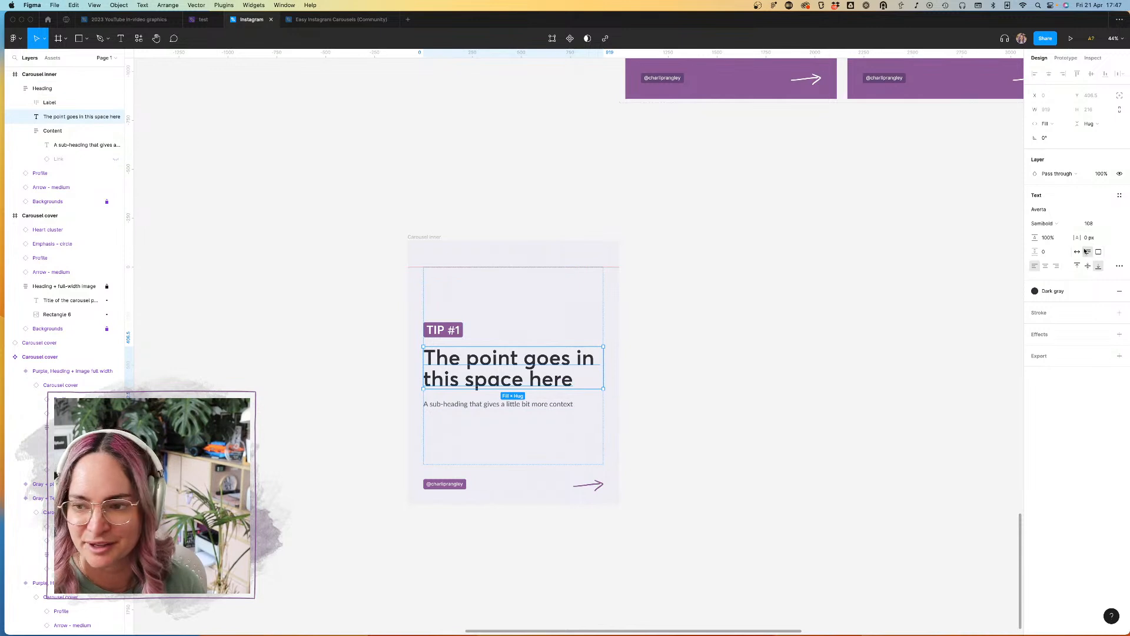
click(1057, 239)
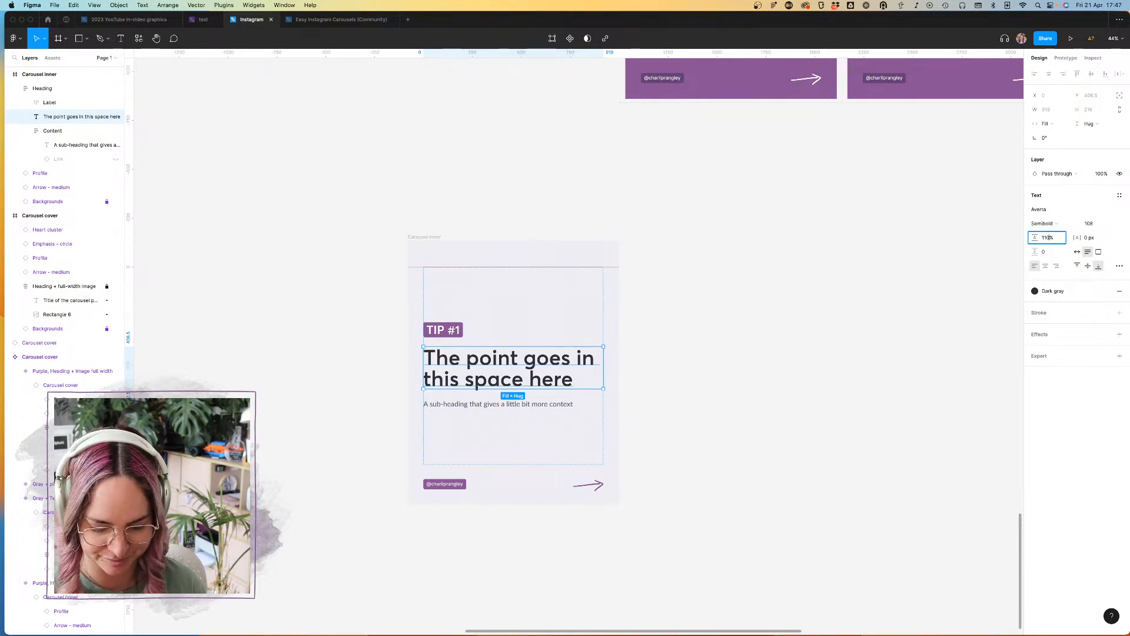
key(Return)
click(864, 307)
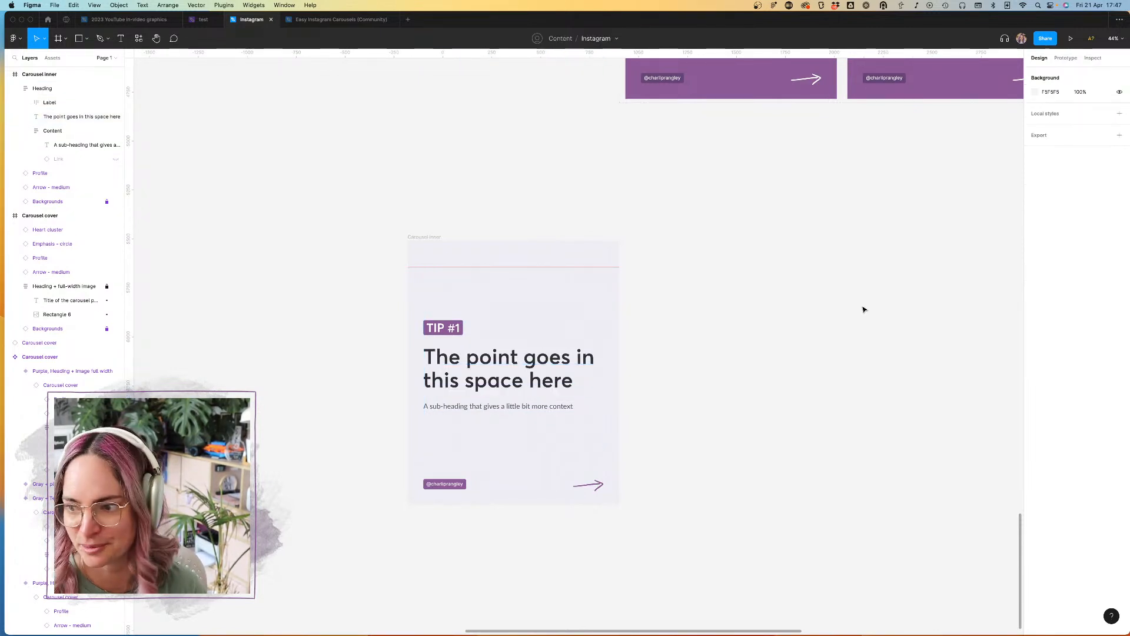
Step: Turn the Carousel inner frame into a component
scroll(865, 310, down, 3)
scroll(737, 270, down, 2)
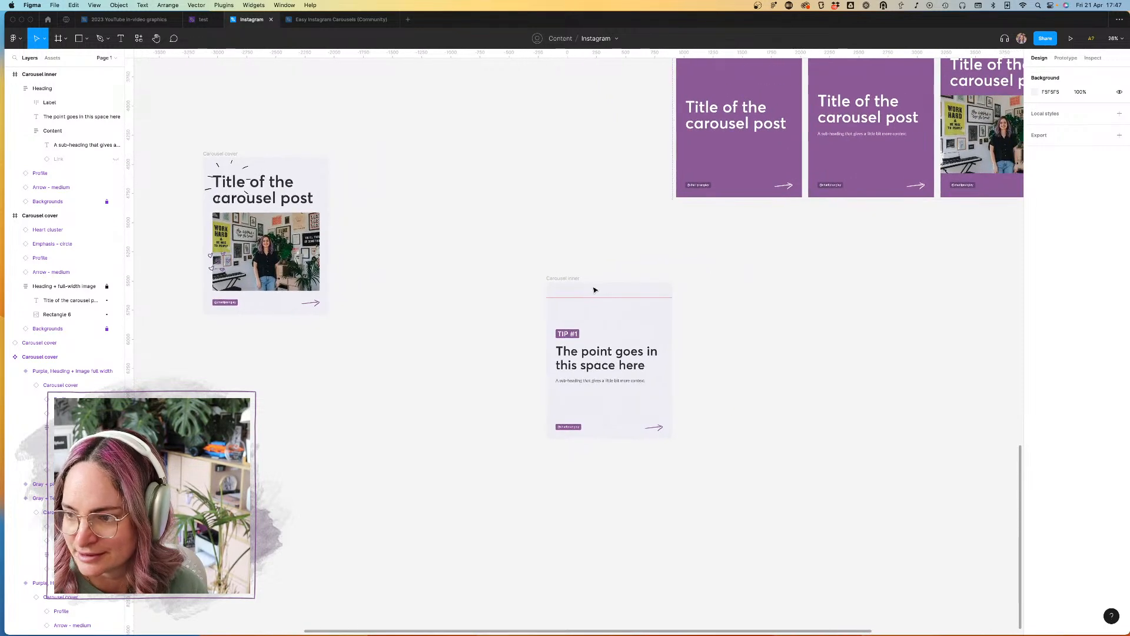
click(574, 279)
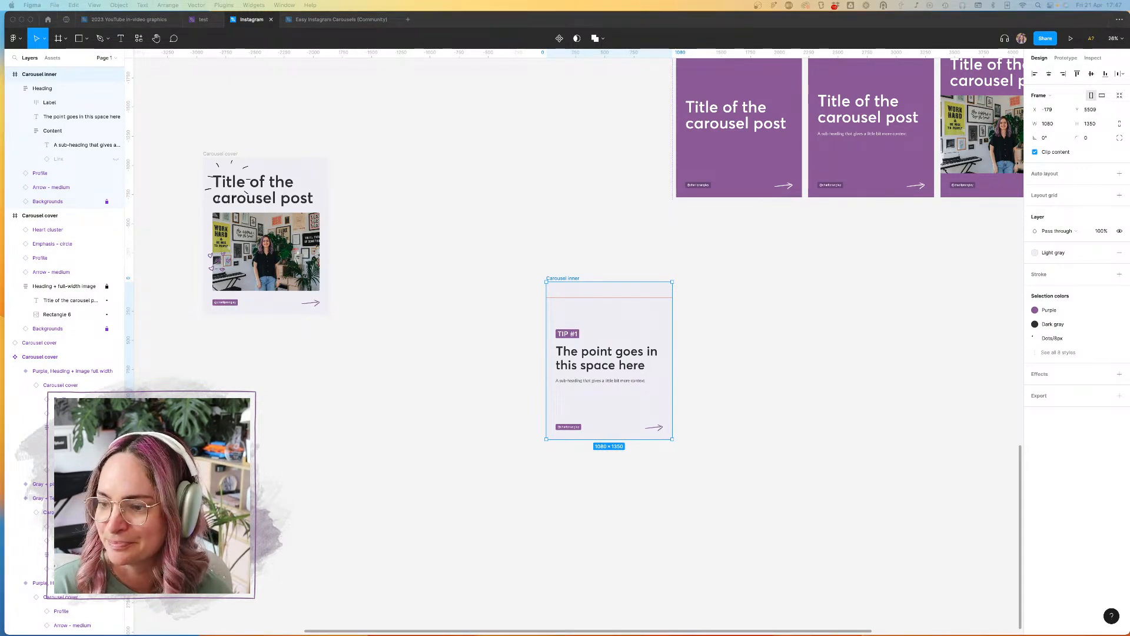
click(613, 265)
click(570, 278)
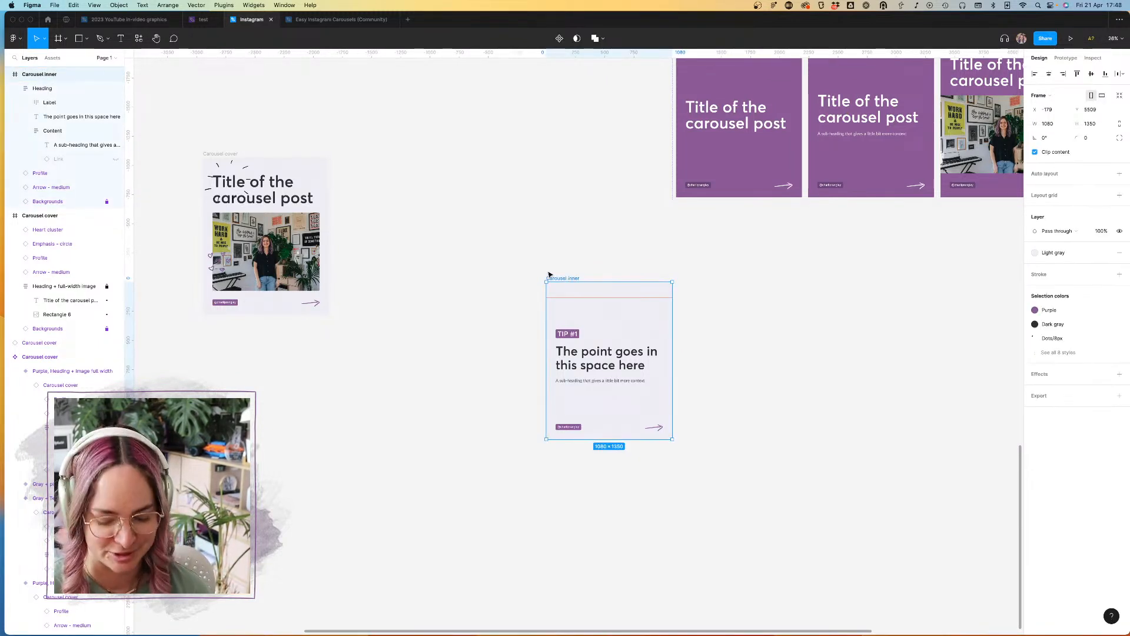
key(super+alt+k)
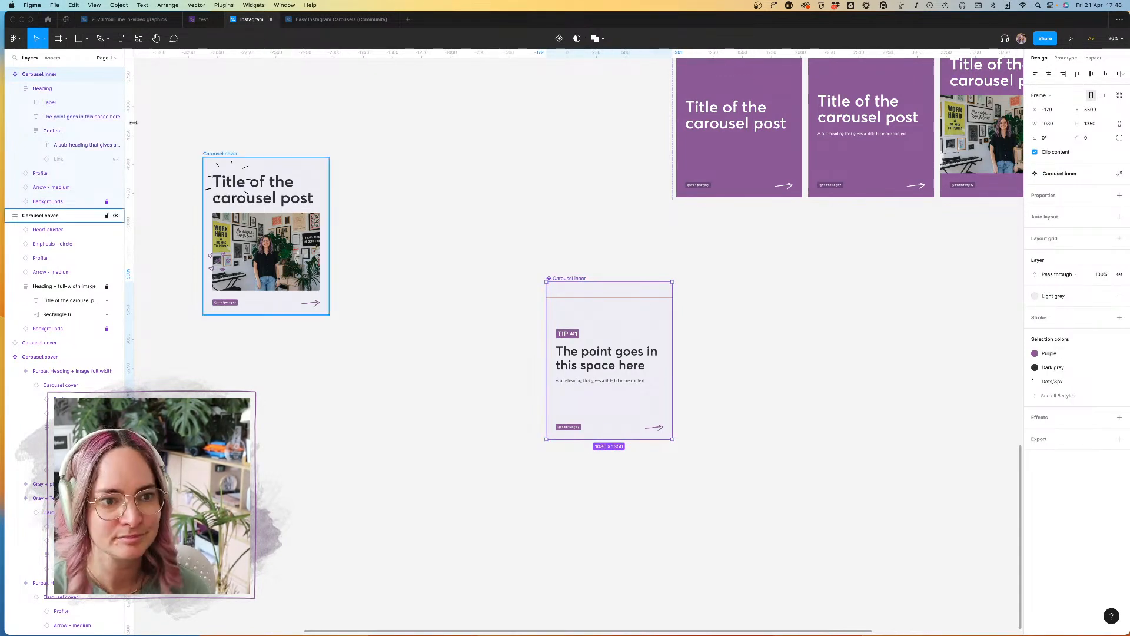
Step: Add a variant property named "Colorway" with the value "Gray + purple" to the Carousel inner component
click(1120, 195)
click(1066, 224)
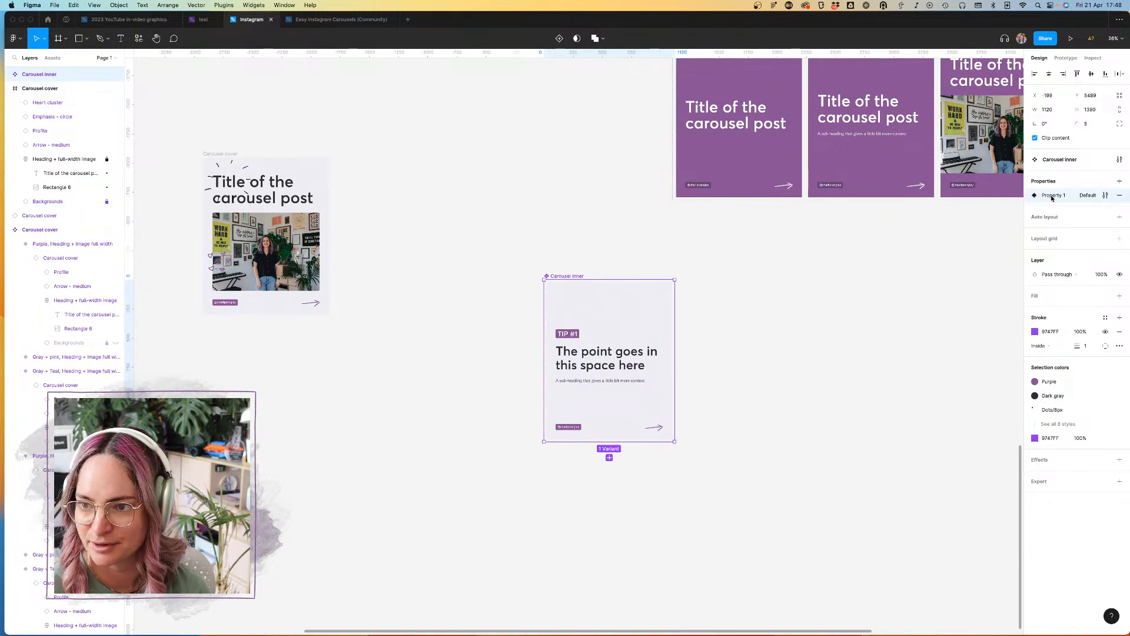
text(Colorway)
key(Return)
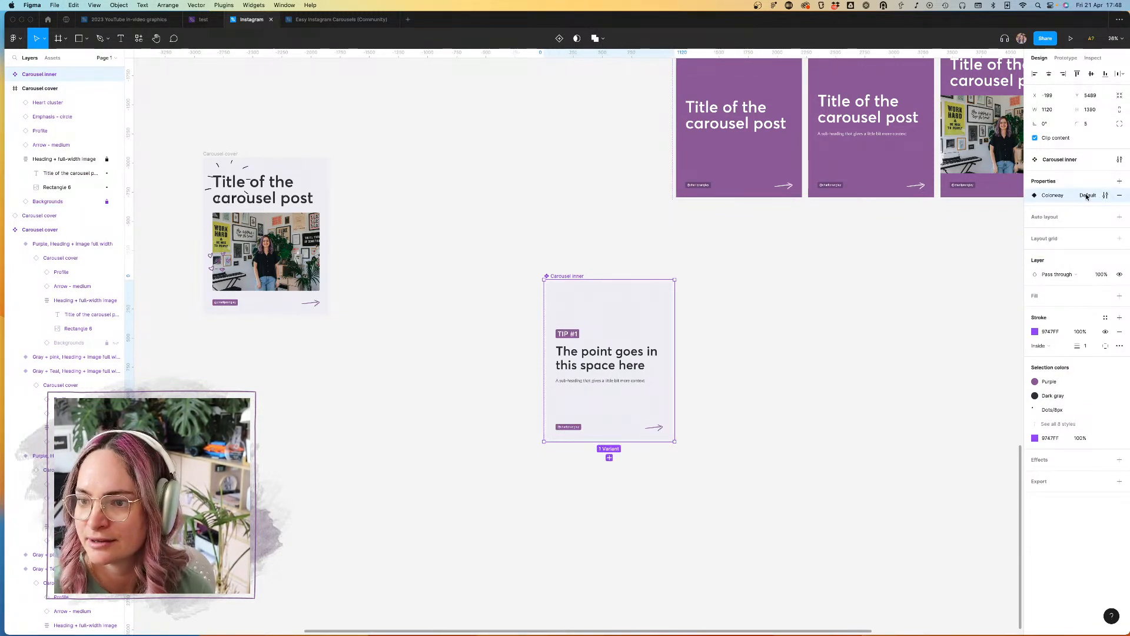
click(1105, 195)
click(915, 253)
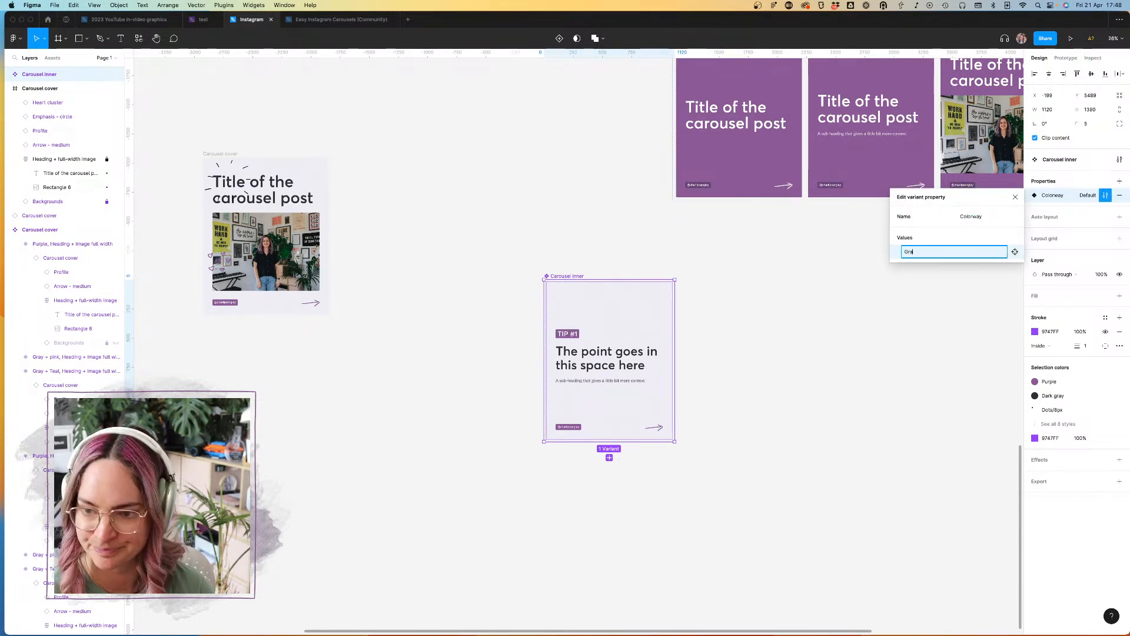
text(Gray + purple)
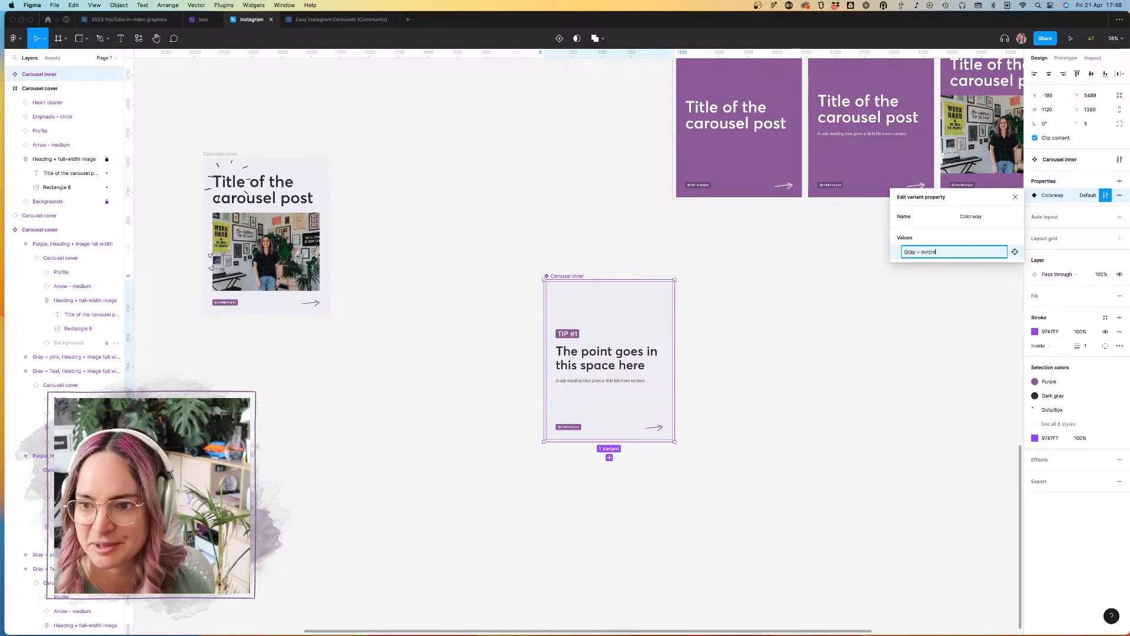
click(712, 320)
Step: Compare the Carousel inner component with the Carousel cover variants and check which variant properties a cover uses
scroll(722, 301, up, 5)
scroll(721, 301, right, 3)
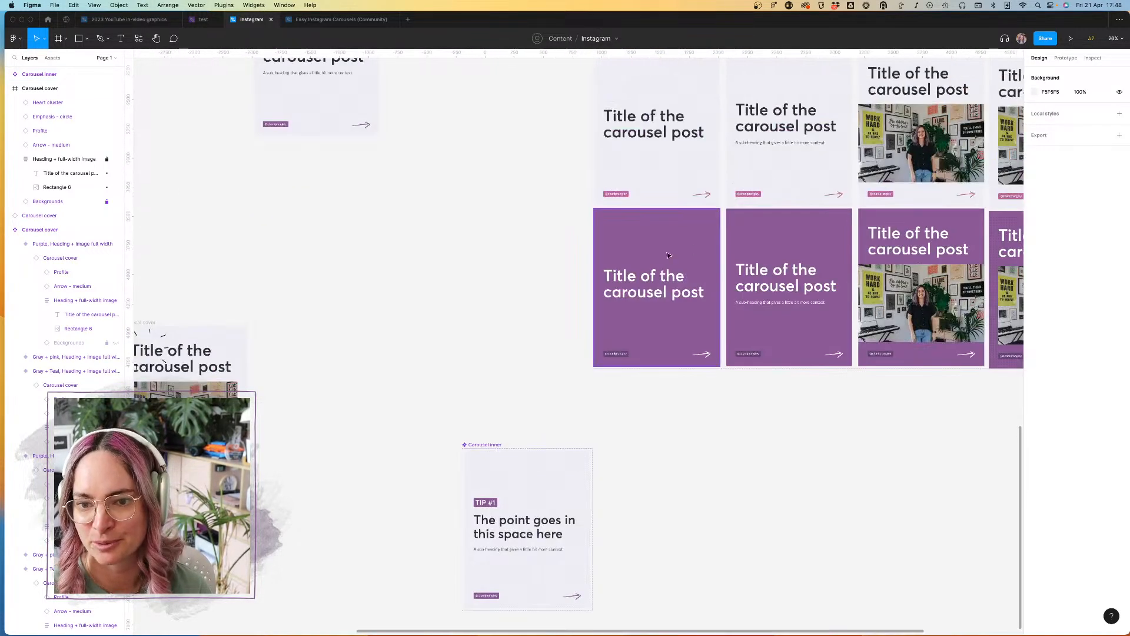
scroll(648, 378, down, 5)
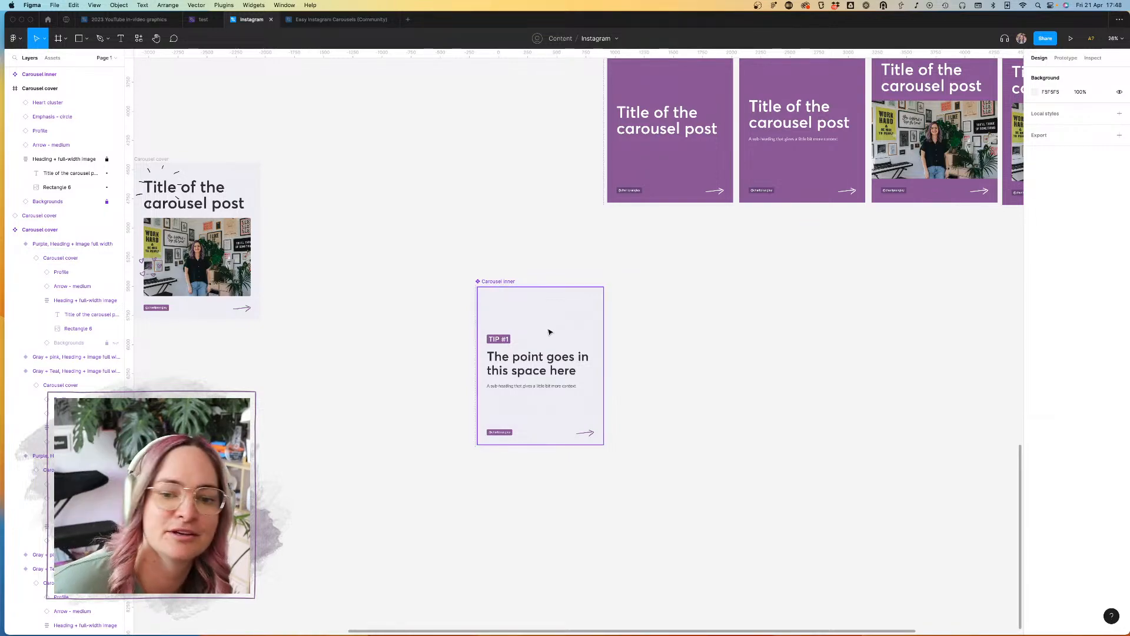
scroll(560, 255, down, 5)
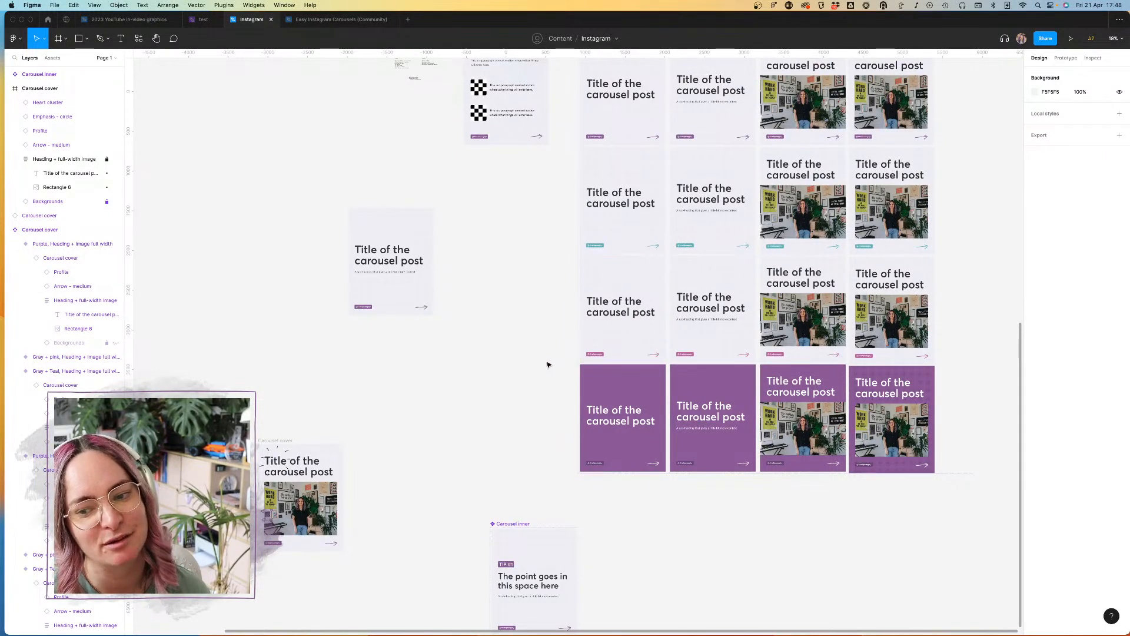
scroll(548, 365, up, 3)
scroll(555, 357, up, 3)
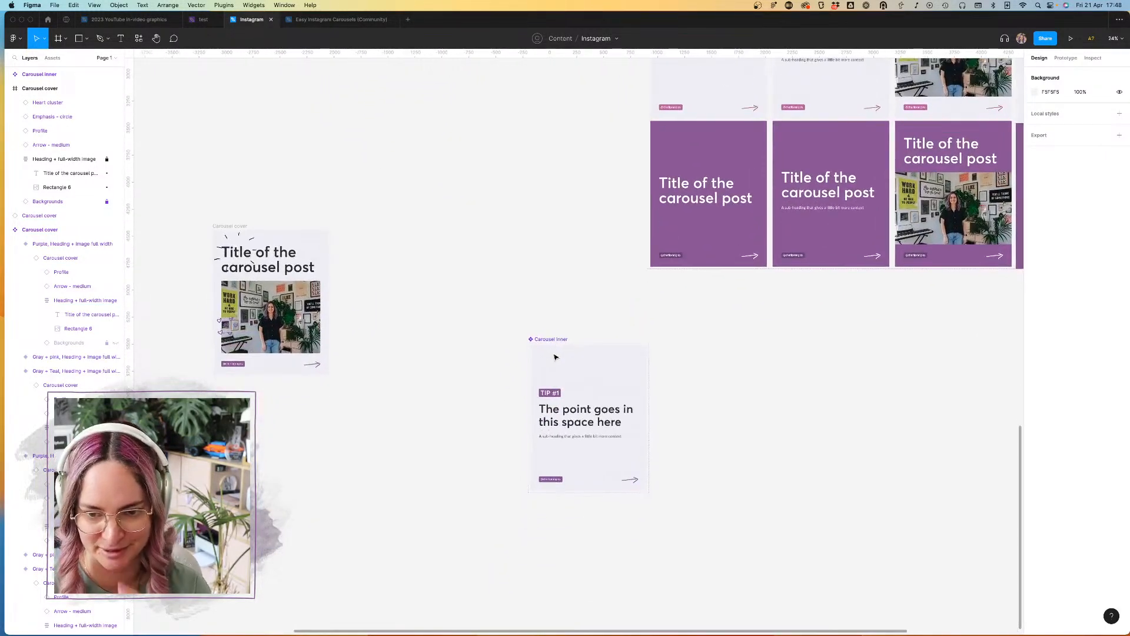
click(575, 362)
scroll(575, 362, up, 5)
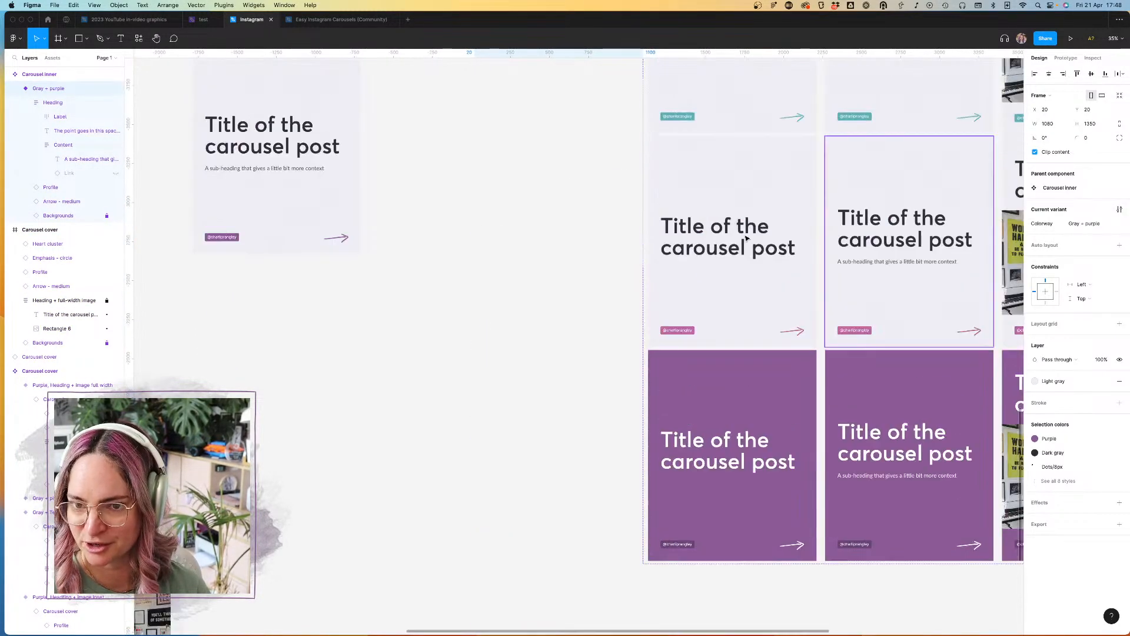
click(755, 344)
scroll(543, 429, down, 5)
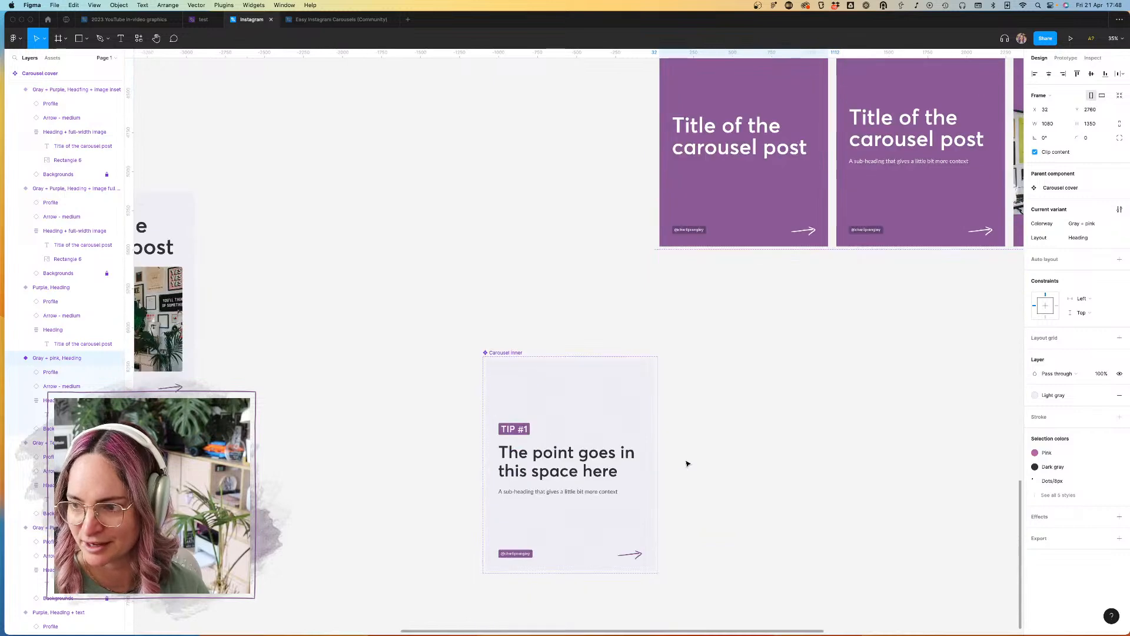
Step: Add a second variant property named "Layout" with the value "Label + text" to the Carousel inner component set
click(617, 435)
click(510, 352)
click(1120, 181)
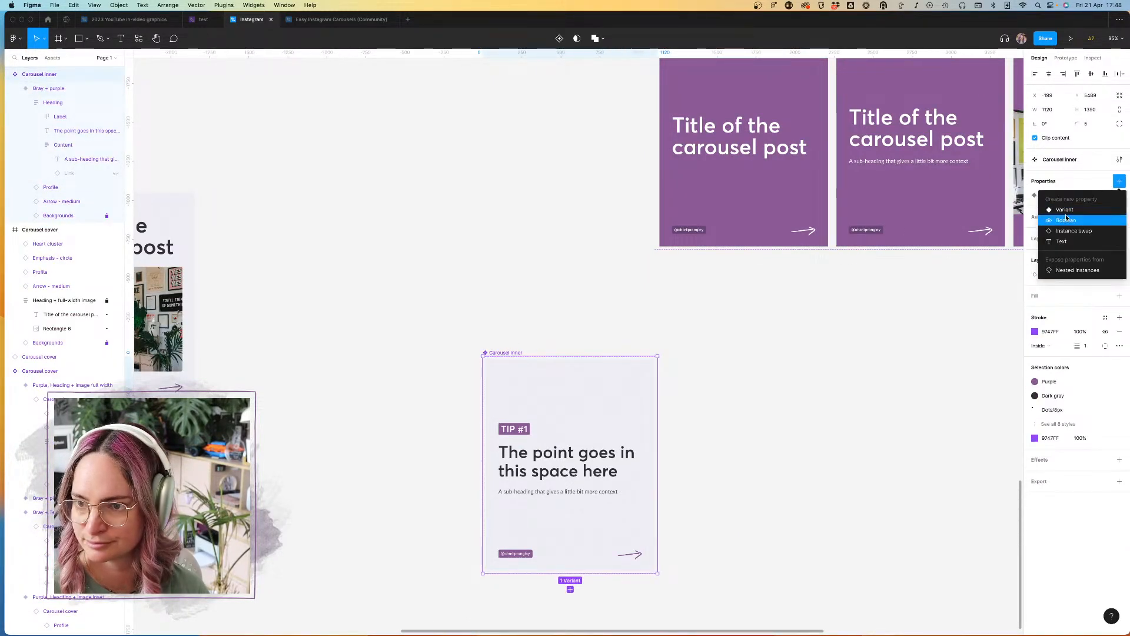
click(1060, 210)
text(Layout)
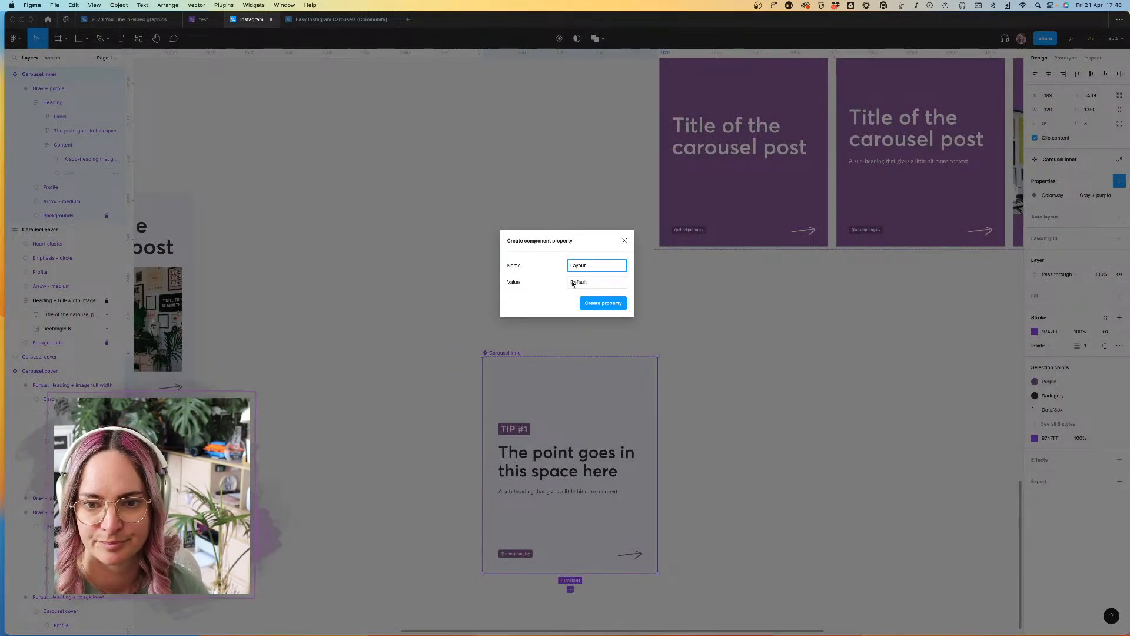
click(584, 283)
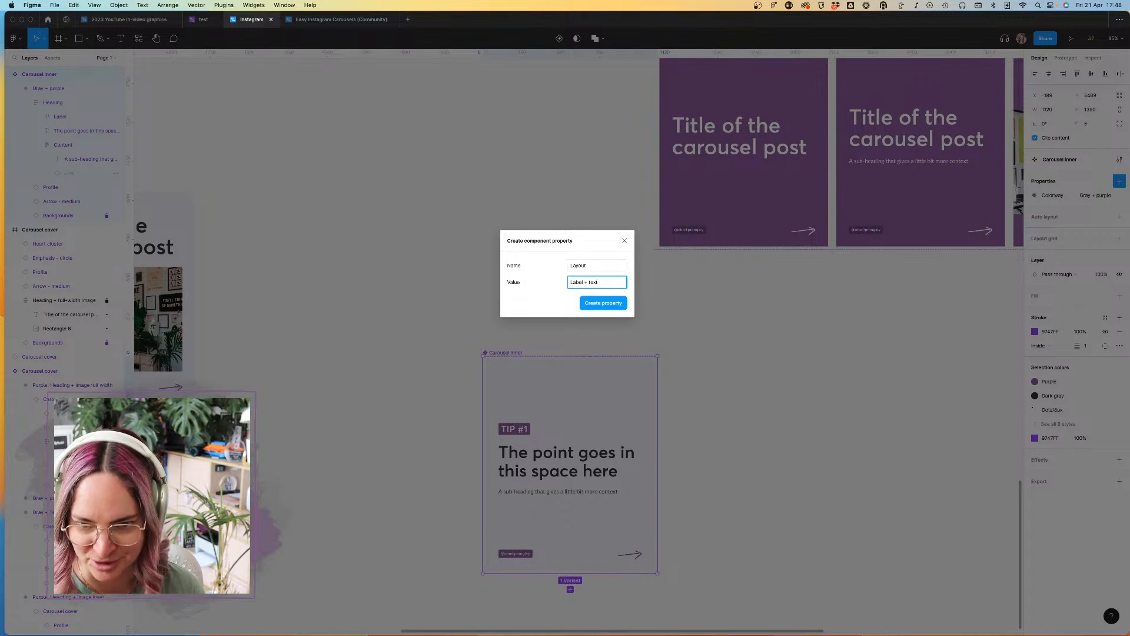
click(603, 303)
click(746, 411)
Step: Add a second variant to the Carousel inner set and set its Colorway to "Gray + teal"
click(508, 352)
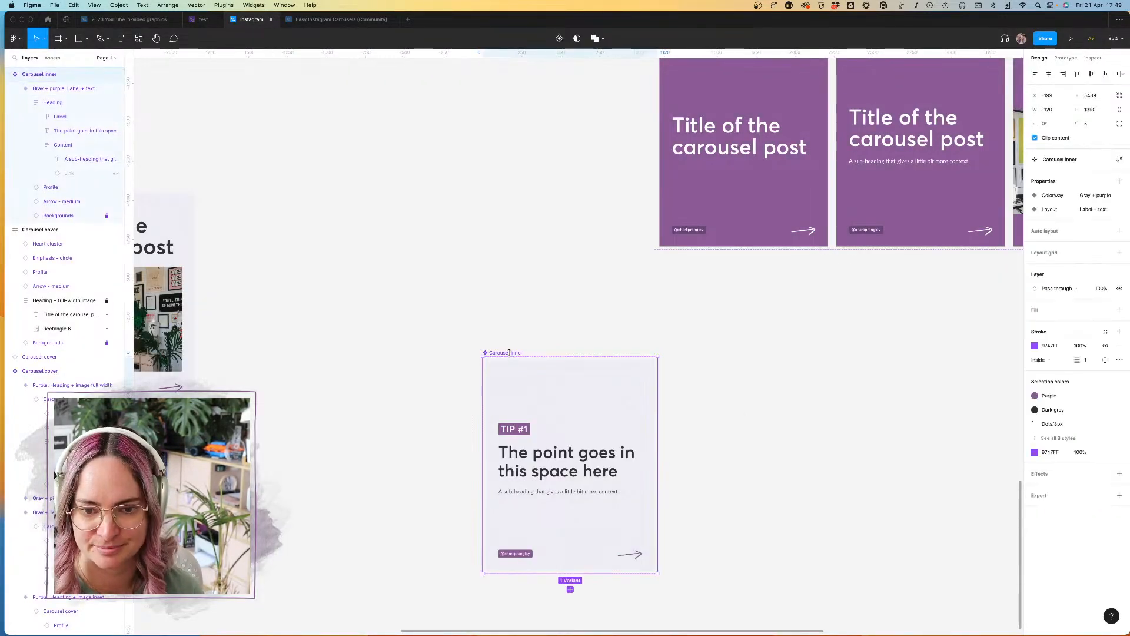
scroll(509, 353, down, 3)
click(576, 424)
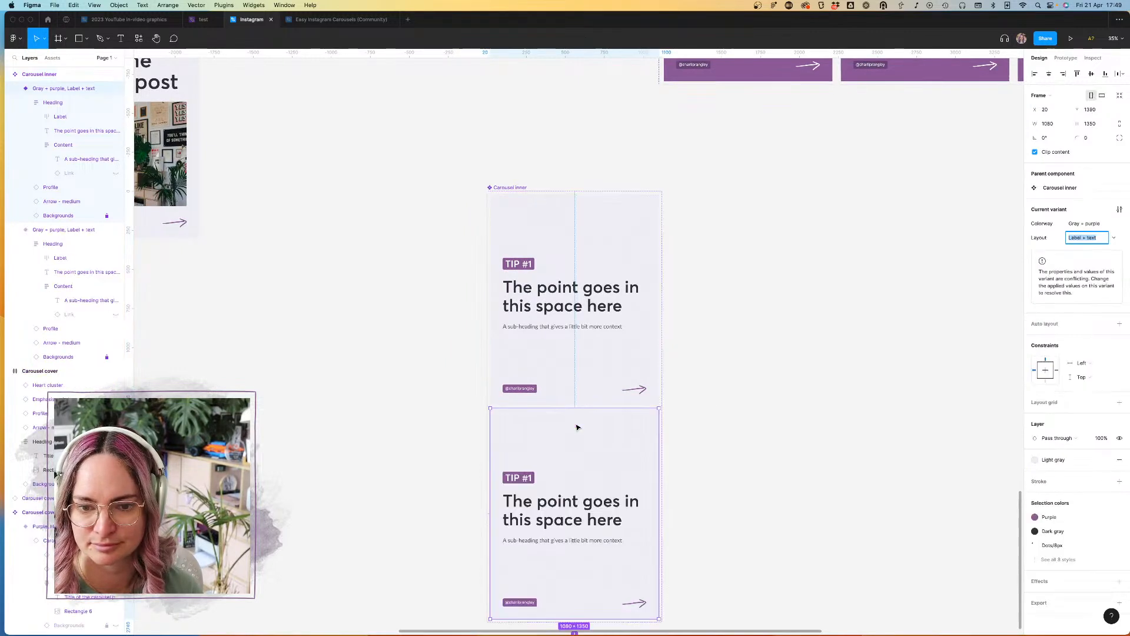
scroll(577, 428, down, 3)
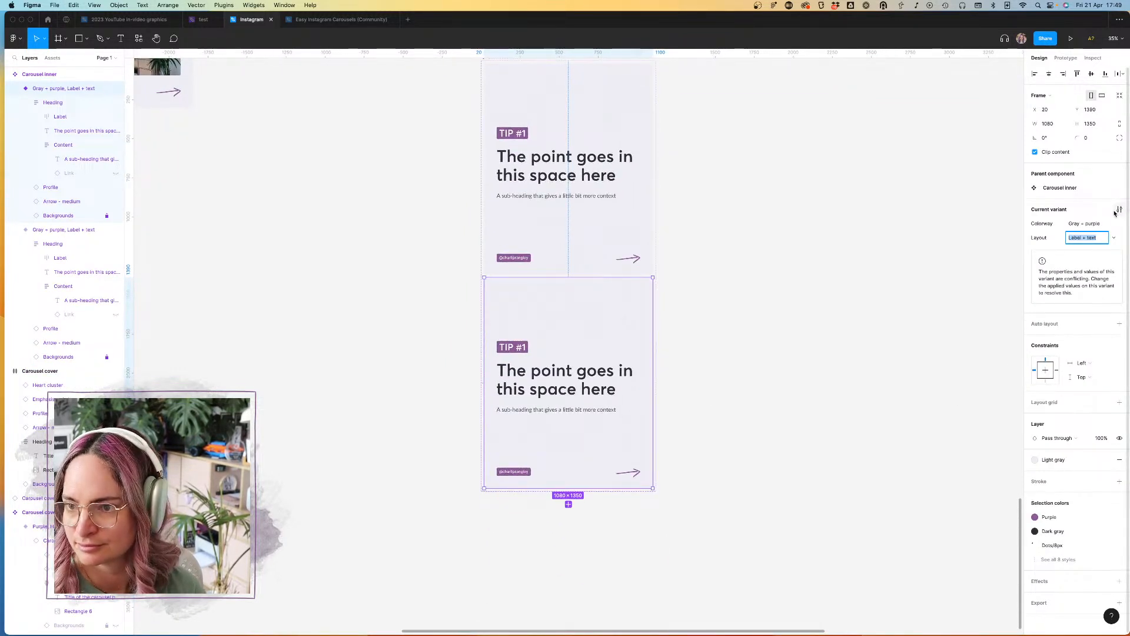
click(1085, 225)
drag(1101, 227, 1087, 229)
text(teal)
key(Return)
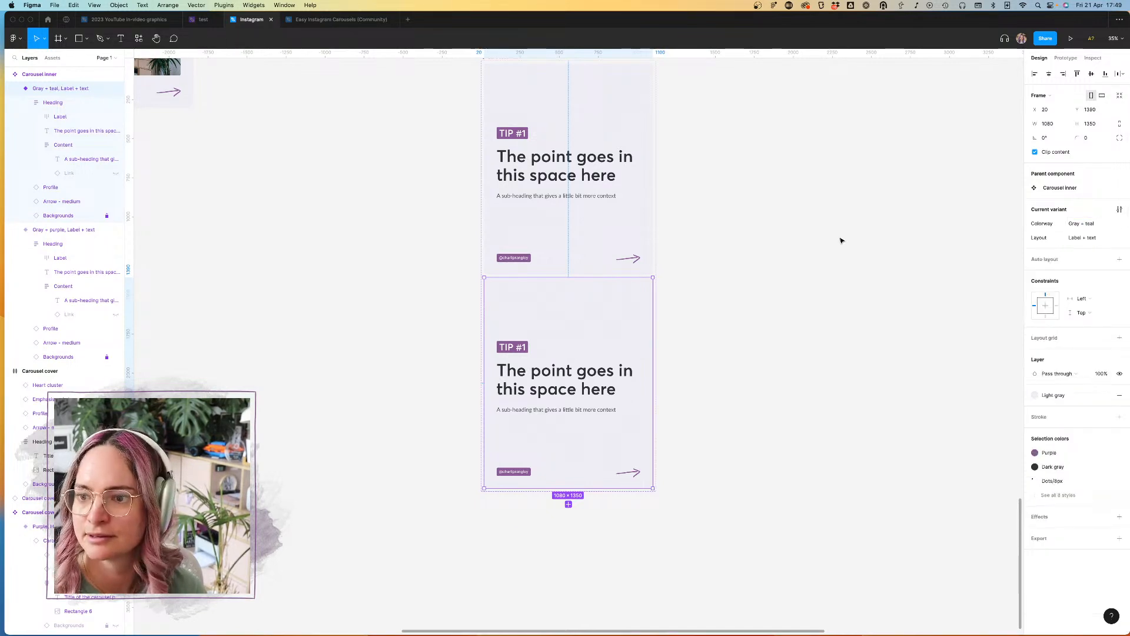
Step: Replace the Purple colour style used by the labels in the "Gray + teal" variant with Teal
scroll(861, 229, down, 6)
scroll(825, 243, down, 3)
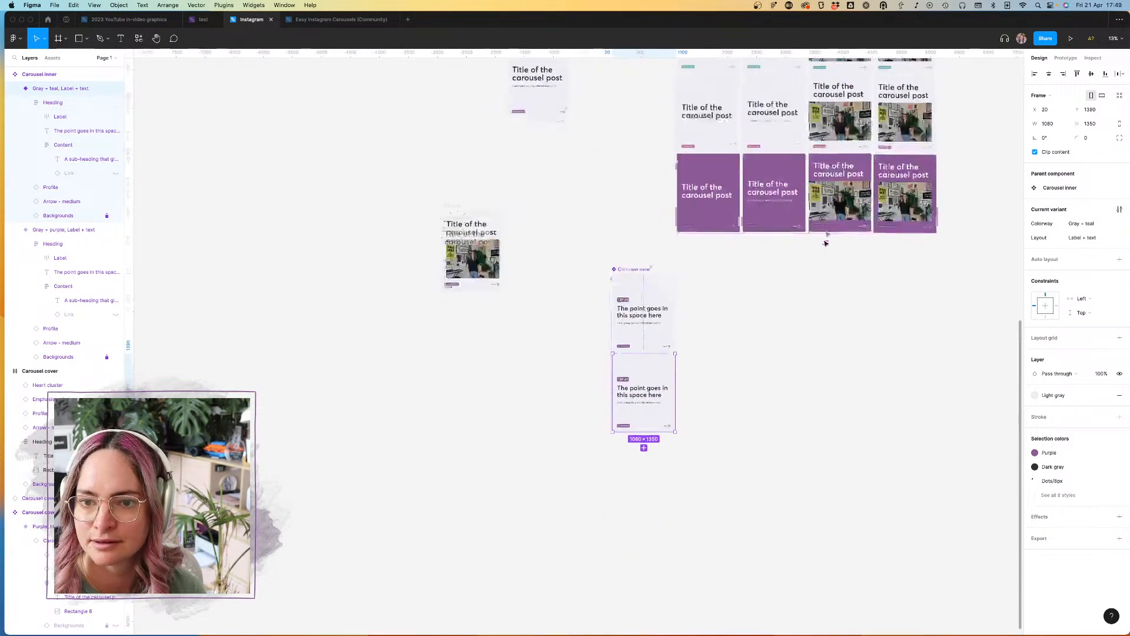
scroll(691, 345, up, 8)
scroll(692, 346, down, 2)
scroll(692, 345, left, 1)
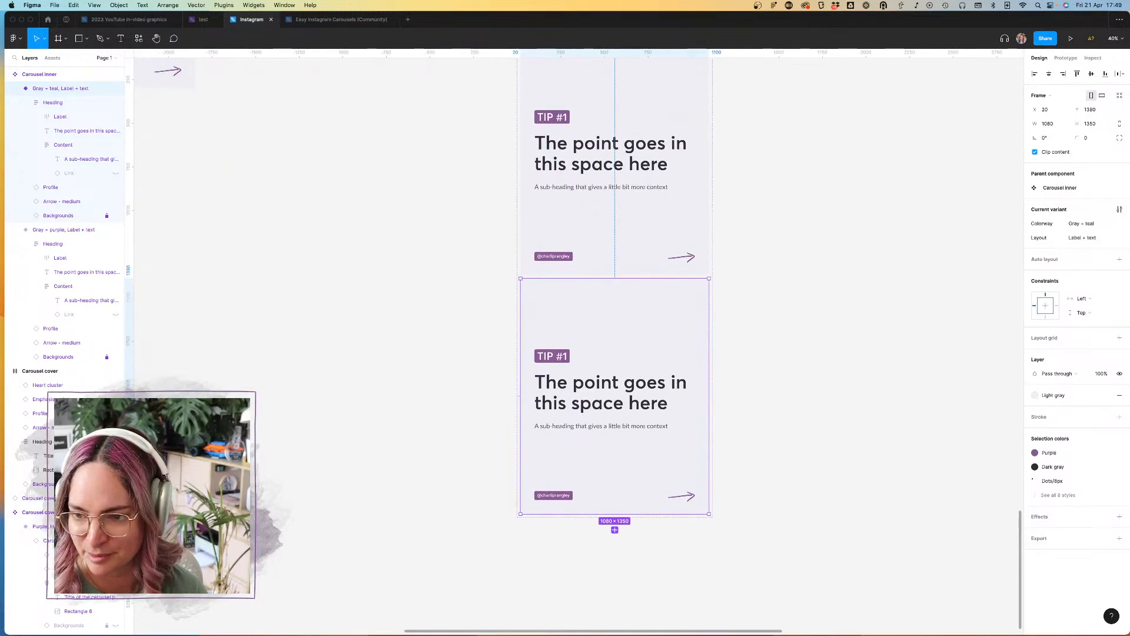
click(1060, 457)
click(997, 508)
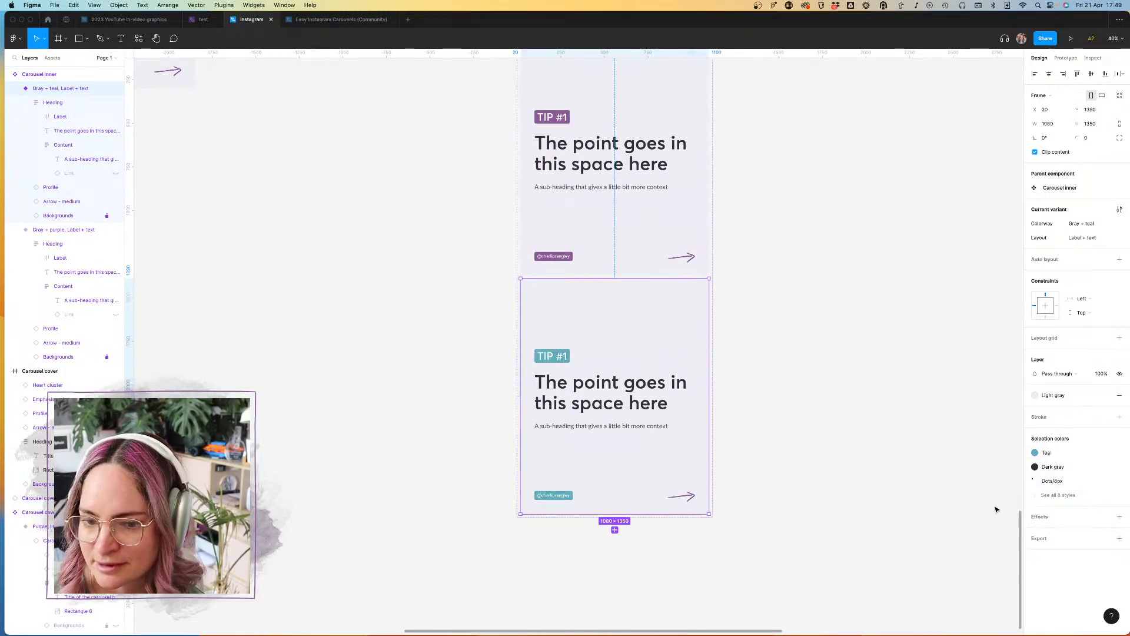
Step: Swap the arrow's Primary brand color in the "Gray + teal" variant for the teal Scribbles style
click(1058, 495)
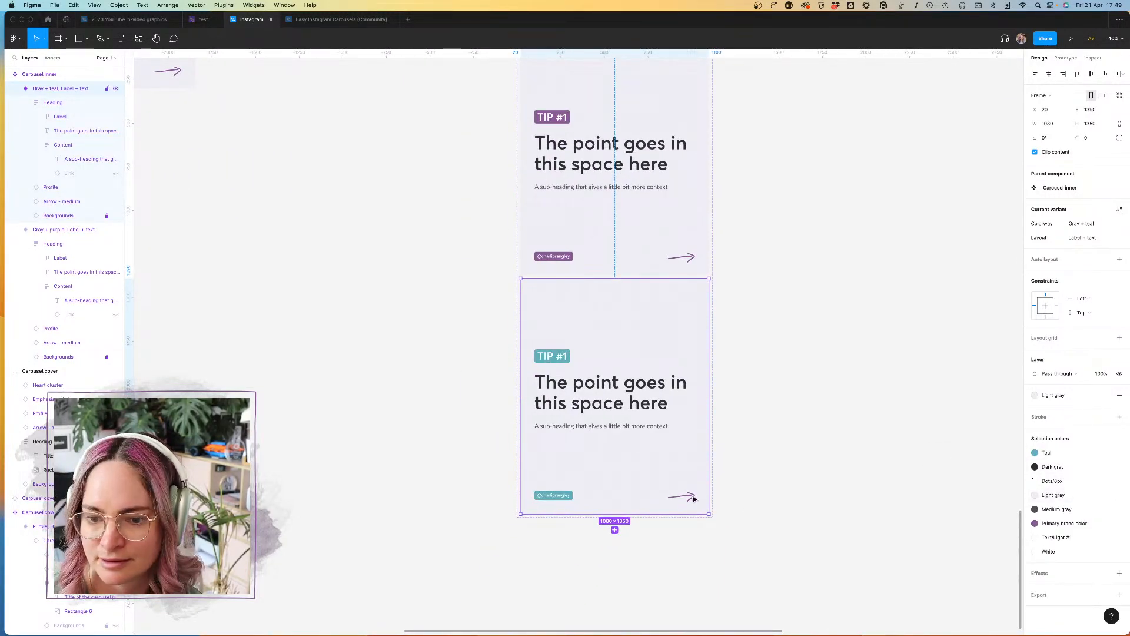
click(1074, 521)
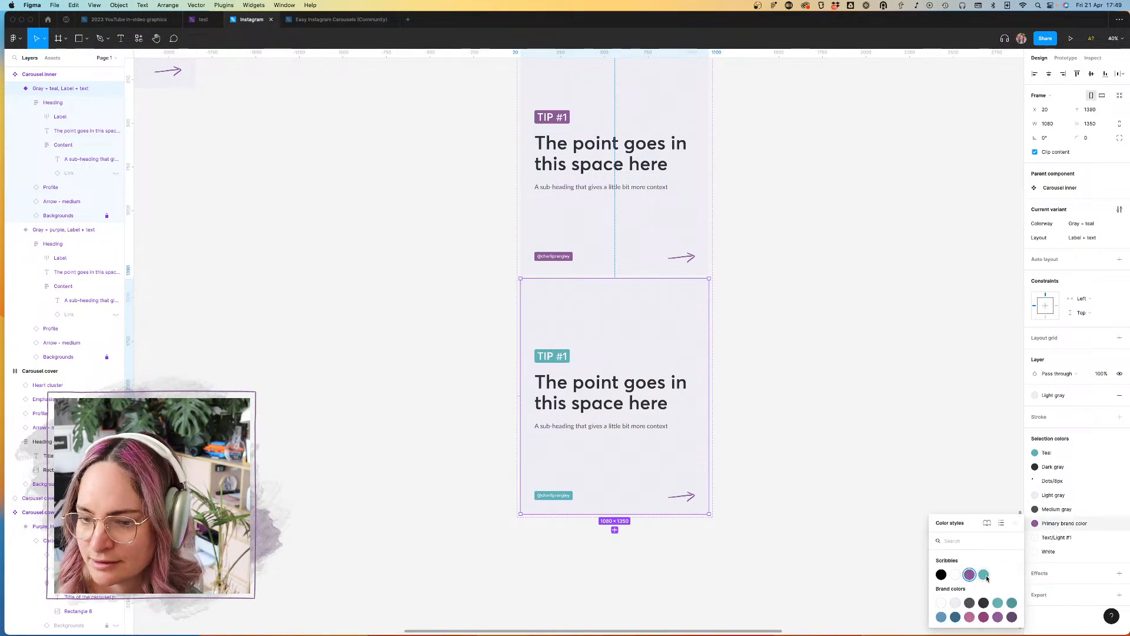
click(984, 575)
click(854, 475)
Step: Lengthen the sub-heading of the "Gray + purple" variant by repeating "A sub-heading that gives a little bit more context" three times
scroll(787, 398, down, 3)
scroll(787, 398, down, 3)
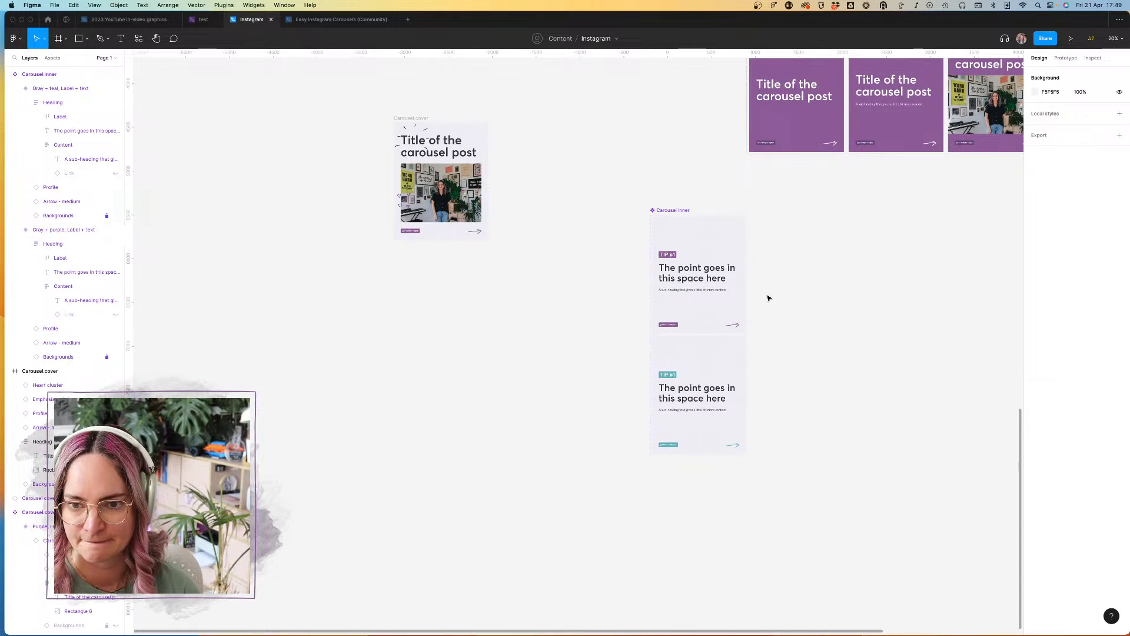
click(710, 292)
double_click(710, 292)
double_click(710, 293)
double_click(710, 292)
double_click(710, 290)
key(super+c)
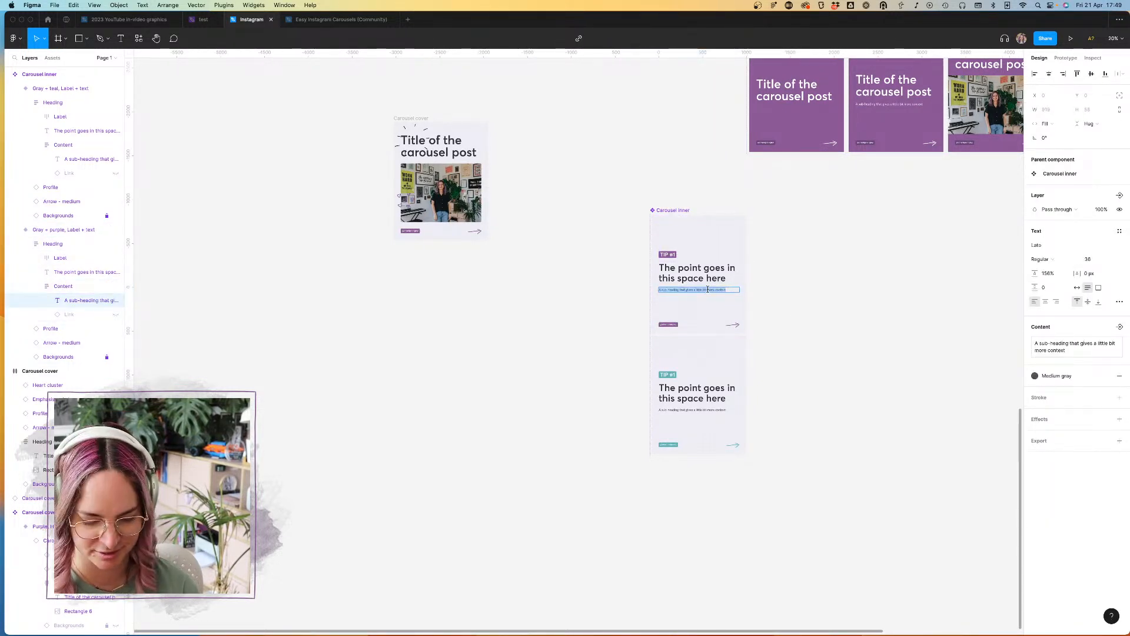
key(BackSpace)
key(super+z)
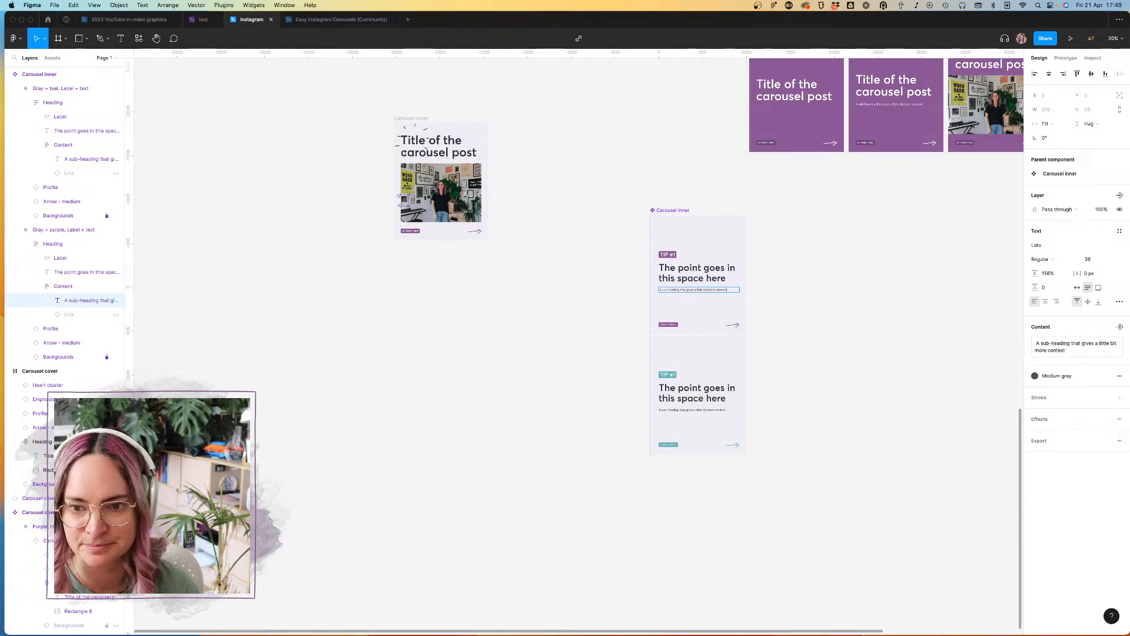
key(super+v)
key(super+v)
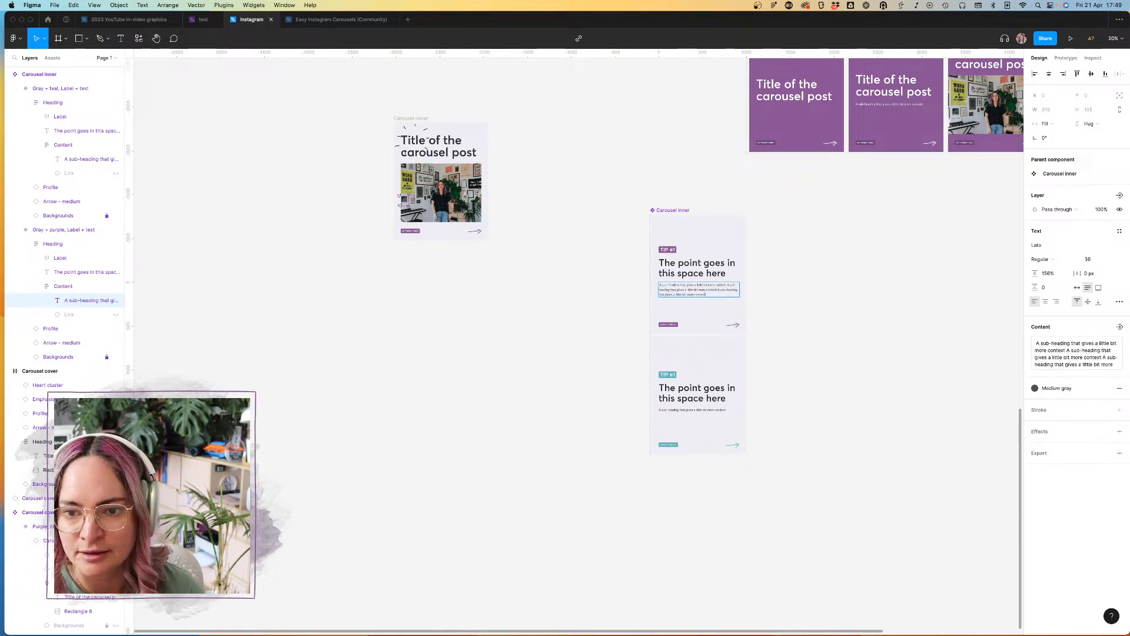
scroll(811, 320, up, 5)
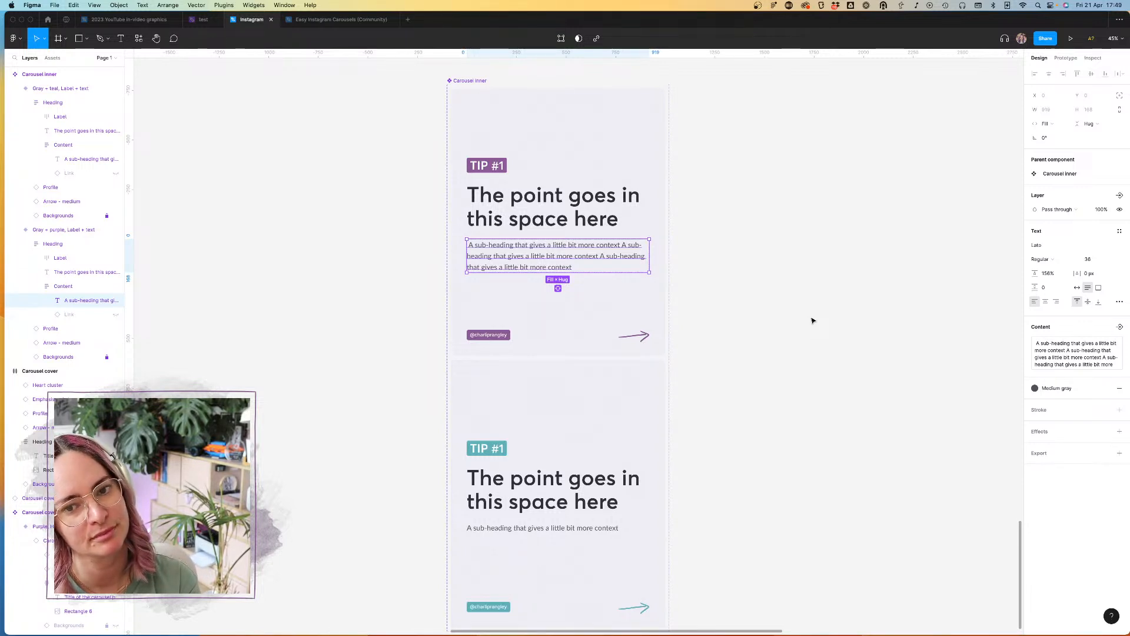
Step: Align the contents of the Heading auto layout frame in the "Gray + purple" variant to the top left
click(813, 321)
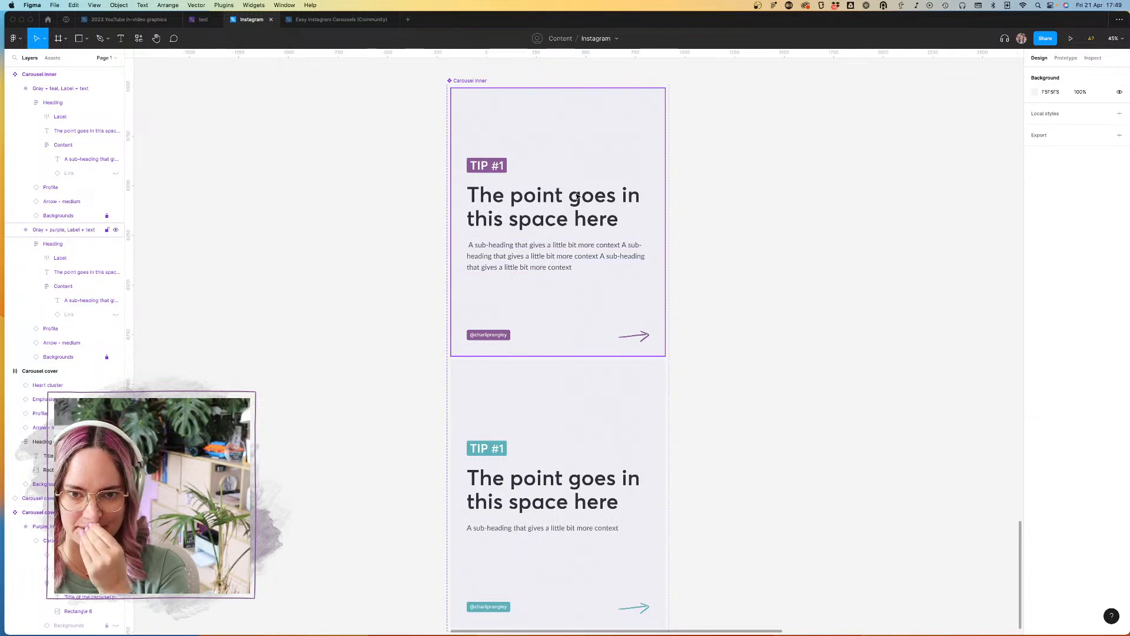
double_click(577, 195)
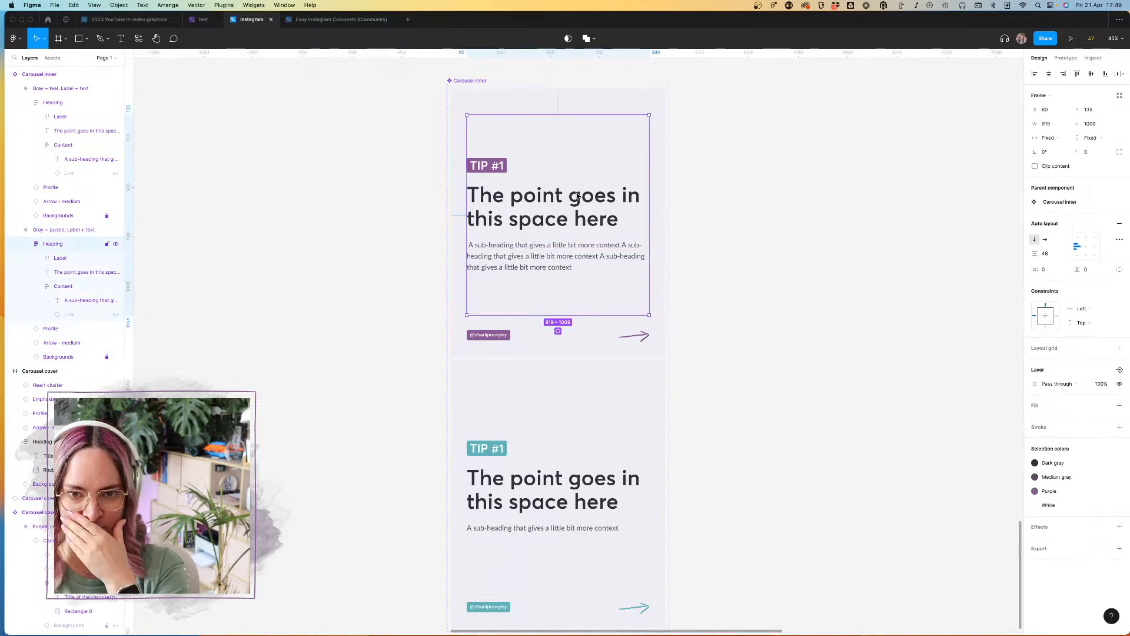
click(1078, 238)
click(758, 272)
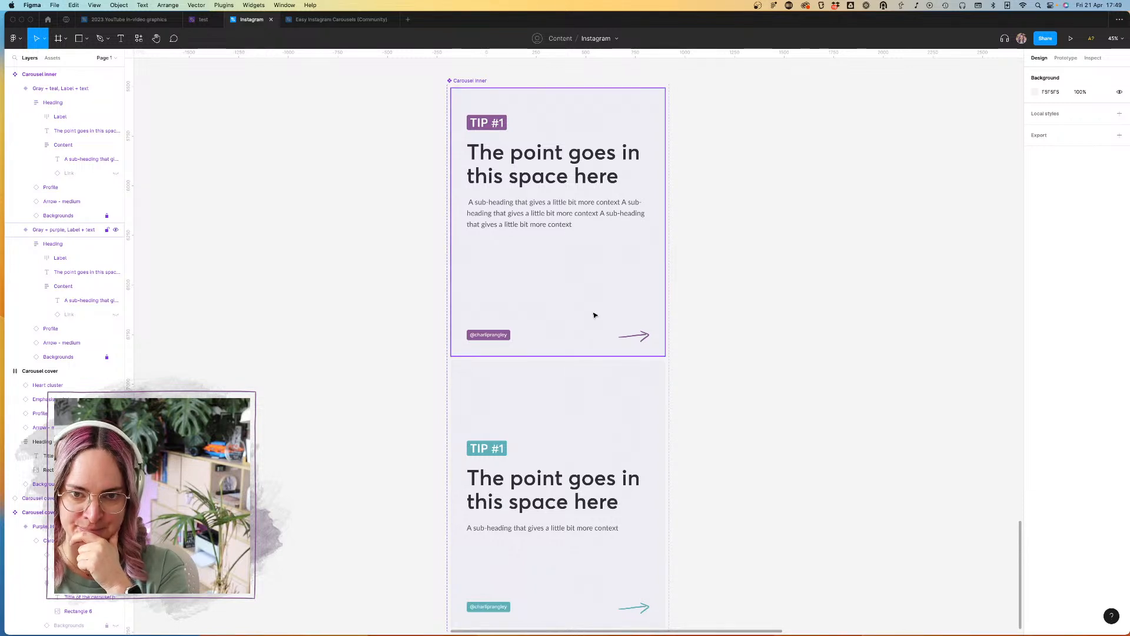
Step: Copy the lengthened sub-heading text from the "Gray + purple" variant over the sub-heading in the "Gray + teal" variant
scroll(594, 315, down, 1)
click(578, 184)
double_click(577, 183)
double_click(577, 181)
key(super+c)
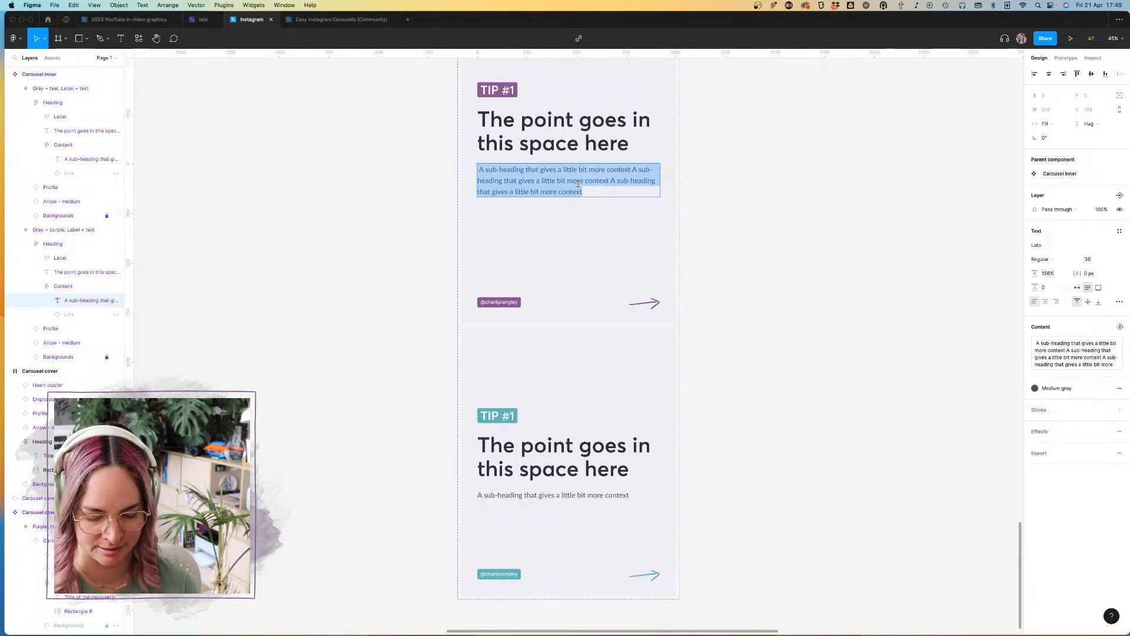
double_click(568, 493)
key(super+a)
key(super+v)
click(782, 467)
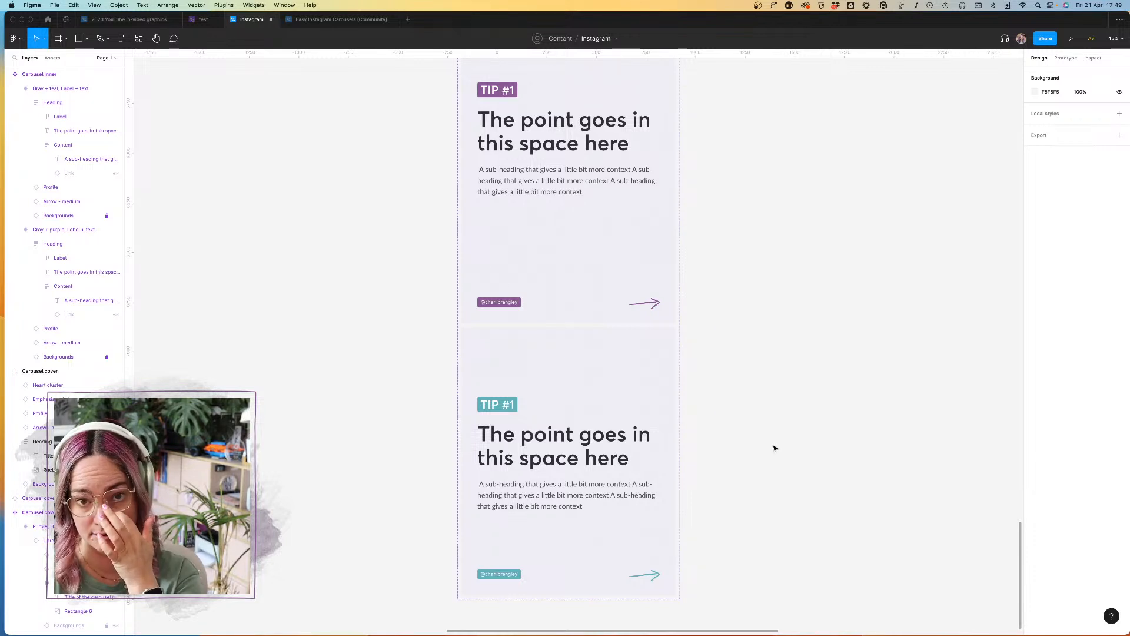
Step: Align the contents of the Heading auto layout frame in the "Gray + teal" variant to the top left
scroll(778, 448, up, 3)
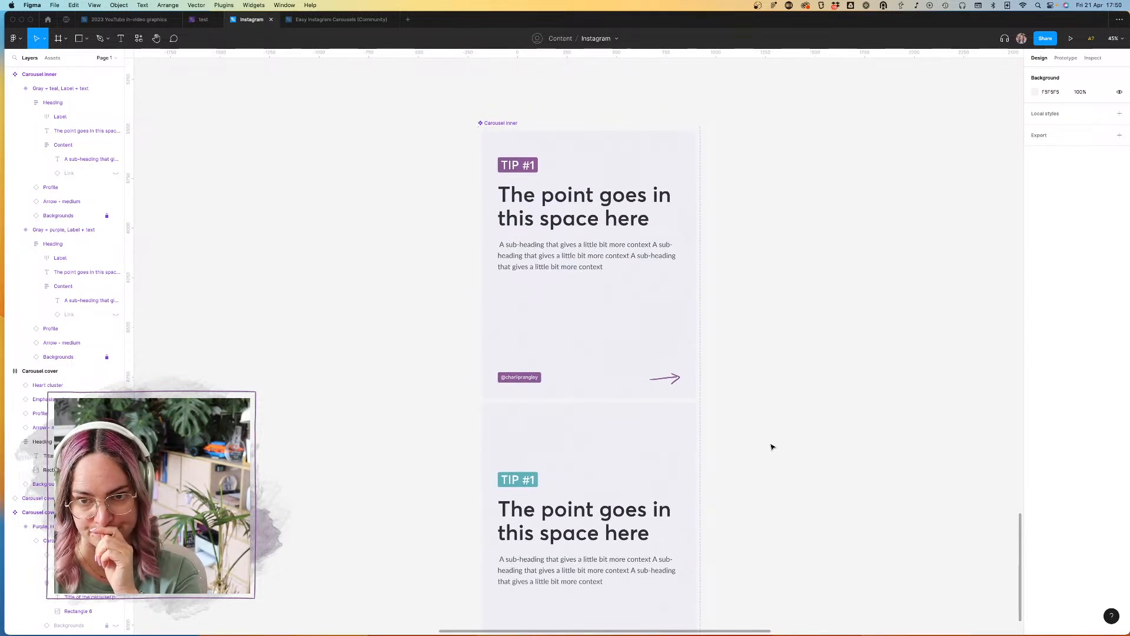
scroll(730, 424, down, 5)
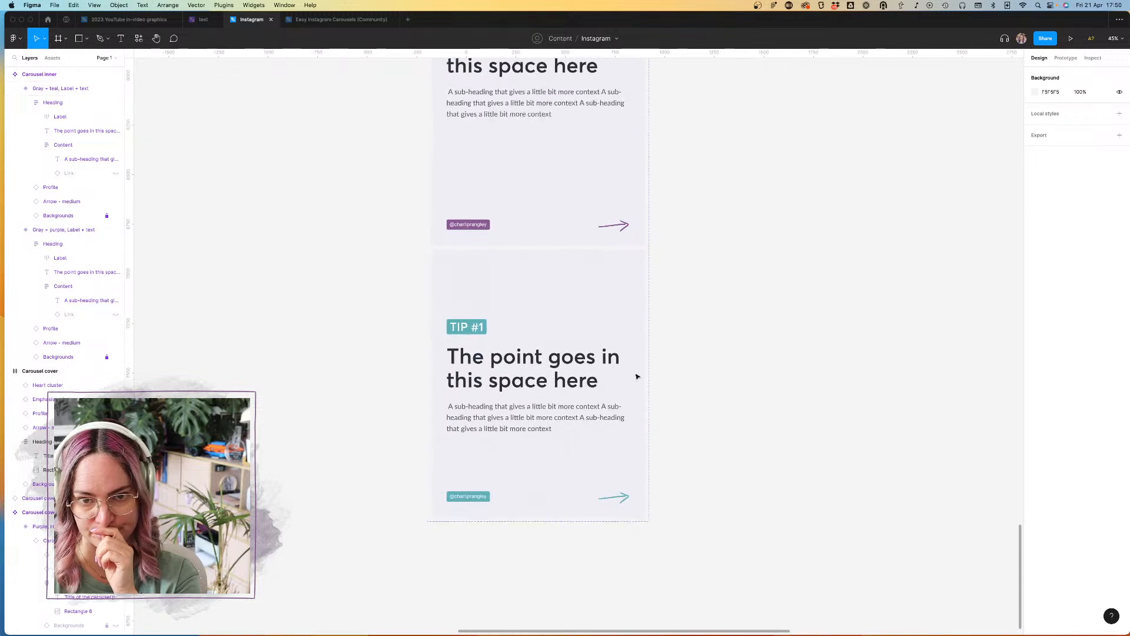
click(512, 341)
click(512, 341)
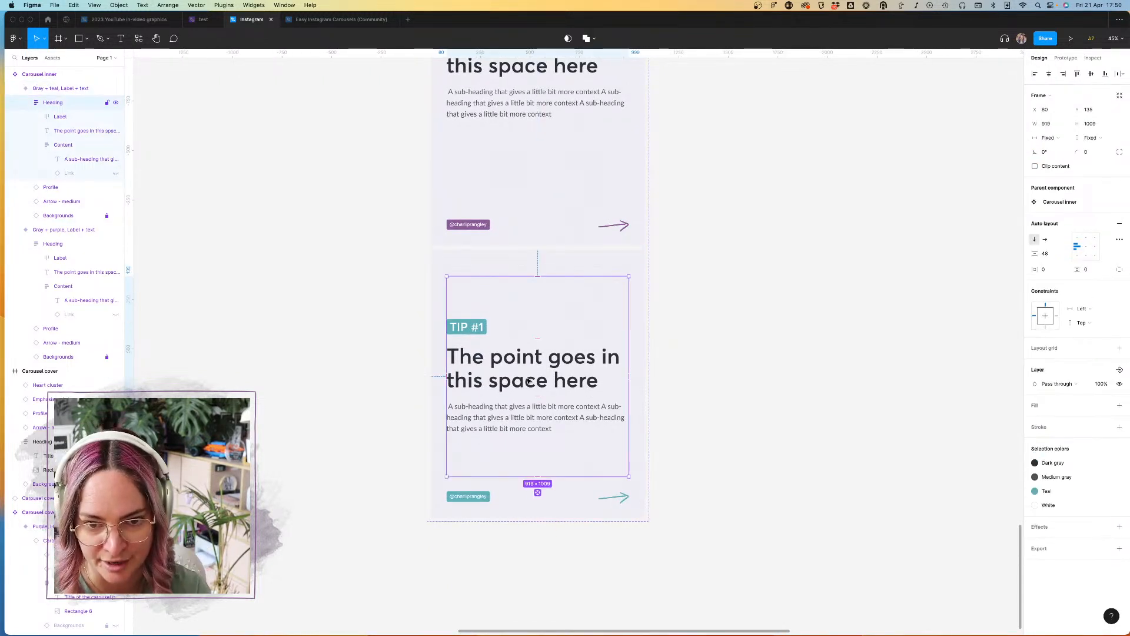
click(1087, 238)
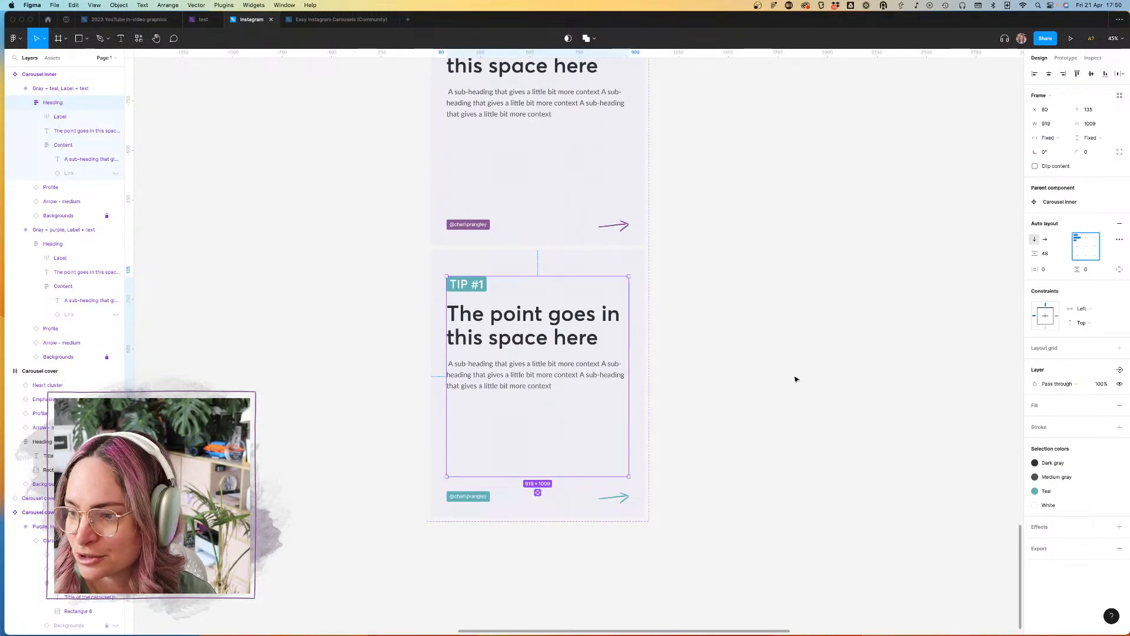
click(795, 377)
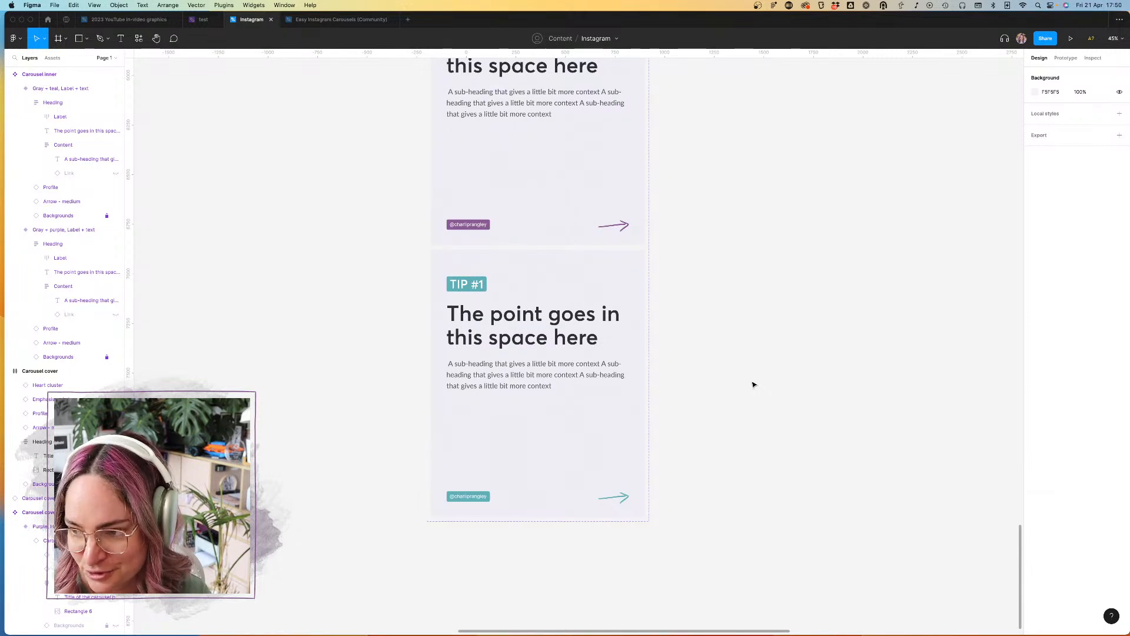
Step: Add a third variant to the Carousel inner set and replace its Purple colour style with Pink
scroll(742, 334, down, 5)
click(628, 171)
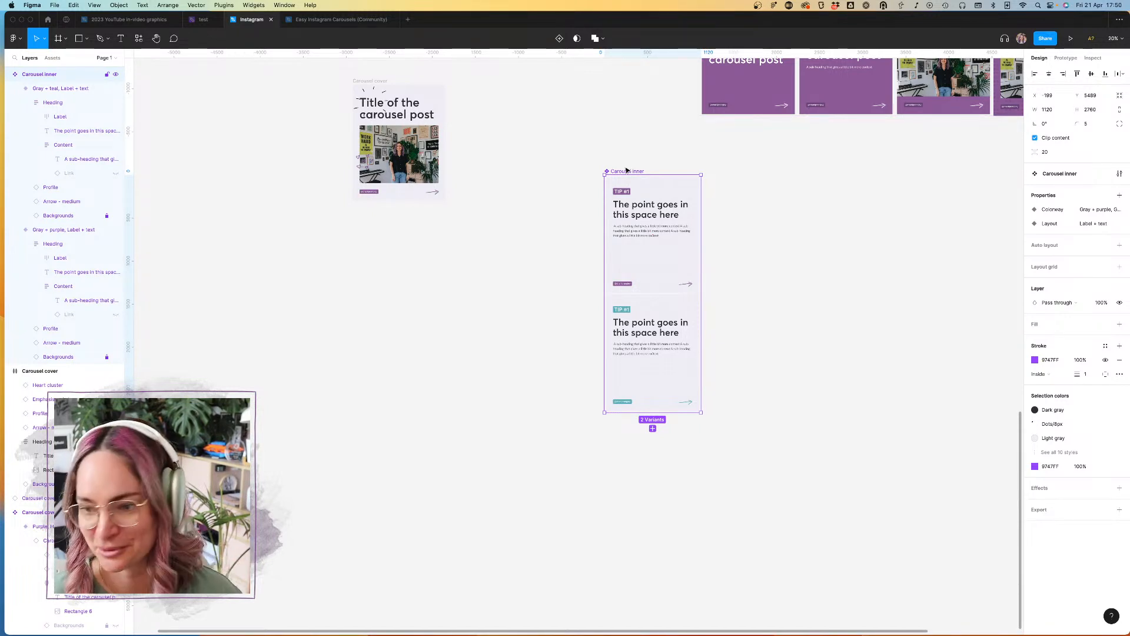
click(653, 429)
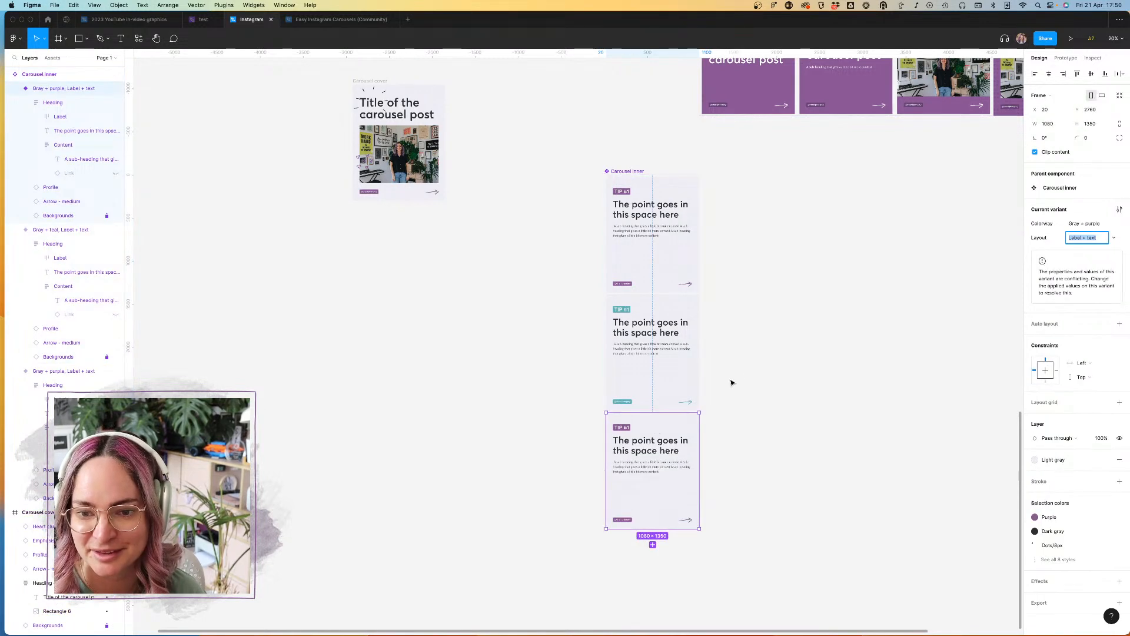
click(1048, 517)
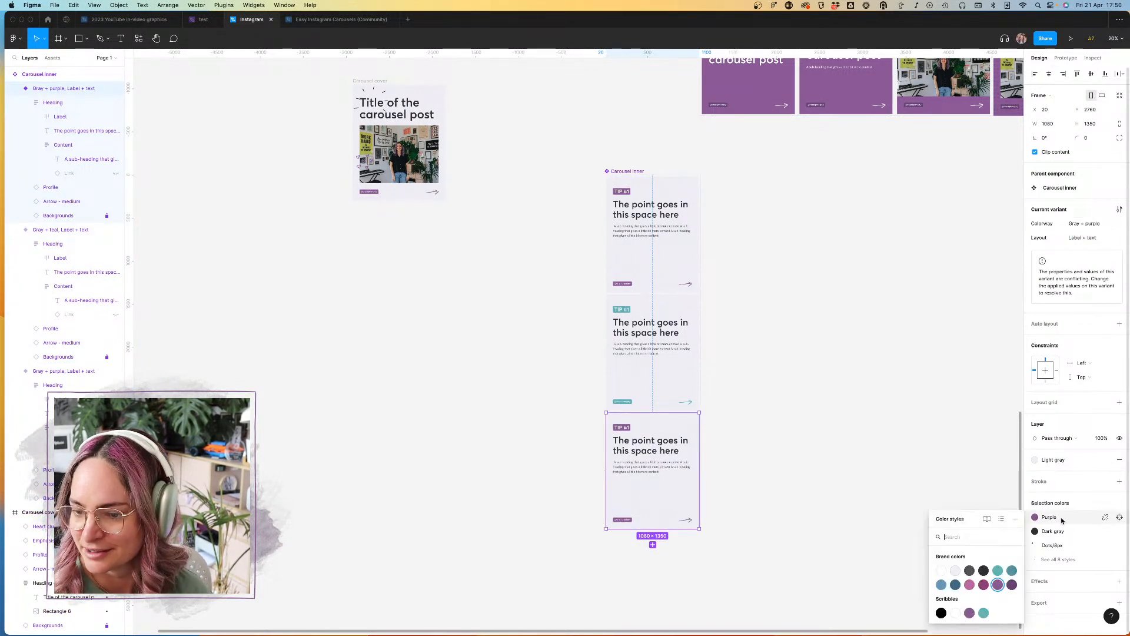
click(970, 585)
Step: Swap the Primary brand color style in the third Carousel inner variant for Pink so the arrow matches the labels
click(1075, 560)
click(1055, 588)
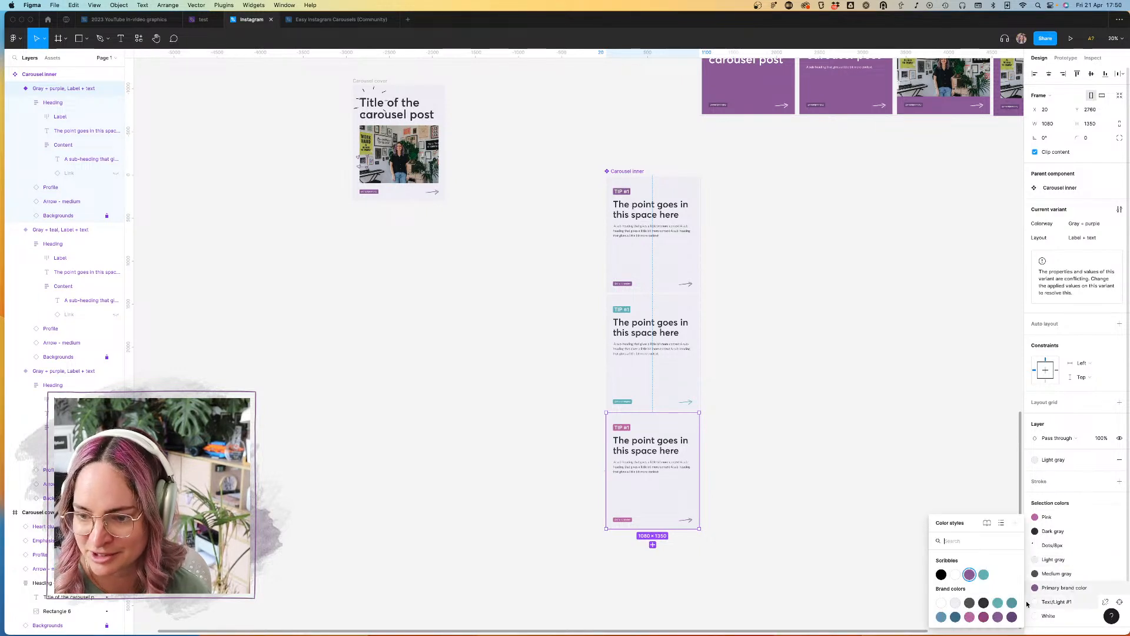
click(972, 617)
click(800, 517)
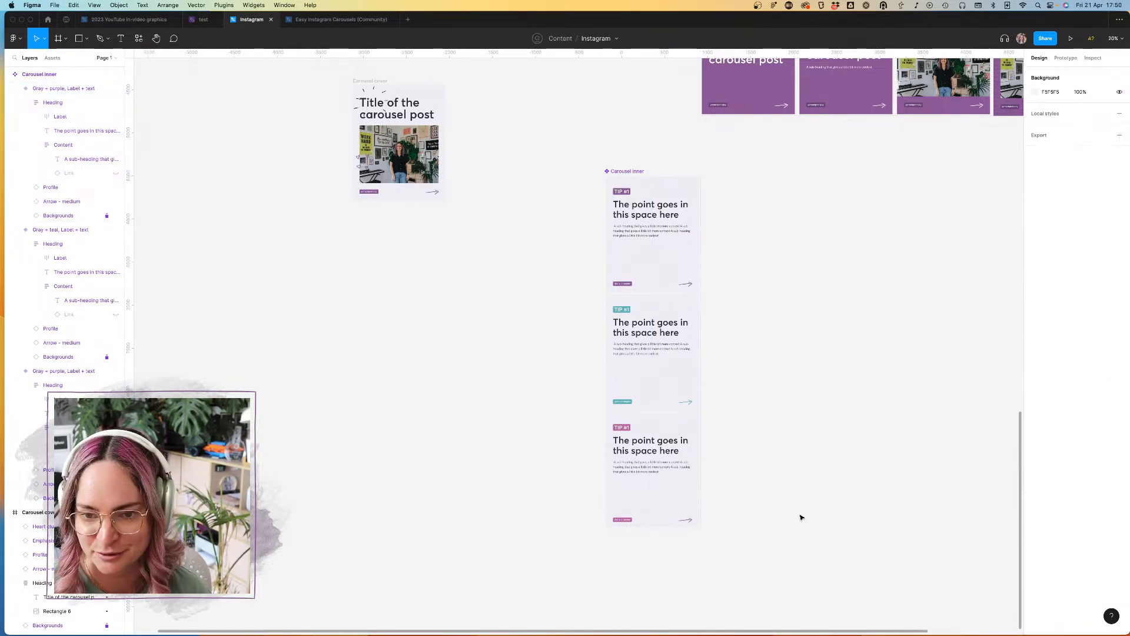
Step: Add a fourth Carousel inner variant based on the pink variant
scroll(708, 461, down, 2)
scroll(648, 405, up, 5)
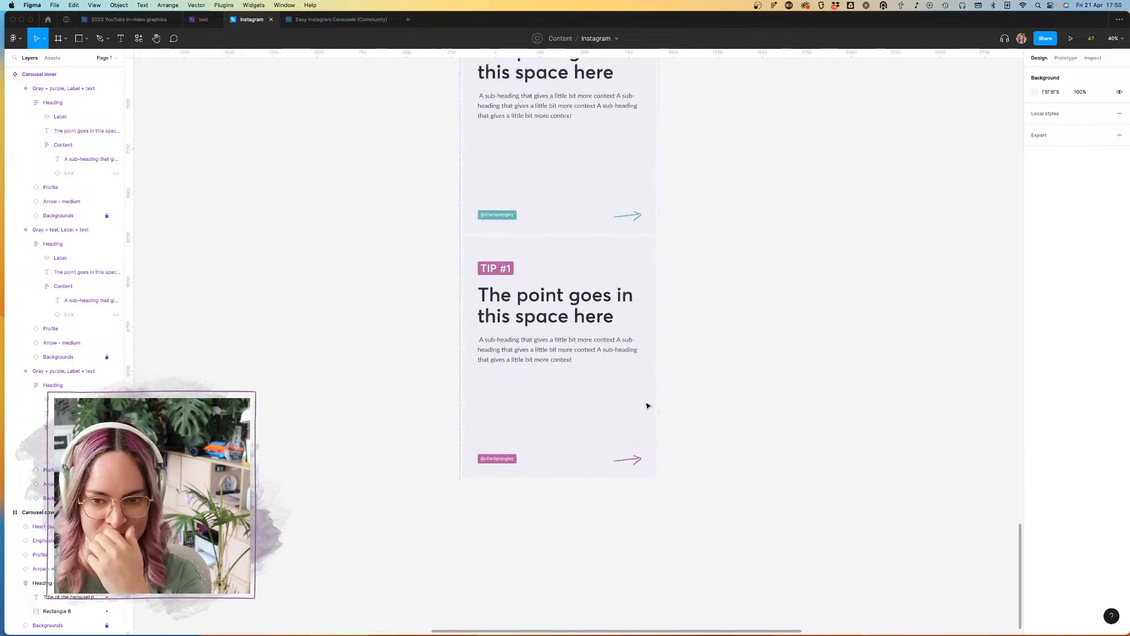
scroll(648, 406, down, 1)
click(604, 435)
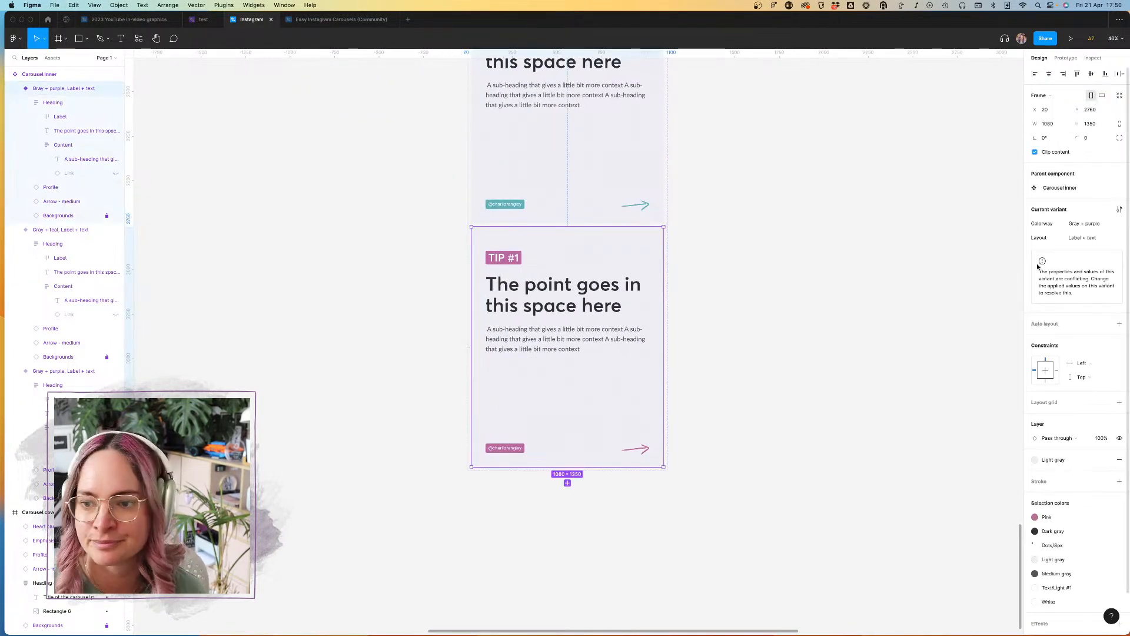
click(567, 482)
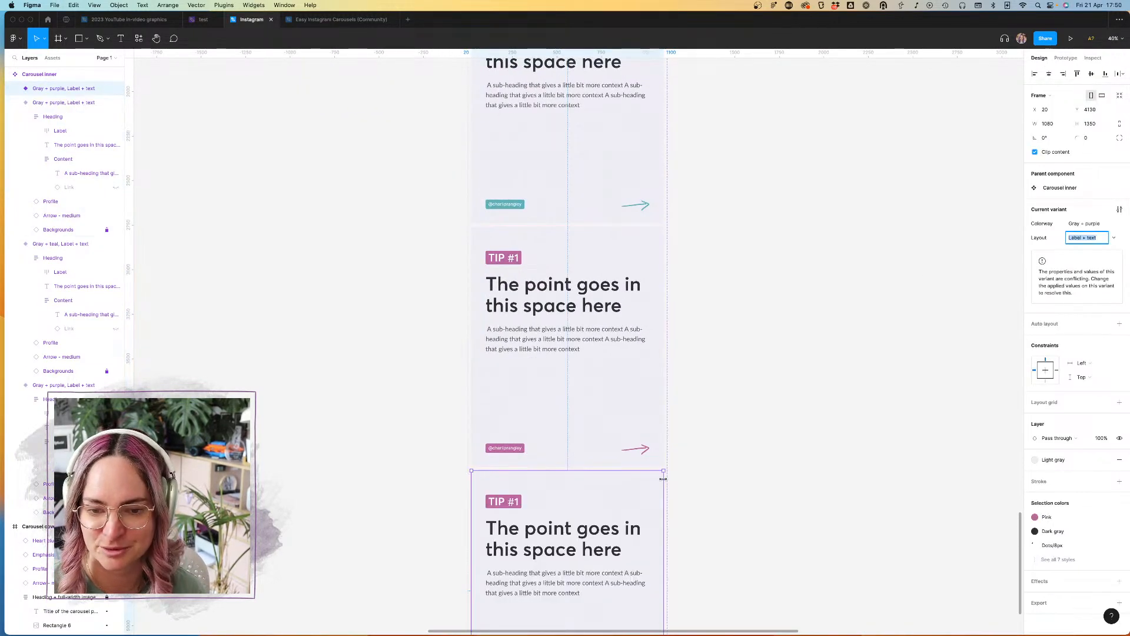
scroll(663, 479, down, 3)
Step: Set the Colorway of the third Carousel inner variant to "Gray + pink"
click(563, 240)
click(1096, 227)
click(1096, 225)
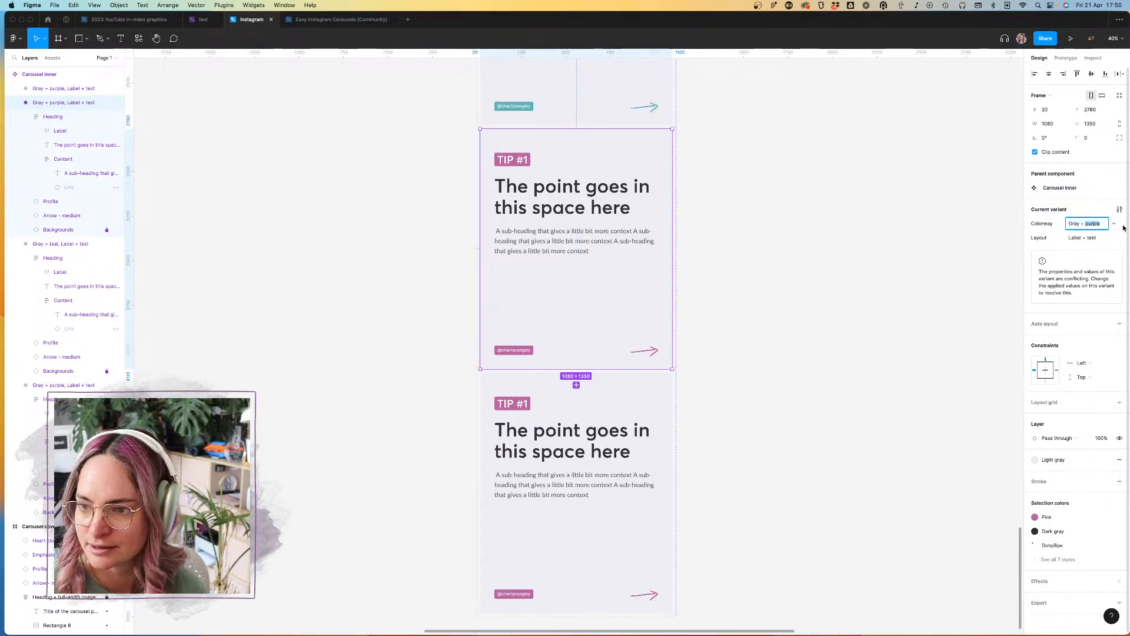
click(661, 412)
click(644, 107)
click(638, 228)
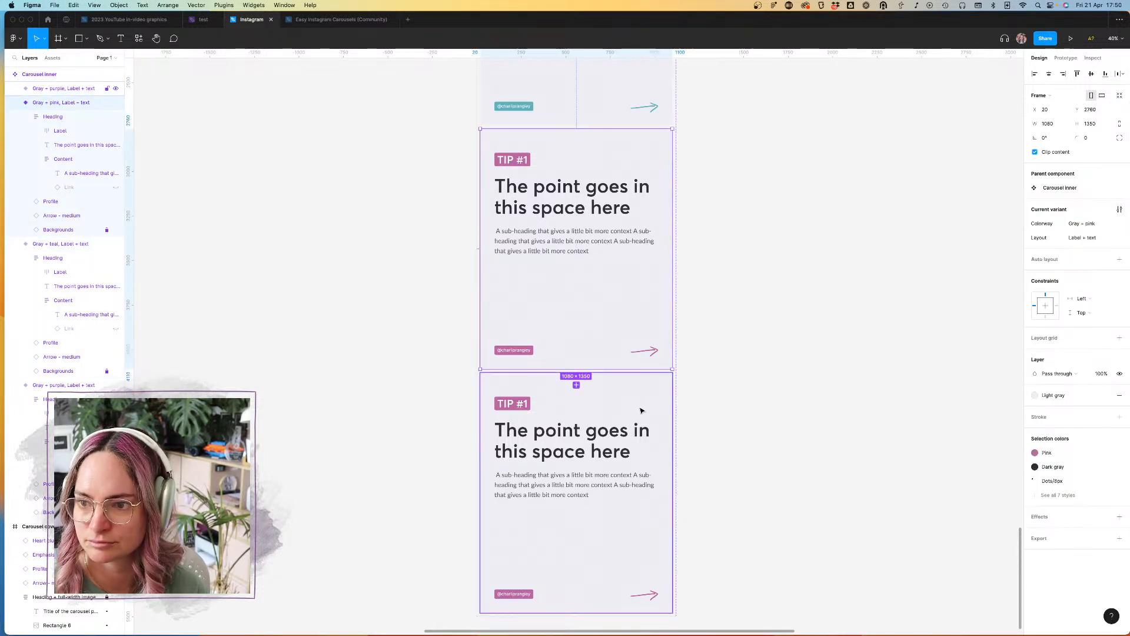
Step: Set the Colorway of the fourth Carousel inner variant to "Purple"
click(640, 408)
click(1071, 224)
text(Puirpl)
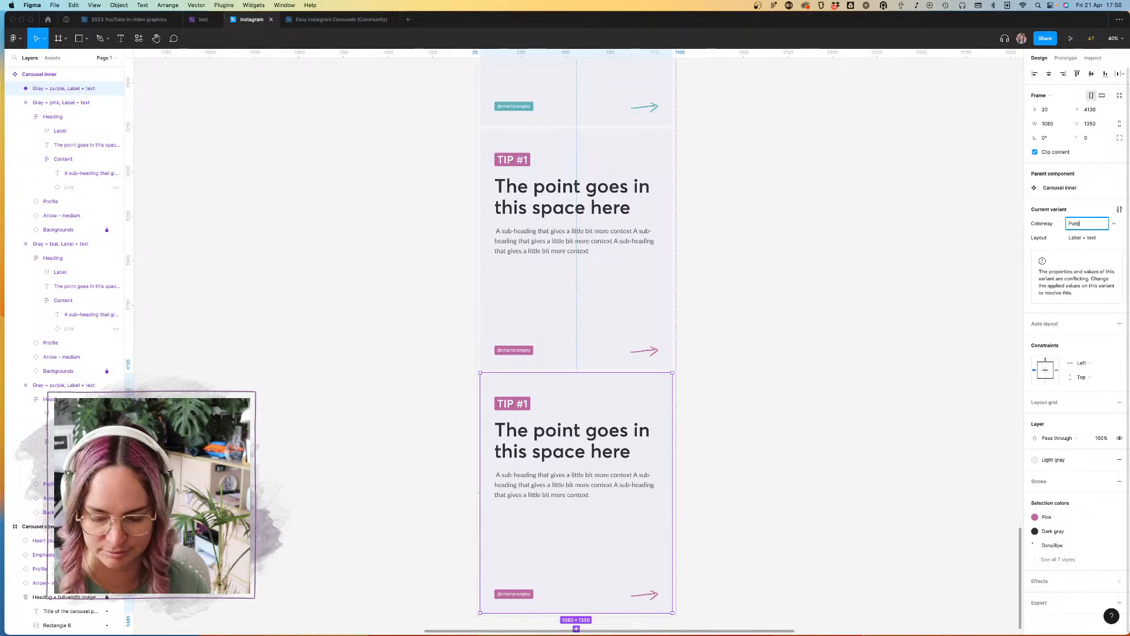
text(le)
key(Return)
Step: Delete the Backgrounds layer from the "Purple" variant
click(15, 89)
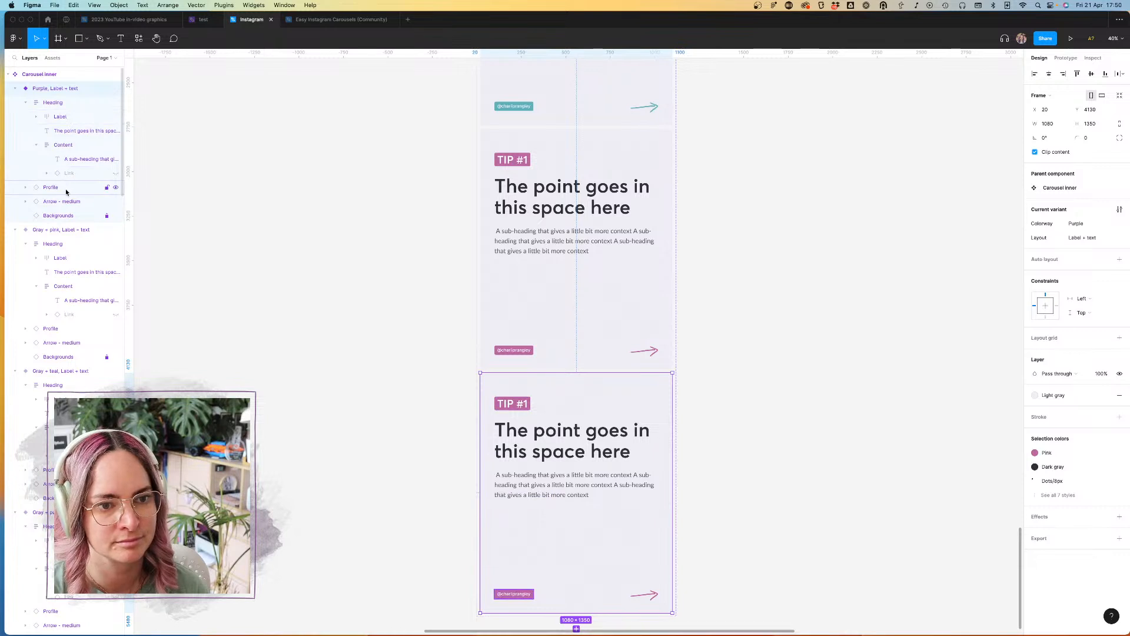
click(68, 217)
key(Delete)
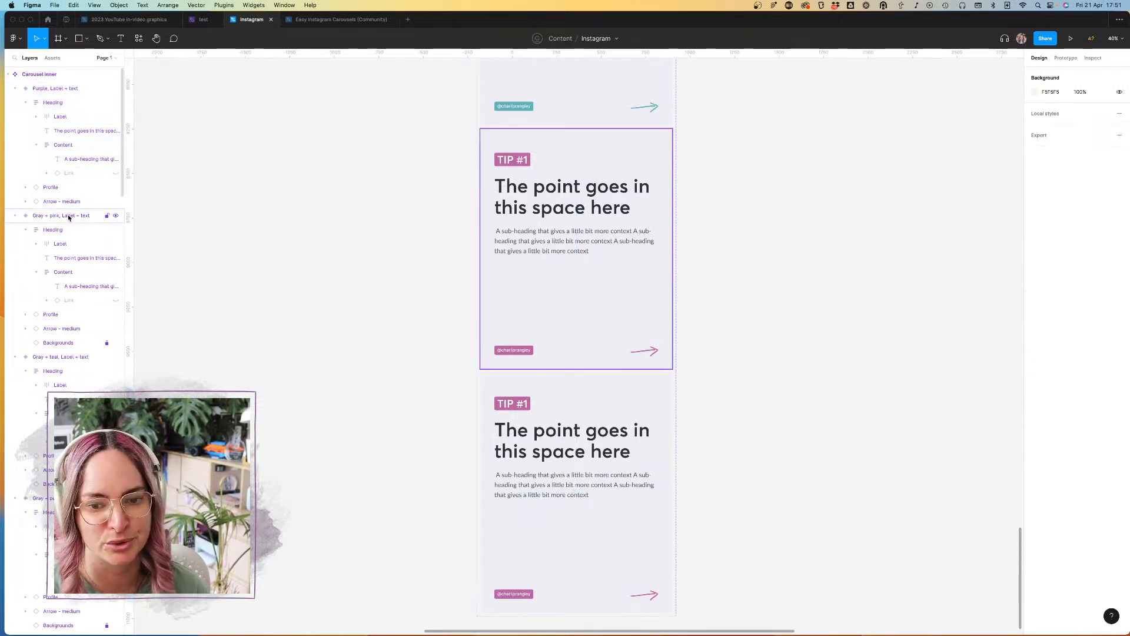
Step: Change the "Purple" variant's frame fill from the Light gray style to Purple
click(603, 395)
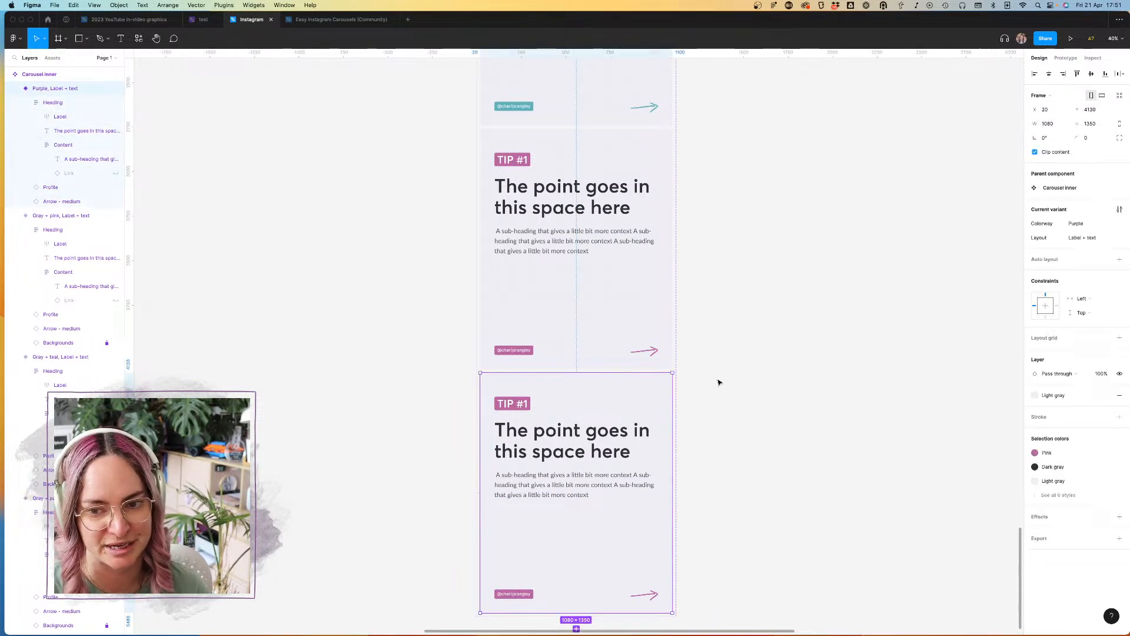
scroll(714, 393, down, 2)
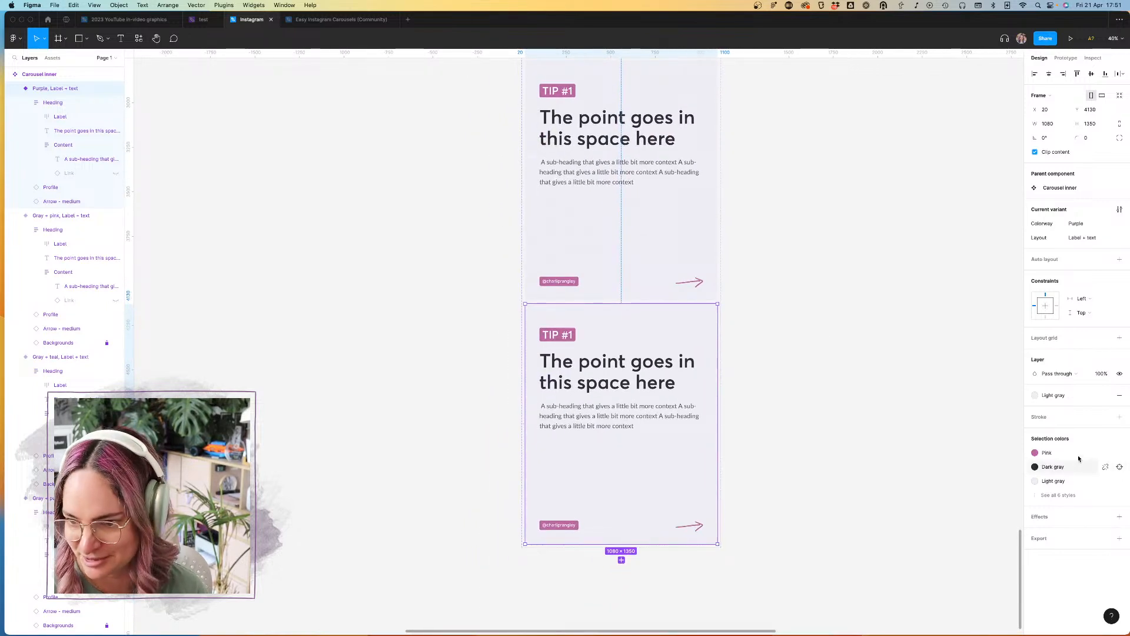
click(1060, 396)
click(1100, 480)
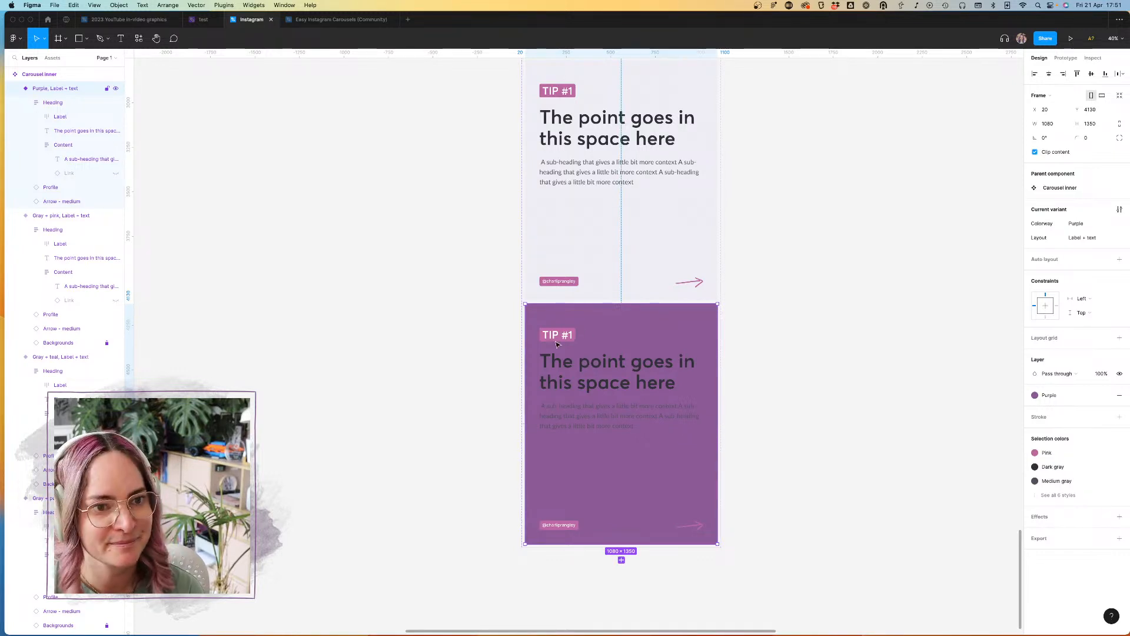
Step: Replace the Pink colour style throughout the "Purple" variant with Dark purple
click(61, 114)
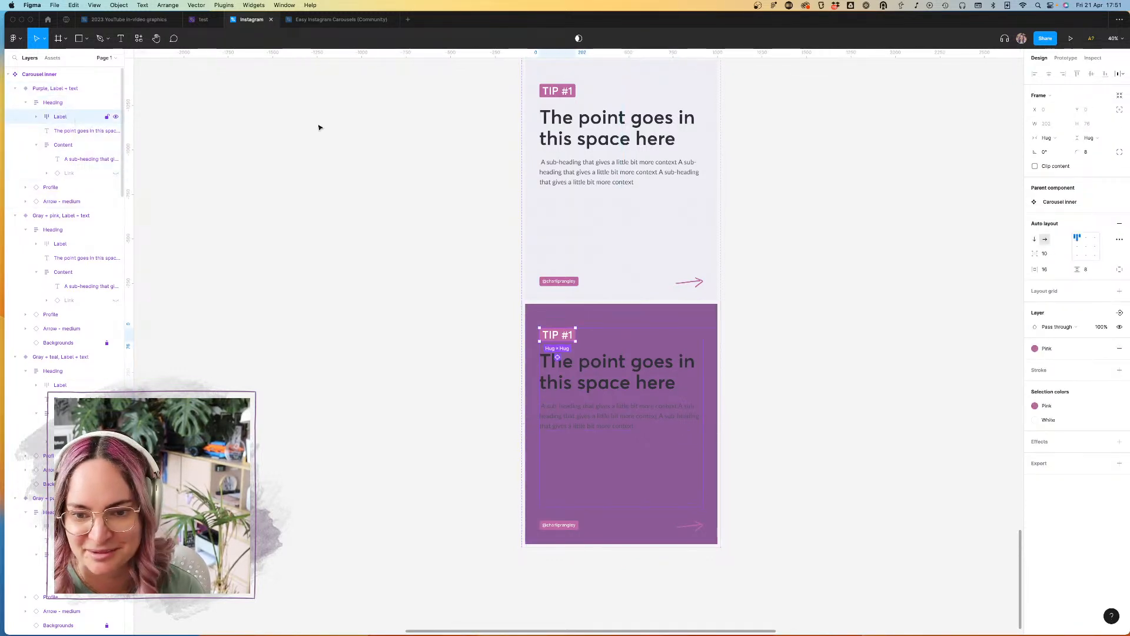
click(71, 88)
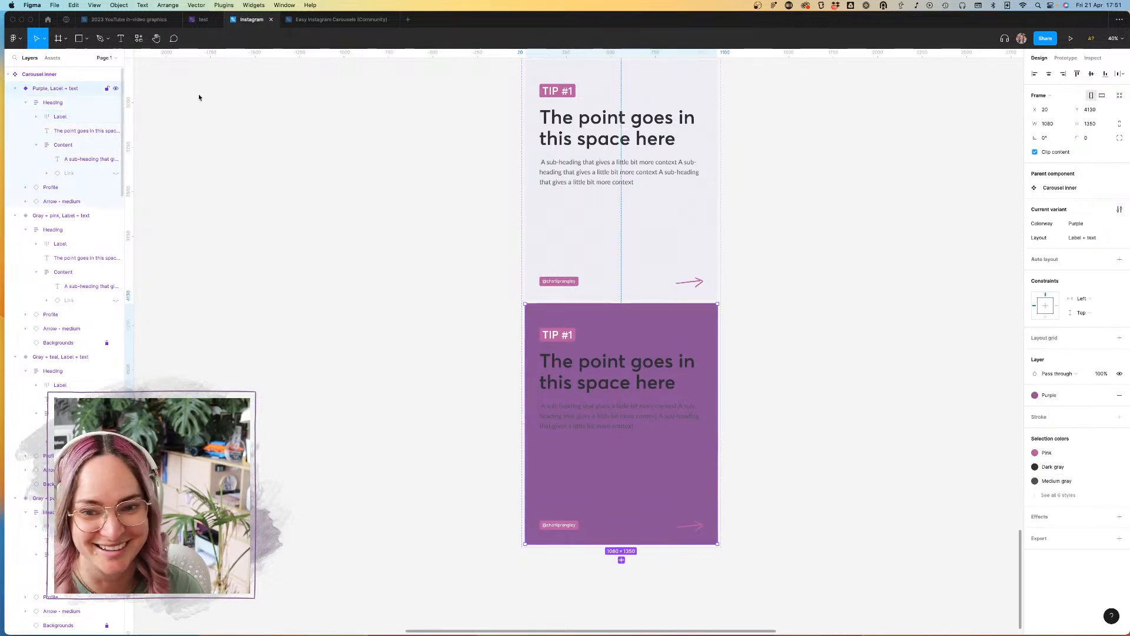
click(1035, 453)
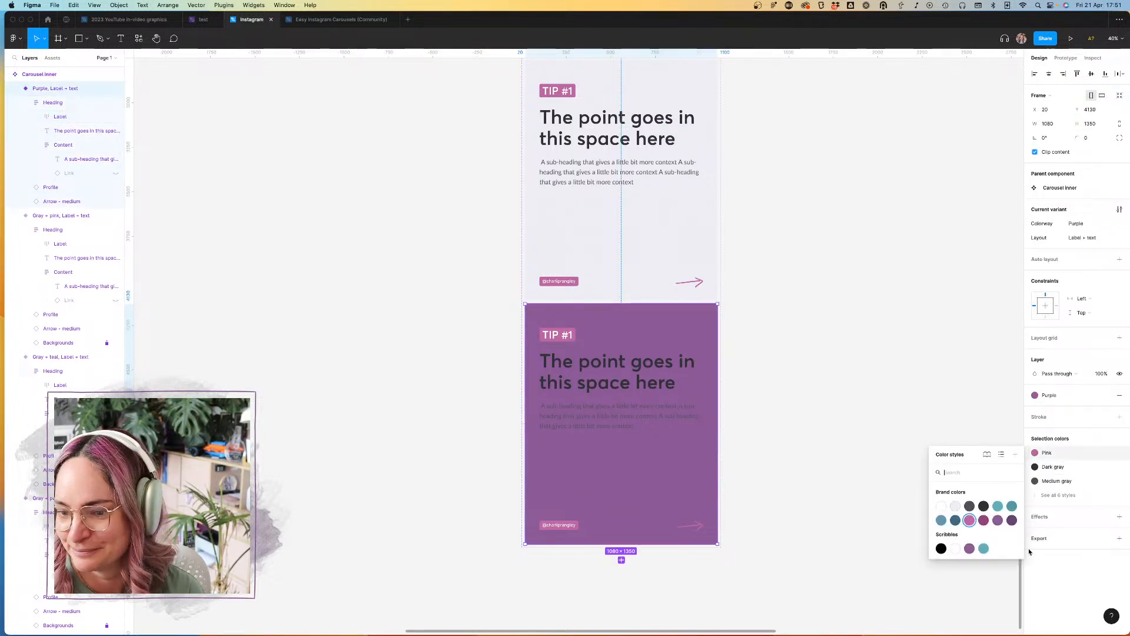
click(1013, 521)
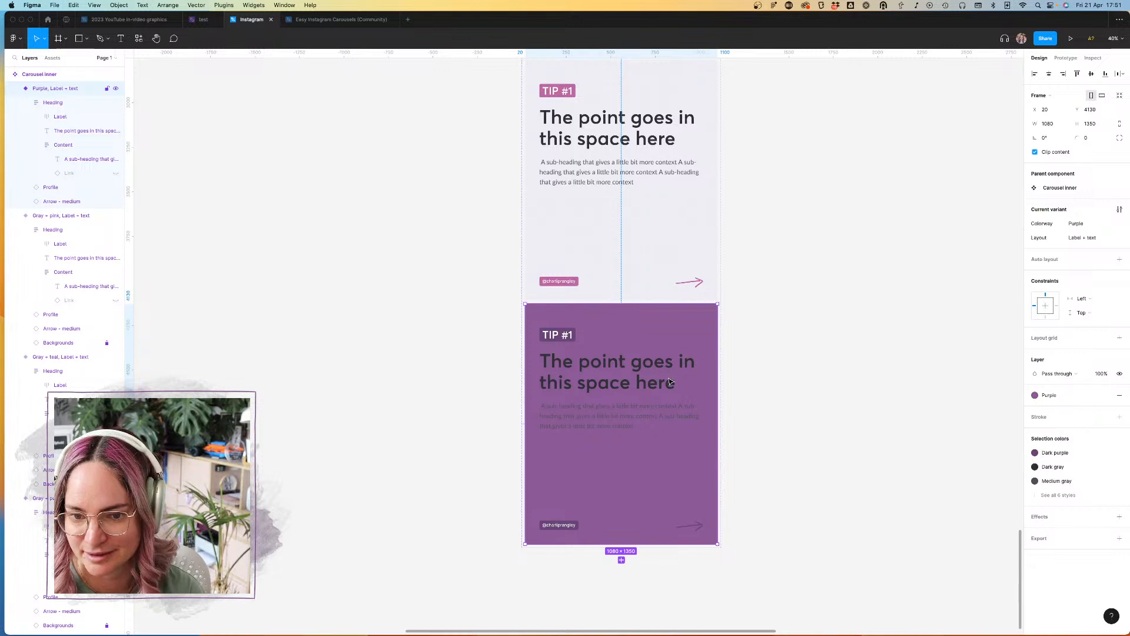
Step: Replace the Dark gray heading and Medium gray sub-heading colours in the "Purple" variant with White
click(1069, 466)
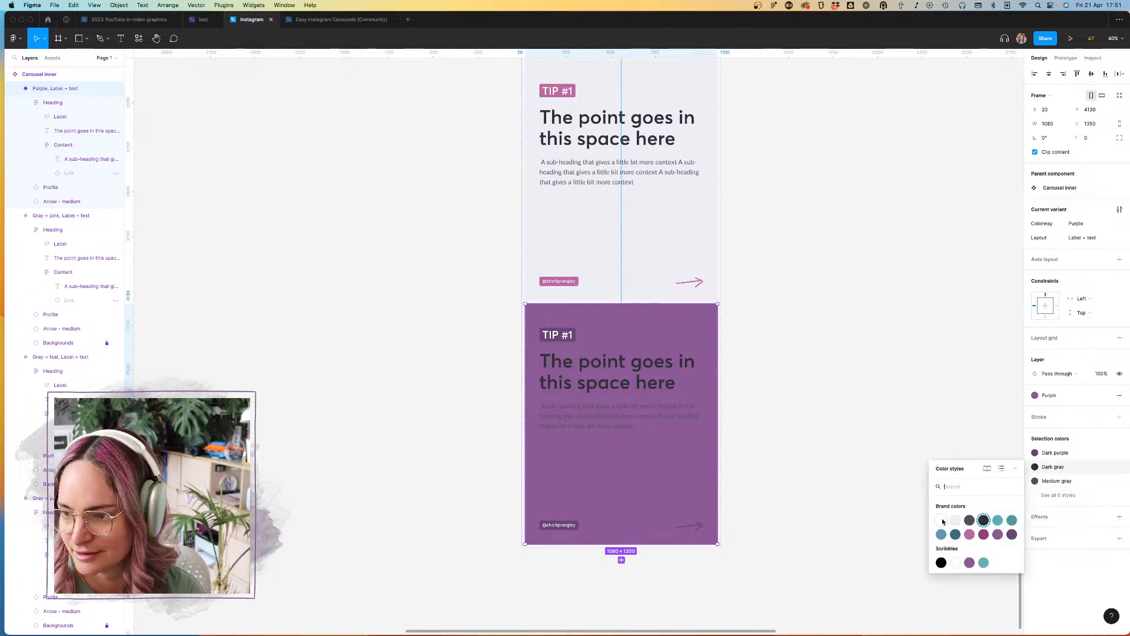
click(942, 521)
click(1067, 482)
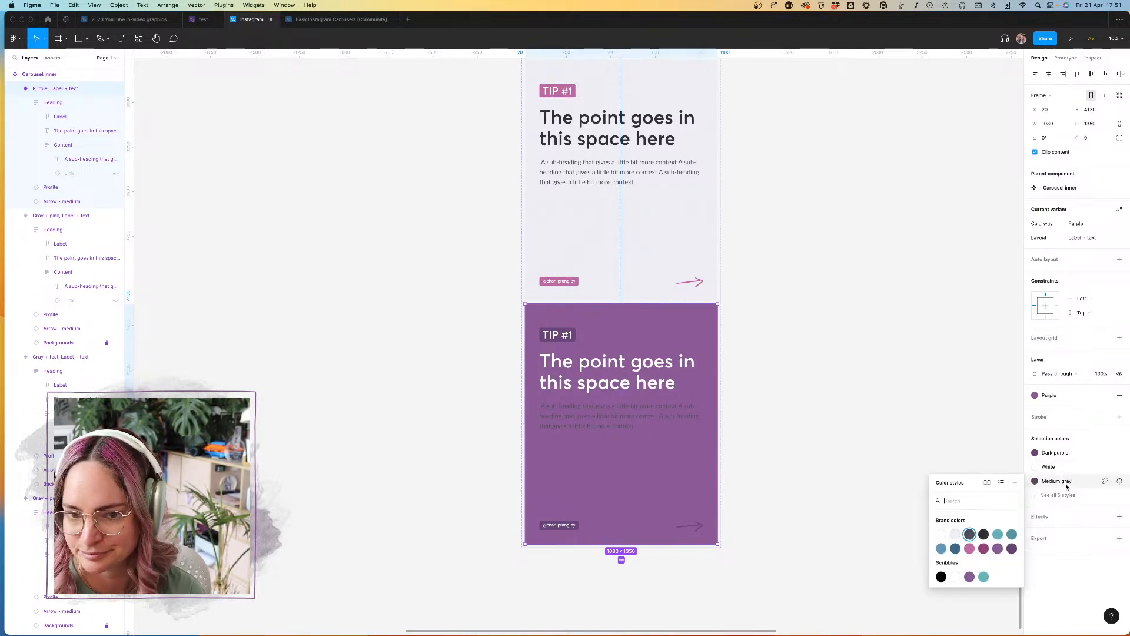
click(954, 534)
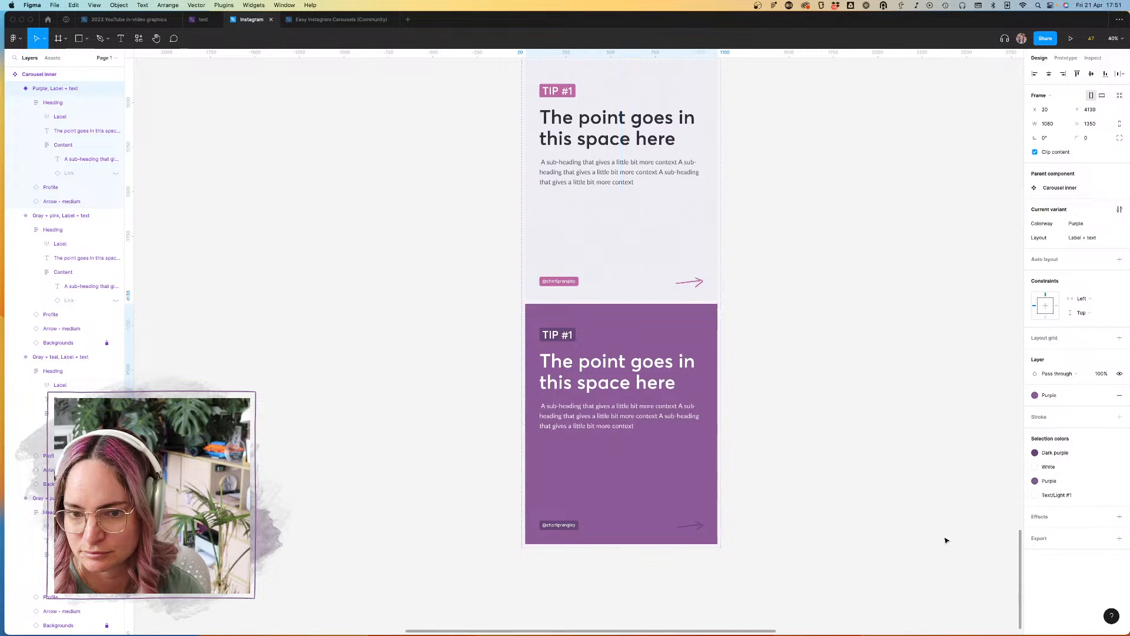
Step: Recolour the arrow in the "Purple" variant from Dark purple to White
click(699, 528)
click(1065, 459)
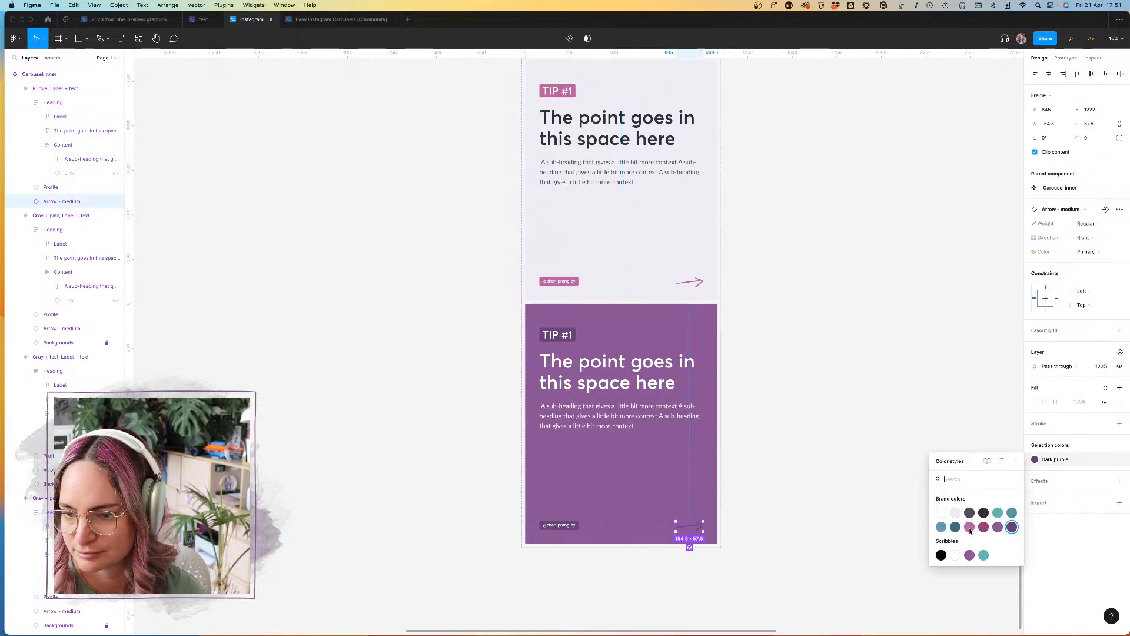
click(941, 514)
click(858, 494)
scroll(859, 495, down, 5)
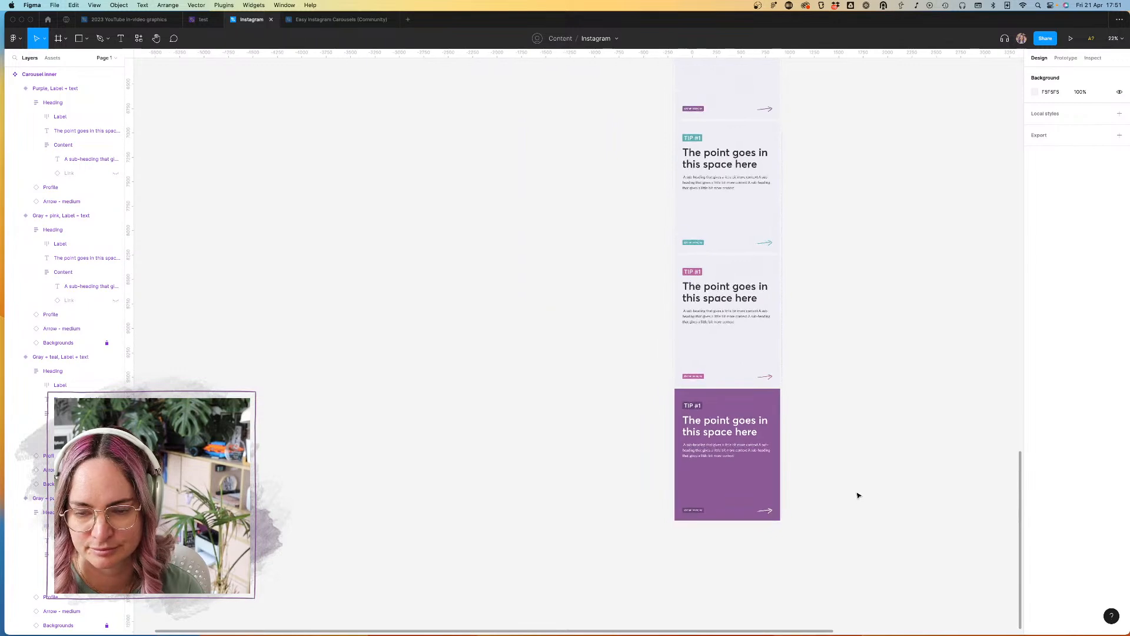
Step: Widen the Carousel inner component set and duplicate its four "Label + text" variants into a second column
scroll(859, 495, down, 3)
scroll(859, 495, right, 5)
scroll(858, 495, up, 2)
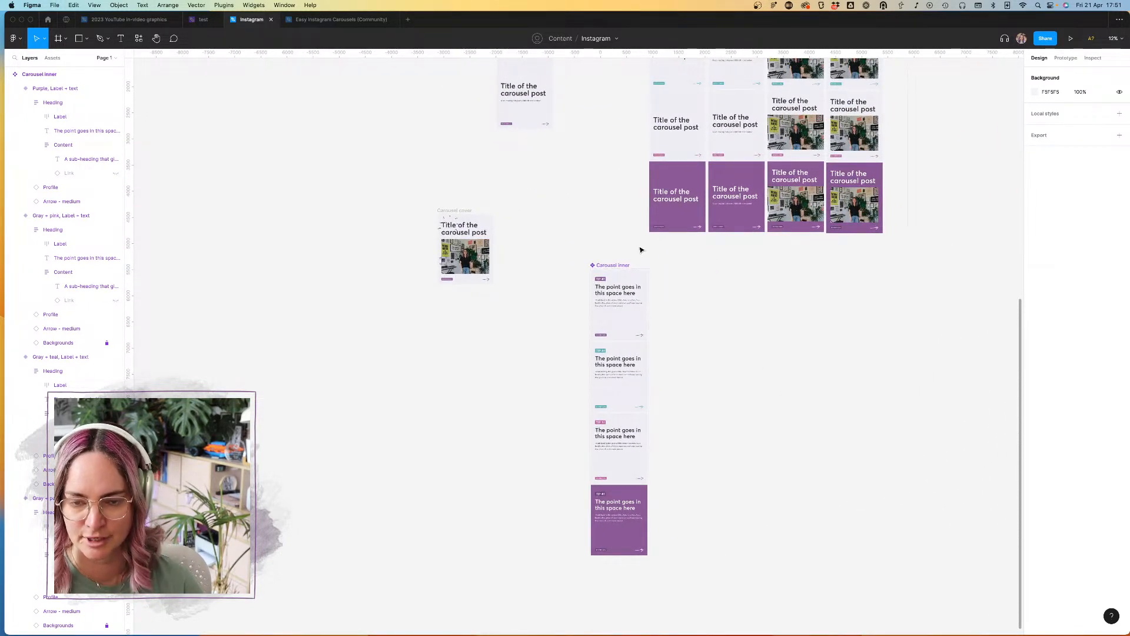
click(648, 329)
drag(648, 339, 883, 340)
drag(686, 529, 663, 321)
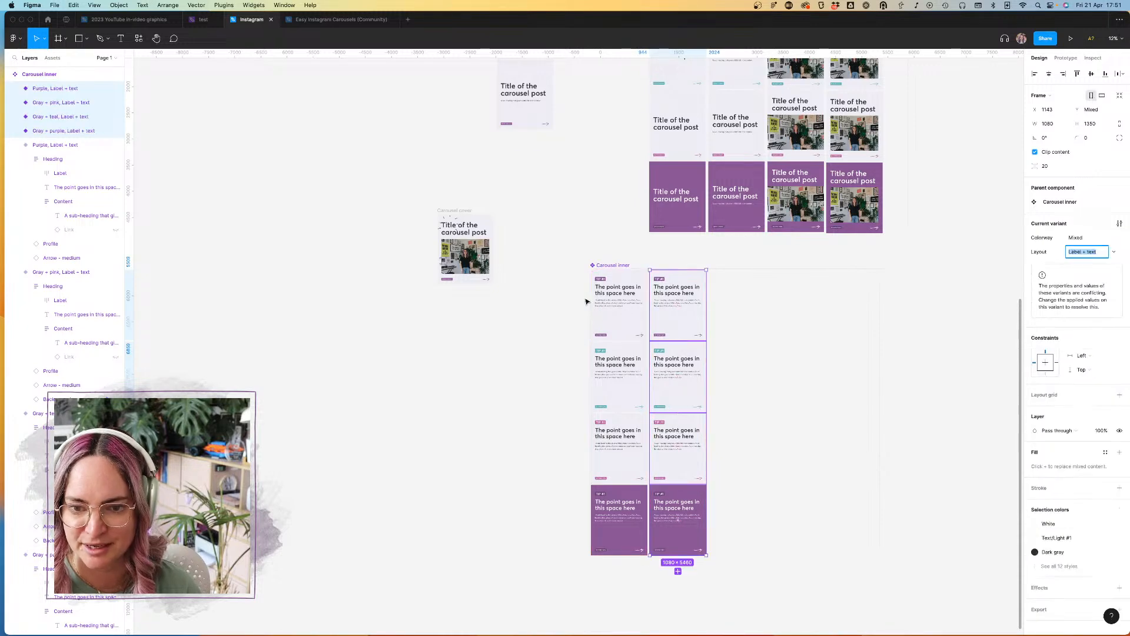
Step: Set the Layout property of the four variants in the first Carousel inner column to "Text"
scroll(586, 301, up, 5)
click(676, 285)
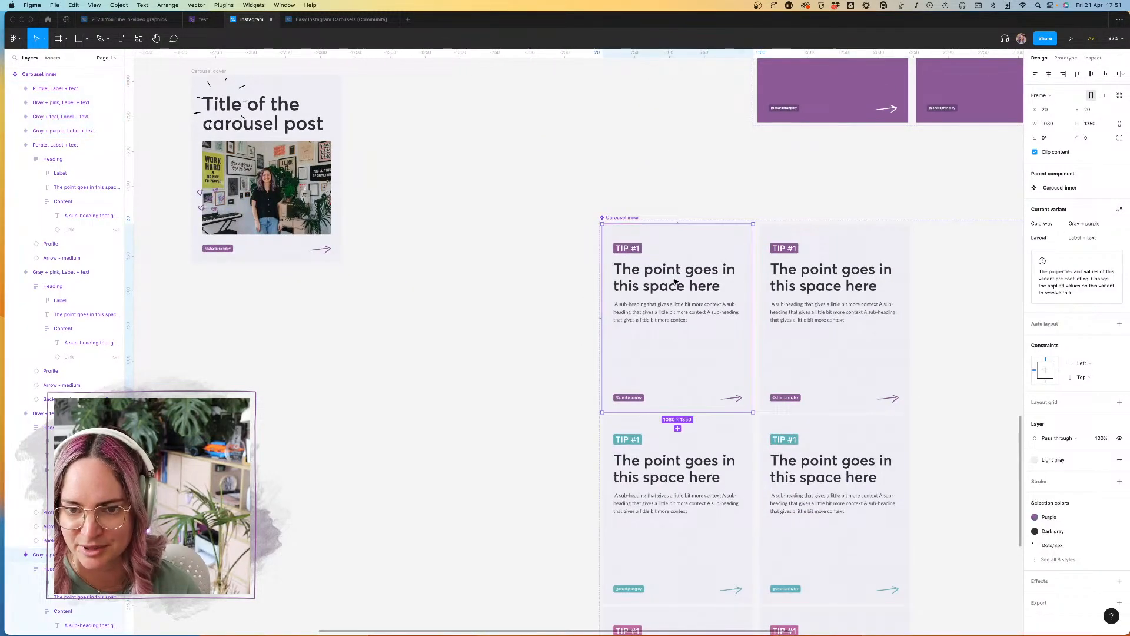
shift+click(700, 429)
scroll(698, 418, down, 6)
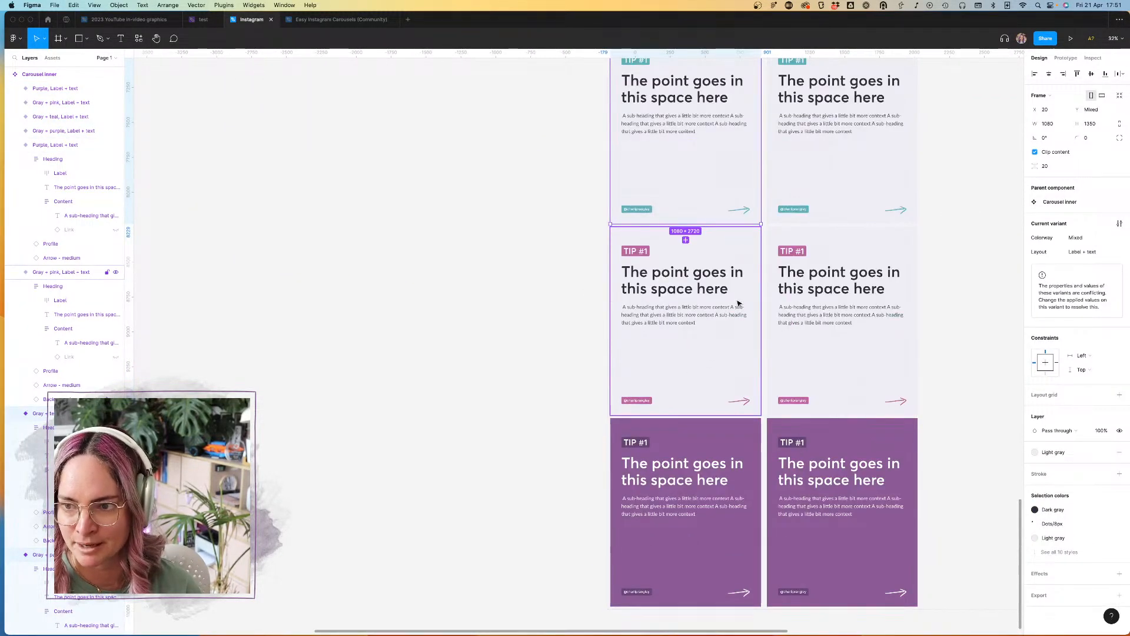
shift+click(730, 459)
click(1096, 252)
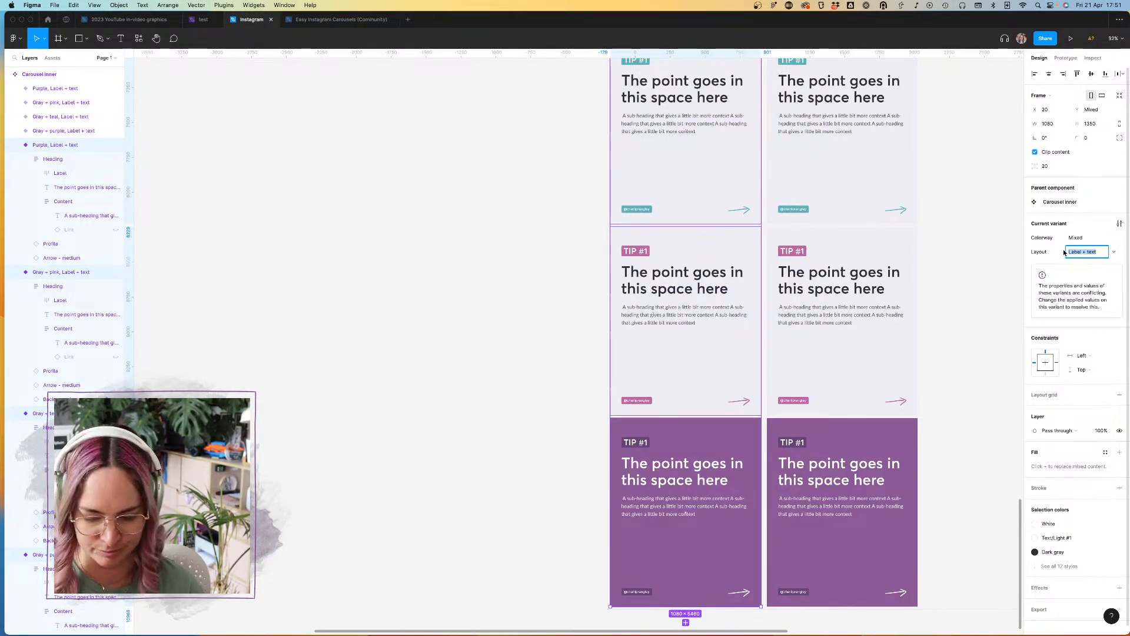
text(H)
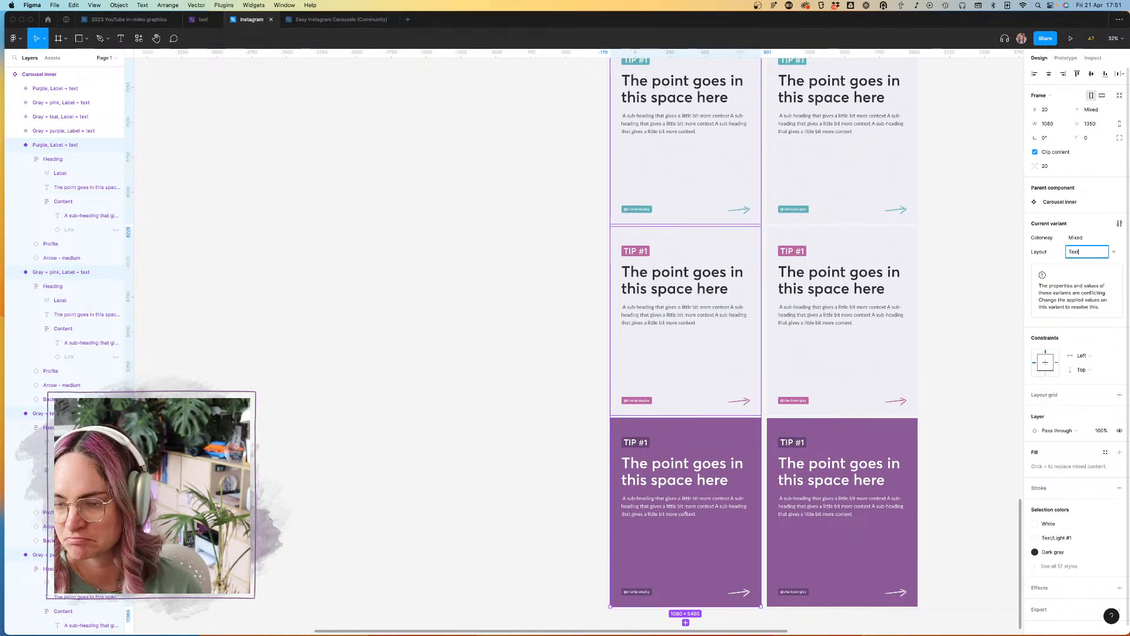
key(Return)
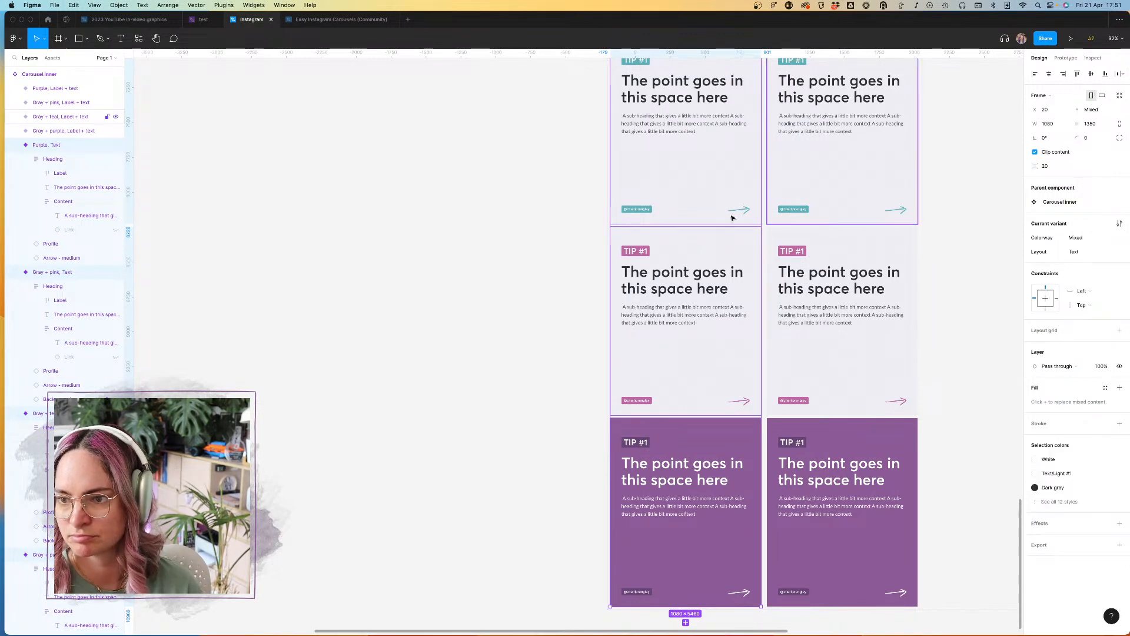
Step: Delete the TIP #1 label from the "Gray + pink, Text" variant and align its Heading frame's content to left centre
scroll(651, 251, down, 3)
click(648, 250)
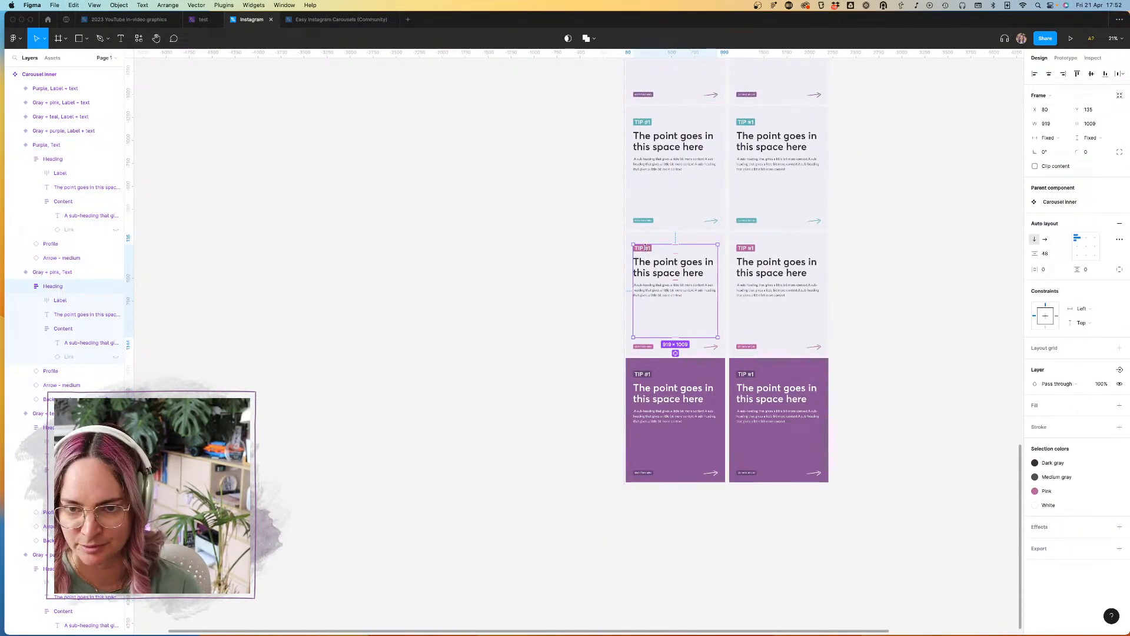
double_click(646, 252)
key(Delete)
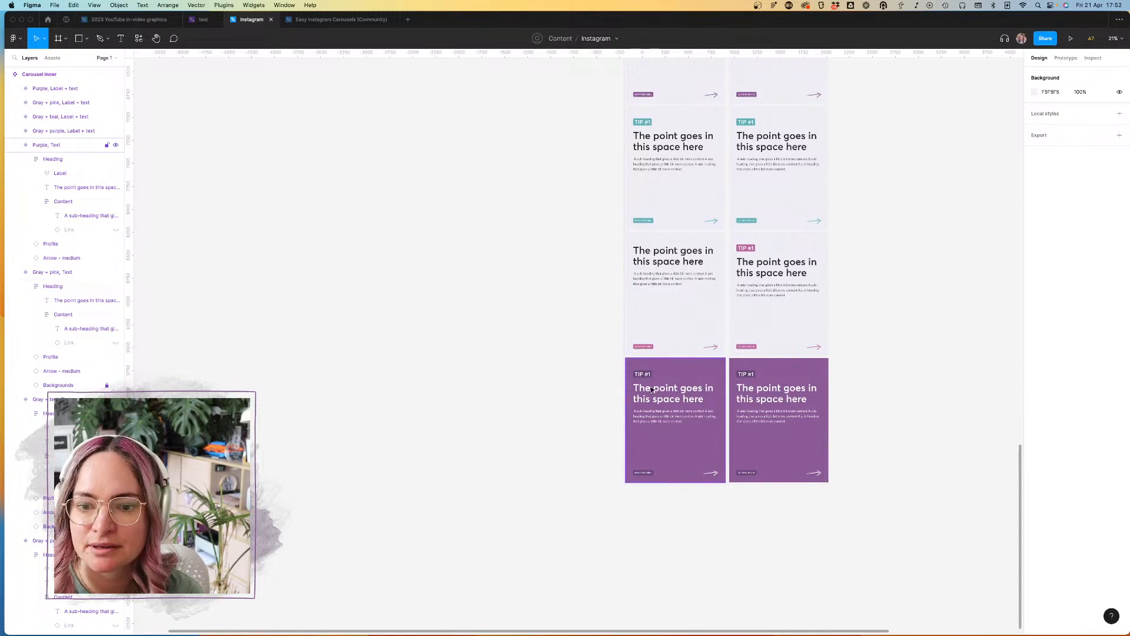
double_click(673, 269)
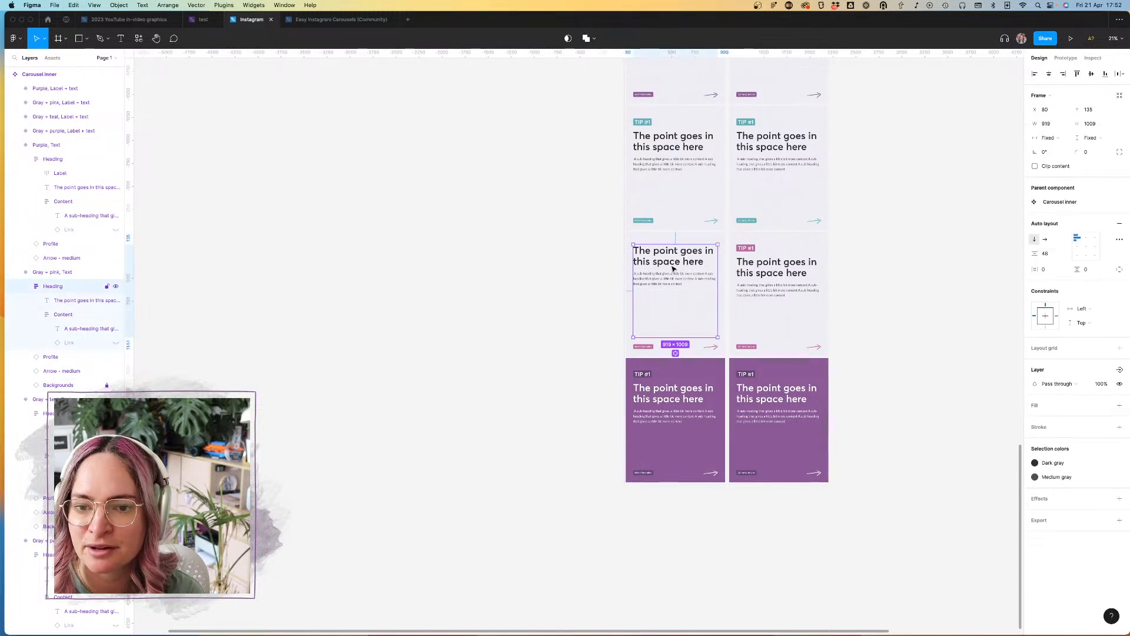
click(1078, 246)
Step: Delete the TIP #1 label from the "Purple, Text" variant and align its Heading frame's content to left centre
click(639, 371)
double_click(642, 375)
double_click(648, 377)
key(Delete)
double_click(655, 379)
double_click(656, 379)
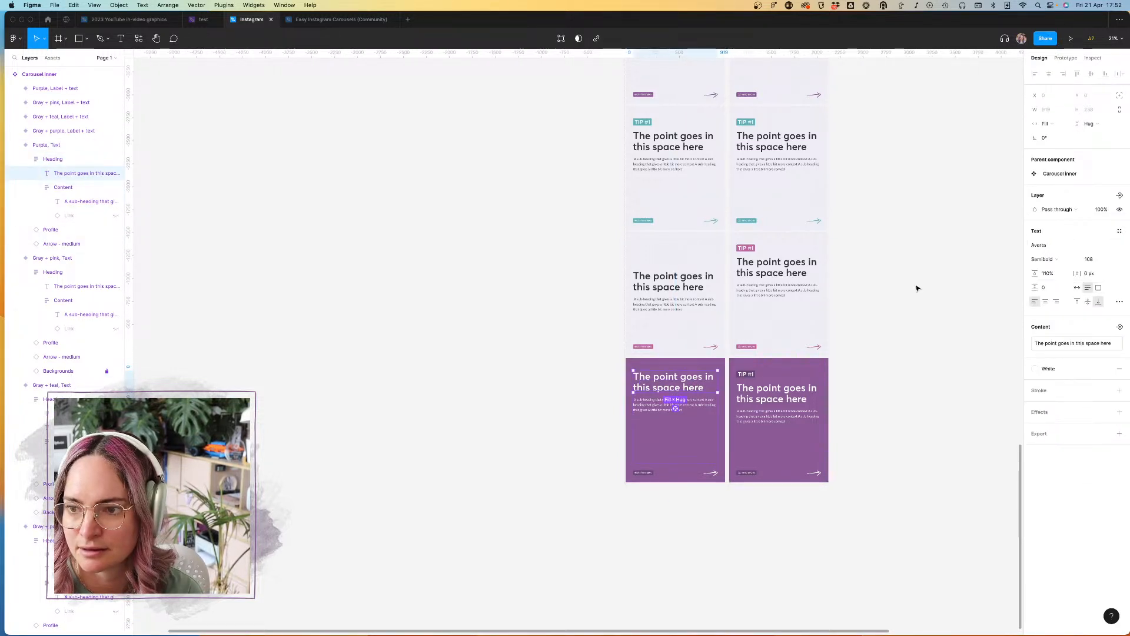
click(701, 407)
click(693, 431)
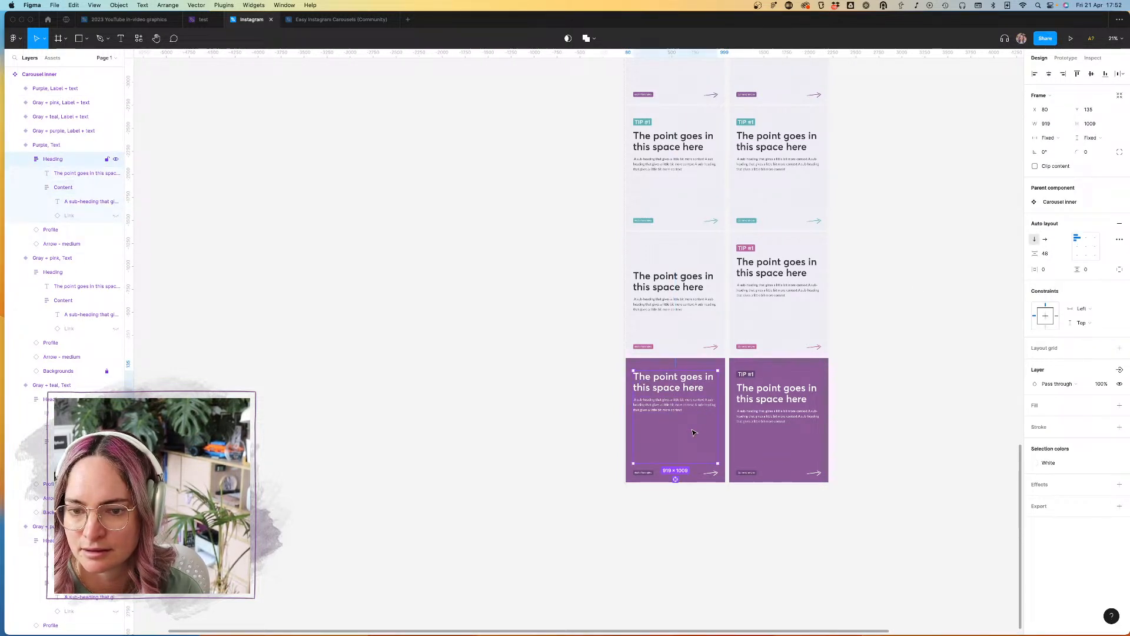
click(1077, 247)
Step: Delete the TIP #1 label from the "Gray + teal, Text" variant and align its Heading frame's content to left centre
scroll(698, 243, up, 3)
scroll(699, 242, right, 1)
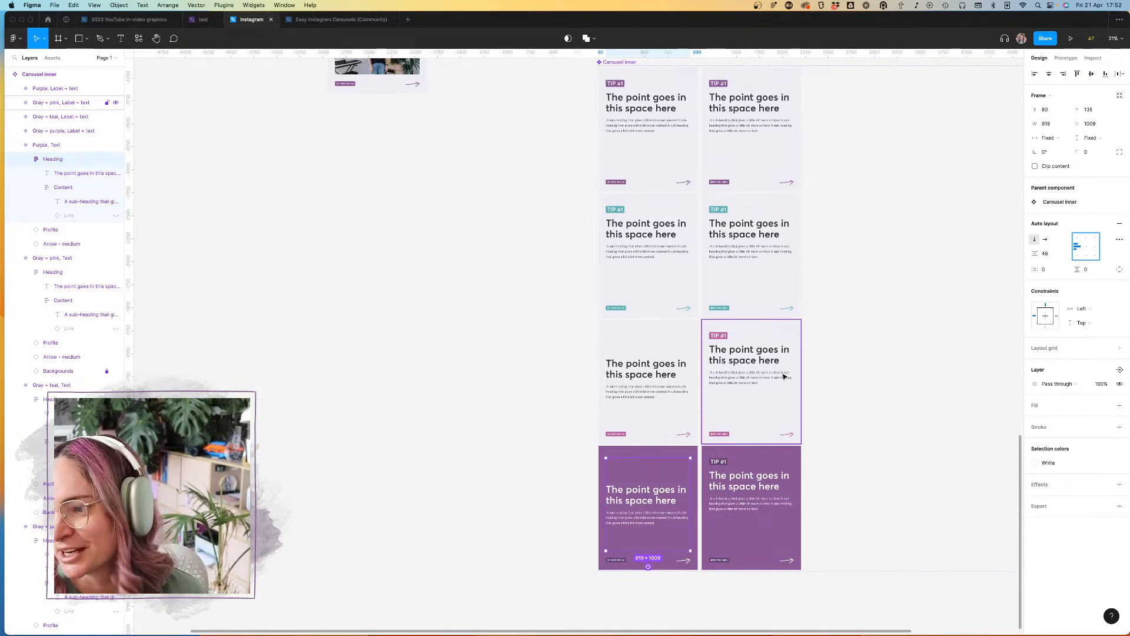
click(644, 243)
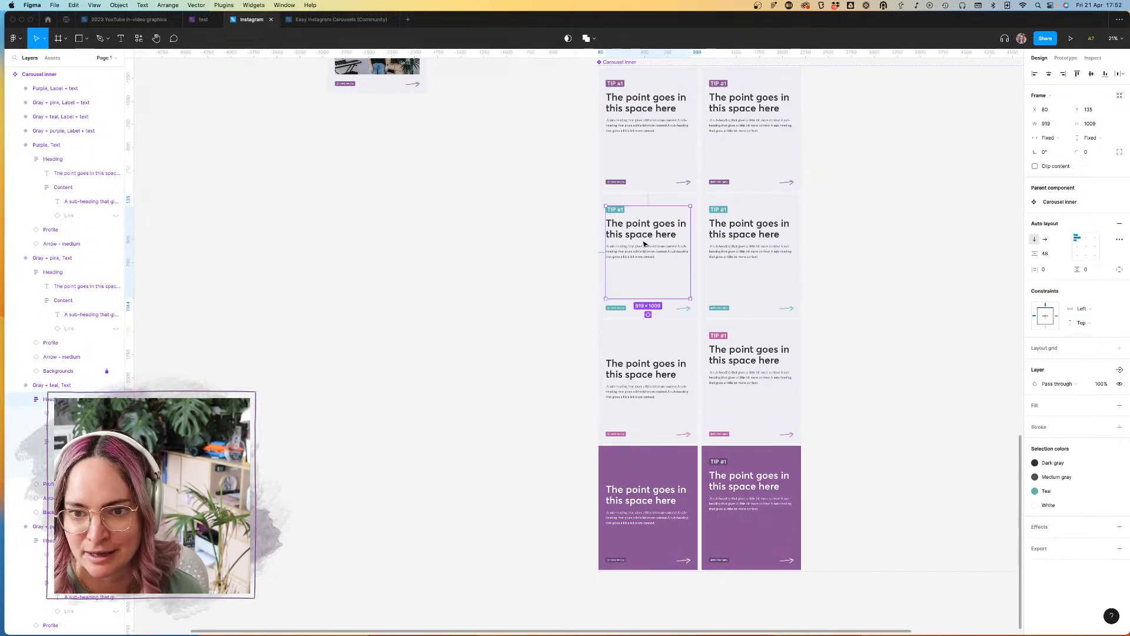
click(620, 213)
key(Delete)
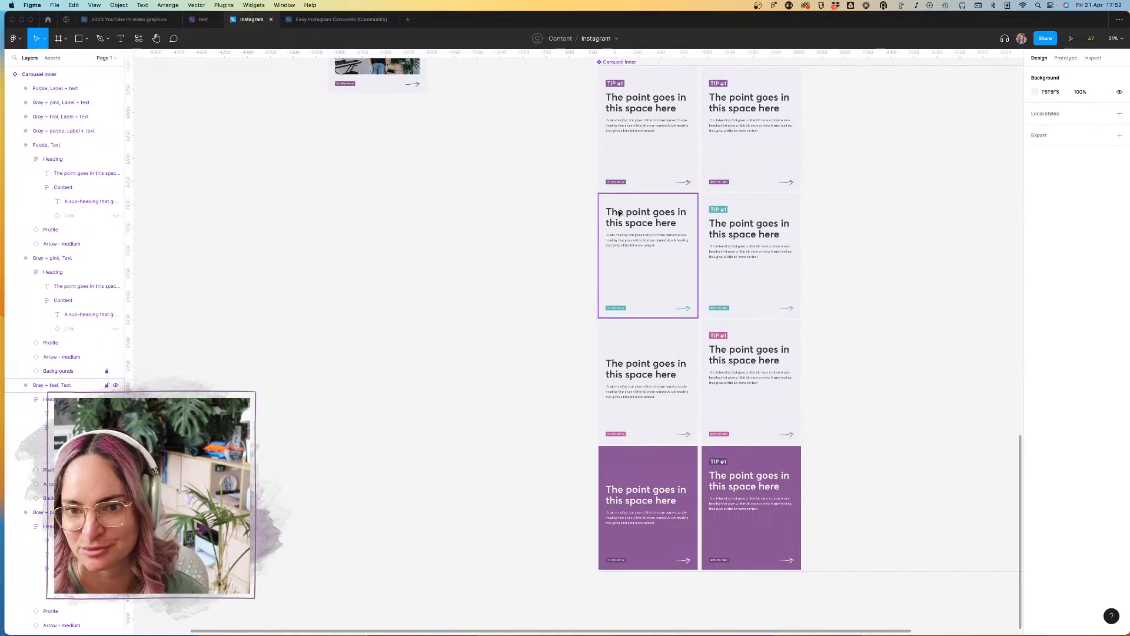
click(636, 224)
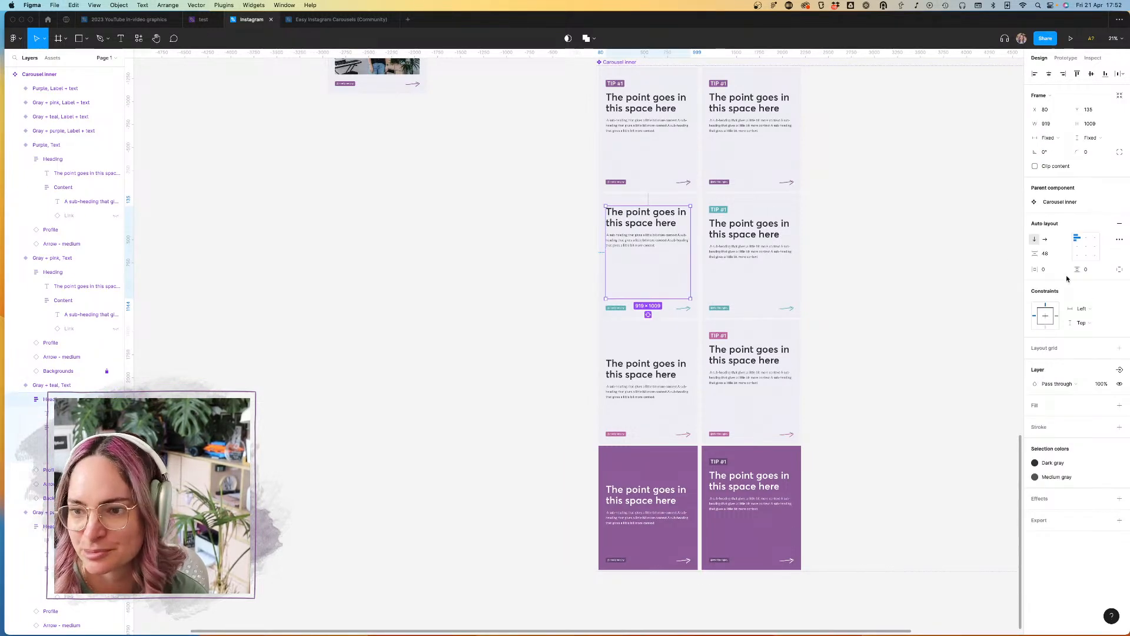
Step: Delete the TIP #1 label from the "Gray + purple, Text" variant and align its Heading frame's content to left centre
scroll(636, 275, up, 5)
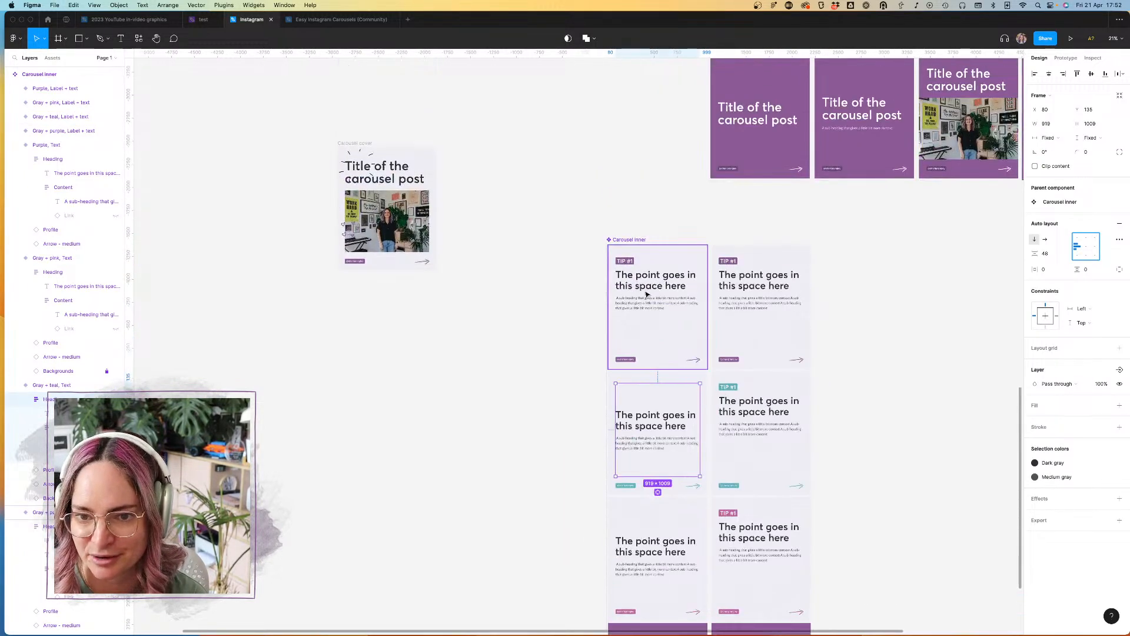
click(636, 276)
click(629, 266)
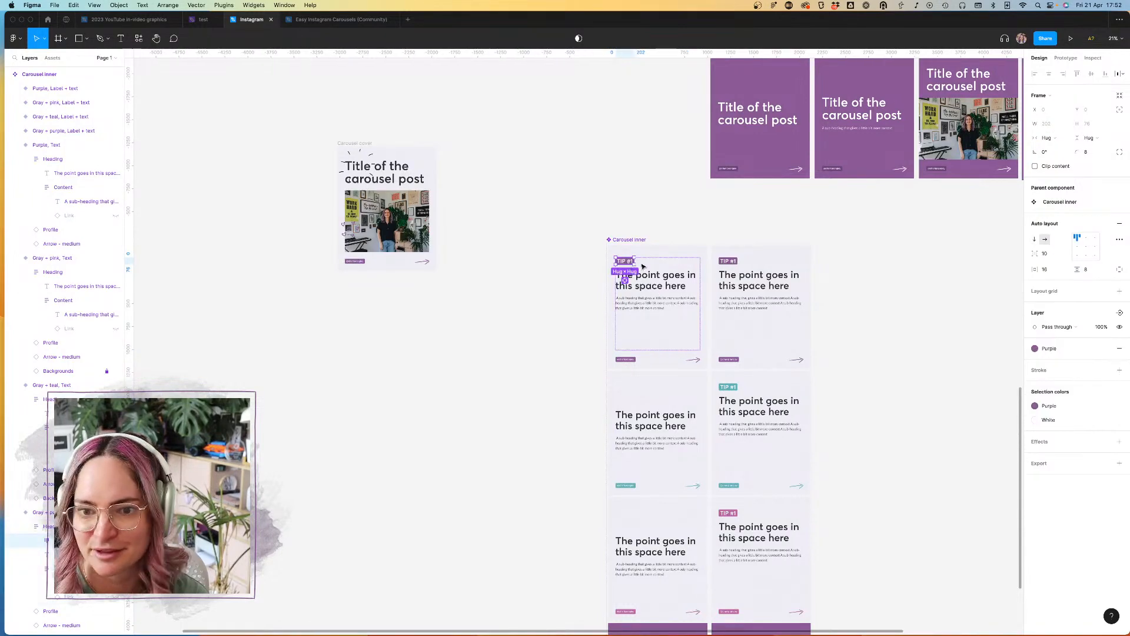
key(Delete)
click(651, 285)
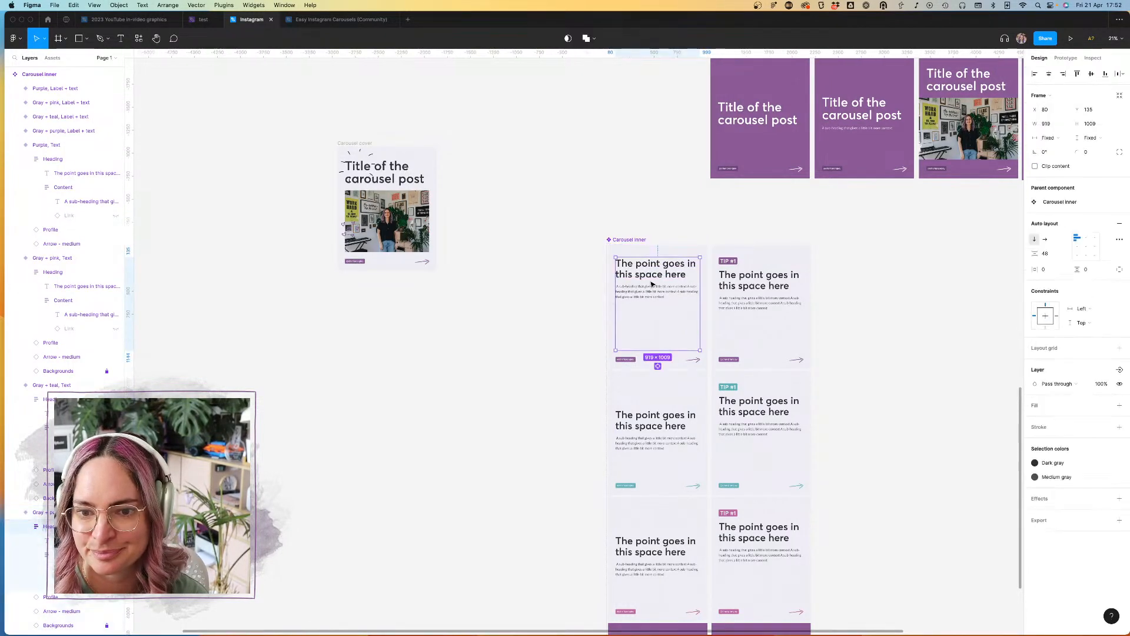
click(1074, 249)
click(912, 338)
Step: Duplicate the four "Text" variants into a third column beside the "Label + text" column
scroll(912, 340, down, 4)
scroll(911, 340, right, 3)
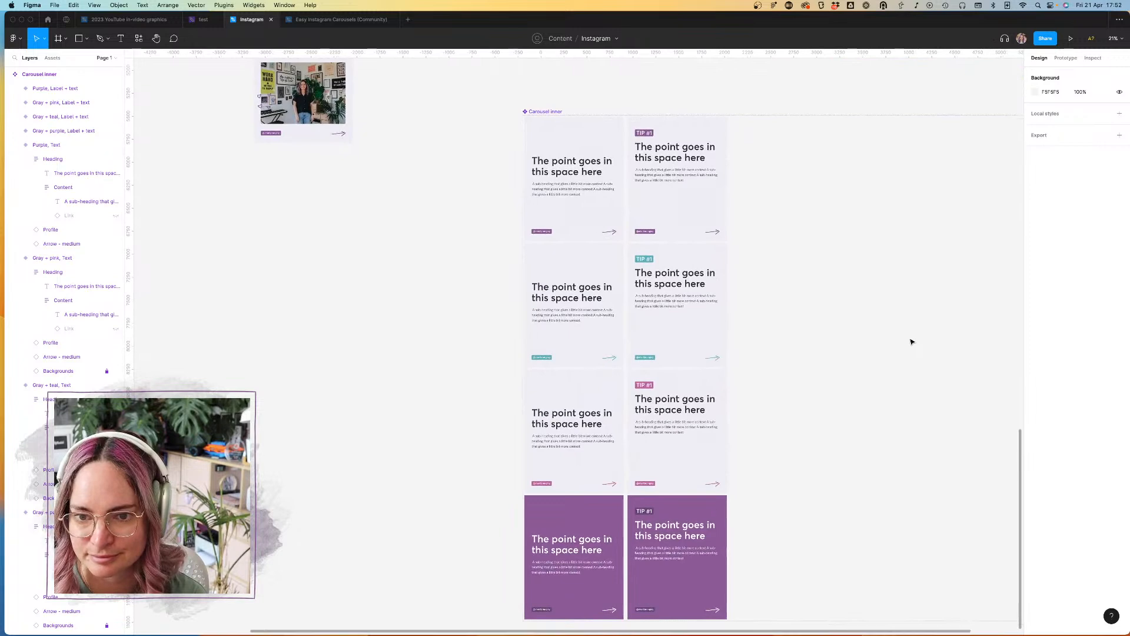
scroll(911, 342, down, 3)
scroll(901, 338, right, 2)
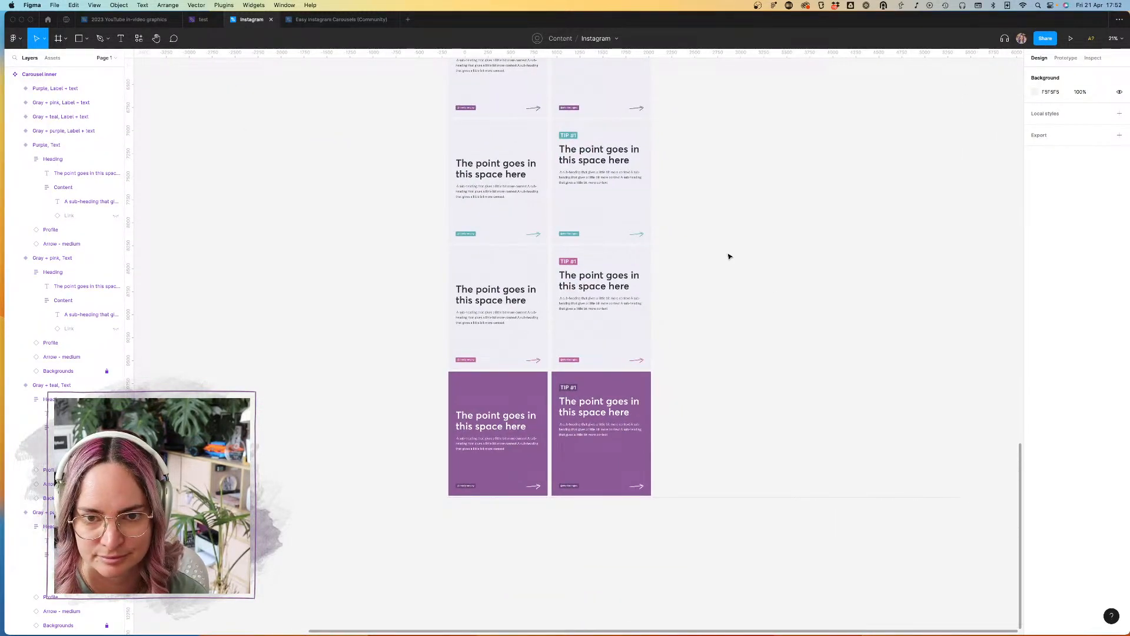
scroll(596, 197, down, 5)
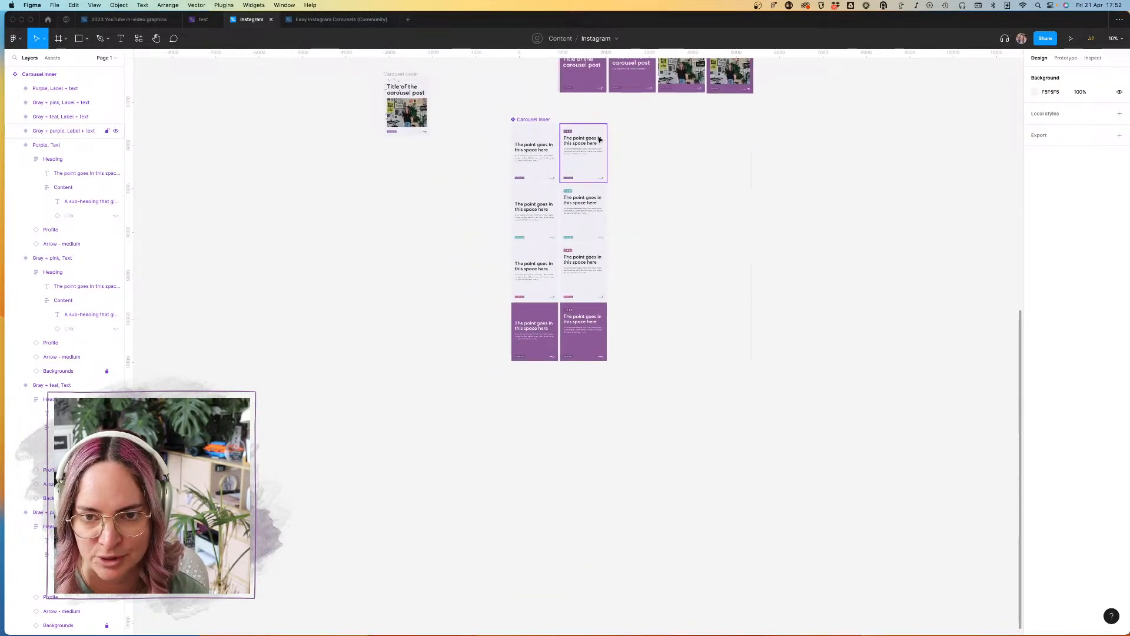
scroll(611, 121, down, 3)
click(580, 207)
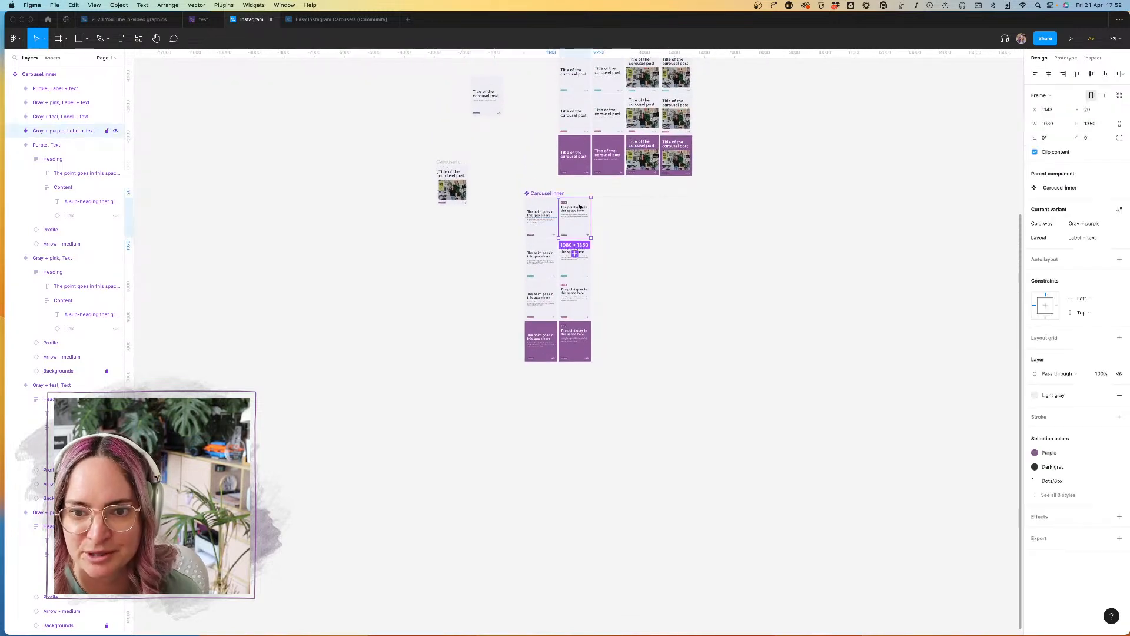
click(540, 209)
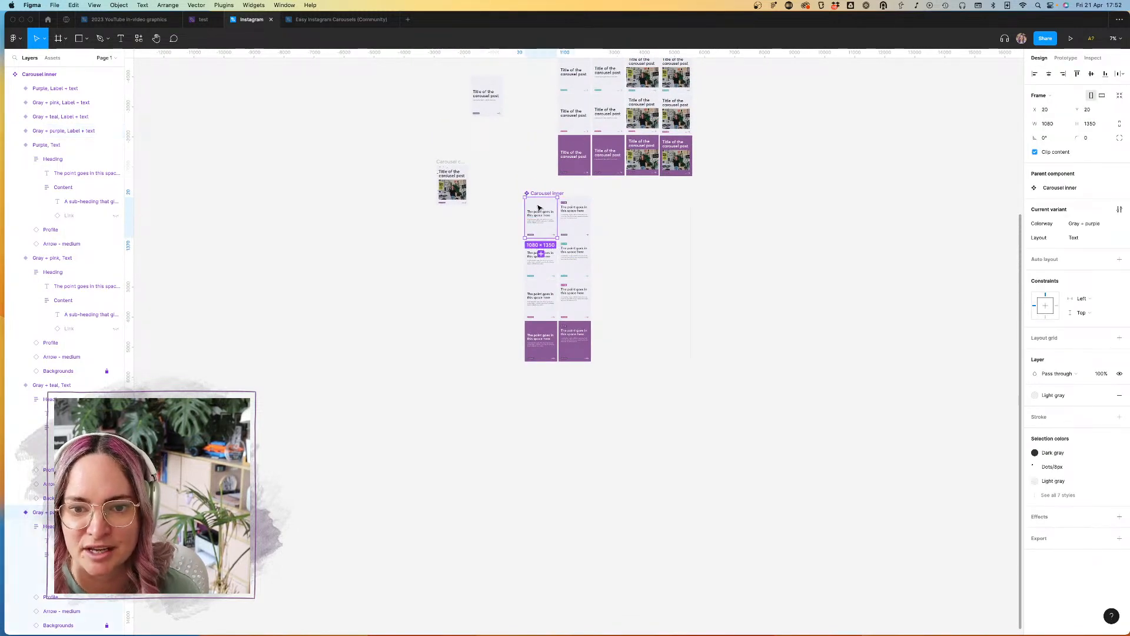
shift+click(542, 256)
shift+click(543, 299)
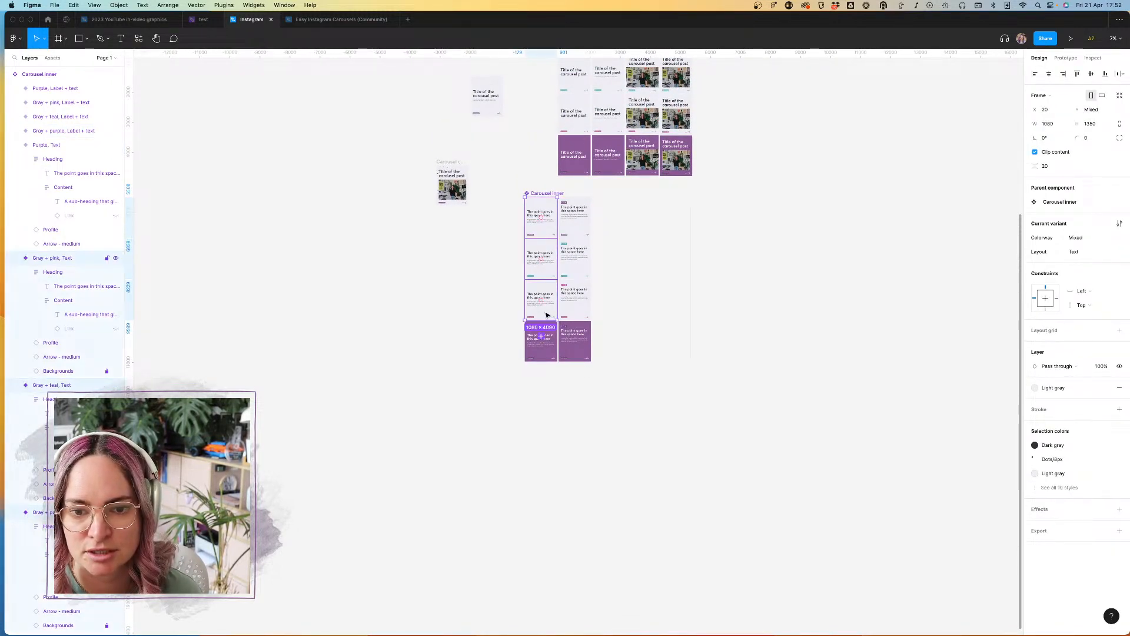
shift+click(546, 351)
drag(534, 303, 602, 294)
Step: Copy the inset image from the purple Carousel cover variant into the Content frame of the third column's Gray + purple variant
scroll(646, 220, up, 5)
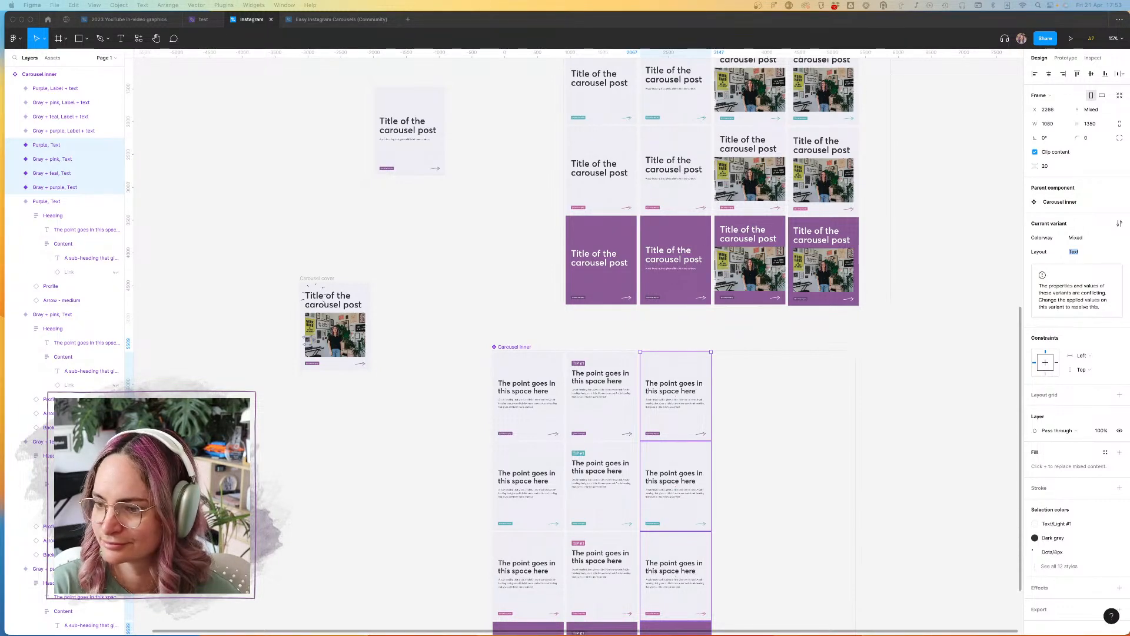
double_click(691, 393)
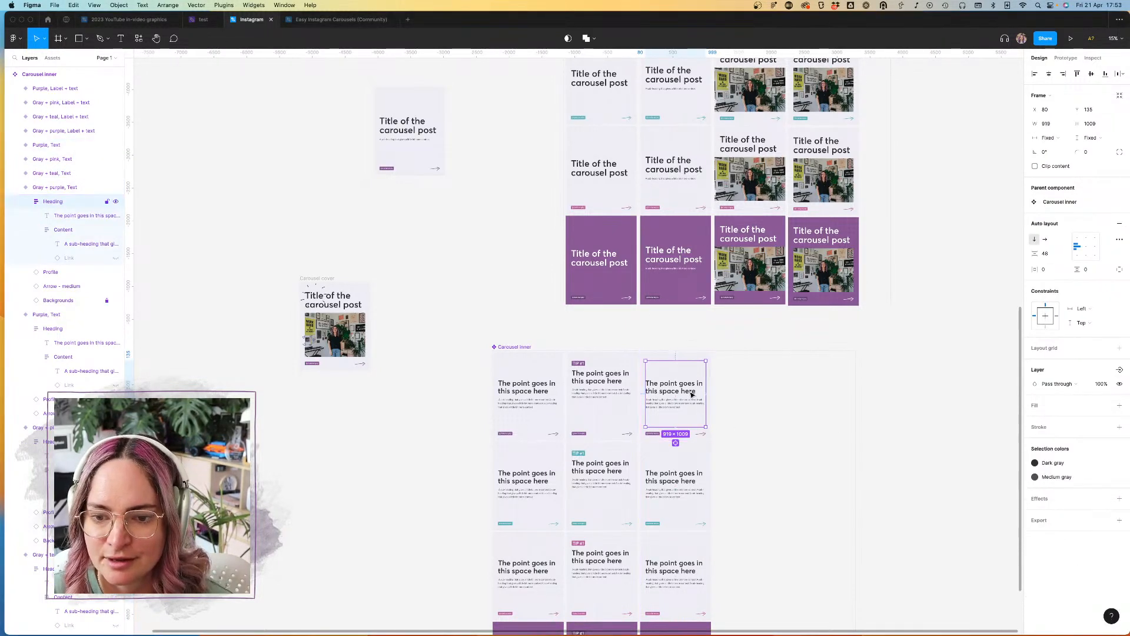
scroll(689, 390, down, 3)
scroll(687, 386, right, 2)
double_click(758, 169)
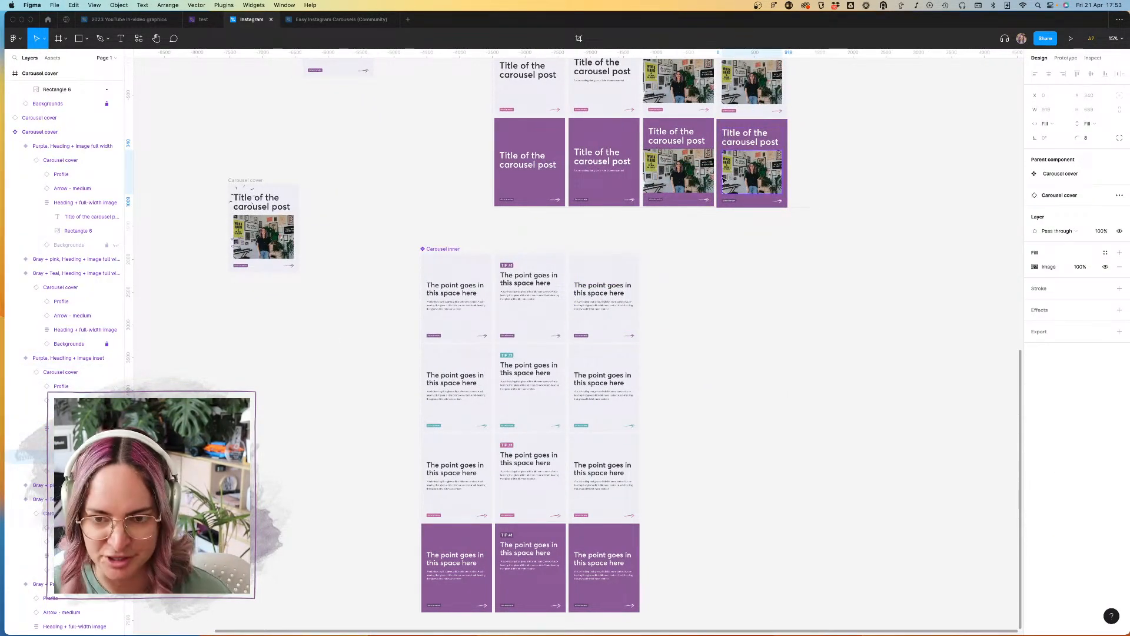
scroll(624, 311, up, 5)
scroll(625, 311, down, 4)
double_click(567, 361)
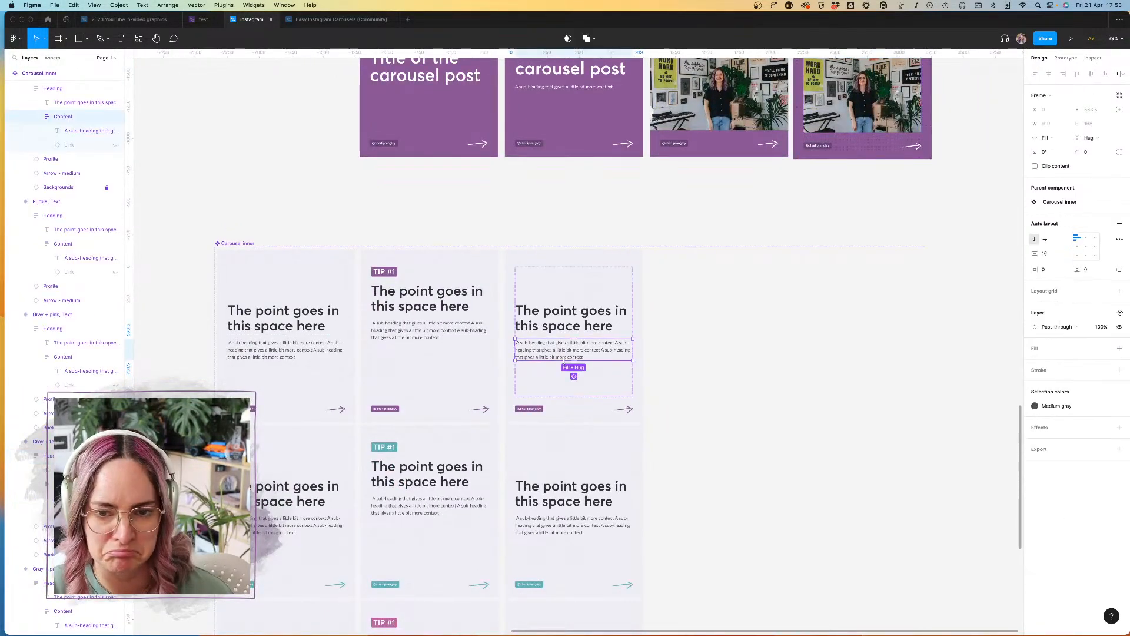
key(cmd+v)
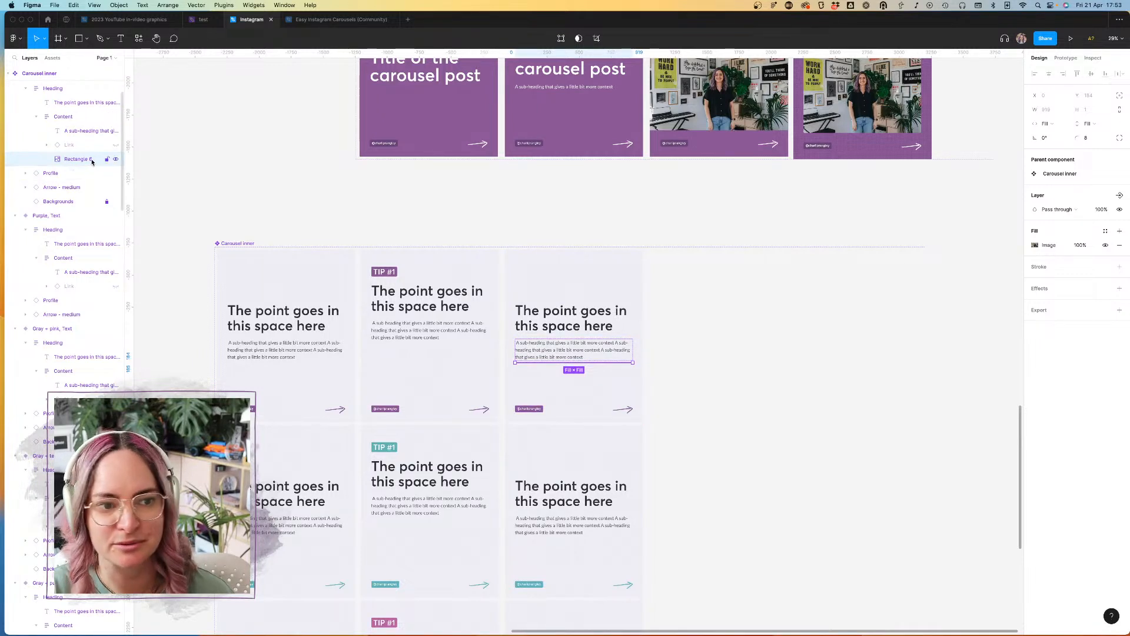
Step: Switch the pasted image to a fixed height and enlarge it to about 516 high
click(1088, 123)
click(1088, 114)
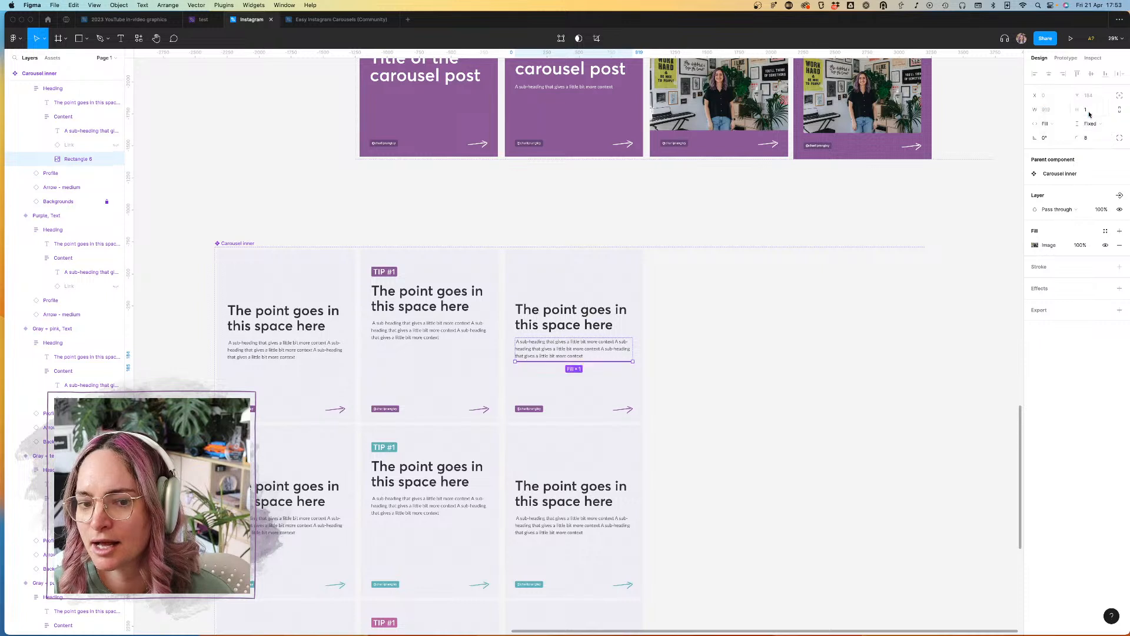
drag(595, 364, 597, 429)
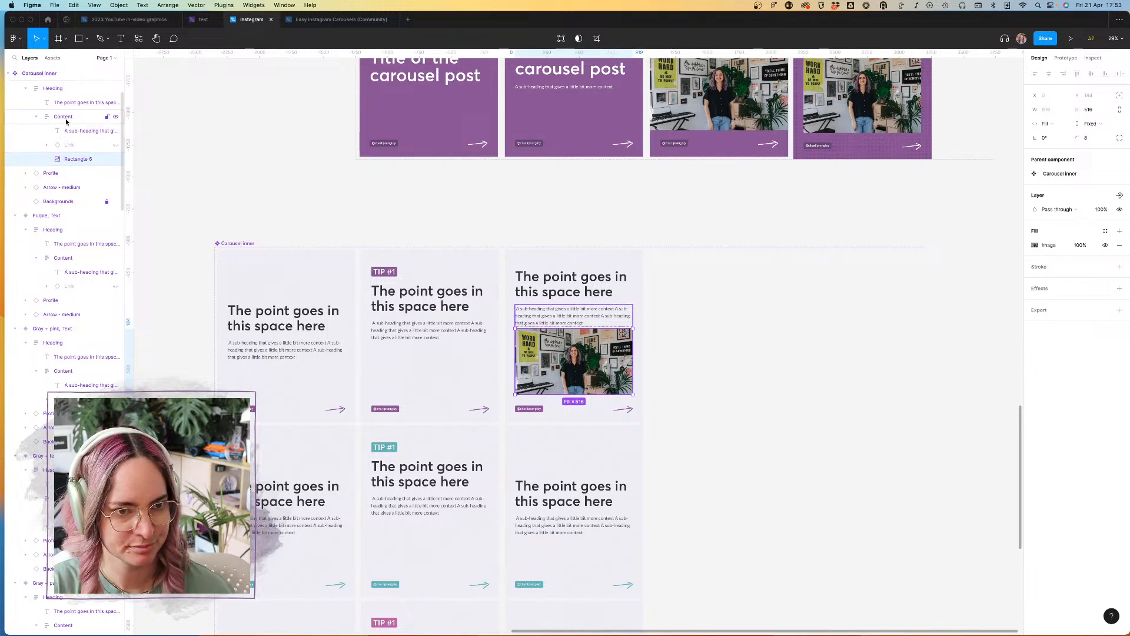
Step: Delete the hidden Link layer from the Content frame that holds the image, and toggle the layout grids off and on
click(82, 146)
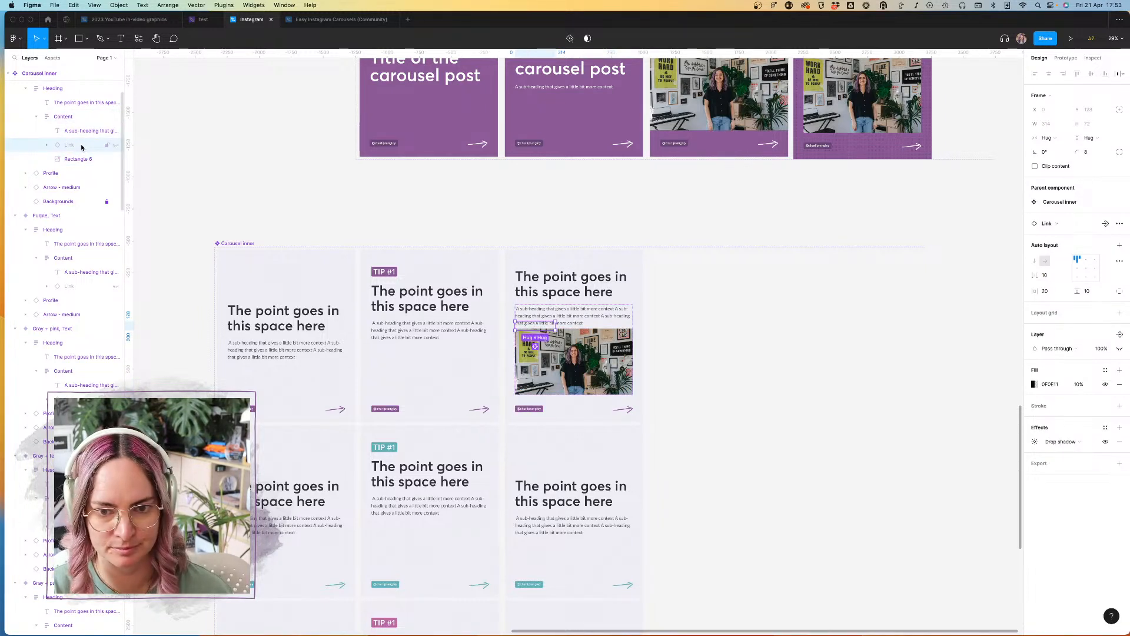
key(Delete)
key(ctrl+g)
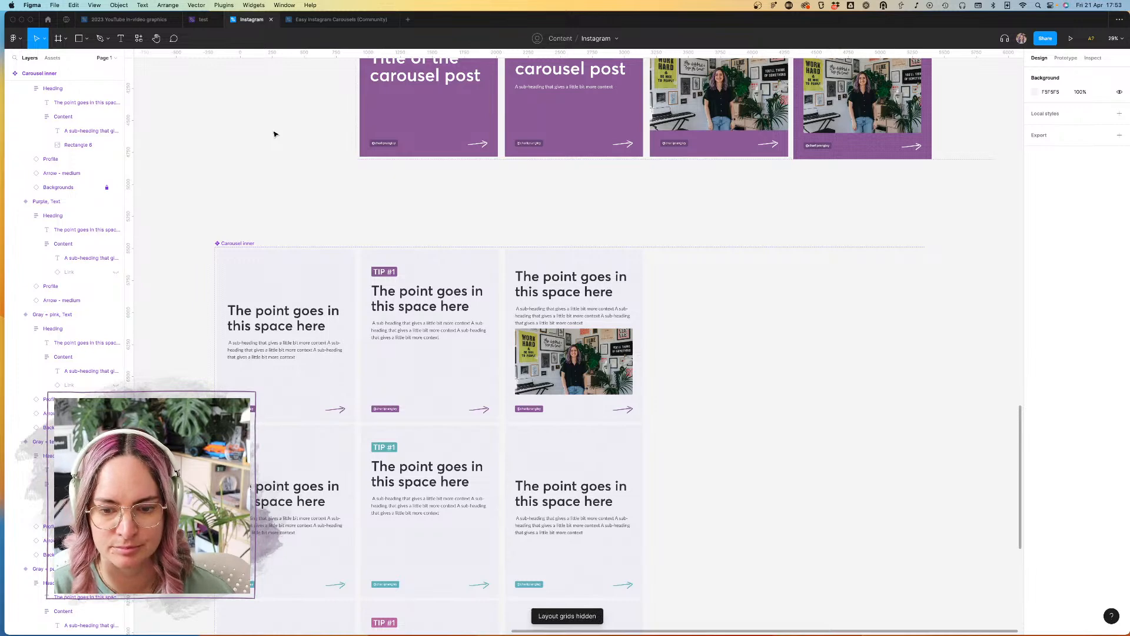
key(ctrl+g)
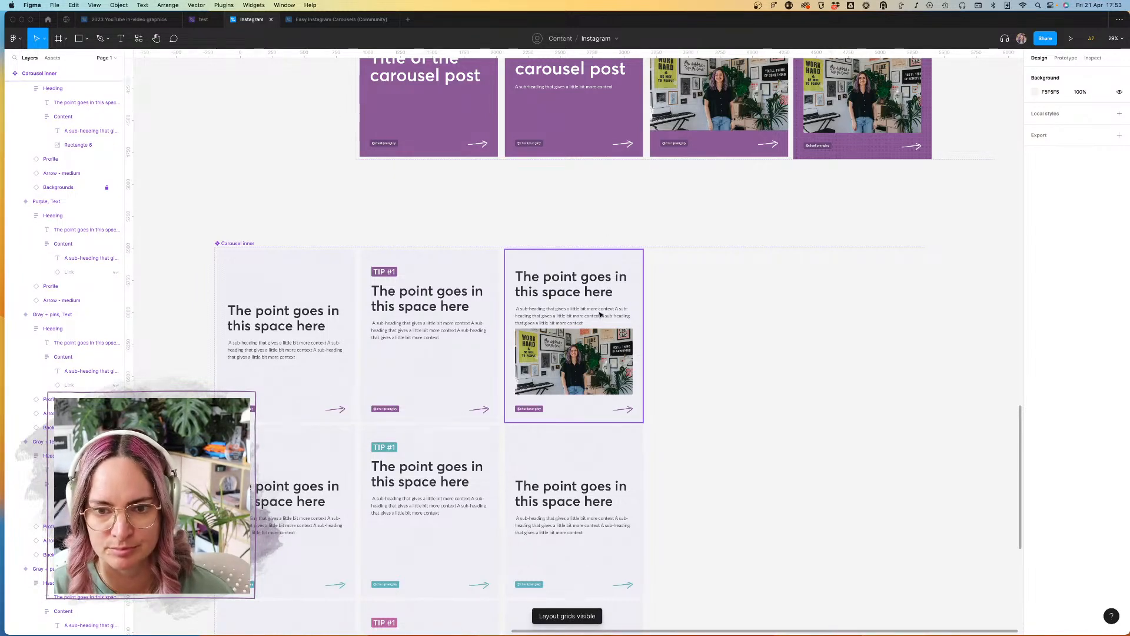
Step: Move the image out of the Content frame into the Gray + purple variant's Heading frame and set its height to Fill container
scroll(598, 315, up, 5)
double_click(565, 325)
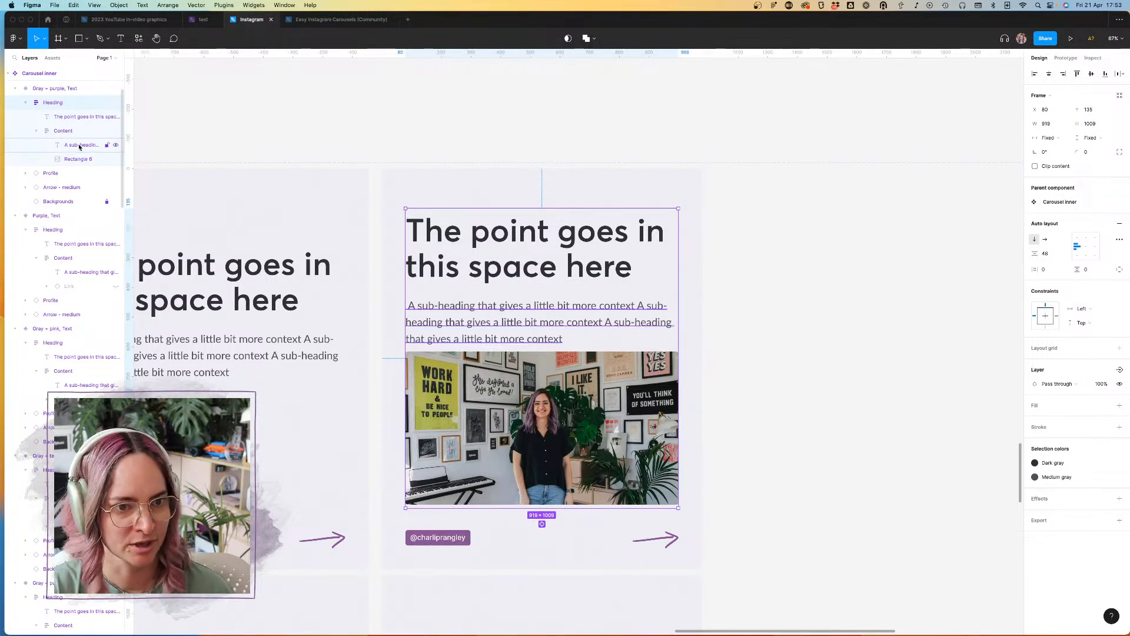
click(91, 162)
drag(80, 166, 71, 137)
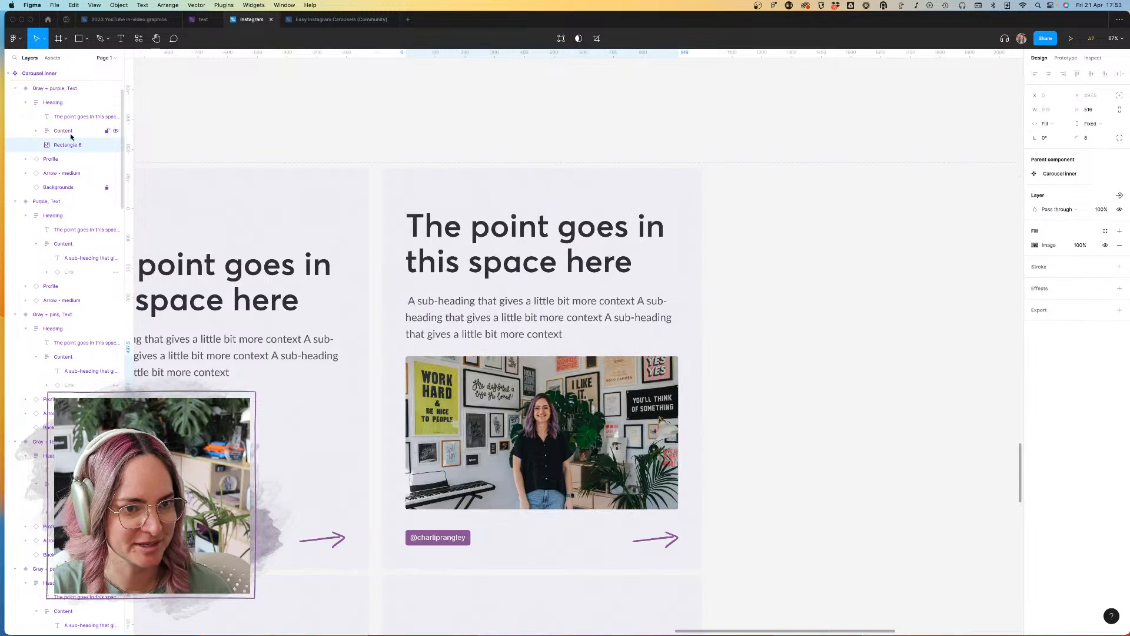
click(1090, 124)
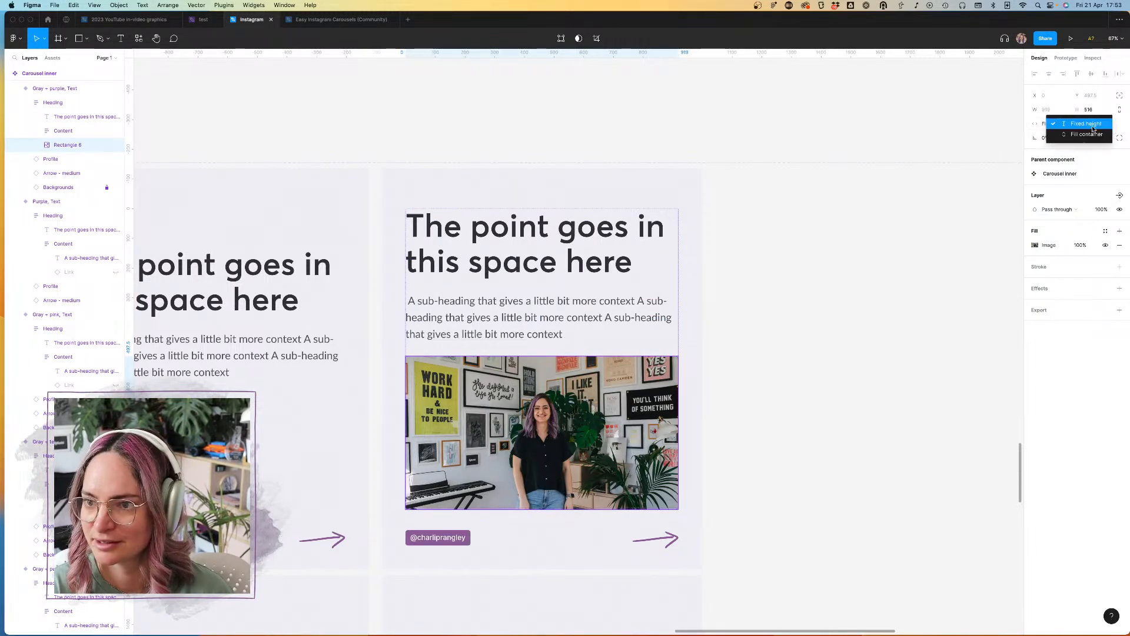
click(1089, 141)
click(844, 385)
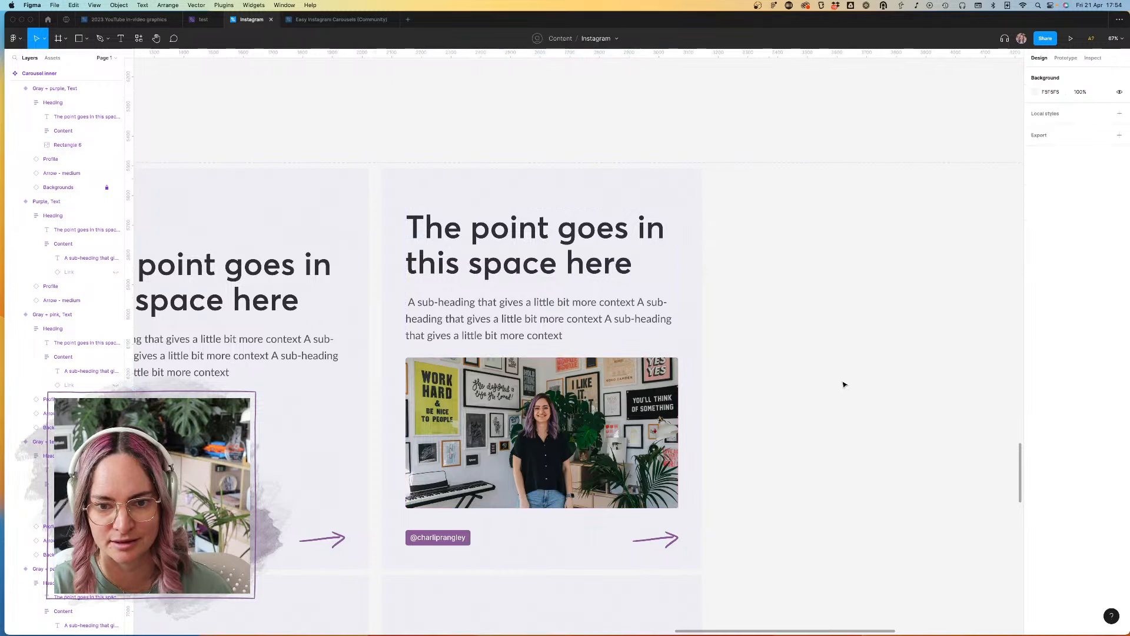
Step: Copy the image into the Heading frame of the third column's Gray + teal variant and delete the hidden Link layer there
scroll(843, 385, down, 10)
scroll(844, 385, right, 5)
scroll(844, 384, down, 3)
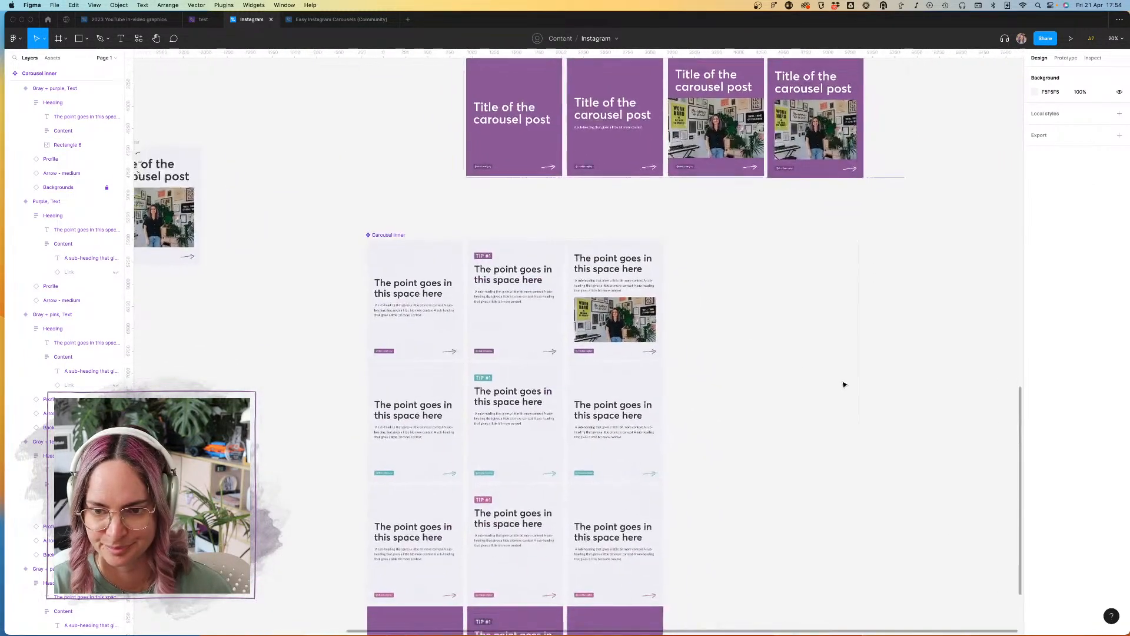
click(605, 322)
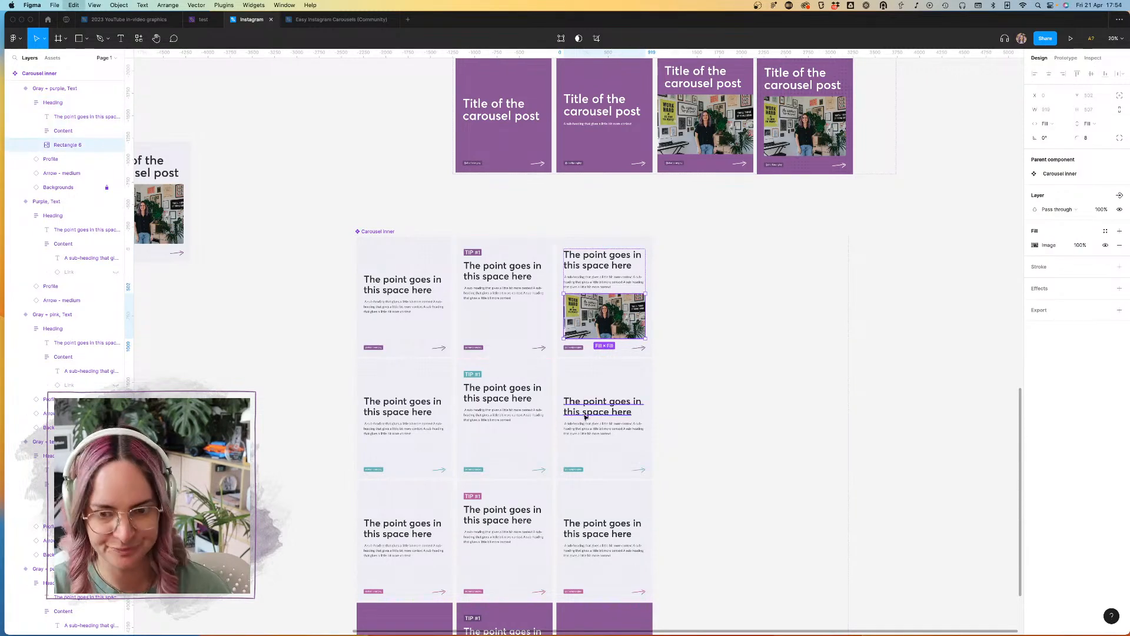
click(606, 435)
key(super+v)
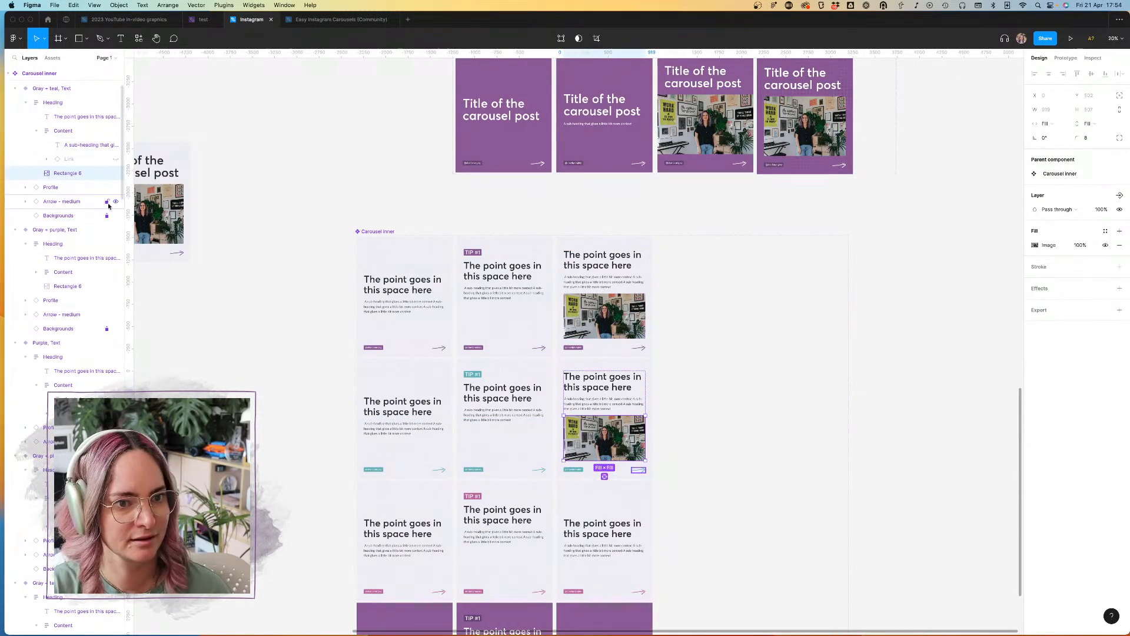
click(69, 160)
key(Delete)
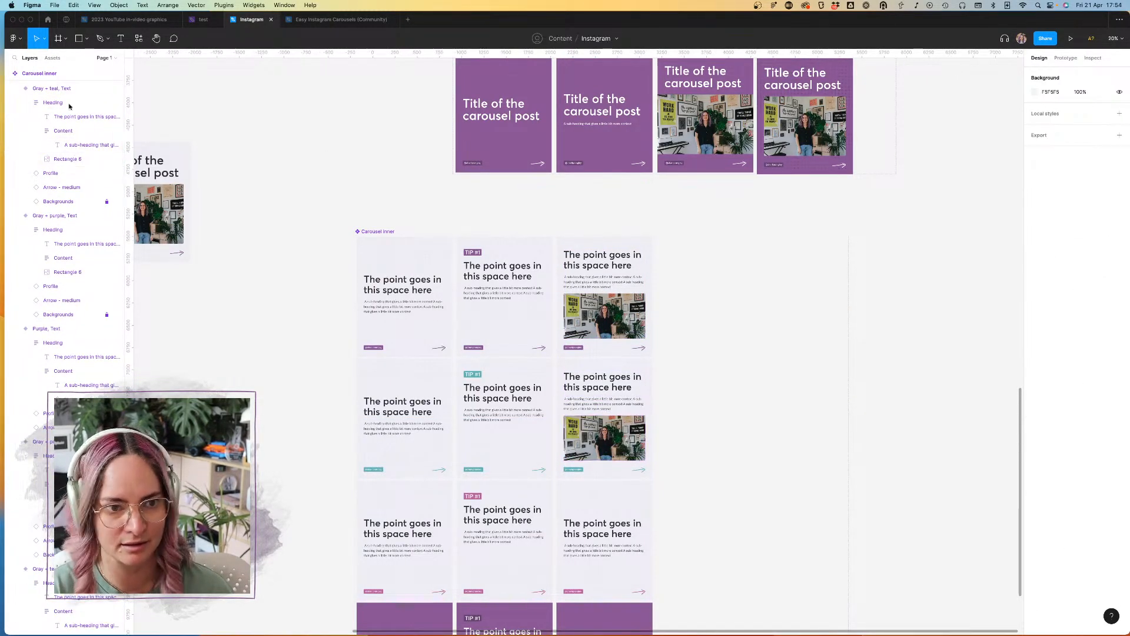
click(35, 130)
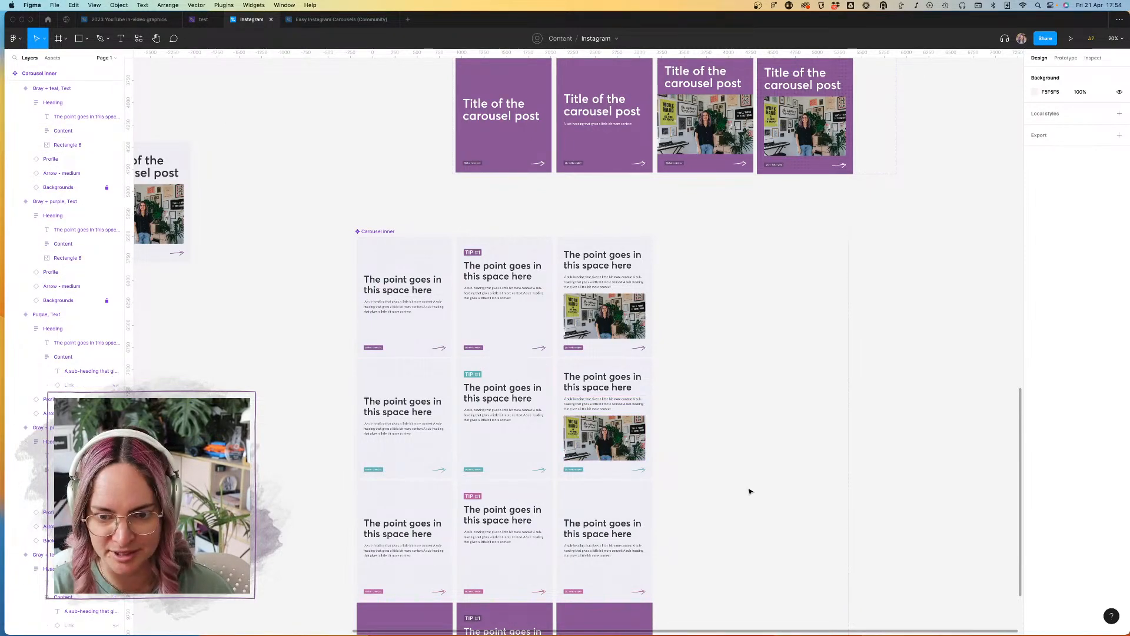
Step: Paste the image below the sub-heading in the third column's Gray + pink and Purple variants
scroll(692, 457, up, 3)
scroll(692, 457, down, 5)
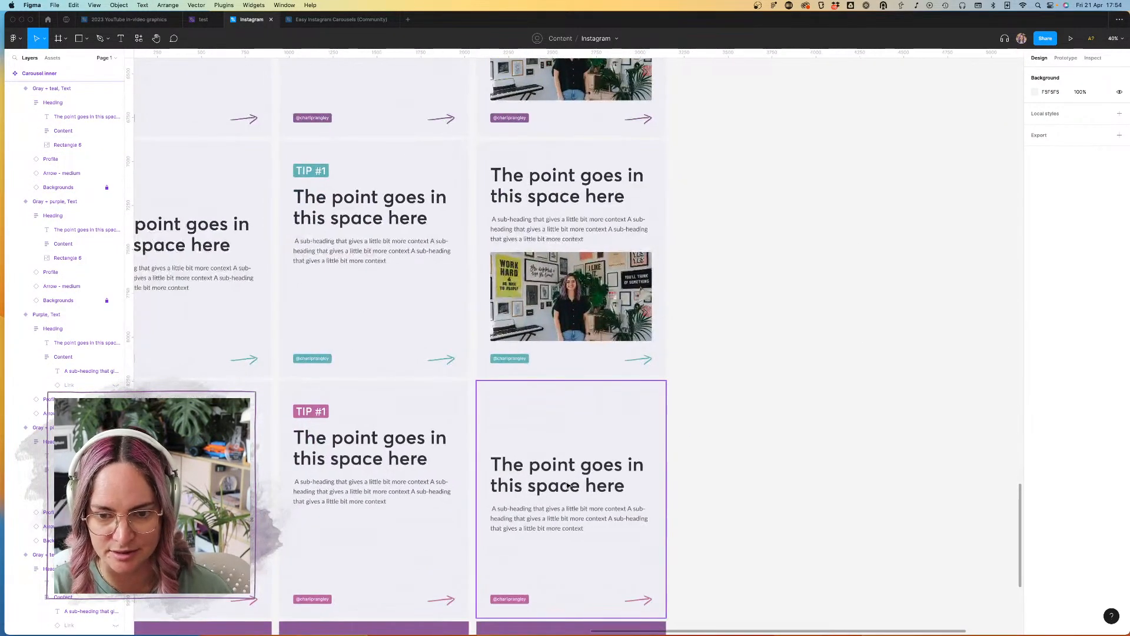
click(571, 529)
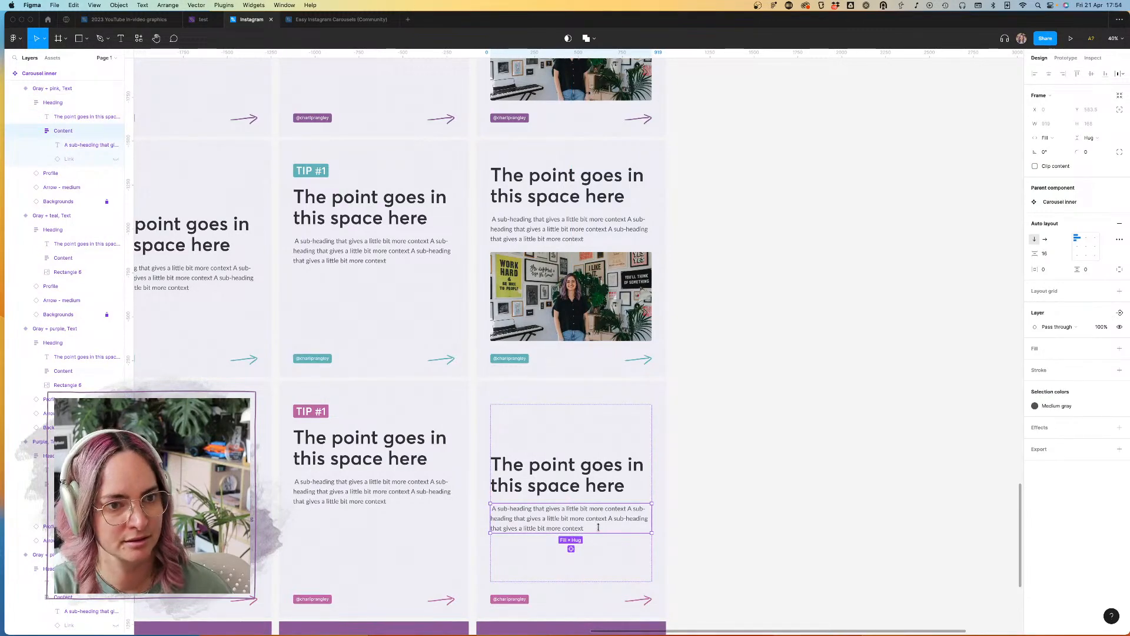
scroll(547, 325, down, 5)
click(547, 325)
double_click(547, 325)
click(47, 103)
key(super+v)
click(754, 497)
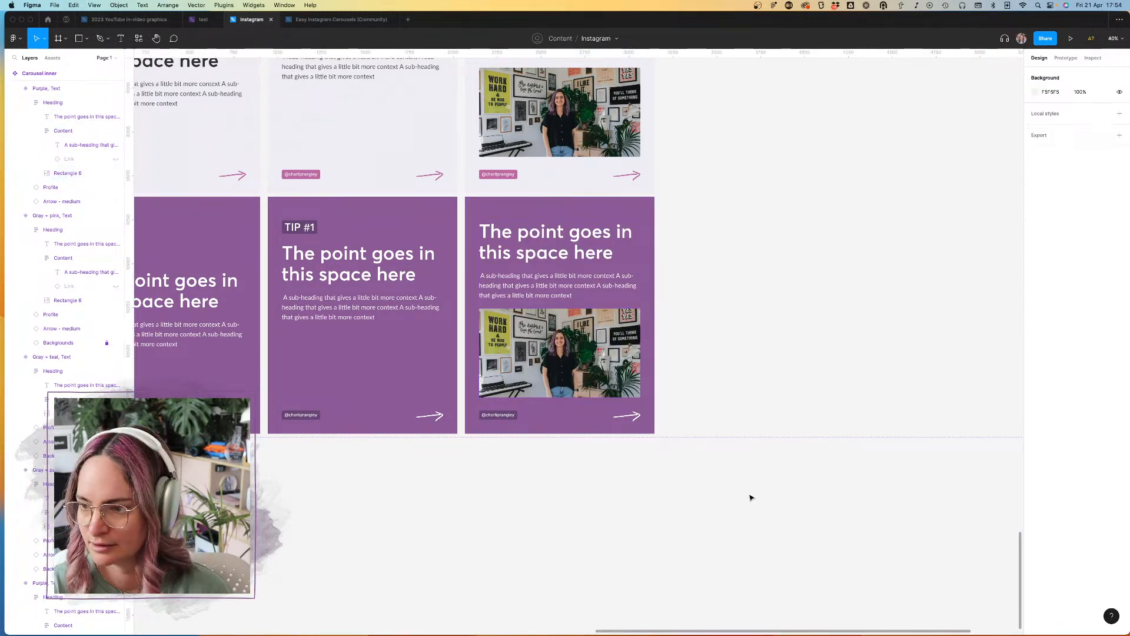
Step: Delete the Content frame with the sub-heading from the Gray + purple and Gray + teal image variants
scroll(742, 408, down, 3)
scroll(743, 410, down, 1)
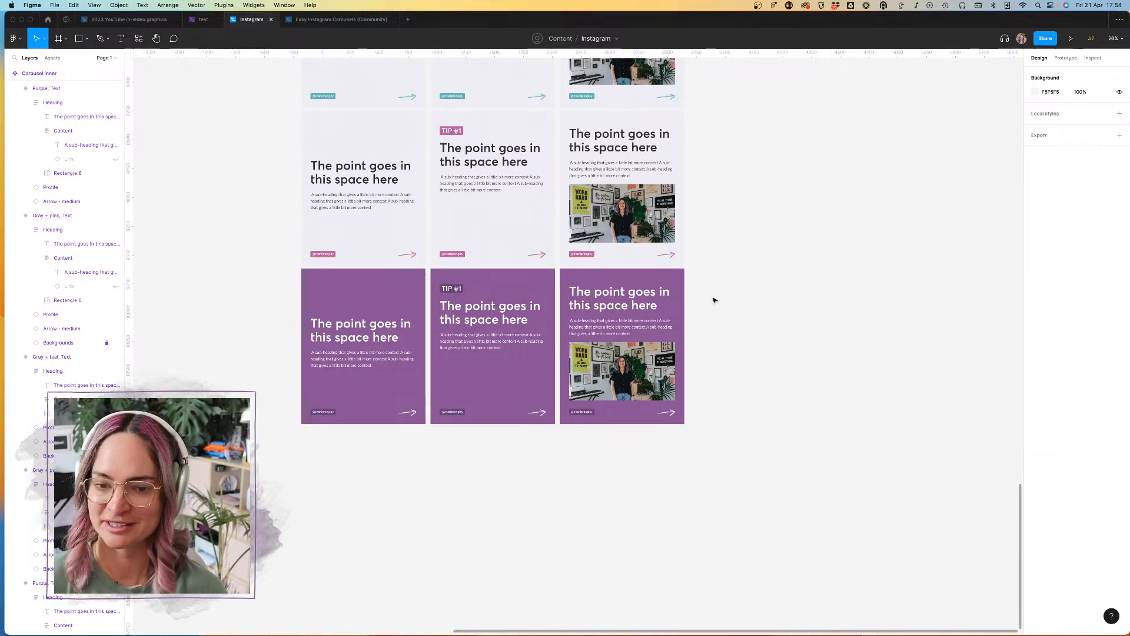
scroll(715, 302, up, 3)
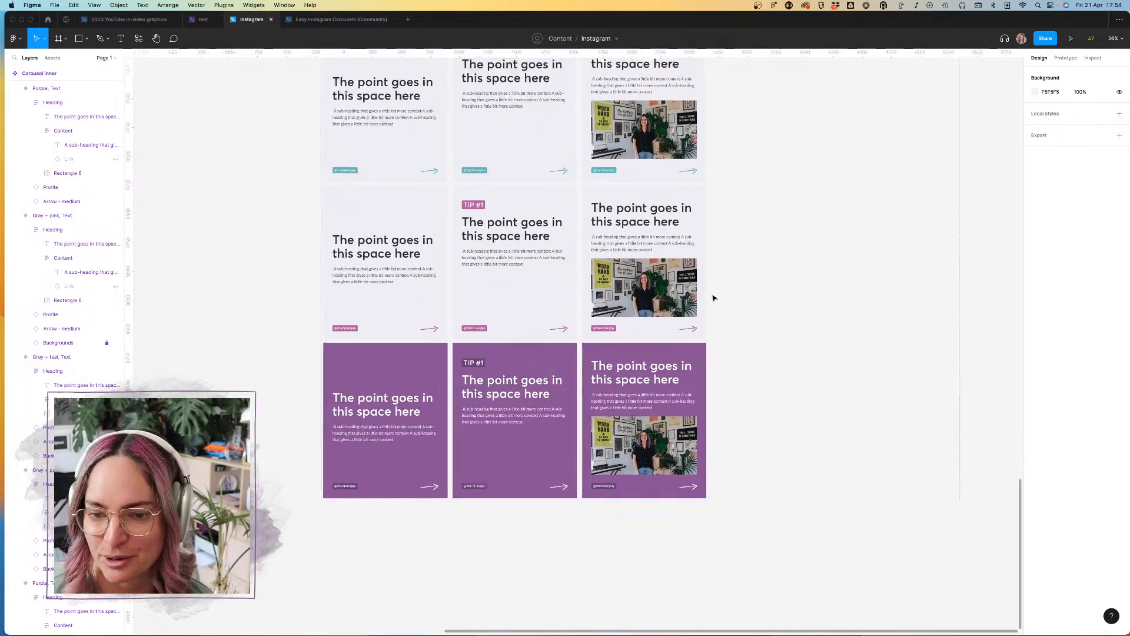
scroll(715, 299, down, 5)
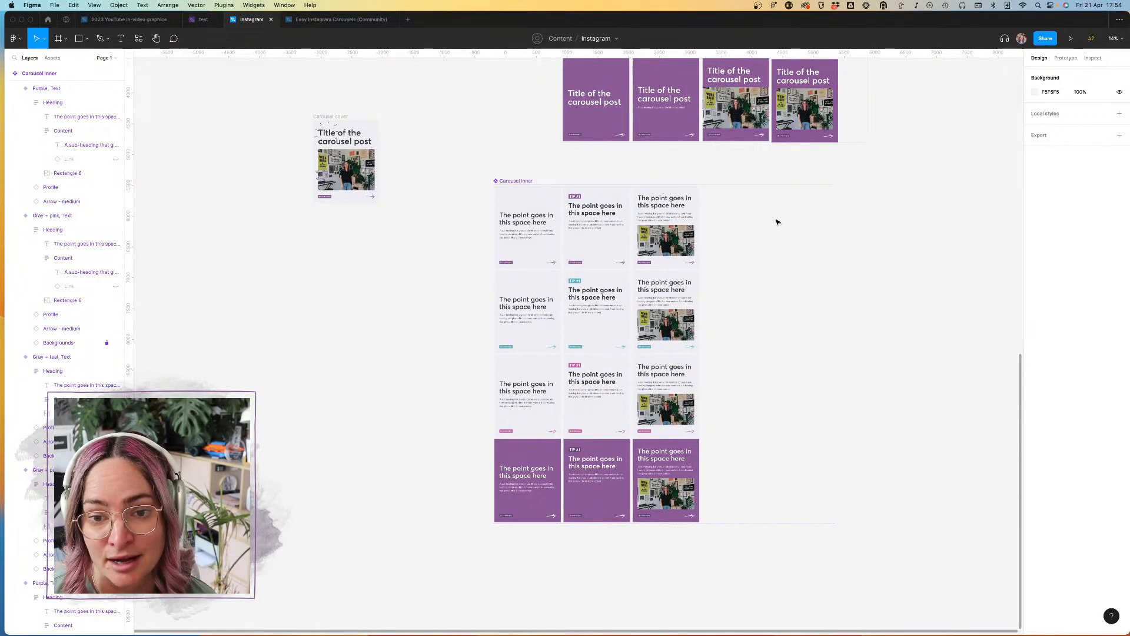
double_click(671, 218)
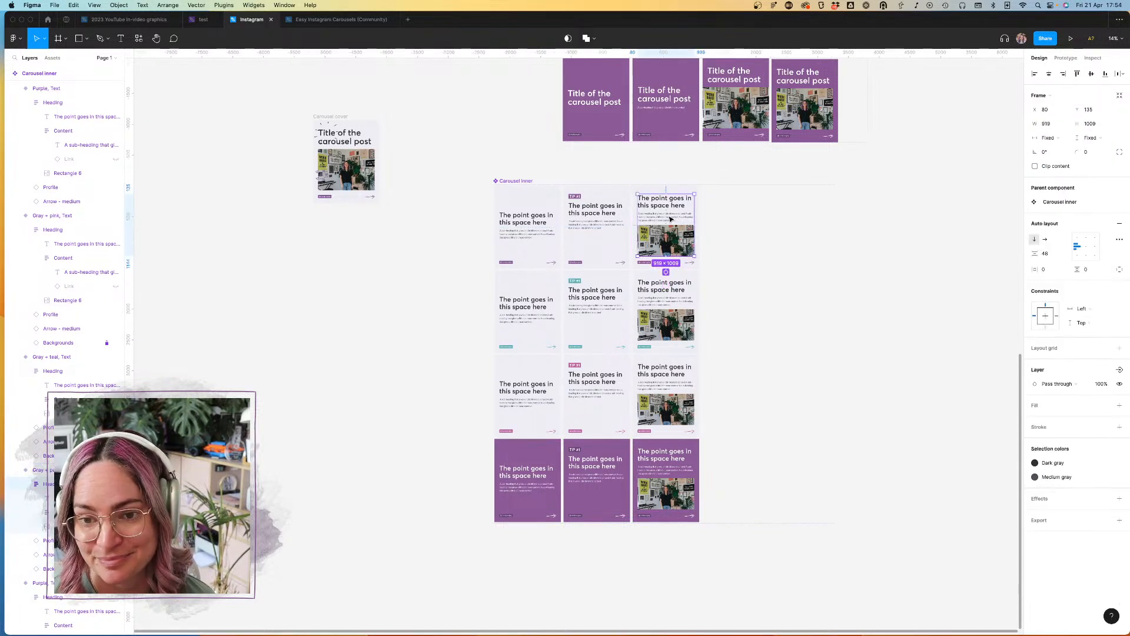
click(671, 219)
key(Escape)
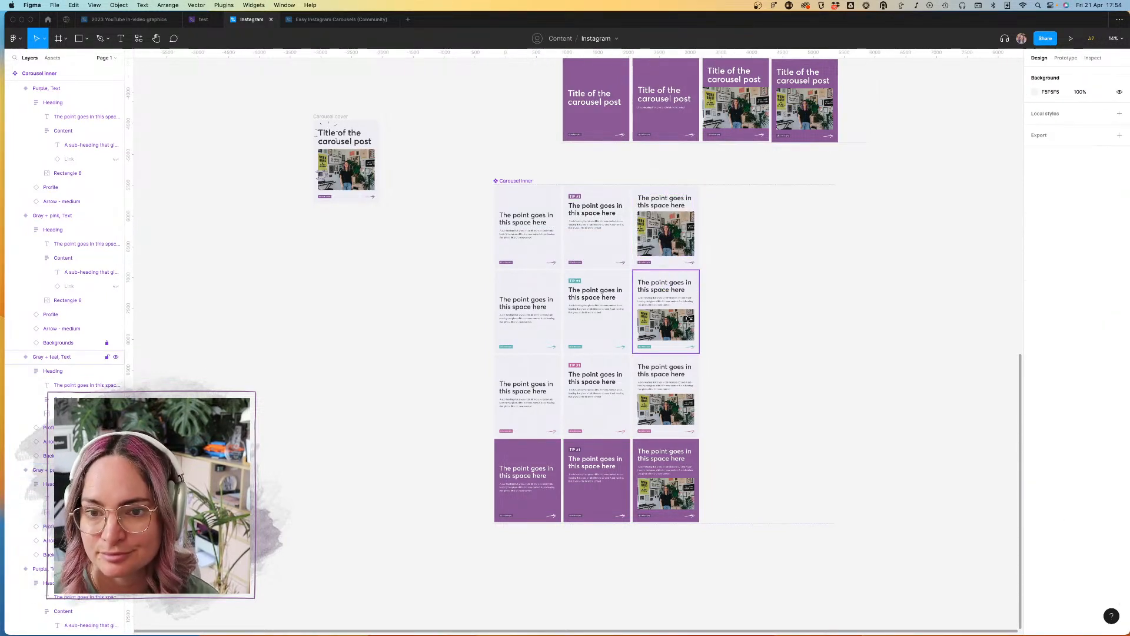
double_click(662, 302)
double_click(663, 302)
key(Delete)
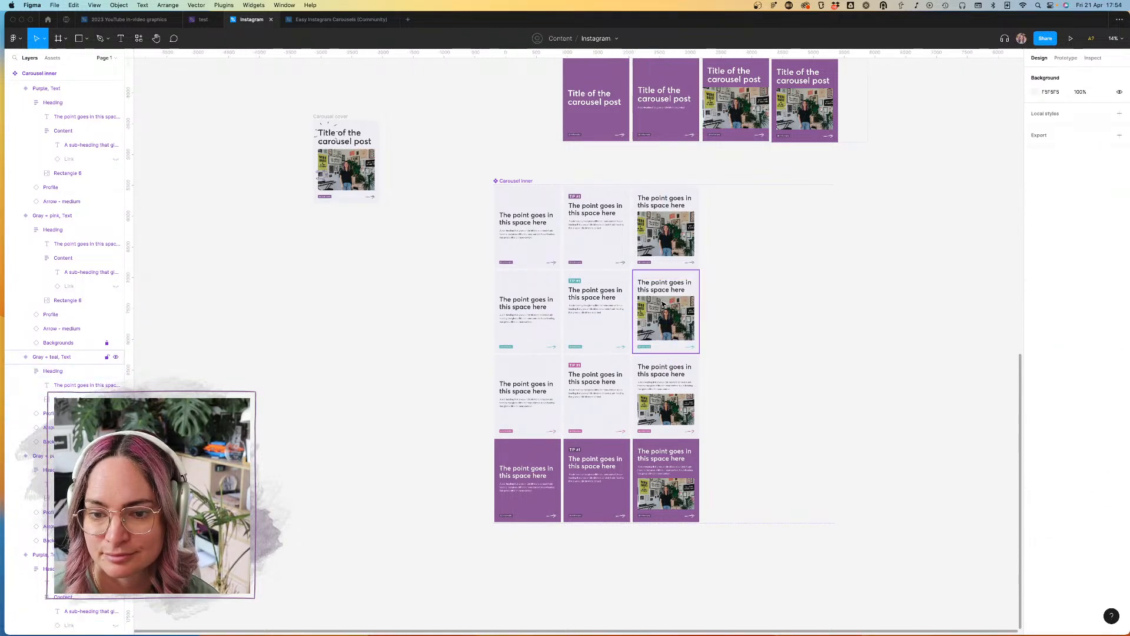
Step: Delete the sub-heading and its Content frame from the Gray + pink and Purple image variants
double_click(660, 389)
double_click(662, 388)
double_click(664, 387)
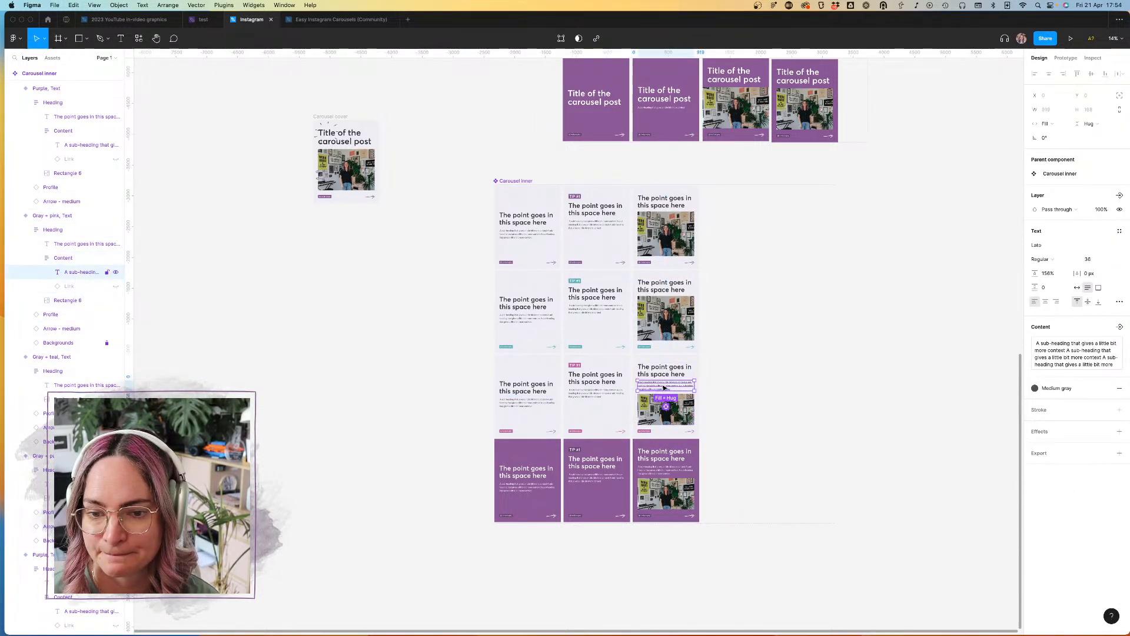
key(Escape)
key(Delete)
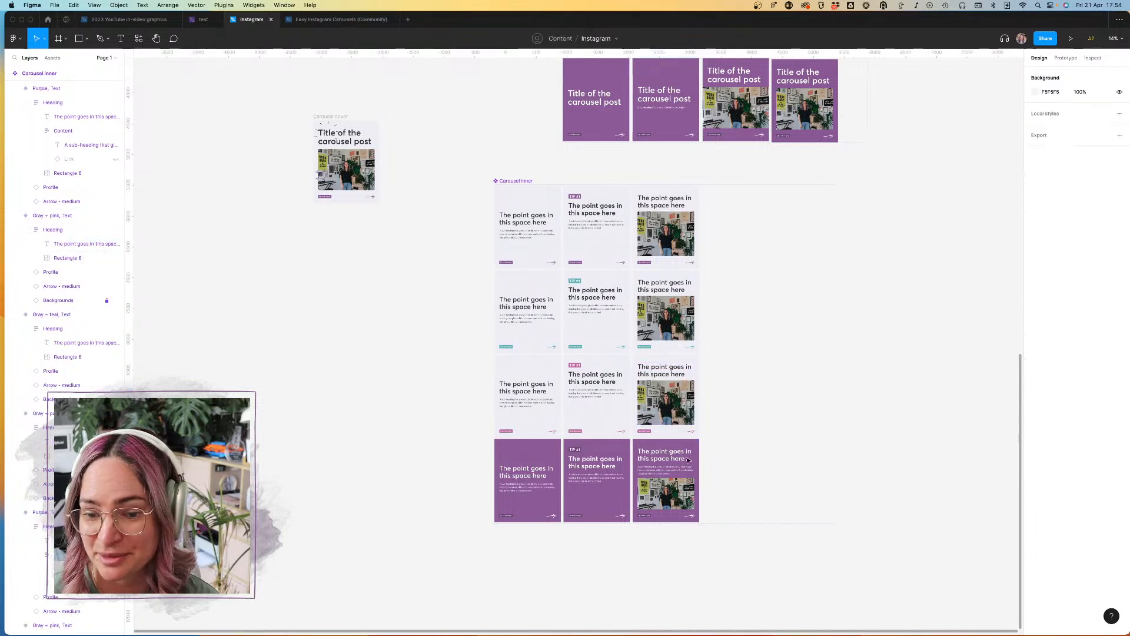
double_click(669, 475)
double_click(669, 475)
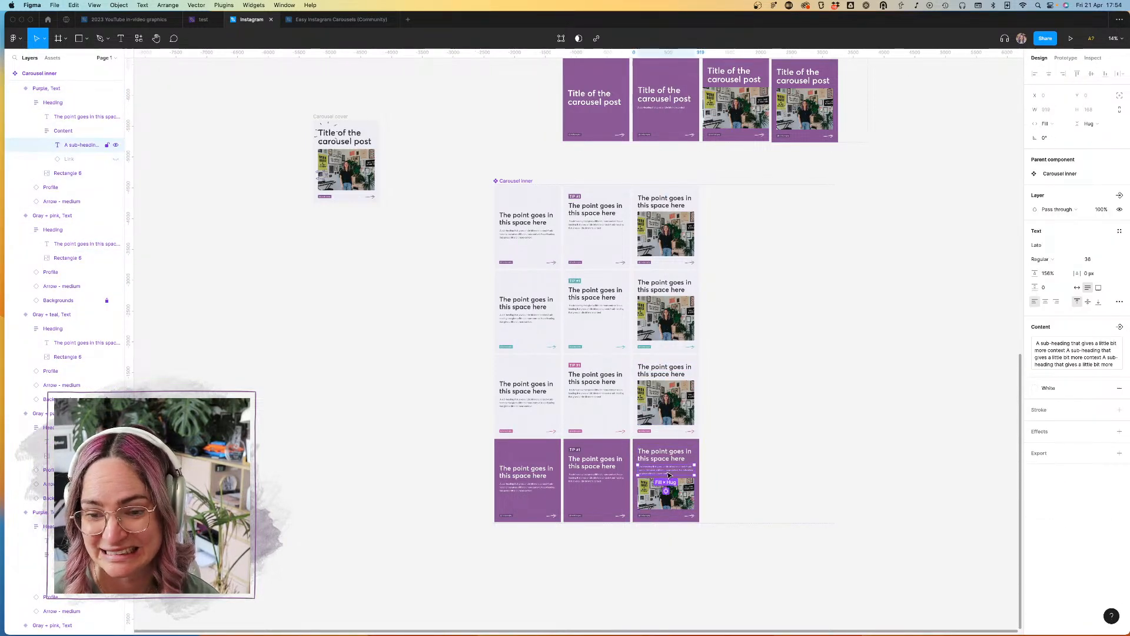
key(Delete)
click(670, 461)
double_click(670, 461)
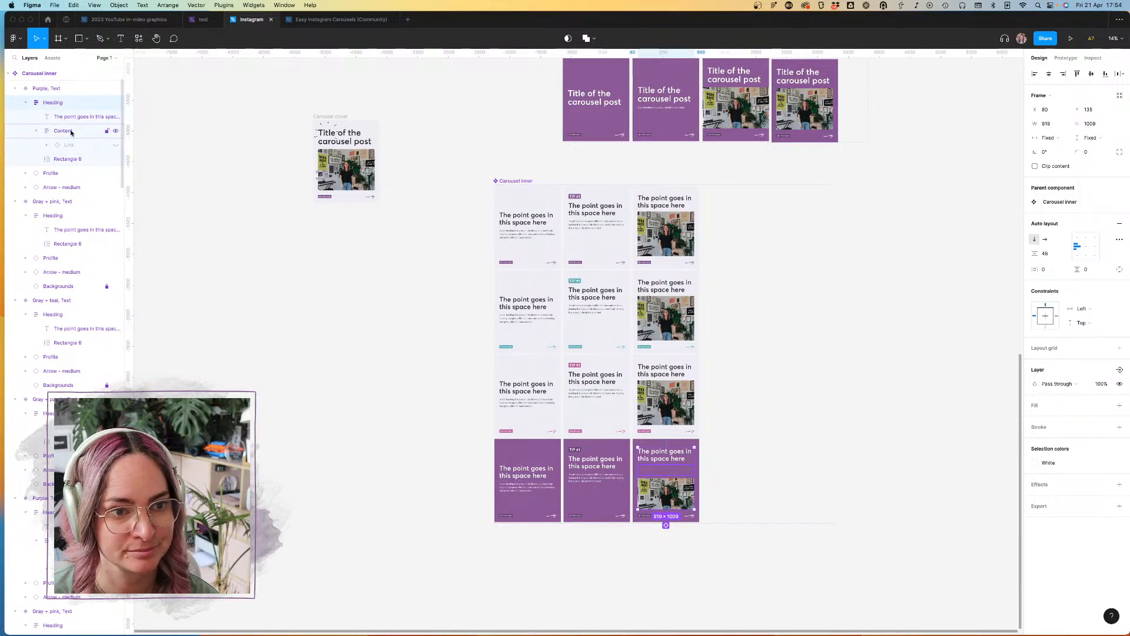
click(245, 174)
Step: Narrow the Carousel inner component set to about 3481 wide so it fits its three columns of variants
scroll(758, 415, up, 5)
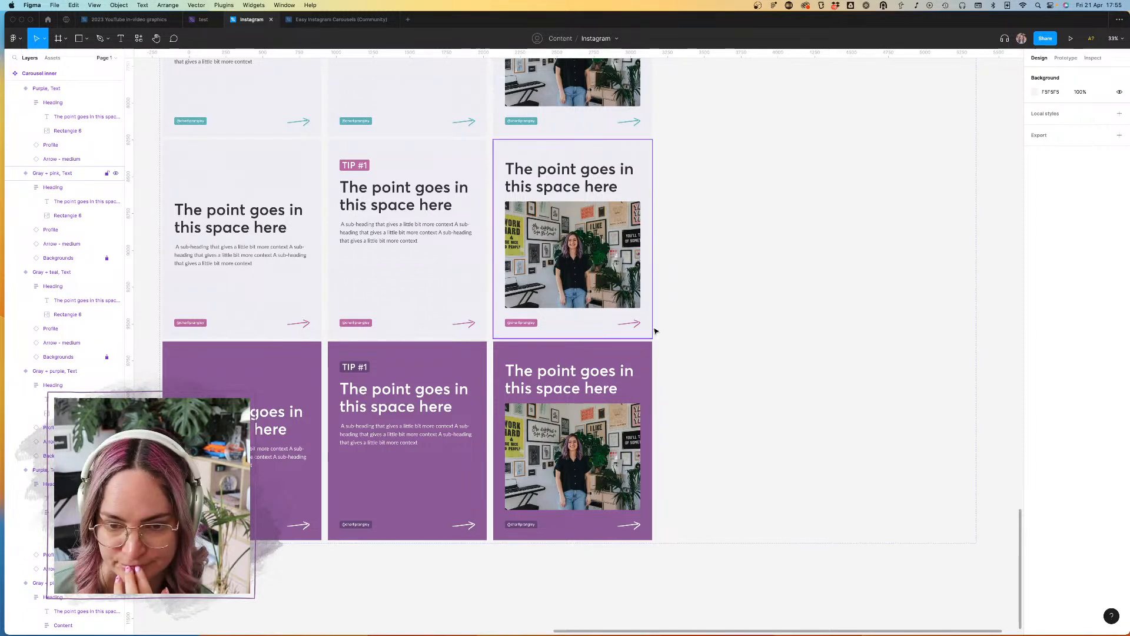
scroll(655, 331, down, 5)
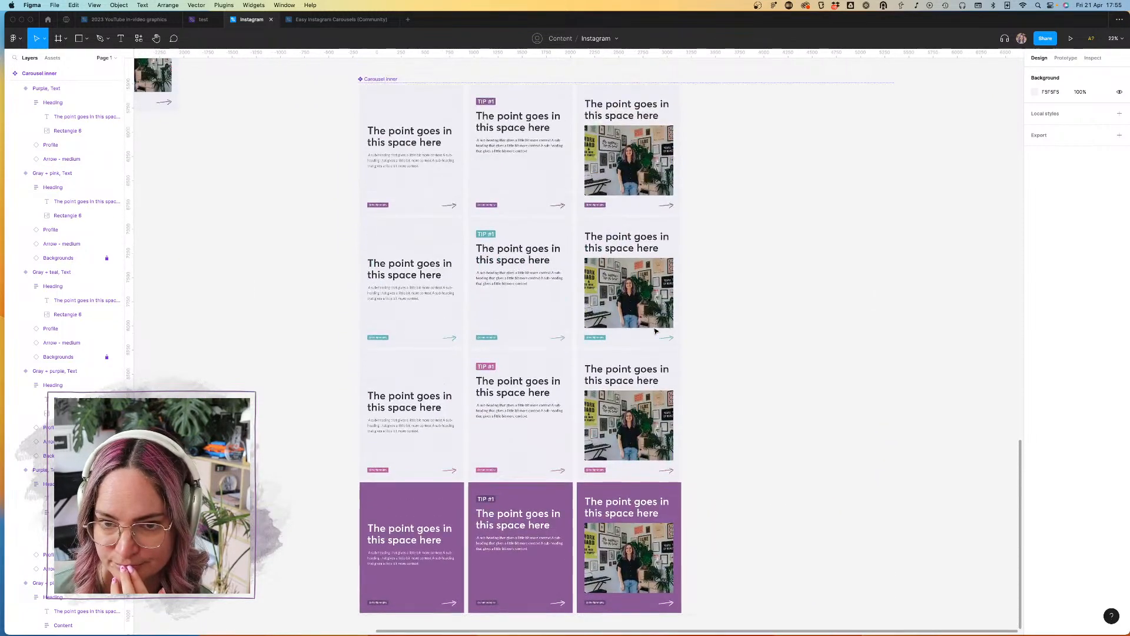
scroll(655, 332, down, 3)
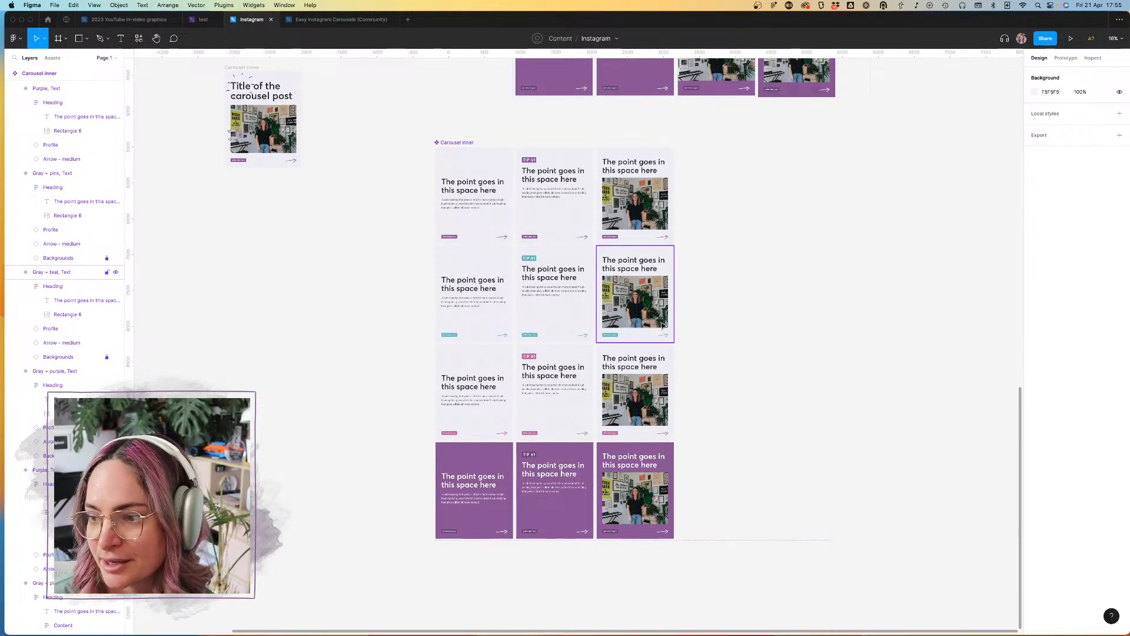
scroll(676, 141, down, 3)
click(683, 155)
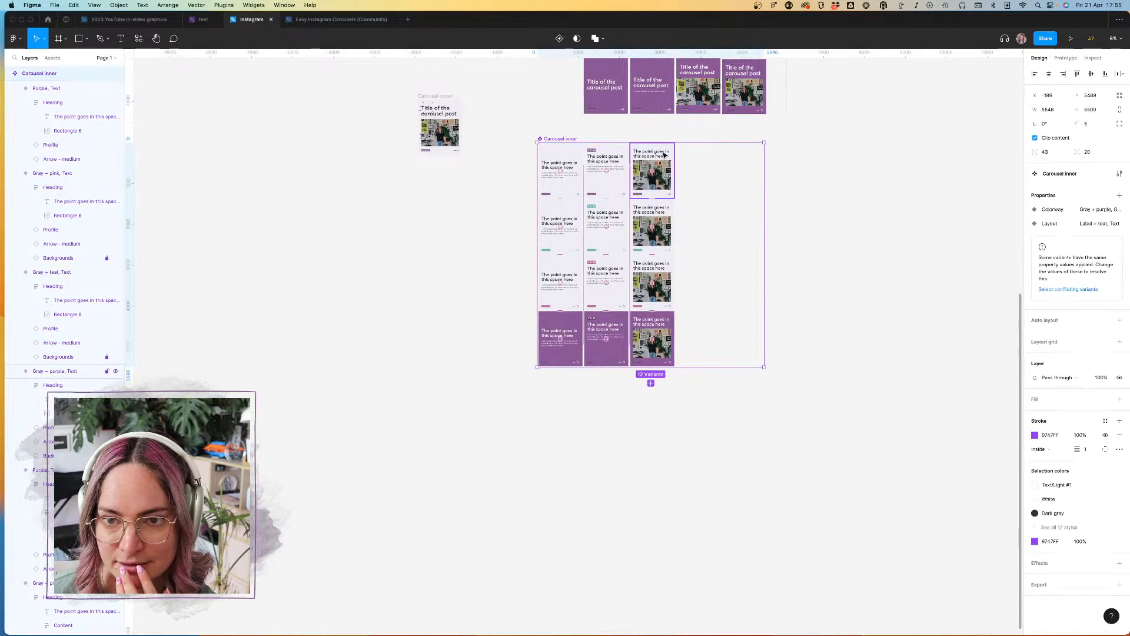
drag(764, 209, 681, 204)
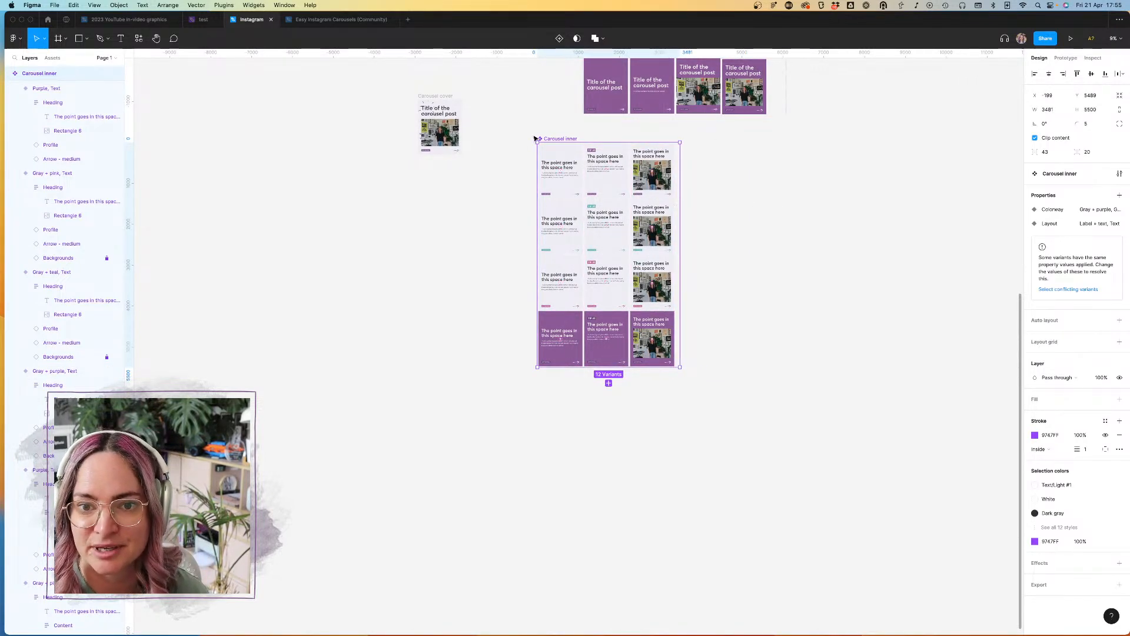
drag(553, 140, 724, 172)
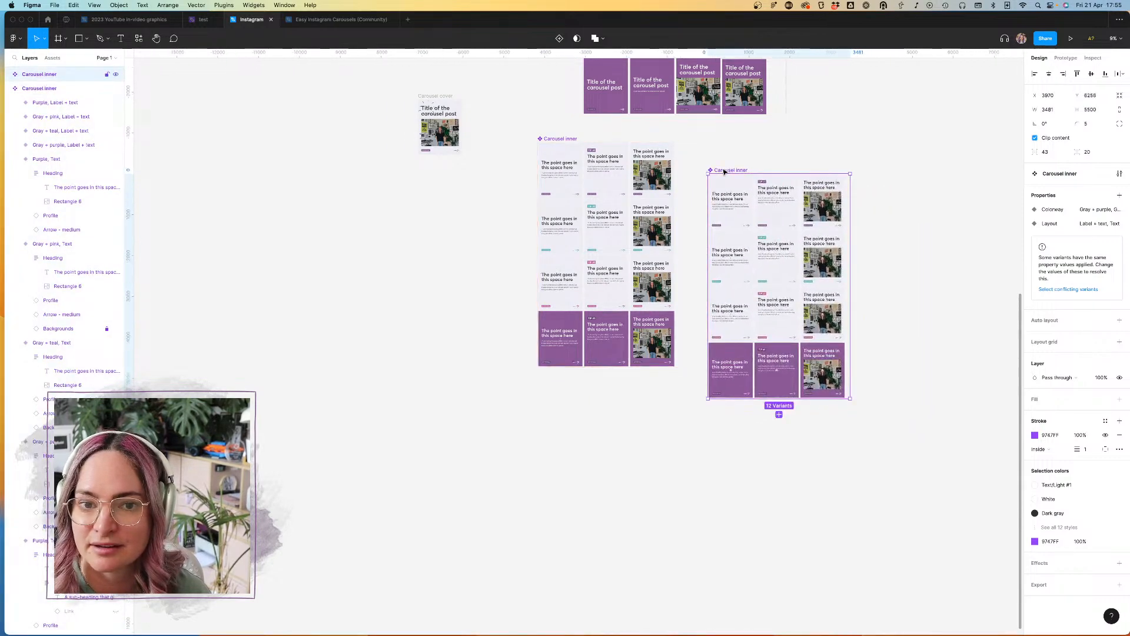
scroll(724, 172, up, 5)
scroll(612, 233, up, 10)
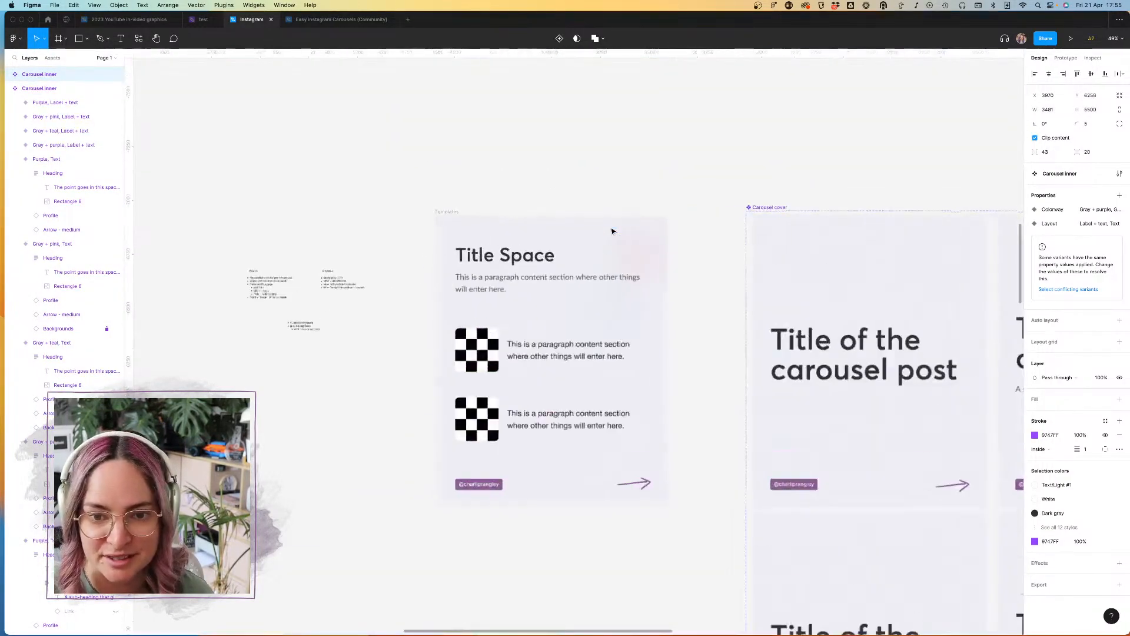
scroll(476, 240, up, 5)
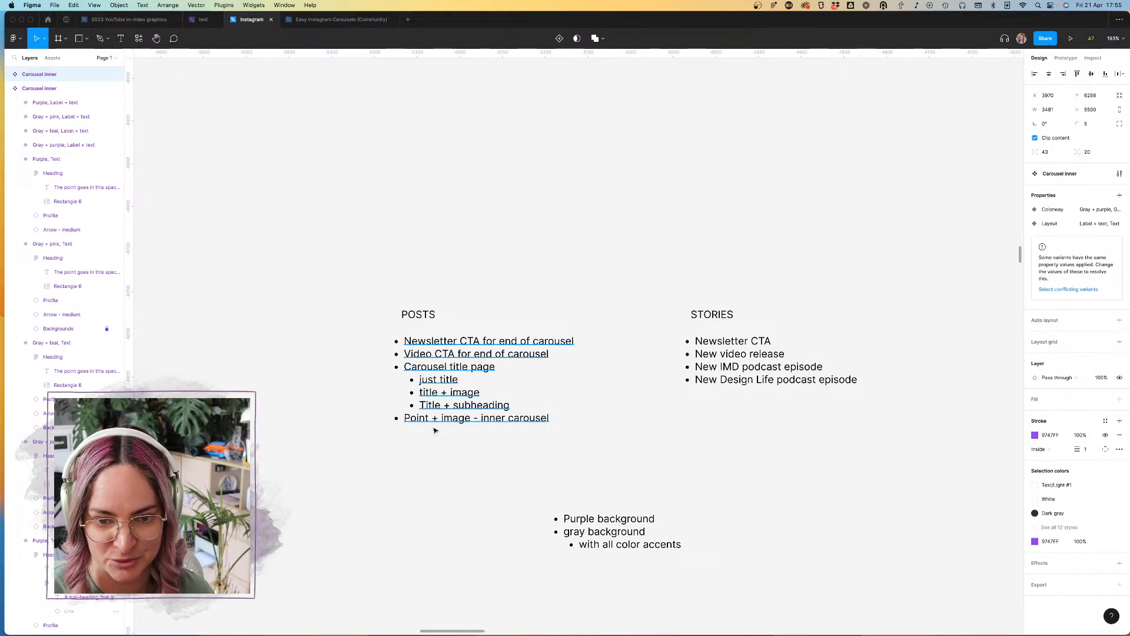
scroll(452, 460, down, 10)
scroll(452, 461, right, 5)
scroll(452, 460, down, 5)
scroll(453, 459, down, 5)
scroll(453, 459, right, 2)
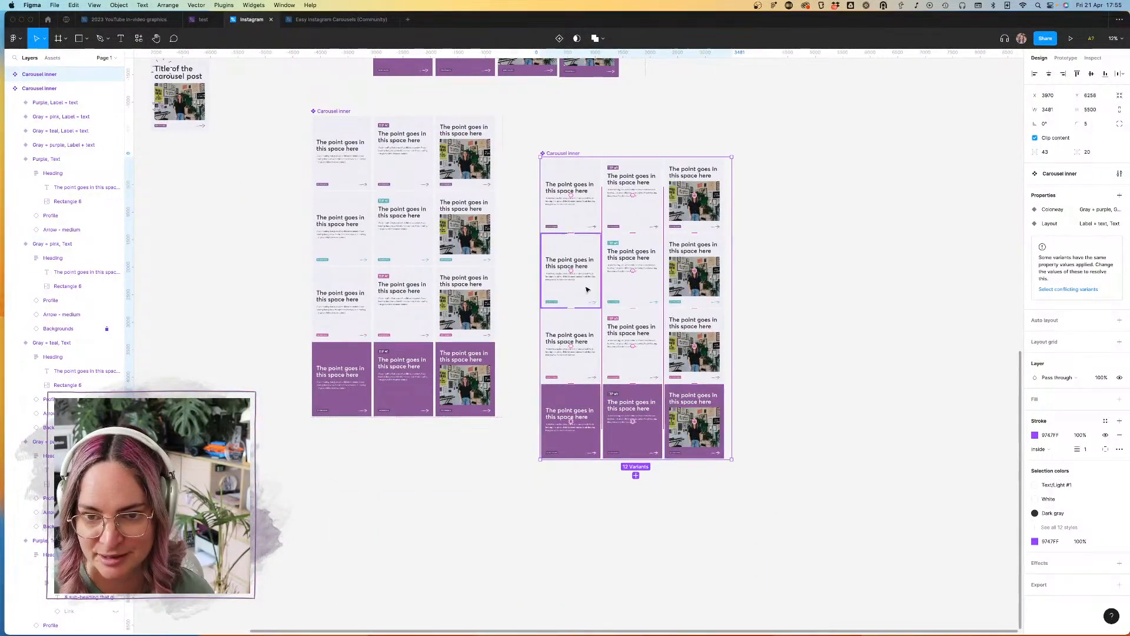
key(Delete)
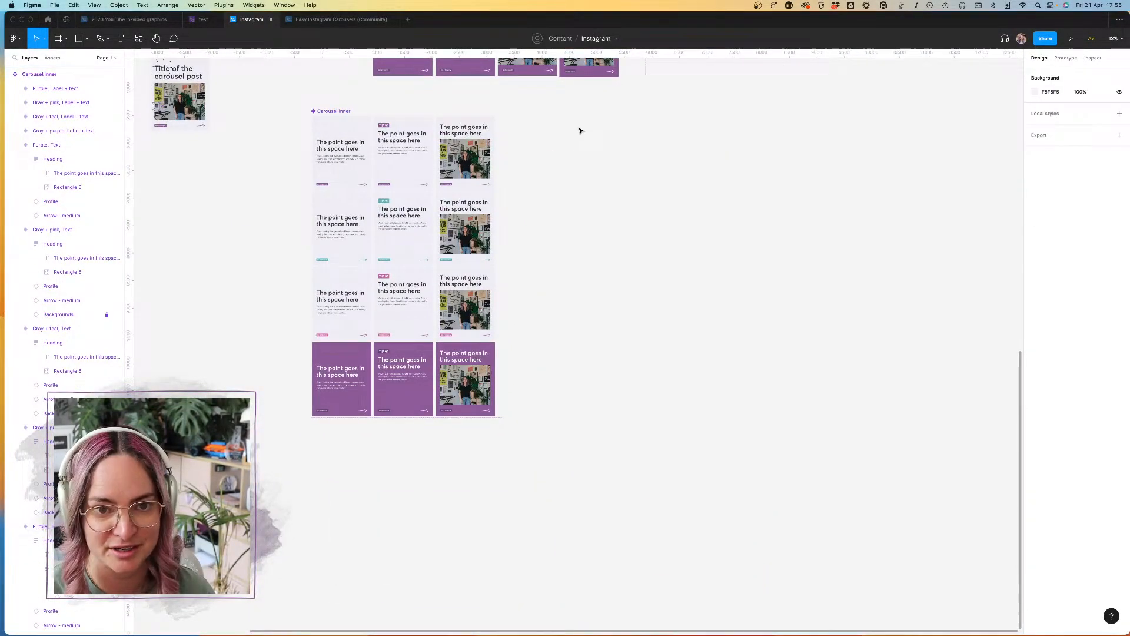
Step: Set the Layout property of the four image variants in the third column of Carousel inner to "Heading + Image"
click(348, 139)
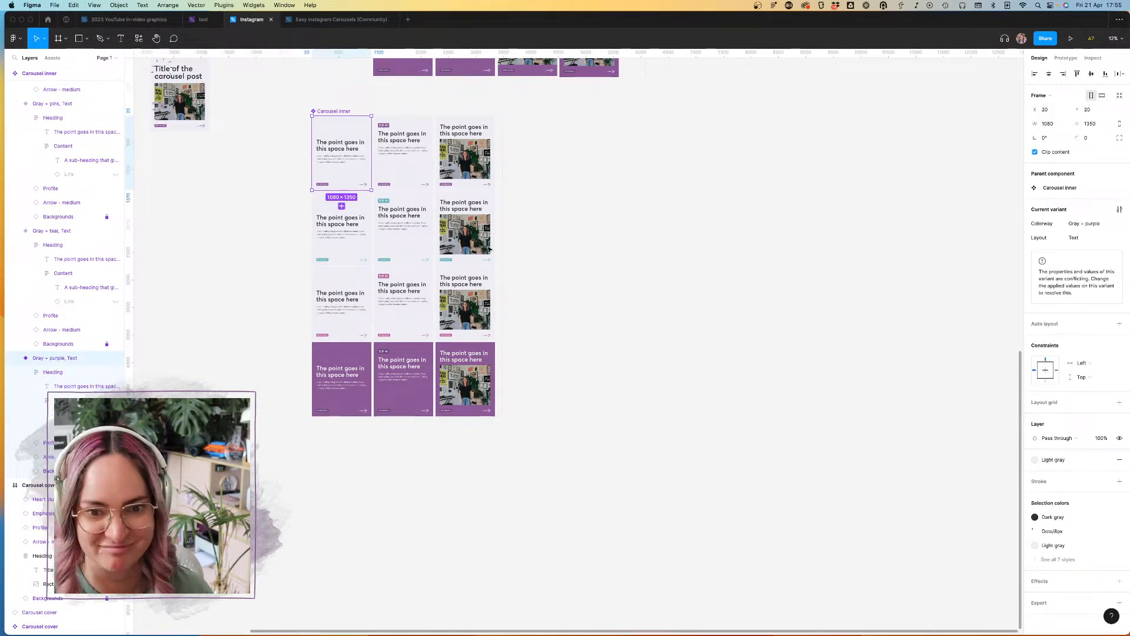
click(474, 374)
scroll(486, 307, down, 1)
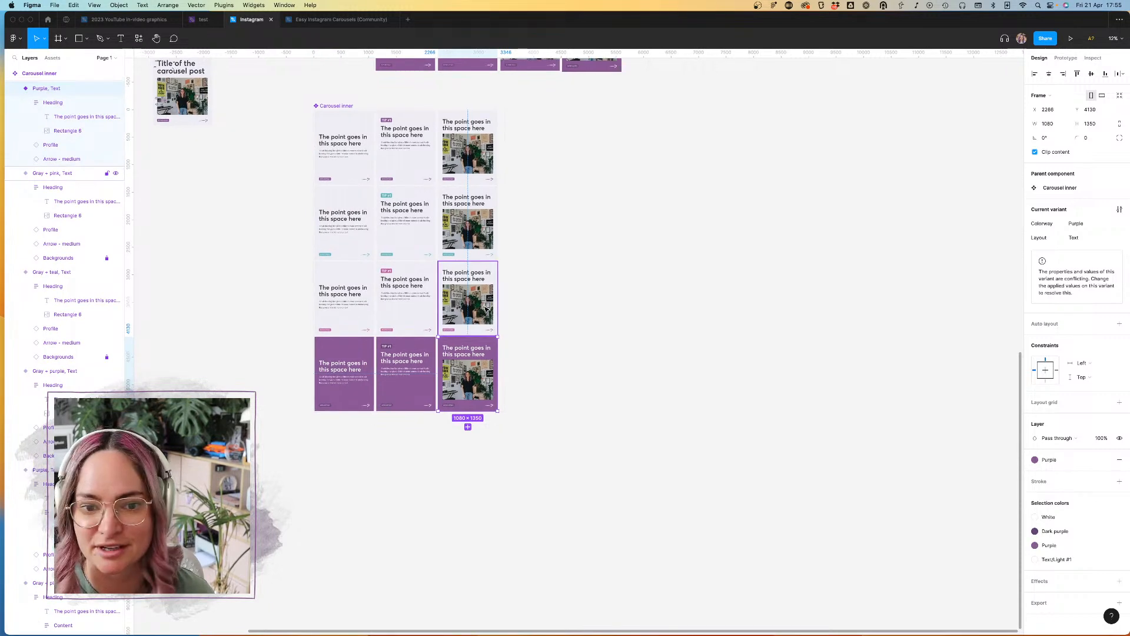
shift+click(486, 308)
shift+click(485, 236)
shift+click(486, 164)
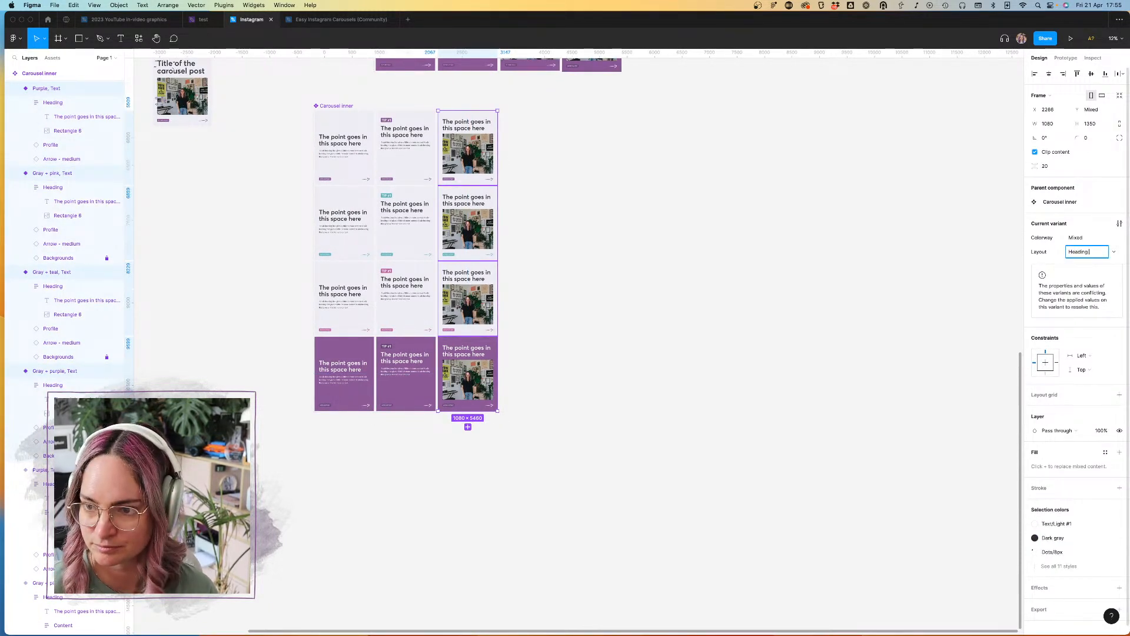
key(Return)
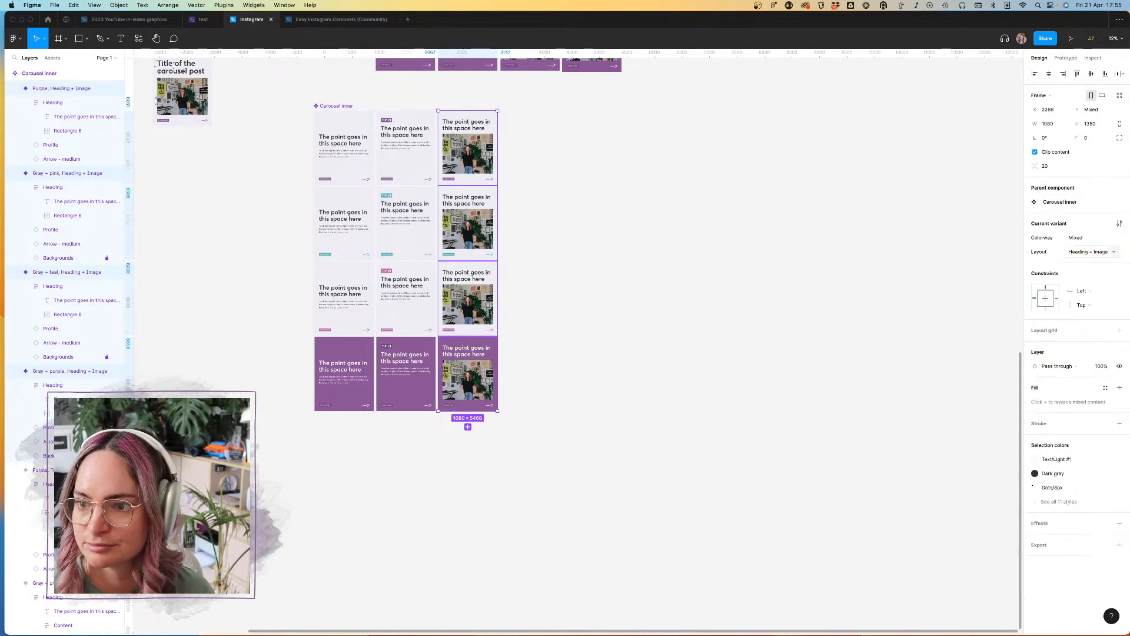
click(766, 304)
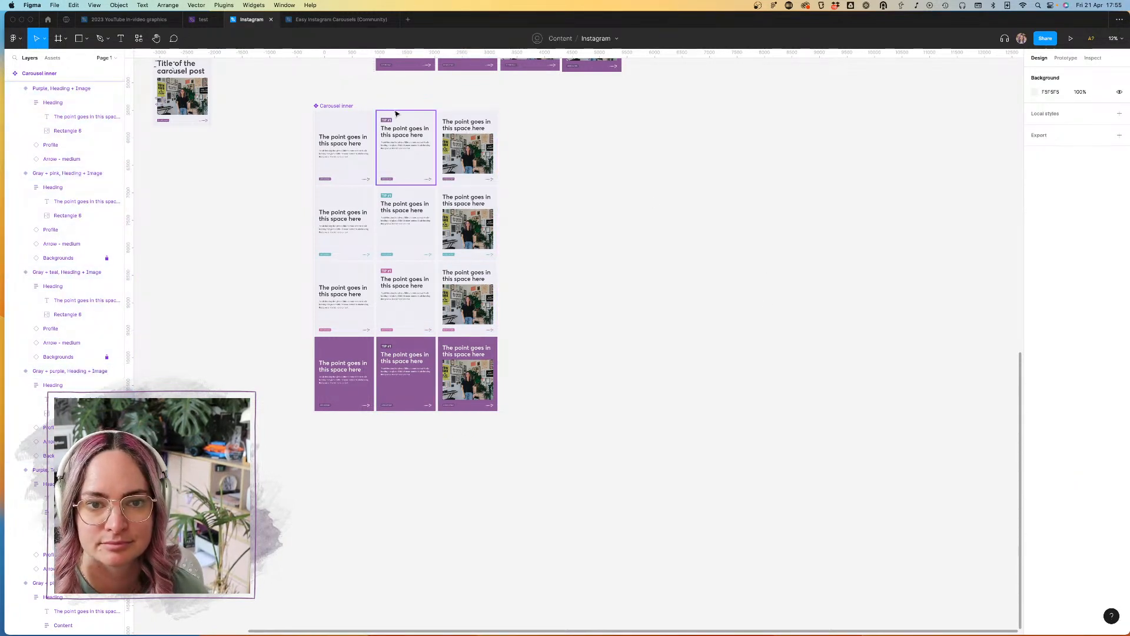
Step: Place a copy of the Gray + purple Text variant on the empty canvas as a component outside the Carousel inner set
click(362, 139)
scroll(687, 232, right, 5)
click(688, 232)
scroll(688, 232, left, 4)
key(super+v)
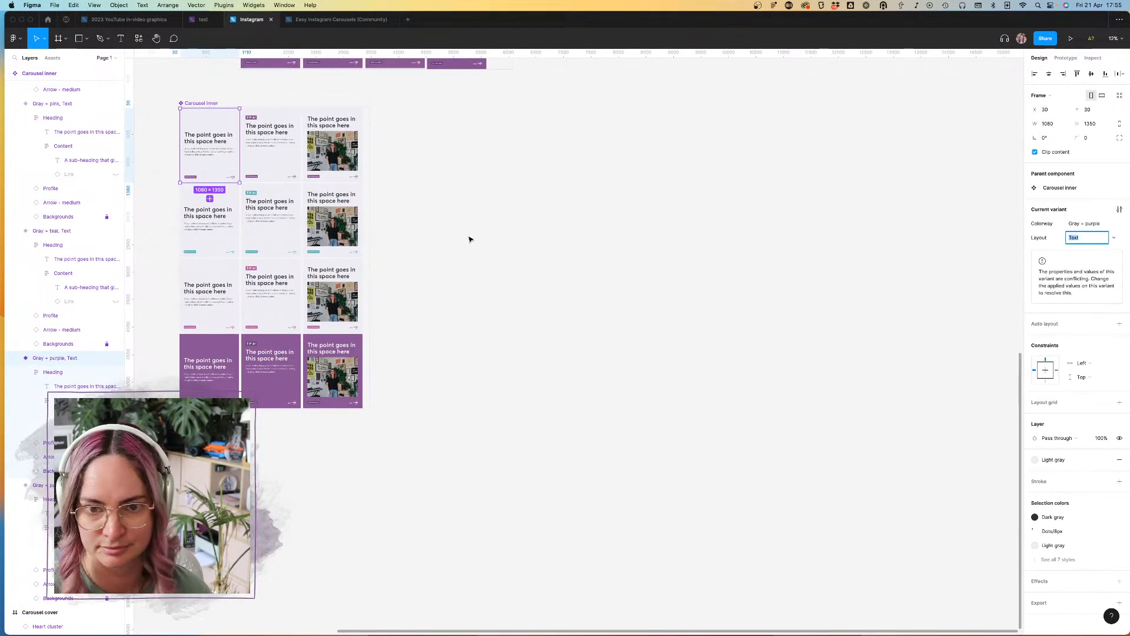
drag(204, 135, 567, 230)
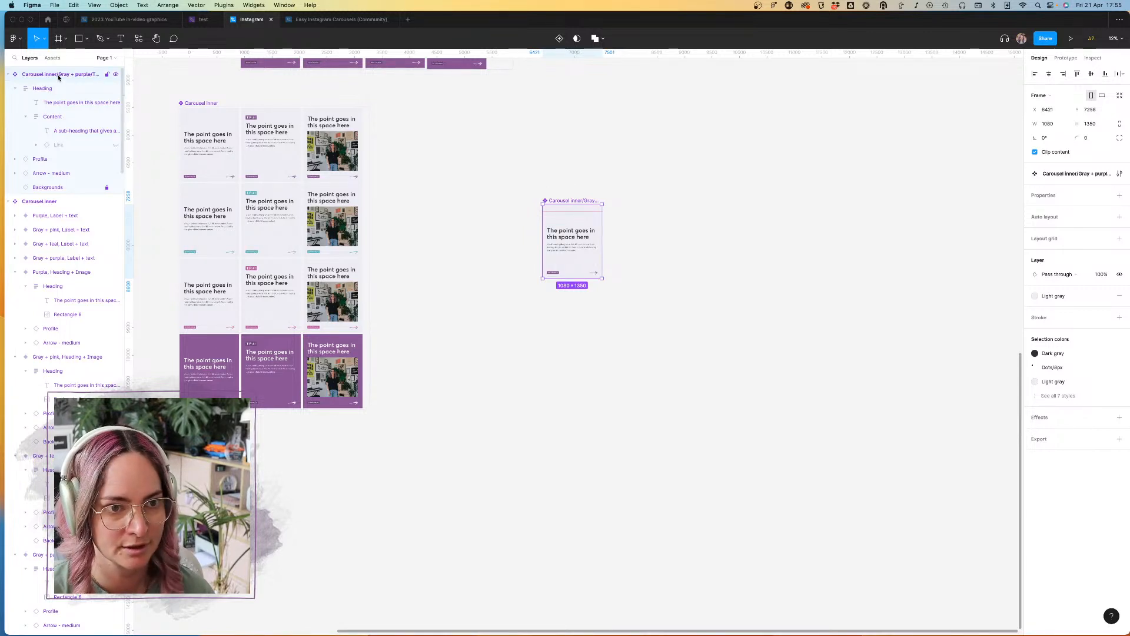
right_click(572, 206)
mouse_move(595, 385)
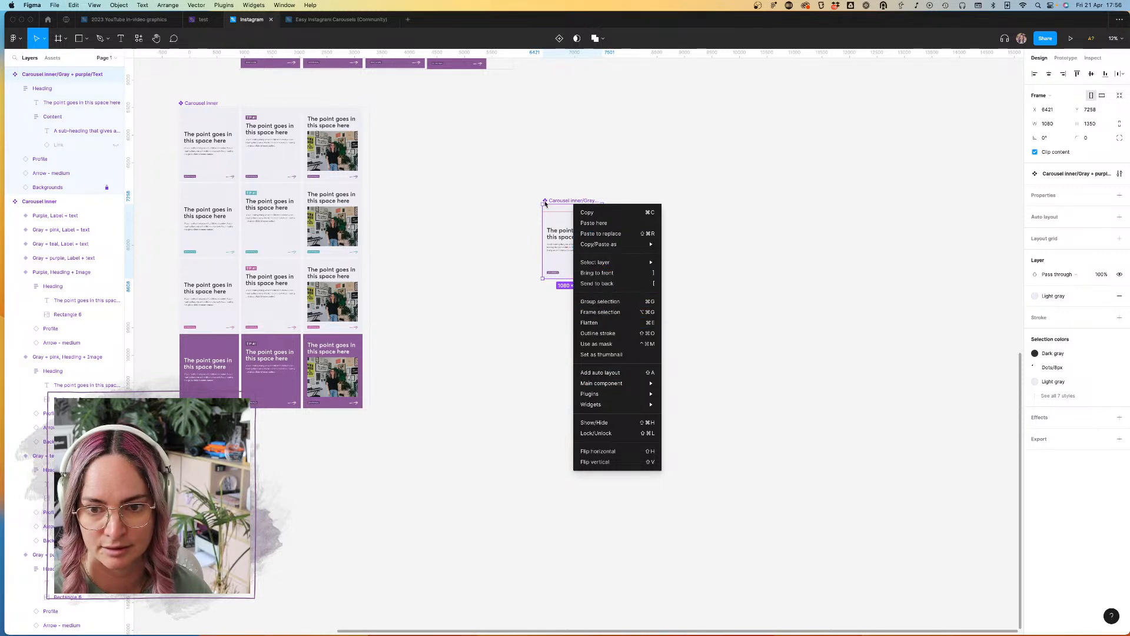
click(519, 190)
click(519, 189)
click(564, 221)
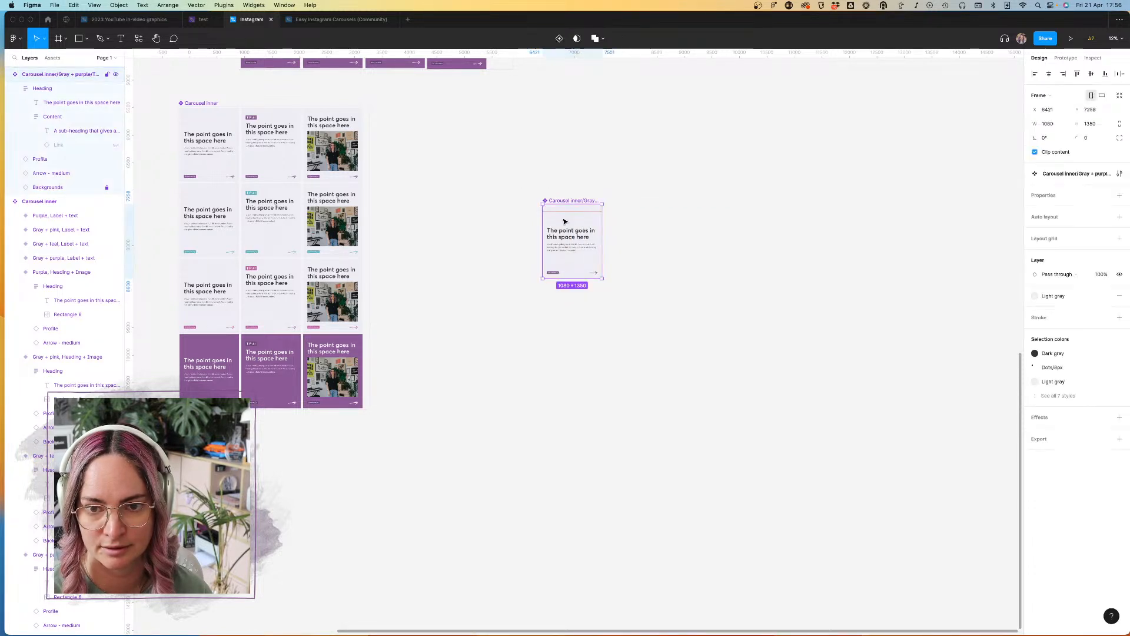
right_click(564, 221)
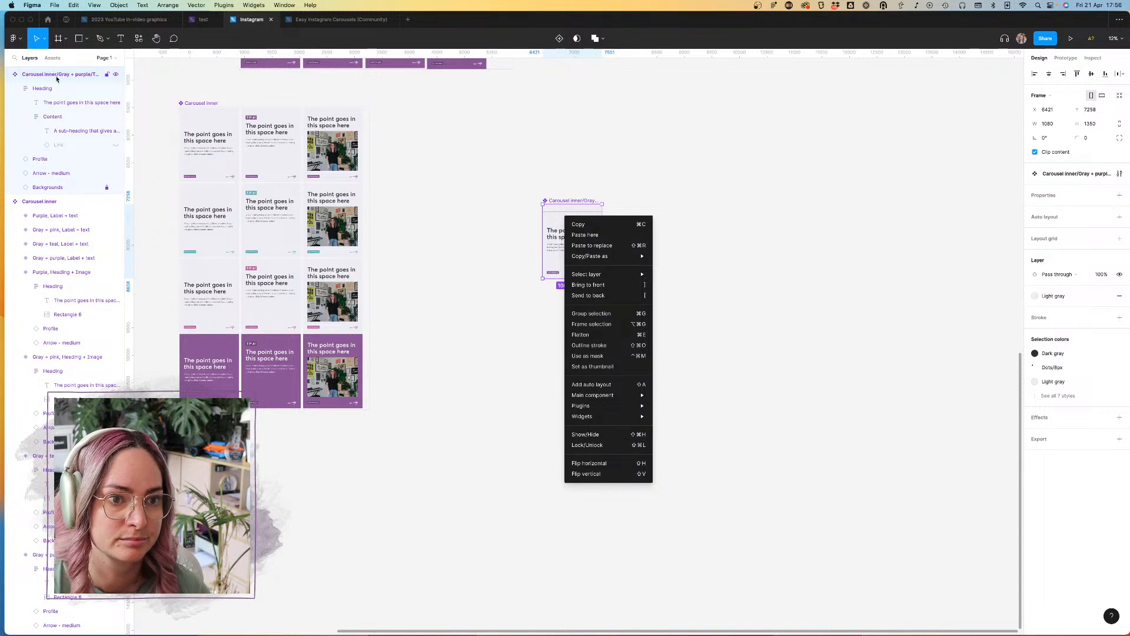
Step: Rename the copied Gray + purple Text component to "Carousel CTA"
double_click(57, 75)
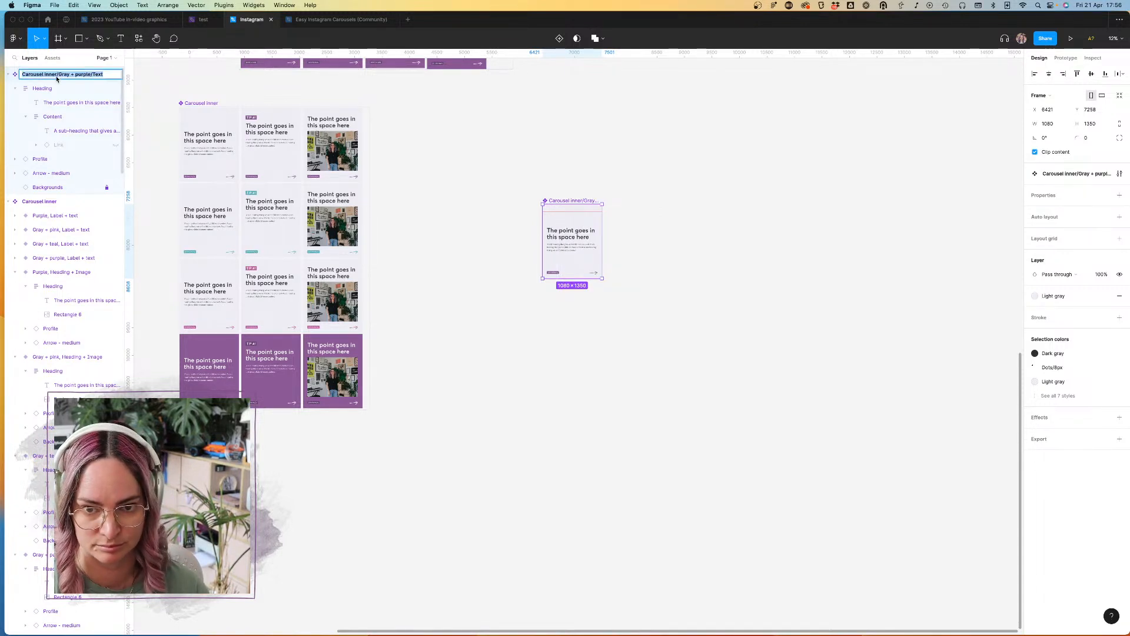
text(CDa)
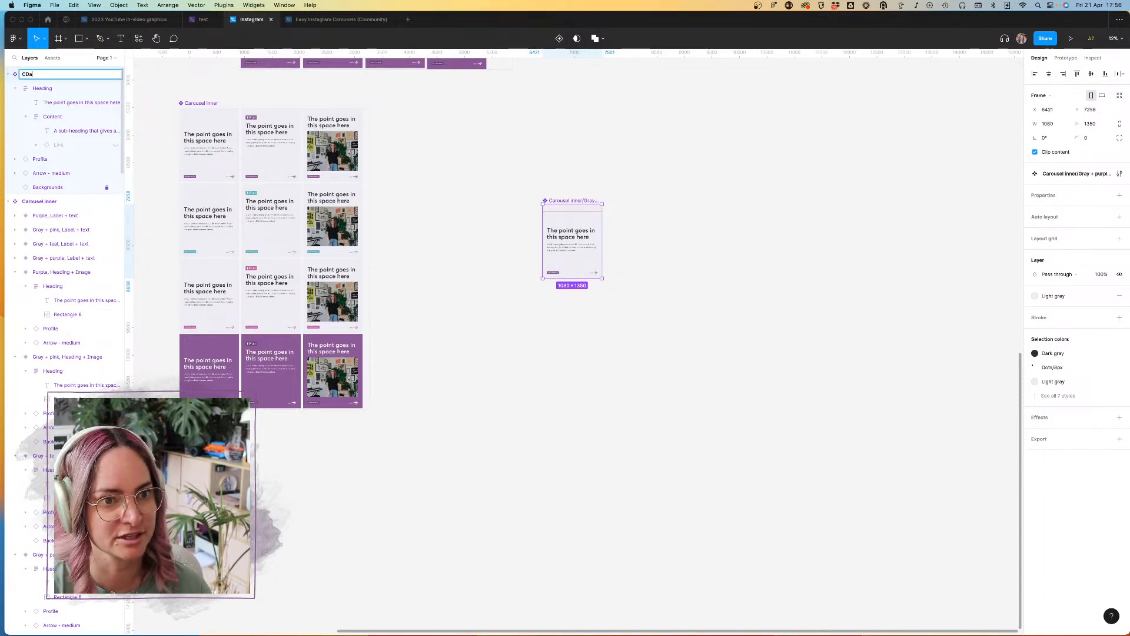
text(arousel)
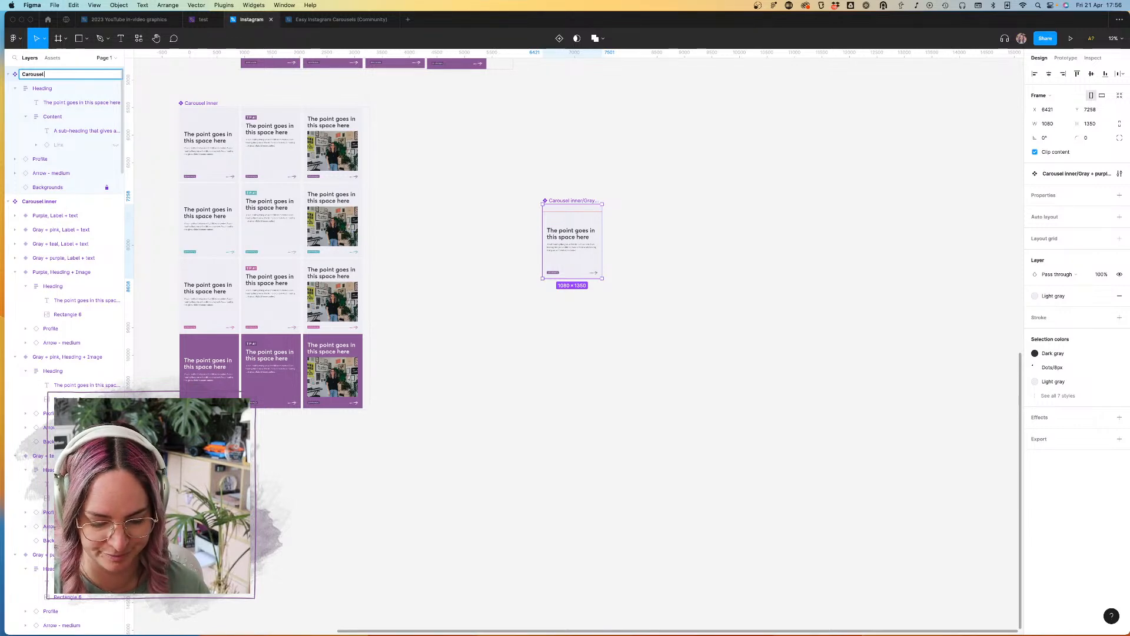
key(Return)
click(728, 159)
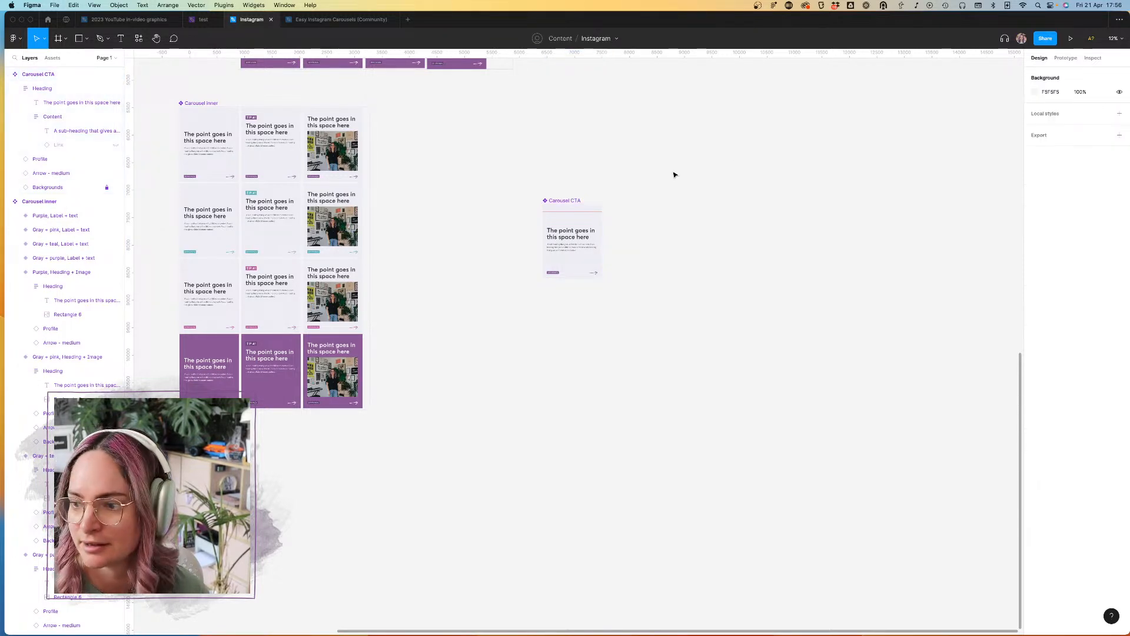
Step: Move the Carousel CTA component closer to the Carousel inner set, near its upper rows
scroll(618, 205, up, 2)
scroll(618, 206, up, 3)
scroll(616, 203, left, 5)
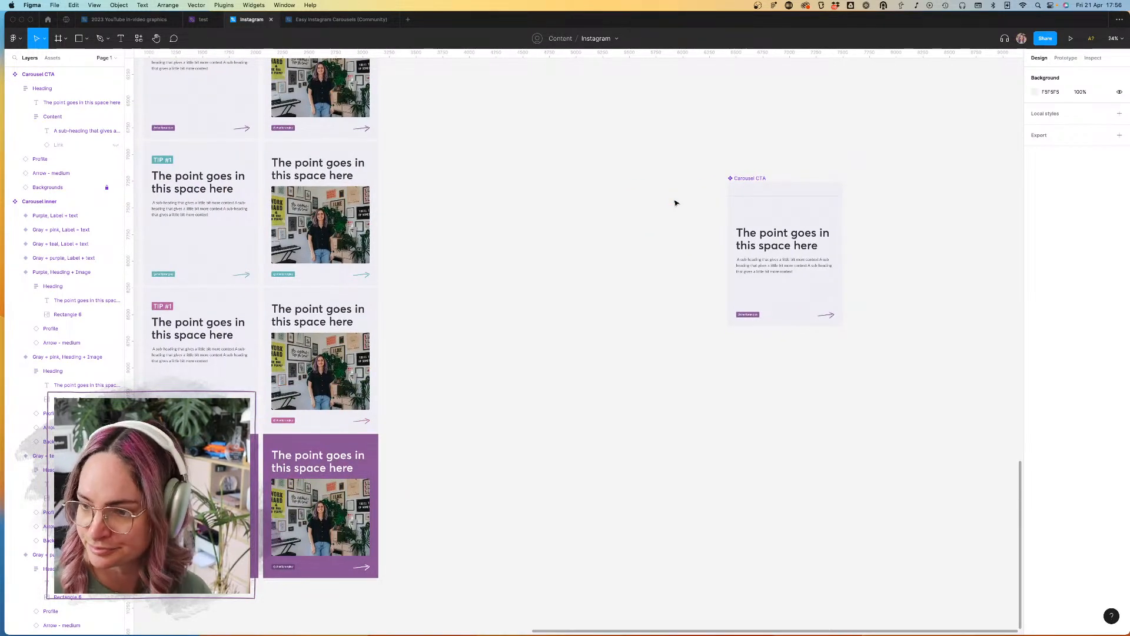
drag(760, 180, 630, 155)
scroll(630, 154, up, 3)
scroll(630, 154, down, 3)
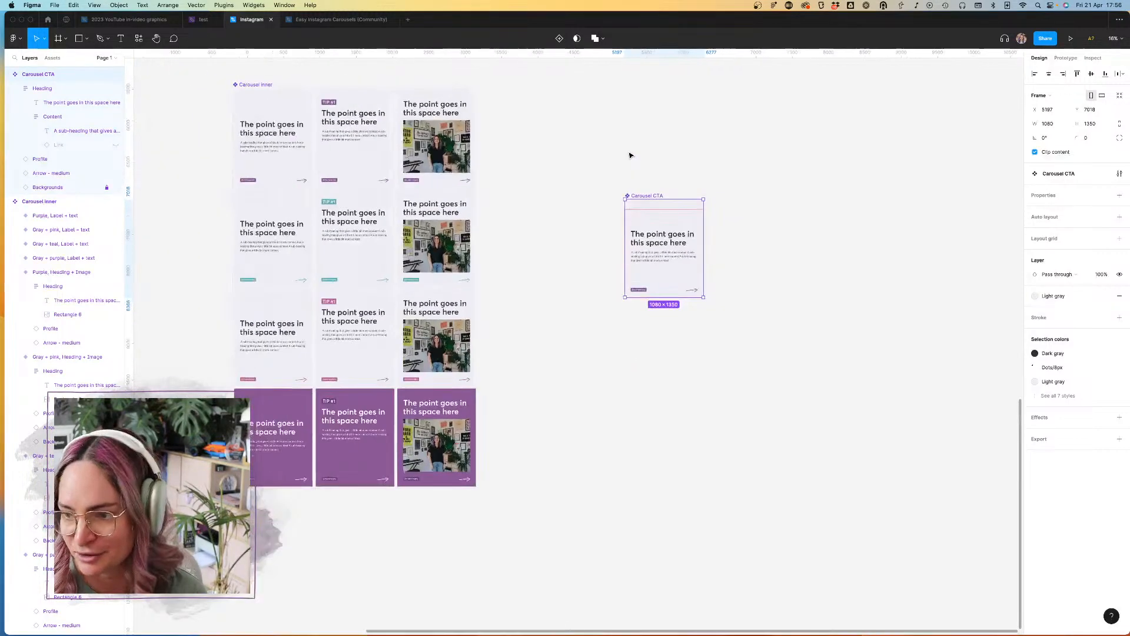
drag(663, 234, 625, 163)
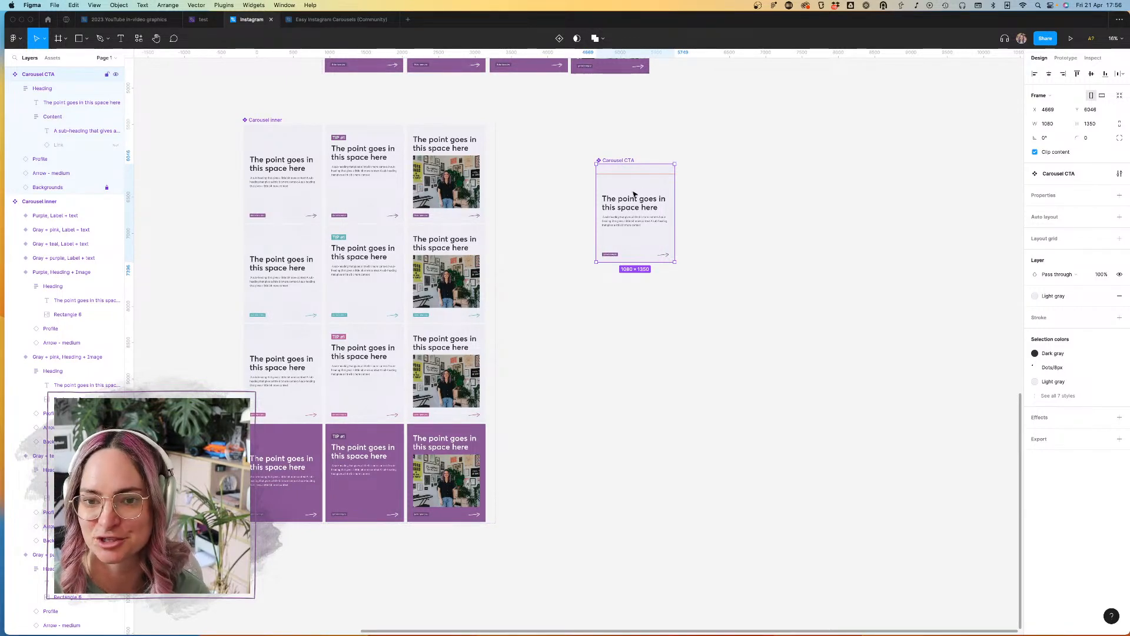
Step: Review the Carousel CTA component and the text, label and image variants of the Carousel inner set
key(shift+2)
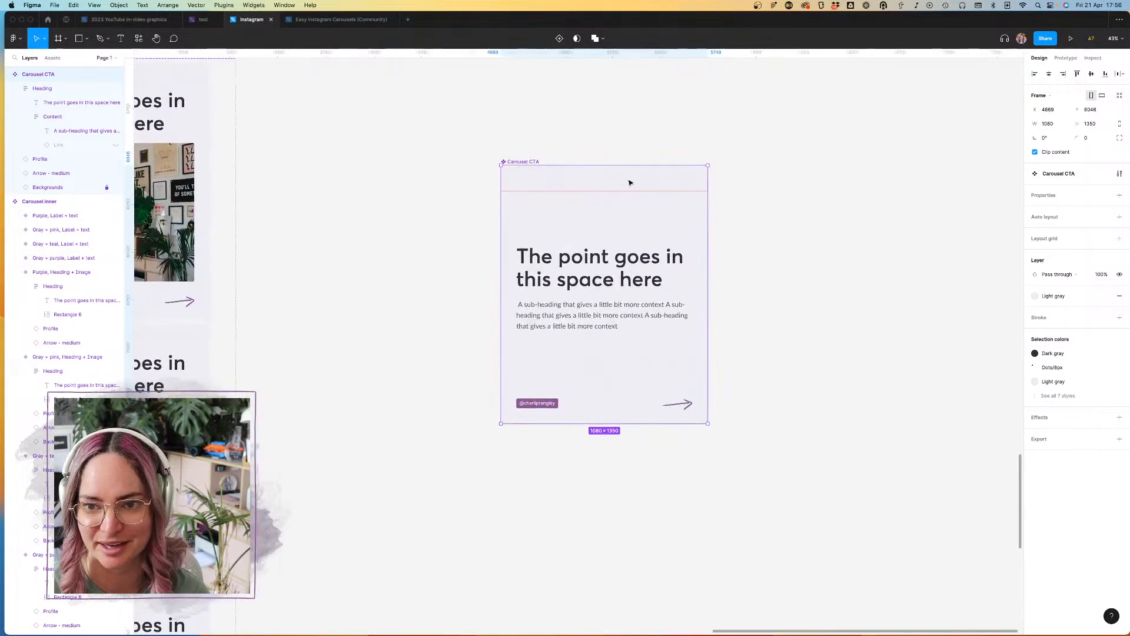
scroll(603, 184, down, 5)
scroll(555, 368, down, 3)
scroll(555, 369, left, 3)
scroll(509, 458, up, 8)
scroll(509, 458, down, 5)
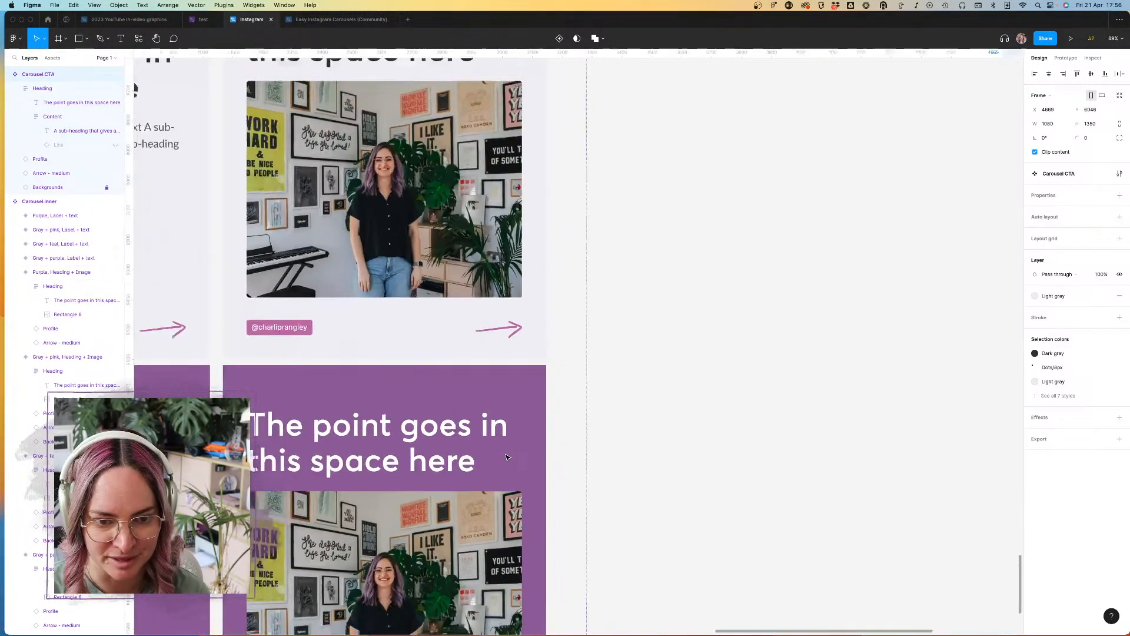
scroll(507, 457, left, 1)
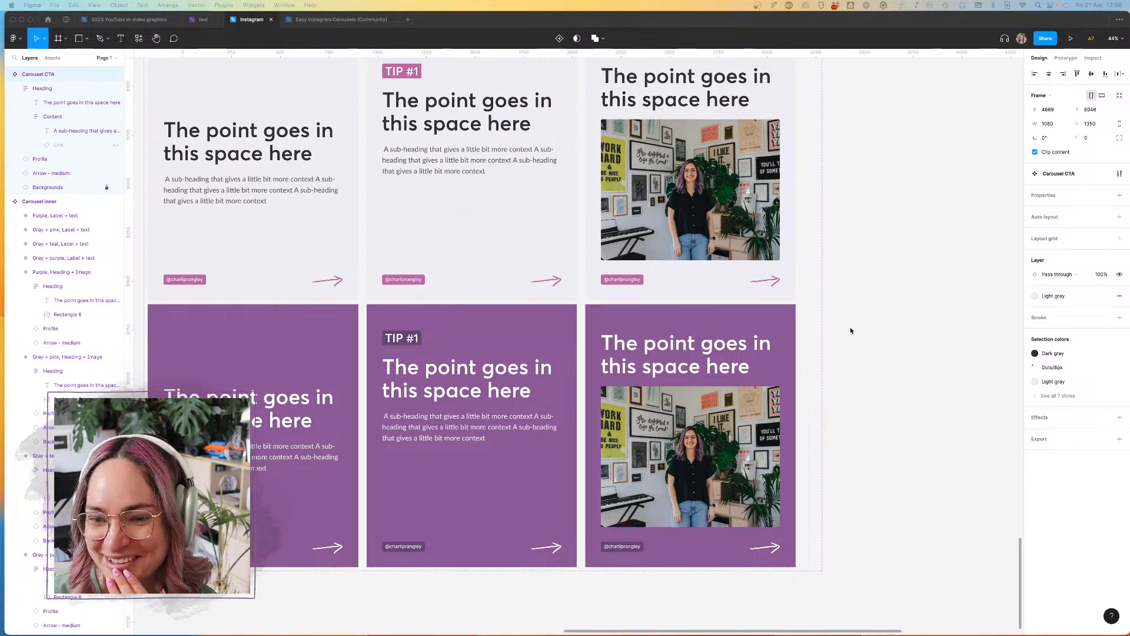
scroll(850, 331, down, 8)
scroll(723, 302, up, 5)
scroll(722, 302, down, 2)
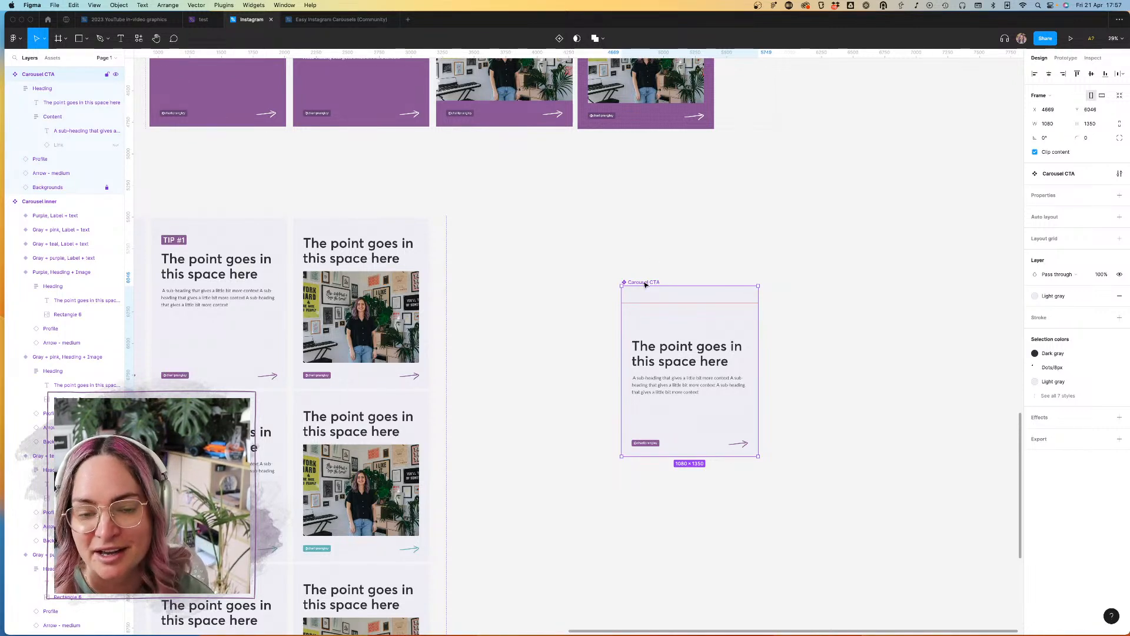
Step: Align Carousel CTA near the upper edge of the Carousel inner set and add a variant property named "Colorway" to it
drag(645, 285, 586, 221)
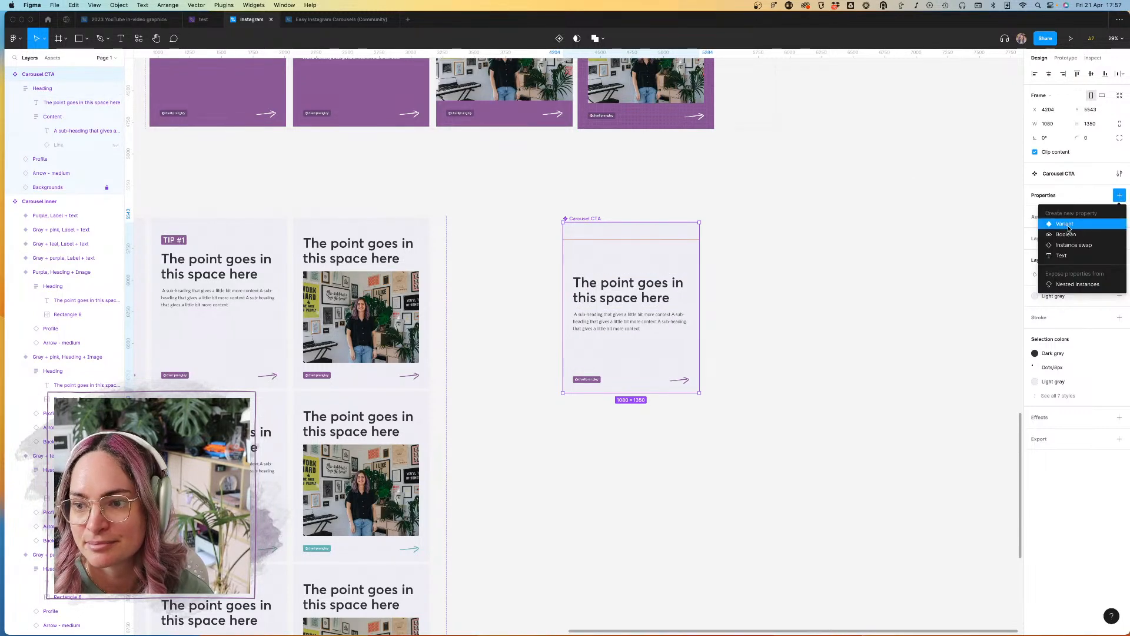
click(1065, 223)
double_click(1059, 196)
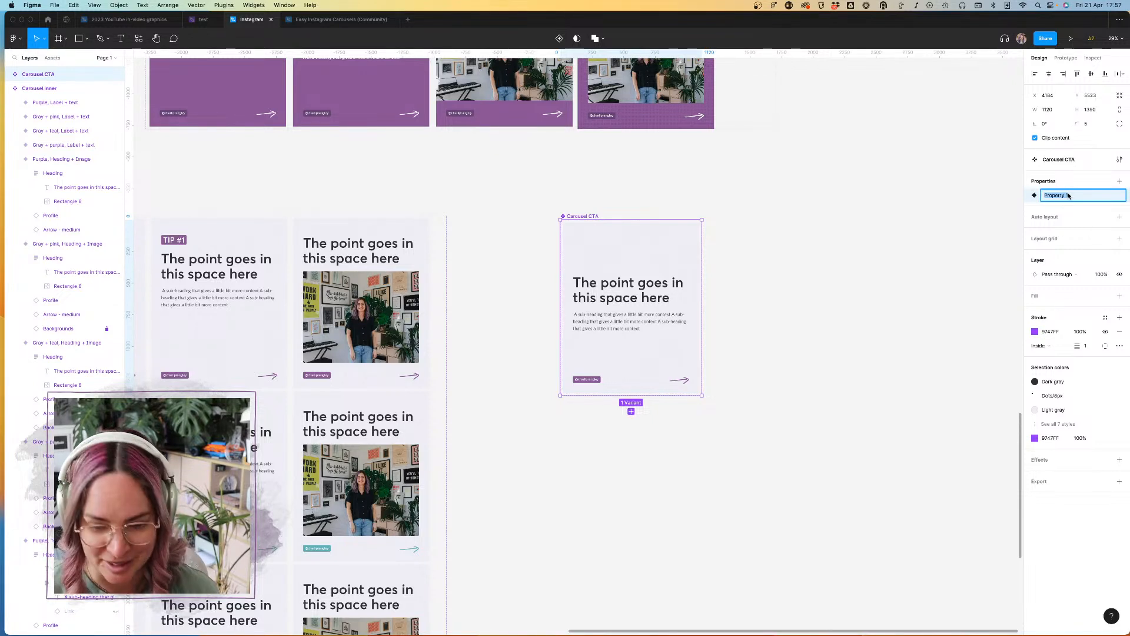
text(Col)
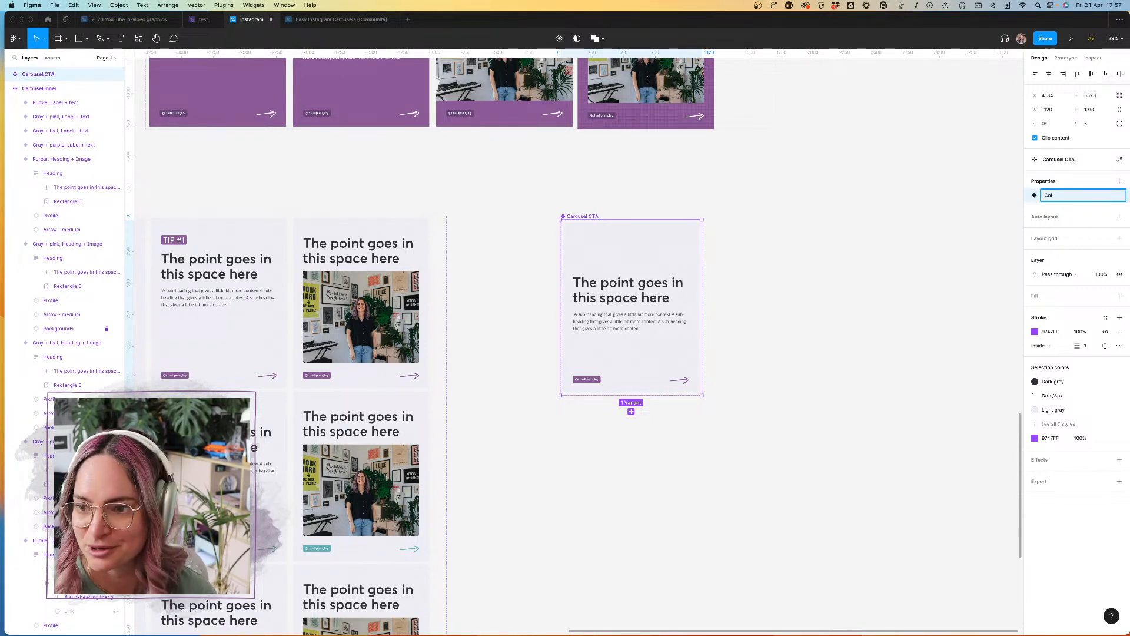
text(orway)
key(Return)
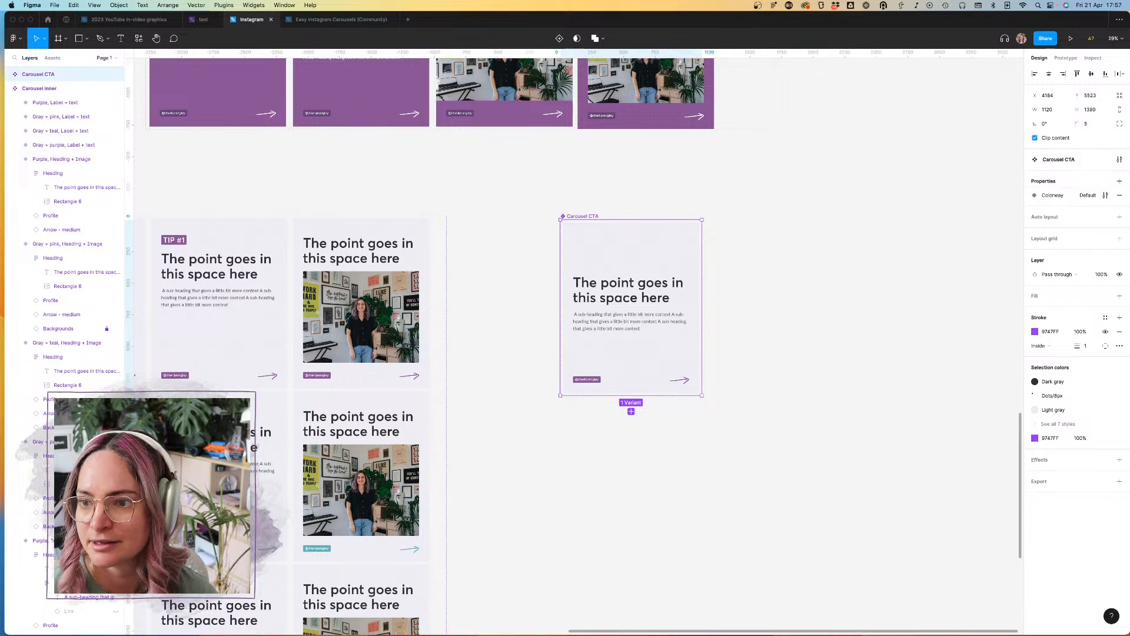
Step: Rename the default value of Carousel CTA's Colorway property to "Gray + purple"
click(1106, 195)
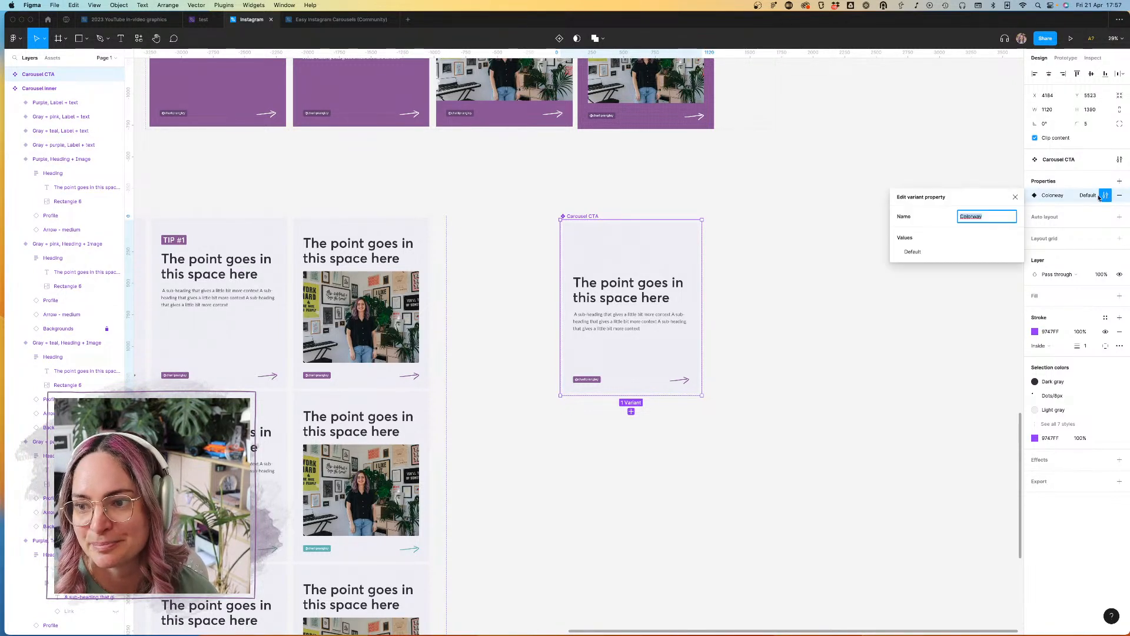
double_click(912, 252)
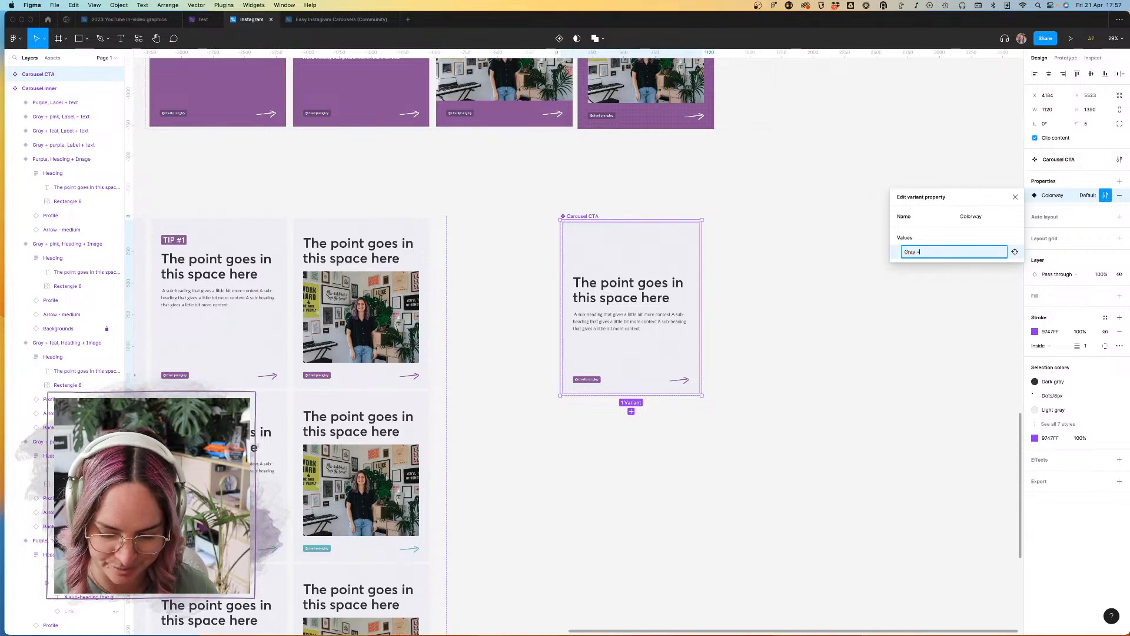
key(Return)
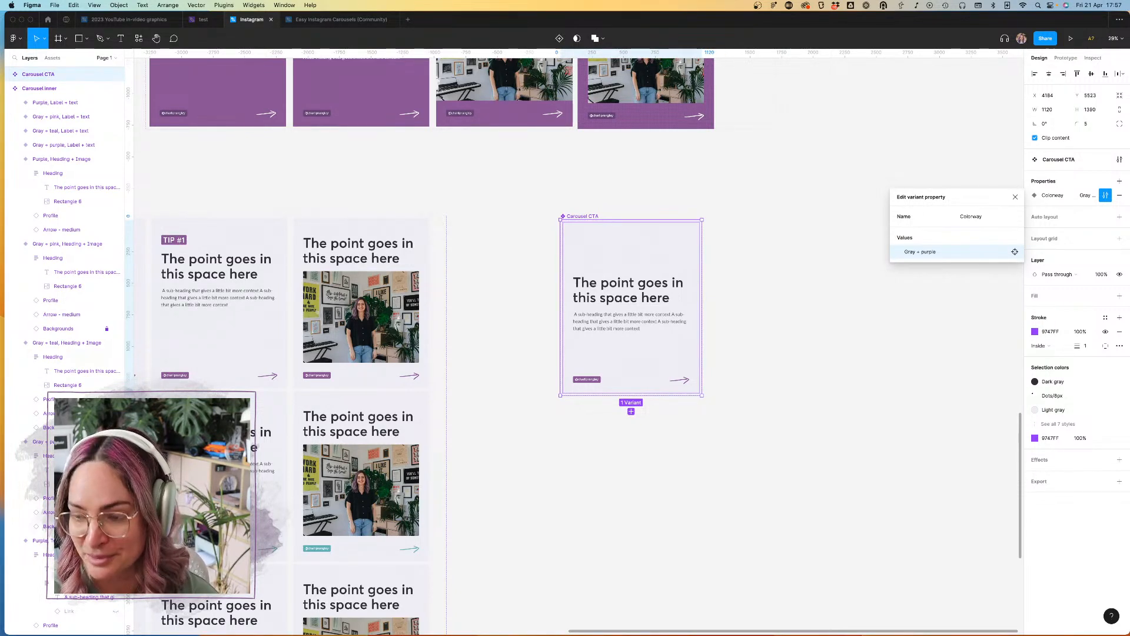
key(Escape)
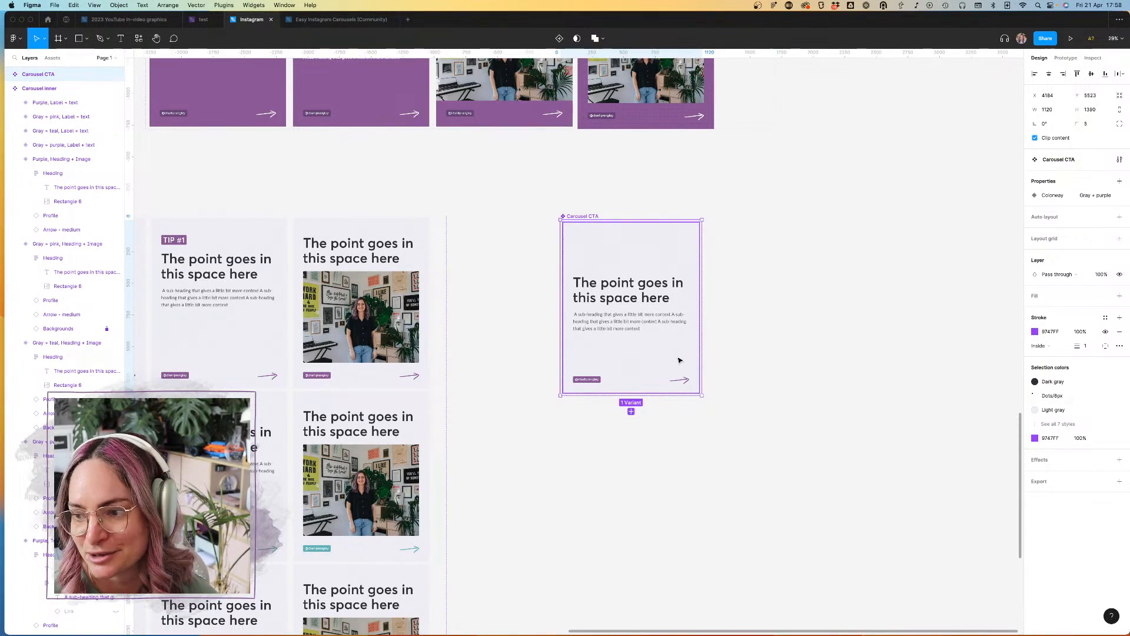
Step: Delete the arrow from Carousel CTA's Gray + purple variant, and undo the deletion
click(687, 382)
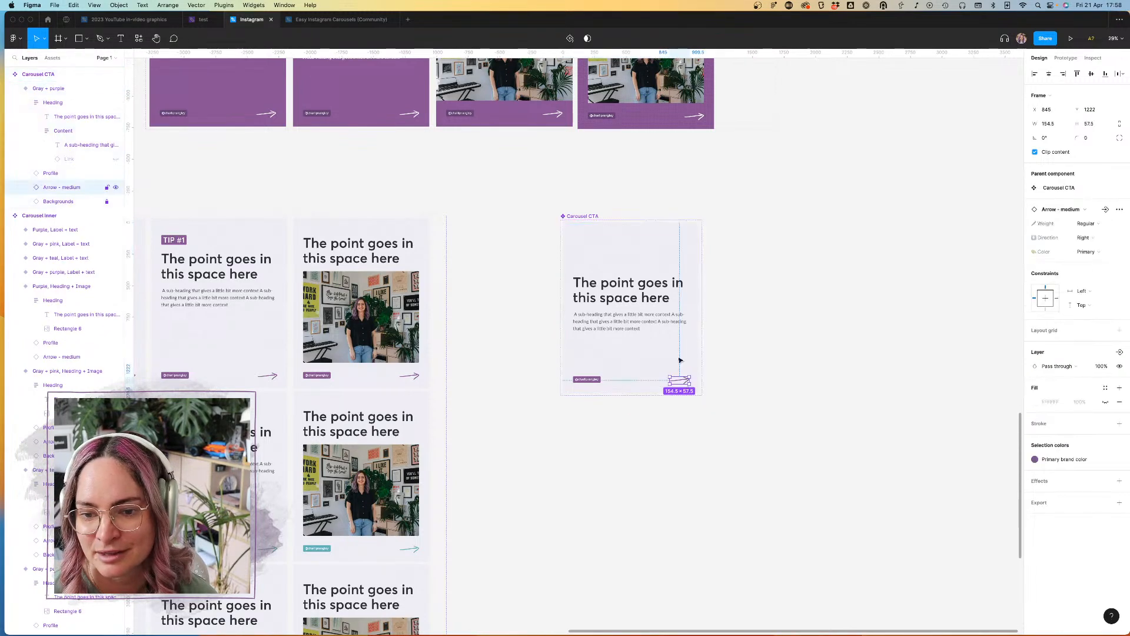
key(Delete)
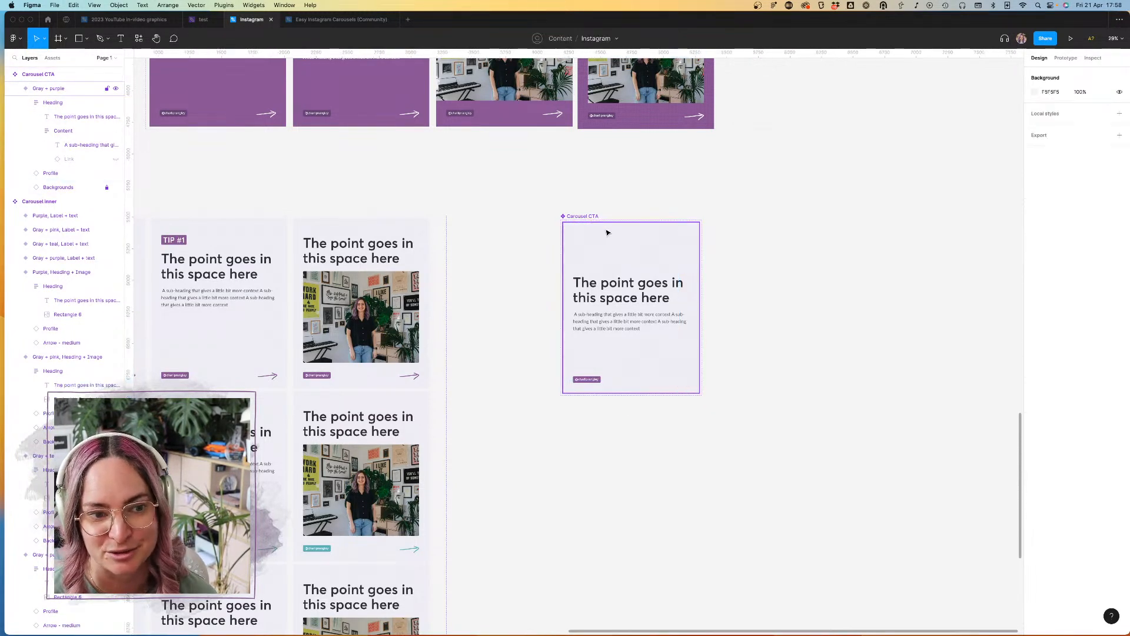
scroll(659, 252, up, 5)
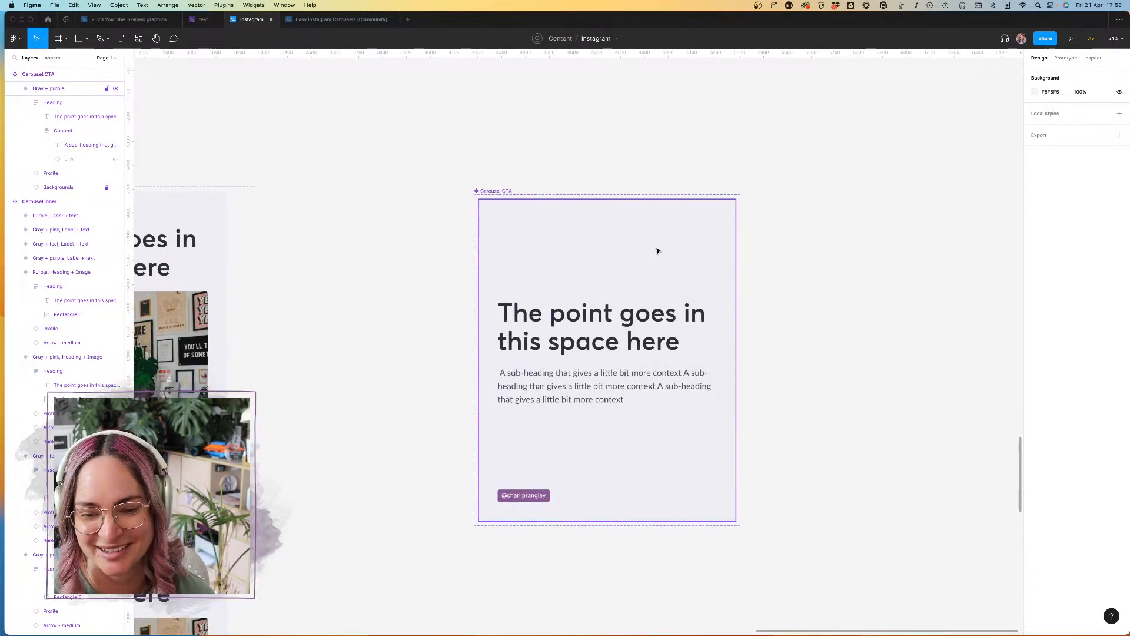
key(super+z)
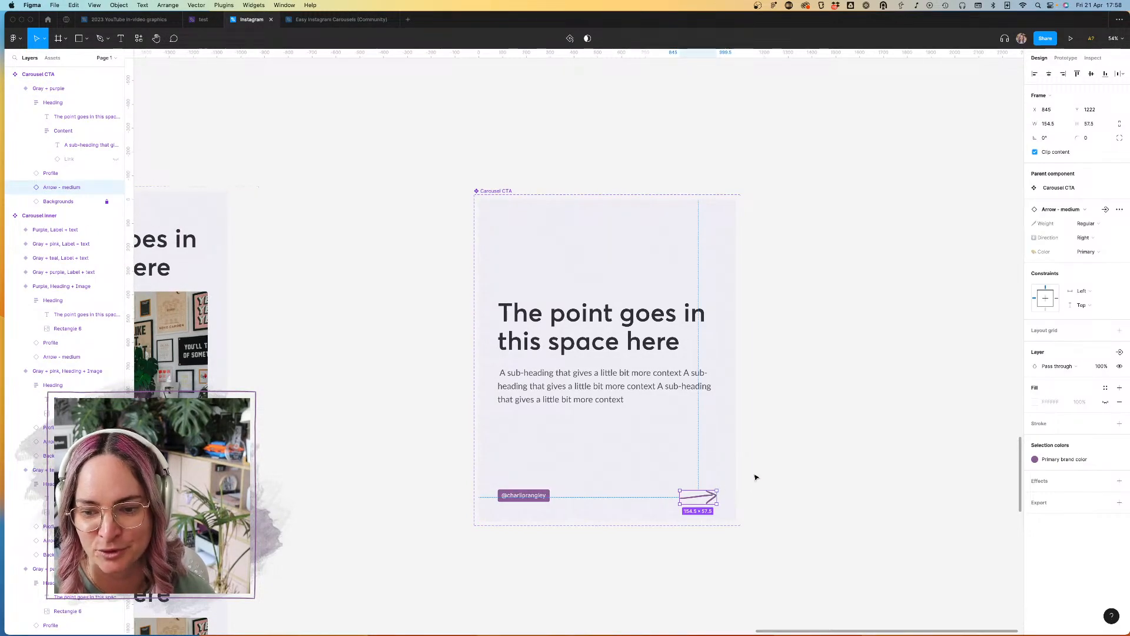
Step: Examine the call-to-action slide of the dark reference carousel template for its layout and arrows
scroll(733, 448, down, 10)
scroll(732, 448, up, 8)
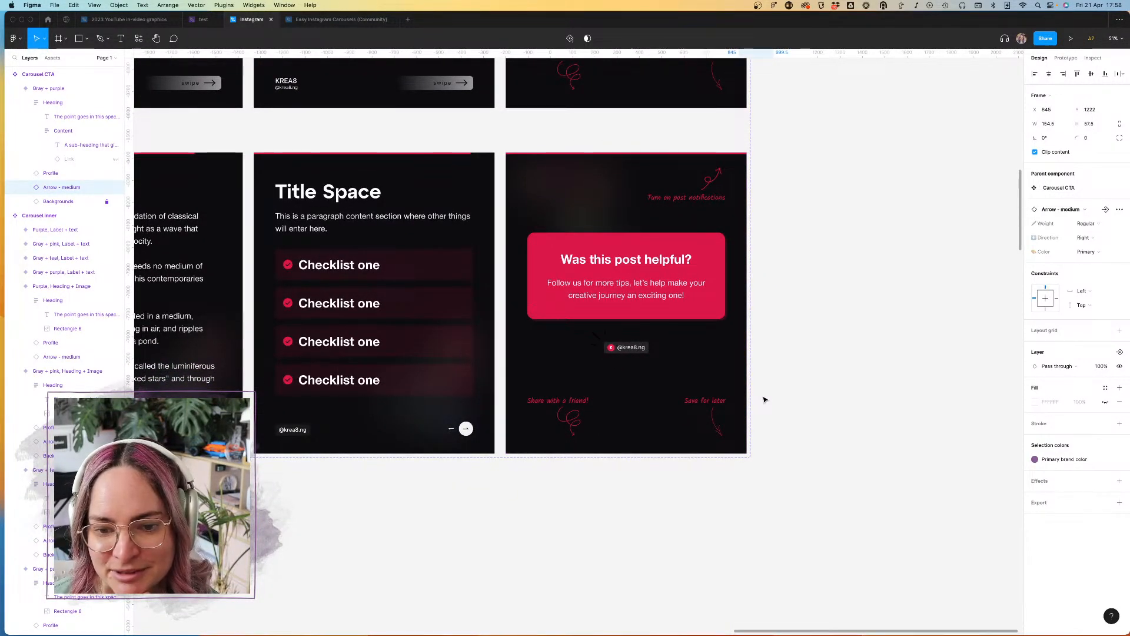
scroll(764, 397, down, 2)
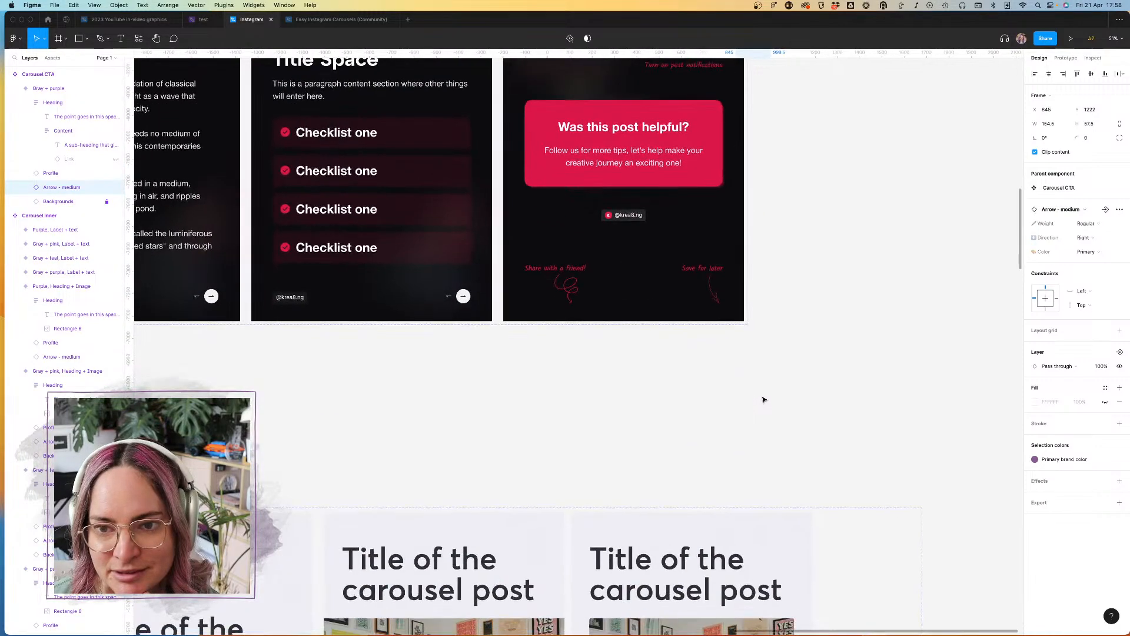
Step: Replace the arrow in the lower corner of Carousel CTA's Gray + purple variant with the Heart icon from the Scribbles assets
scroll(766, 396, up, 6)
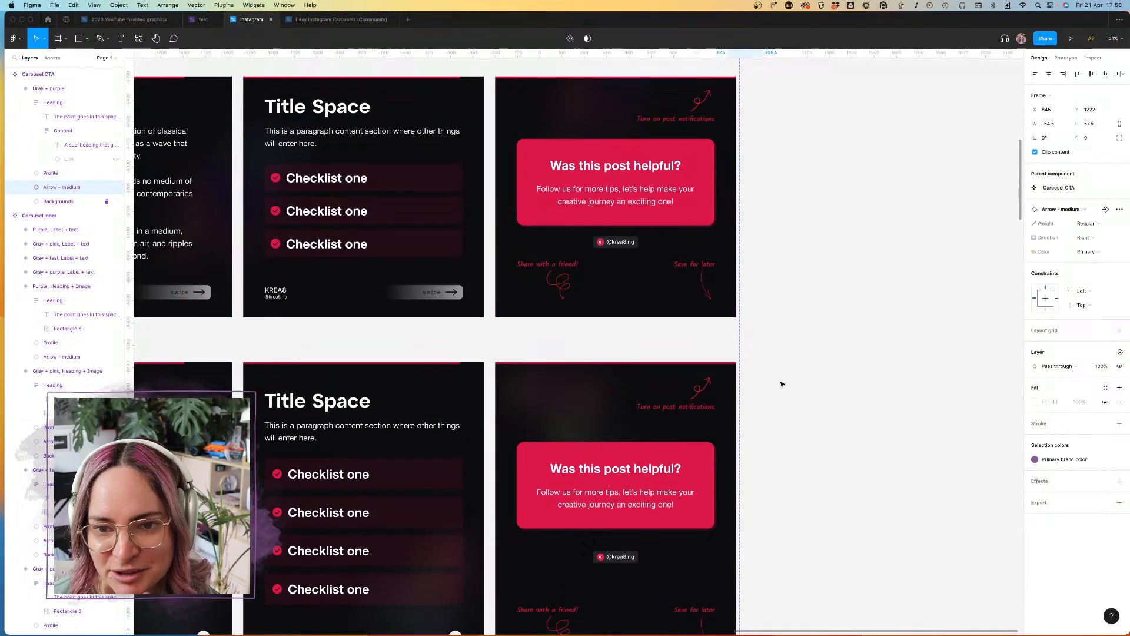
scroll(780, 384, down, 5)
scroll(780, 384, down, 10)
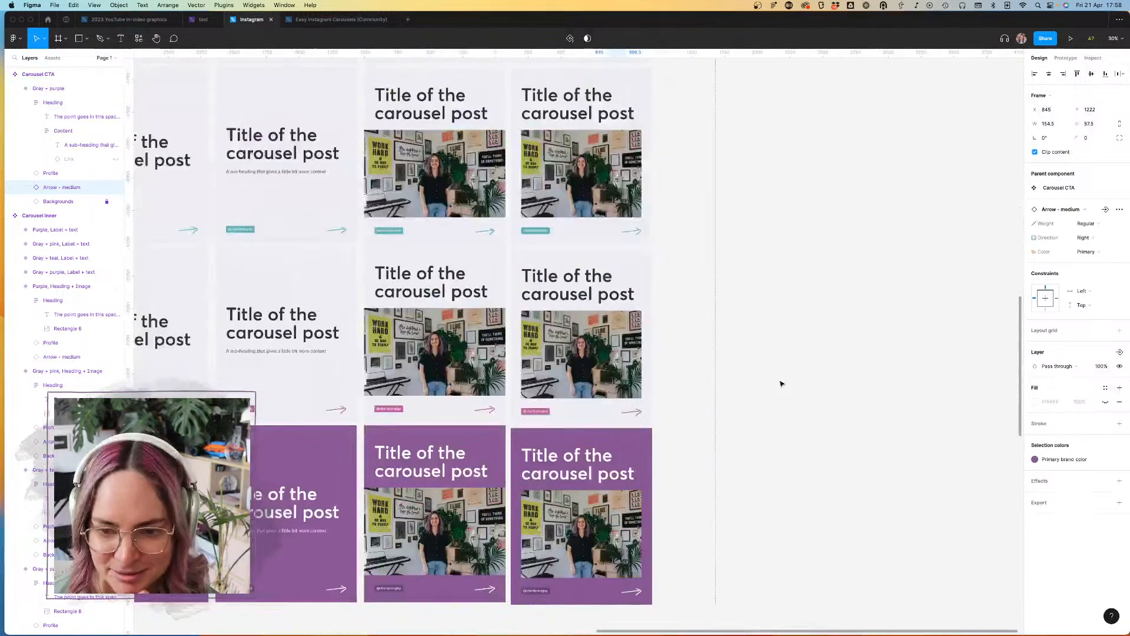
scroll(781, 384, down, 2)
scroll(741, 384, up, 10)
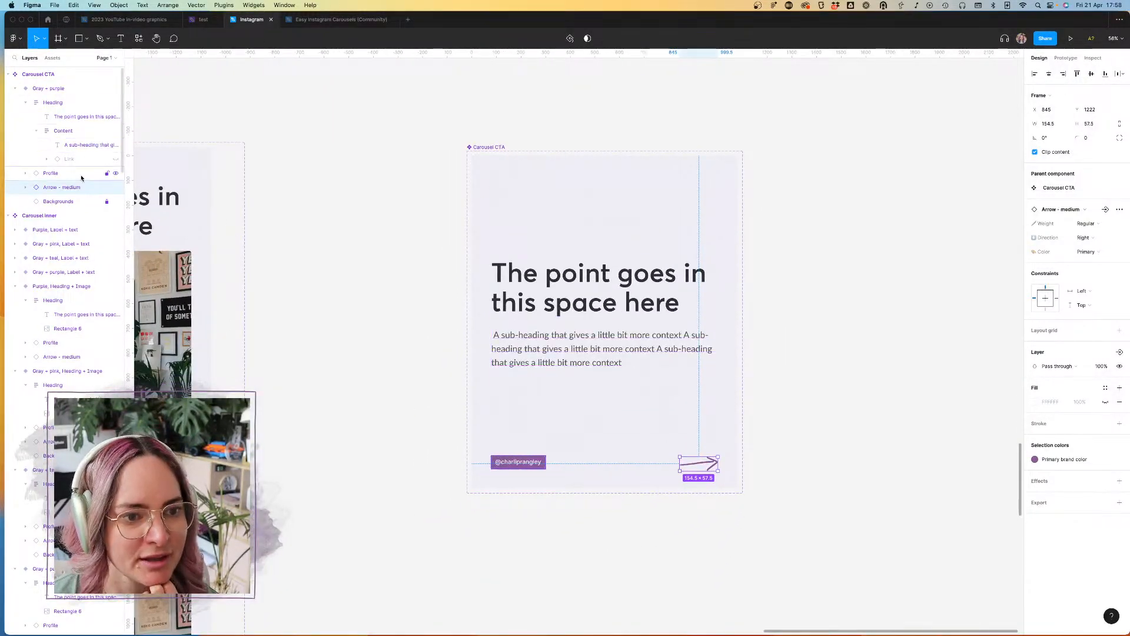
click(52, 58)
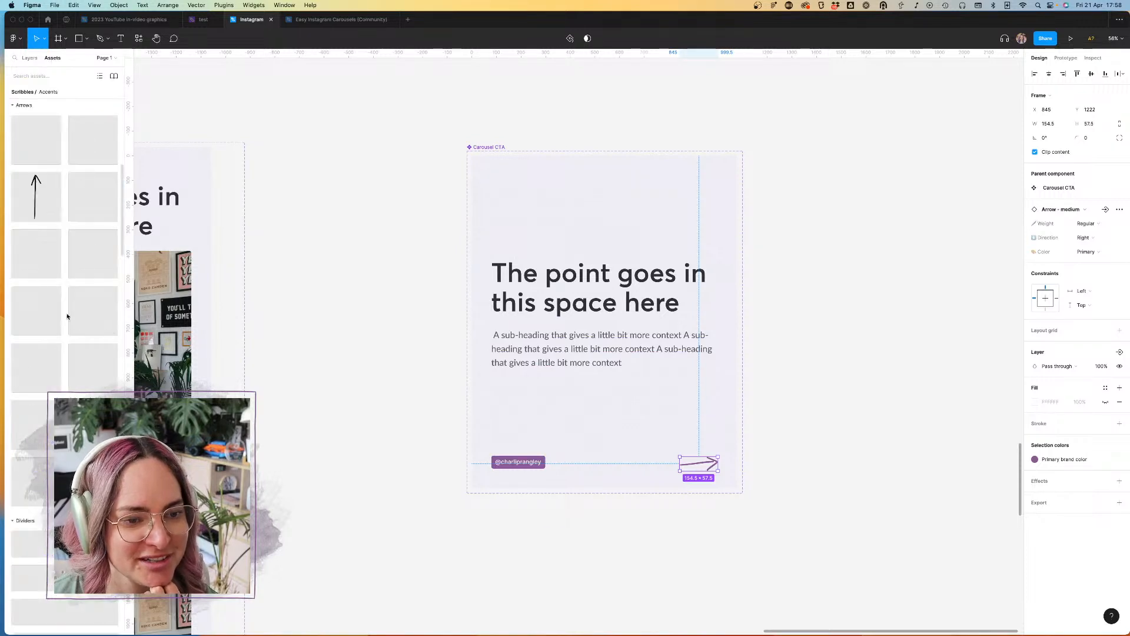
scroll(63, 329, down, 5)
scroll(59, 340, down, 5)
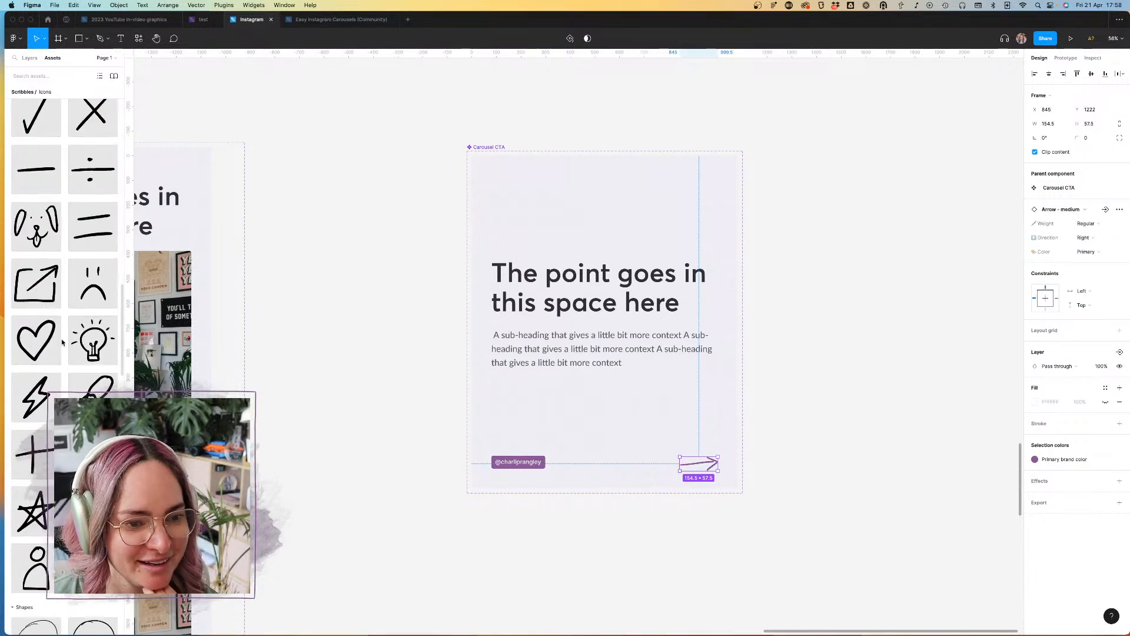
drag(37, 329, 708, 463)
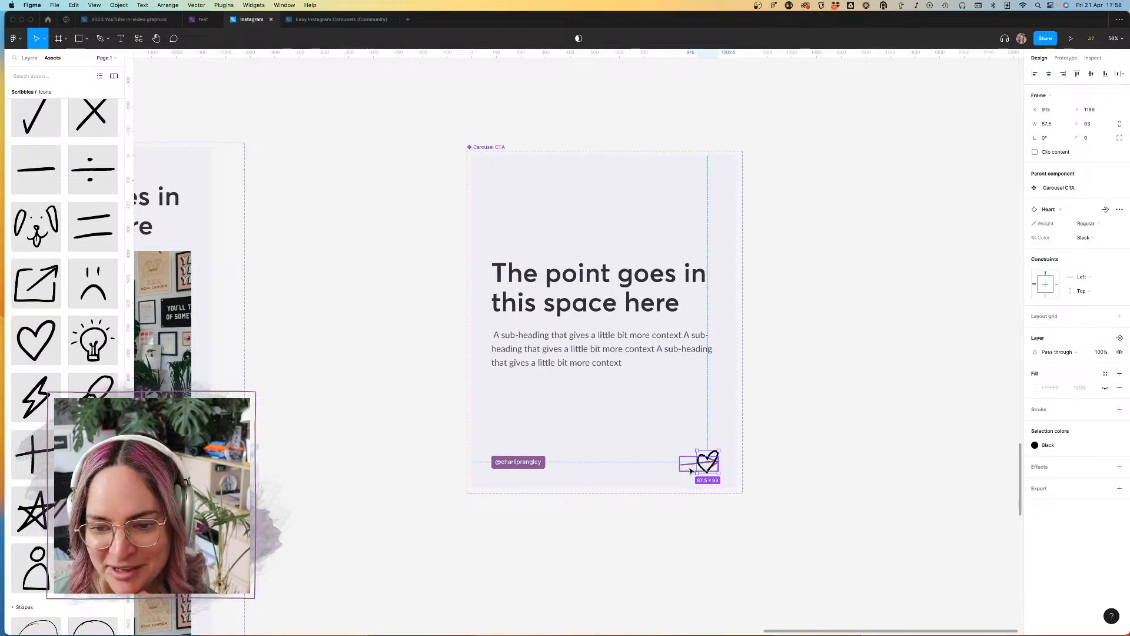
click(687, 469)
key(Delete)
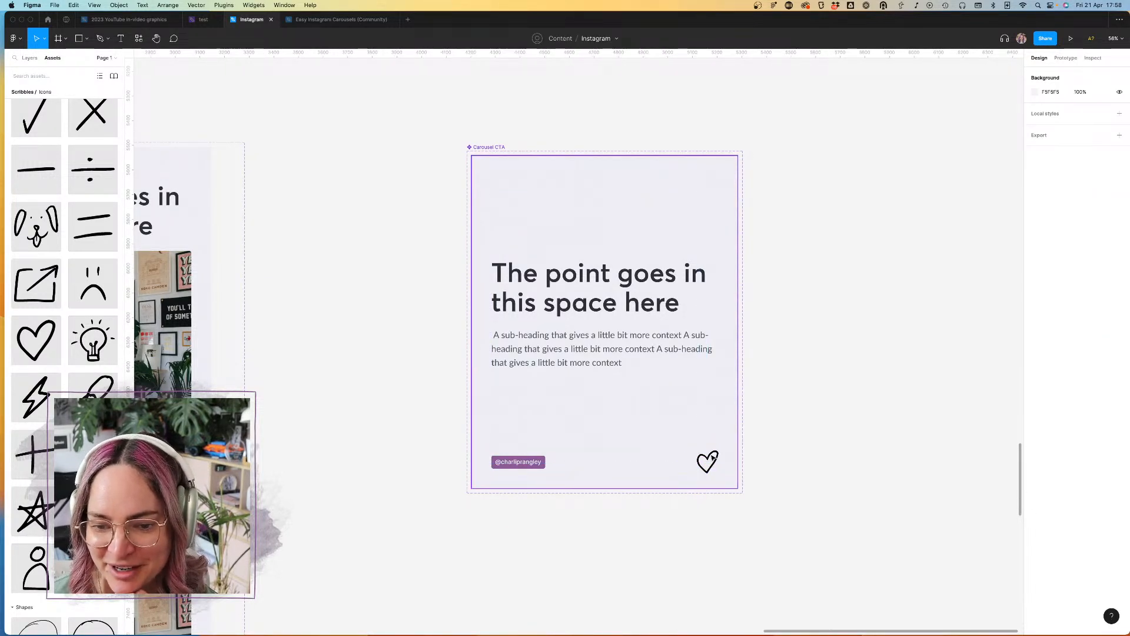
Step: Nudge the heart slightly upward in Carousel CTA and recolor it with the purple brand color style
click(714, 458)
key(Up)
key(Up)
key(Up)
key(Up)
key(Up)
key(Up)
key(Up)
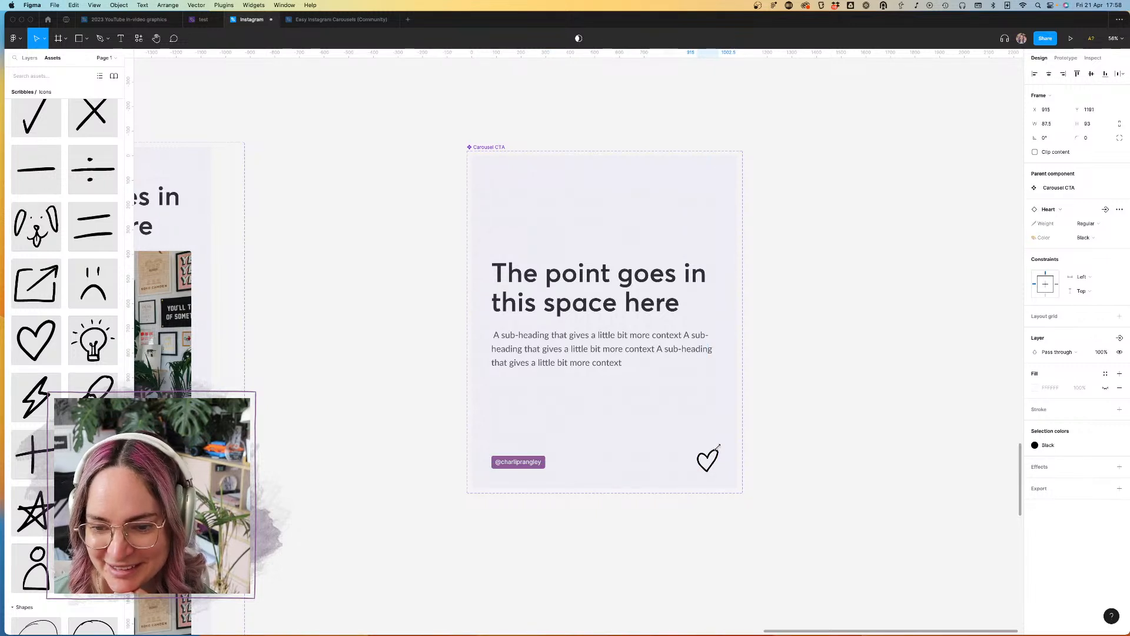
click(1065, 447)
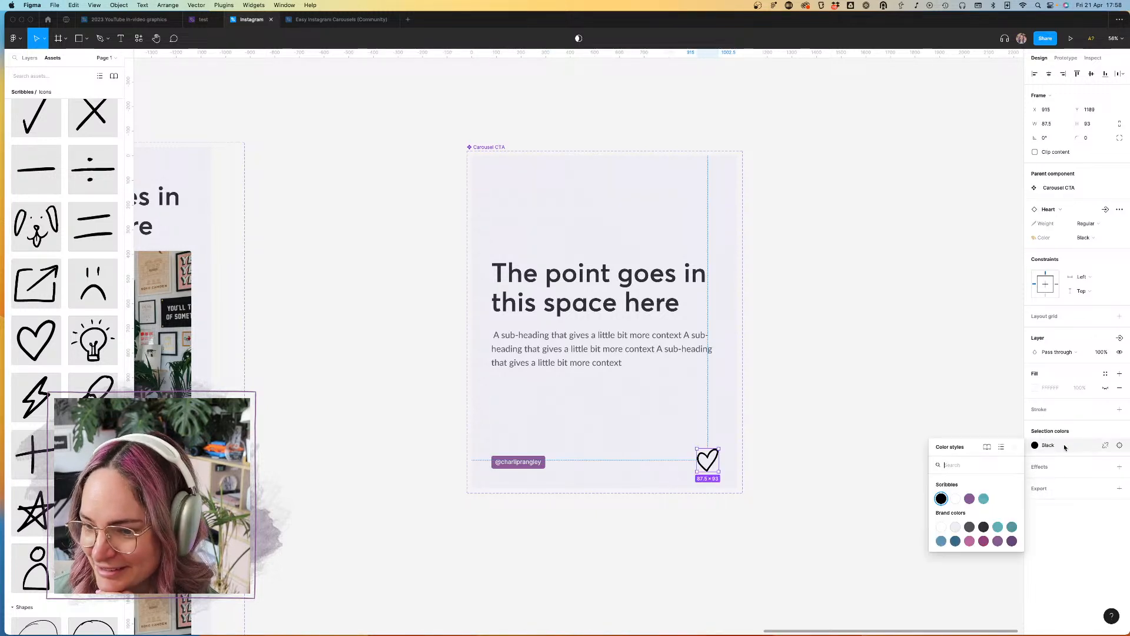
click(998, 542)
click(941, 474)
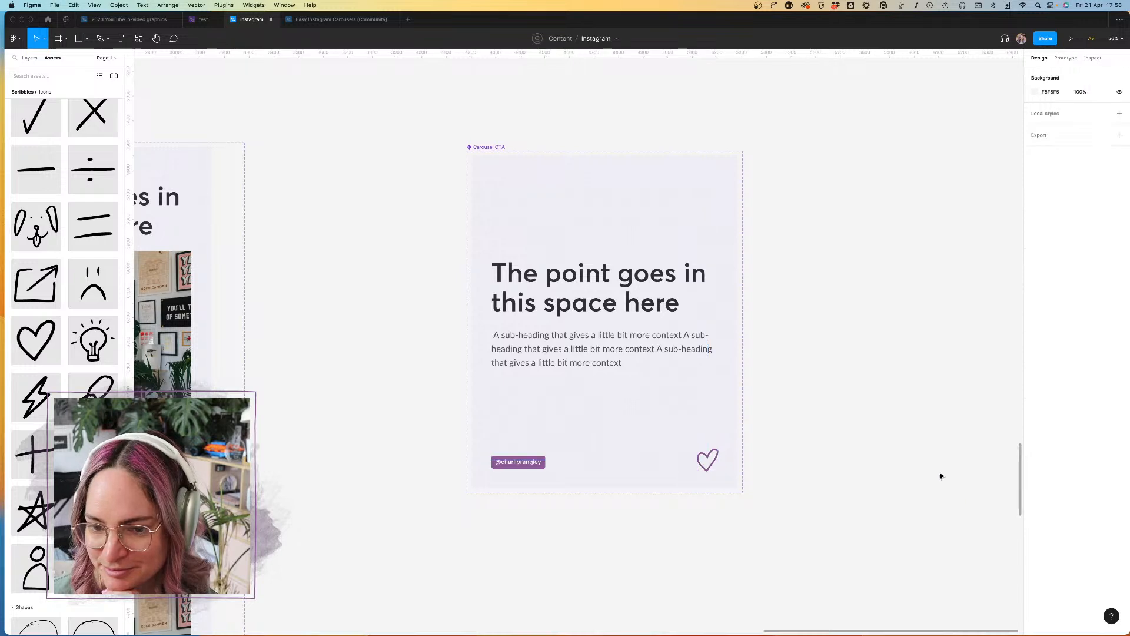
scroll(854, 429, down, 5)
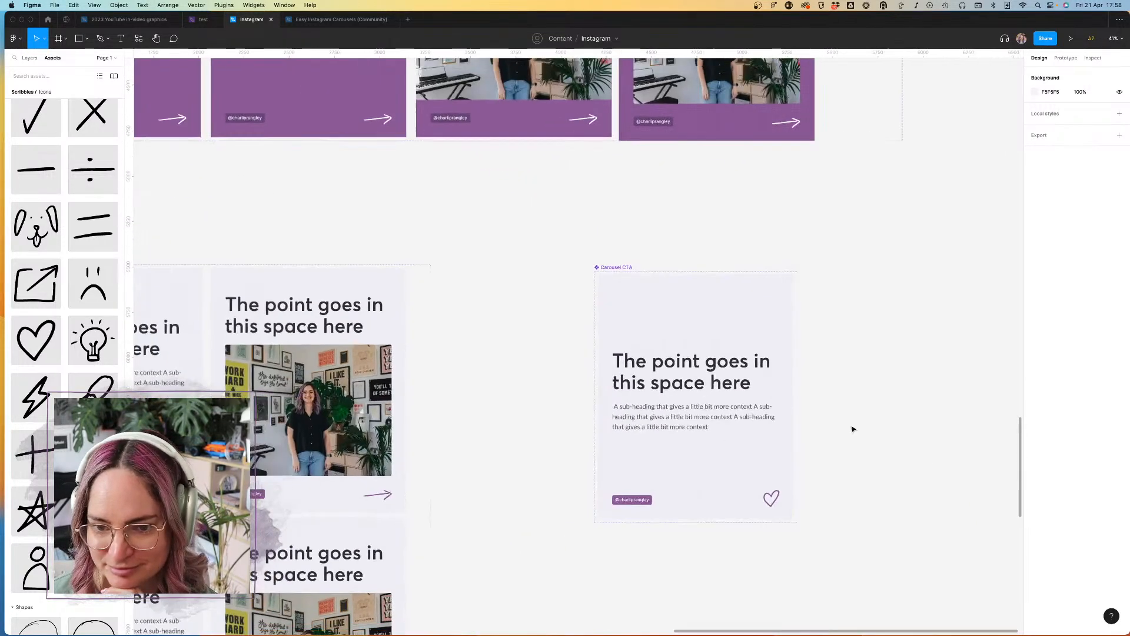
click(686, 384)
double_click(694, 389)
double_click(701, 387)
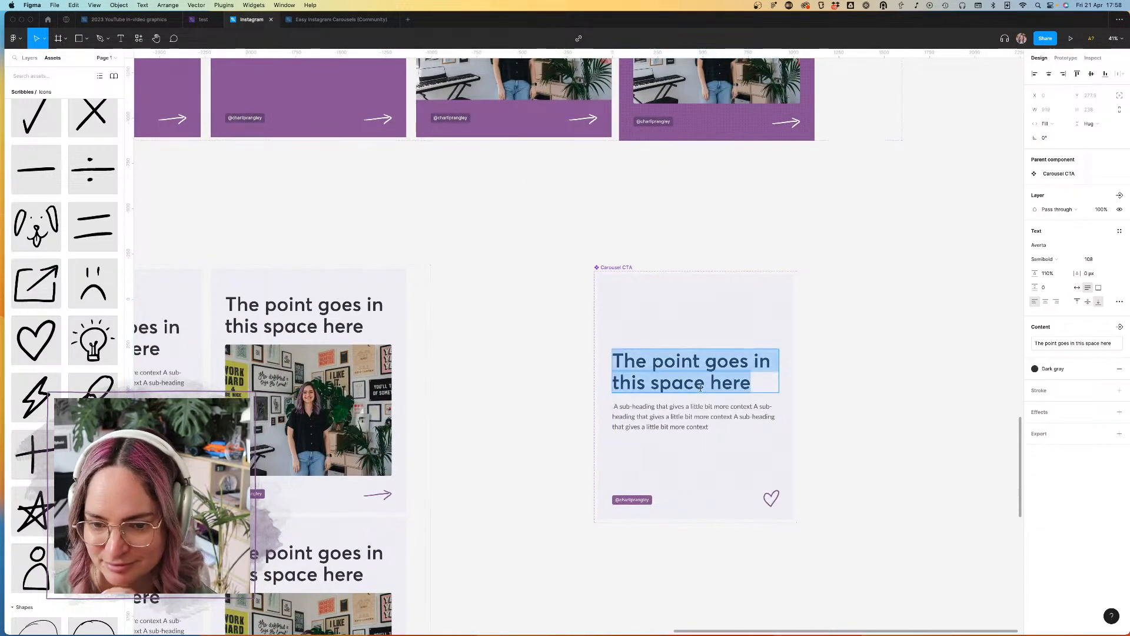
scroll(700, 387, down, 5)
scroll(701, 388, up, 4)
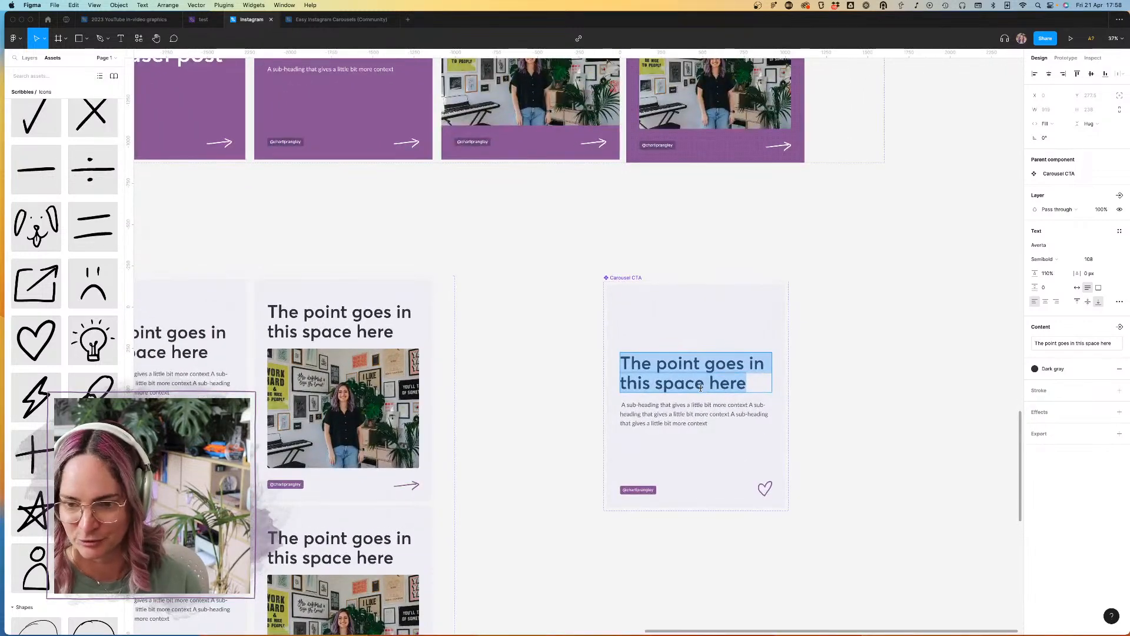
key(Escape)
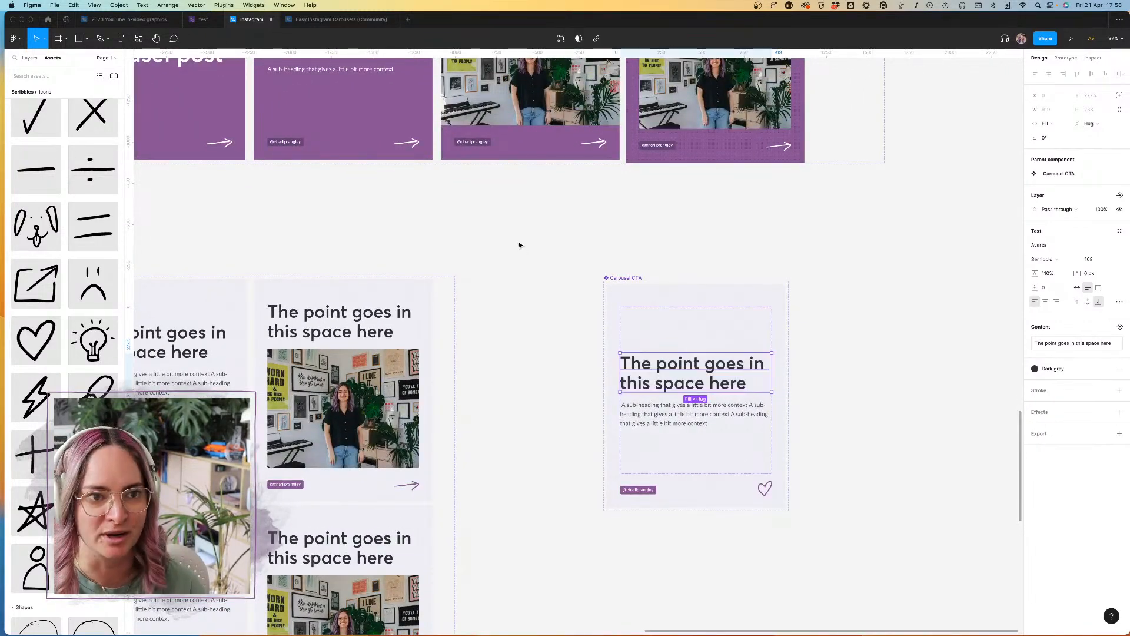
Step: Switch to the ConvertKit account in the file browser and open the Marketing Design Dispatch file from the Other project
click(48, 19)
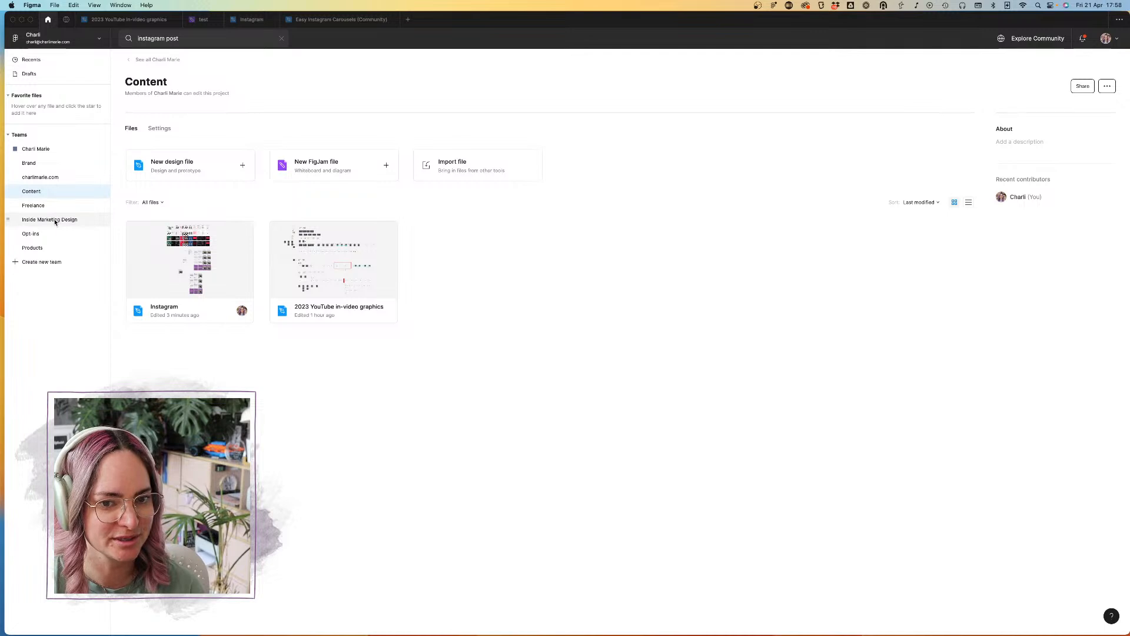
click(48, 164)
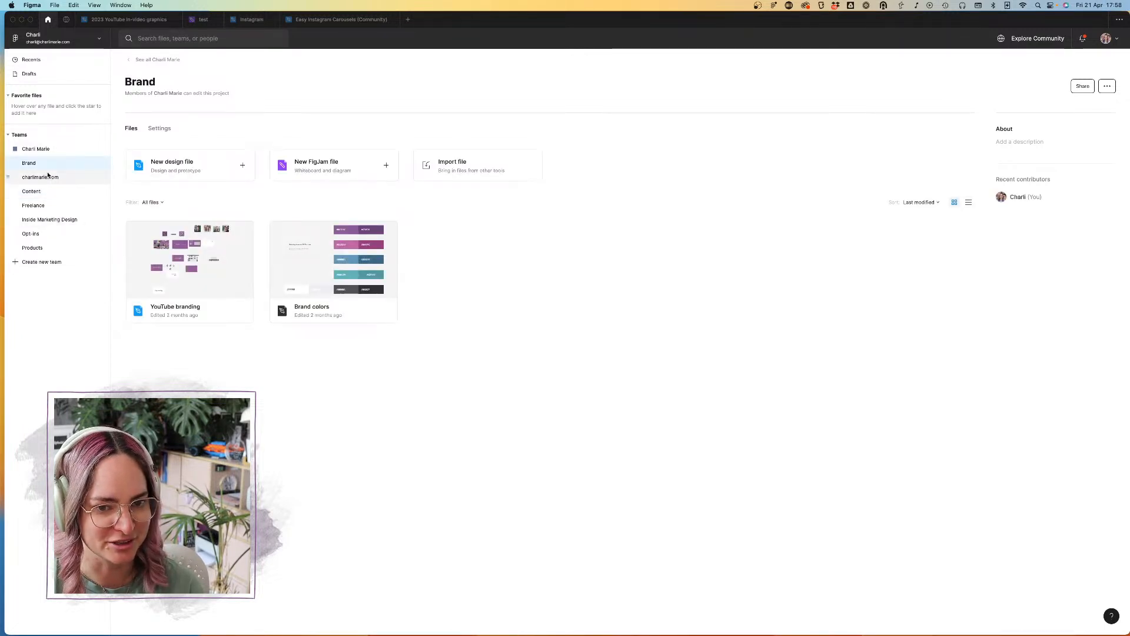
click(52, 39)
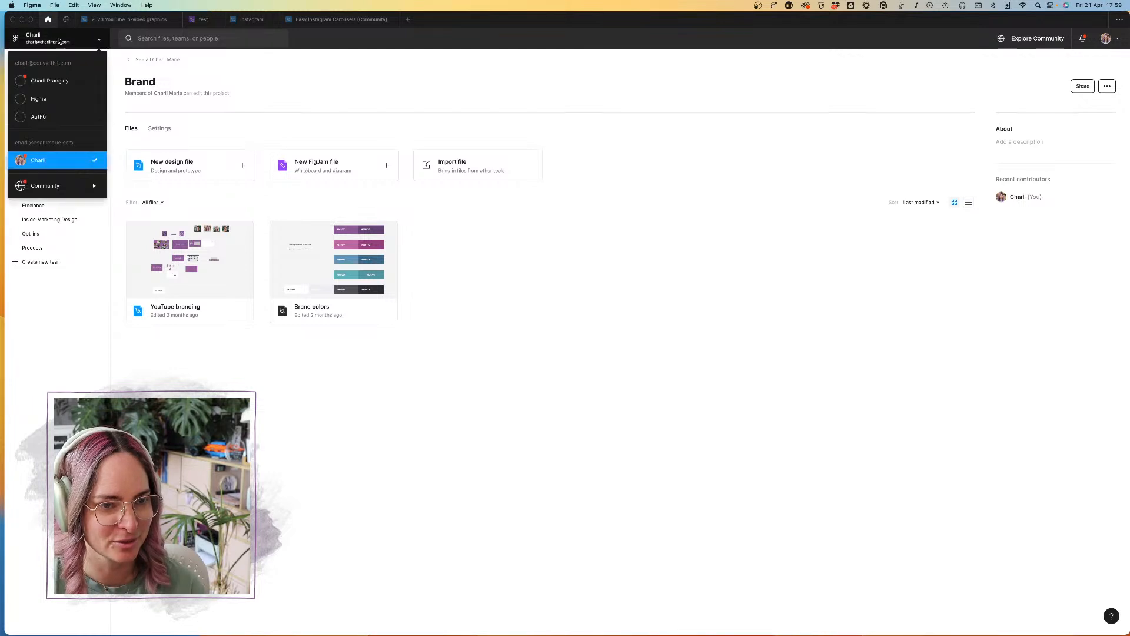
click(59, 83)
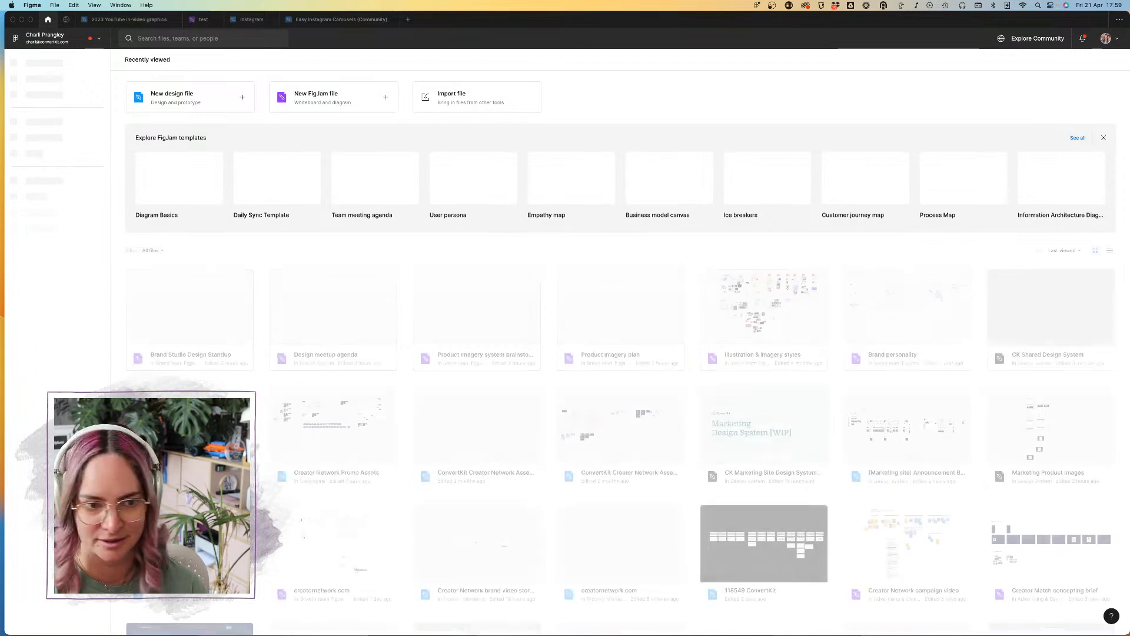
click(42, 514)
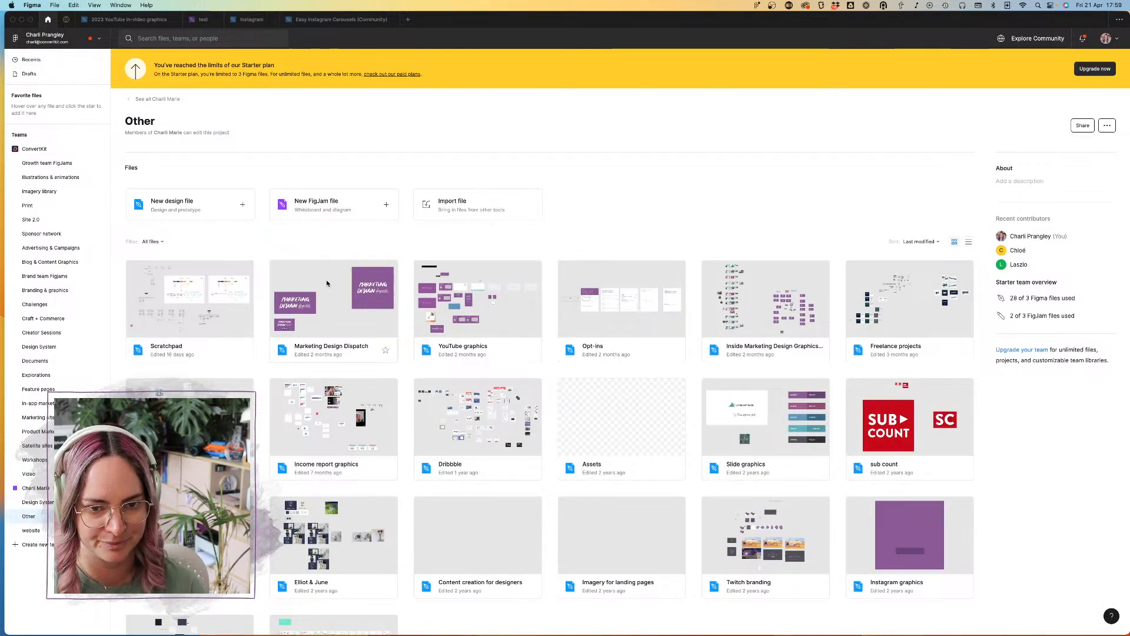
click(326, 282)
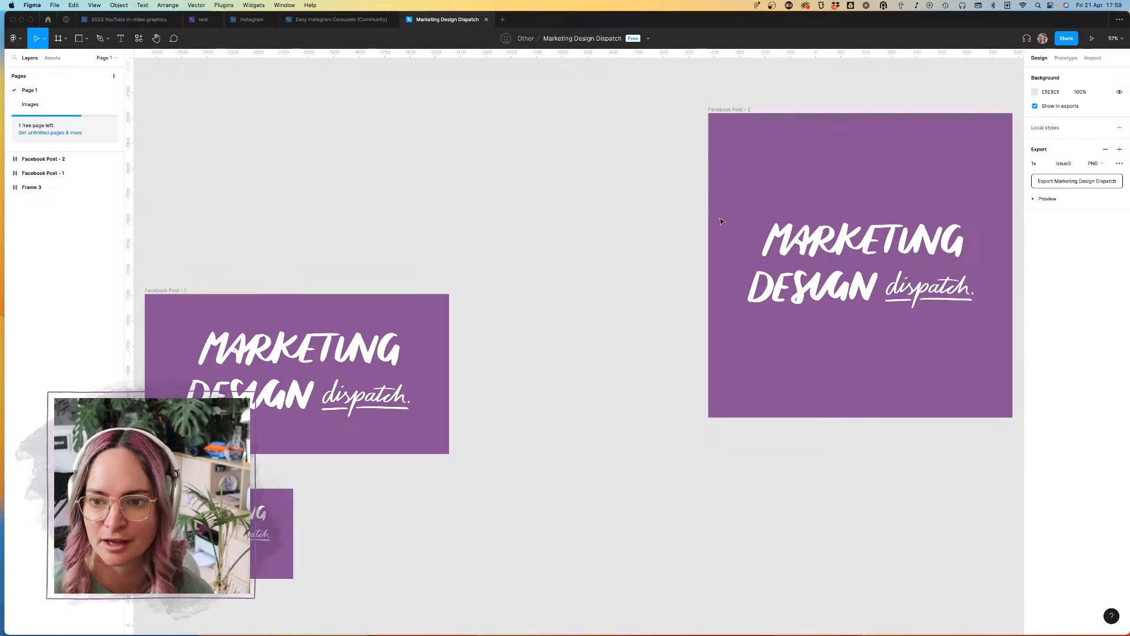
Step: Copy the white Marketing Design Dispatch lettering from the Facebook Post - 2 frame into the Instagram file, placing it to the right of Carousel CTA
click(860, 247)
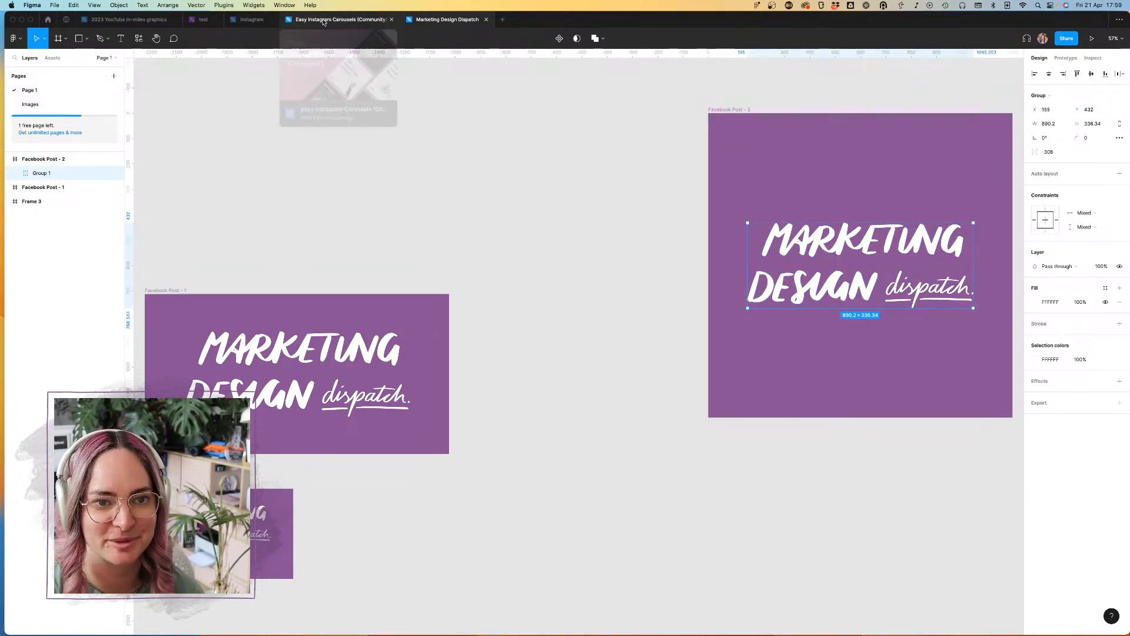
click(240, 22)
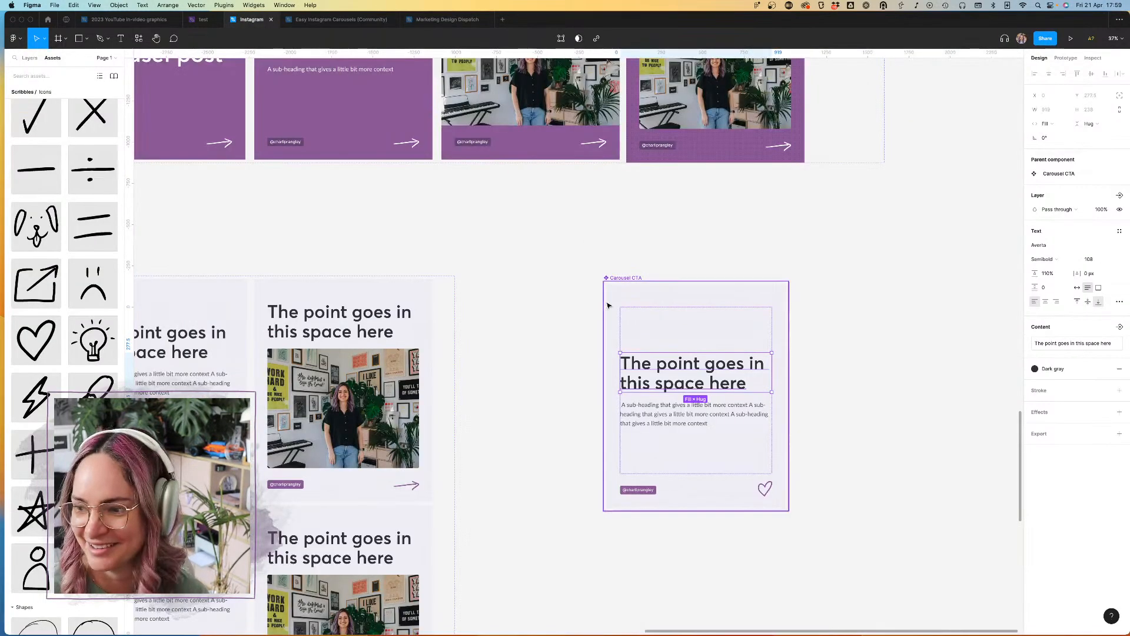
scroll(716, 406, down, 4)
scroll(715, 406, right, 2)
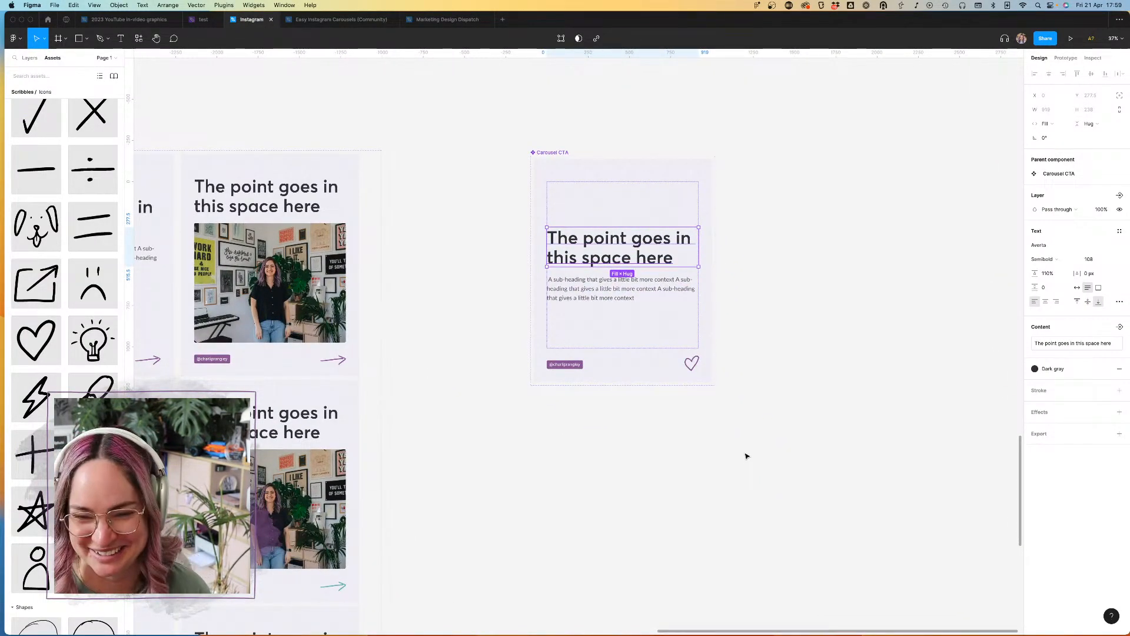
click(683, 437)
key(cmd+v)
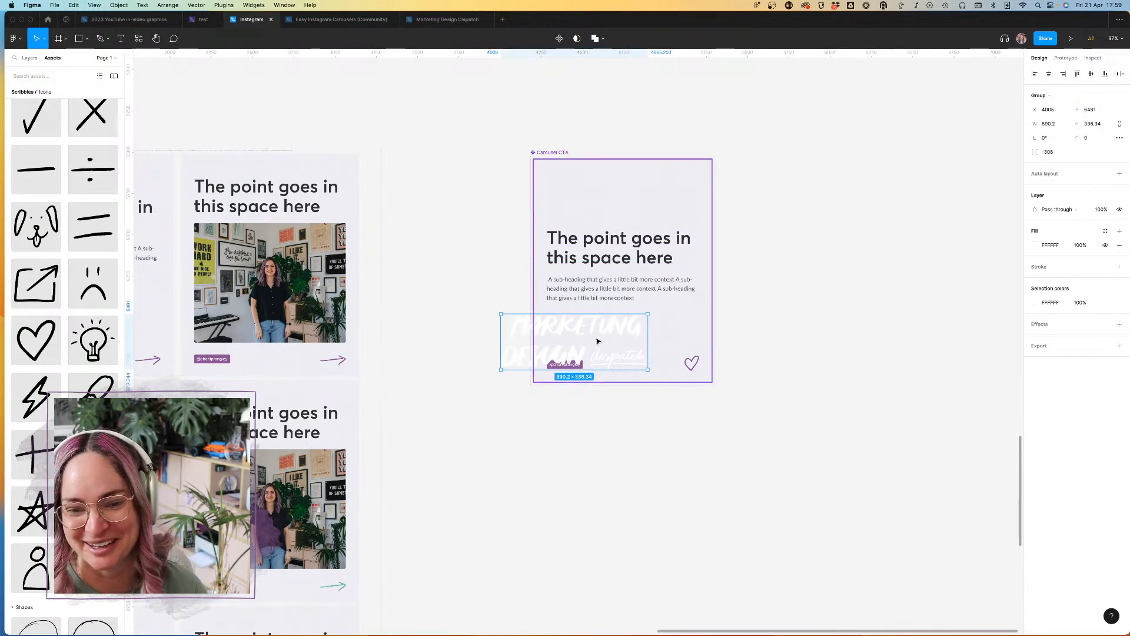
drag(590, 331, 879, 247)
click(871, 153)
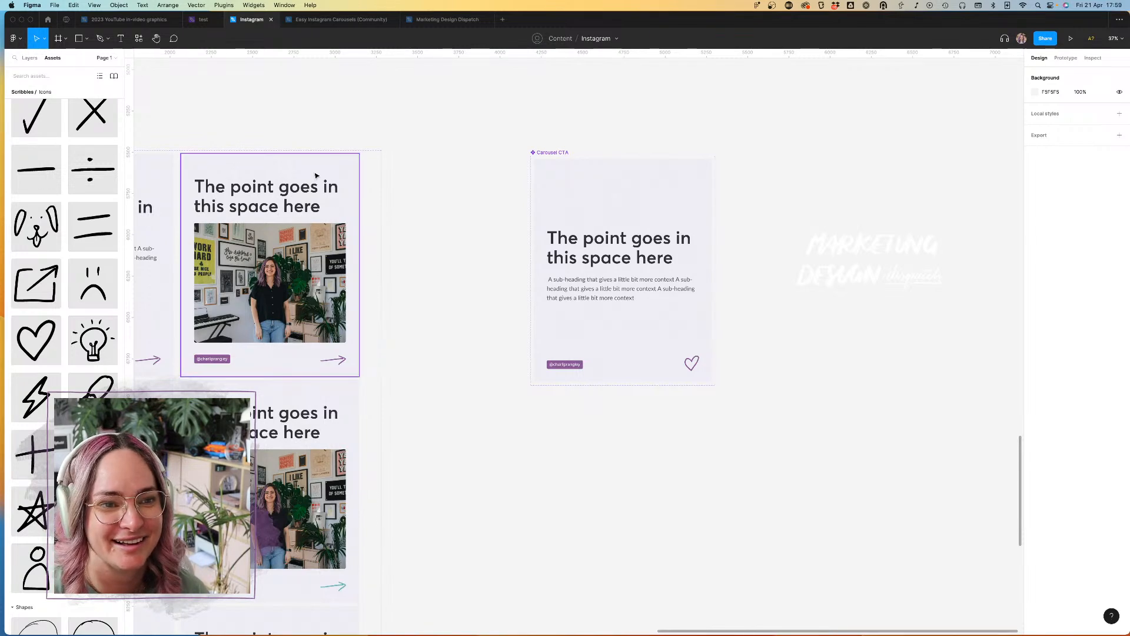
Step: Open the charlimarie.com file from the website project in the file browser
click(47, 19)
scroll(424, 292, down, 3)
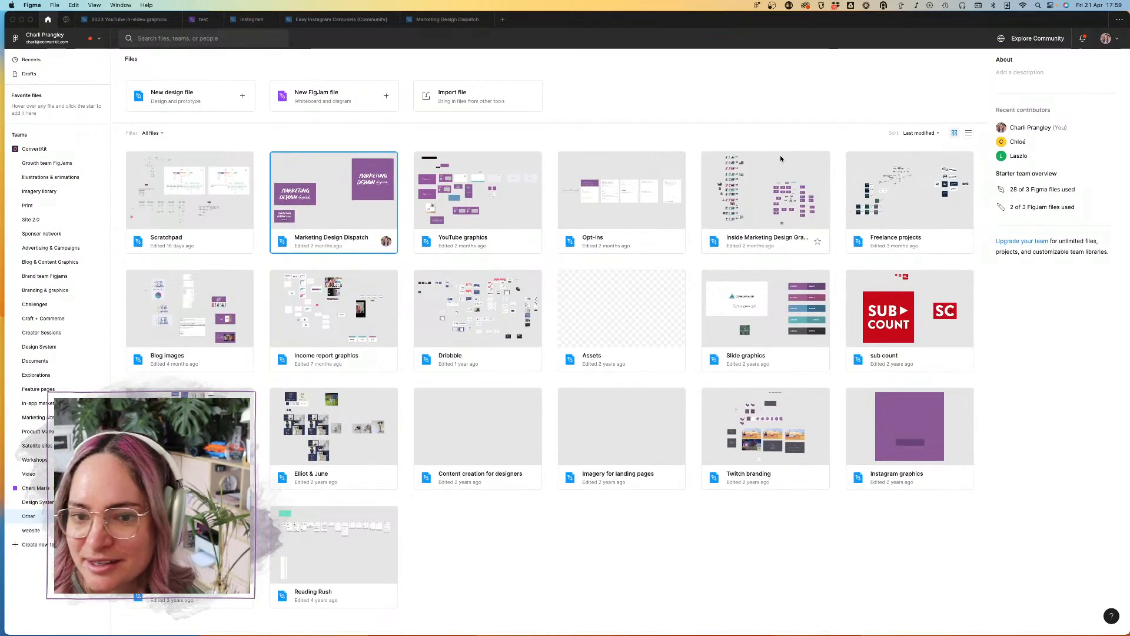
click(31, 530)
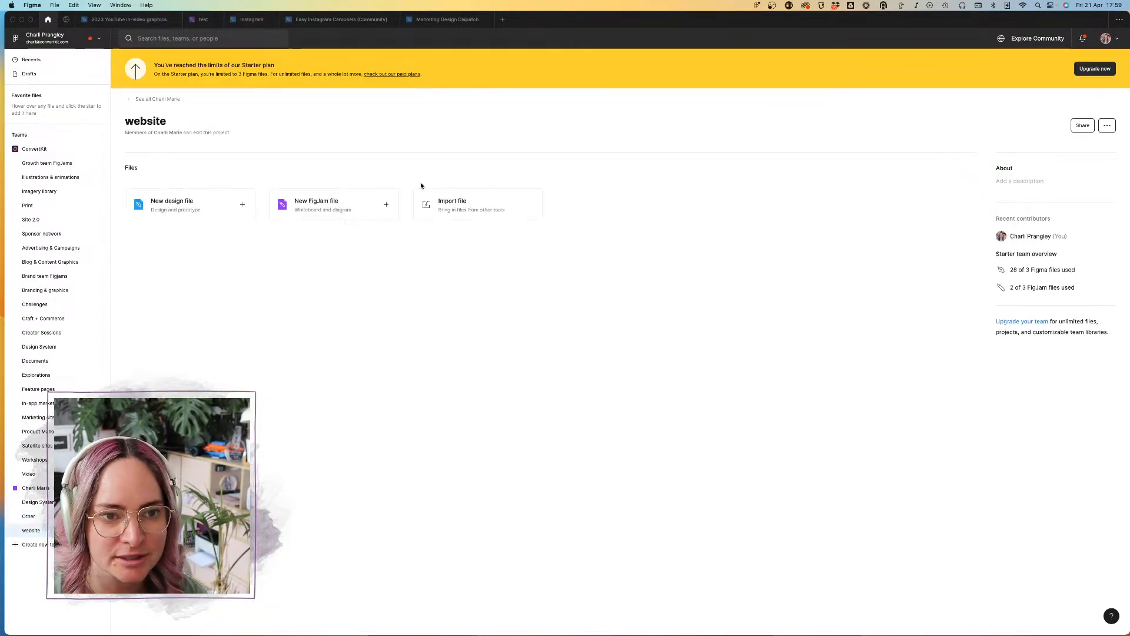
double_click(226, 273)
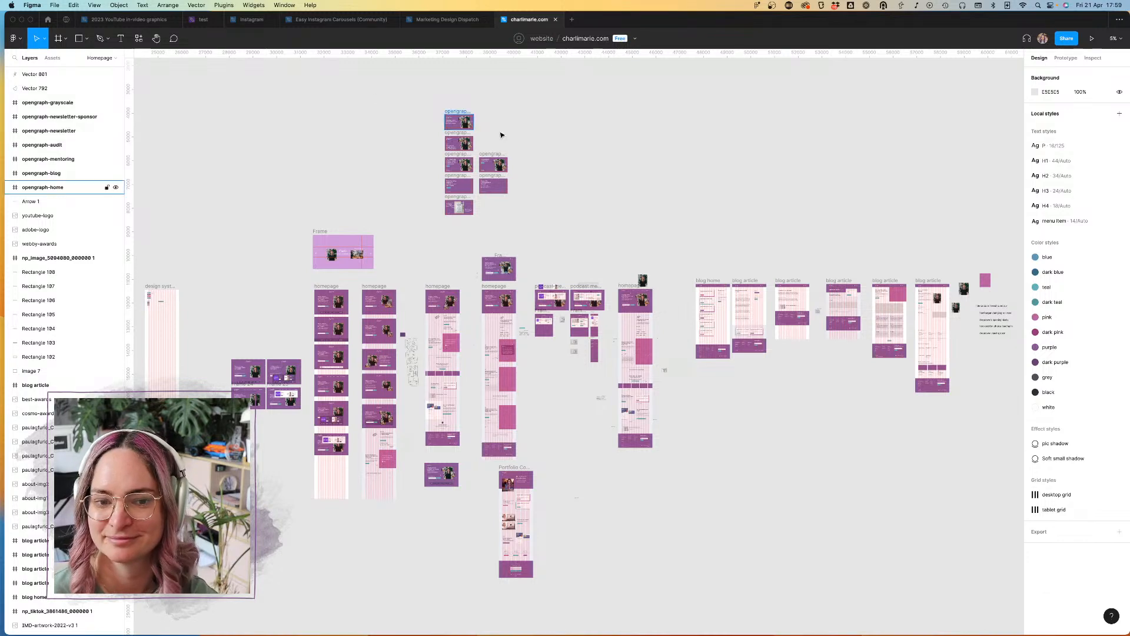
Step: Examine the homepage designs and opengraph frames in the charlimarie.com file for how the newsletter is promoted
scroll(433, 218, down, 3)
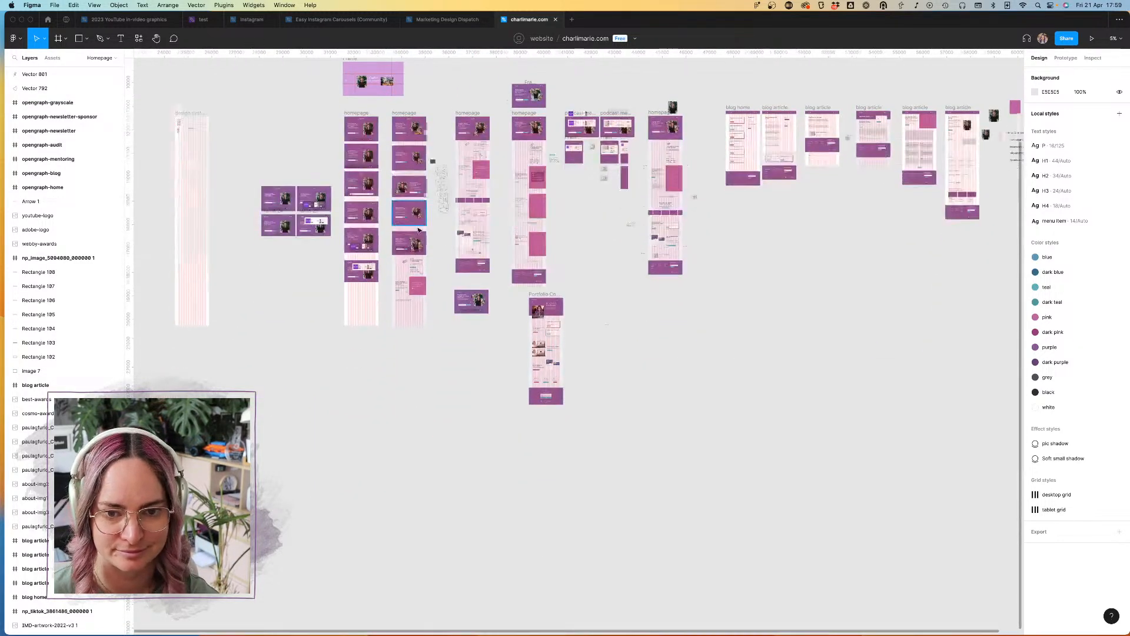
scroll(421, 227, up, 5)
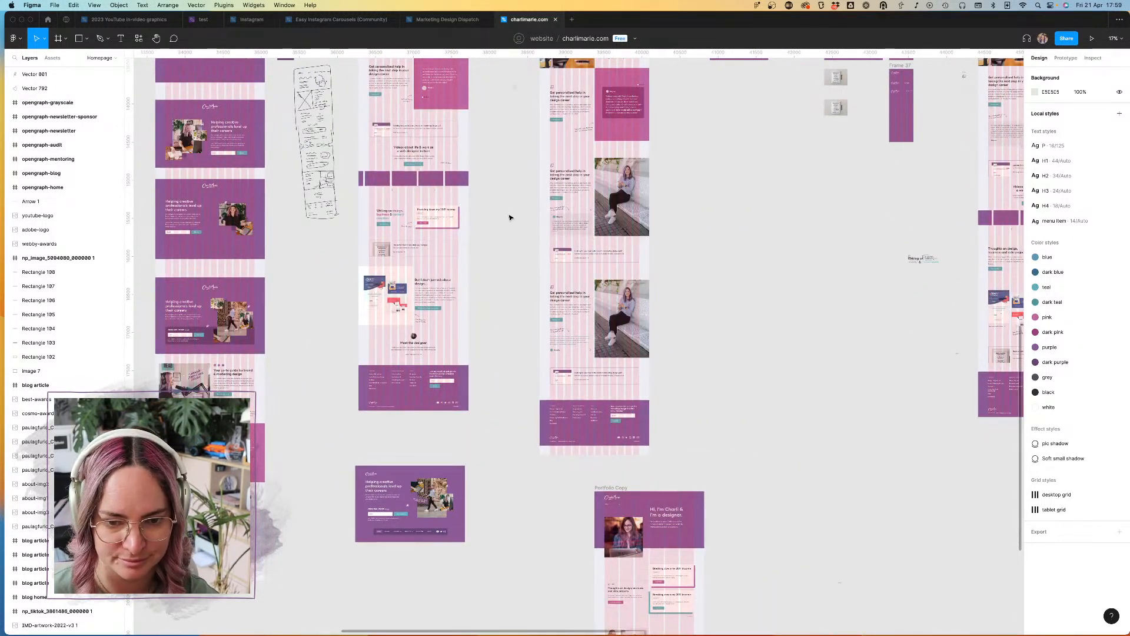
scroll(510, 217, down, 5)
scroll(510, 217, up, 3)
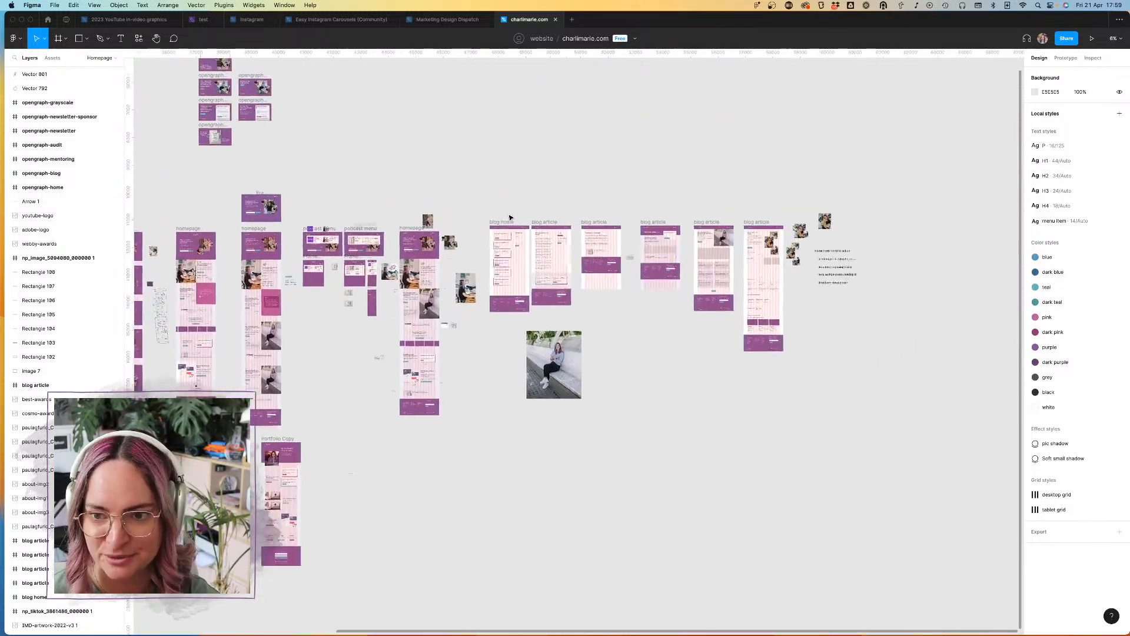
scroll(462, 134, up, 8)
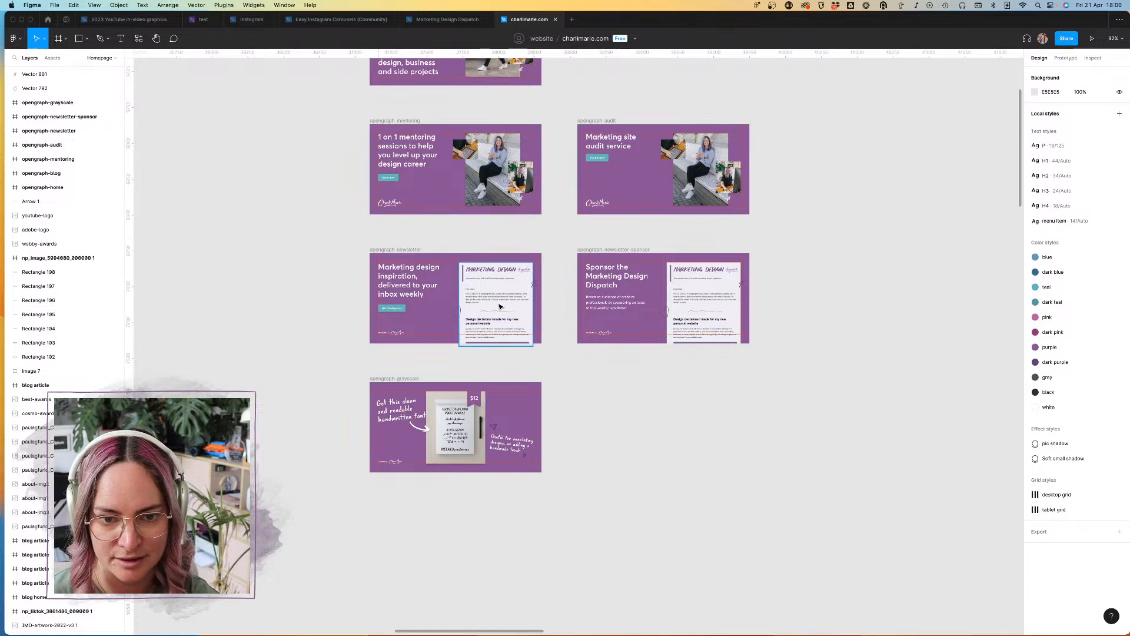
scroll(558, 279, up, 3)
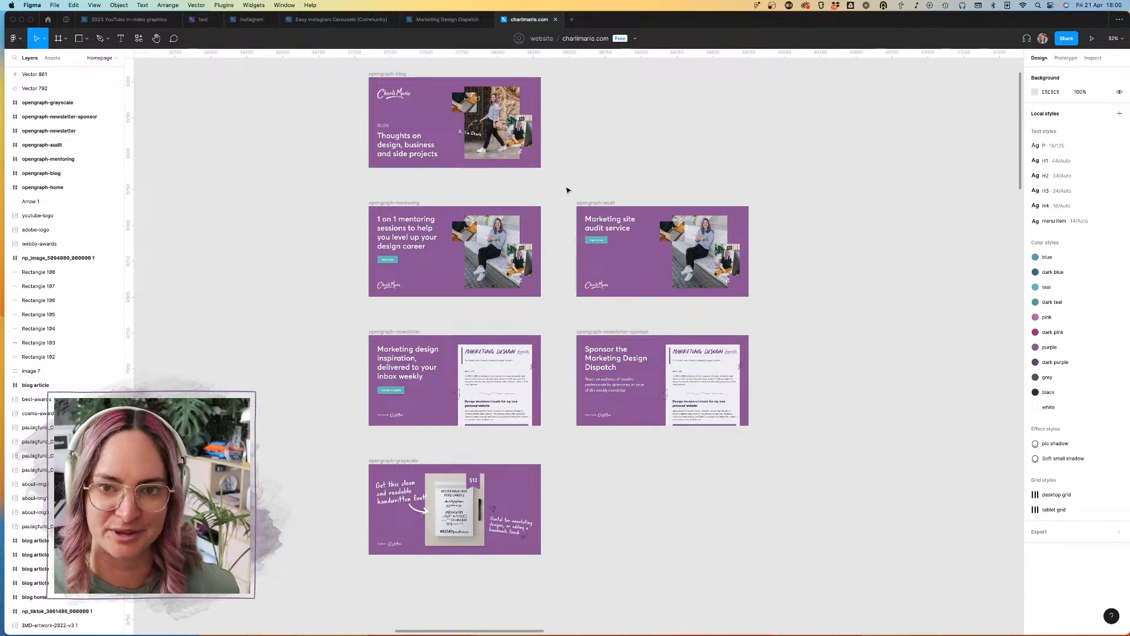
mouse_move(446, 24)
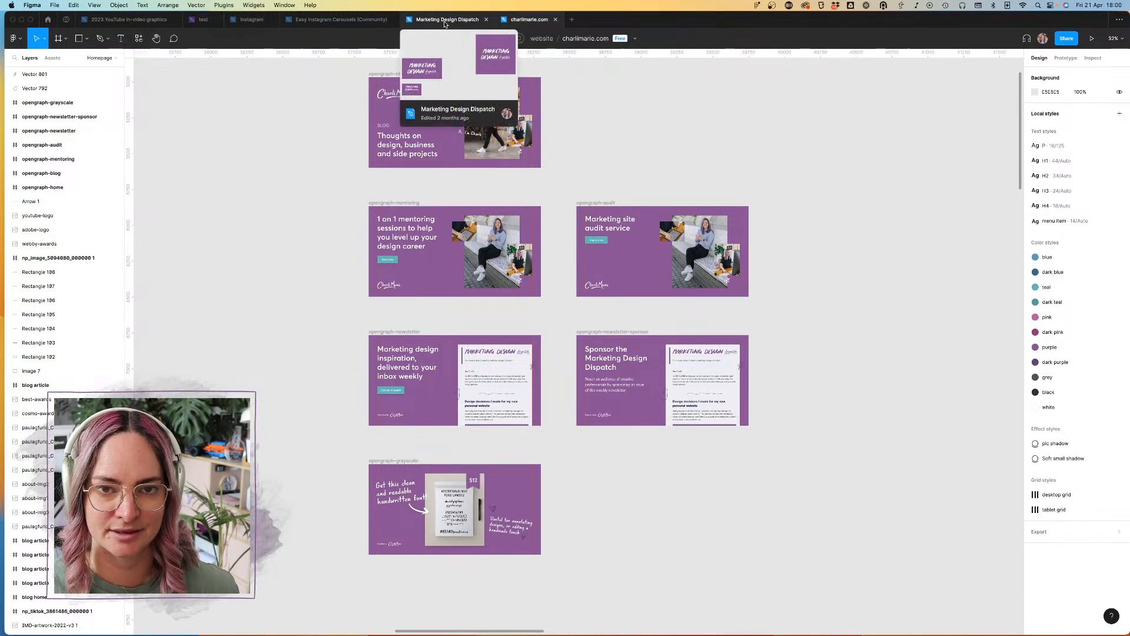
mouse_move(252, 21)
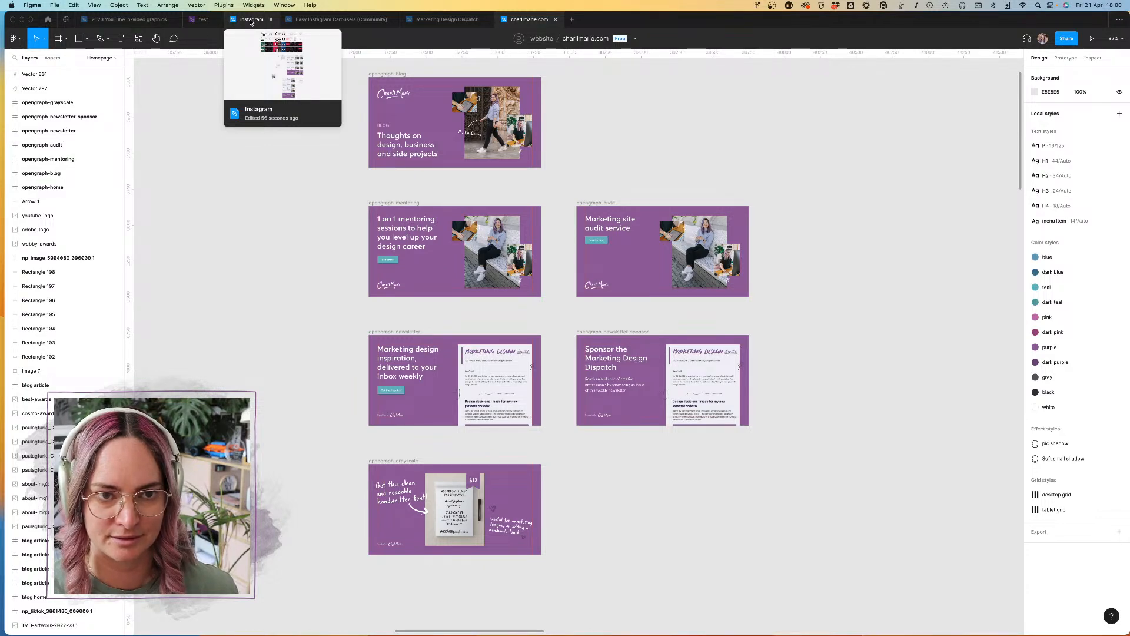
Step: Return to the Instagram file and change the Carousel CTA heading to "Subscribe to my newsletter for more"
click(252, 19)
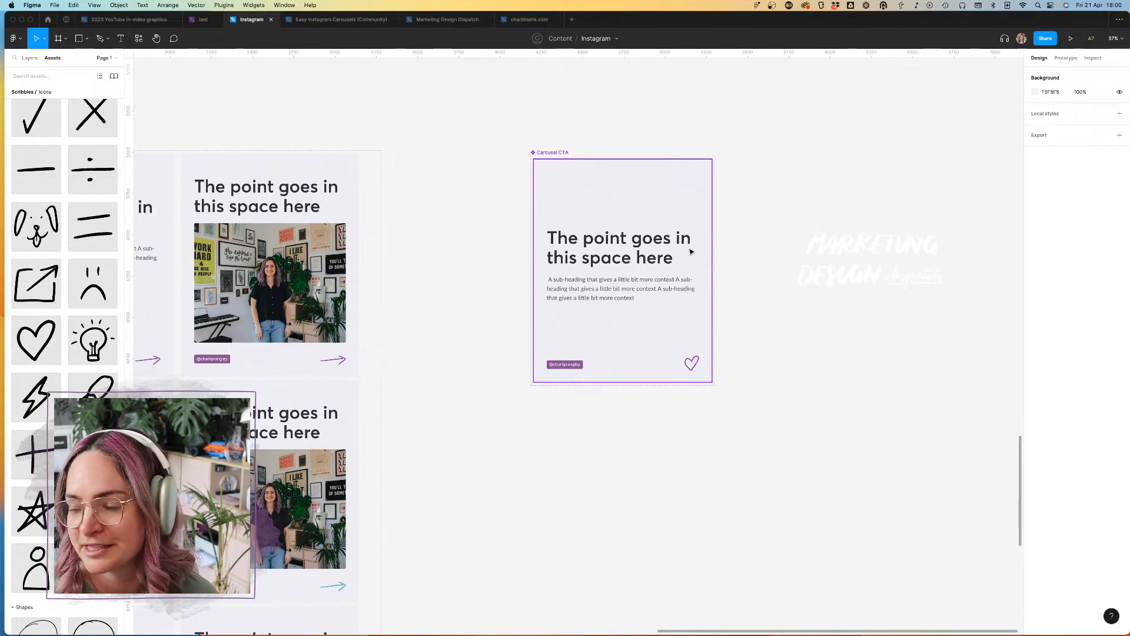
scroll(640, 235, left, 2)
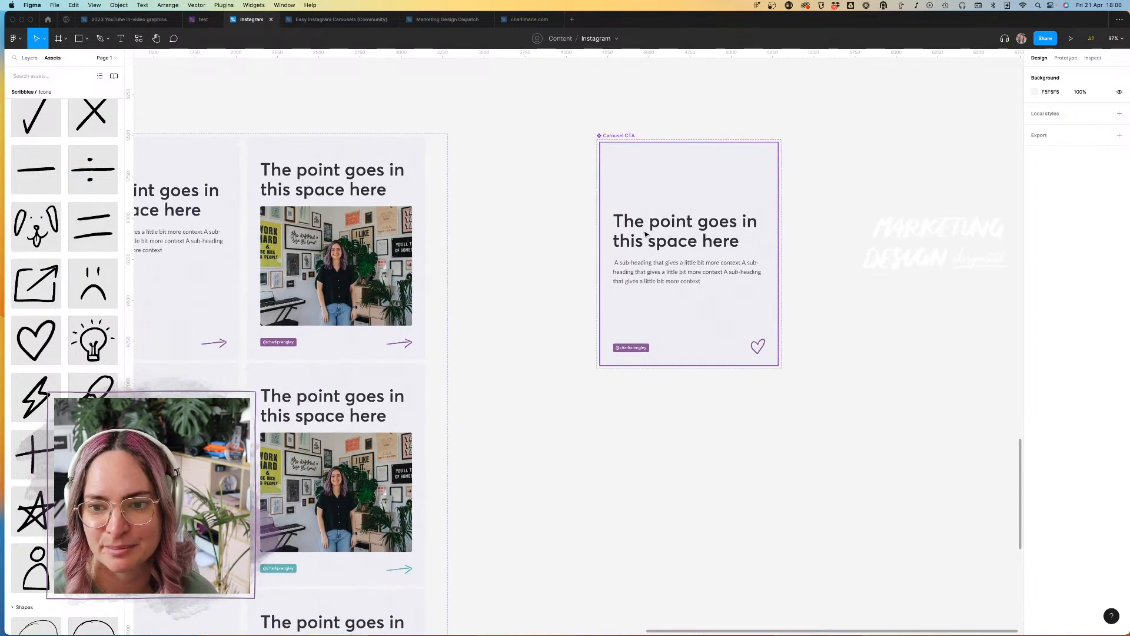
scroll(636, 233, right, 3)
click(631, 231)
double_click(630, 230)
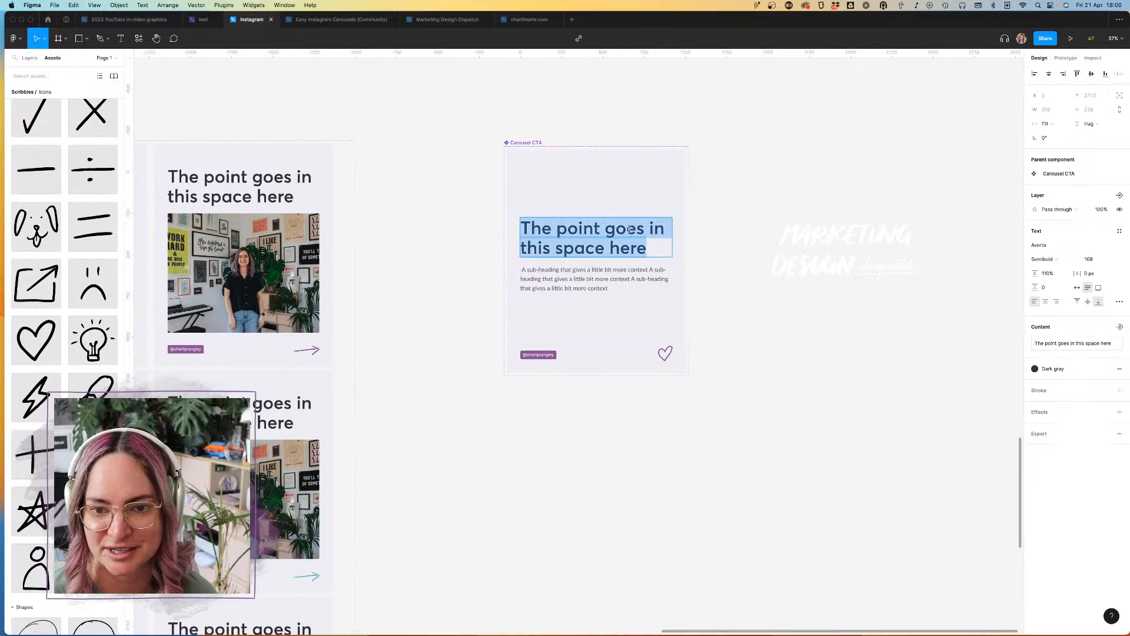
text(S)
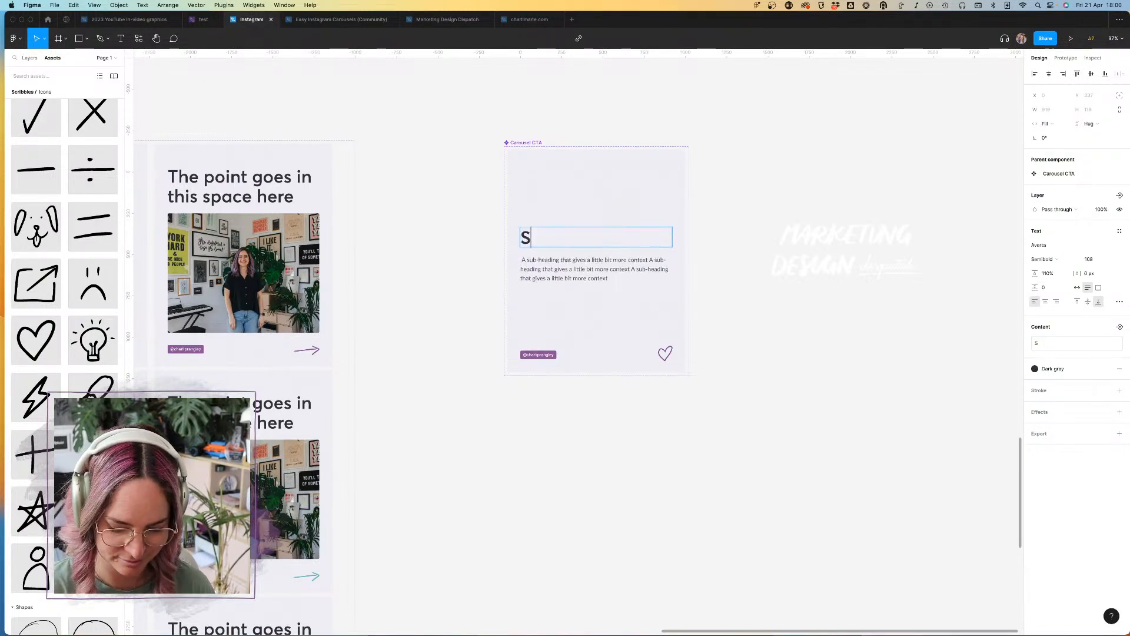
text(ubscribe to)
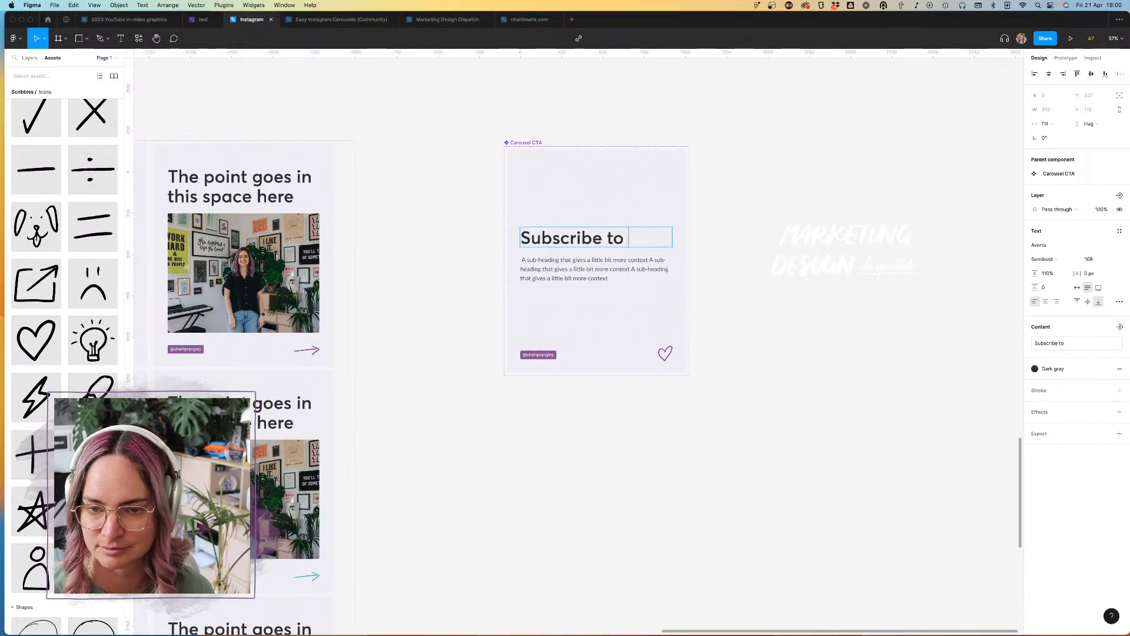
text( my new)
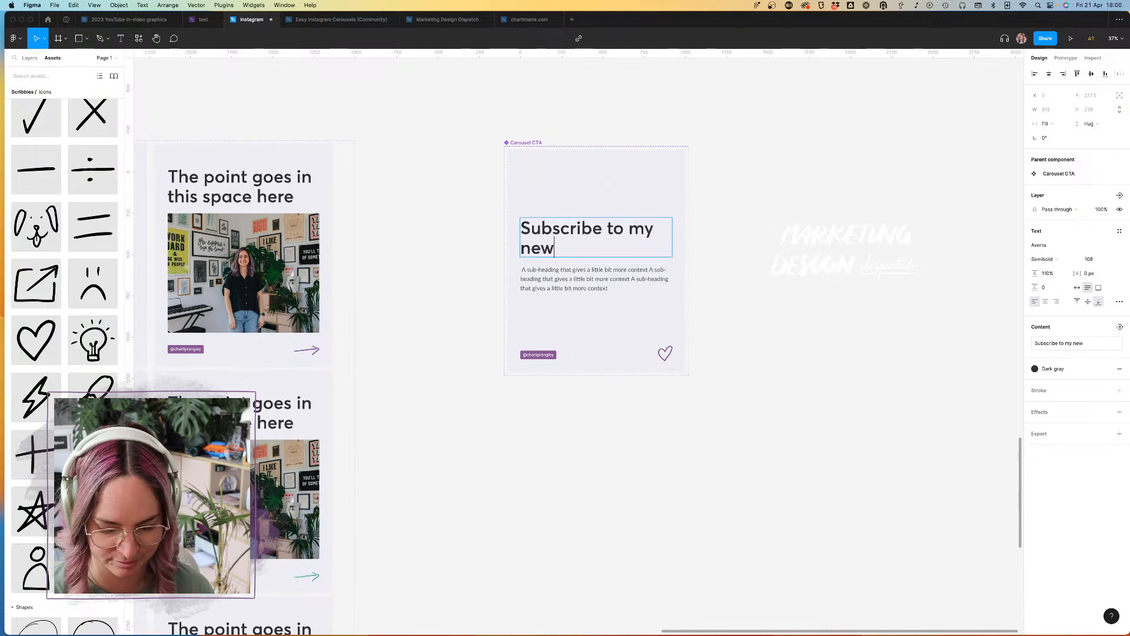
text(sletter)
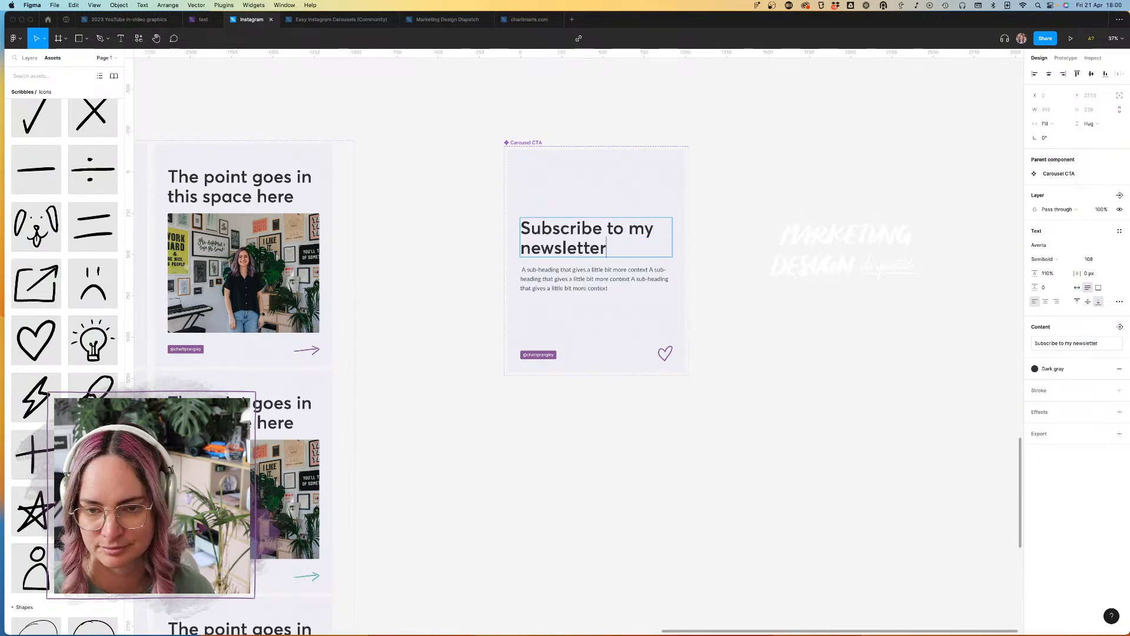
text( for more)
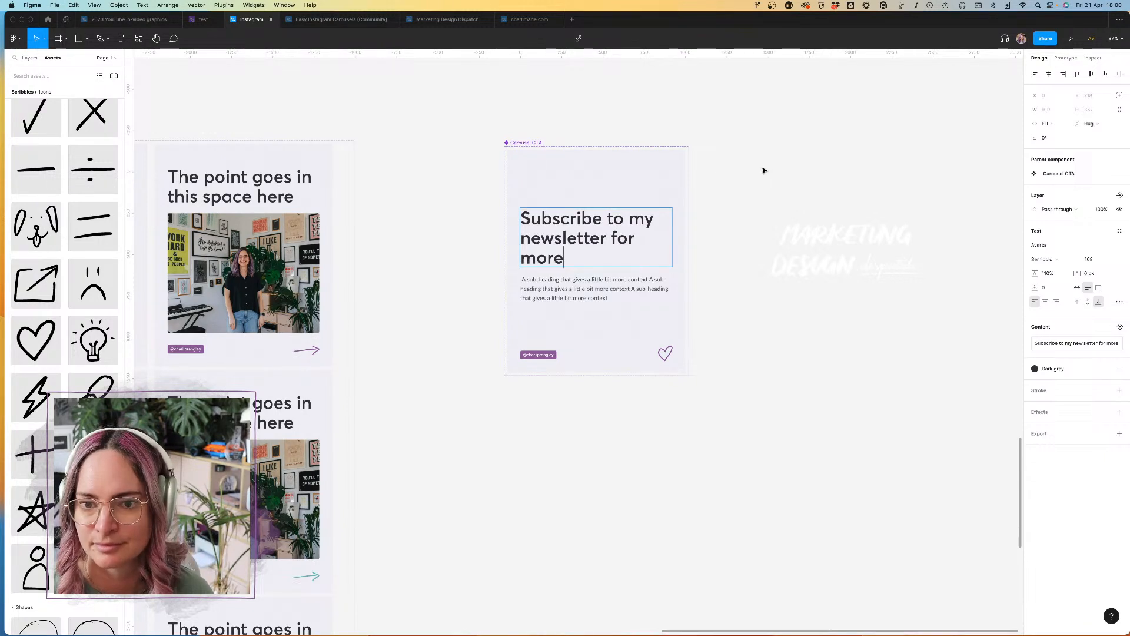
key(Escape)
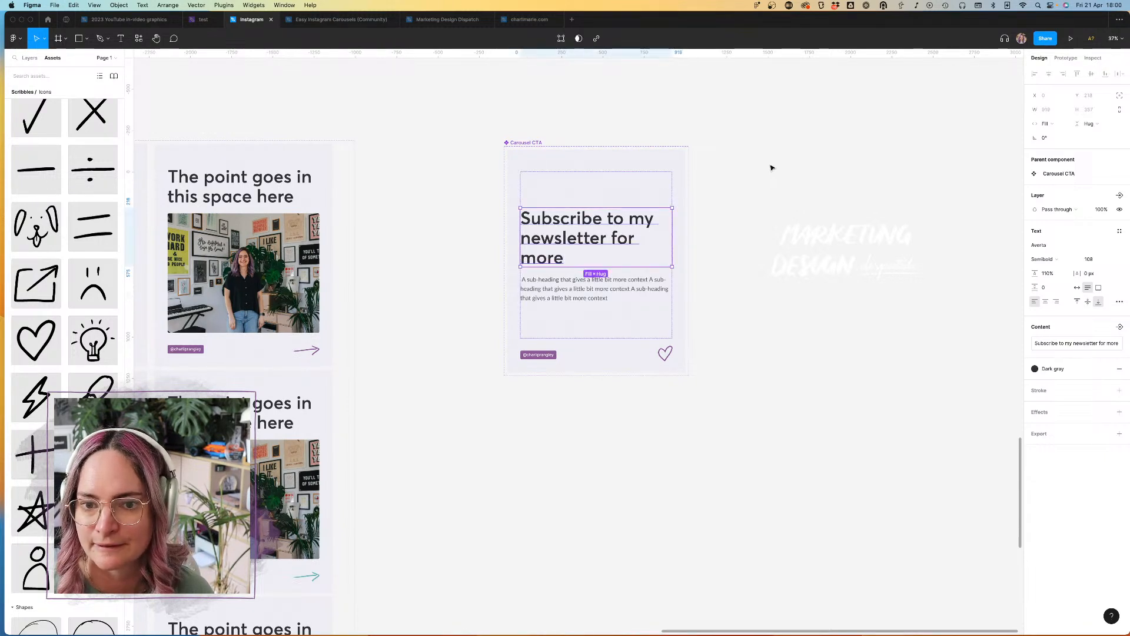
Step: Reduce the Carousel CTA heading's font size to 78
click(1093, 259)
text(98)
key(Return)
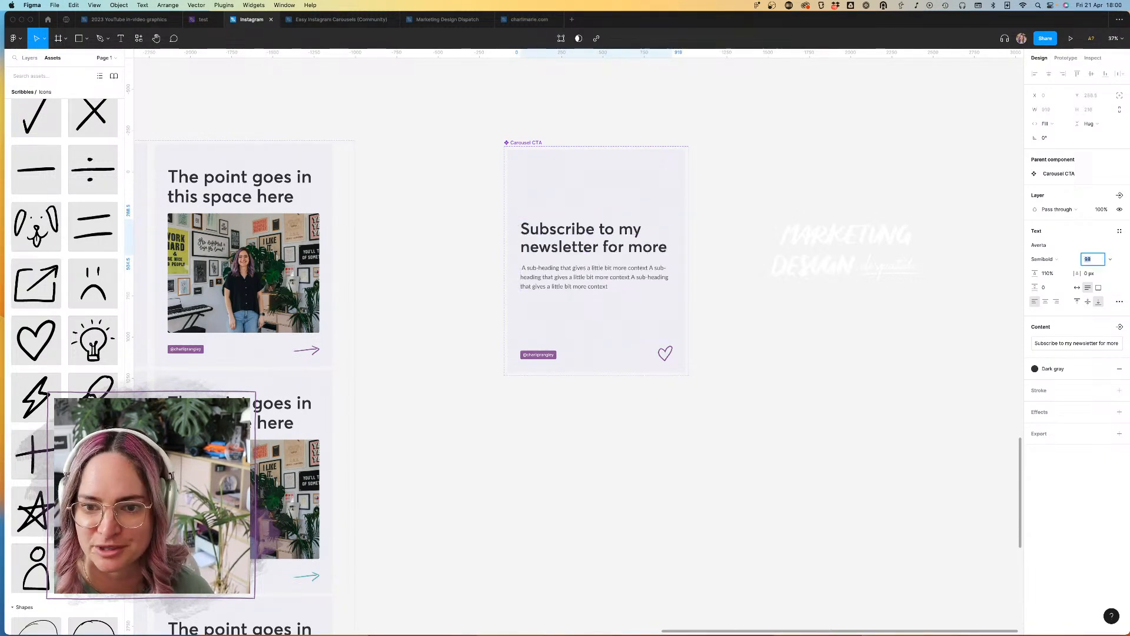
key(shift+Down)
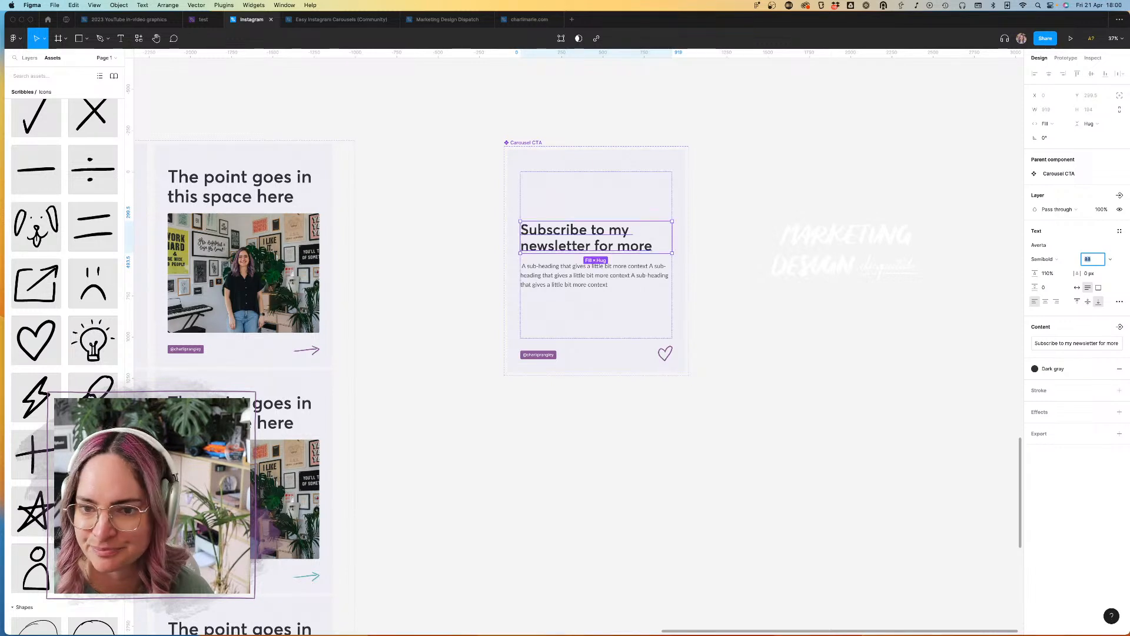
key(shift+Down)
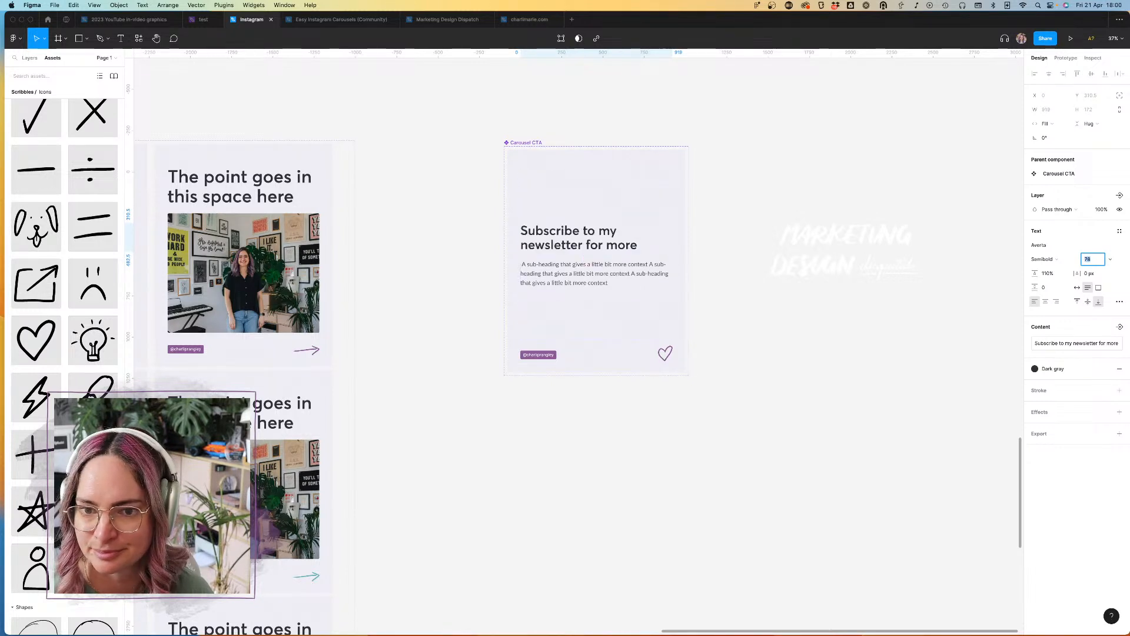
Step: Switch to Safari, open the Marketing Design Dispatch newsletter page in a new tab, and copy its description paragraph
click(601, 283)
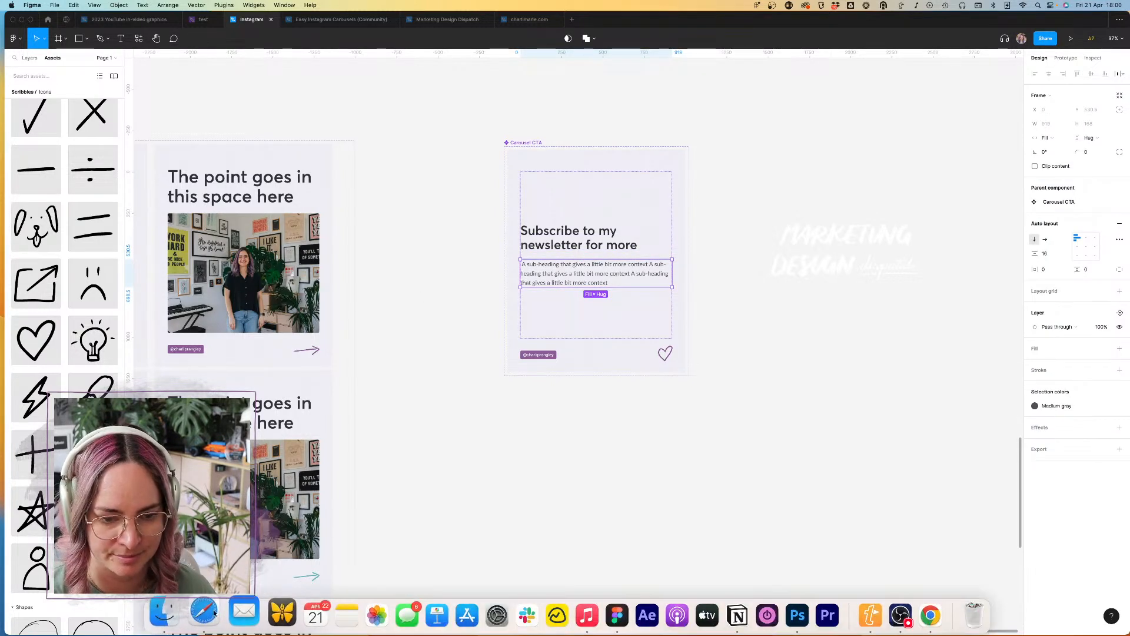
click(214, 613)
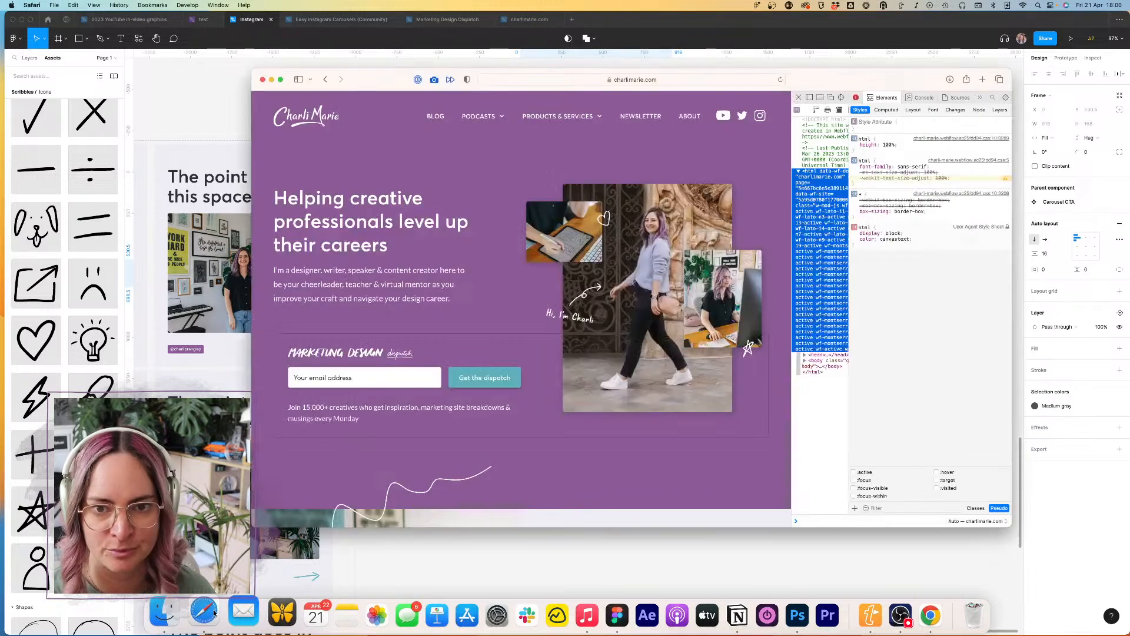
click(983, 80)
text(pages.charlimarie.com)
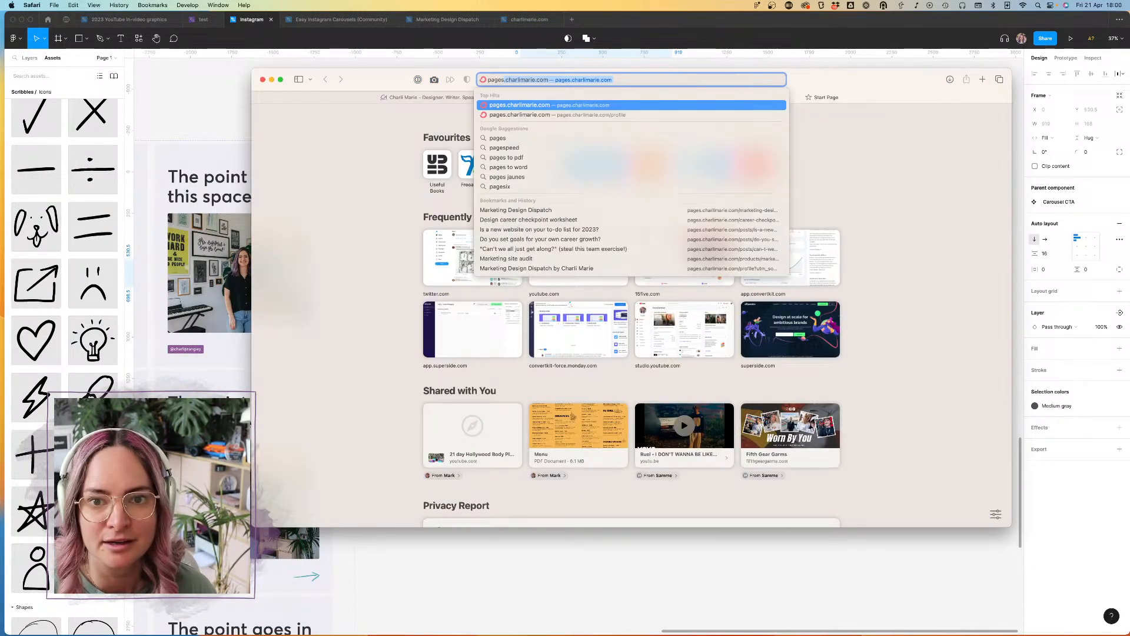
key(Return)
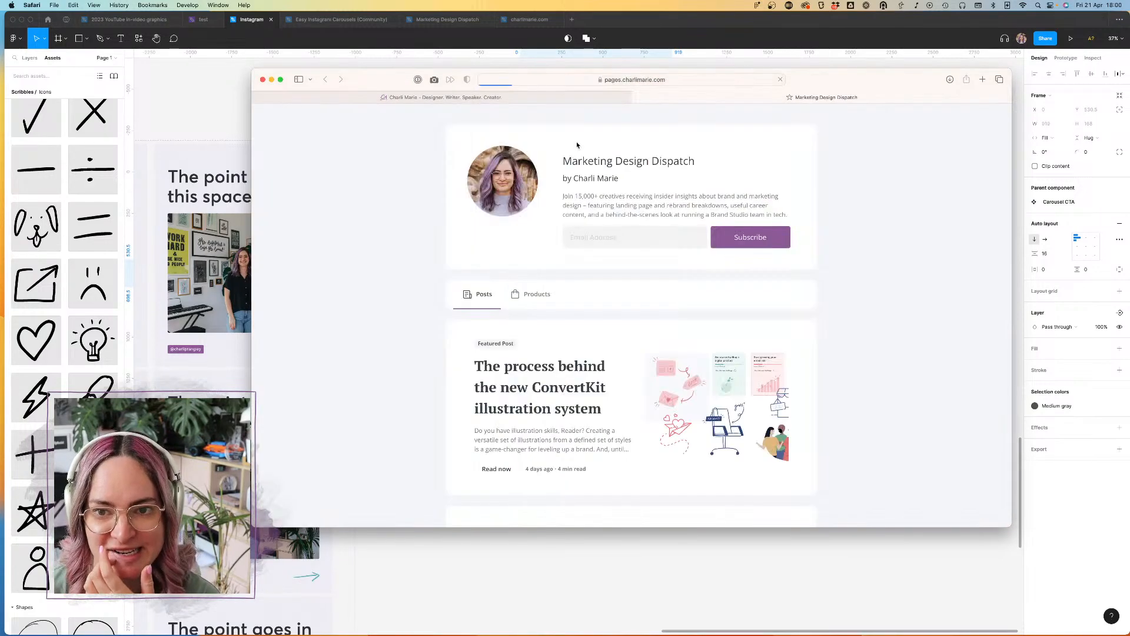
drag(793, 219, 544, 197)
key(super+c)
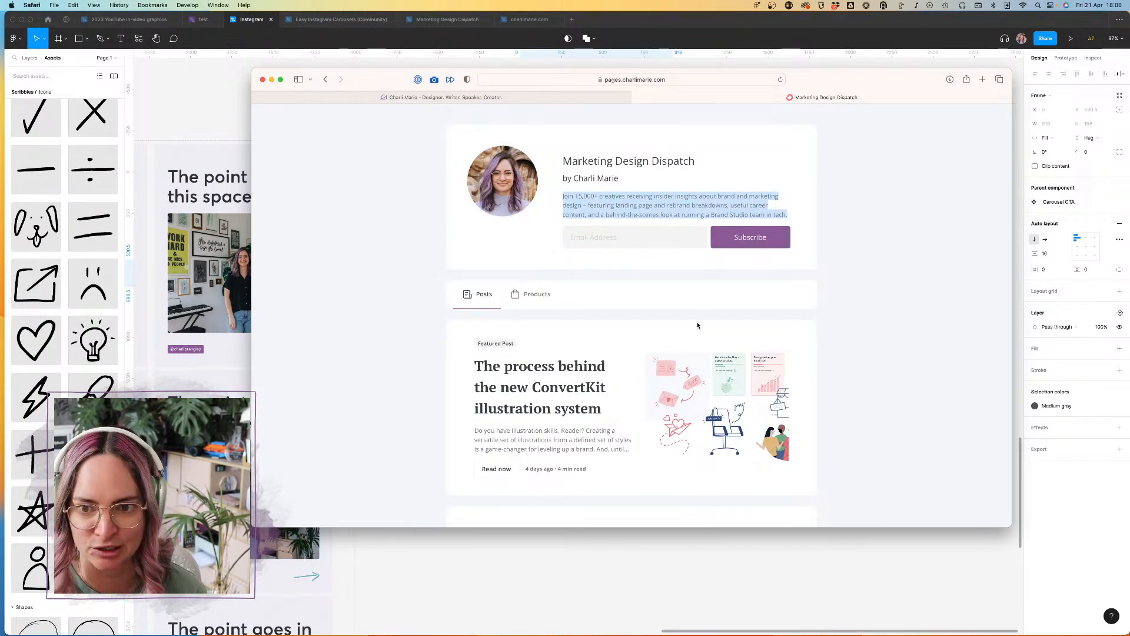
Step: Return to Figma and replace the Carousel CTA sub-heading text with the copied newsletter description
click(733, 581)
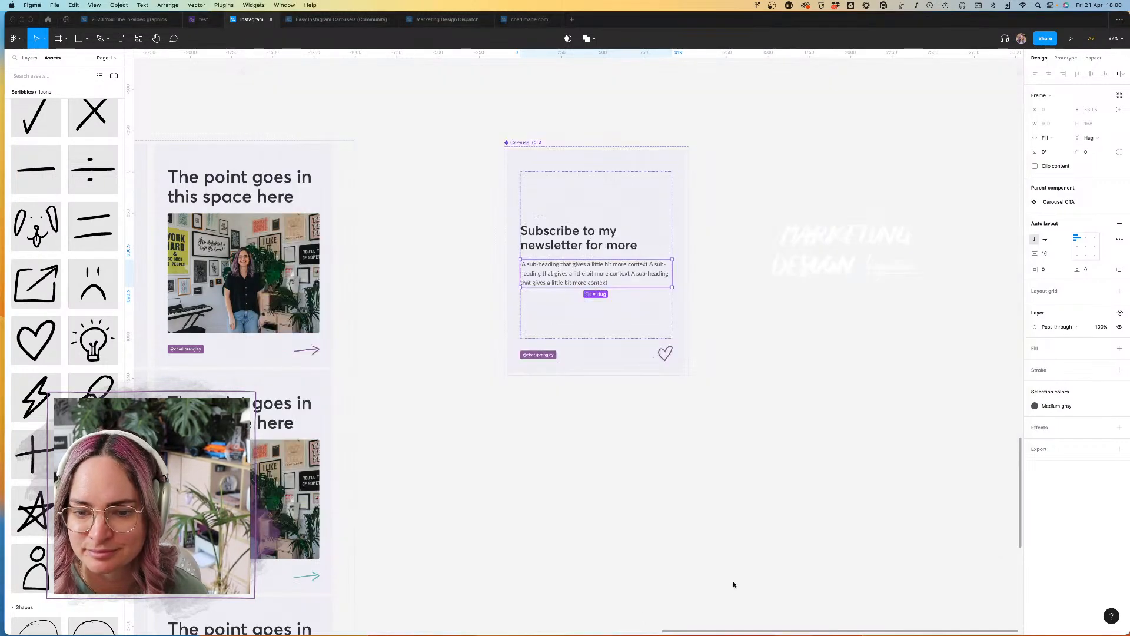
double_click(596, 274)
double_click(596, 274)
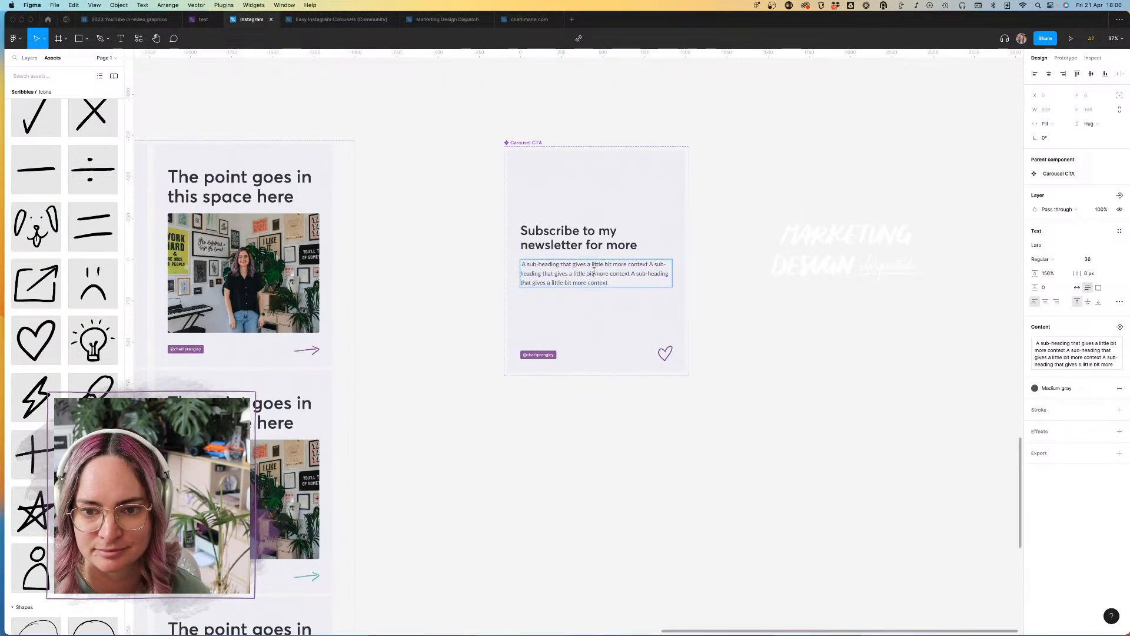
key(super+a)
key(super+v)
click(726, 303)
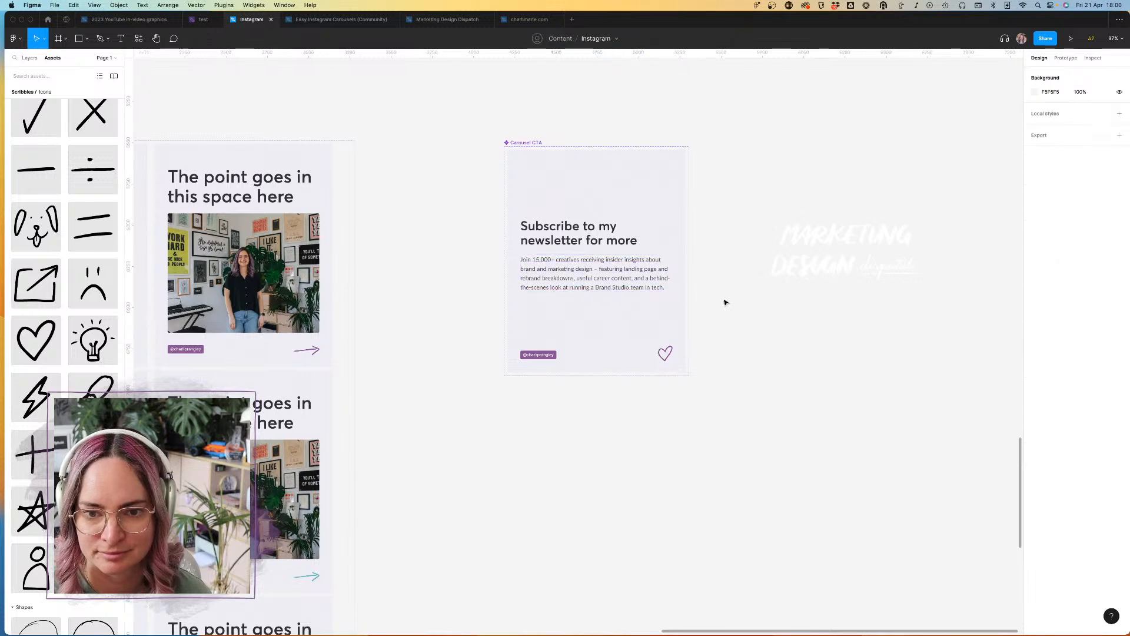
Step: Shorten the sub-heading to "Join 15,000+ creatives receiving weekly insider insights about brand and marketing design in tech."
scroll(700, 267, up, 3)
double_click(574, 290)
click(574, 293)
double_click(564, 265)
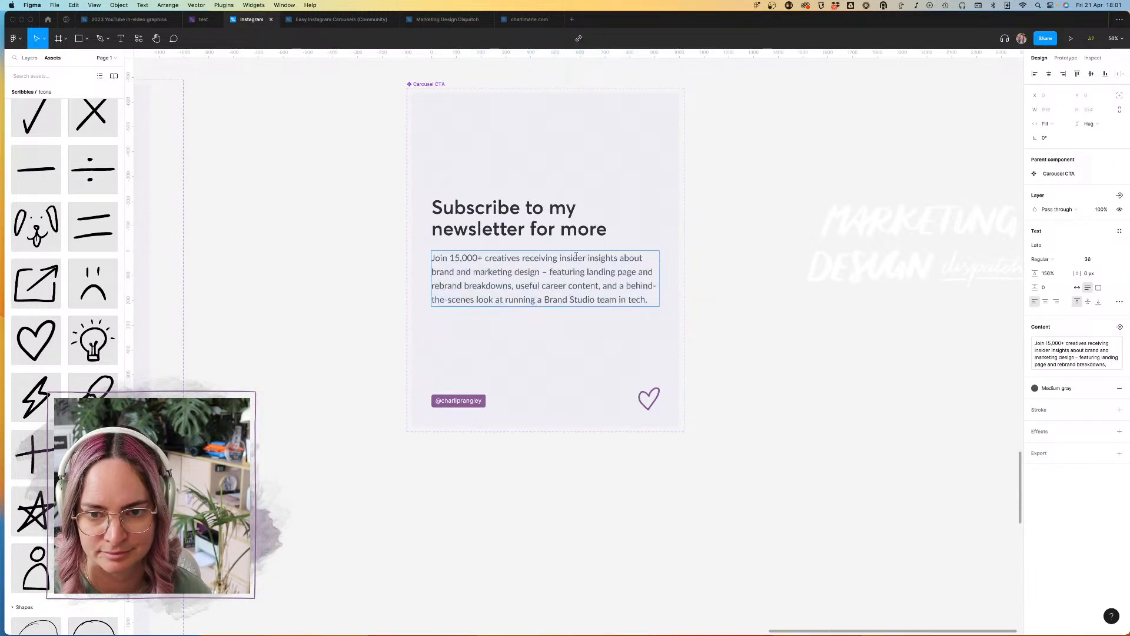
click(555, 258)
text(weeklt)
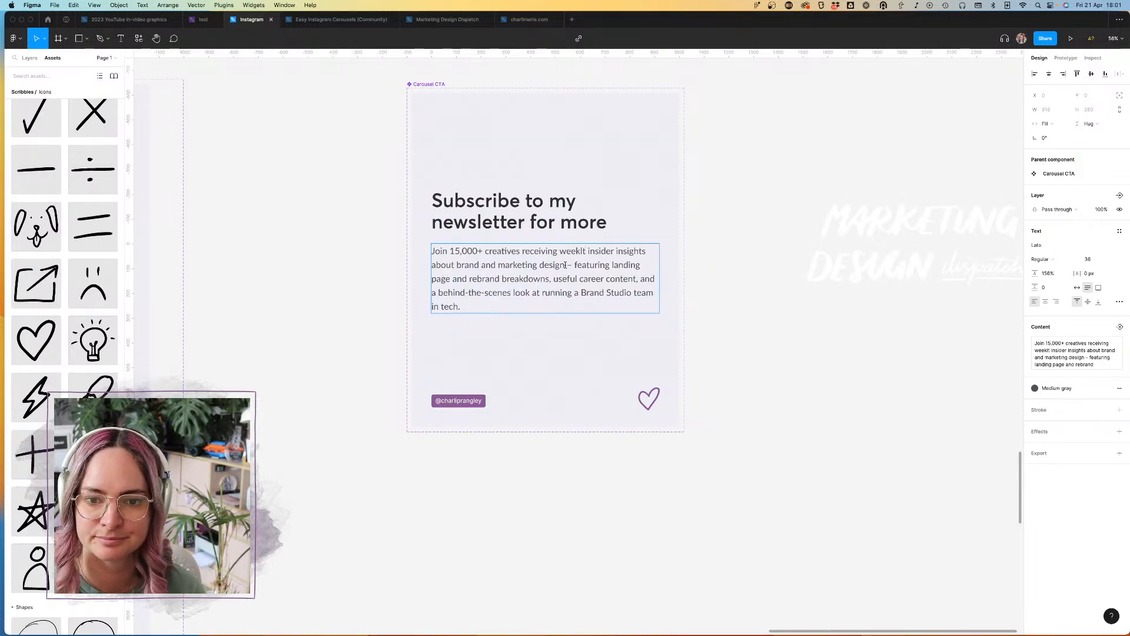
drag(565, 265, 649, 333)
text(i)
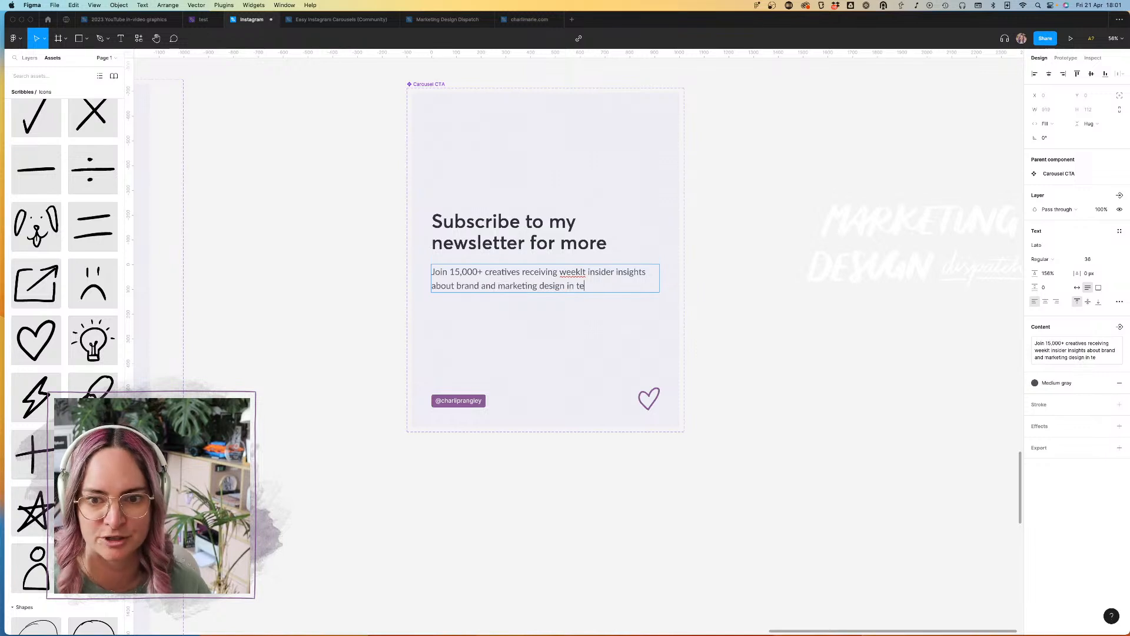
key(BackSpace)
text(y)
key(Escape)
key(Escape)
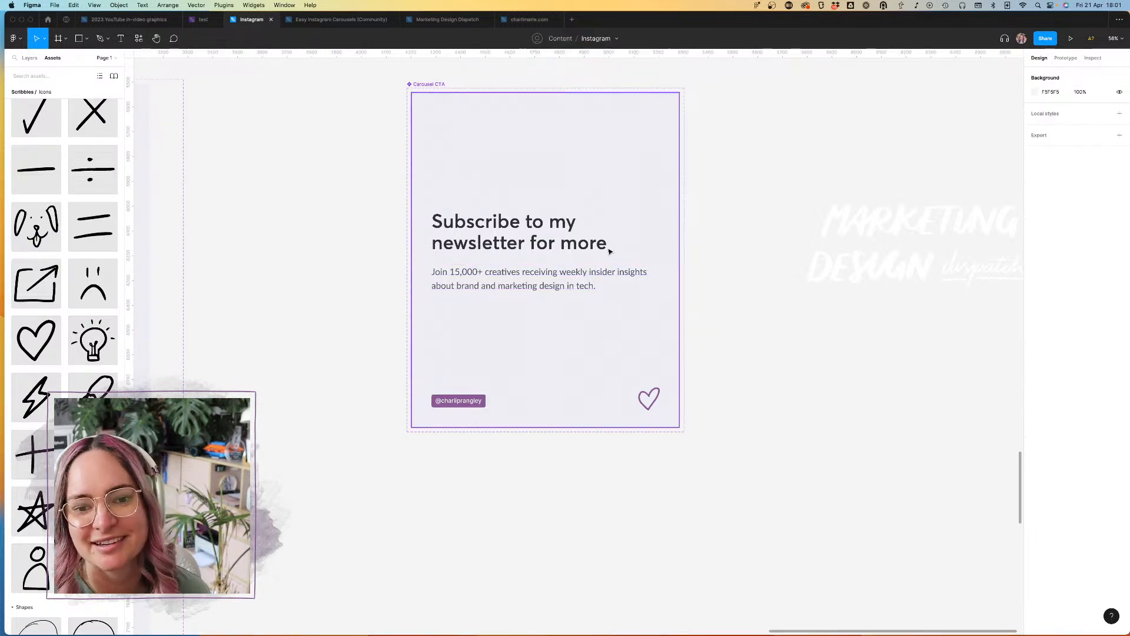
Step: Examine how the "Was this post helpful?" call-to-action slides in the Templates component set are designed
click(913, 227)
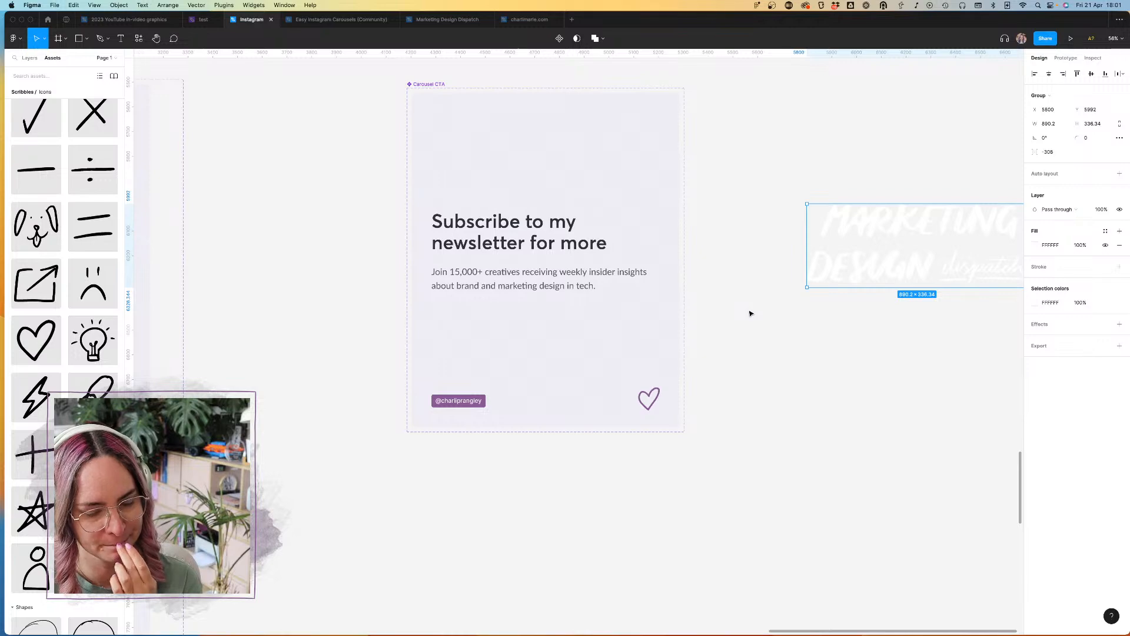
scroll(378, 263, down, 10)
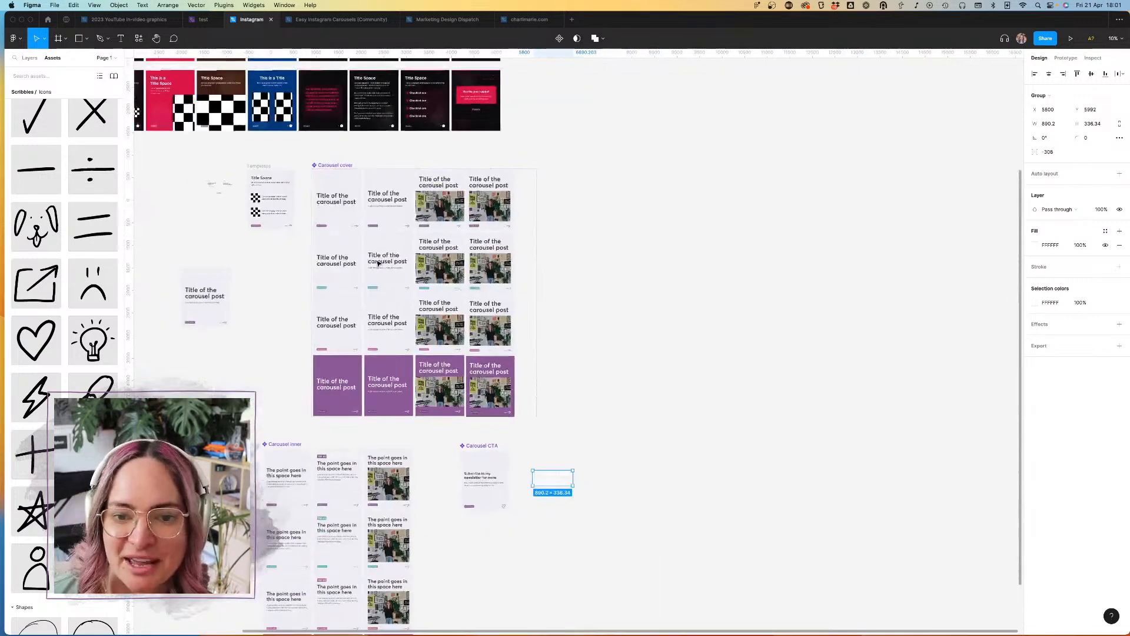
scroll(379, 263, up, 5)
scroll(379, 263, left, 5)
scroll(629, 242, up, 1)
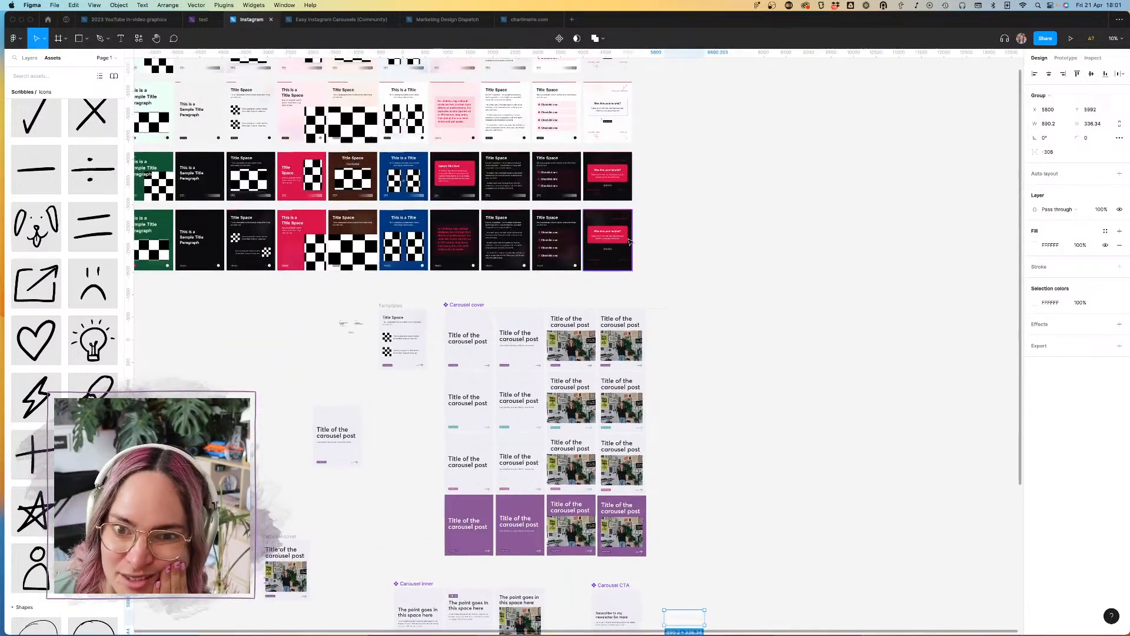
scroll(629, 242, up, 4)
scroll(629, 242, left, 3)
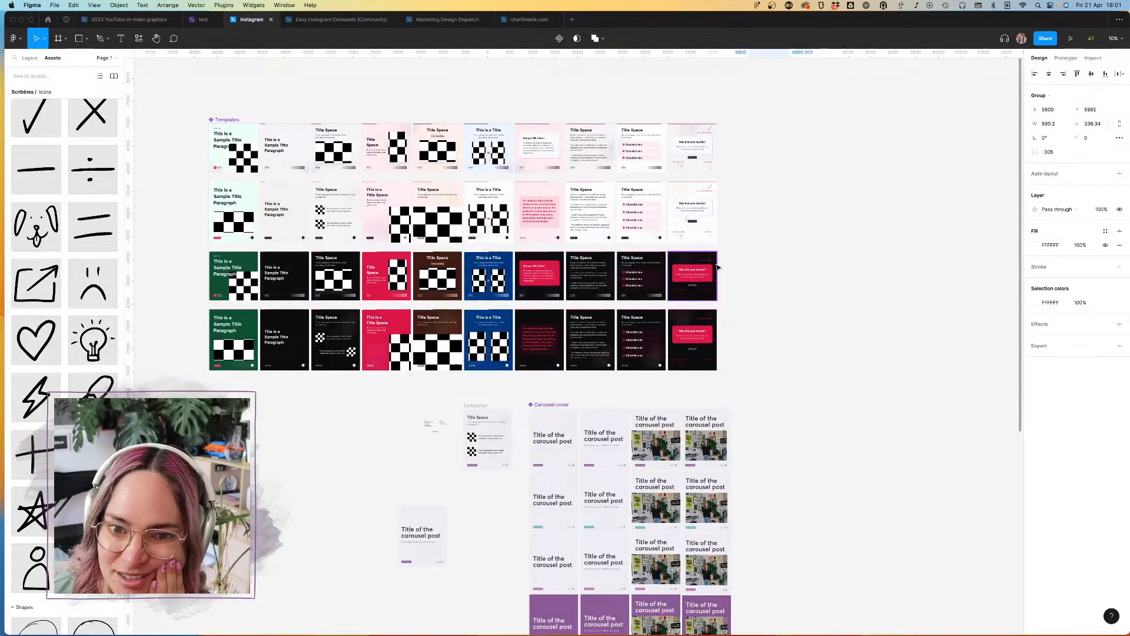
scroll(718, 268, down, 2)
scroll(701, 161, up, 7)
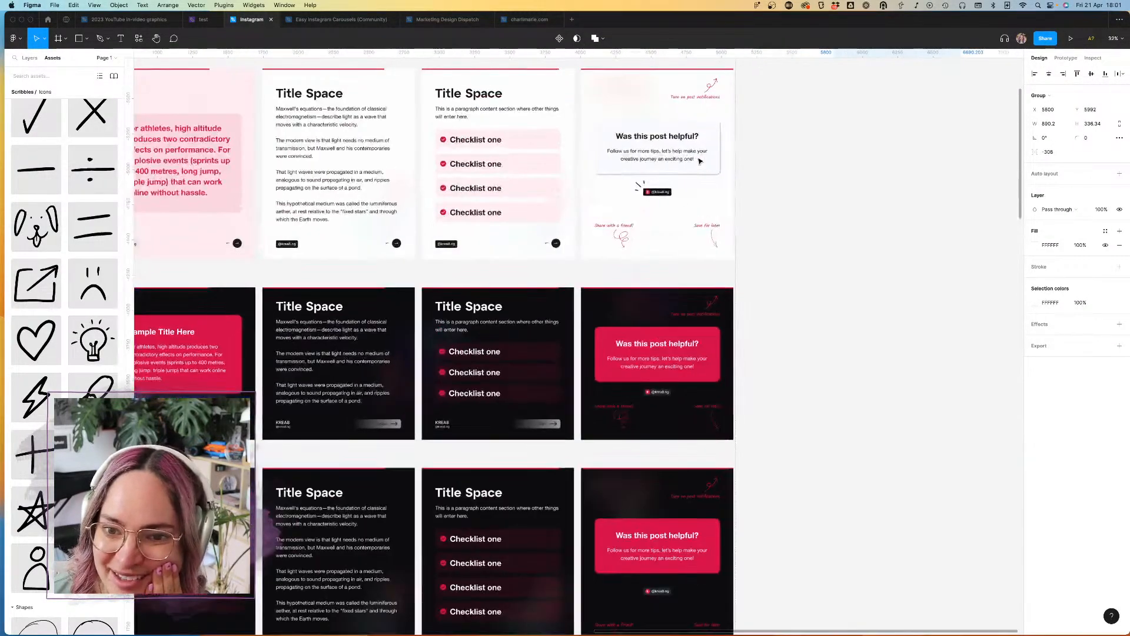
scroll(752, 180, down, 4)
scroll(752, 180, down, 10)
scroll(709, 312, up, 5)
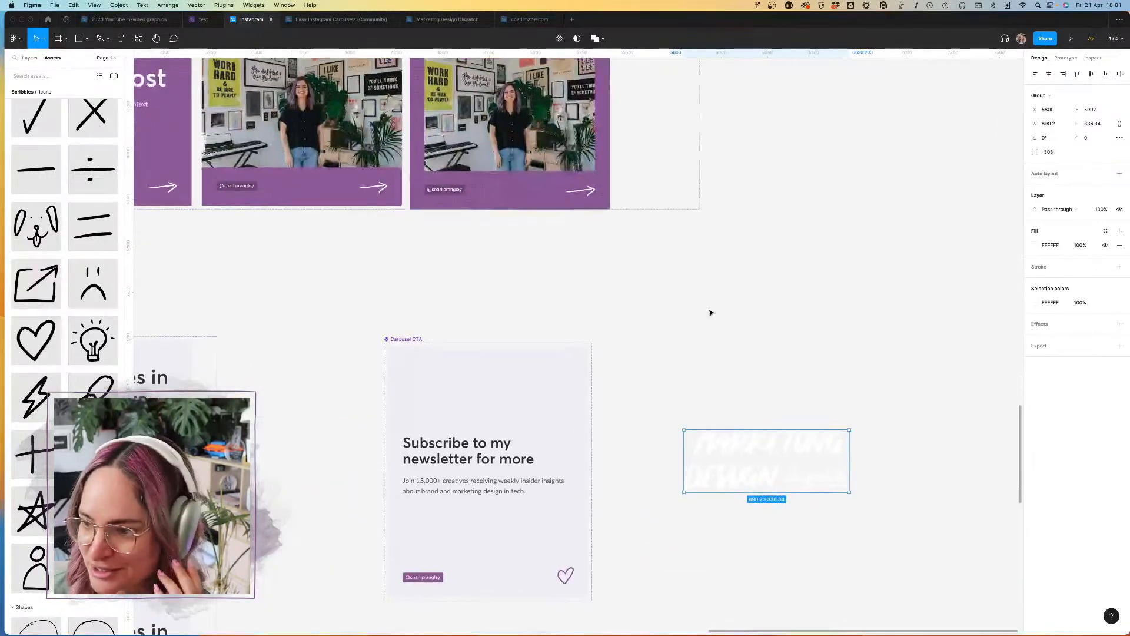
Step: Move the Marketing Design Dispatch lettering into Carousel CTA above the heading and apply the purple color style to its fill
drag(757, 451, 493, 414)
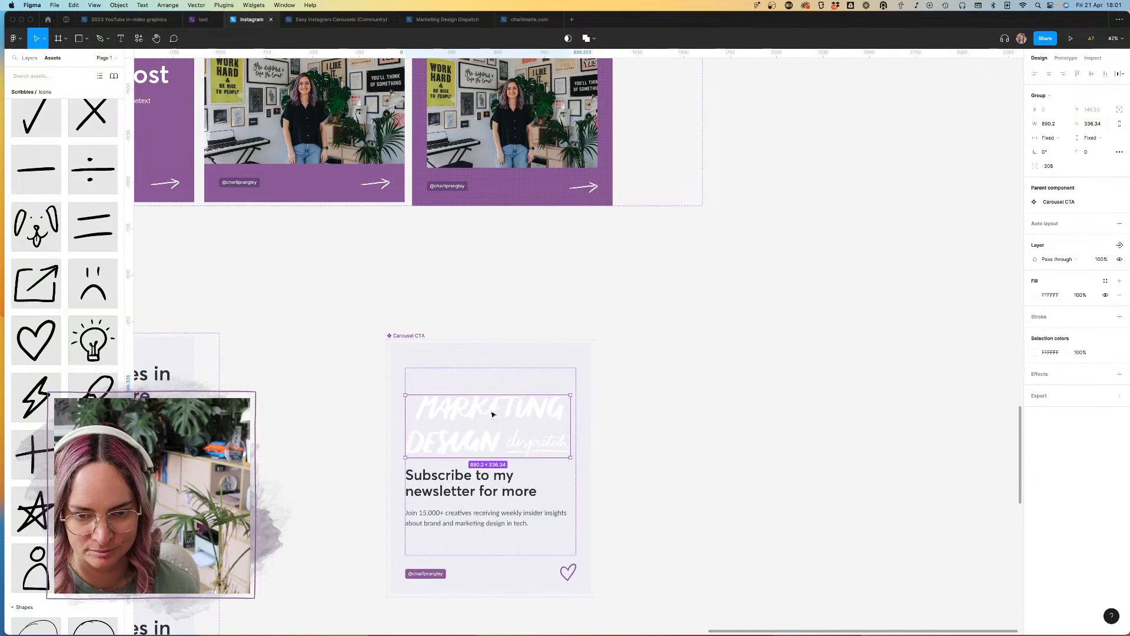
click(1107, 281)
click(1098, 363)
click(759, 409)
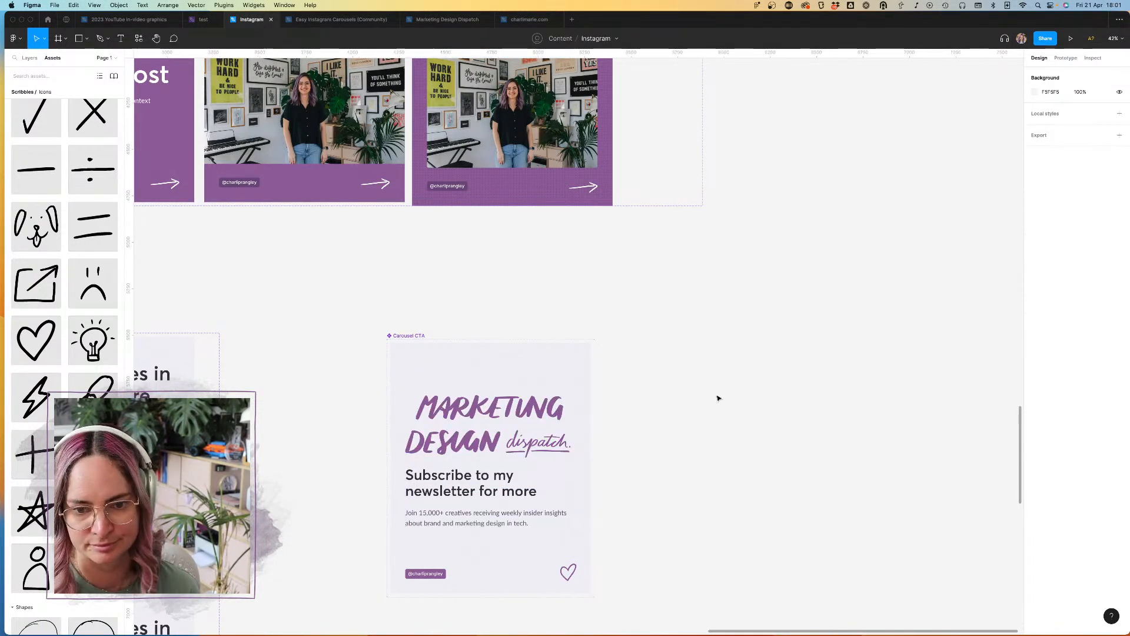
Step: Place a Curly arrow - diagonal from the Scribbles accents to the right of Carousel CTA and set its direction to Right
scroll(699, 393, down, 5)
scroll(497, 315, up, 5)
scroll(559, 307, left, 3)
scroll(87, 278, up, 15)
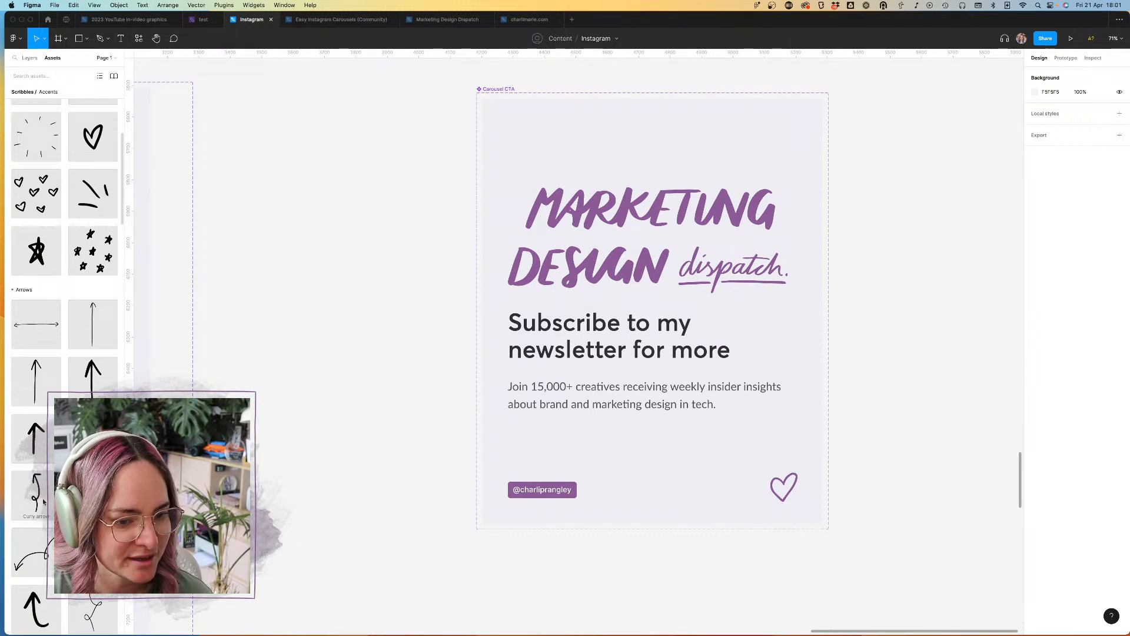
scroll(43, 501, down, 3)
drag(37, 465, 921, 348)
click(1090, 202)
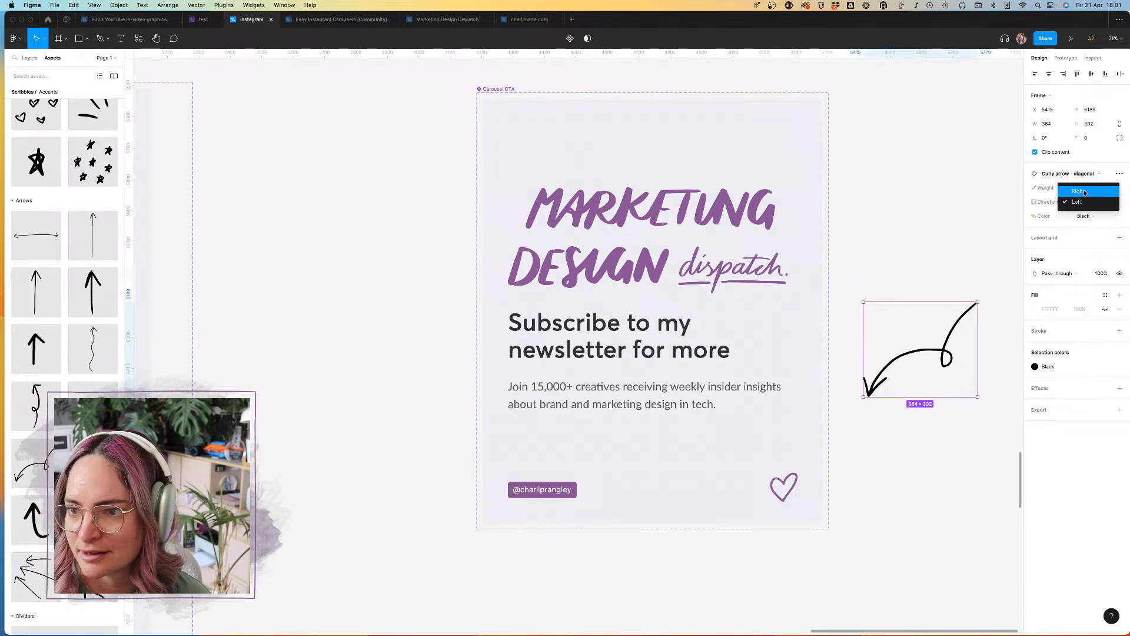
click(1082, 191)
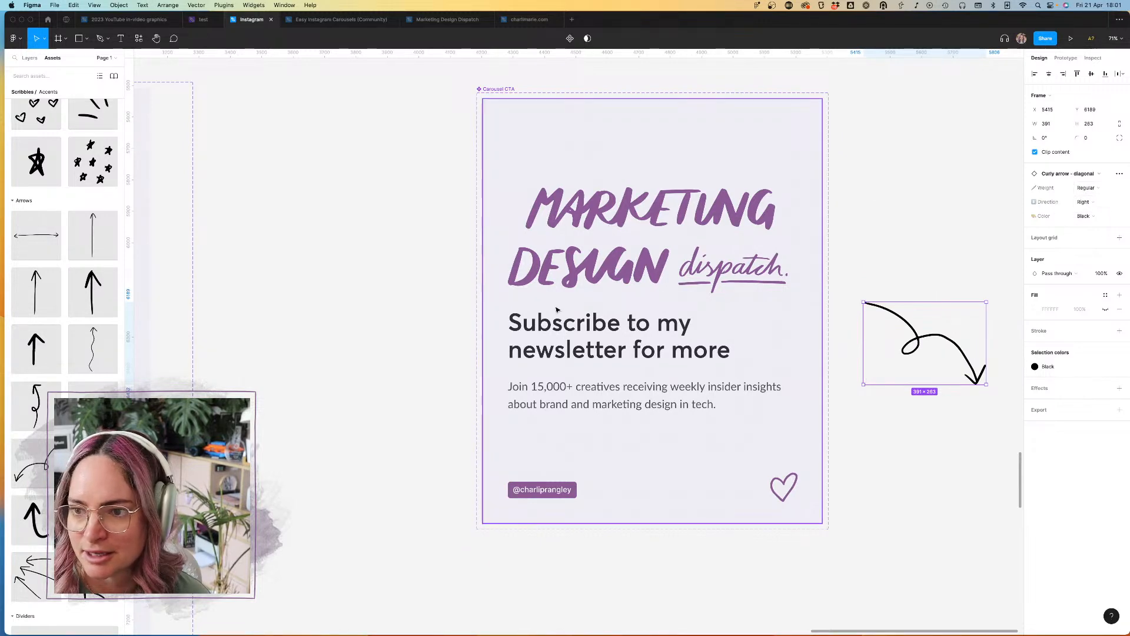
Step: Place a Curly arrow below the diagonal arrow beside Carousel CTA and try its Thin and Chonky weights before setting Regular
click(850, 498)
drag(774, 472, 909, 474)
scroll(933, 467, right, 5)
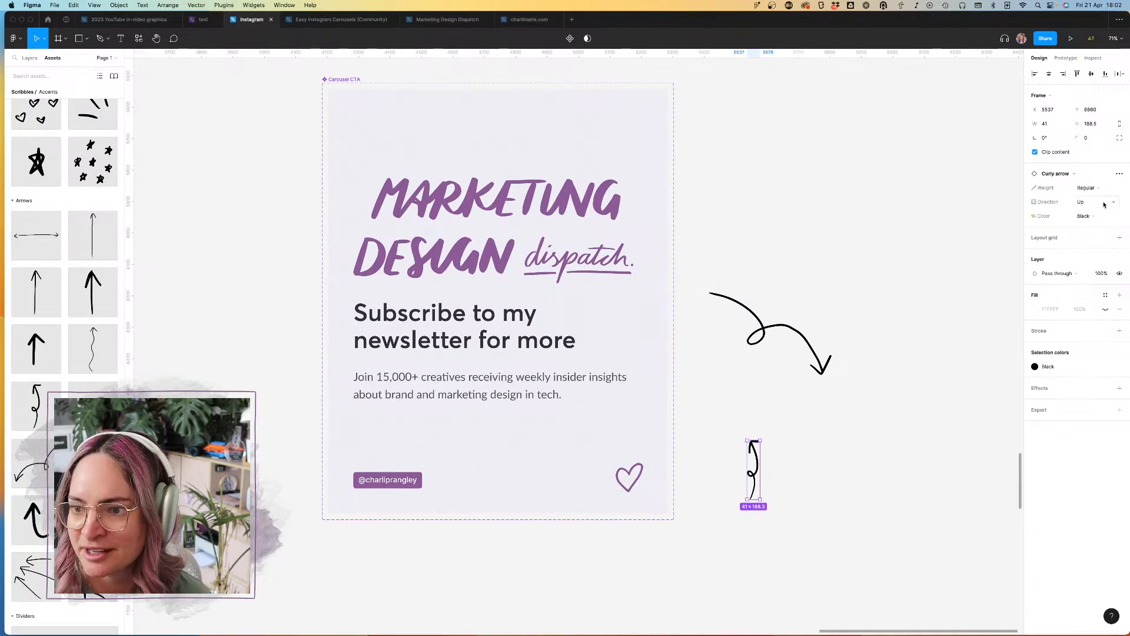
click(1103, 189)
click(1093, 203)
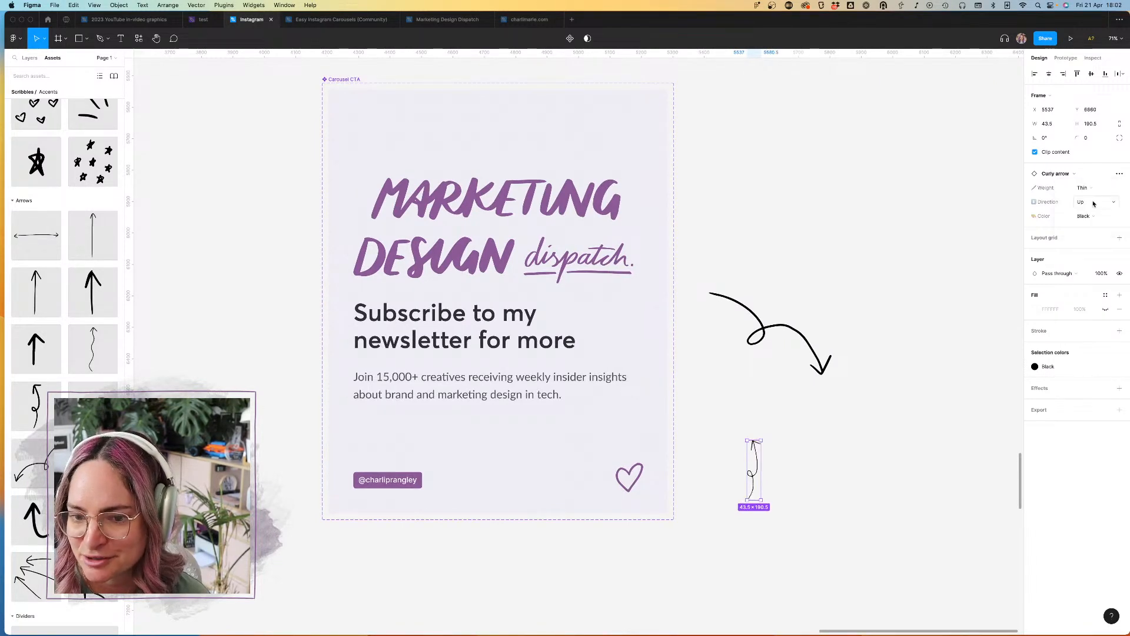
click(1107, 188)
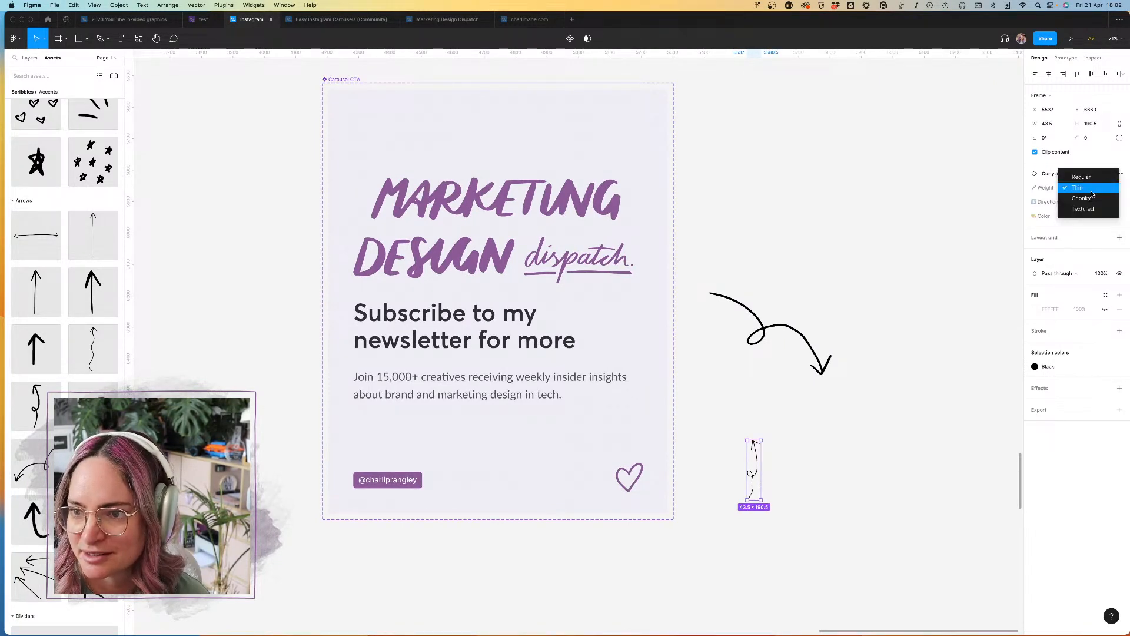
click(1087, 202)
click(1095, 188)
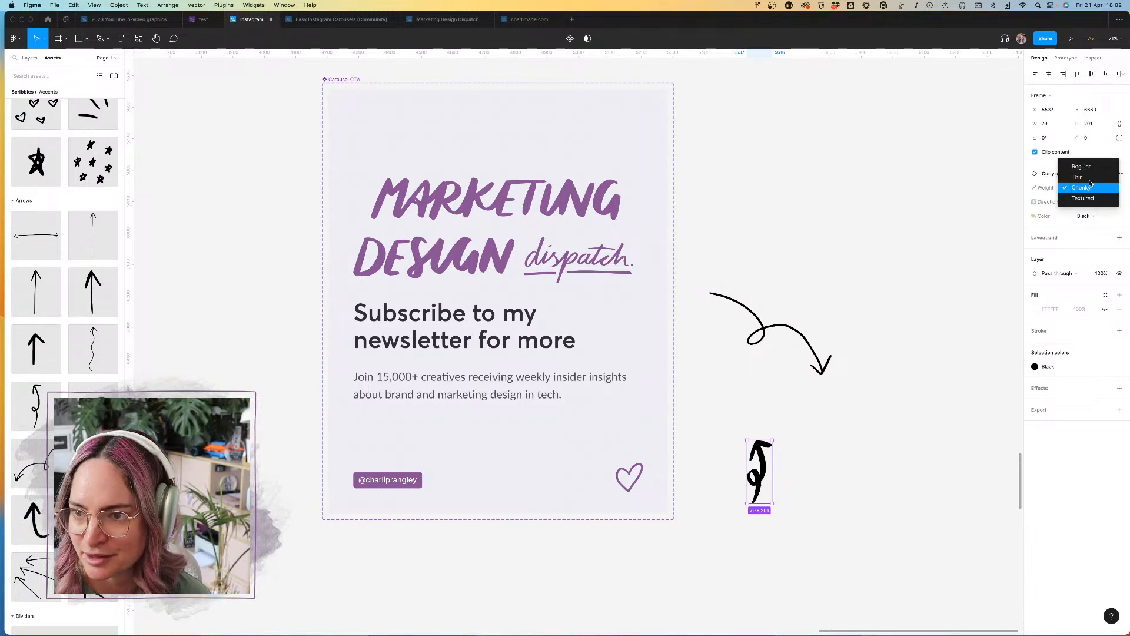
click(1094, 167)
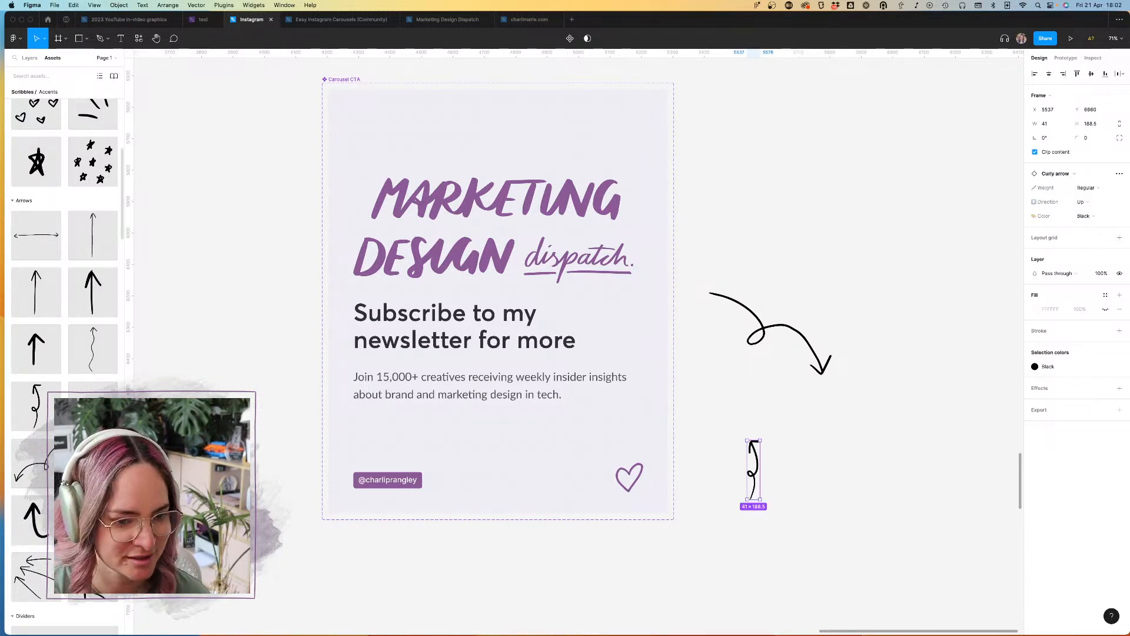
Step: Place a Super curly arrow beside the small curly arrow and check its direction options
drag(93, 463, 862, 442)
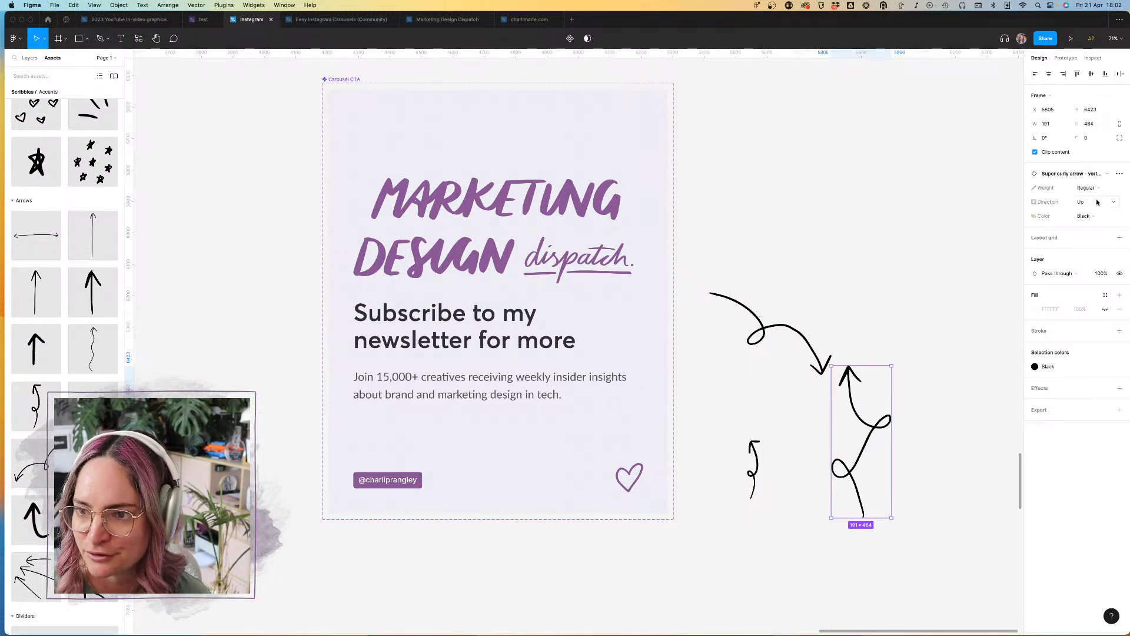
click(1094, 202)
click(900, 245)
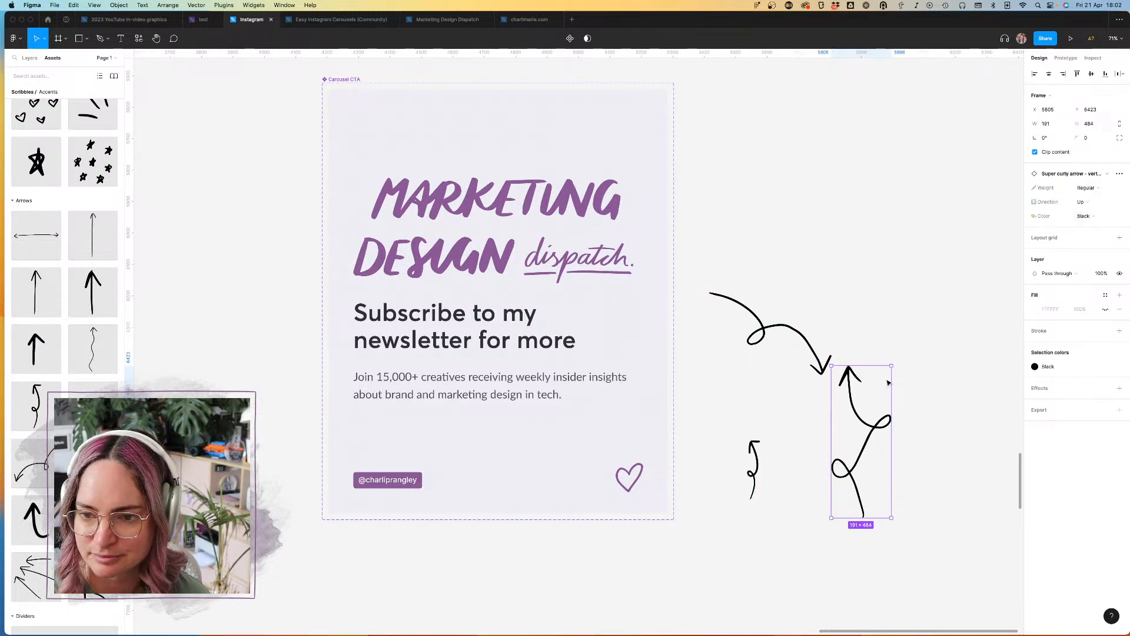
Step: Place a Curved arrow - medium above the other loose arrows, with its direction set to Up & right and its color to Primary
scroll(64, 294, down, 3)
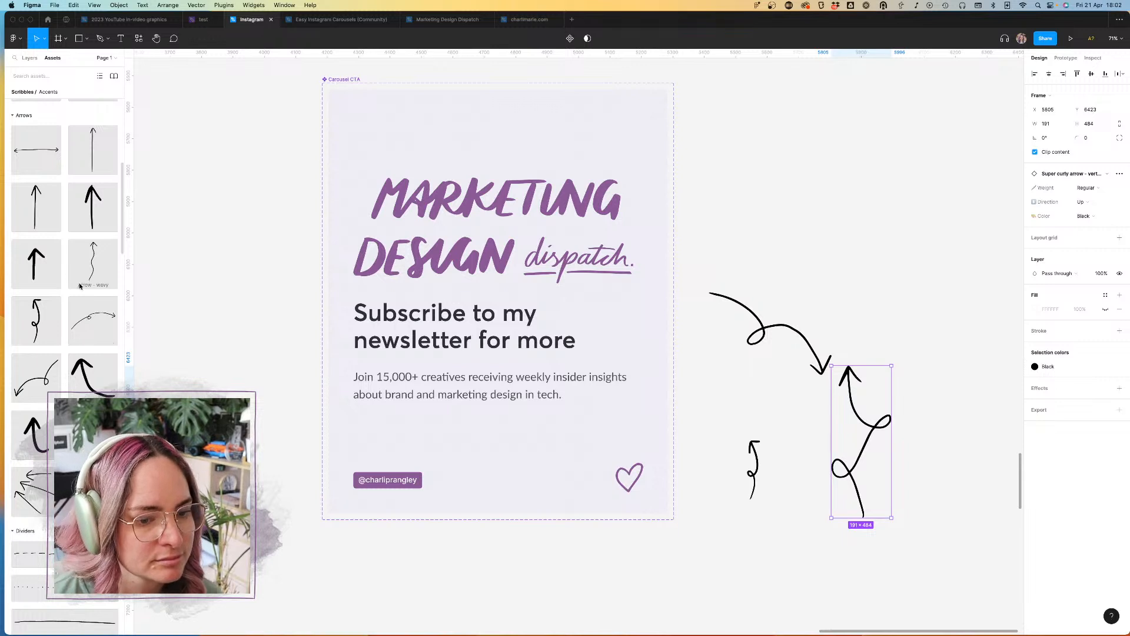
scroll(89, 341, up, 1)
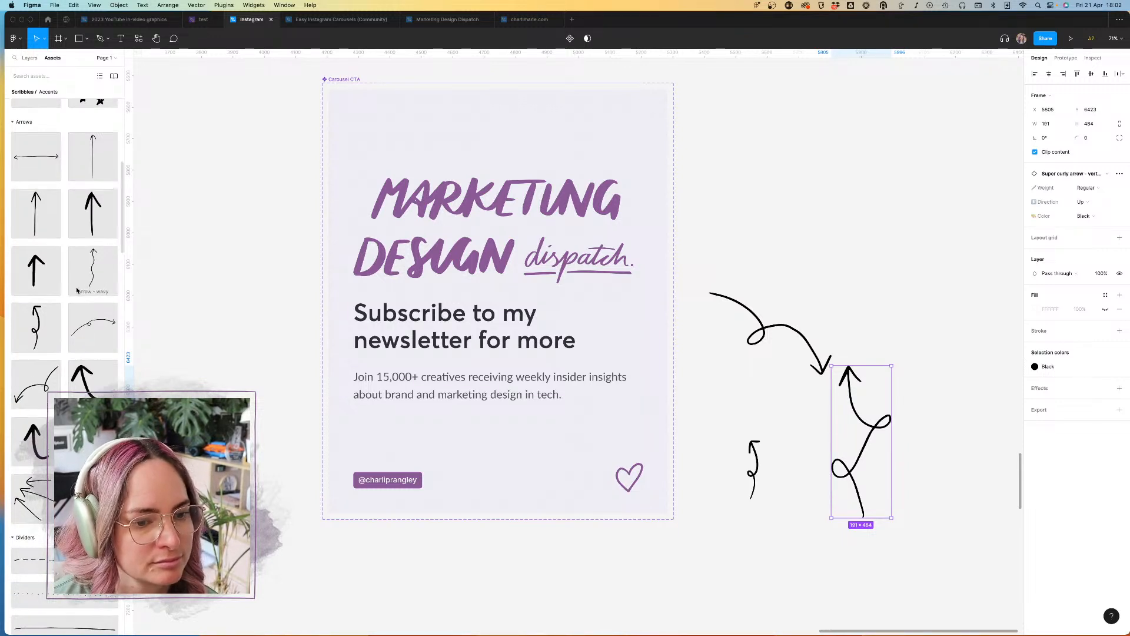
drag(96, 390, 933, 233)
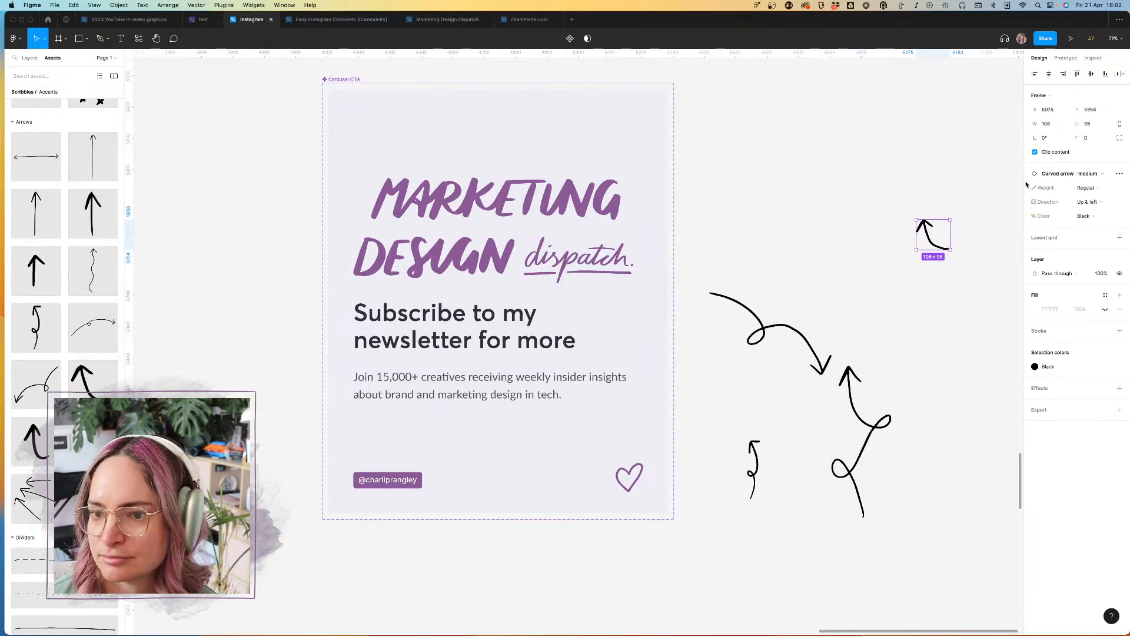
click(1103, 204)
click(1092, 214)
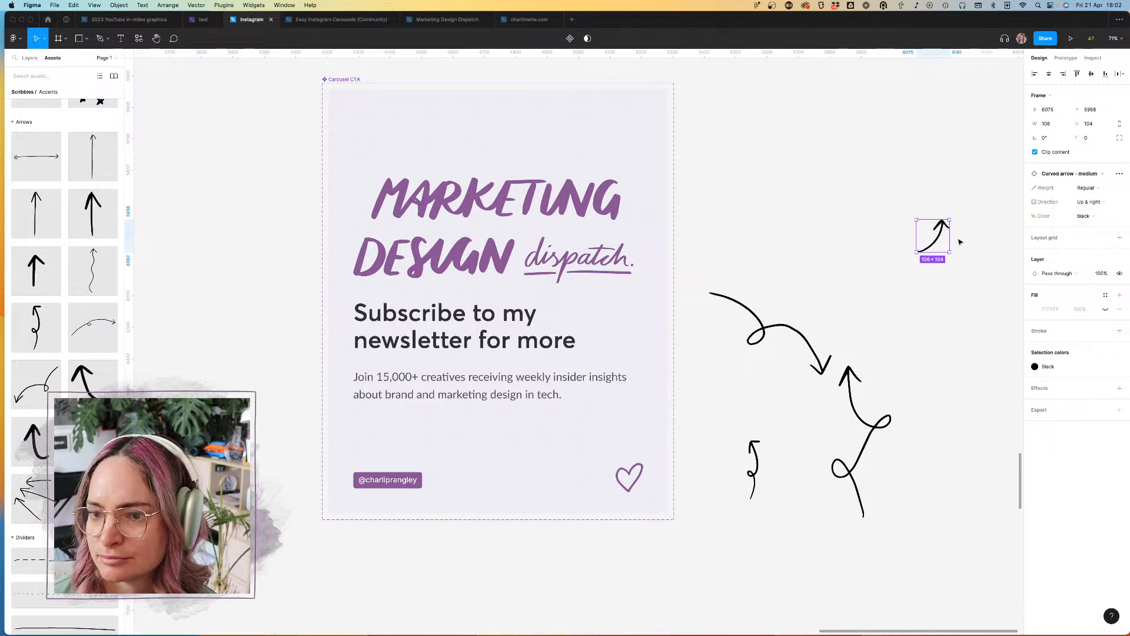
click(1065, 371)
click(1090, 202)
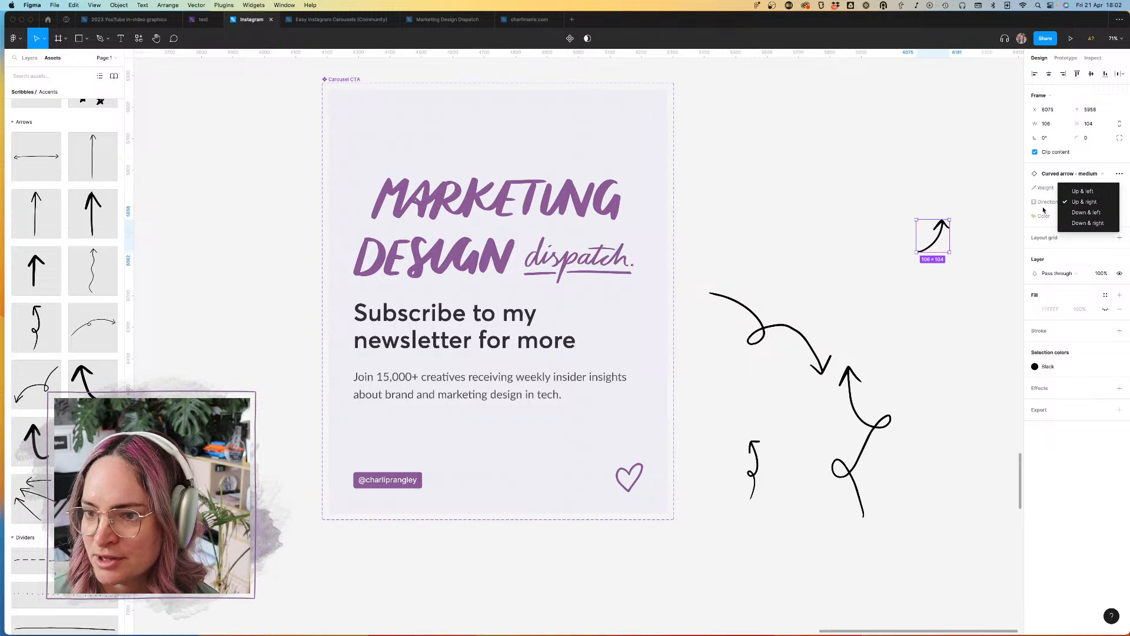
click(1047, 211)
click(1087, 216)
click(1088, 224)
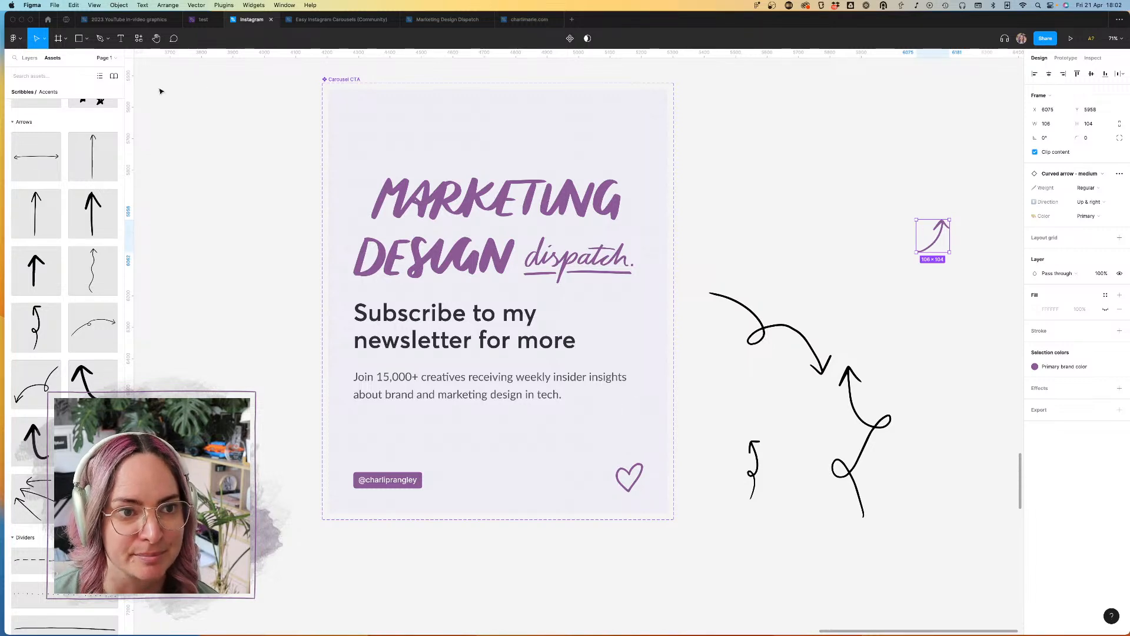
Step: Switch to the other signed-in account and view the Scribbles - 400+ hand-drawn vectors resource from its Community profile
mouse_move(0, 0)
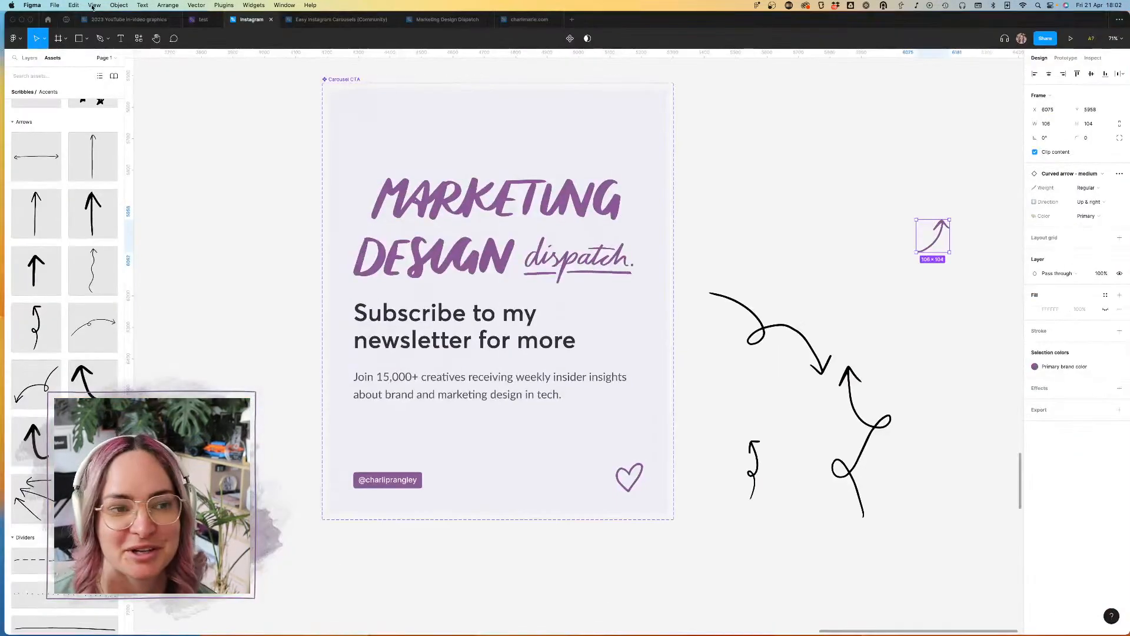
click(49, 20)
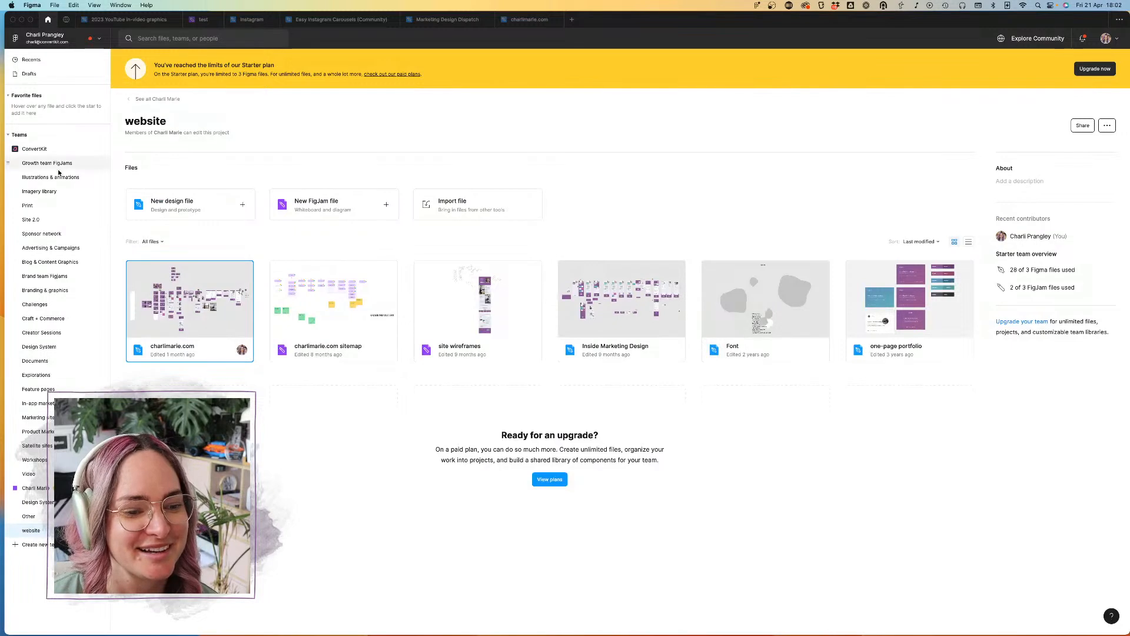
click(65, 38)
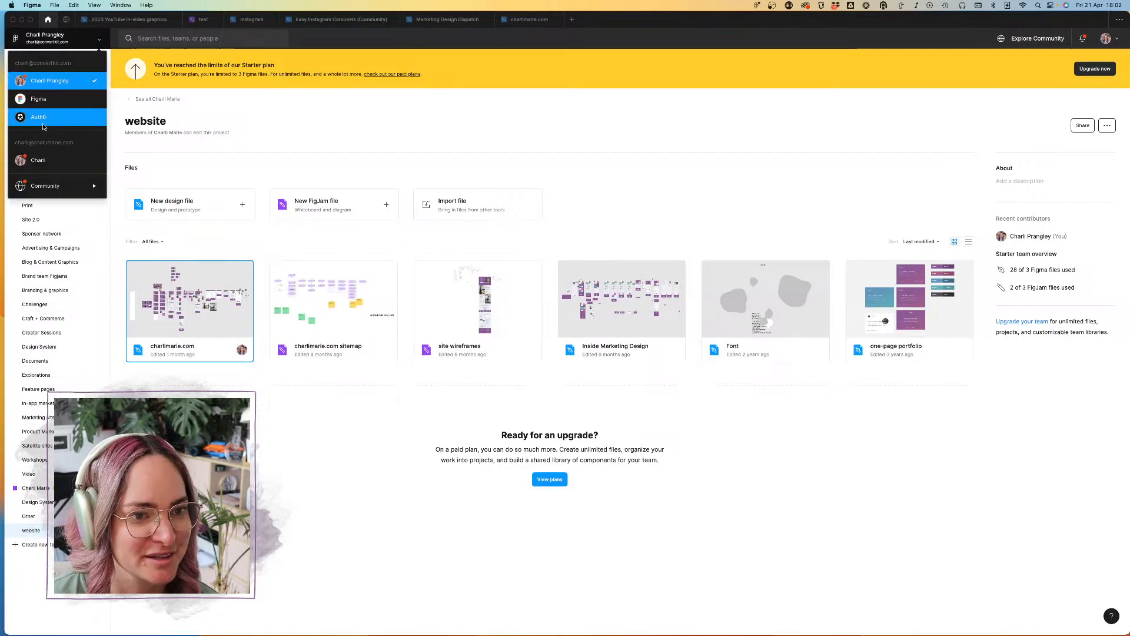
click(62, 161)
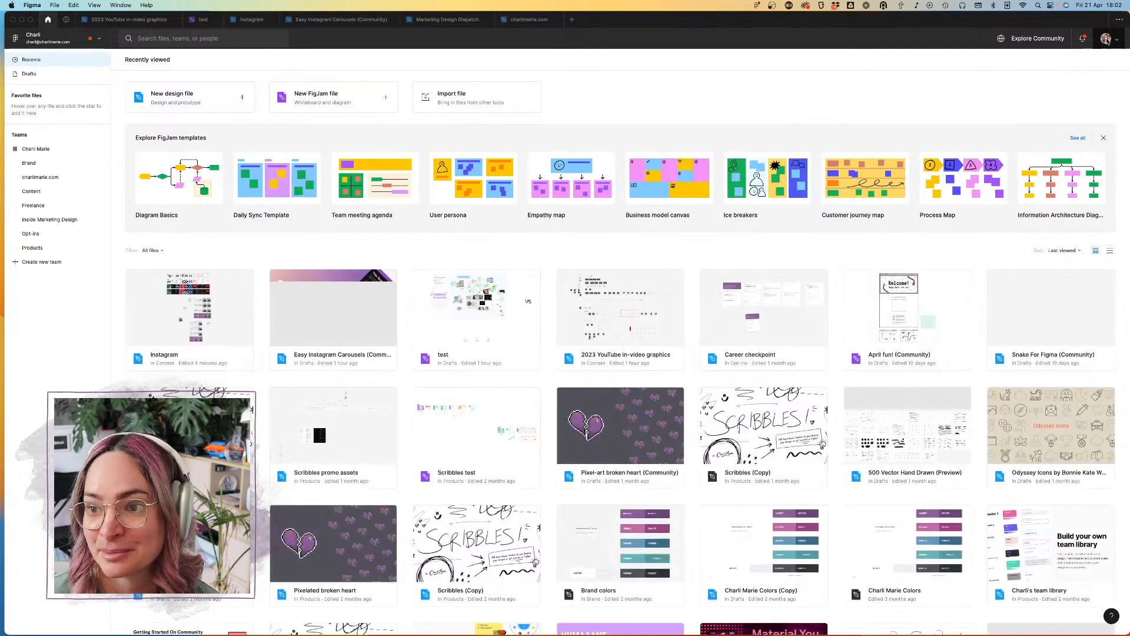
click(1107, 38)
click(1070, 87)
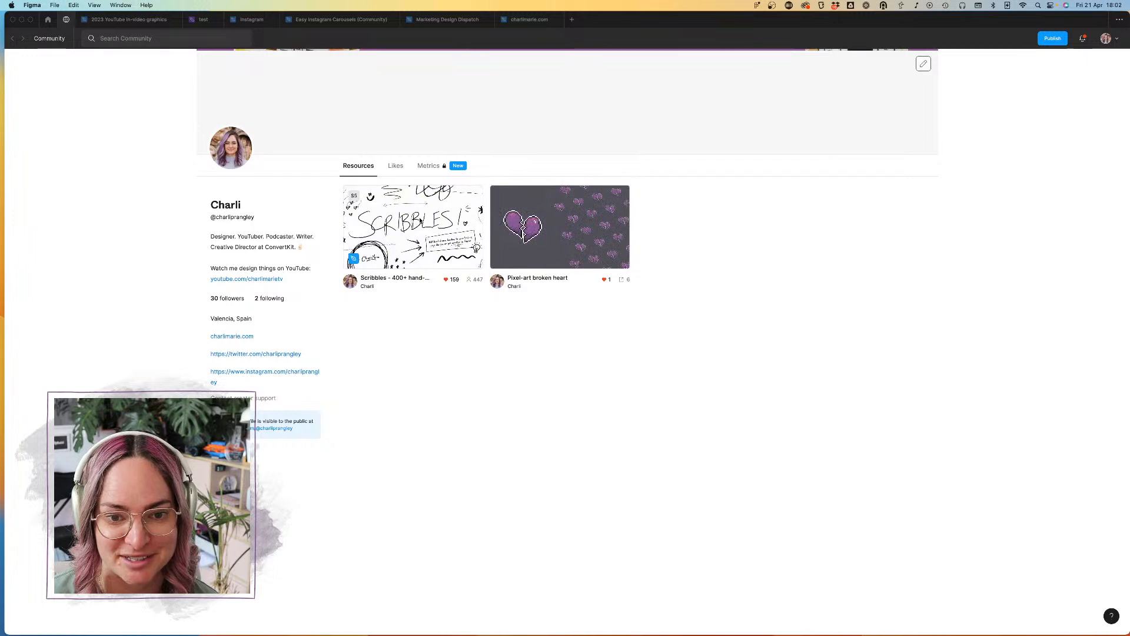
click(420, 221)
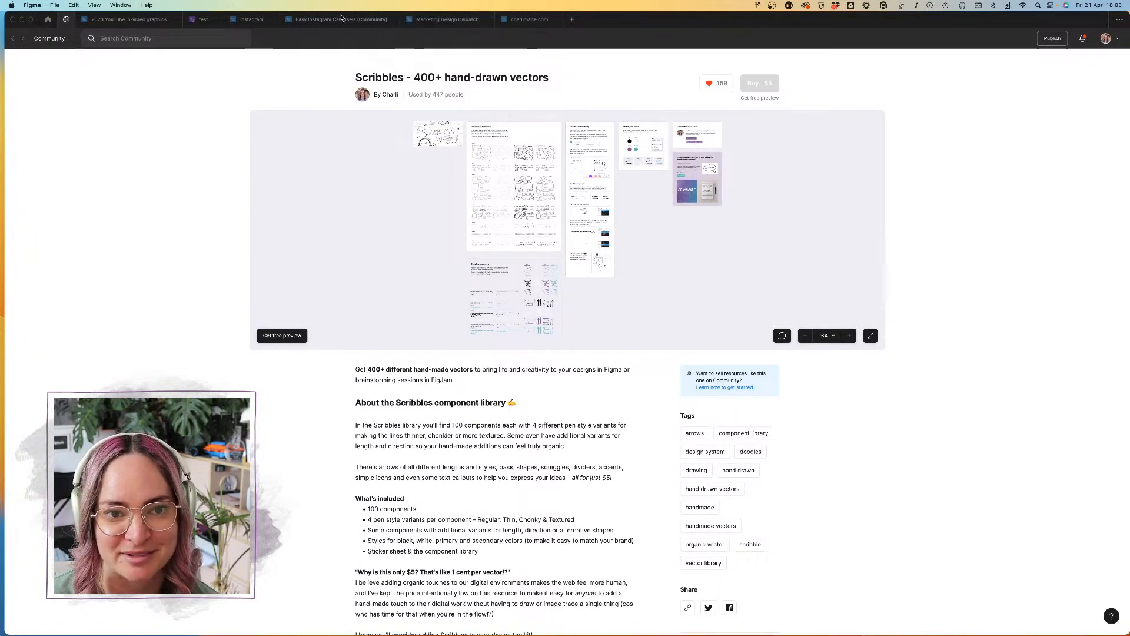
Step: Back in the Instagram file, move the purple curved arrow into Carousel CTA, just right of the newsletter heading and below the "dispatch" lettering
click(253, 19)
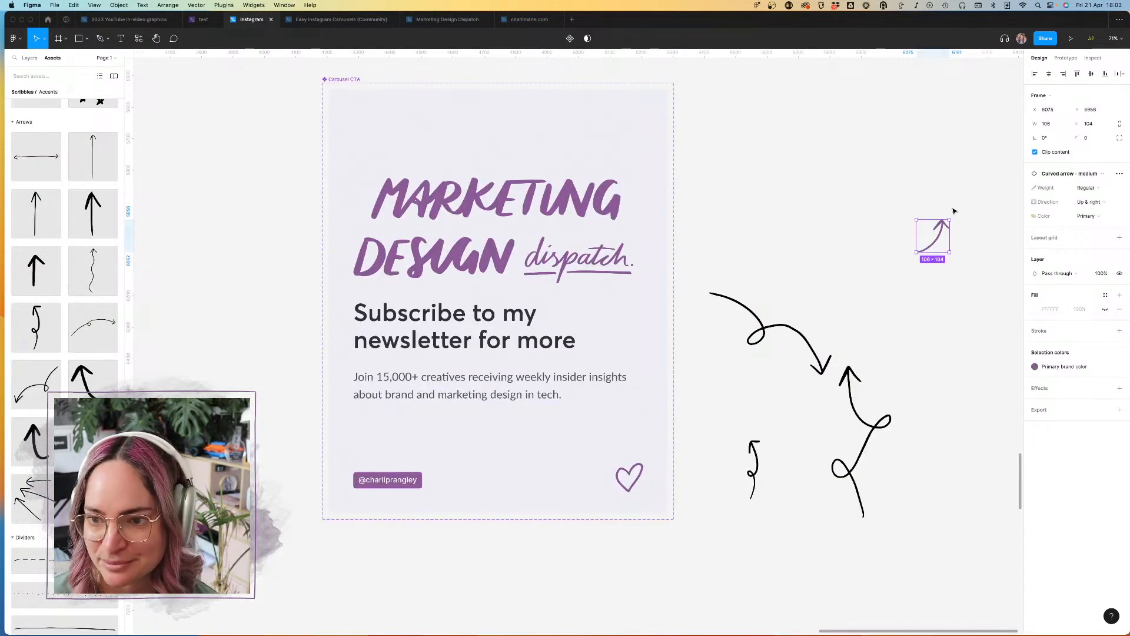
drag(938, 244, 658, 302)
key(shift+Left)
key(shift+Left)
key(shift+Left)
key(shift+Down)
key(shift+Down)
key(shift+Down)
key(shift+Down)
key(shift+Down)
key(shift+Down)
key(shift+Down)
key(shift+Down)
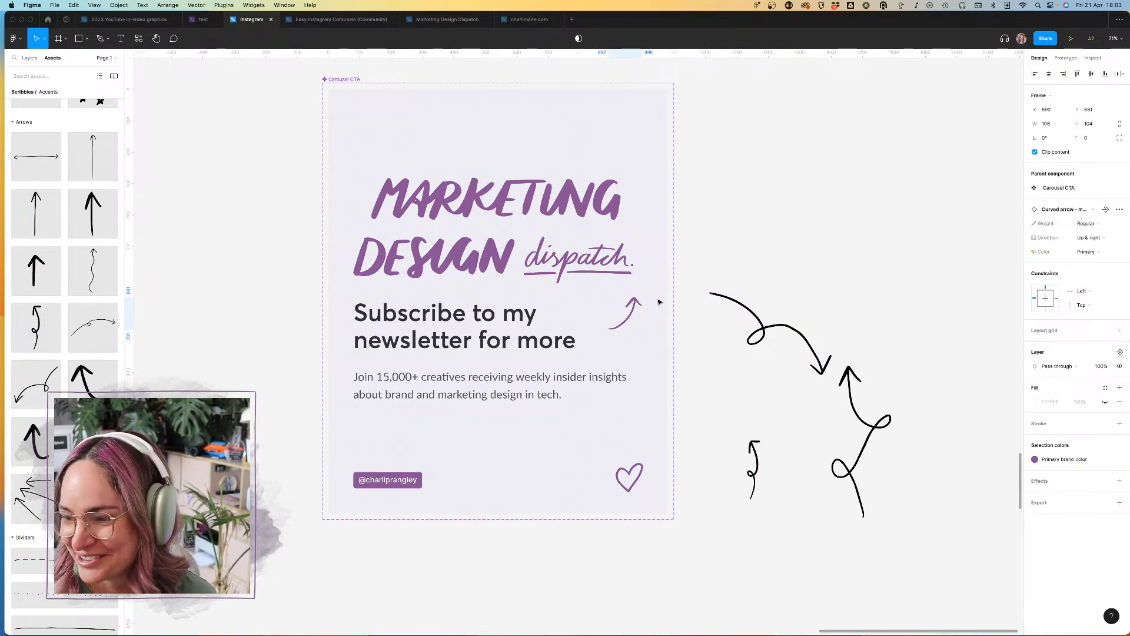
key(shift+Left)
key(shift+Left)
key(shift+Left)
key(shift+Left)
key(shift+Left)
key(shift+Down)
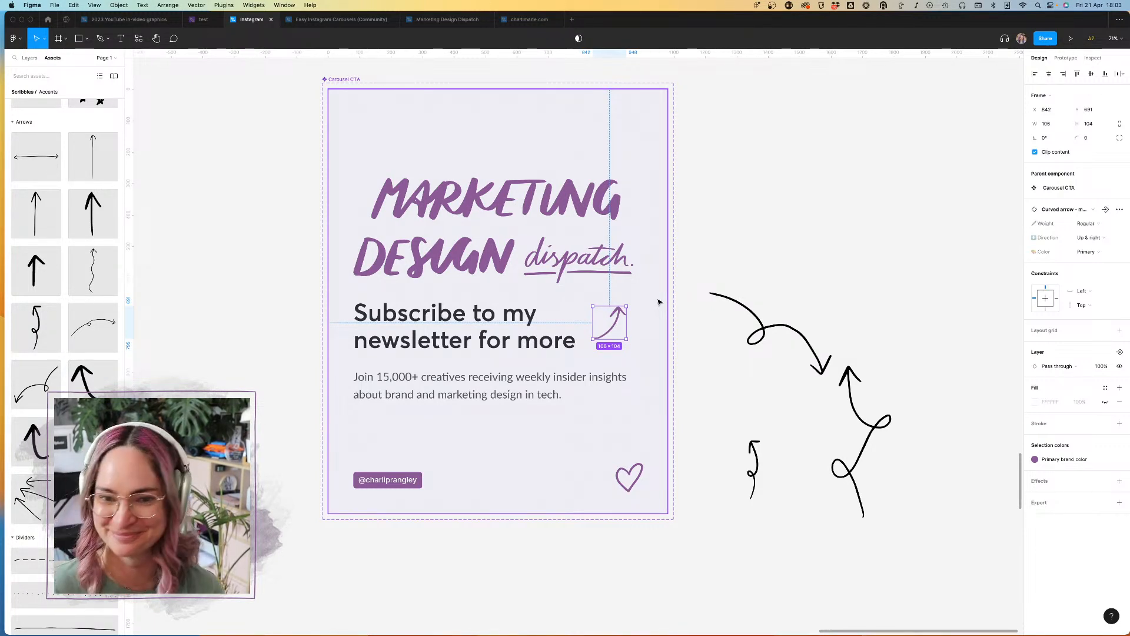
click(746, 198)
click(526, 222)
click(530, 211)
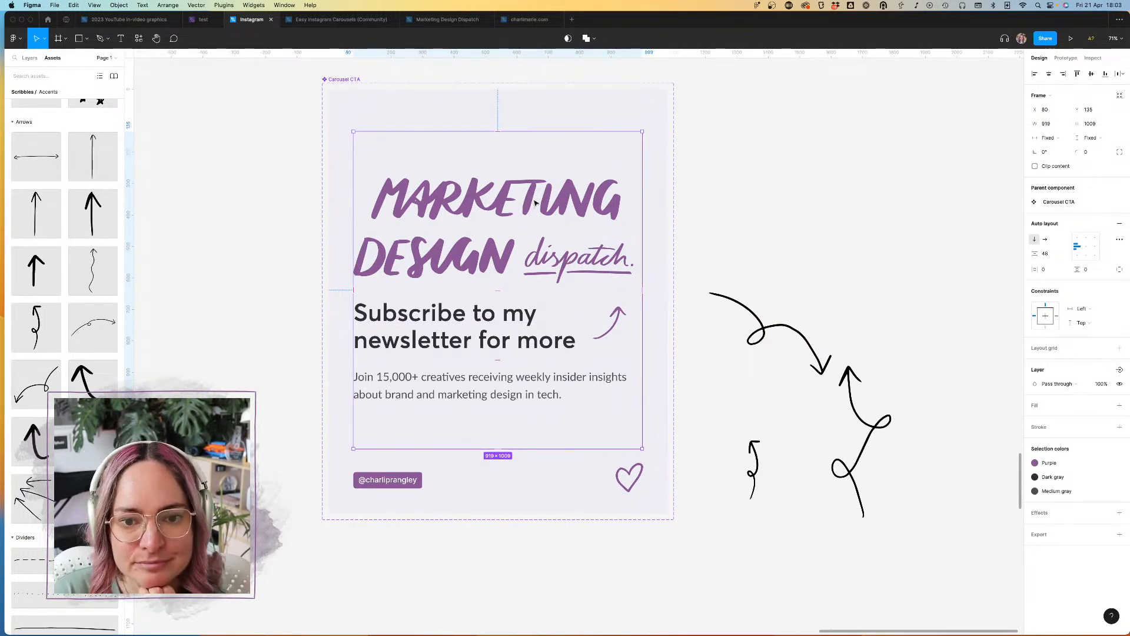
click(787, 229)
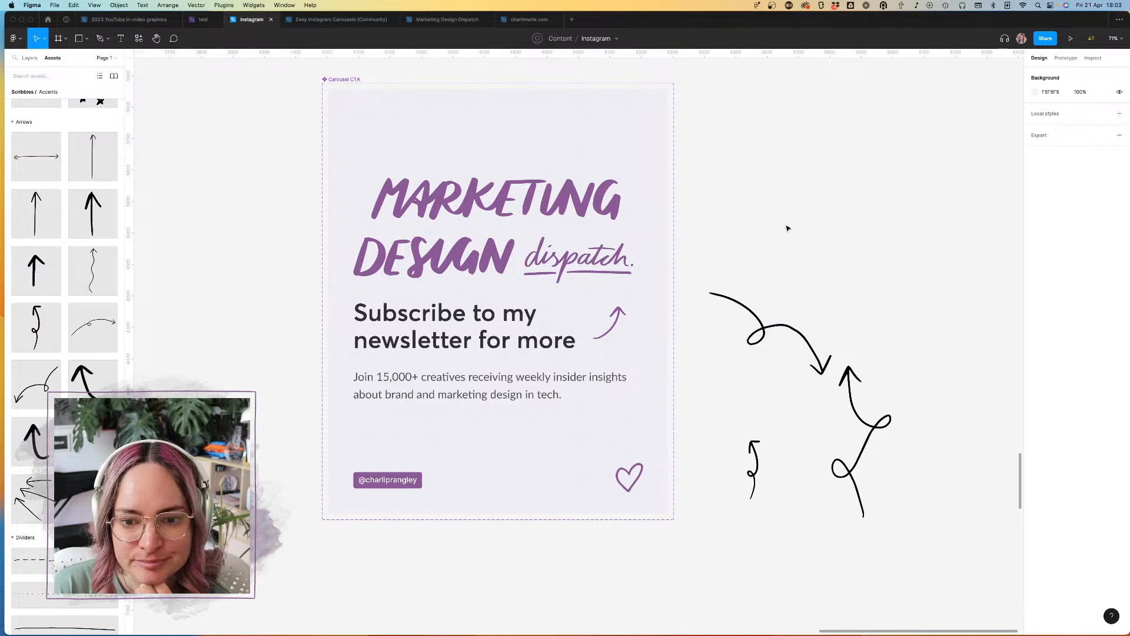
Step: Delete the three unused black arrows beside Carousel CTA
scroll(788, 228, down, 5)
scroll(786, 228, right, 1)
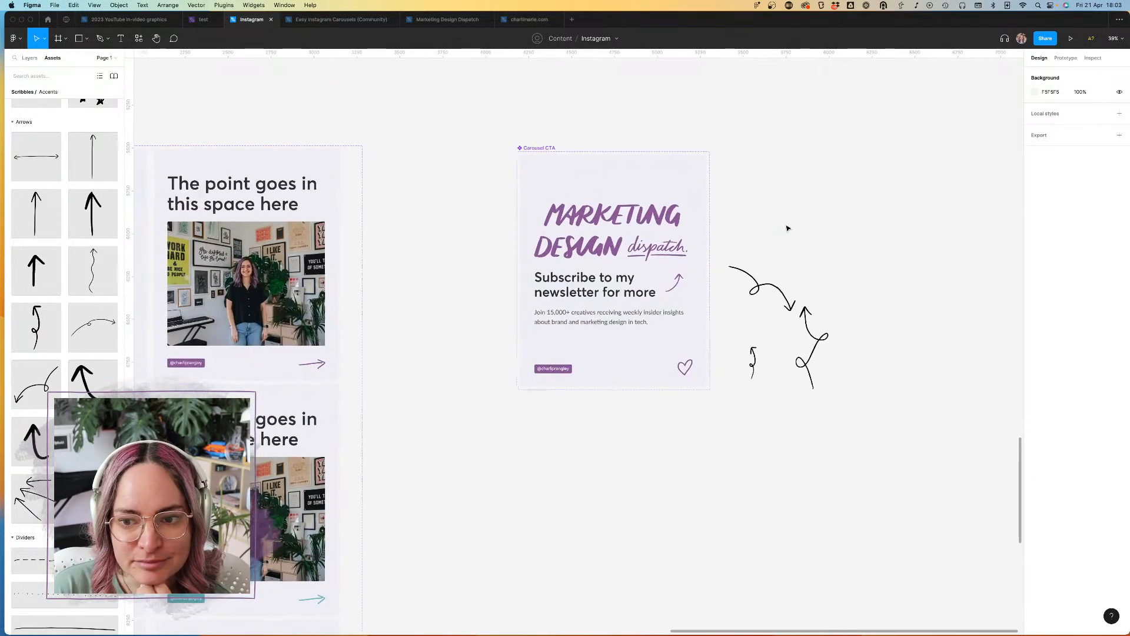
drag(738, 255, 879, 424)
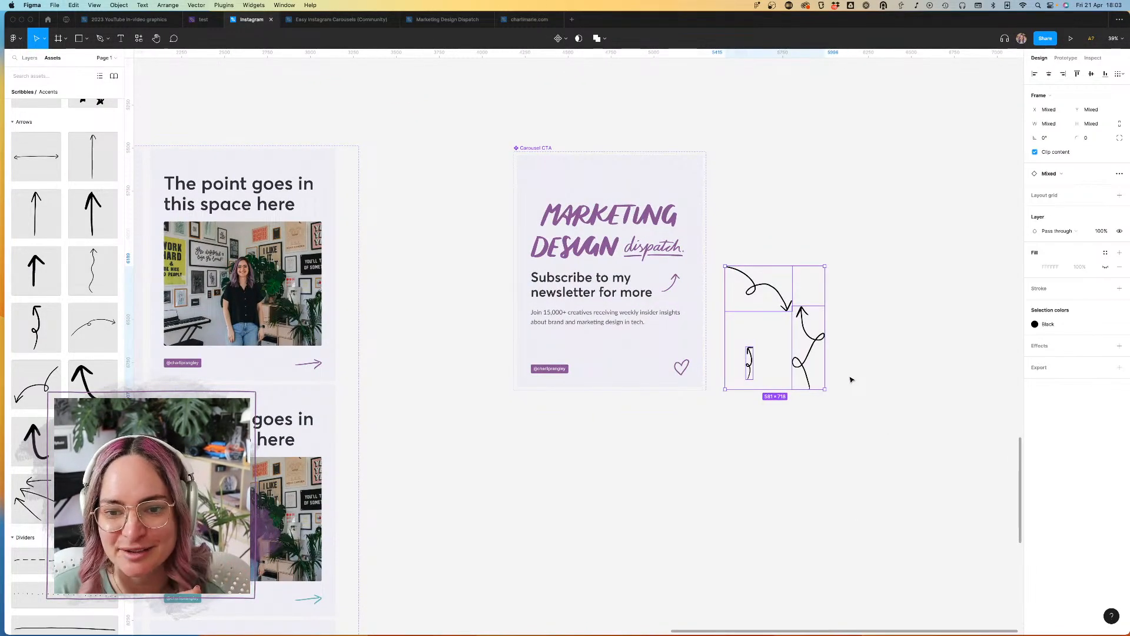
key(Delete)
Step: Add a second variant to the Carousel CTA component set and name its Colorway value "Purple"
click(537, 148)
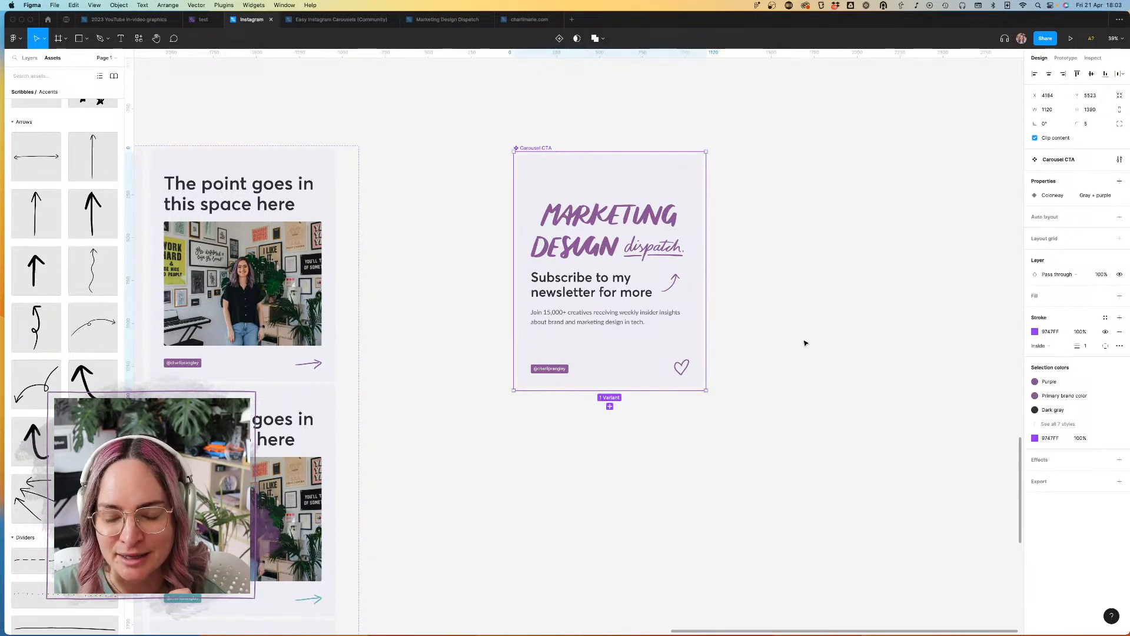
click(610, 406)
scroll(674, 425, down, 3)
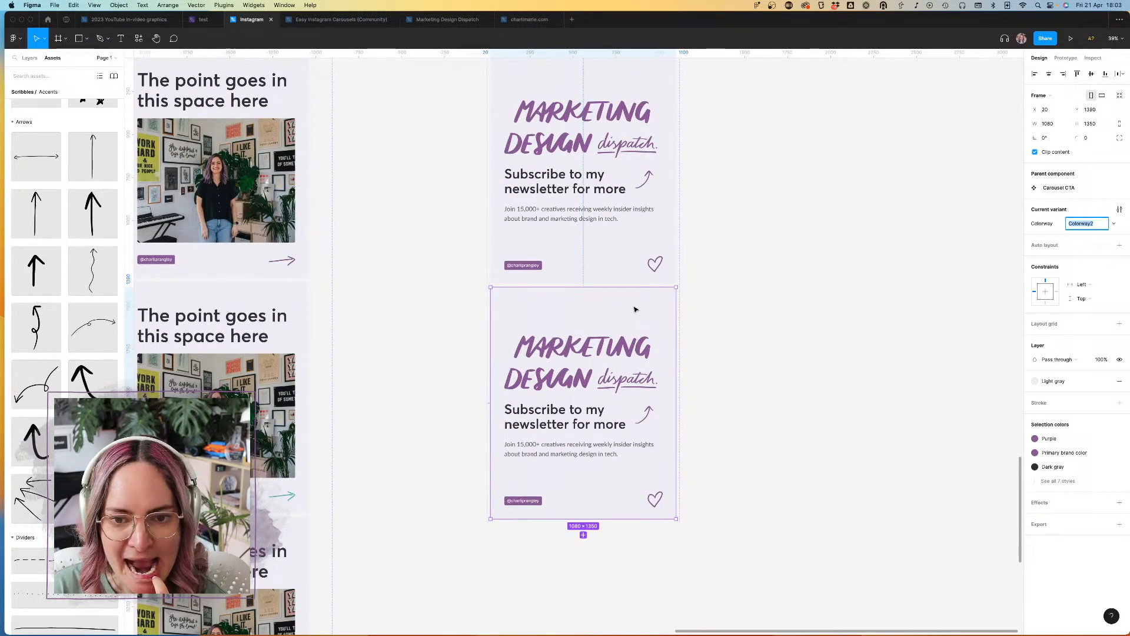
scroll(680, 321, left, 3)
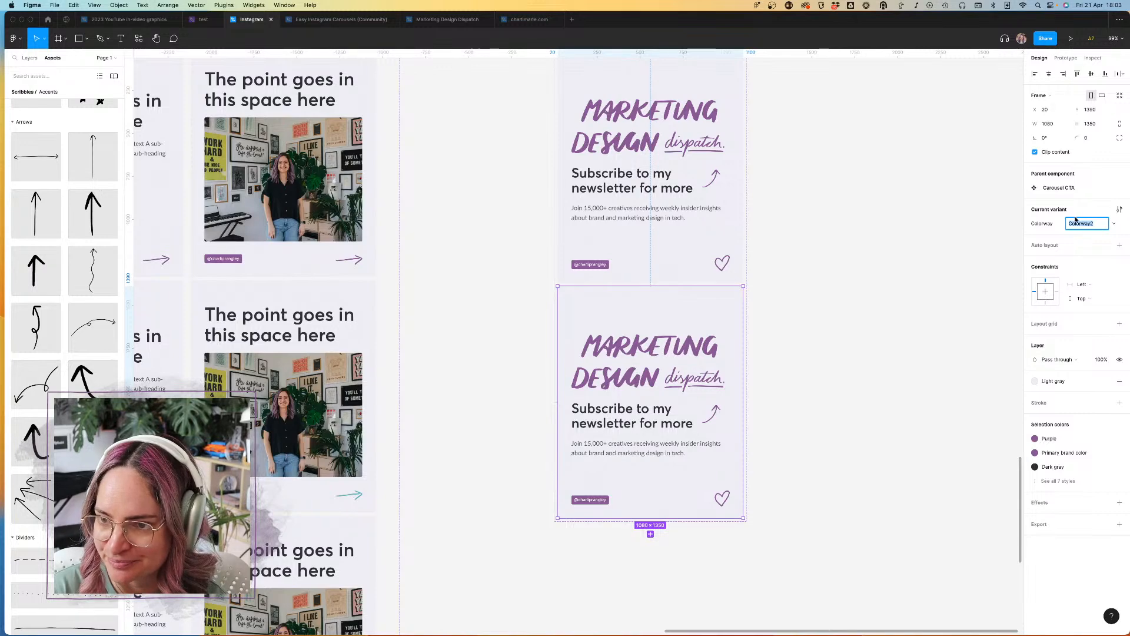
text(Pu)
scroll(765, 195, up, 3)
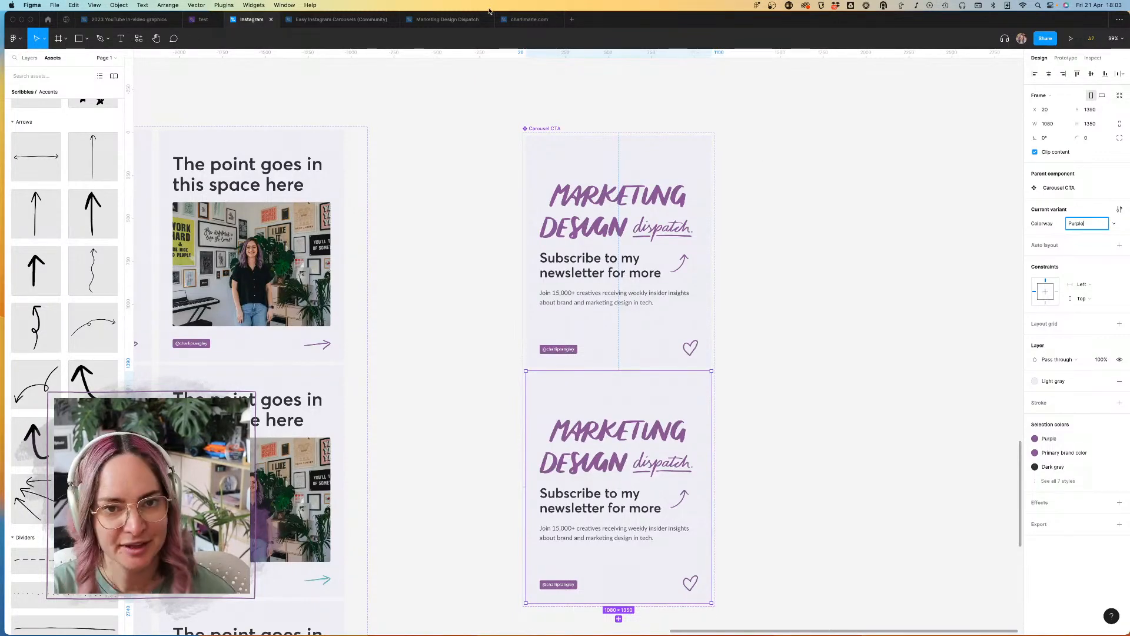
Step: Reopen the Community page of the Scribbles hand-drawn vectors resource
click(48, 22)
click(66, 21)
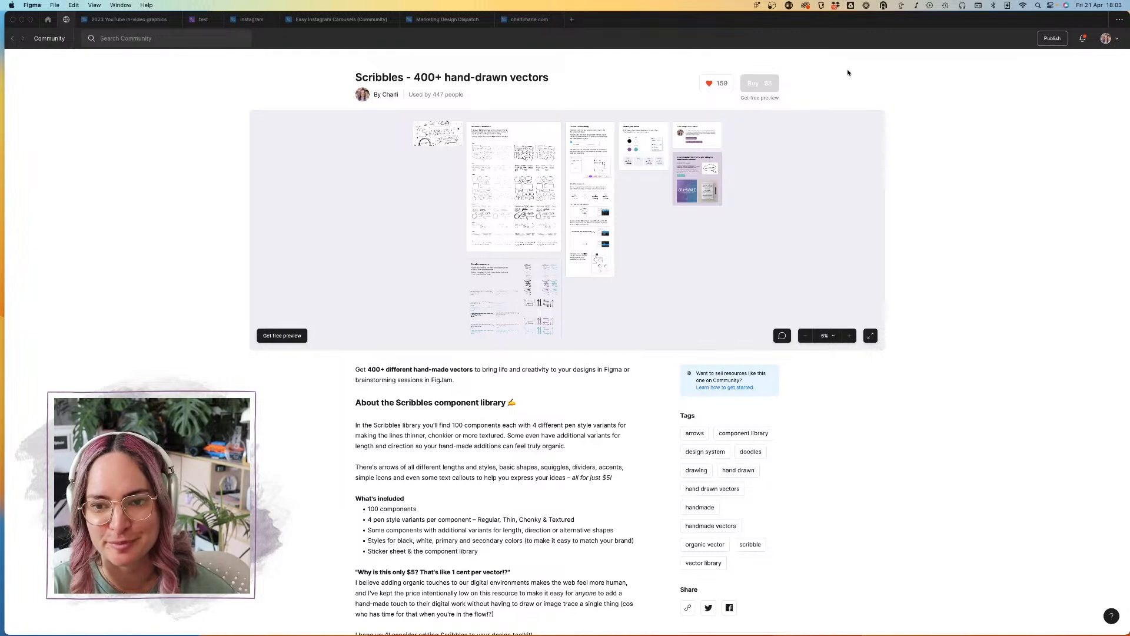
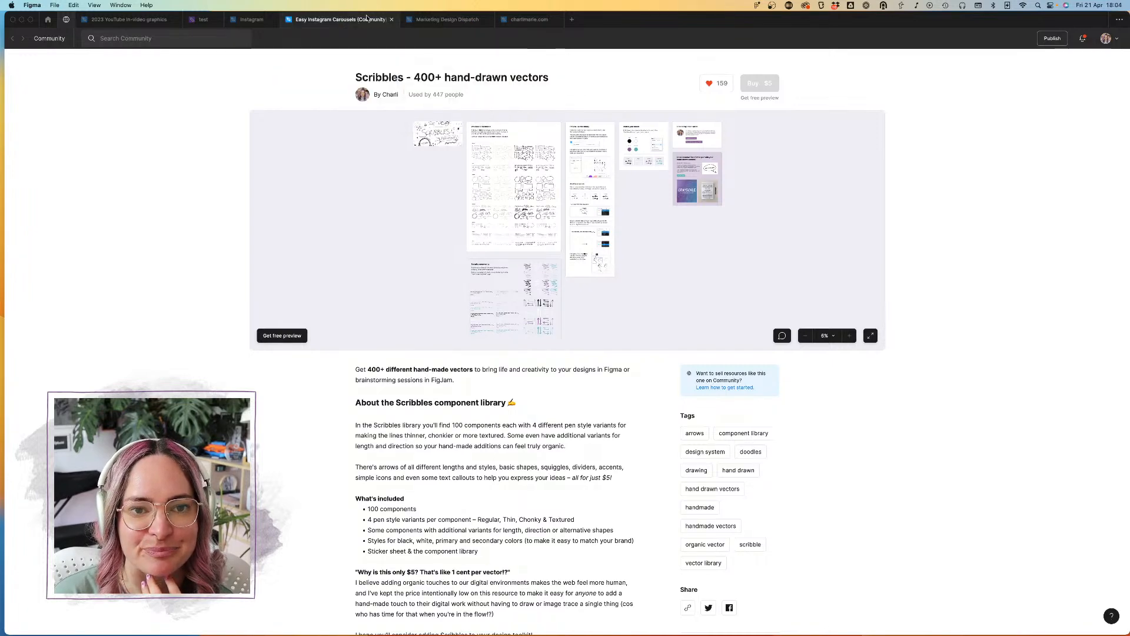
Step: Copy the share link of the "Scribbles - 400+ hand-drawn vectors" community page
click(252, 19)
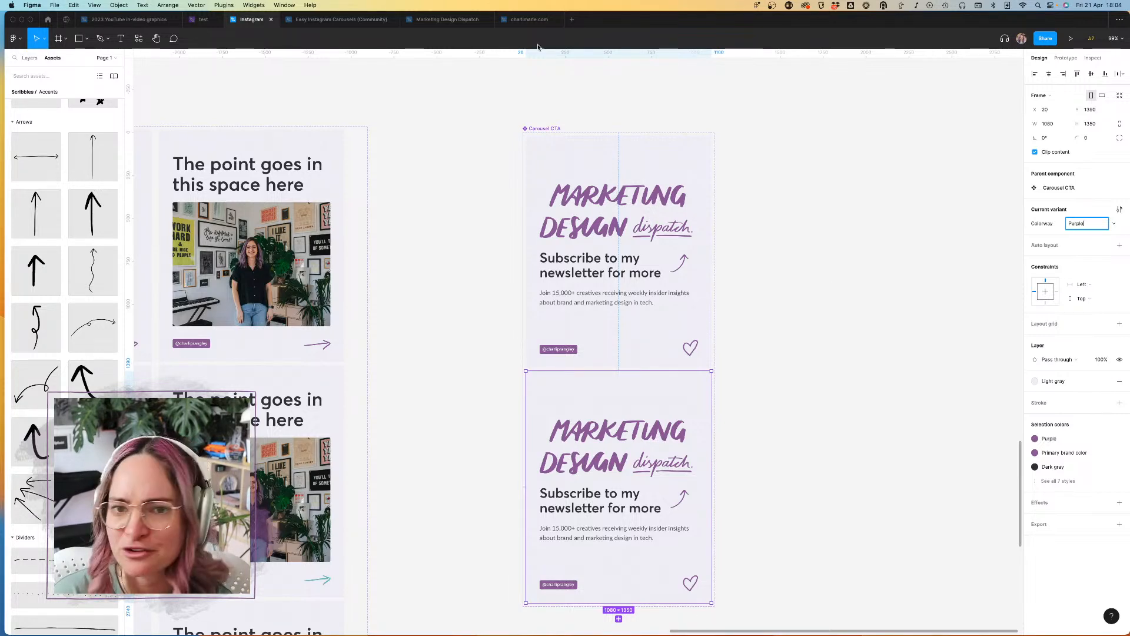
click(47, 19)
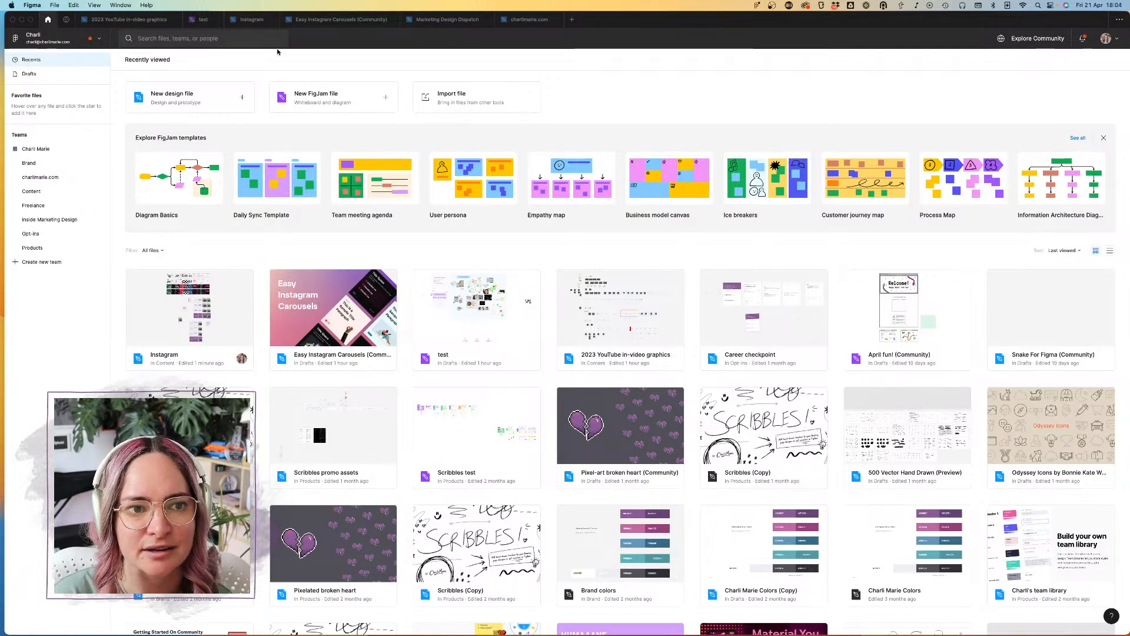
click(66, 19)
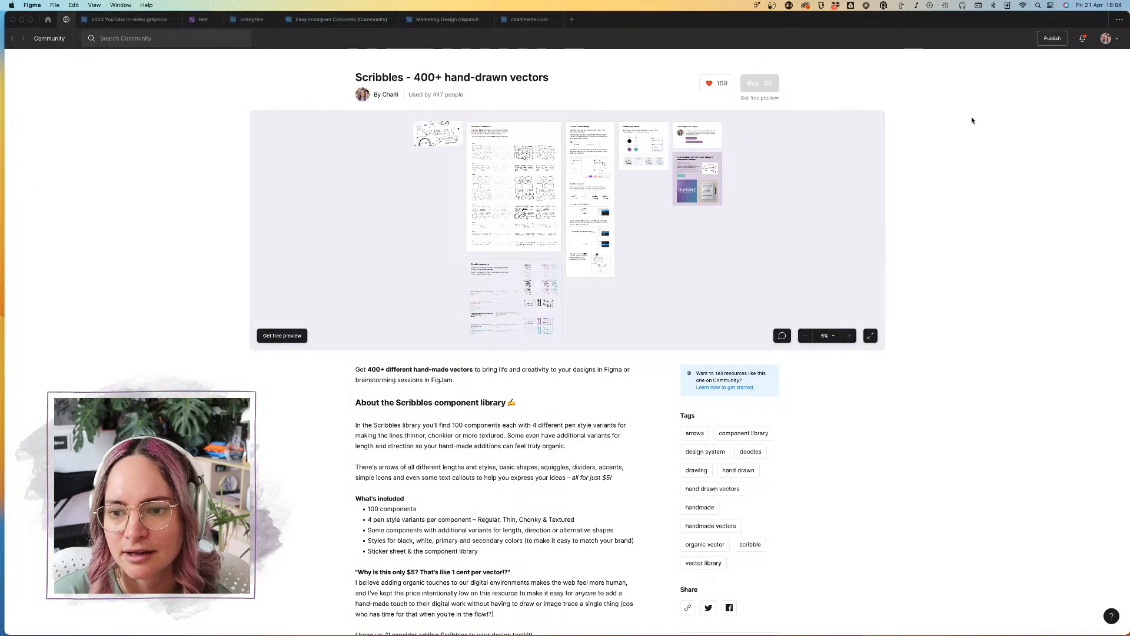
click(688, 609)
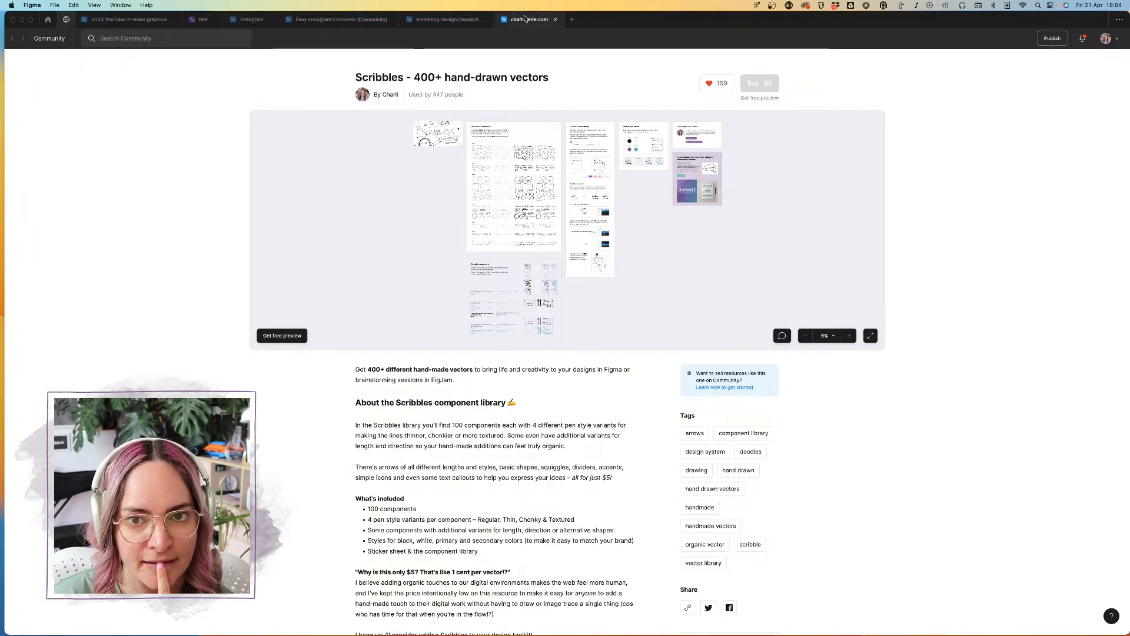
Step: In the Instagram file, change the light gray background of the lower Carousel CTA variant to the Purple brand color
click(251, 18)
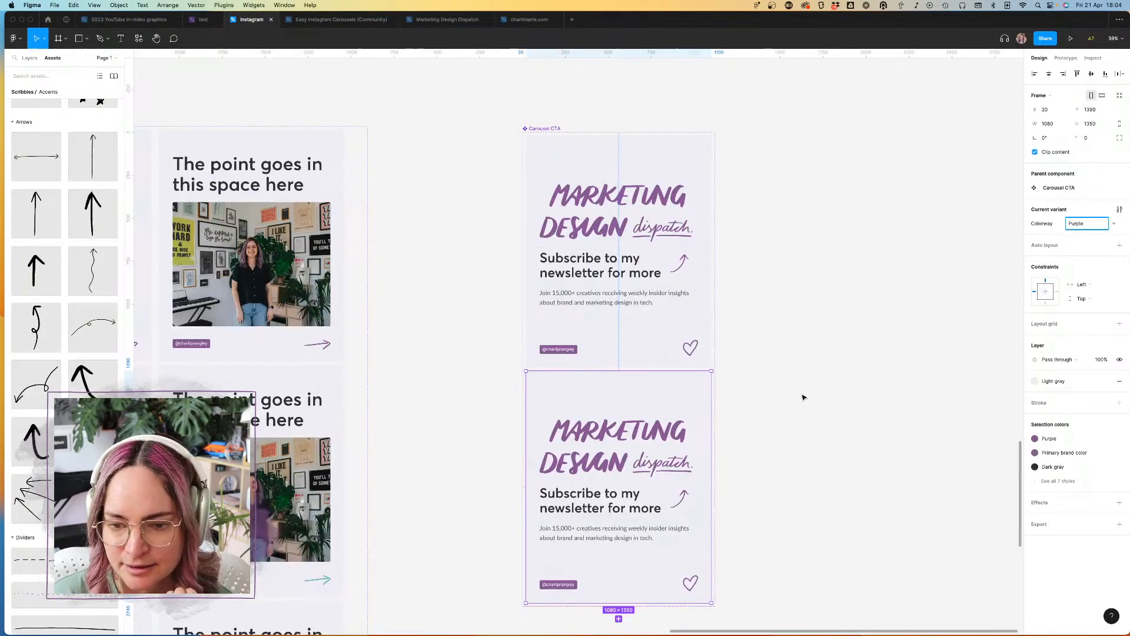
click(626, 245)
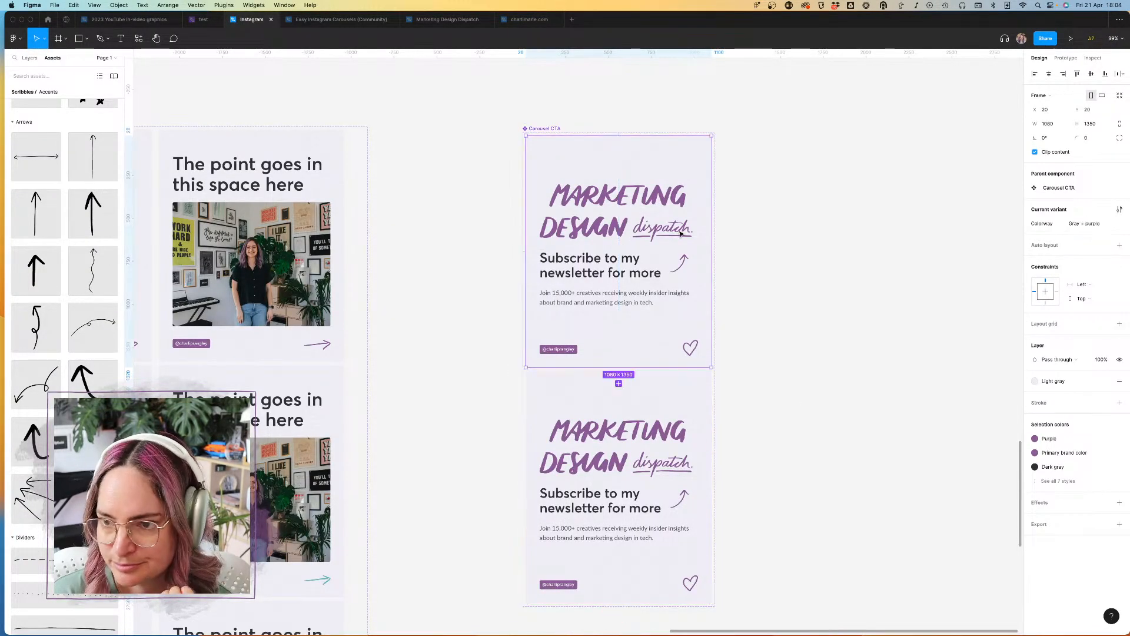
click(641, 455)
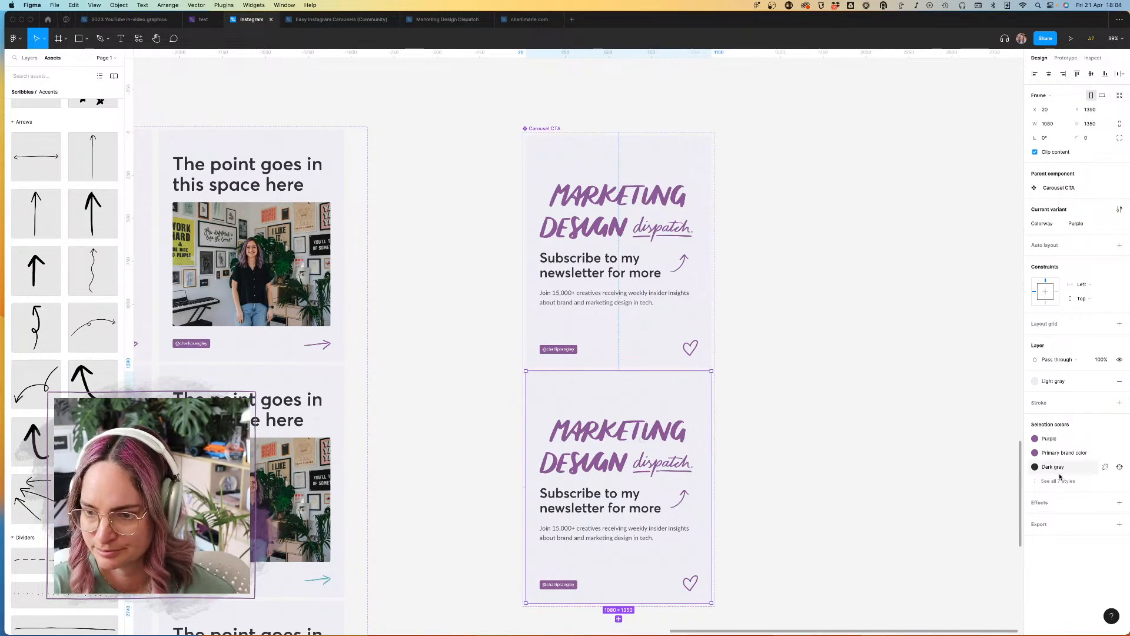
click(1062, 479)
click(1064, 496)
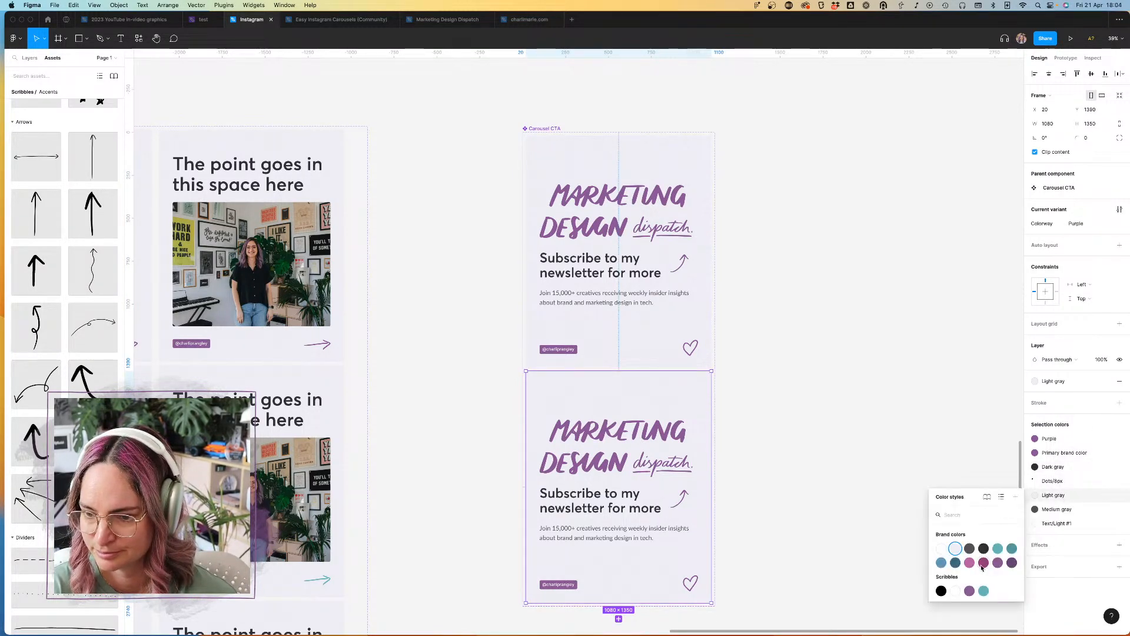
click(999, 563)
Step: Recolor the "Marketing Design dispatch" lettering in the Purple variant White and delete that variant's Backgrounds layer
click(629, 450)
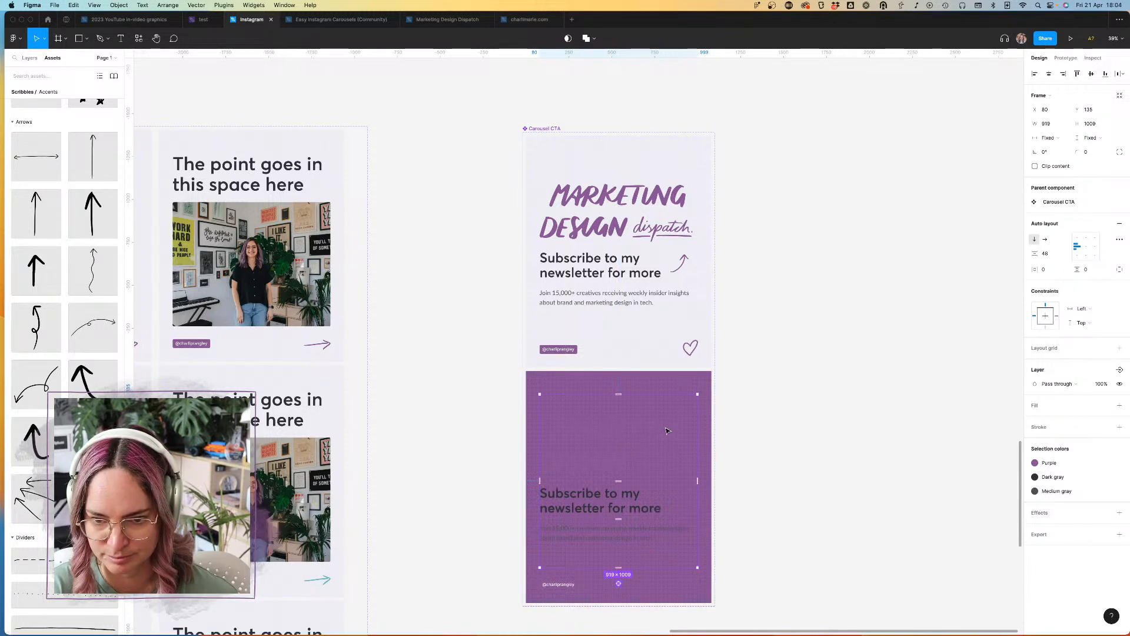
click(30, 58)
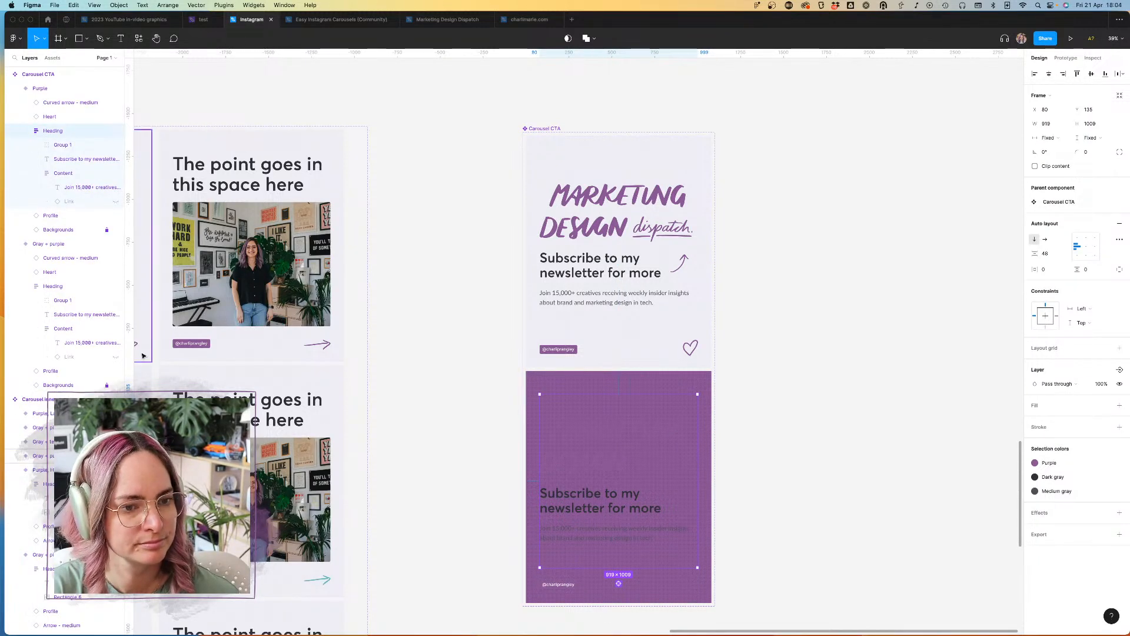
click(63, 144)
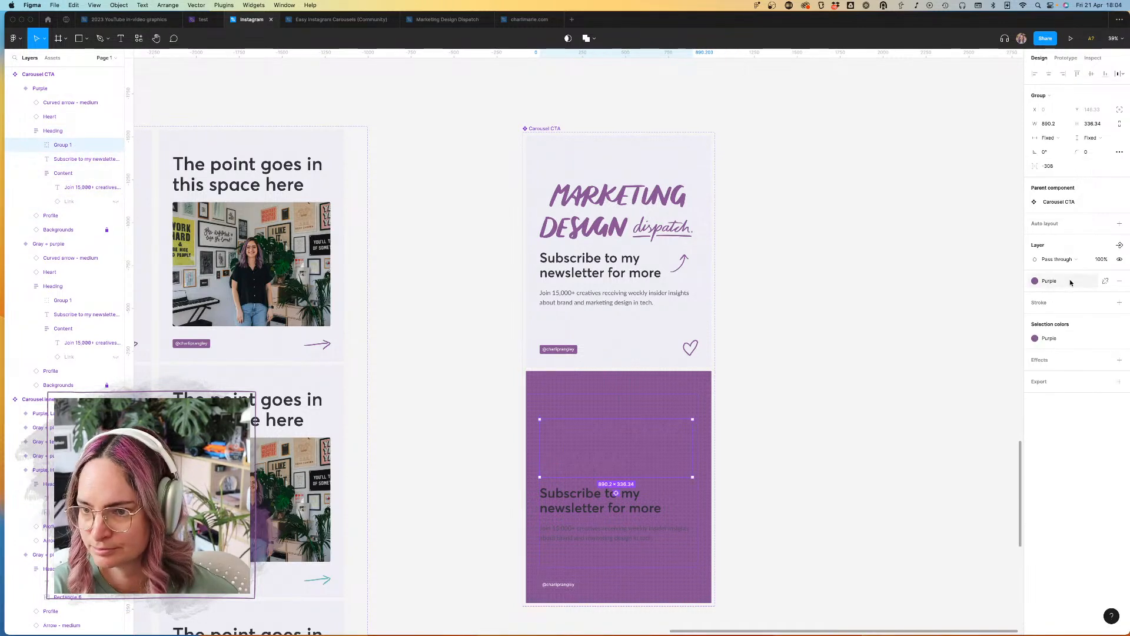
click(1049, 281)
click(1042, 352)
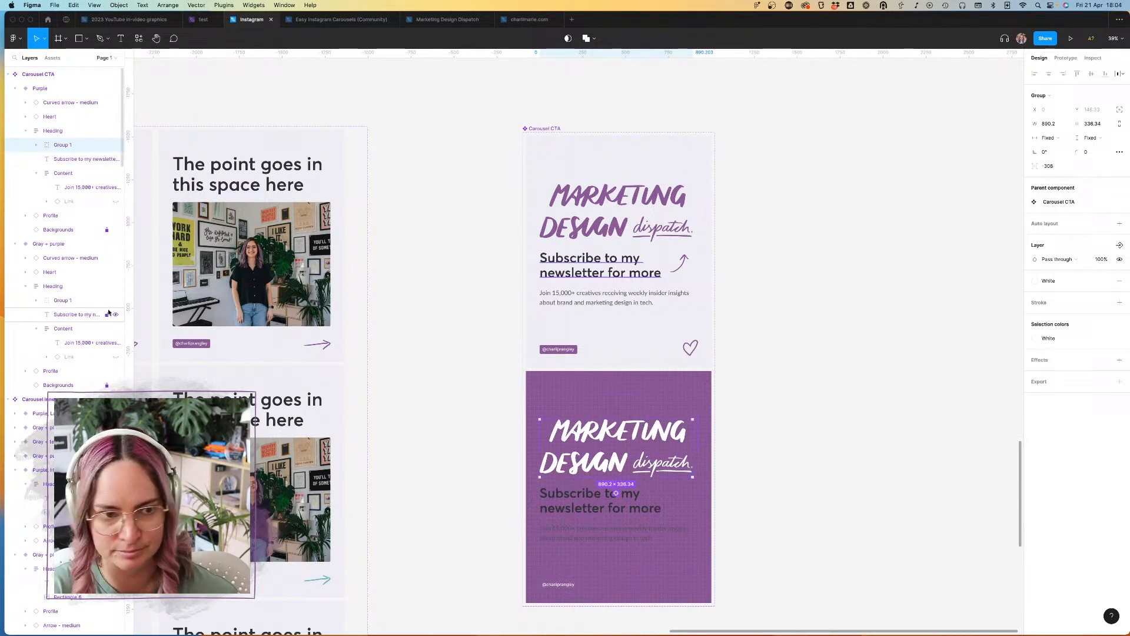
click(66, 234)
key(Delete)
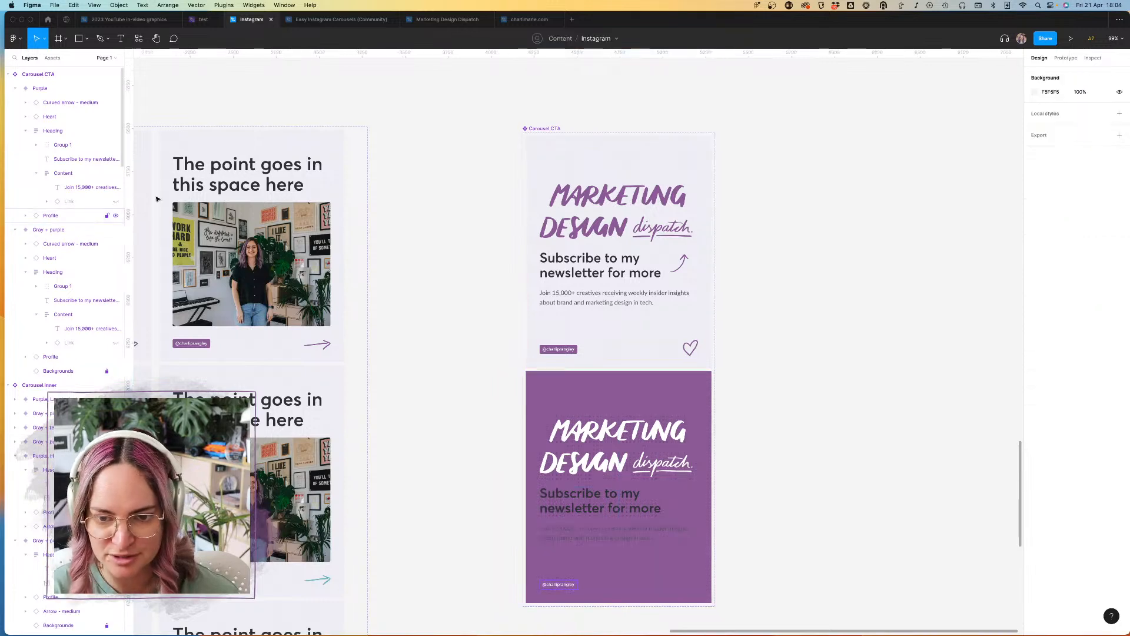
Step: Set the "Subscribe to my newsletter for more" heading and the body text below it to White in the Purple variant
double_click(616, 513)
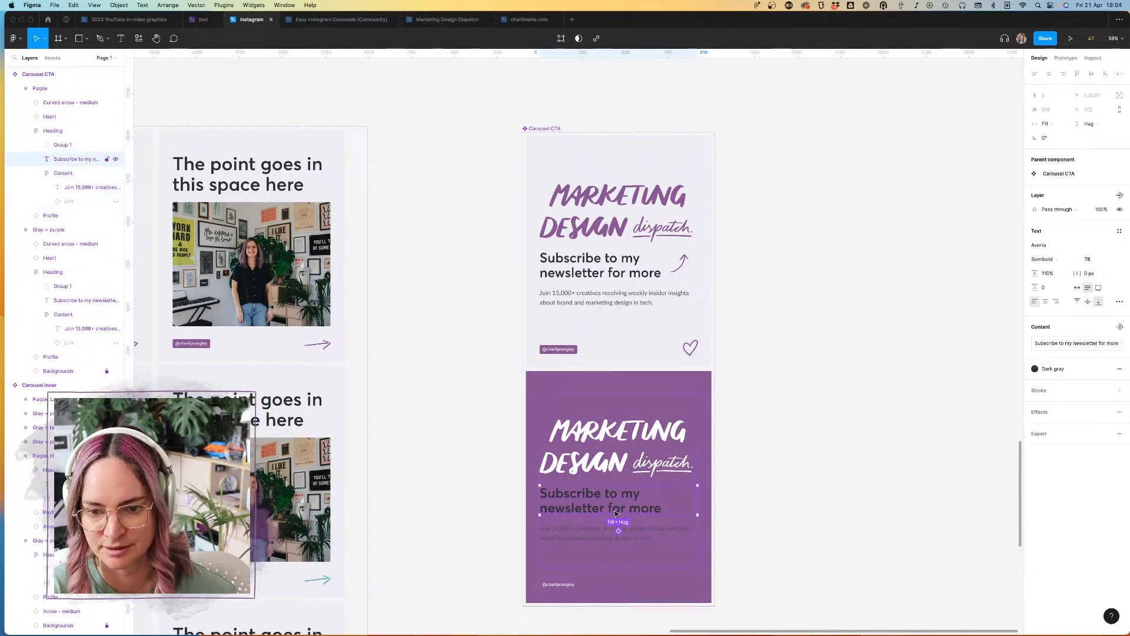
click(1060, 370)
click(1043, 436)
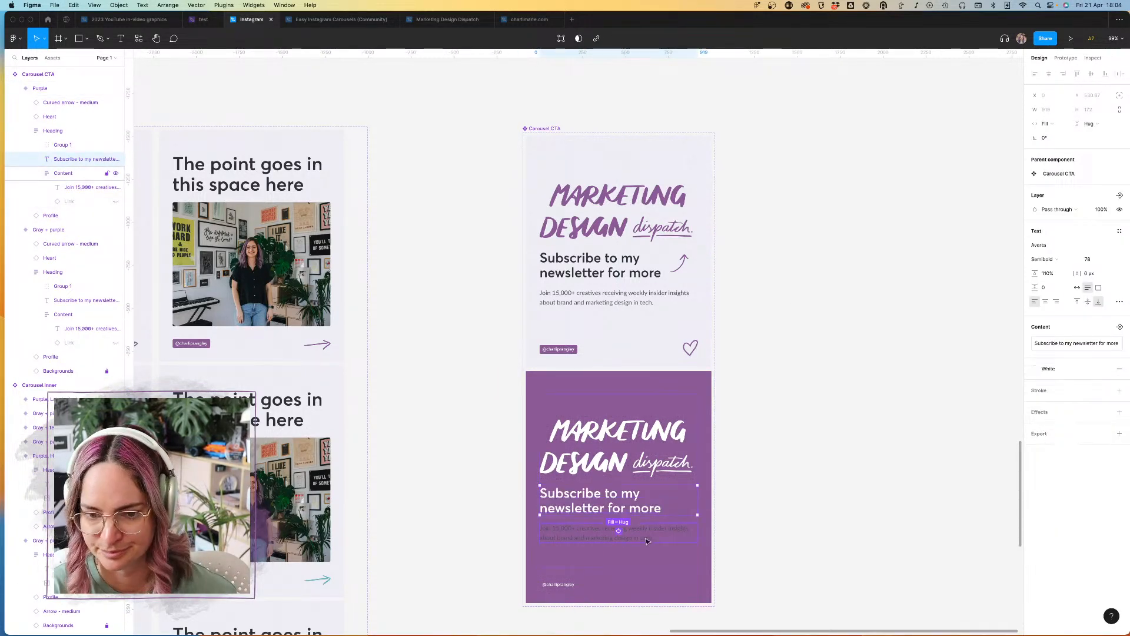
key(Tab)
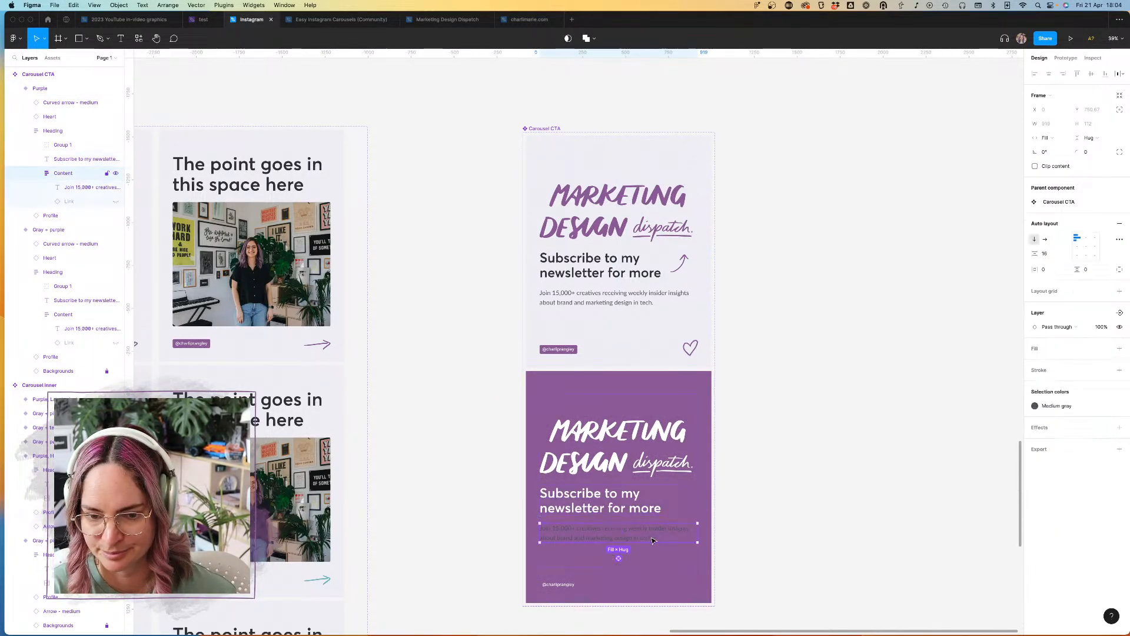
click(1060, 405)
click(941, 460)
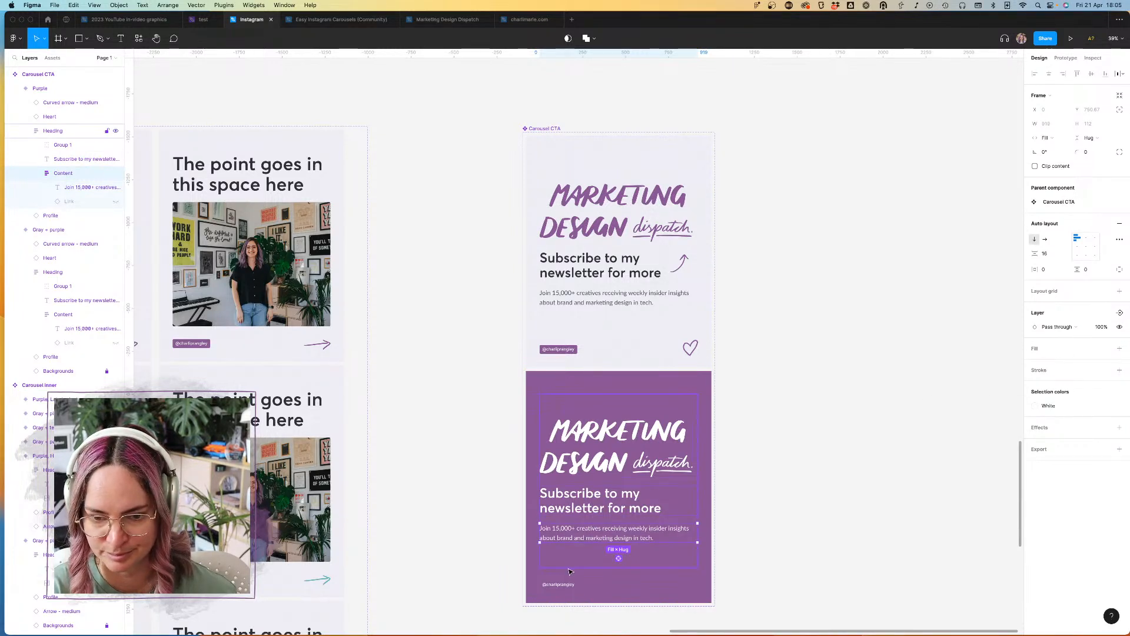
Step: Recolor the profile tag's background and the heart in the Purple variant to Dark purple
key(Tab)
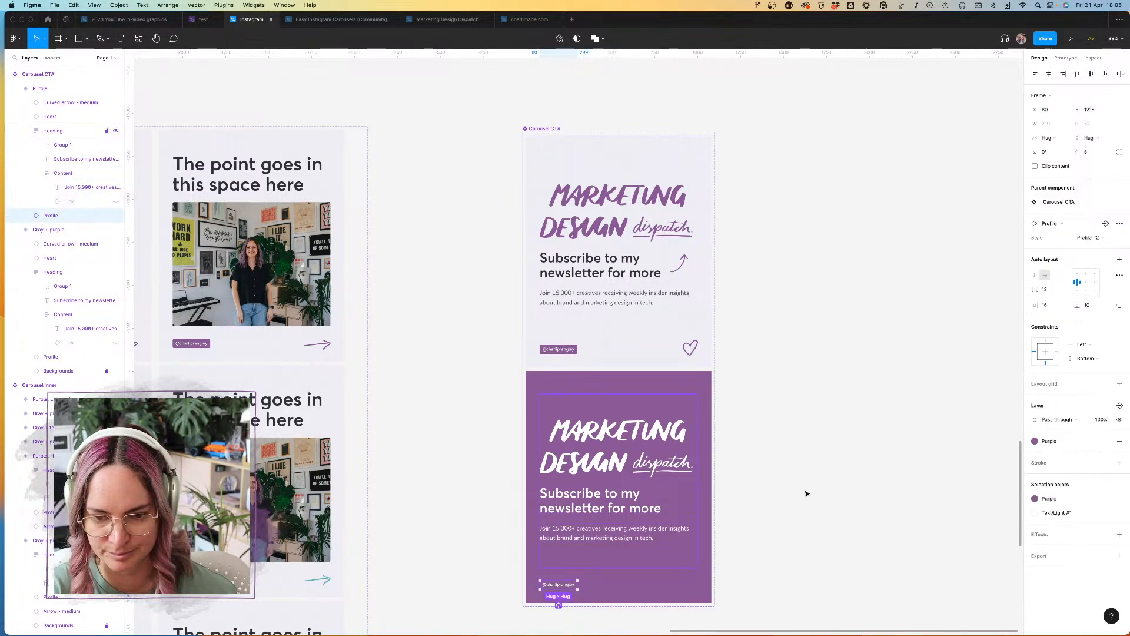
click(1060, 499)
click(1013, 573)
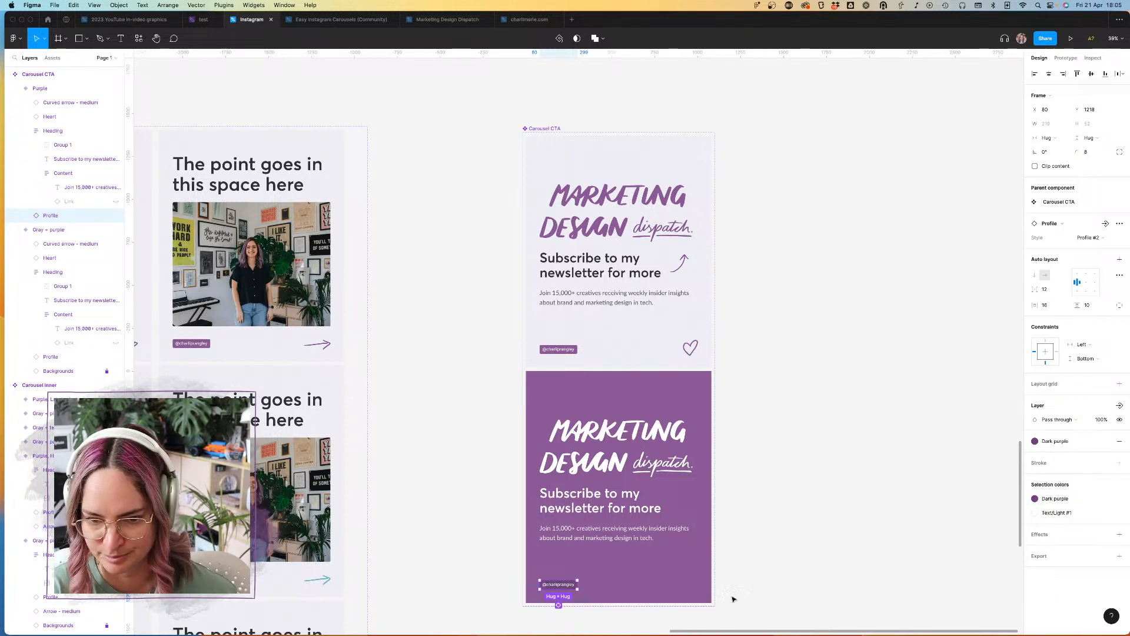
click(690, 583)
click(1077, 448)
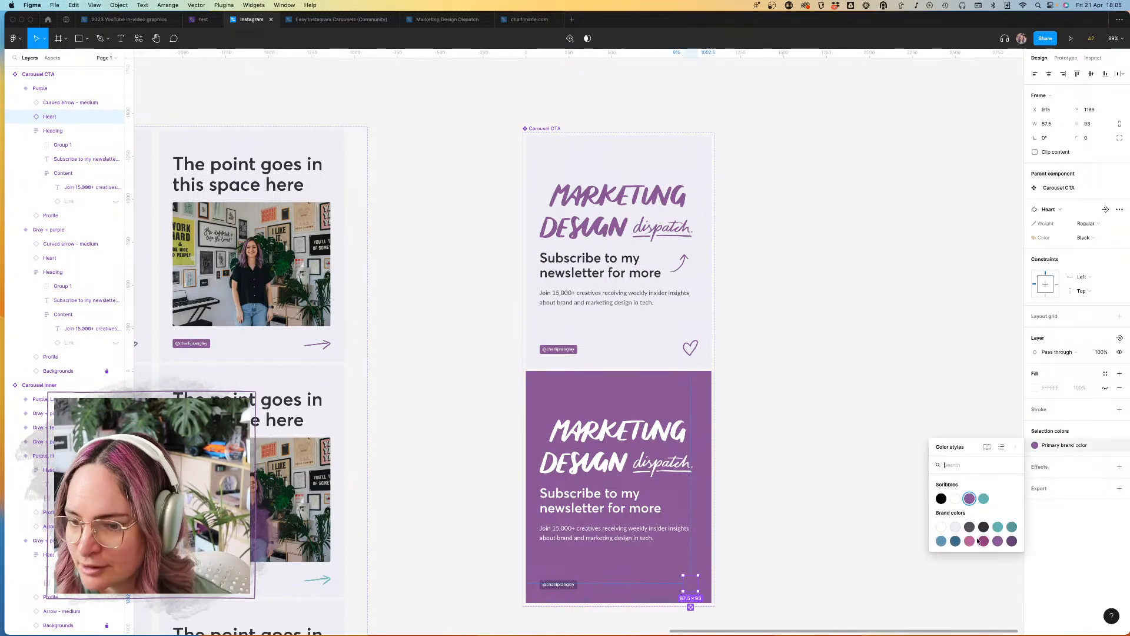
click(1014, 537)
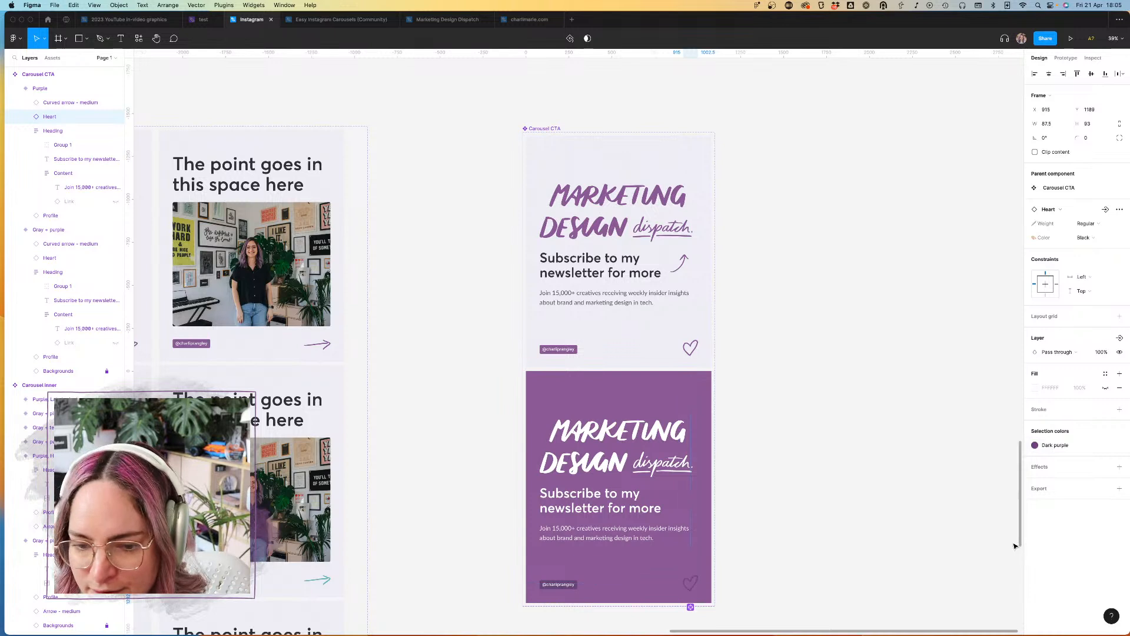
Step: Set the color property of the Purple variant's curved arrow to White
click(679, 498)
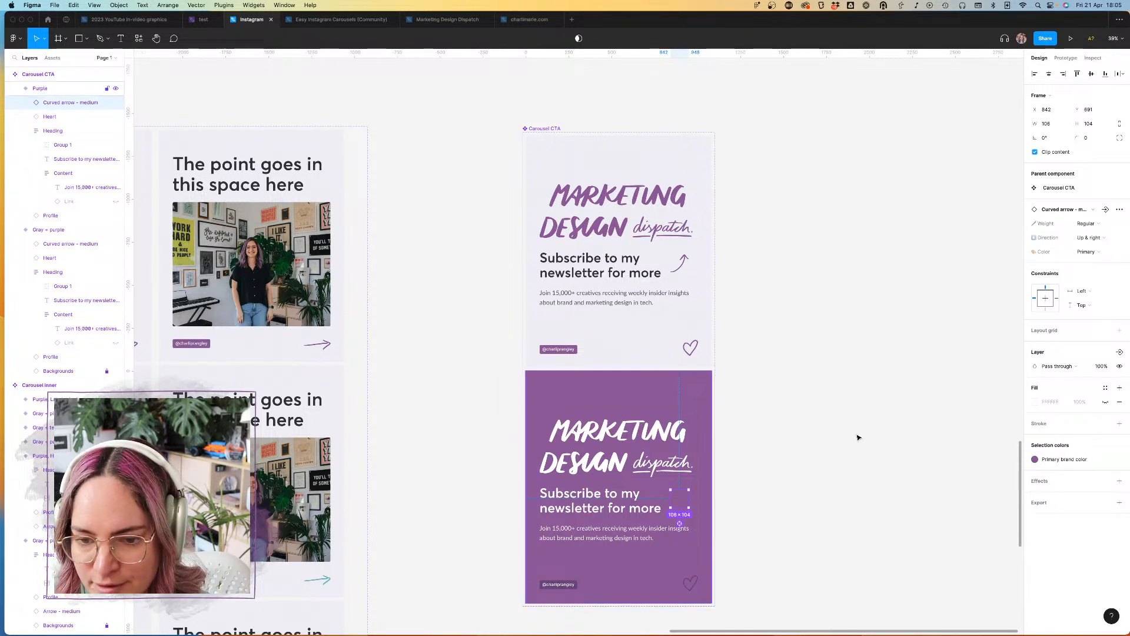
click(1086, 251)
click(1086, 241)
click(813, 406)
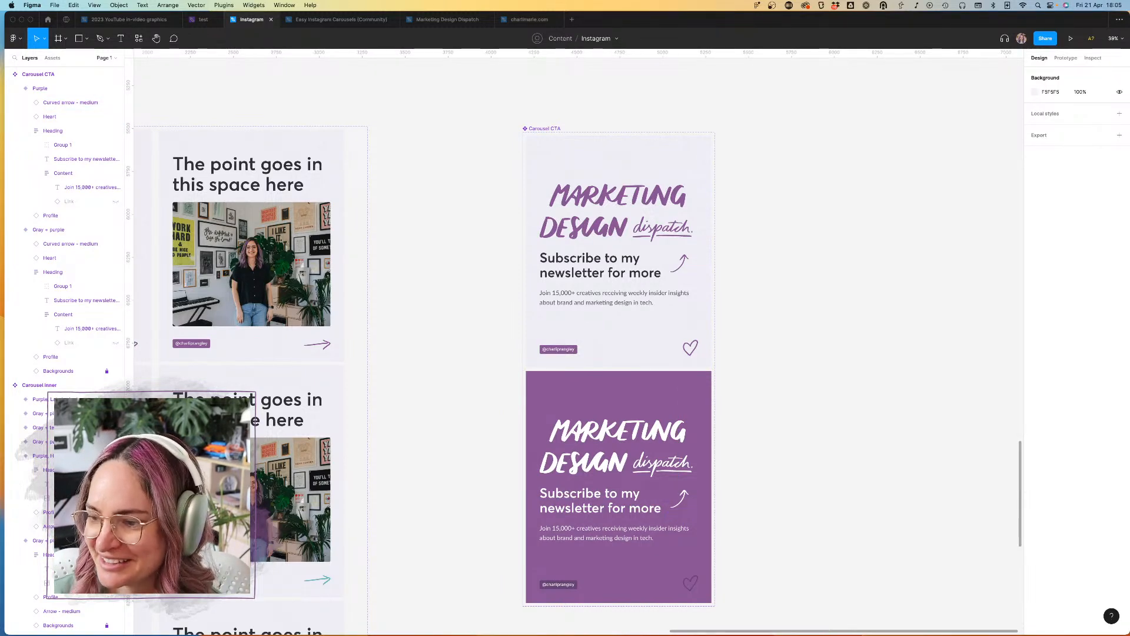
Step: Add a variant property named "CTA type" with the value "Newsletter" to the Carousel CTA component set
scroll(803, 427, down, 3)
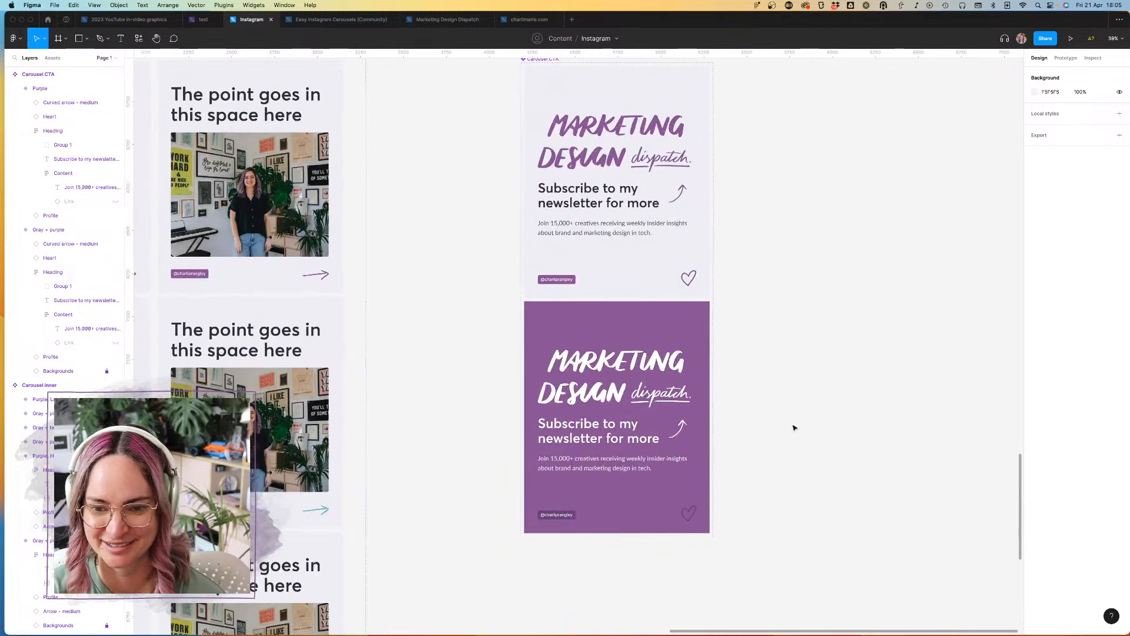
scroll(794, 427, down, 5)
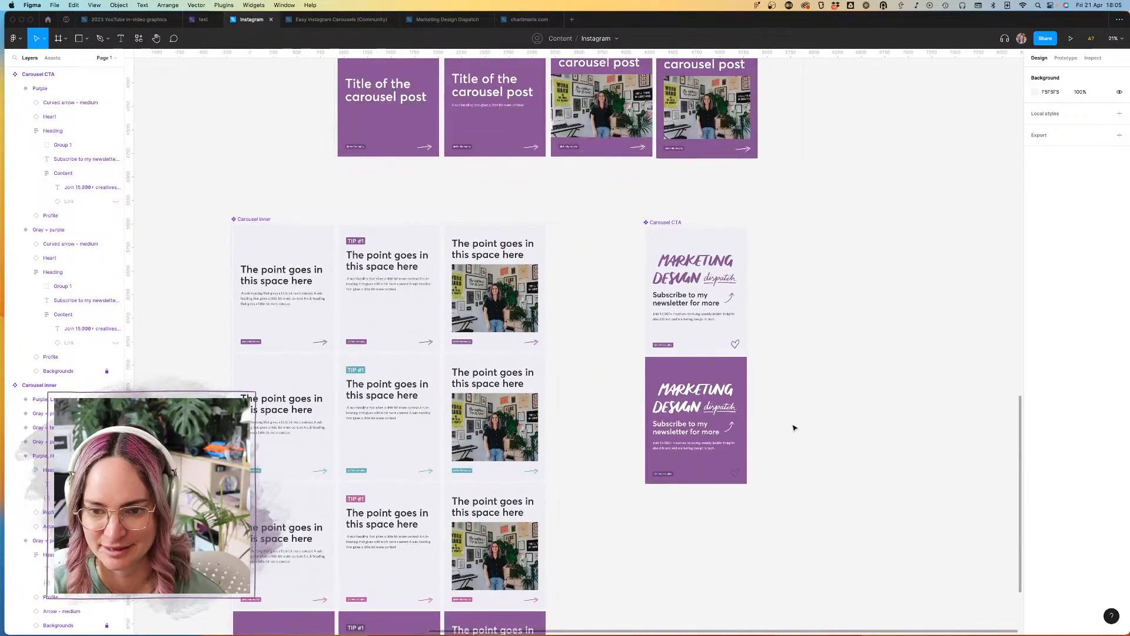
click(667, 223)
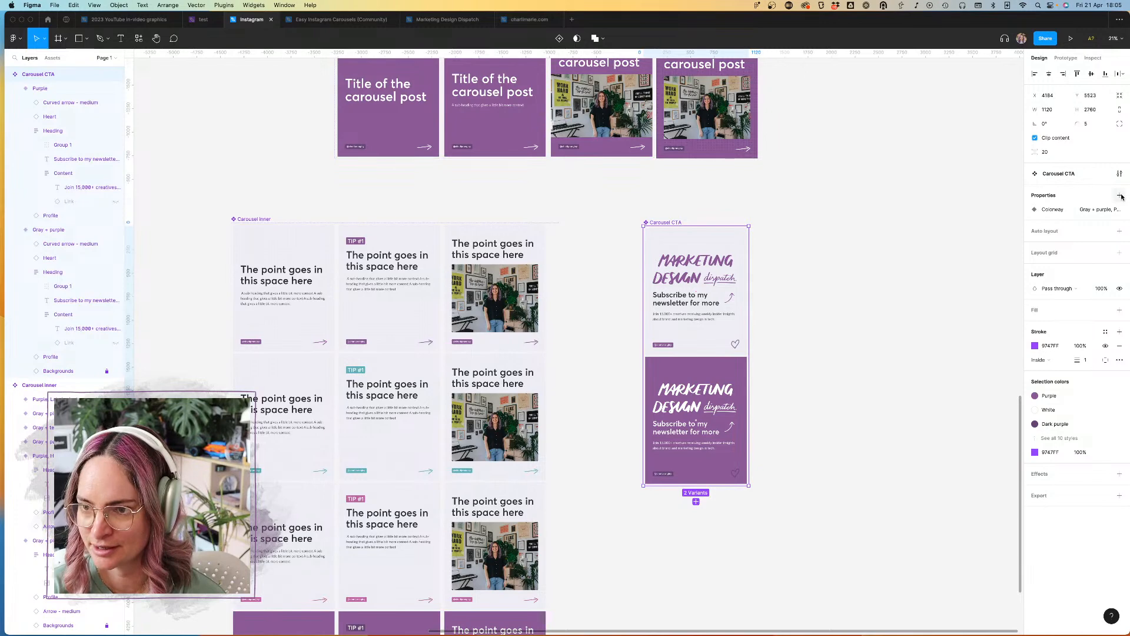
click(1120, 195)
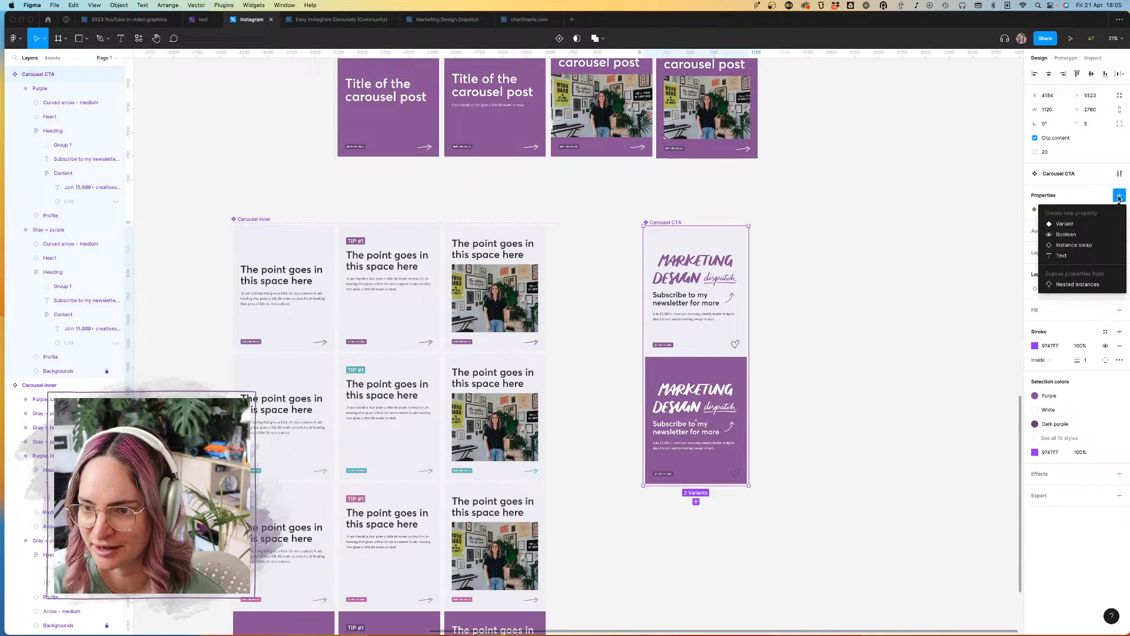
click(1066, 225)
text(CTA type)
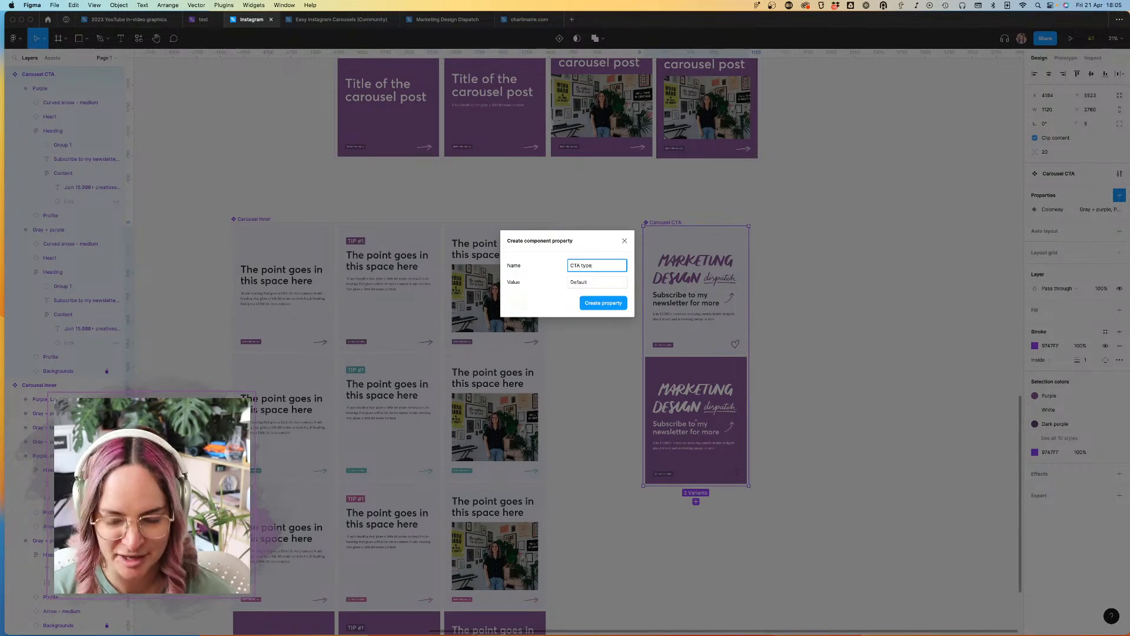
click(584, 283)
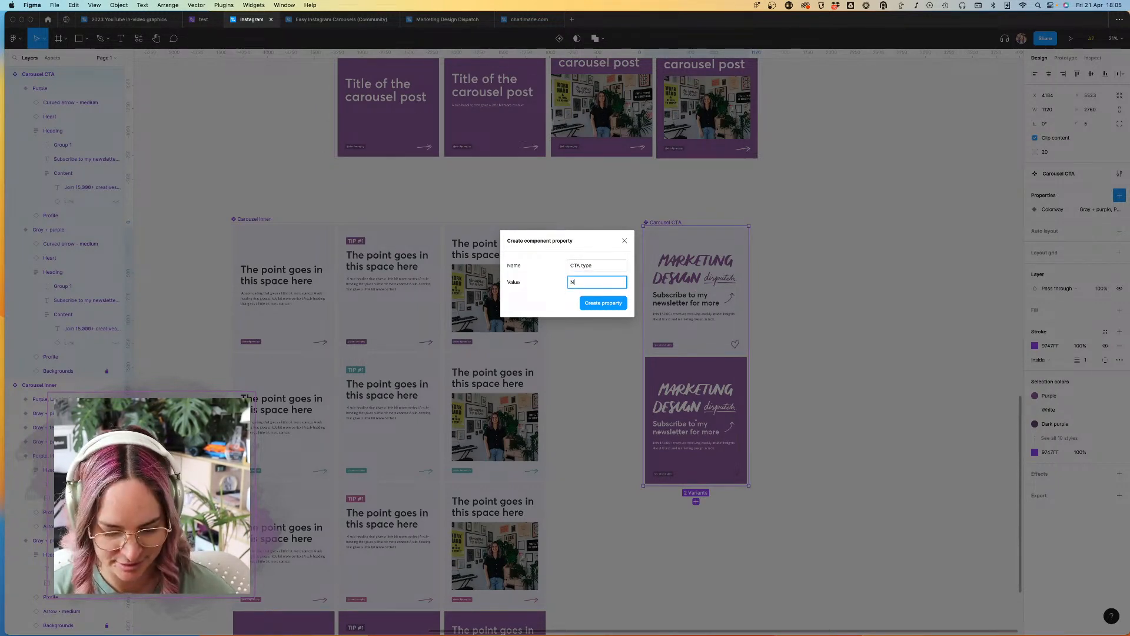
click(604, 303)
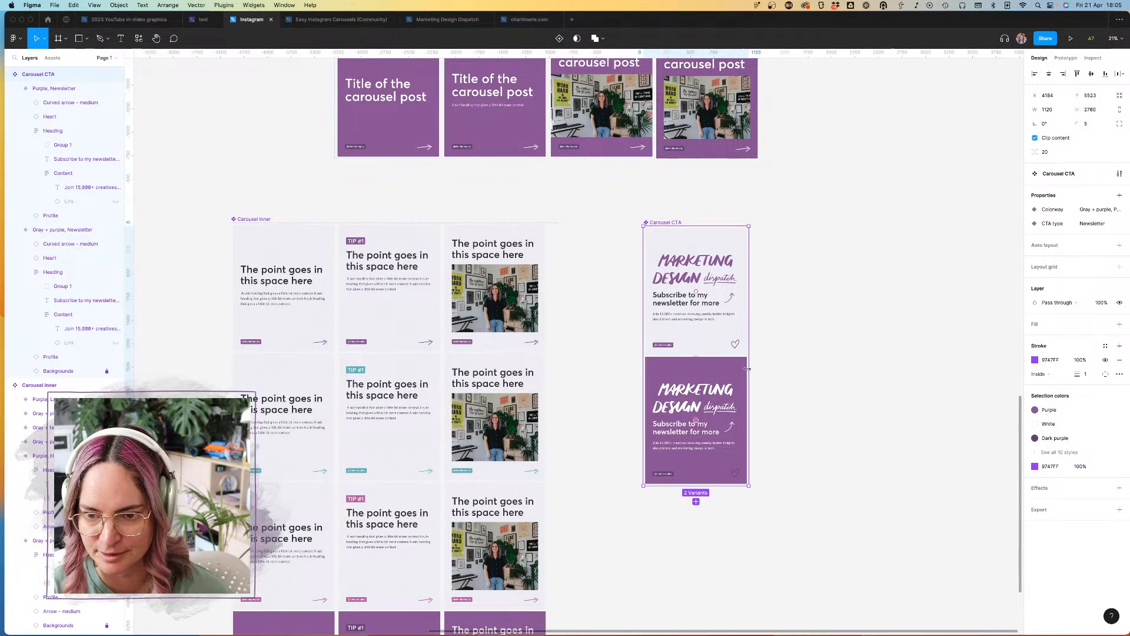
Step: Widen the Carousel CTA component set and duplicate both newsletter variants into a second column beside the originals
drag(749, 368, 956, 357)
click(696, 436)
shift+click(719, 281)
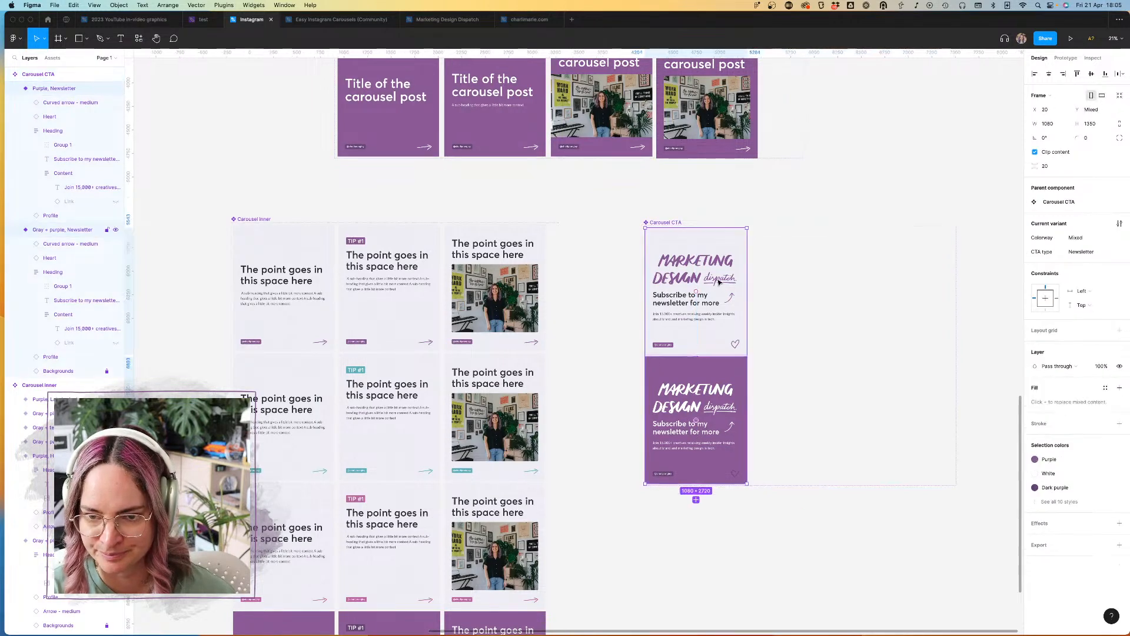
alt+drag(691, 323, 796, 313)
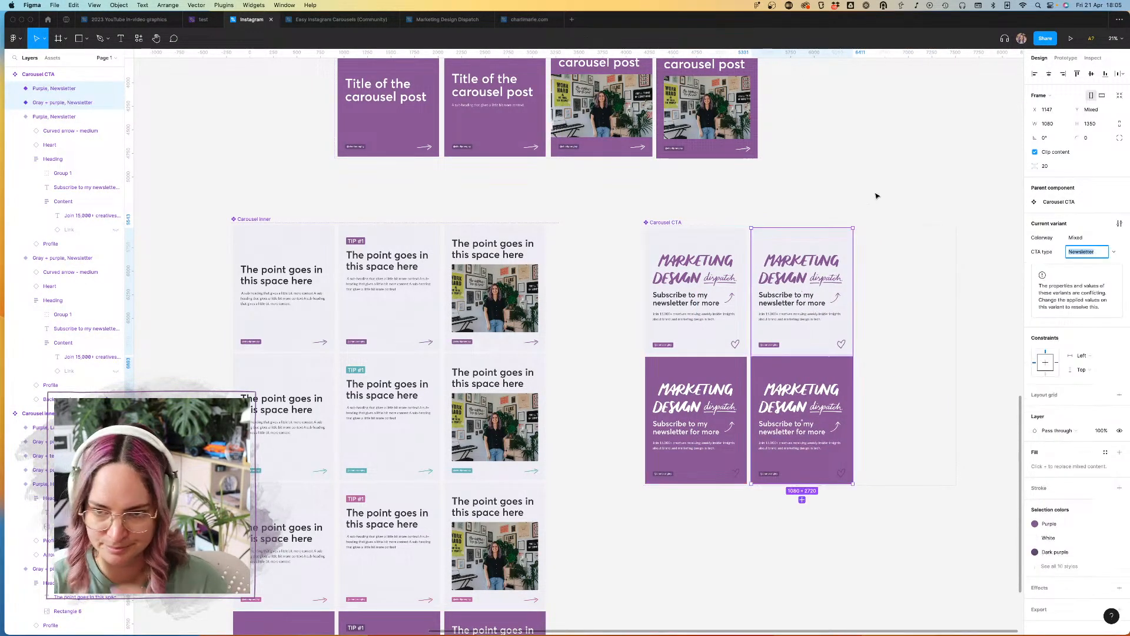
click(876, 194)
Step: Use Finder to bring the "Working remote for a US company" thumbnail from the YouTube 2023 videos folder onto the canvas above the Carousel CTA set
scroll(865, 230, up, 5)
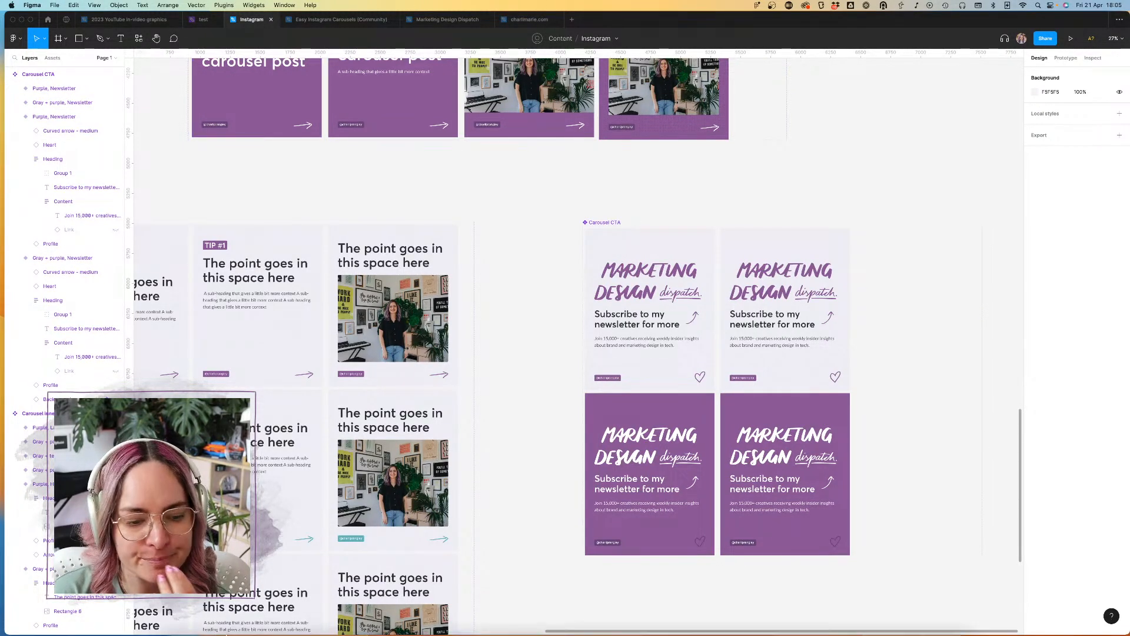
click(179, 614)
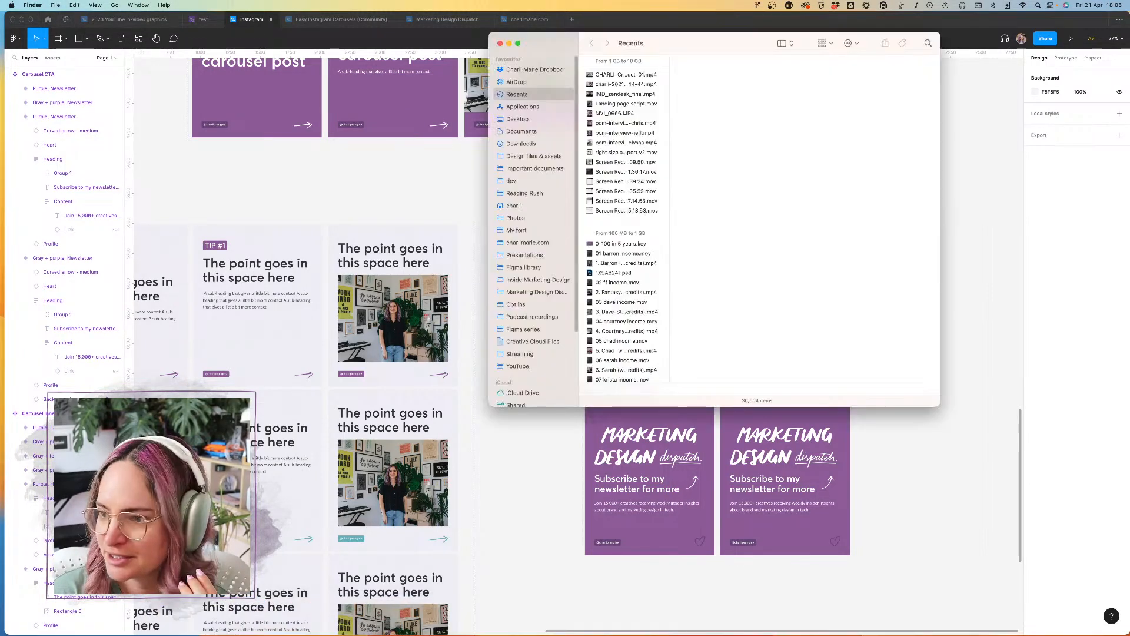
click(526, 365)
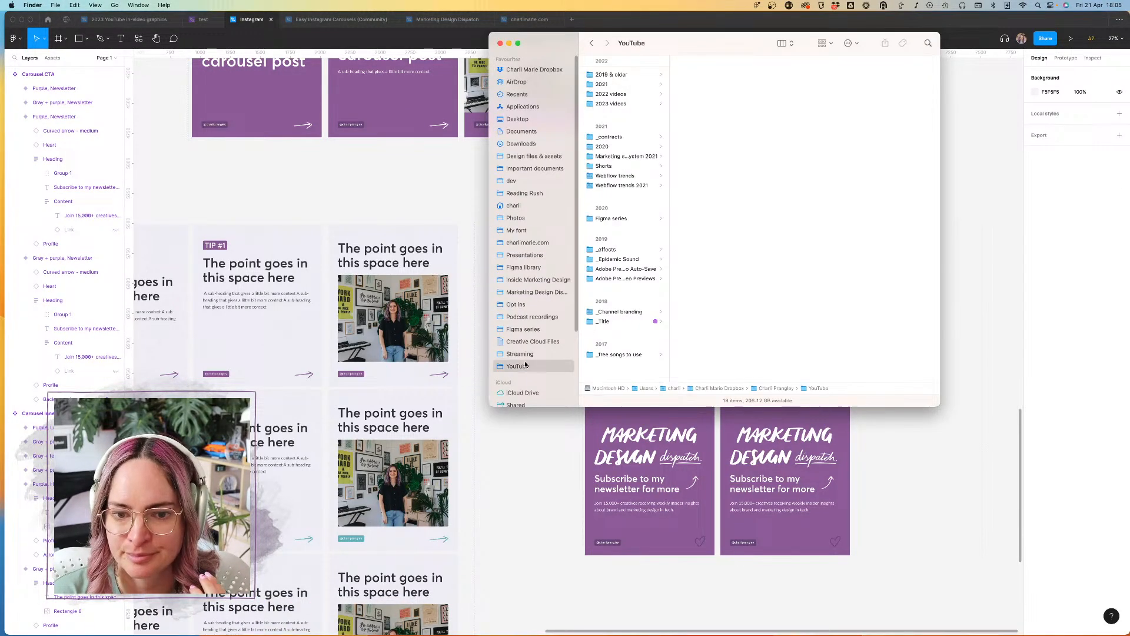
click(612, 103)
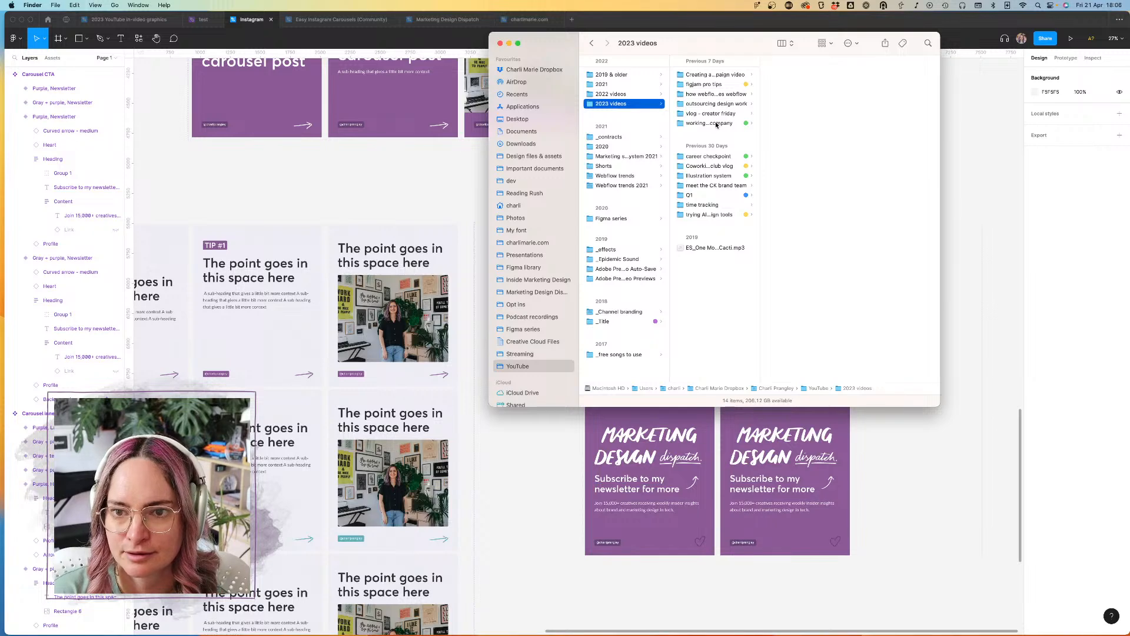
click(717, 123)
click(789, 86)
drag(787, 92, 982, 203)
scroll(983, 159, right, 6)
drag(676, 203, 700, 154)
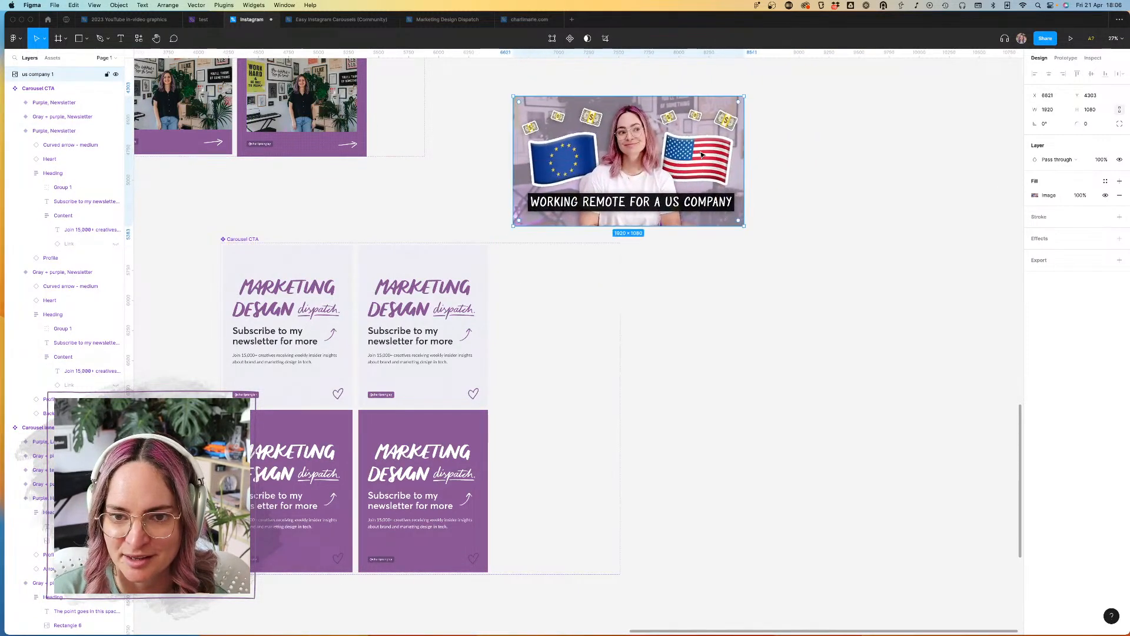
Step: Select the imported video thumbnail and cut it from the canvas
click(806, 153)
scroll(629, 120, up, 3)
scroll(629, 120, down, 5)
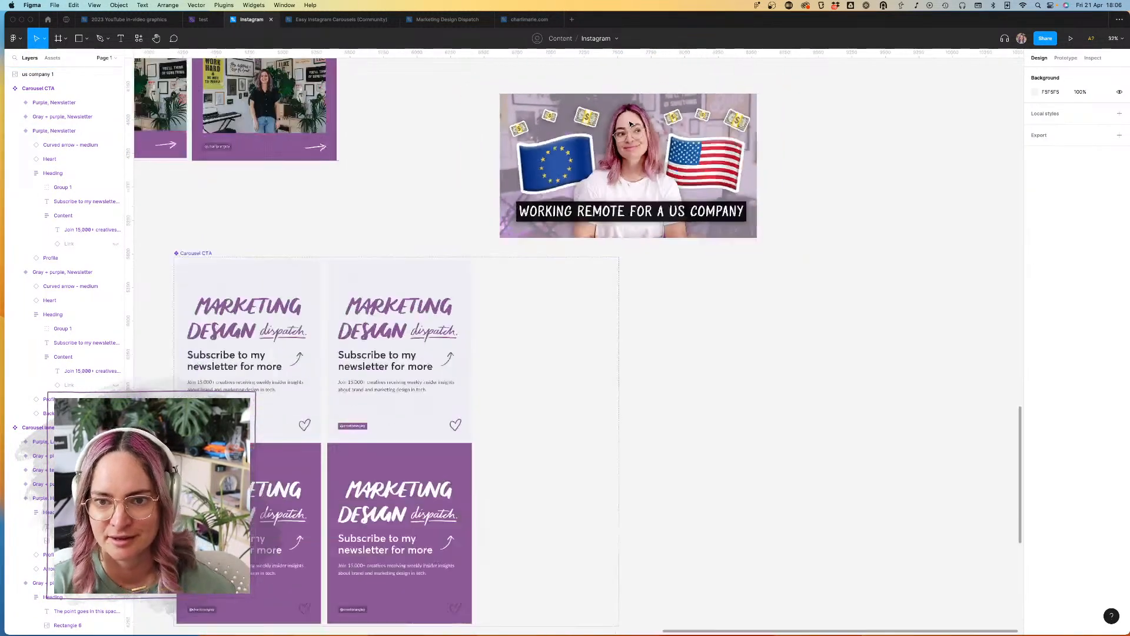
click(677, 128)
scroll(630, 118, up, 2)
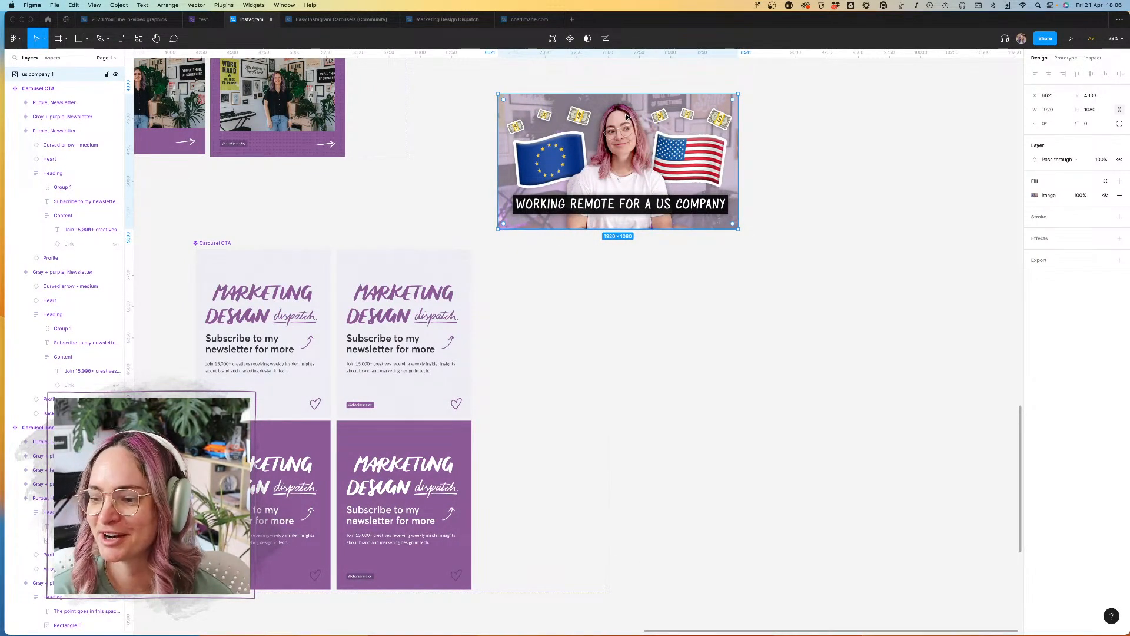
scroll(698, 135, up, 5)
scroll(701, 141, down, 3)
scroll(719, 165, up, 3)
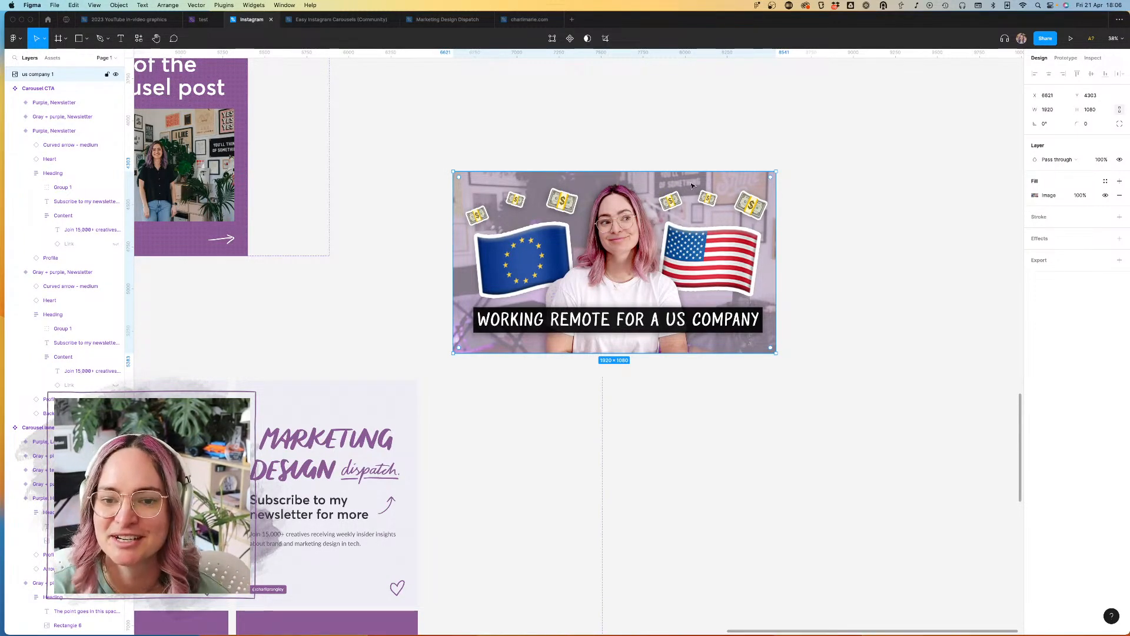
scroll(690, 193, down, 5)
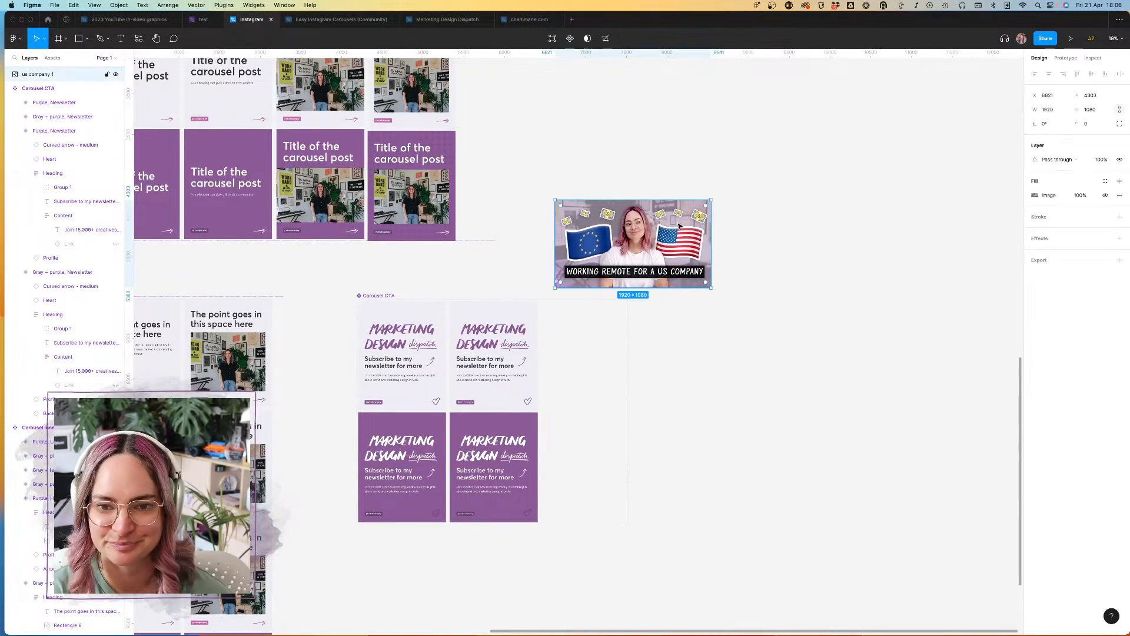
key(ctrl+x)
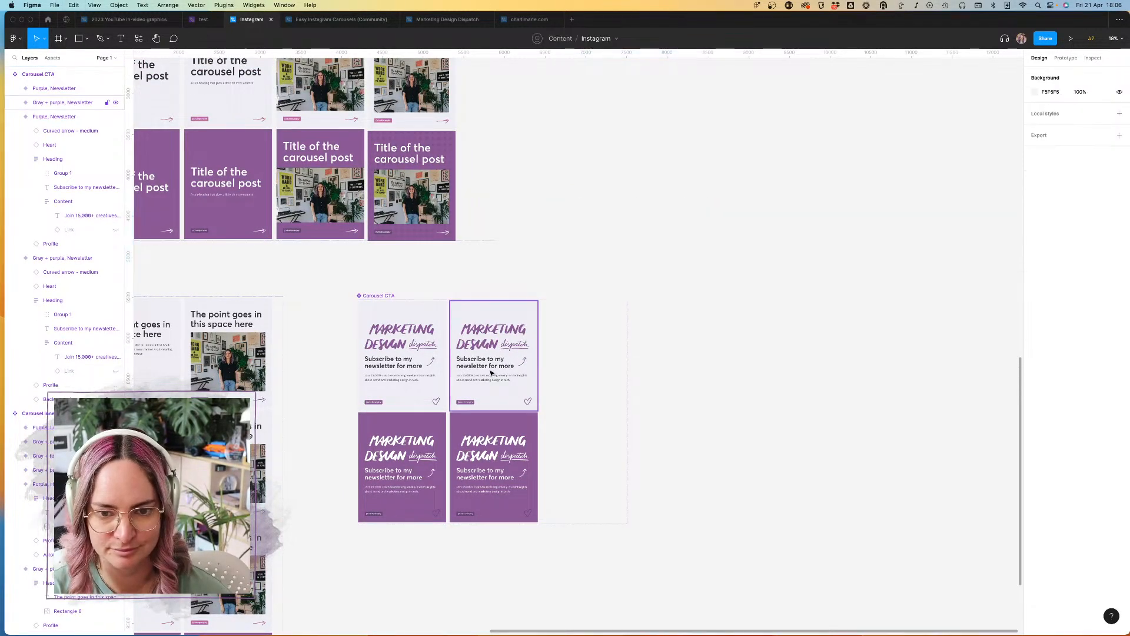
Step: Replace the newsletter logo in the second-column Purple variant with the cut thumbnail, placed first inside the Heading frame
click(491, 455)
click(490, 455)
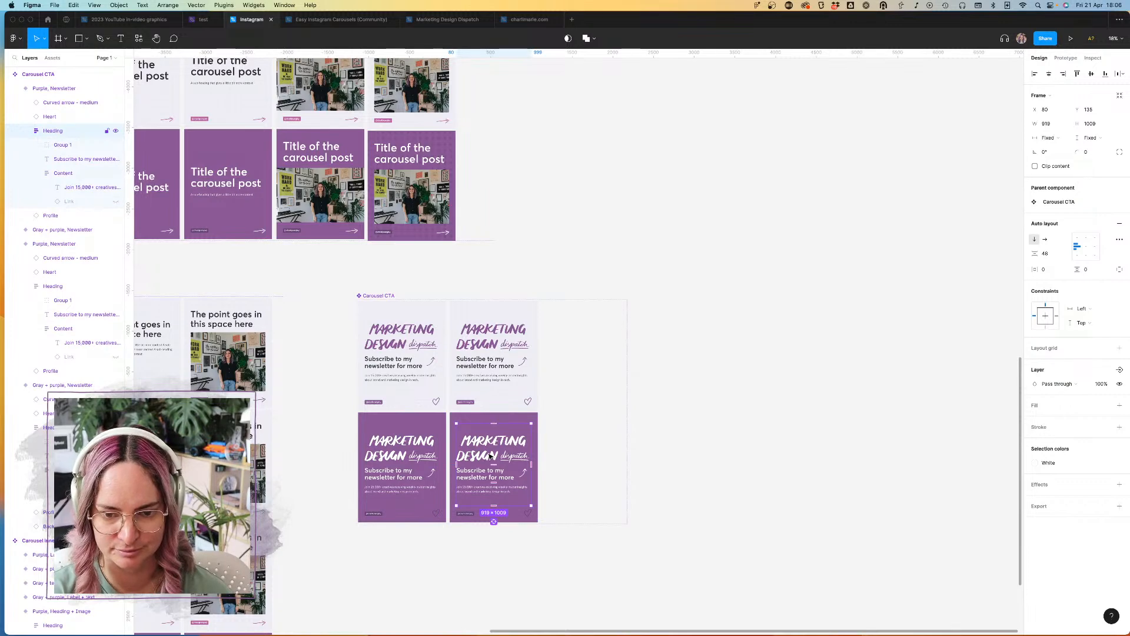
click(491, 455)
key(Delete)
click(488, 450)
click(488, 451)
key(super+v)
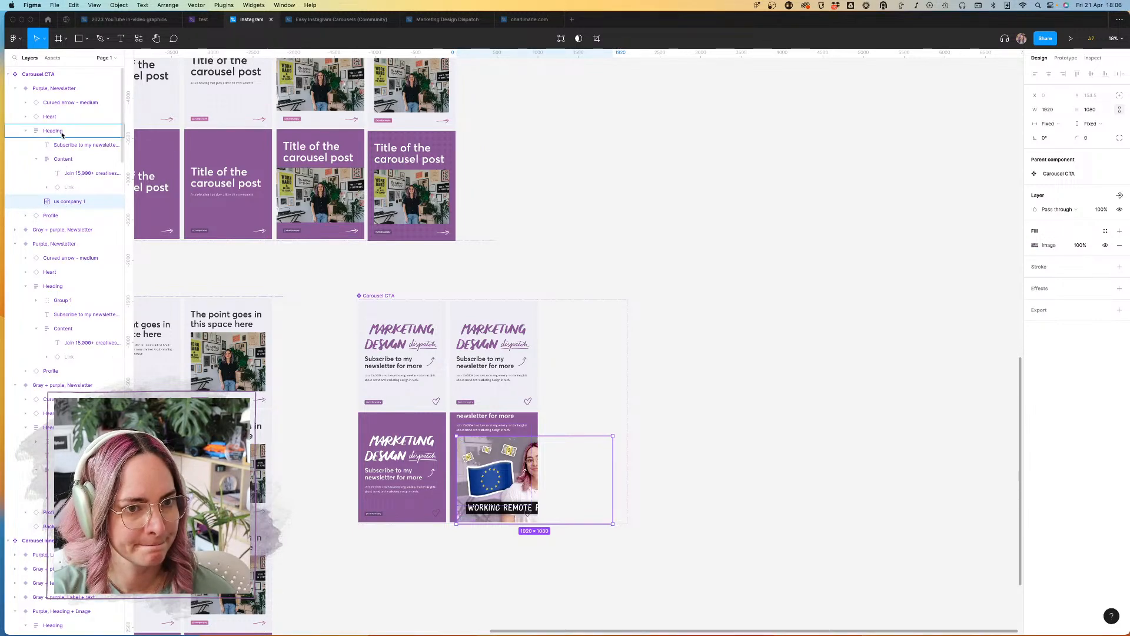
drag(69, 202, 63, 139)
Step: Set the thumbnail's width to fill container and shrink its fixed height to about 519 so the whole image shows
scroll(526, 432, up, 5)
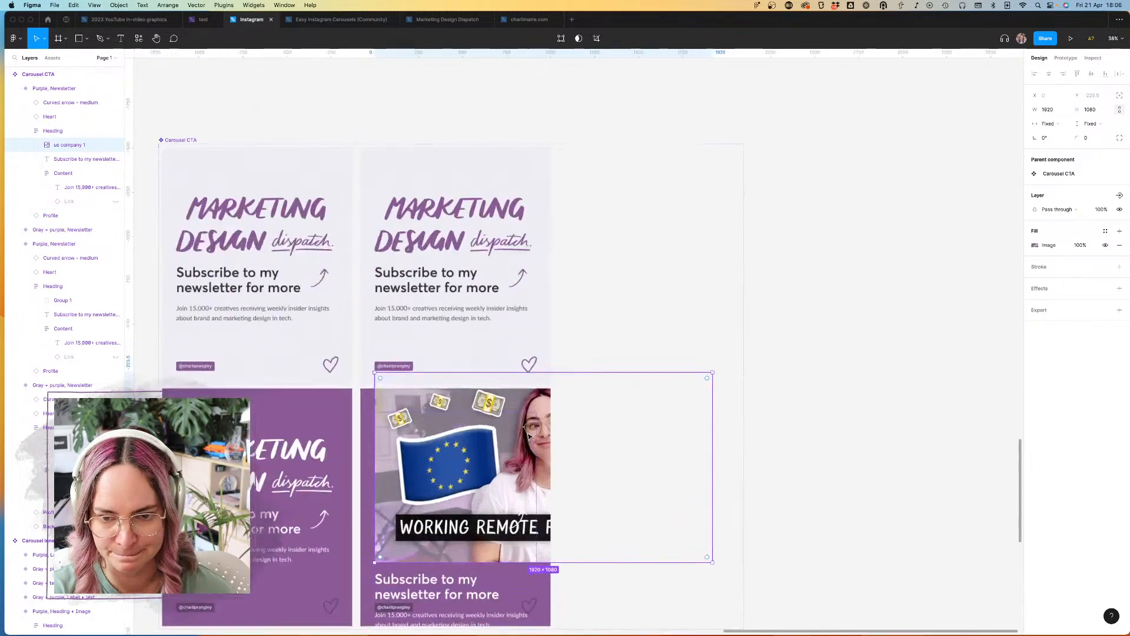
click(1049, 123)
click(1069, 135)
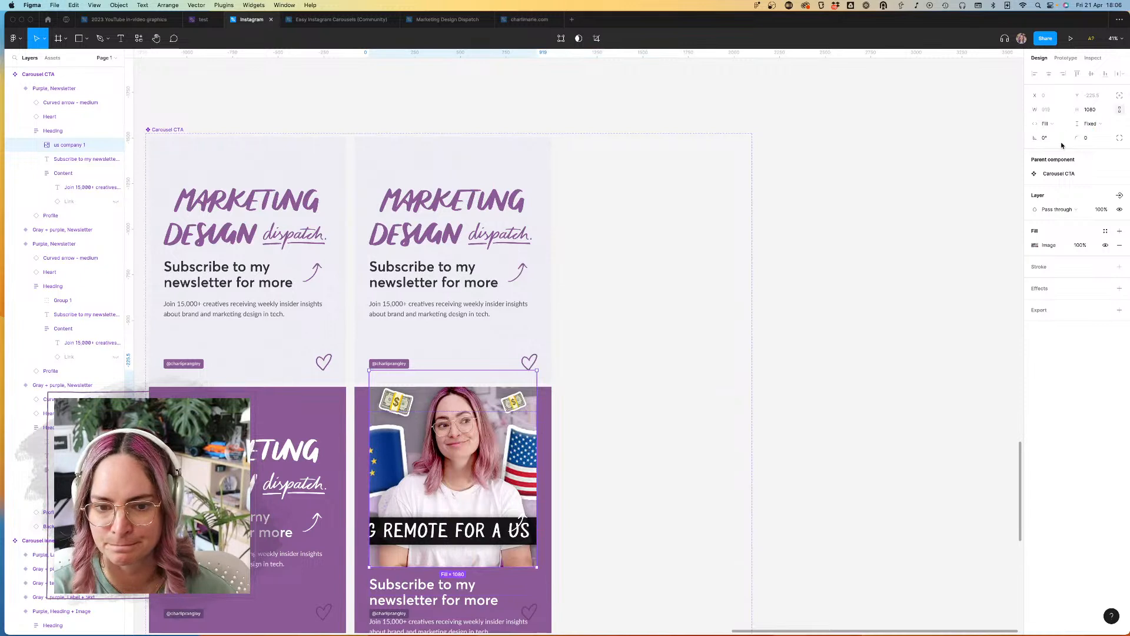
click(1093, 124)
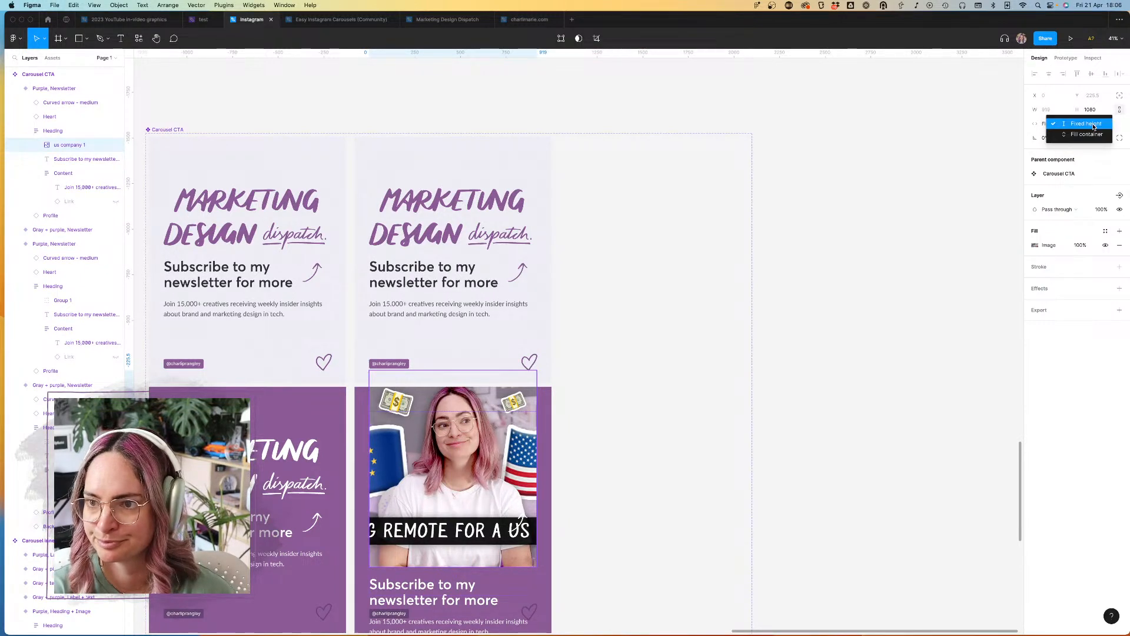
click(1093, 124)
drag(499, 367, 504, 476)
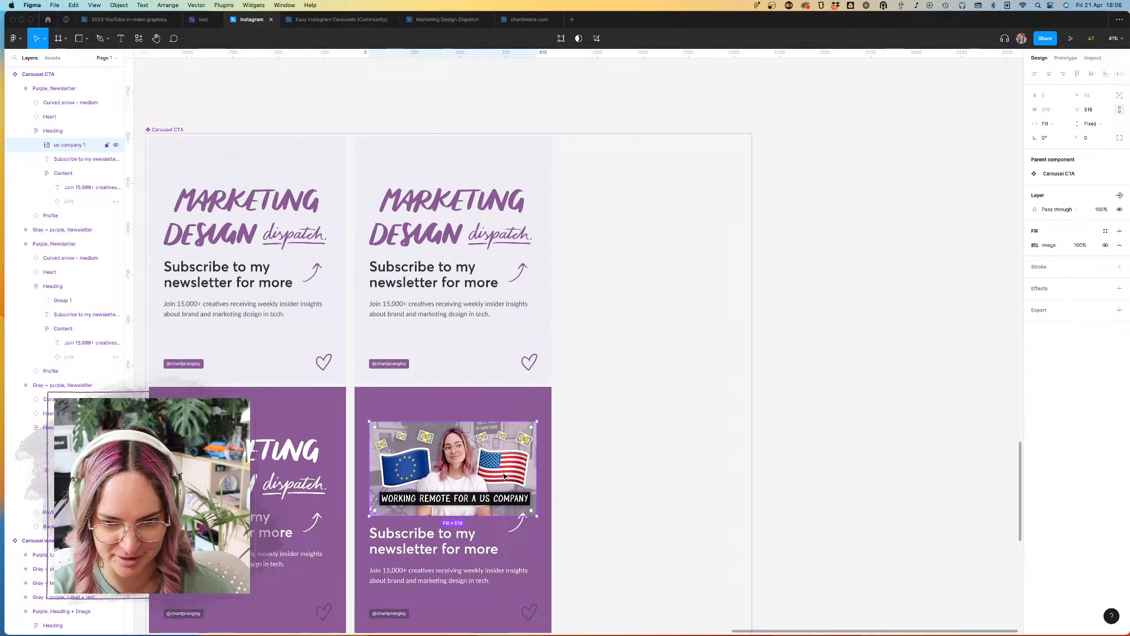
Step: Change the heading text below the thumbnail in the Purple variant to "Watch the video"
scroll(560, 497, down, 3)
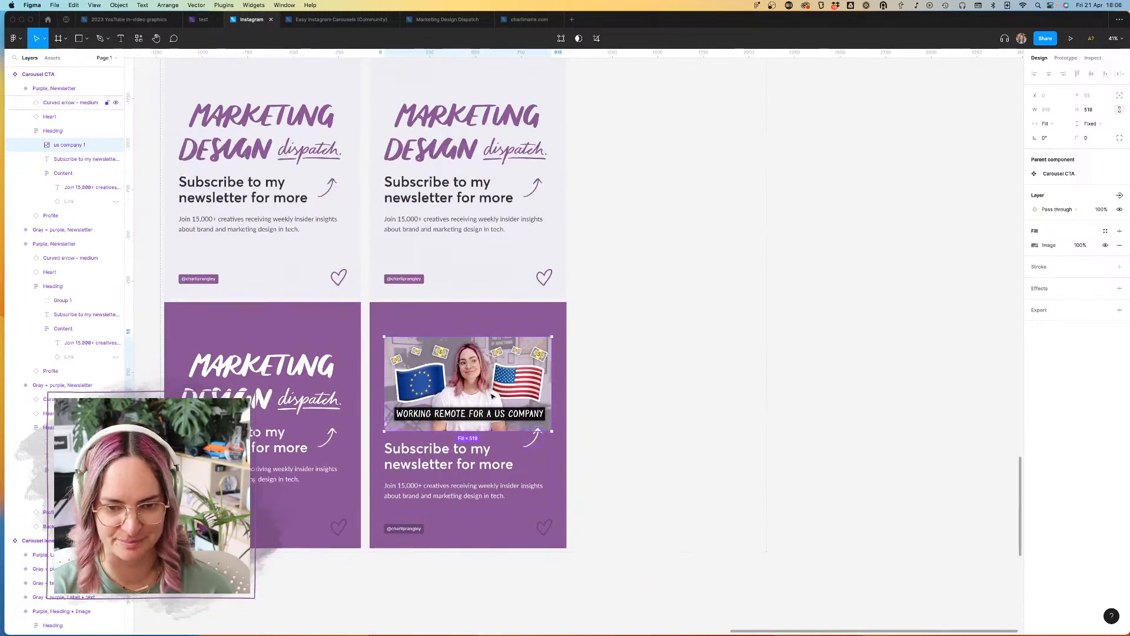
double_click(451, 465)
text(Watc)
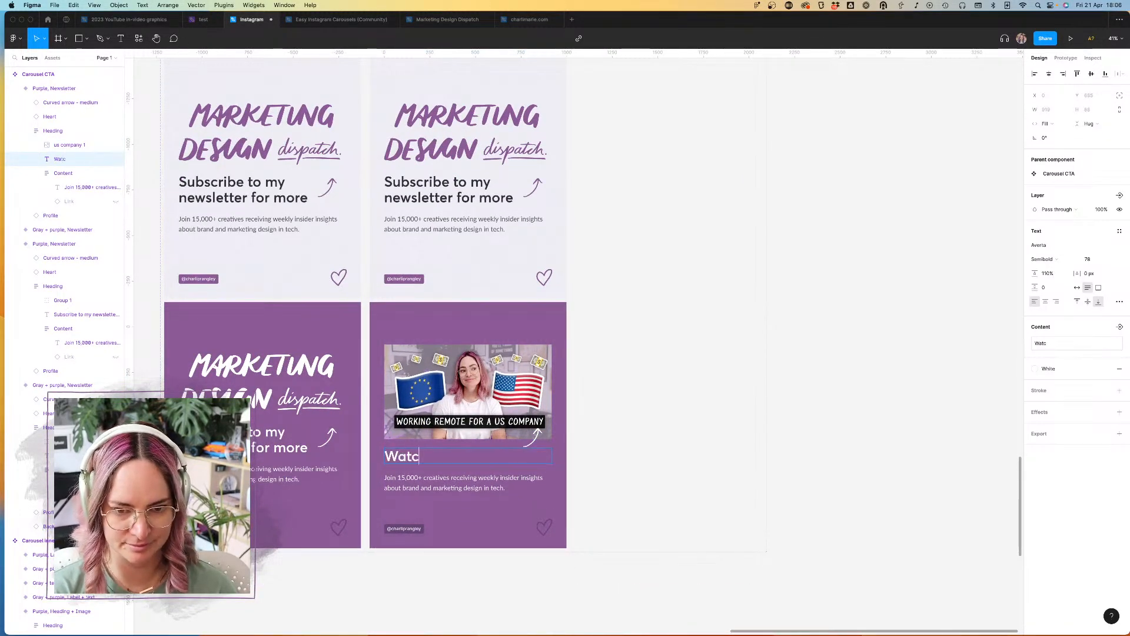
text(h the video)
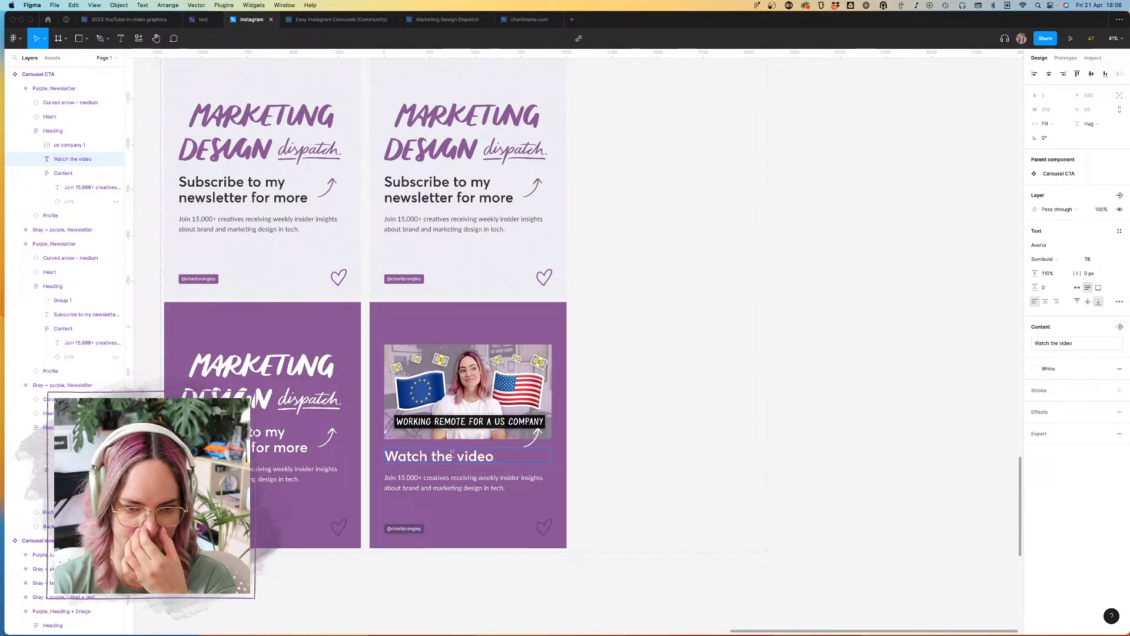
Step: Move the curved arrow closer to the end of the "Watch the video" heading
scroll(451, 448, left, 2)
scroll(458, 455, left, 1)
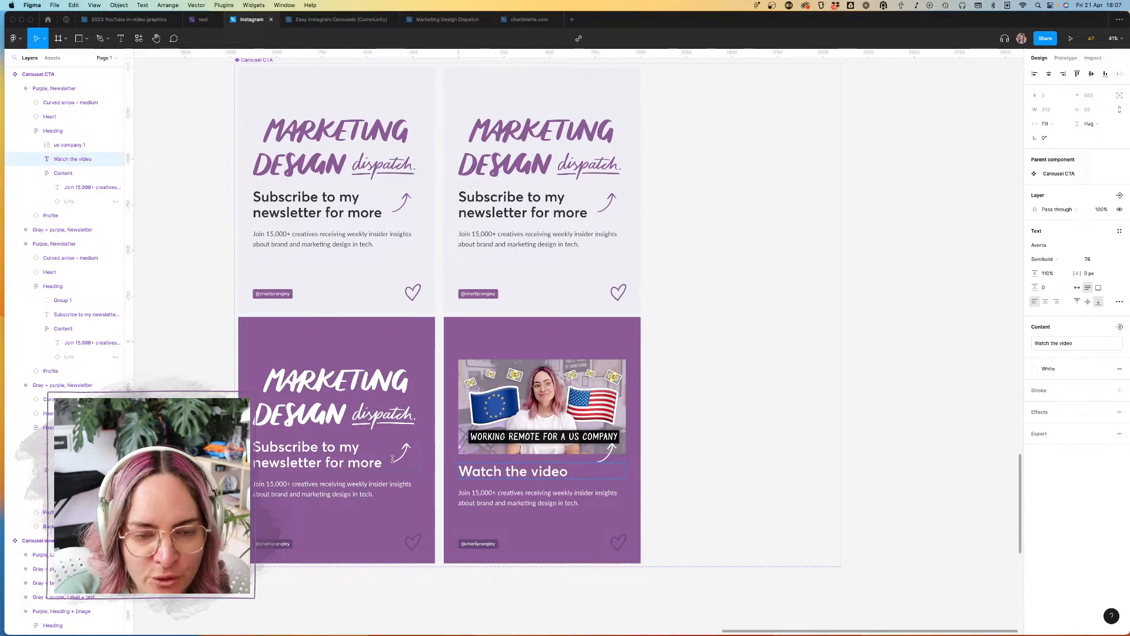
scroll(365, 363, up, 3)
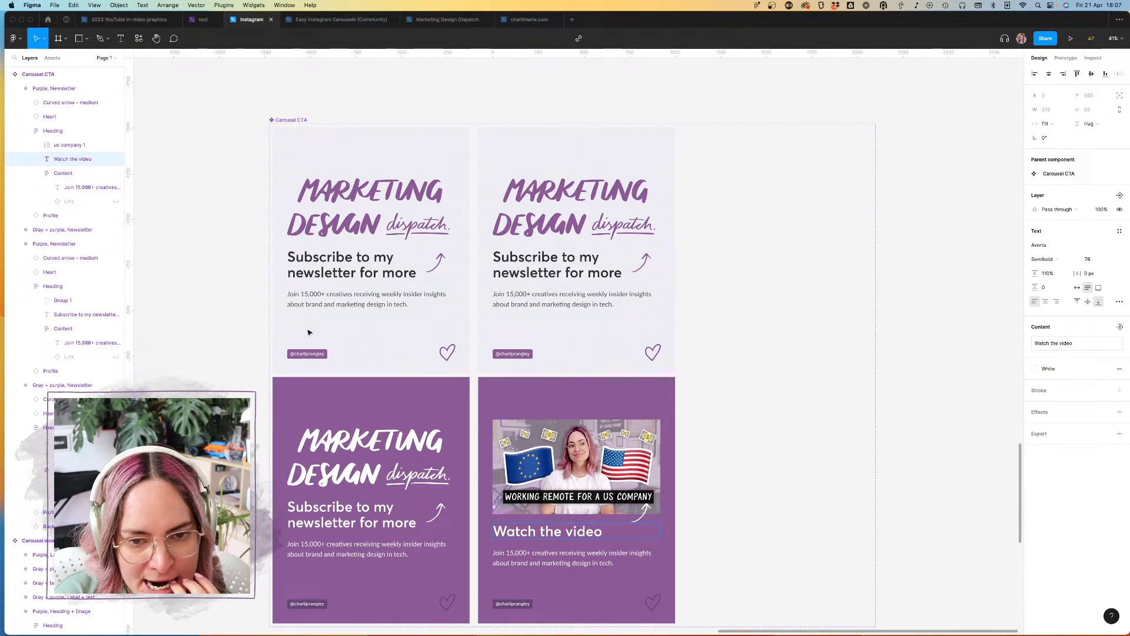
scroll(616, 375, down, 4)
scroll(617, 375, right, 1)
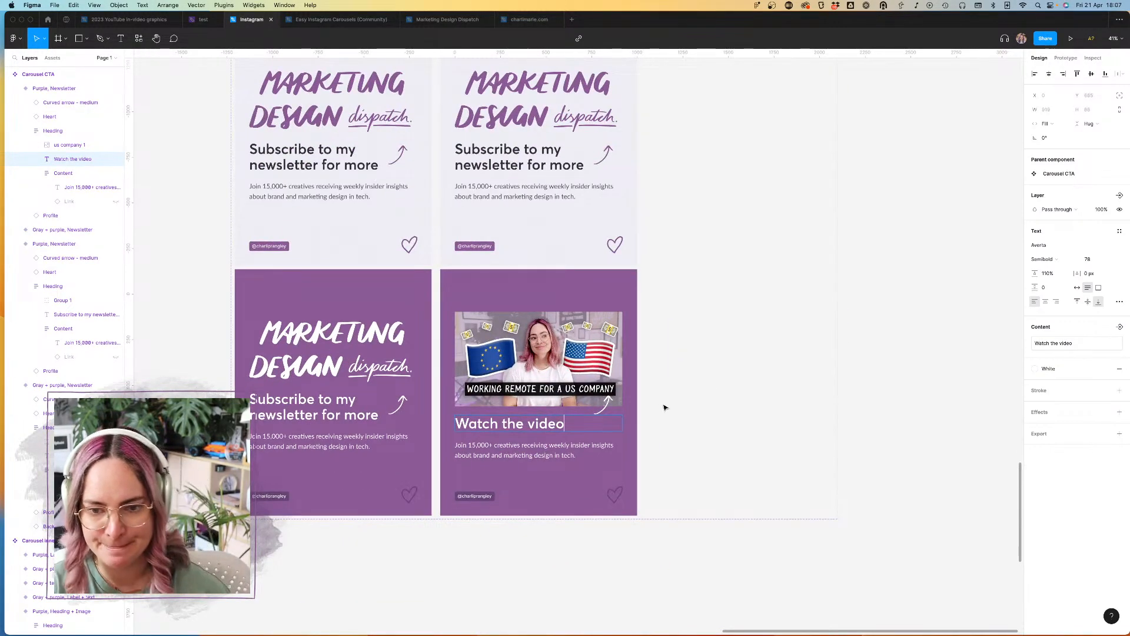
click(601, 415)
drag(601, 417, 588, 416)
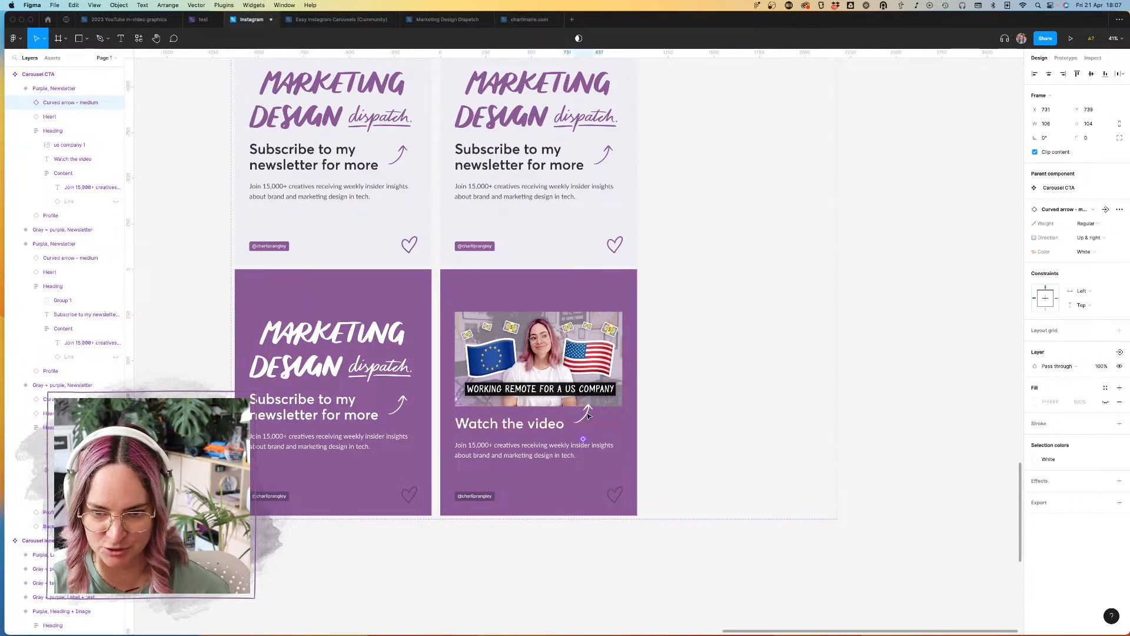
Step: Delete the newsletter description under "Watch the video" and reposition the curved arrow between the heading's end and the thumbnail
click(563, 452)
click(563, 452)
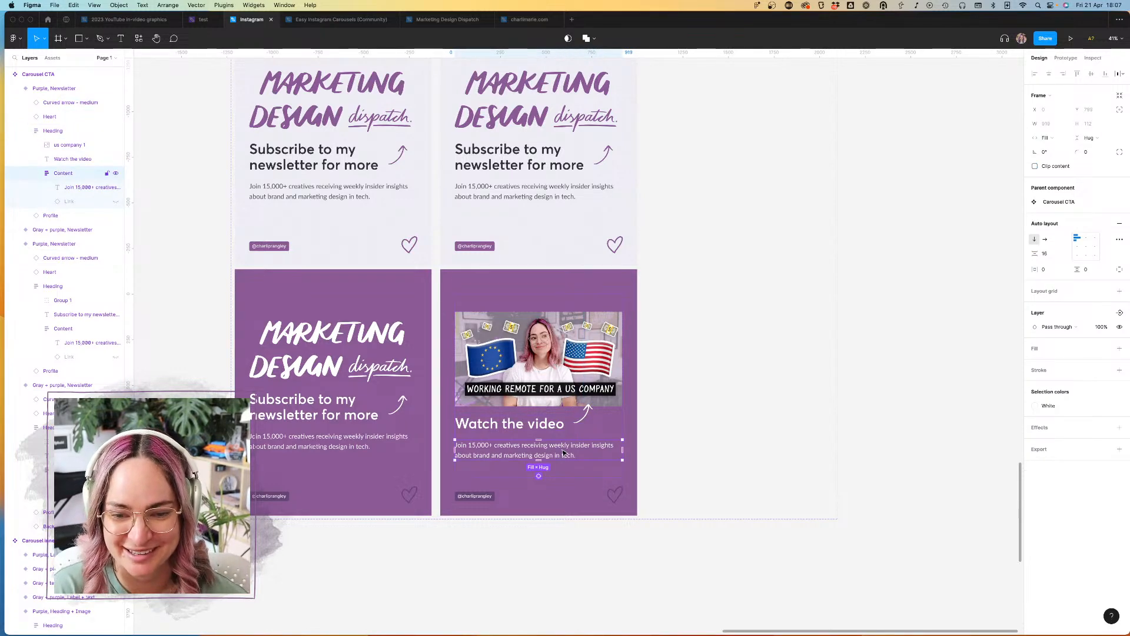
key(Delete)
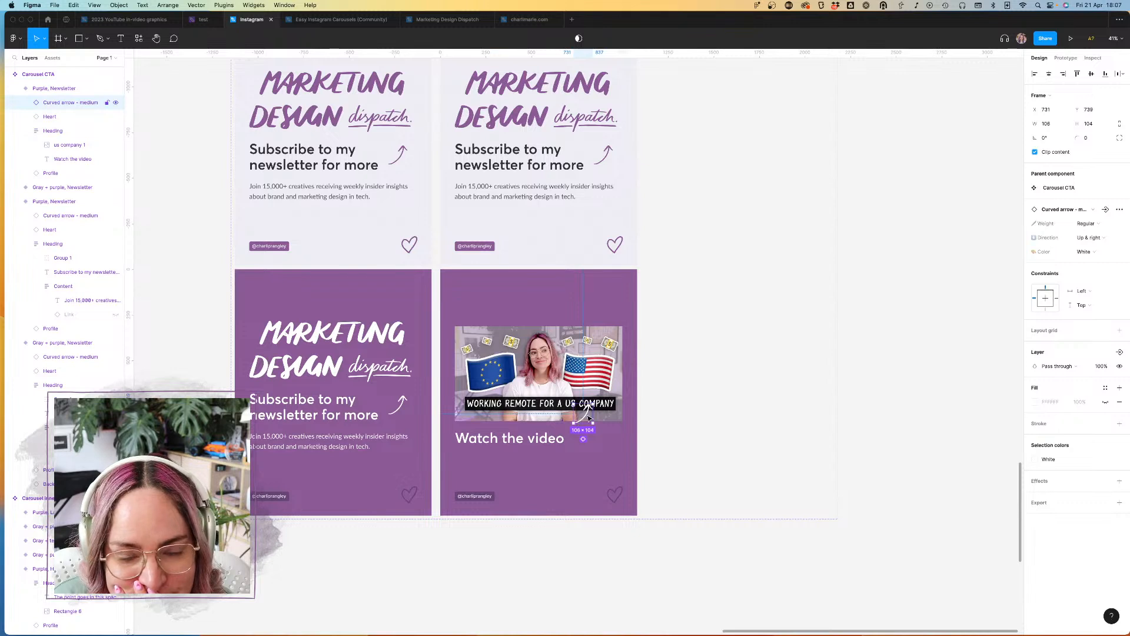
drag(587, 420, 589, 430)
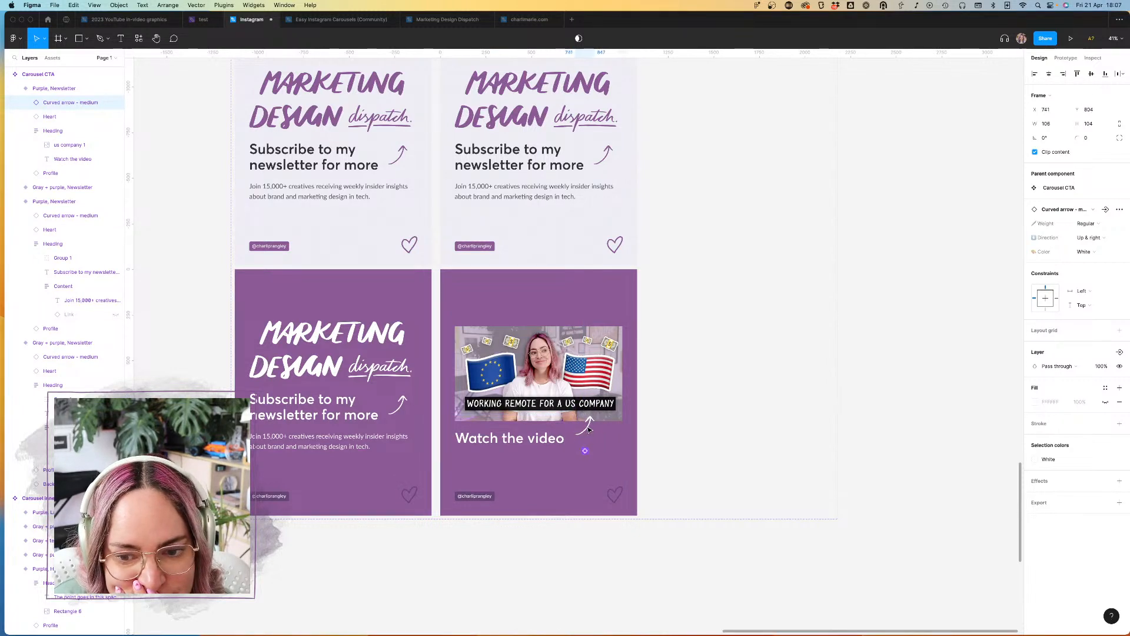
click(629, 534)
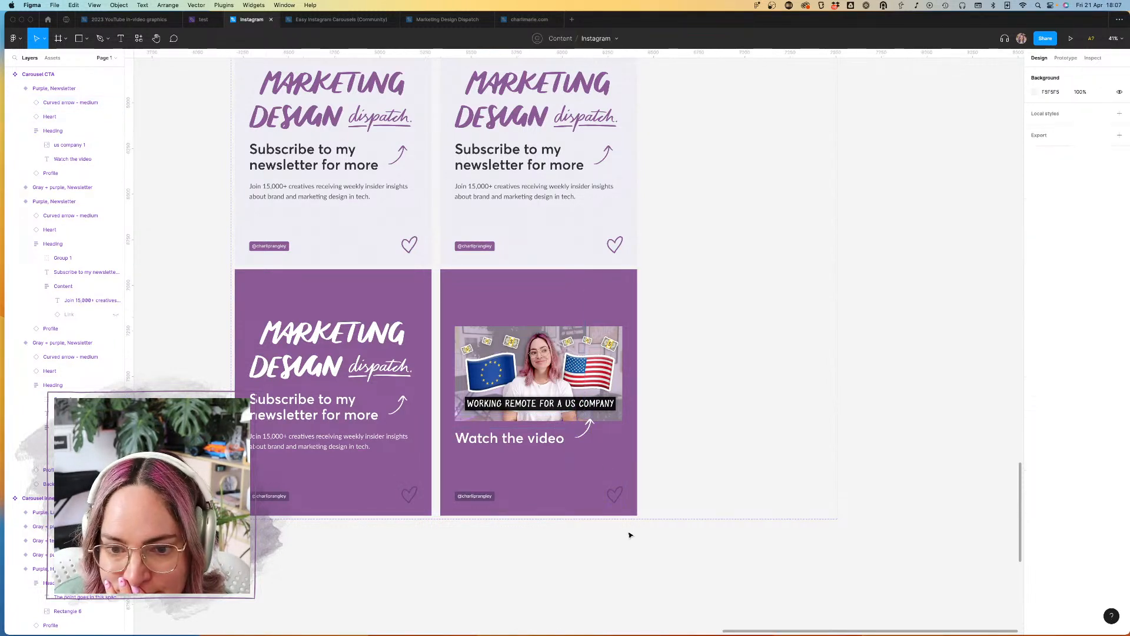
Step: Set the CTA type of both second-column variants to "Video"
scroll(623, 533, down, 1)
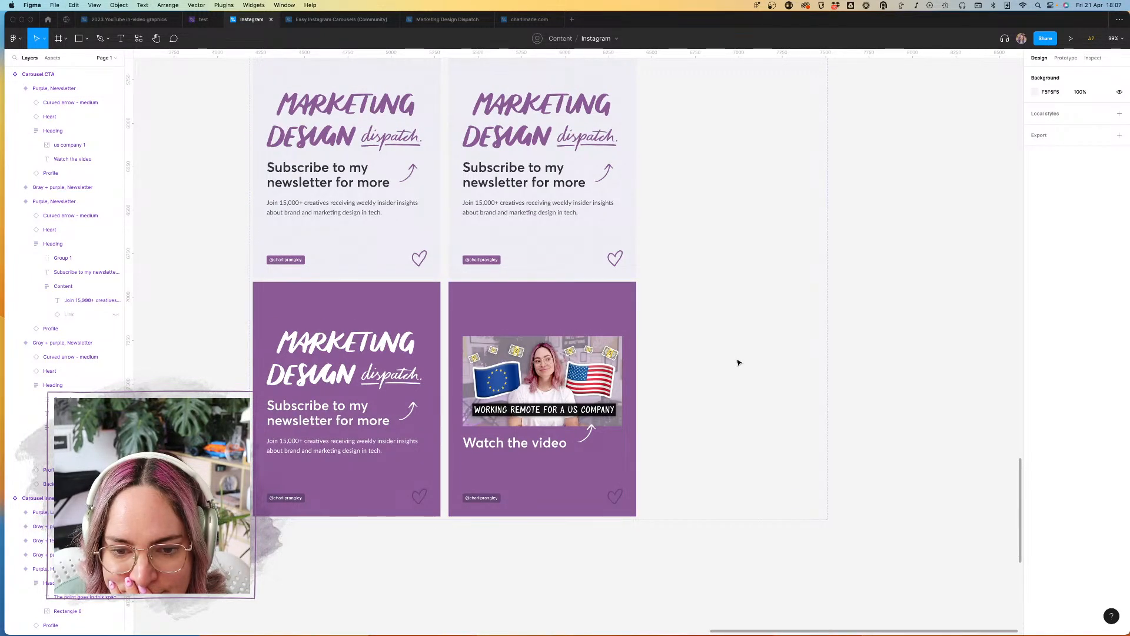
scroll(726, 357, down, 5)
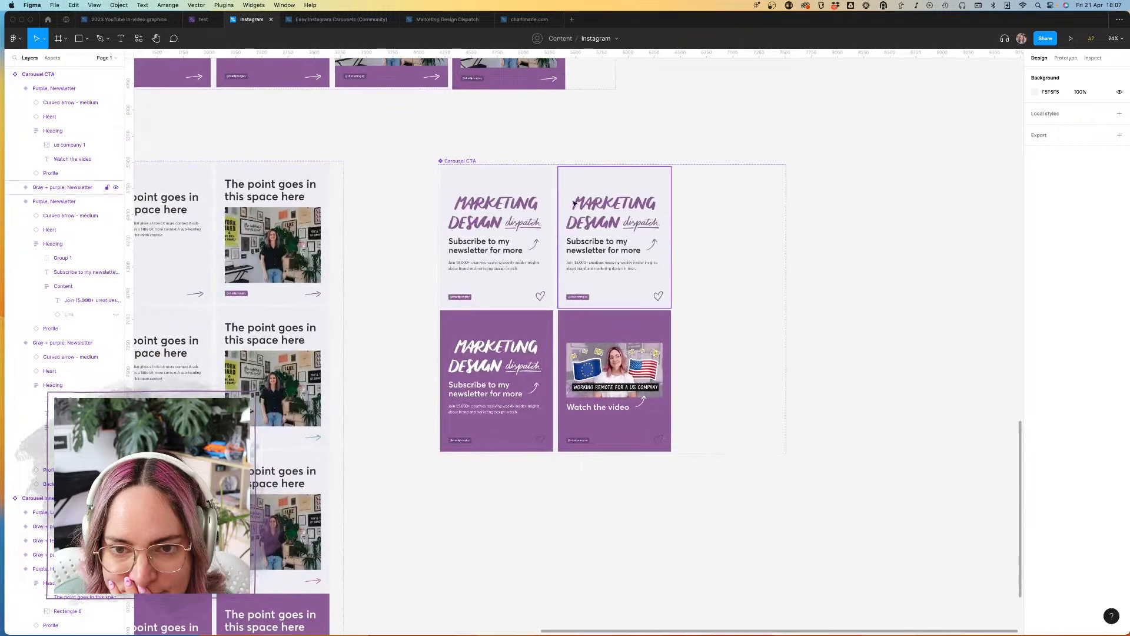
click(615, 298)
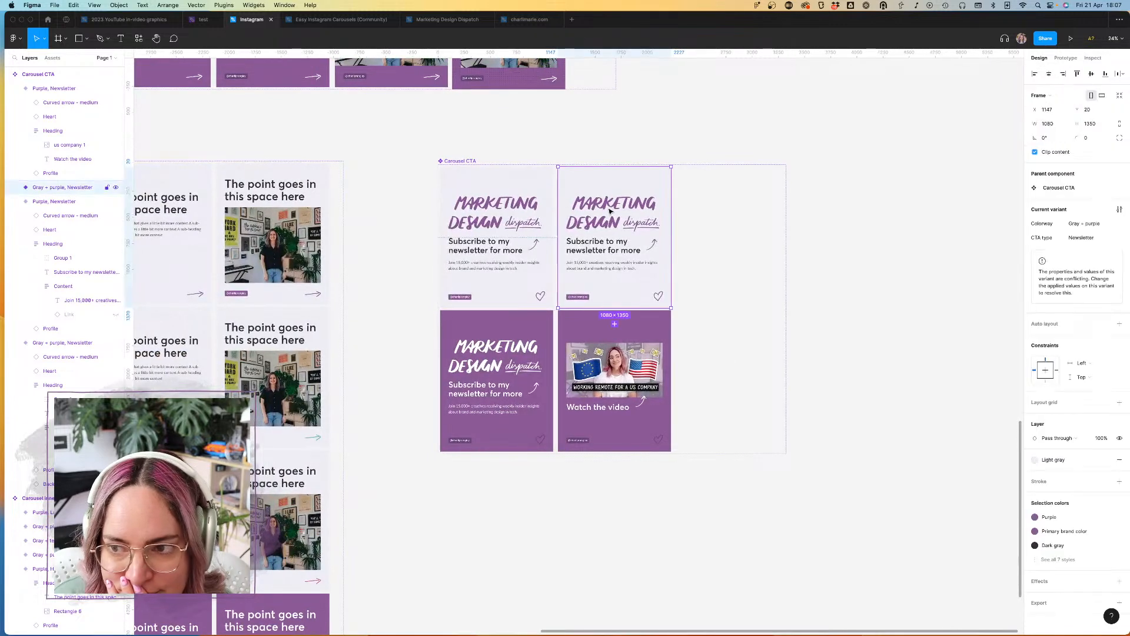
click(616, 324)
shift+click(658, 330)
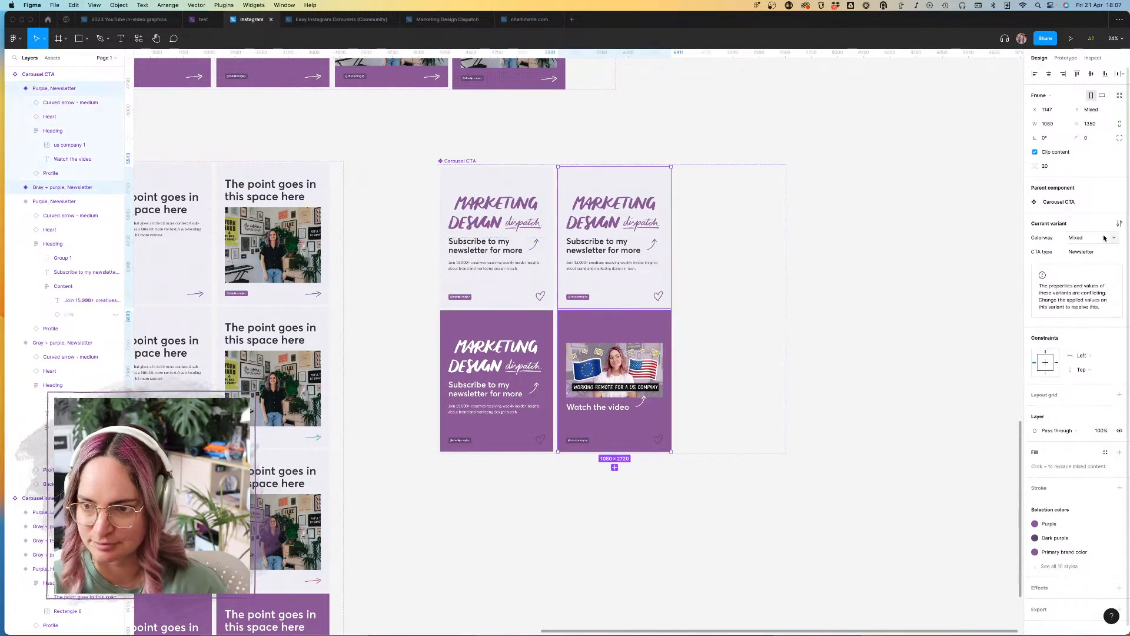
text(Video)
key(Return)
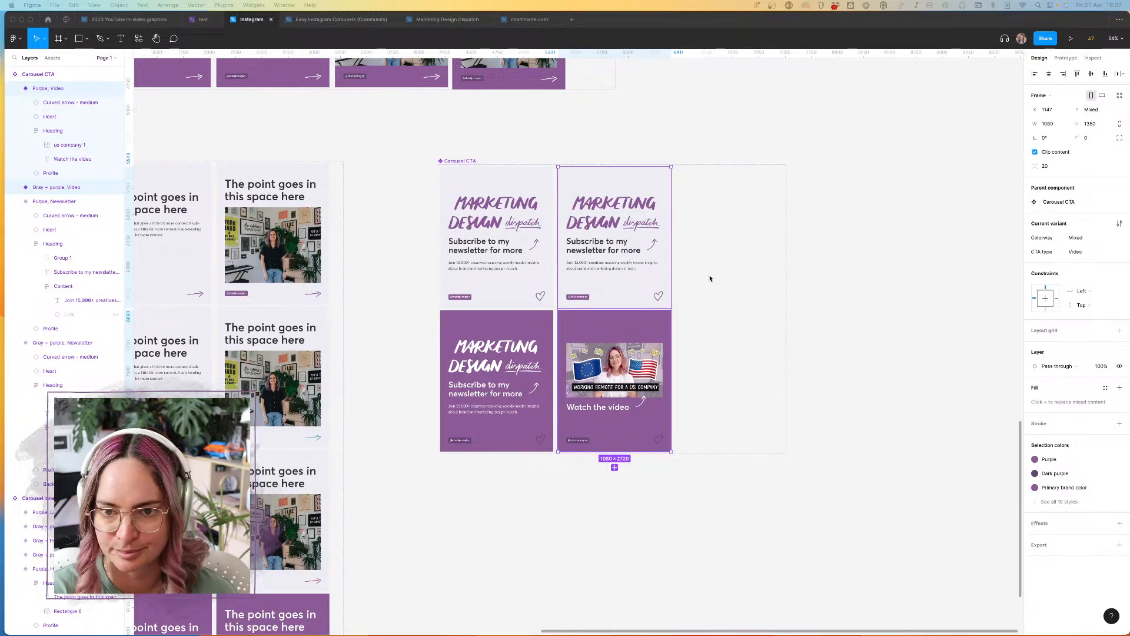
Step: Replace the Heading frame in the Gray + purple Video variant with a copy of the Purple Video variant's Heading frame
double_click(609, 225)
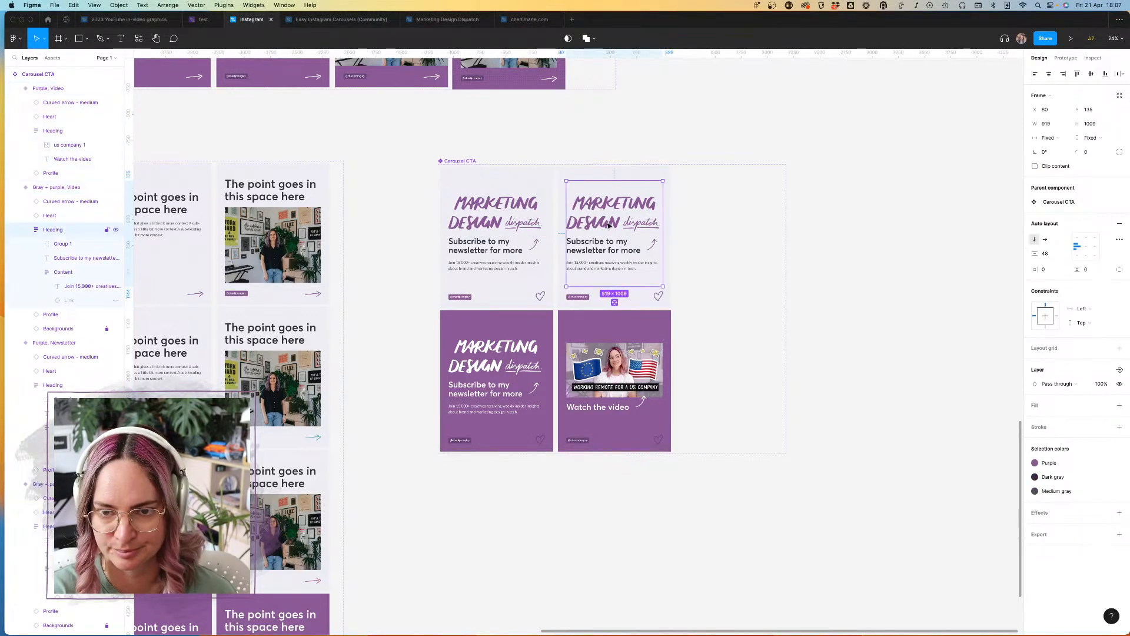
click(648, 399)
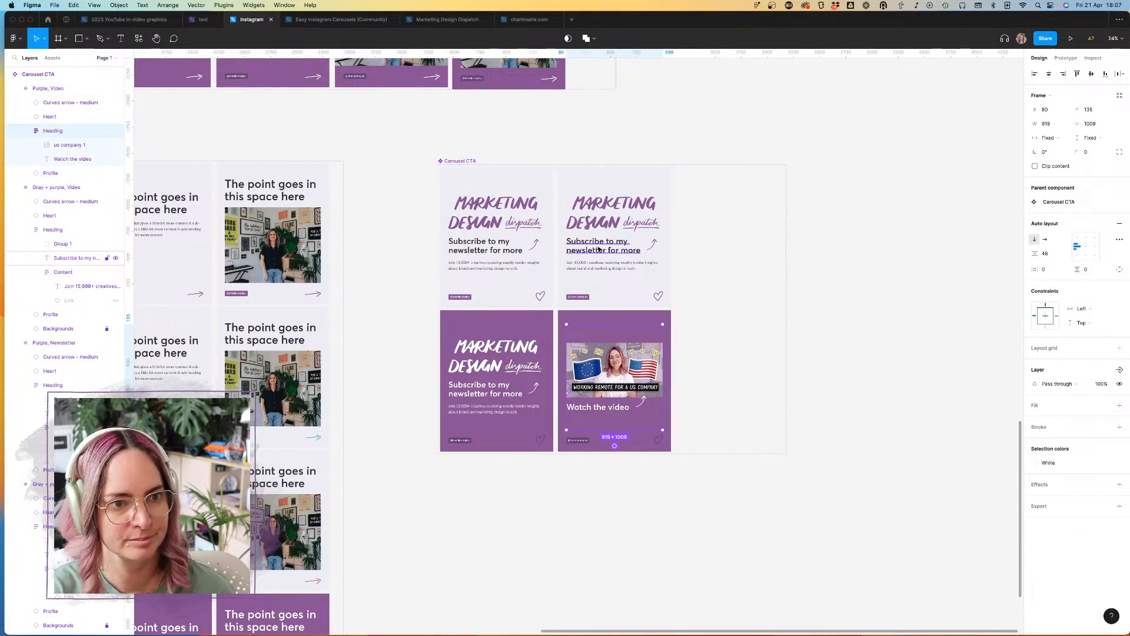
click(588, 181)
click(55, 230)
key(Delete)
click(56, 187)
key(ctrl+v)
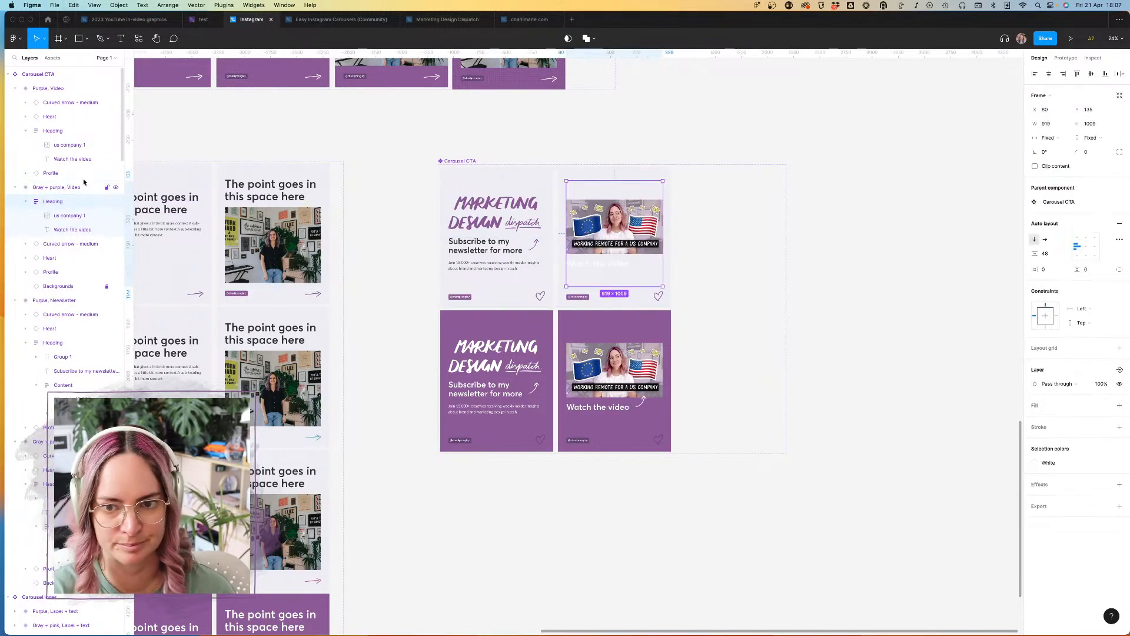
Step: Delete the curved arrow from the Gray + purple Video variant and set its "Watch the video" text color to Dark gray
click(71, 245)
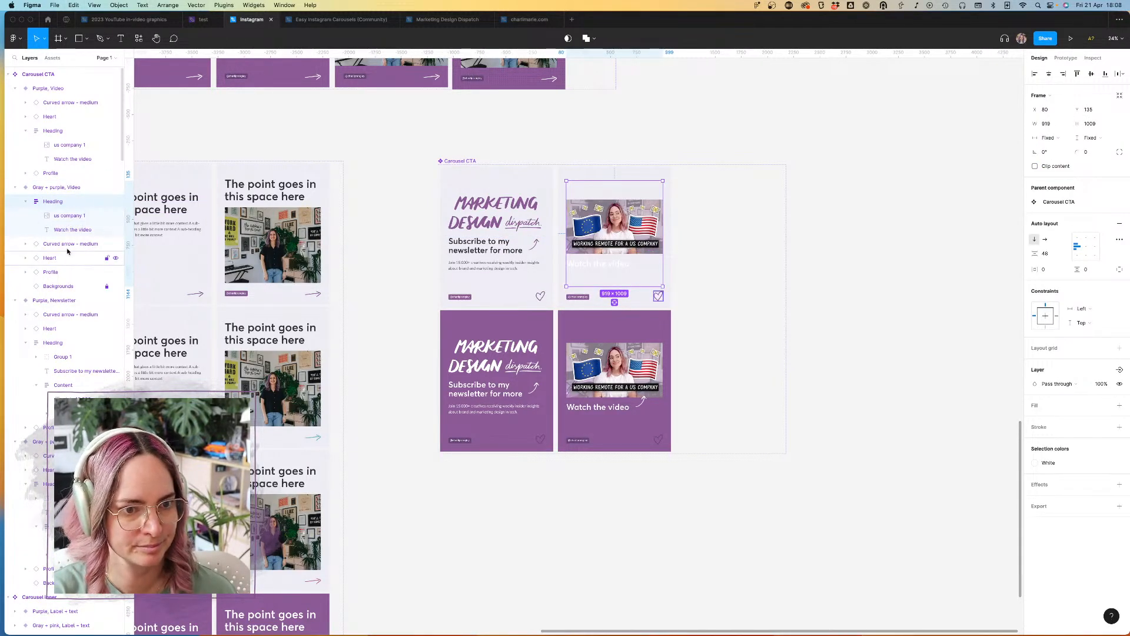
key(Delete)
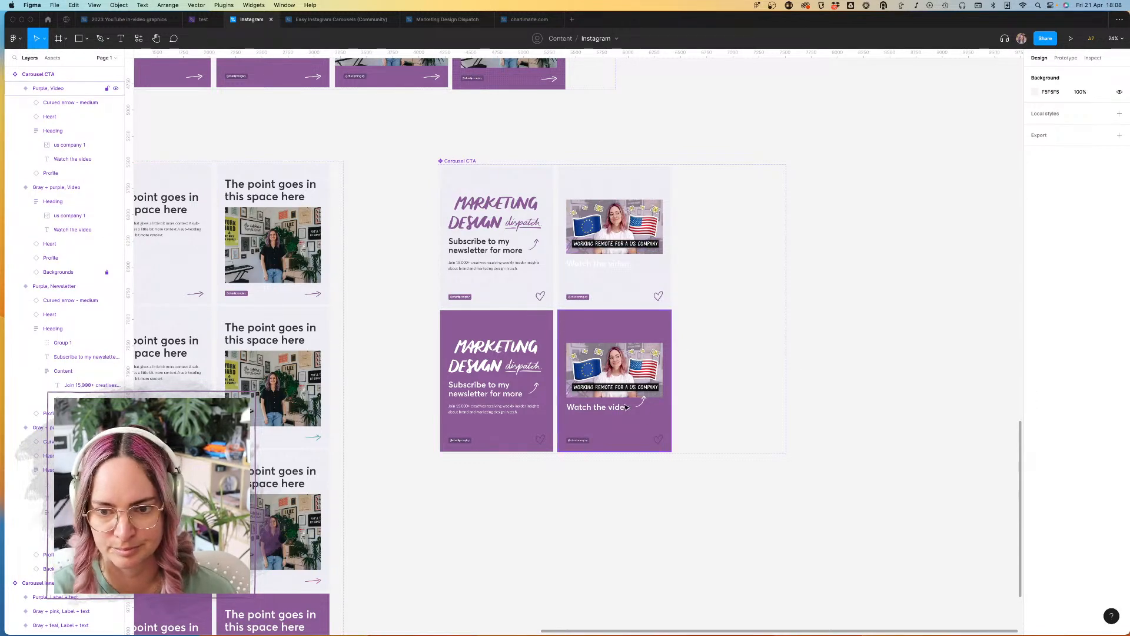
click(619, 264)
double_click(619, 263)
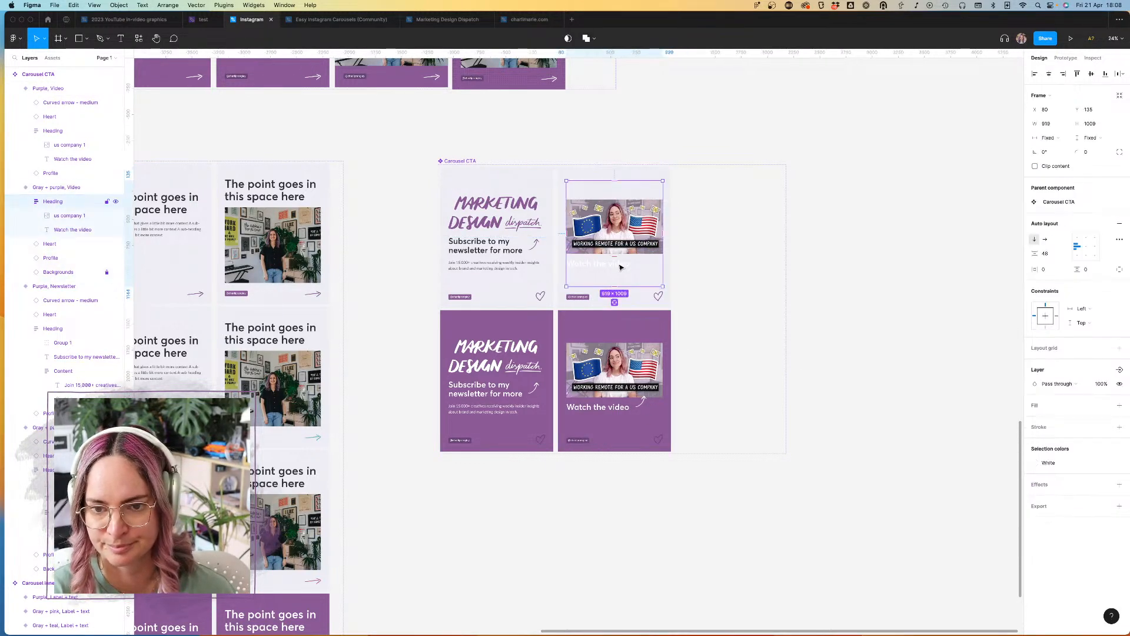
double_click(619, 264)
key(Escape)
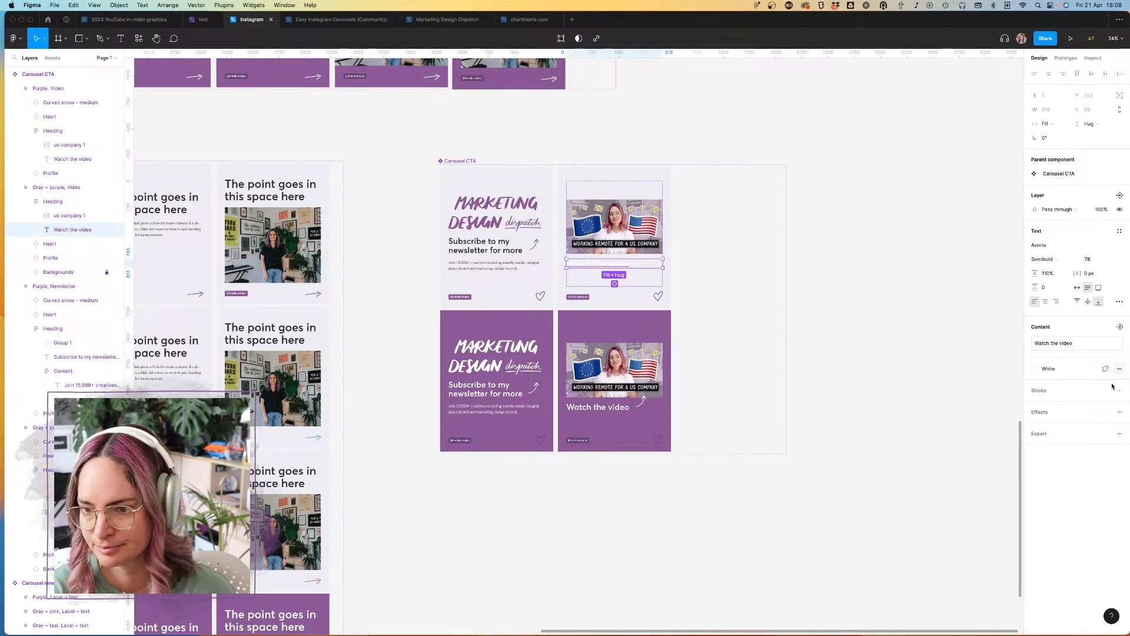
click(1106, 370)
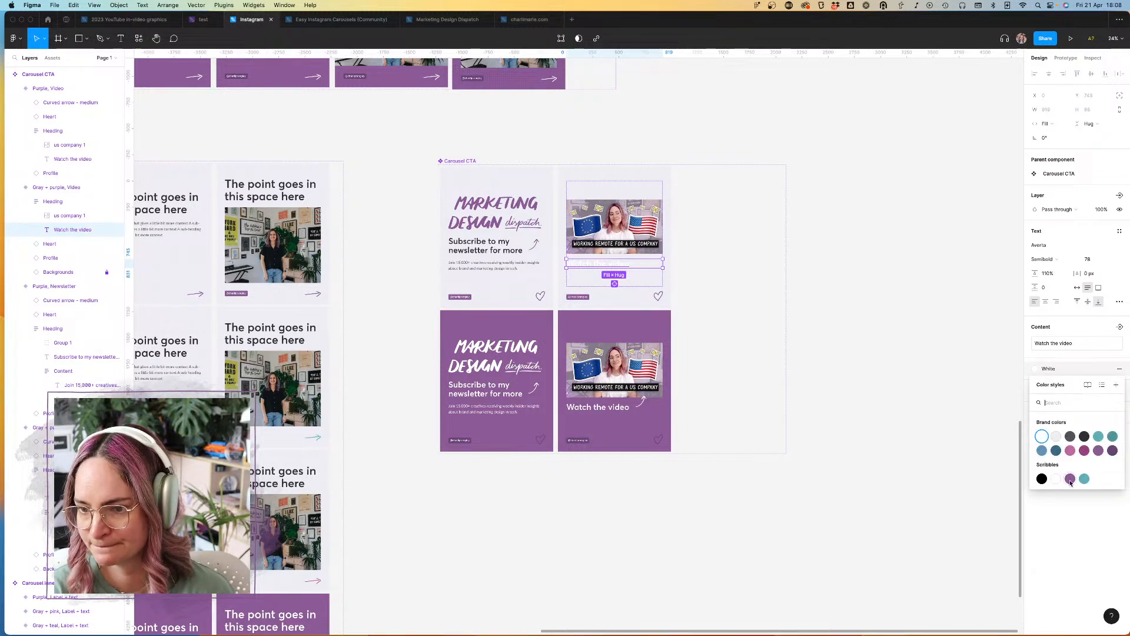
click(1084, 436)
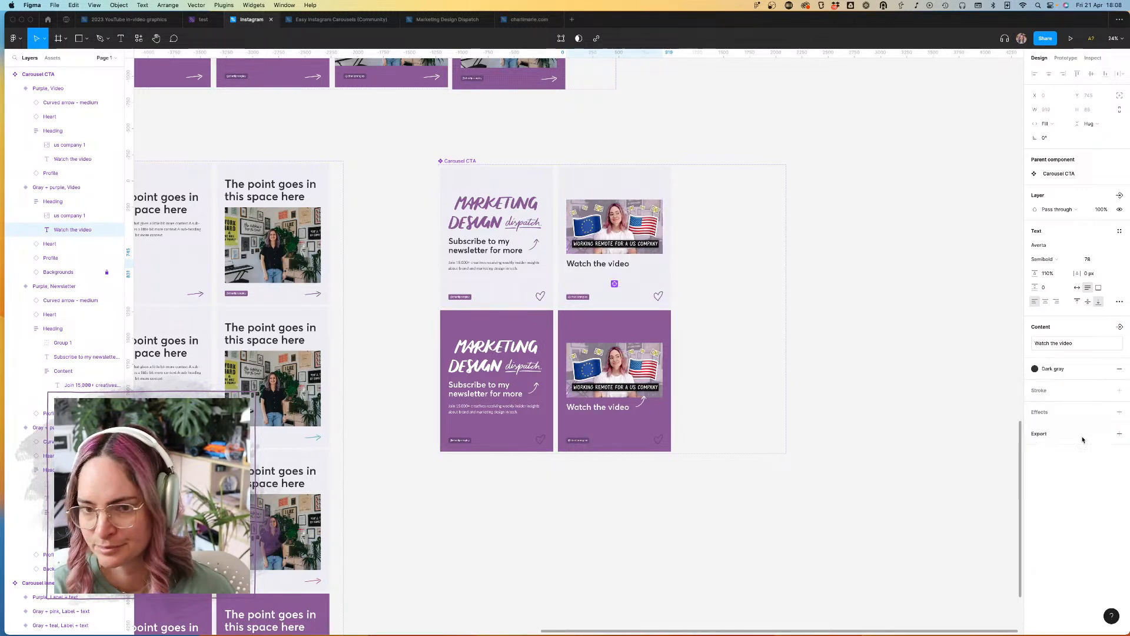
Step: Copy the Purple Video variant's curved arrow into the Gray + purple Video variant, placing it above the Heading frame in the layer order
click(645, 407)
double_click(645, 408)
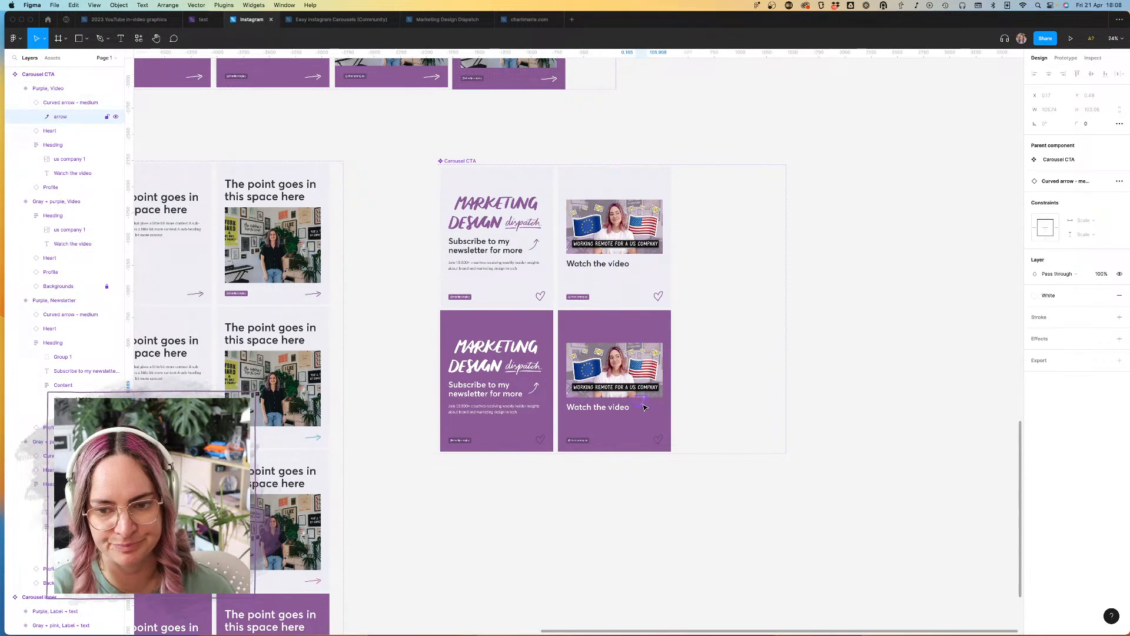
click(682, 407)
click(644, 408)
double_click(644, 408)
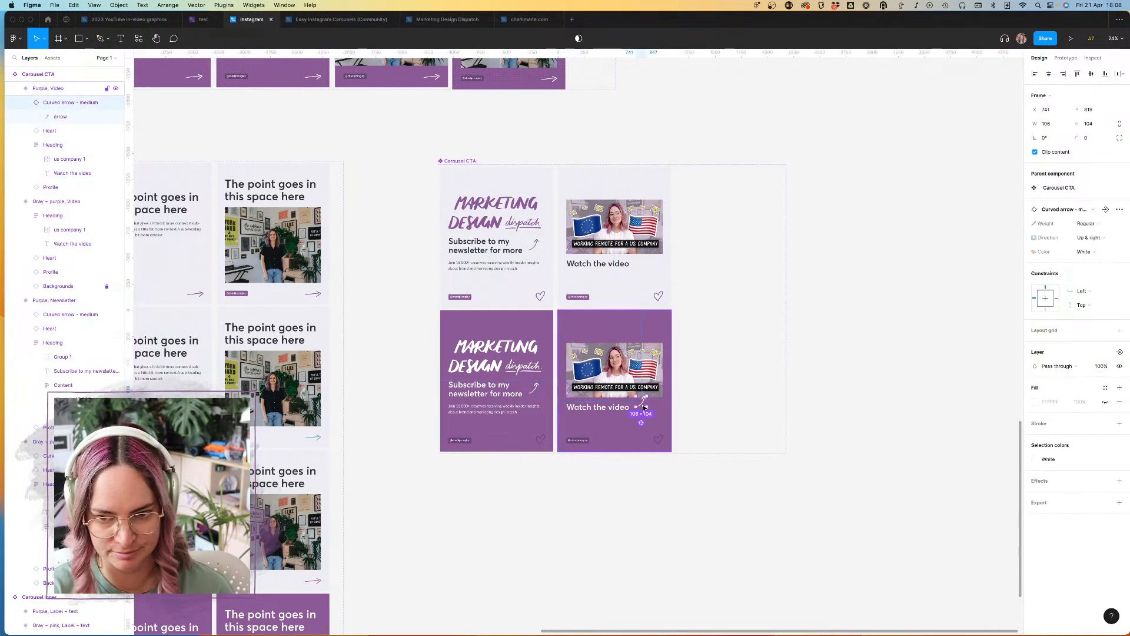
double_click(638, 250)
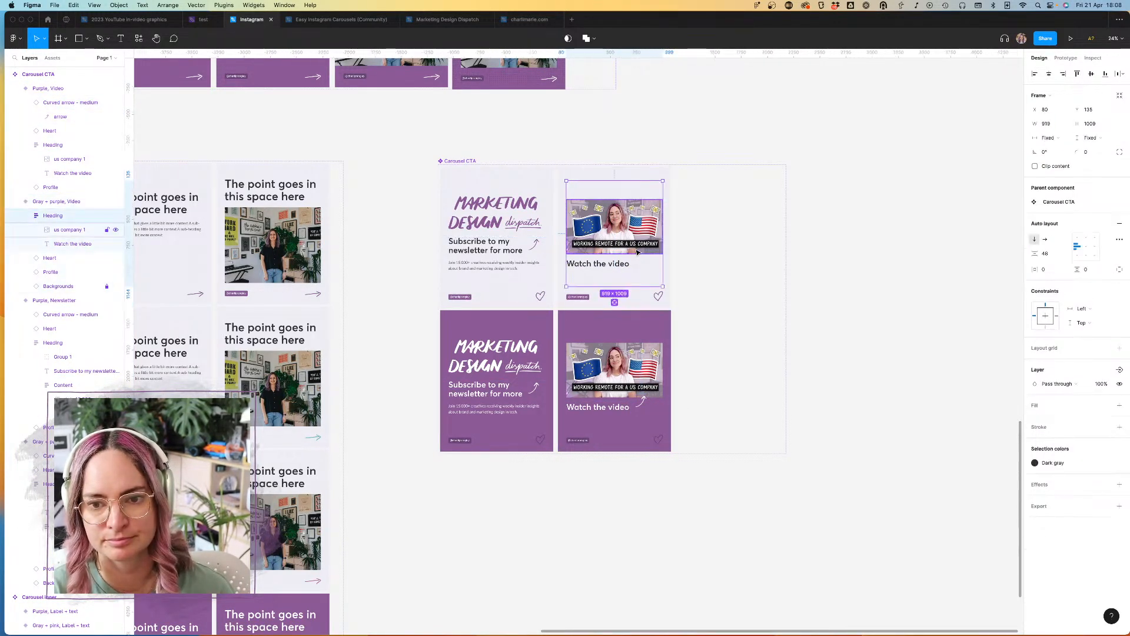
key(super+v)
drag(574, 274, 633, 188)
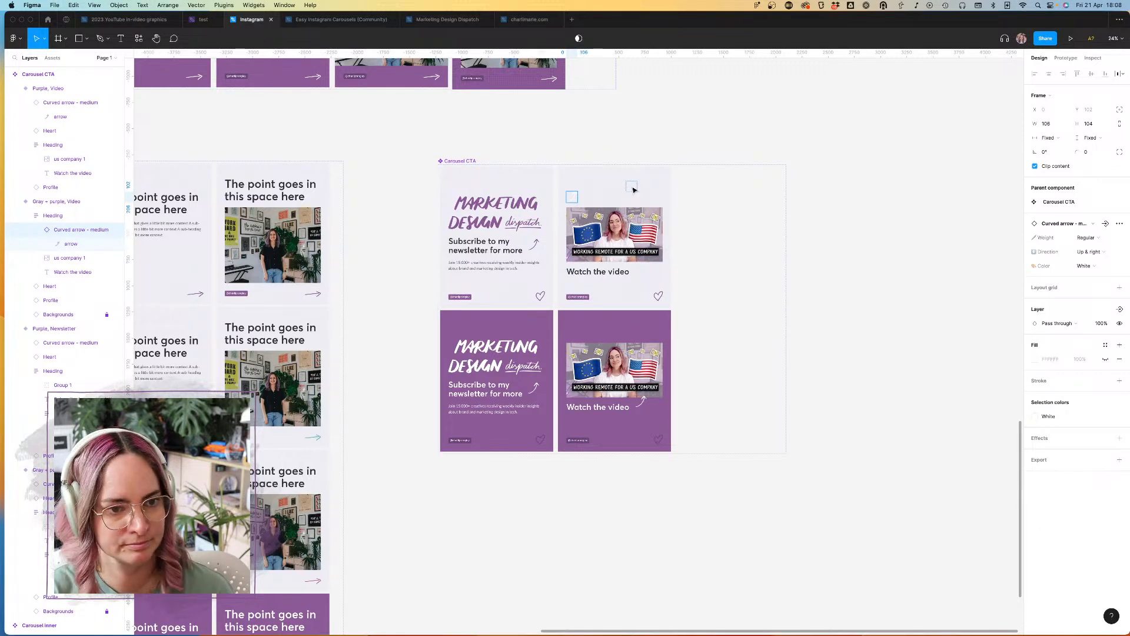
scroll(633, 188, up, 5)
drag(81, 234, 66, 208)
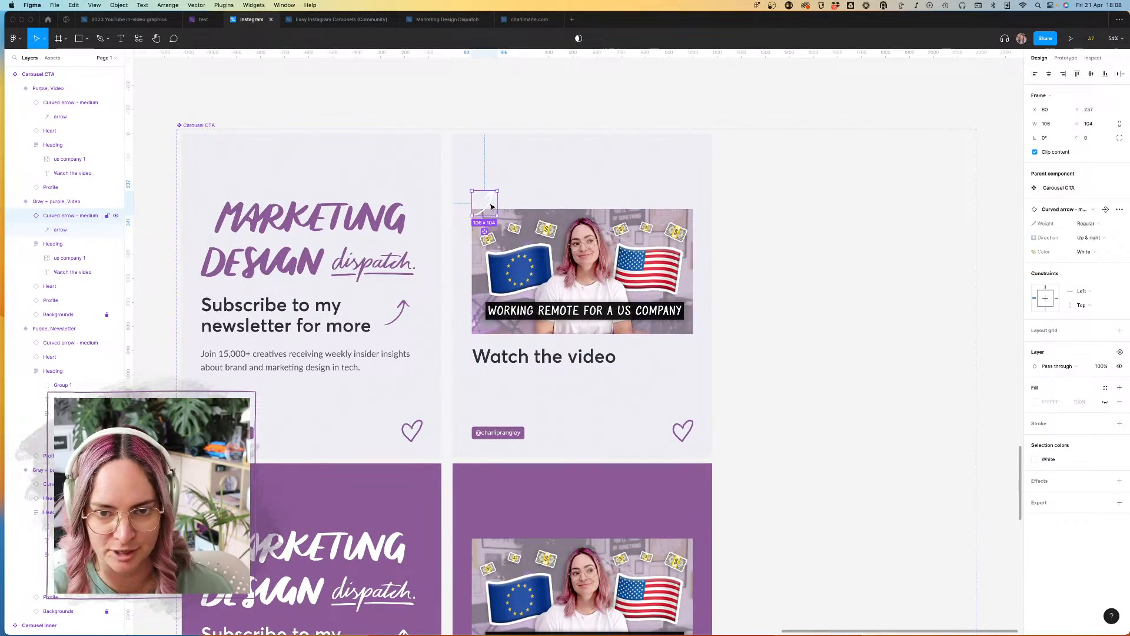
Step: Shift the copied curved arrow sideways out of the thumbnail's corner and set its color property to Primary
key(shift+Right)
key(shift+Right)
key(shift+Right)
key(shift+Right)
key(shift+Right)
key(shift+Right)
key(shift+Right)
key(shift+Right)
key(shift+Right)
key(shift+Right)
key(shift+Right)
key(shift+Right)
key(shift+Right)
key(shift+Right)
key(shift+Right)
key(shift+Right)
key(shift+Right)
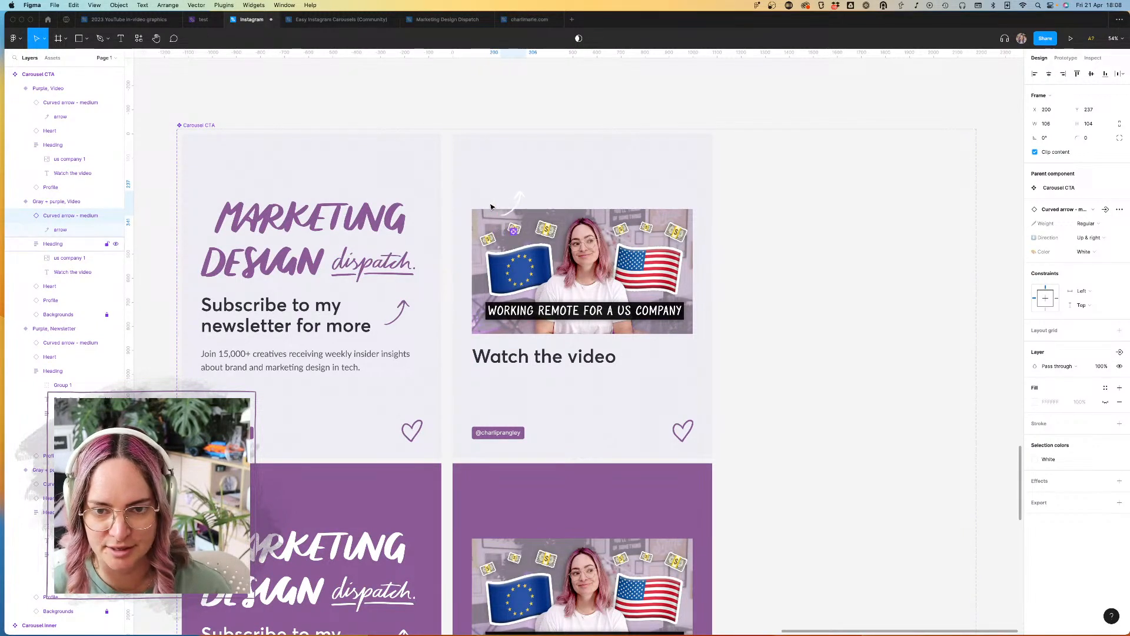
click(1113, 253)
click(1105, 266)
Step: Move the curved arrow to about X 730, Y 821, between the end of "Watch the video" and the thumbnail
key(shift+Down)
key(shift+Down)
key(shift+Down)
key(shift+Down)
key(shift+Down)
key(shift+Down)
key(shift+Down)
key(shift+Down)
key(shift+Down)
key(shift+Down)
key(shift+Down)
key(shift+Down)
key(shift+Down)
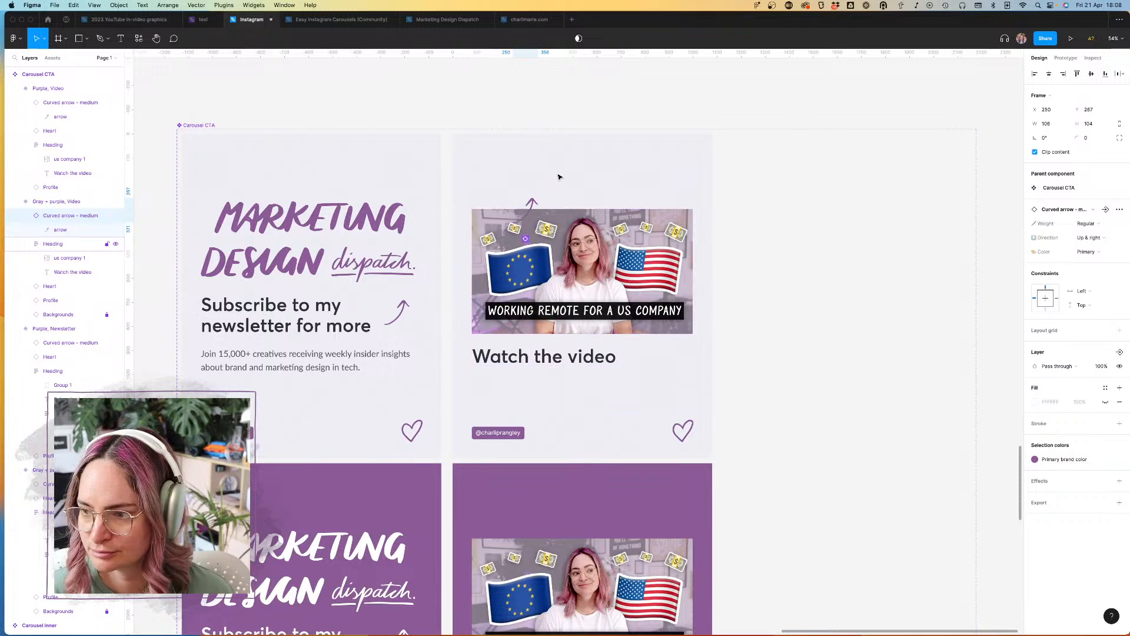
key(shift+Down)
key(shift+Down)
key(shift+Down)
key(shift+Down)
key(shift+Down)
key(shift+Down)
key(shift+Down)
key(shift+Down)
key(shift+Down)
key(shift+Down)
key(shift+Down)
key(shift+Down)
key(shift+Down)
key(shift+Down)
key(shift+Down)
key(shift+Down)
key(shift+Down)
key(shift+Down)
key(shift+Down)
key(shift+Down)
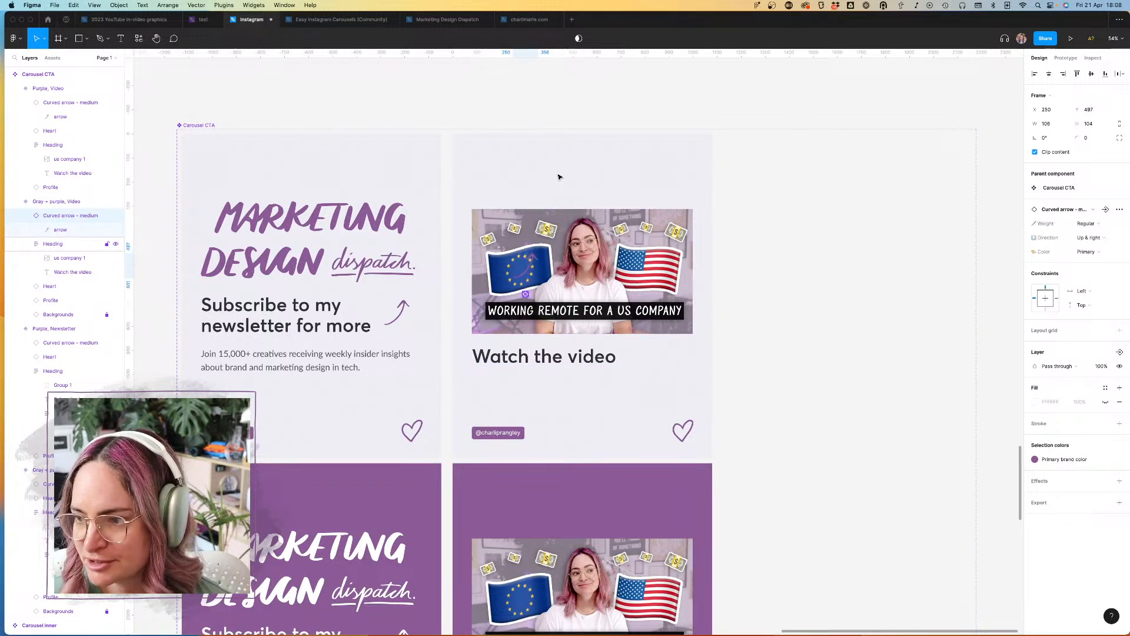
key(shift+Down)
key(shift+Down)
key(shift+Down)
key(shift+Down)
key(shift+Down)
key(shift+Down)
key(shift+Down)
key(shift+Down)
key(shift+Down)
key(shift+Down)
key(shift+Down)
key(shift+Down)
key(shift+Down)
key(shift+Down)
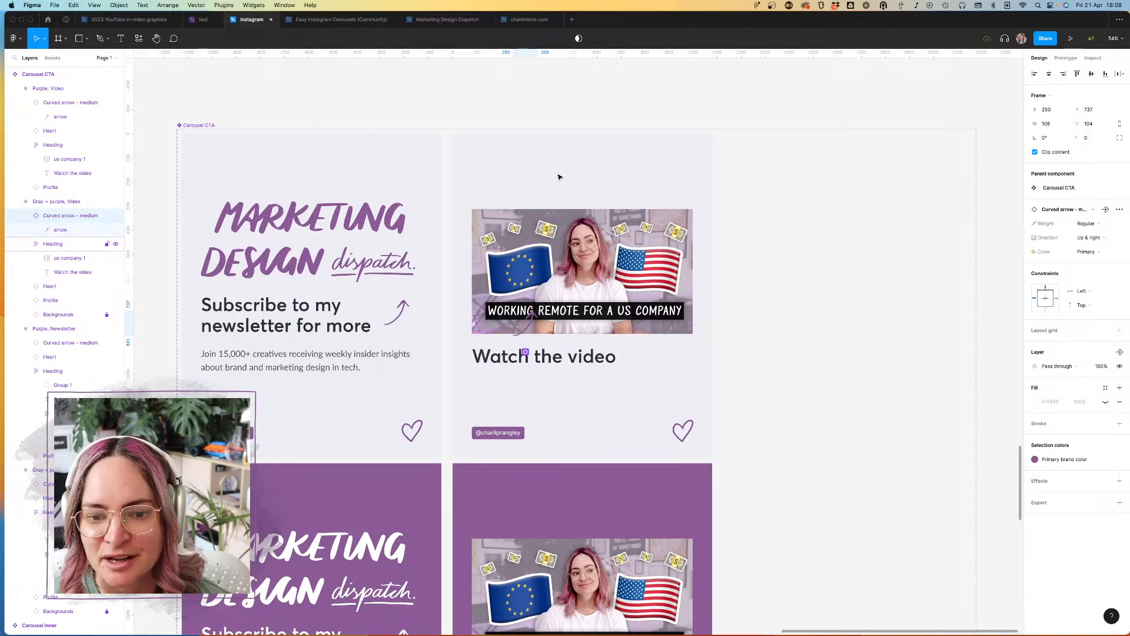
key(shift+Right)
key(shift+Right)
key(shift+Right)
key(shift+Right)
key(shift+Right)
key(shift+Right)
key(shift+Right)
key(shift+Right)
key(shift+Right)
key(shift+Right)
key(shift+Right)
key(shift+Right)
key(shift+Right)
key(shift+Right)
key(shift+Right)
key(shift+Right)
key(shift+Right)
key(shift+Right)
key(shift+Right)
key(shift+Right)
key(shift+Right)
key(shift+Right)
key(shift+Right)
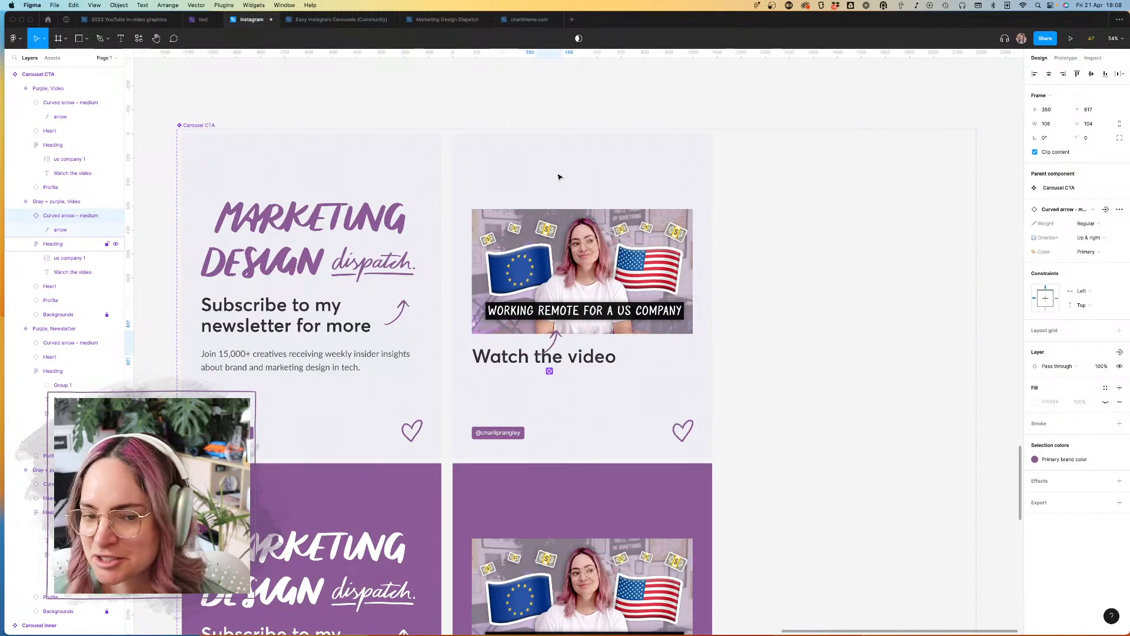
key(shift+Right)
key(shift+Right)
key(shift+Right)
key(shift+Right)
key(shift+Right)
key(shift+Right)
key(shift+Right)
key(shift+Right)
key(shift+Right)
key(shift+Right)
key(shift+Right)
key(shift+Right)
key(shift+Right)
key(shift+Right)
key(shift+Right)
key(shift+Right)
key(shift+Right)
key(shift+Right)
key(shift+Right)
key(shift+Right)
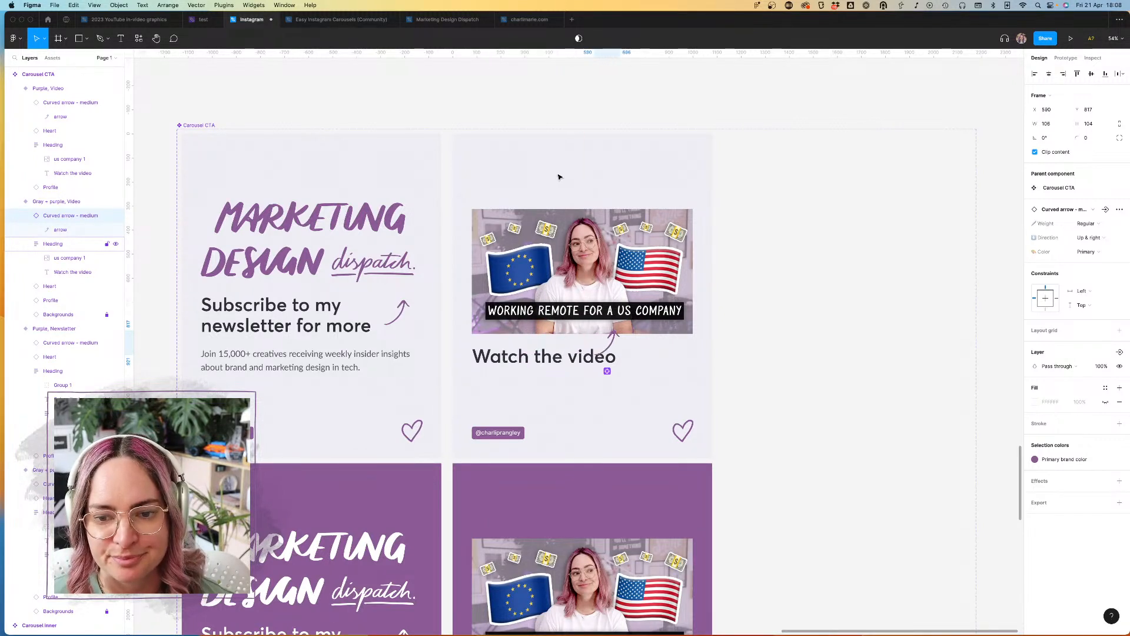
key(shift+Right)
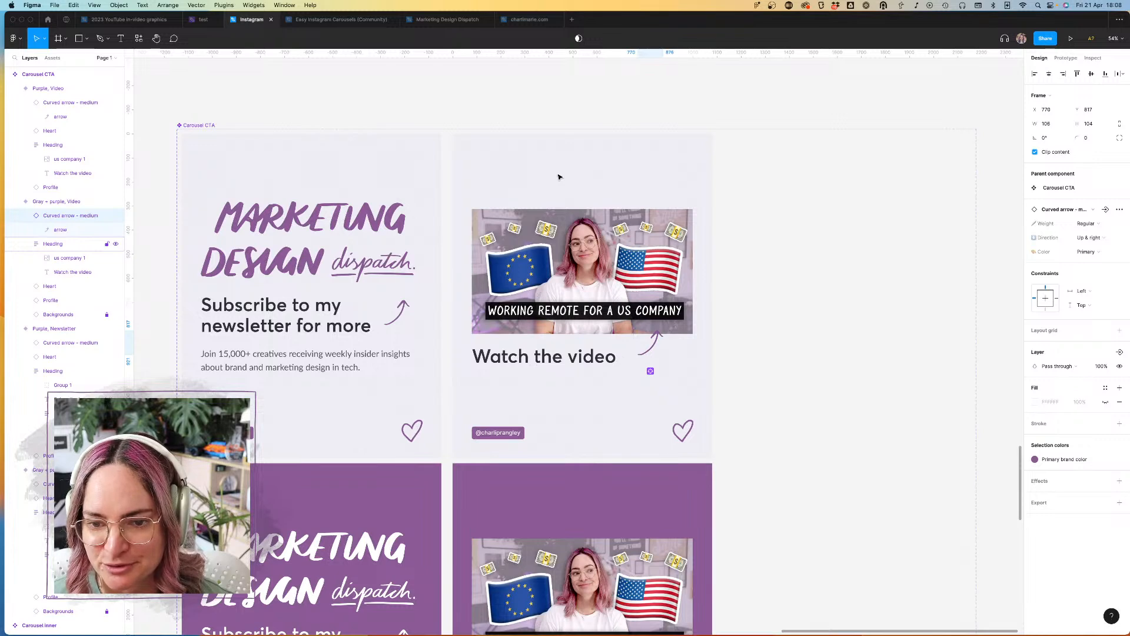
key(shift+Left)
key(shift+Left)
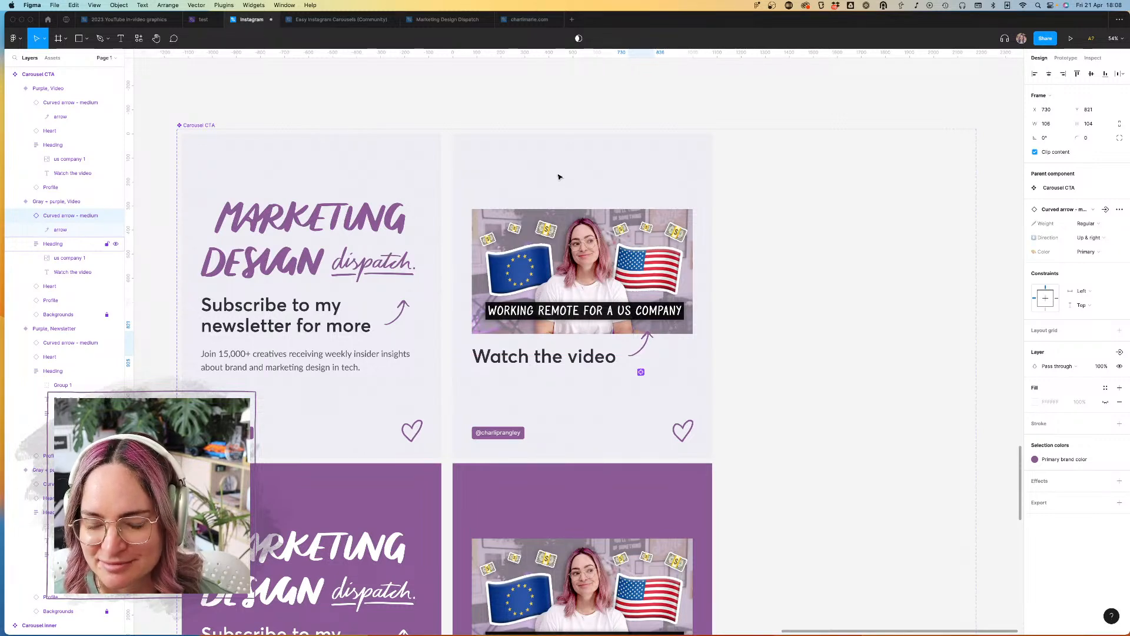
click(863, 245)
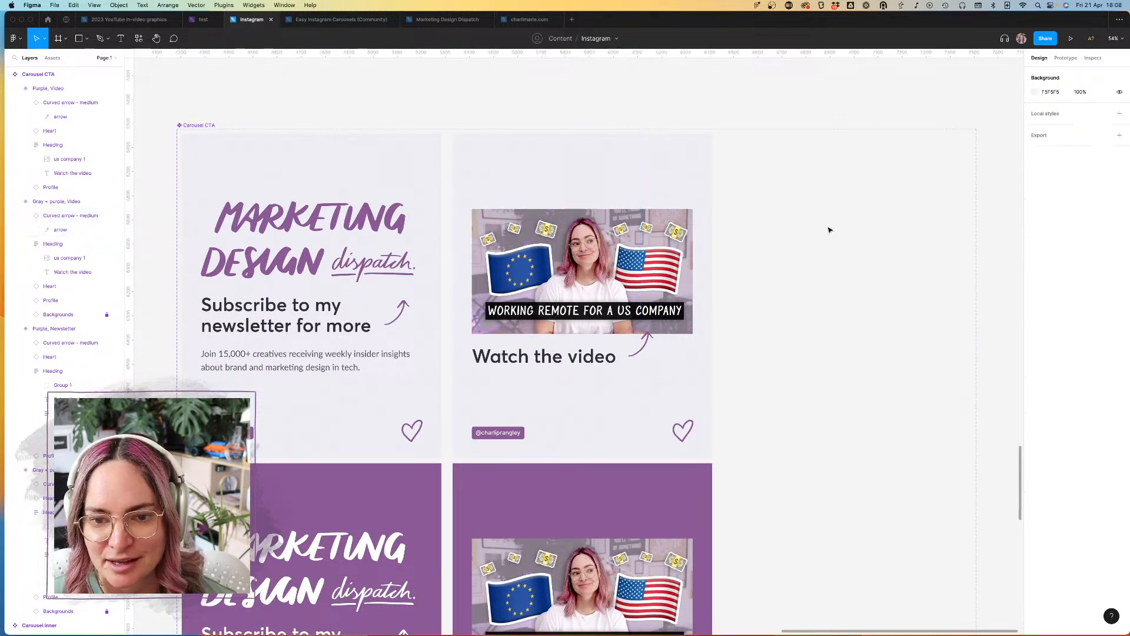
Step: Examine the checkerboard Templates component set, then the Templates and Welcome pages of the Easy Instagram Carousels (Community) file
scroll(828, 228, down, 5)
scroll(829, 230, up, 5)
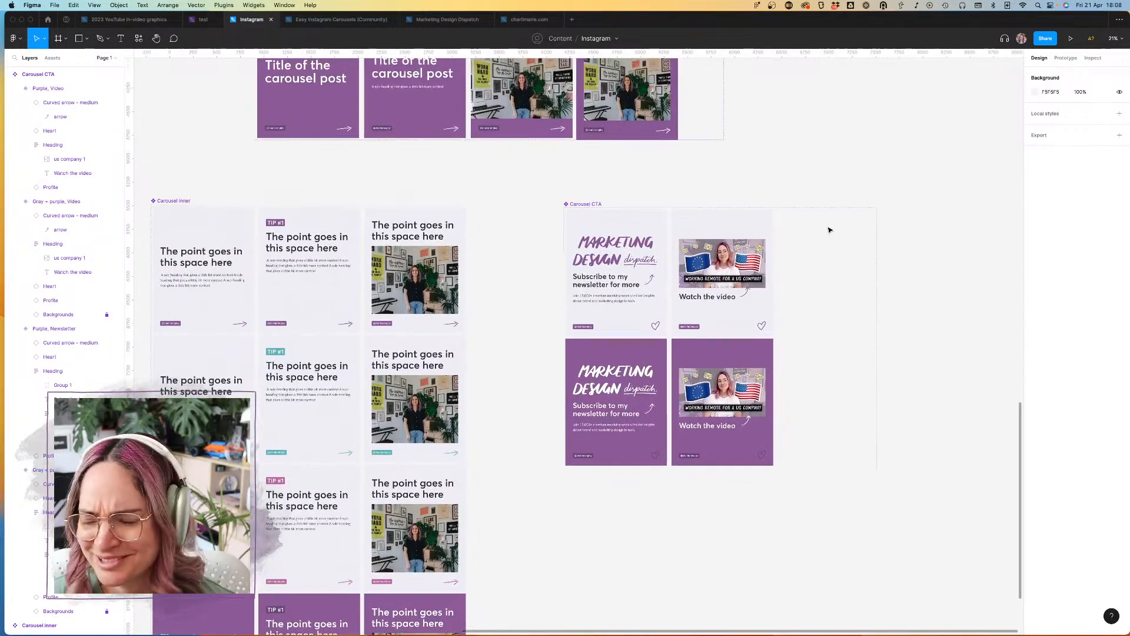
scroll(828, 230, down, 4)
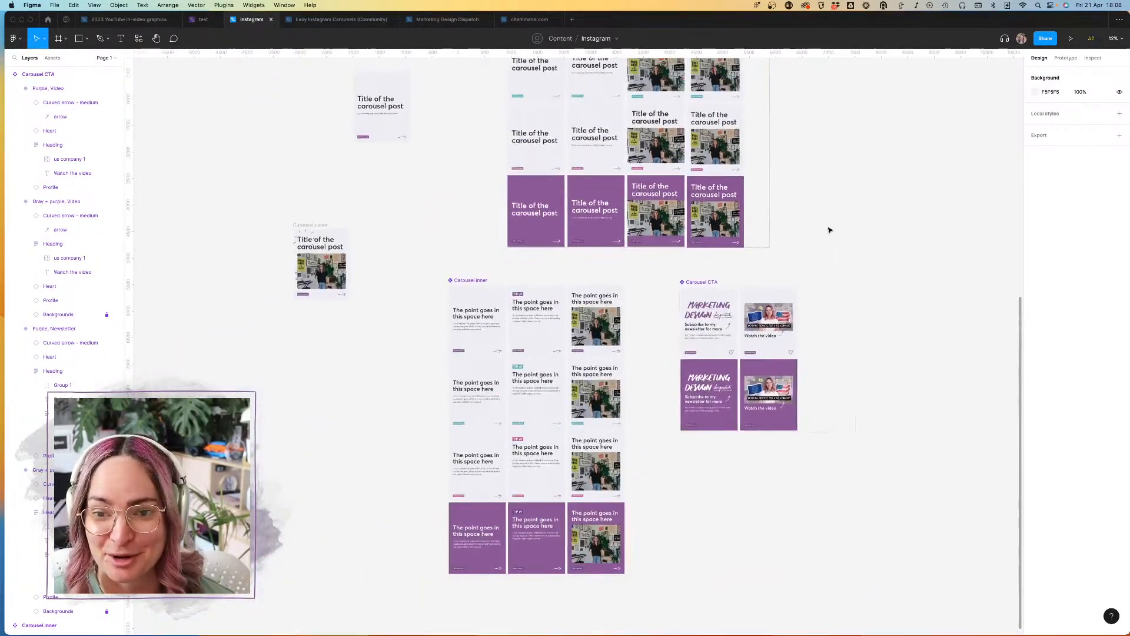
scroll(824, 228, up, 8)
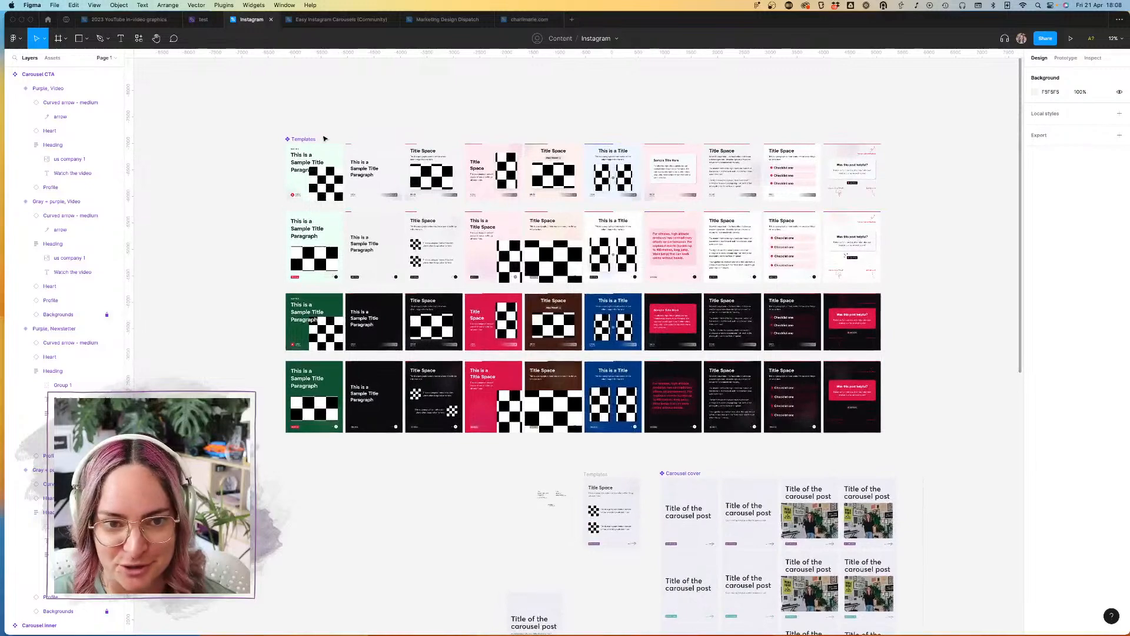
click(301, 139)
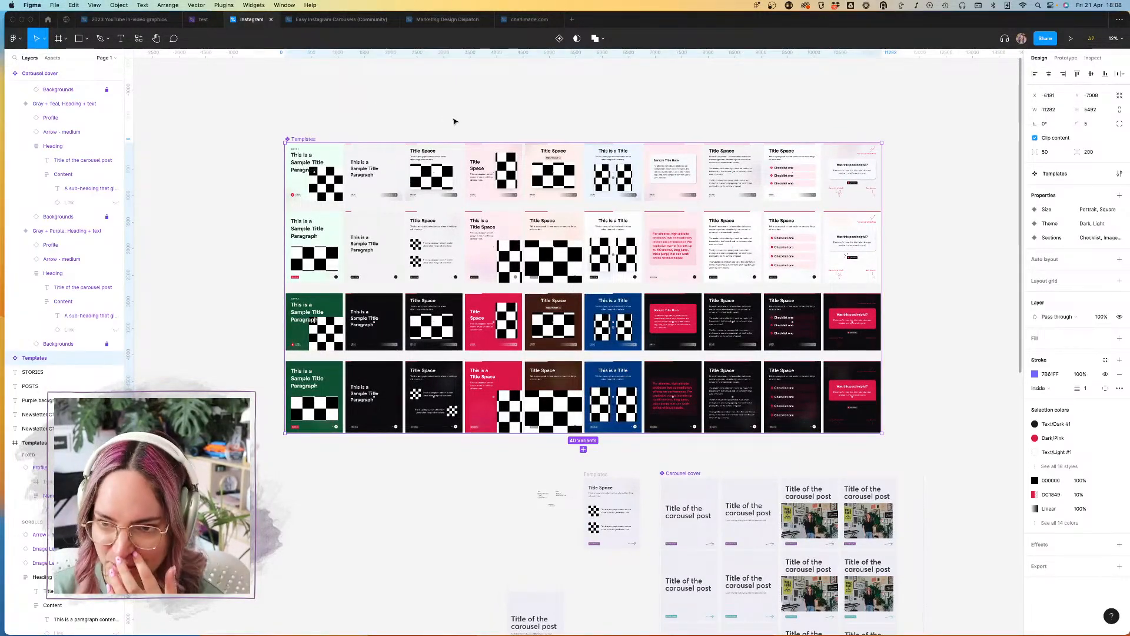
scroll(454, 122, up, 3)
key(ctrl+Tab)
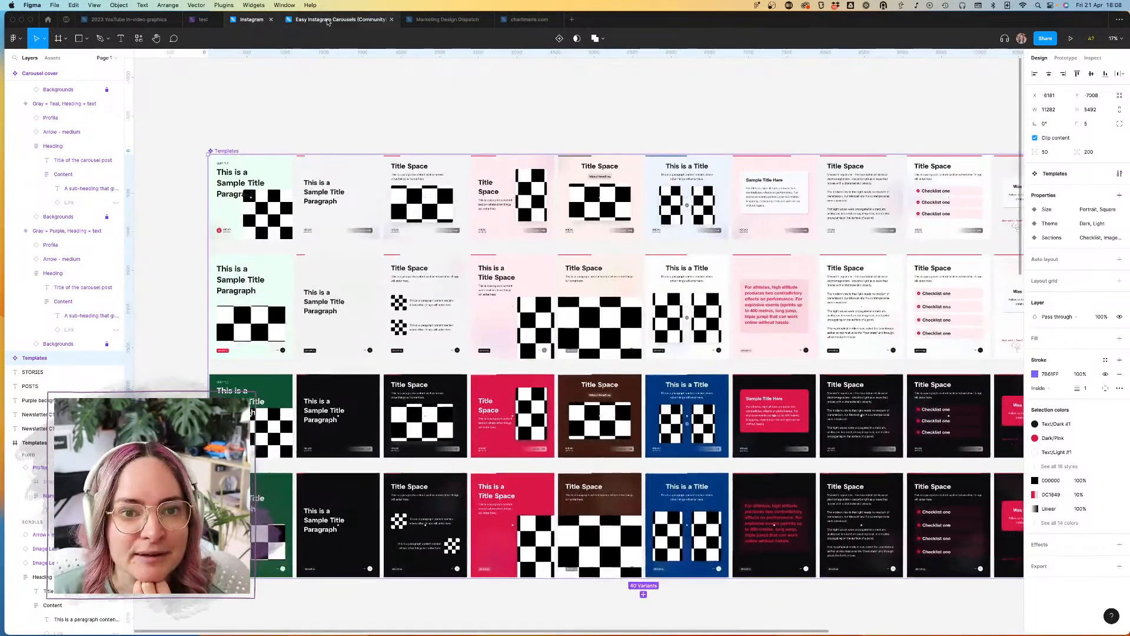
scroll(446, 140, up, 2)
scroll(446, 140, right, 2)
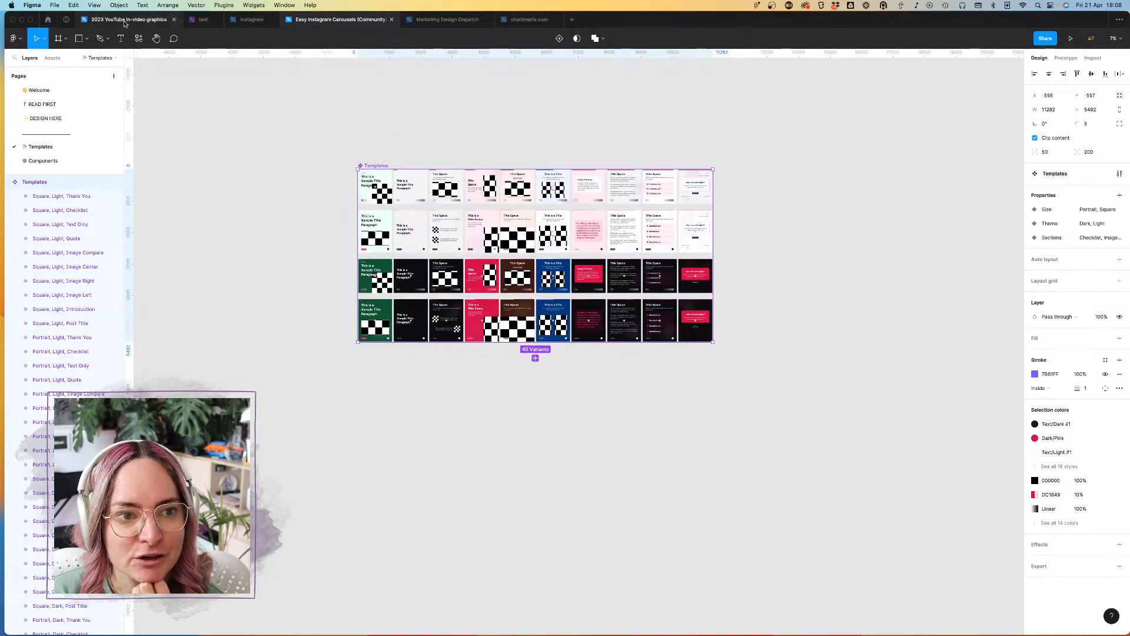
click(41, 104)
click(41, 91)
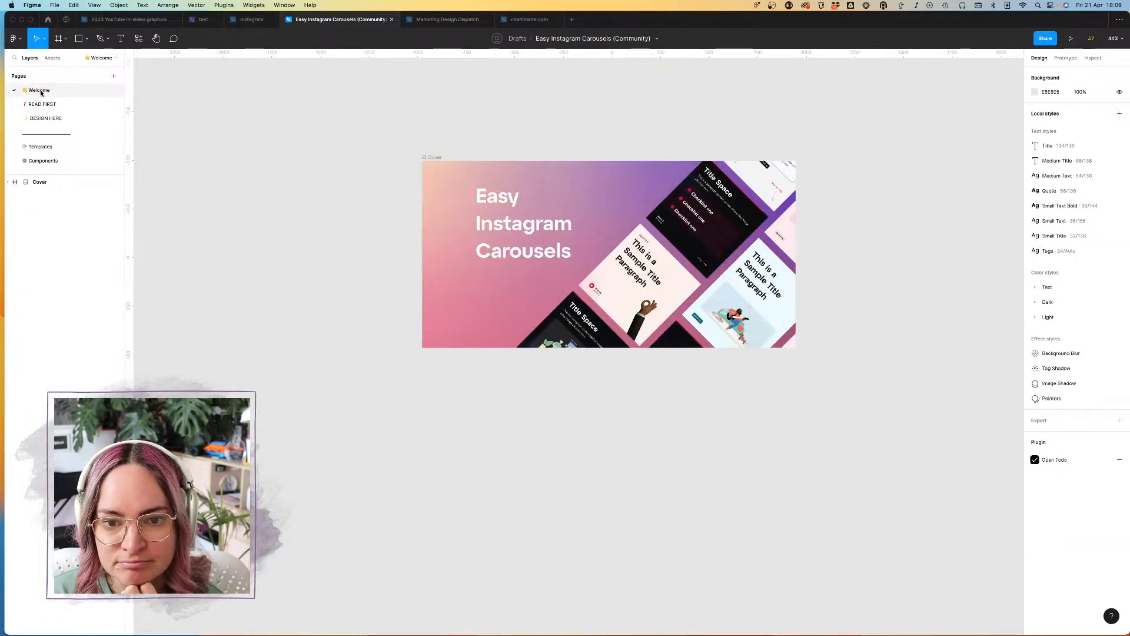
Step: Return to the Instagram file and review the Carousel cover, Carousel inner and Carousel CTA component sets
click(244, 21)
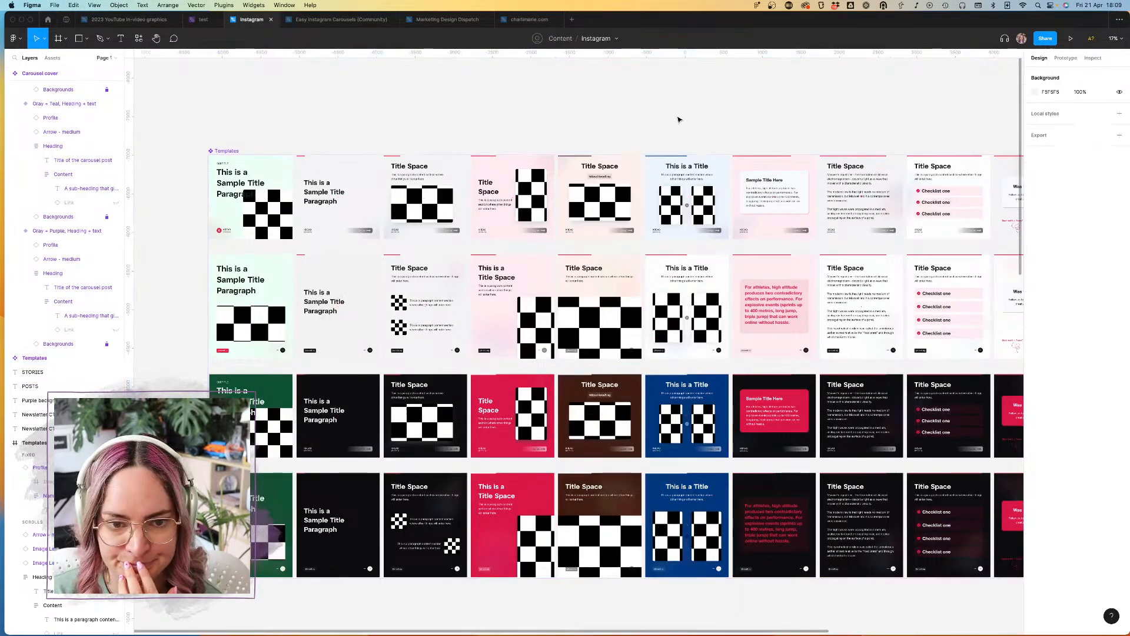
scroll(678, 120, down, 2)
scroll(678, 120, down, 10)
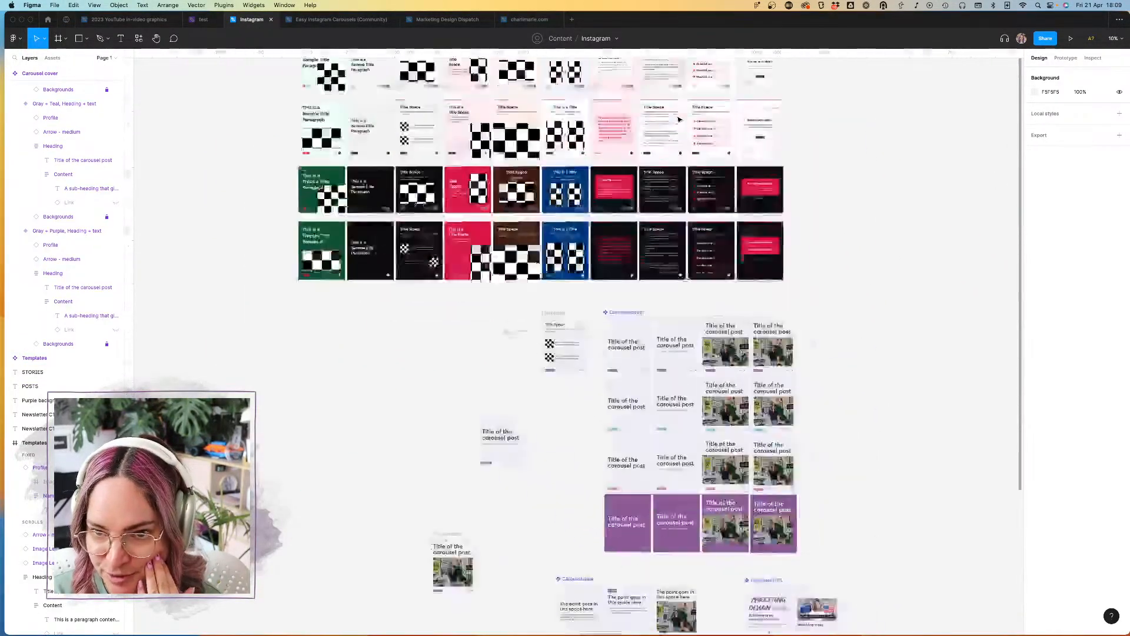
scroll(679, 120, left, 3)
scroll(696, 235, down, 3)
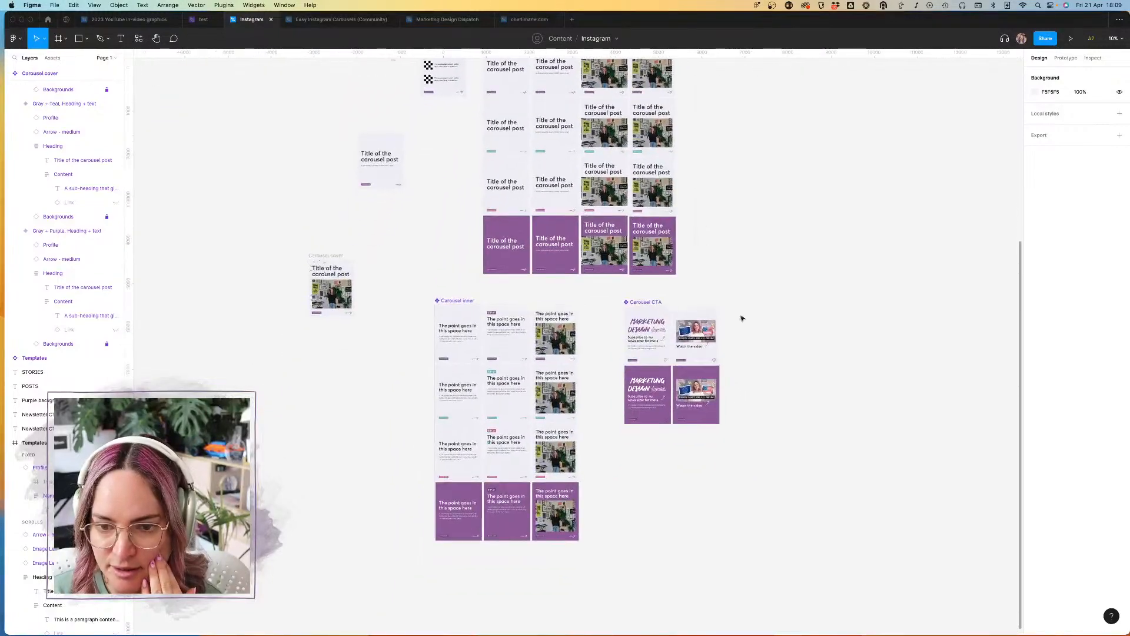
scroll(740, 333, up, 2)
scroll(740, 333, up, 10)
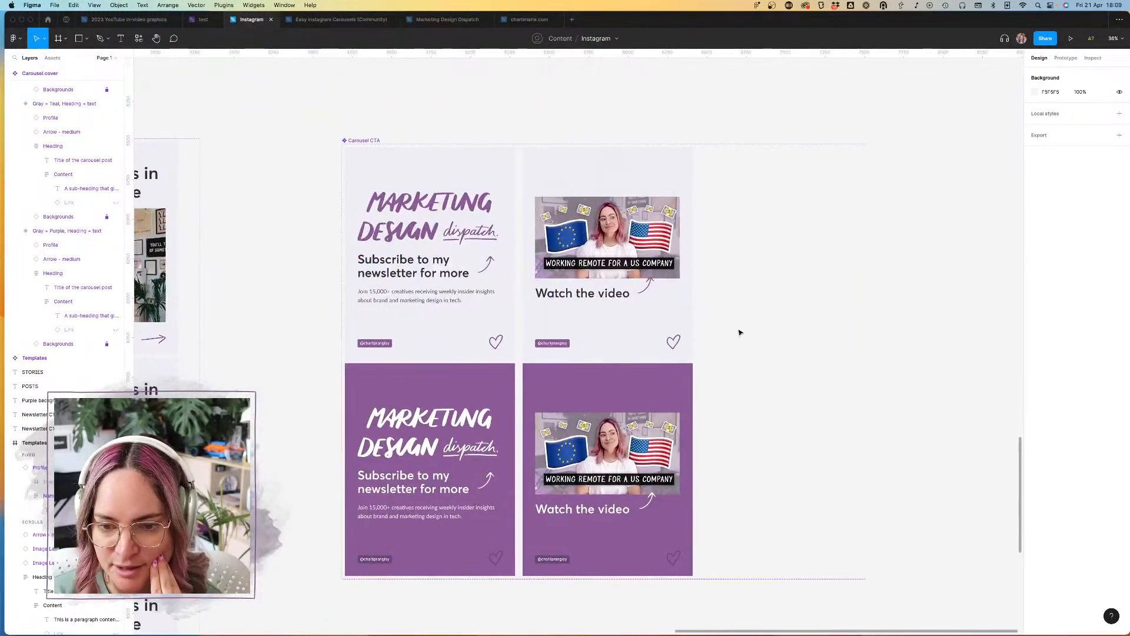
scroll(740, 333, down, 6)
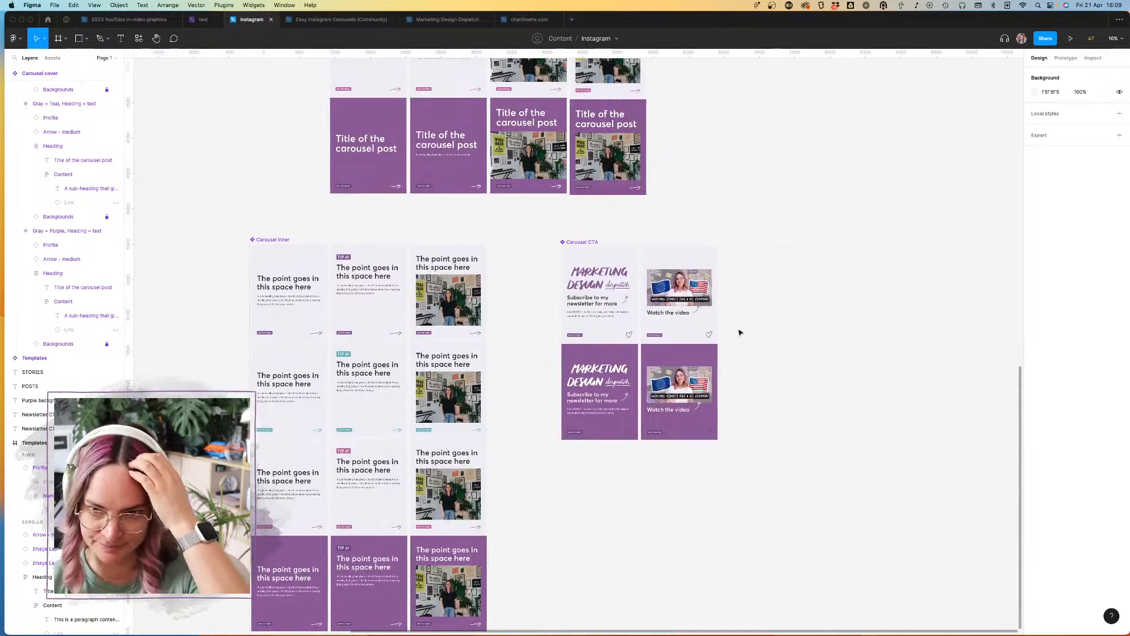
click(585, 242)
click(690, 214)
Step: Examine the POSTS, STORIES and background-color planning notes beside the carousel templates
scroll(689, 214, left, 10)
scroll(689, 214, up, 6)
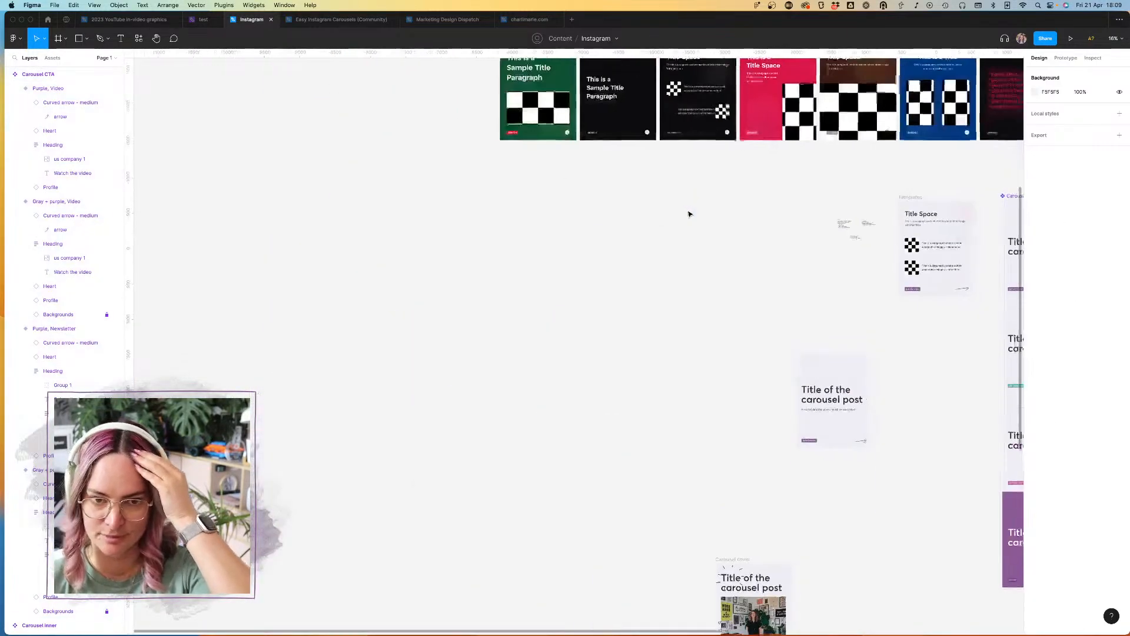
scroll(689, 214, up, 3)
scroll(689, 214, right, 6)
scroll(632, 278, up, 10)
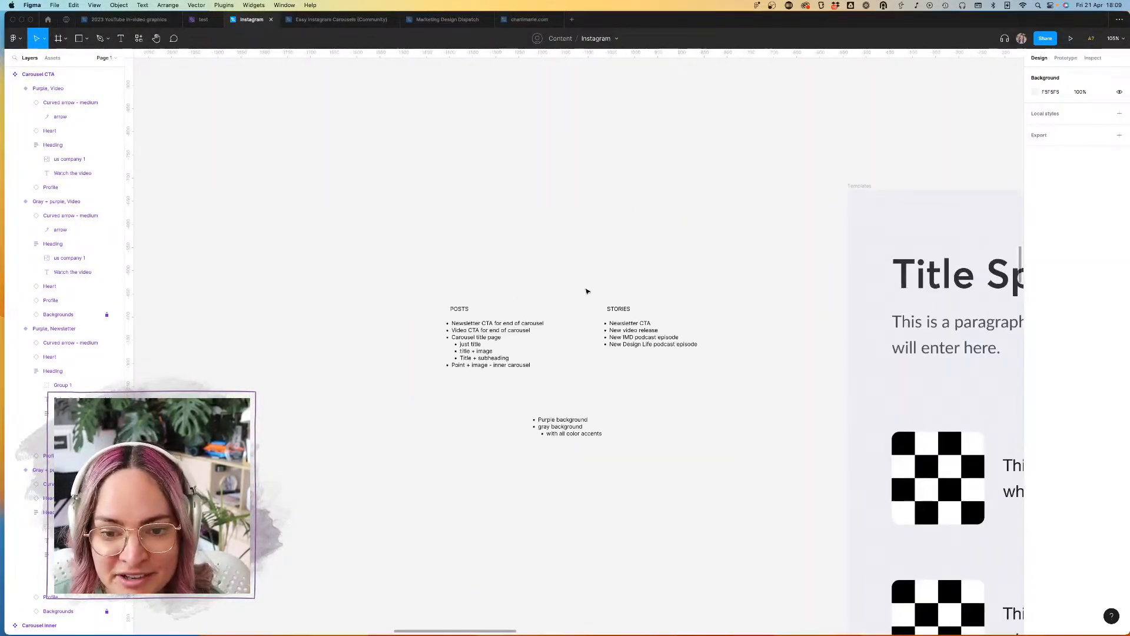
scroll(701, 390, down, 3)
scroll(701, 391, up, 6)
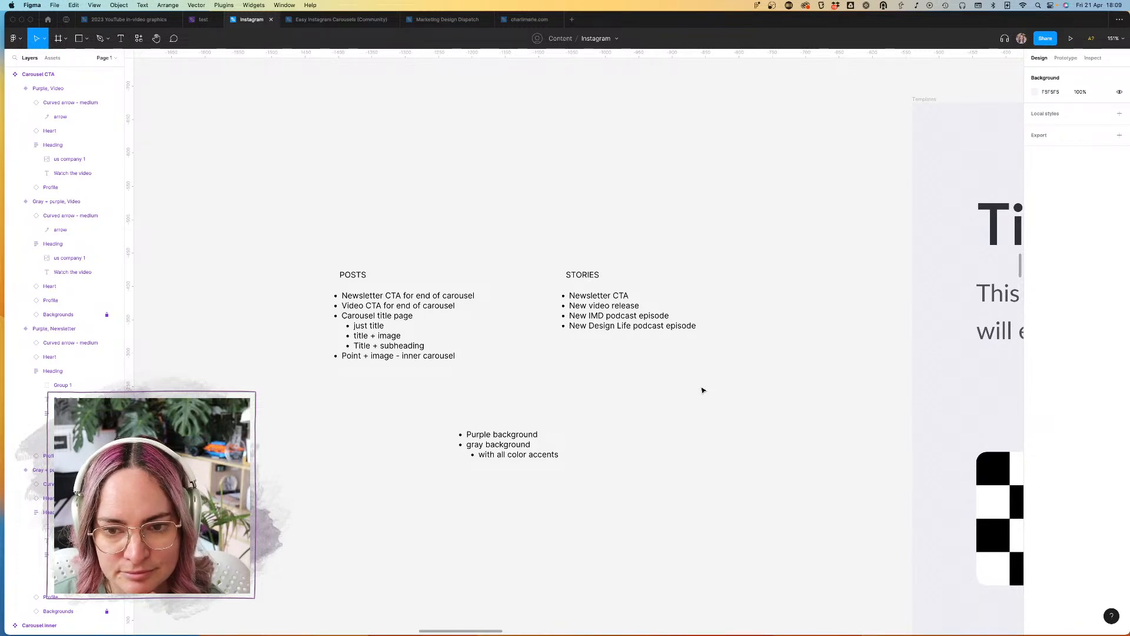
Step: Switch to the Easy Instagram Carousels (Community) file and examine its Templates and Components pages
scroll(703, 390, down, 1)
scroll(702, 390, down, 10)
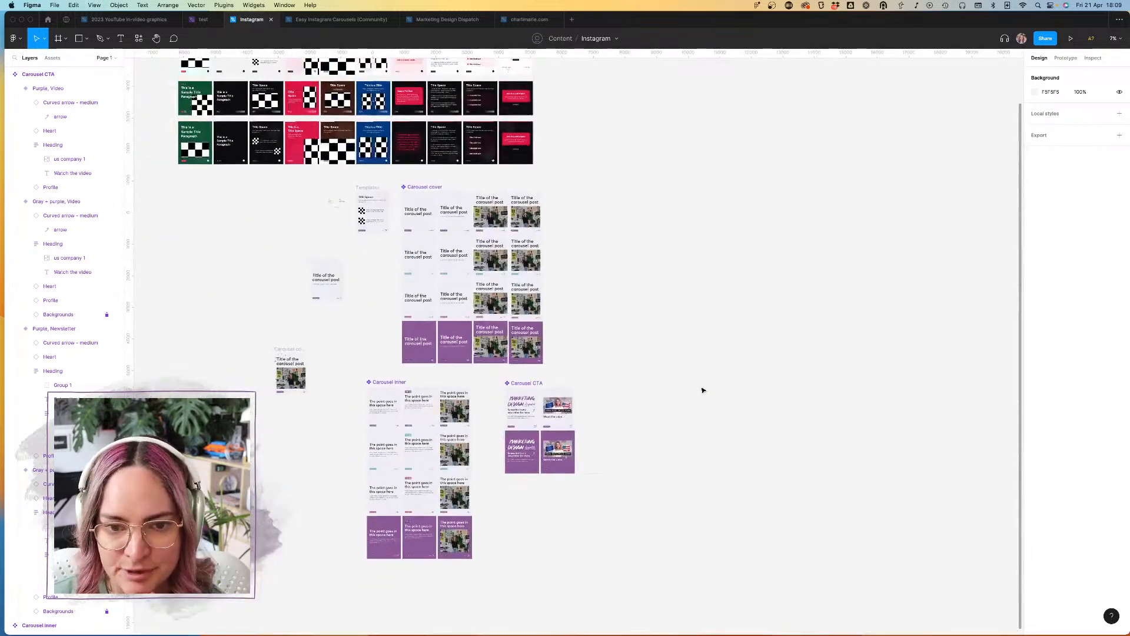
scroll(648, 342, left, 6)
scroll(648, 342, up, 5)
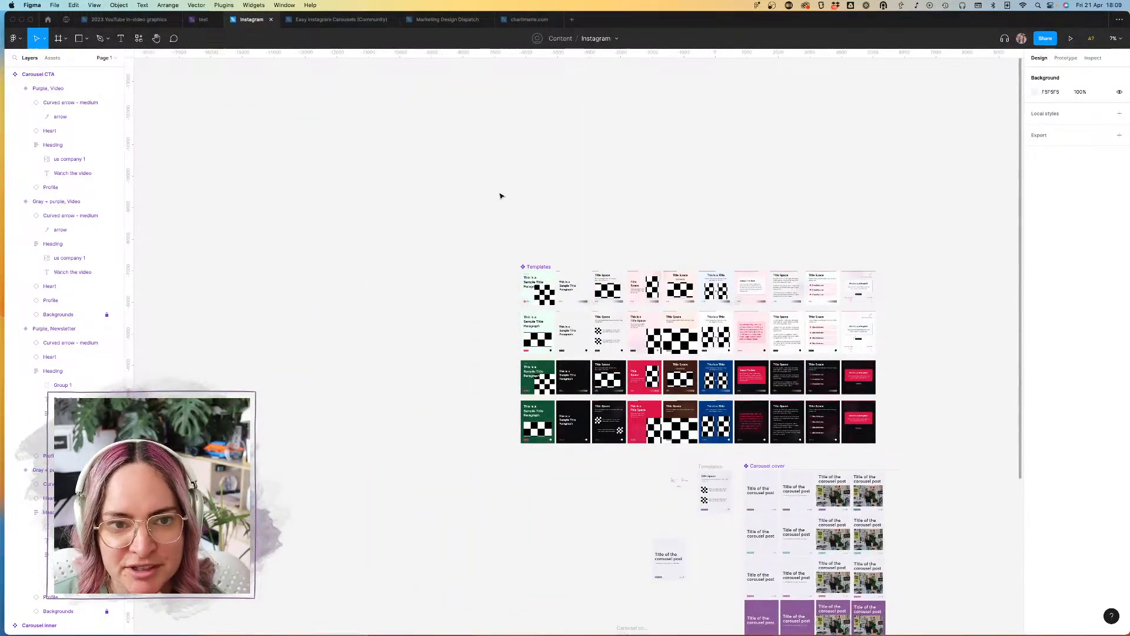
click(339, 20)
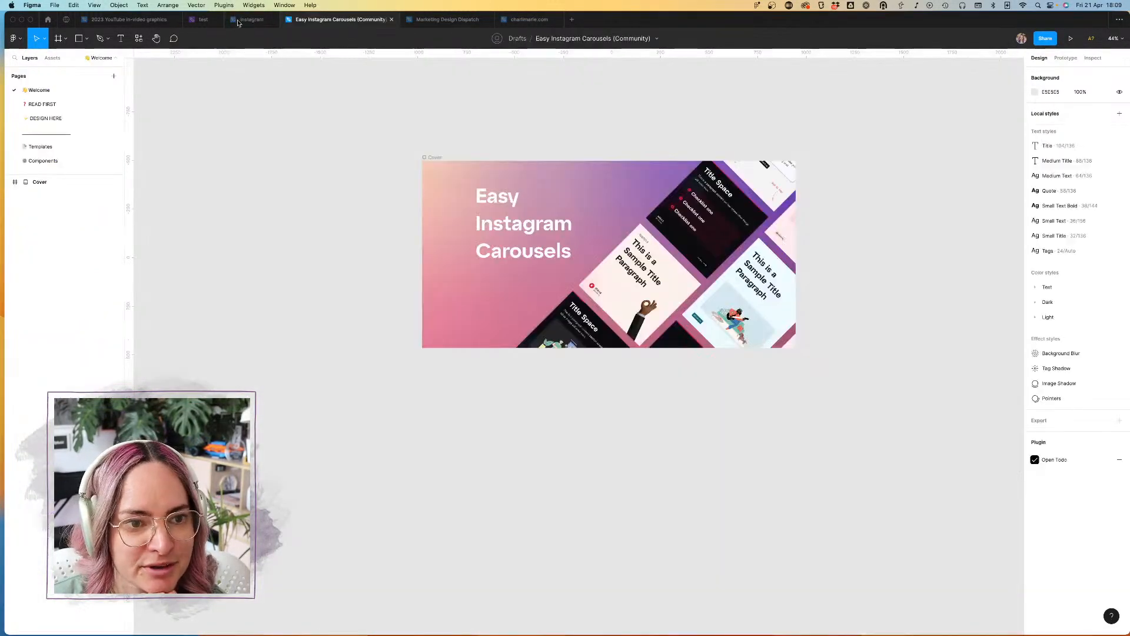
click(47, 148)
scroll(482, 219, down, 3)
scroll(482, 226, up, 8)
scroll(482, 225, down, 2)
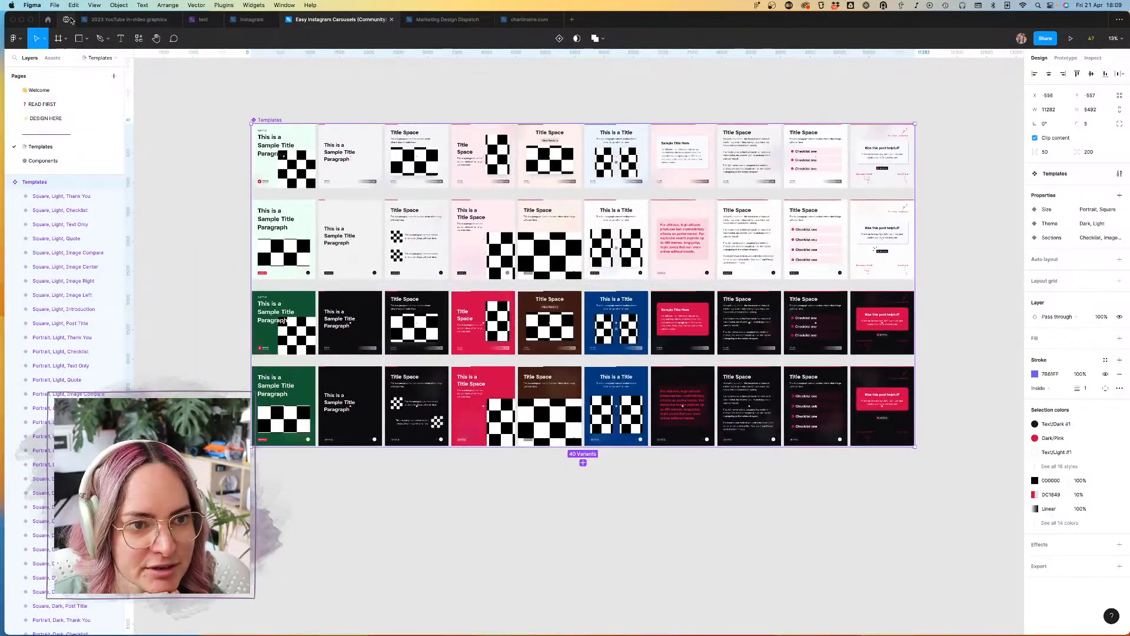
mouse_move(245, 23)
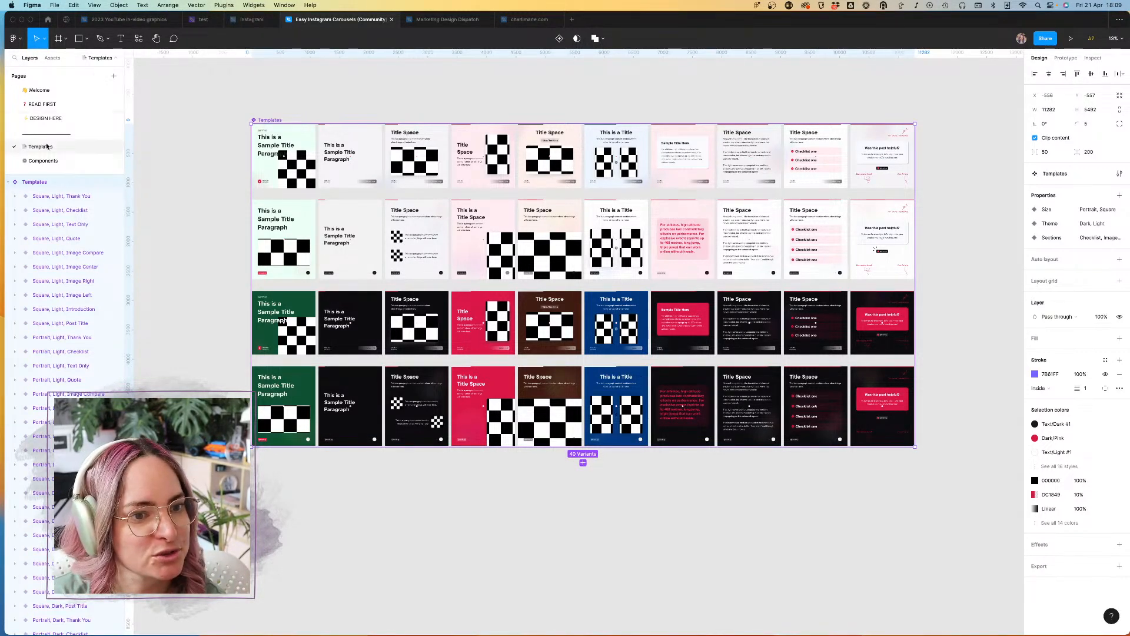
click(56, 160)
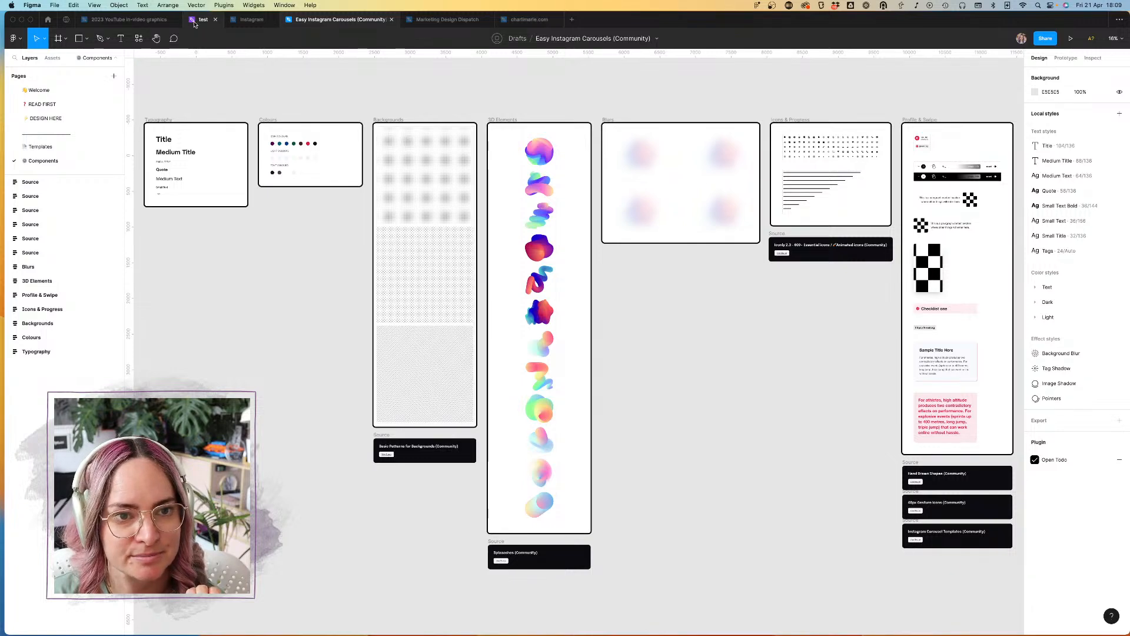
Step: Return to the Instagram file and examine the quote, text and checklist cards in the checkerboard Templates component set
click(253, 20)
scroll(583, 212, down, 5)
scroll(583, 212, right, 5)
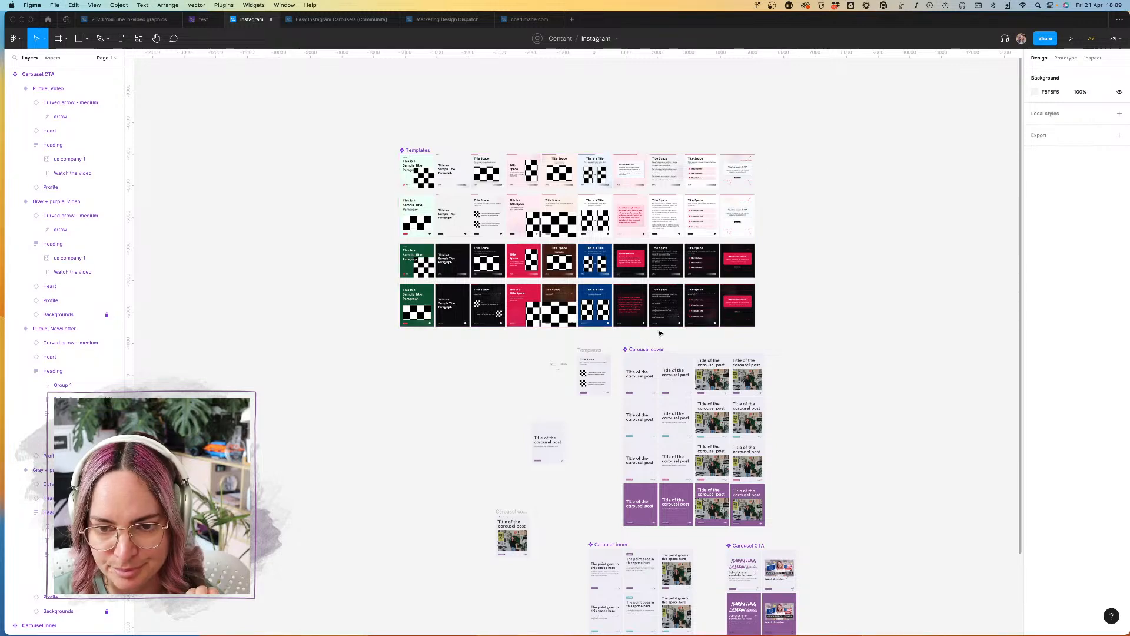
scroll(659, 331, up, 10)
scroll(659, 332, down, 8)
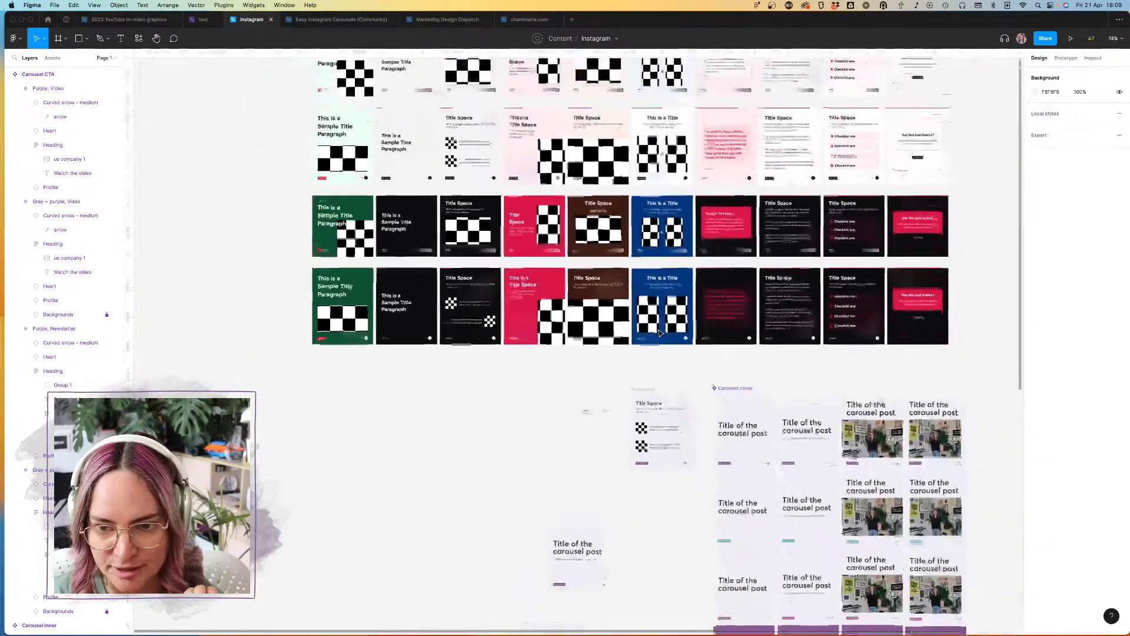
scroll(435, 147, up, 3)
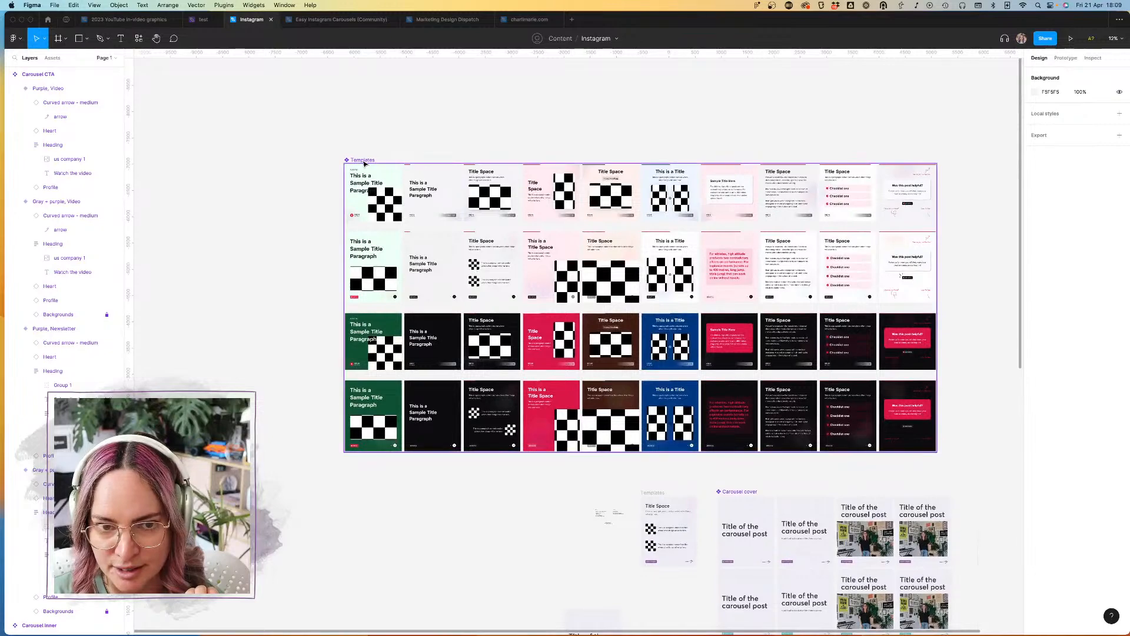
scroll(742, 330, up, 6)
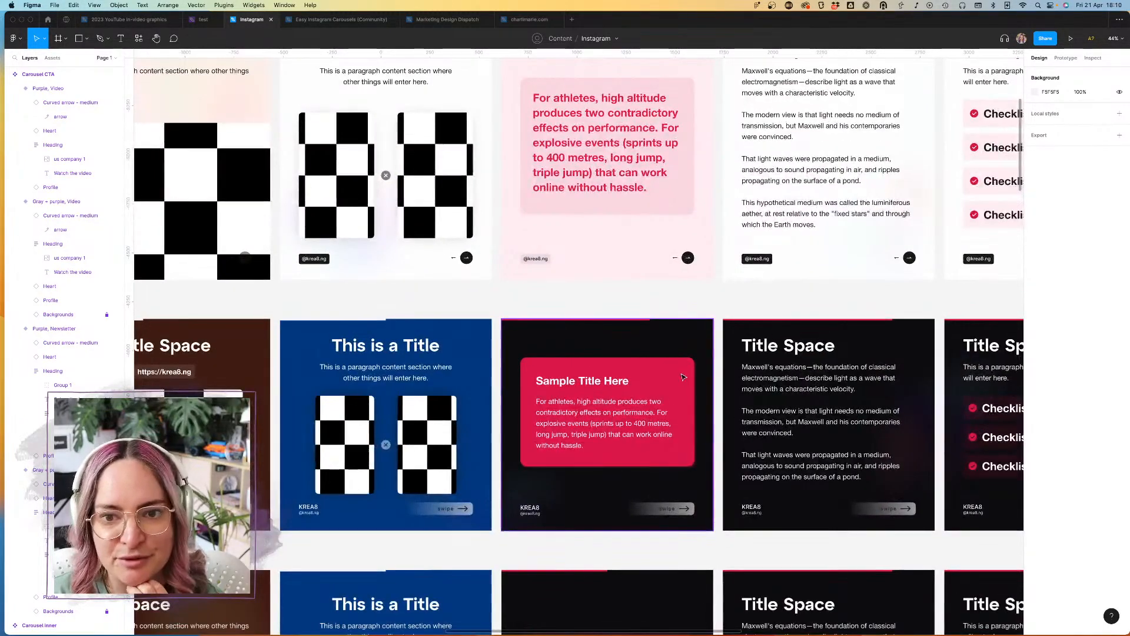
scroll(643, 285, down, 2)
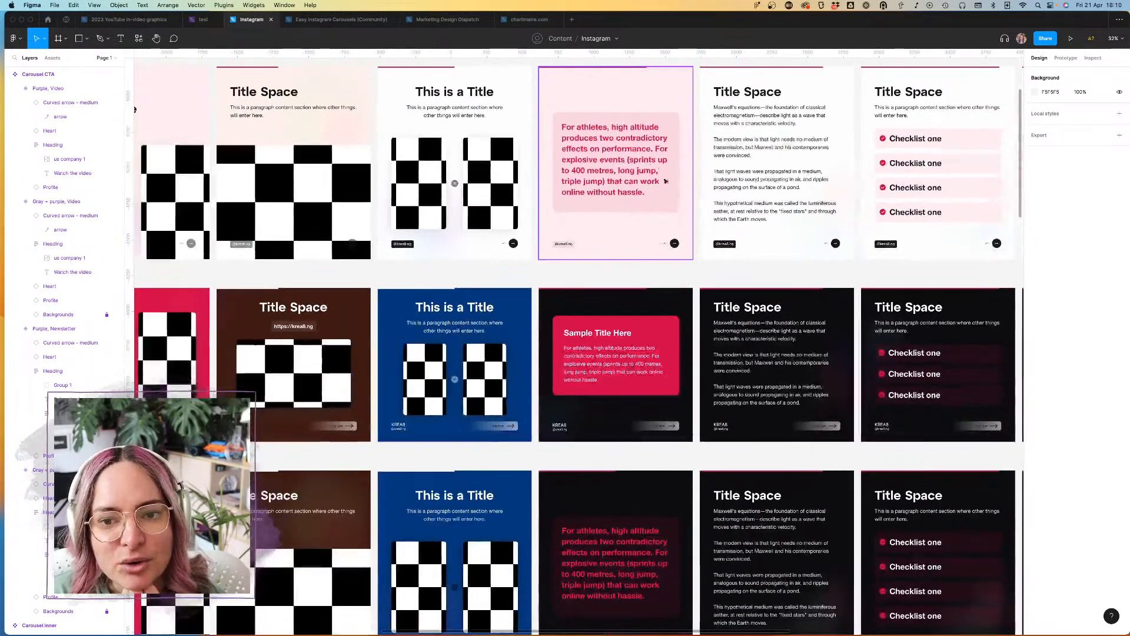
scroll(651, 270, down, 10)
scroll(647, 273, down, 4)
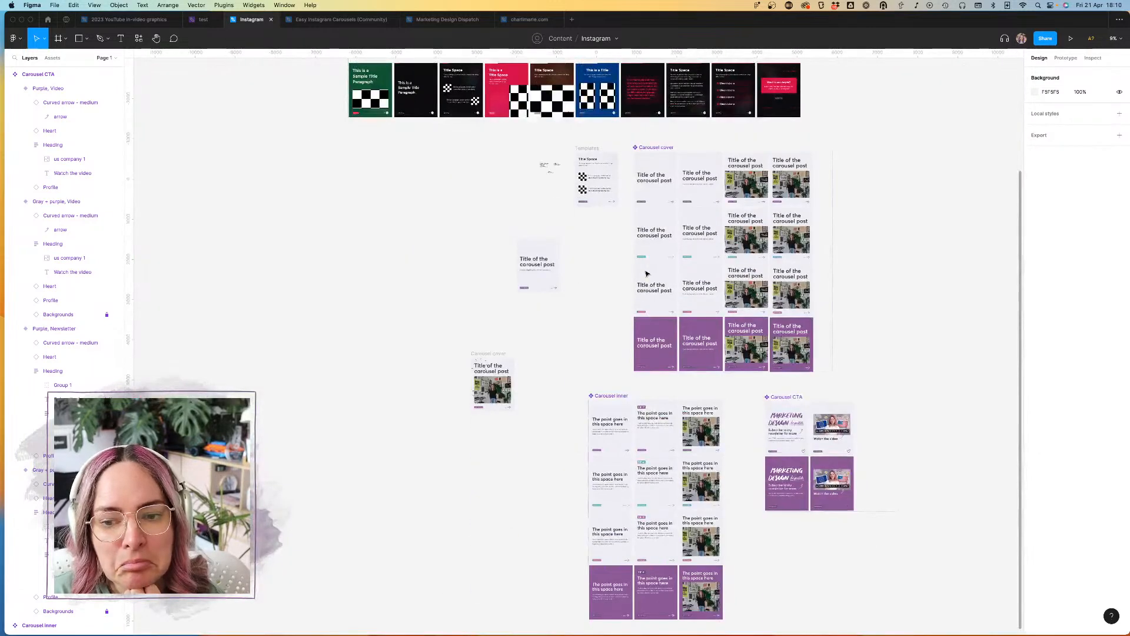
Step: Apply strikethrough to all items in the POSTS planning list
scroll(554, 205, up, 12)
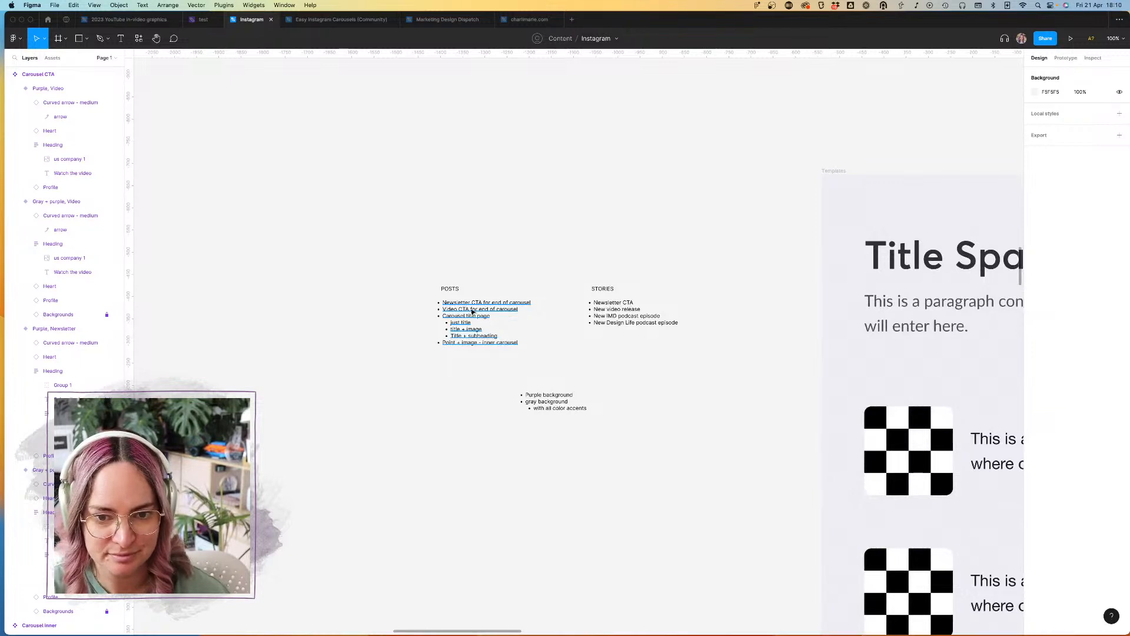
double_click(473, 311)
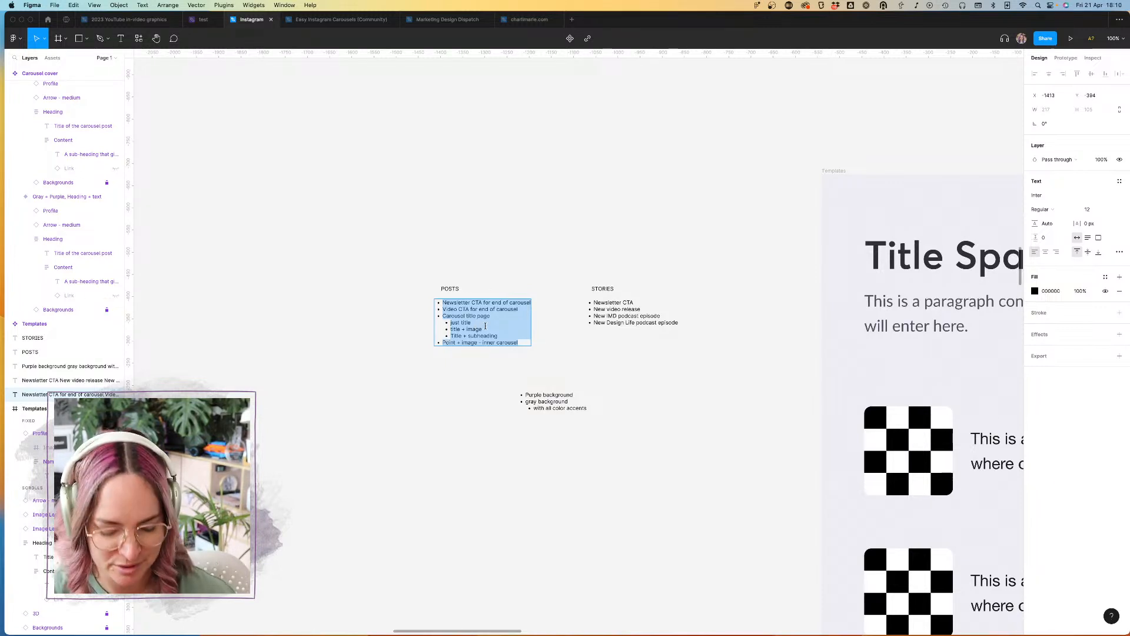
click(1119, 253)
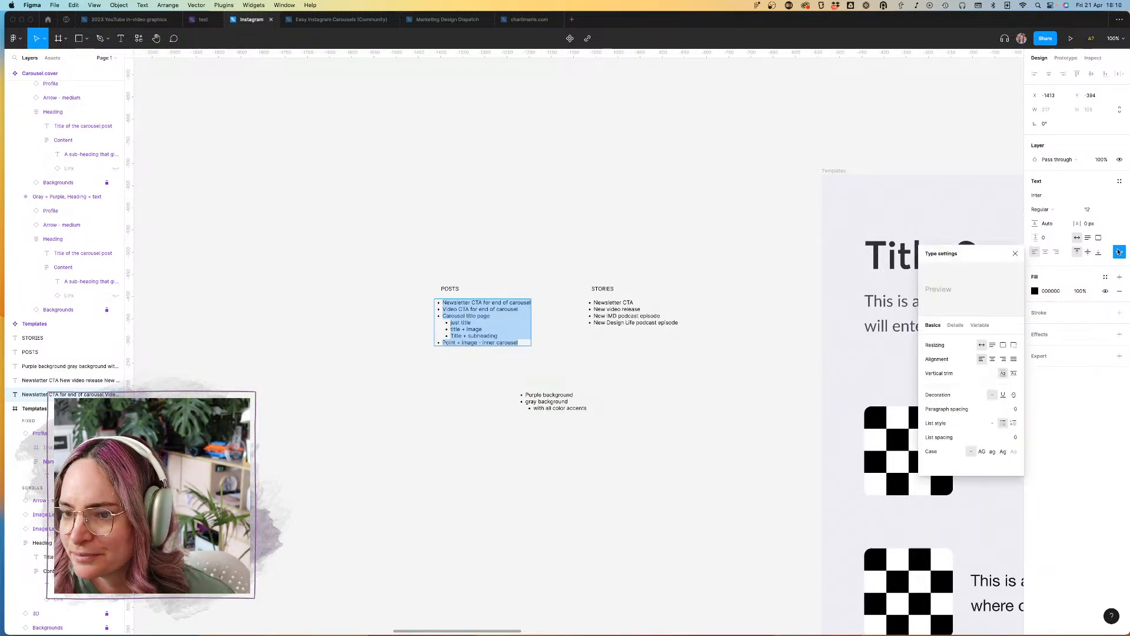
click(1014, 398)
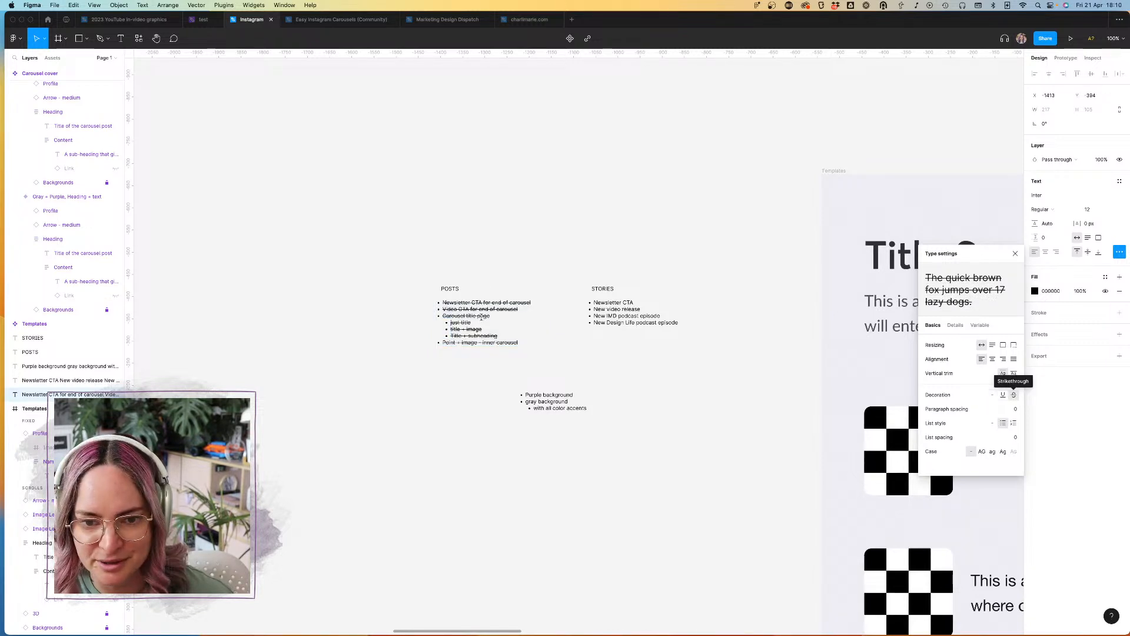
Step: Add the bullet "Quote (inset in box)" without strikethrough at the end of the POSTS list
click(521, 344)
key(Return)
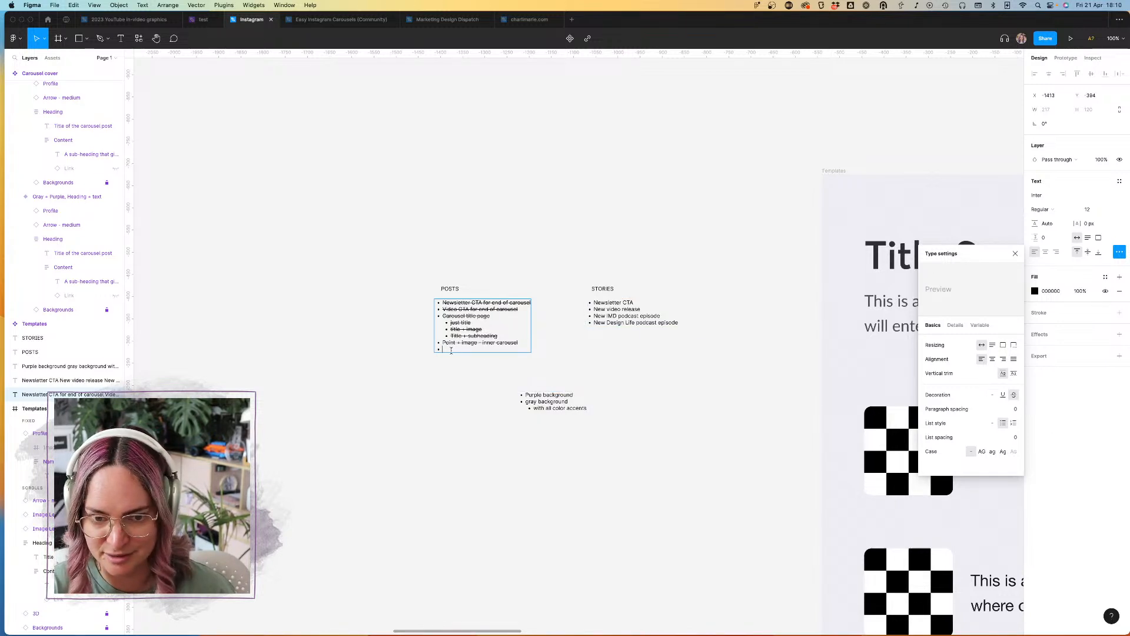
text(otee)
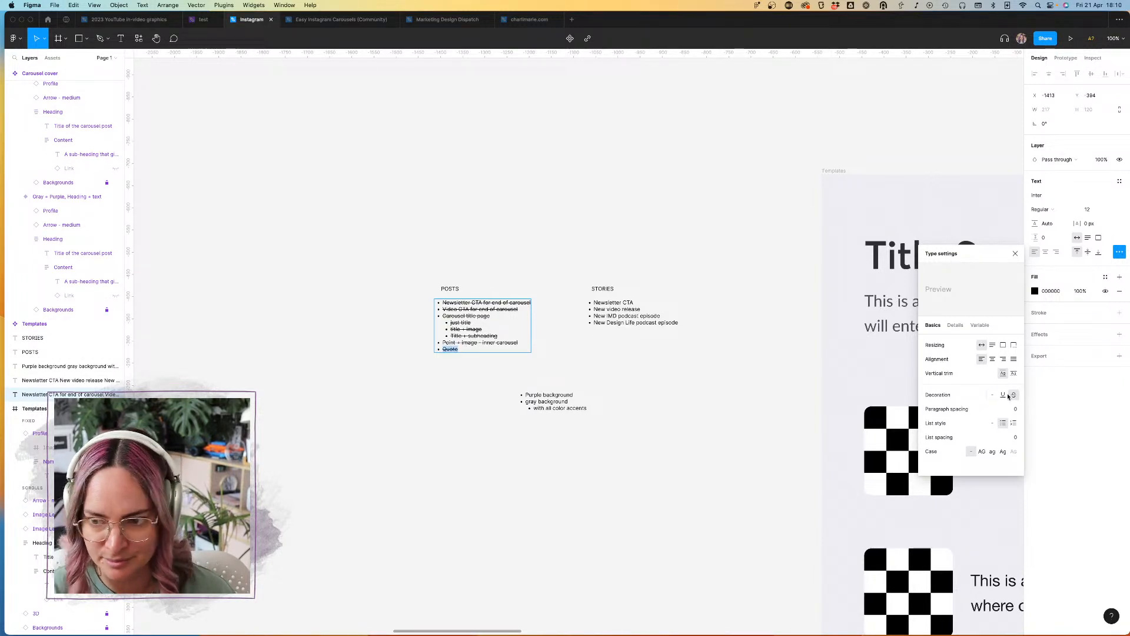
click(990, 395)
key(Escape)
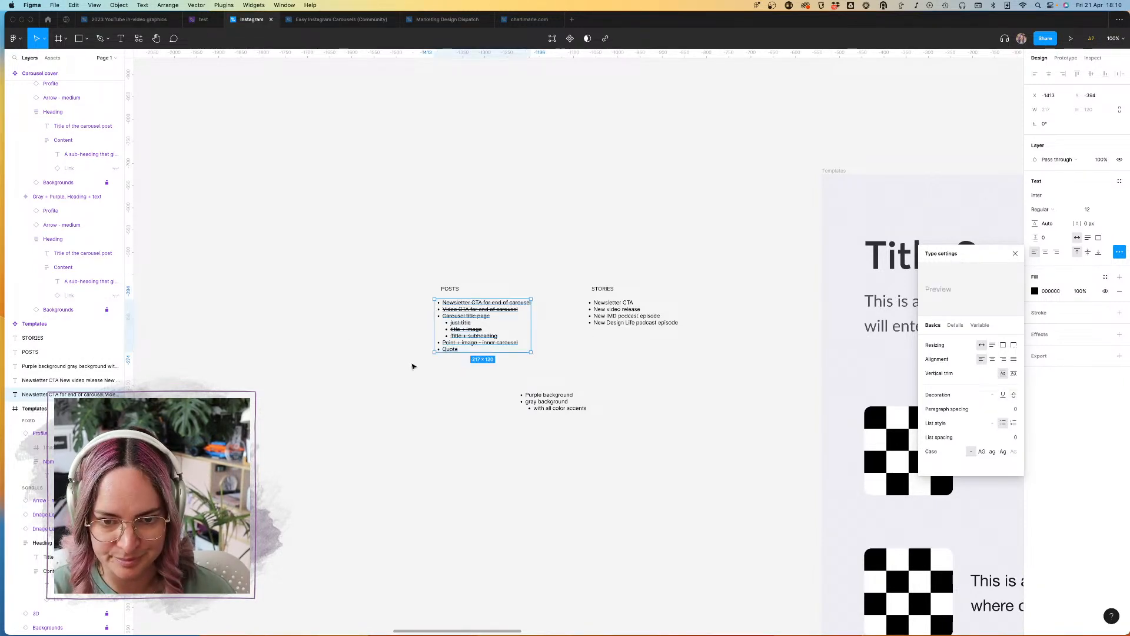
key(Return)
key(Right)
text(()
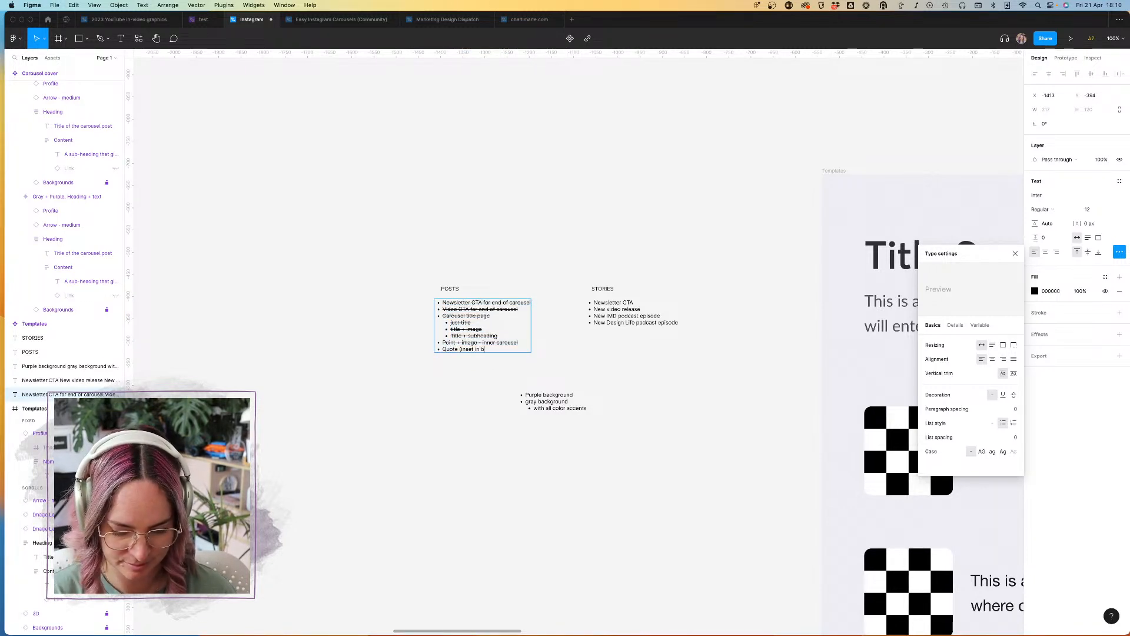
click(561, 232)
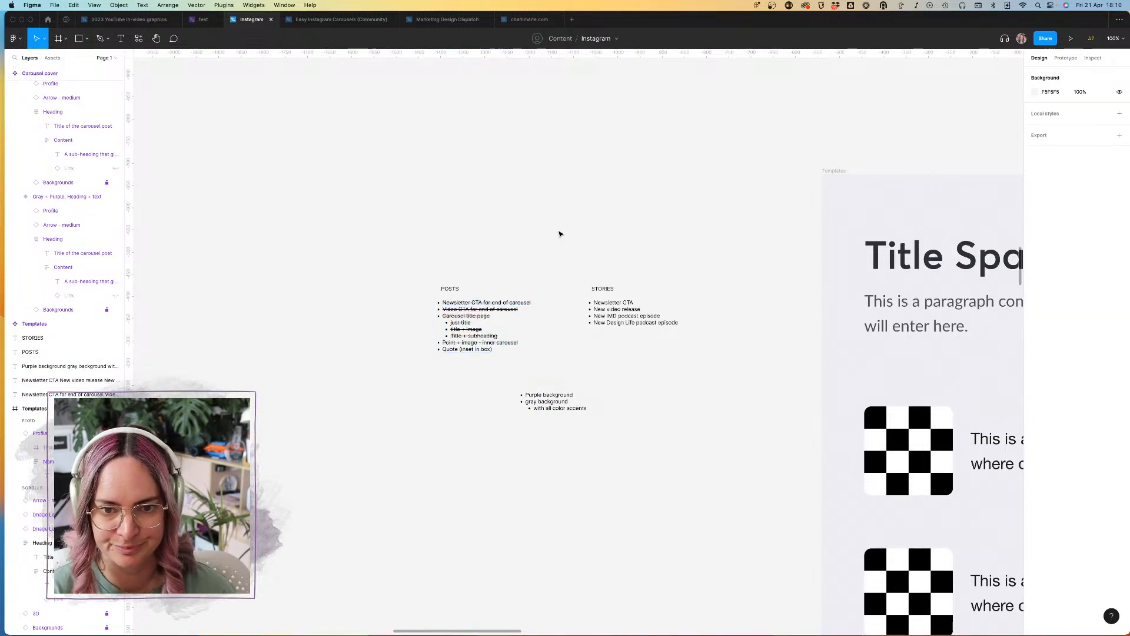
Step: Add the bullet "Quote card" at the end of the STORIES list
scroll(560, 232, right, 2)
click(614, 330)
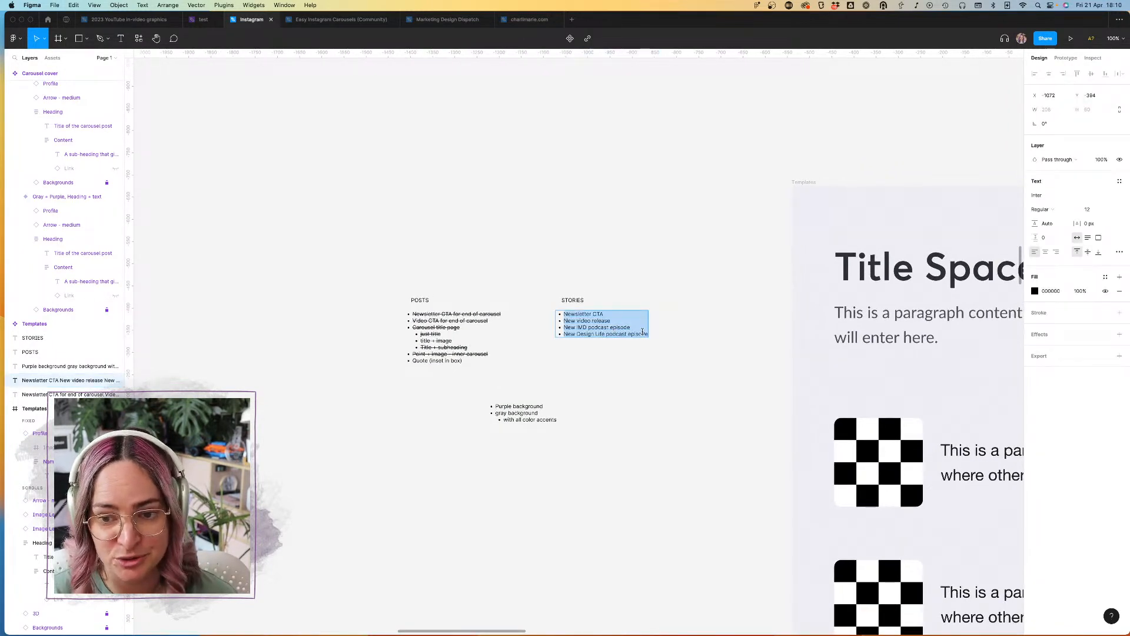
click(642, 332)
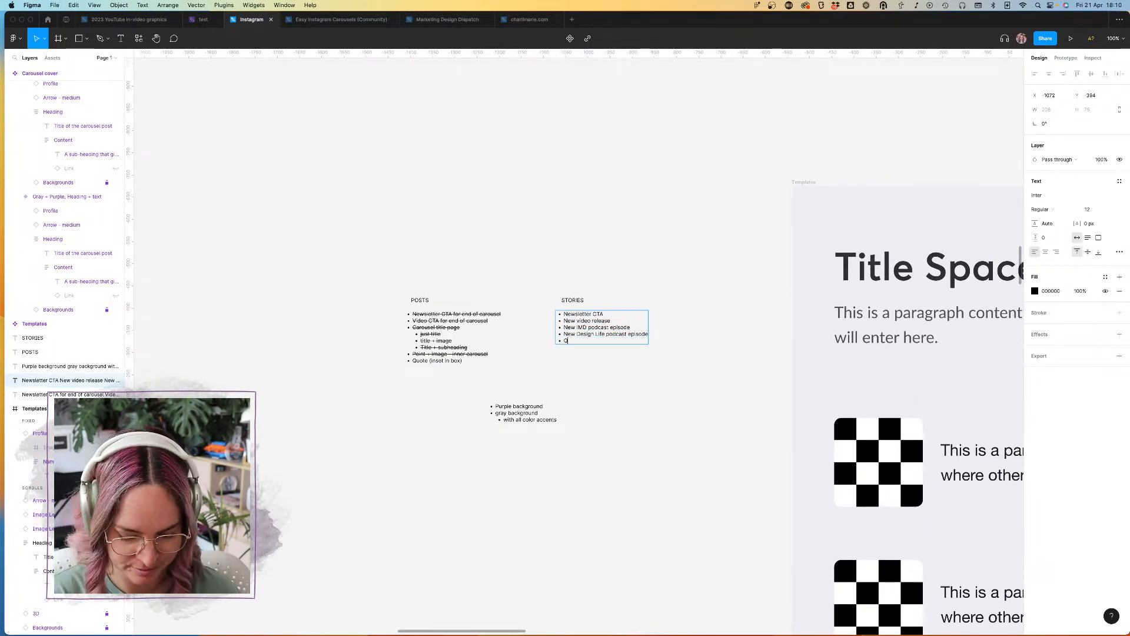
click(745, 201)
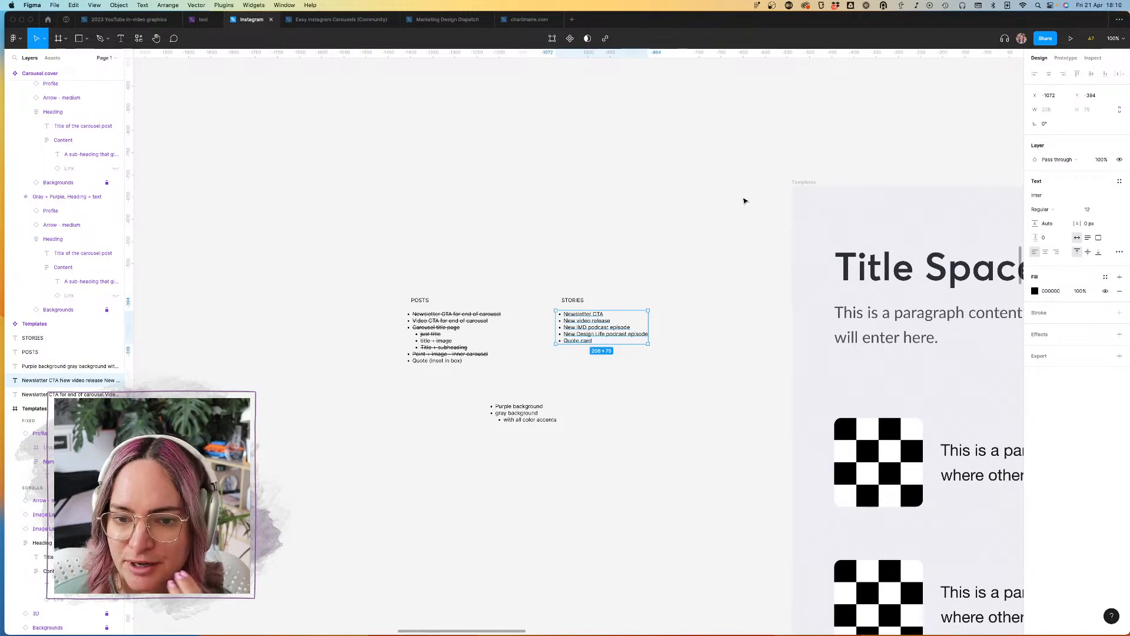
click(742, 202)
Step: Review the layout of the Carousel cover, Carousel inner and Carousel CTA component sets
scroll(735, 204, down, 5)
scroll(734, 205, down, 2)
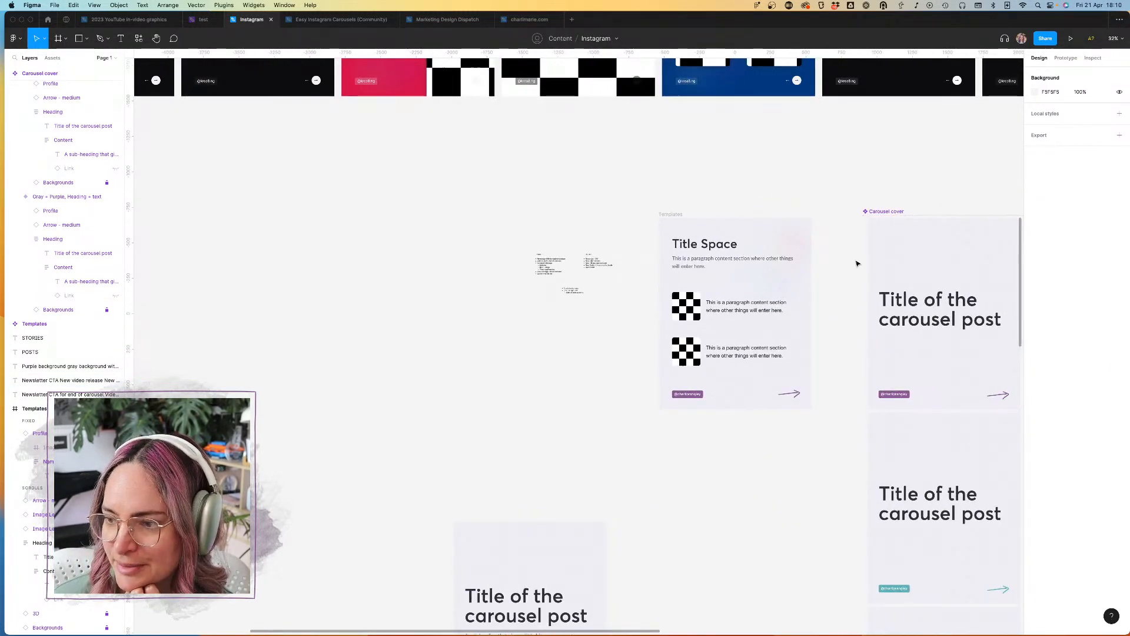
scroll(865, 250, right, 3)
scroll(865, 249, up, 1)
scroll(865, 250, down, 3)
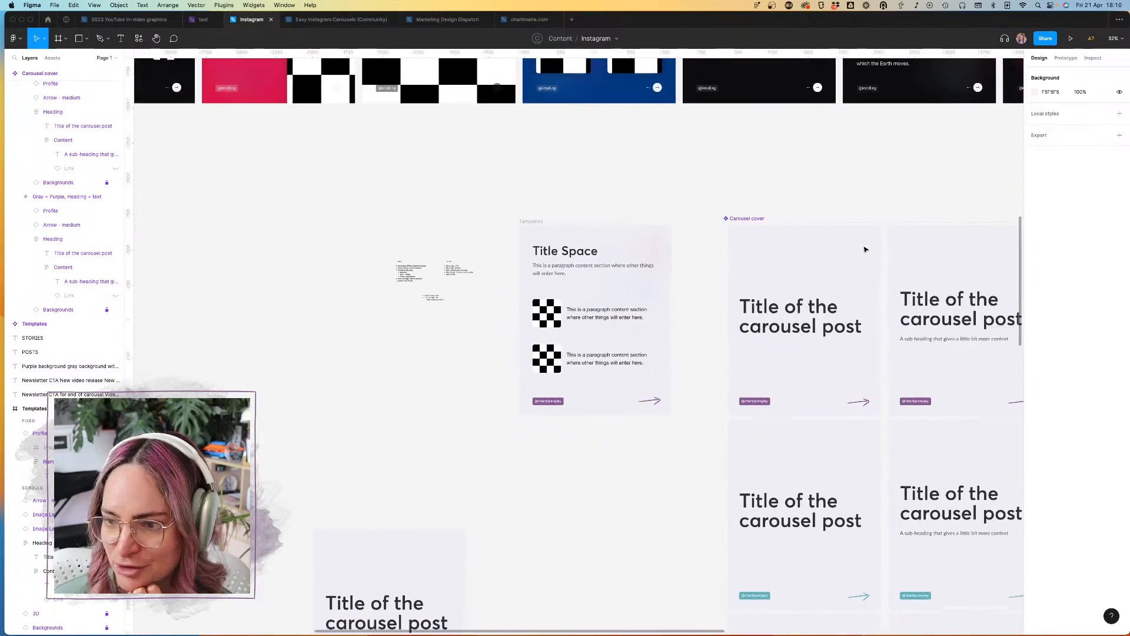
scroll(865, 250, right, 1)
scroll(865, 250, down, 2)
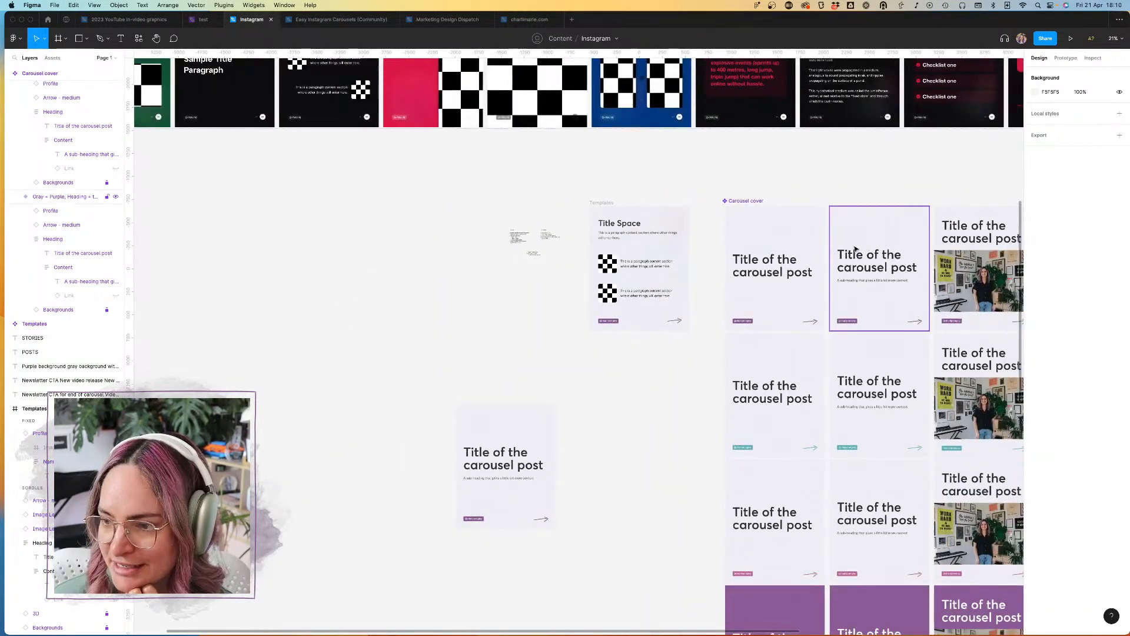
scroll(865, 249, down, 2)
scroll(855, 249, down, 2)
scroll(855, 250, down, 5)
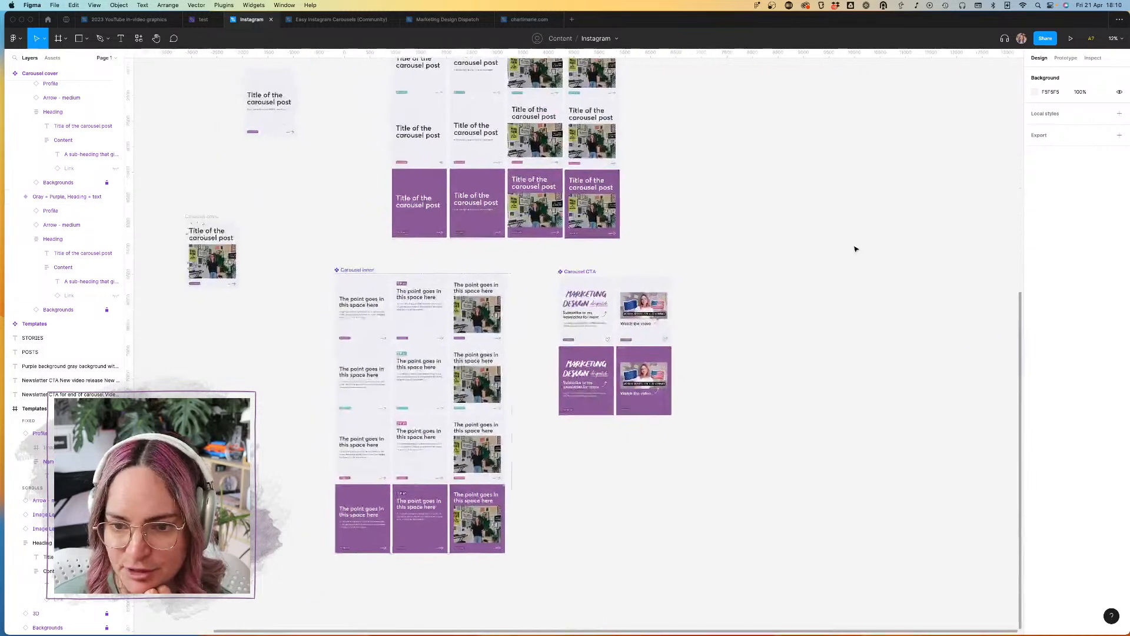
Step: Narrow the Carousel CTA component set to a width of 2271 to fit its two columns of variants
click(735, 295)
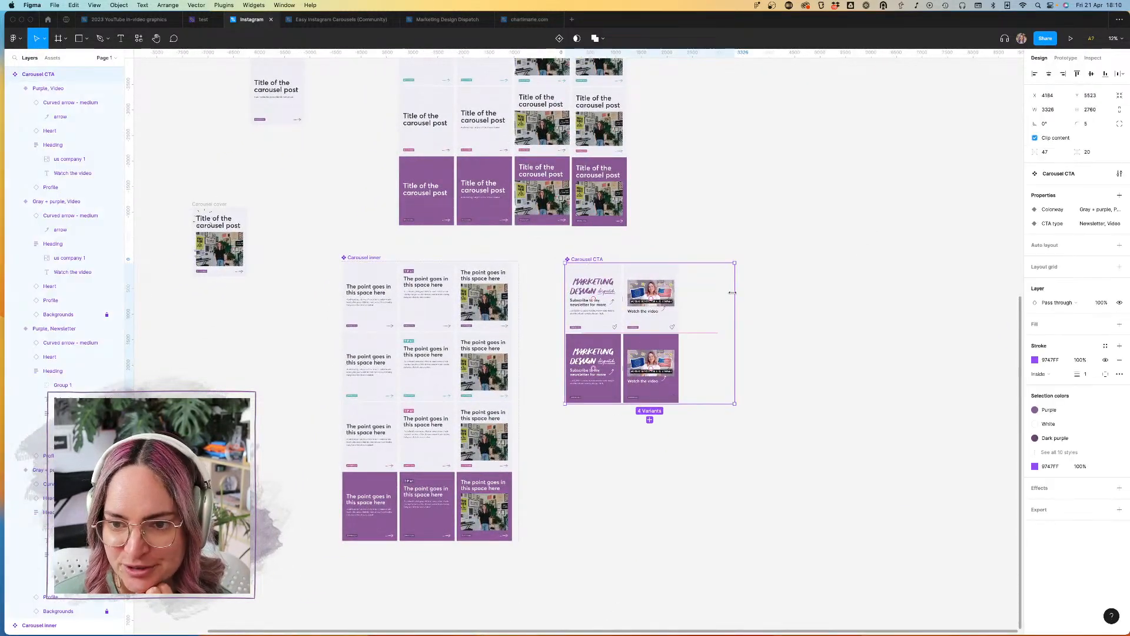
drag(737, 293, 678, 294)
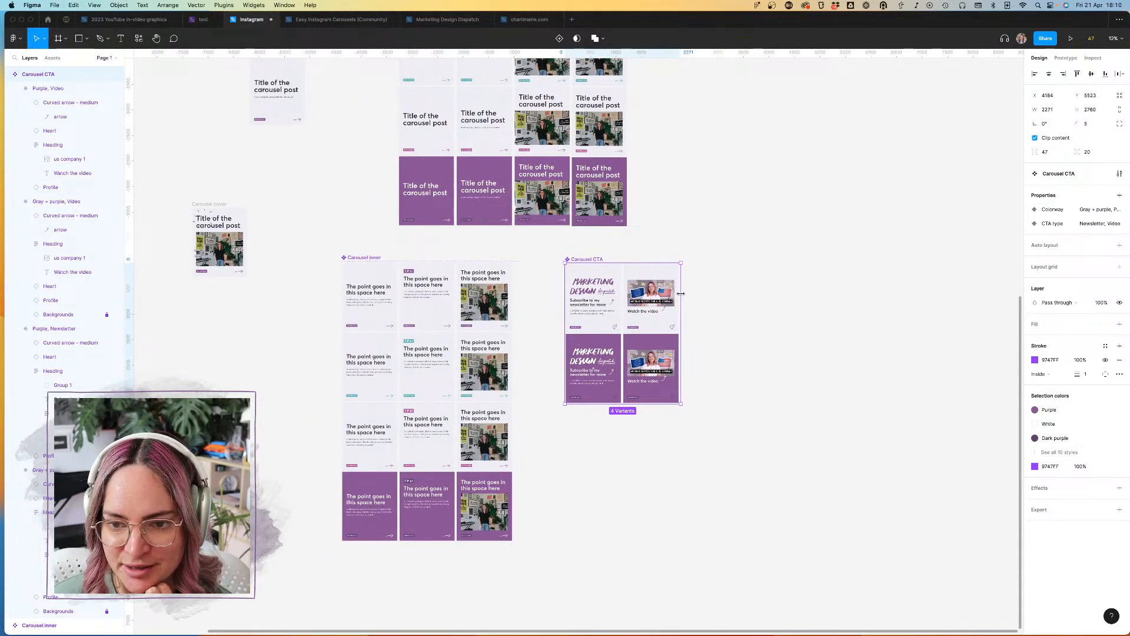
click(739, 302)
Step: Delete the loose carousel post with title and image that sits beside the Carousel inner set
scroll(739, 302, left, 3)
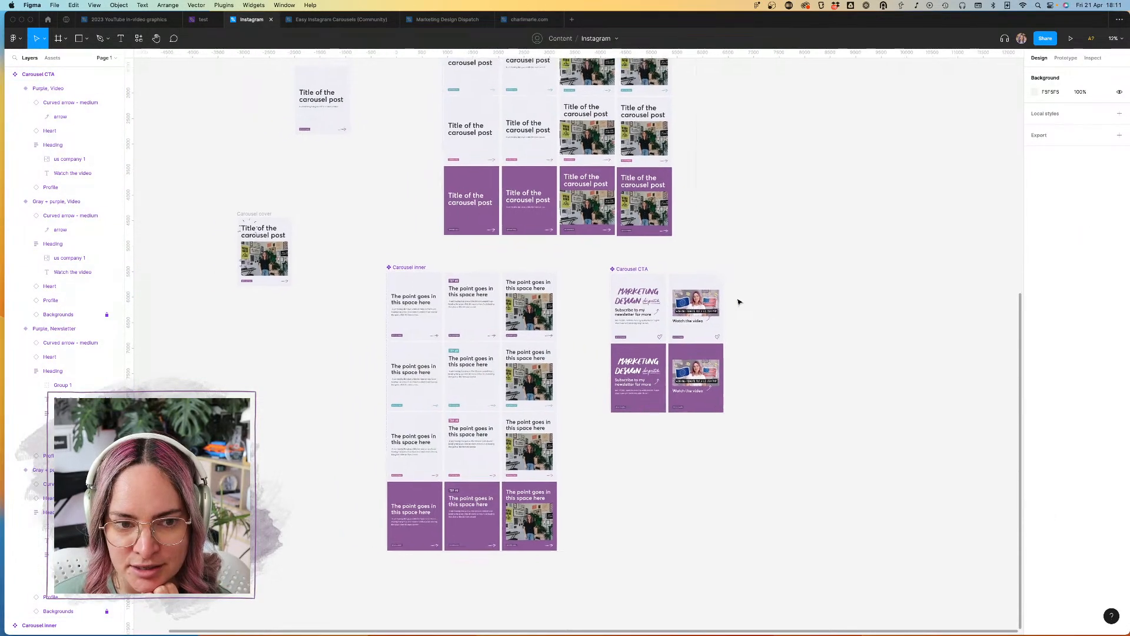
click(264, 220)
key(Delete)
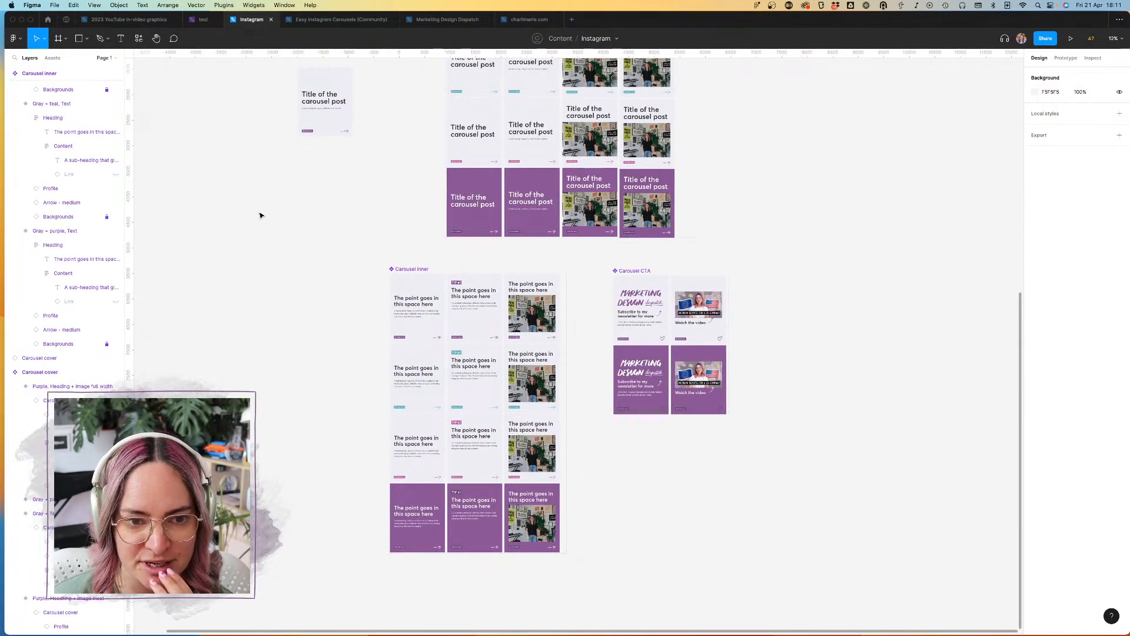
Step: Look over the carousel component sets again and inspect the Carousel CTA Newsletter and Video variants up close
scroll(328, 214, up, 5)
scroll(328, 215, up, 3)
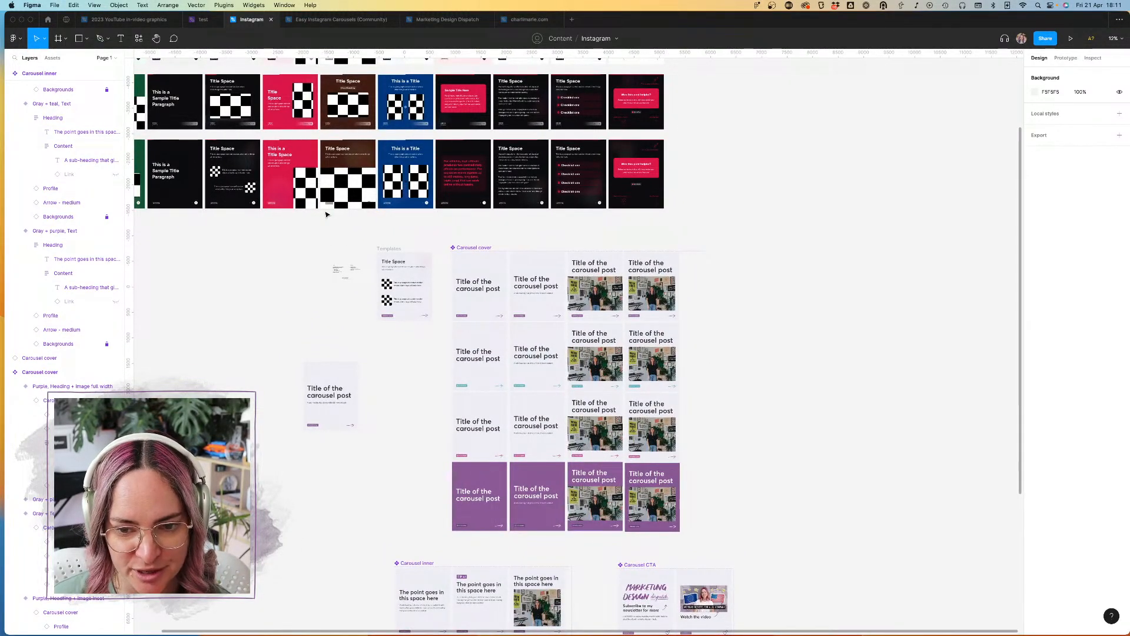
scroll(328, 215, down, 6)
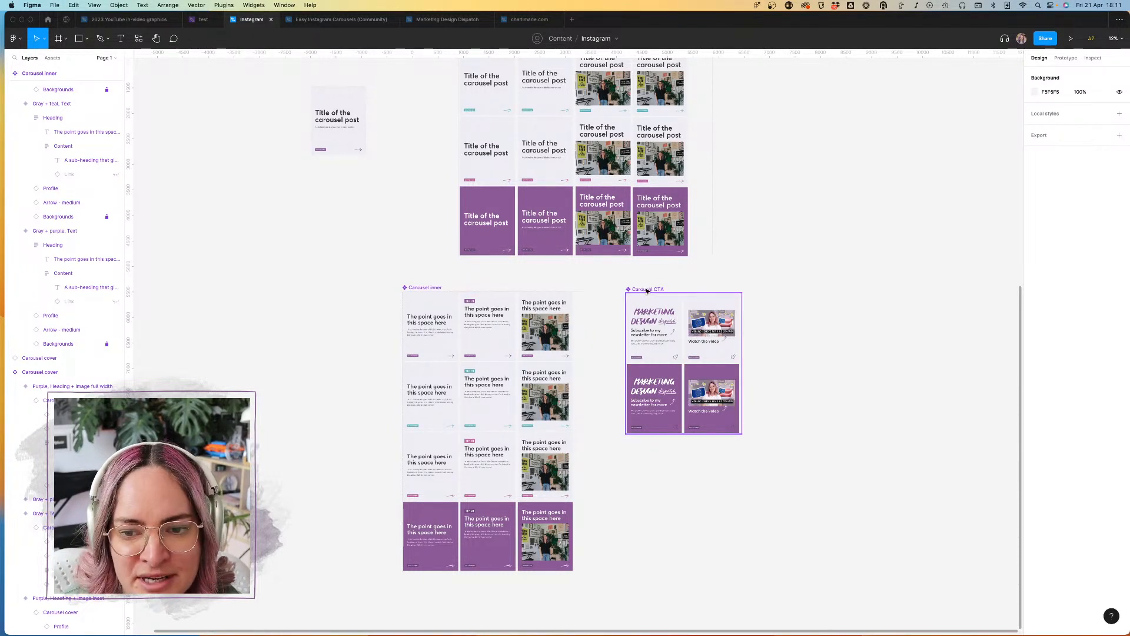
scroll(652, 294, up, 10)
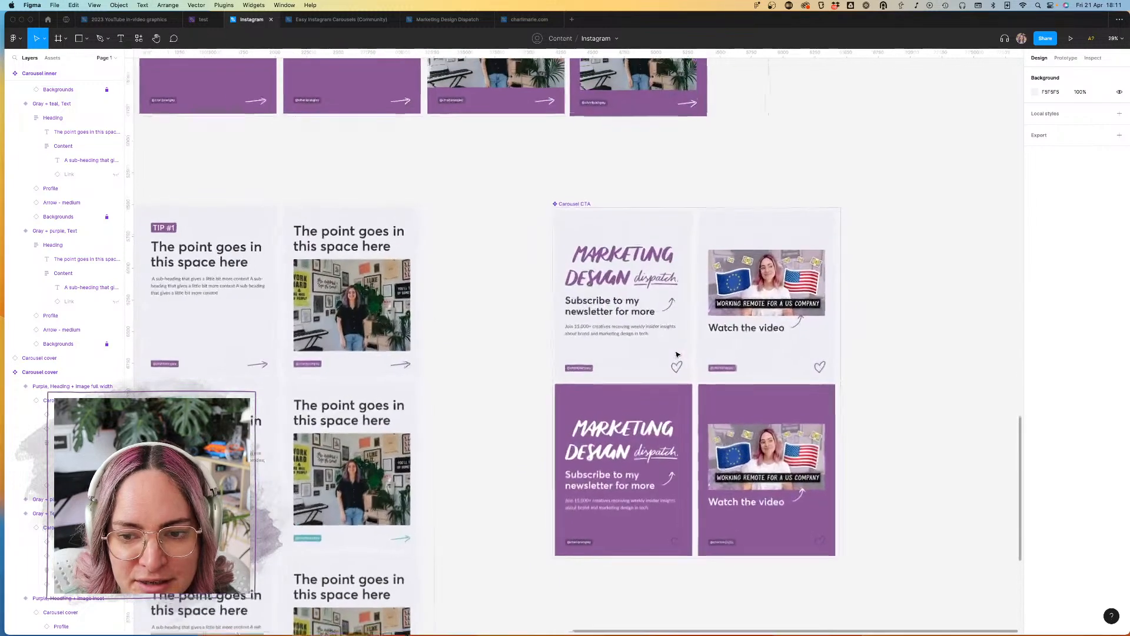
Step: Add a text layer reading "Link in bio" on the empty canvas above the Carousel CTA component set
scroll(677, 354, down, 5)
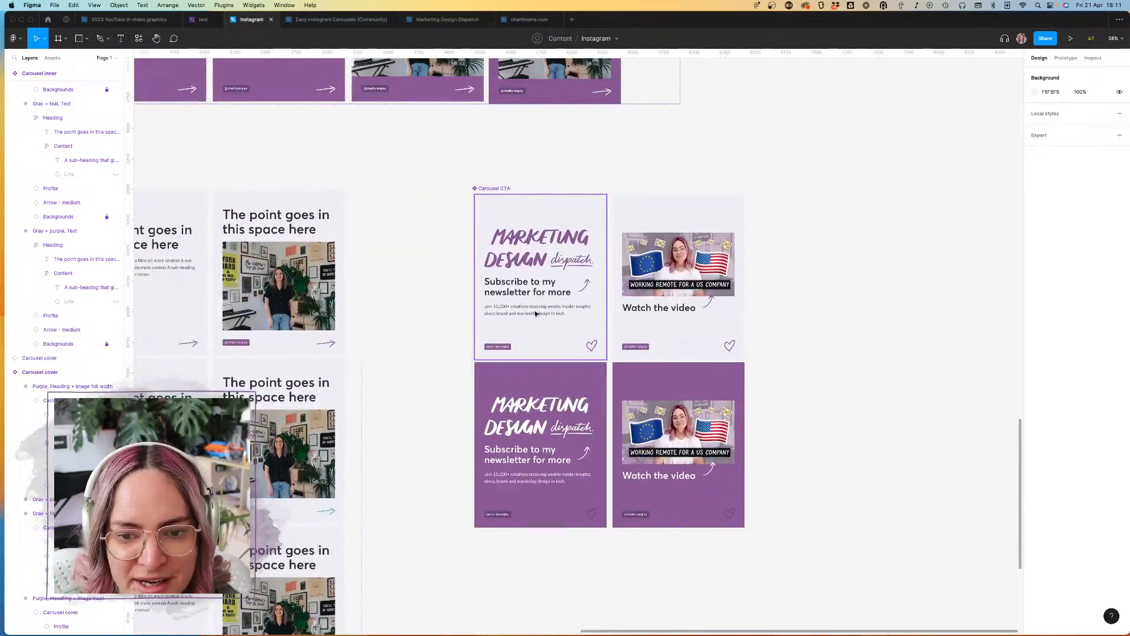
click(120, 40)
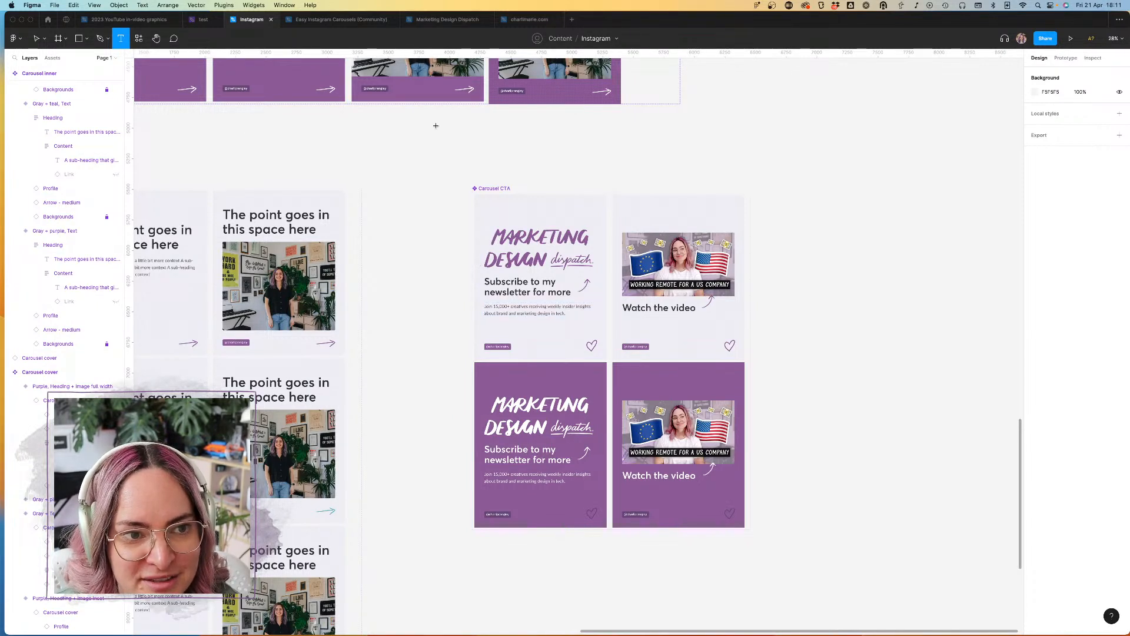
click(560, 146)
text(Lin)
key(Escape)
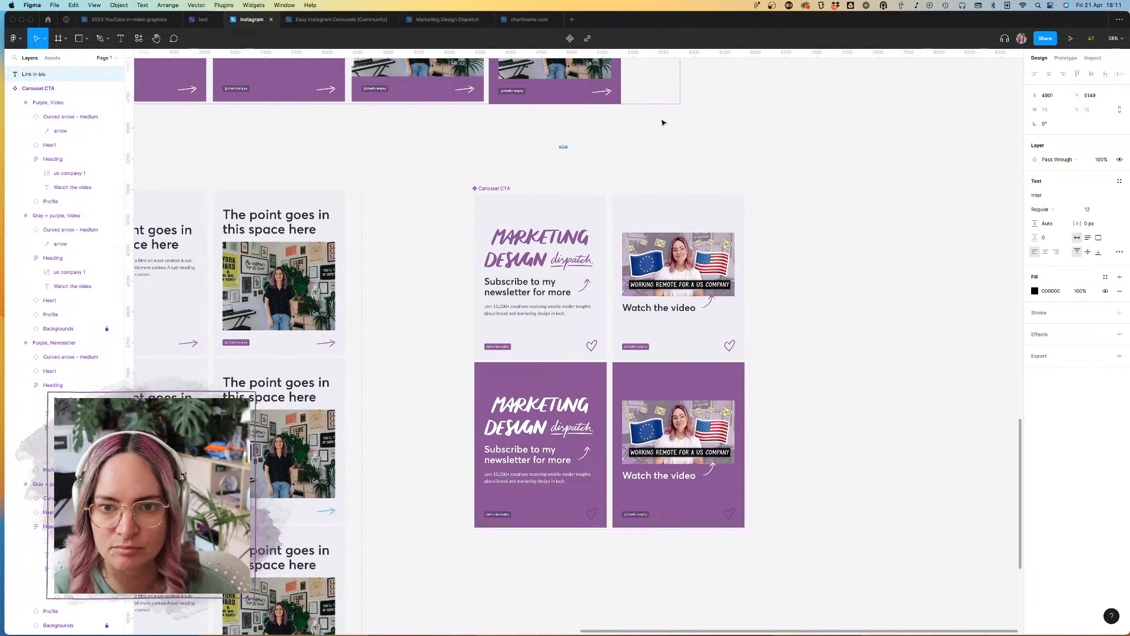
click(645, 132)
Step: Set the "Link in bio" text to the Averta font in Semibold weight
scroll(613, 141, up, 5)
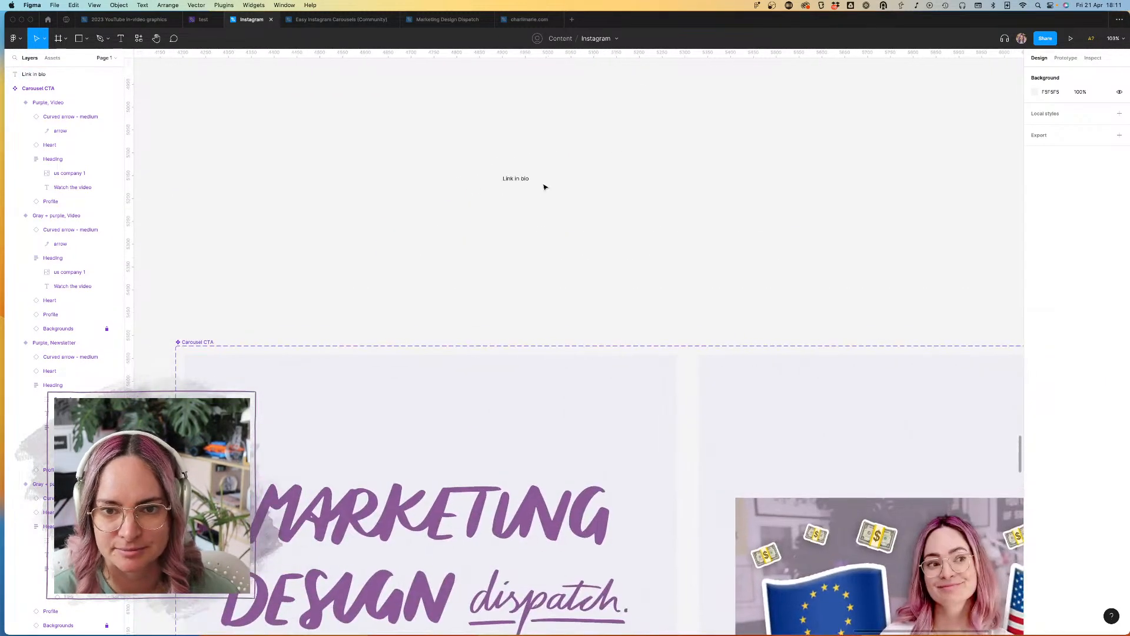
click(529, 183)
click(1064, 196)
text(Ave)
key(Return)
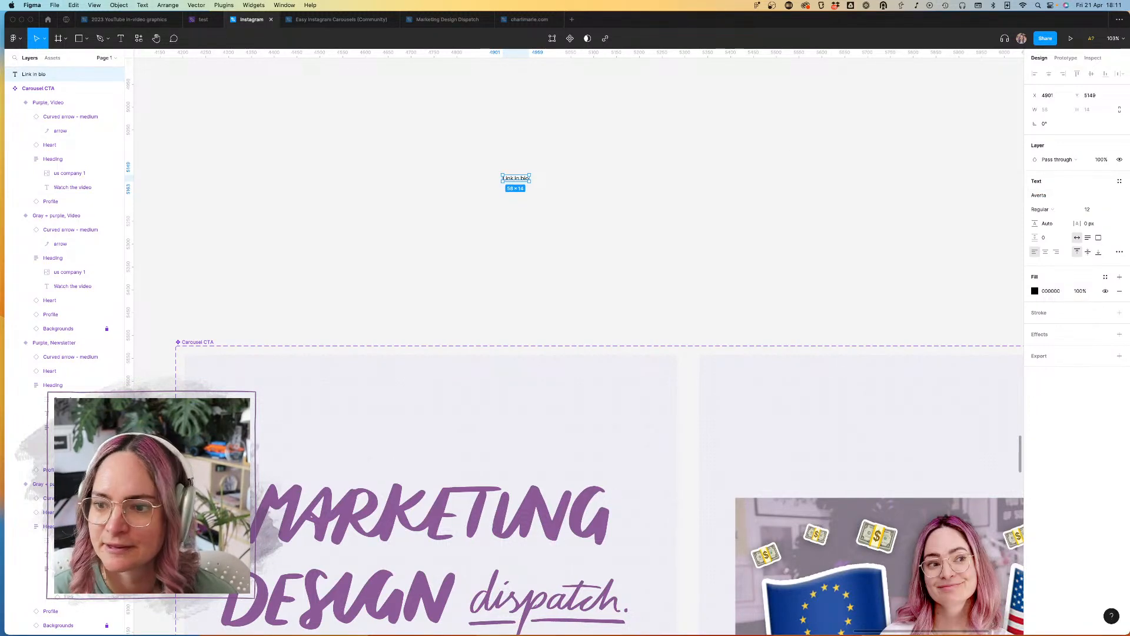
click(1057, 216)
click(1058, 230)
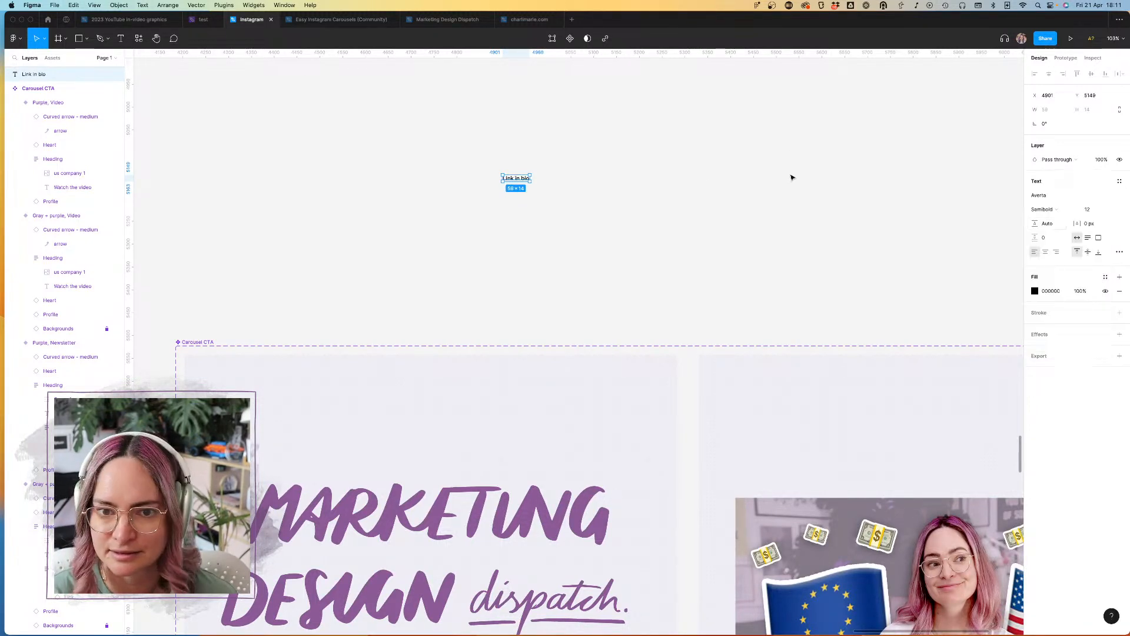
click(570, 188)
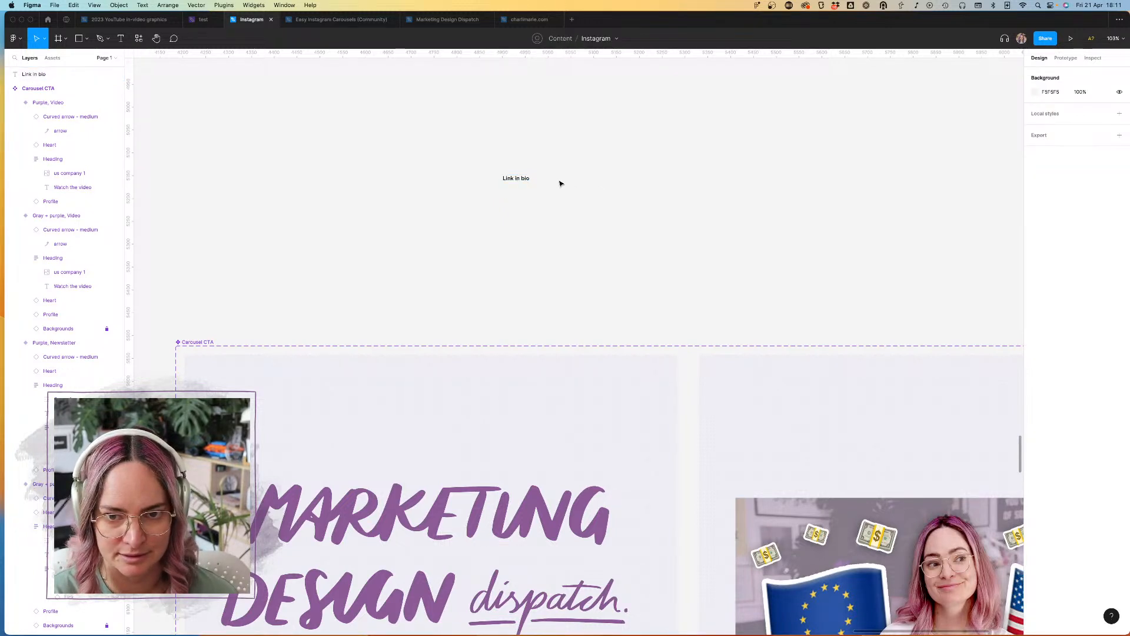
click(527, 183)
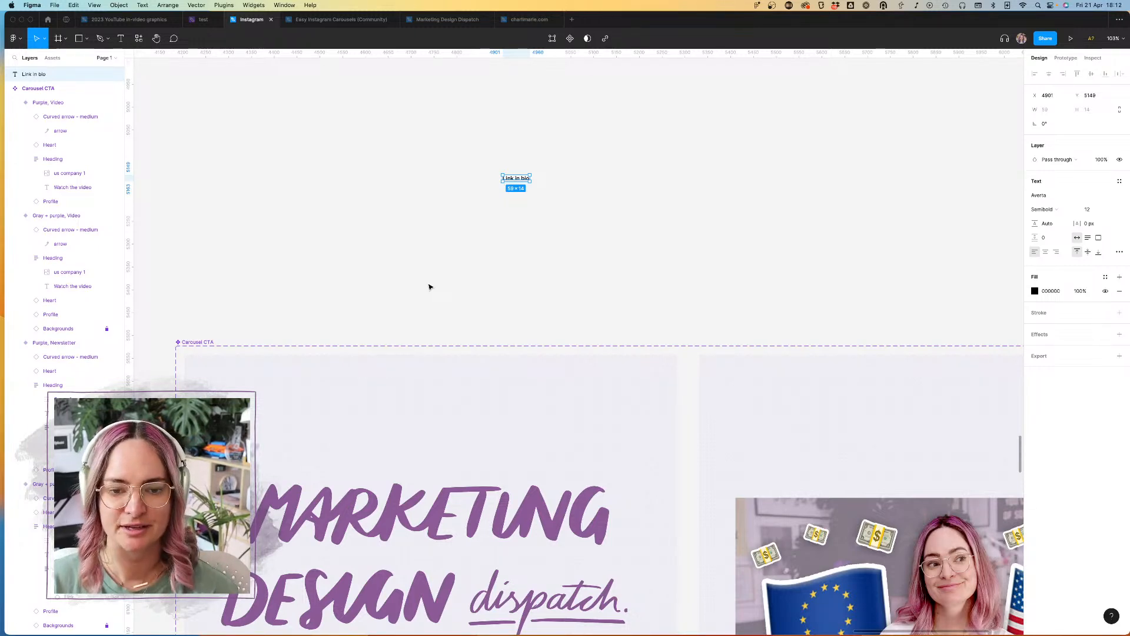
click(477, 285)
scroll(477, 285, down, 5)
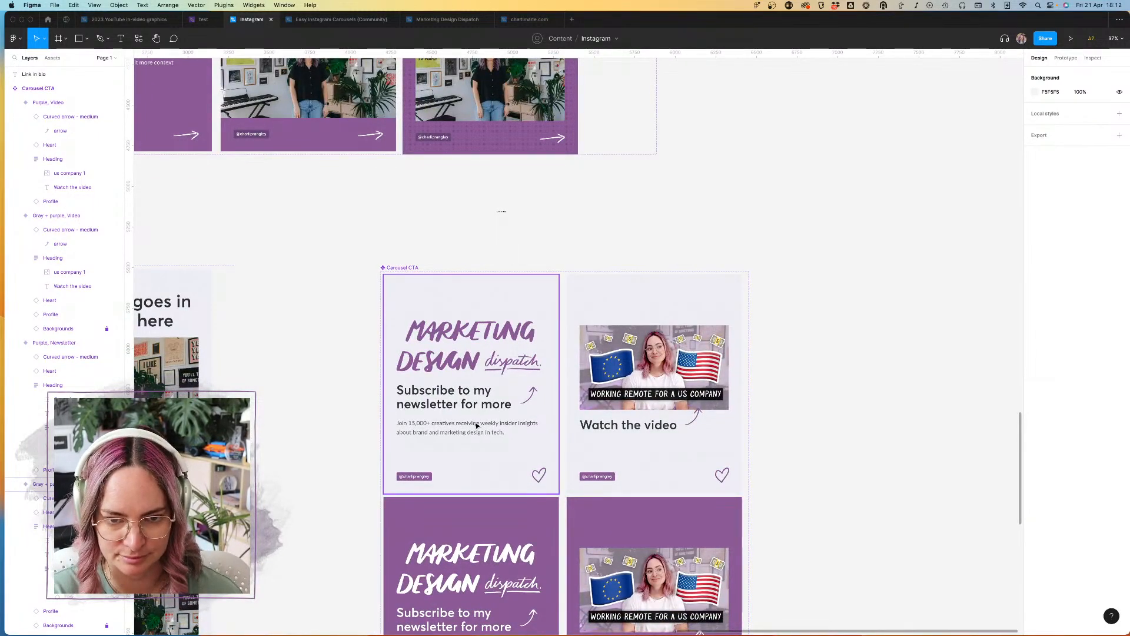
Step: Change the "Link in bio" text to the Grayscale font at size 82
click(500, 211)
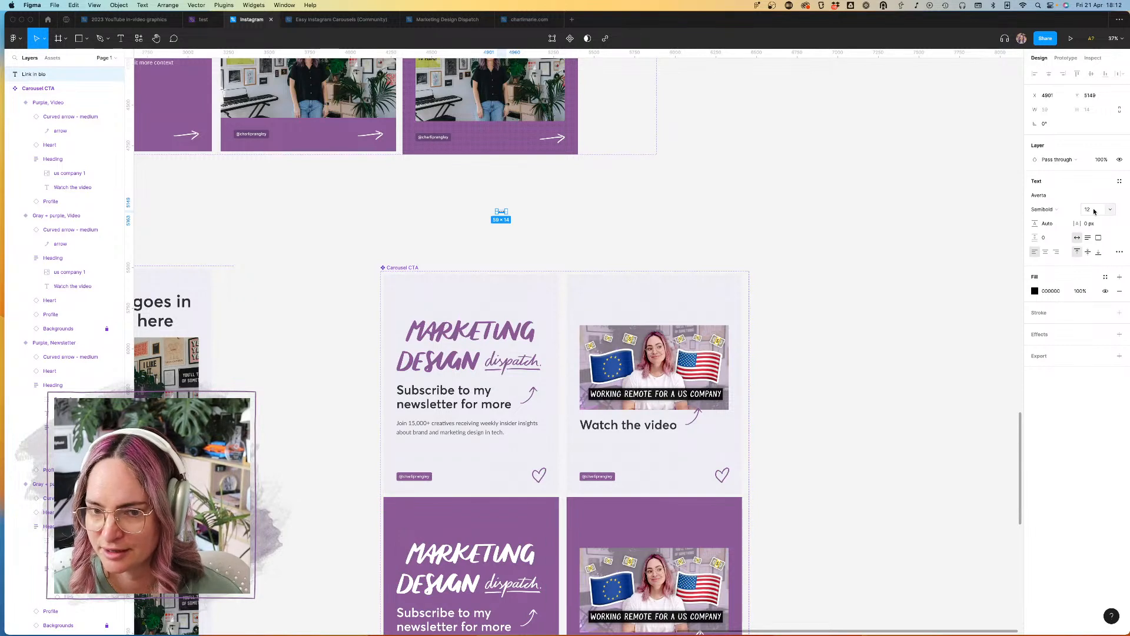
click(1056, 210)
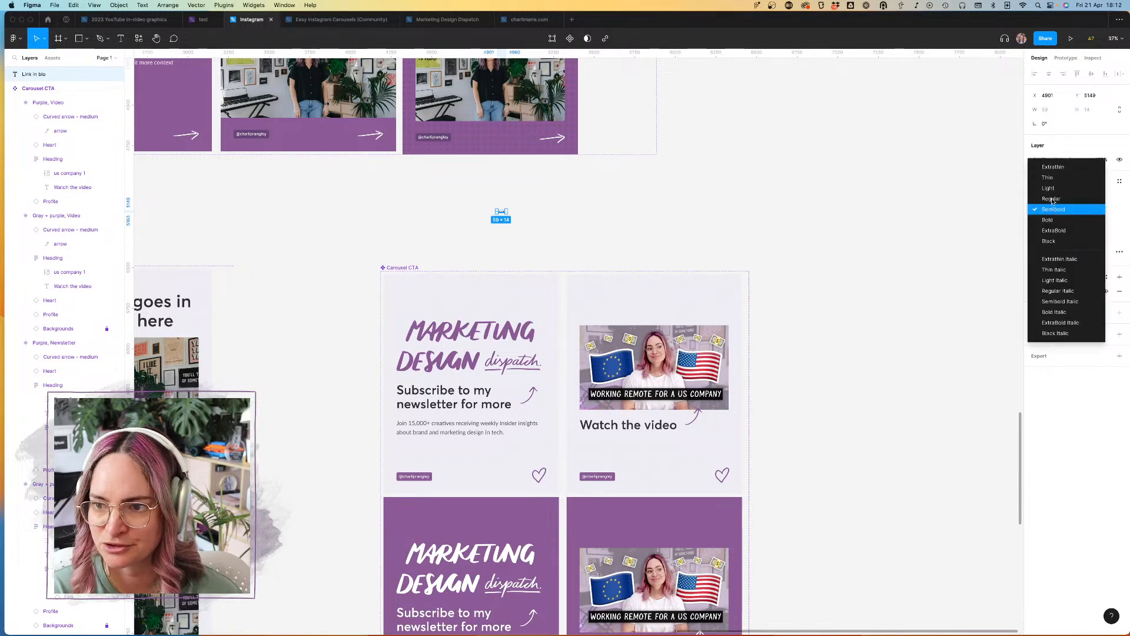
click(994, 179)
click(1053, 196)
text(Grayscale)
key(Return)
click(1096, 209)
key(shift+Up)
key(shift+Up)
key(shift+Up)
key(shift+Up)
key(shift+Up)
key(shift+Up)
key(shift+Up)
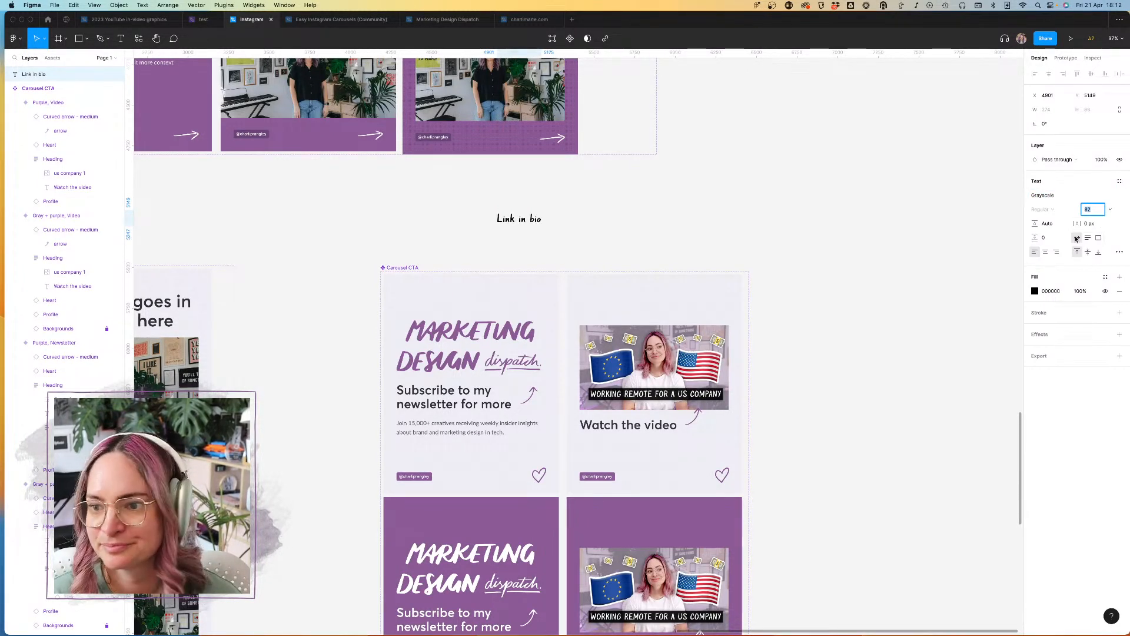
Step: Make the "Link in bio" text uppercase and place it, tilted about 9.85°, above the logo in the gray newsletter variant
click(1119, 252)
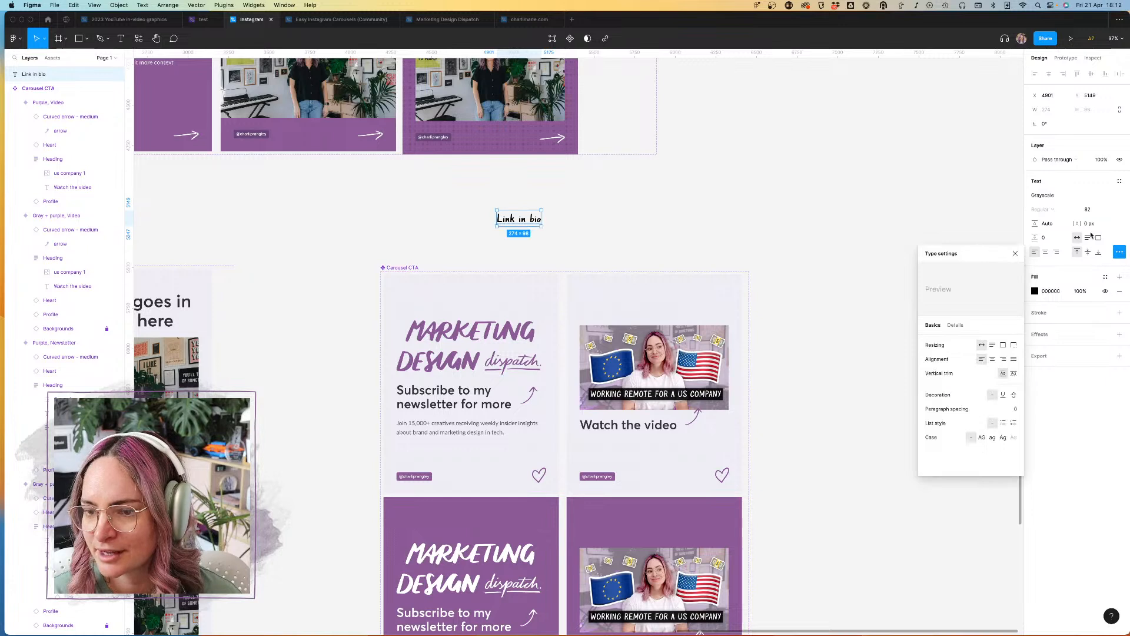
click(982, 437)
drag(537, 222, 438, 292)
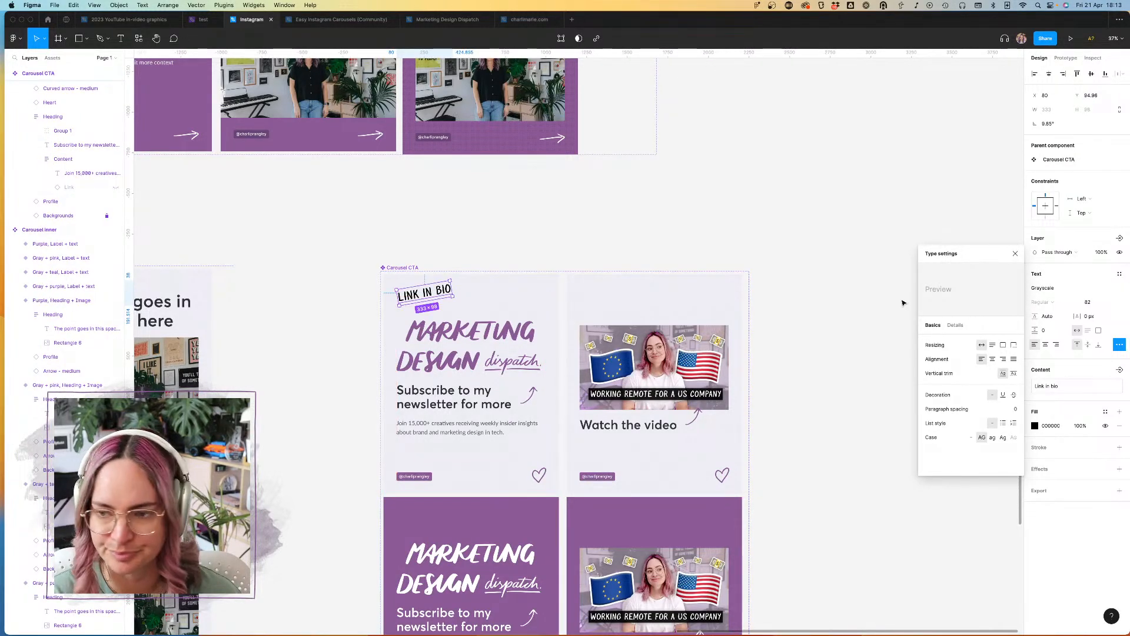
Step: Apply the Dark gray brand colour style to the "Link in bio" text
click(1091, 261)
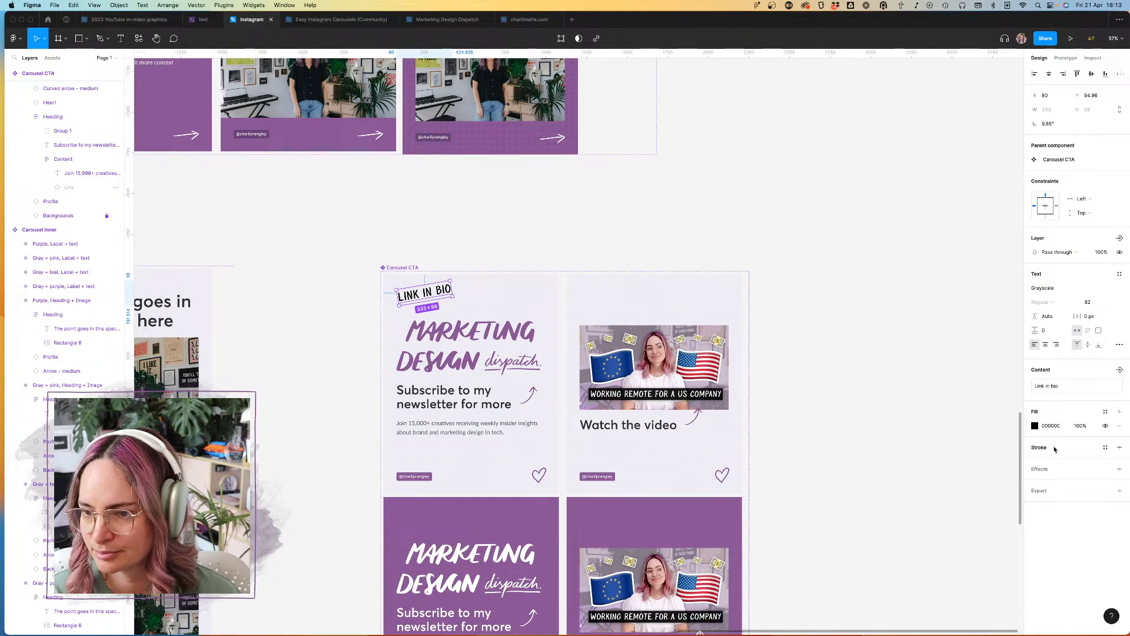
click(1105, 412)
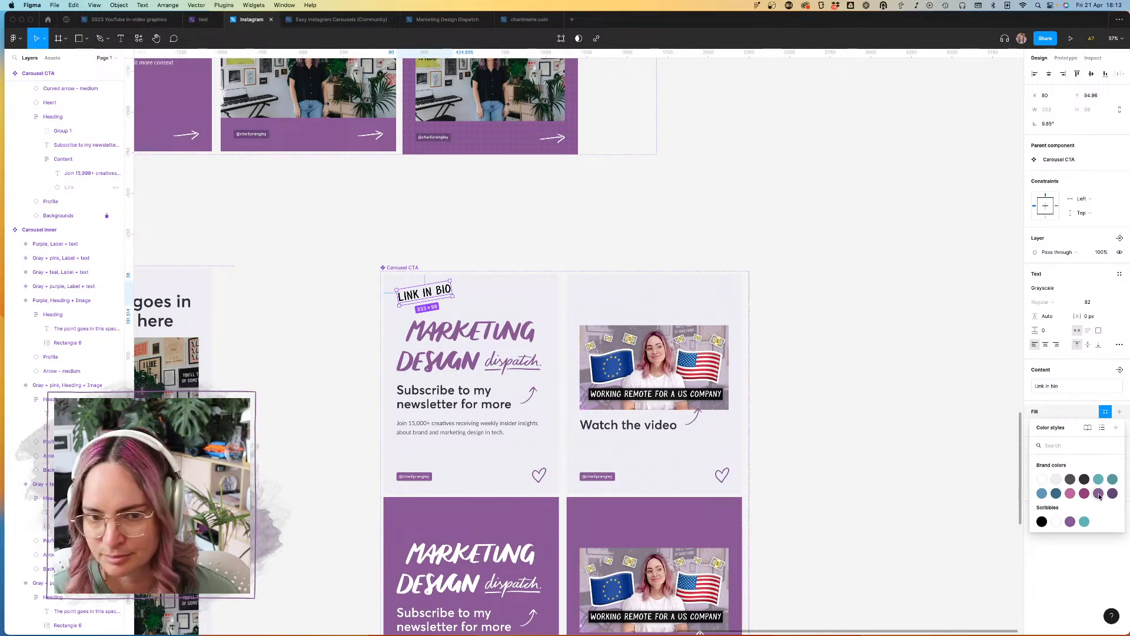
click(1084, 479)
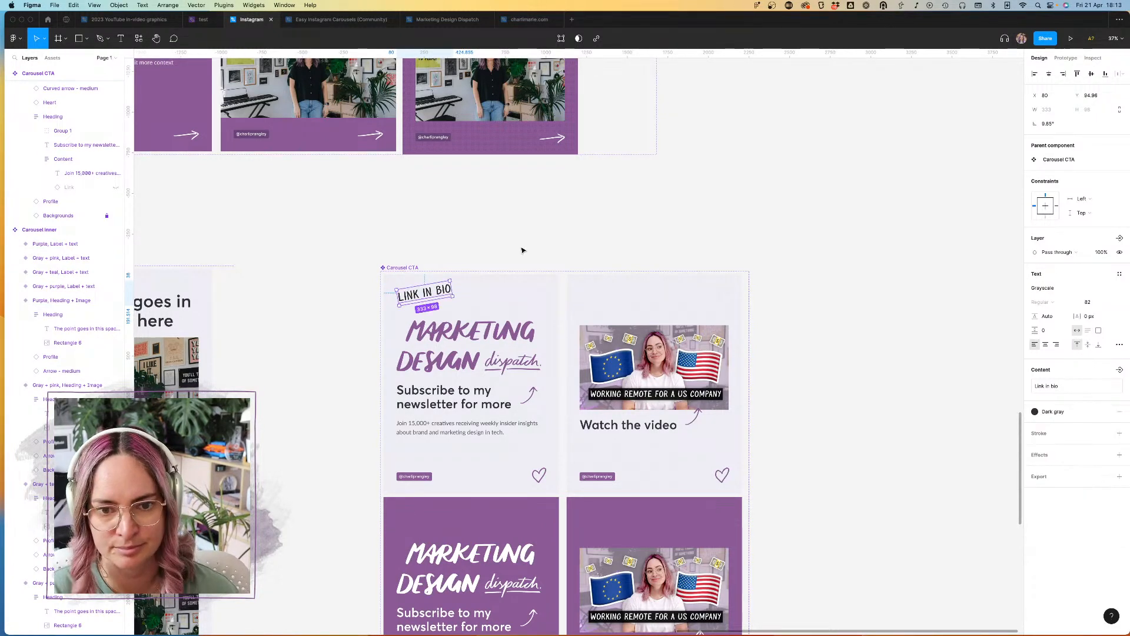
Step: Move the gray newsletter variant's curved arrow up beside the "Link in bio" text and set its direction to Up & left
scroll(462, 272, up, 5)
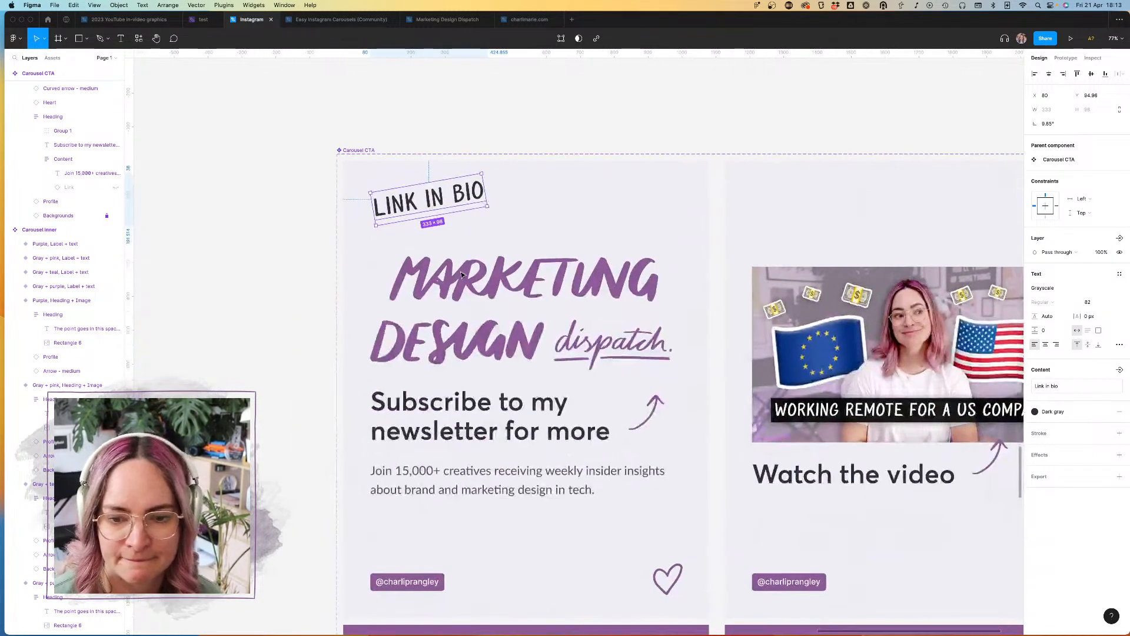
click(651, 419)
drag(651, 419, 398, 193)
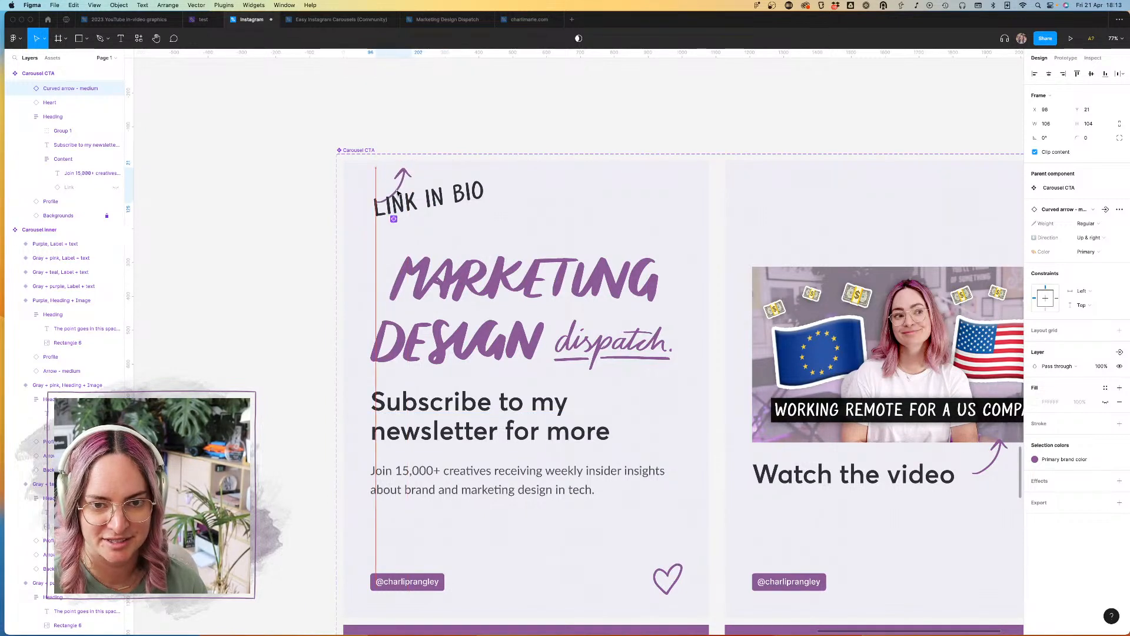
click(1094, 238)
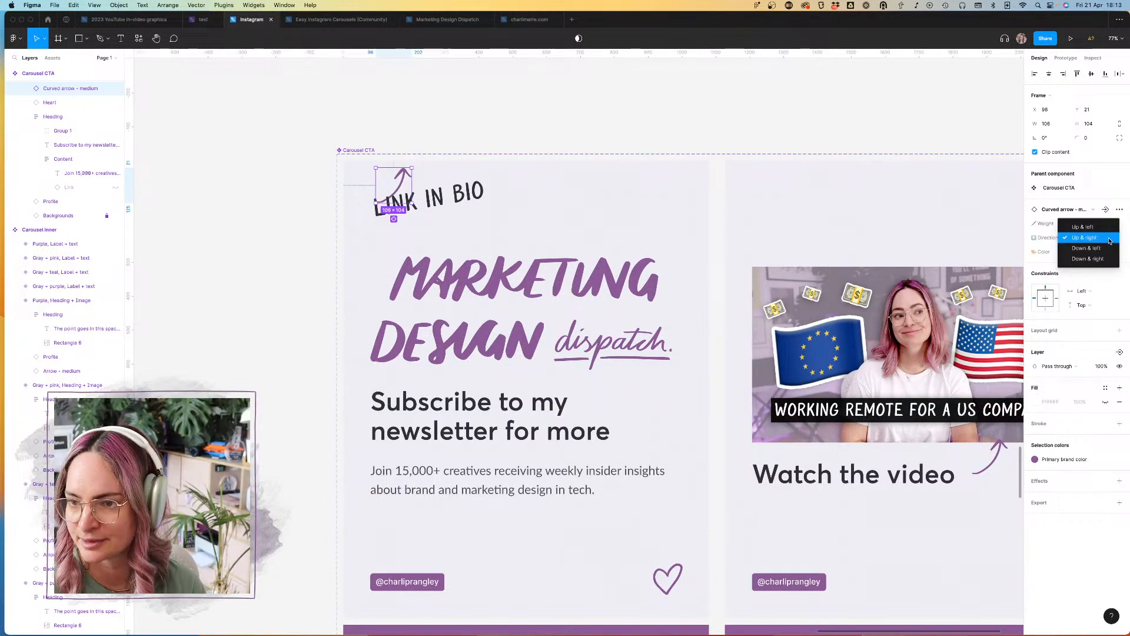
click(1082, 228)
Step: Shift the "Link in bio" text clear of the arrow and lower the Heading frame's upper edge, giving it a height of 942
click(455, 201)
drag(453, 202, 502, 209)
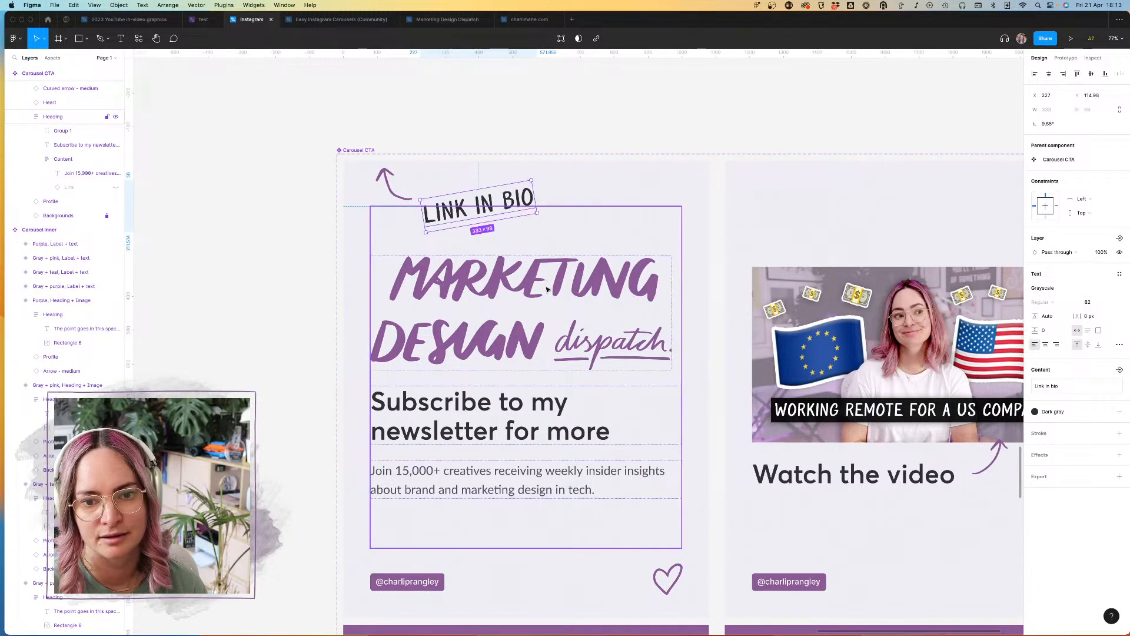
click(581, 247)
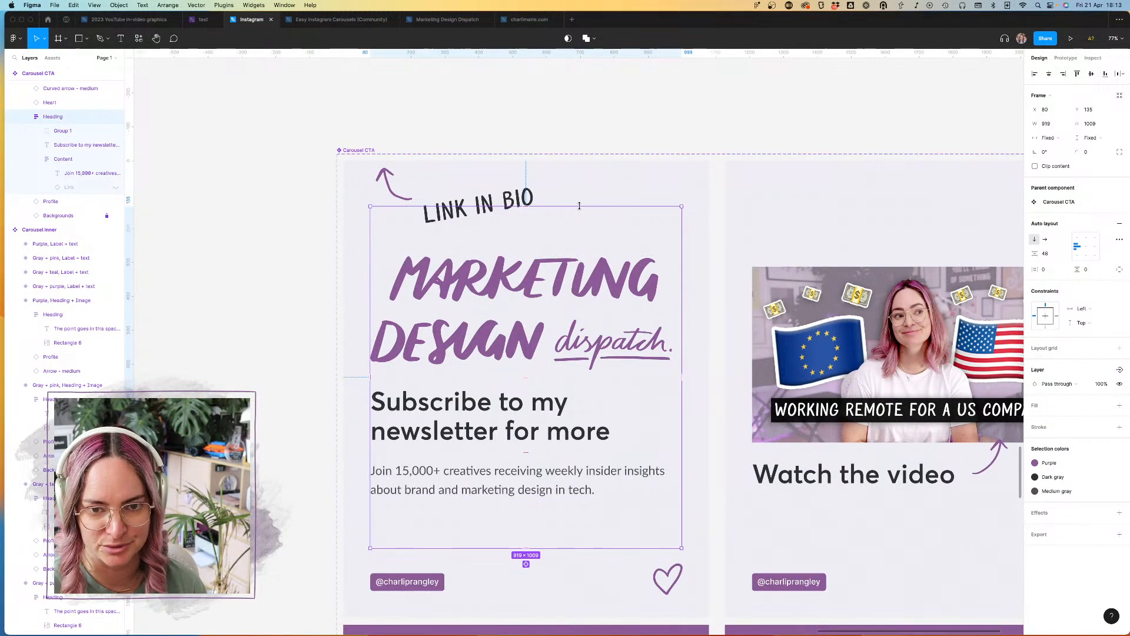
mouse_move(579, 206)
mouse_down()
mouse_move(578, 240)
mouse_move(578, 228)
mouse_up()
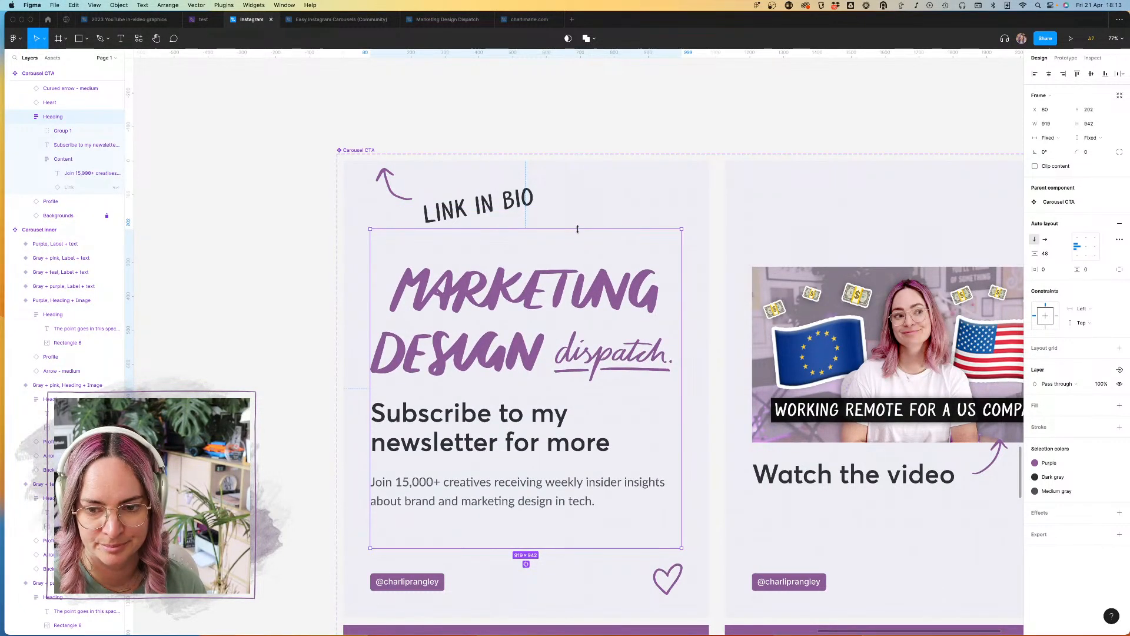
Step: Lower the curved arrow and the "Link in bio" text slightly, placing the text at about X 206, Y 135
click(391, 178)
drag(391, 201, 386, 222)
drag(486, 215, 478, 223)
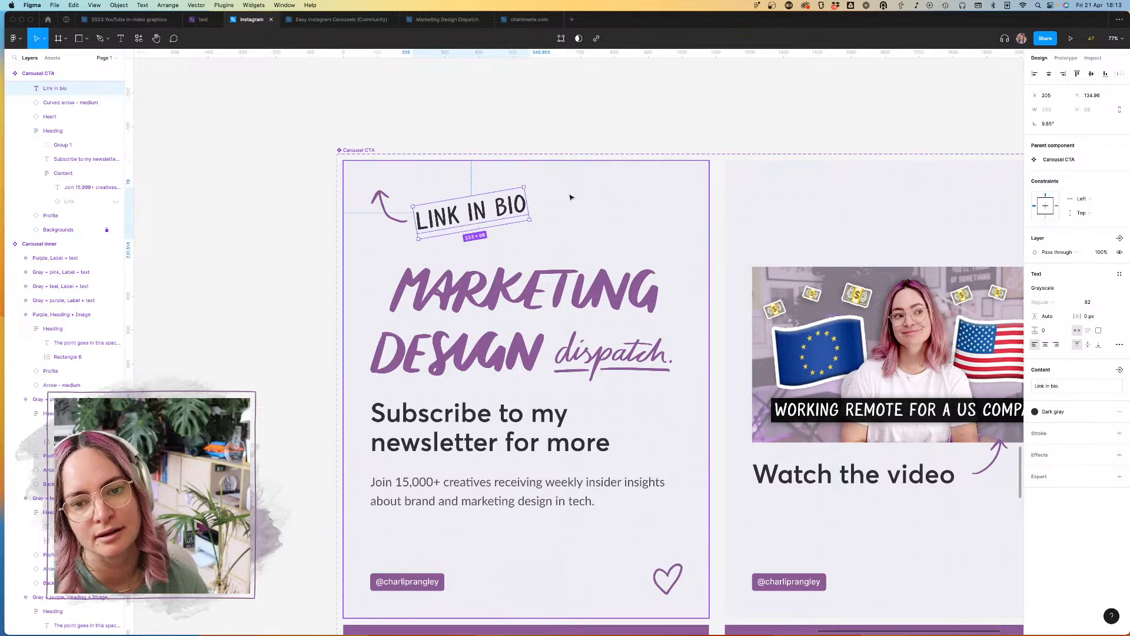
Step: Reduce the "Link in bio" text's font size to 70
click(1089, 302)
text(72)
key(Return)
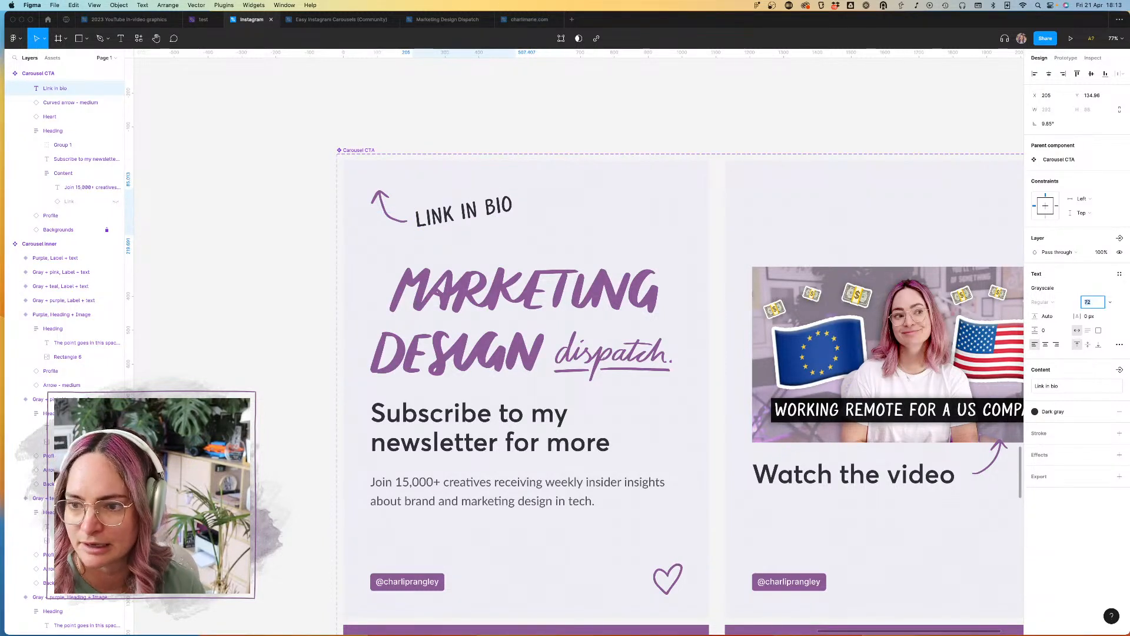
text(70)
key(Return)
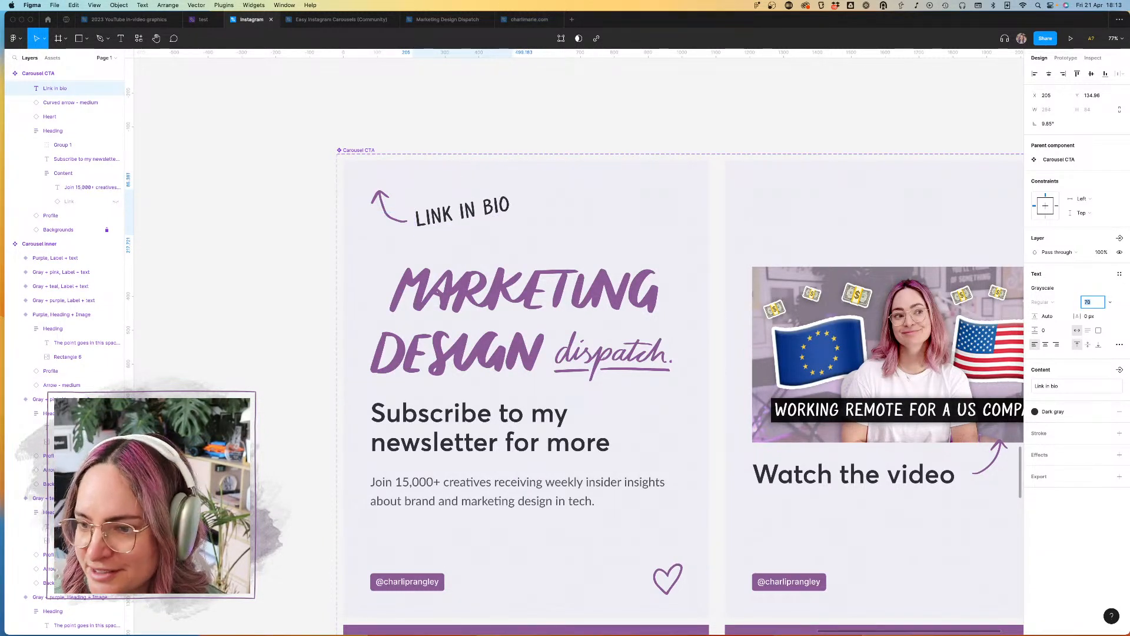
click(659, 112)
Step: Duplicate the curved arrow beside the "Link in bio" text to below the logo and set the copy's direction to Up & right
scroll(657, 113, down, 3)
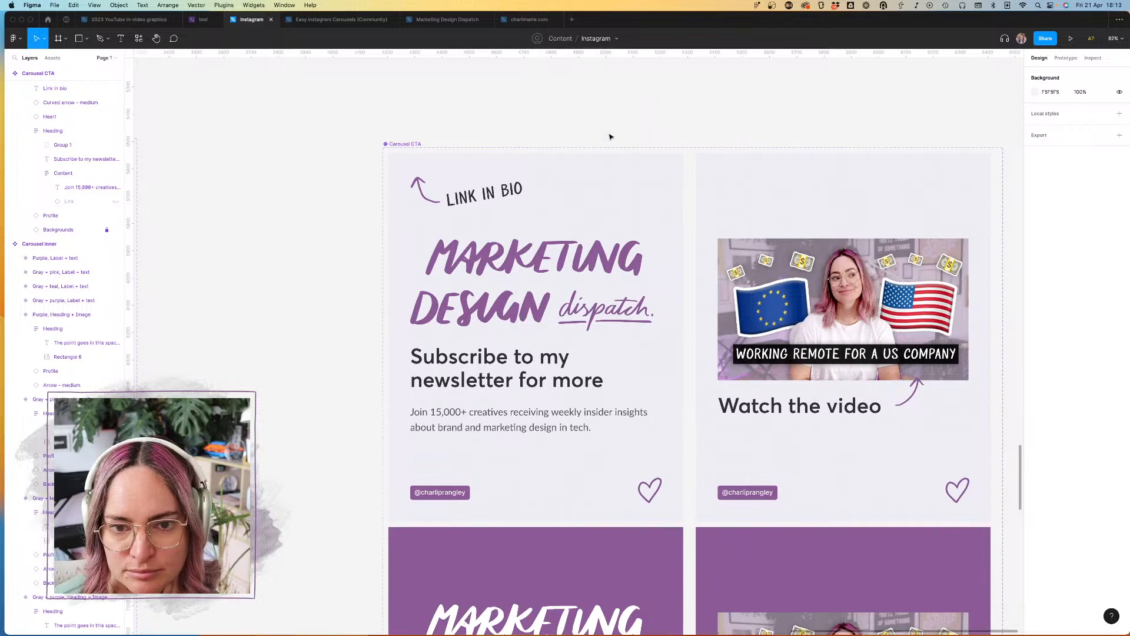
click(422, 202)
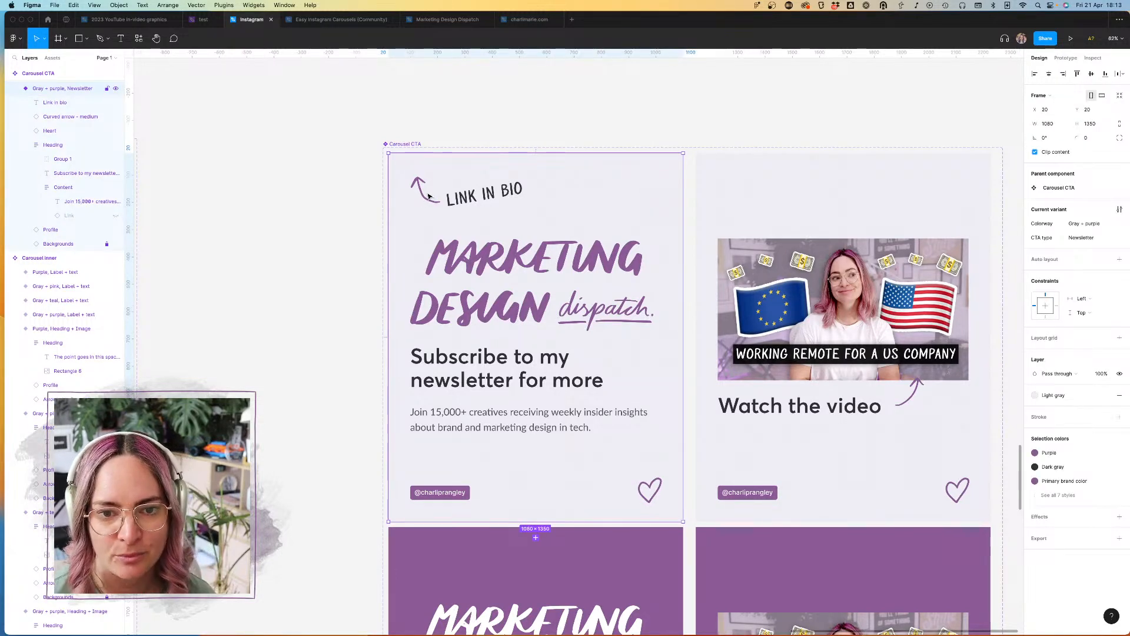
click(425, 197)
drag(426, 197, 669, 317)
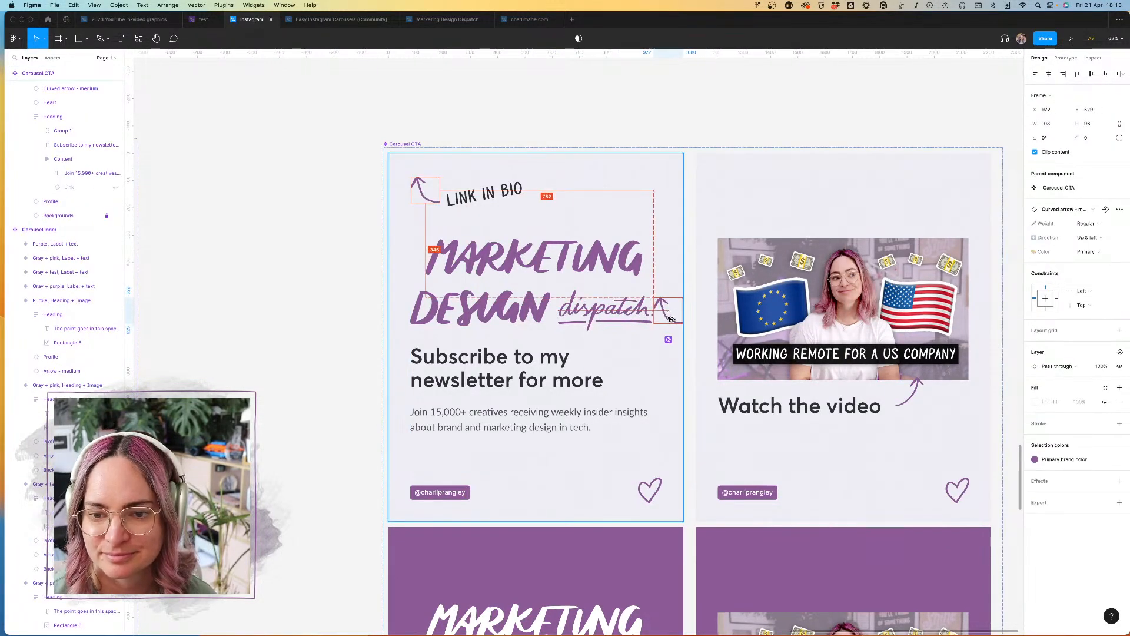
click(1106, 237)
click(1087, 251)
Step: Position the copied arrow beside the "Subscribe to my newsletter for more" heading, at X 832, Y 724
drag(676, 314, 668, 342)
key(shift+Left)
key(shift+Left)
key(shift+Left)
key(shift+Left)
key(shift+Left)
key(shift+Left)
key(shift+Left)
key(shift+Left)
key(shift+Left)
key(shift+Left)
key(shift+Left)
key(shift+Left)
key(shift+Left)
key(shift+Left)
key(shift+Left)
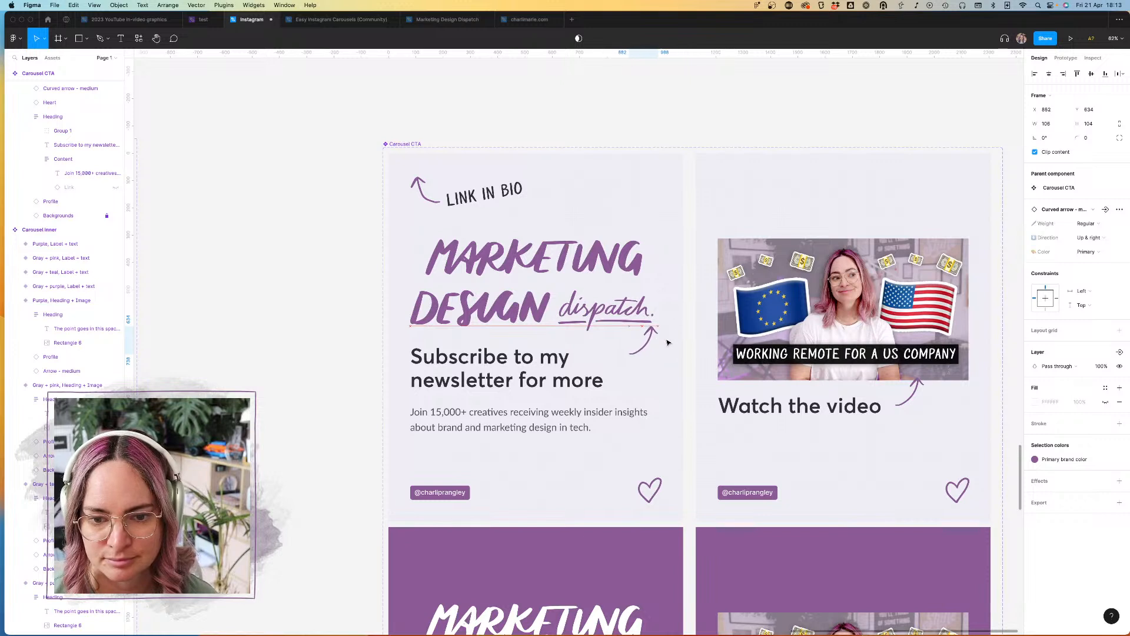
key(shift+Down)
key(shift+Down)
key(shift+Down)
key(shift+Down)
key(shift+Down)
key(shift+Down)
key(shift+Down)
key(shift+Down)
key(shift+Down)
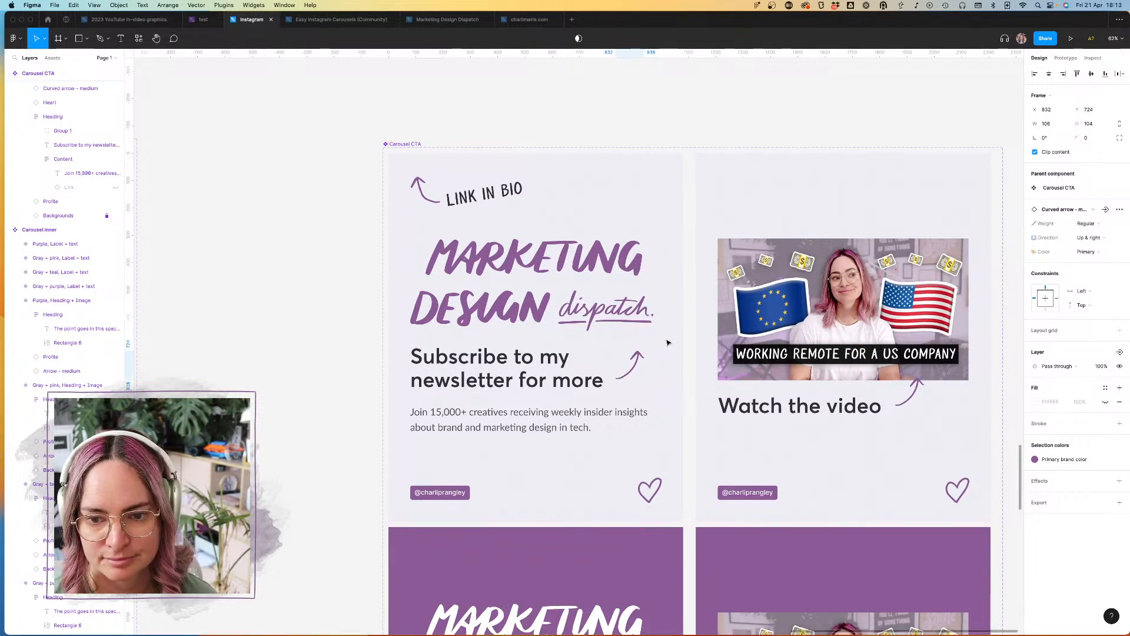
Step: Lower the upper edge of the gray newsletter variant's Heading frame further, giving it a height of 905
click(560, 228)
drag(554, 207, 554, 218)
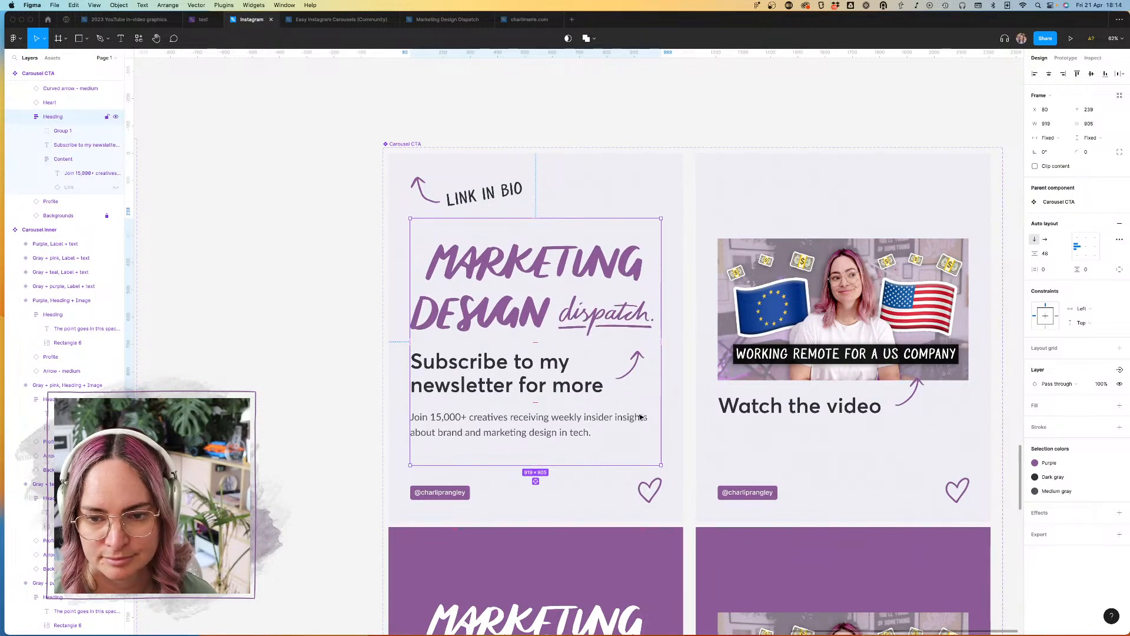
click(341, 338)
scroll(341, 339, down, 3)
scroll(341, 339, left, 1)
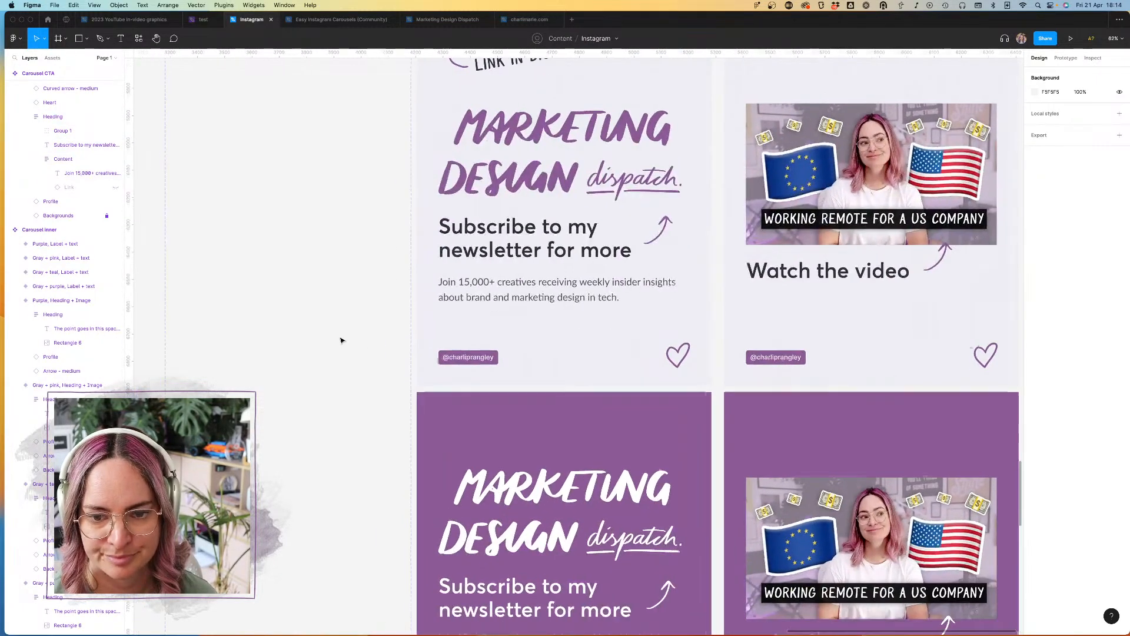
scroll(340, 340, down, 5)
scroll(340, 340, up, 5)
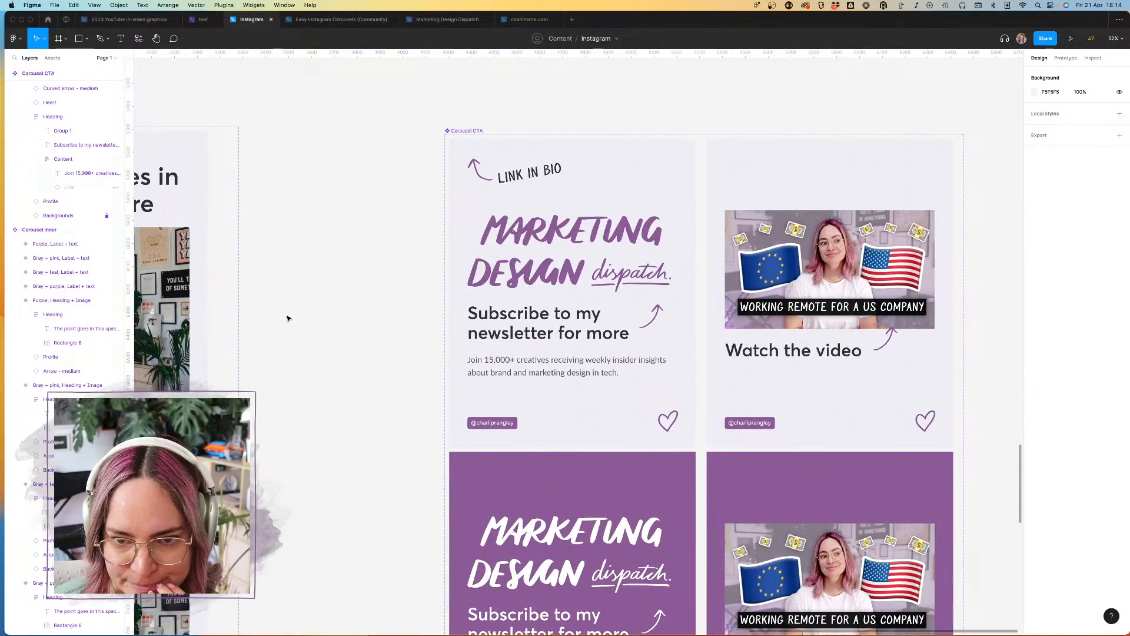
scroll(275, 295, down, 5)
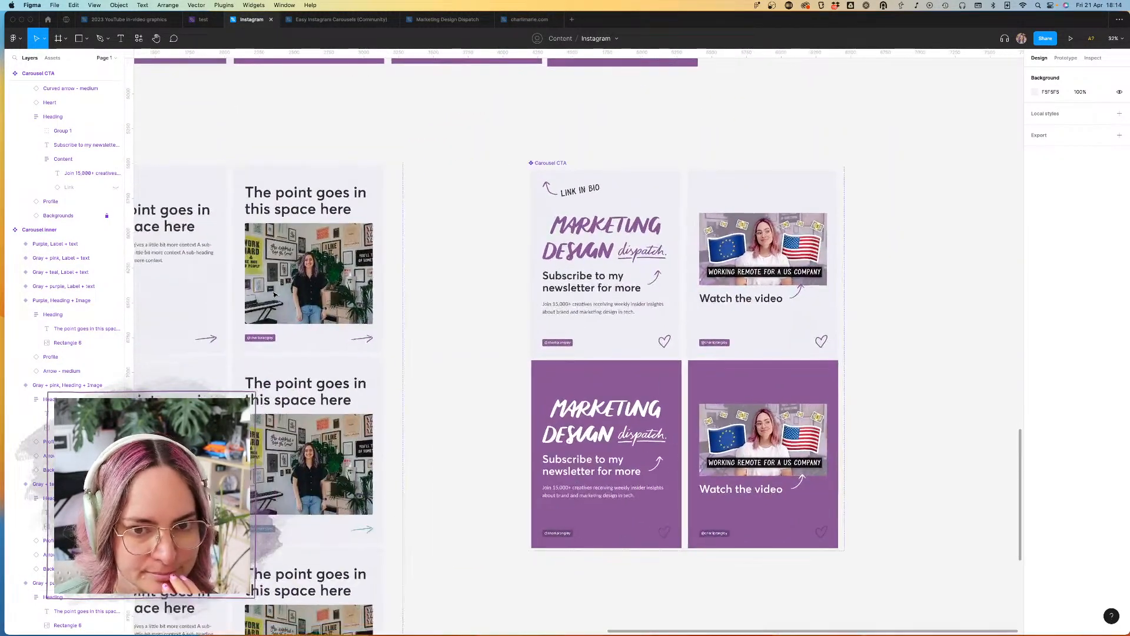
Step: Browse the Scribbles library's accents, arrows and icons for a decoration to place beside the "Link in bio" note
click(52, 58)
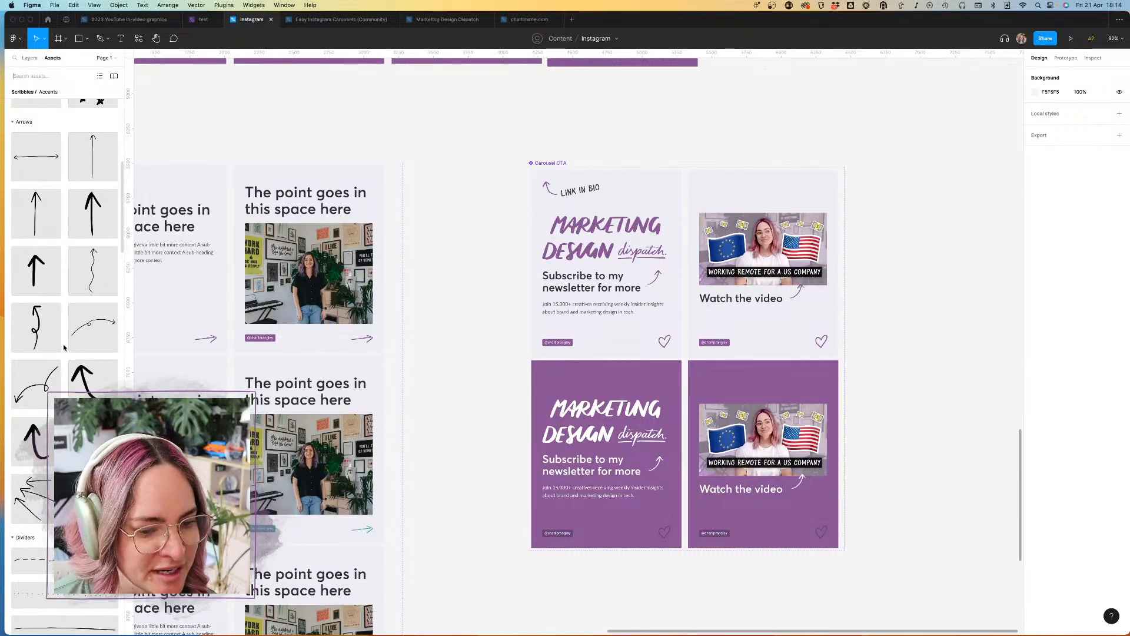
scroll(64, 347, down, 10)
scroll(64, 348, down, 5)
scroll(64, 347, up, 5)
scroll(64, 347, down, 6)
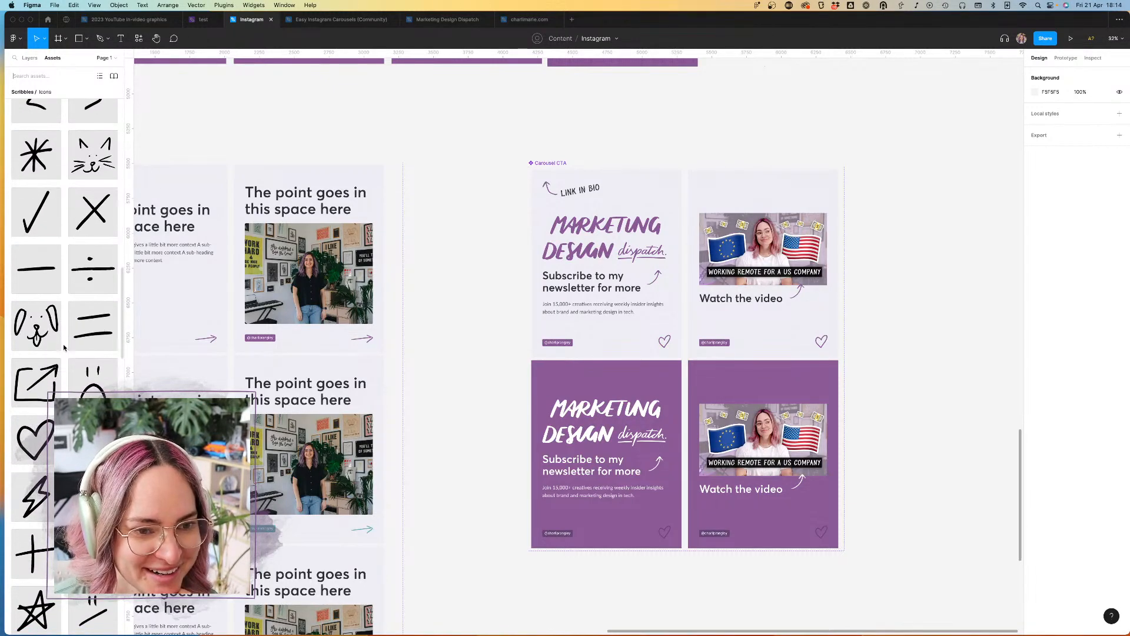
scroll(63, 347, down, 3)
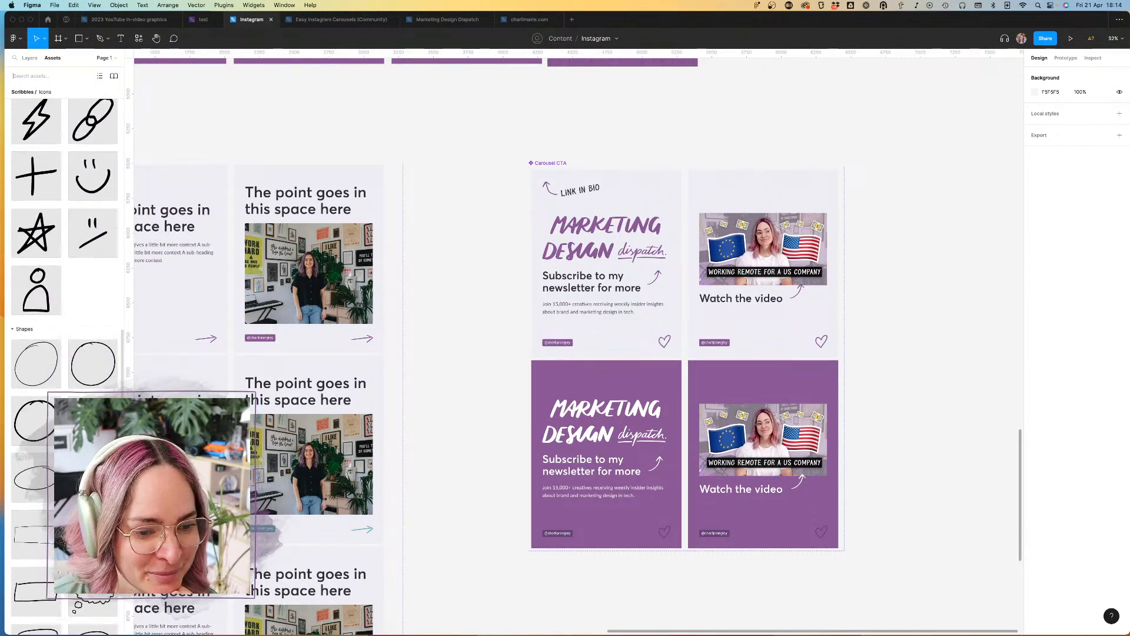
scroll(64, 347, up, 5)
scroll(64, 347, up, 2)
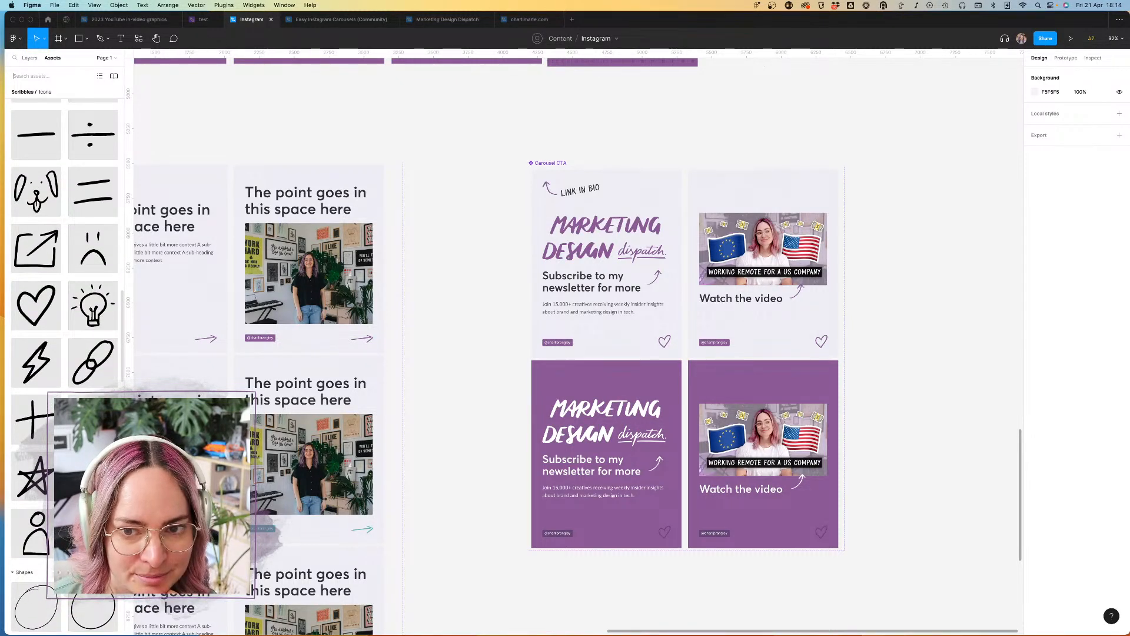
scroll(64, 348, up, 10)
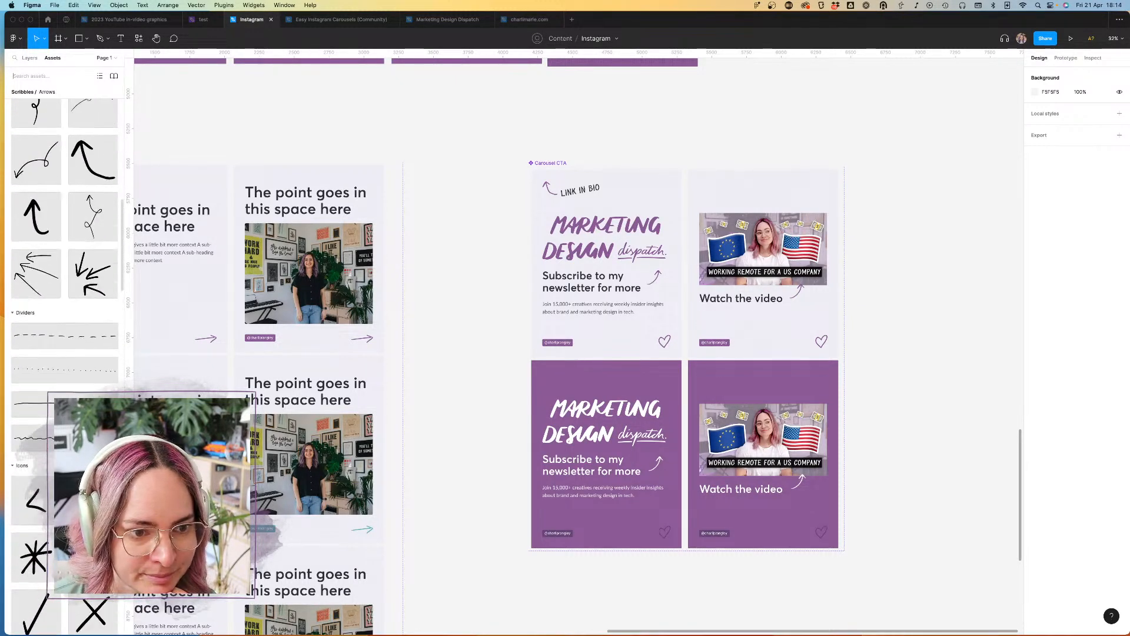
scroll(64, 347, down, 1)
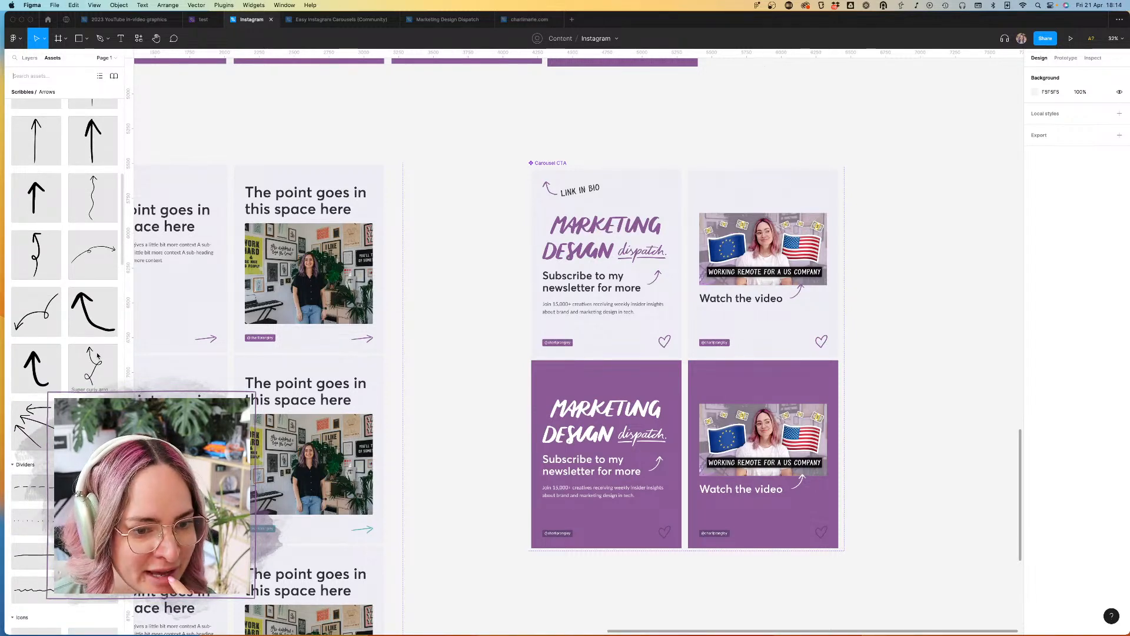
scroll(98, 355, up, 10)
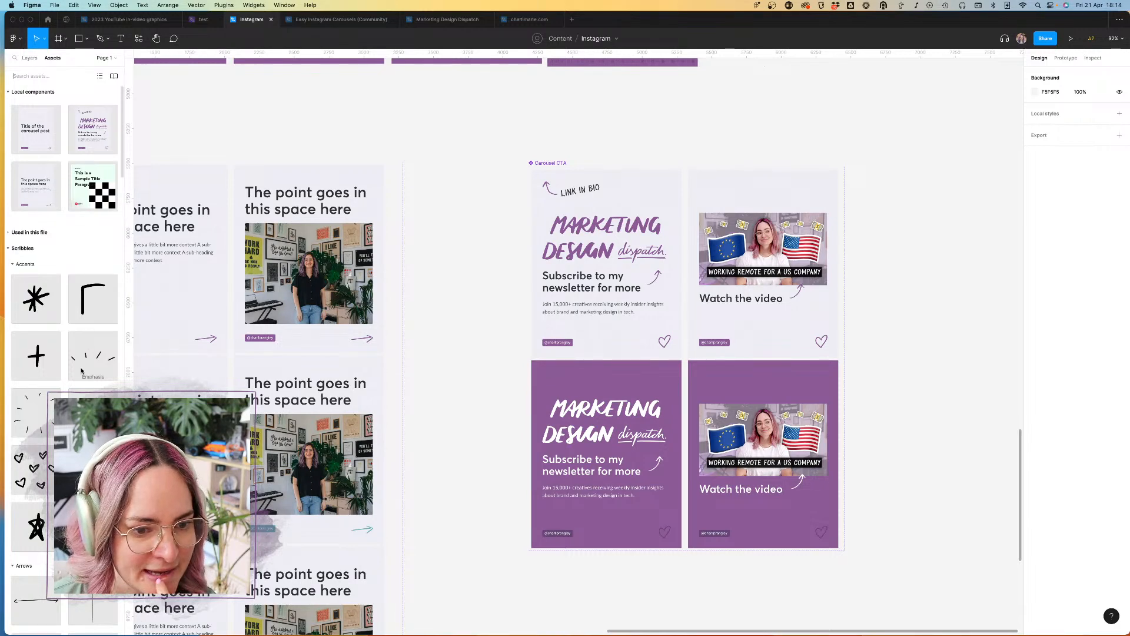
Step: Add a Sparks scribble near the "Link in bio" note in the gray newsletter variant and recolor it to Primary brand color
scroll(83, 365, down, 5)
mouse_move(98, 381)
mouse_down()
mouse_move(605, 147)
mouse_move(627, 181)
mouse_up()
scroll(627, 180, up, 5)
scroll(627, 187, up, 3)
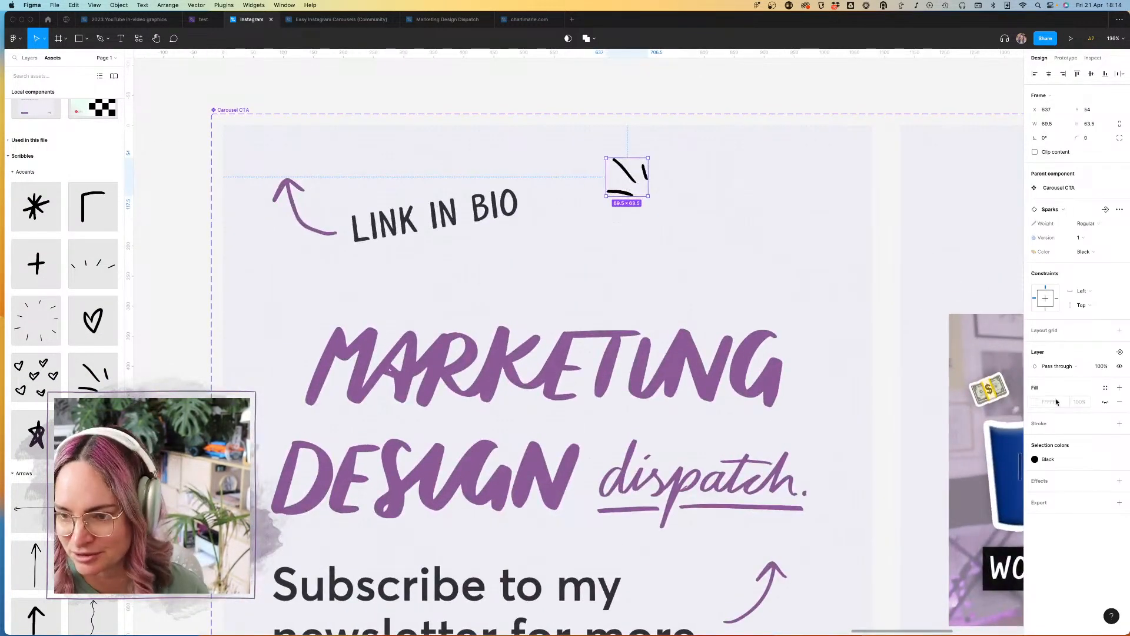
click(1080, 463)
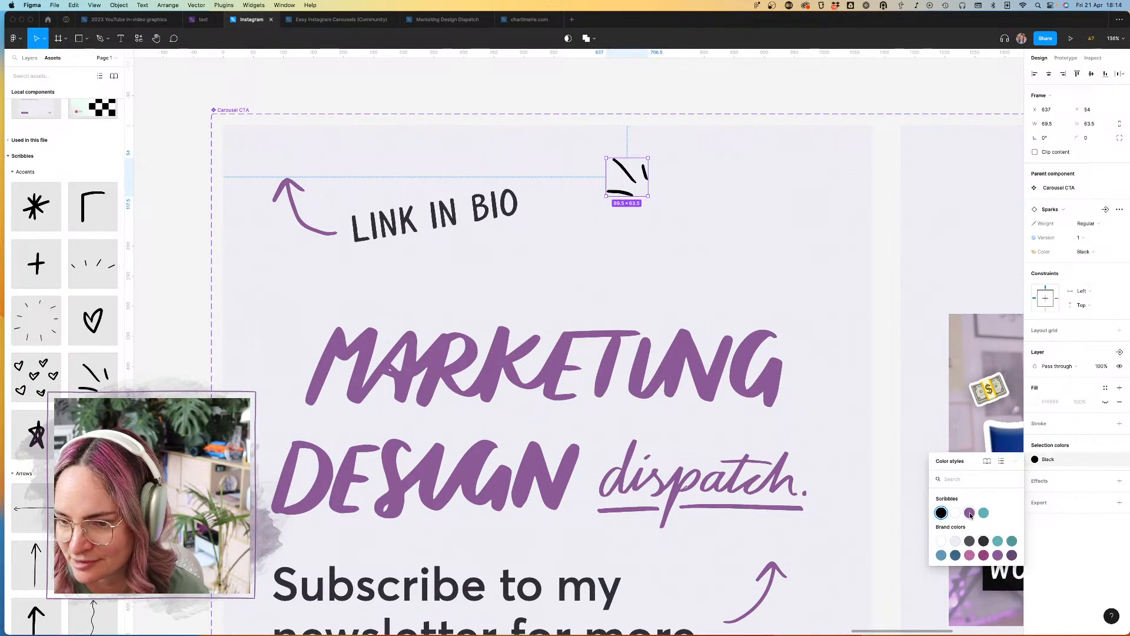
click(969, 512)
Step: Set the Sparks scribble to version 2 and position it just after the "Link in bio" text, at X 514, Y 77
click(1088, 244)
click(1084, 257)
drag(626, 177, 556, 198)
scroll(555, 197, down, 3)
click(650, 79)
scroll(650, 79, down, 3)
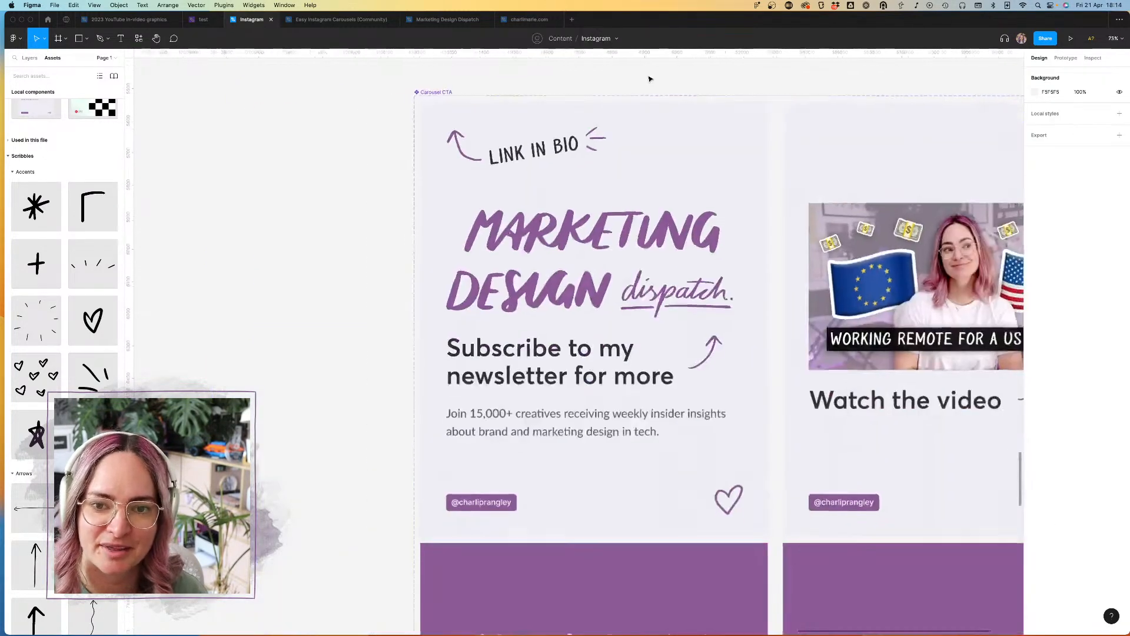
scroll(650, 78, down, 3)
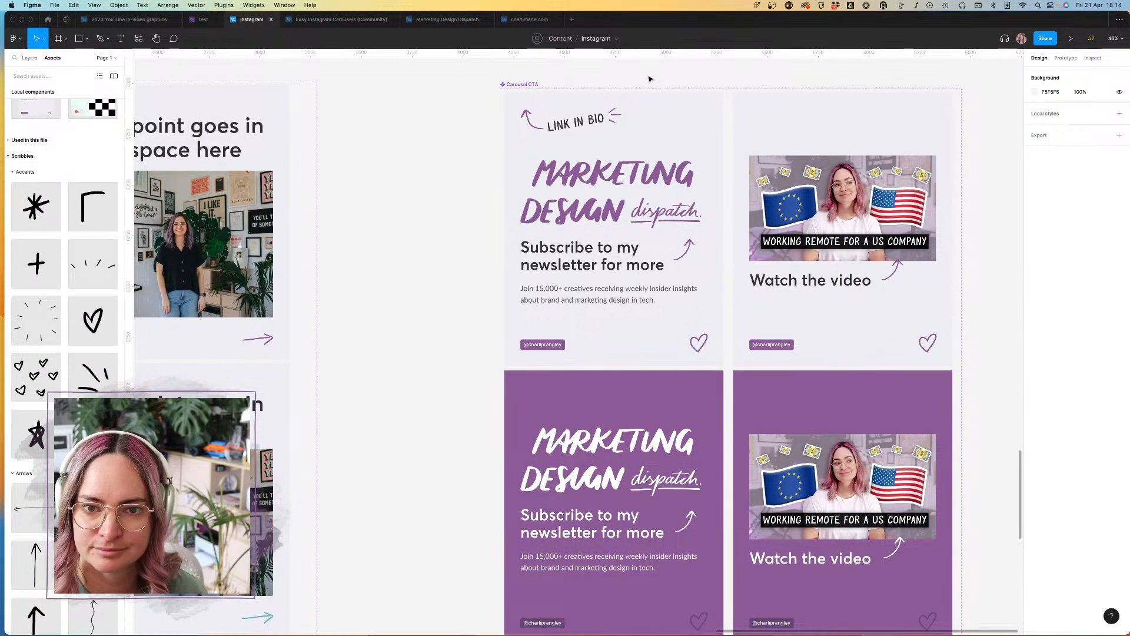
scroll(656, 92, down, 3)
click(629, 108)
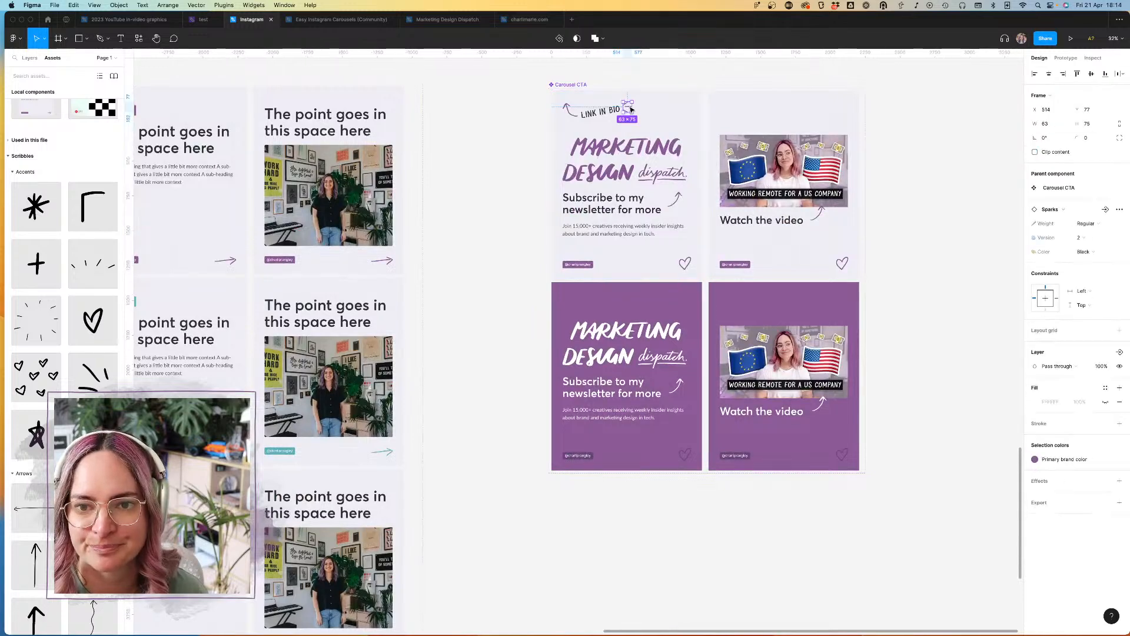
shift+click(608, 116)
shift+click(570, 111)
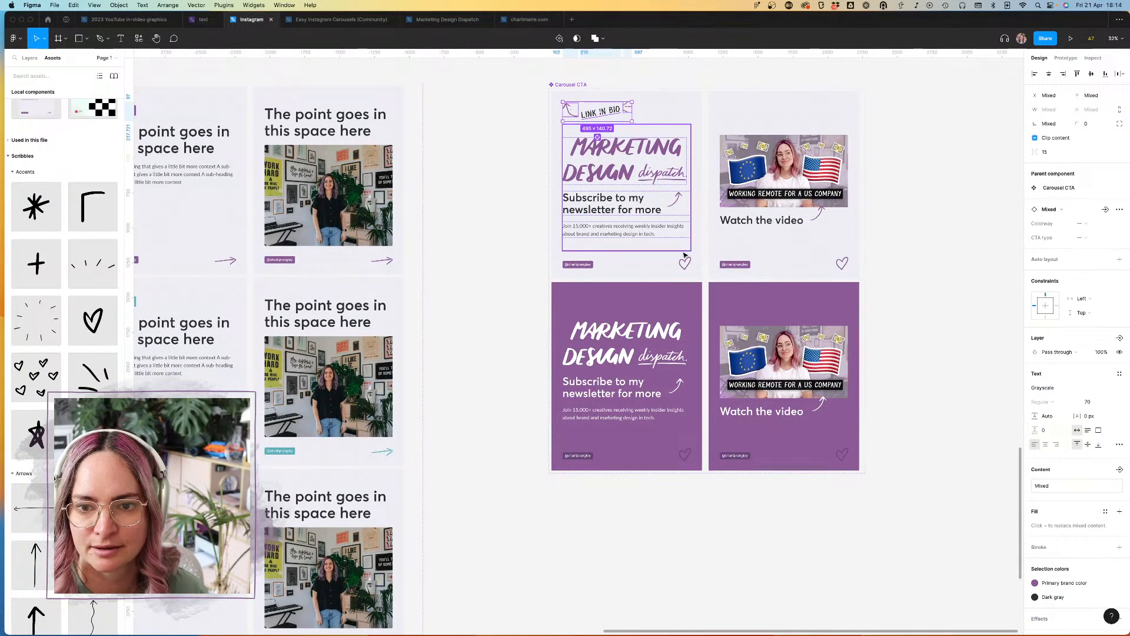
Step: Delete the purple newsletter variant and put a duplicate of the gray newsletter variant in its place
click(642, 303)
key(Delete)
click(645, 234)
drag(650, 195, 653, 386)
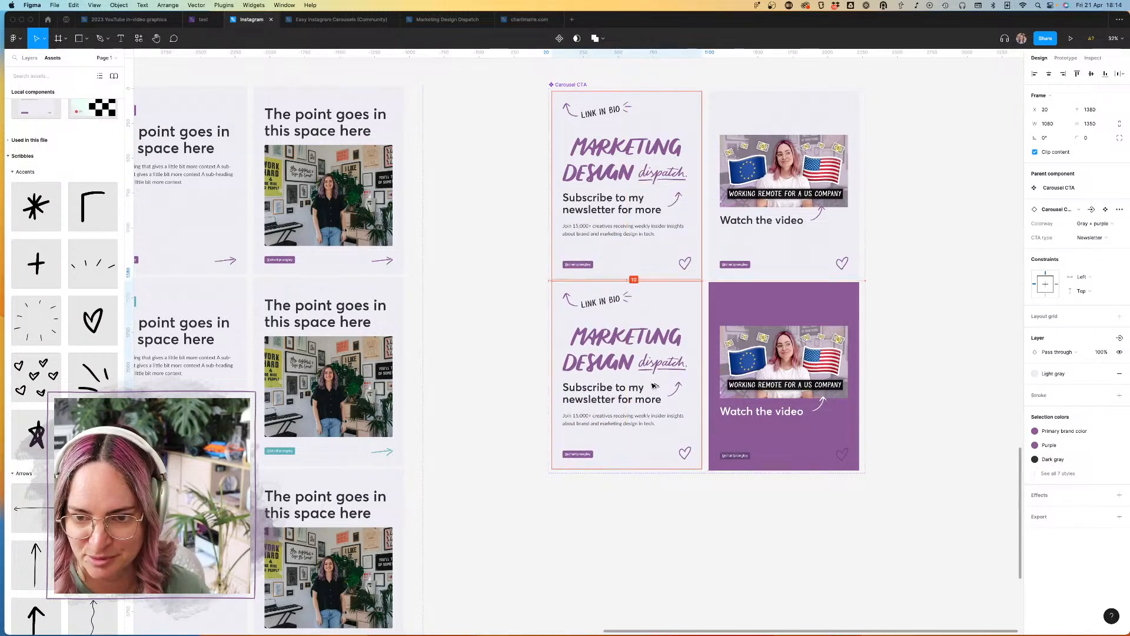
Step: Set the duplicated variant's Colorway to Purple and change its Light gray color to the Purple brand color
scroll(652, 386, up, 5)
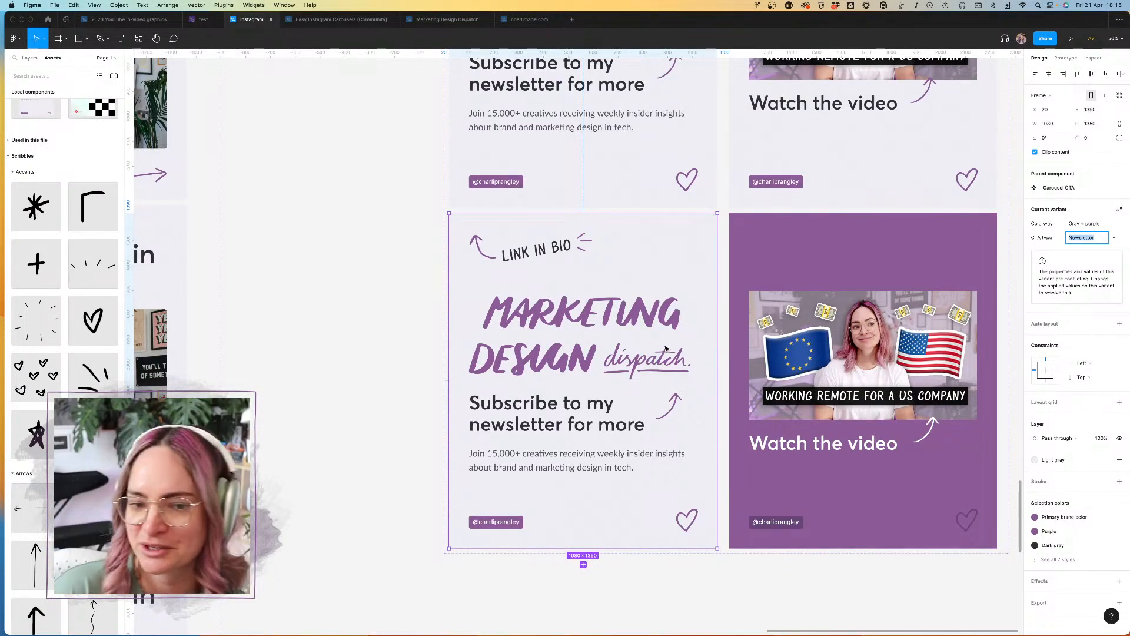
click(1097, 229)
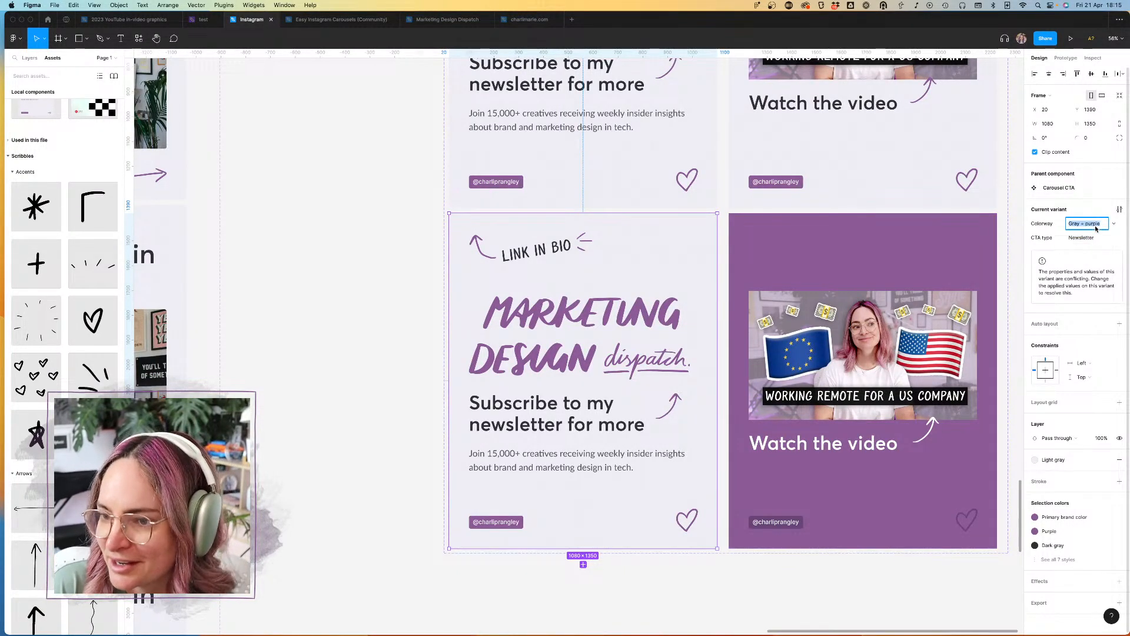
text(Purple)
key(Return)
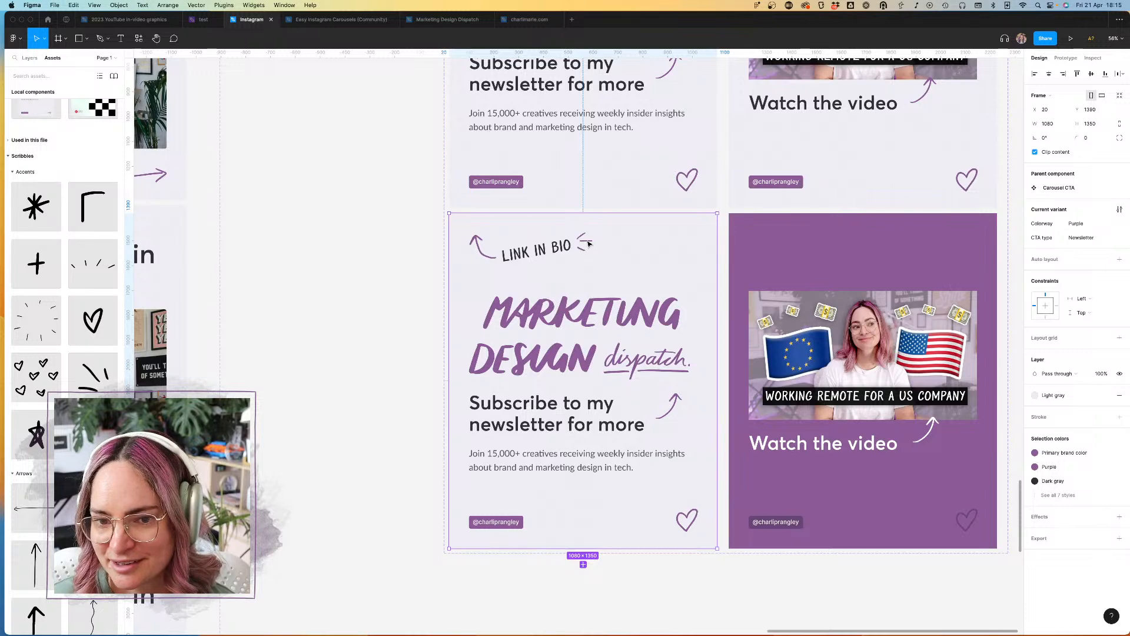
click(1063, 495)
click(1054, 510)
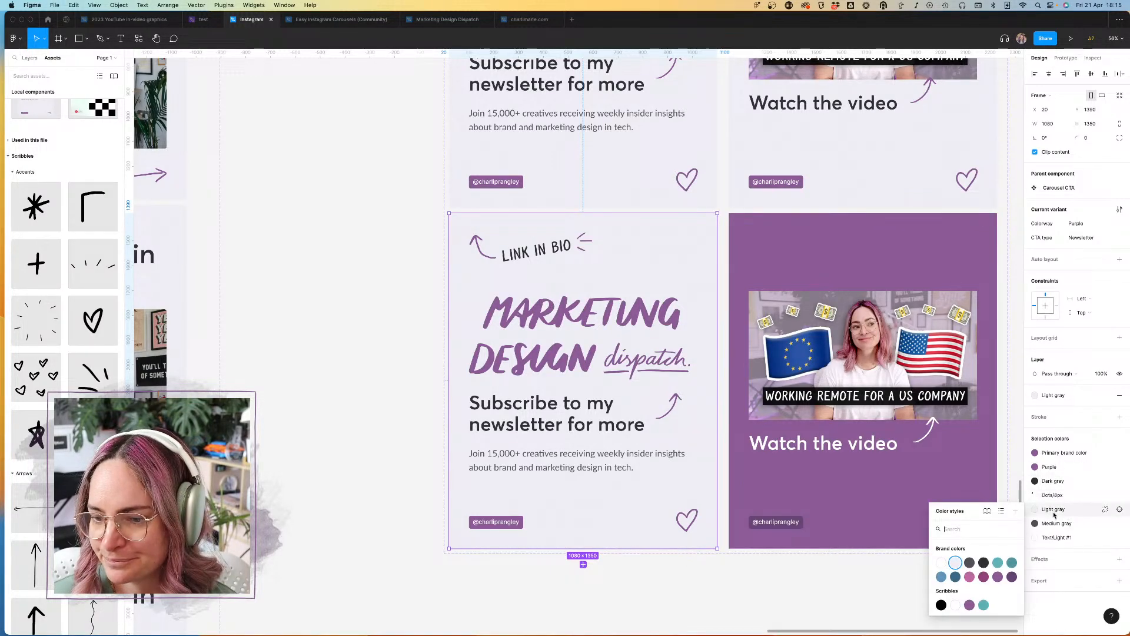
click(998, 578)
Step: Try deleting the Backgrounds layer inside the Gray + purple newsletter variant, and undo the deletion
click(31, 58)
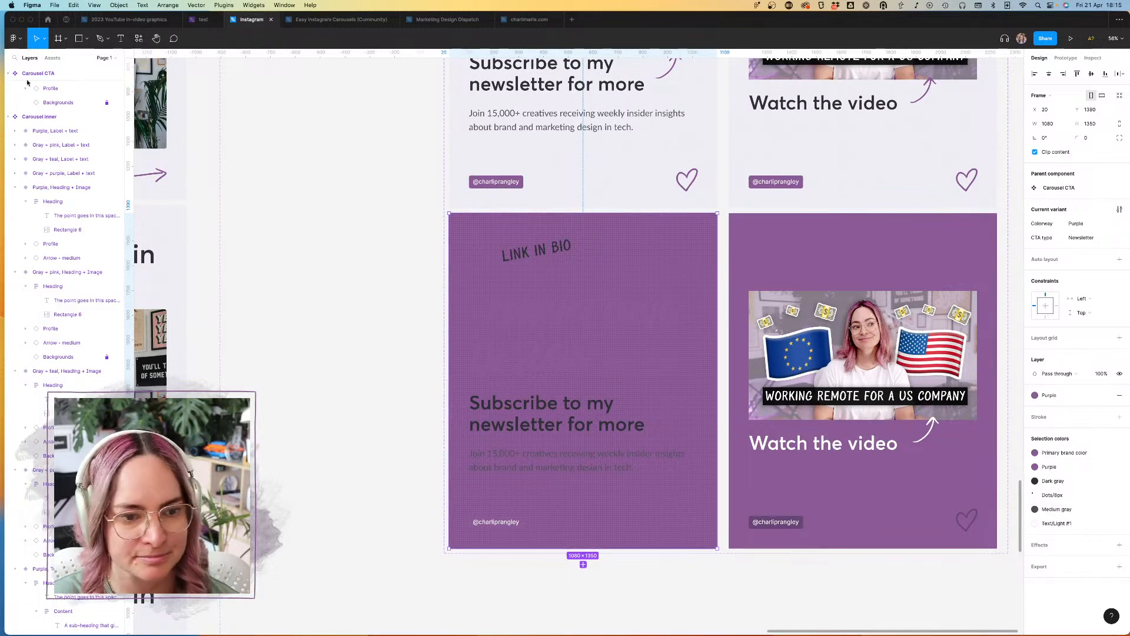
click(65, 357)
click(519, 278)
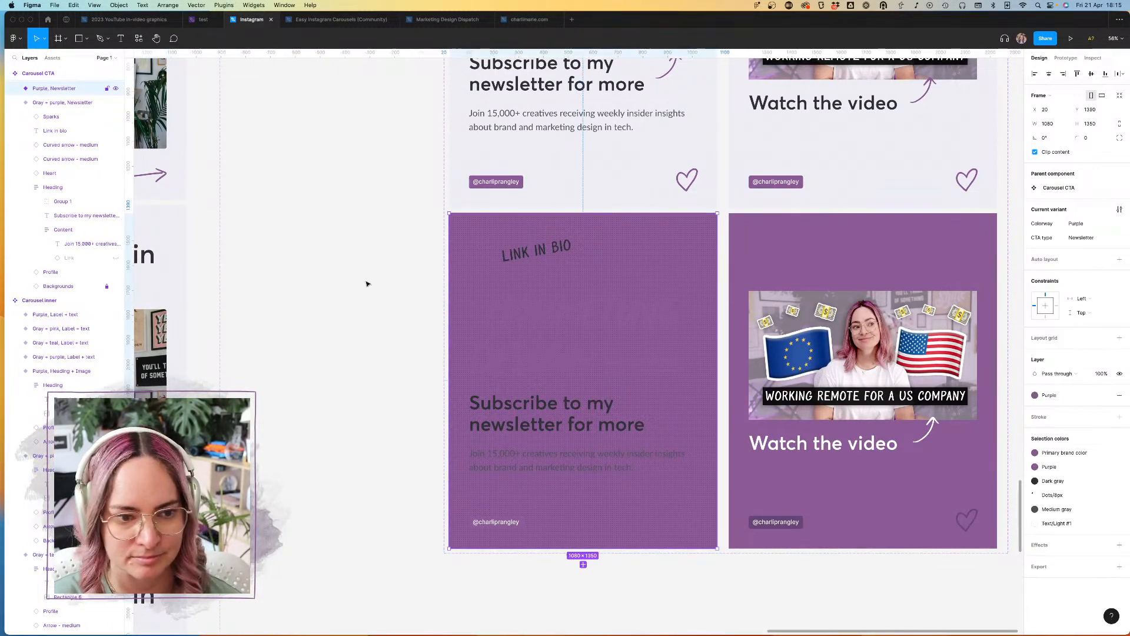
click(65, 287)
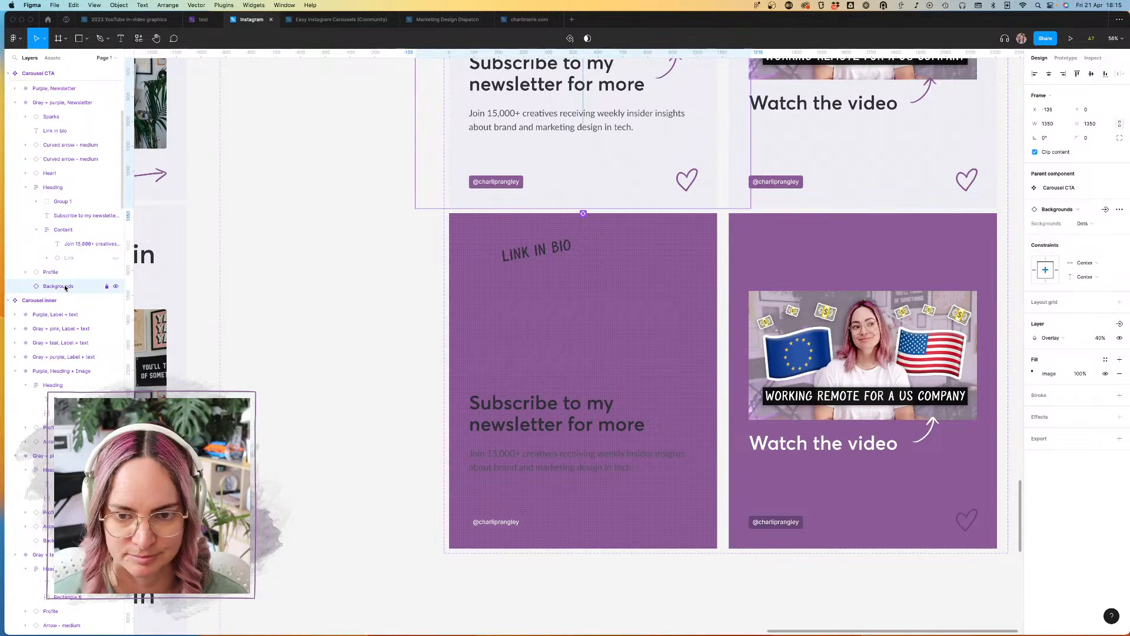
key(Delete)
click(611, 322)
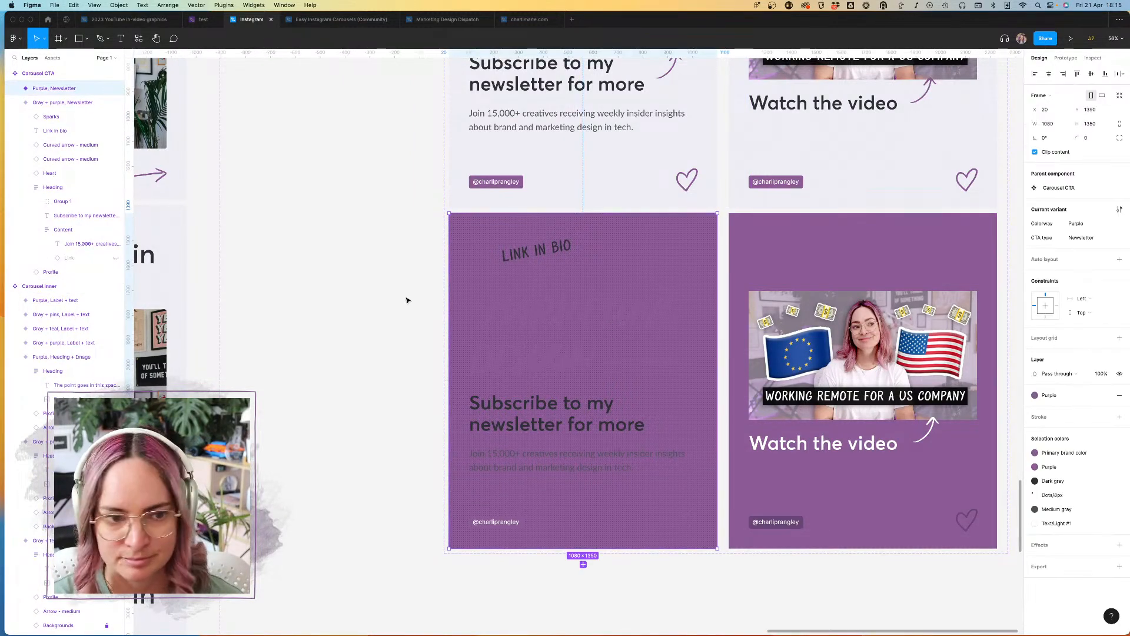
key(super+z)
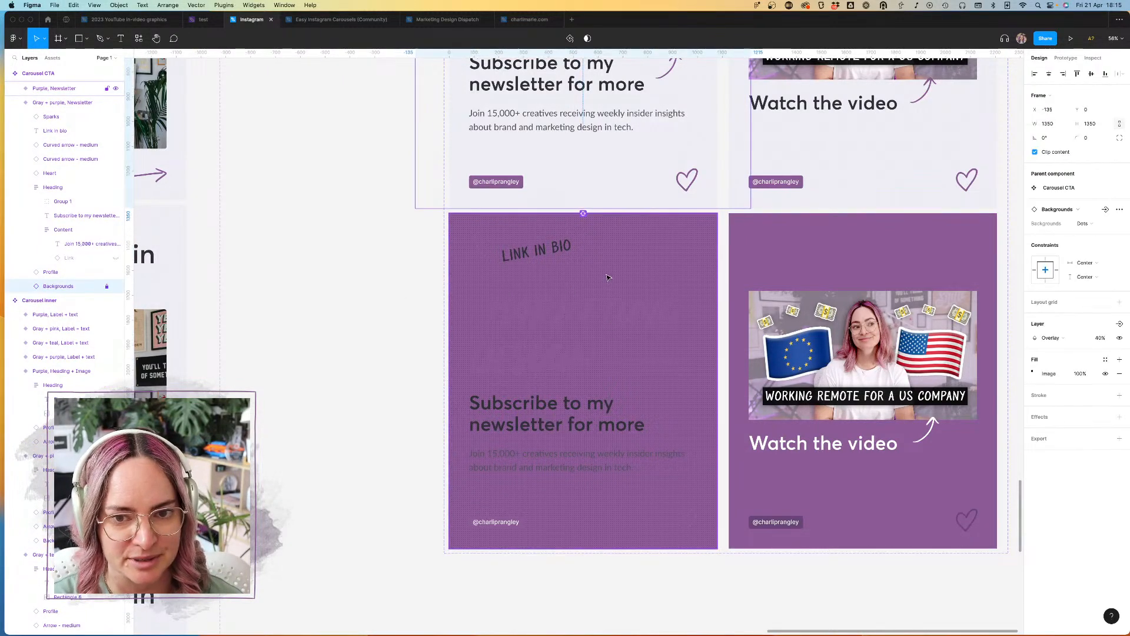
Step: Delete the Backgrounds layer inside the Purple newsletter variant
click(608, 275)
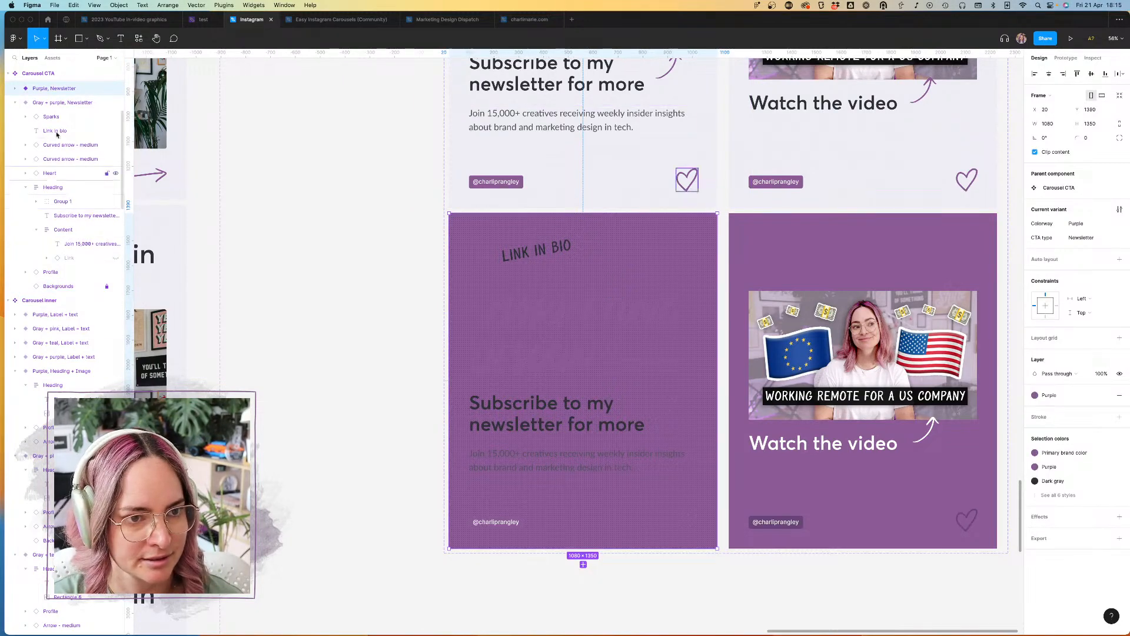
click(15, 89)
click(59, 271)
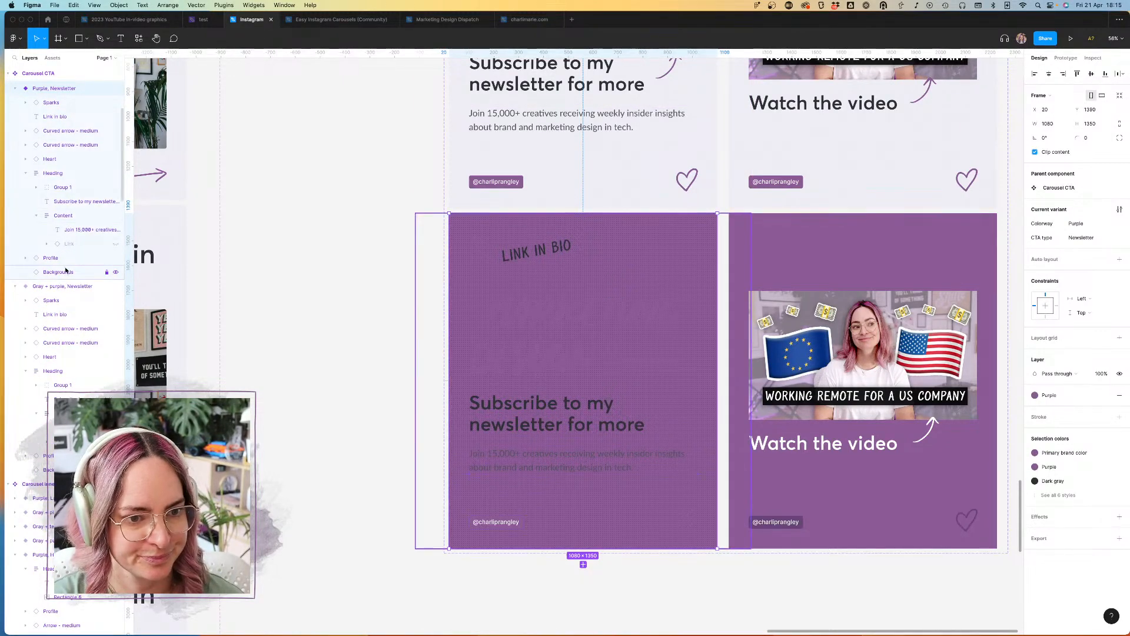
key(Delete)
Step: In the Purple newsletter variant, recolor the Marketing Design Dispatch logo to White and the profile tag's background to Dark purple
double_click(605, 304)
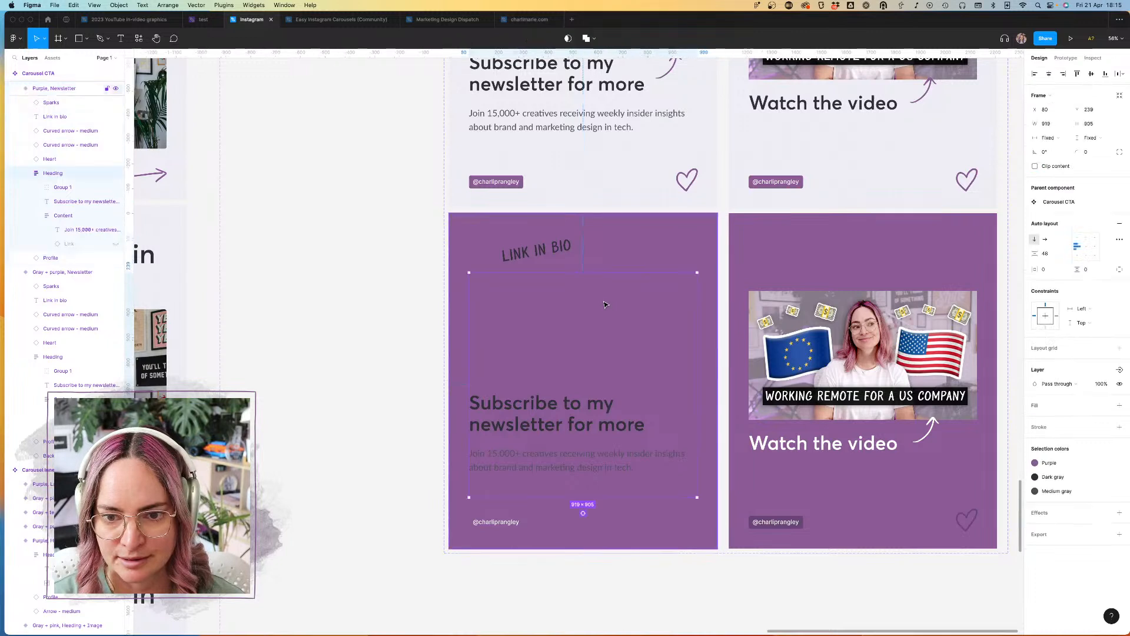
click(1035, 463)
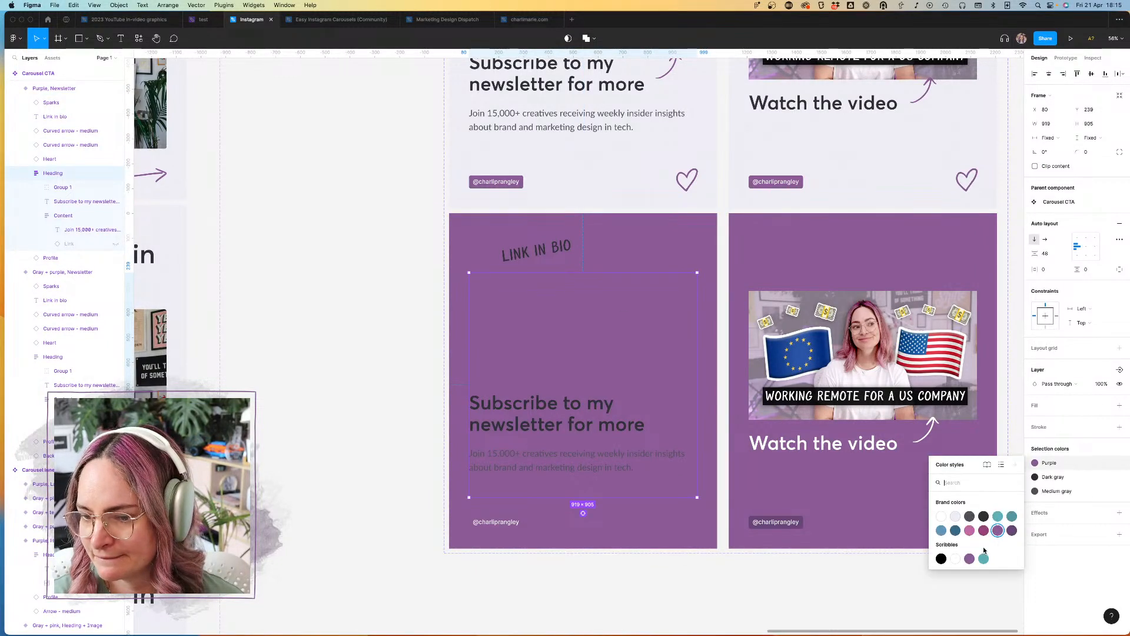
click(949, 521)
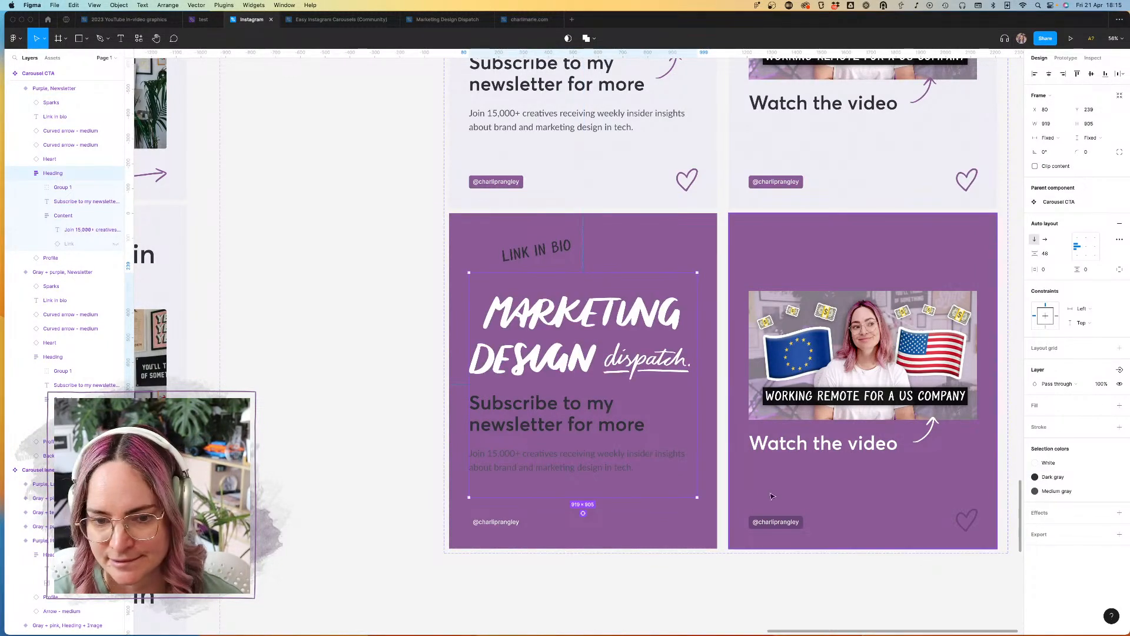
click(508, 522)
click(1068, 501)
click(1010, 568)
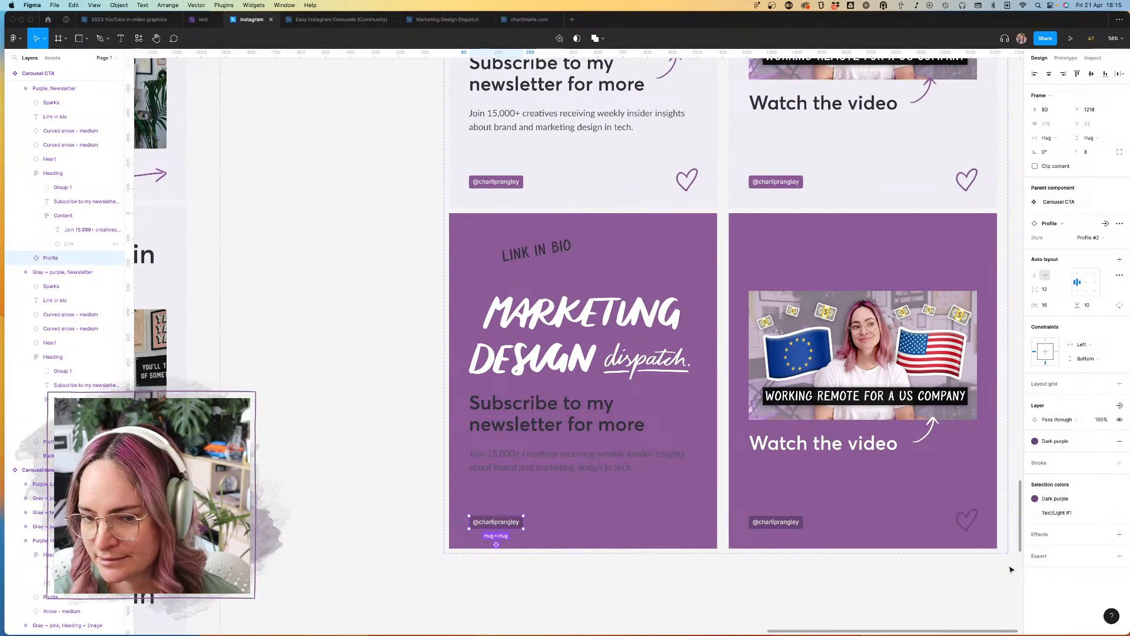
Step: Recolor the heart and both curved arrows in the Purple newsletter variant to White
click(681, 522)
click(1087, 447)
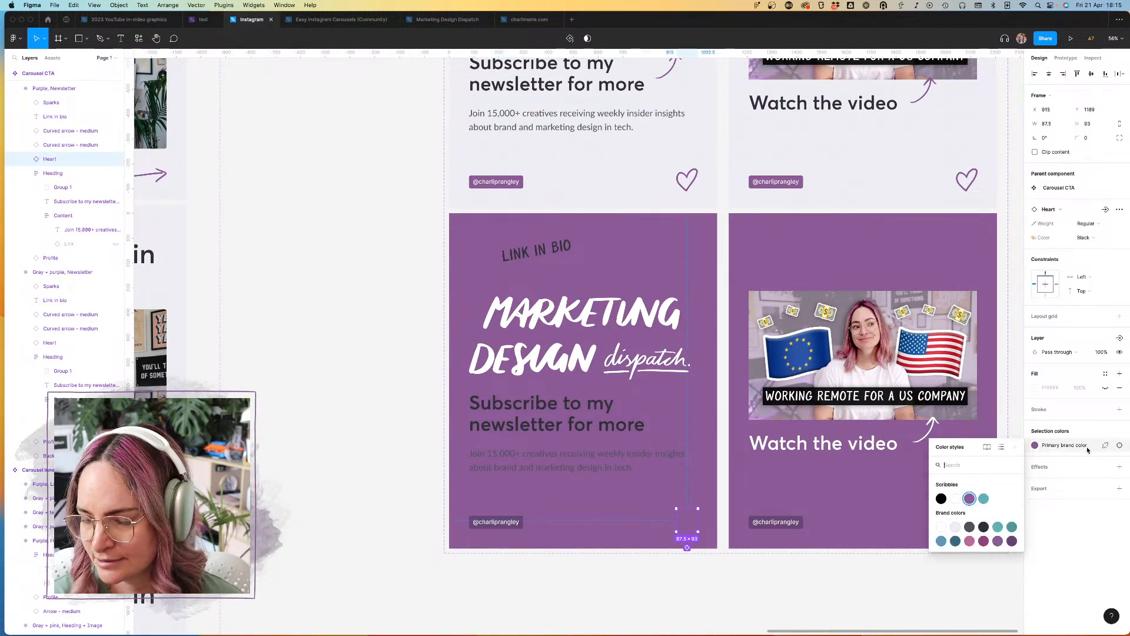
click(942, 527)
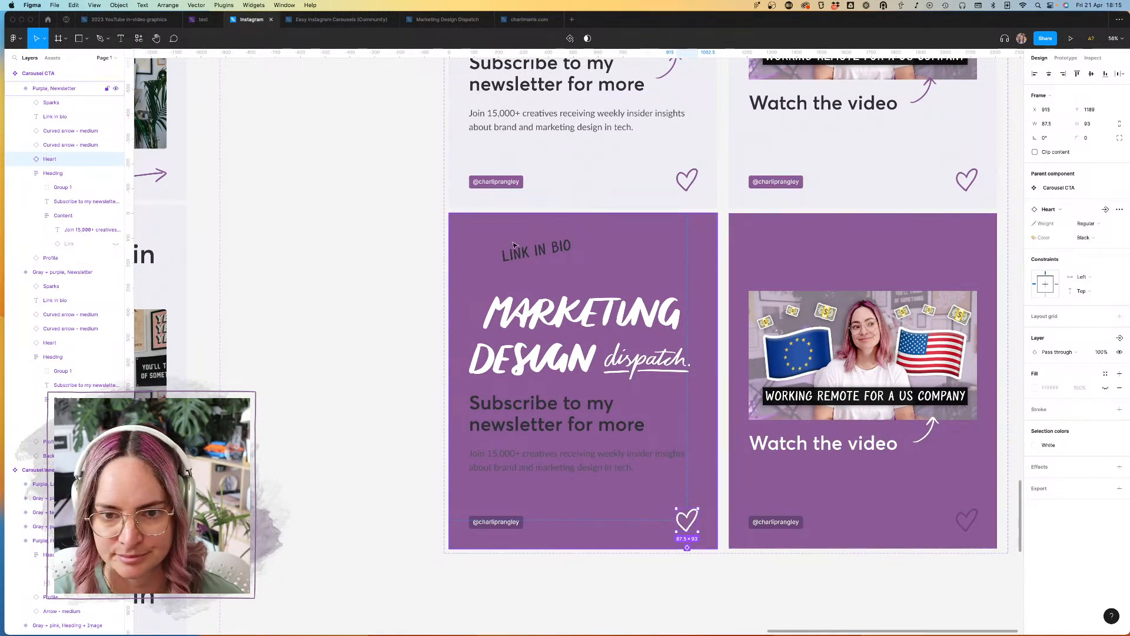
click(488, 252)
click(1069, 459)
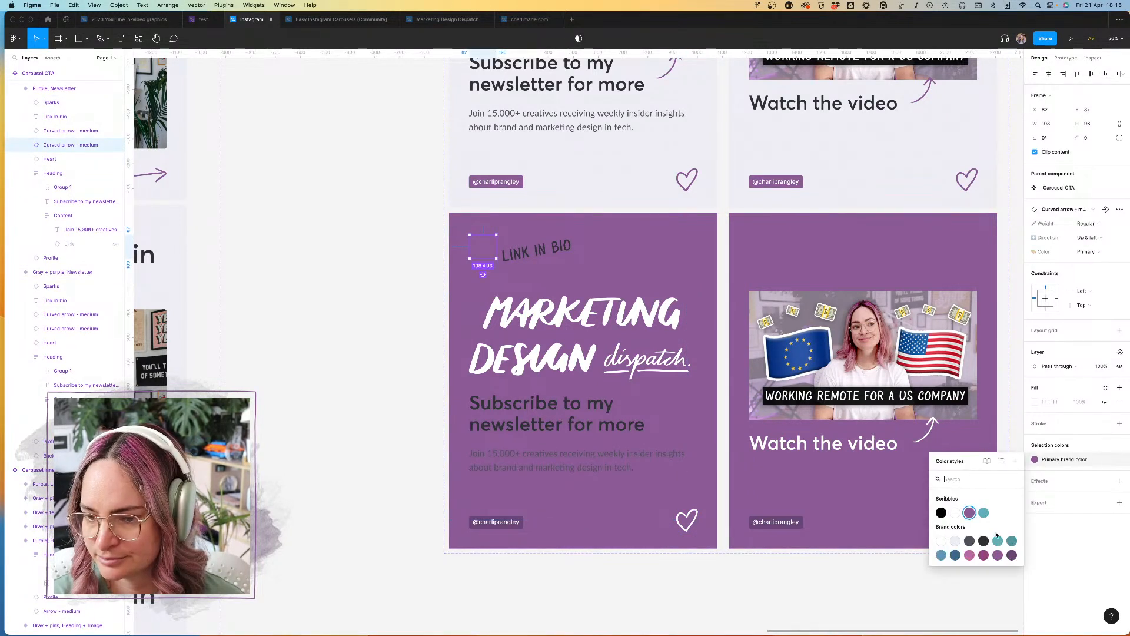
click(954, 513)
click(669, 406)
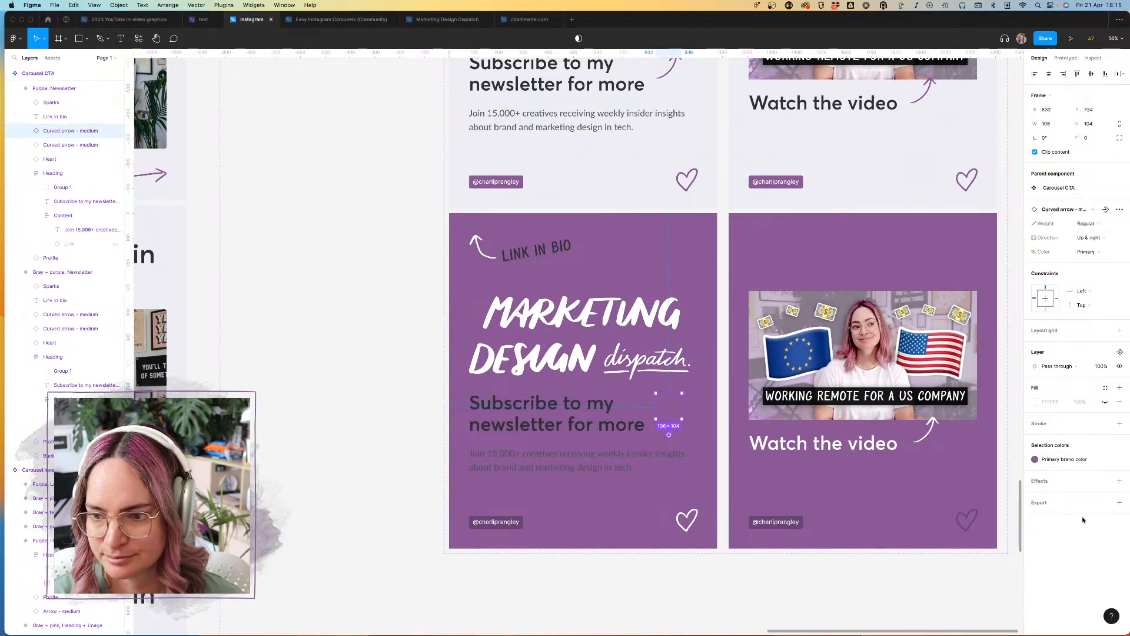
click(1072, 461)
click(956, 513)
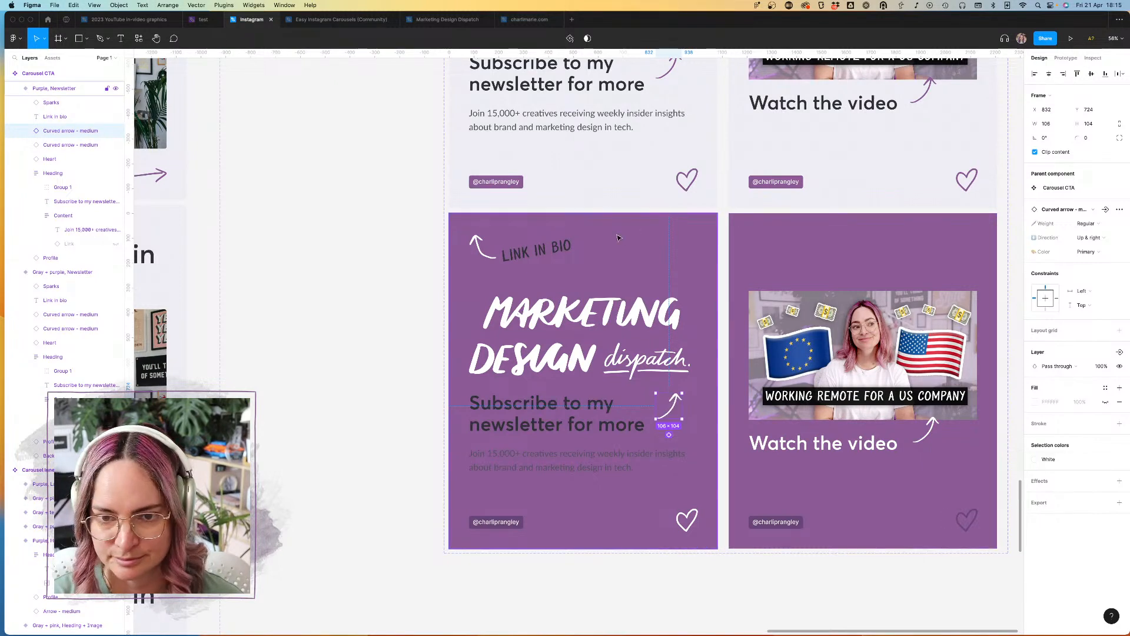
Step: Try recoloring the sparks beside the "Link in bio" text in the Purple newsletter variant to White
click(585, 241)
click(1064, 460)
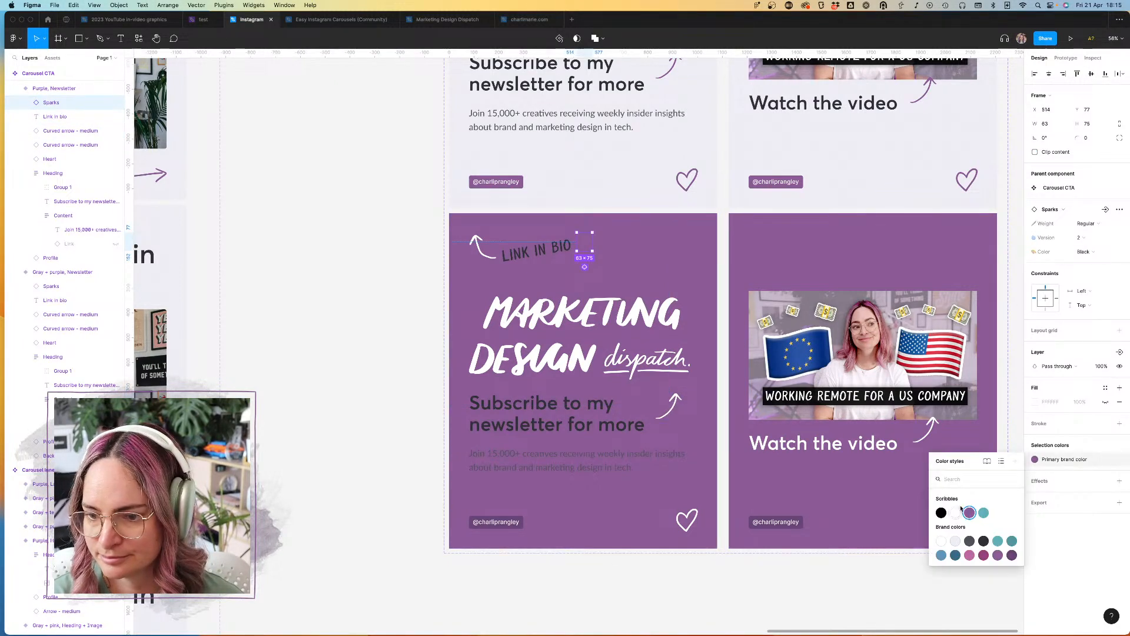
click(956, 513)
click(536, 251)
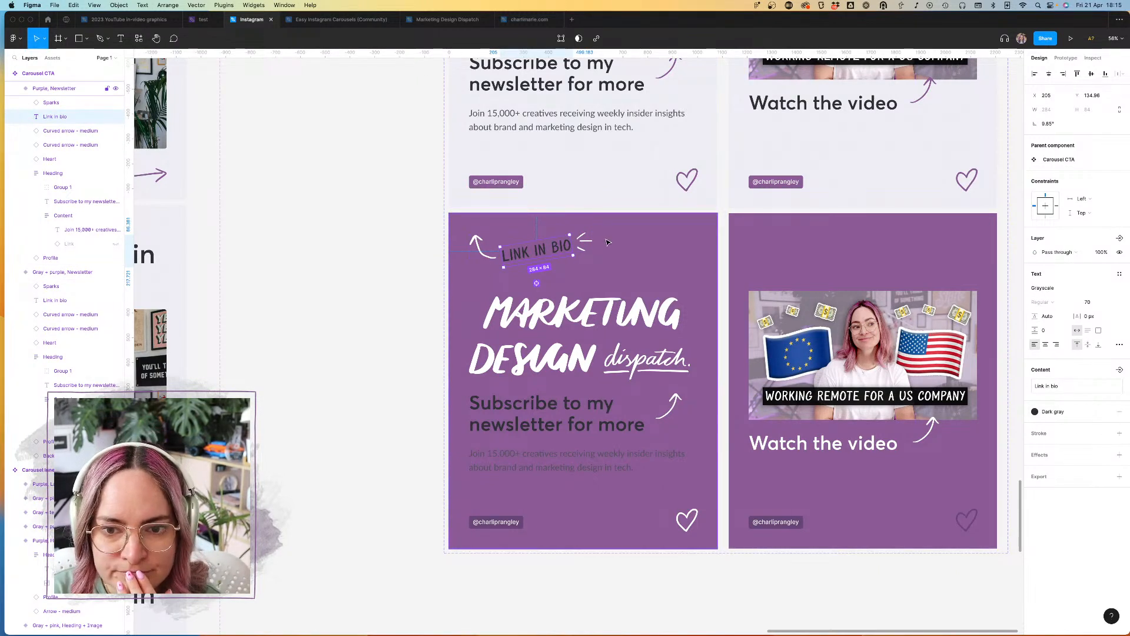
Step: In the Purple newsletter variant, recolor the sparks to Dark purple and the "Link in bio" text to White
click(585, 242)
click(1036, 460)
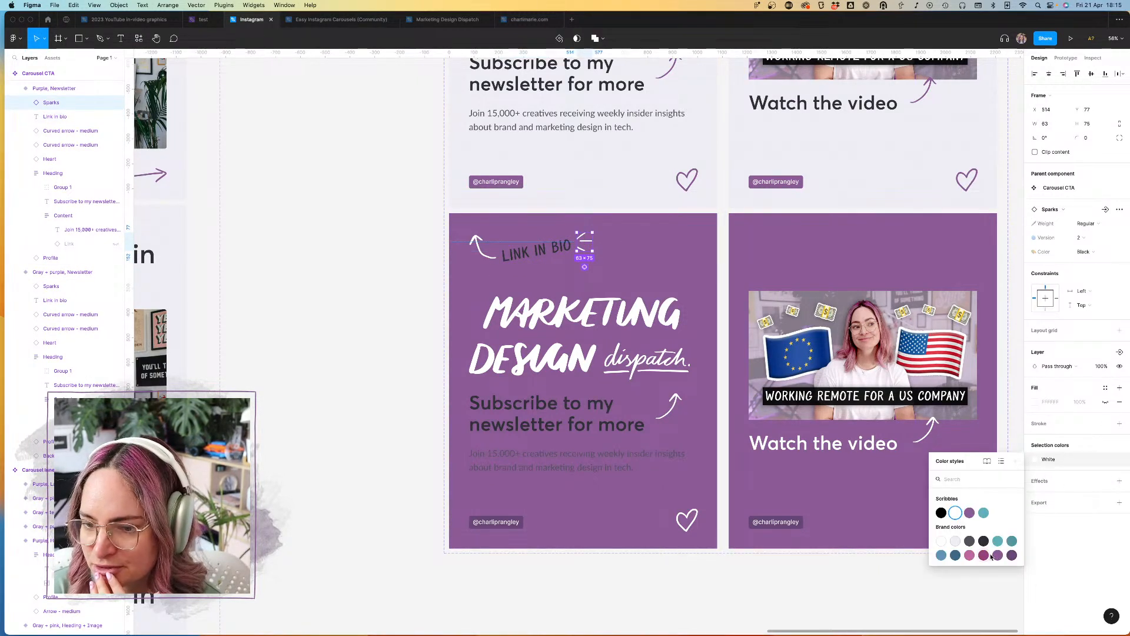
click(1010, 558)
click(536, 251)
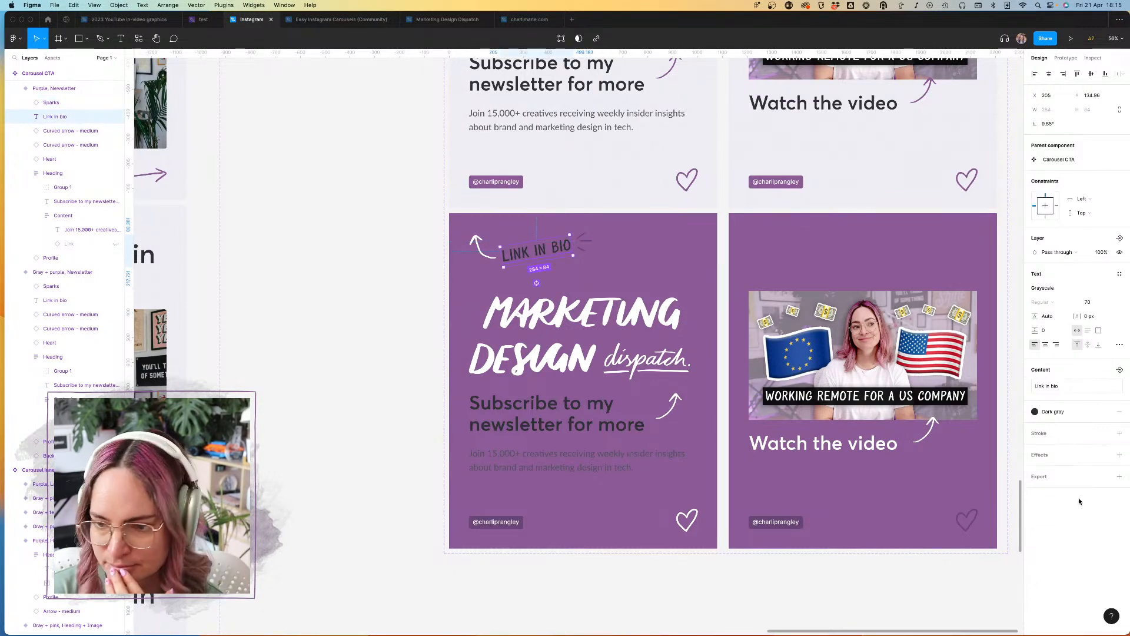
click(1072, 417)
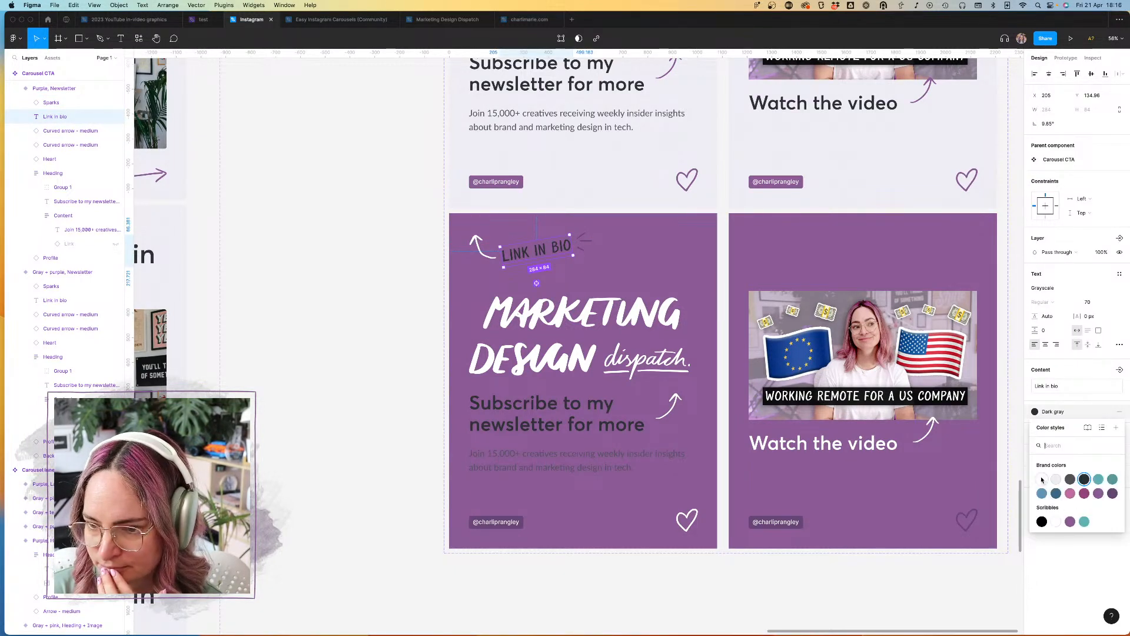
click(1048, 480)
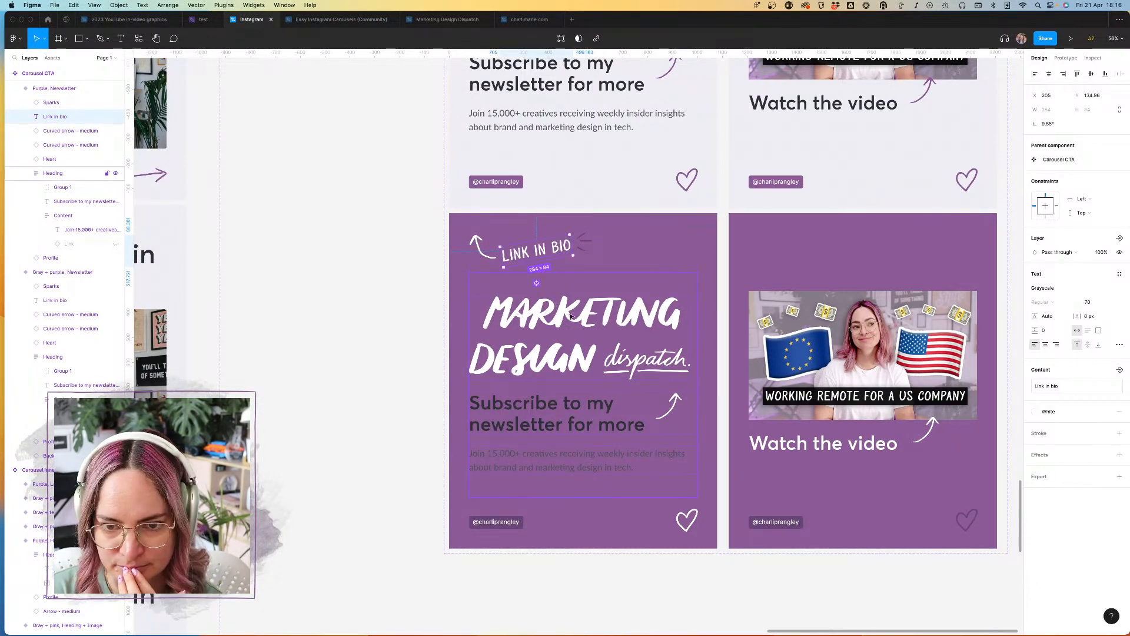
Step: Recolor the "Subscribe to my newsletter for more" heading and the paragraph below it in the Purple newsletter variant to White
click(589, 330)
click(605, 435)
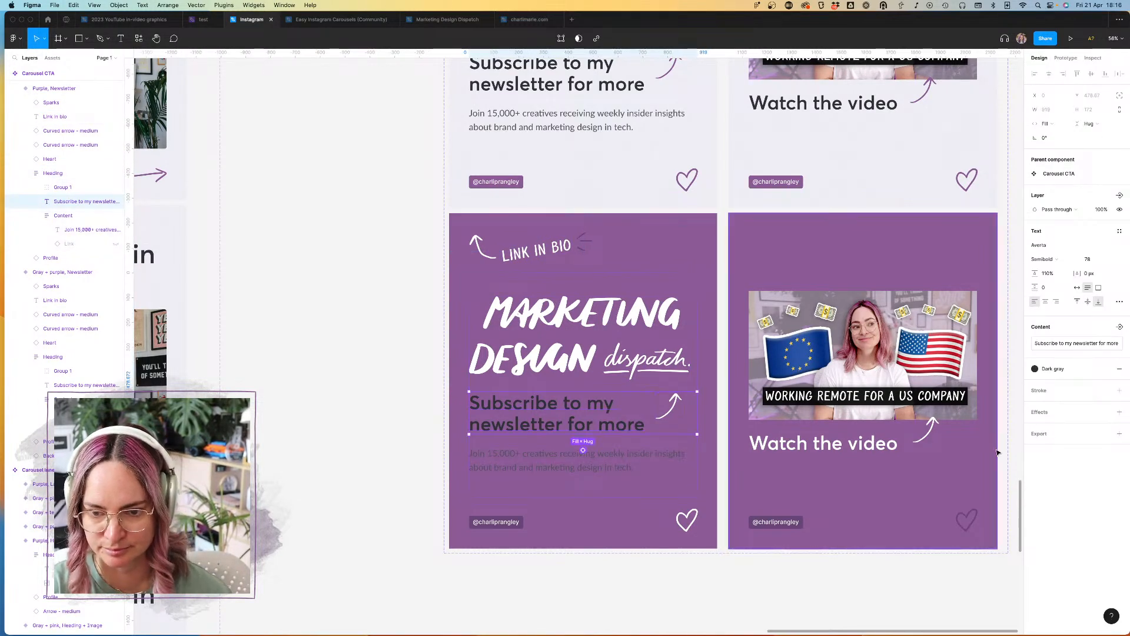
click(1059, 371)
click(1041, 437)
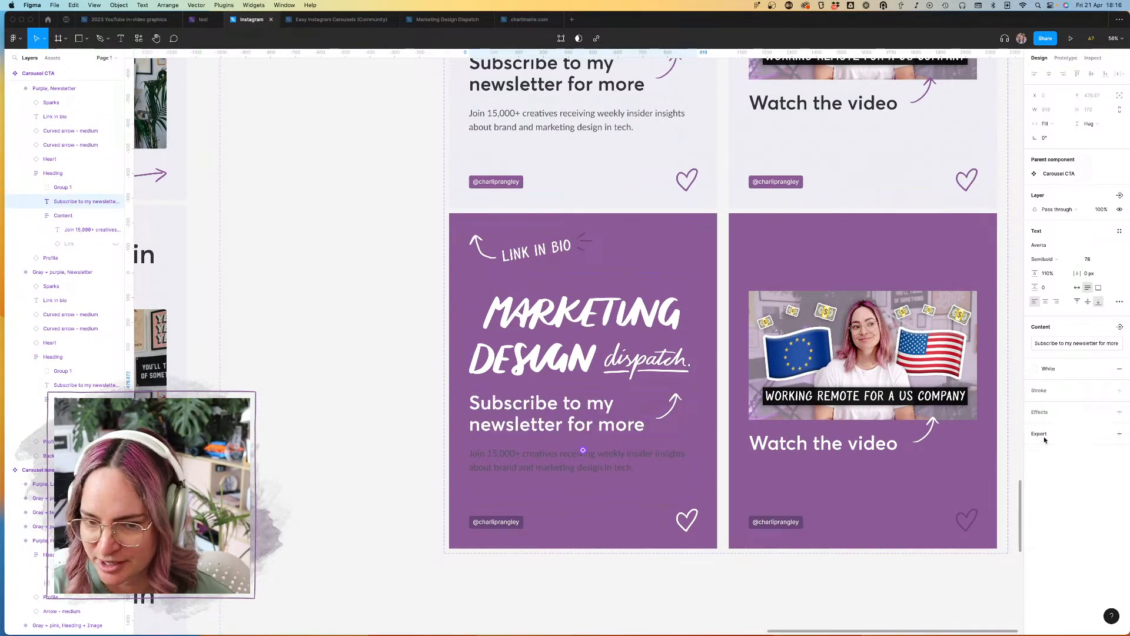
click(580, 462)
click(1070, 412)
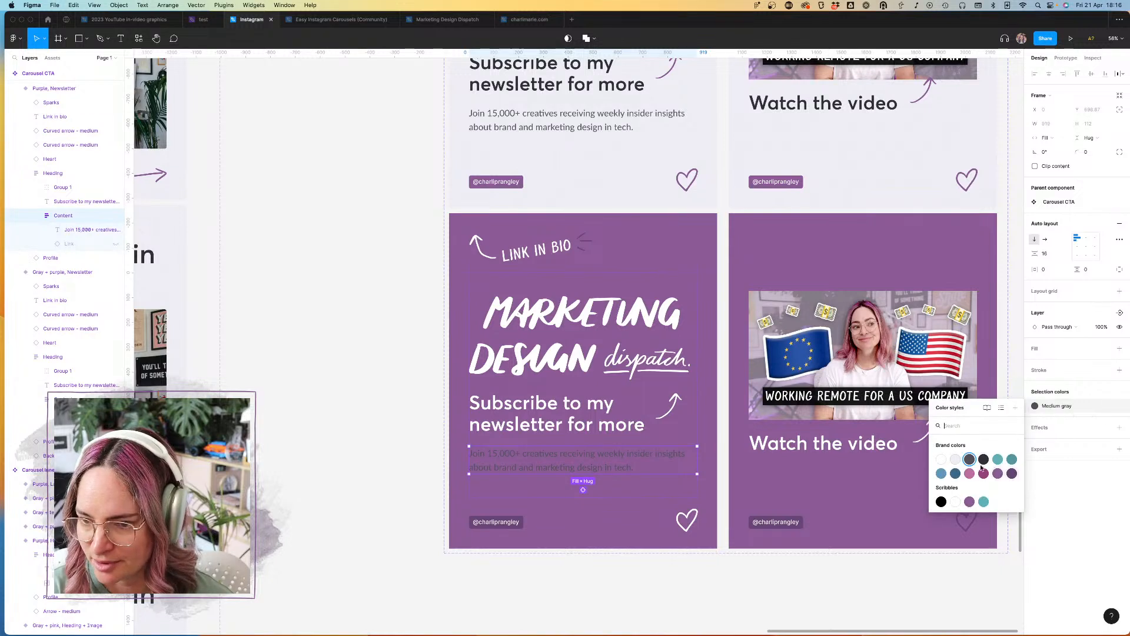
click(942, 459)
Step: Recolor the curved arrow beside the subscribe heading in the Purple newsletter variant to Dark purple
click(669, 407)
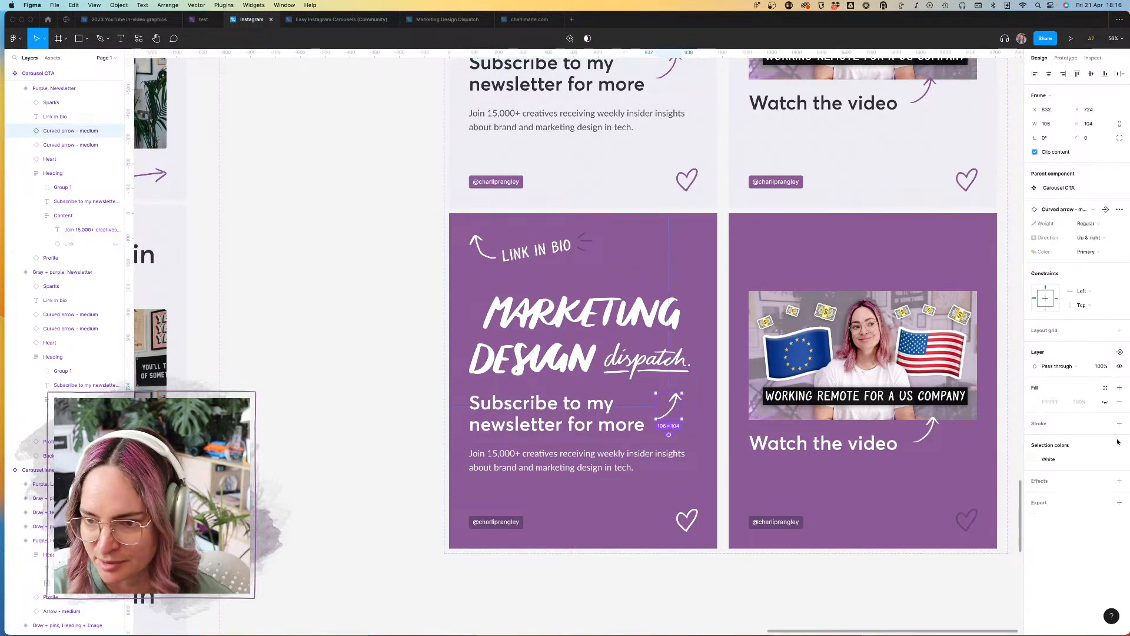
click(1067, 461)
click(1011, 555)
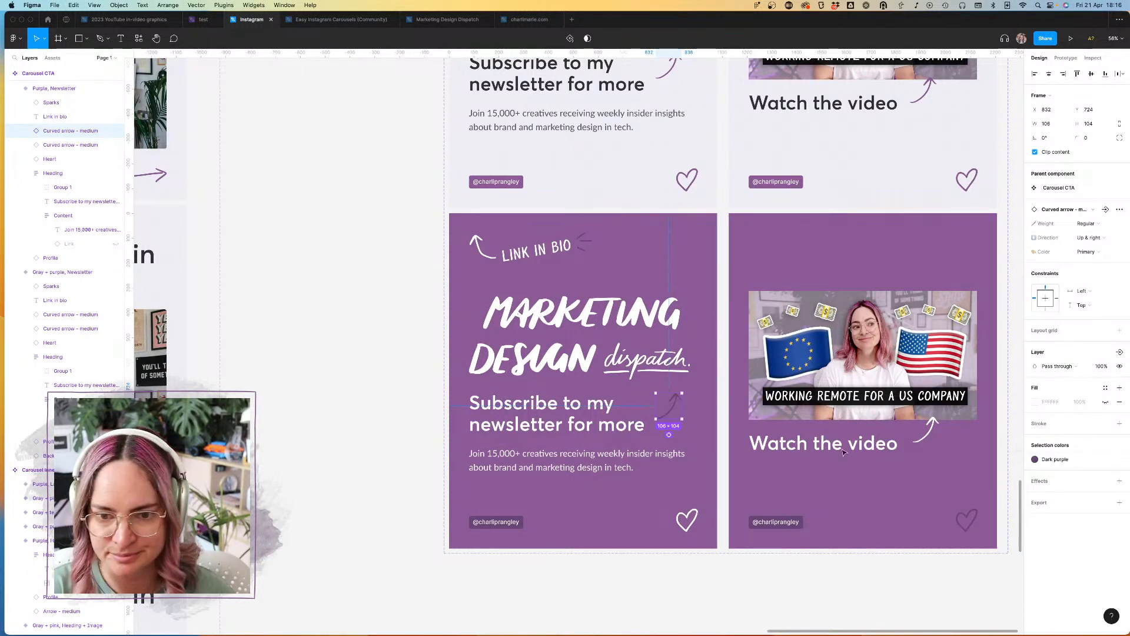
click(347, 412)
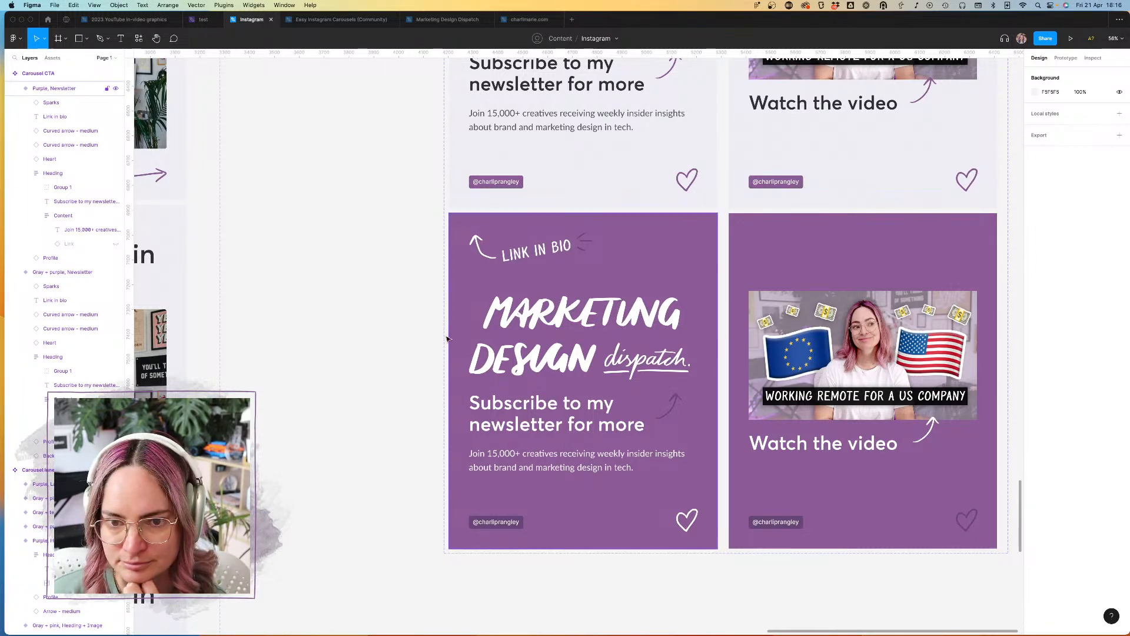
Step: Copy the "Link in bio" text with its arrow and sparks from the Gray + purple newsletter variant into the Gray + purple video variant
scroll(429, 336, right, 4)
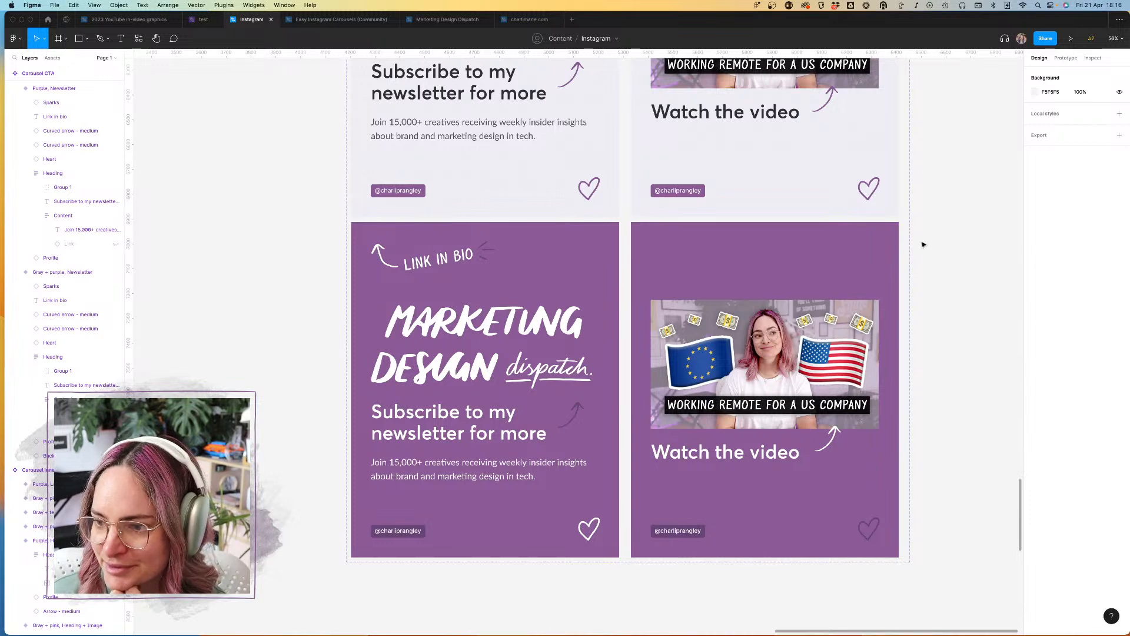
scroll(923, 242, right, 3)
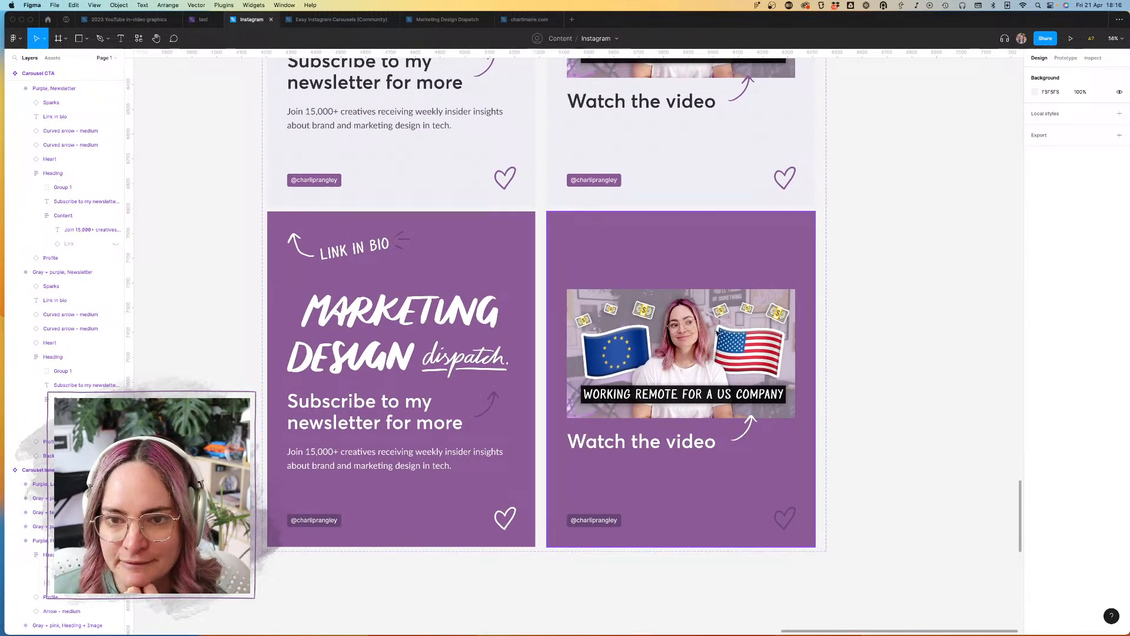
scroll(718, 334, up, 5)
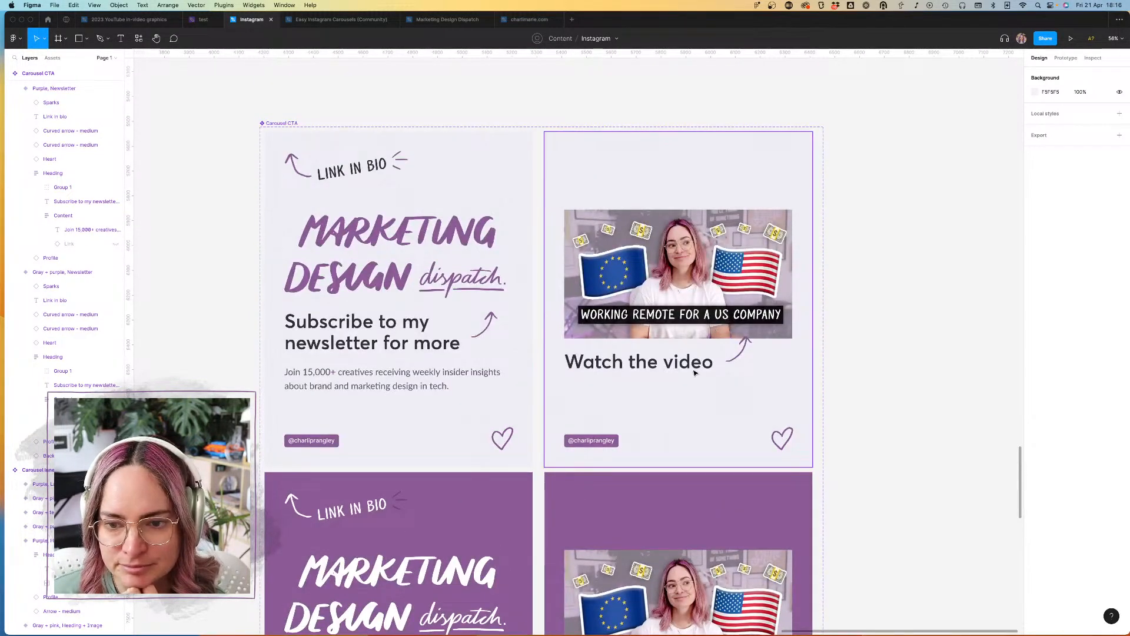
click(727, 362)
double_click(695, 365)
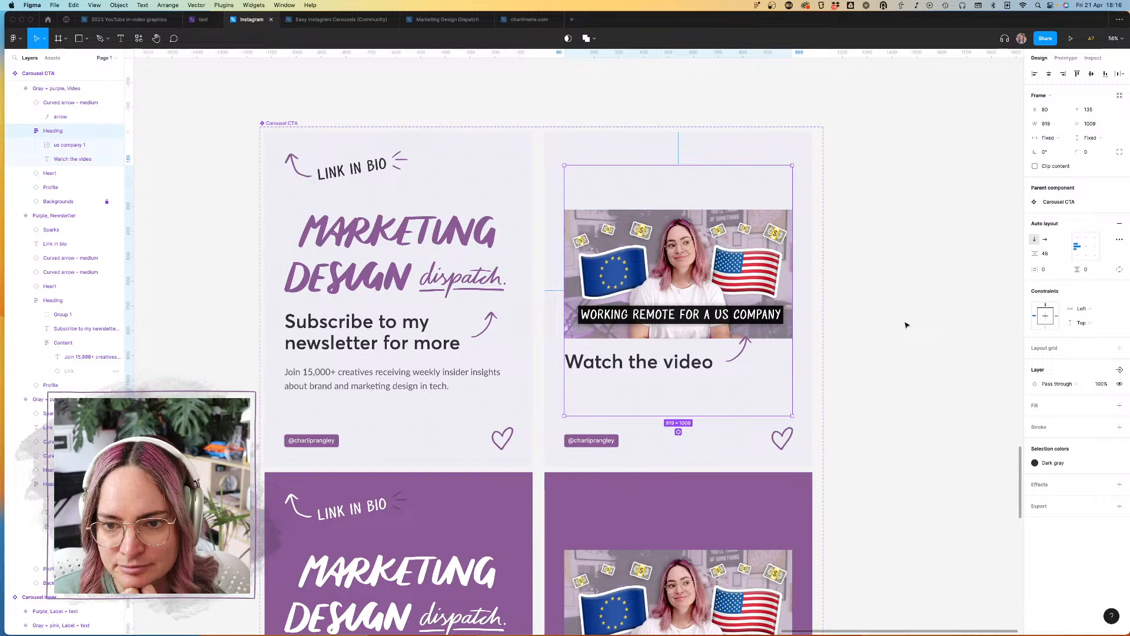
click(352, 169)
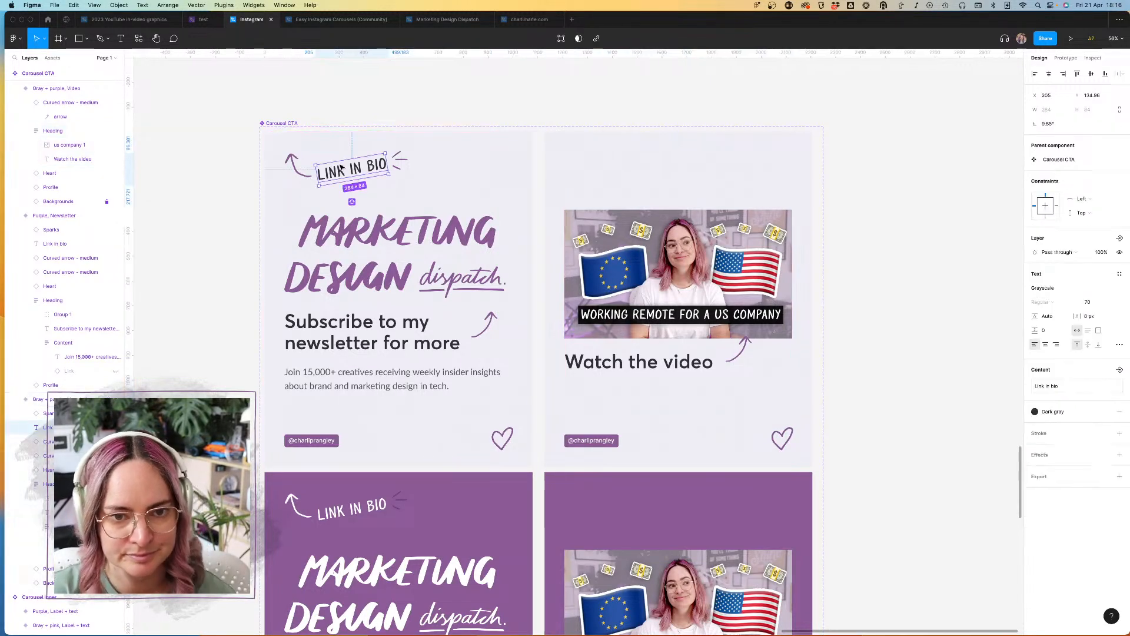
shift+click(401, 164)
shift+click(301, 174)
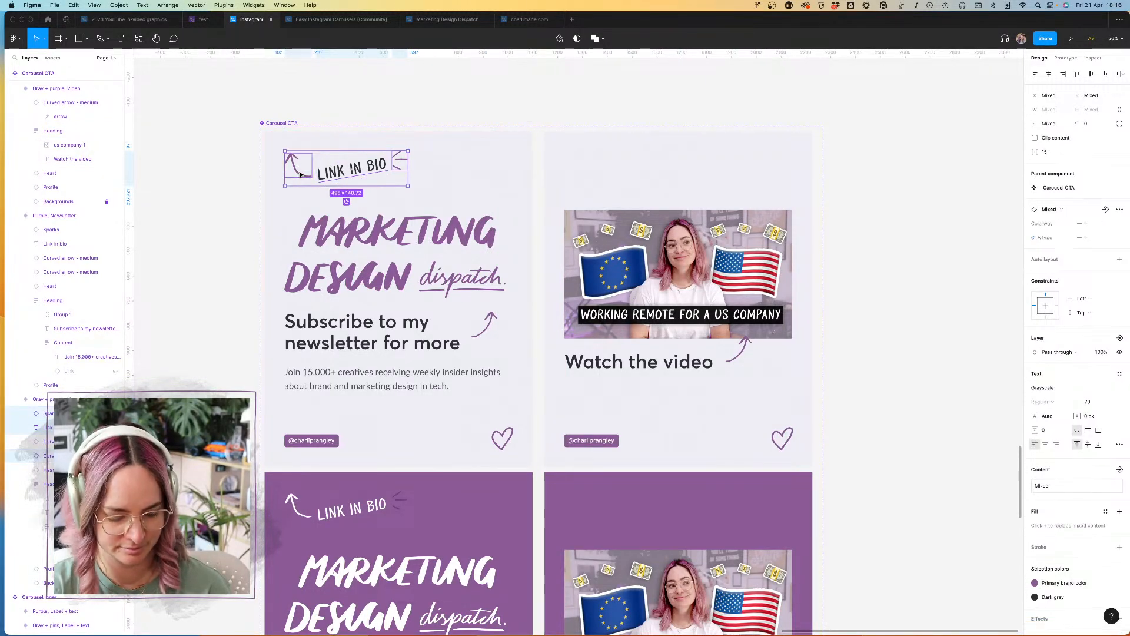
key(super+c)
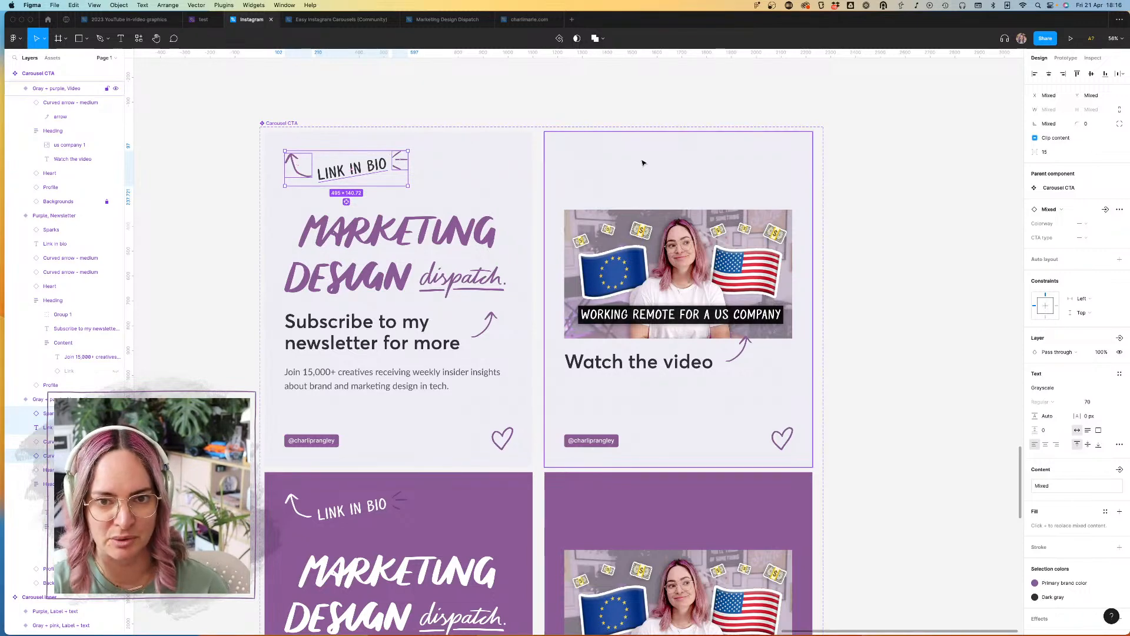
click(616, 159)
key(super+v)
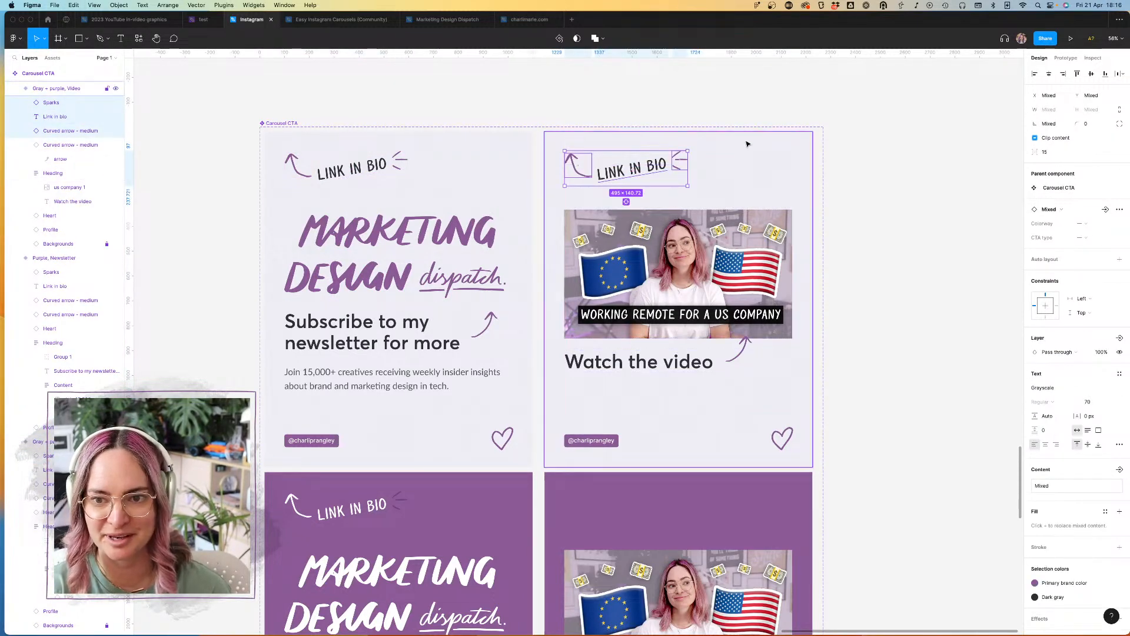
Step: Copy the "Link in bio" text with its arrow and sparks from the Purple newsletter variant into the Purple video variant
scroll(377, 380, down, 5)
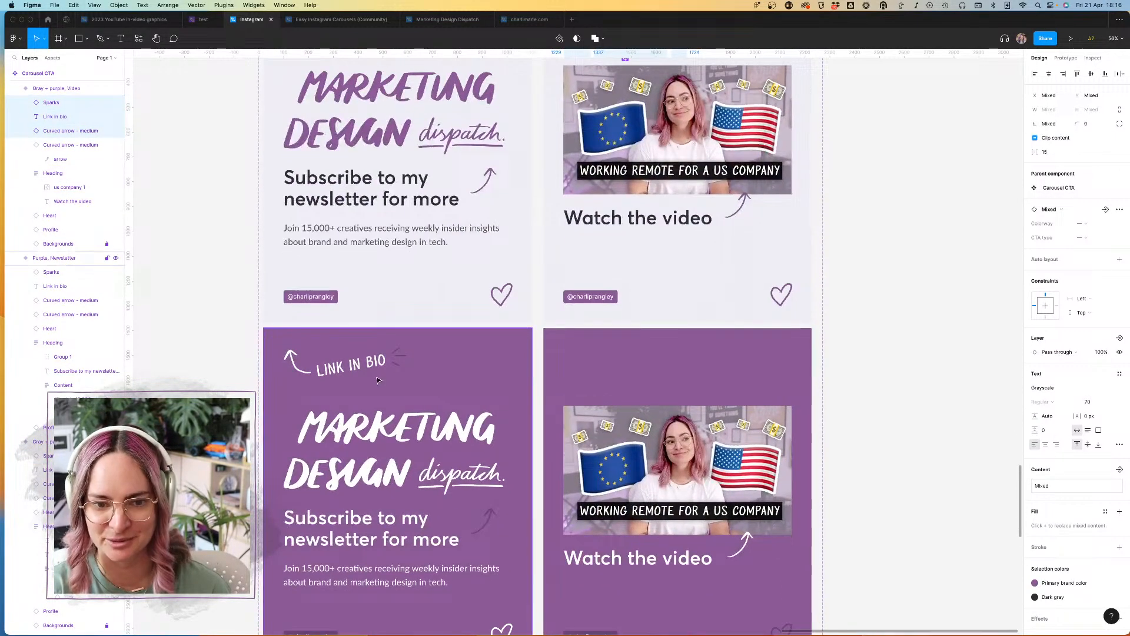
double_click(399, 355)
shift+click(367, 364)
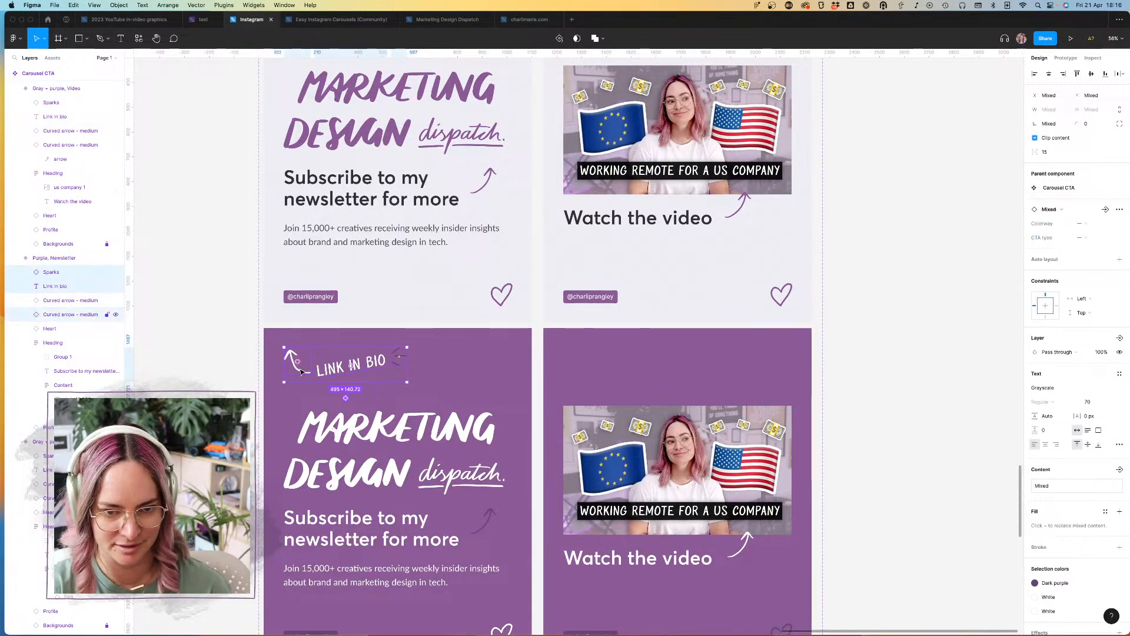
click(583, 385)
key(ctrl+v)
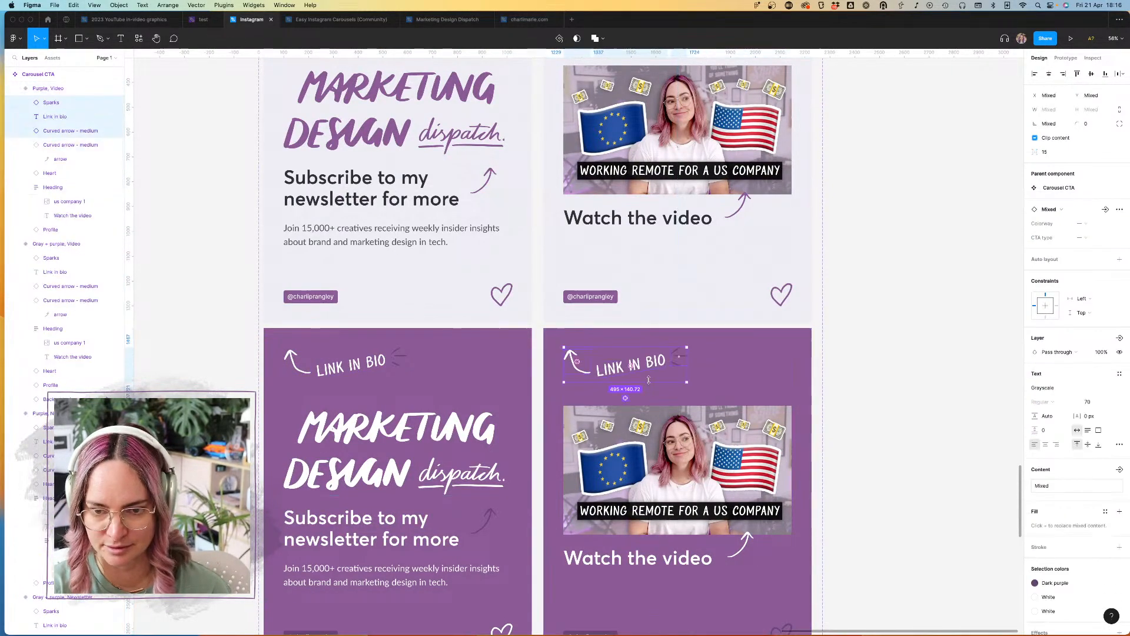
click(870, 424)
Step: Add a Heart cluster scribble to the upper area of the Purple video variant and recolor it to Dark purple
scroll(870, 424, down, 3)
scroll(870, 424, down, 1)
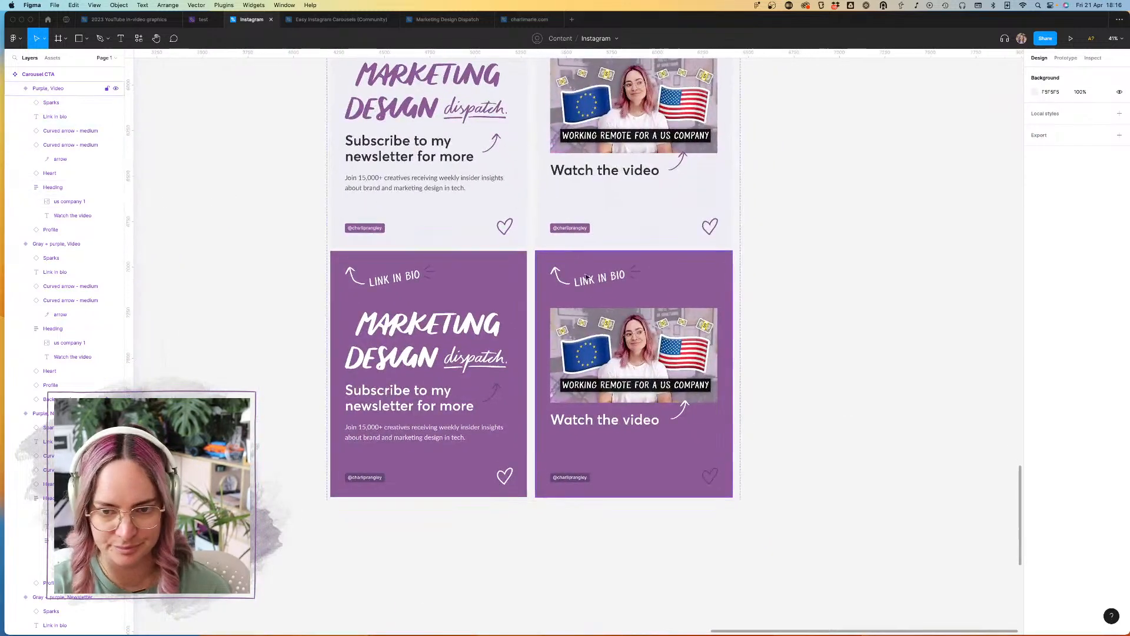
click(53, 57)
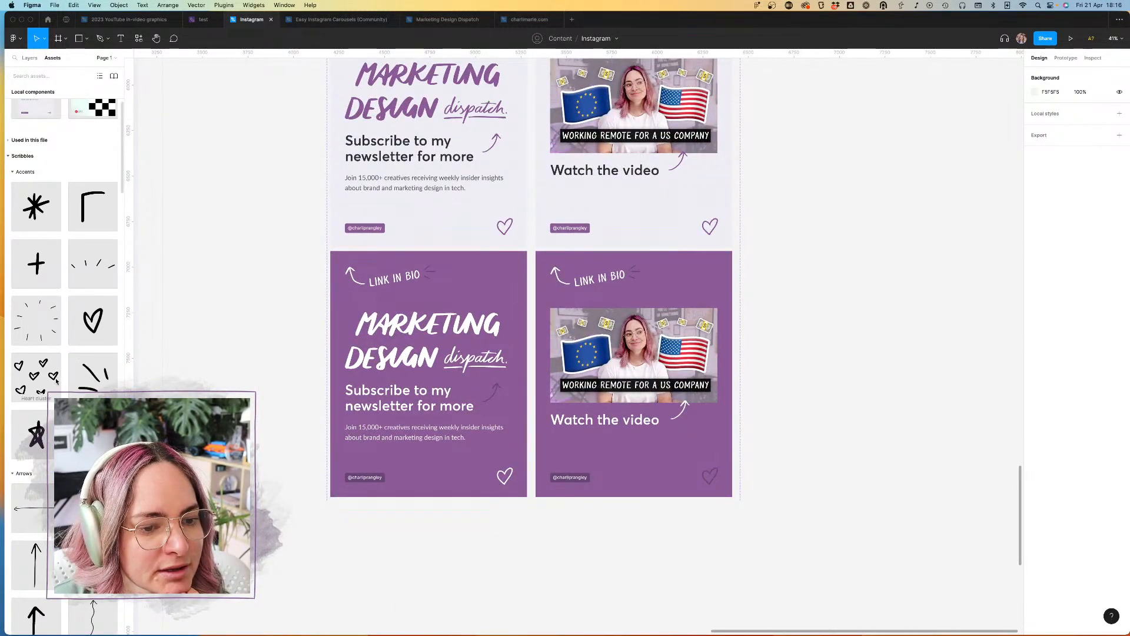
drag(50, 370, 688, 276)
click(1066, 447)
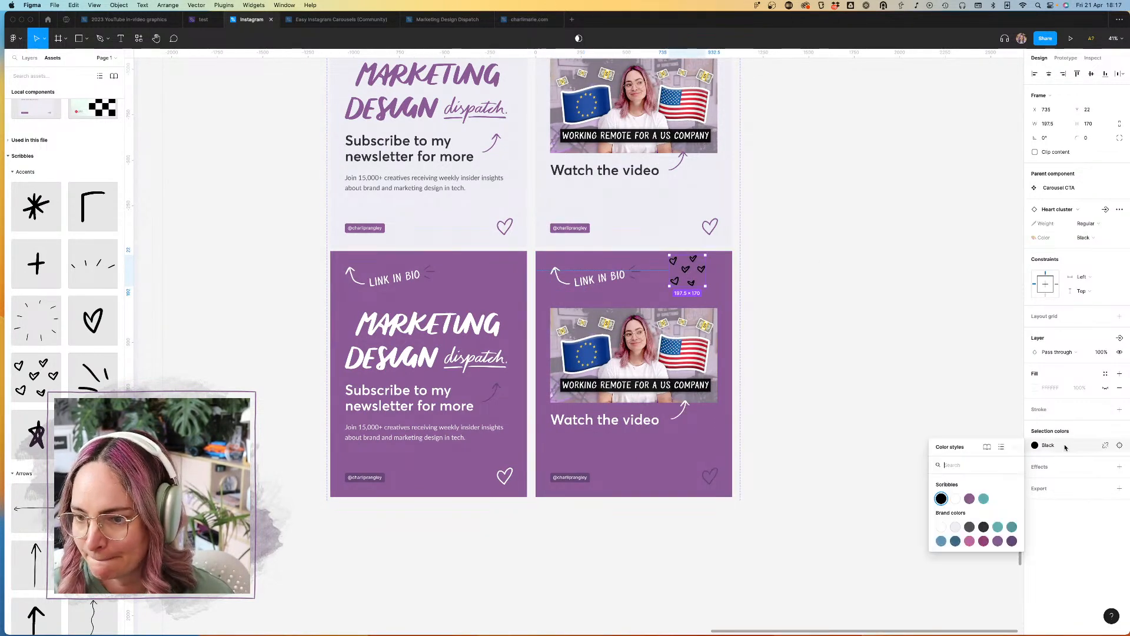
click(1012, 541)
Step: Try cutting and re-pasting the heart cluster in the Purple video variant, and undo both changes
key(super+x)
key(super+v)
key(super+z)
key(super+z)
Step: Move the heart cluster to X 775, Y 172, overlapping the upper corner of the video thumbnail in the Purple video variant
key(shift+Down)
key(shift+Down)
key(shift+Down)
key(shift+Down)
key(shift+Down)
key(shift+Down)
key(shift+Down)
key(shift+Down)
key(shift+Down)
key(shift+Down)
key(shift+Down)
key(shift+Down)
key(shift+Down)
key(shift+Down)
key(shift+Down)
key(shift+Down)
key(shift+Down)
key(shift+Down)
key(shift+Down)
key(shift+Down)
key(shift+Down)
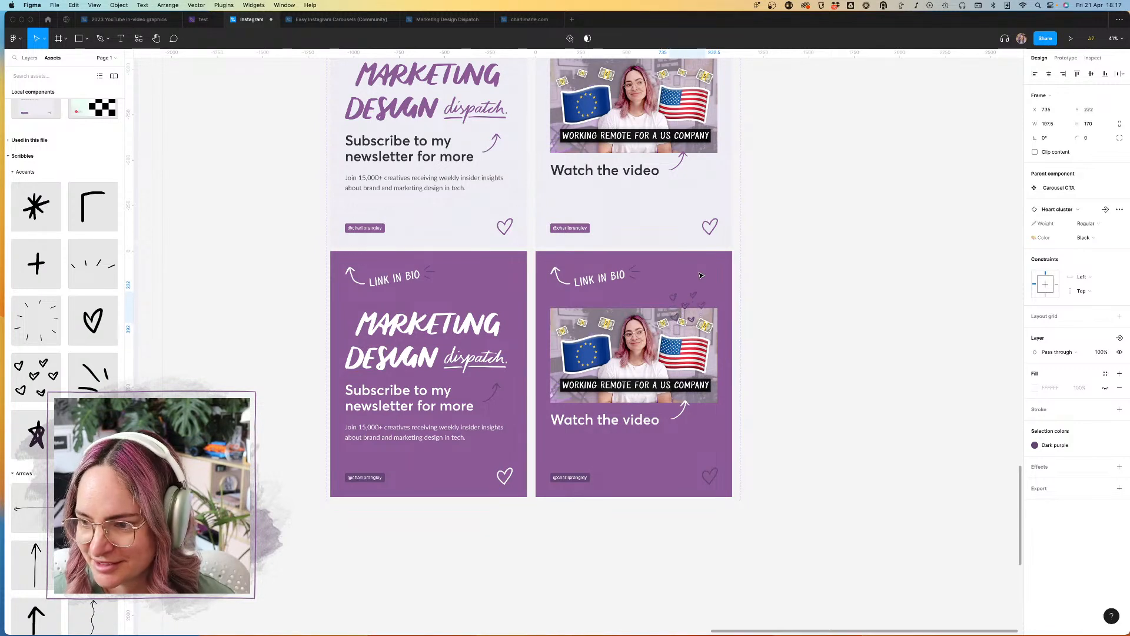
key(shift+Up)
key(shift+Up)
key(shift+Up)
key(shift+Up)
key(shift+Up)
key(shift+Right)
key(shift+Right)
key(shift+Right)
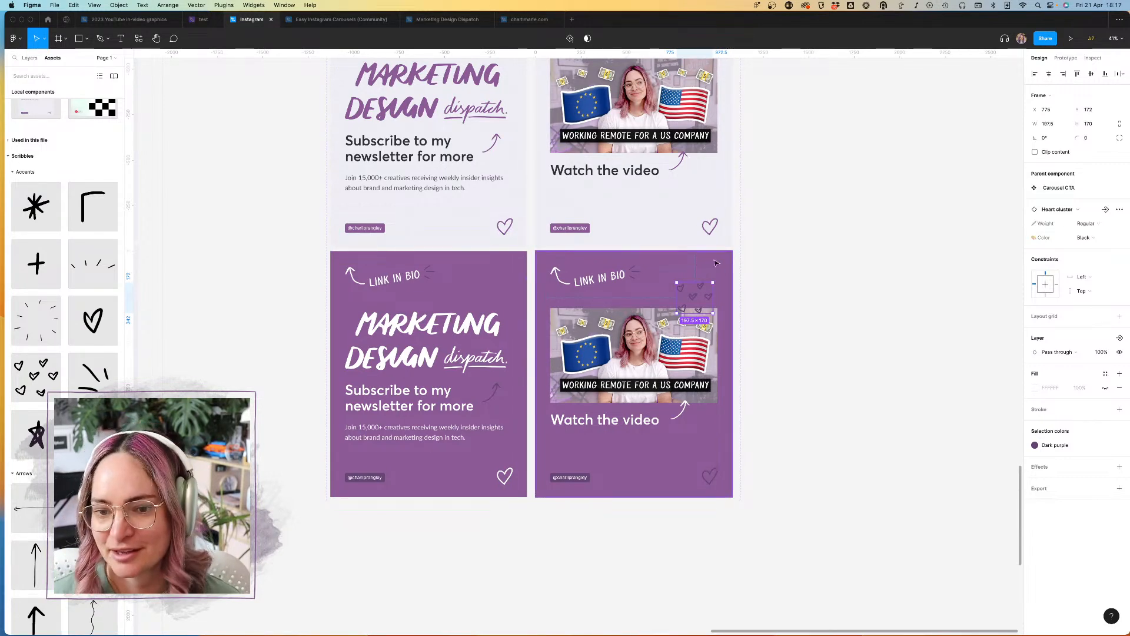
Step: Swap the heart cluster in the Purple video variant for the Star cluster component and recolor it to Dark purple
scroll(704, 255, left, 2)
scroll(705, 255, up, 1)
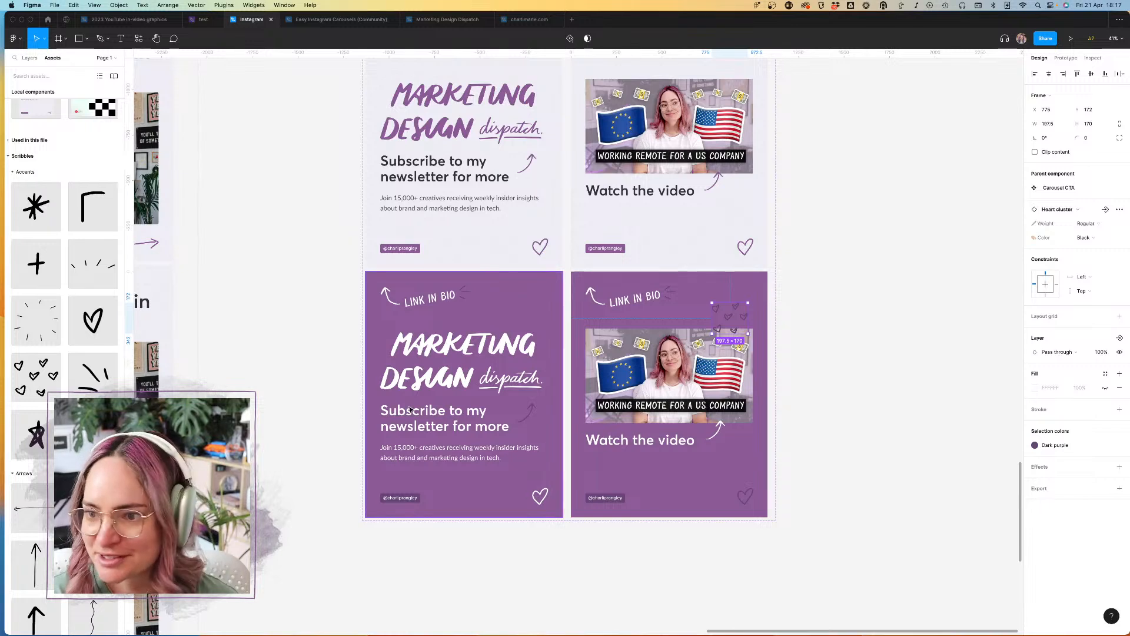
click(1060, 209)
click(1064, 403)
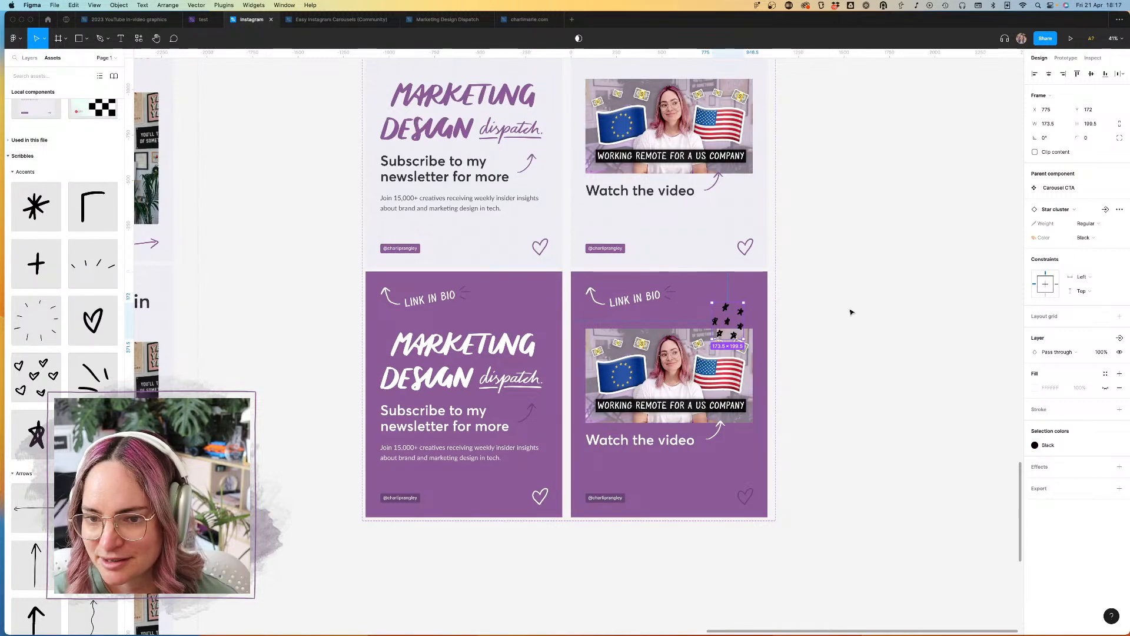
click(1080, 448)
click(1012, 541)
click(887, 343)
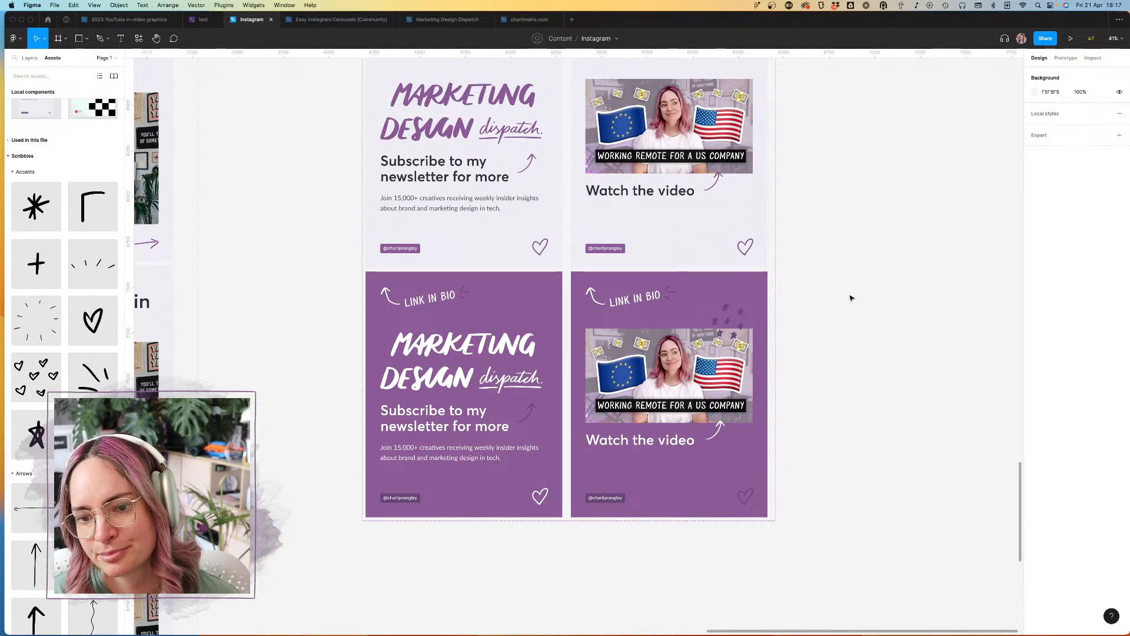
Step: Copy the star cluster from the Purple video variant into the Gray + purple video variant and recolor the copy to Purple
scroll(846, 290, up, 1)
click(728, 326)
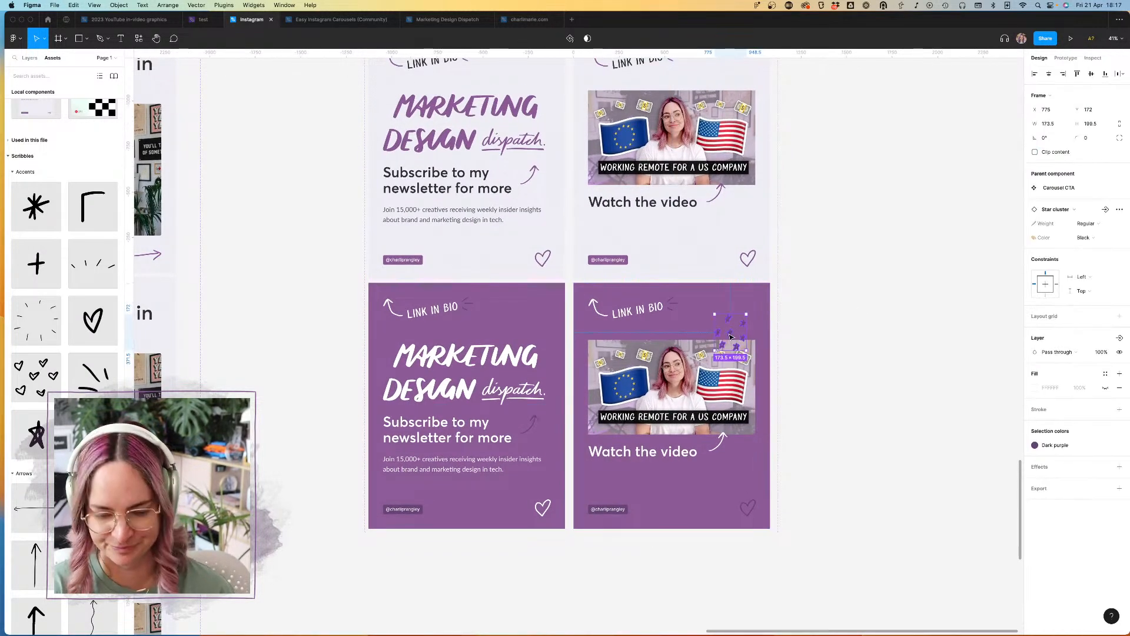
scroll(777, 306, up, 5)
click(707, 228)
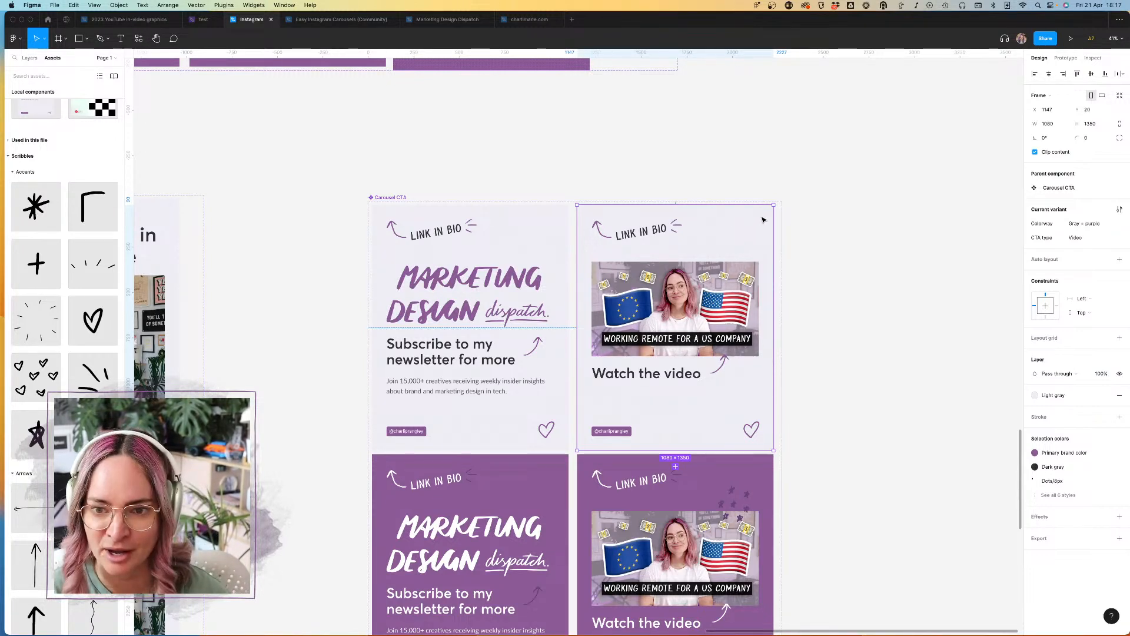
key(super+v)
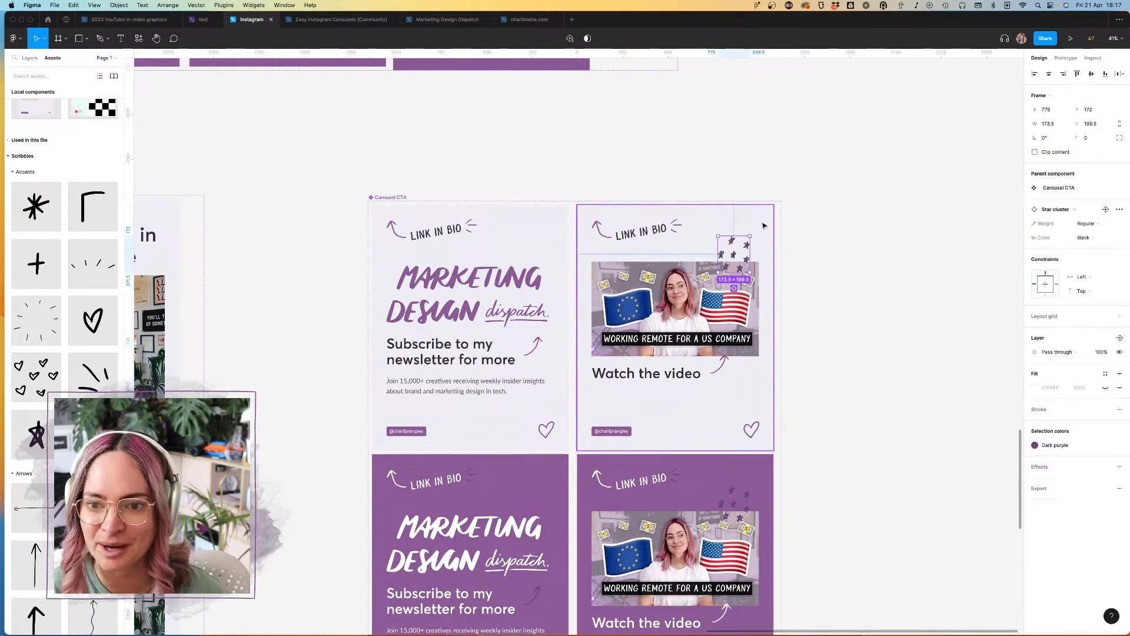
click(1055, 446)
click(999, 517)
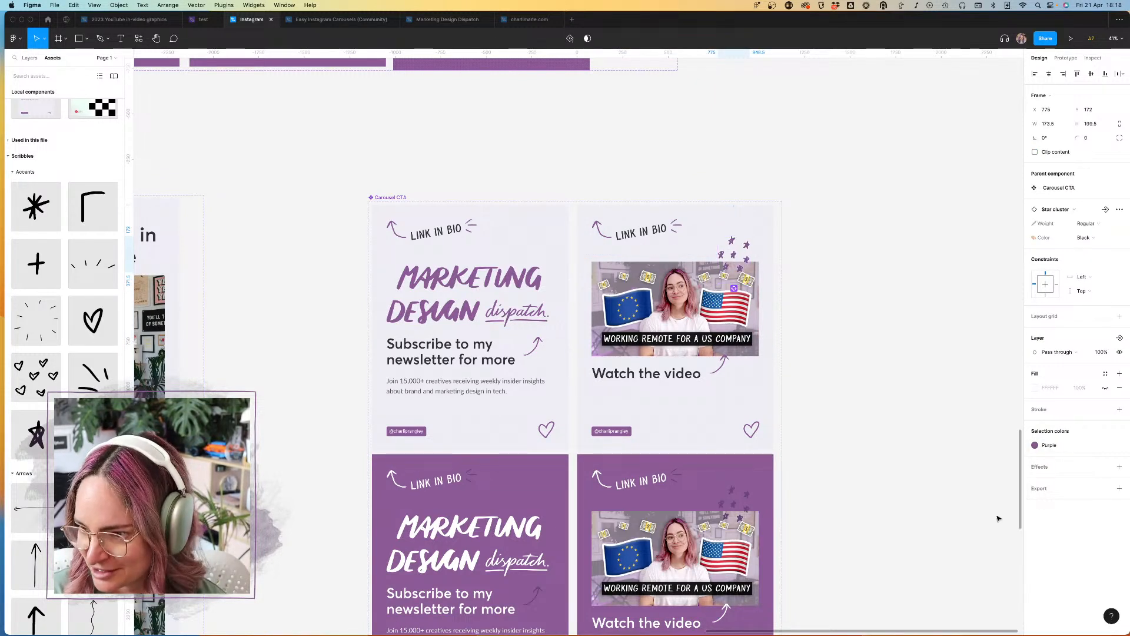
Step: Examine the Carousel CTA variants, checking the star clusters and the vertical position of the content in the video variants
click(868, 280)
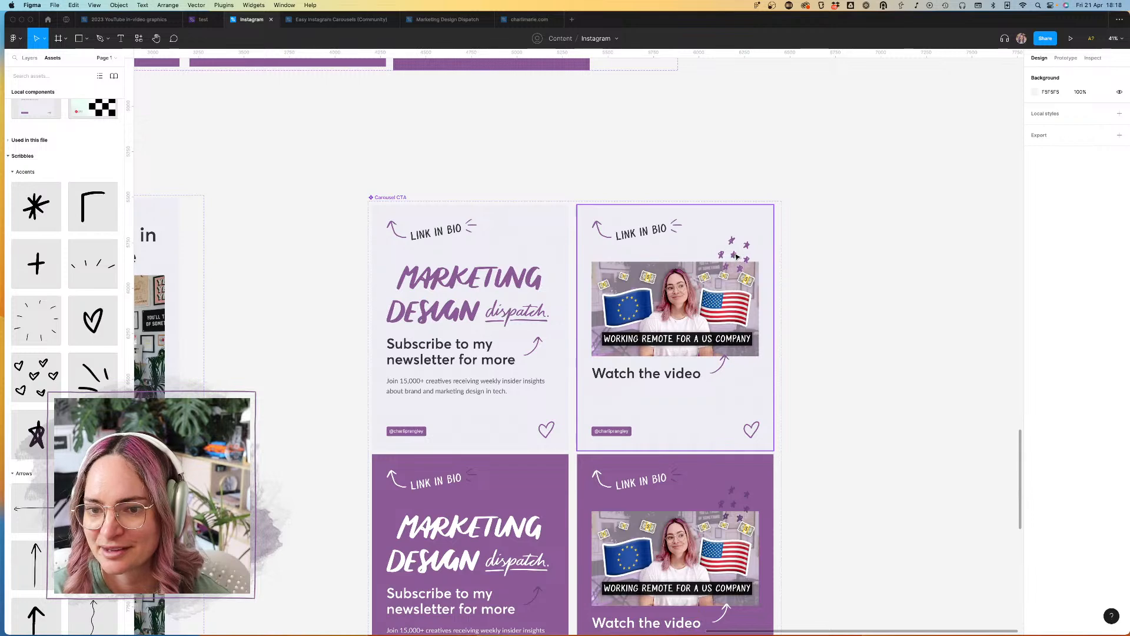
double_click(738, 258)
click(873, 252)
scroll(872, 251, down, 3)
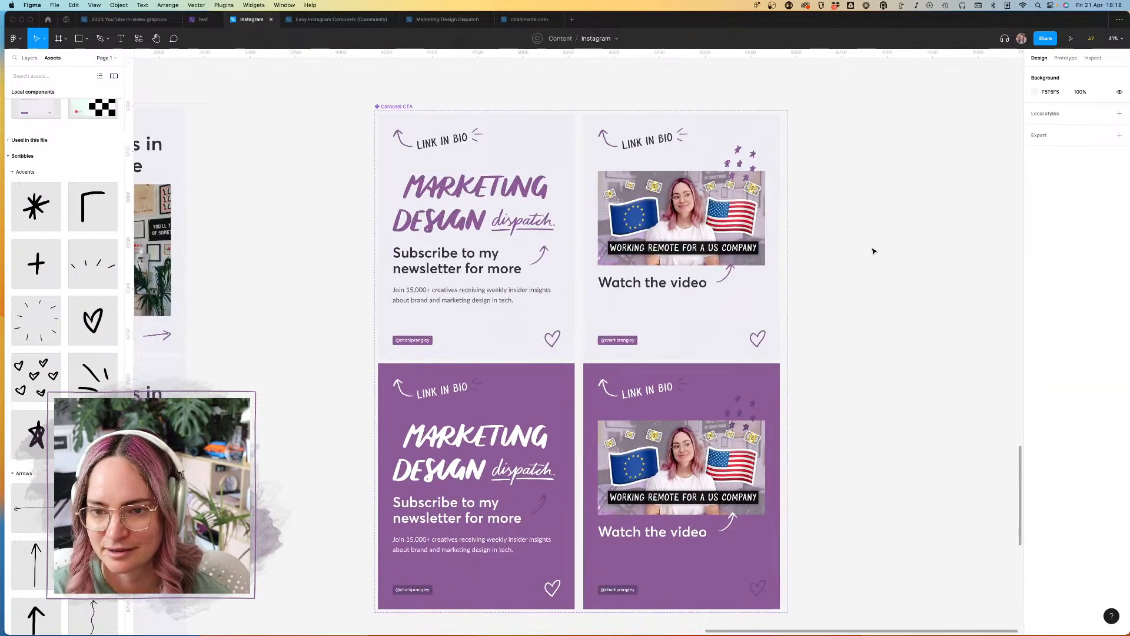
scroll(827, 337, up, 2)
scroll(828, 337, right, 2)
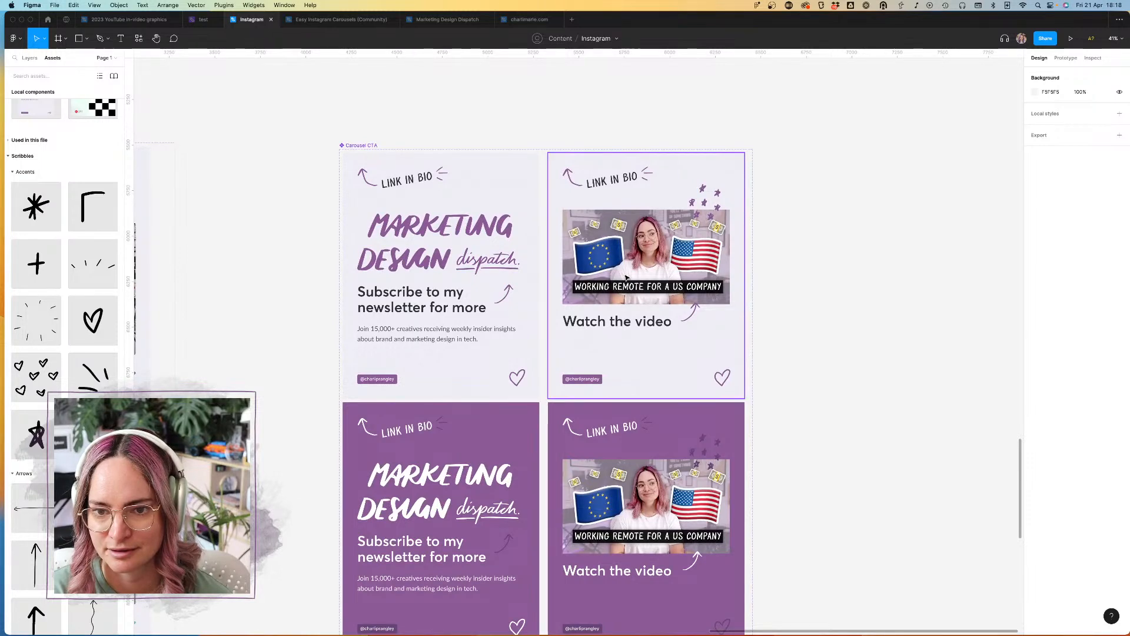
click(707, 322)
click(839, 296)
scroll(836, 293, down, 4)
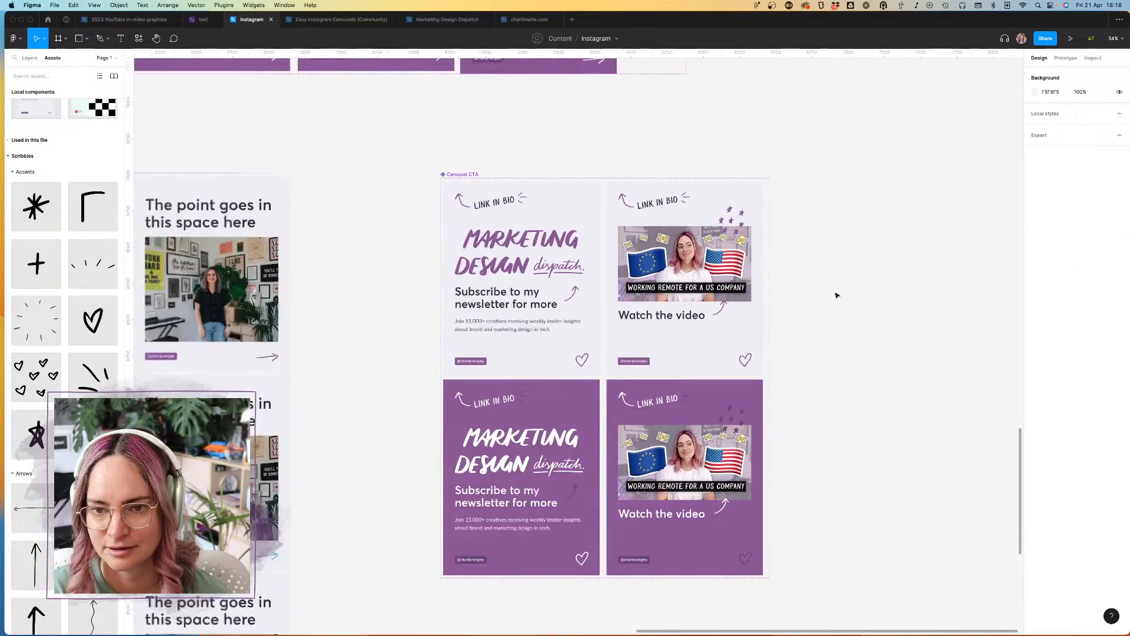
scroll(827, 291, down, 1)
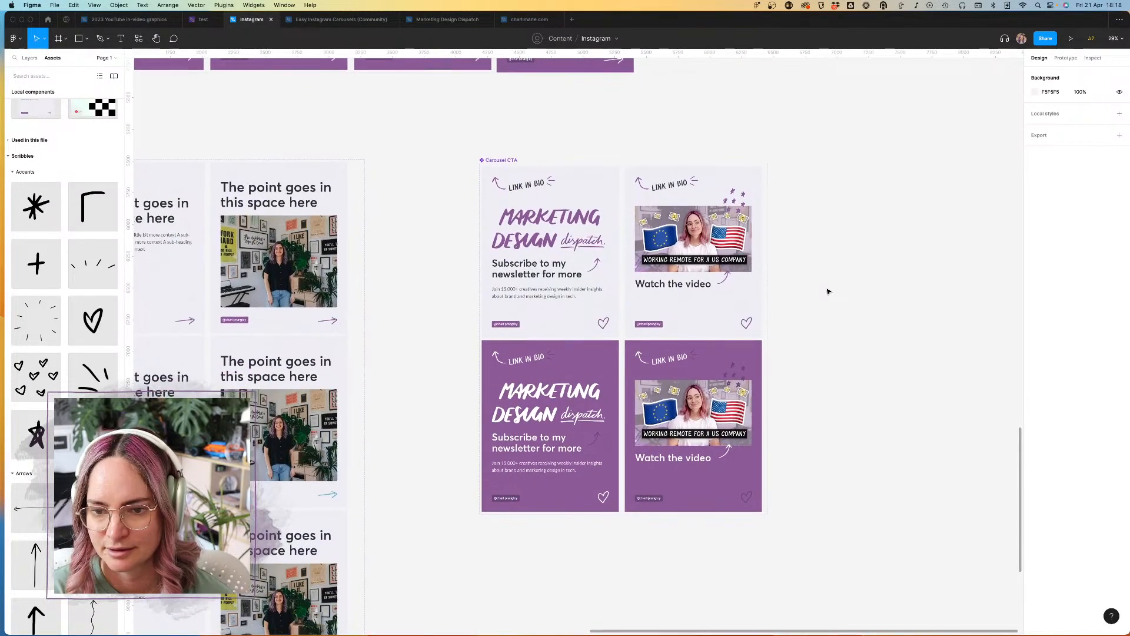
Step: Lower the upper edge of the video content frame in the Gray + purple video variant to Y 218, making it 926 high
scroll(695, 245, up, 5)
scroll(695, 245, up, 2)
double_click(695, 245)
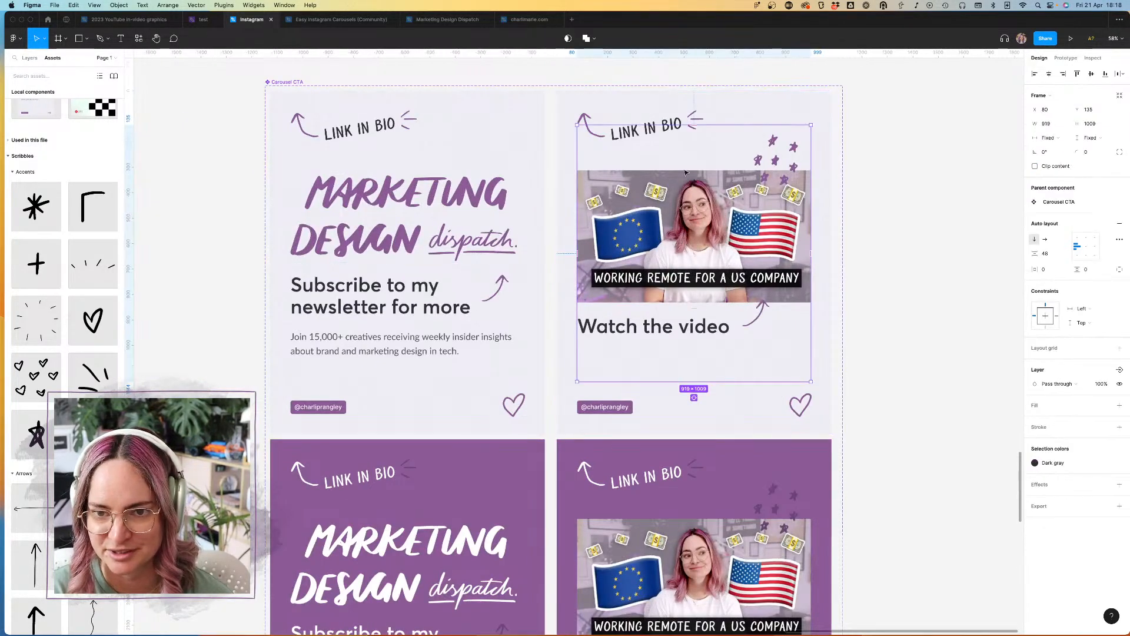
click(705, 124)
click(725, 135)
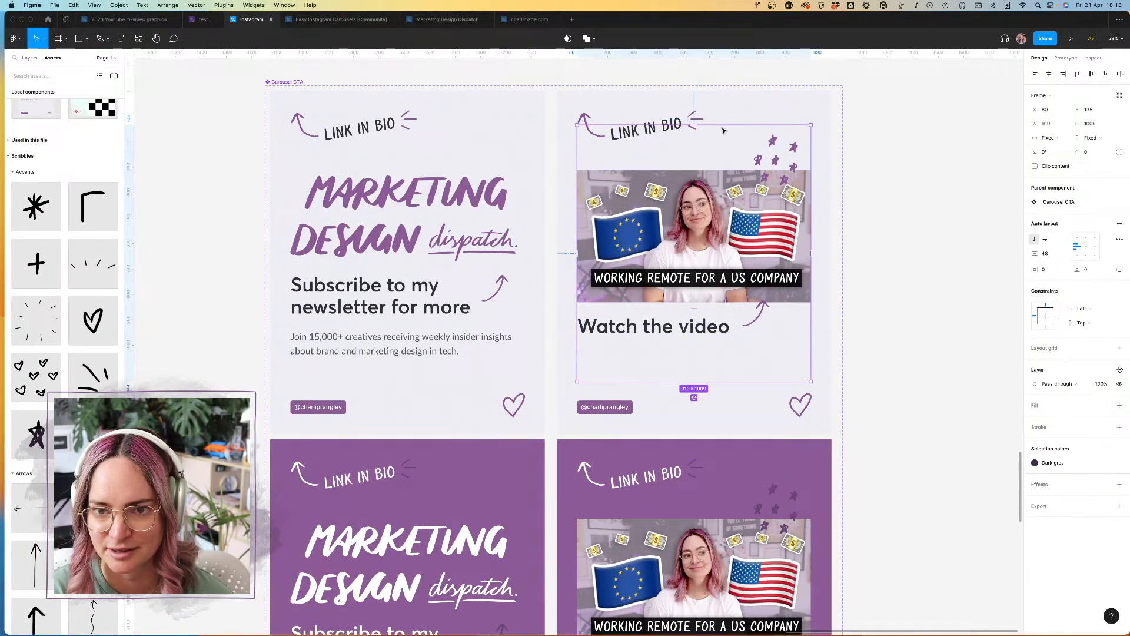
drag(724, 135, 724, 147)
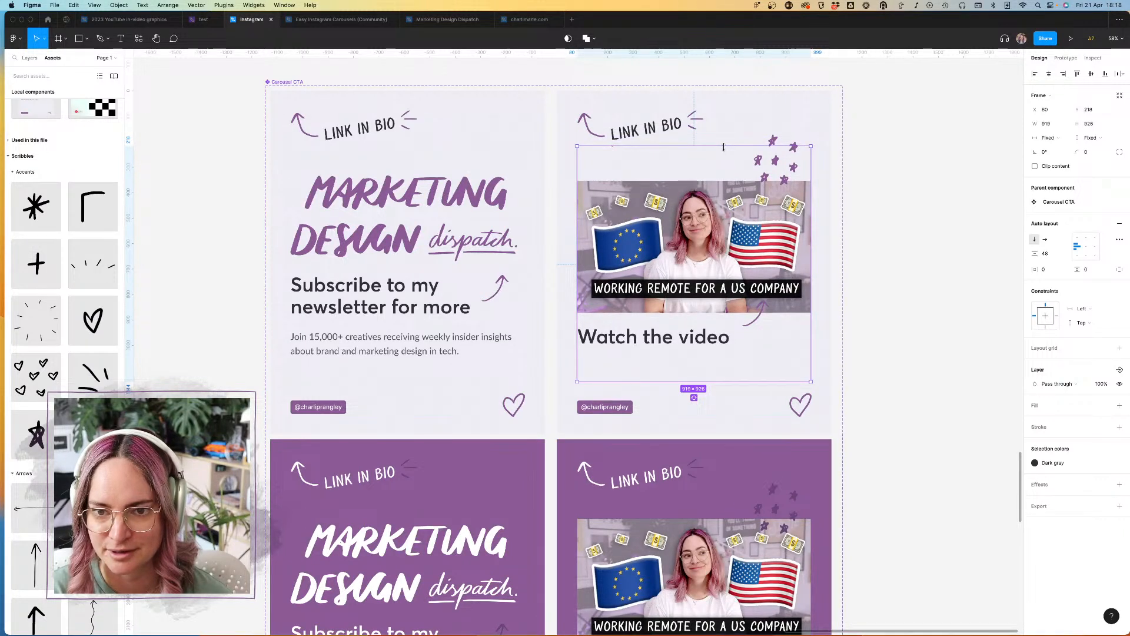
Step: Nudge the star cluster in the Gray + purple video variant down to Y 192 and shift the curved arrow down to match the lowered thumbnail
click(781, 166)
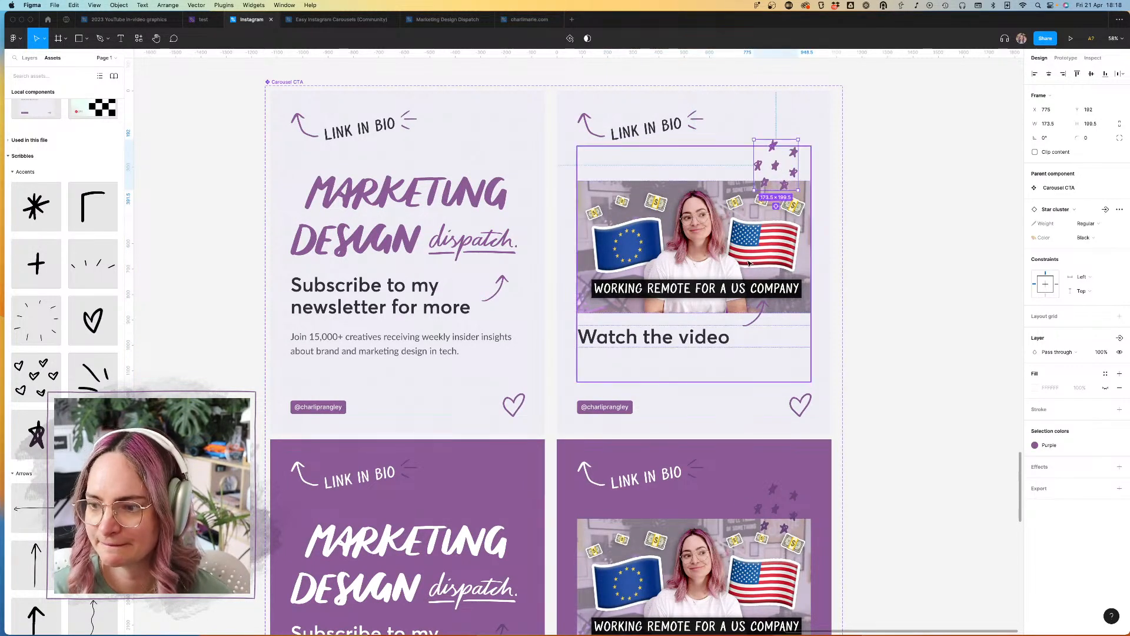
click(762, 316)
key(shift+Down)
key(shift+Down)
key(shift+Down)
key(shift+Down)
key(shift+Down)
key(shift+Down)
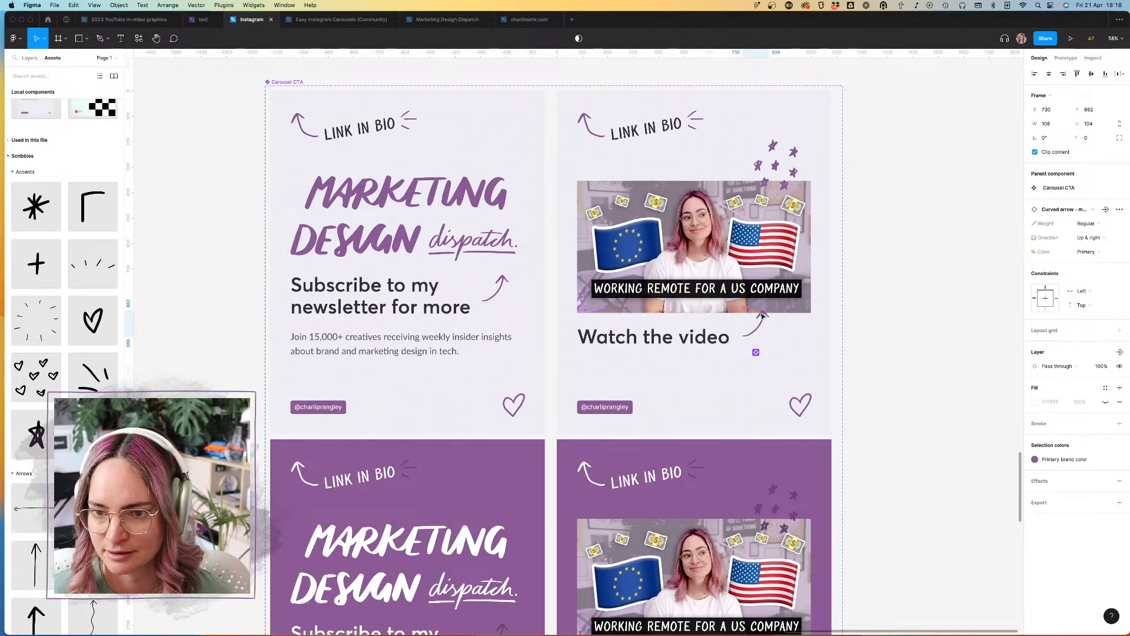
Step: Lower the upper edge of the video content frame in the Purple video variant to Y 197, making it 947 high
scroll(790, 361, down, 3)
scroll(789, 361, down, 6)
click(683, 272)
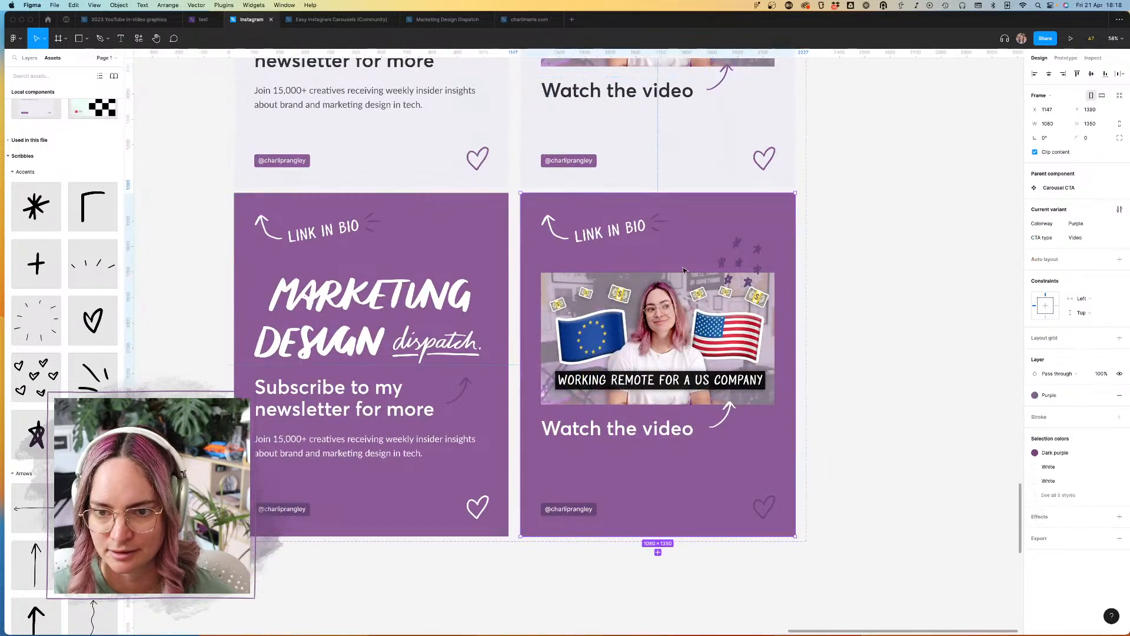
double_click(683, 272)
drag(665, 233, 665, 243)
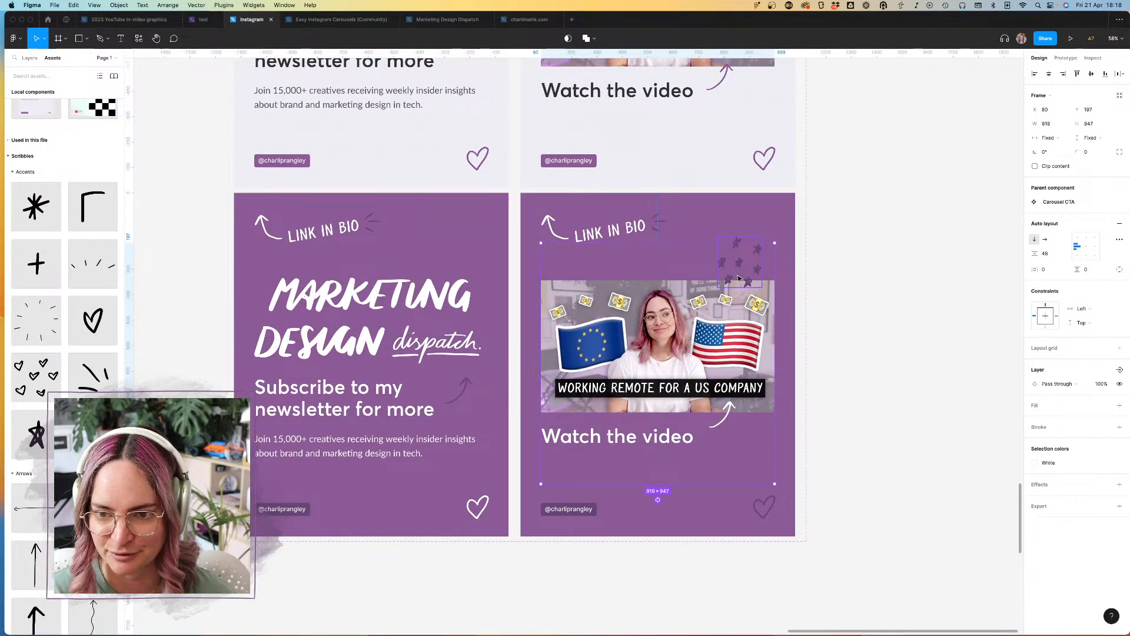
Step: Nudge the white curved arrow beside "Watch the video" in the Purple video variant down to Y 849
click(721, 425)
key(shift+Down)
key(shift+Down)
key(shift+Down)
key(shift+Down)
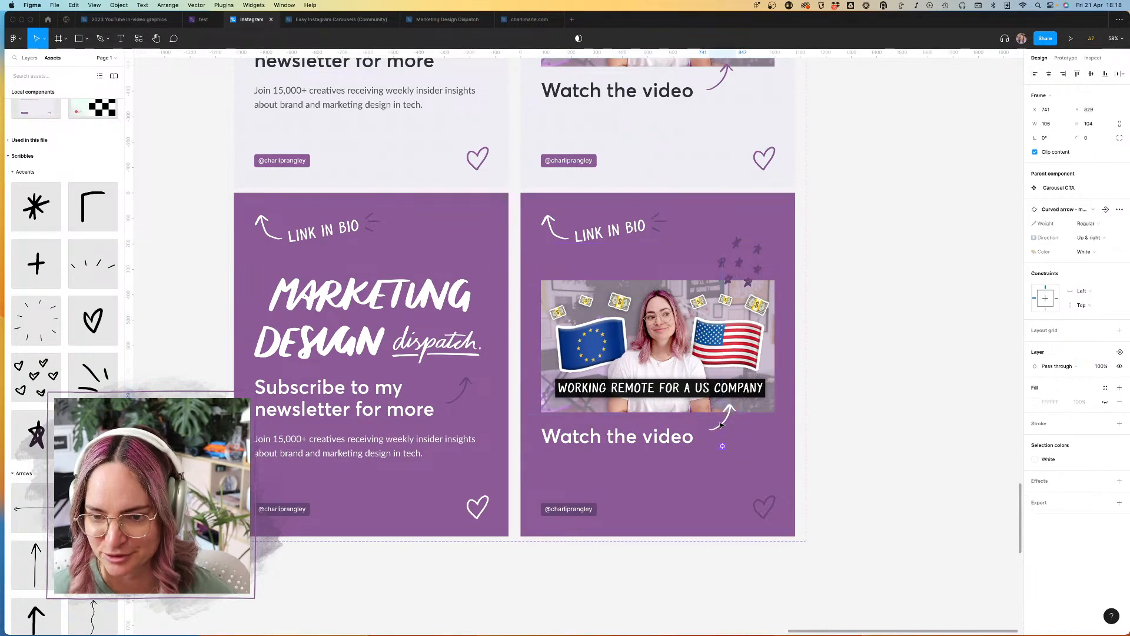
key(shift+Up)
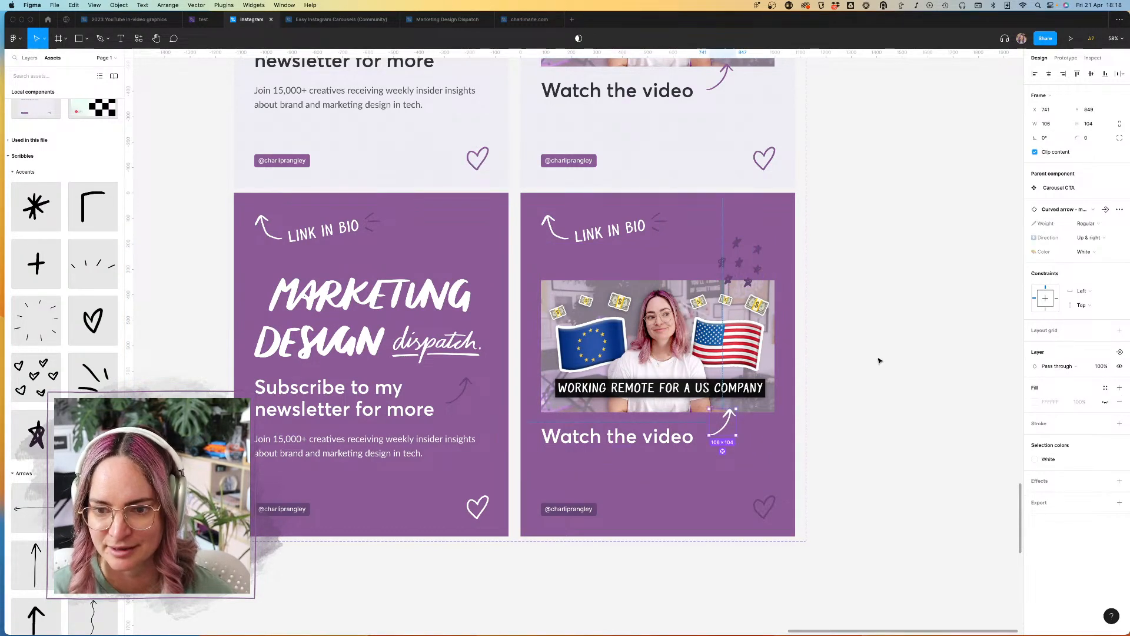
click(886, 349)
Step: Review the carousel title, Carousel inner and Carousel CTA component sets together on the canvas
scroll(888, 351, down, 3)
scroll(888, 351, down, 3)
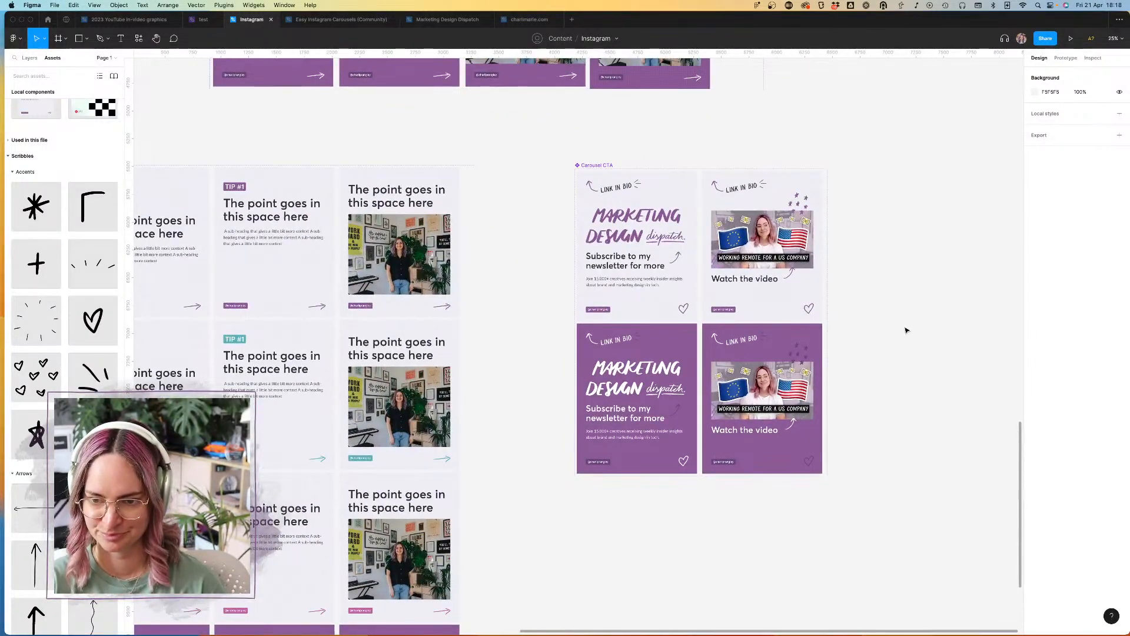
scroll(907, 331, down, 3)
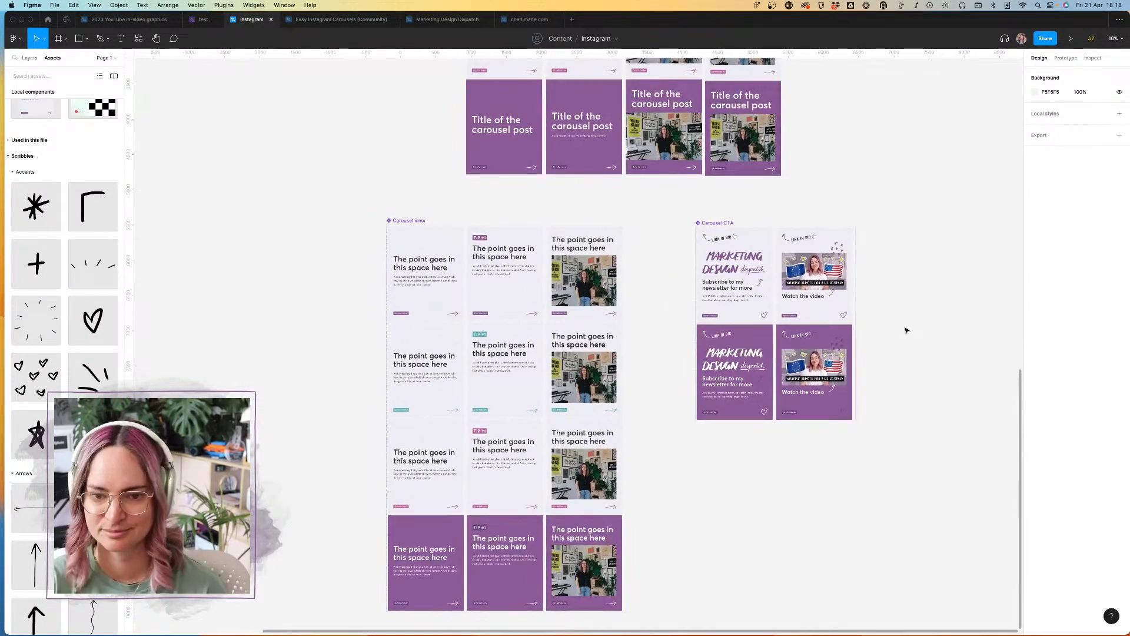
scroll(869, 305, up, 5)
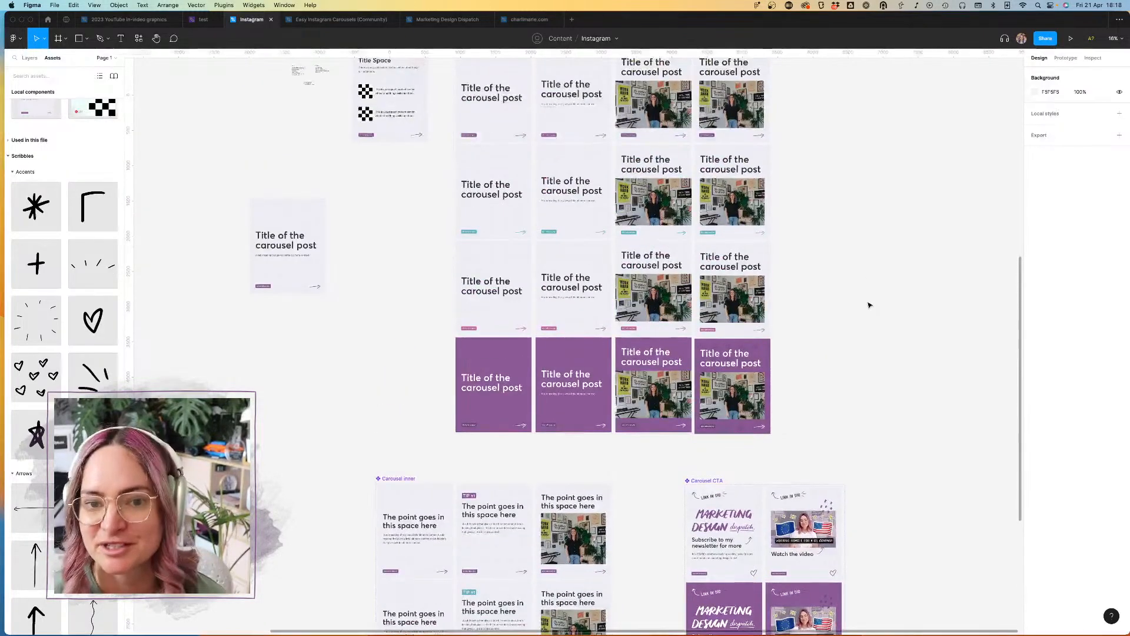
scroll(869, 305, up, 2)
scroll(870, 305, down, 8)
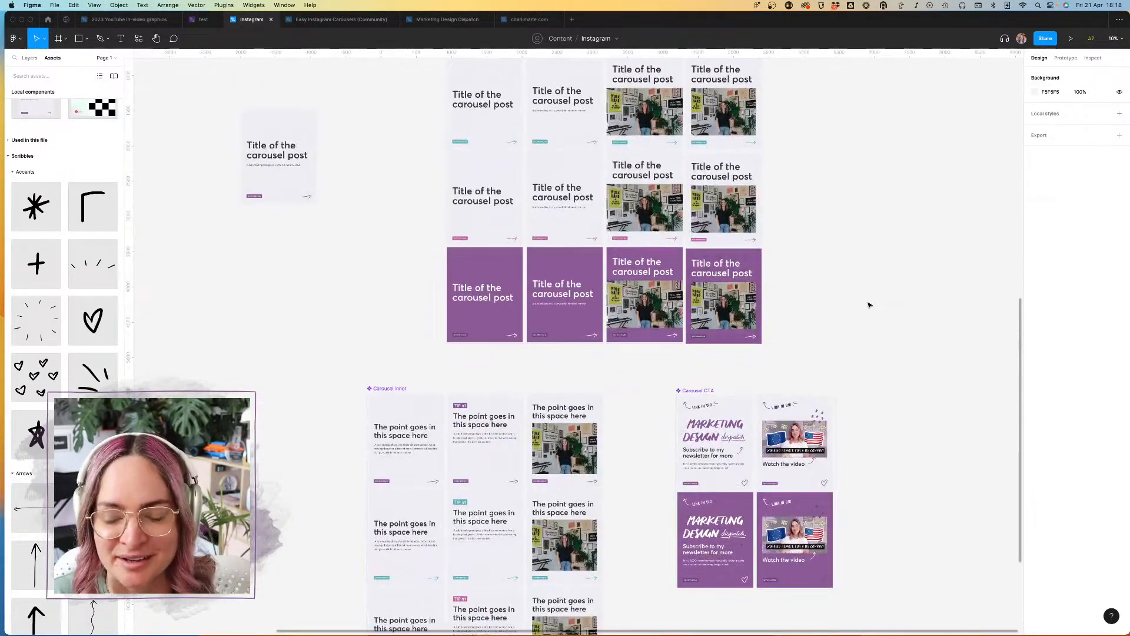
scroll(869, 305, up, 4)
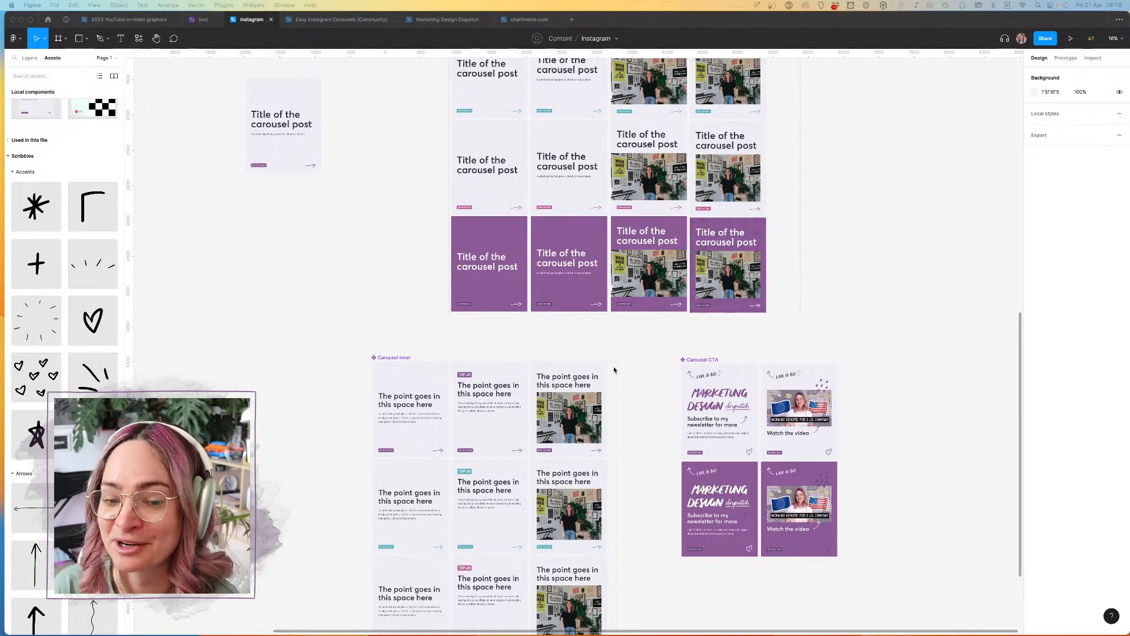
scroll(593, 347, up, 1)
scroll(593, 347, up, 5)
scroll(594, 348, down, 5)
scroll(594, 347, down, 5)
scroll(593, 348, up, 10)
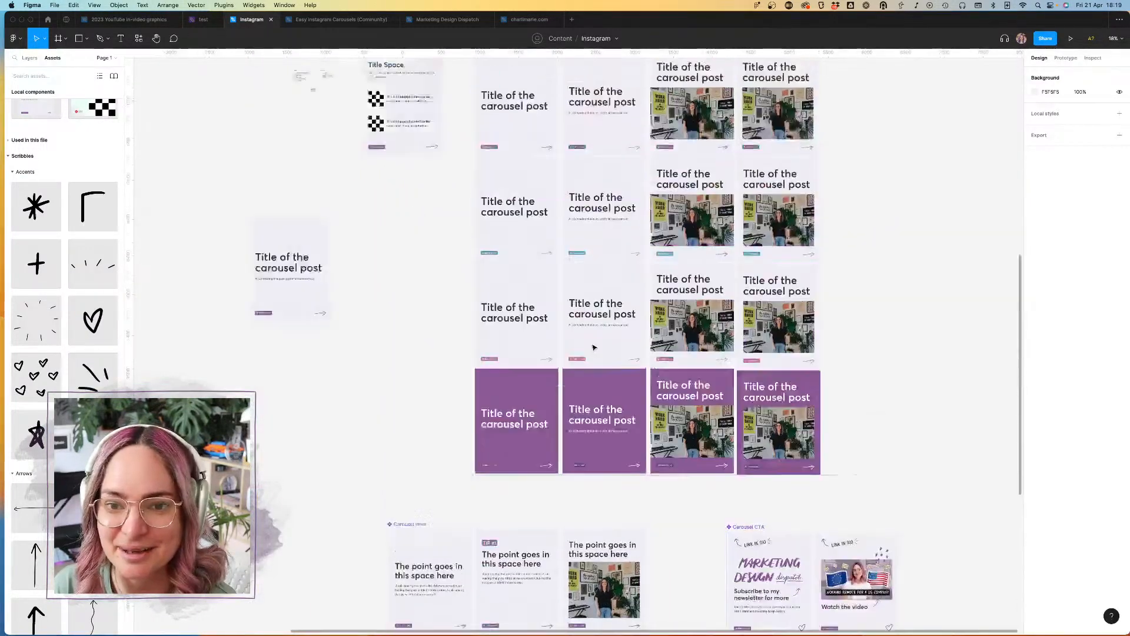